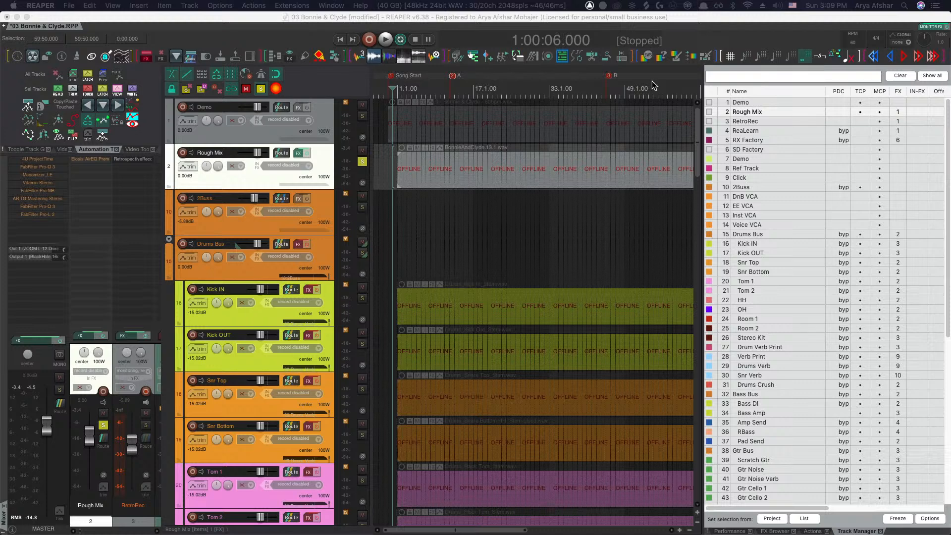
Hide the docker panel and select the Drums Bus track
left_click(362, 162)
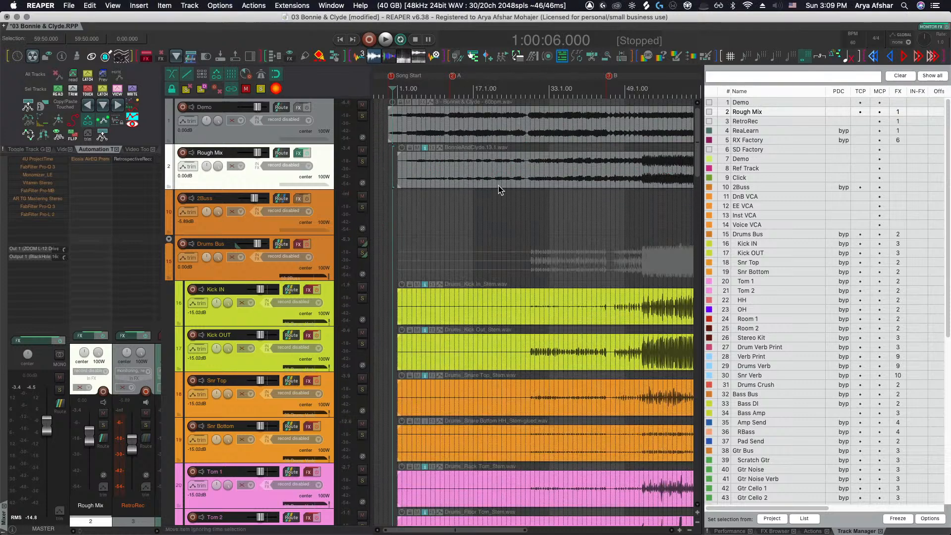
key("alt+d")
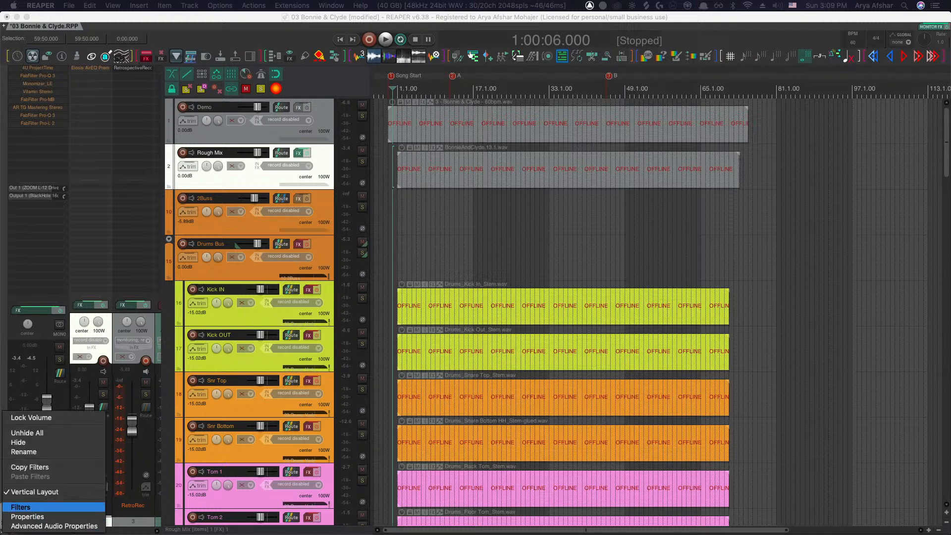
left_click(27, 516)
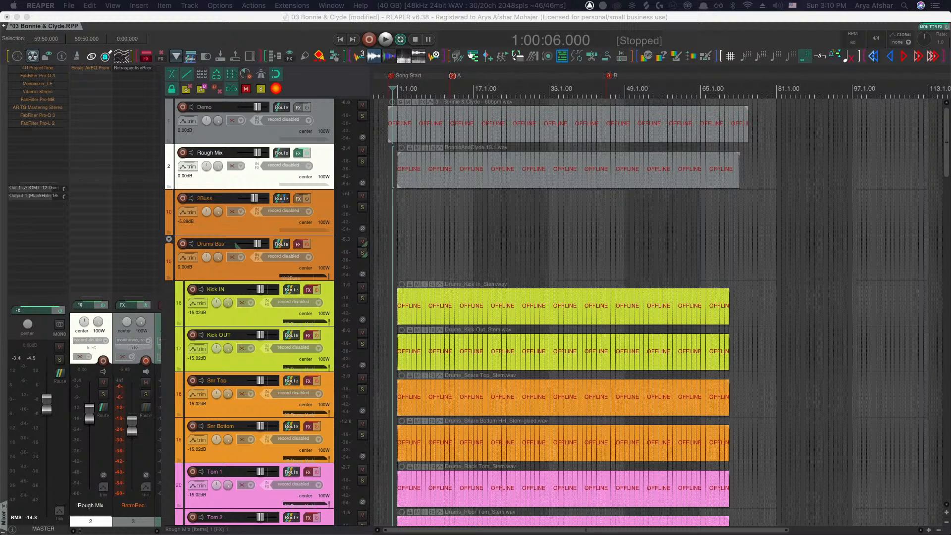
left_click(381, 243)
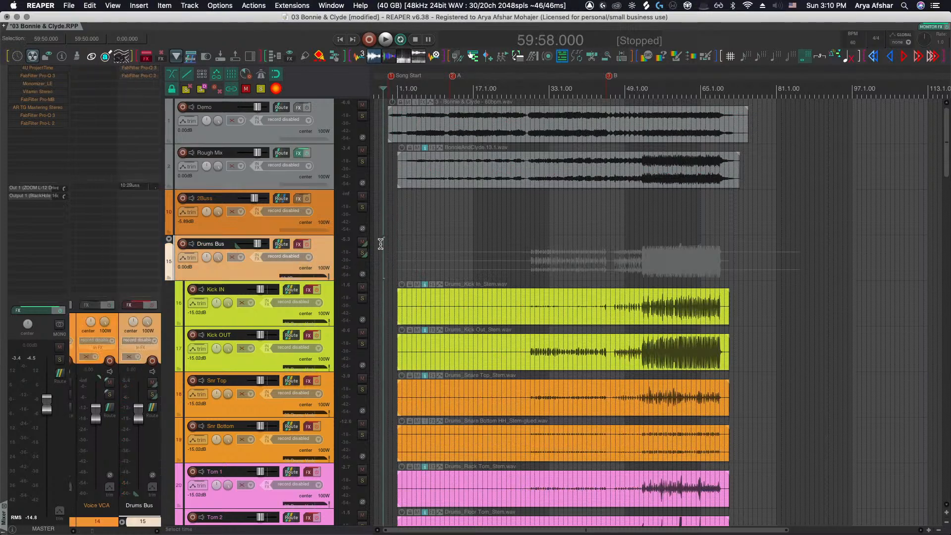
Set the audio device's requested block size to 1024 in the preferences
key("super+comma")
left_click_drag(510, 226, 443, 219)
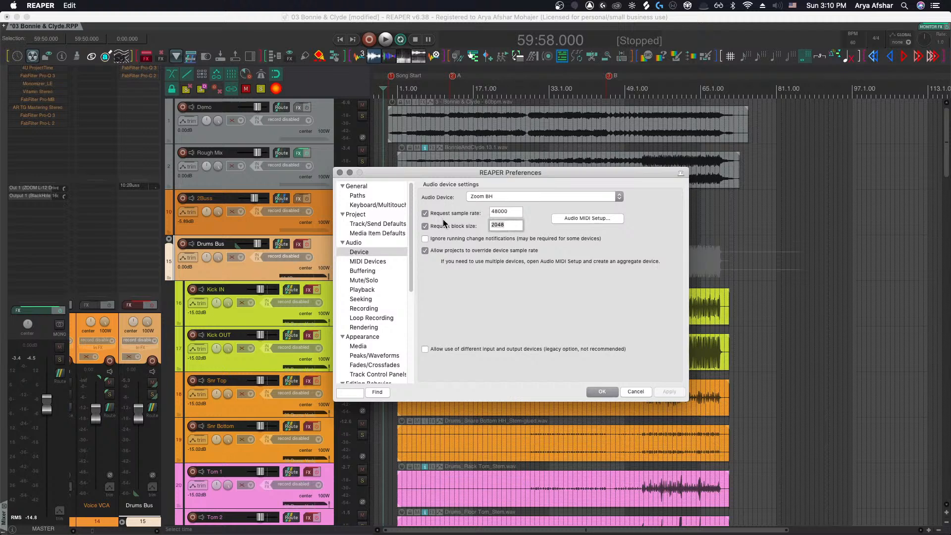
type("1024")
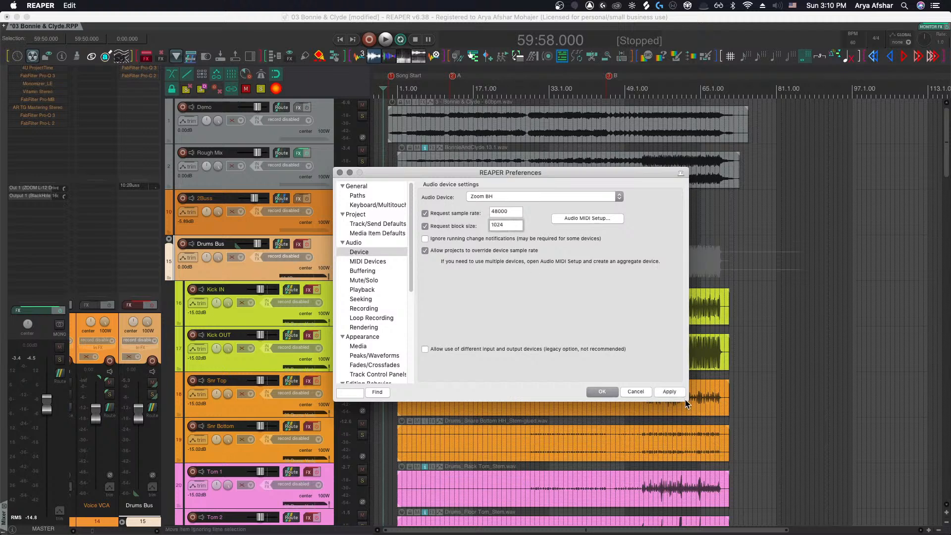
left_click(601, 392)
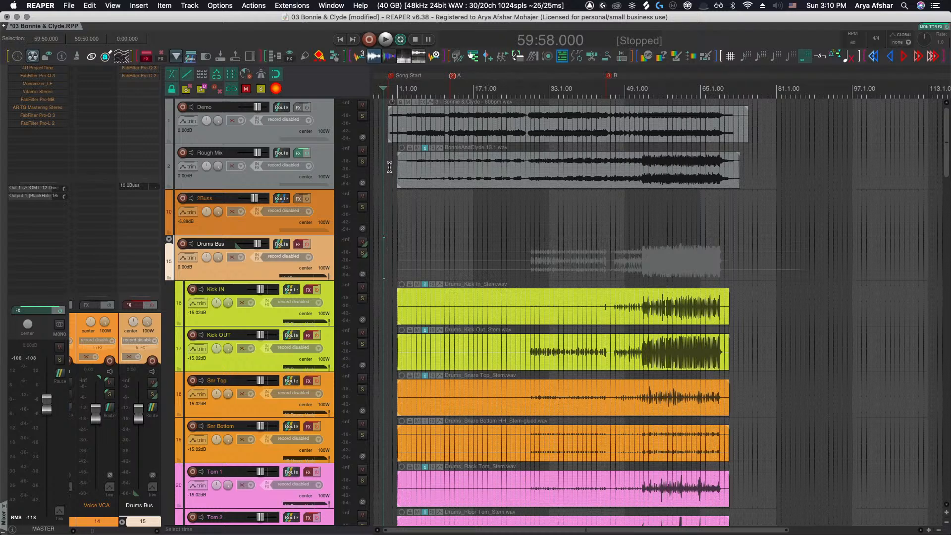
Solo the Rough Mix track and place the edit cursor at the start of its item
left_click(363, 162)
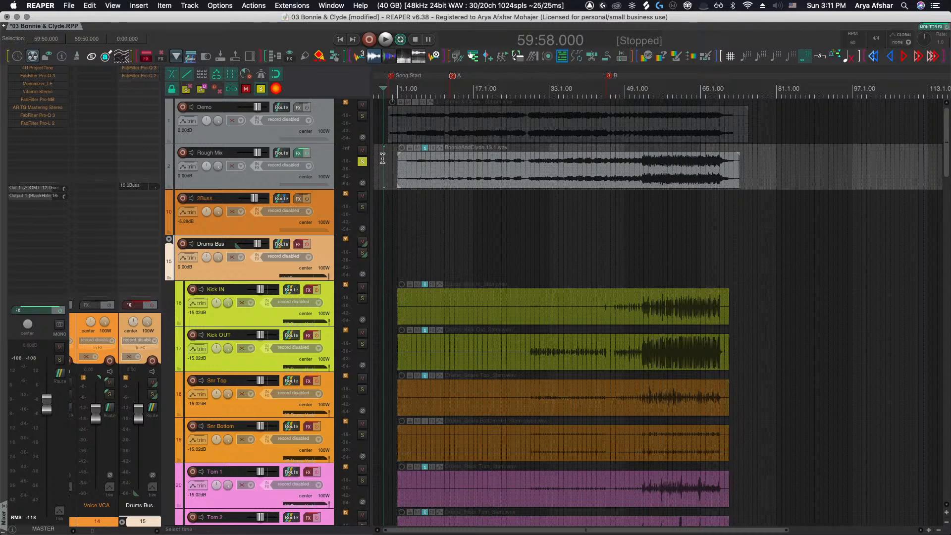
left_click(382, 158)
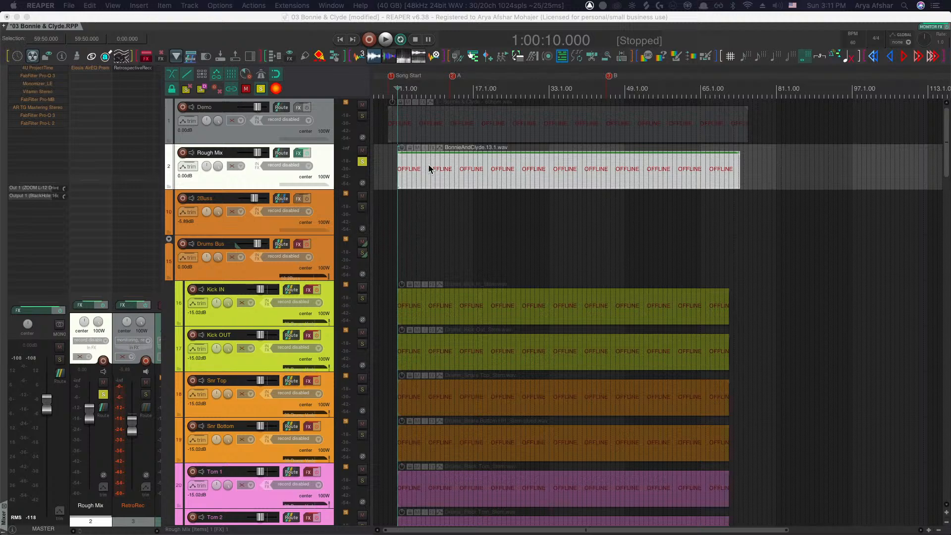
left_click(390, 162)
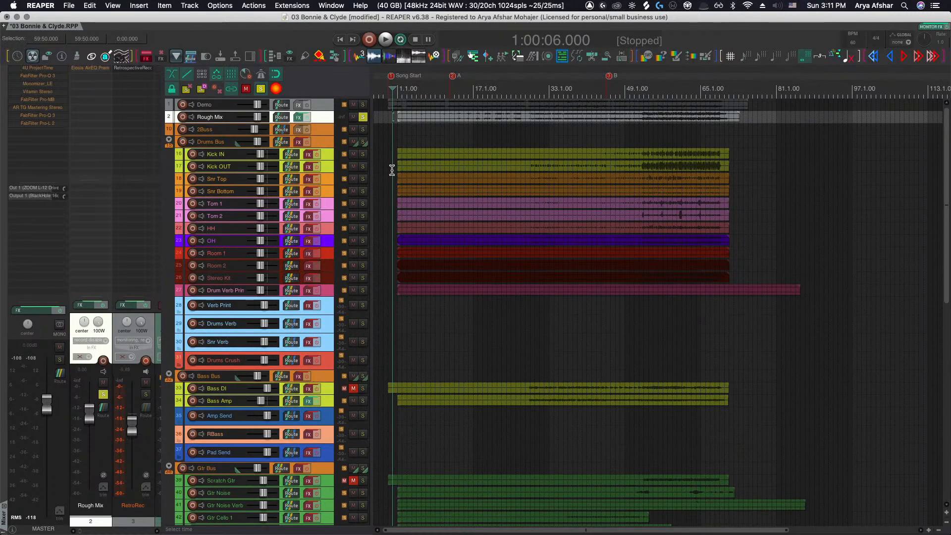
left_click(393, 123)
scroll(394, 124, "up", 5)
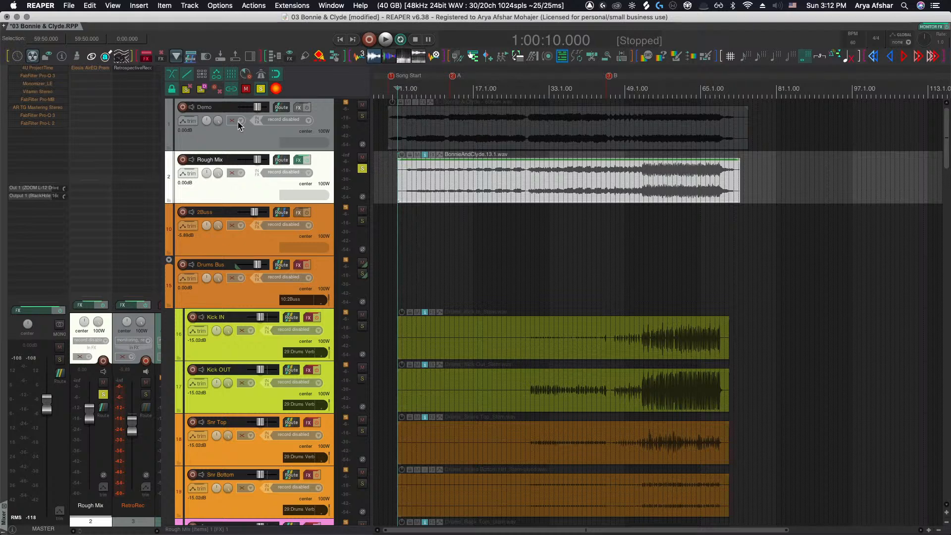
Save the project and switch to another application
key("super+s")
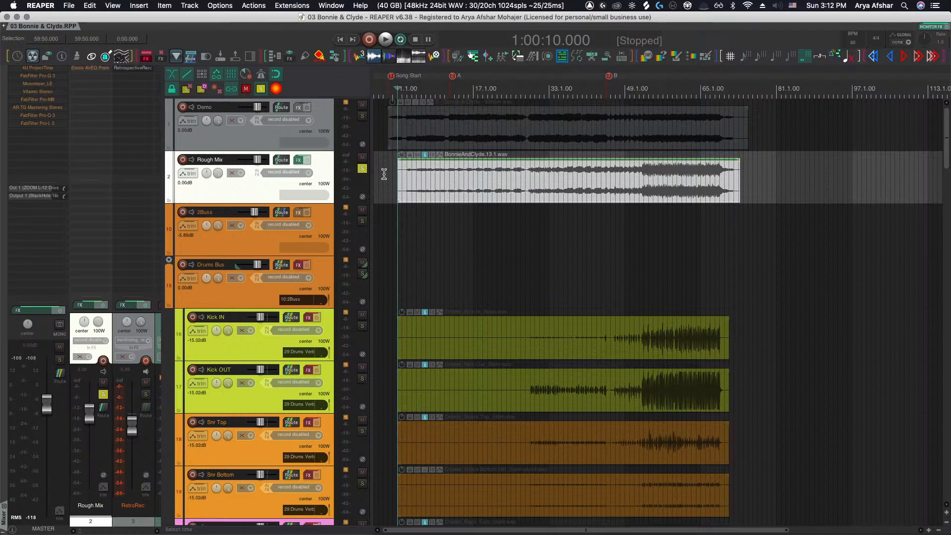
key("super+Tab")
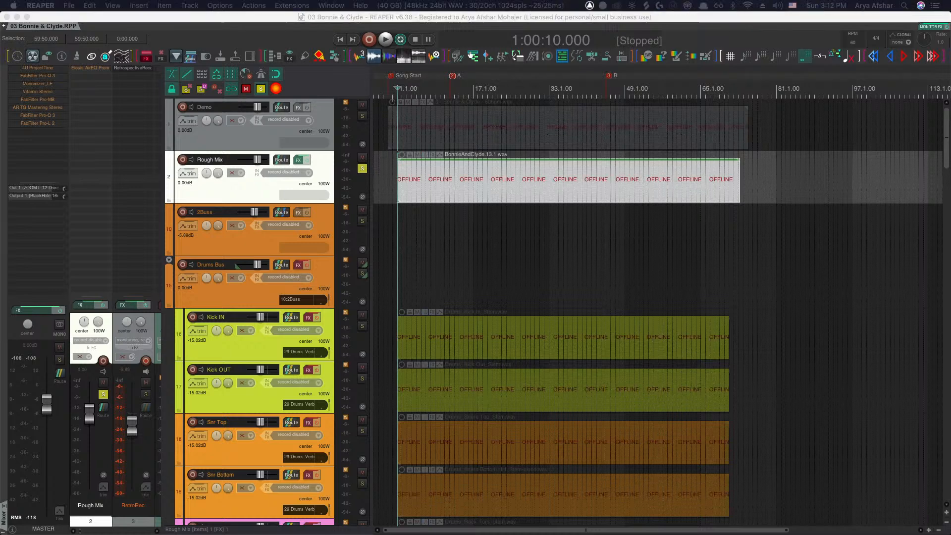
Start playback from the edit cursor and switch away to another application
left_click(382, 159)
key("space")
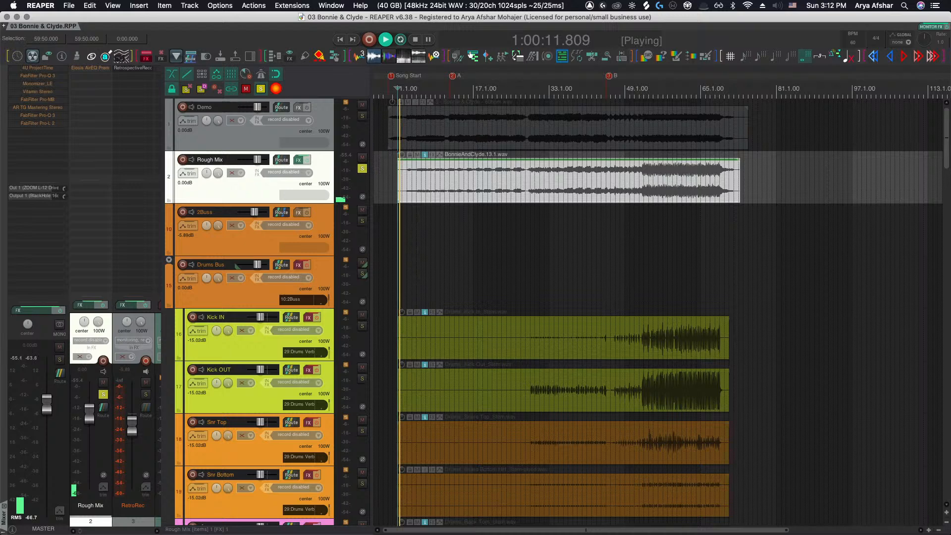
key("super+Tab")
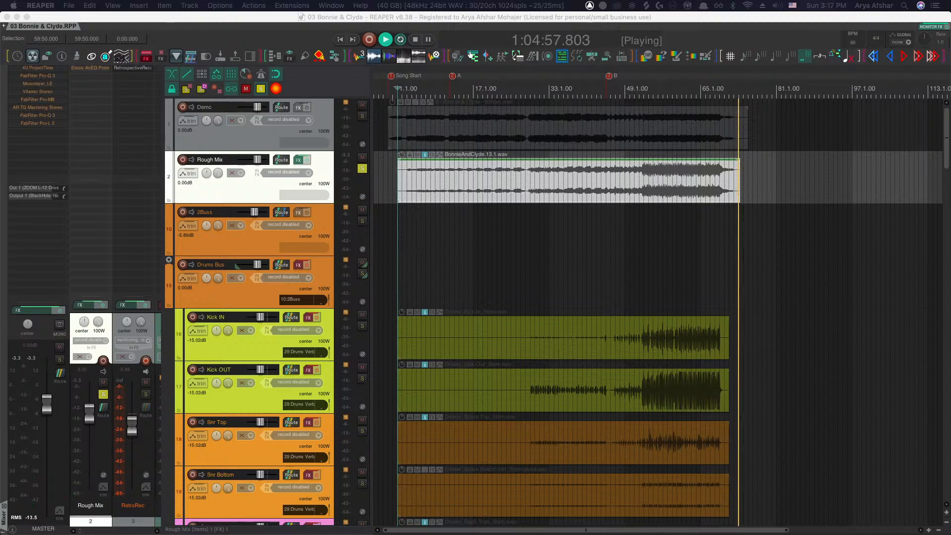
Undo the last action and stop playback
left_click(392, 167)
key("super+z")
key("space")
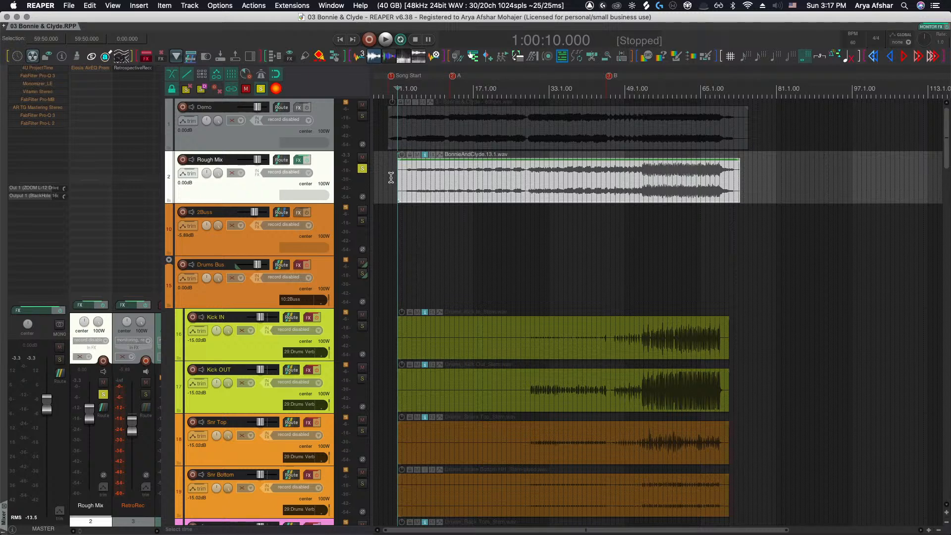
Unsolo and mute the Rough Mix track
key("grave")
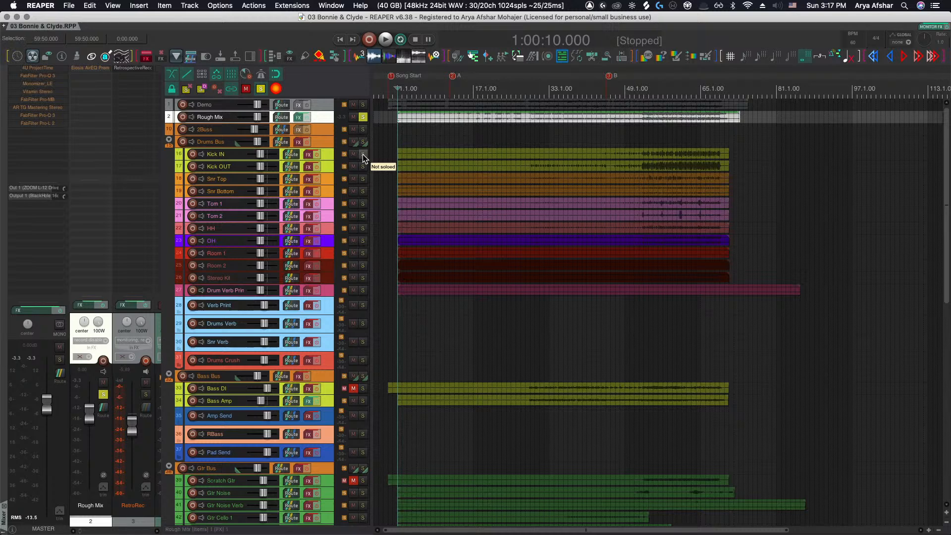
left_click(363, 117)
left_click(353, 117)
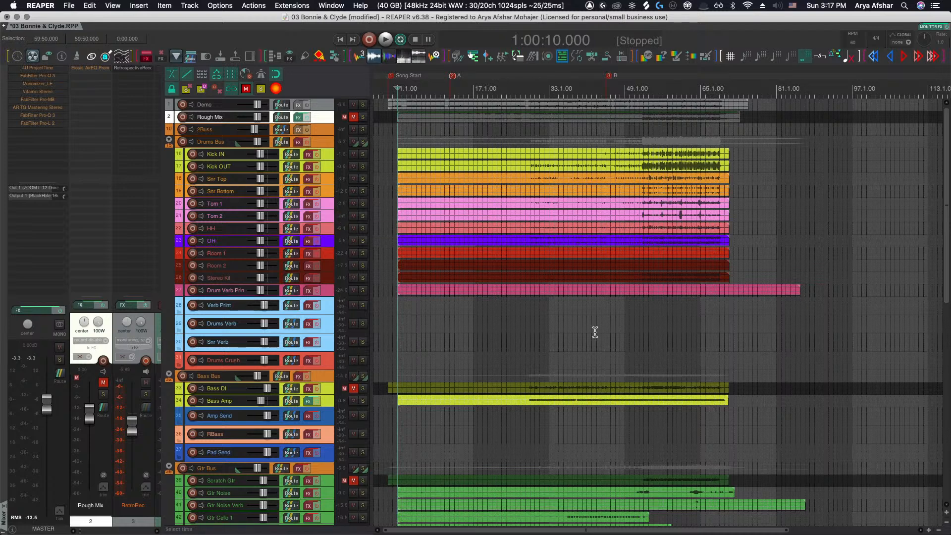
Scroll through the drum tracks' items across the arrangement
scroll(547, 326, "up", 3)
scroll(533, 322, "up", 2)
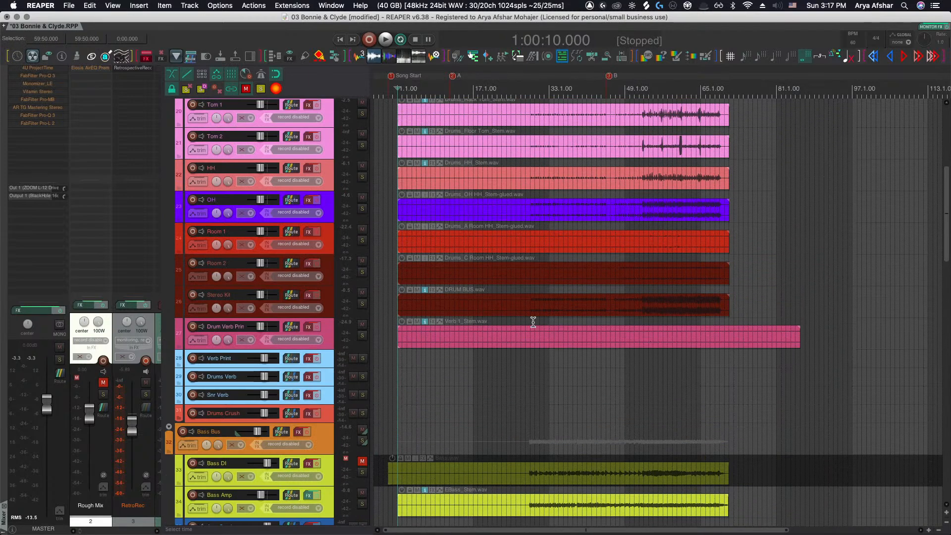
scroll(533, 322, "up", 5)
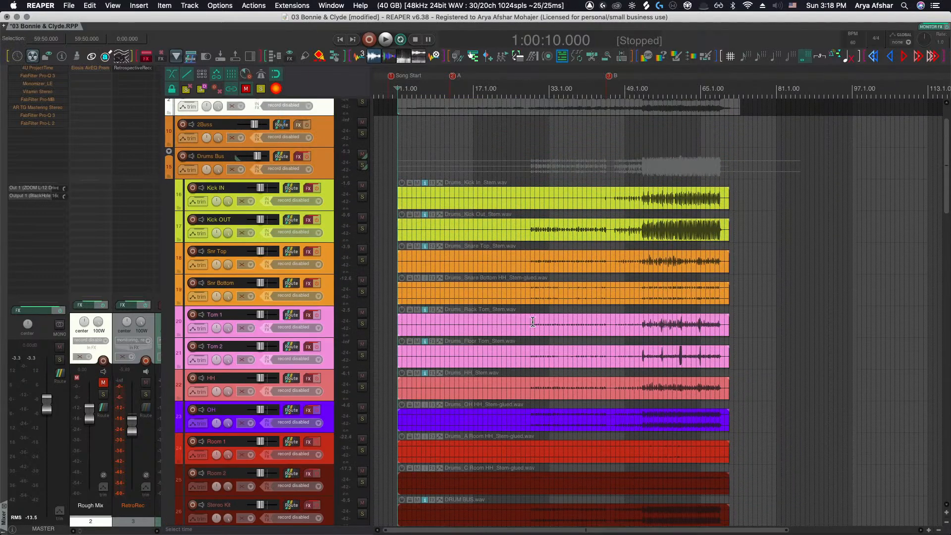
scroll(531, 320, "down", 3)
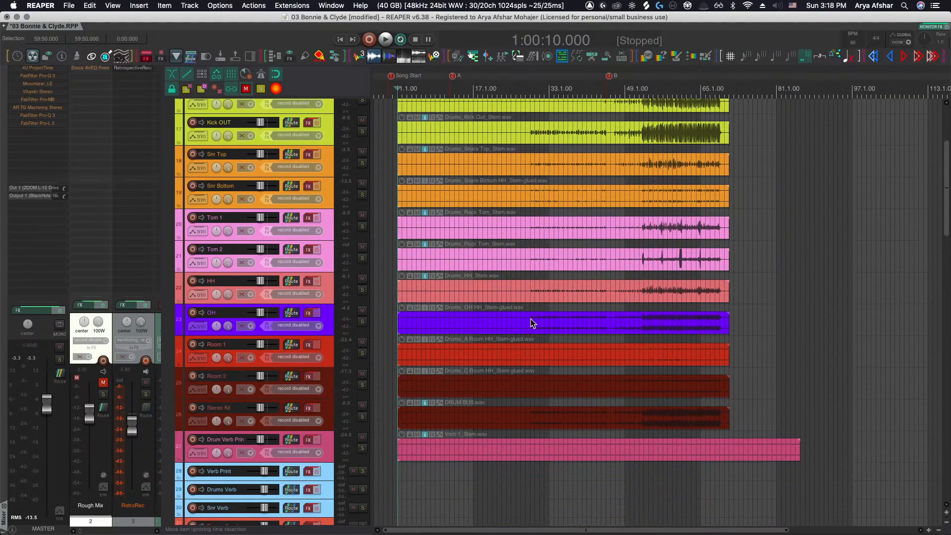
scroll(531, 320, "up", 5)
scroll(530, 320, "up", 3)
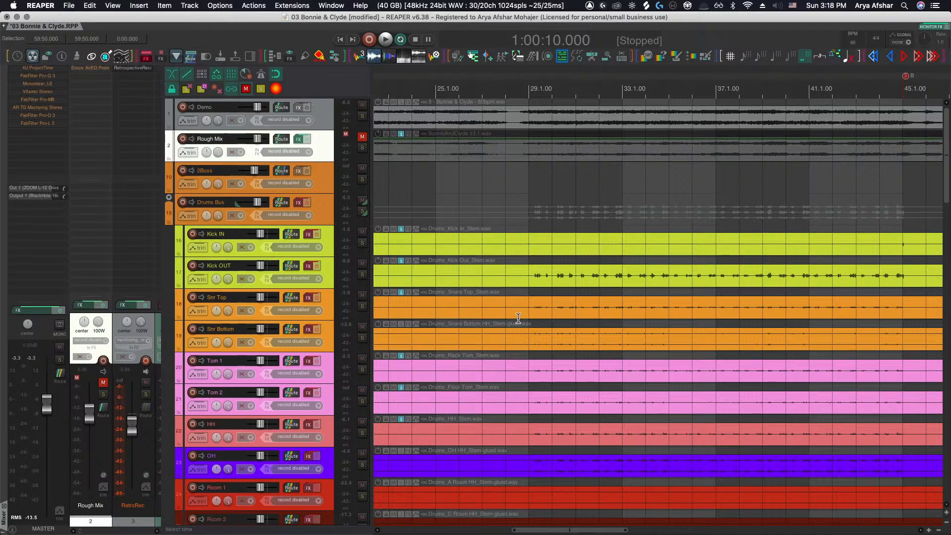
scroll(518, 318, "down", 5)
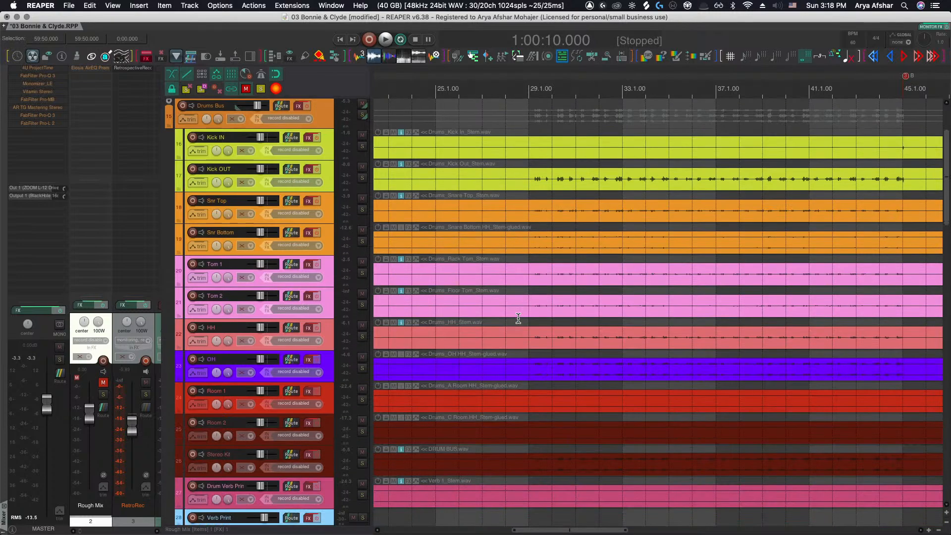
scroll(518, 318, "down", 5)
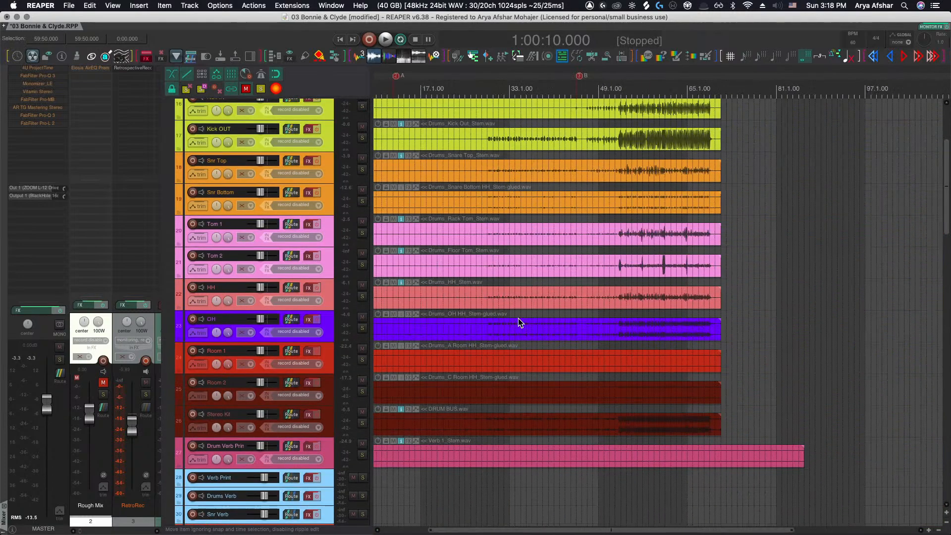
scroll(517, 318, "left", 3)
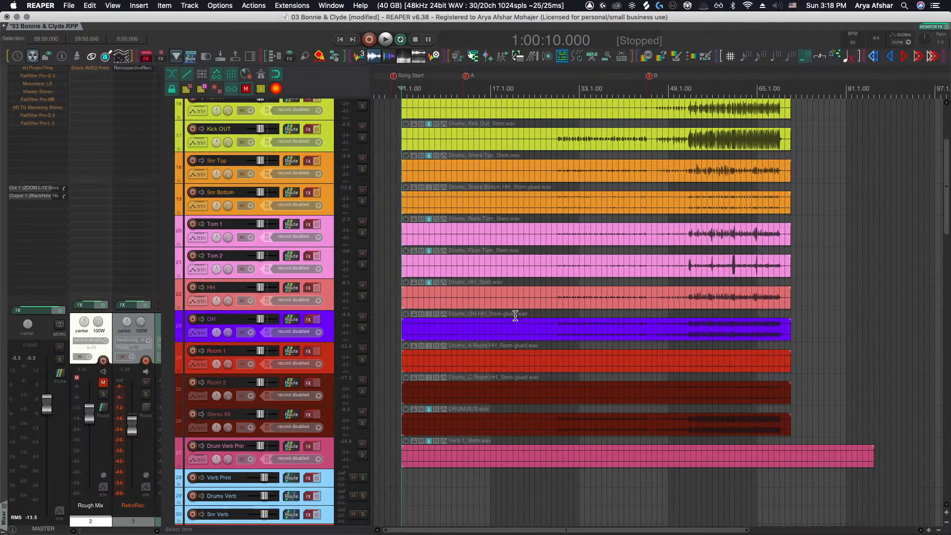
scroll(521, 188, "up", 2)
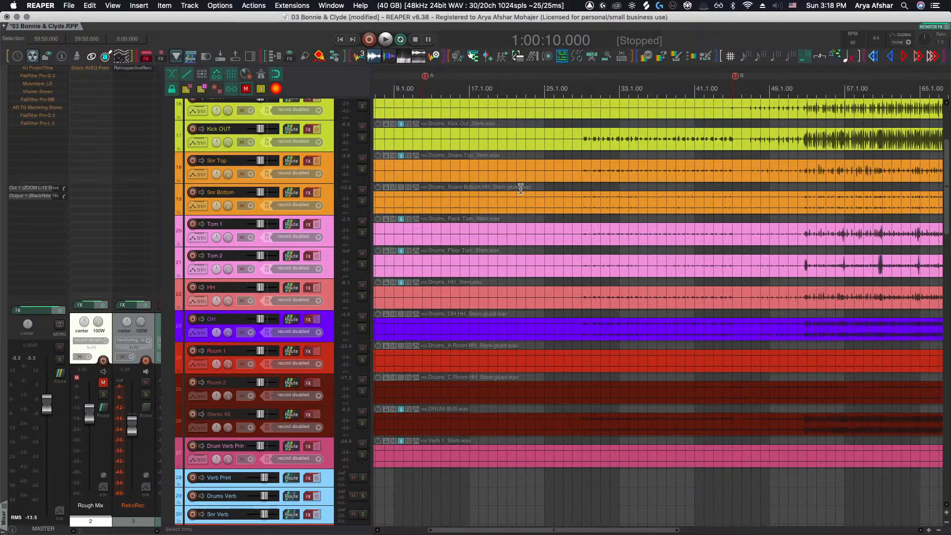
scroll(522, 186, "up", 3)
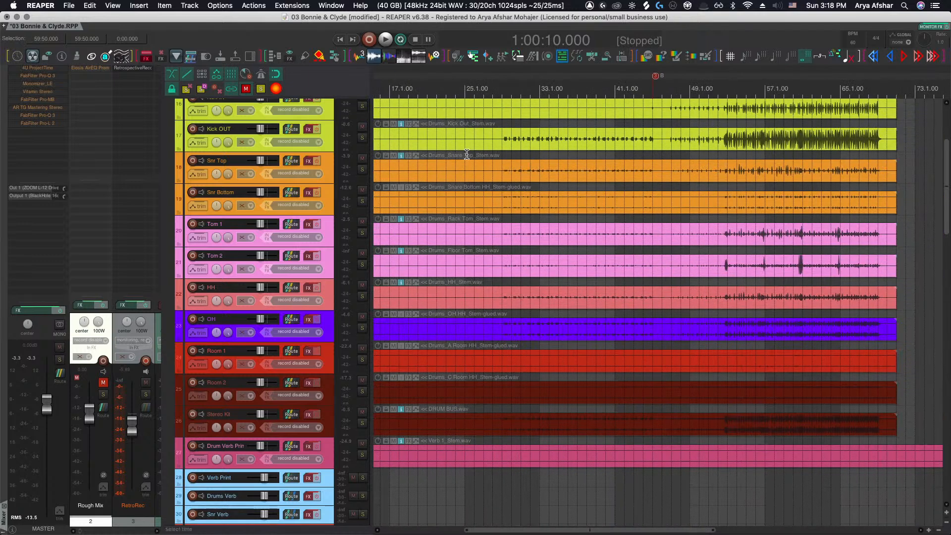
scroll(501, 169, "down", 3, "ctrl")
scroll(503, 171, "down", 1)
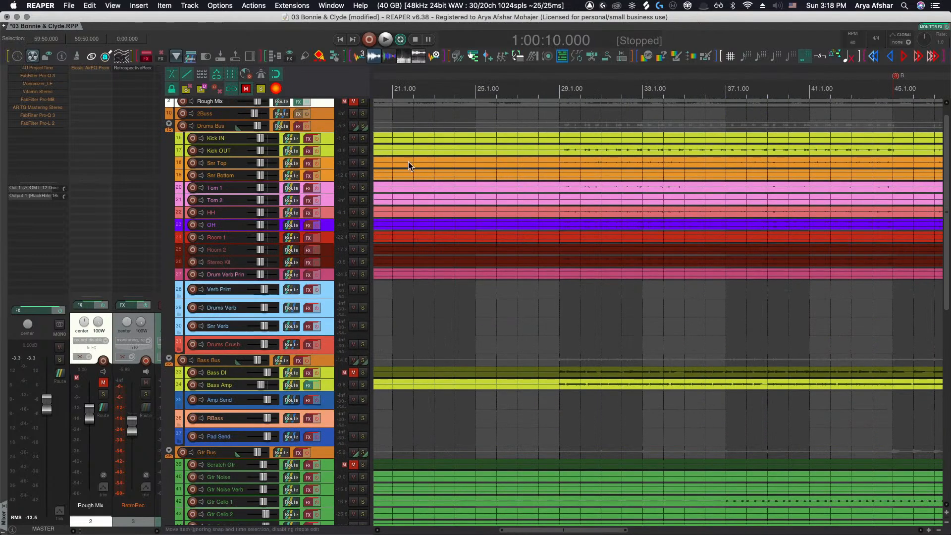
Select the tracks from Kick IN to Stereo Kit and zoom the view to them
left_click(331, 138)
left_click(328, 264, "shift")
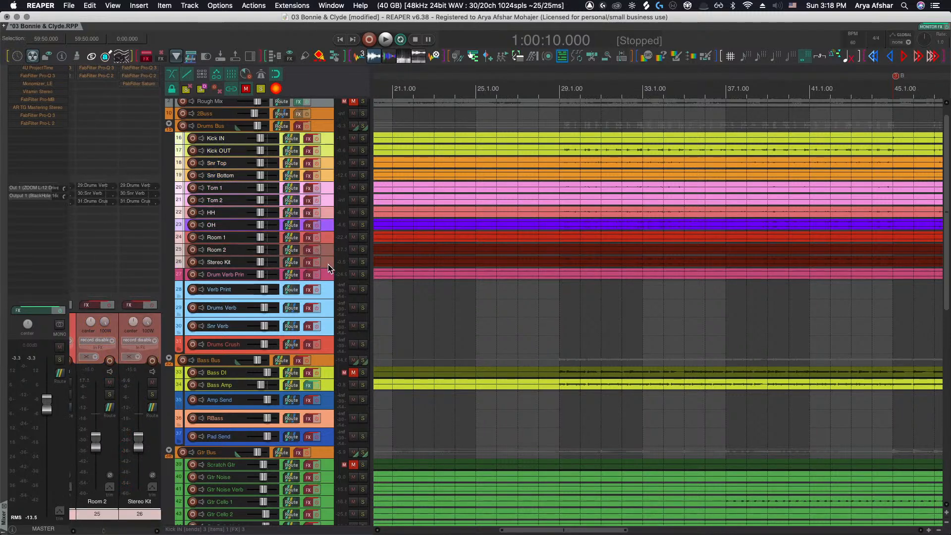
key("z")
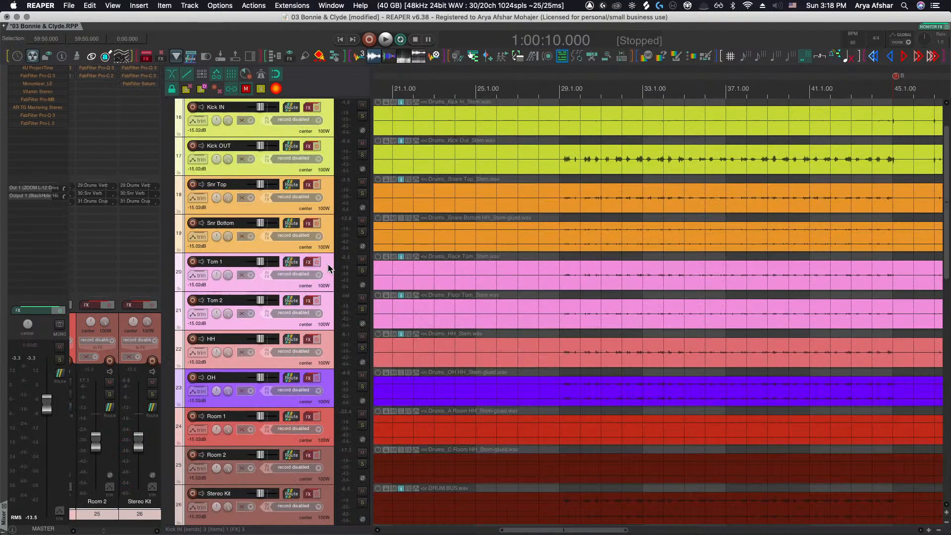
Trim the selected drum items' left edges to the edit cursor at about bar 28
left_click(537, 117)
mouse_move(510, 114)
left_mouse_down()
mouse_move(584, 513)
mouse_move(568, 521)
left_mouse_up()
key("a")
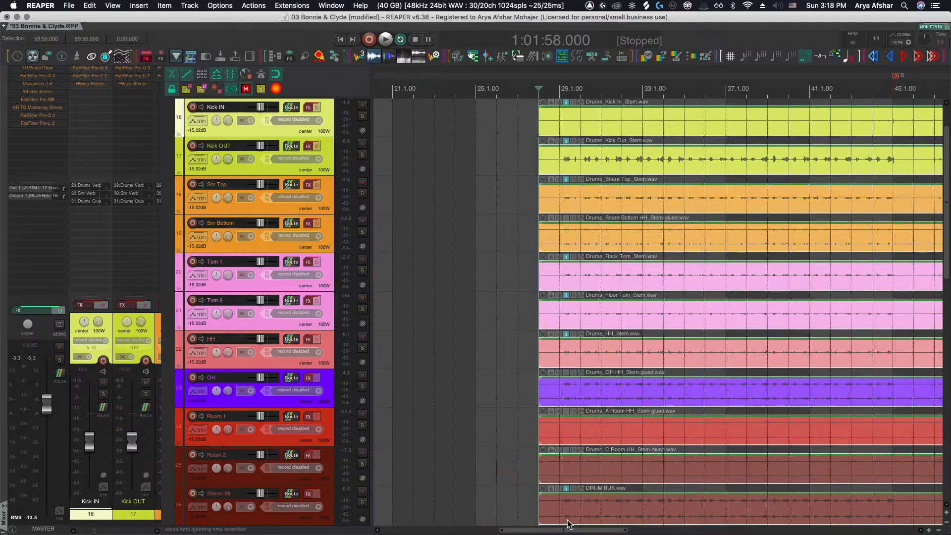
scroll(542, 474, "right", 5)
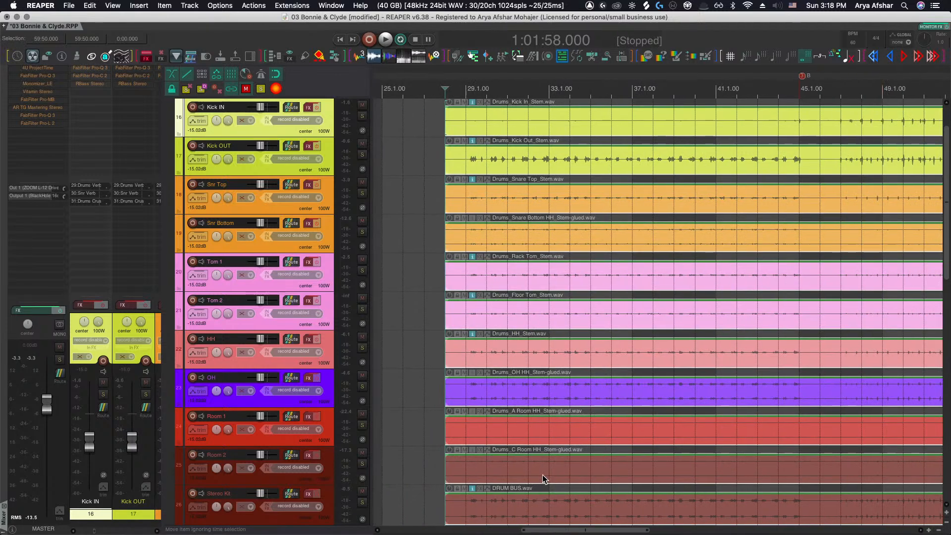
scroll(542, 480, "right", 2)
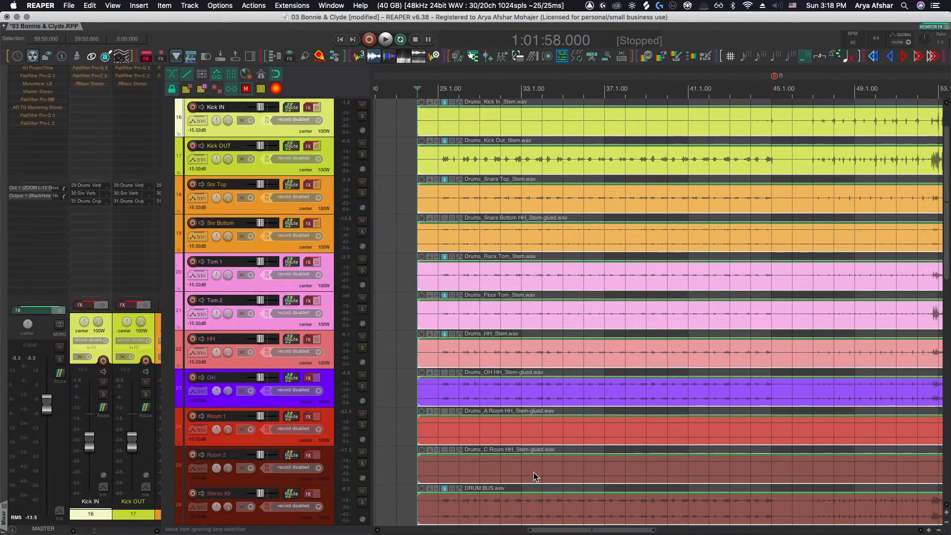
scroll(535, 476, "right", 2)
scroll(527, 467, "left", 7)
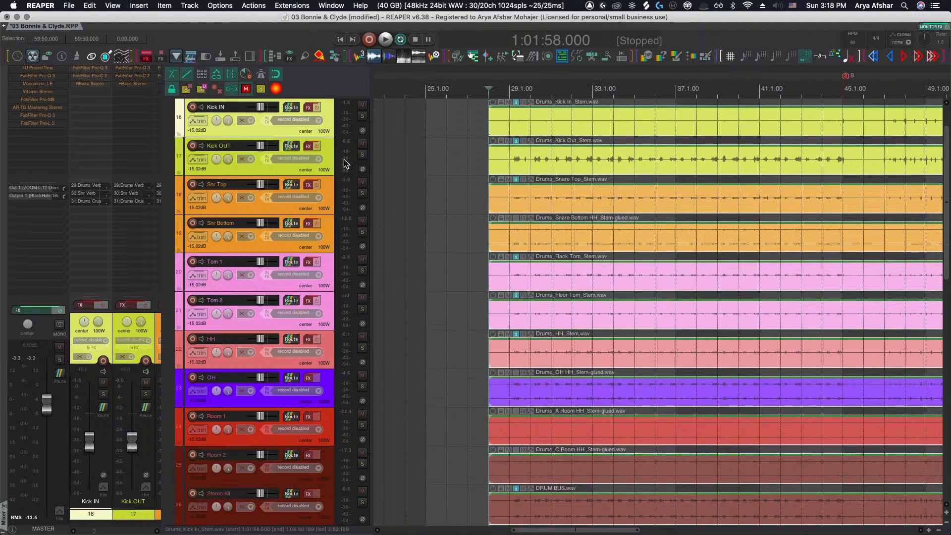
scroll(345, 164, "up", 1)
scroll(411, 204, "right", 2)
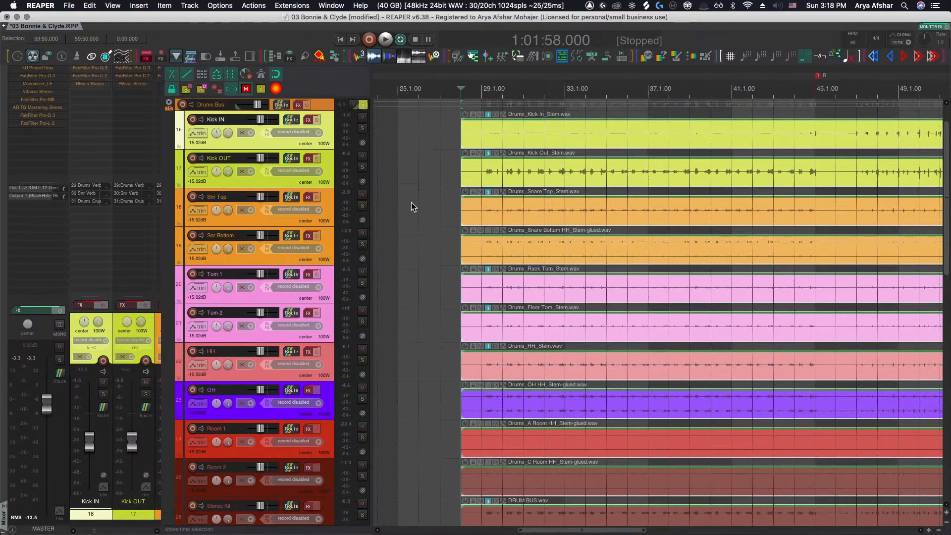
Play the drums with the monitoring FX chain's Ozone Imager open to check the stereo image, then close the FX window
scroll(411, 202, "right", 2)
scroll(436, 198, "down", 2)
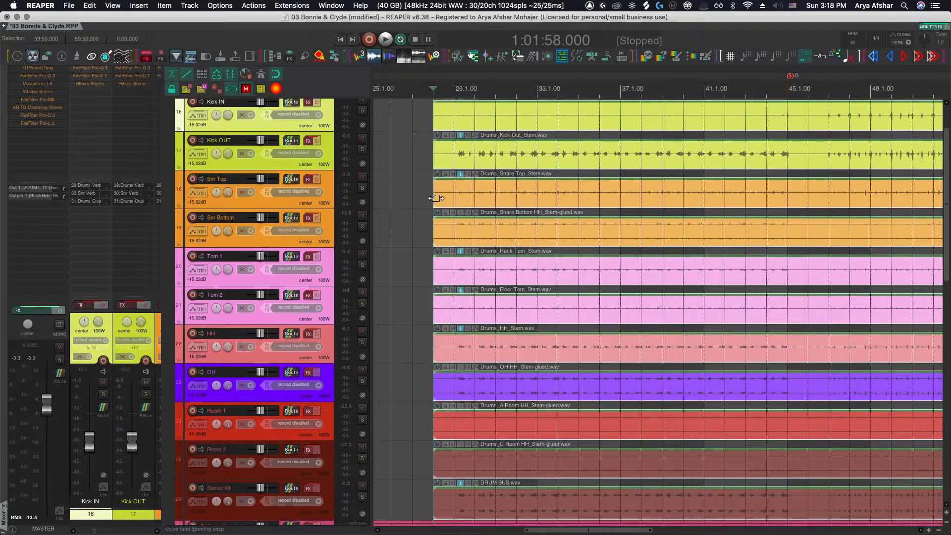
key("space")
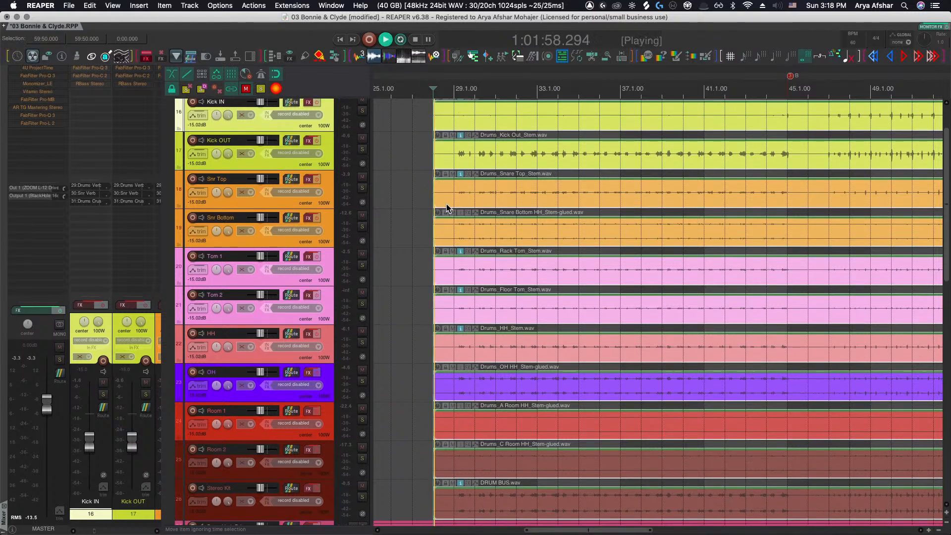
key("ctrl+alt+shift+m")
left_click(91, 149)
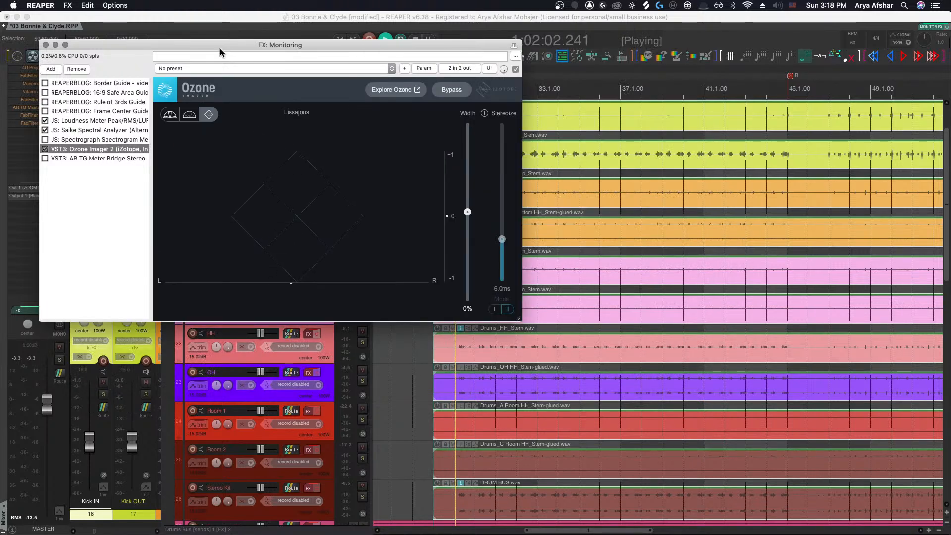
left_click_drag(176, 45, 145, 39)
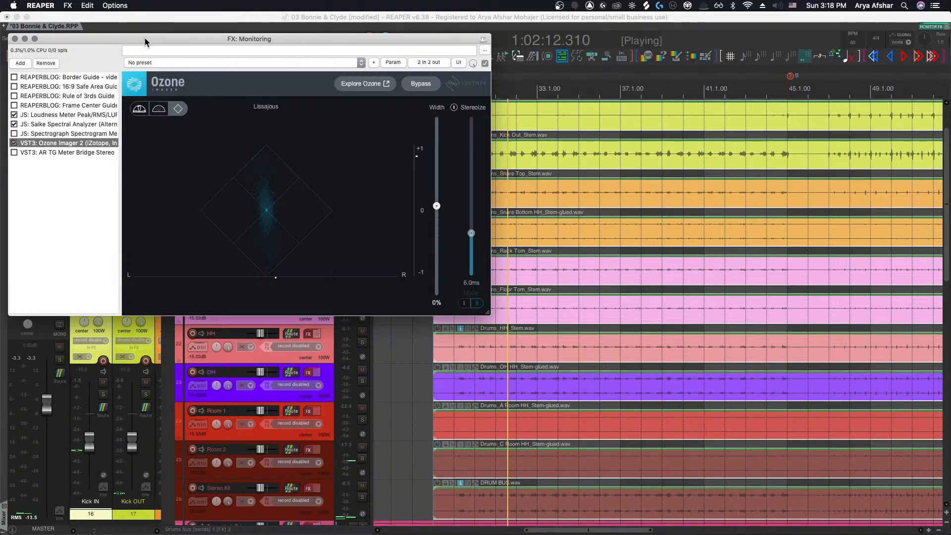
scroll(448, 392, "right", 6)
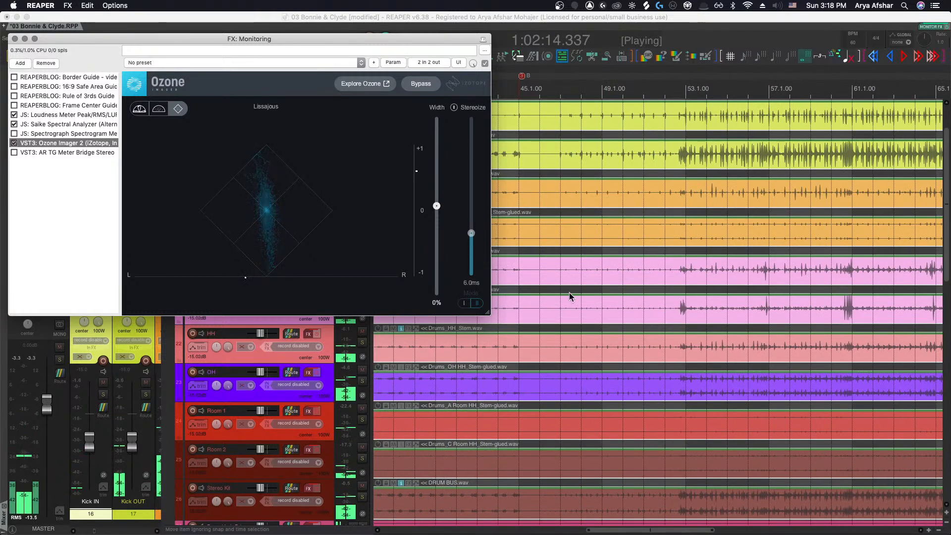
left_click(668, 87)
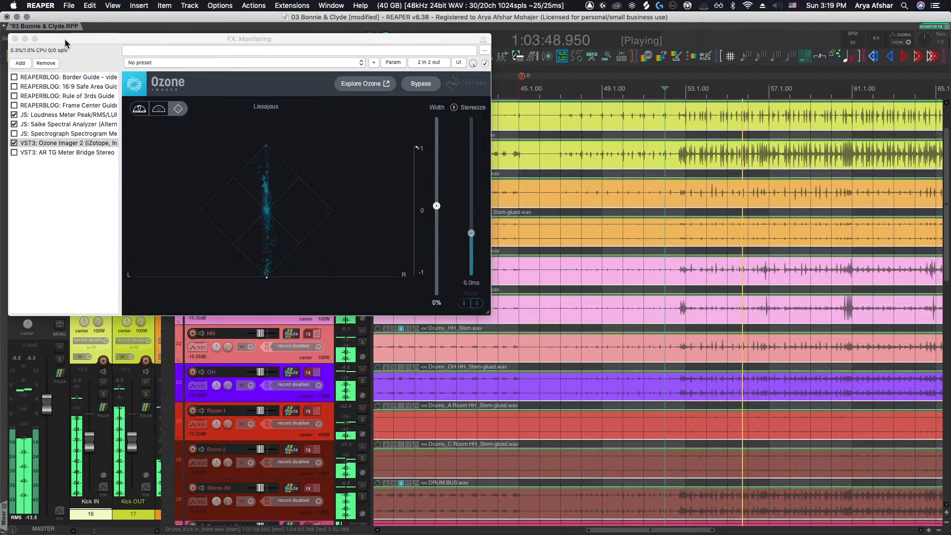
scroll(471, 325, "right", 2)
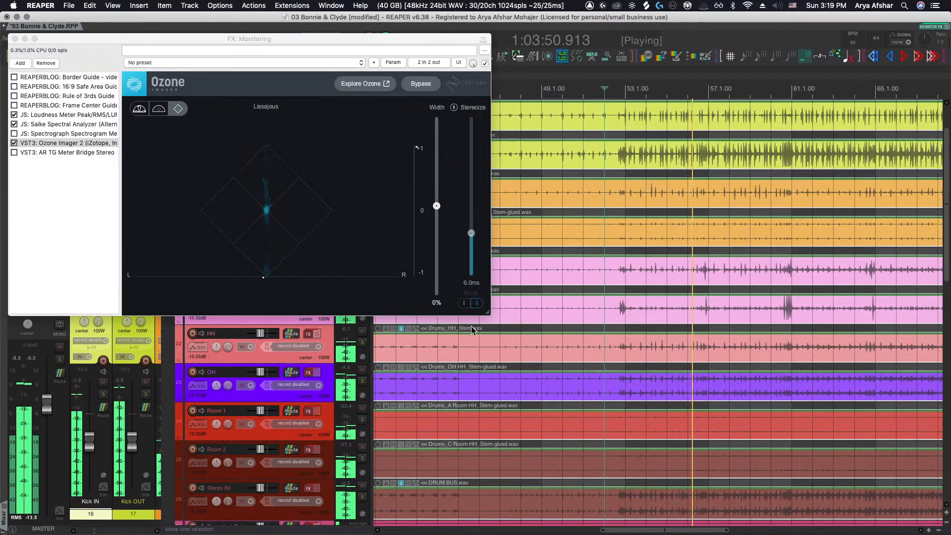
scroll(471, 326, "right", 1)
key("space")
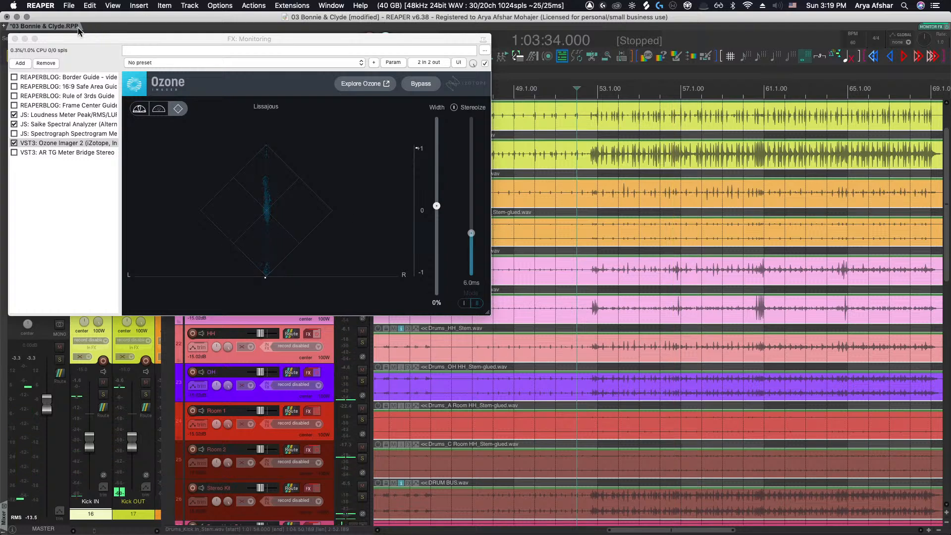
left_click(15, 39)
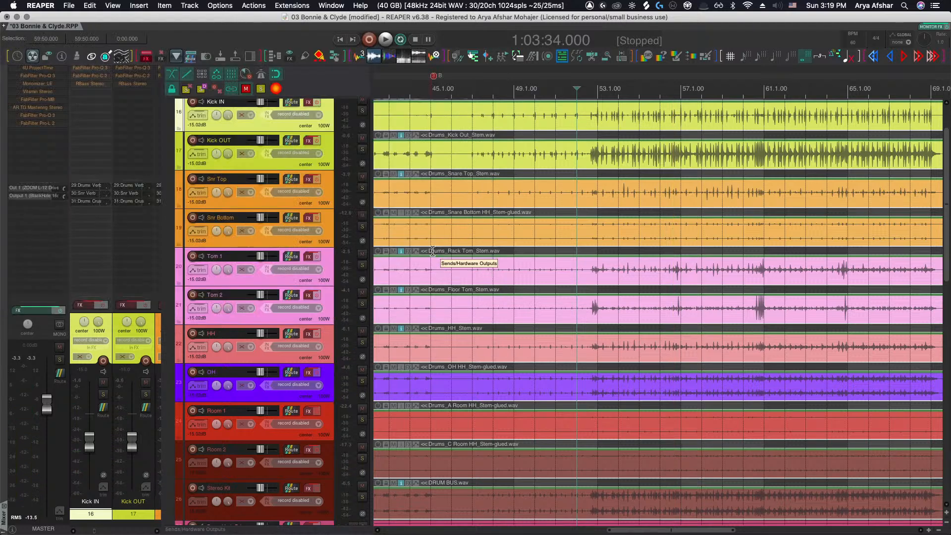
Solo the OH track and play it from about bar 53
scroll(528, 287, "right", 1)
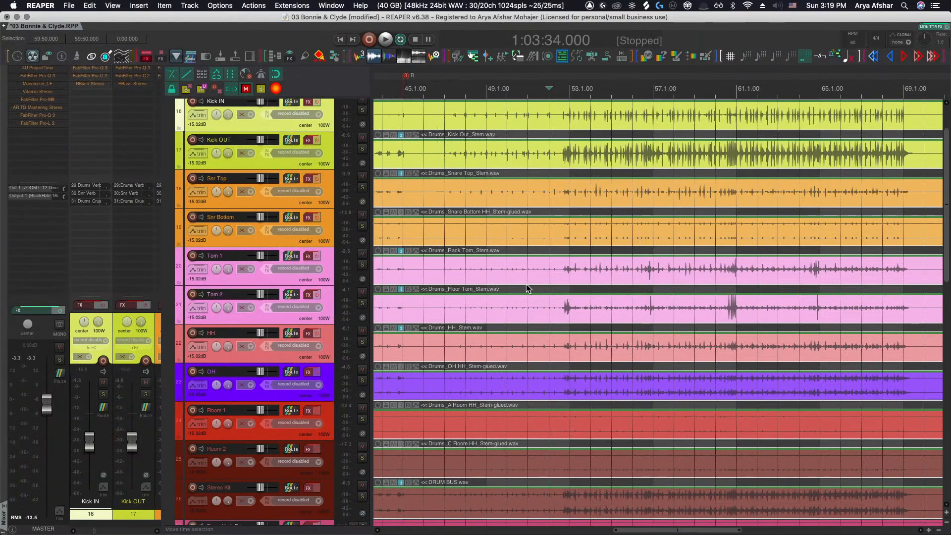
scroll(527, 287, "right", 1)
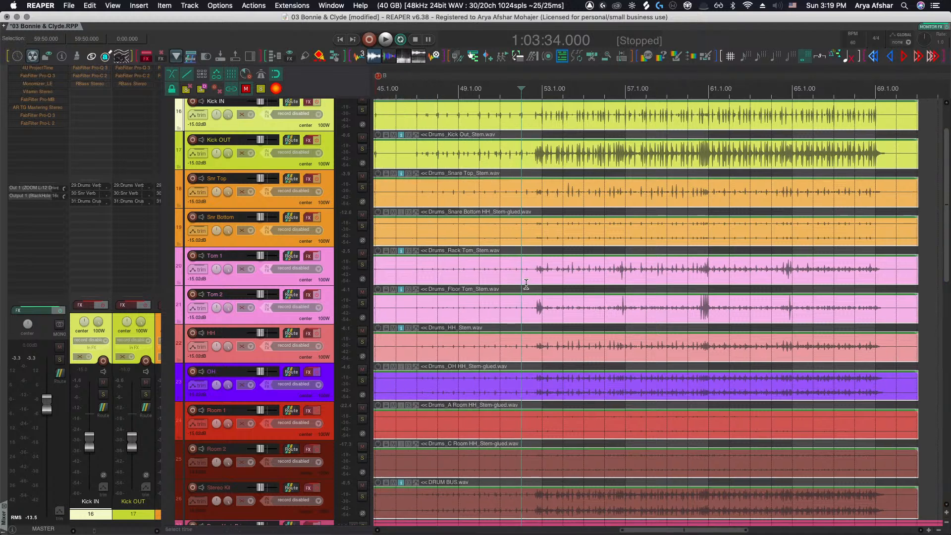
left_click(362, 381)
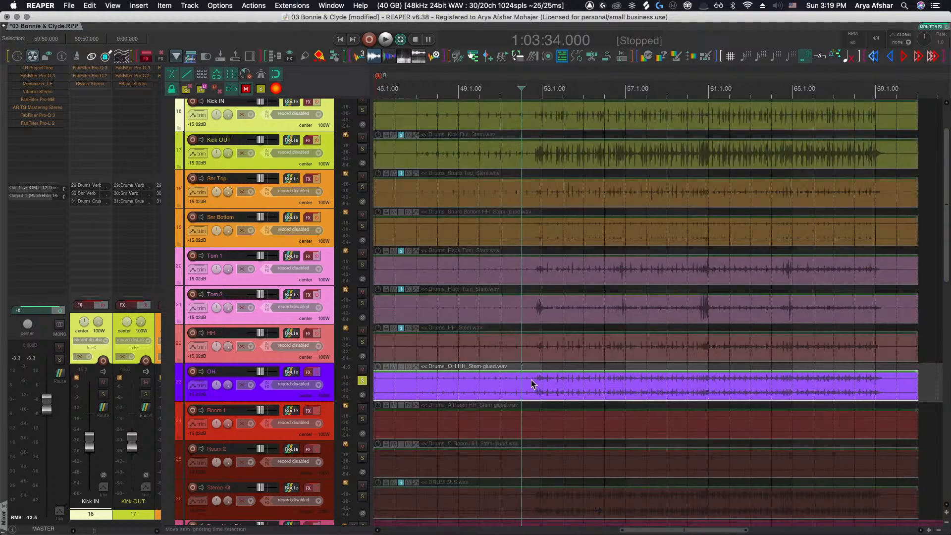
left_click(528, 379)
key("space")
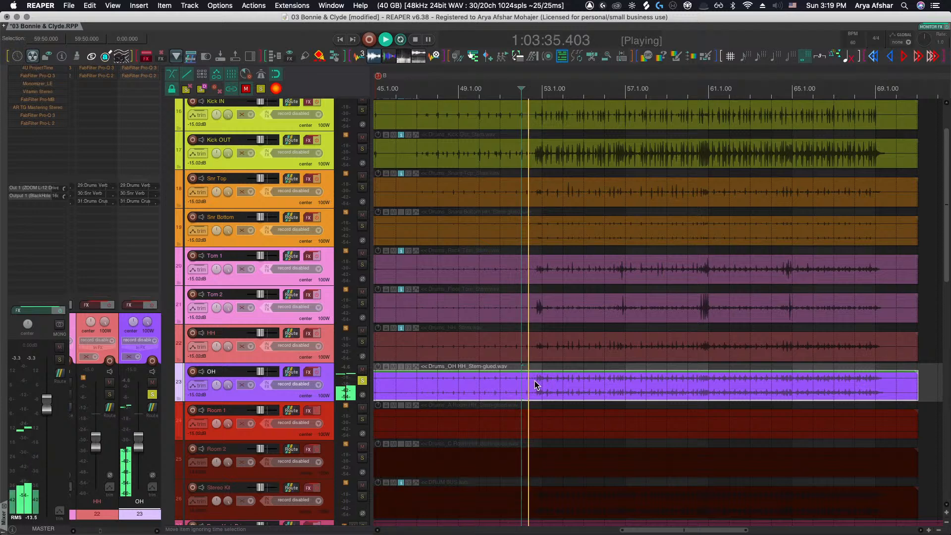
scroll(535, 384, "left", 1)
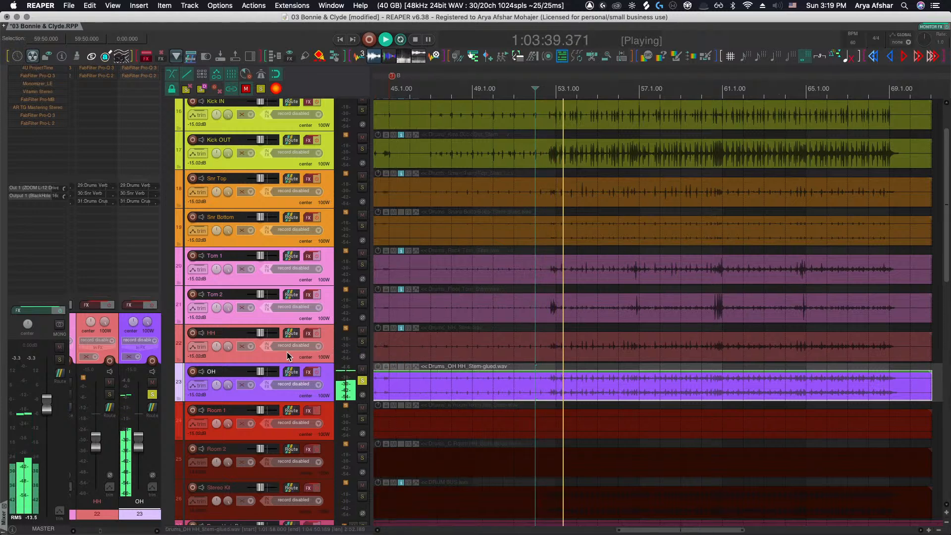
Pan the HH track to 70% left
left_click(254, 353)
key("ctrl+alt+Left")
key("ctrl+alt+Left")
key("ctrl+alt+Left")
key("ctrl+alt+Left")
key("ctrl+alt+Left")
key("ctrl+alt+Left")
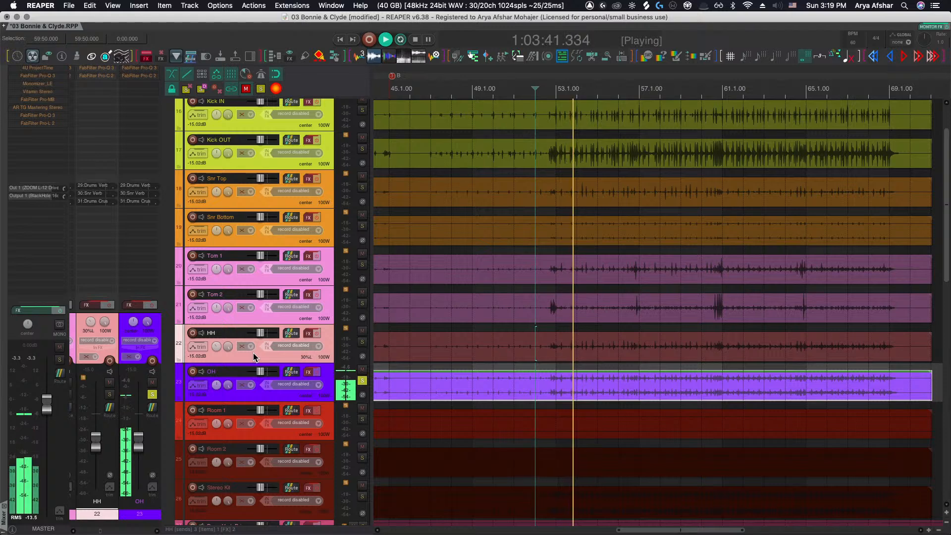
Pan the Tom 2 track to 30% left and the Tom 1 track to 60% right
left_click(256, 320)
key("ctrl+alt+Left")
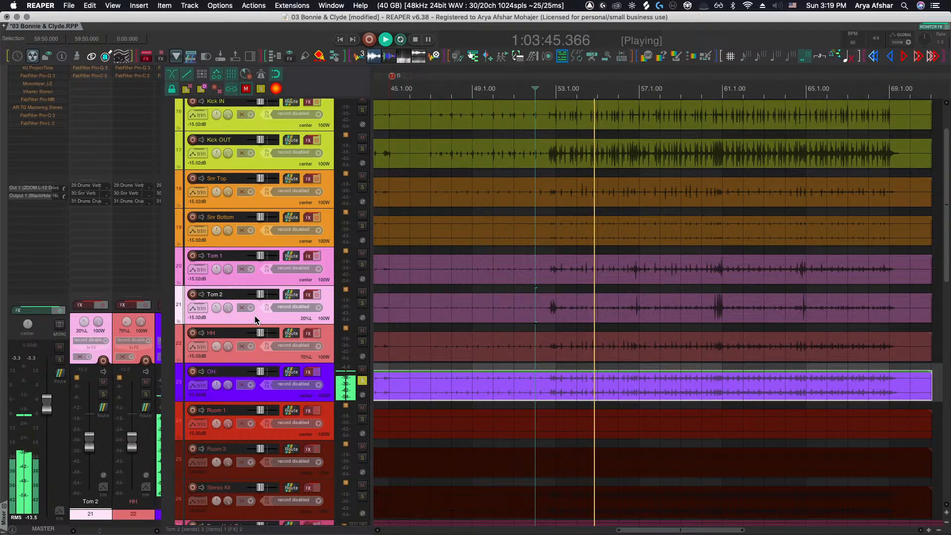
left_click(250, 278)
key("ctrl+alt+Right")
key("ctrl+alt+Right")
key("ctrl+alt+Right")
key("ctrl+alt+Right")
key("ctrl+alt+Right")
key("ctrl+alt+Right")
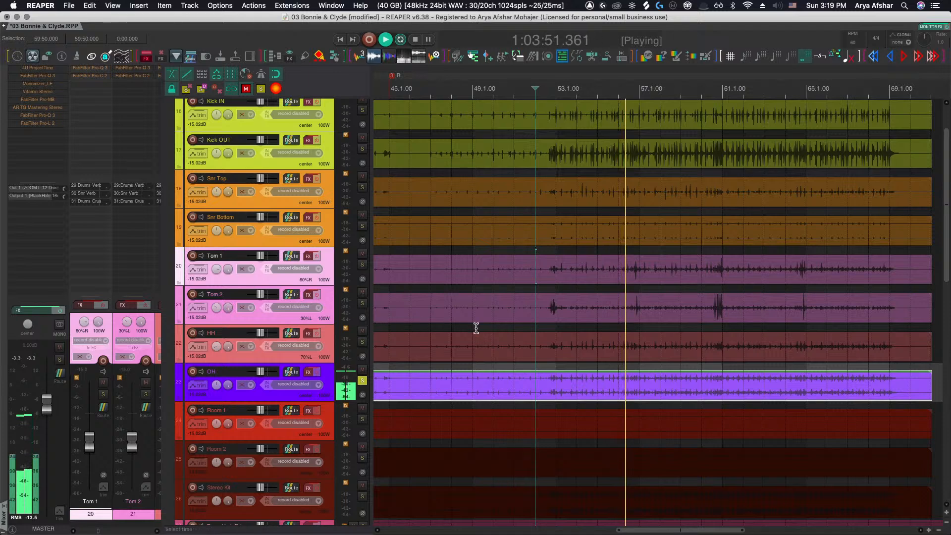
Zoom in around bar 56 and play back the drums to audition the tom panning
scroll(599, 348, "right", 1)
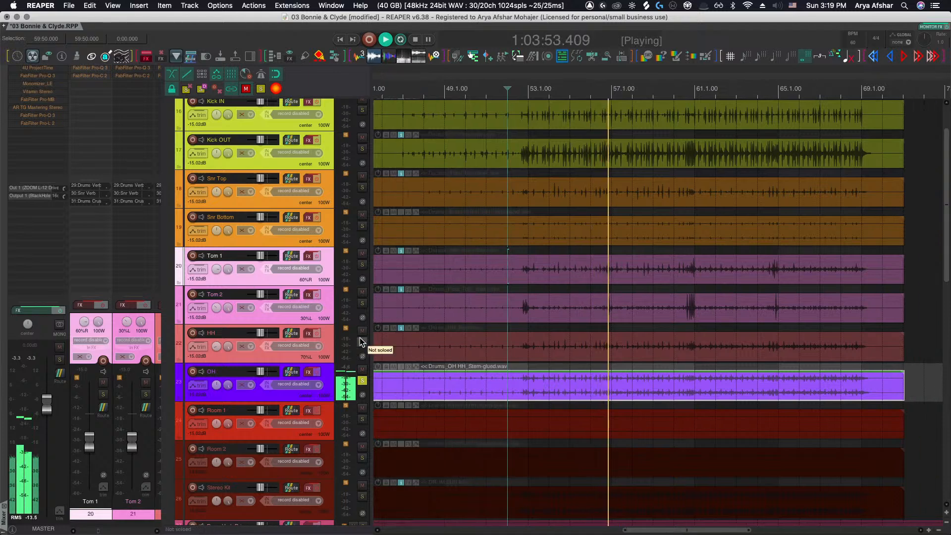
key("space")
key("space")
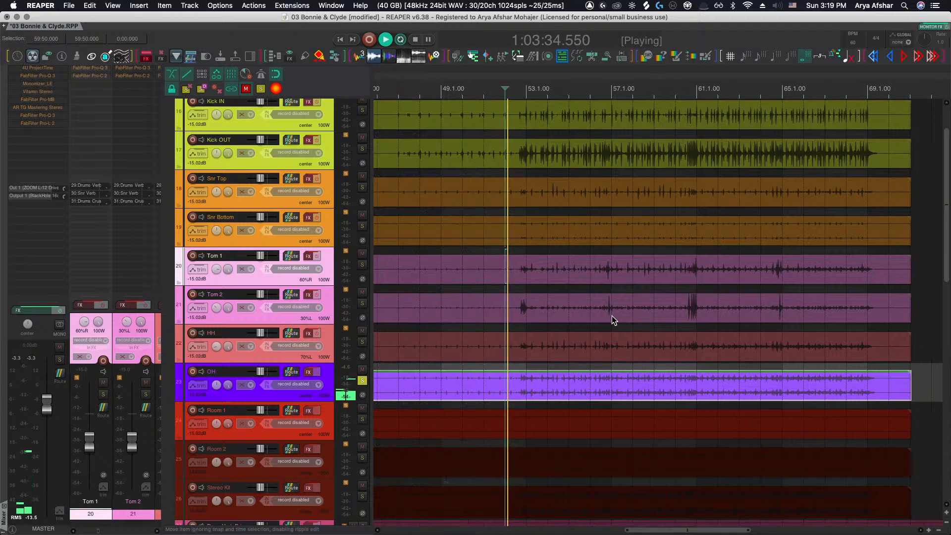
scroll(601, 313, "up", 8)
left_click(565, 312)
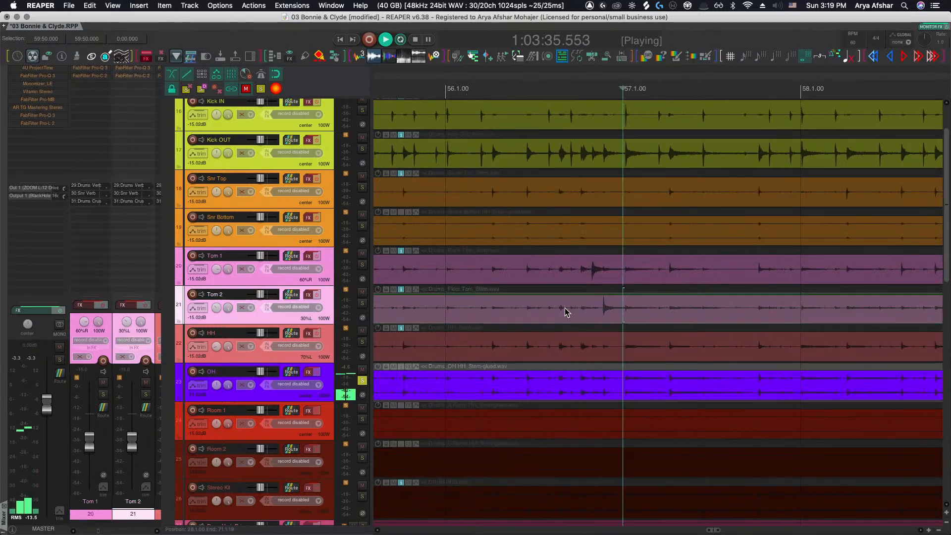
left_click(539, 255)
key("space")
left_click(436, 91)
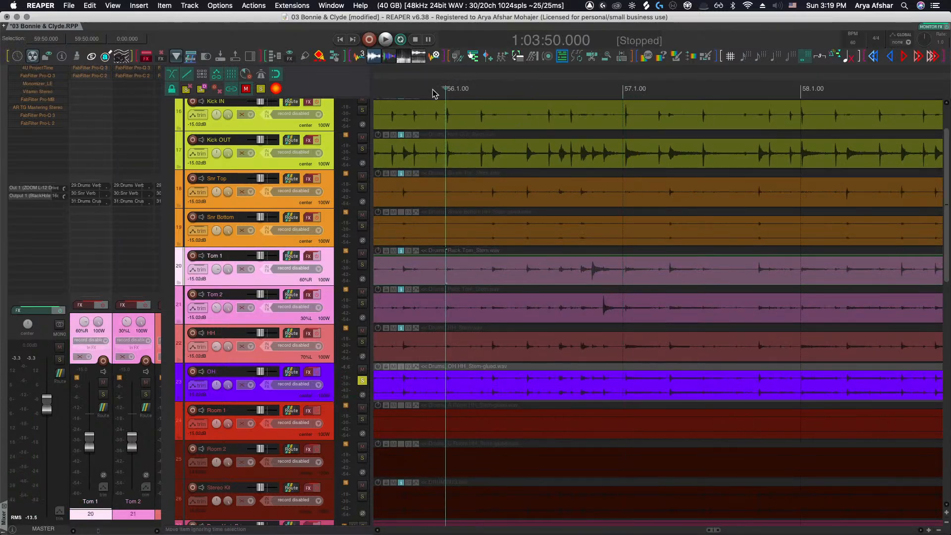
key("space")
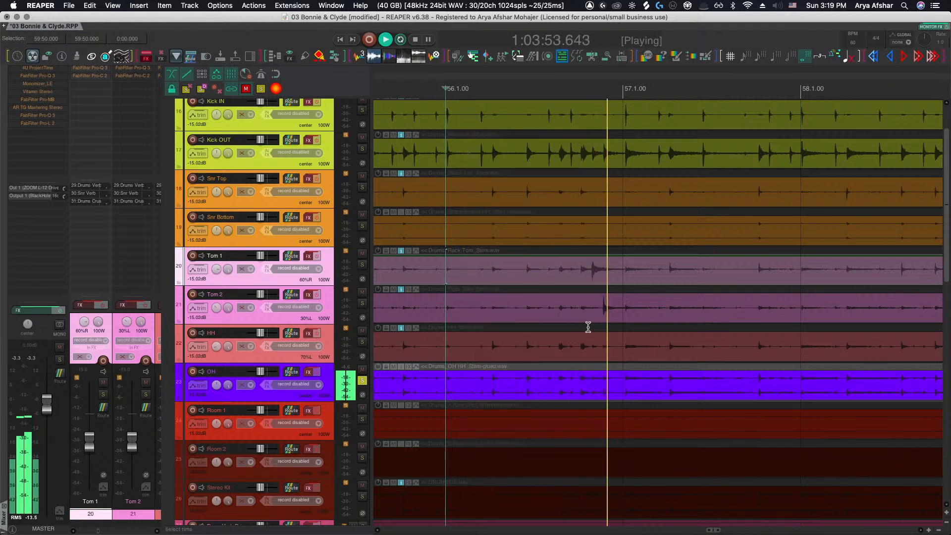
key("space")
key("space")
Pan Tom 1 to 31% left and Tom 2 to 51% right
left_click_drag(217, 269, 229, 292)
left_click(253, 317)
scroll(254, 318, "up", 10)
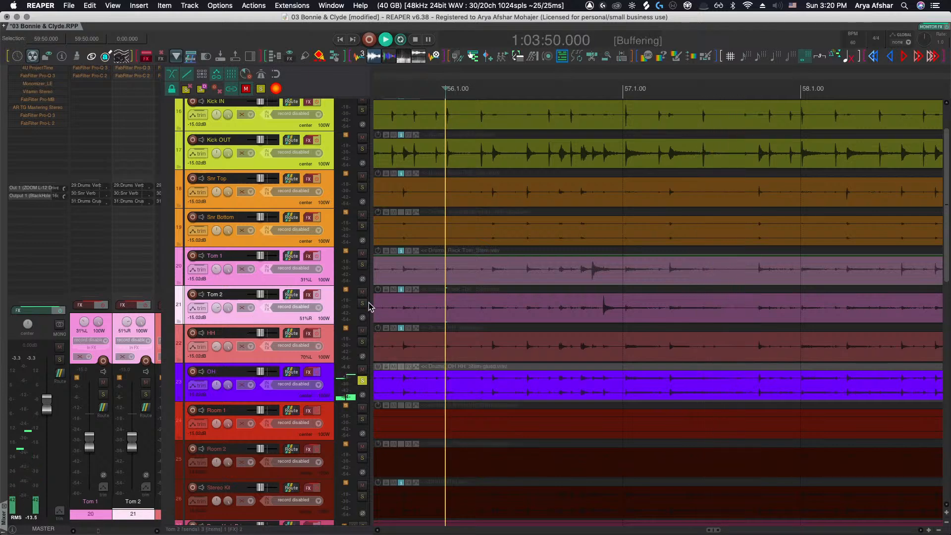
Solo the HH, Tom 2 and Tom 1 tracks alongside OH and listen to them
left_click(362, 342)
left_click(362, 303)
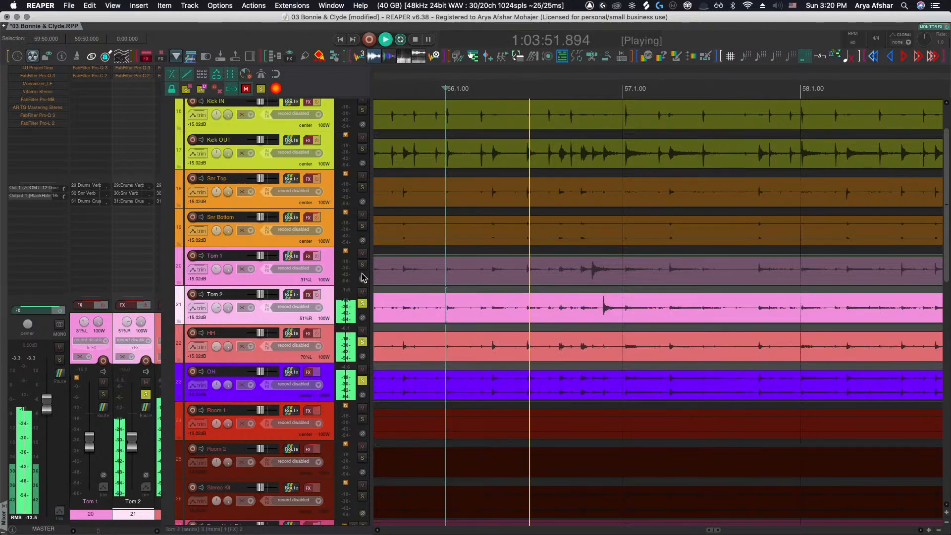
left_click(362, 265)
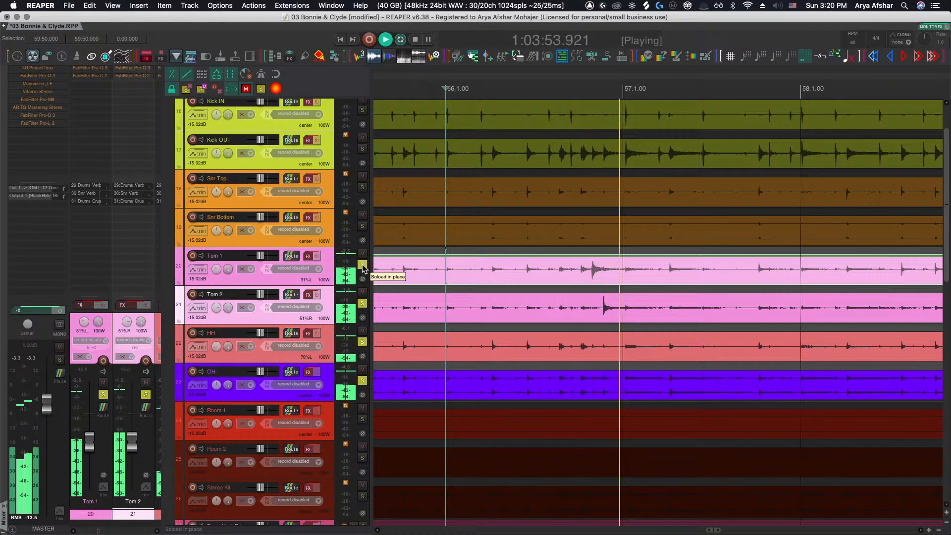
scroll(419, 327, "down", 3)
scroll(419, 327, "up", 2)
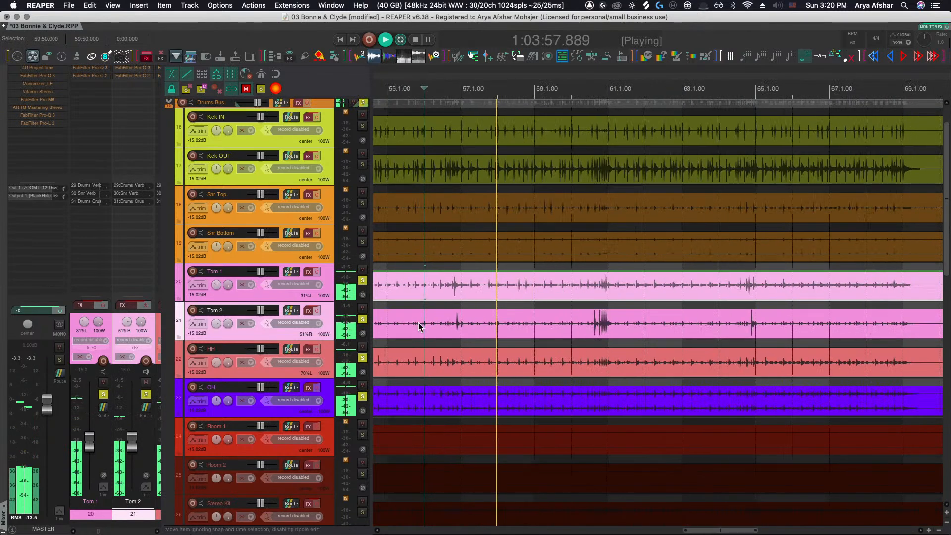
scroll(418, 322, "down", 1)
scroll(418, 324, "down", 2)
key("space")
scroll(418, 321, "left", 5)
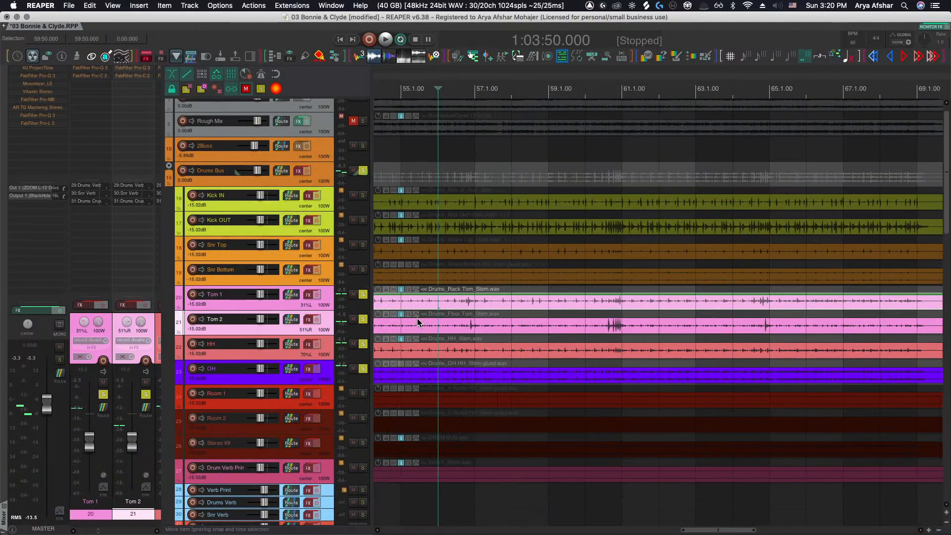
Unsolo the Tom 1 through OH tracks and play the full mix from about bar 48
left_click_drag(364, 296, 362, 367)
scroll(469, 266, "left", 2)
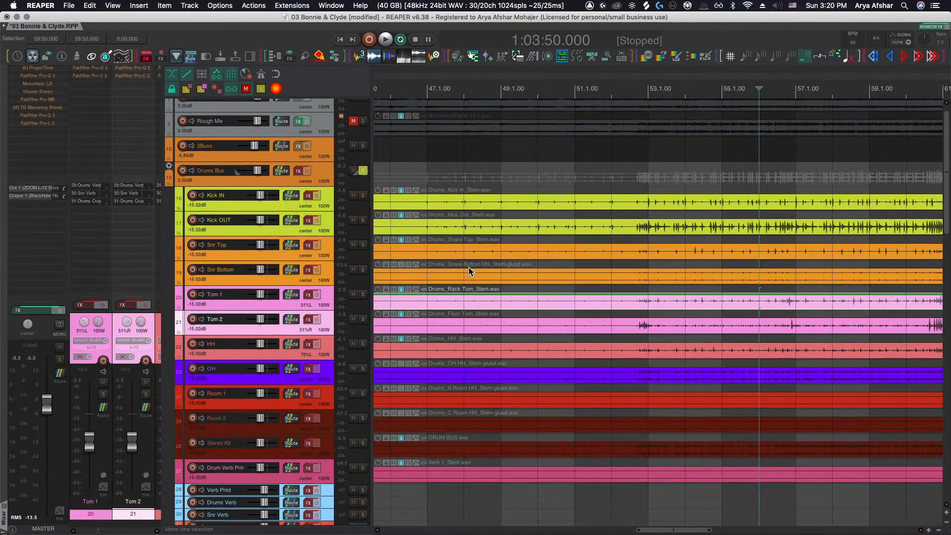
left_click(475, 101)
key("space")
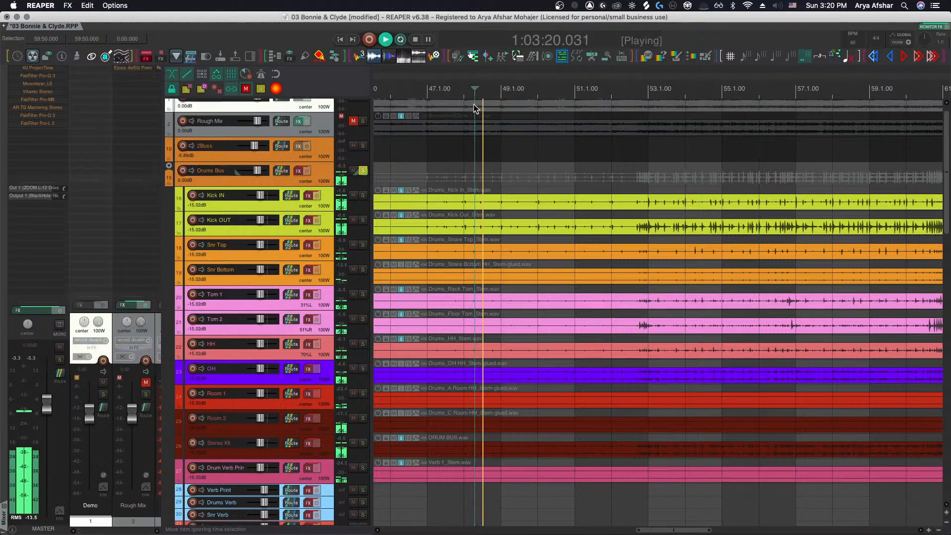
Reopen the monitoring FX Ozone Imager, move its window aside, and play from about bar 53
key("shift+m")
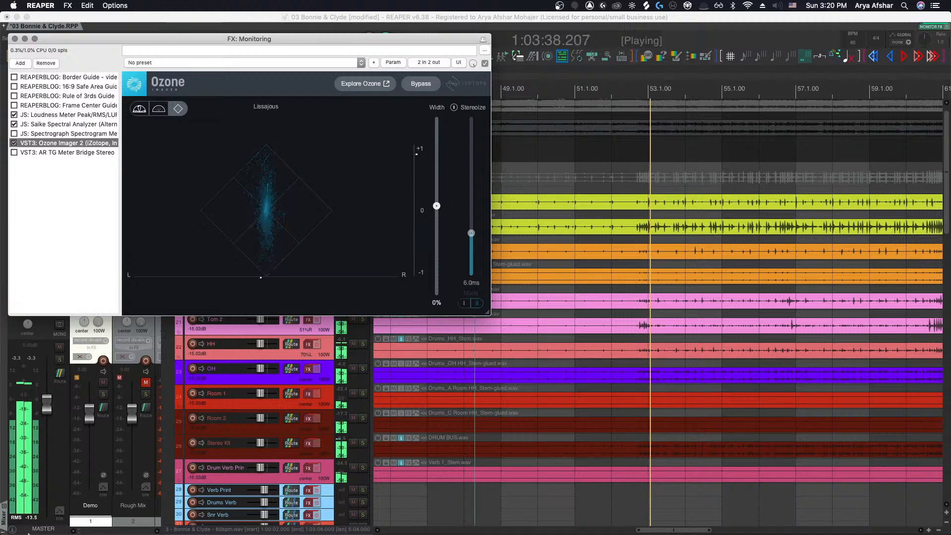
left_click_drag(257, 39, 642, 126)
scroll(381, 368, "right", 5)
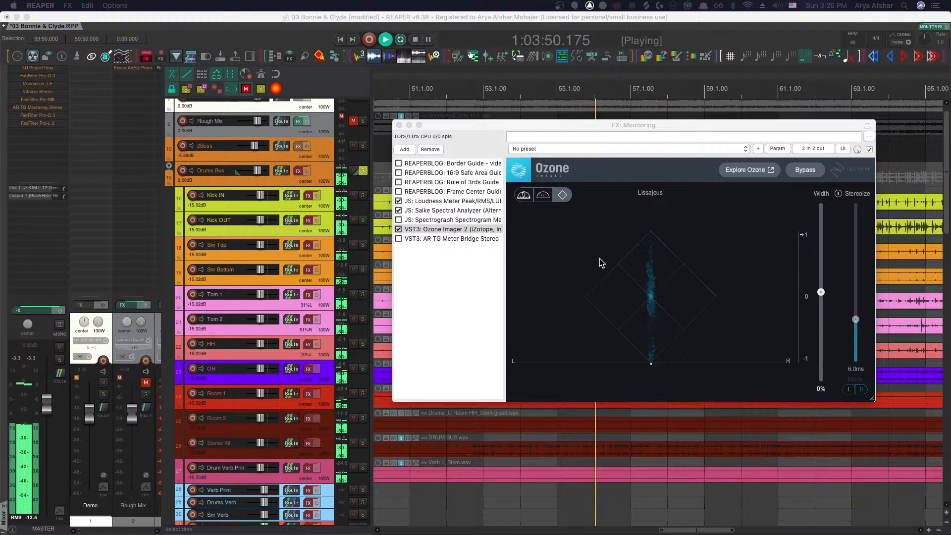
left_click_drag(480, 127, 709, 143)
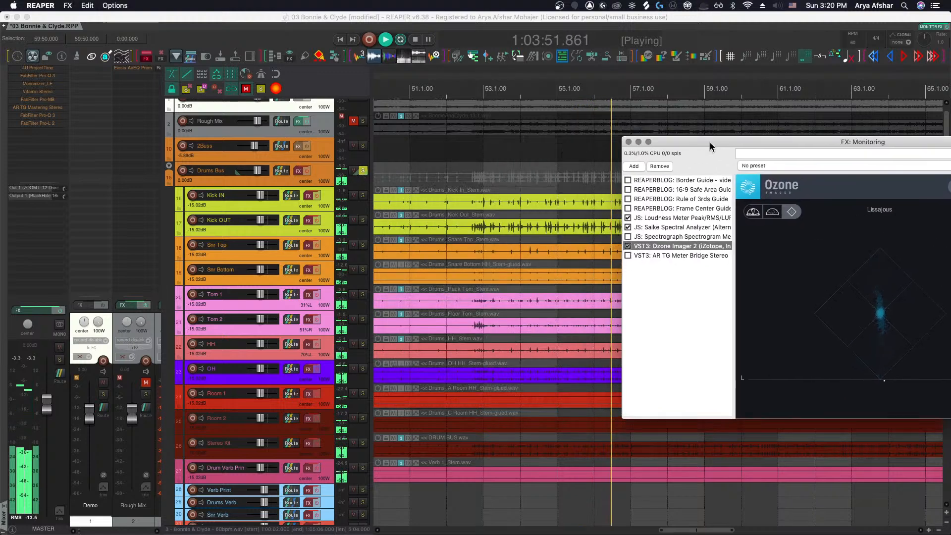
left_click(494, 94)
key("space")
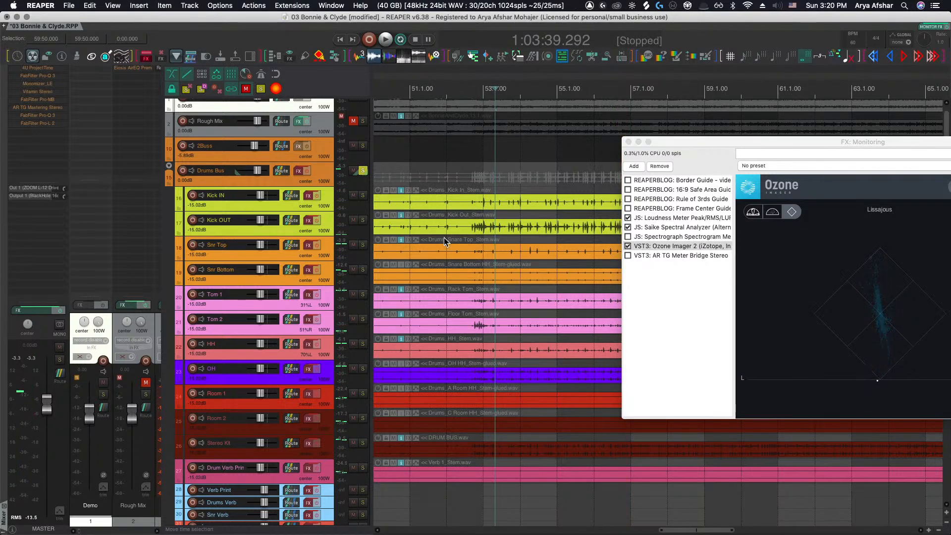
scroll(444, 237, "right", 1)
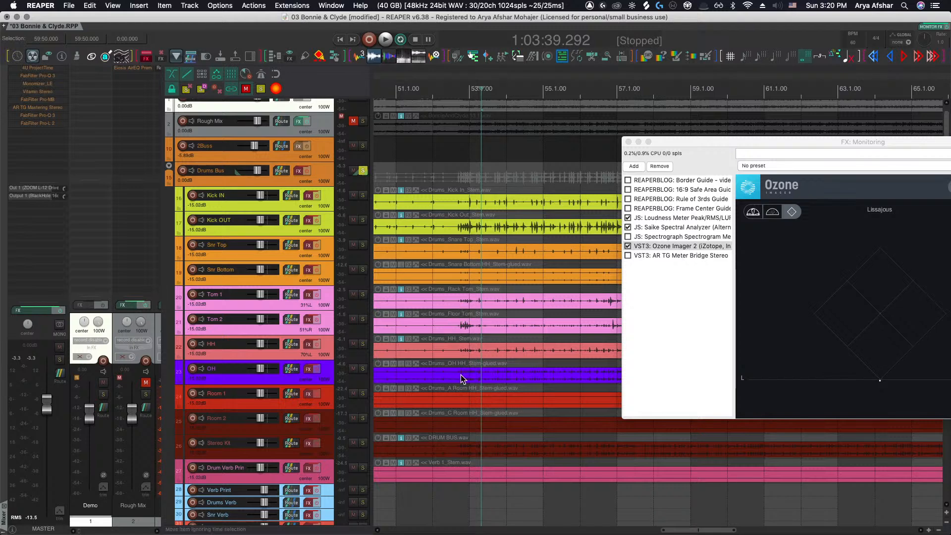
scroll(464, 396, "down", 2)
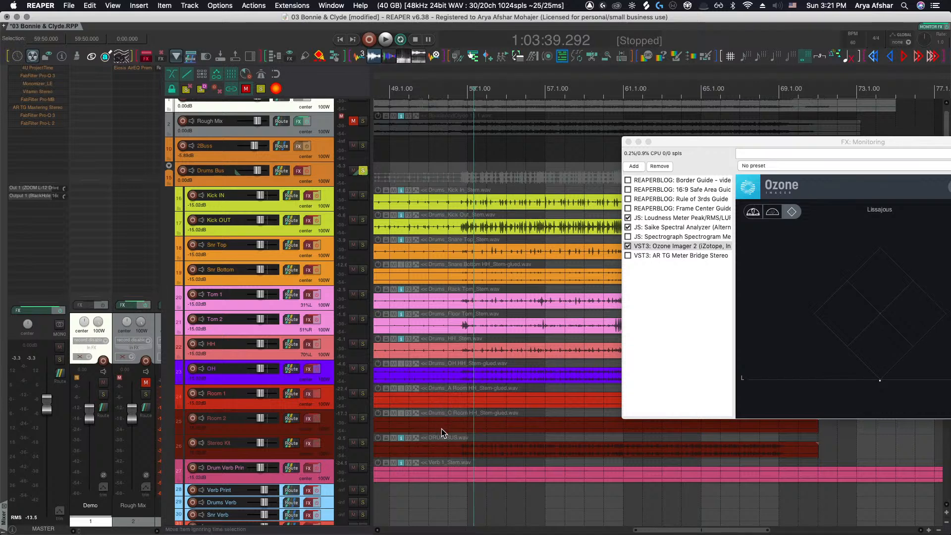
Mute the DRUM BUS item on the Stereo Kit track
left_click(482, 448)
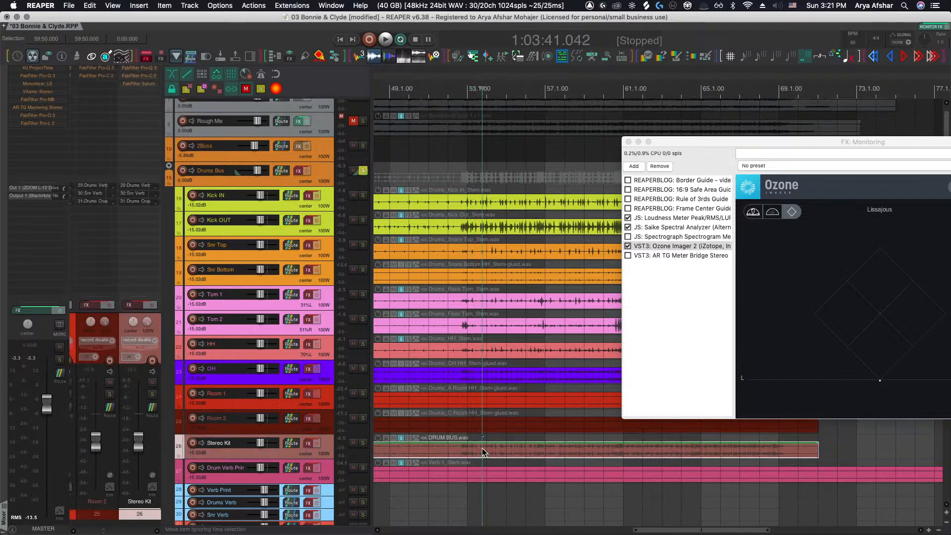
scroll(482, 448, "left", 5)
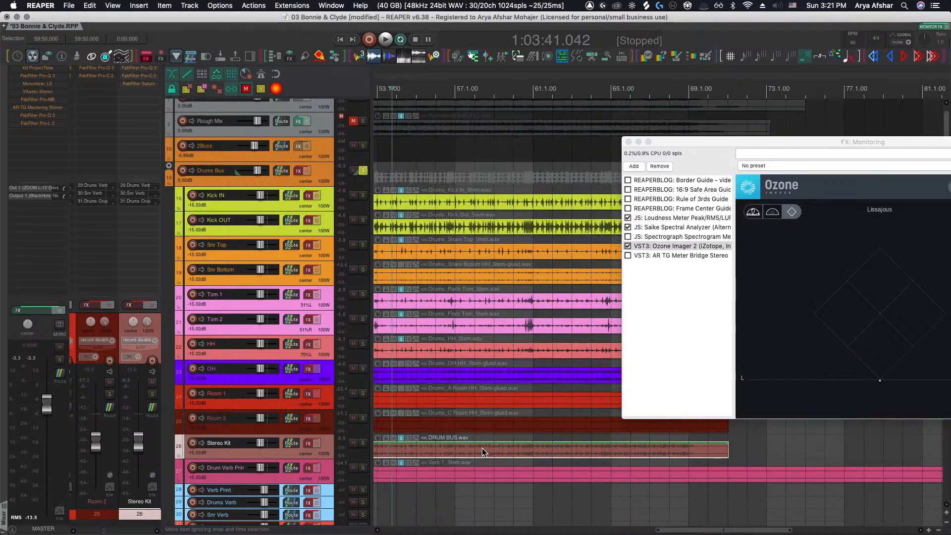
scroll(482, 448, "down", 3)
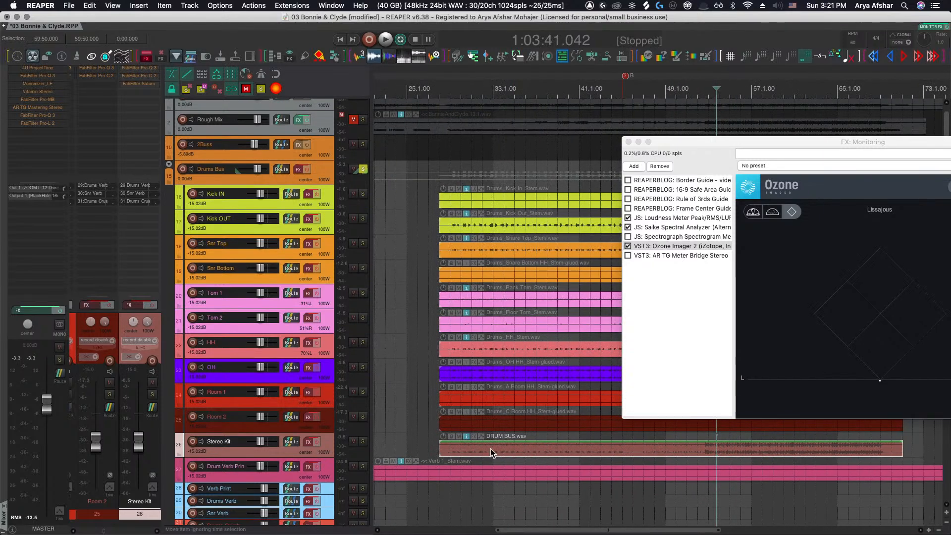
left_click(490, 448)
left_click(458, 437)
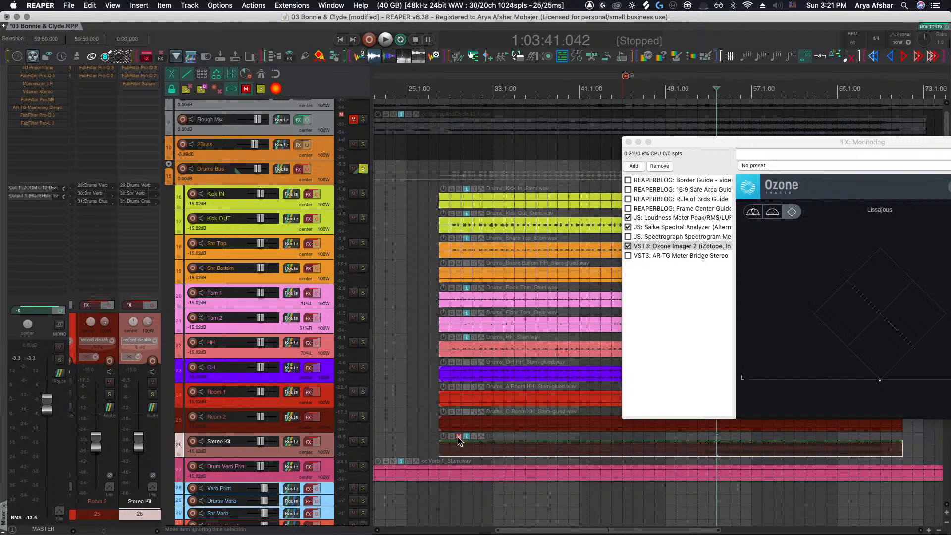
Examine where the Verb 1 stem item begins relative to the drum stems, placing the edit cursor at its start
scroll(461, 442, "right", 3)
scroll(461, 444, "right", 1)
scroll(510, 447, "left", 2)
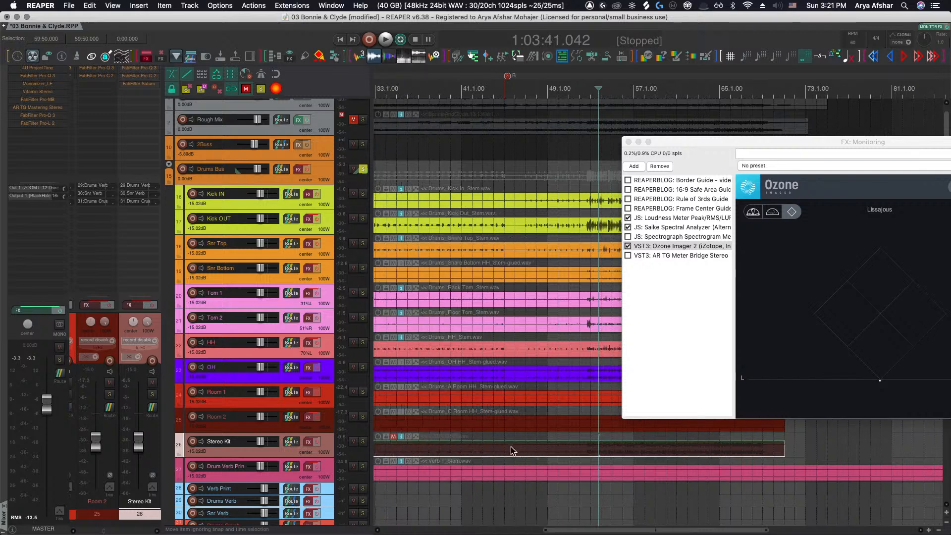
scroll(510, 447, "up", 5)
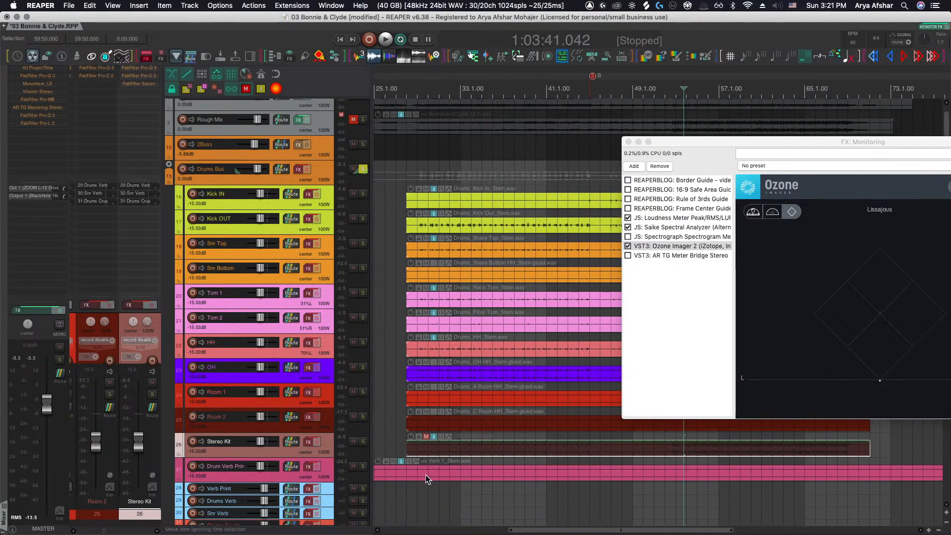
left_click(415, 474)
key("a")
scroll(406, 475, "right", 1)
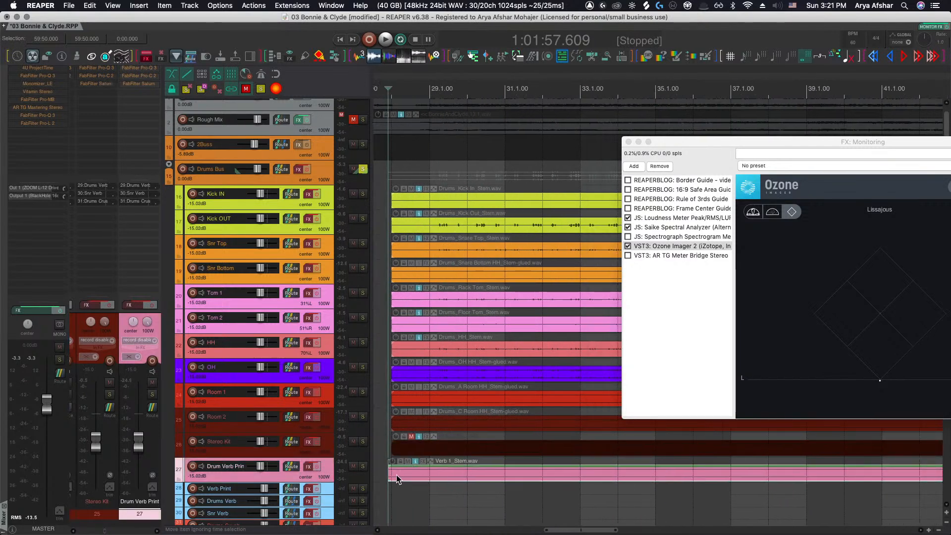
scroll(401, 475, "up", 6)
left_click(477, 474)
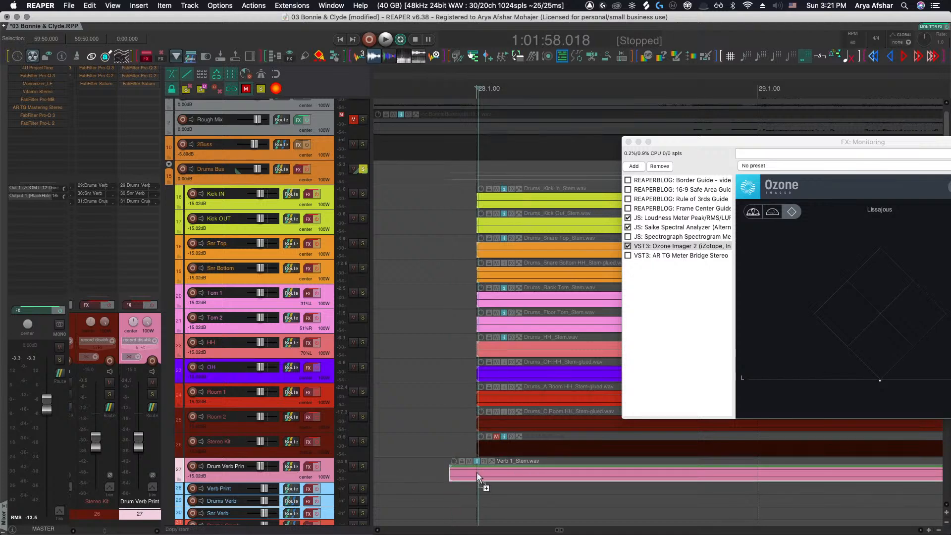
scroll(475, 473, "down", 5)
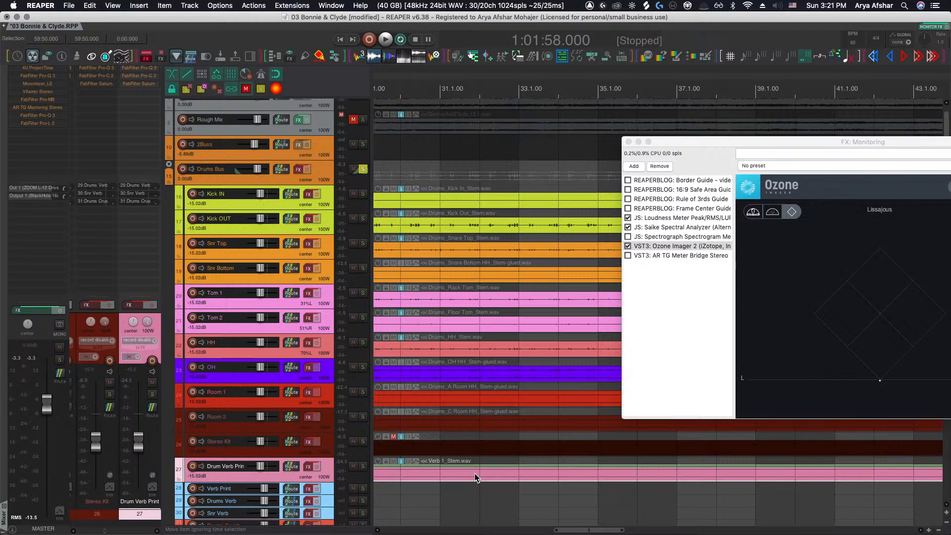
scroll(473, 463, "left", 2)
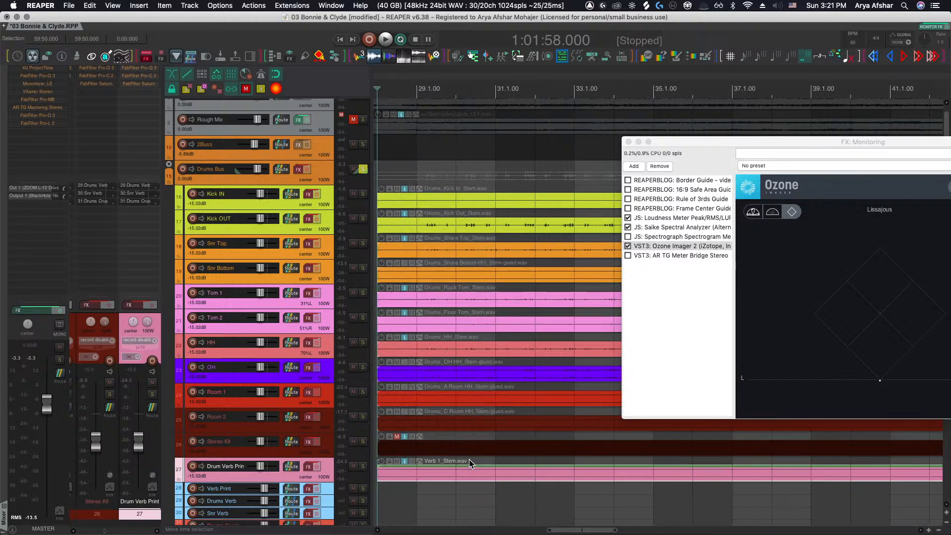
scroll(469, 462, "left", 2)
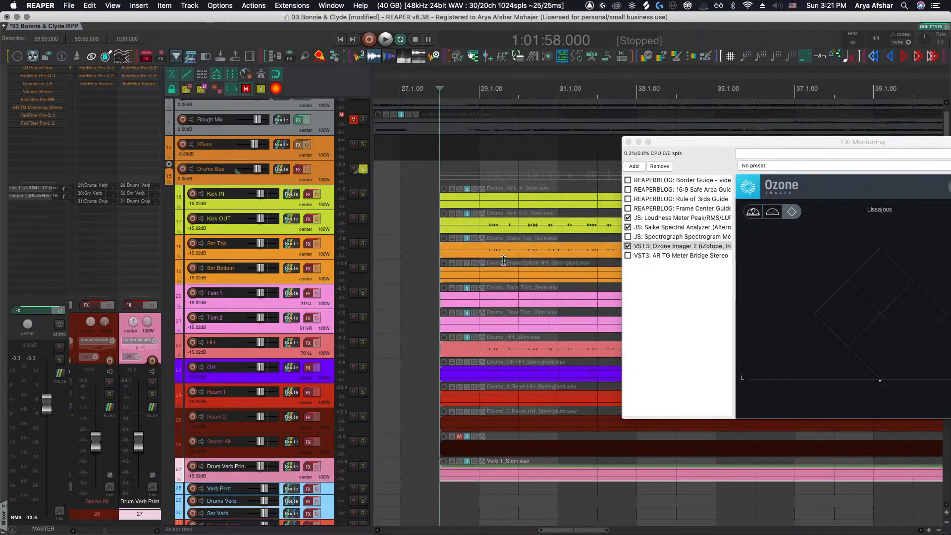
scroll(475, 262, "right", 2)
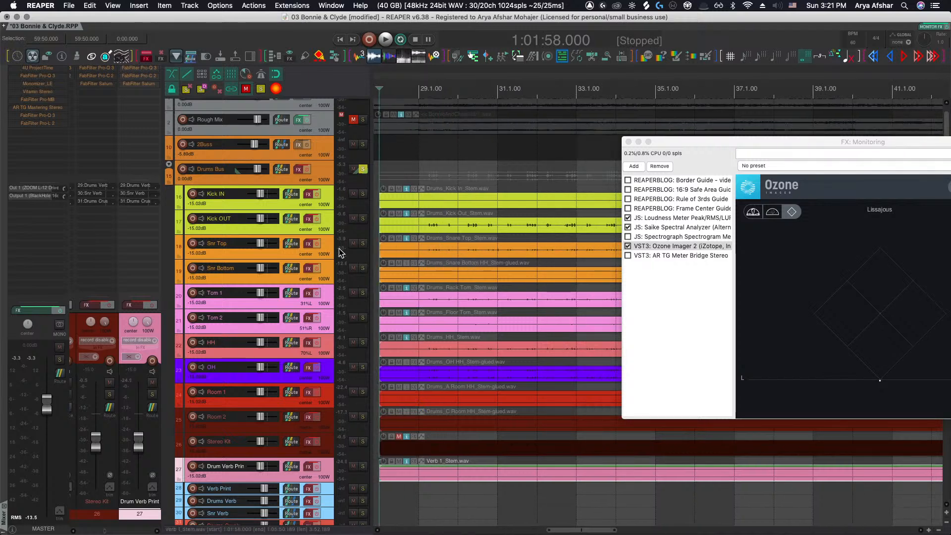
Select the Snr Top item, then move the monitoring FX window up and close it
left_click(418, 249)
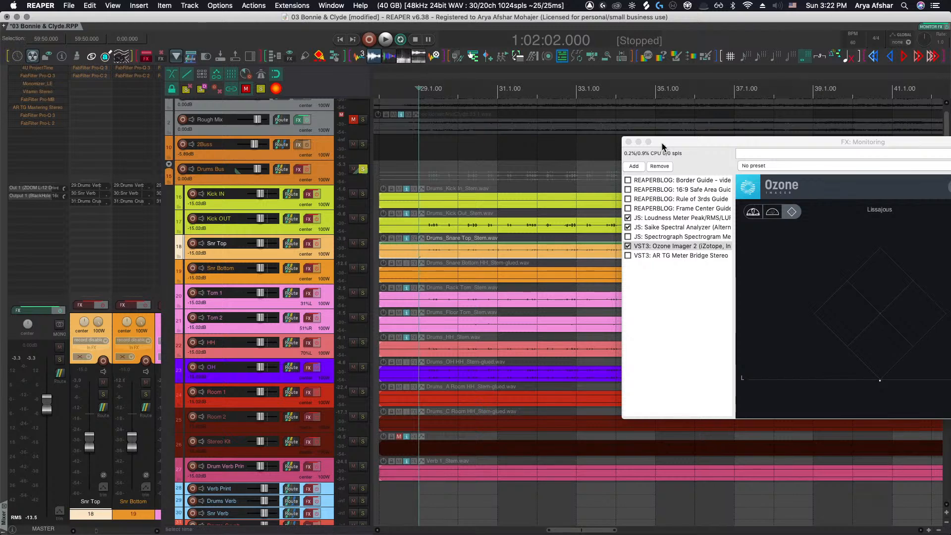
left_click_drag(661, 143, 182, 38)
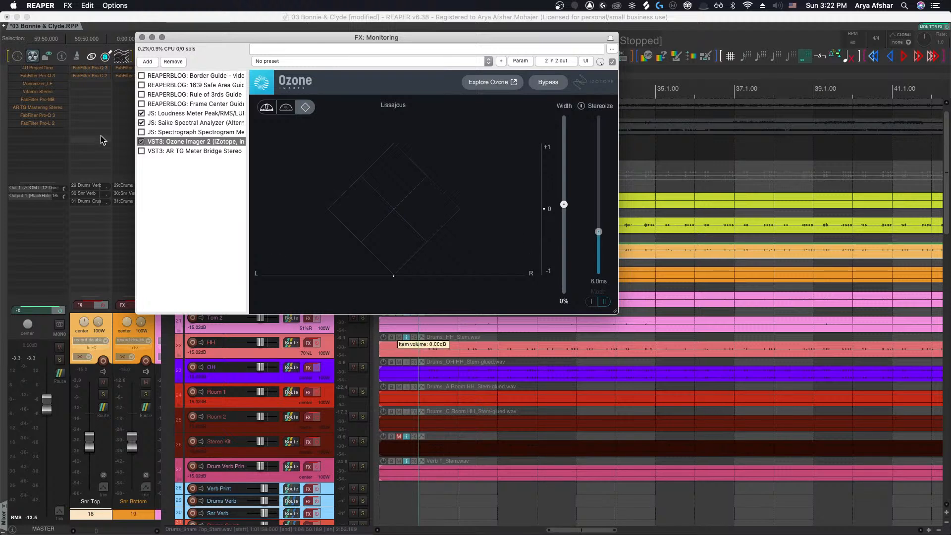
left_click(142, 37)
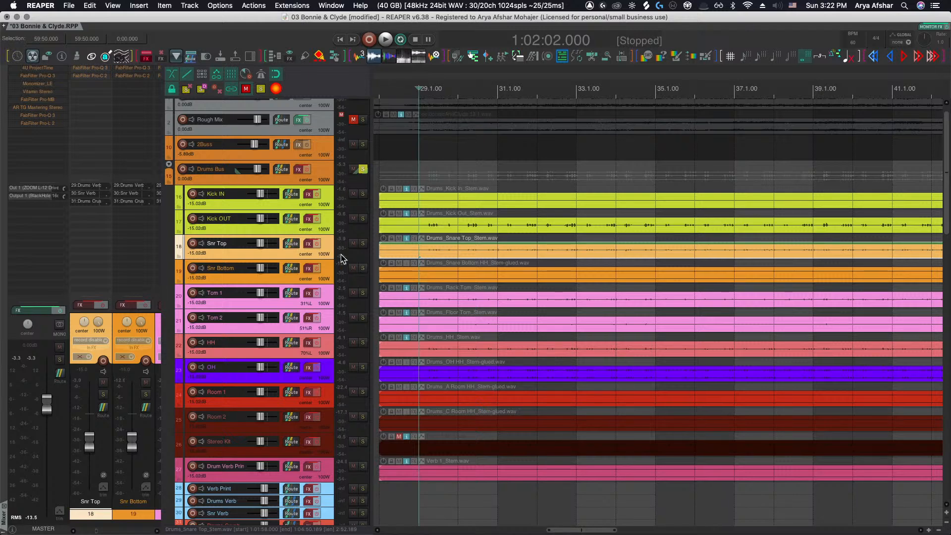
Solo the Snr Top and Snr Bottom tracks, reopen the monitoring FX and start playback
left_click_drag(363, 243, 362, 268)
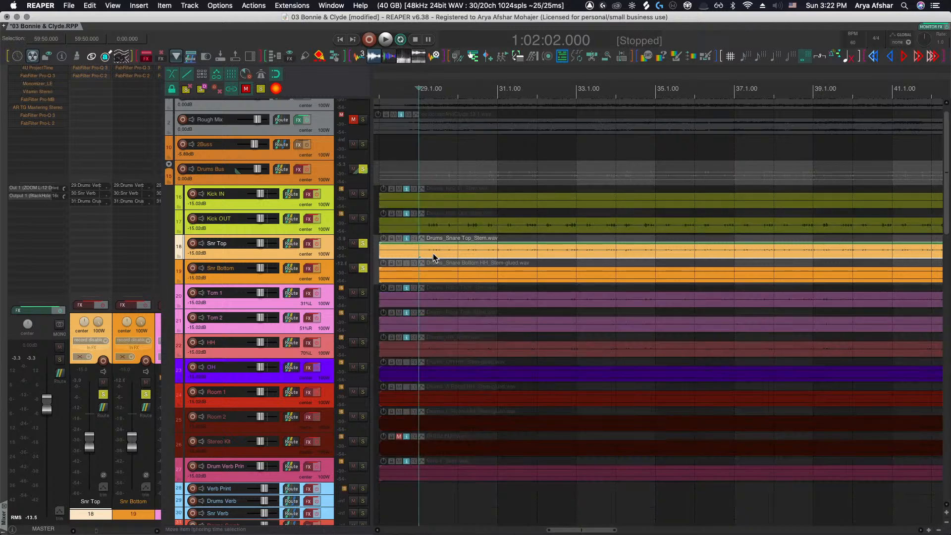
key("shift+m")
key("space")
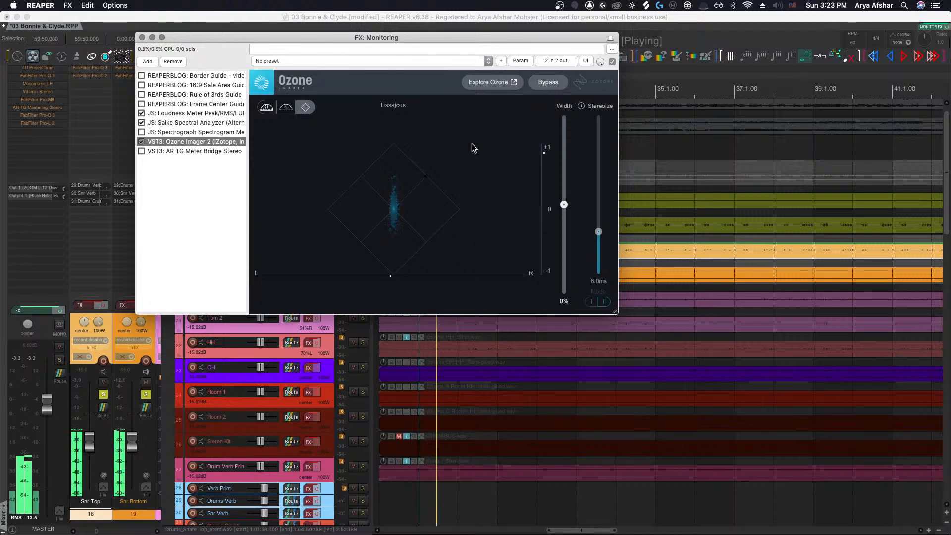
Play the soloed snares from about bar 53 while watching the Ozone Imager stereo display, then stop
scroll(710, 226, "up", 5)
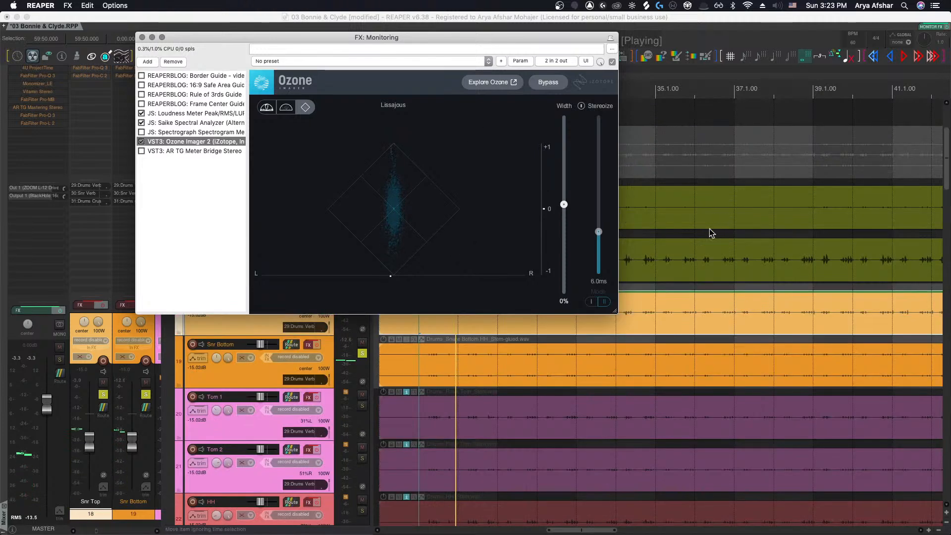
scroll(707, 229, "right", 6)
scroll(706, 204, "down", 1)
scroll(710, 202, "down", 5)
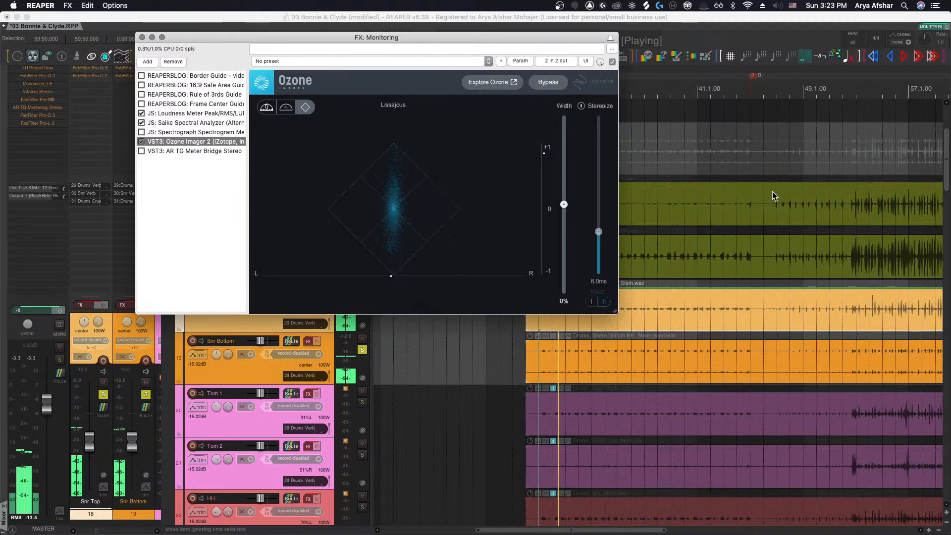
scroll(773, 187, "right", 4)
left_click(739, 93)
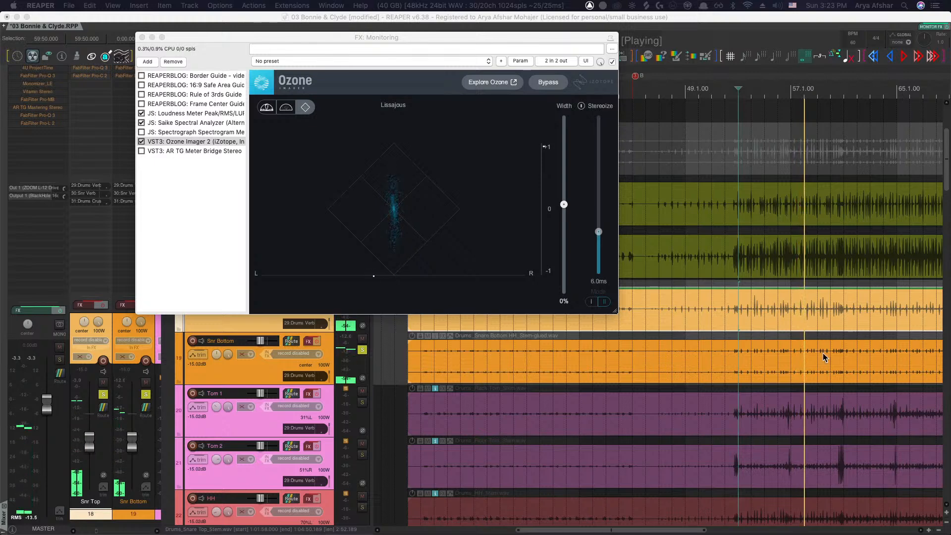
scroll(634, 394, "right", 3)
scroll(658, 375, "right", 4)
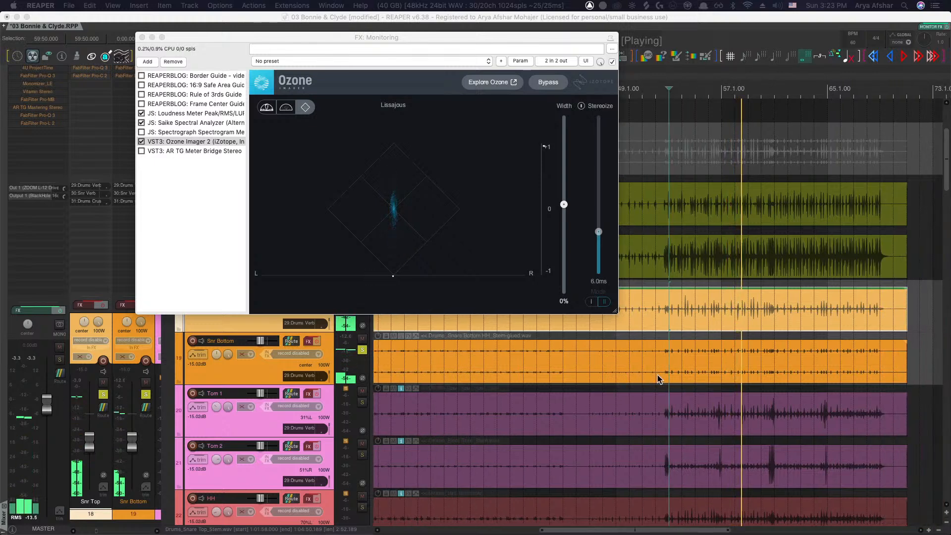
scroll(658, 374, "right", 7)
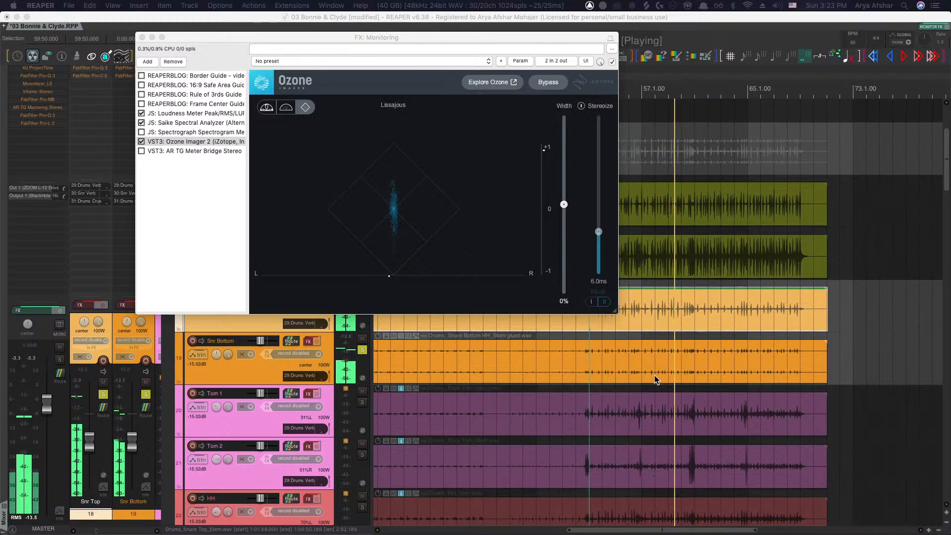
scroll(654, 375, "down", 3)
left_click(233, 414)
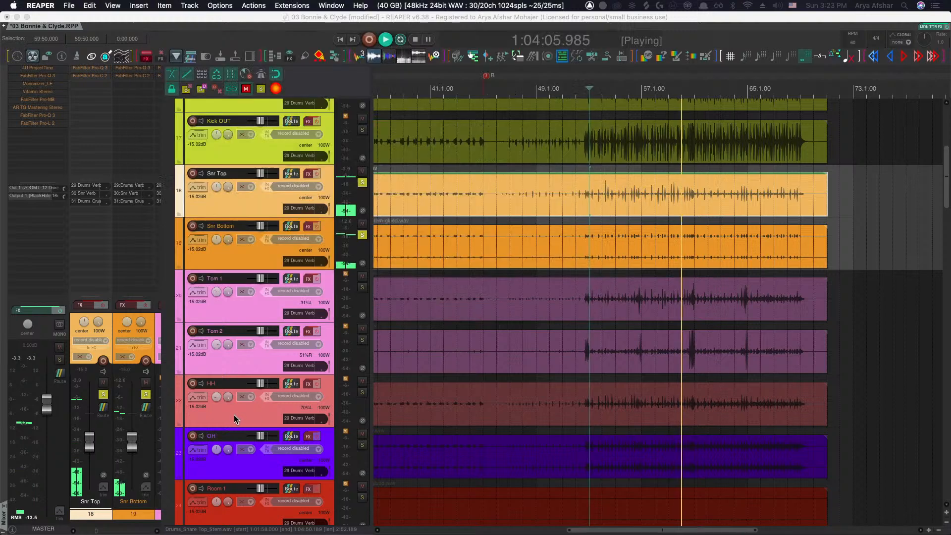
key("space")
Add the OH and Room 1 tracks to the solo and play them back
scroll(324, 460, "down", 2)
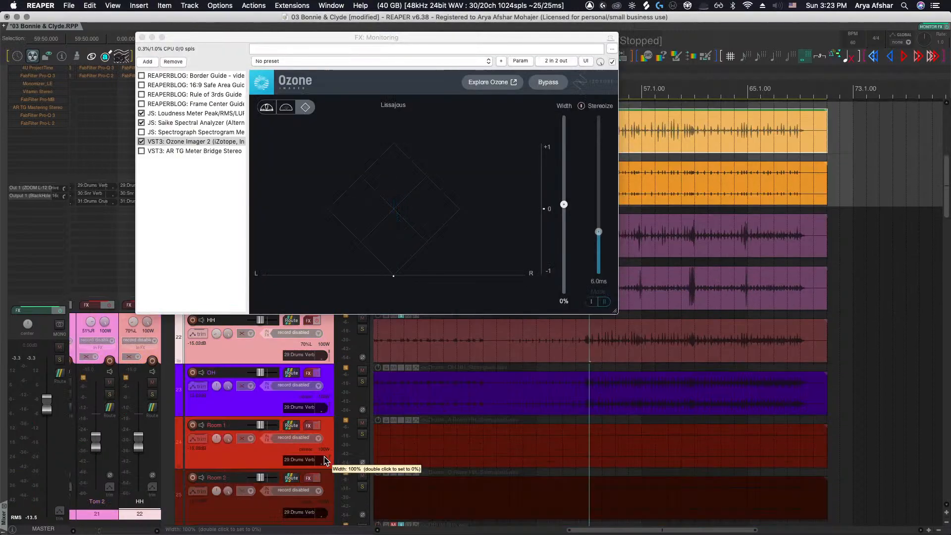
left_click(361, 382)
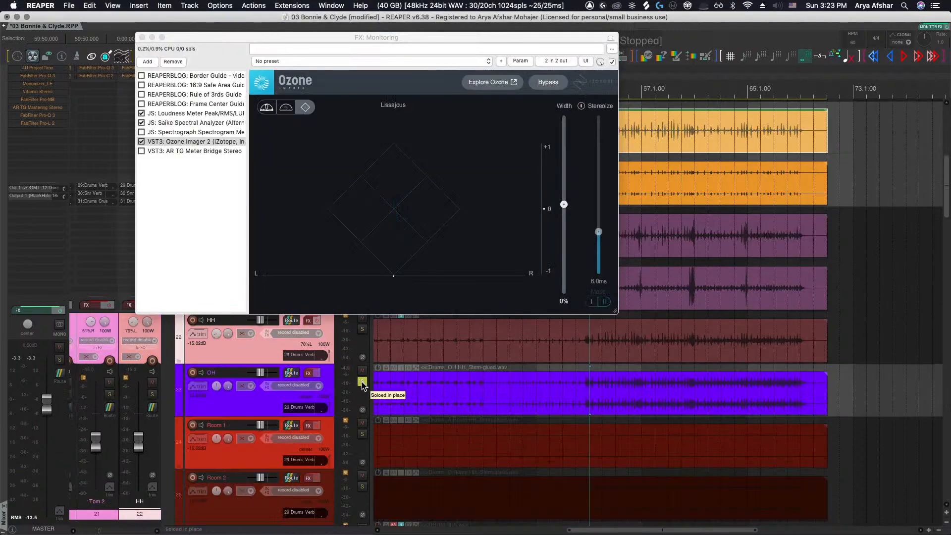
key("space")
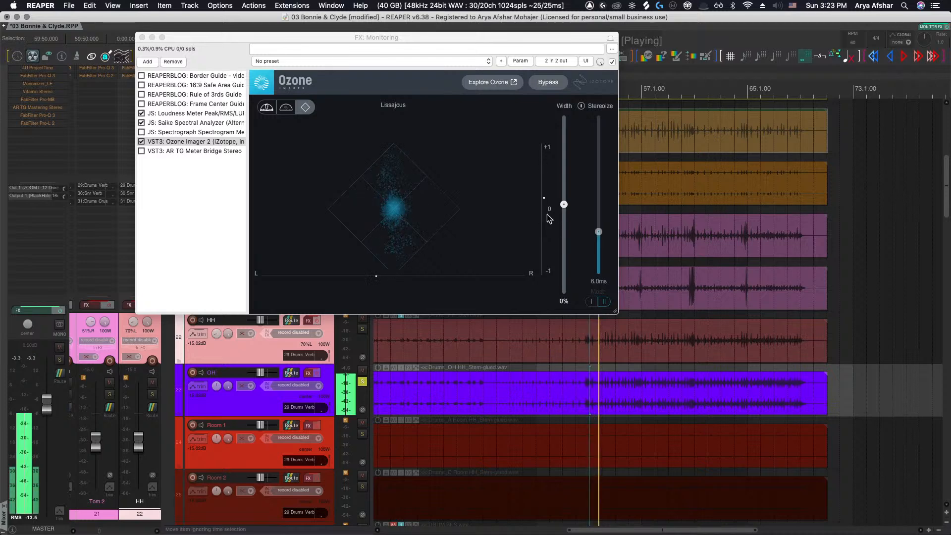
key("space")
left_click(361, 435)
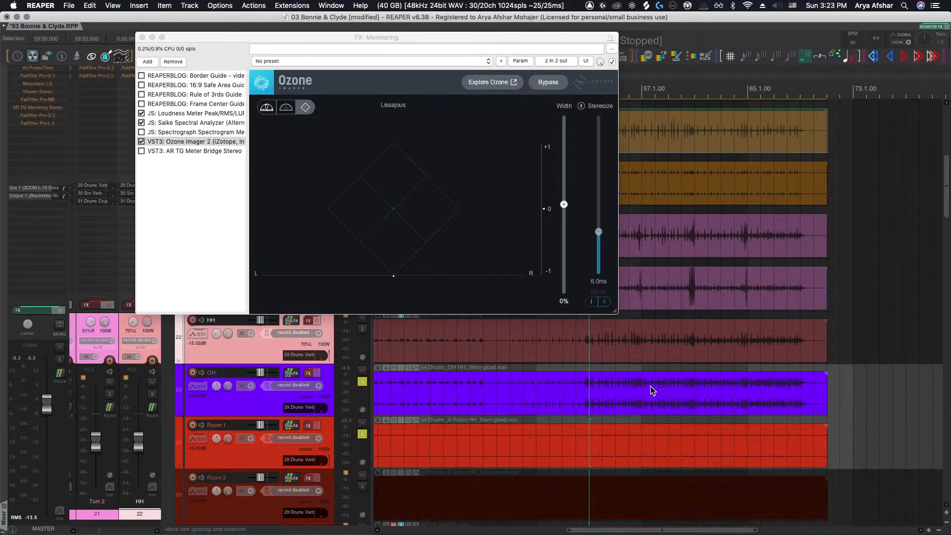
key("space")
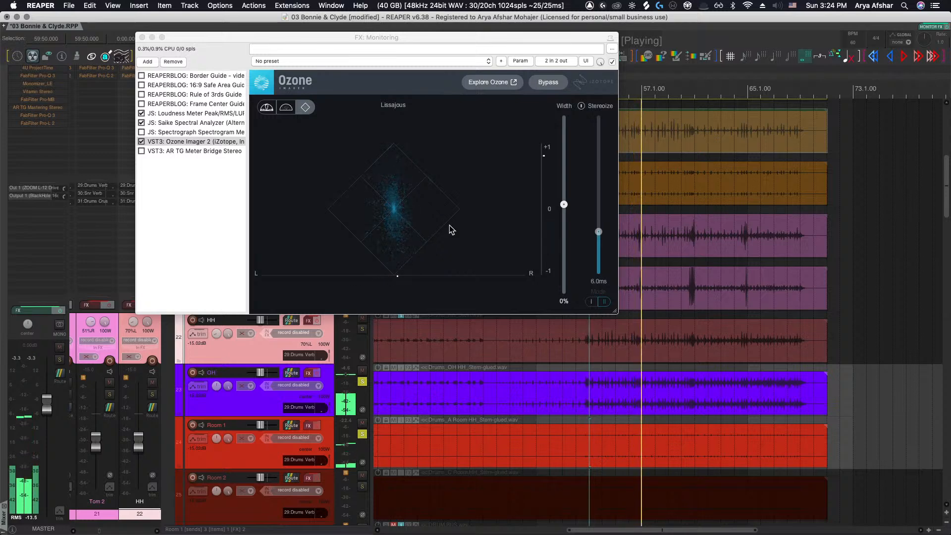
Set the OH track's stereo width to 65% while listening, then stop playback
scroll(599, 401, "right", 1)
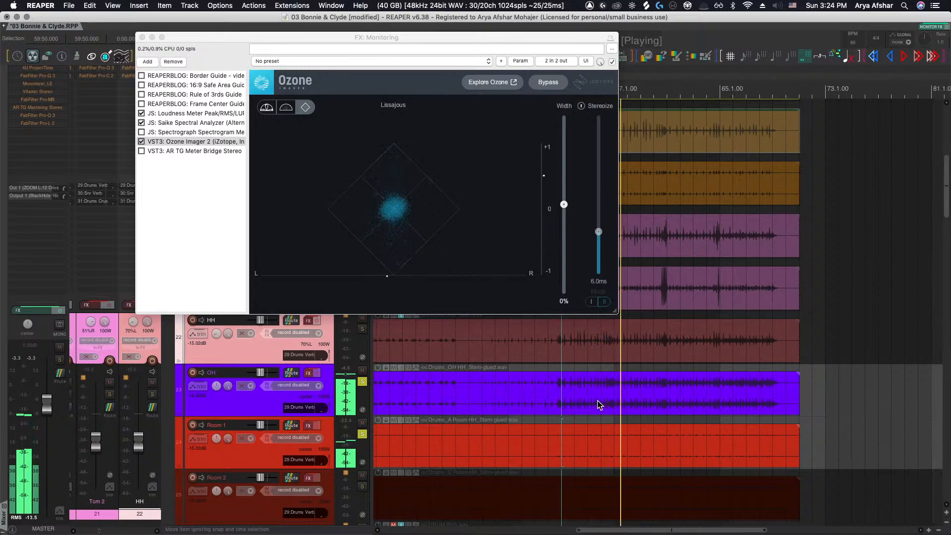
left_click(229, 396)
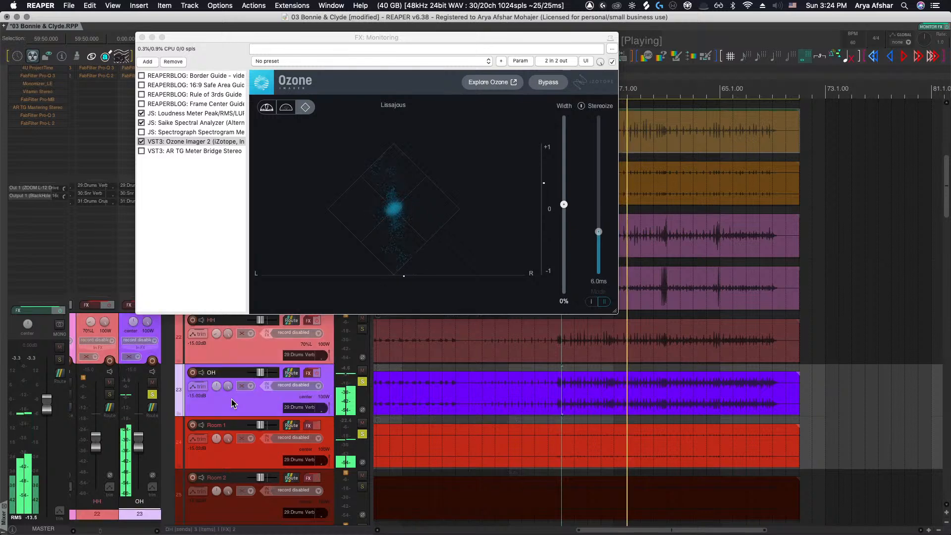
mouse_move(228, 390)
left_mouse_down()
mouse_move(228, 416)
mouse_move(228, 387)
left_mouse_up()
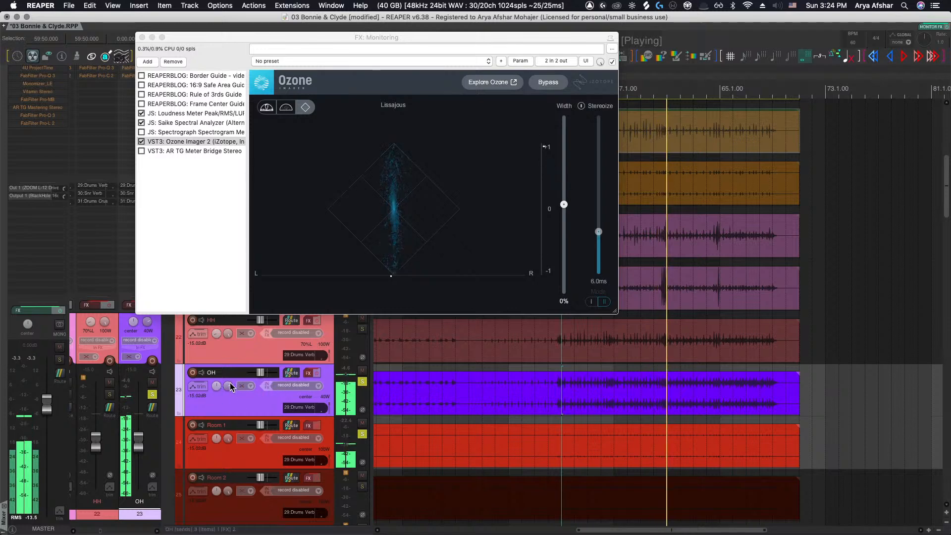
left_click_drag(228, 386, 229, 373)
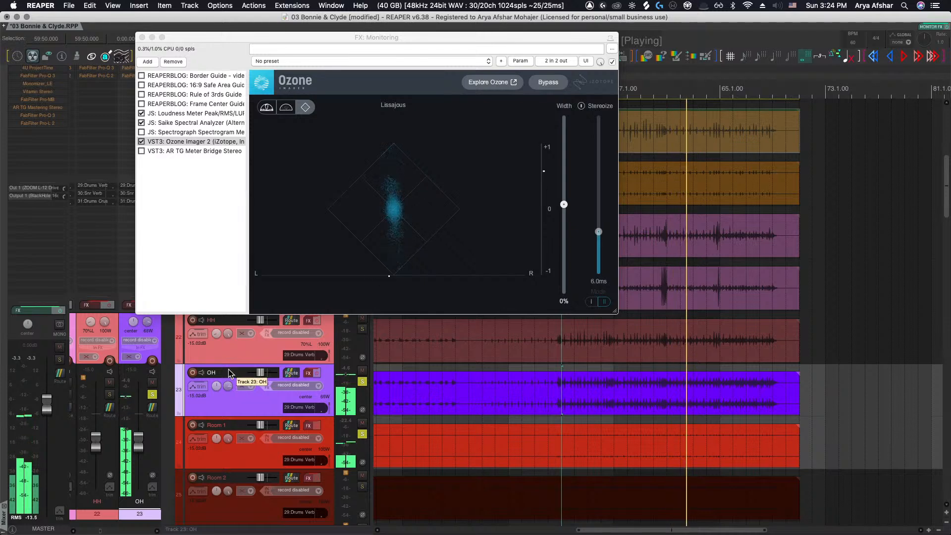
key("space")
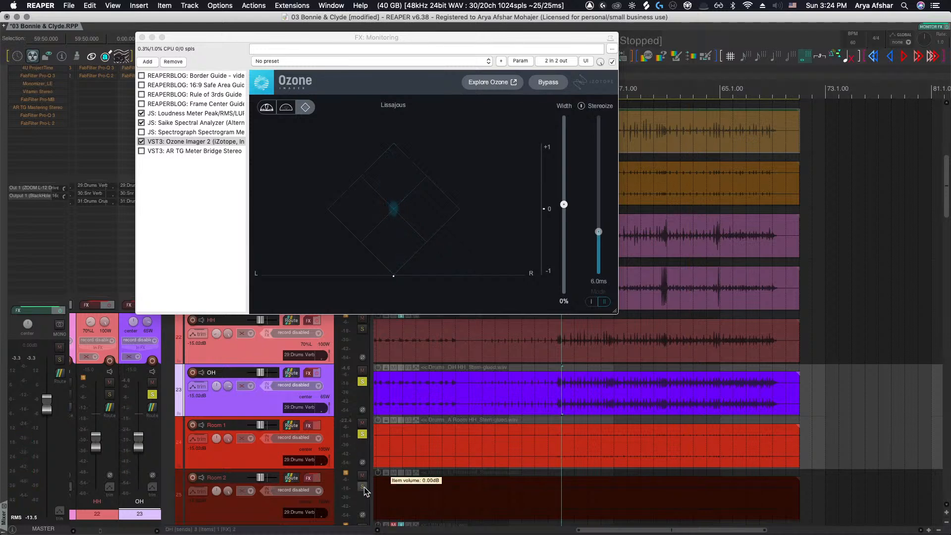
Solo Room 2 as well, play it, close the monitoring FX window and stop playback
left_click(363, 488)
key("space")
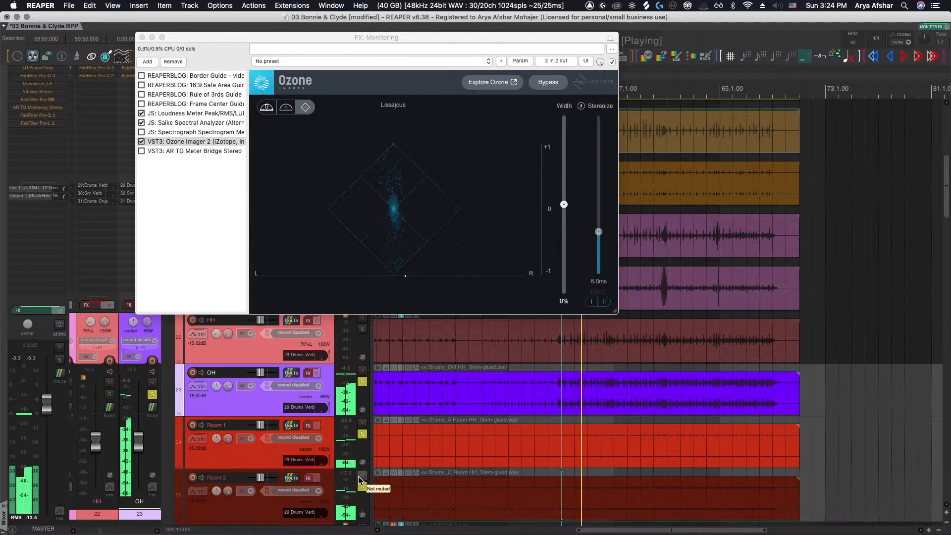
left_click(143, 38)
key("space")
scroll(560, 426, "up", 5)
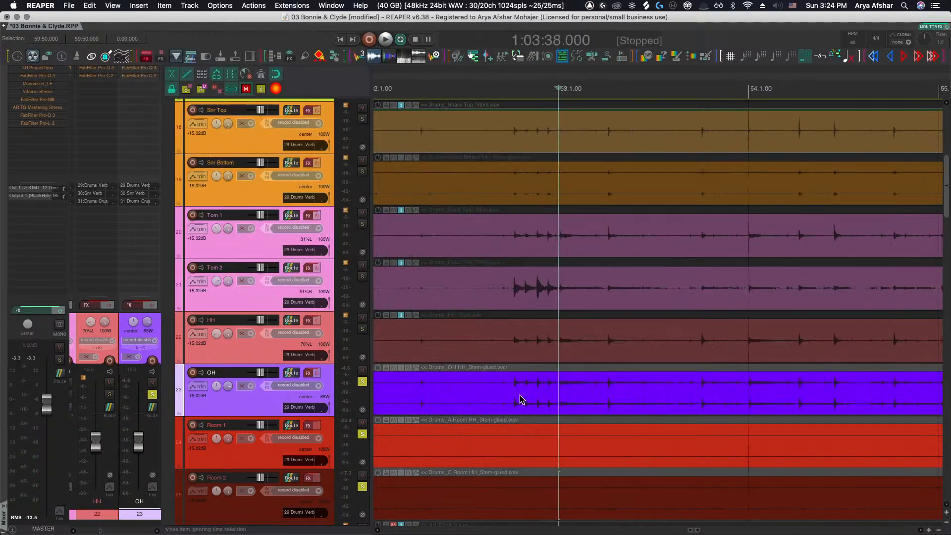
Zoom in on the drum stem waveforms around bar 53 to examine them
scroll(519, 393, "up", 5)
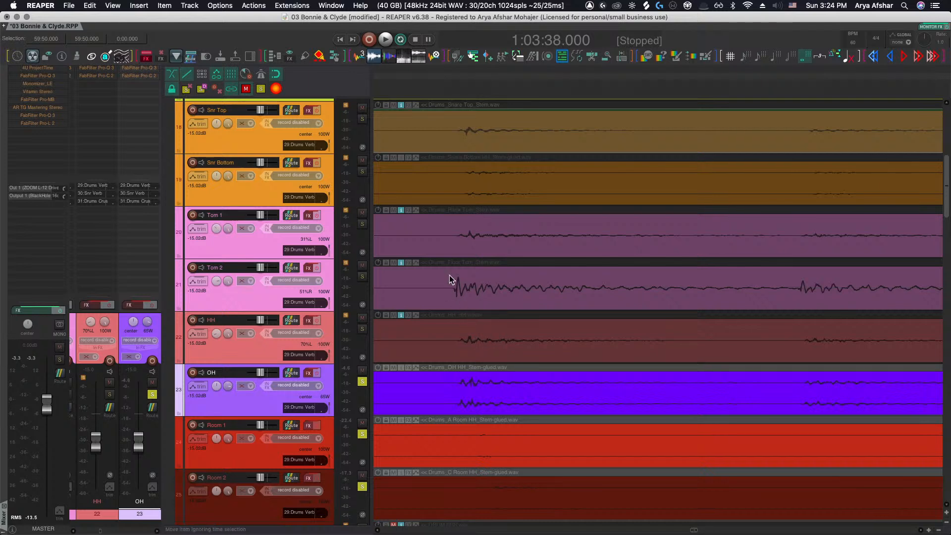
scroll(495, 379, "left", 3)
scroll(500, 381, "right", 3)
scroll(509, 377, "up", 1)
scroll(509, 376, "up", 3)
scroll(509, 377, "down", 6)
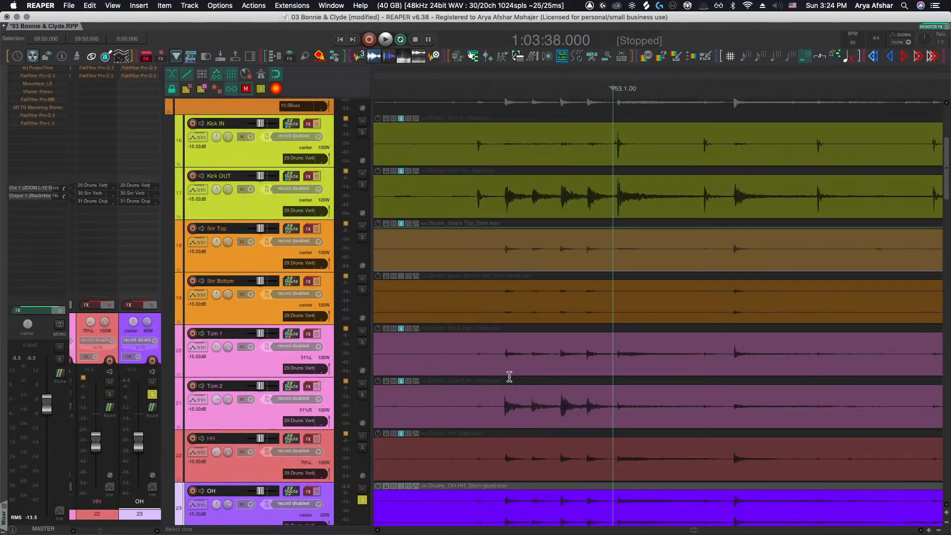
scroll(509, 377, "down", 5)
scroll(490, 248, "up", 6)
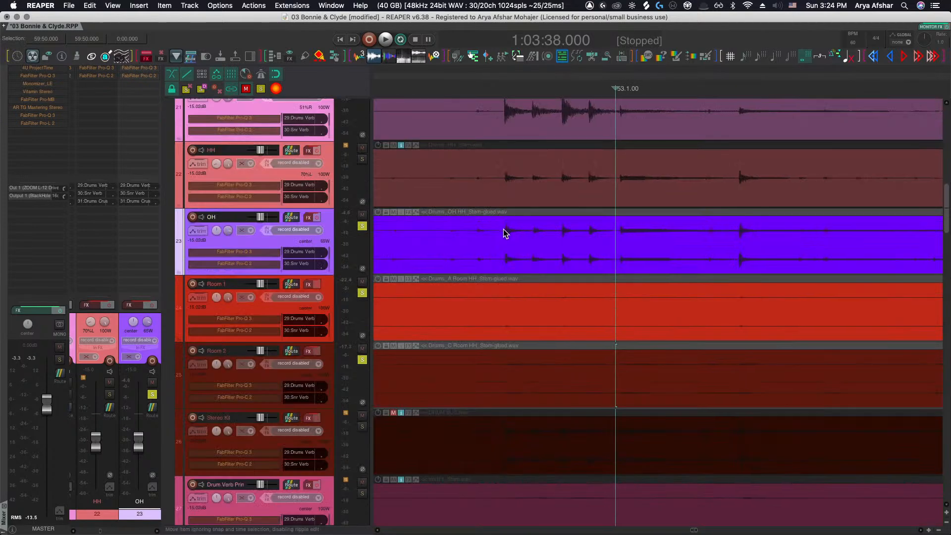
scroll(503, 233, "up", 5)
scroll(535, 237, "up", 3)
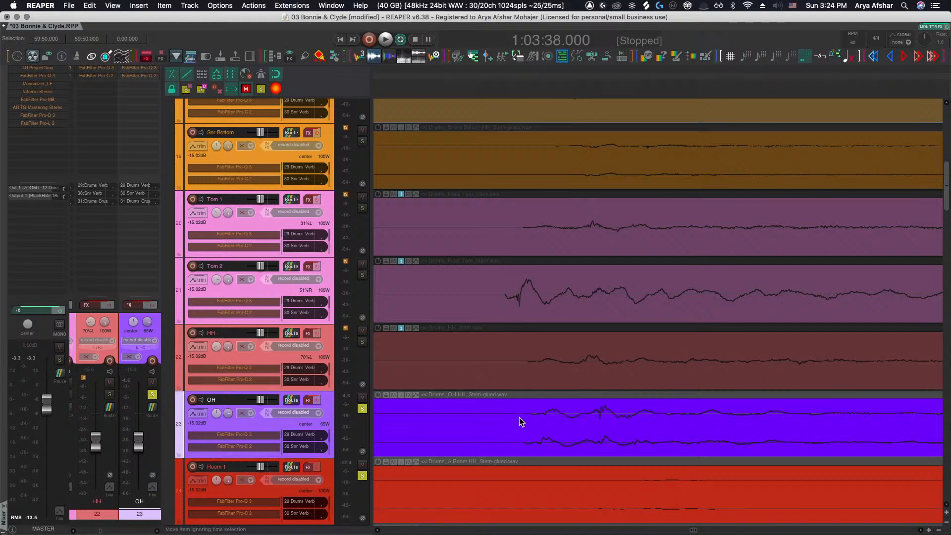
scroll(520, 421, "up", 1)
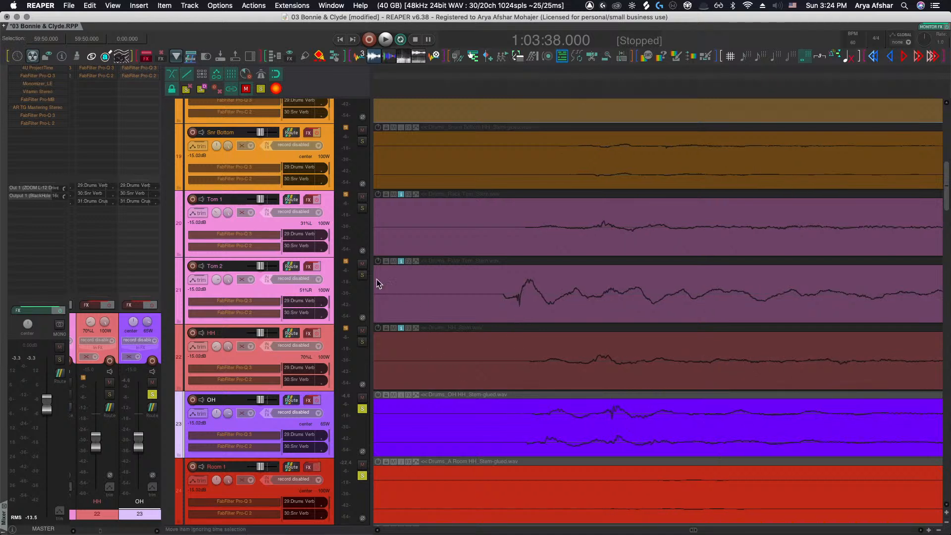
Solo Tom 2 together with the OH track and compare their waveforms
left_click(362, 275)
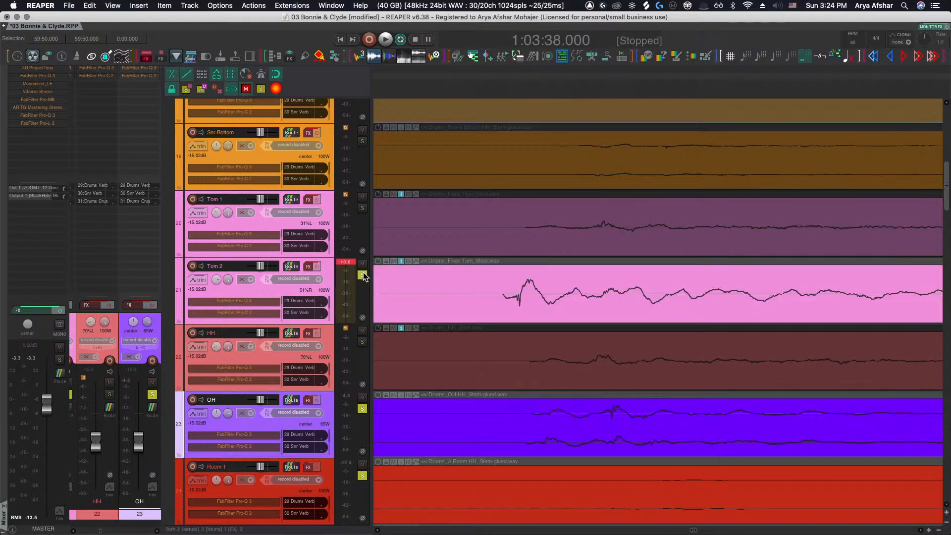
left_click(362, 409)
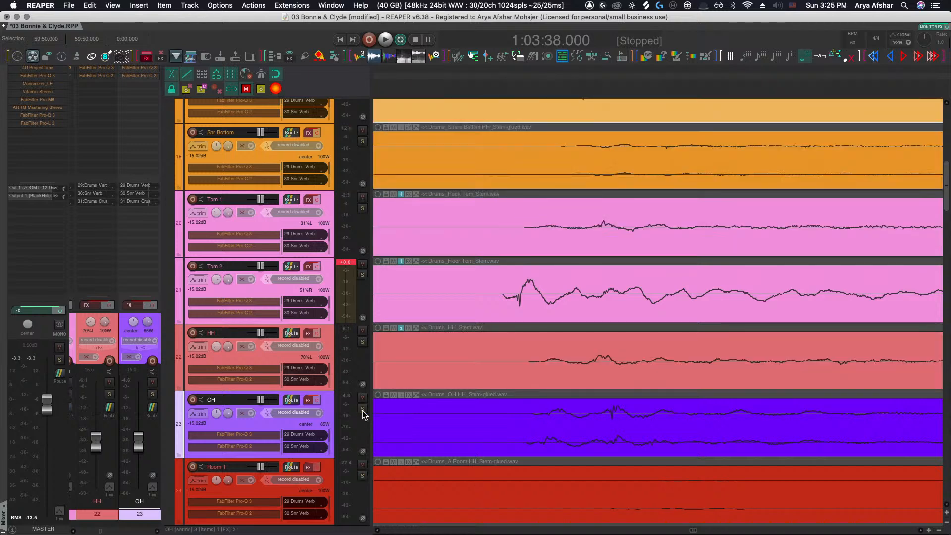
left_click(363, 410)
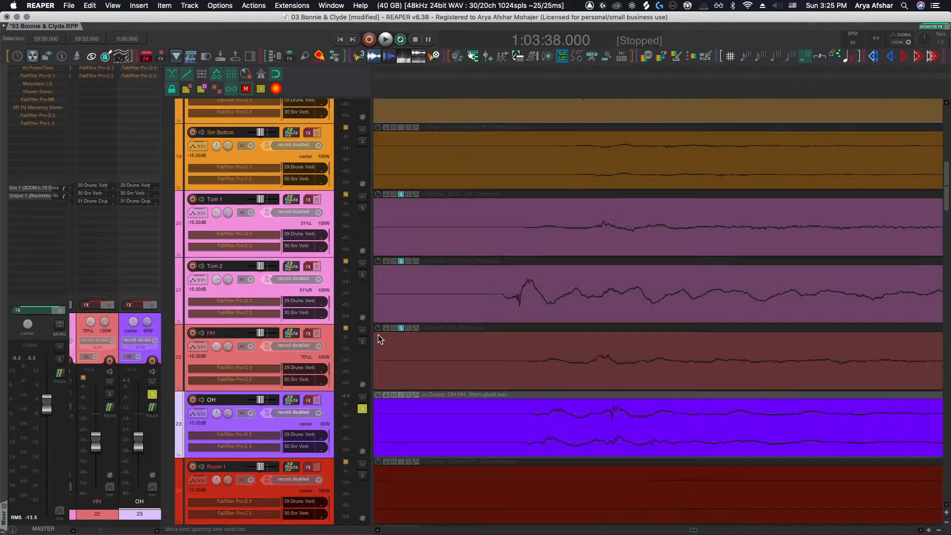
left_click(363, 276)
left_click_drag(507, 303, 516, 314)
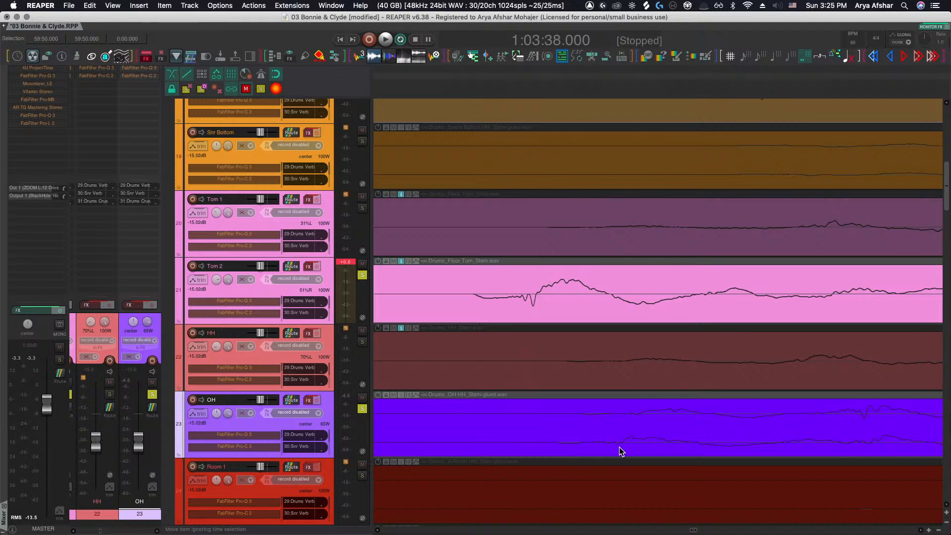
left_click_drag(619, 446, 620, 447)
Zoom out over the drum stems and unsolo Tom 2 and OH
scroll(619, 446, "down", 6)
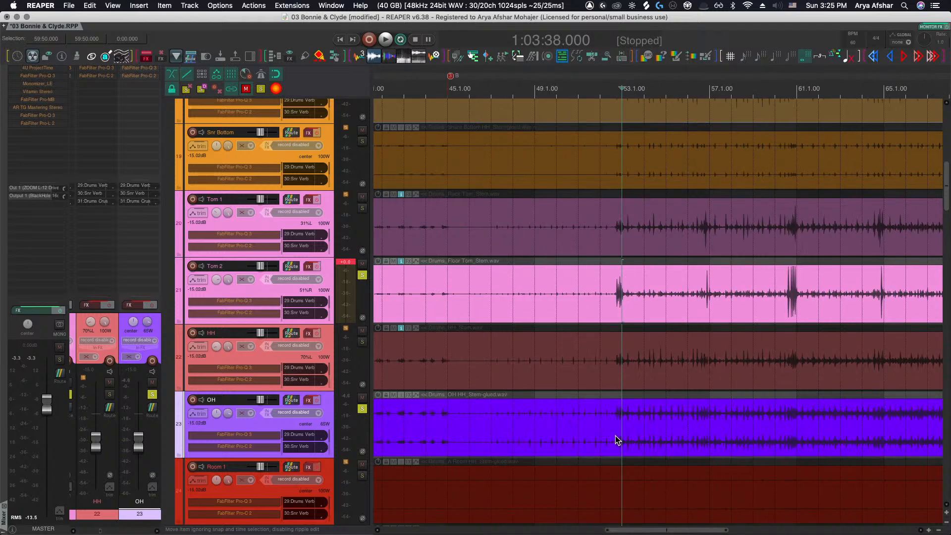
scroll(615, 435, "down", 3)
scroll(607, 324, "up", 5)
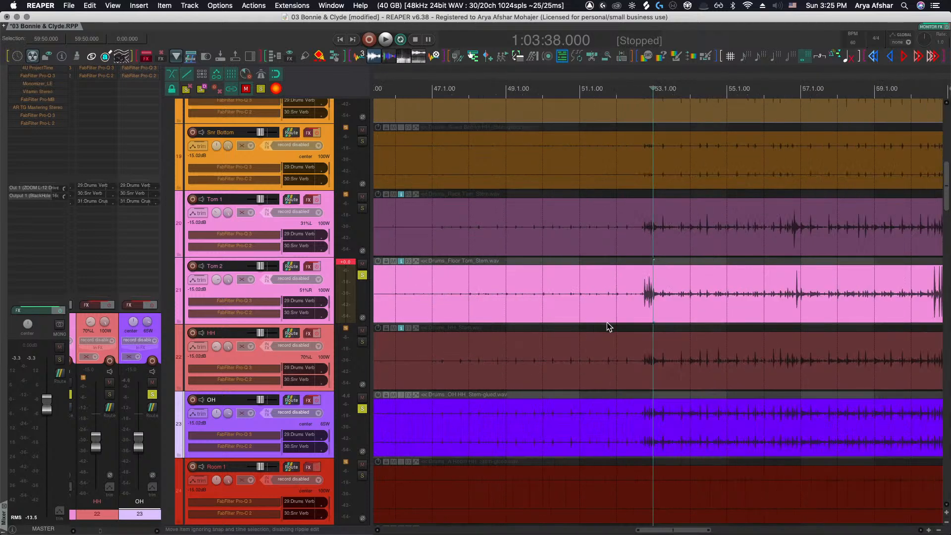
scroll(614, 312, "right", 2)
scroll(603, 308, "up", 3)
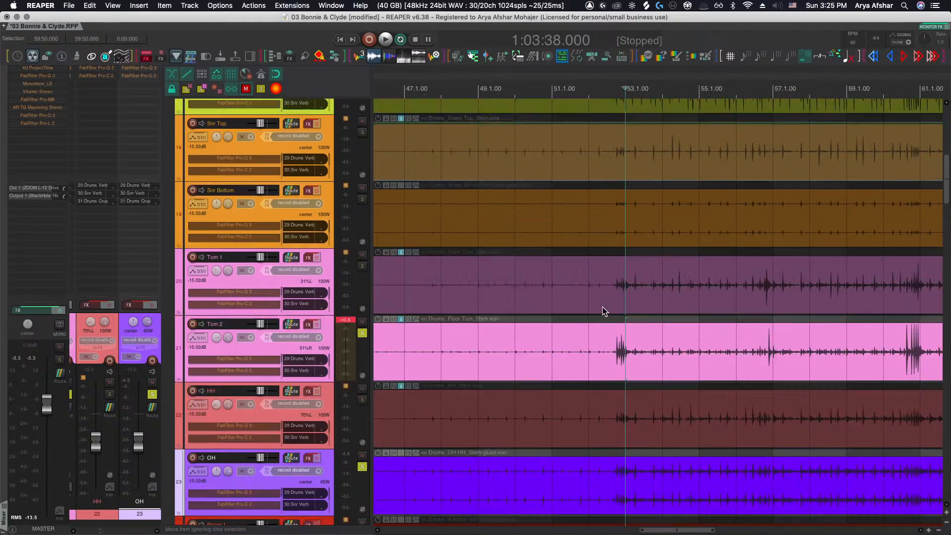
scroll(610, 332, "down", 5)
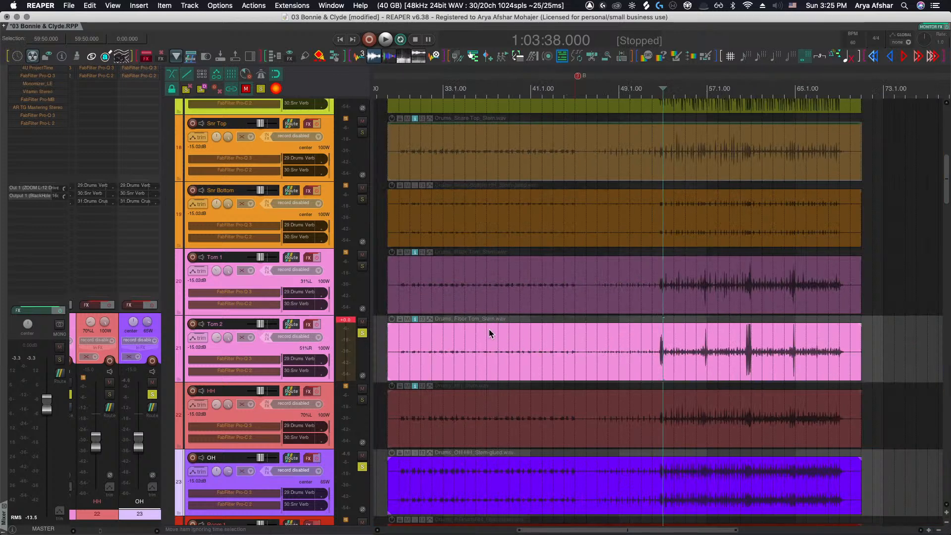
scroll(489, 332, "down", 5)
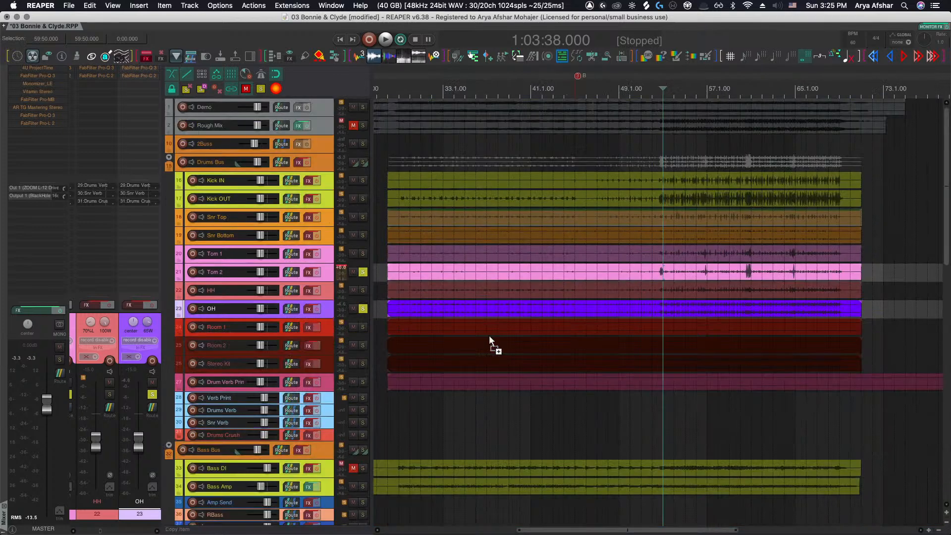
left_click(363, 272)
left_click(362, 309)
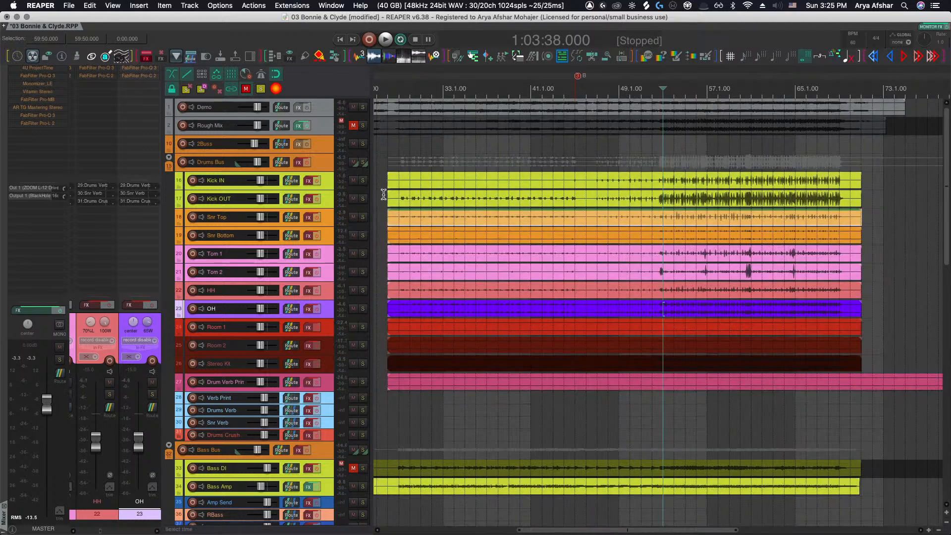
Place the play cursor at the start of the kick stems, solo Kick IN and Kick OUT, and play them
left_click(402, 199)
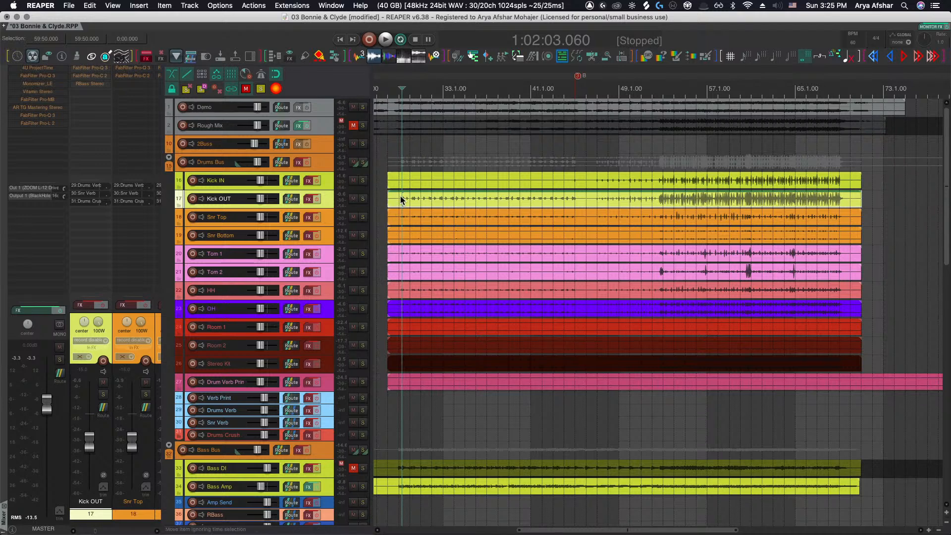
scroll(400, 196, "up", 5)
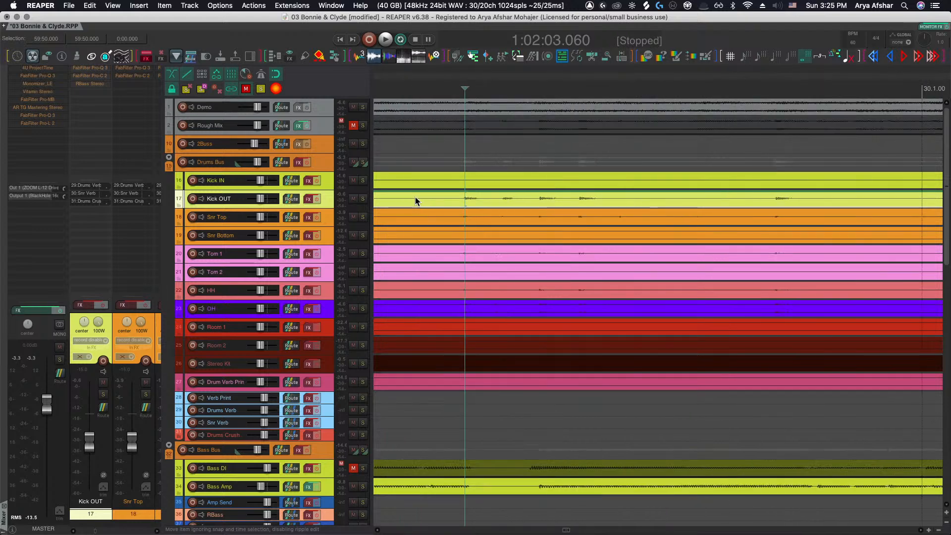
scroll(439, 200, "up", 4)
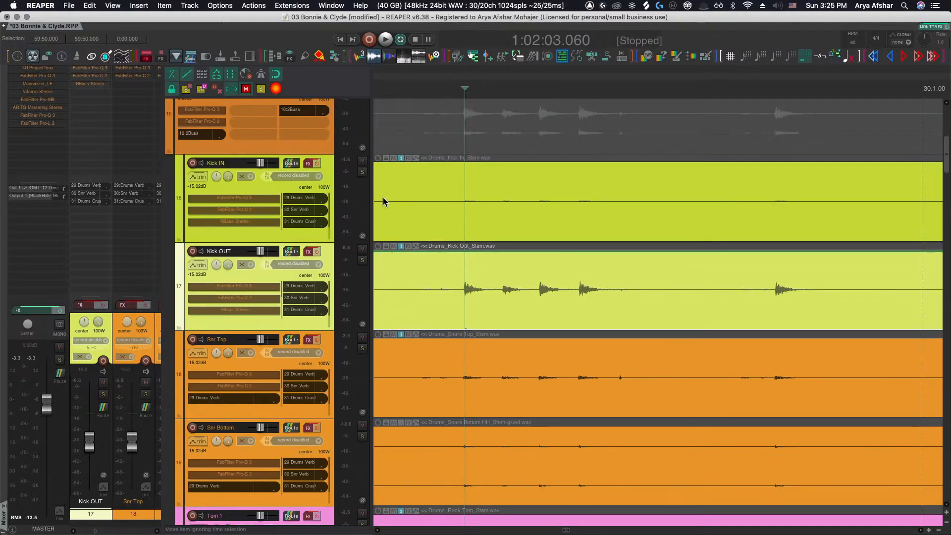
left_click(362, 171)
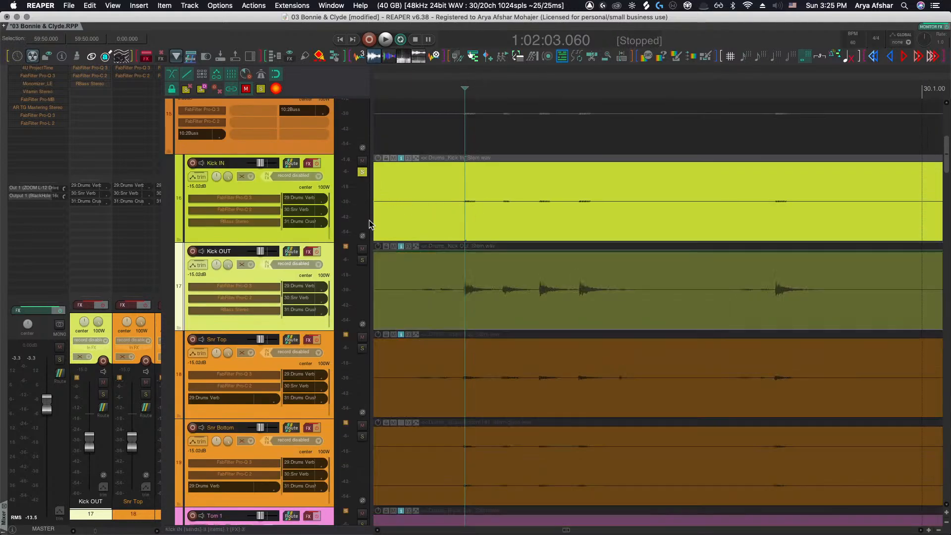
left_click(362, 261)
key("space")
Listen to the soloed kicks from the start and around bar 53, stopping playback each time
scroll(496, 257, "down", 1)
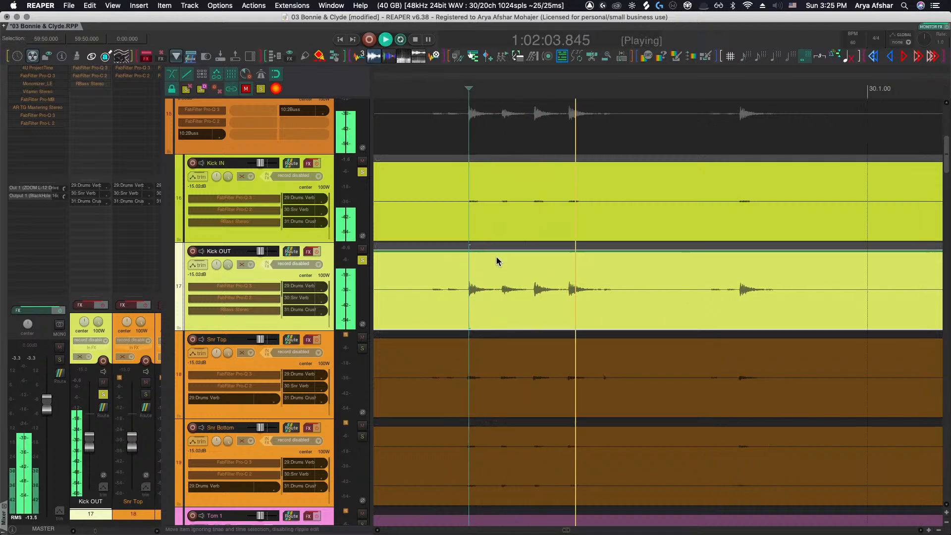
scroll(496, 256, "down", 3)
scroll(497, 257, "right", 3)
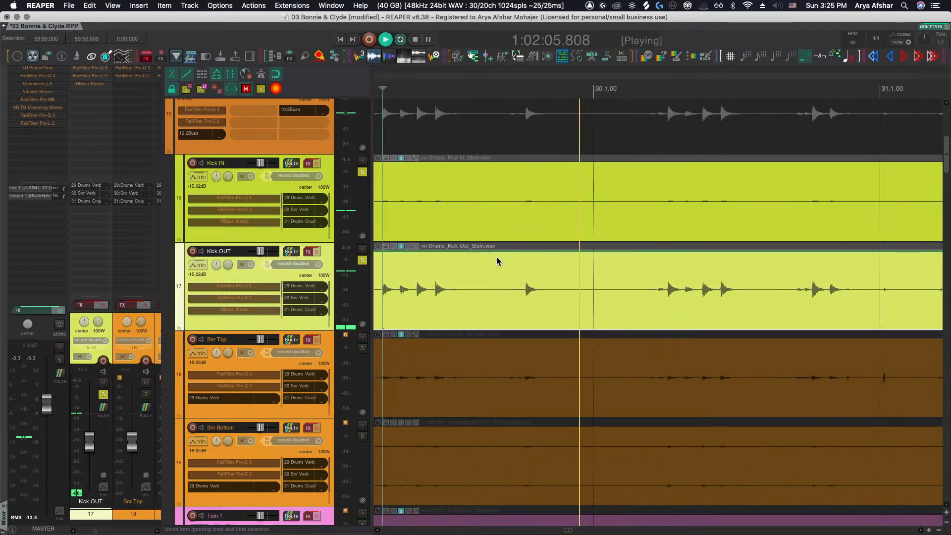
scroll(496, 256, "down", 8)
key("space")
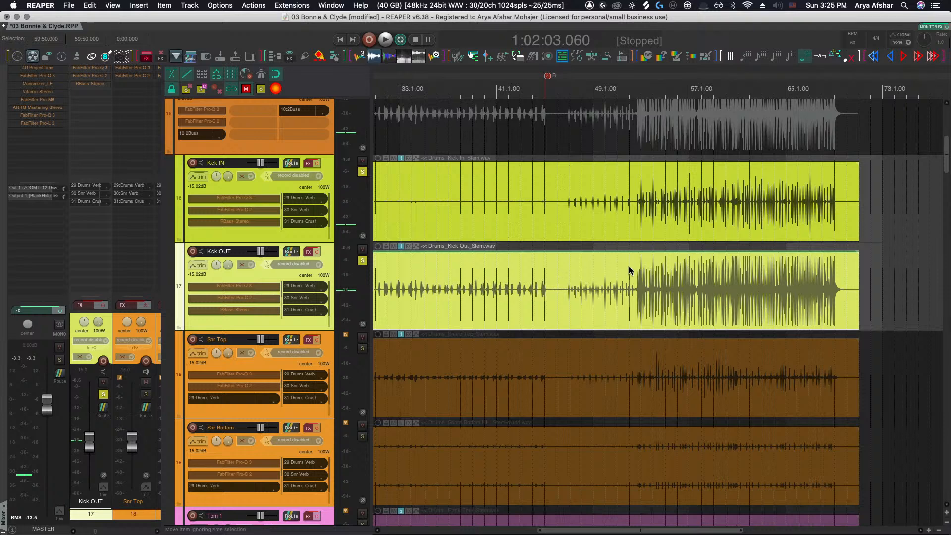
scroll(629, 270, "up", 8)
key("space")
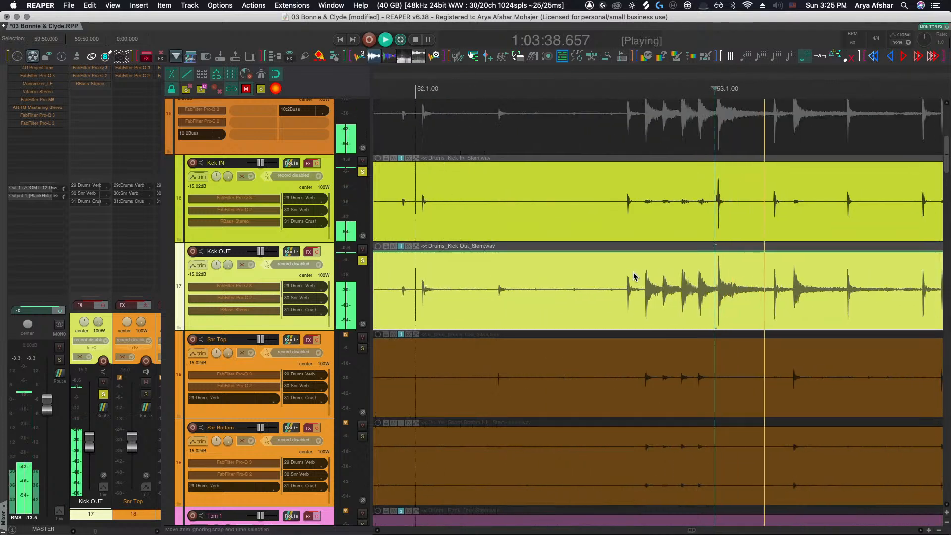
scroll(634, 276, "left", 2)
key("space")
Zoom into the Kick IN and Kick OUT waveforms around bar 53 to compare their transients
scroll(593, 272, "up", 6)
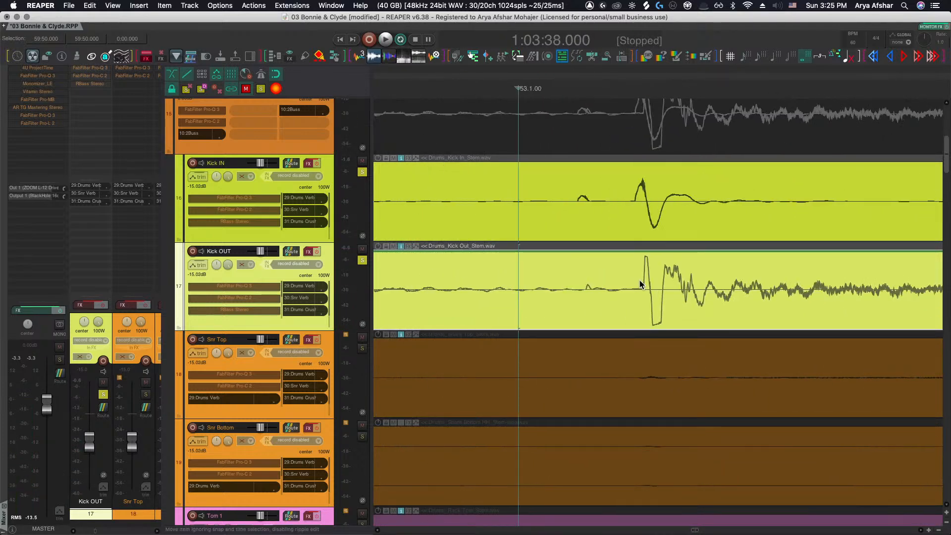
scroll(640, 280, "up", 5)
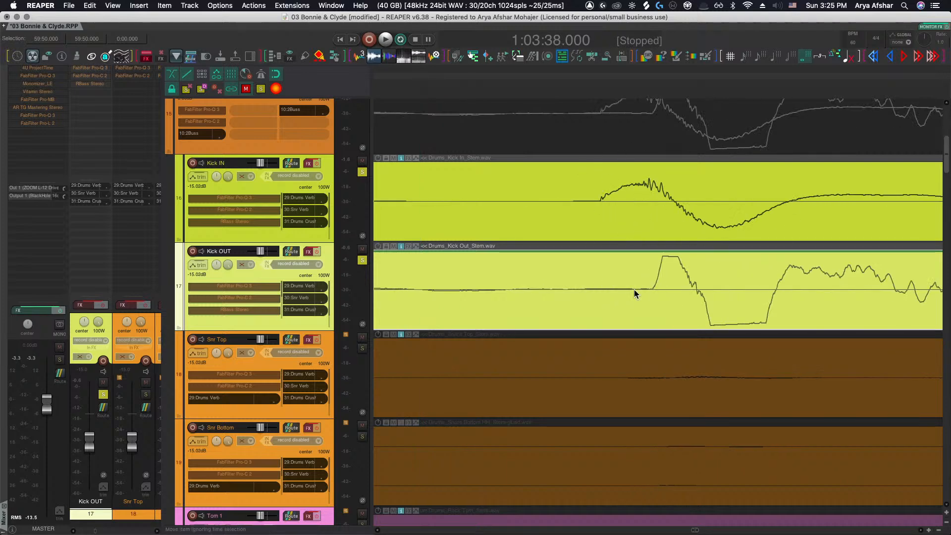
scroll(611, 271, "right", 3)
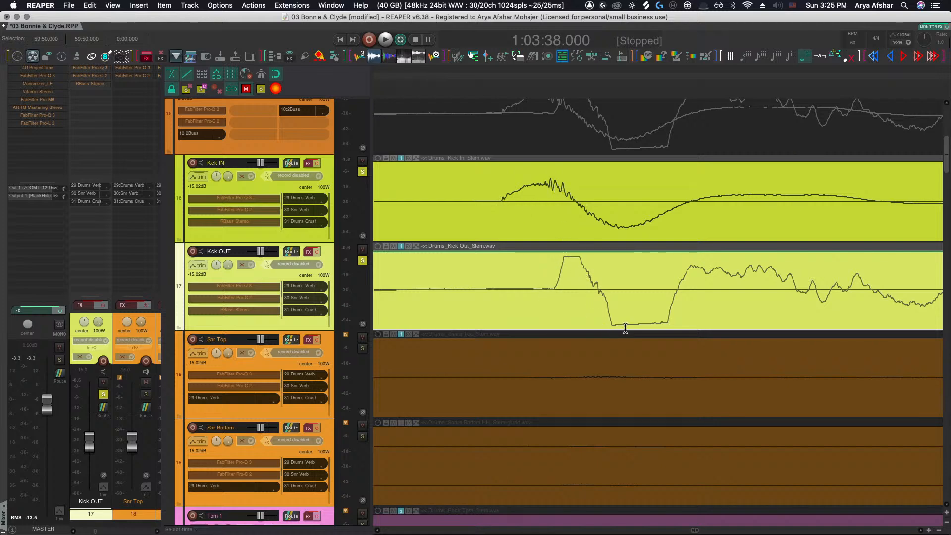
scroll(655, 325, "down", 10)
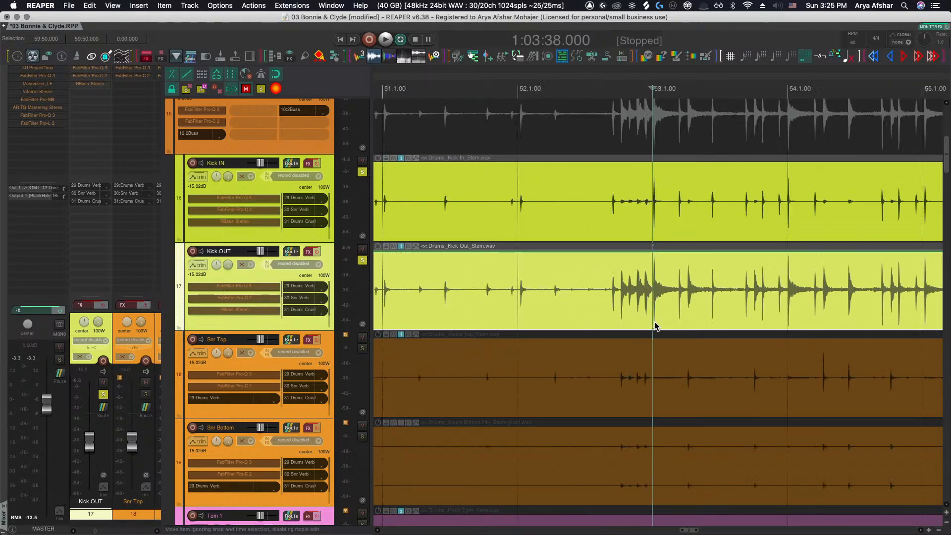
scroll(654, 326, "down", 5)
scroll(655, 325, "down", 10)
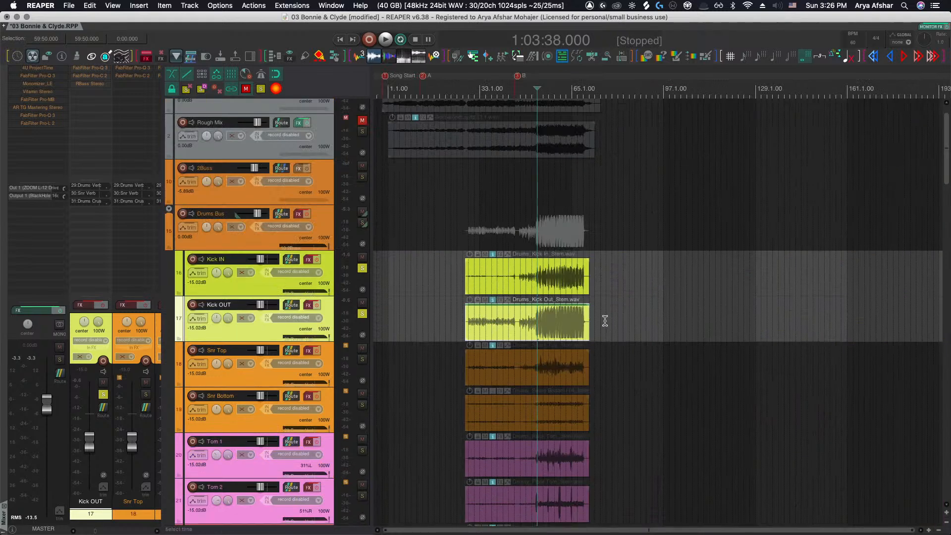
scroll(581, 312, "down", 6)
scroll(578, 308, "down", 5)
scroll(574, 288, "up", 4)
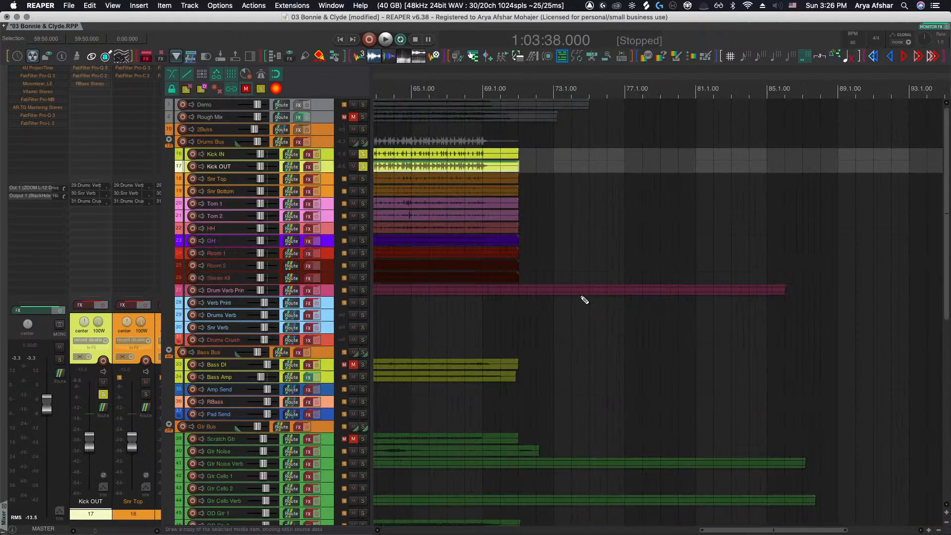
scroll(577, 299, "up", 5)
scroll(580, 296, "up", 3)
scroll(581, 294, "down", 8)
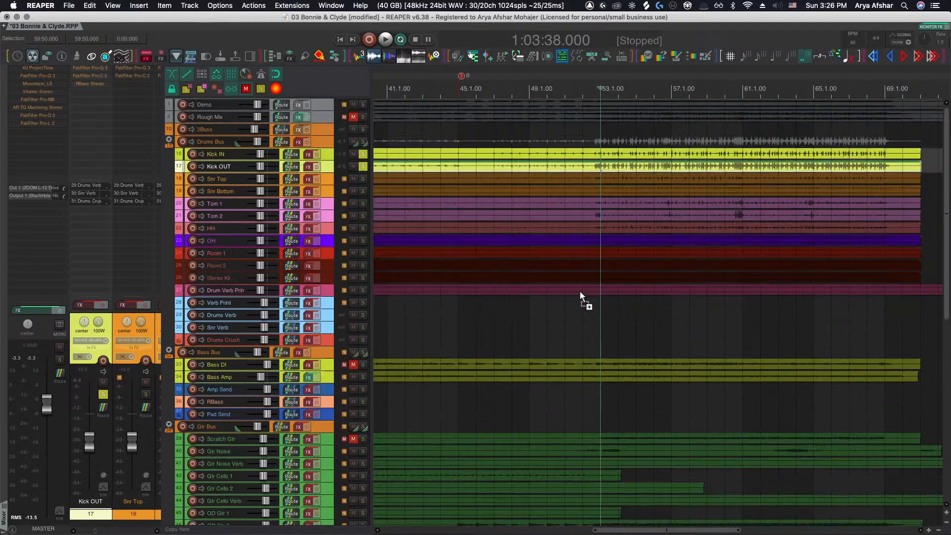
Solo the Drum Verb Print track and play it from about bar 69
left_click(362, 290)
scroll(371, 290, "right", 6)
scroll(523, 308, "up", 6)
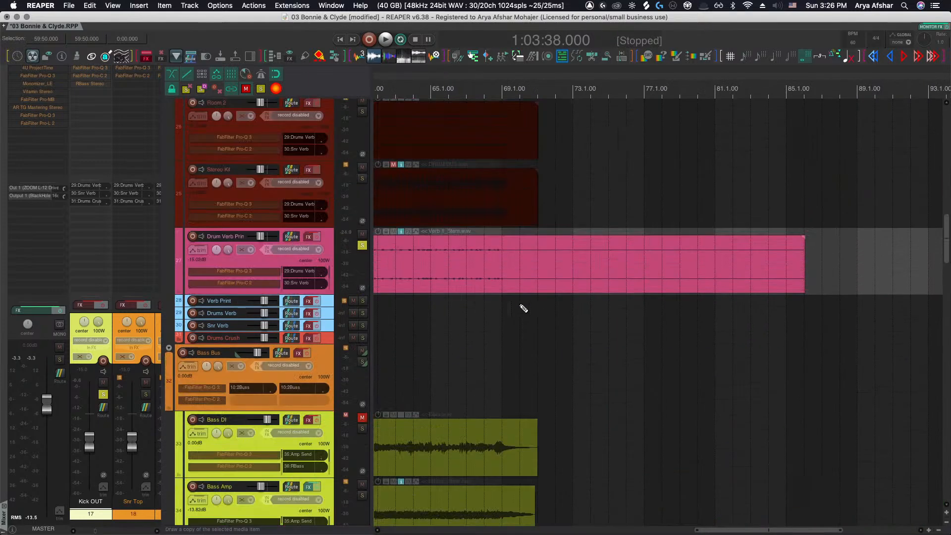
left_click(521, 310)
key("space")
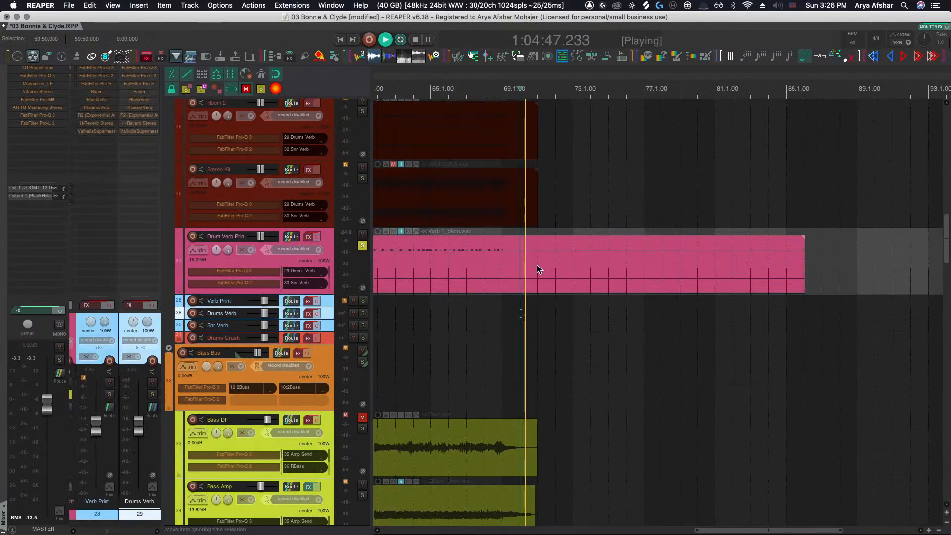
scroll(537, 265, "up", 4)
scroll(536, 264, "up", 2)
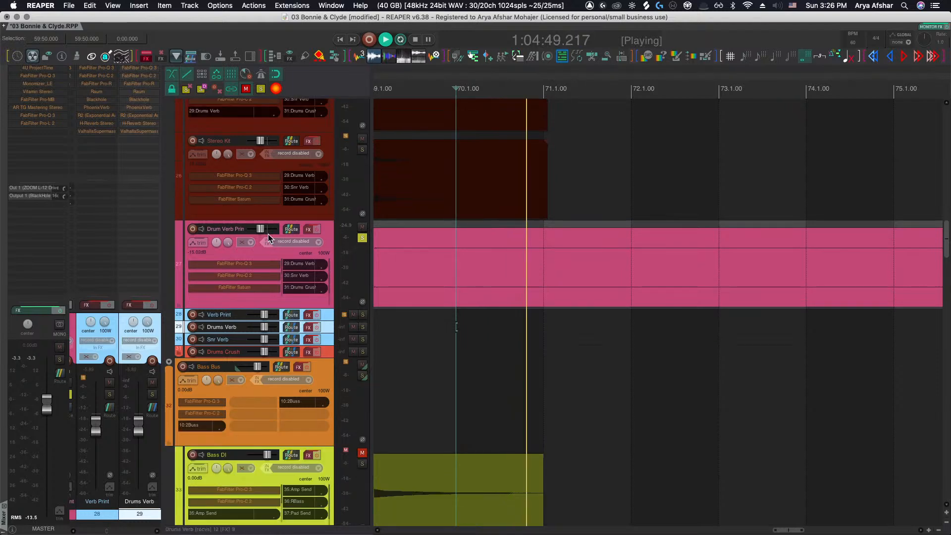
key("space")
key("space")
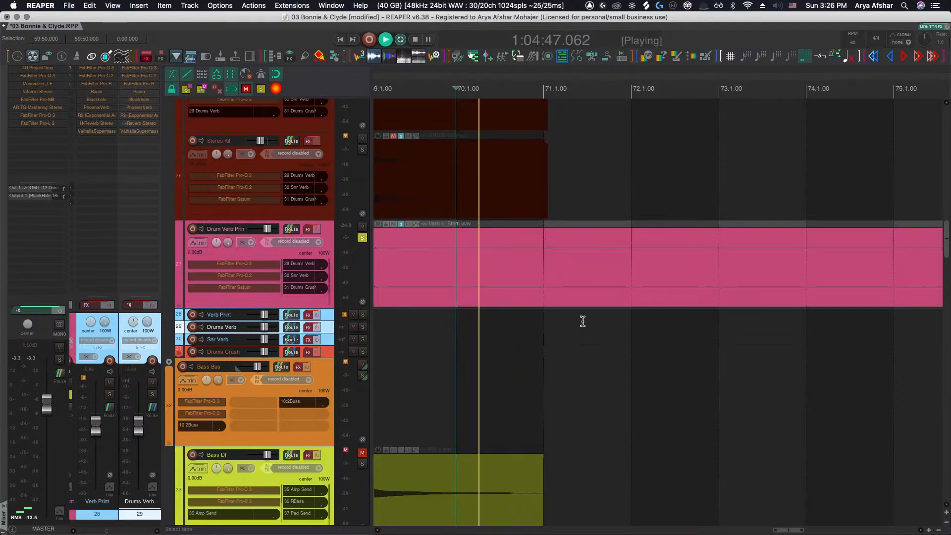
scroll(536, 284, "up", 3)
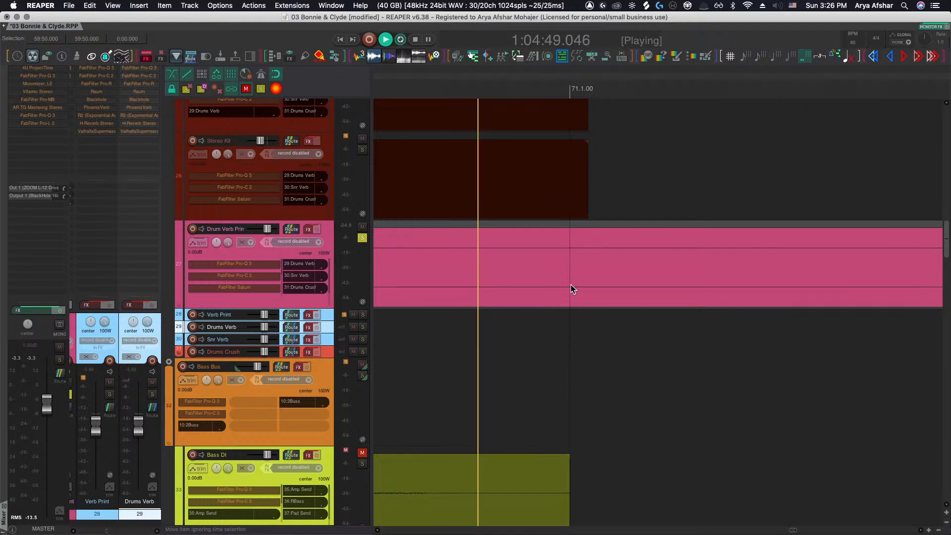
Stop playback and split the Drum Verb Print item where the Stereo Kit item ends
key("space")
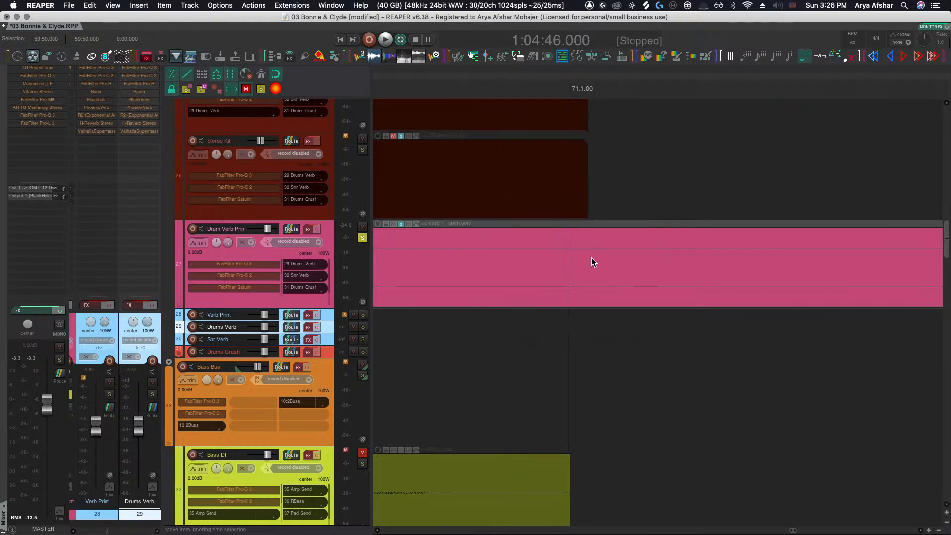
scroll(589, 258, "up", 4)
left_click(570, 257)
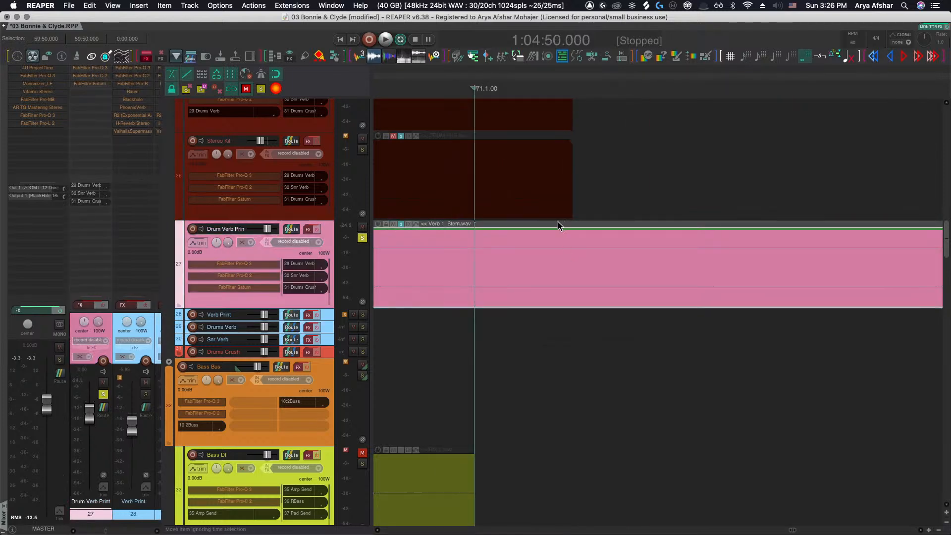
left_click(515, 178)
key("Tab")
left_click(625, 302)
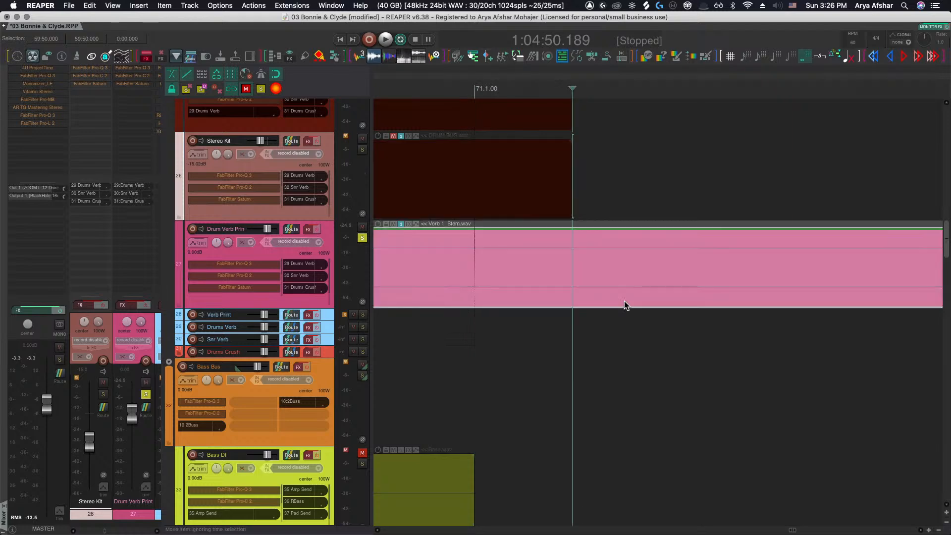
key("s")
scroll(624, 301, "down", 10)
scroll(624, 302, "down", 3)
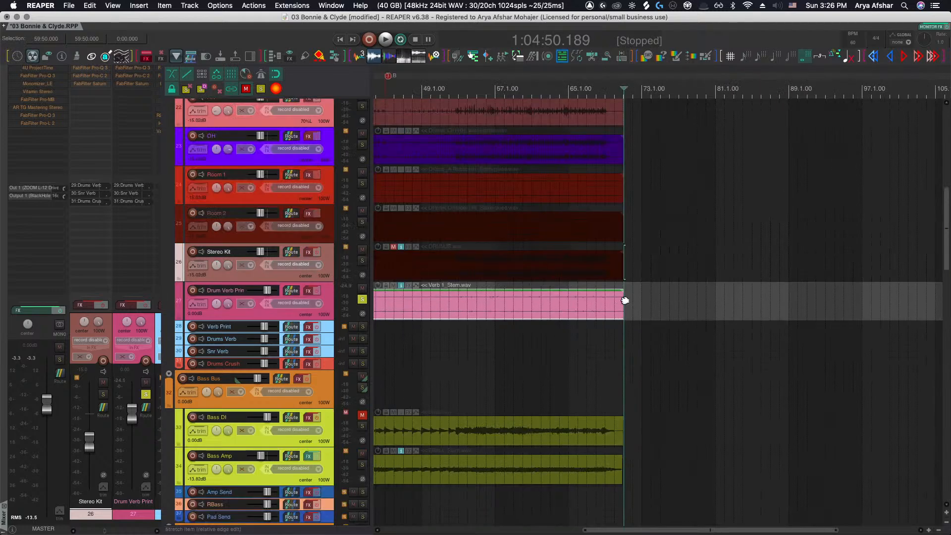
scroll(624, 301, "left", 4)
scroll(624, 301, "down", 10)
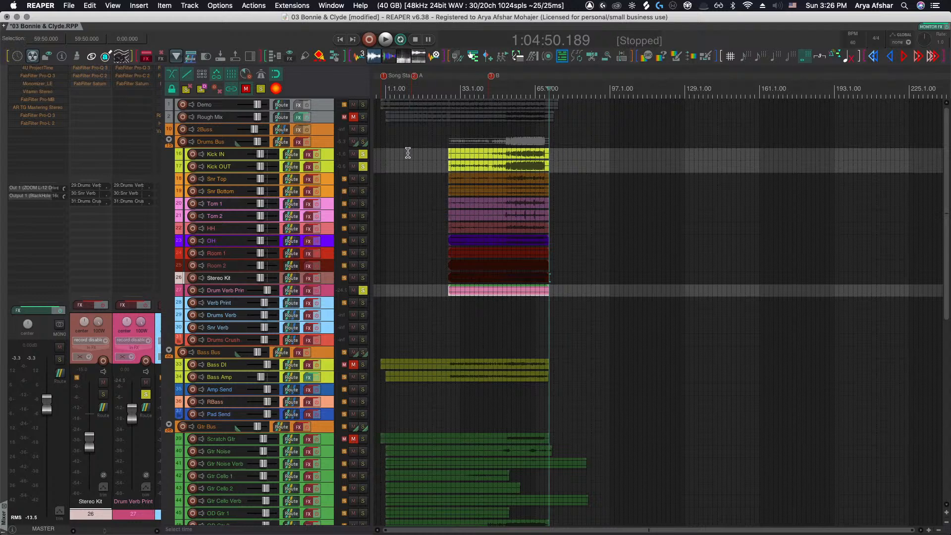
Unsolo Kick IN and Drum Verb Print and select all drum stem items and tracks from Kick IN to Drum Verb Print
left_click(363, 155)
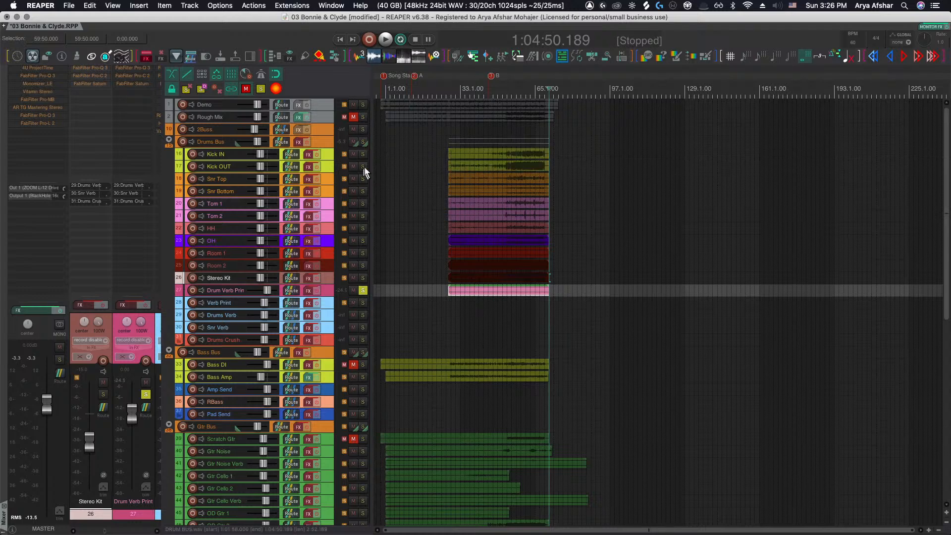
left_click(362, 289)
scroll(439, 211, "up", 1)
left_click_drag(438, 149, 590, 294)
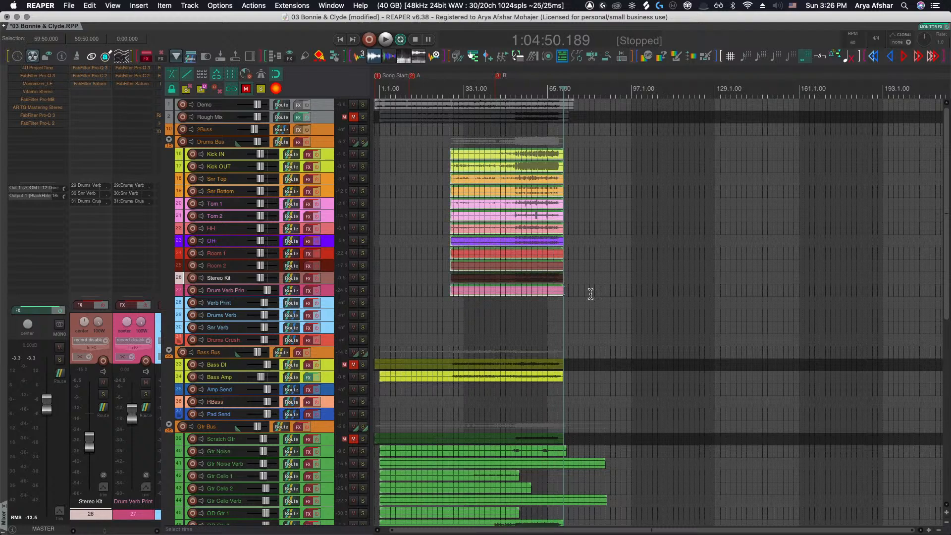
scroll(477, 254, "up", 5)
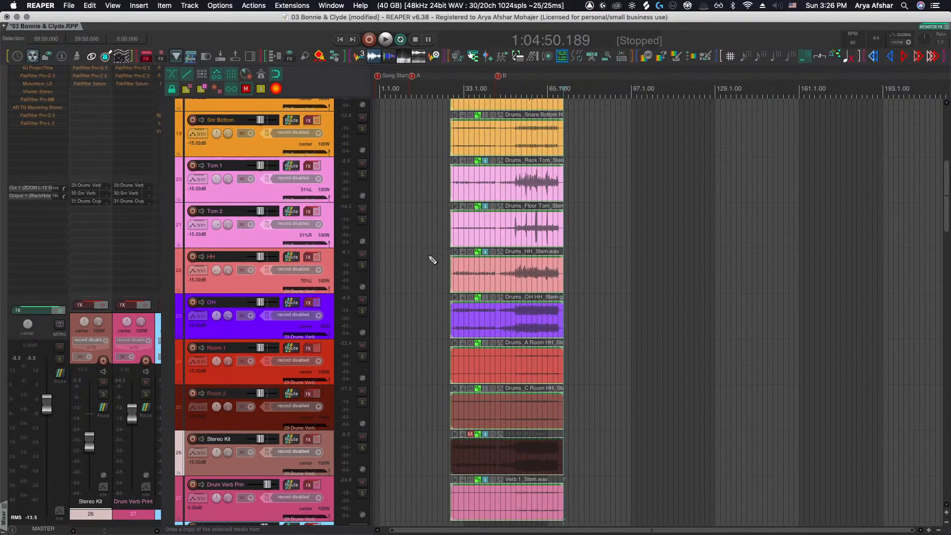
scroll(432, 260, "down", 5)
left_click(325, 153)
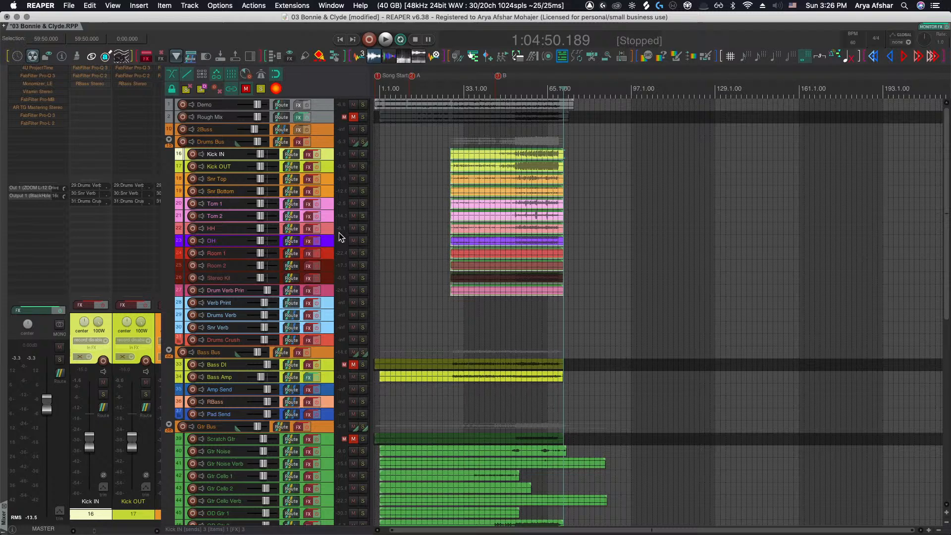
left_click(328, 276)
left_click(328, 289)
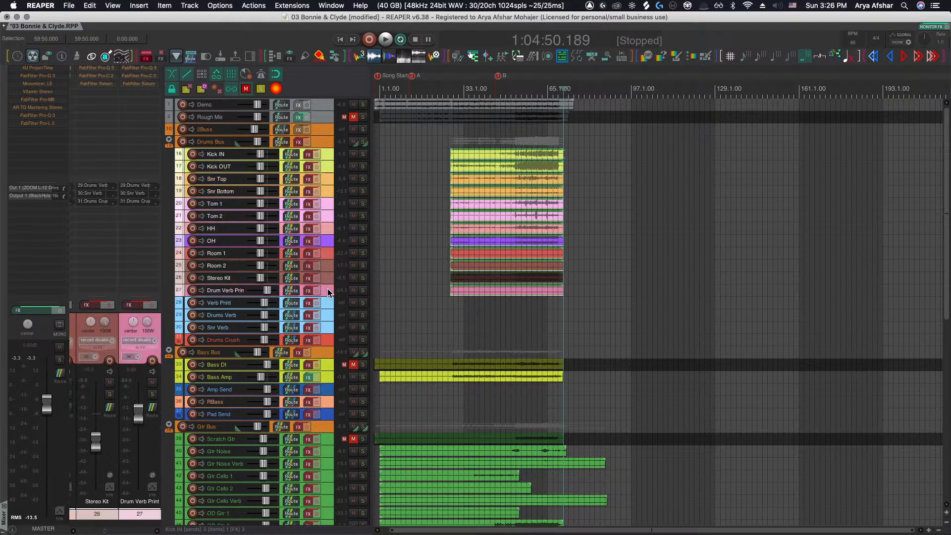
key("z")
Play the drum stems briefly from the start of their items
scroll(452, 213, "up", 10)
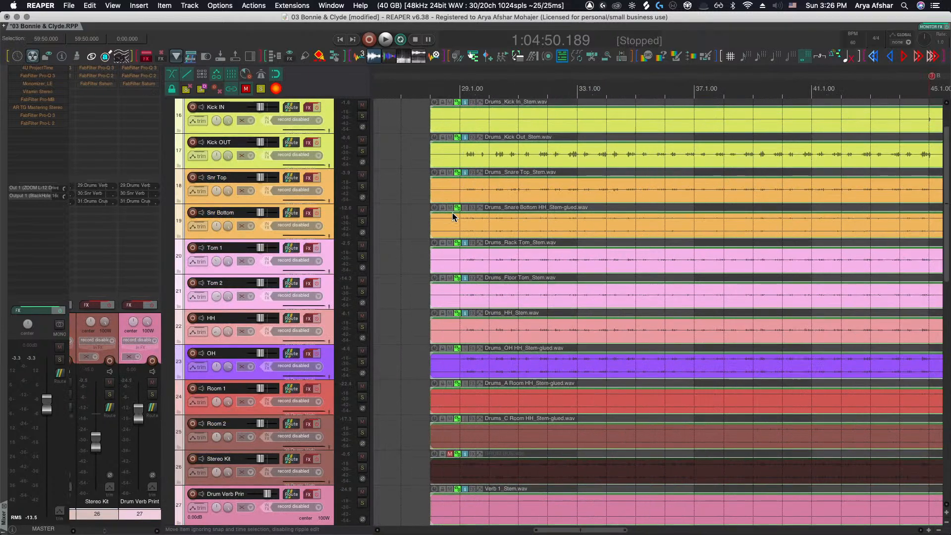
left_click(425, 114)
key("space")
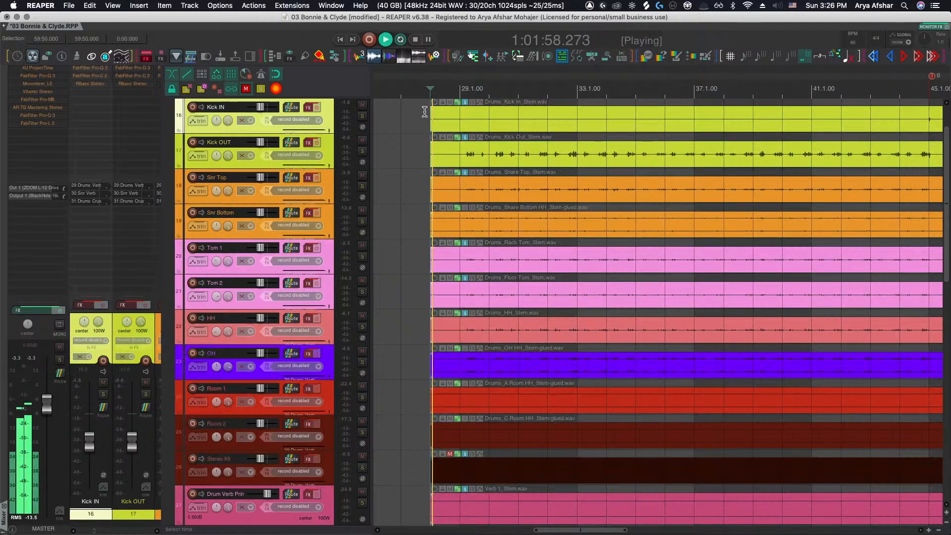
key("space")
Solo the Drums Bus and play the drum stems from their start
scroll(368, 118, "up", 3)
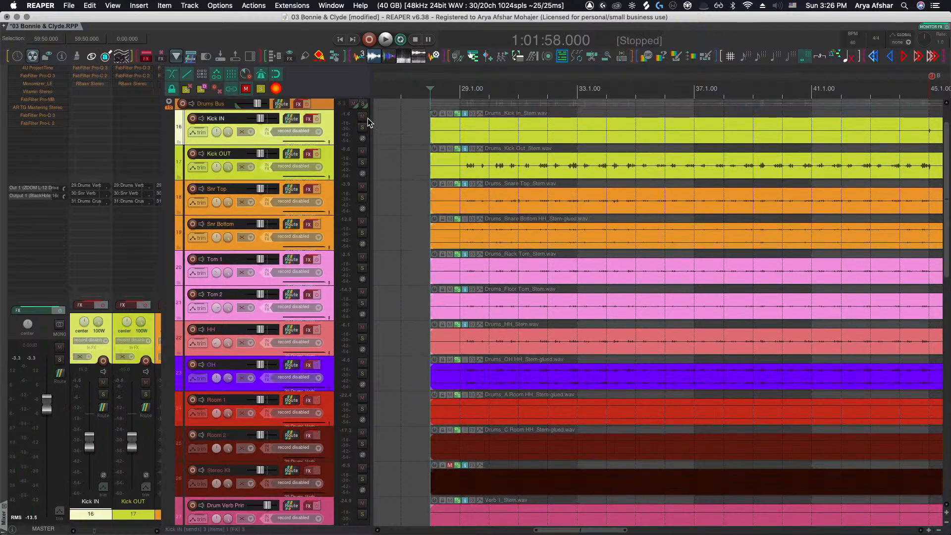
left_click(363, 129)
scroll(442, 177, "down", 1)
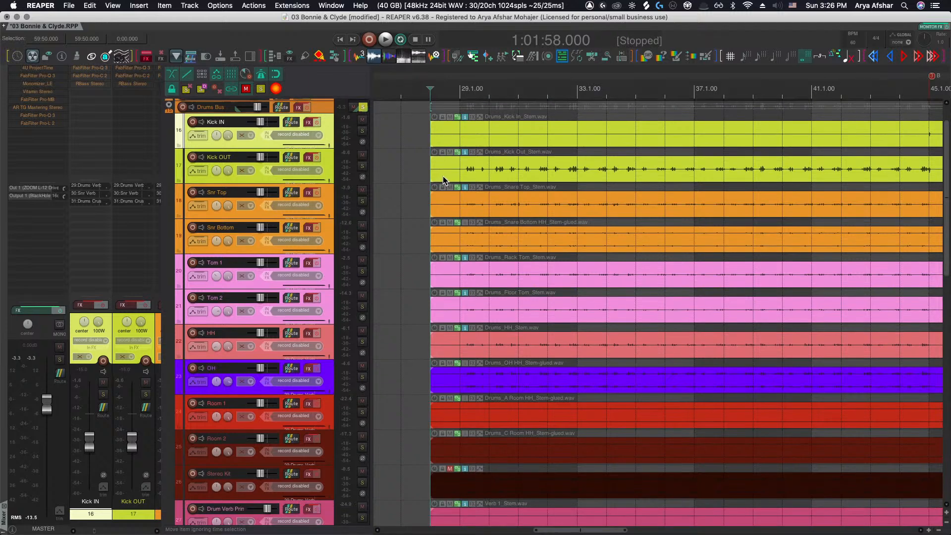
key("space")
Listen to the soloed drums around bars 29 to 31 while examining the Kick OUT waveform
scroll(459, 195, "up", 3)
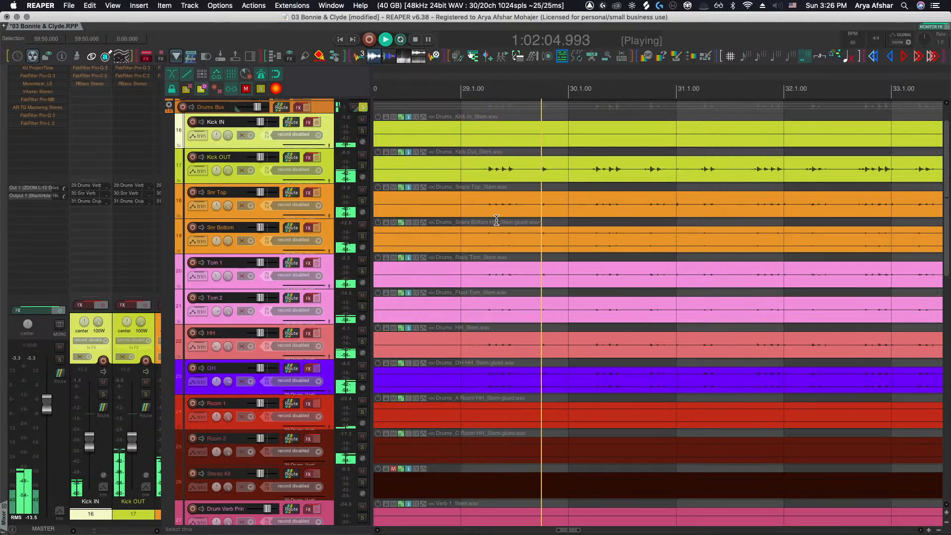
key("space")
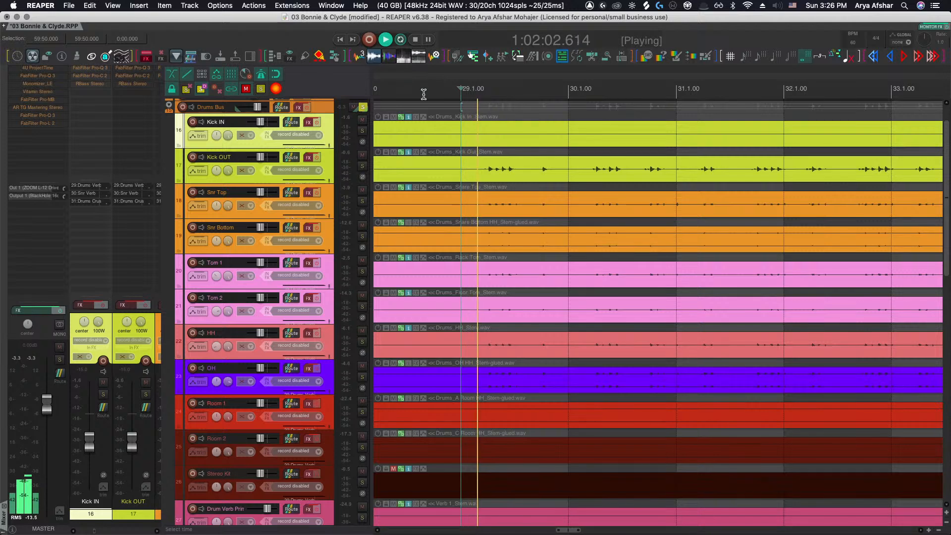
scroll(554, 188, "up", 2)
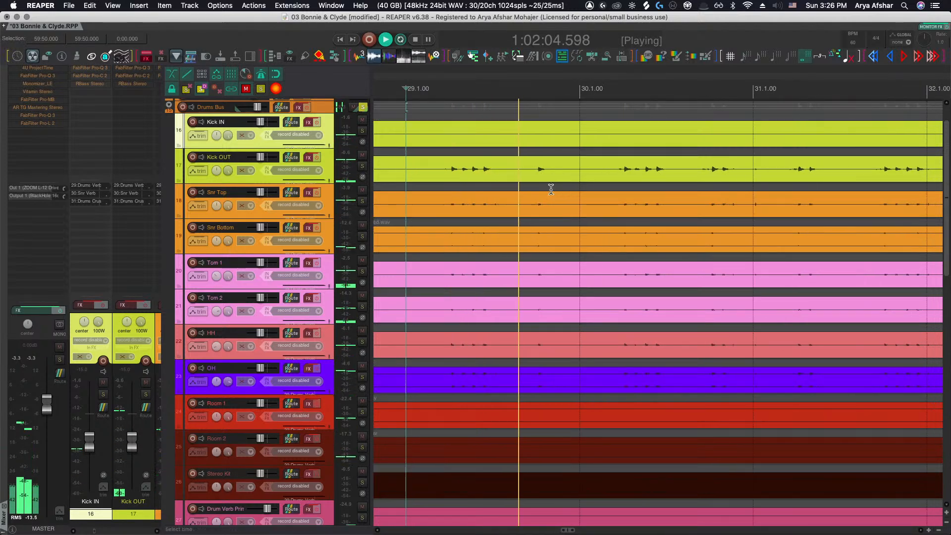
left_click(746, 56)
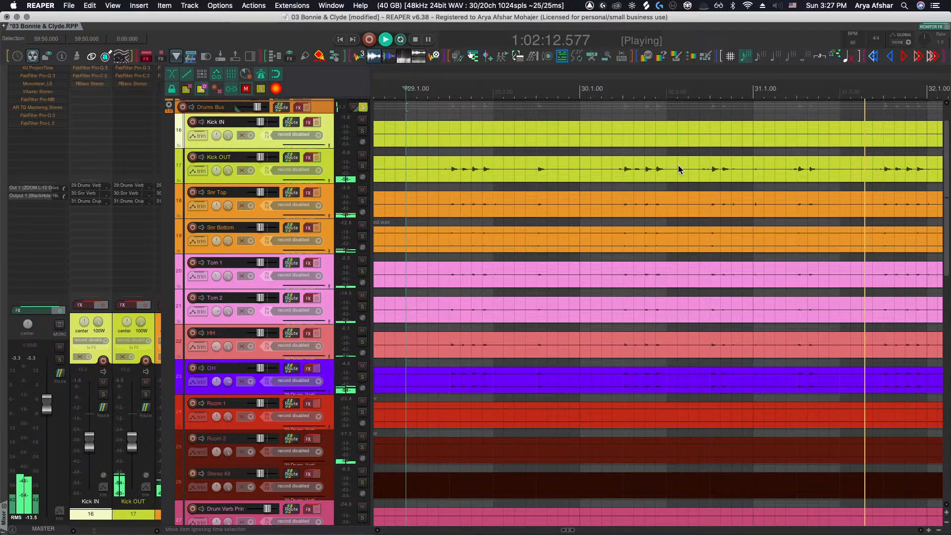
scroll(678, 165, "down", 3)
scroll(678, 165, "right", 1)
scroll(619, 164, "up", 2)
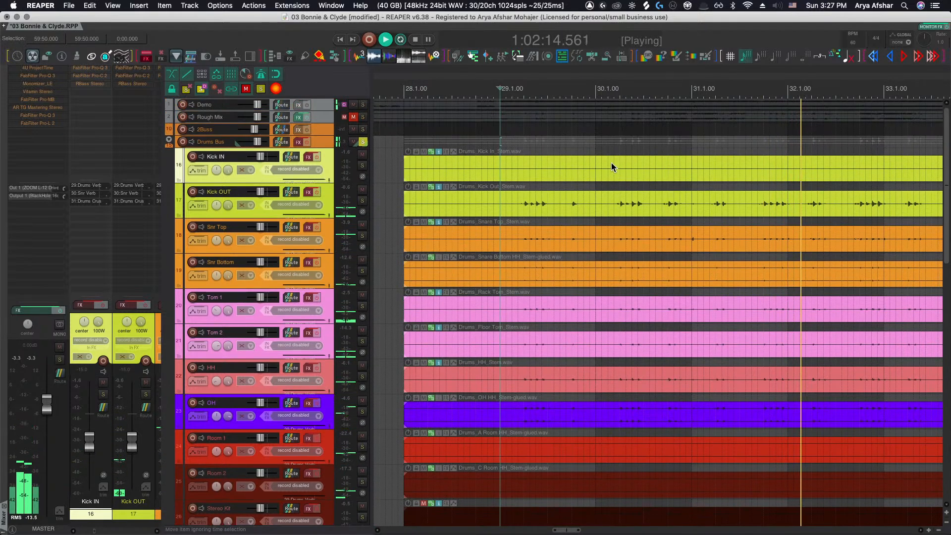
scroll(511, 191, "down", 1)
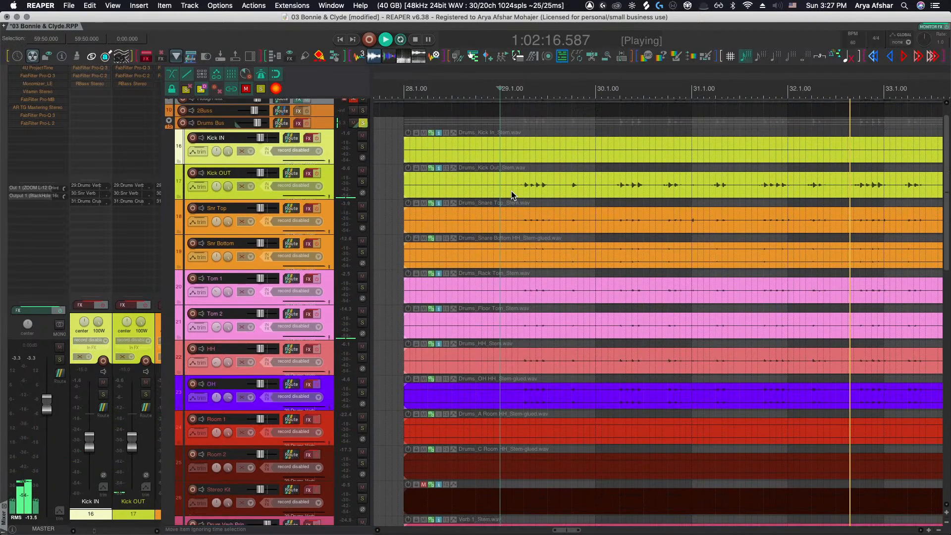
key("space")
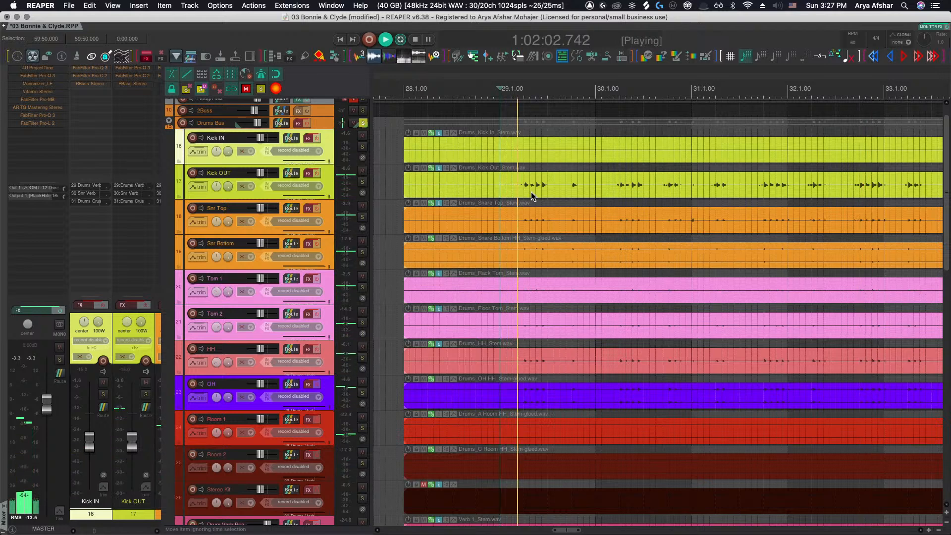
scroll(533, 196, "up", 3)
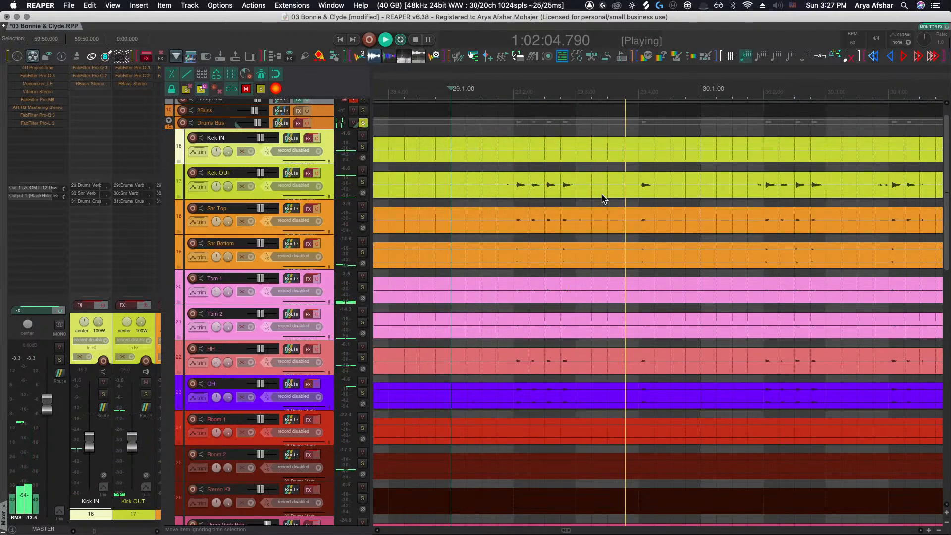
Split all selected drum stem items at bar 30
left_click(700, 189)
key("s")
scroll(700, 188, "right", 5)
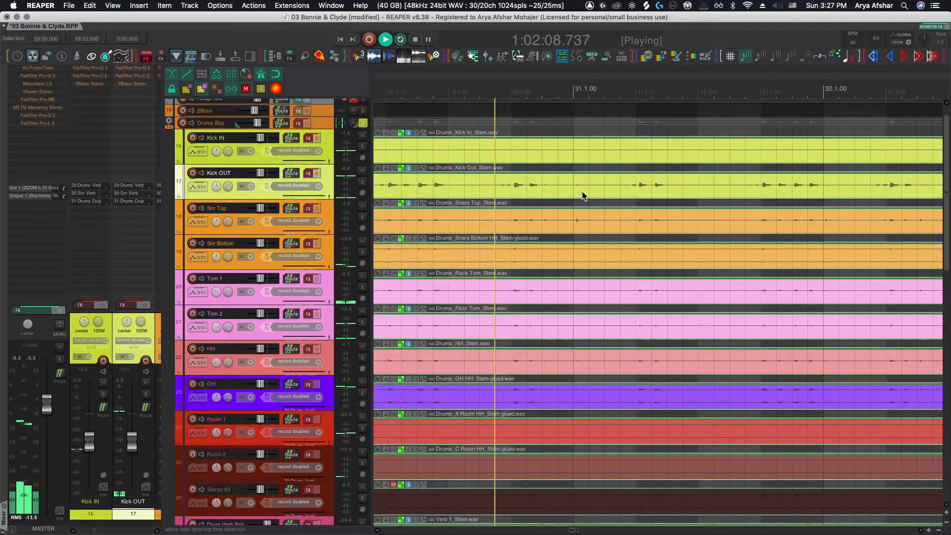
scroll(587, 192, "down", 3)
key("space")
Play the drum stems from just before bar 29 to audition the hits leading into bar 30
scroll(569, 192, "left", 3)
scroll(487, 193, "up", 5)
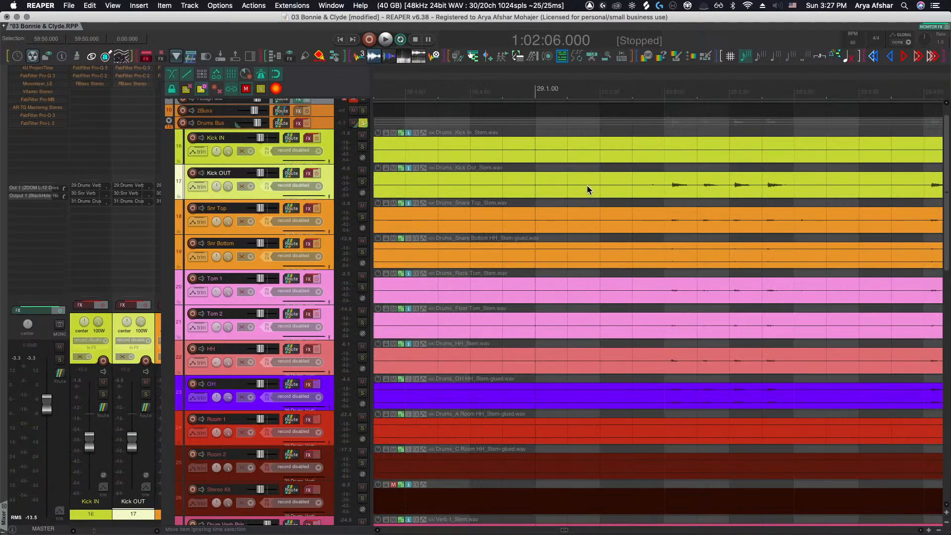
left_click(504, 186)
key("space")
scroll(537, 191, "right", 2)
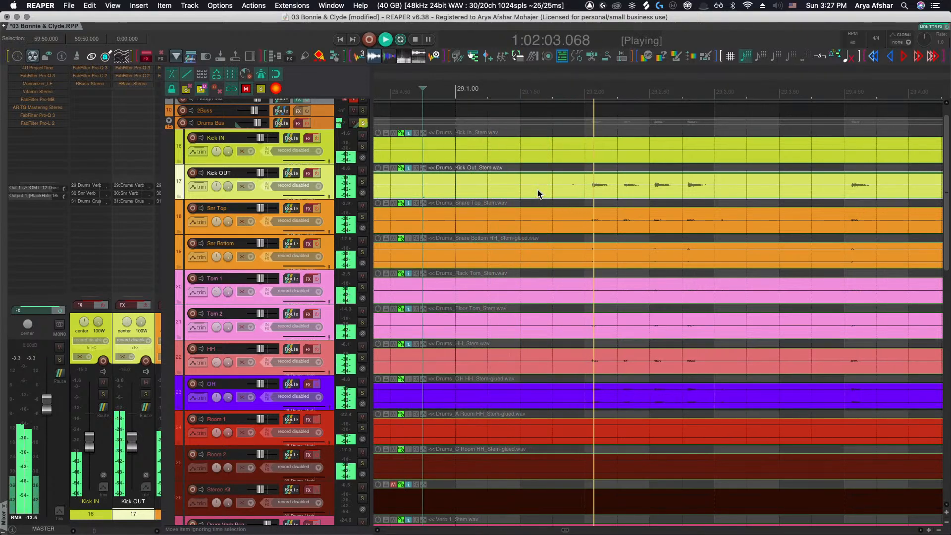
key("space")
key("space")
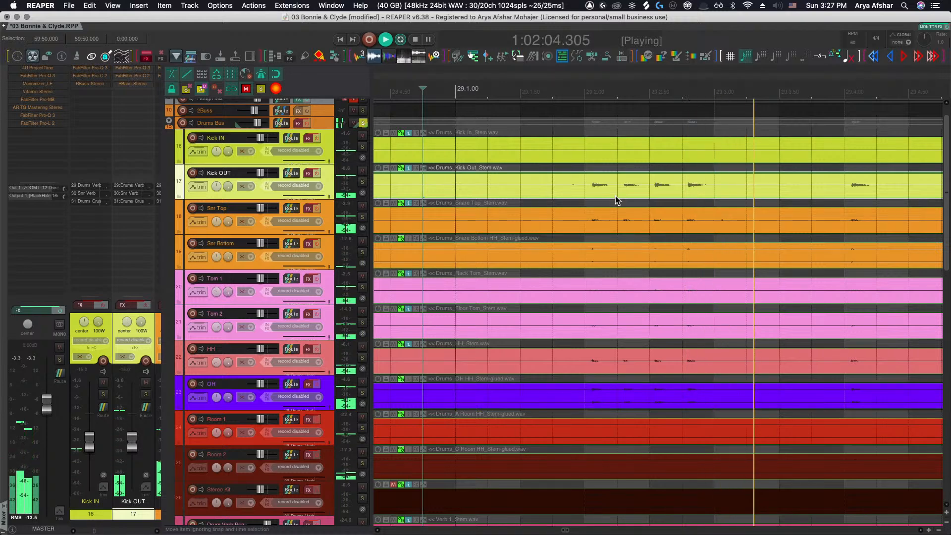
scroll(616, 194, "right", 3)
key("space")
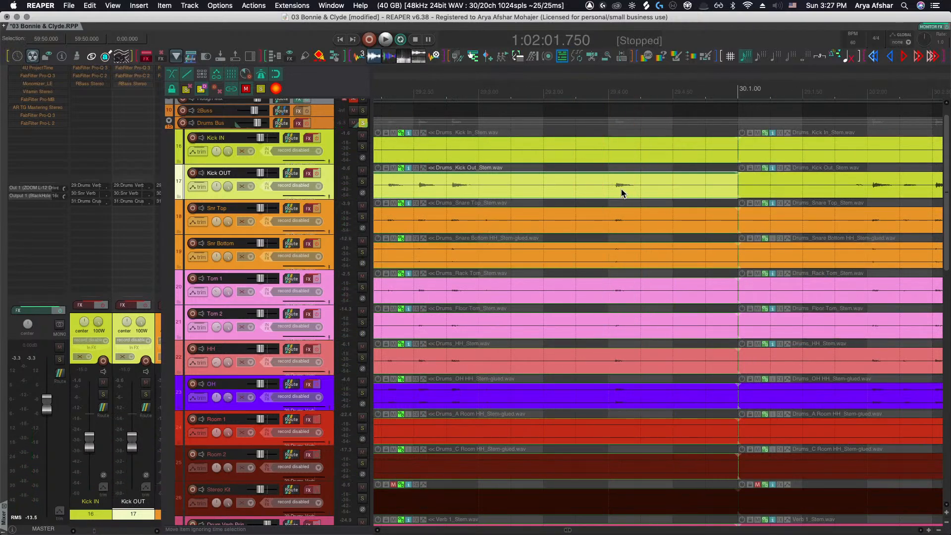
Split the selected drum stem items again during playback, partway through bar 30
left_click(622, 193)
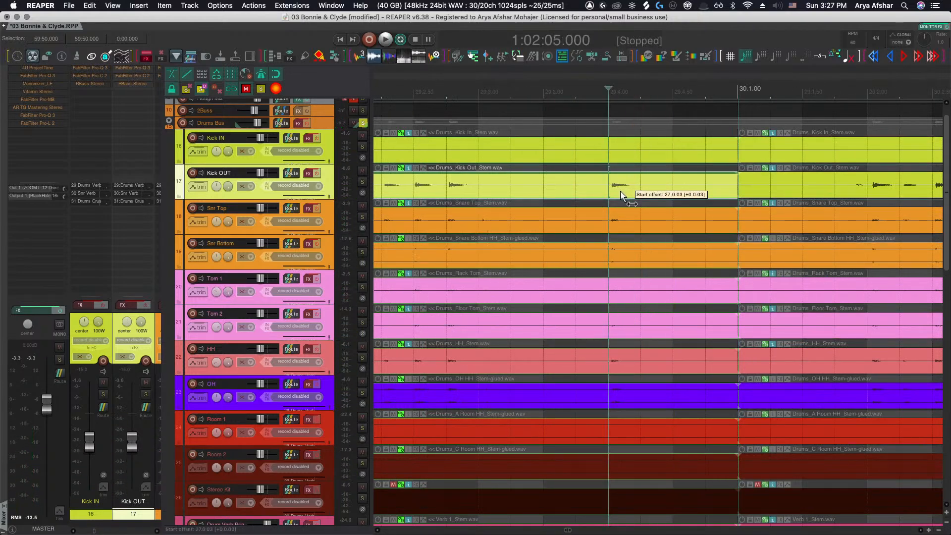
scroll(618, 194, "down", 3)
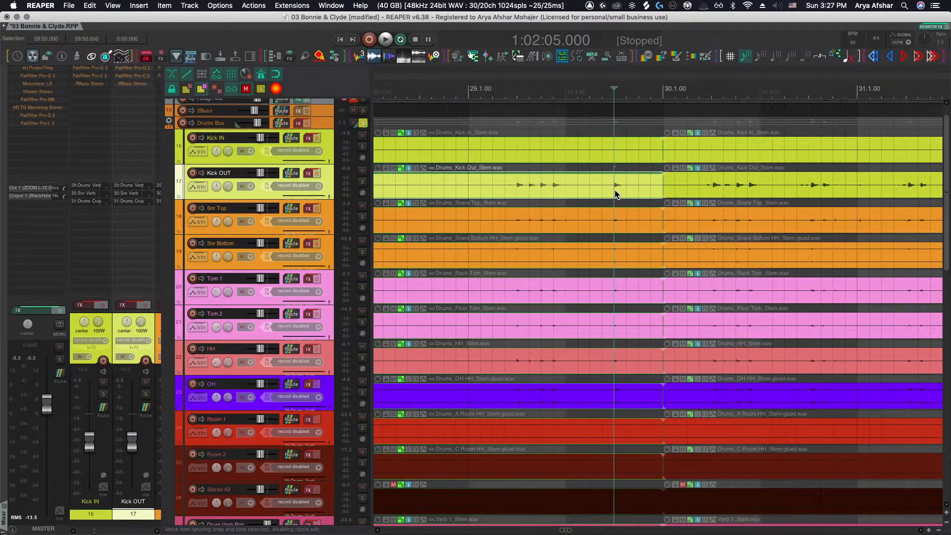
left_click(465, 188)
key("space")
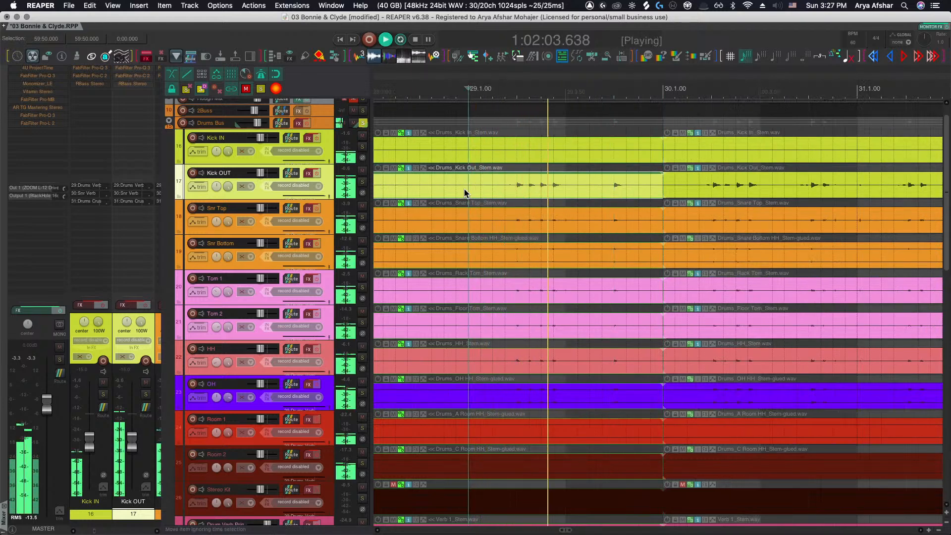
scroll(464, 188, "right", 3)
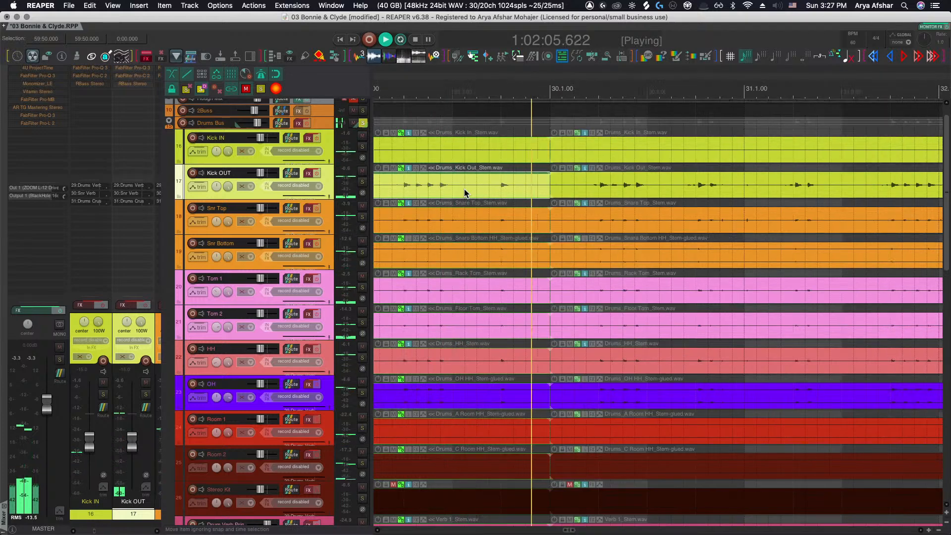
scroll(712, 212, "up", 3)
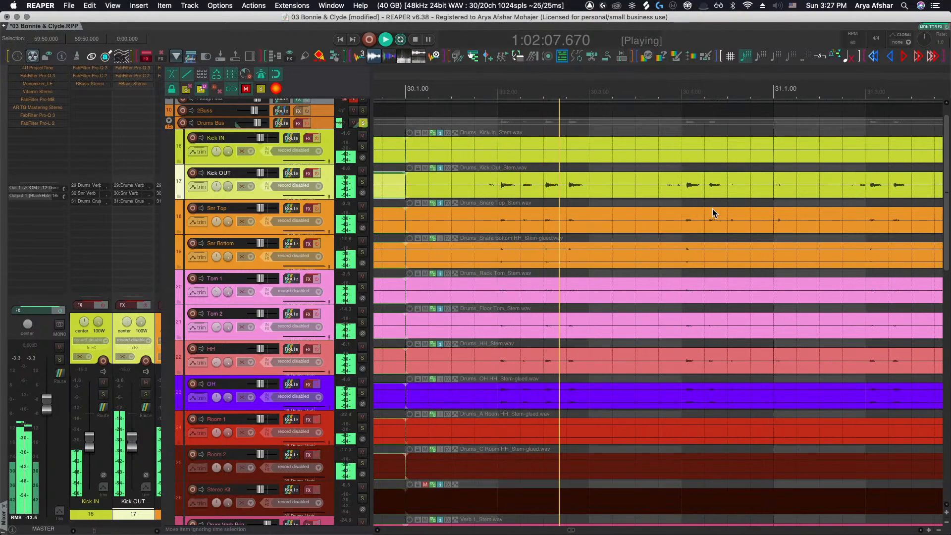
key("s")
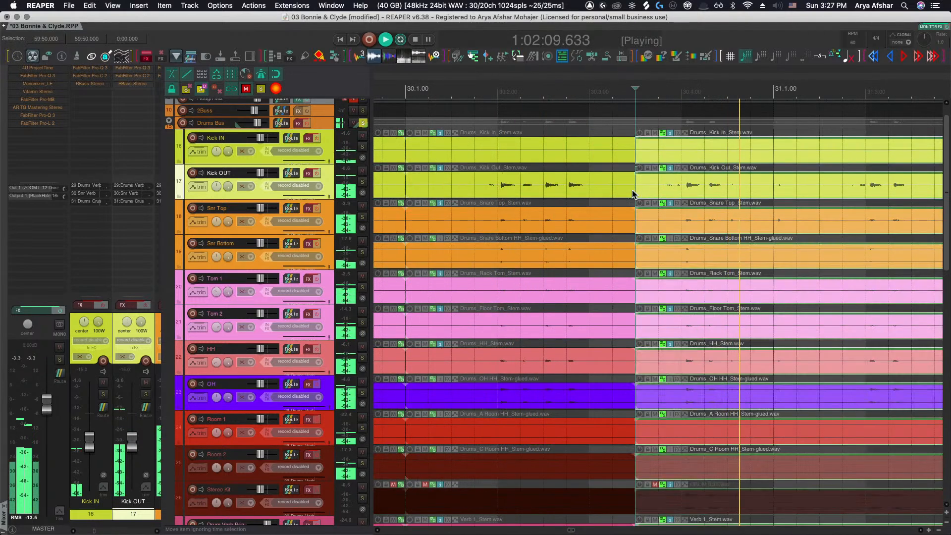
key("space")
left_click(568, 194)
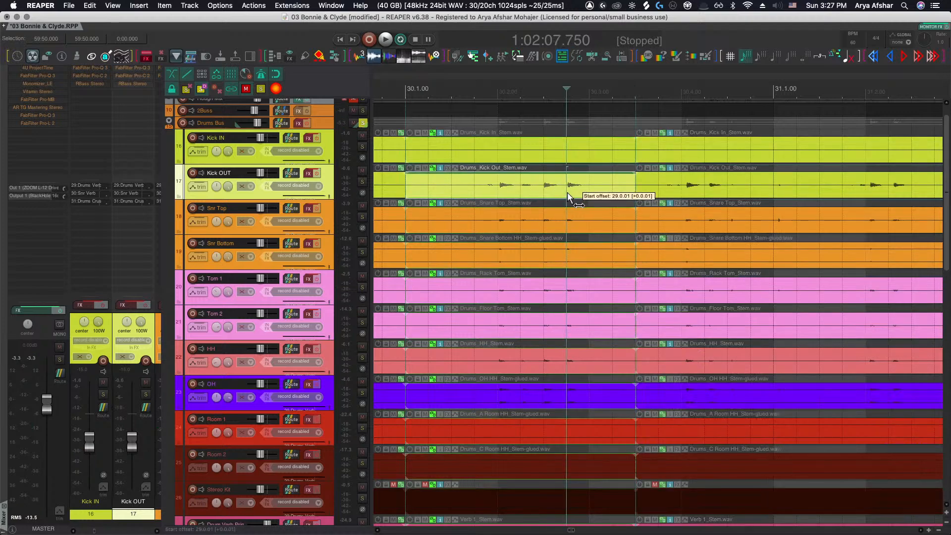
scroll(567, 192, "down", 8)
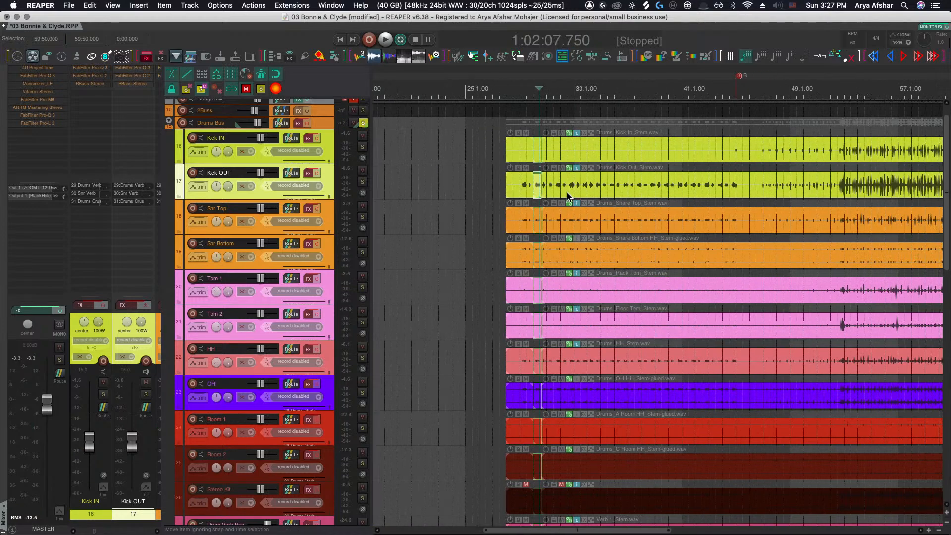
scroll(566, 192, "down", 5)
scroll(559, 189, "right", 3)
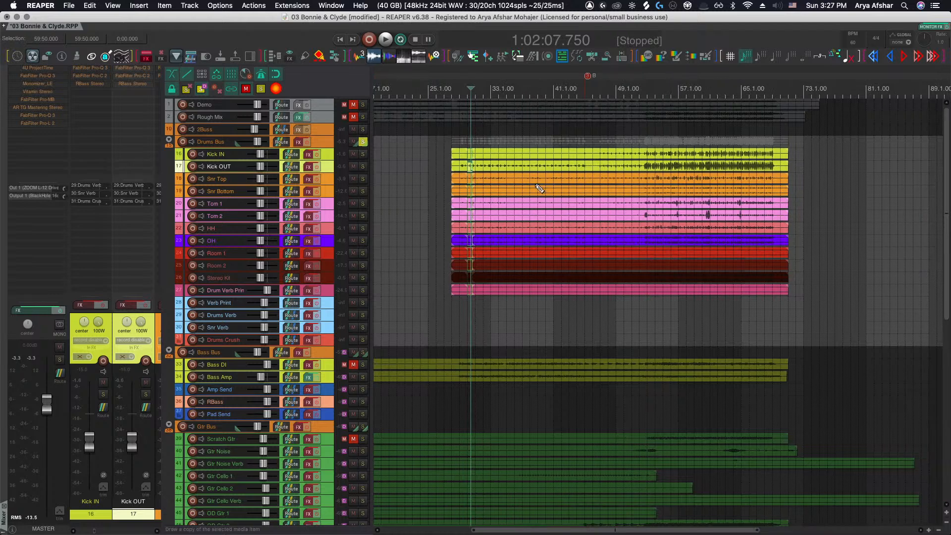
scroll(535, 183, "up", 3)
left_click_drag(515, 132, 765, 388)
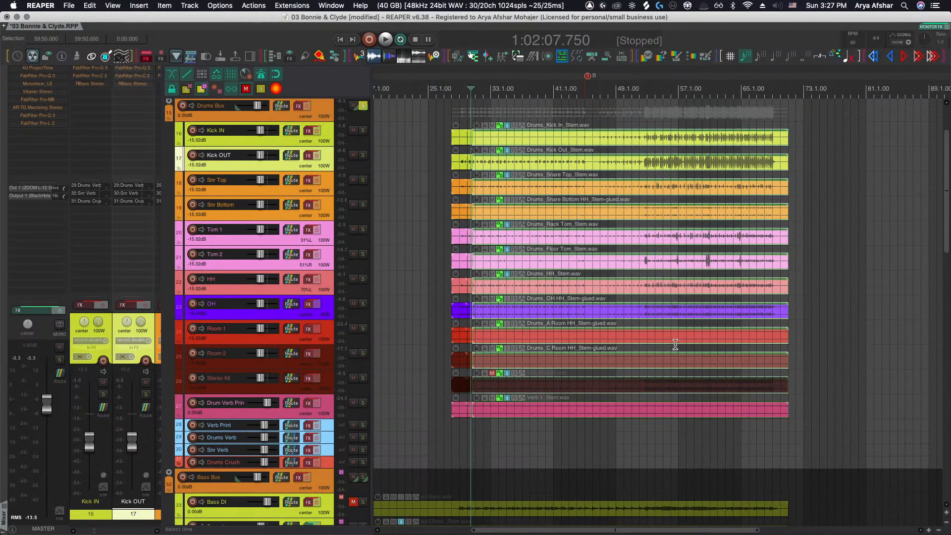
key("d")
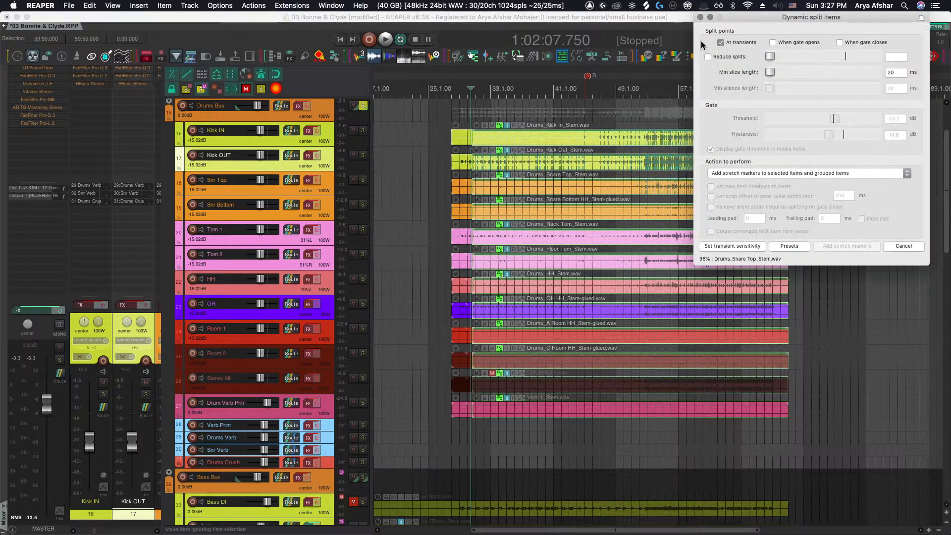
left_click(756, 175)
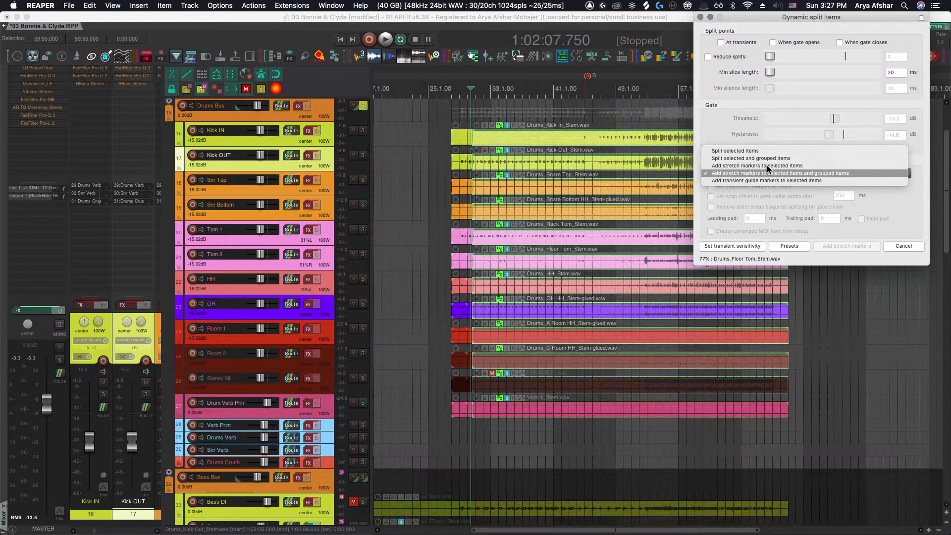
left_click(764, 158)
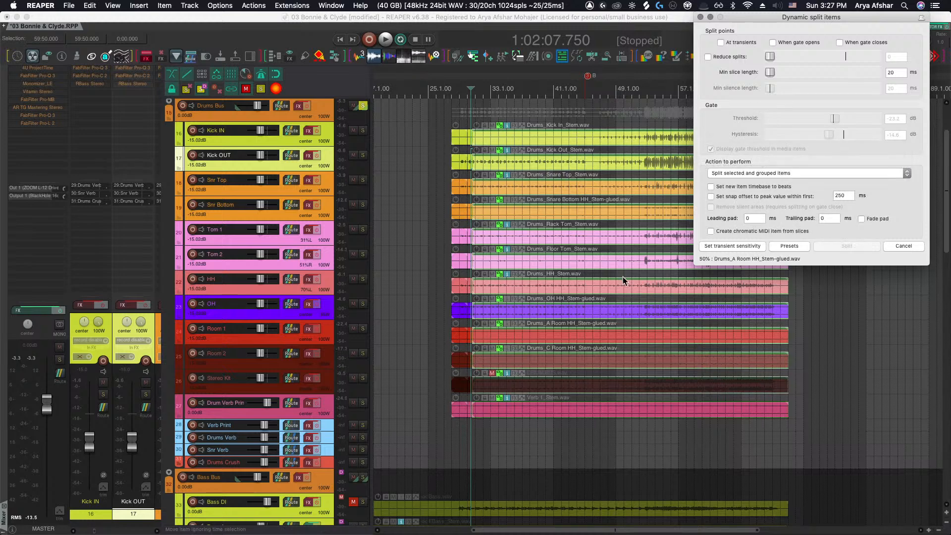
left_click(544, 336)
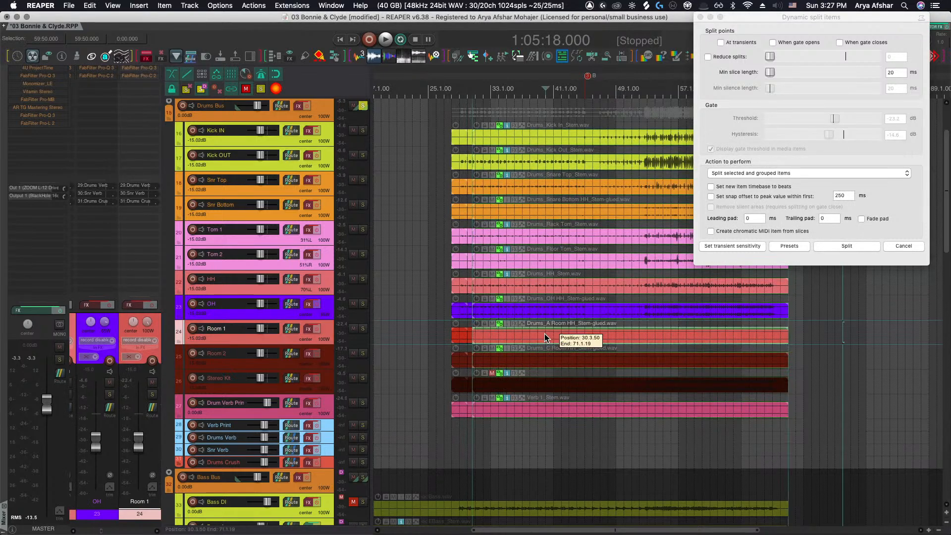
left_click(562, 311)
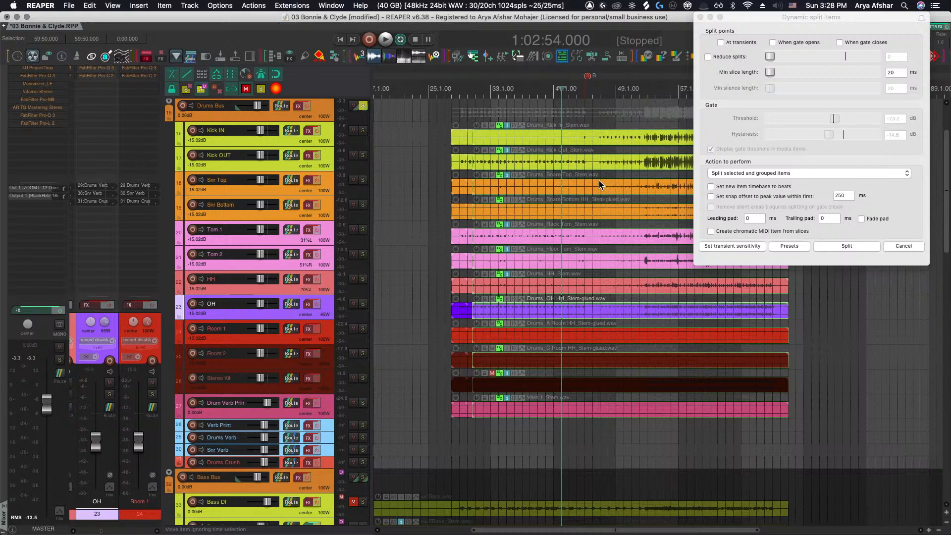
left_click(902, 246)
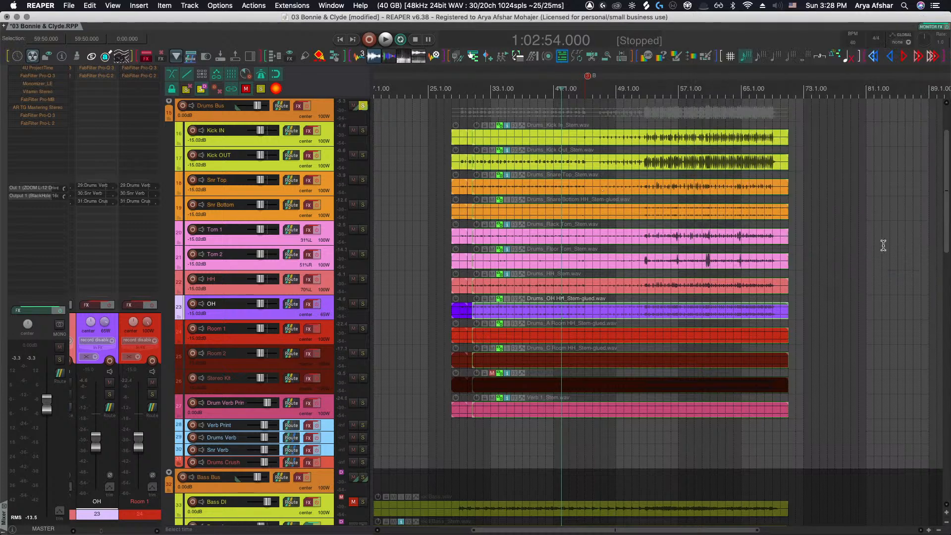
Select the drum tracks from Kick IN through Drum Verb Print and fit them to the arrange view height
scroll(521, 244, "up", 5)
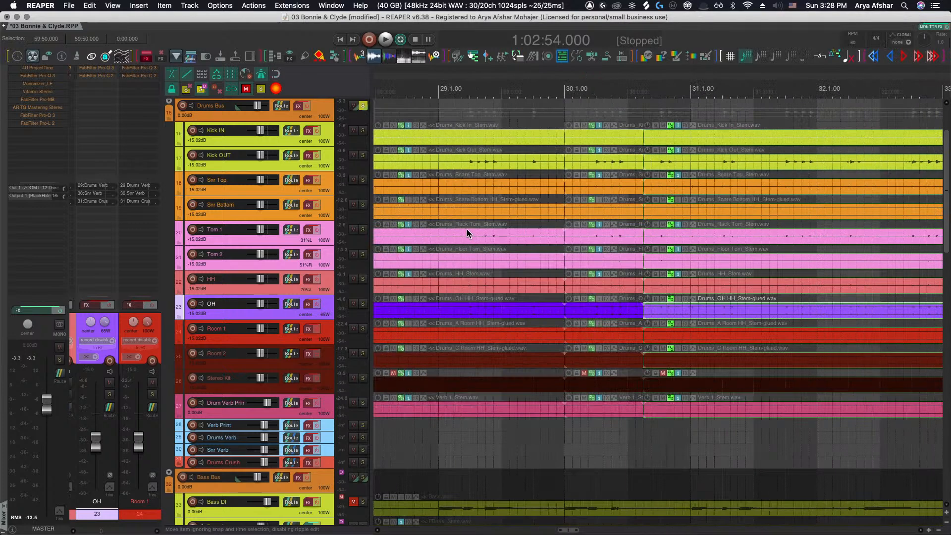
left_click(322, 139)
left_click(328, 409, "shift")
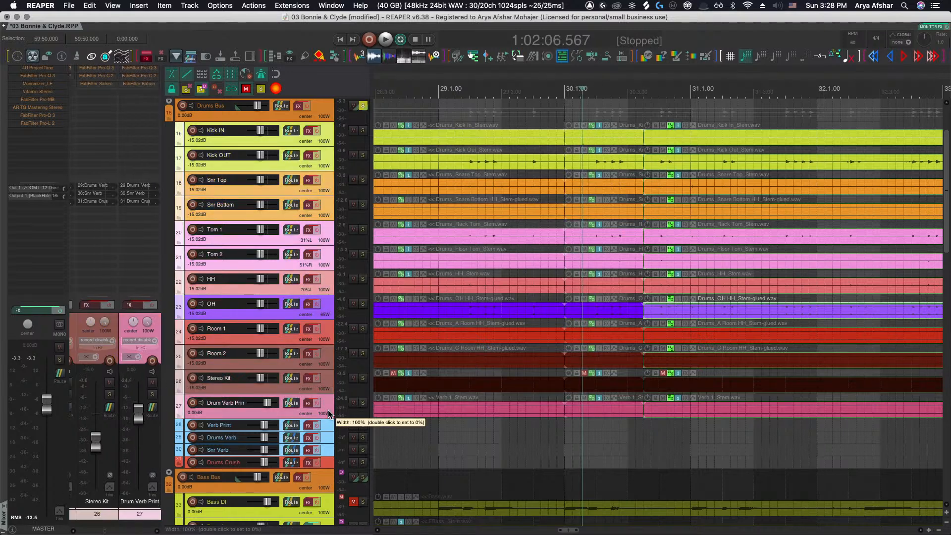
key("z")
Play the drum stems around bars 30 and 31 to audition the hits after the split
key("space")
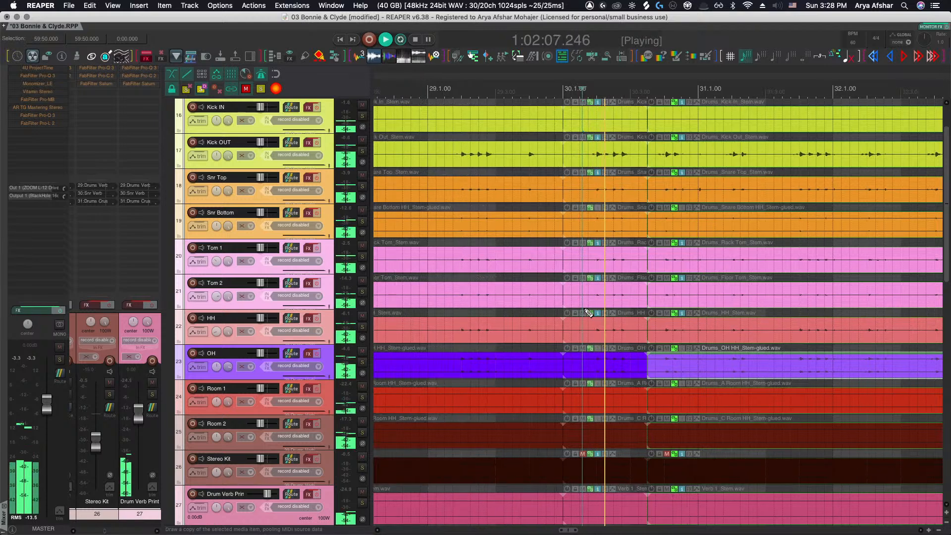
scroll(589, 312, "up", 1)
scroll(587, 313, "up", 3)
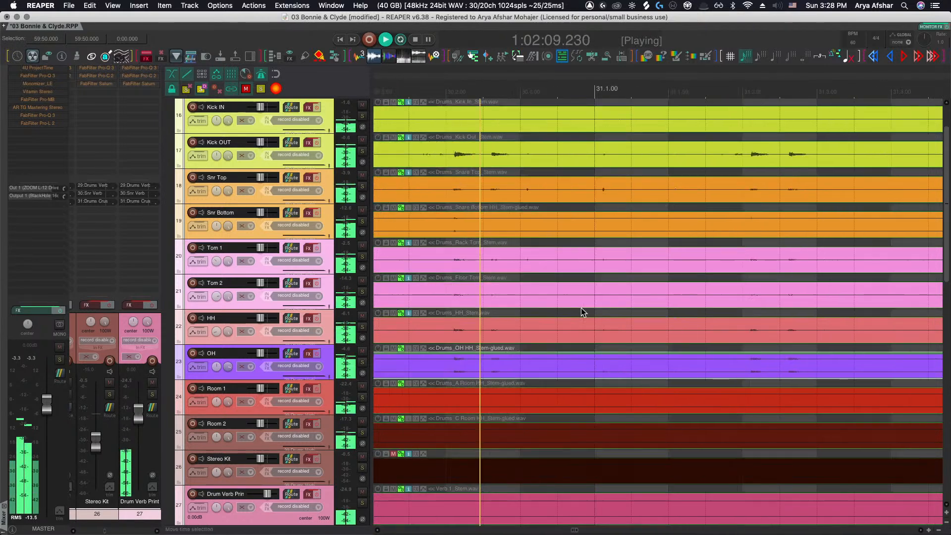
key("space")
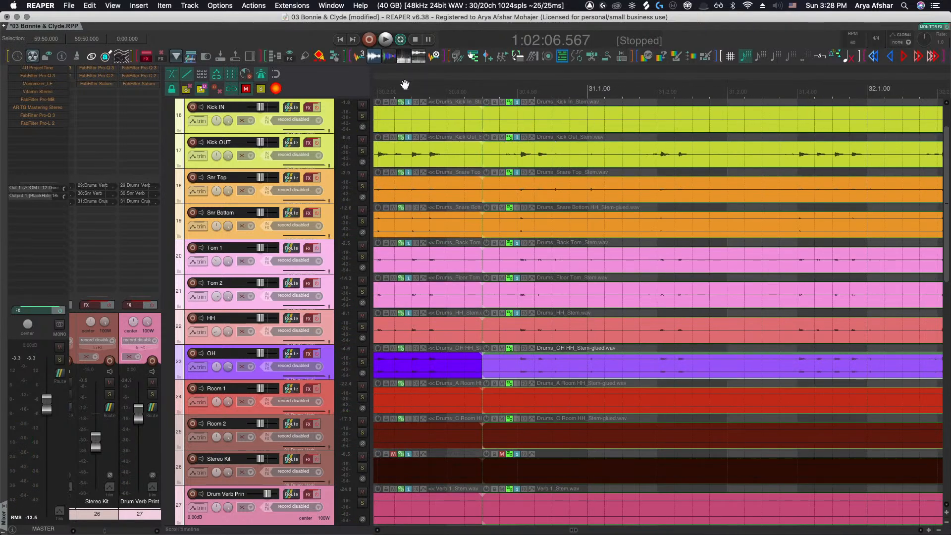
left_click(405, 85)
key("space")
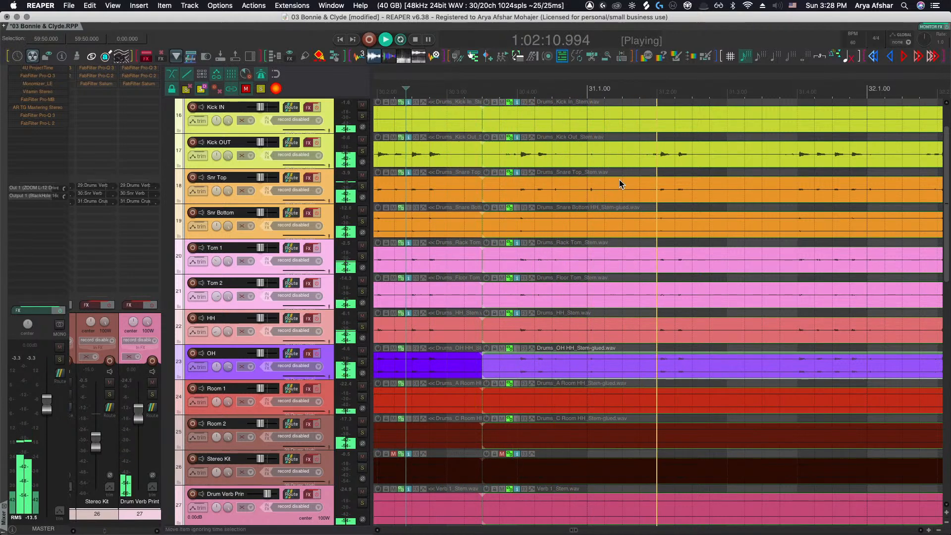
key("space")
Split the drum stem items again partway through bar 31
left_click(623, 164)
key("s")
scroll(580, 177, "up", 4)
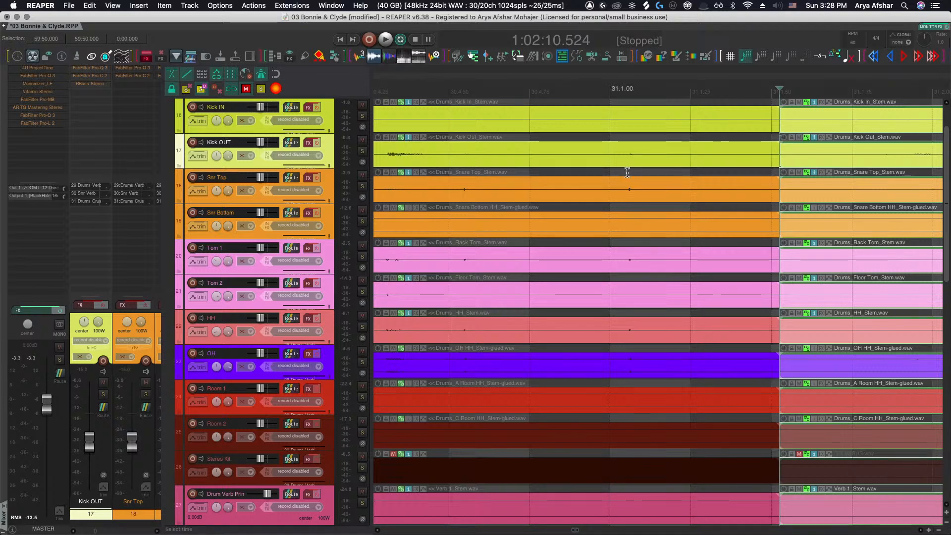
scroll(625, 192, "up", 2)
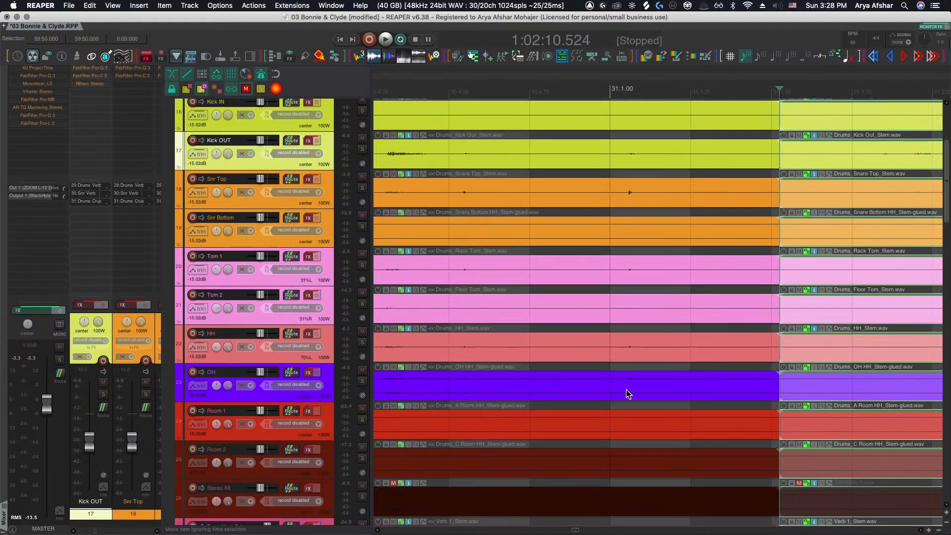
Play the drums from late bar 30 to audition the hits around the new splits in bar 31
mouse_move(625, 393)
left_mouse_down()
mouse_move(639, 392)
mouse_move(619, 390)
left_mouse_up()
scroll(619, 389, "down", 5)
left_click(501, 87)
key("space")
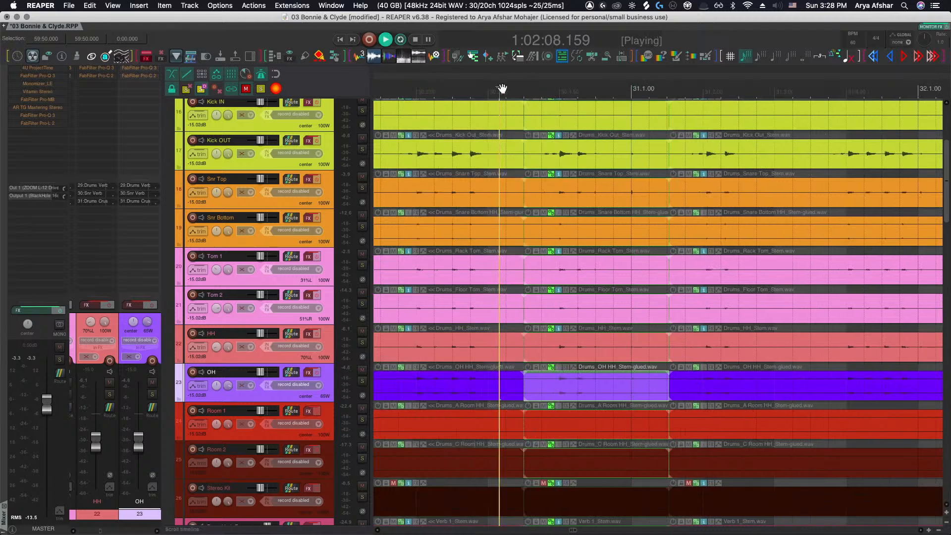
scroll(576, 211, "up", 5)
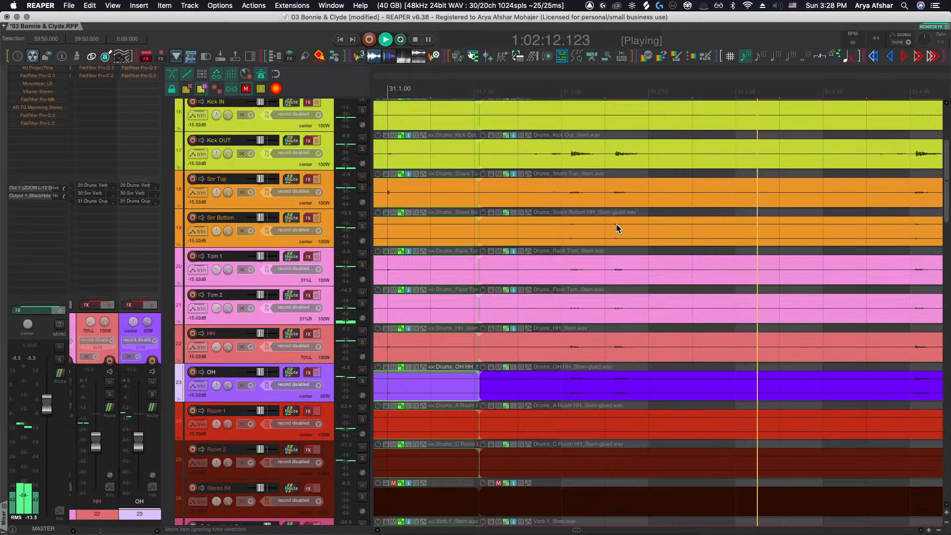
key("space")
Split the drum stem items again early in bar 31 and slip the Kick OUT segment's audio slightly earlier
left_click(723, 157)
key("s")
left_click(634, 160)
left_click(634, 161)
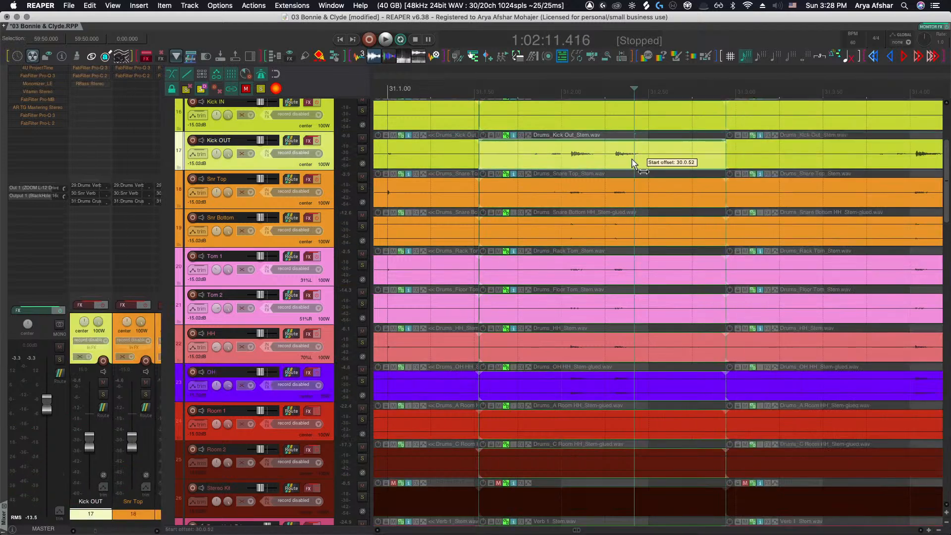
left_click_drag(623, 164, 621, 164)
Try slipping the Kick OUT segment's audio later while auditioning, then slip it back
key("space")
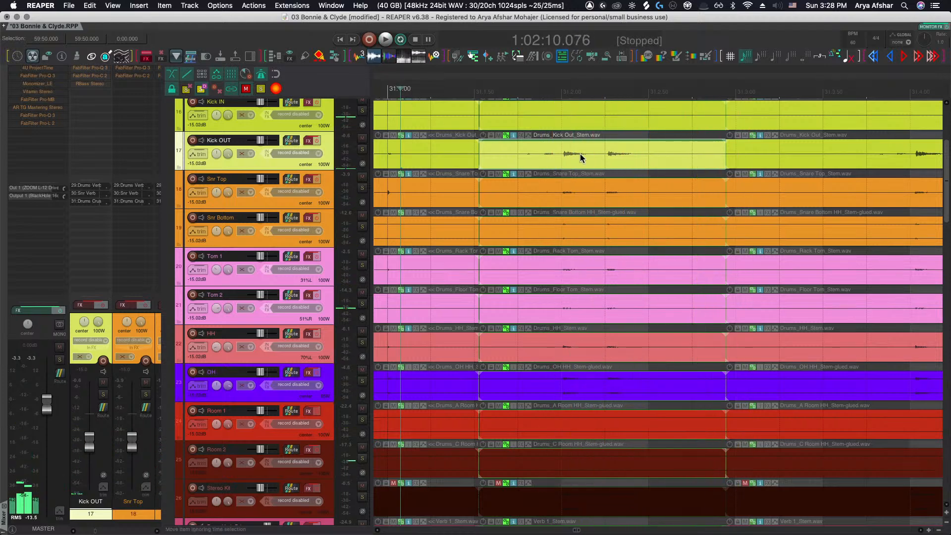
key("space")
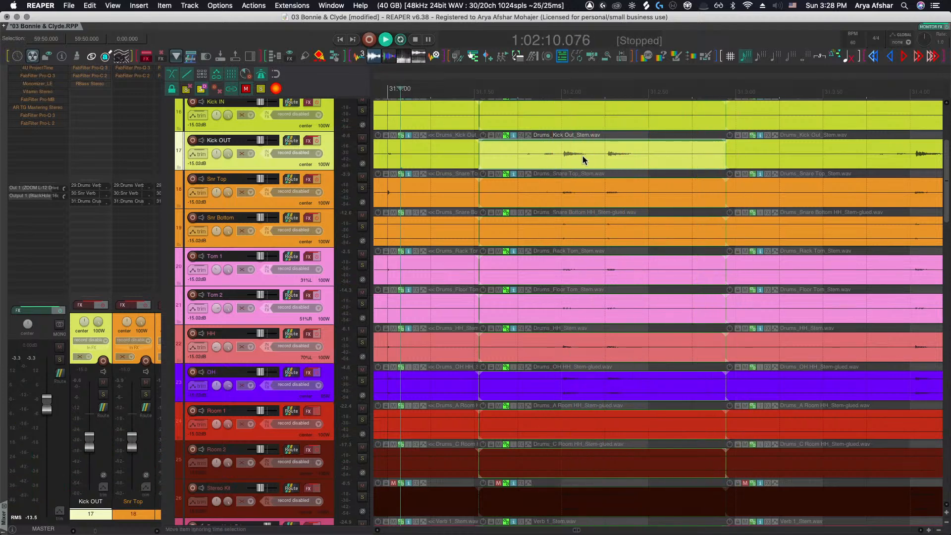
key("space")
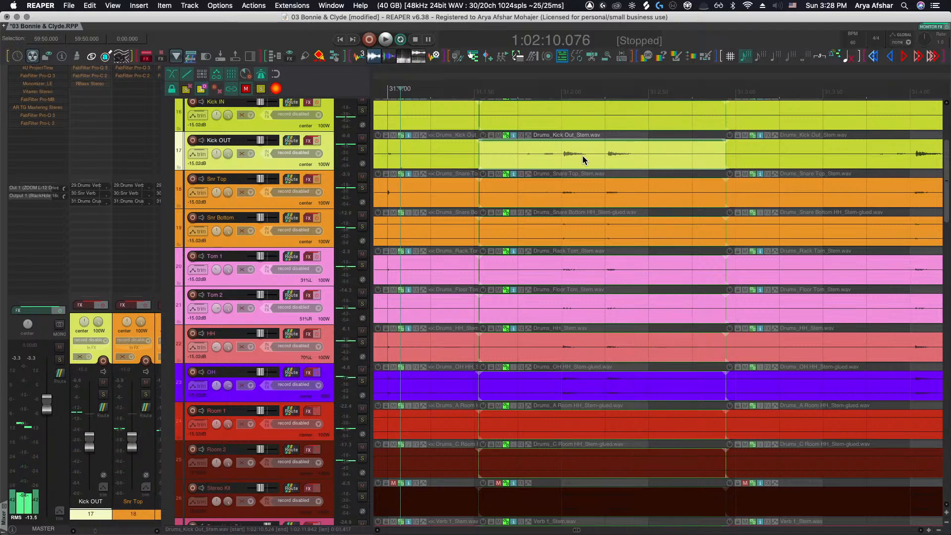
left_click_drag(582, 155, 592, 155)
key("space")
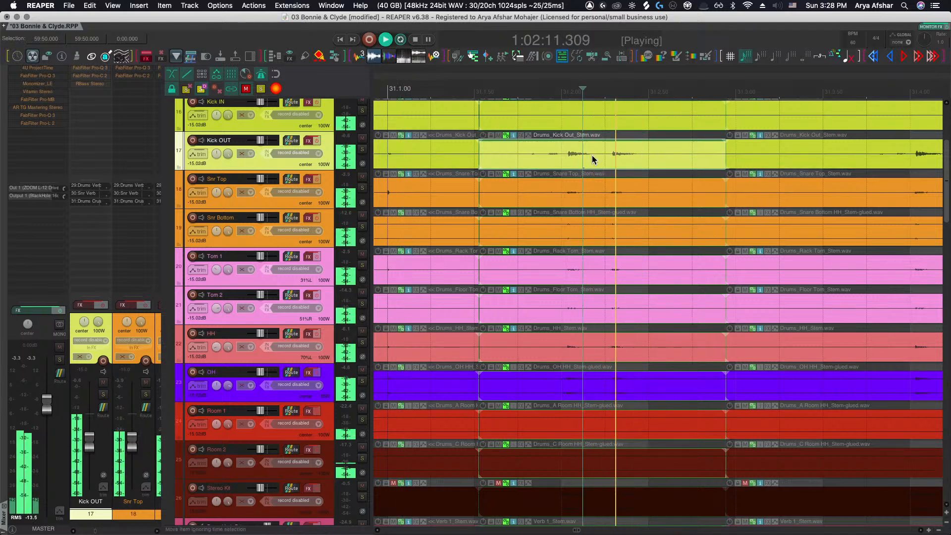
key("space")
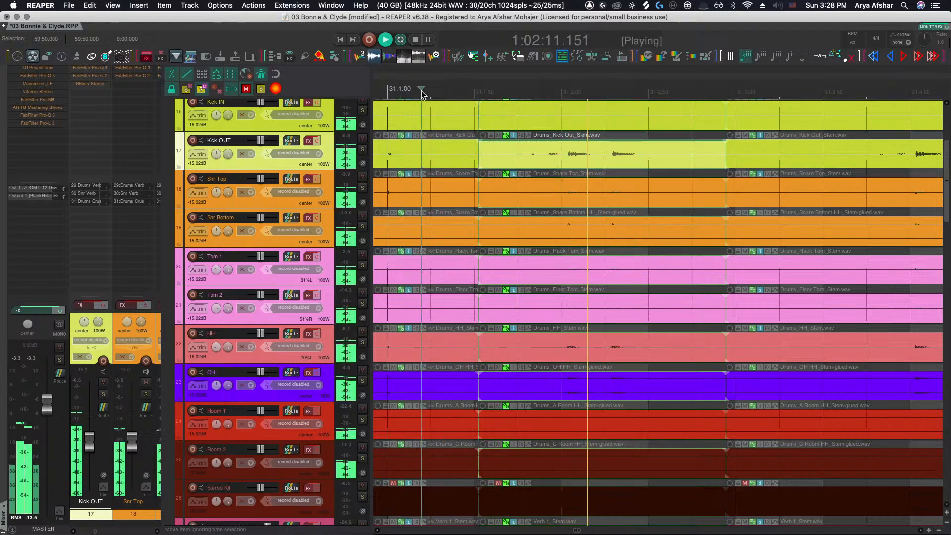
key("space")
left_click(592, 163)
left_click_drag(593, 165, 582, 165)
key("space")
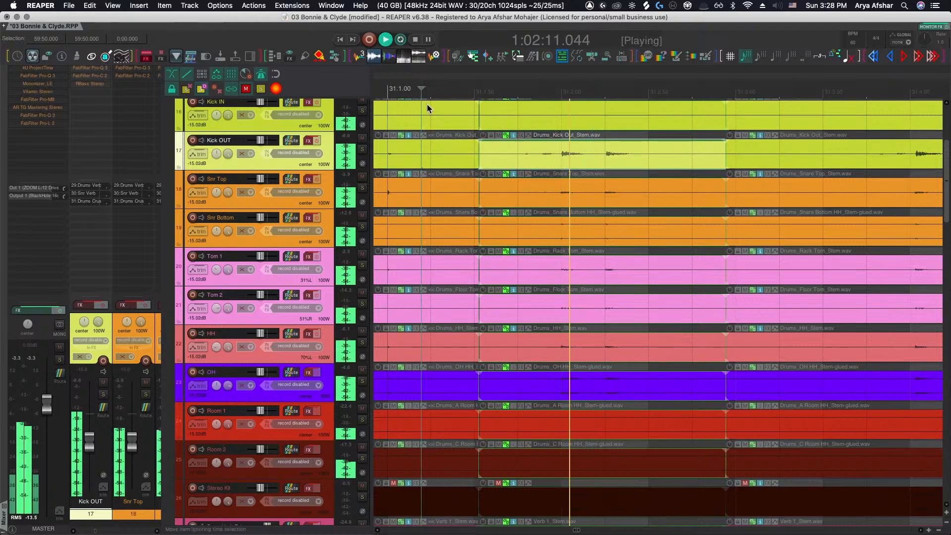
Split the drum stem items again just after the downbeat of bar 32
scroll(507, 160, "down", 2)
scroll(515, 161, "right", 2)
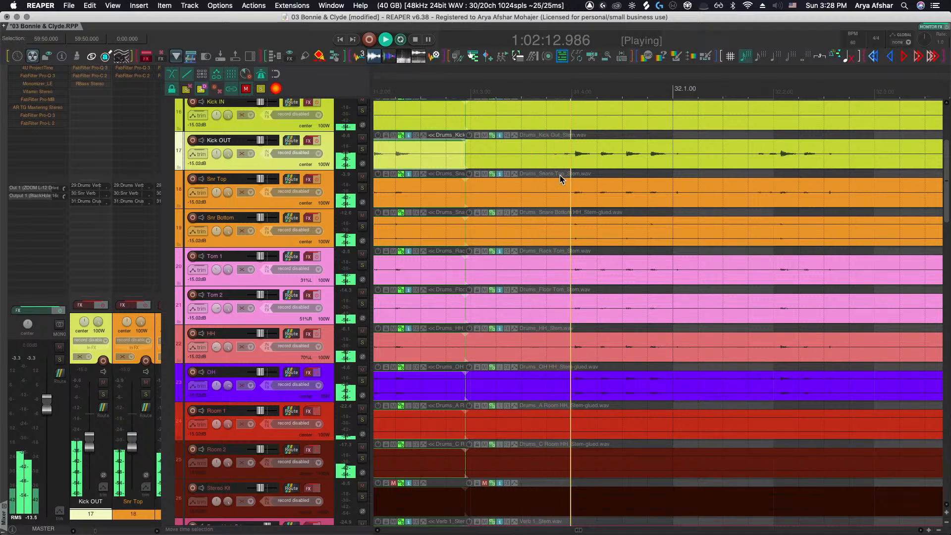
left_click(724, 162)
key("space")
key("s")
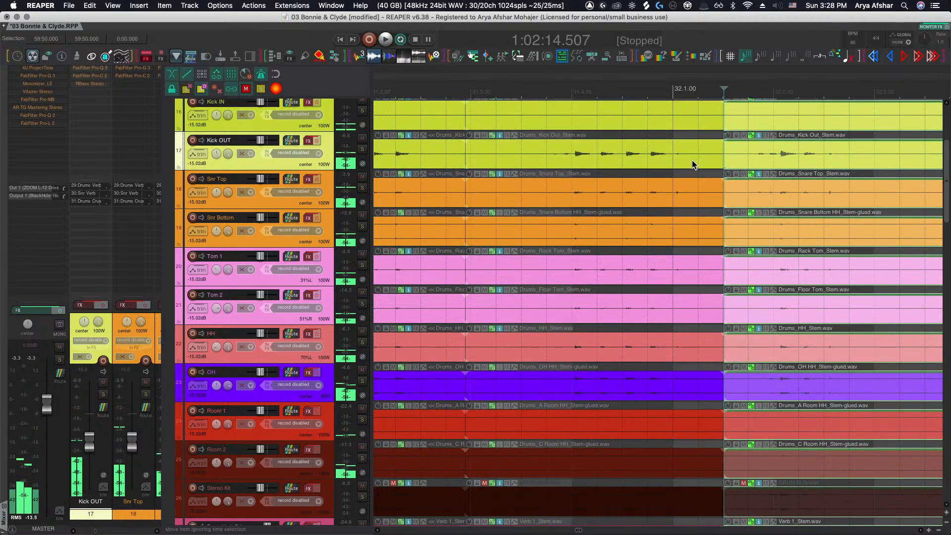
Slip the Kick OUT segment before bar 32 by a small amount and audition the result
left_click(690, 163)
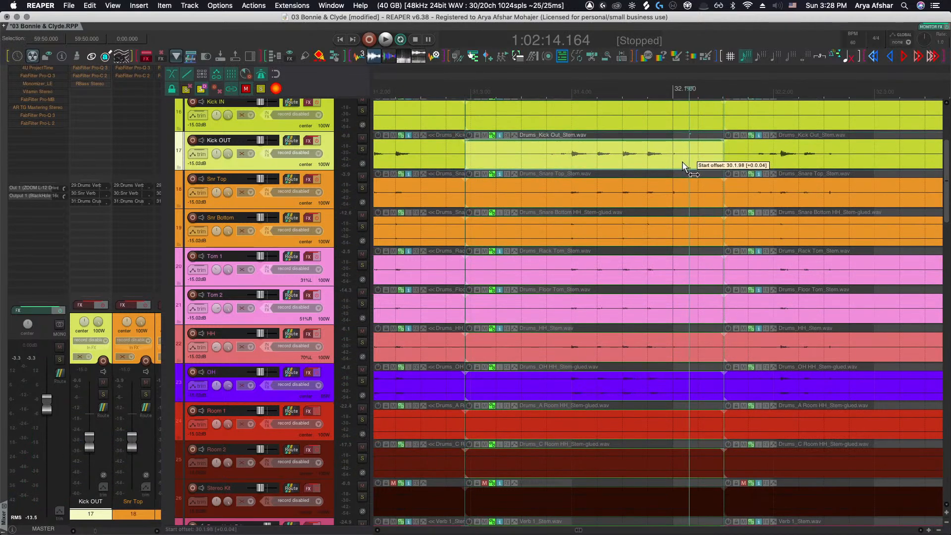
left_click_drag(683, 162, 682, 161)
key("space")
scroll(534, 132, "right", 3)
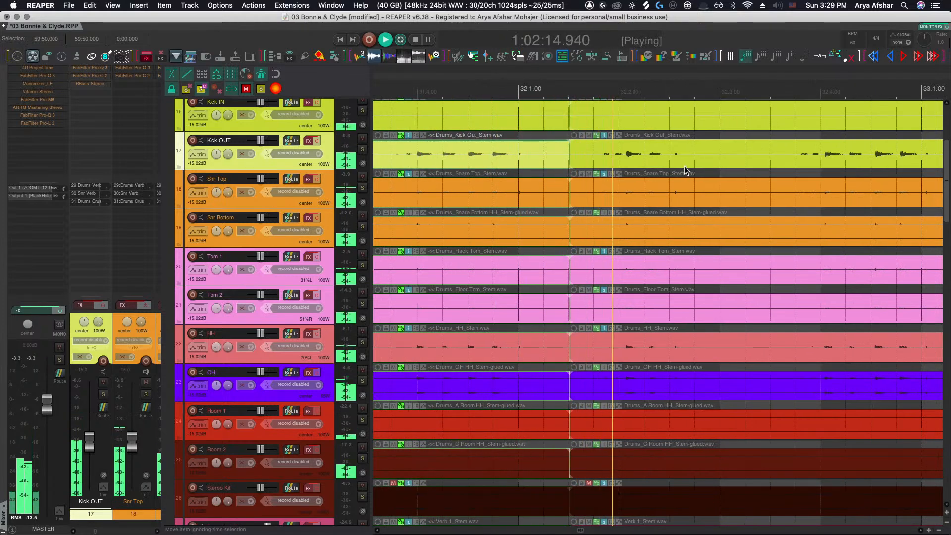
key("space")
Split the drum stem items again later in bar 32 and slip the Kick OUT audio before the split
left_click(749, 148)
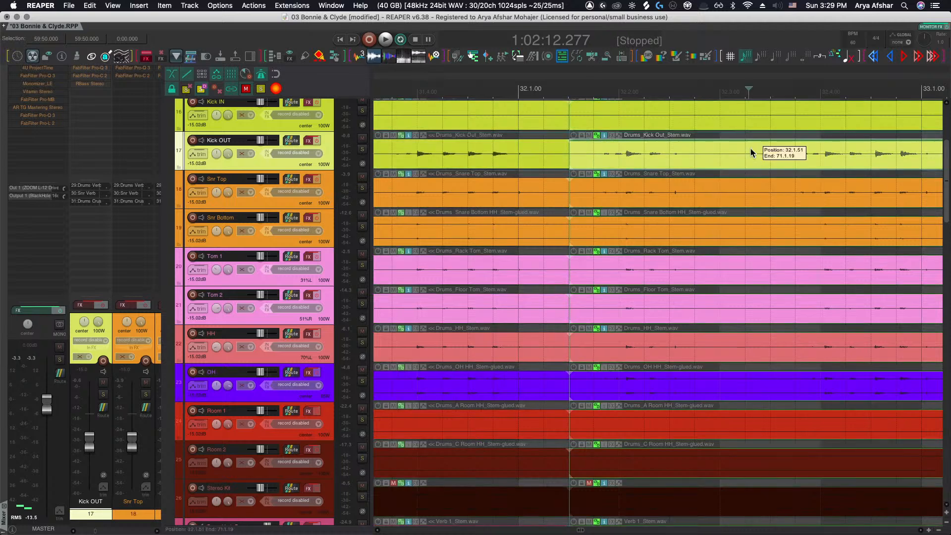
key("s")
scroll(623, 162, "up", 5)
left_click_drag(623, 162, 643, 158)
Scroll through bars 32 and 33 to examine the drum stem hits and the overhead track
scroll(642, 158, "right", 7)
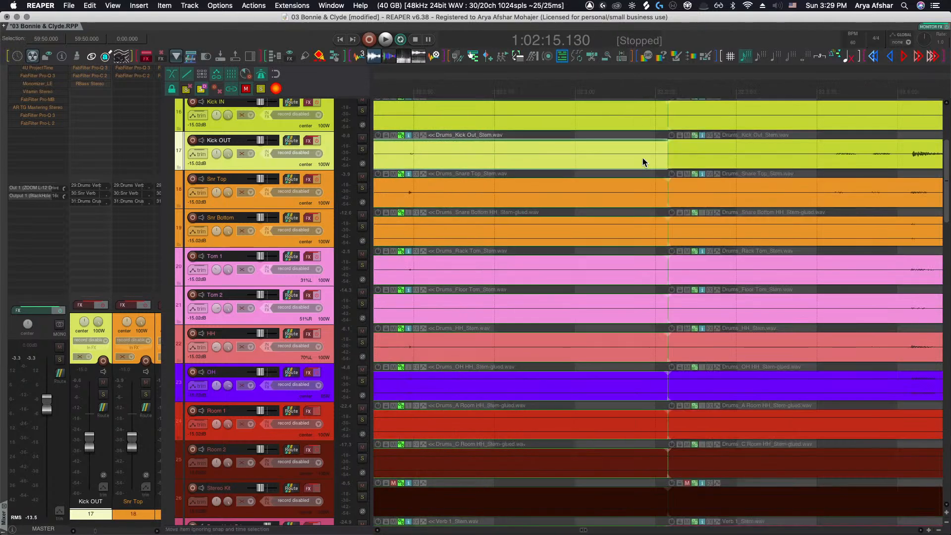
scroll(643, 157, "down", 3)
scroll(643, 158, "right", 2)
scroll(642, 158, "right", 2)
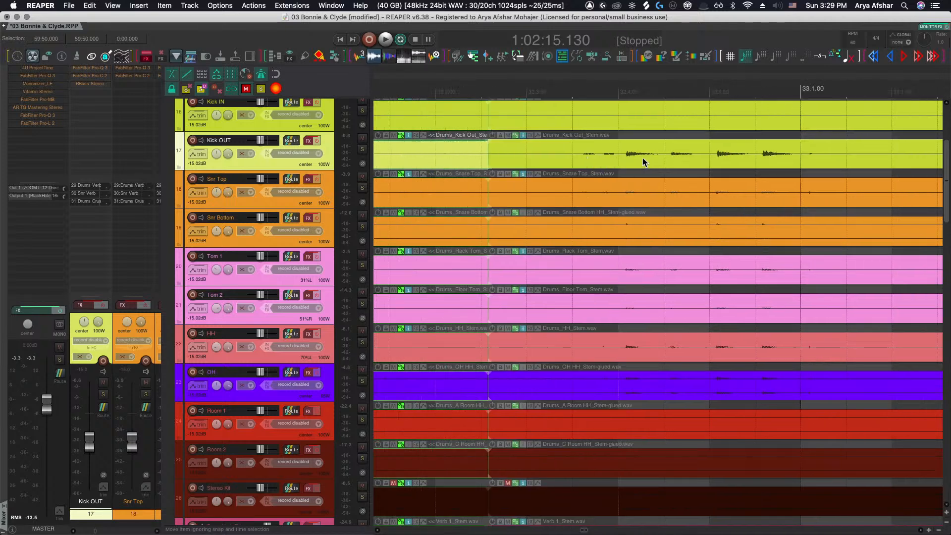
scroll(634, 161, "right", 1)
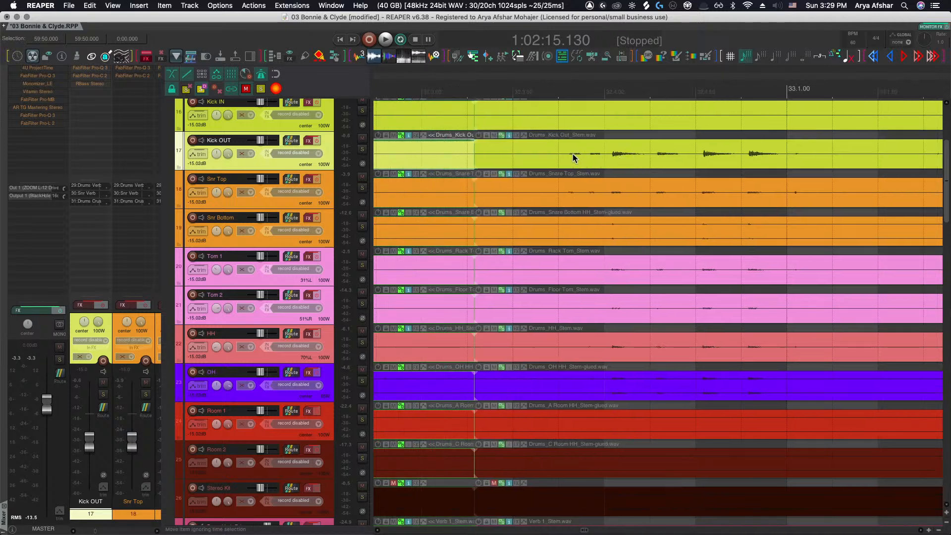
scroll(596, 382, "down", 1)
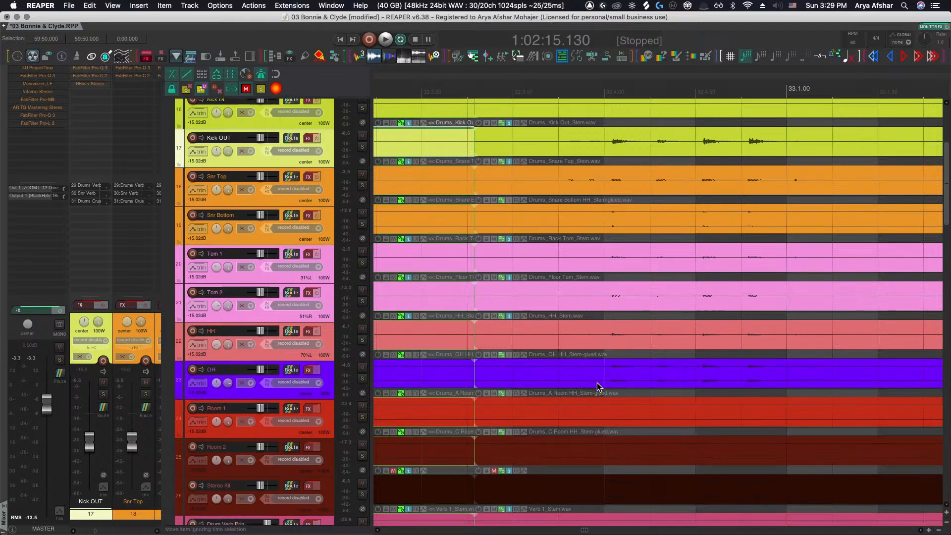
scroll(591, 355, "up", 2)
left_click(332, 365)
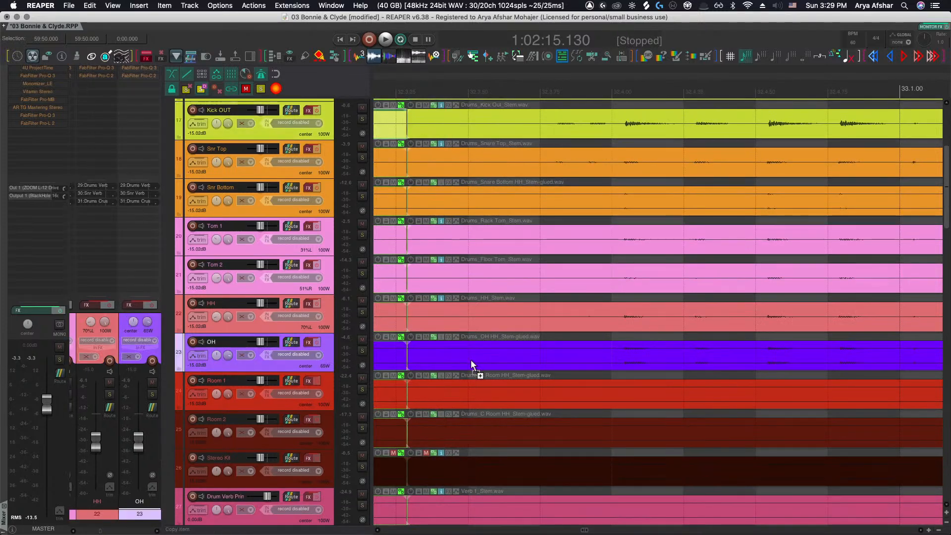
Audition the OH track around the end of bar 32 and slip its segment's audio slightly to align the hits
scroll(500, 361, "up", 3)
left_click(474, 355)
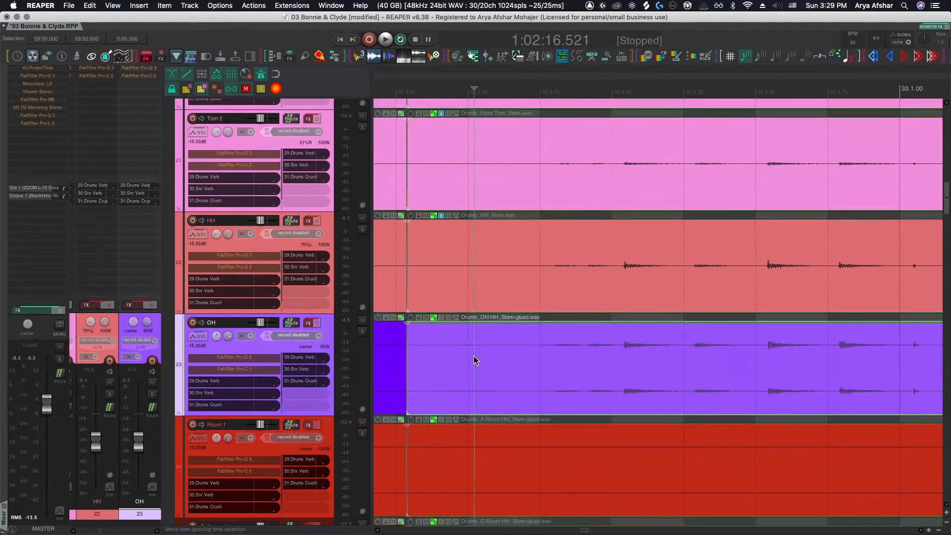
key("space")
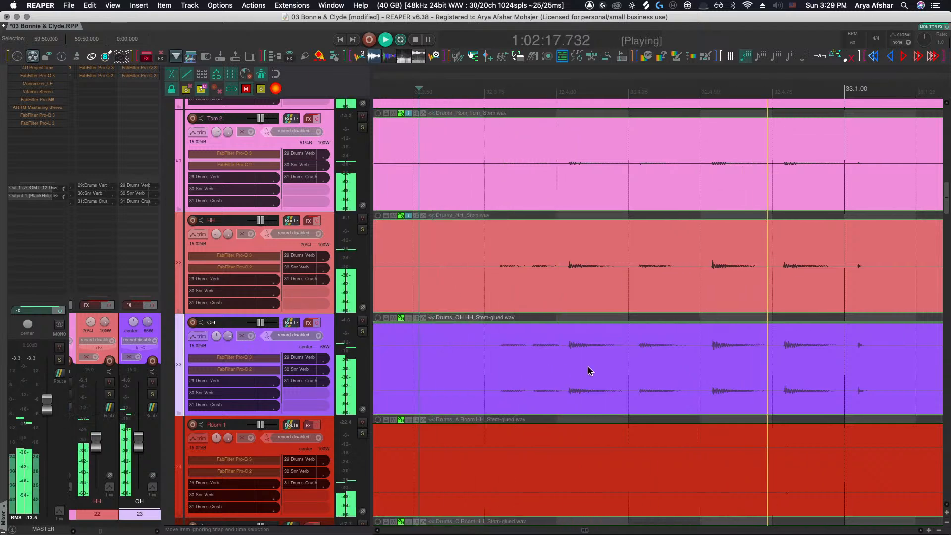
key("space")
left_click(803, 377)
left_click_drag(891, 369, 806, 370)
left_click_drag(805, 372, 795, 373)
Split the drum stem items in bar 33 and slip the OH segment's audio by about 0.0.04
scroll(772, 376, "right", 5)
scroll(758, 379, "right", 10)
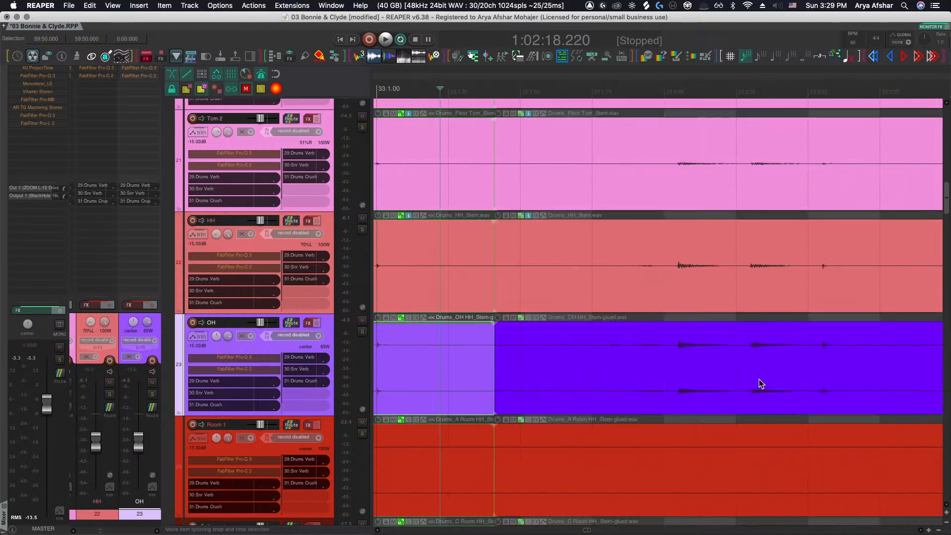
scroll(793, 374, "right", 1)
scroll(886, 369, "right", 4)
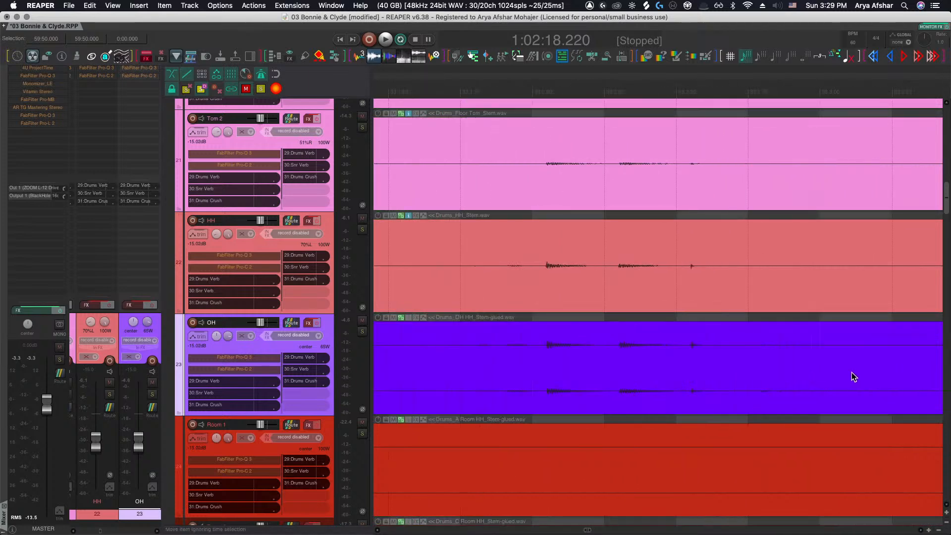
left_click(844, 372)
key("s")
scroll(822, 373, "left", 1)
left_click(637, 373)
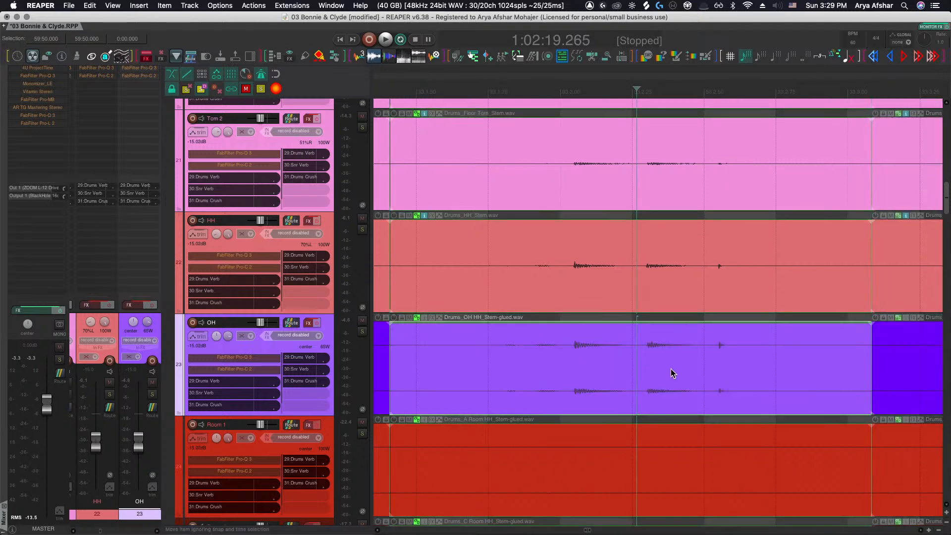
scroll(659, 374, "left", 1)
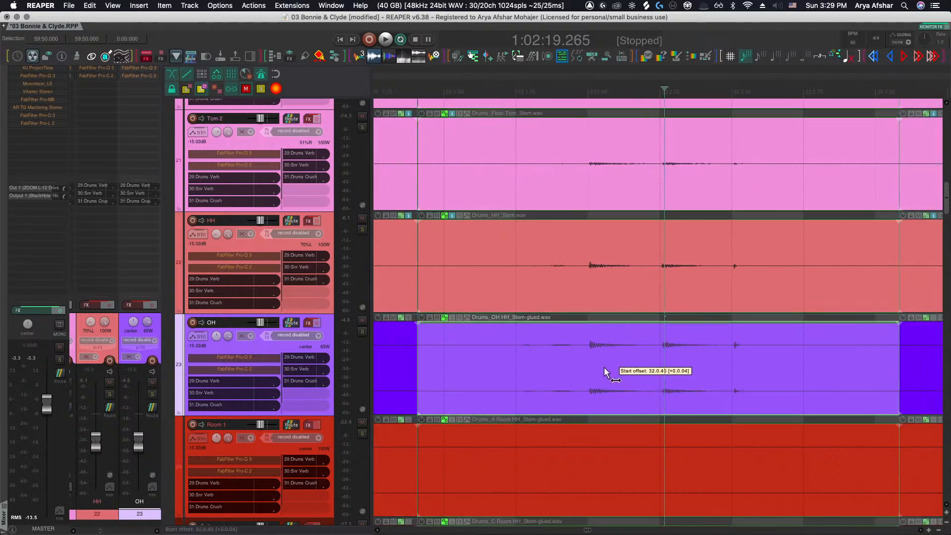
Split the drum stem items again later in bar 33 and slip the OH segment's audio slightly
scroll(604, 367, "right", 9)
scroll(604, 367, "right", 10)
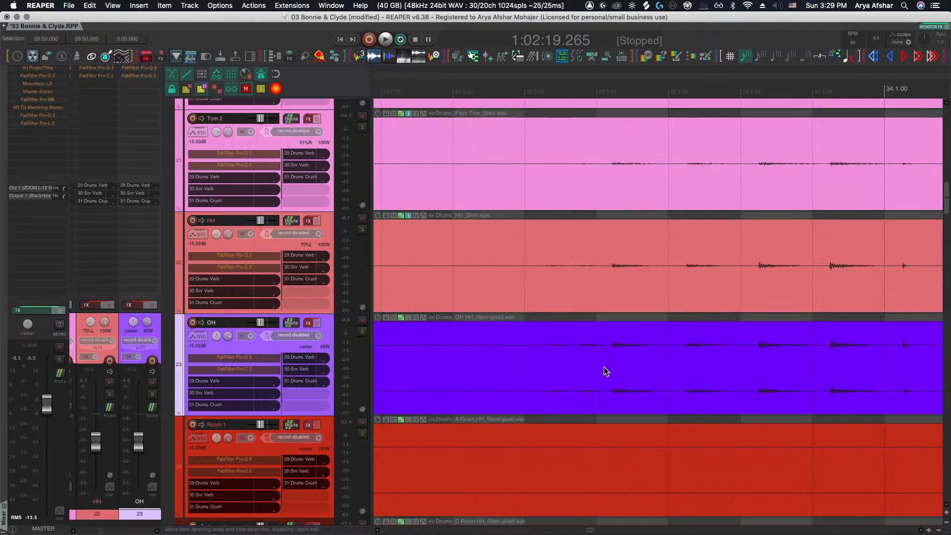
scroll(604, 367, "left", 2)
key("s")
left_click_drag(750, 368, 736, 369)
Split the drum stem items just after bar 34, slip the OH segment slightly, and audition the passage
scroll(884, 353, "right", 10)
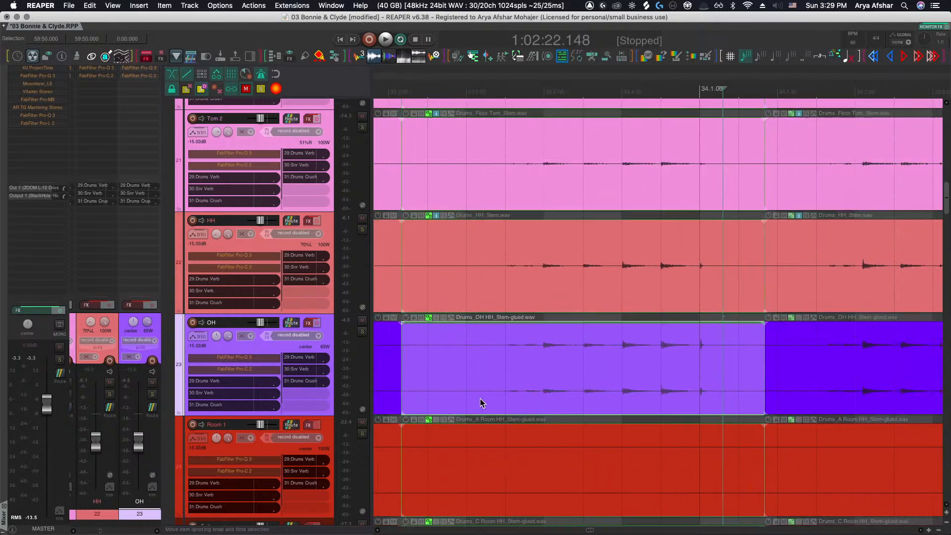
key("s")
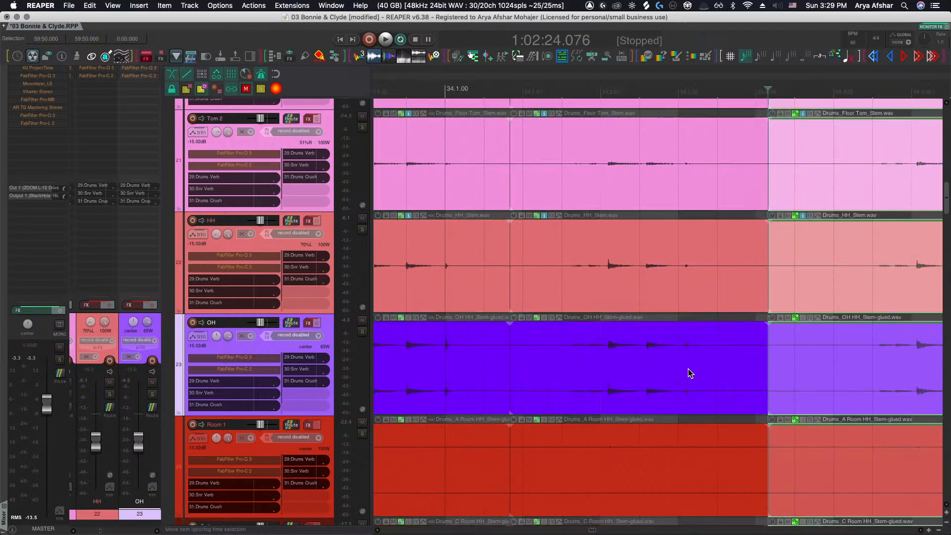
mouse_move(688, 369)
left_mouse_down()
mouse_move(703, 369)
mouse_move(694, 370)
left_mouse_up()
scroll(695, 370, "right", 10)
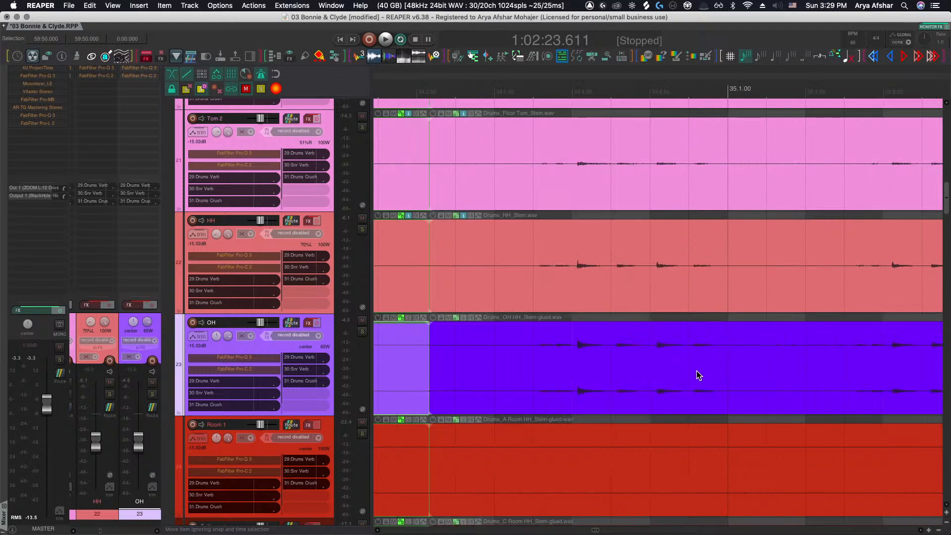
left_click(795, 364)
left_click(533, 359)
key("space")
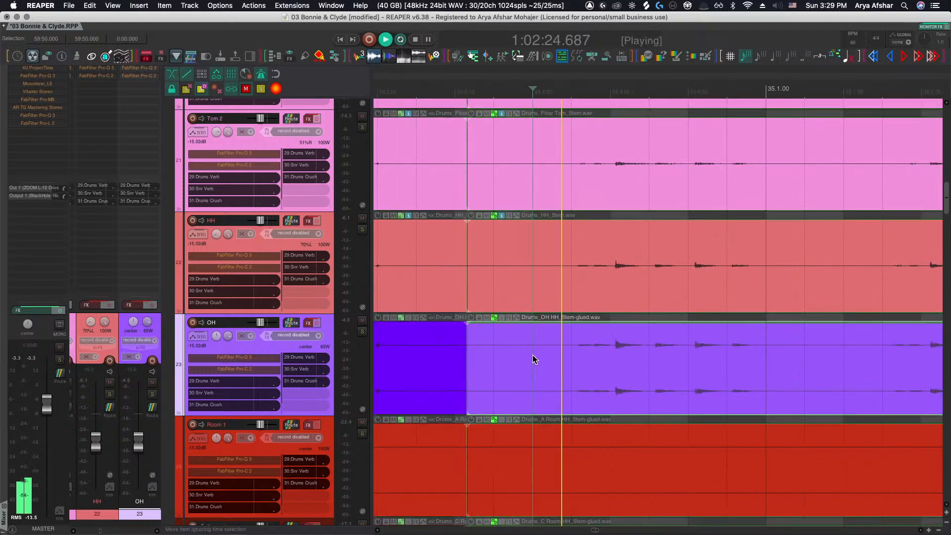
key("space")
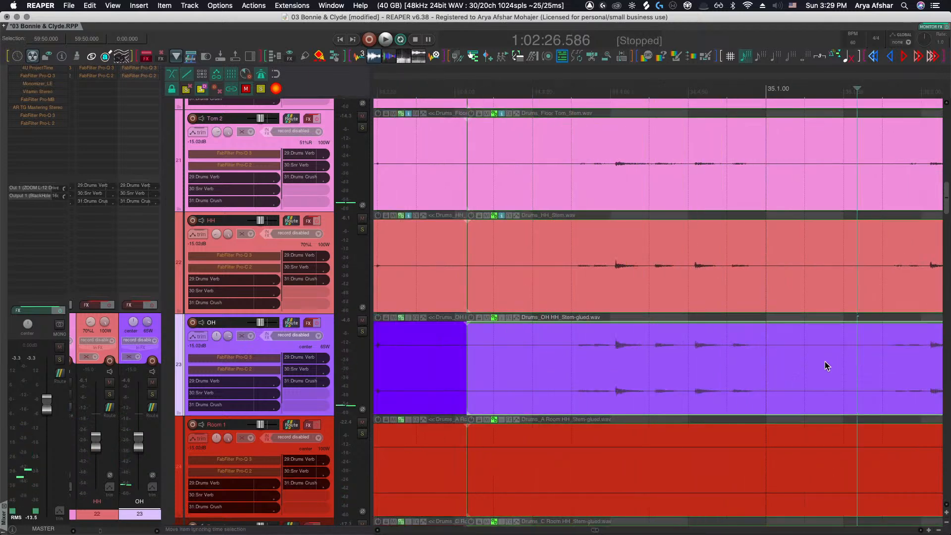
Split the drum stem items late in bar 34 and slip the OH segment's audio slightly
left_click(811, 360)
key("s")
left_click(749, 366)
left_click_drag(750, 366, 740, 366)
Split the drum stem items after the downbeat of bar 35, slip the OH segment slightly, and audition it
scroll(740, 367, "right", 5)
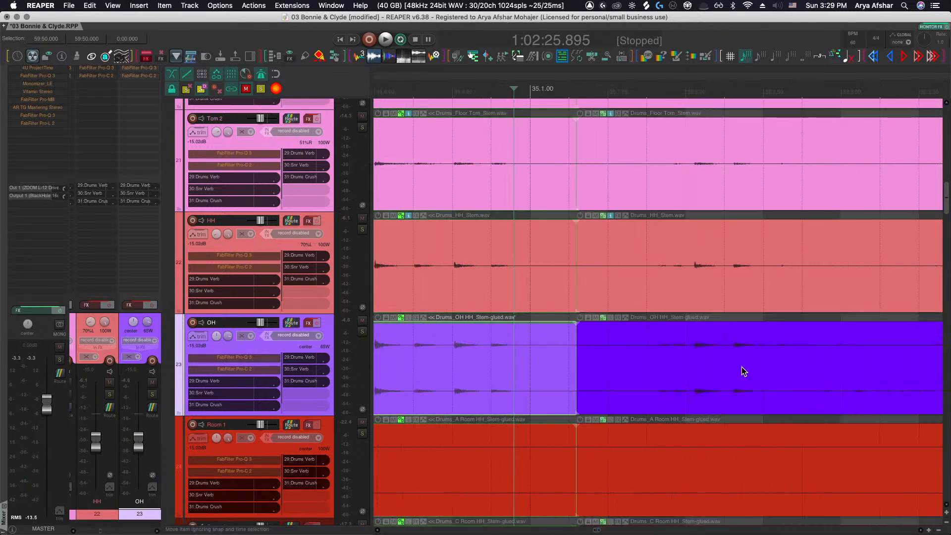
left_click(844, 361)
key("s")
left_click(773, 367)
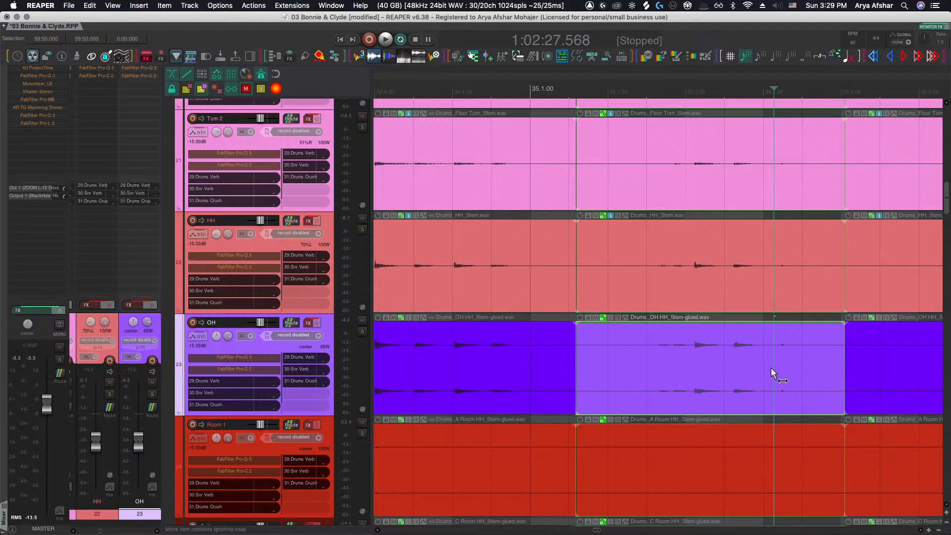
left_click_drag(771, 367, 762, 371)
key("space")
key("space")
left_click(578, 360)
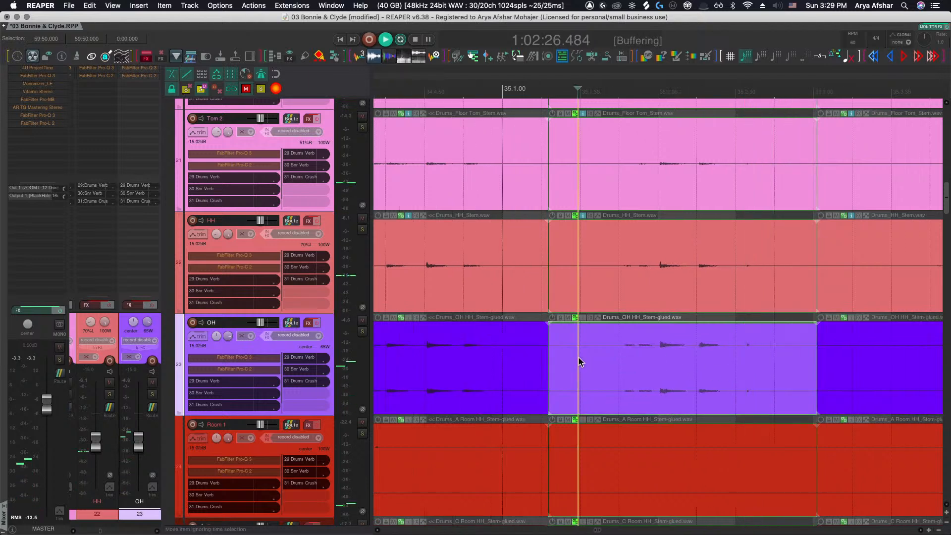
key("space")
key("space")
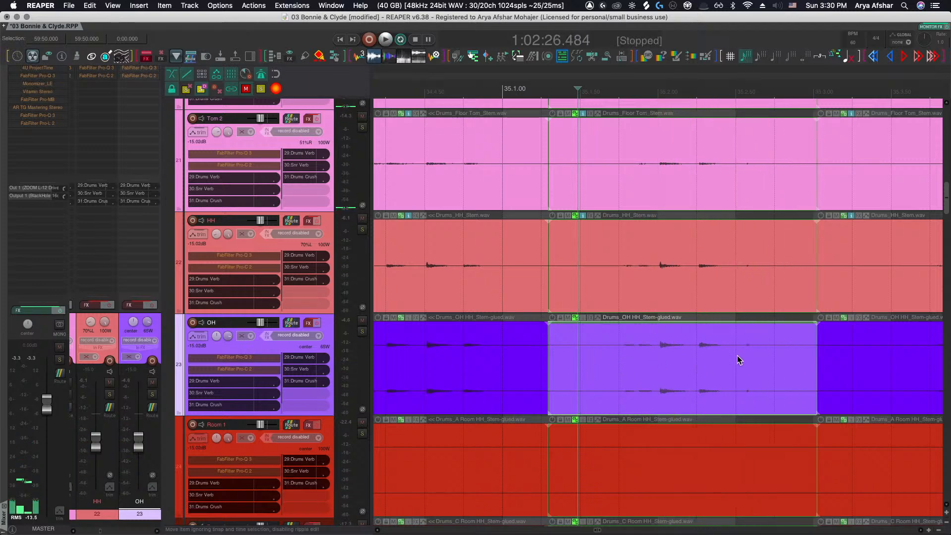
Split the drum stem items again in bar 35, slip the OH segment's audio, and play back the result
scroll(730, 358, "up", 4)
left_click(728, 360)
key("s")
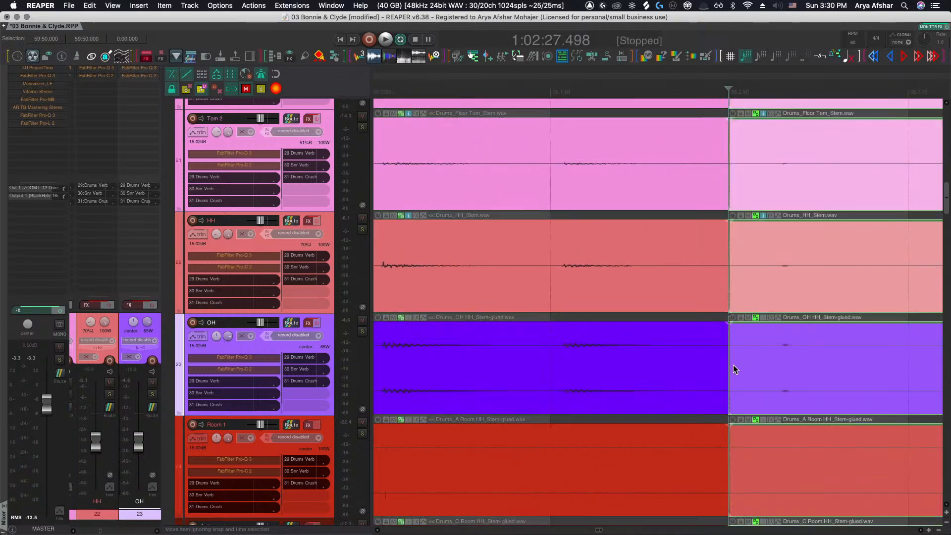
scroll(733, 365, "right", 5)
left_click_drag(630, 366, 589, 375)
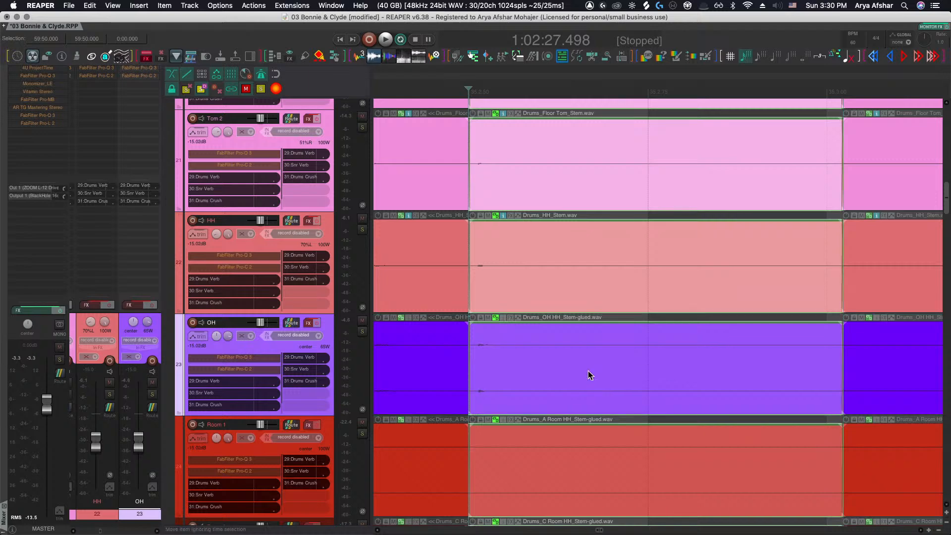
scroll(589, 376, "down", 5)
left_click(504, 343)
key("space")
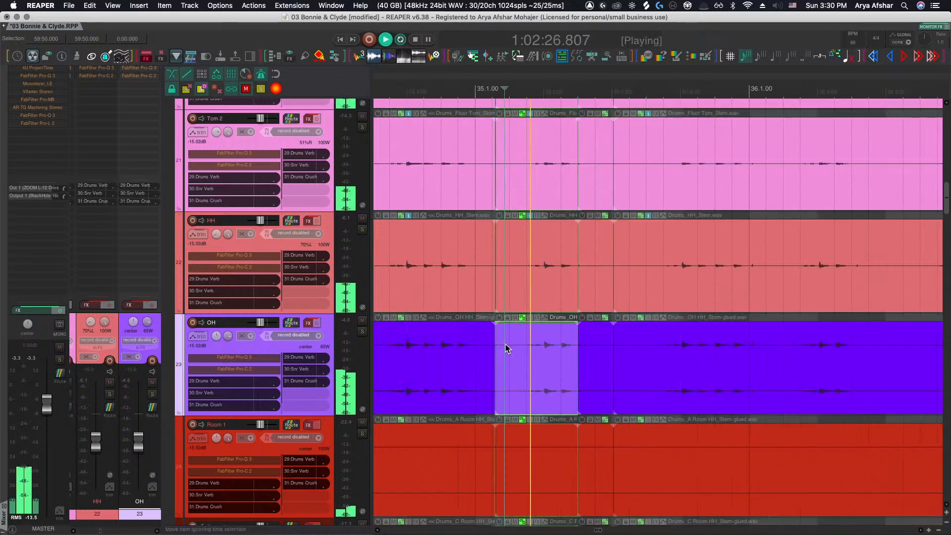
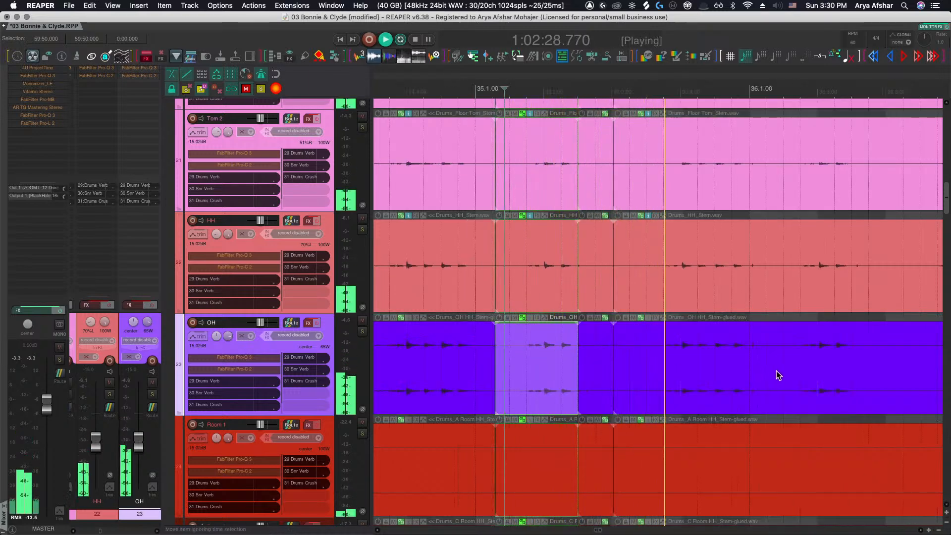
Split the drum stem items near the start of bar 36, slip the OH segment's audio slightly, and audition it
key("s")
key("space")
scroll(746, 362, "up", 1)
left_click(745, 362)
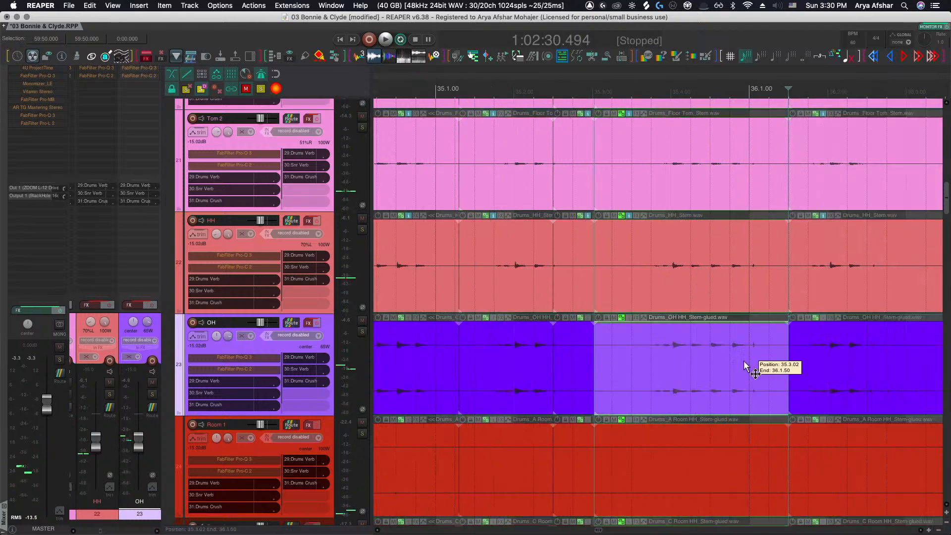
scroll(745, 362, "up", 5)
left_click_drag(743, 363, 724, 366)
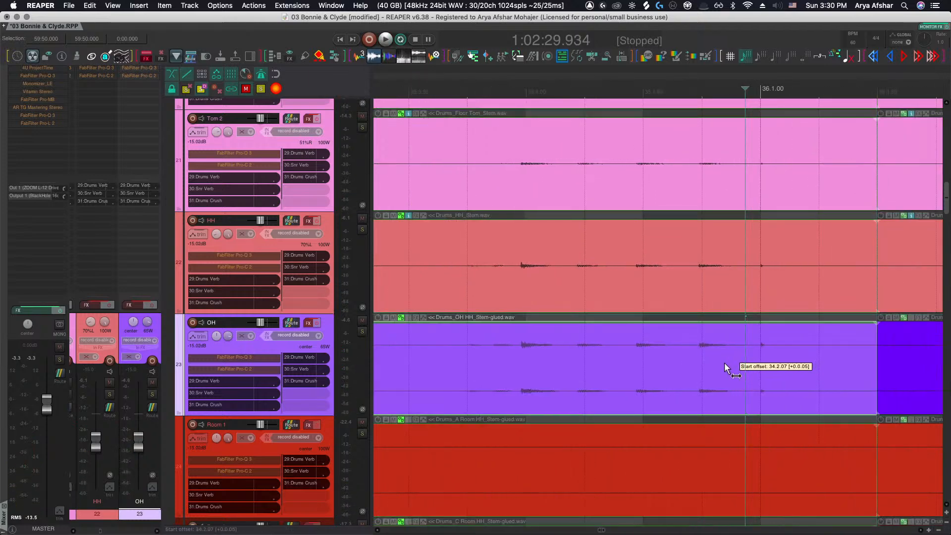
left_click(433, 367)
key("space")
Split the drum stem items again in bar 36 and slip the OH segment's audio slightly earlier
scroll(433, 362, "right", 2)
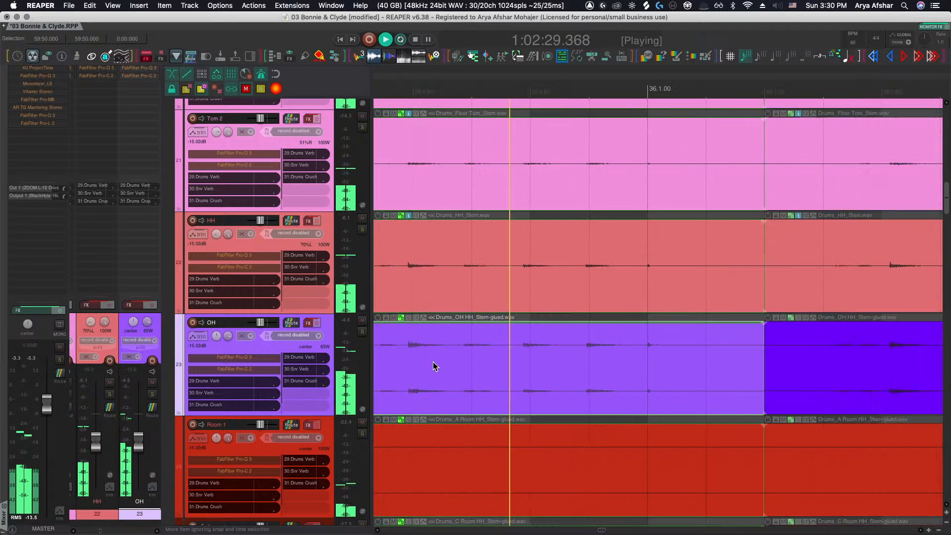
scroll(433, 361, "right", 5)
scroll(433, 362, "right", 1)
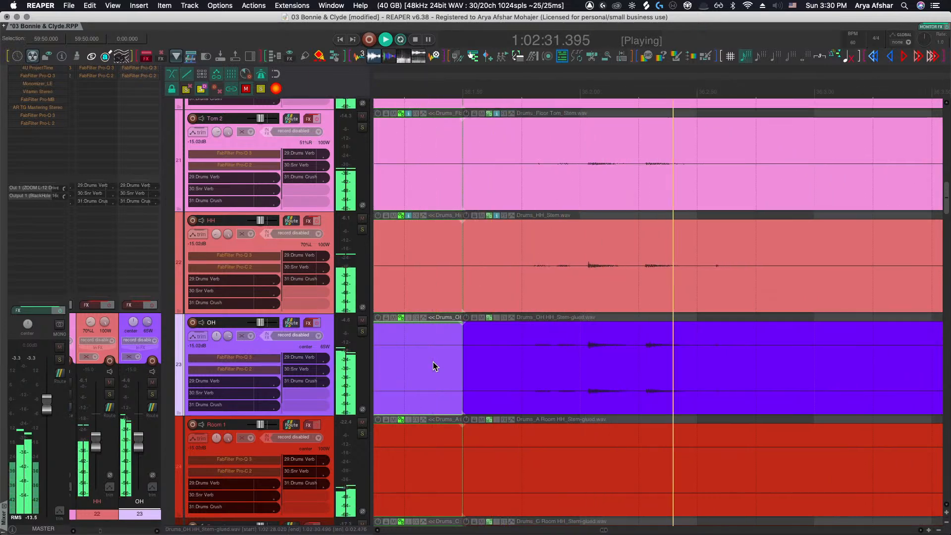
key("space")
left_click(781, 361)
key("s")
left_click_drag(735, 367, 700, 368)
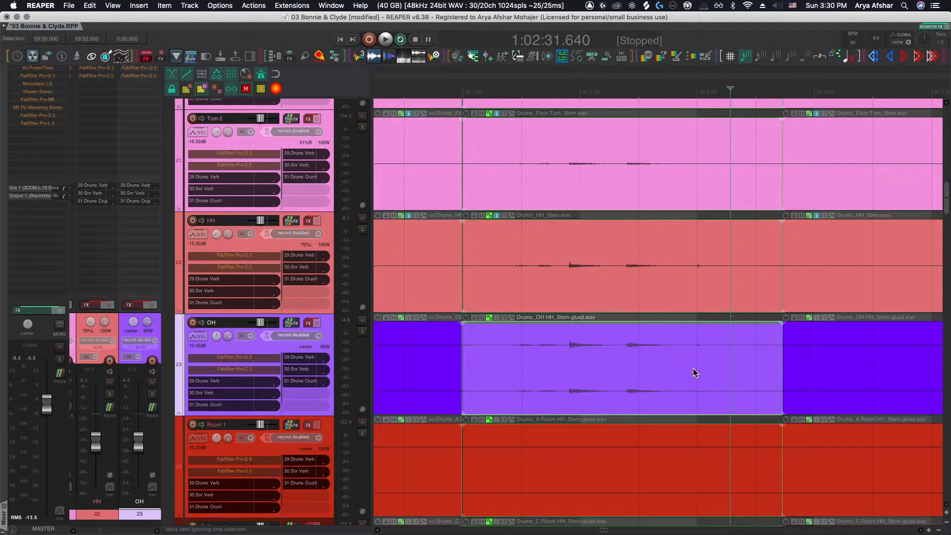
Split the drum stem items later in bar 36, slip the OH segment's audio, and play back the passage
left_click(686, 367)
key("s")
left_click(652, 375)
left_click_drag(641, 373, 654, 372)
scroll(654, 372, "right", 4)
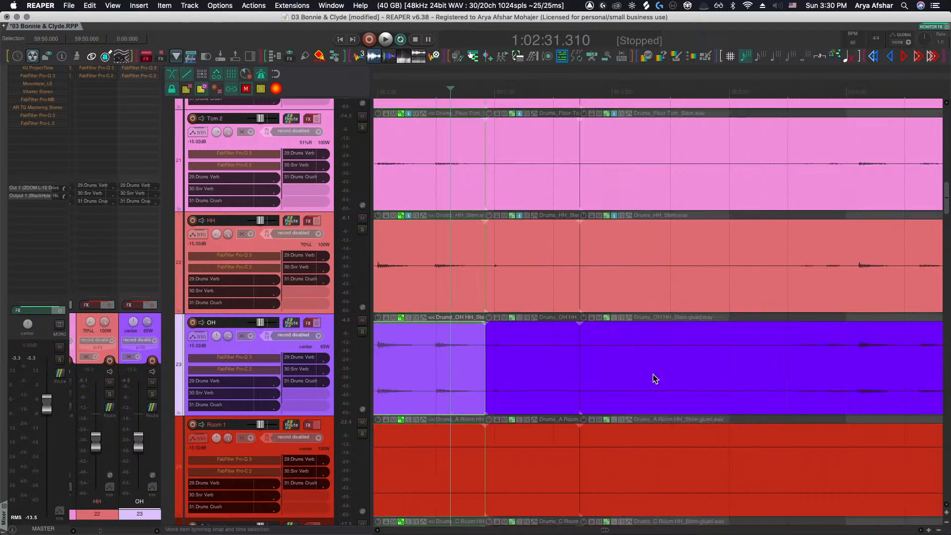
scroll(653, 373, "down", 5)
left_click(658, 369)
key("space")
Split the drum stem items just after the bar 37 downbeat and slip the OH segment's audio slightly
scroll(709, 365, "up", 3)
scroll(710, 365, "up", 4)
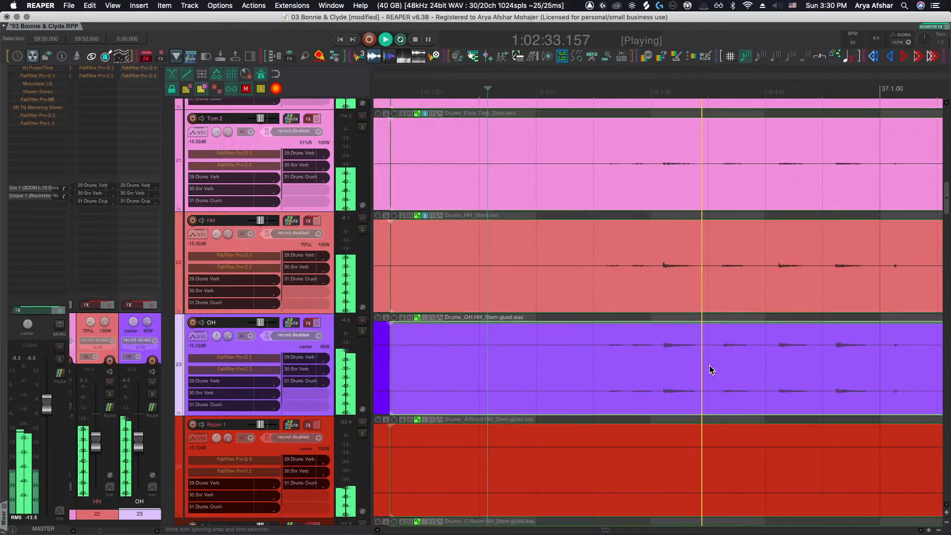
scroll(710, 367, "right", 5)
key("space")
left_click(708, 368)
key("s")
scroll(705, 367, "left", 3)
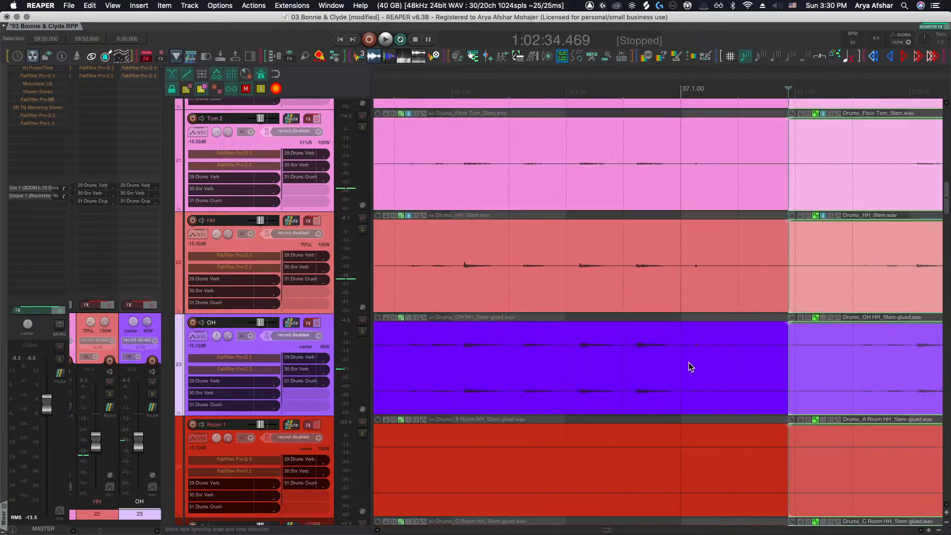
left_click_drag(702, 365, 679, 371)
Split the drum stem items again early in bar 37 and slip the OH segment's audio earlier
scroll(680, 370, "right", 9)
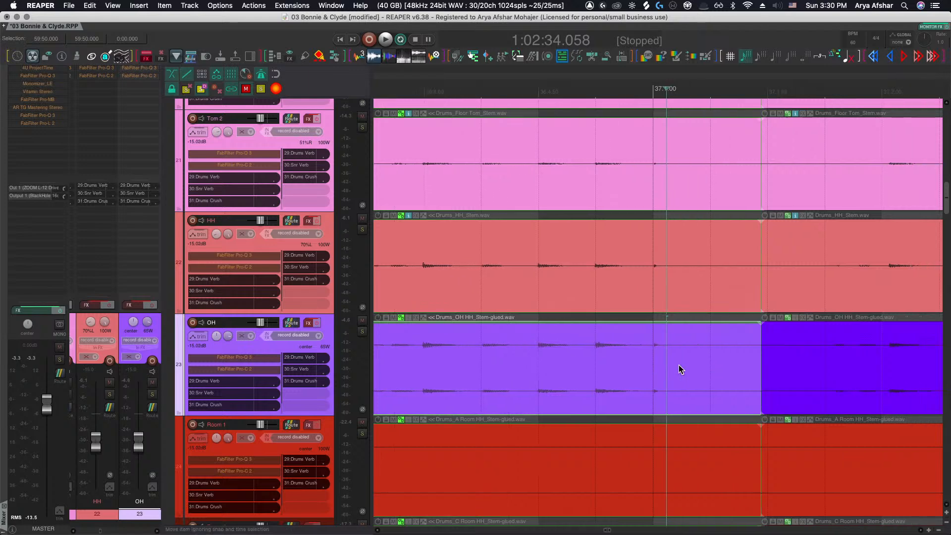
left_click(846, 366)
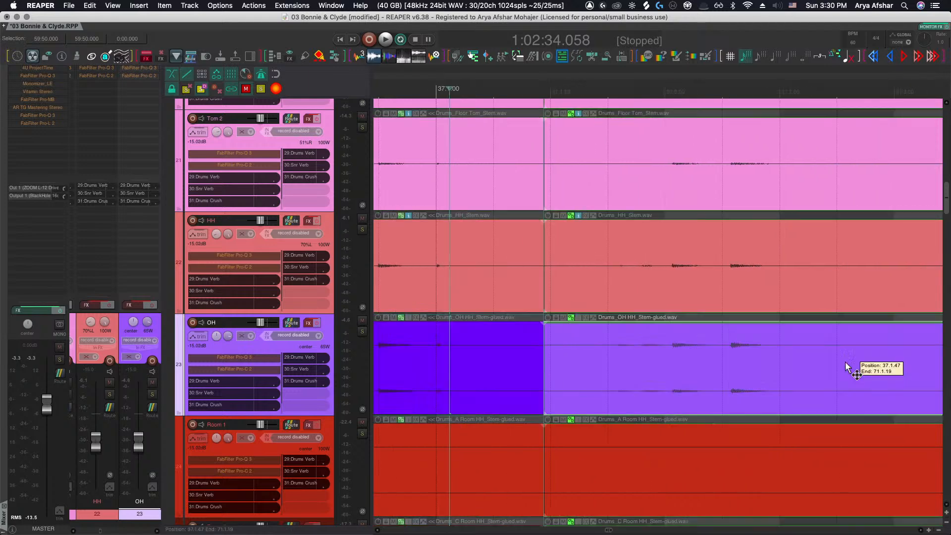
key("s")
left_click_drag(725, 369, 708, 367)
scroll(708, 368, "right", 15)
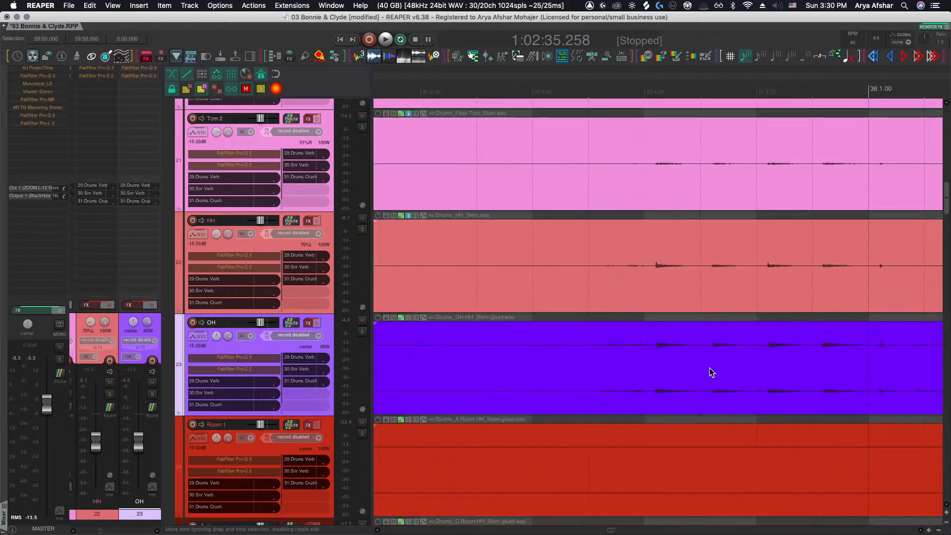
Split the drum stem items later in bar 37 and slip the selected OH segment's audio slightly
scroll(709, 367, "down", 3)
left_click(848, 366)
key("s")
left_click(788, 370)
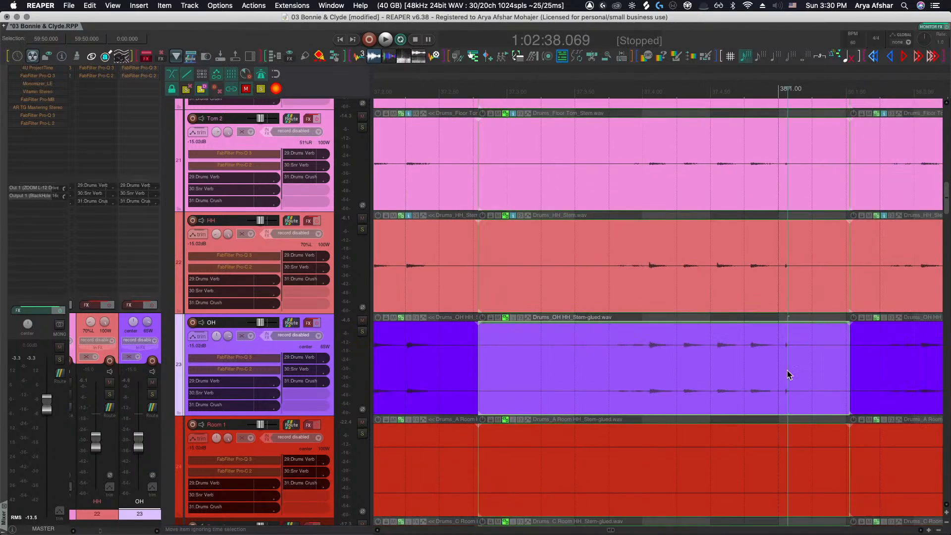
scroll(789, 370, "up", 5)
left_click_drag(788, 370, 753, 375)
Split the drum stem items just before bar 38, slip the OH segment's audio, and audition the passage
left_click(718, 374)
key("s")
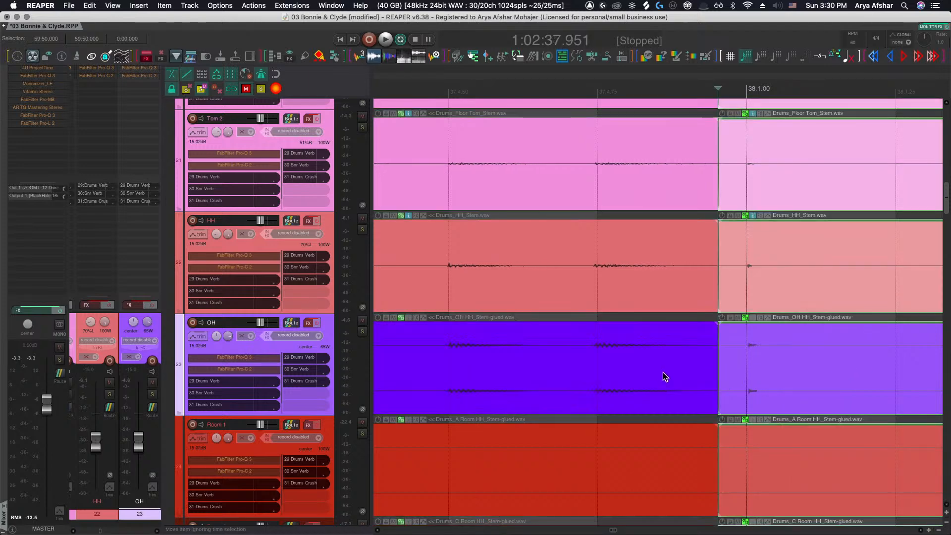
left_click(634, 372)
left_click_drag(619, 370, 627, 372)
scroll(626, 371, "right", 1)
scroll(627, 376, "right", 5)
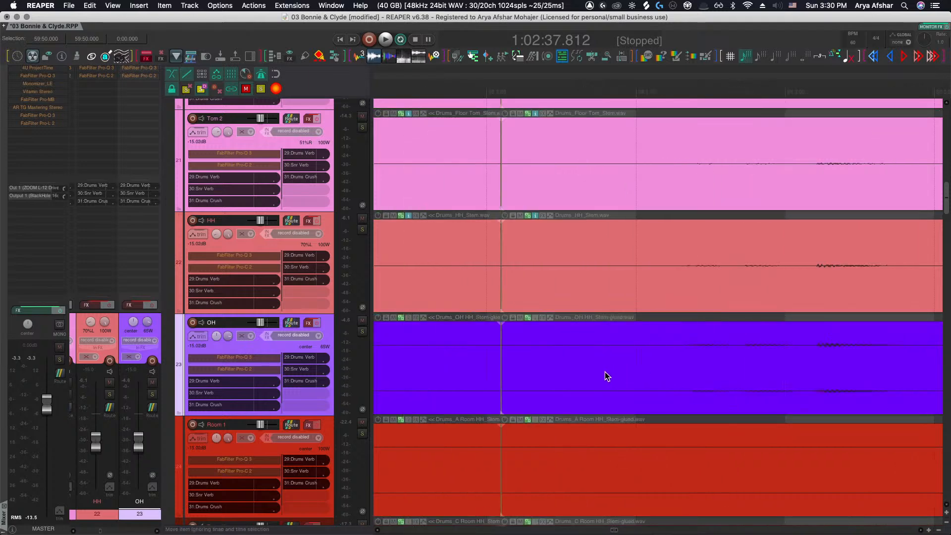
scroll(605, 372, "right", 3)
scroll(605, 373, "down", 5)
left_click(497, 349)
key("space")
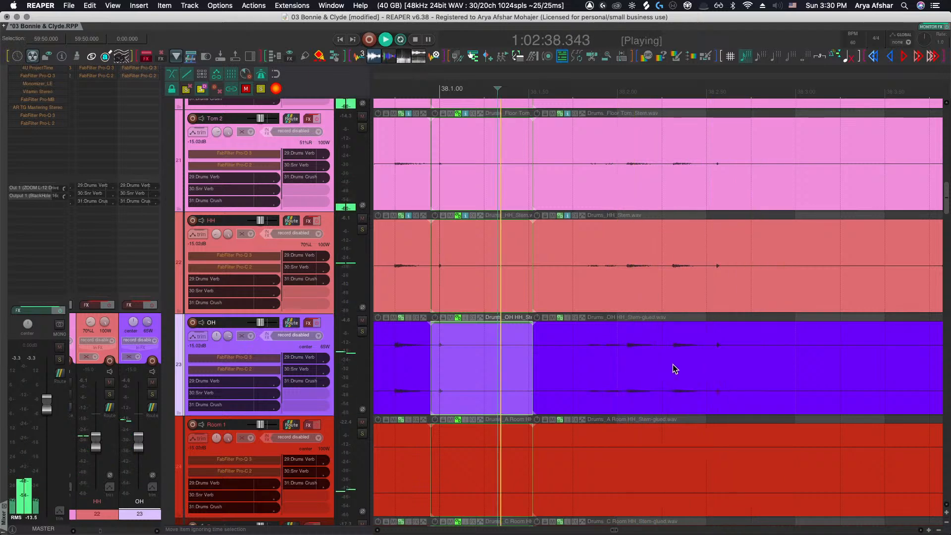
key("space")
Split the drum stem items early in bar 38, slip the OH segment's audio slightly, and play it back
left_click(632, 365)
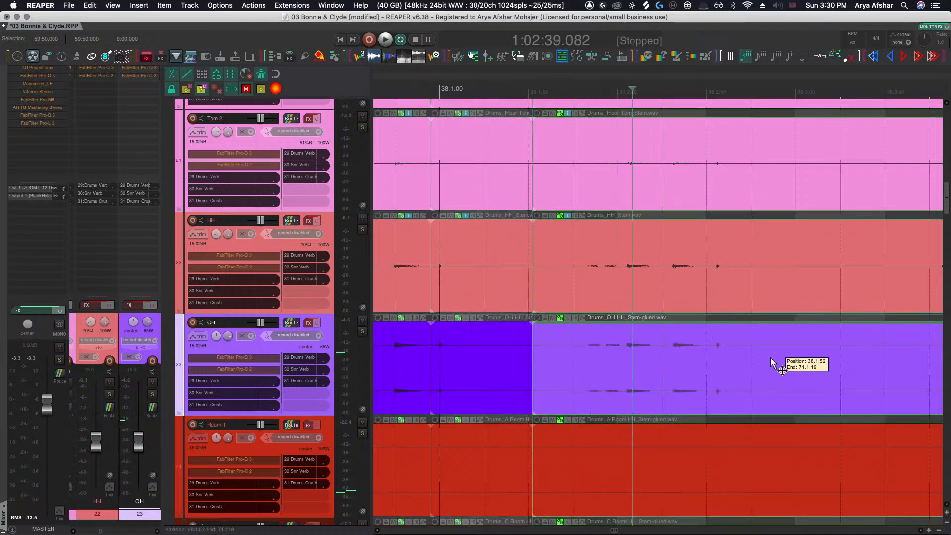
left_click(771, 360)
key("s")
left_click_drag(668, 364, 652, 364)
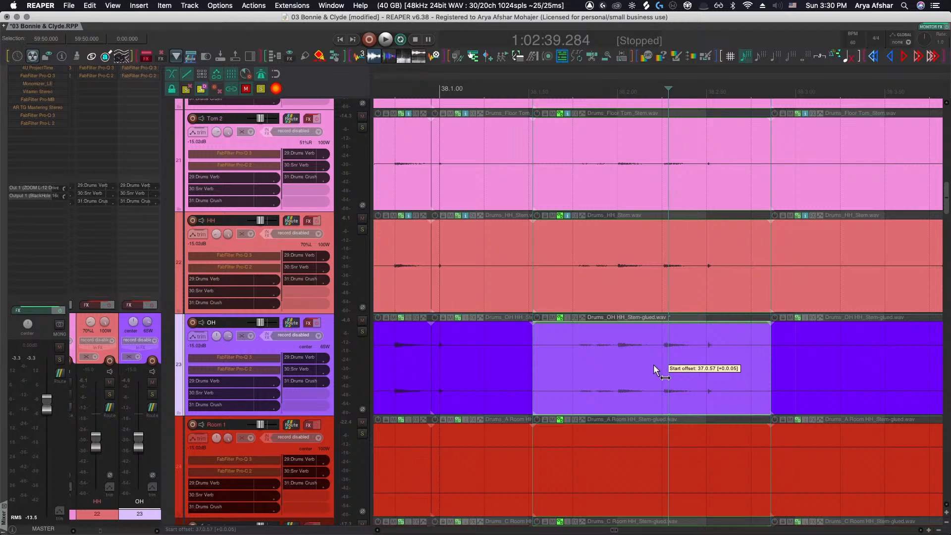
left_click(569, 350)
key("space")
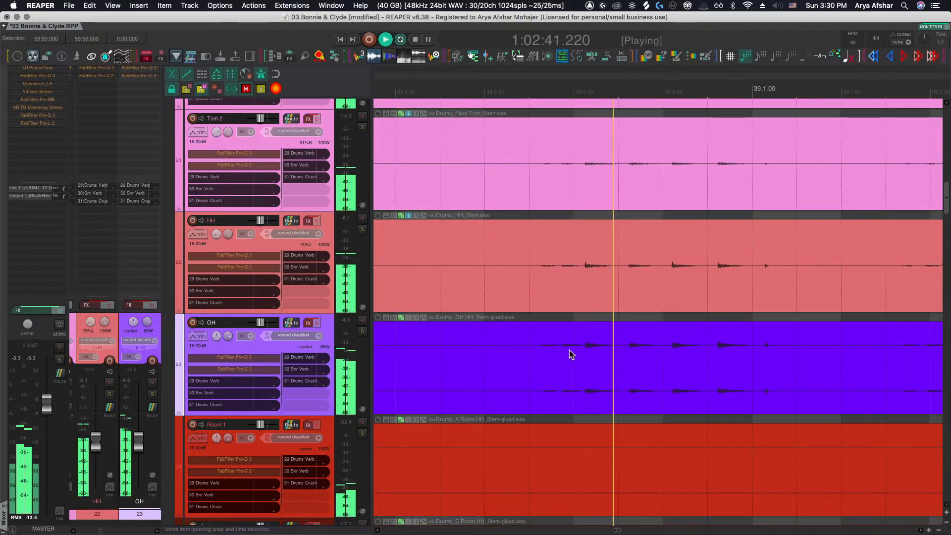
Split the drum stem items just after the bar 39 downbeat, slip the OH segment's audio, and replay it
left_click(857, 367)
key("s")
key("space")
left_click_drag(803, 364, 781, 368)
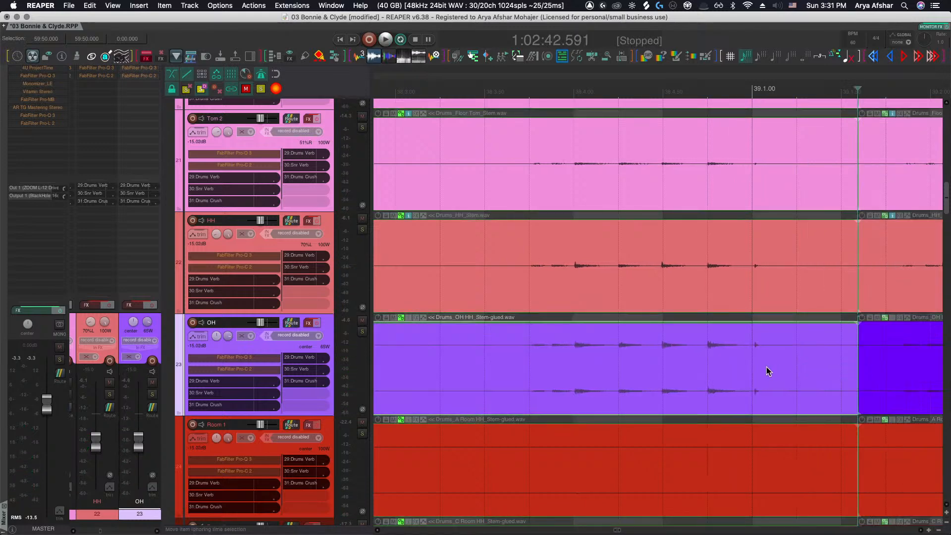
left_click(461, 359)
key("space")
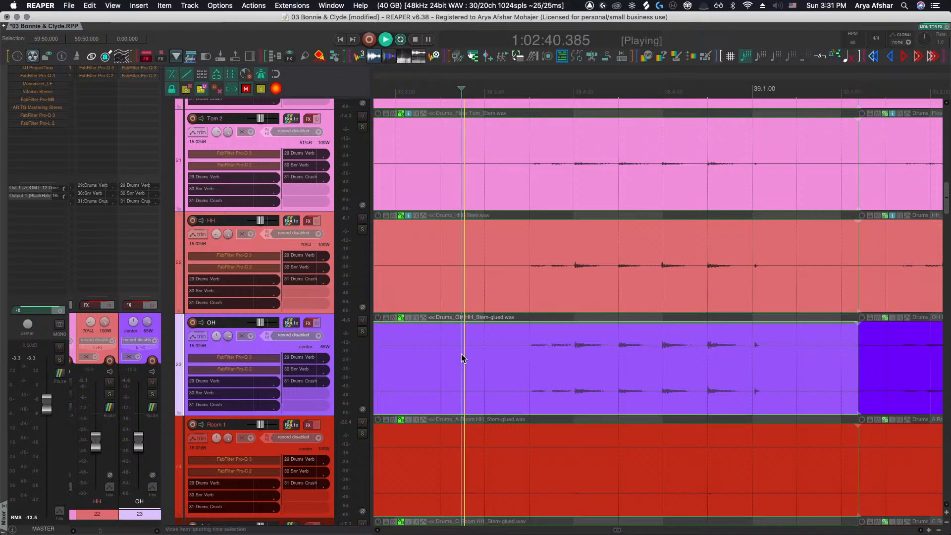
Split the drum stem items again in bar 39, slip the OH segment's audio, and audition from bar 39
scroll(462, 354, "right", 2)
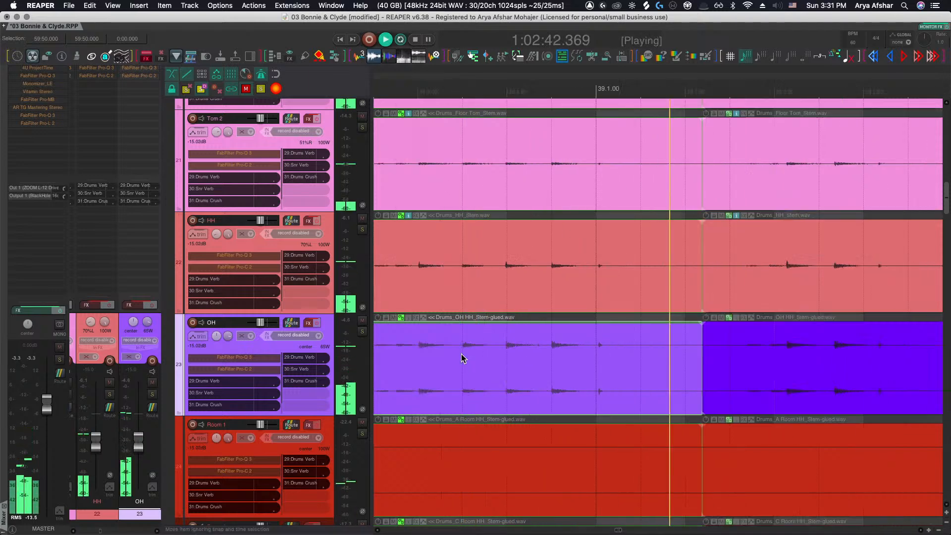
key("space")
left_click(811, 364)
key("s")
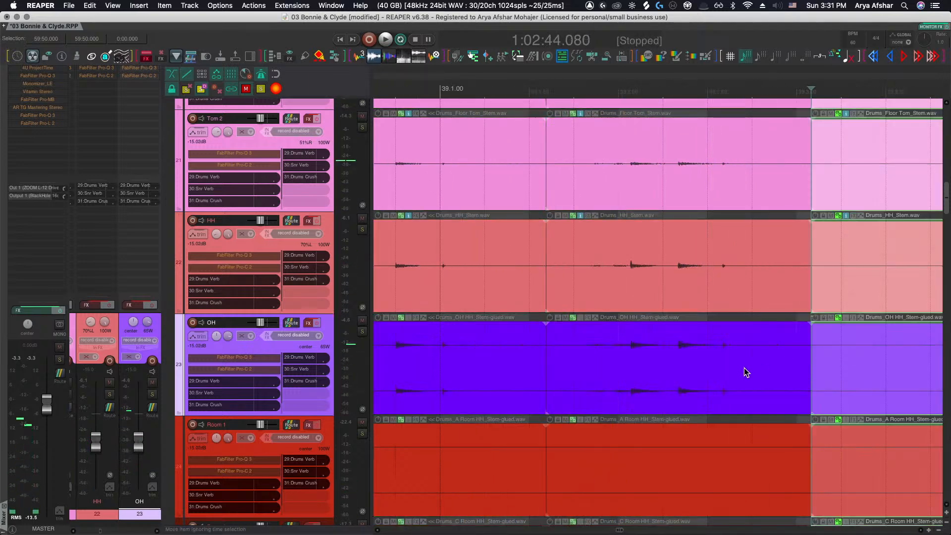
left_click_drag(742, 365, 715, 364)
key("space")
key("space")
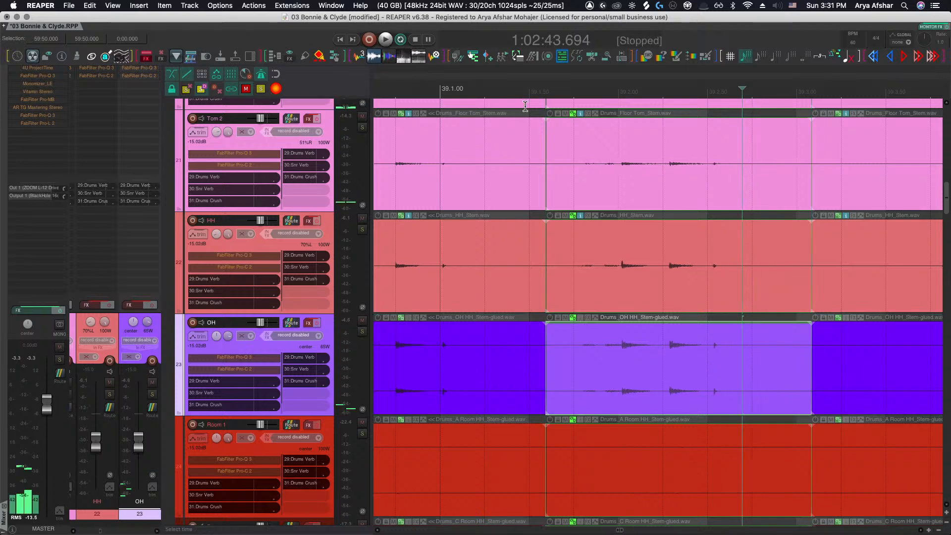
left_click(518, 92)
key("space")
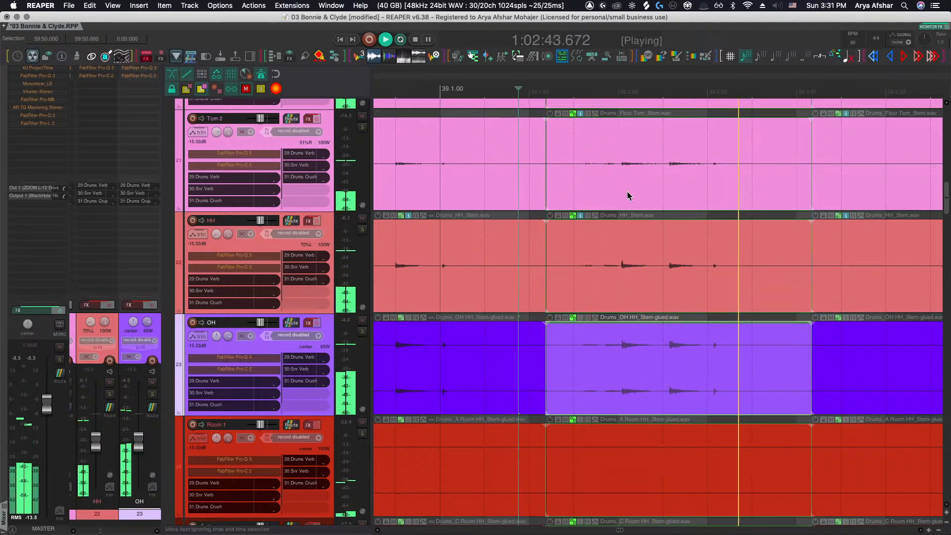
Split the drum stem items just after the bar 40 downbeat and slip the OH segment's audio slightly
scroll(698, 268, "right", 2)
scroll(703, 303, "right", 1)
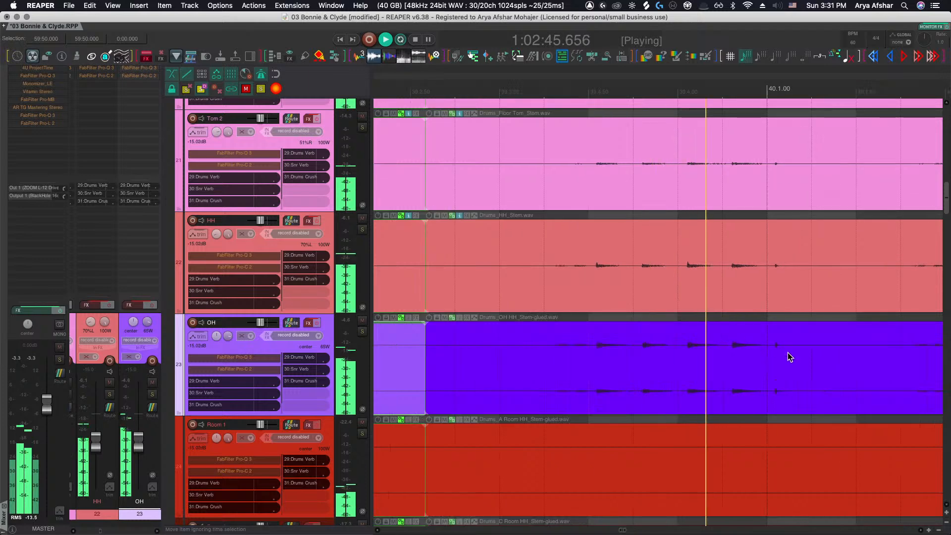
key("space")
left_click(819, 355)
key("s")
left_click_drag(786, 361, 777, 358)
scroll(605, 361, "right", 3)
scroll(607, 365, "right", 1)
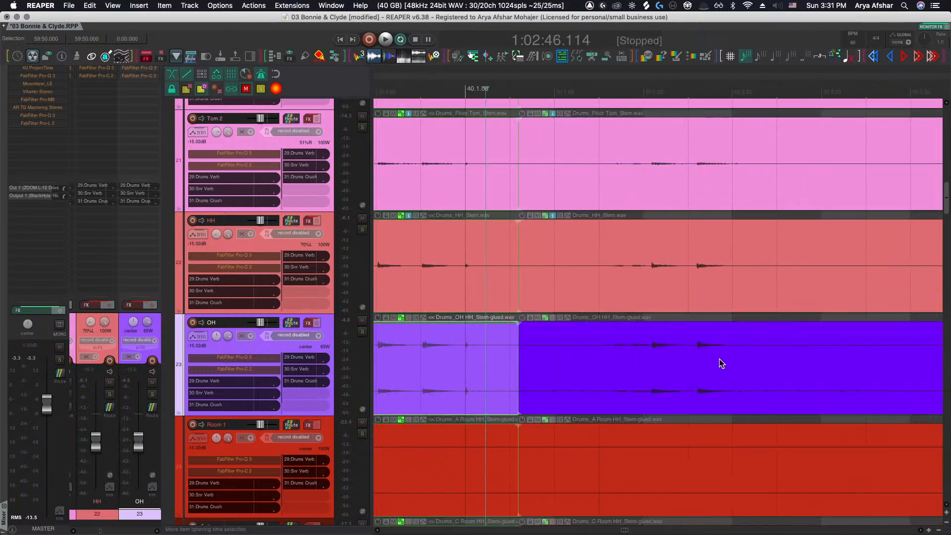
Split the drum stem items again in bar 40 and slip the OH segment's audio earlier
left_click(764, 356)
key("s")
left_click_drag(708, 364, 690, 362)
scroll(690, 364, "right", 4)
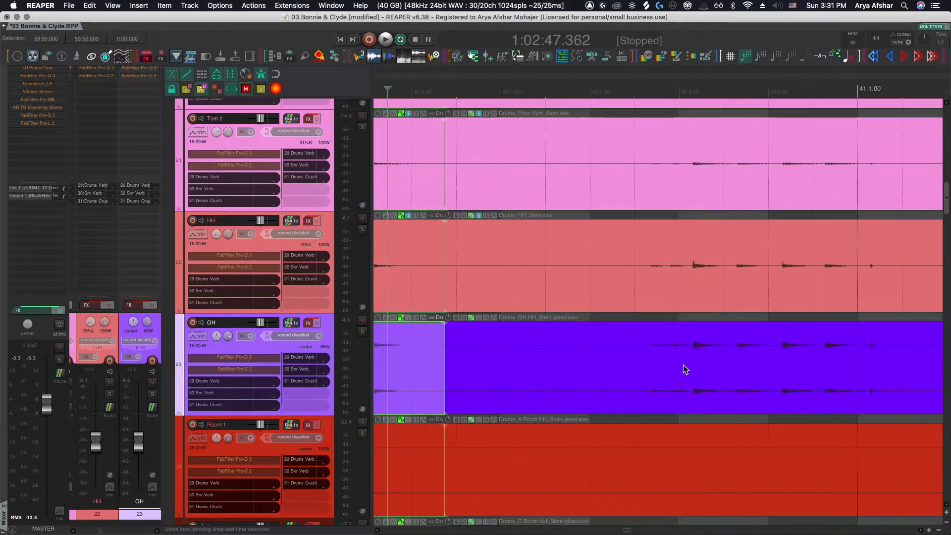
scroll(625, 366, "right", 4)
Split the drum stem items later in bar 40, slip the OH segment's audio, and briefly play it back
left_click(812, 363)
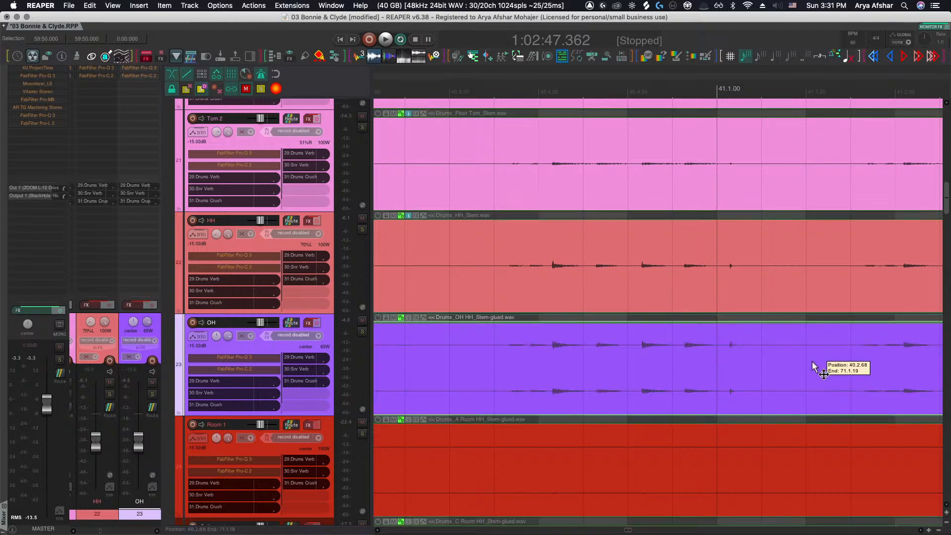
key("s")
left_click(761, 366)
left_click_drag(762, 370, 740, 362)
scroll(740, 362, "right", 3)
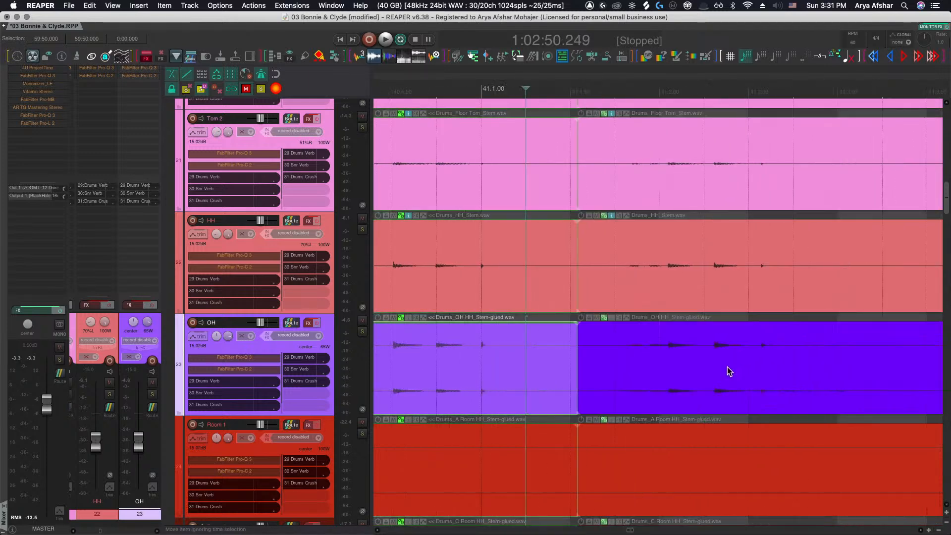
key("space")
key("space")
Split the drum stem items in bar 41 and slip the selected OH segment's audio slightly earlier
left_click(783, 363)
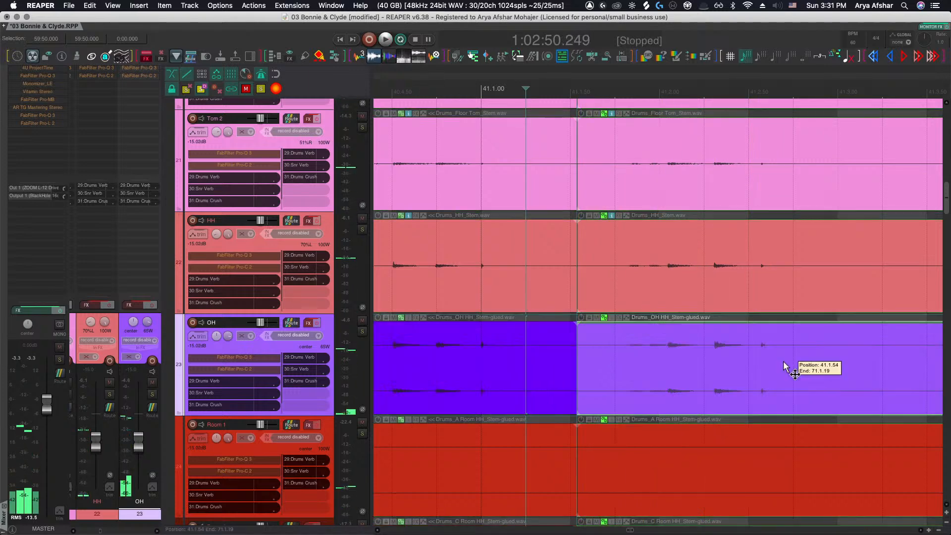
scroll(789, 358, "right", 2)
left_click(798, 357)
key("s")
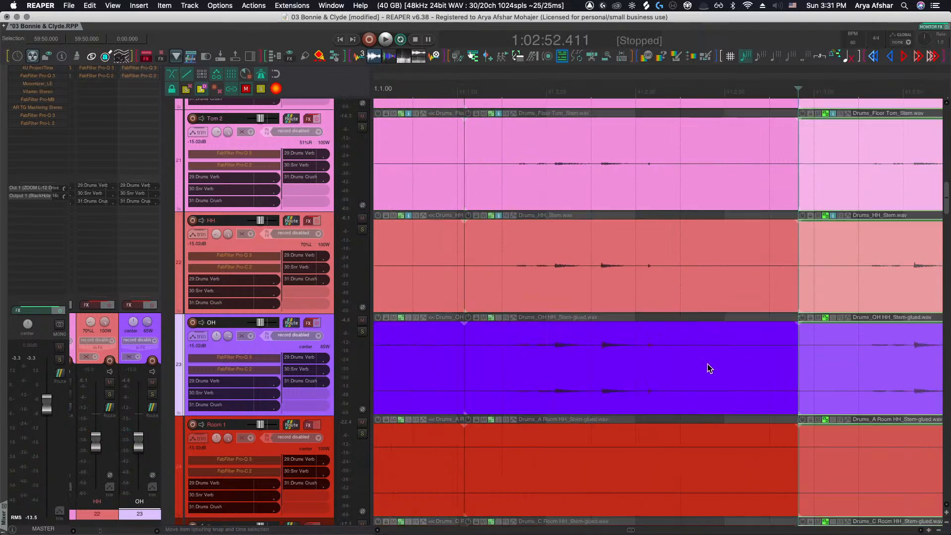
scroll(707, 368, "left", 2)
left_click(744, 362)
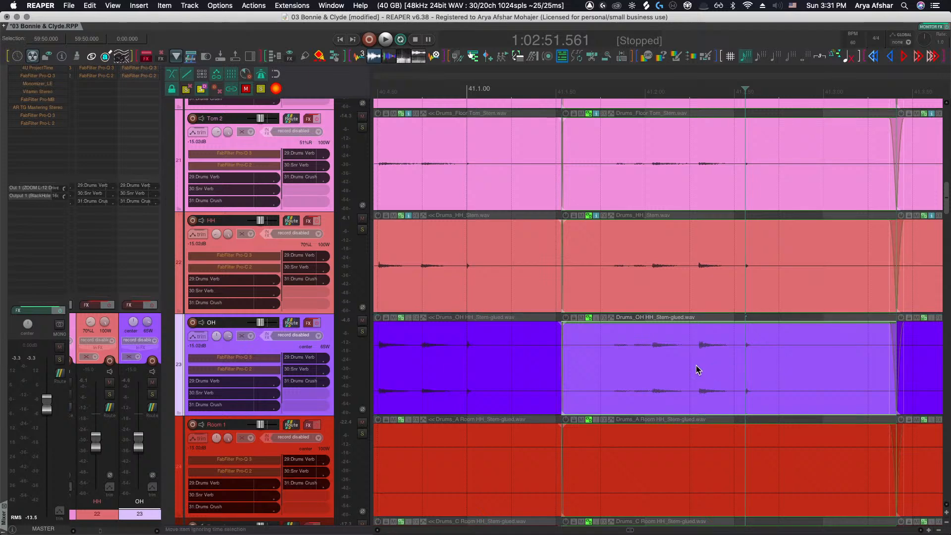
left_click_drag(697, 369, 683, 370)
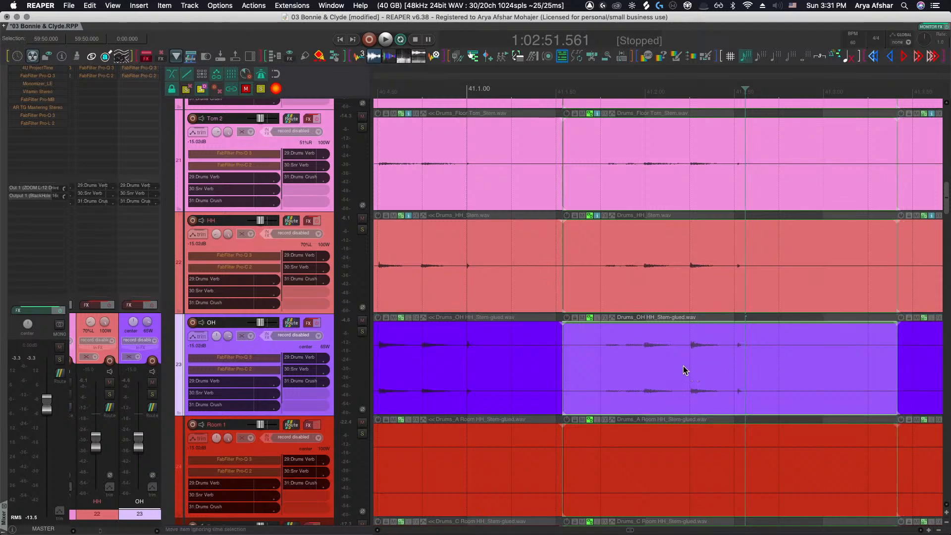
Split the drum stem items just after the bar 42 downbeat and slip the OH segment's audio slightly
scroll(684, 369, "right", 5)
scroll(781, 366, "right", 2)
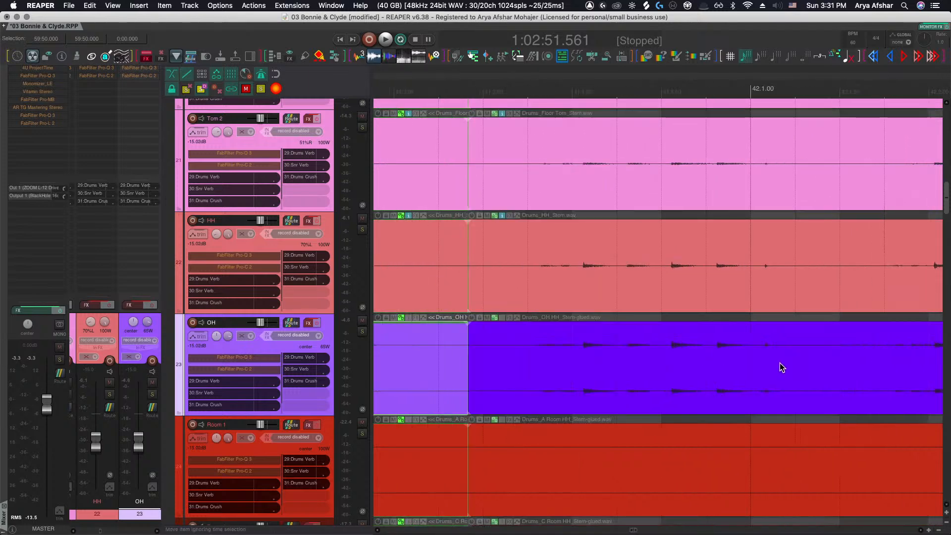
left_click(826, 363)
key("s")
left_click(736, 367)
left_click_drag(723, 367, 712, 365)
Split the drum stem items again in bar 42 and nudge the OH segment's audio slightly
scroll(742, 358, "up", 1)
left_click(742, 359)
key("s")
mouse_move(689, 364)
left_mouse_down()
mouse_move(700, 371)
mouse_move(685, 369)
left_mouse_up()
Split the drum stem items later in bar 42
scroll(696, 365, "right", 10)
left_click(799, 363)
key("s")
scroll(685, 369, "right", 2)
scroll(686, 371, "right", 15)
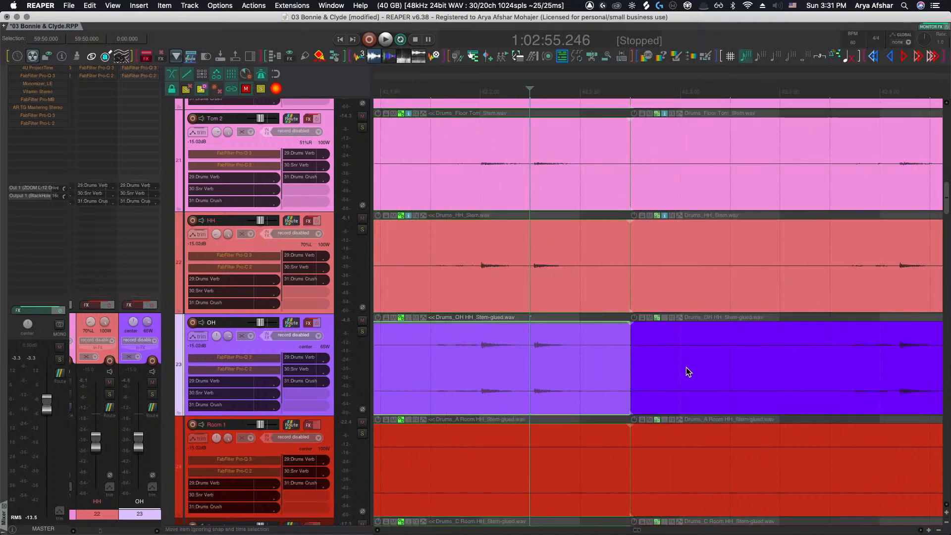
Split the drum stem items just after the bar 43 downbeat and slip the OH segment's audio slightly earlier
scroll(686, 369, "right", 3)
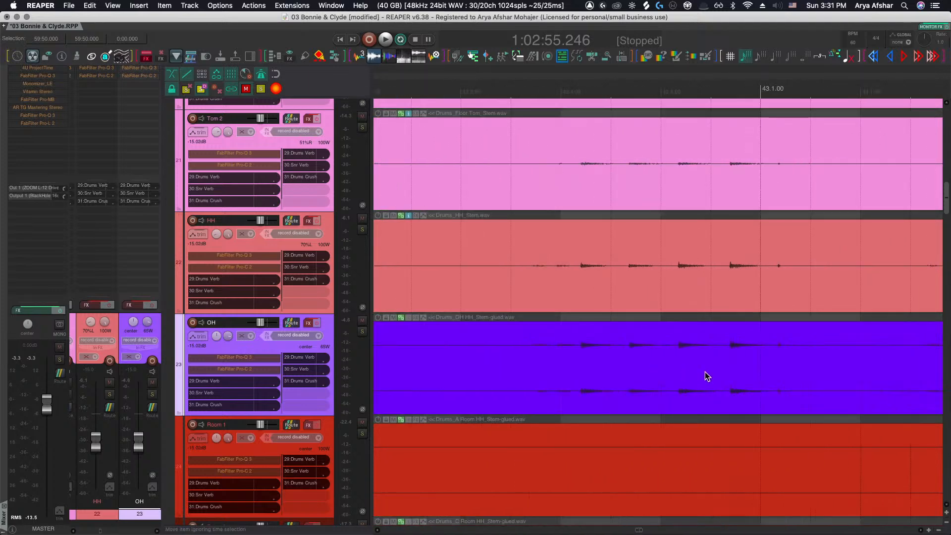
left_click(855, 361)
key("s")
left_click(733, 372)
left_click_drag(728, 370, 687, 369)
Split the drum stem items again later in bar 43 and select the new OH segment
scroll(709, 369, "right", 10)
left_click(836, 367)
key("s")
left_click(700, 370)
Split the drum stem items in bar 44 and slip the OH segment's audio slightly earlier
scroll(687, 369, "right", 14)
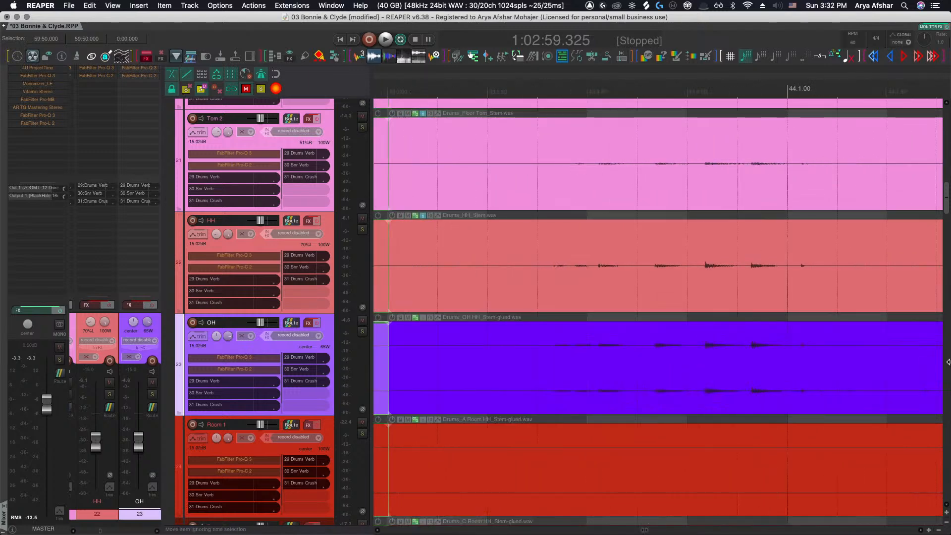
left_click(883, 369)
key("s")
left_click(724, 370)
left_click_drag(724, 369, 706, 369)
Slip the audio of the OH segment in mid bar 44 slightly earlier
scroll(709, 368, "right", 12)
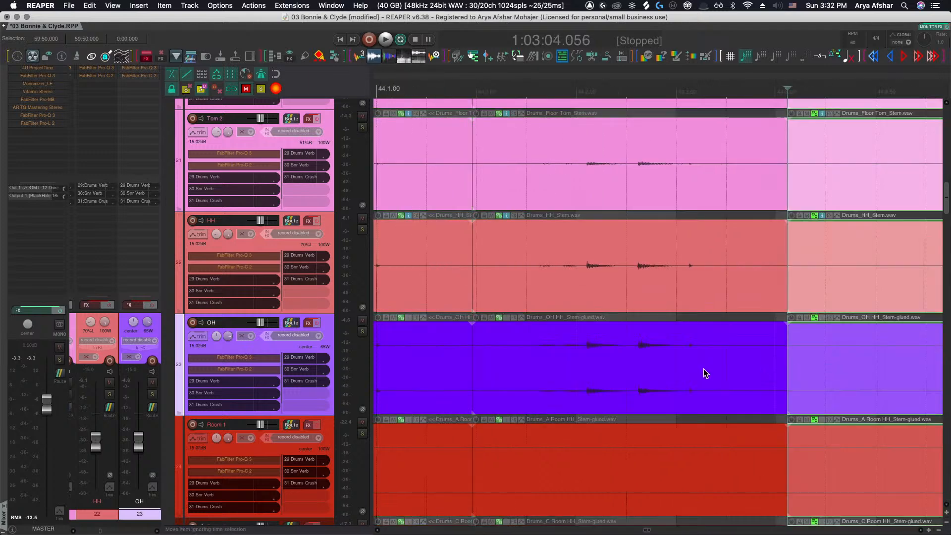
left_click(686, 369)
left_click_drag(607, 359, 578, 361)
Slip the audio of the OH segment ending at bar 45 slightly earlier
scroll(580, 360, "right", 8)
scroll(583, 366, "right", 2)
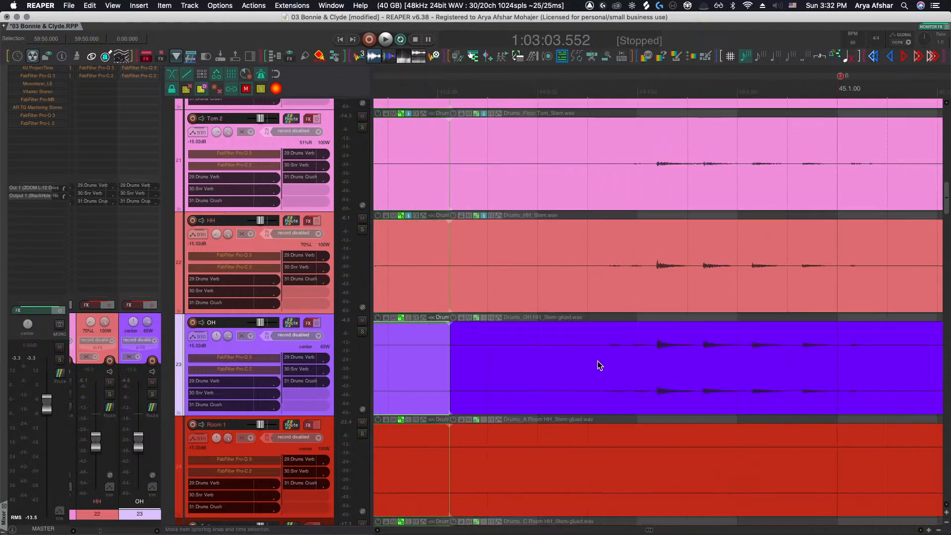
left_click(783, 370)
left_click_drag(780, 370, 759, 372)
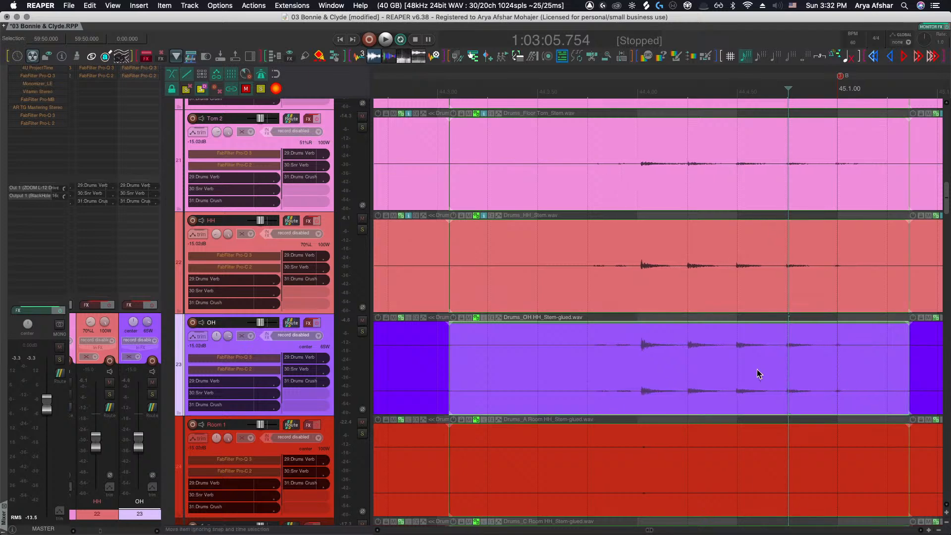
Play back the drums around bar 45 to check the OH alignment
scroll(743, 372, "right", 1)
scroll(738, 373, "right", 15)
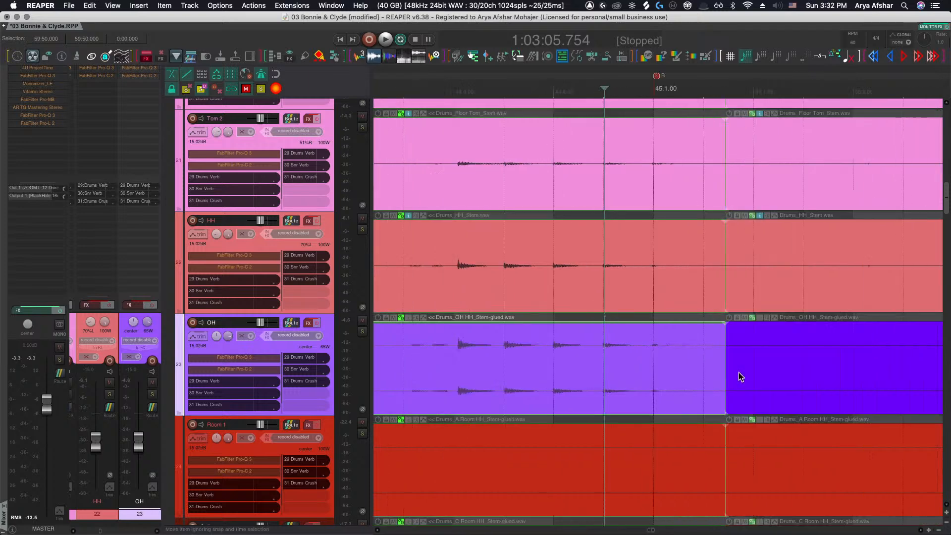
scroll(737, 372, "down", 5)
key("space")
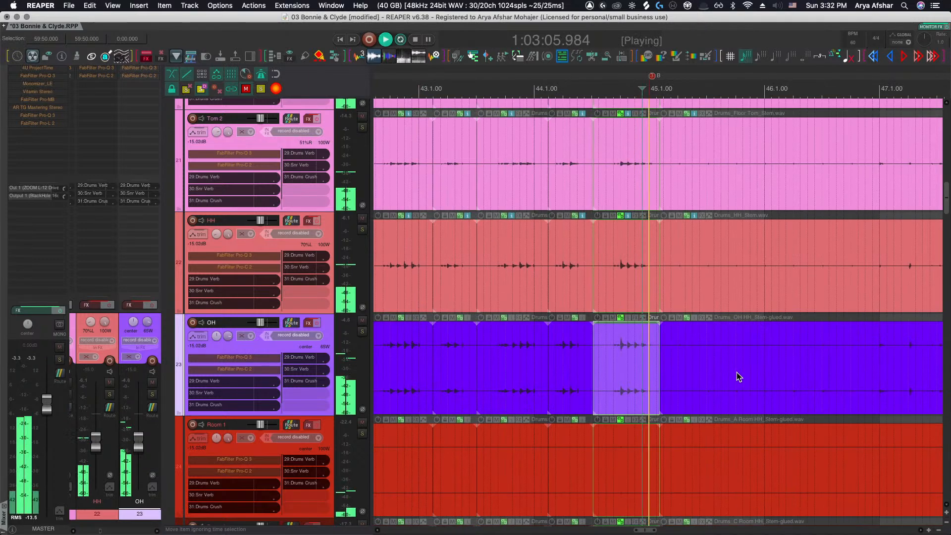
scroll(730, 371, "up", 4)
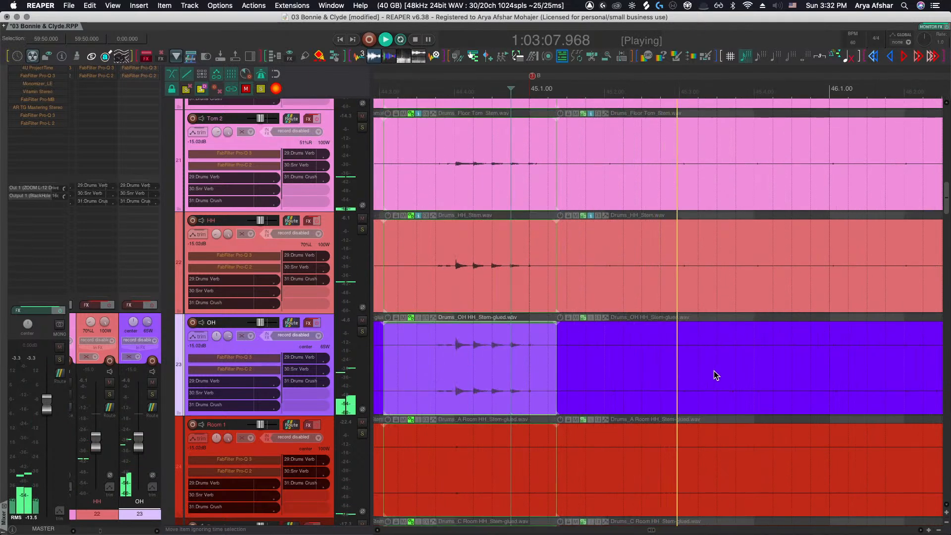
scroll(714, 369, "up", 2)
scroll(714, 370, "down", 4)
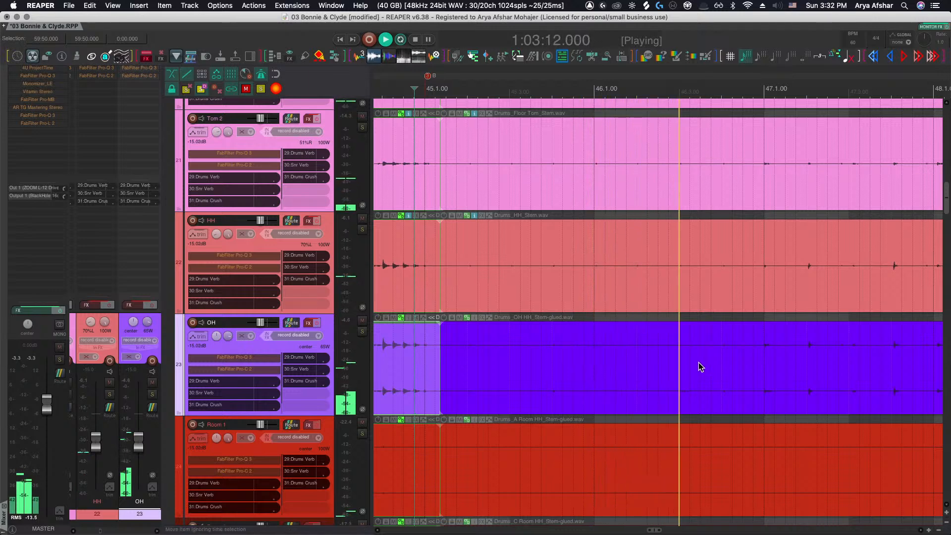
key("space")
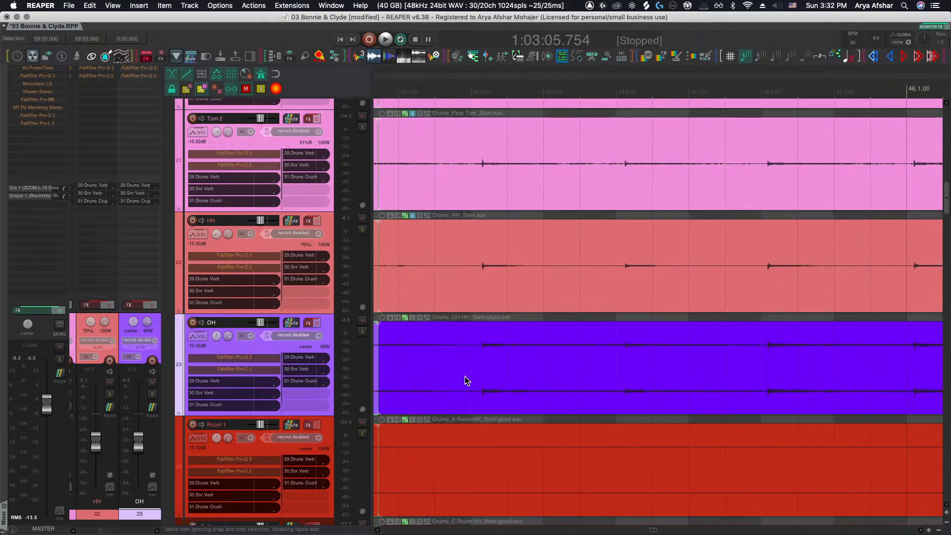
Split the drum stem items in bar 45 and slip the OH segment's audio slightly earlier
scroll(464, 376, "up", 5)
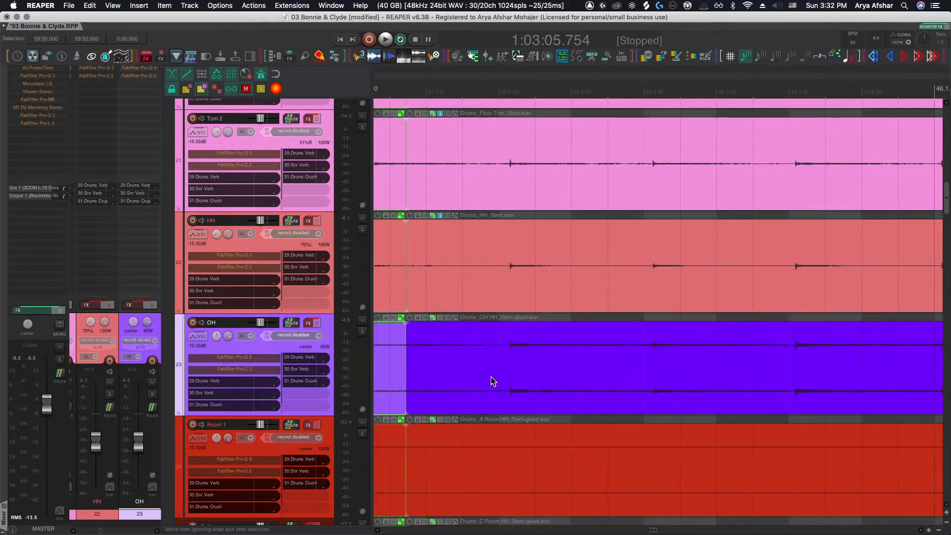
left_click(667, 369)
key("s")
left_click(629, 371)
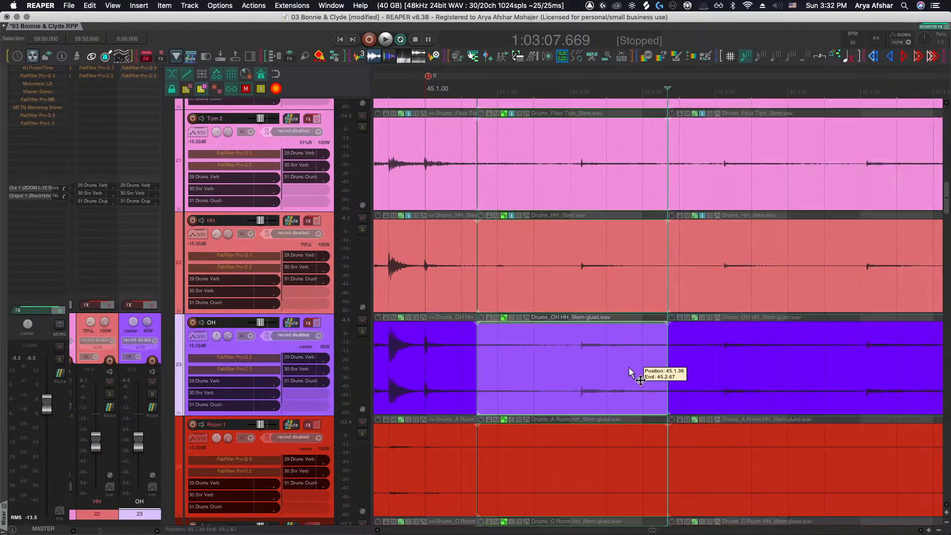
left_click_drag(608, 368, 598, 369)
Split the drum stem items later in bar 45 and slip the next OH segment's audio earlier
scroll(599, 368, "right", 1)
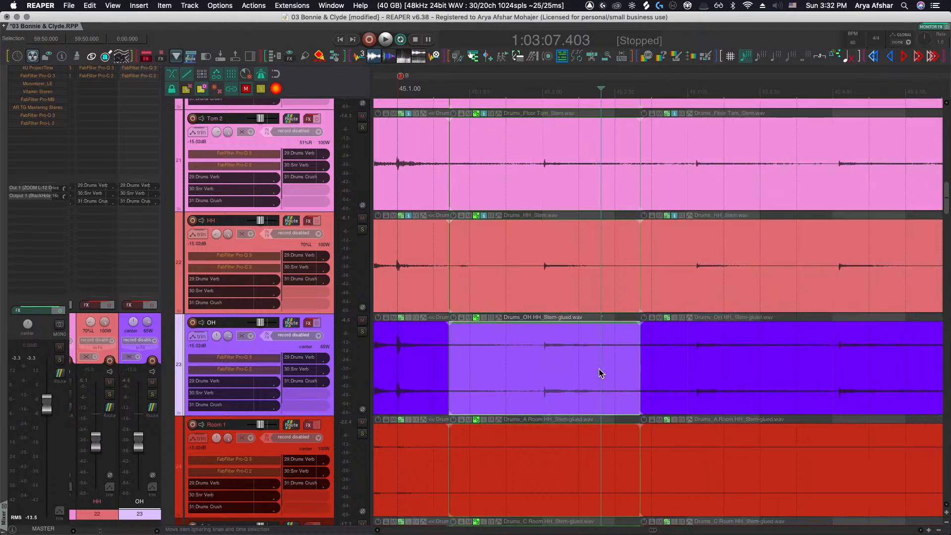
left_click(795, 368)
left_click(830, 367)
key("s")
left_click(753, 365)
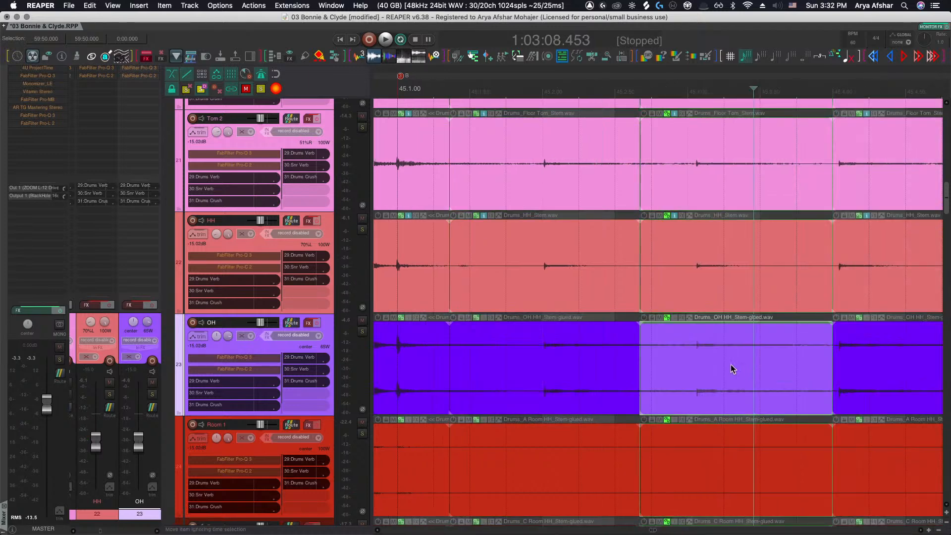
left_click_drag(728, 365, 699, 360)
Slip the audio of the following OH segment in bar 45 slightly earlier
scroll(718, 366, "right", 4)
scroll(718, 366, "up", 3)
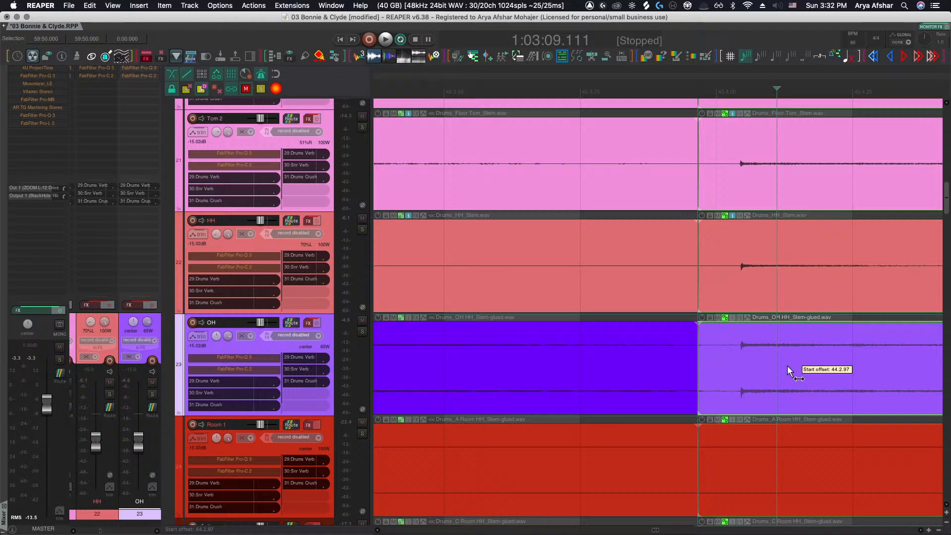
left_click_drag(787, 366, 758, 365)
Split the drum stem items just before the bar 46 downbeat
scroll(759, 365, "right", 9)
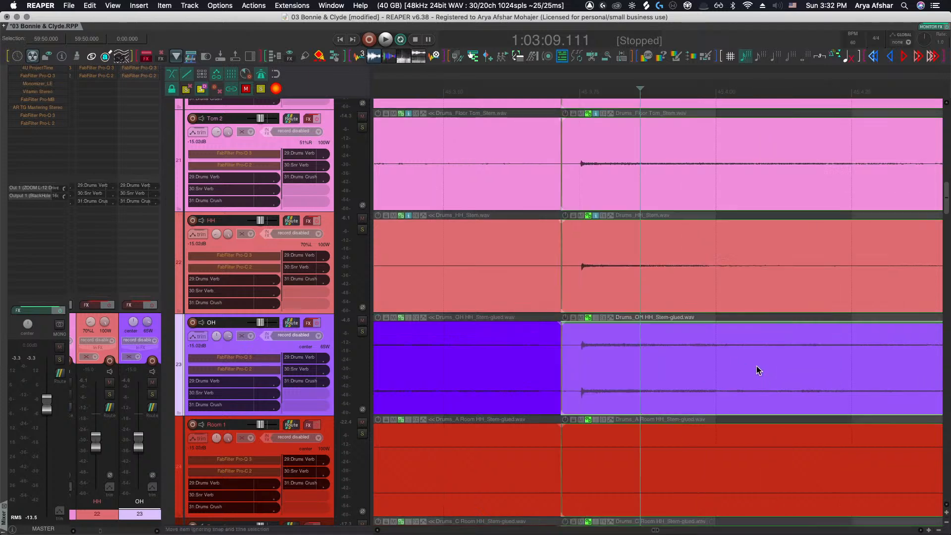
left_click(773, 366)
key("s")
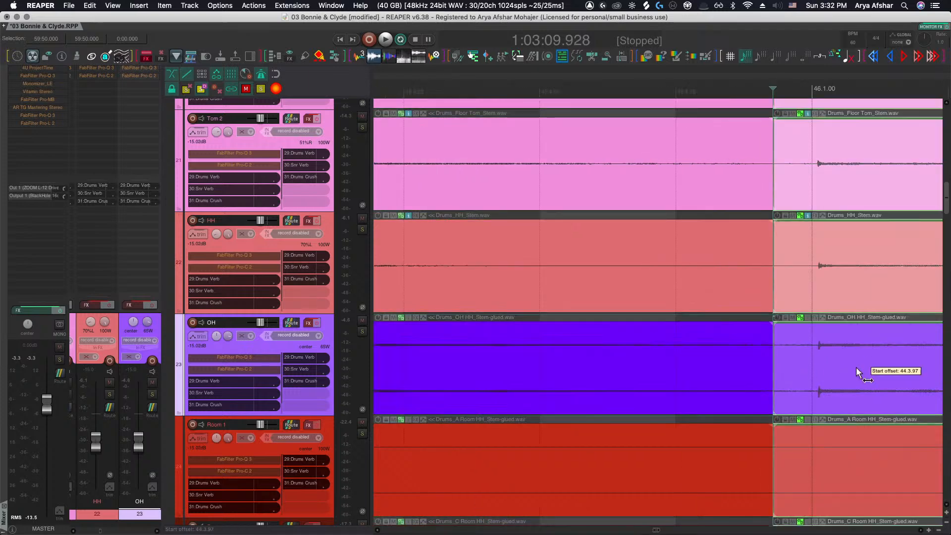
Split the drum stem items in bar 46 and slip the OH segment's audio slightly later
scroll(841, 367, "right", 10)
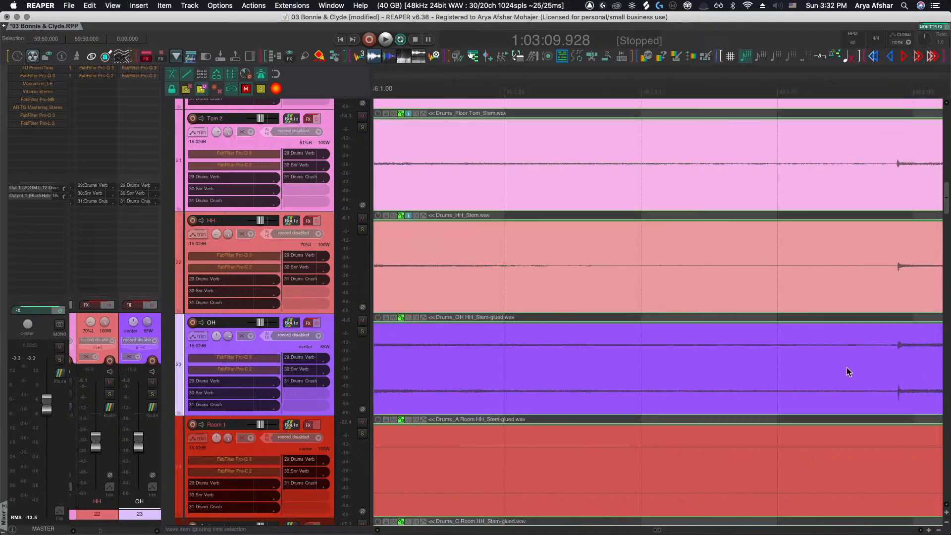
scroll(847, 371, "right", 3)
left_click(746, 367)
key("s")
left_click_drag(800, 365, 829, 363)
Split the drum stem items at two more points further along bar 46
scroll(797, 372, "right", 13)
left_click(730, 365)
key("s")
scroll(785, 369, "right", 9)
scroll(786, 370, "right", 3)
left_click(797, 368)
key("s")
Split the drum stem items just before bar 47 and play back the passage
scroll(829, 364, "right", 13)
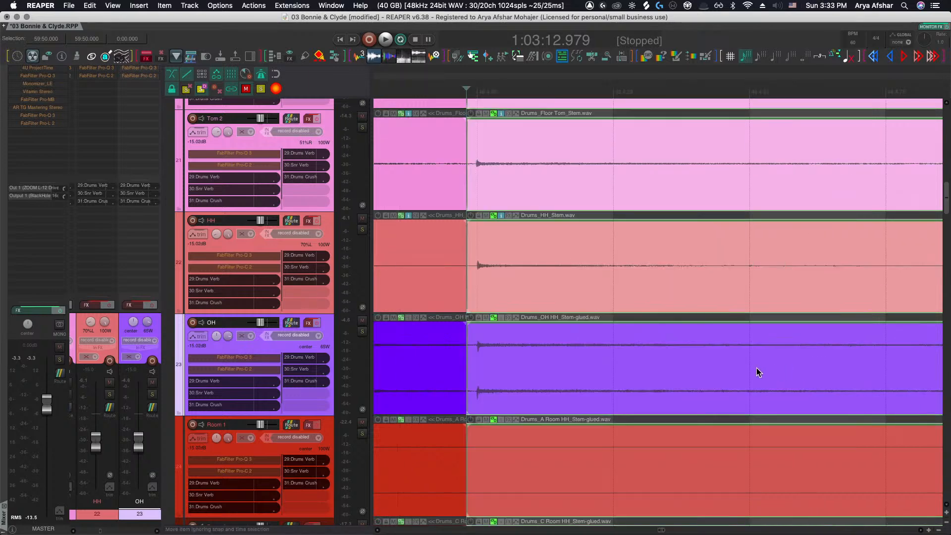
left_click(741, 372)
key("s")
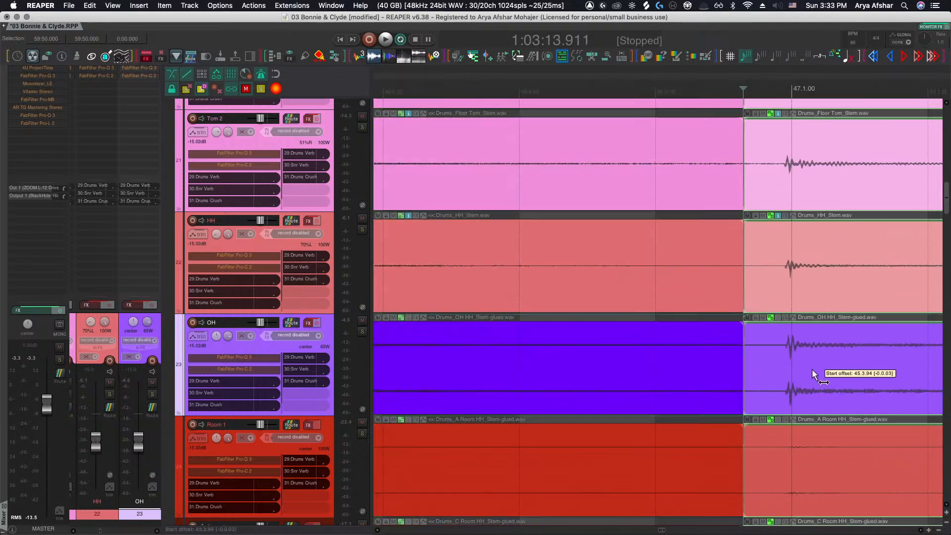
key("space")
scroll(775, 378, "down", 3)
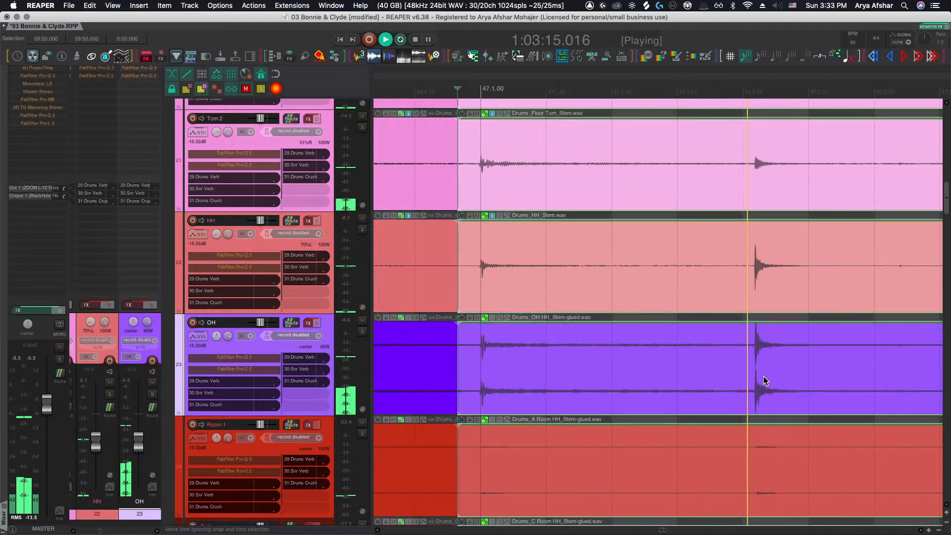
key("space")
scroll(733, 367, "up", 4)
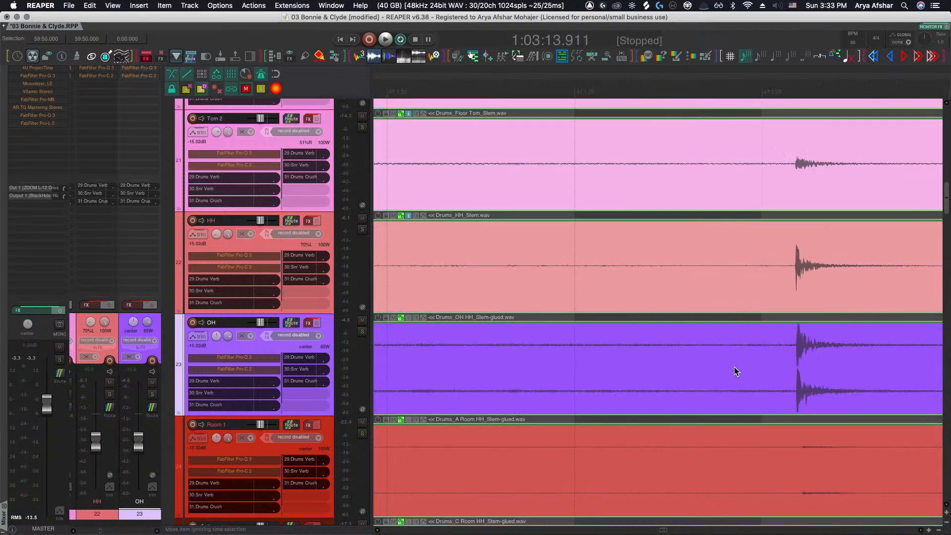
Split the drum stem items in bar 47 and slip the OH segment's audio slightly earlier
left_click(734, 366)
key("s")
left_click_drag(833, 367, 804, 367)
Split the drum stem items again further into bar 47
scroll(793, 373, "right", 5)
left_click(766, 370)
key("s")
Play back the drums around bar 47 repeatedly to check the OH alignment
scroll(804, 367, "right", 5)
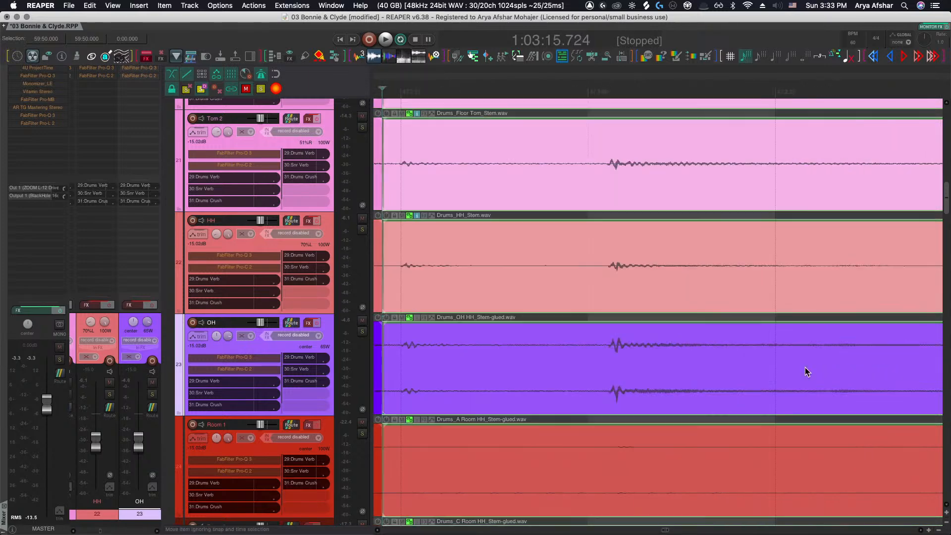
scroll(614, 366, "down", 5)
key("space")
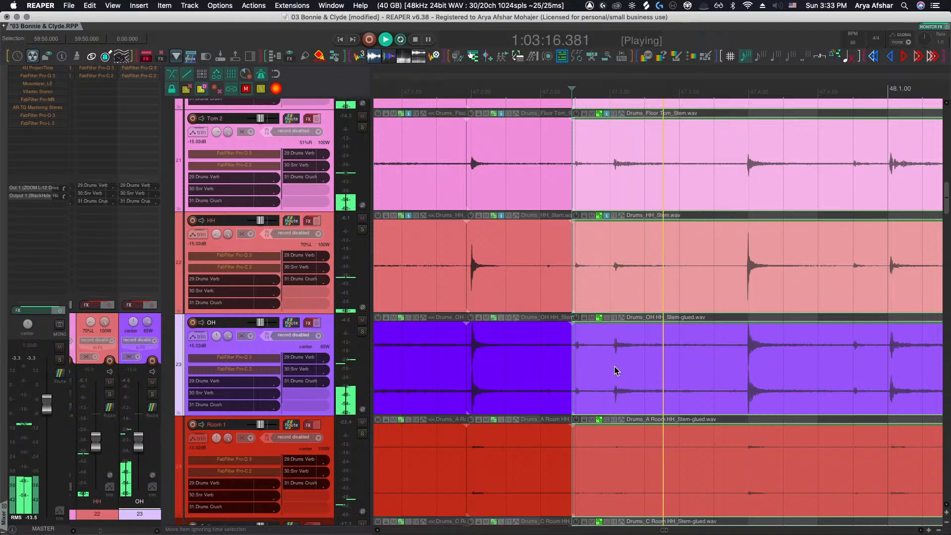
key("space")
left_click(504, 339)
key("space")
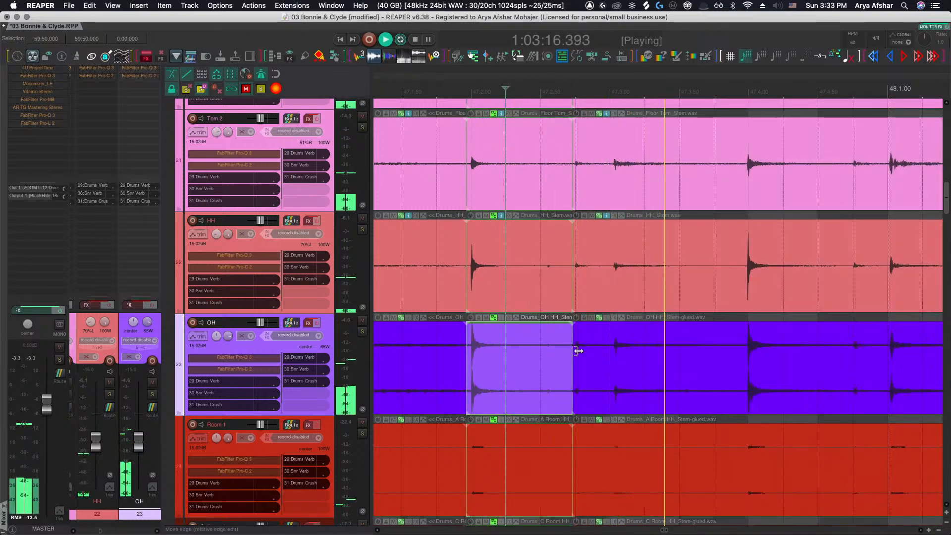
key("space")
scroll(520, 347, "down", 3)
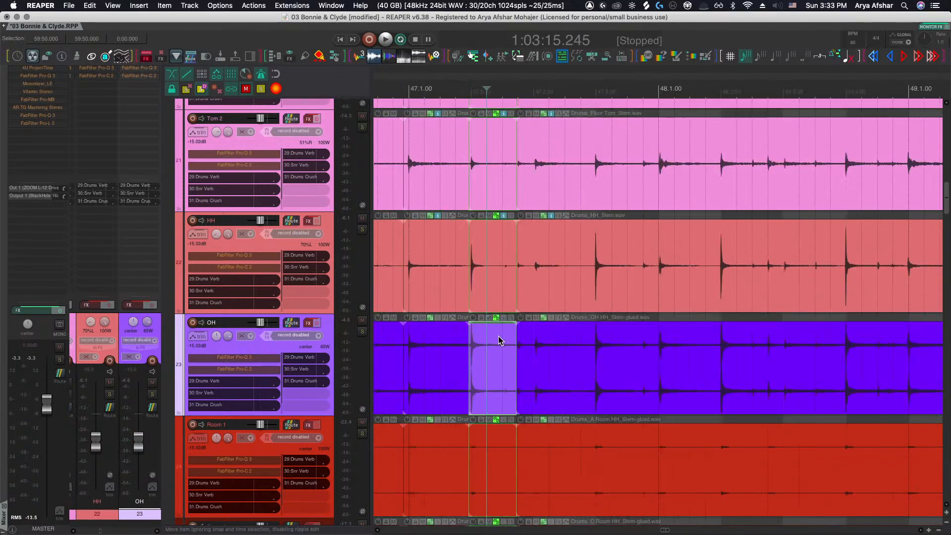
key("space")
scroll(528, 361, "up", 6)
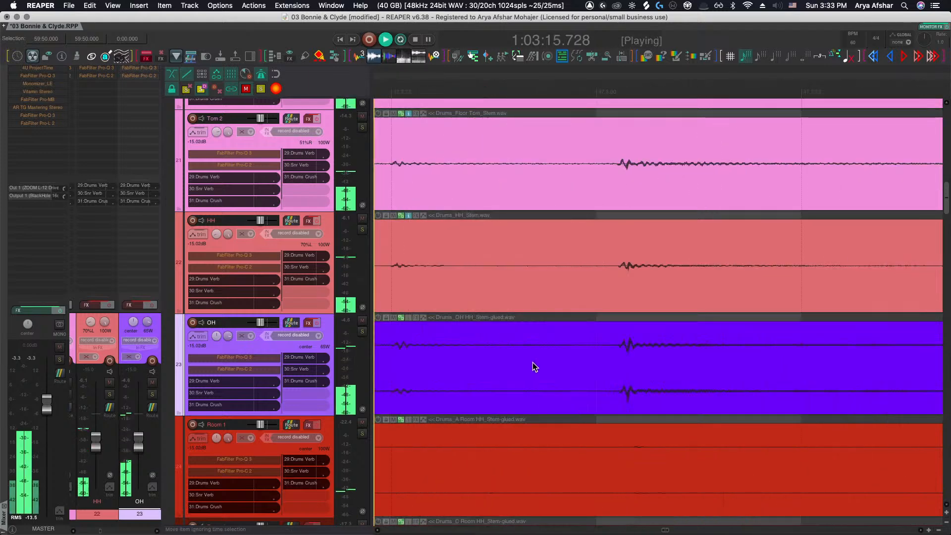
key("space")
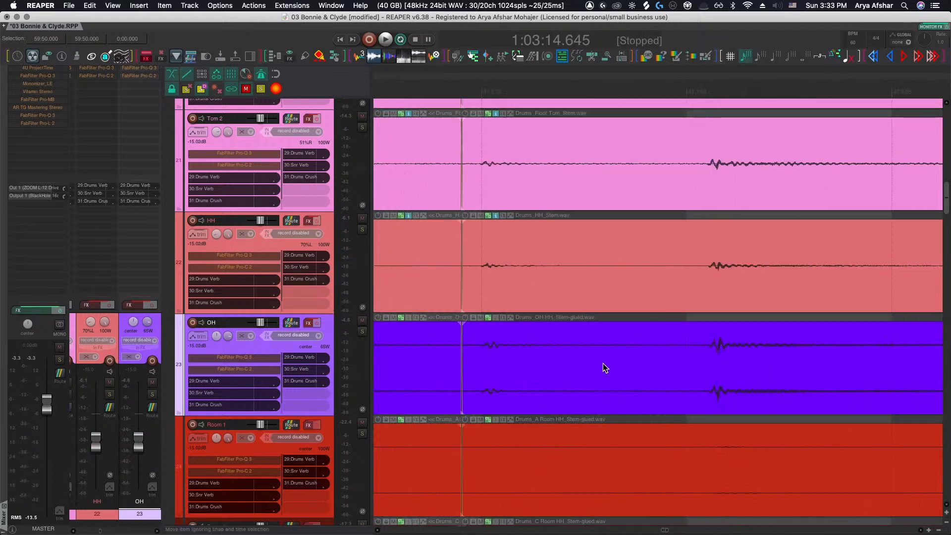
scroll(890, 369, "down", 4)
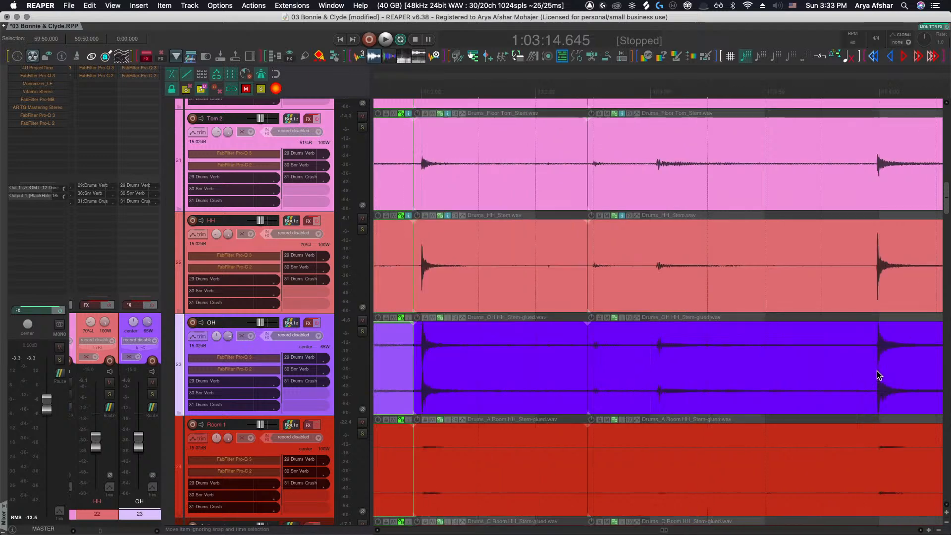
Fine-tune the OH segment in bar 47 by slipping its audio slightly later
left_click(850, 372)
scroll(676, 368, "up", 5)
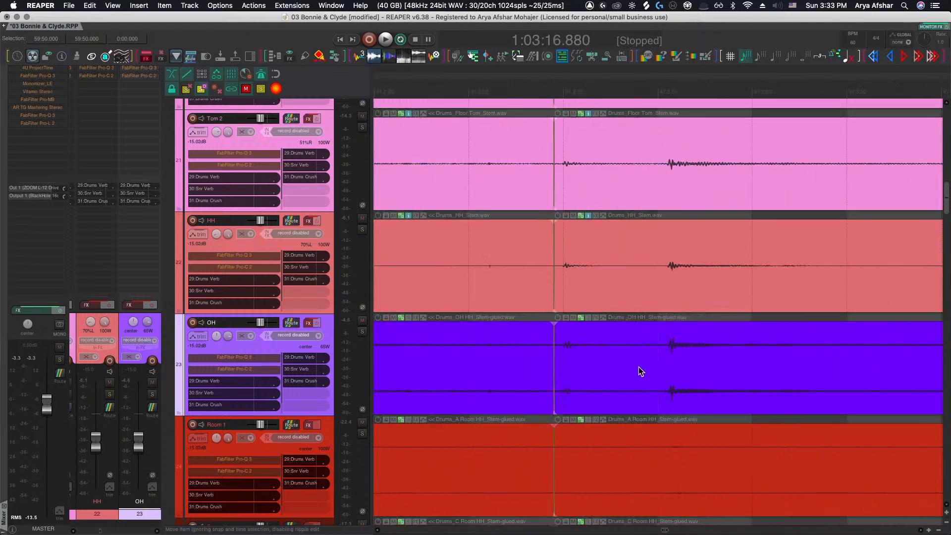
left_click_drag(637, 366, 637, 367)
scroll(557, 367, "up", 5)
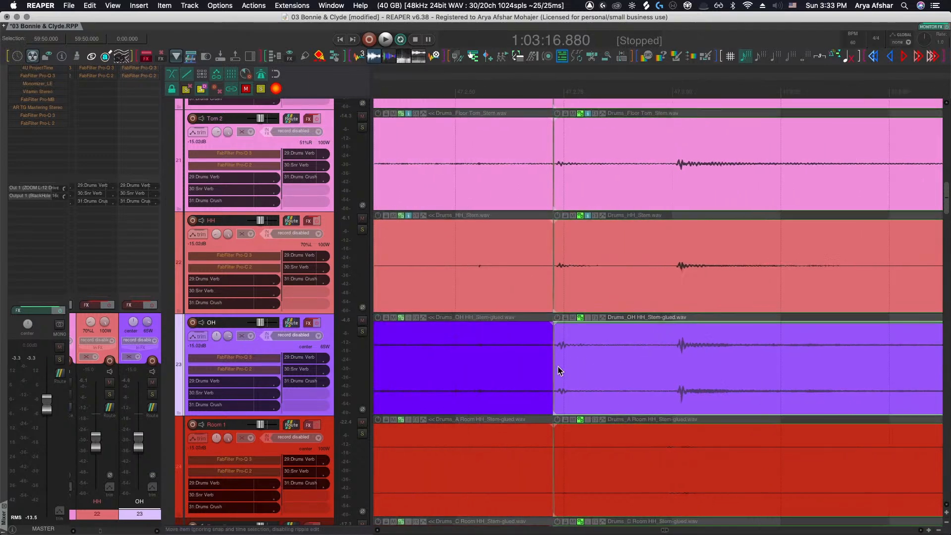
left_click_drag(544, 357, 533, 357)
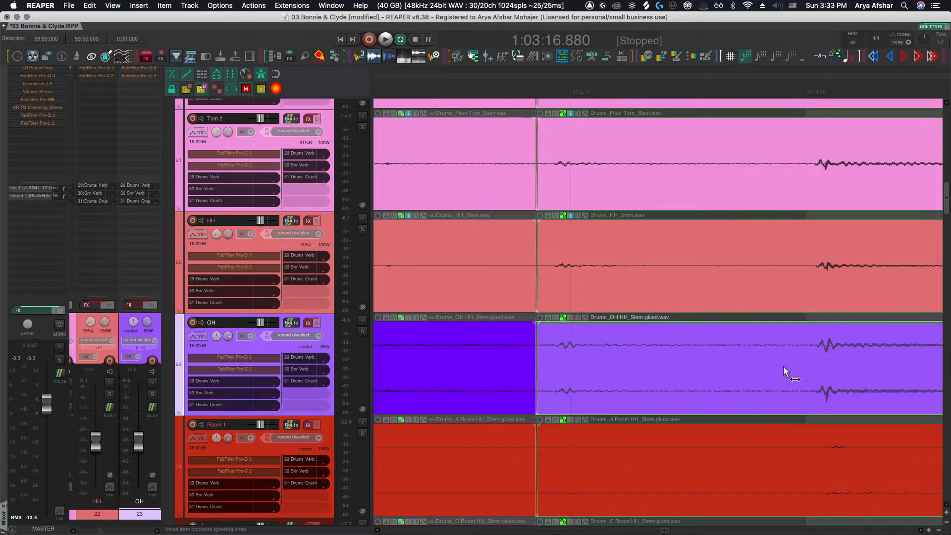
left_click_drag(779, 366, 777, 366)
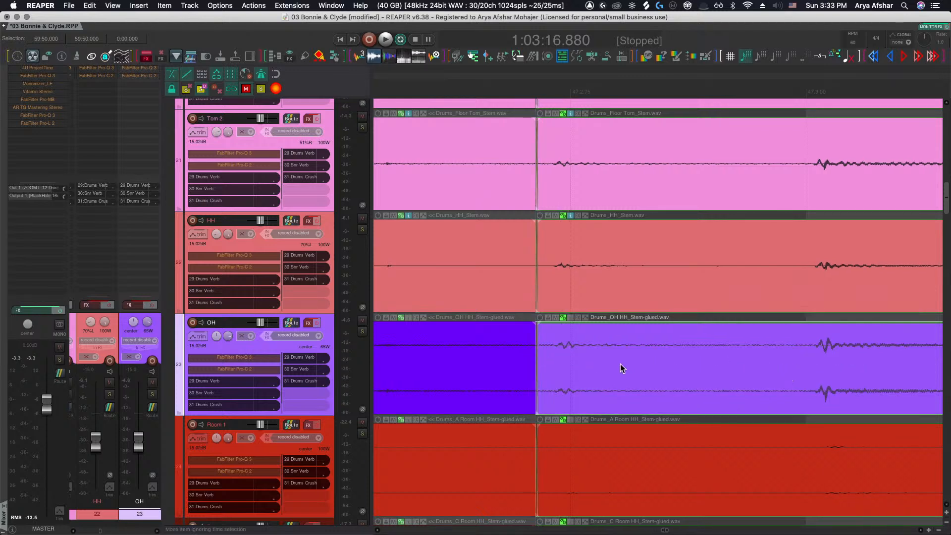
left_click_drag(620, 364, 643, 365)
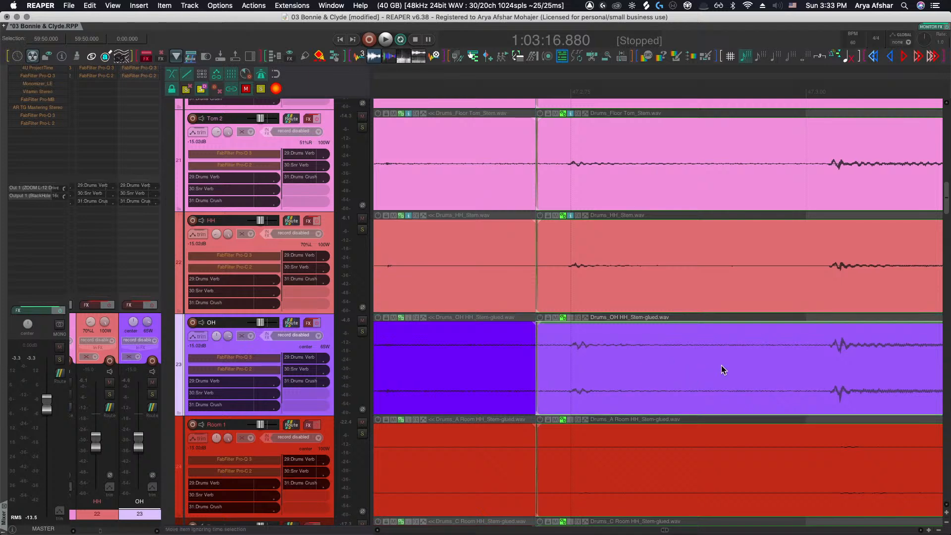
Split the drum stem items late in bar 47 and slip the OH segment's audio slightly earlier
left_click(747, 371)
key("s")
left_click_drag(826, 371, 803, 373)
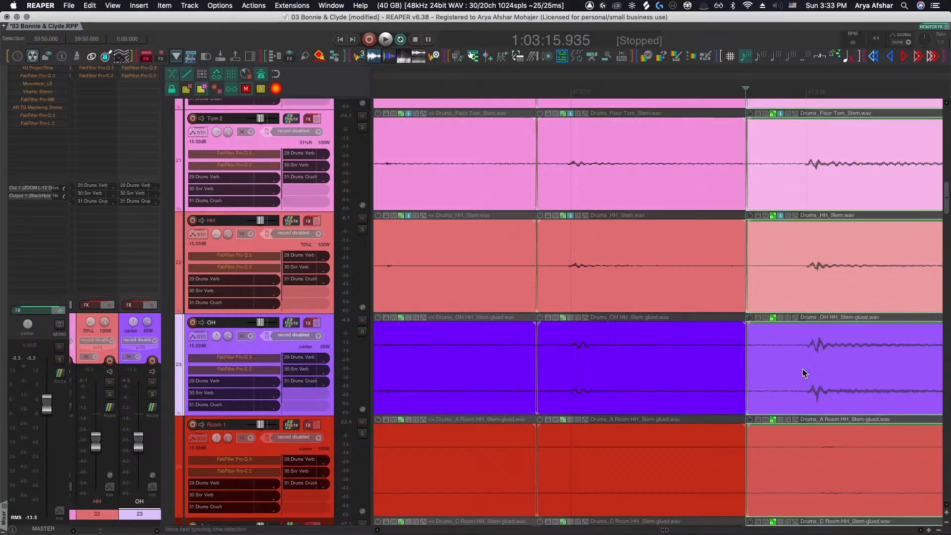
scroll(759, 377, "down", 6)
scroll(759, 377, "right", 6)
scroll(516, 365, "up", 5)
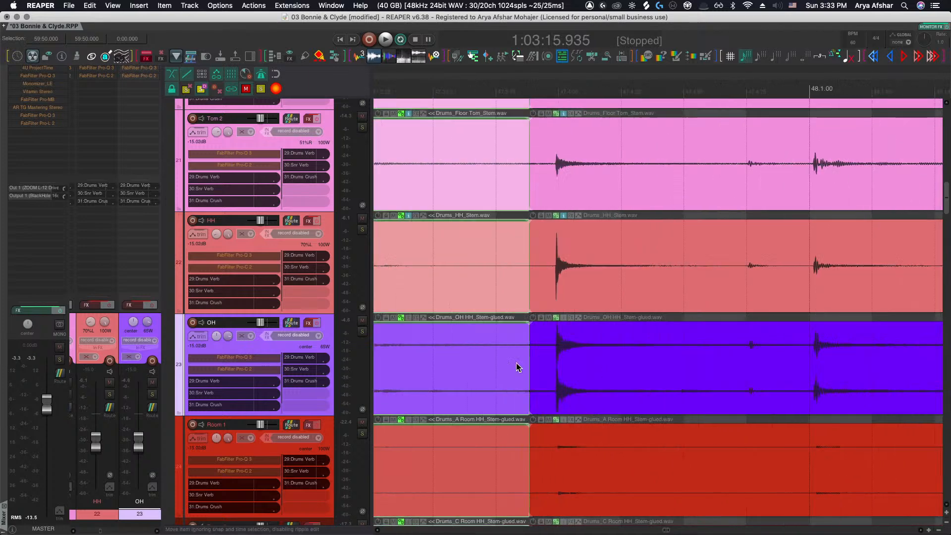
Slip the OH segment's audio earlier, split the drum stem items twice more near bar 48, and slip the new OH segment earlier
left_click_drag(651, 359, 605, 360)
scroll(660, 359, "right", 8)
left_click(491, 355)
key("s")
left_click(664, 362)
key("s")
left_click_drag(765, 364, 750, 366)
scroll(723, 365, "right", 10)
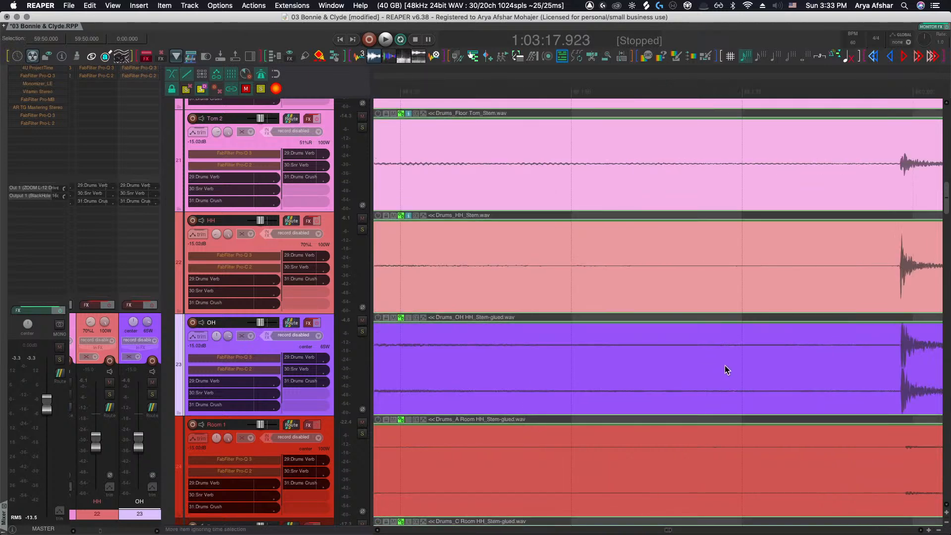
Split the drum stem items at the next hit in bar 48 and slip the OH segment's audio slightly later
left_click(738, 368)
key("s")
scroll(739, 364, "right", 1)
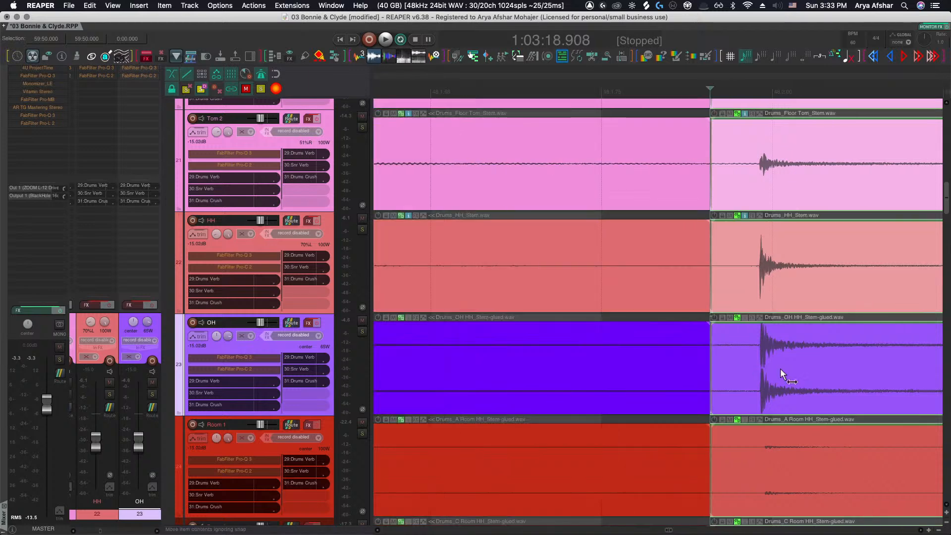
left_click_drag(780, 367, 799, 367)
scroll(798, 367, "right", 12)
Split the drum stem items twice further into bar 48 and slip the OH segment's audio slightly earlier
left_click(749, 369)
key("s")
scroll(796, 367, "right", 11)
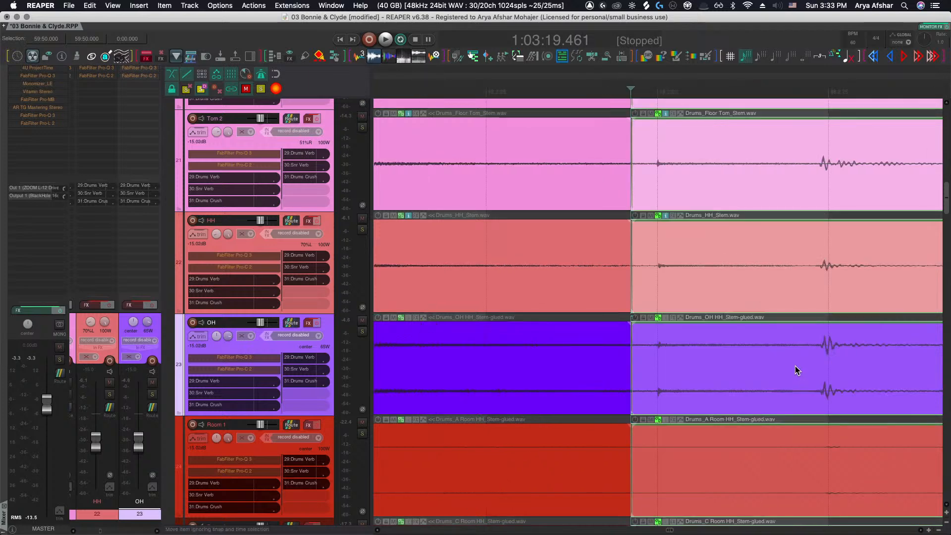
left_click(777, 369)
key("s")
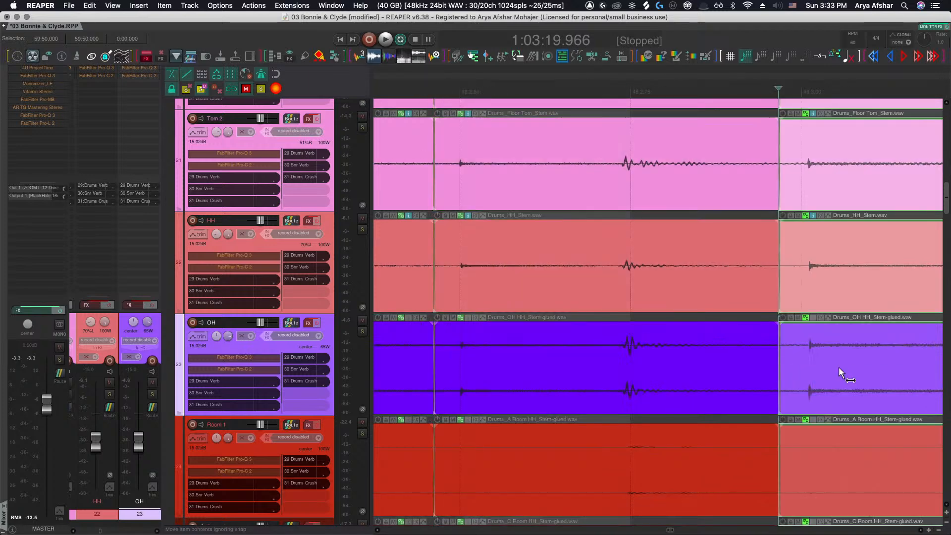
left_click_drag(839, 367, 830, 367)
scroll(827, 369, "right", 12)
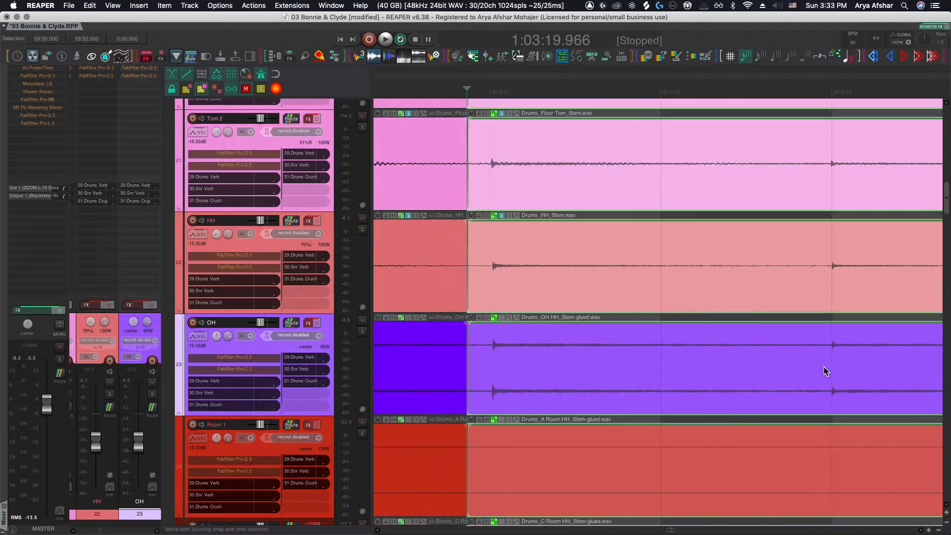
Split the drum stem items at two more hits in bar 48 and slip the OH segment's audio later
left_click(787, 371)
key("s")
scroll(815, 367, "right", 12)
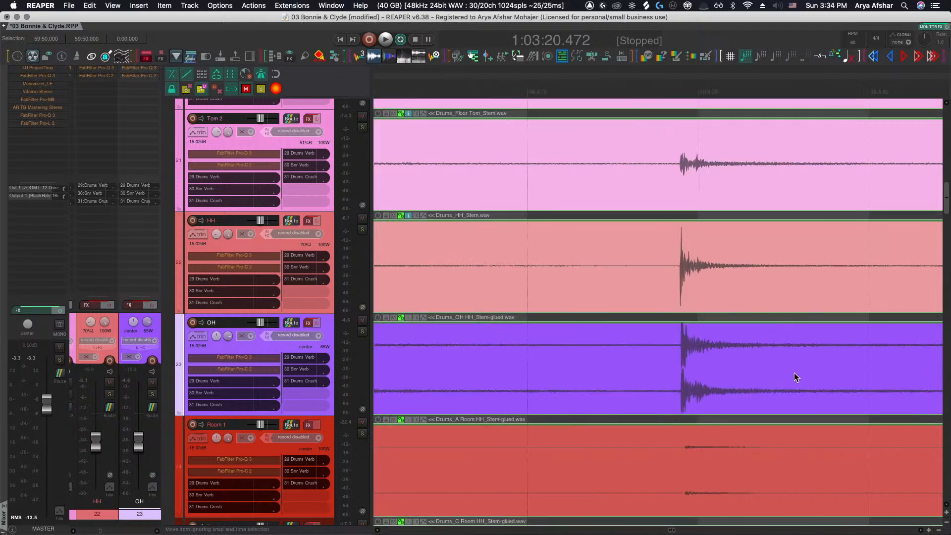
left_click(770, 368)
key("s")
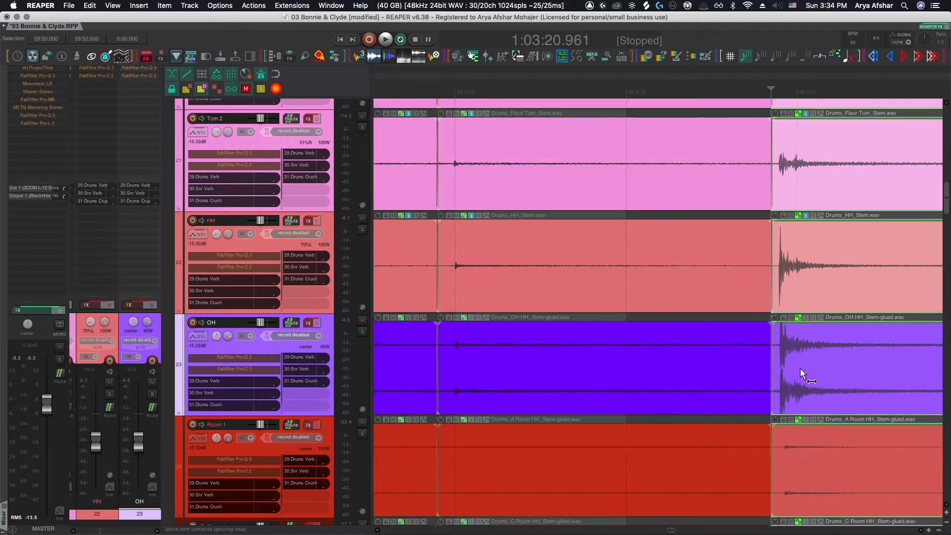
left_click_drag(800, 367, 822, 367)
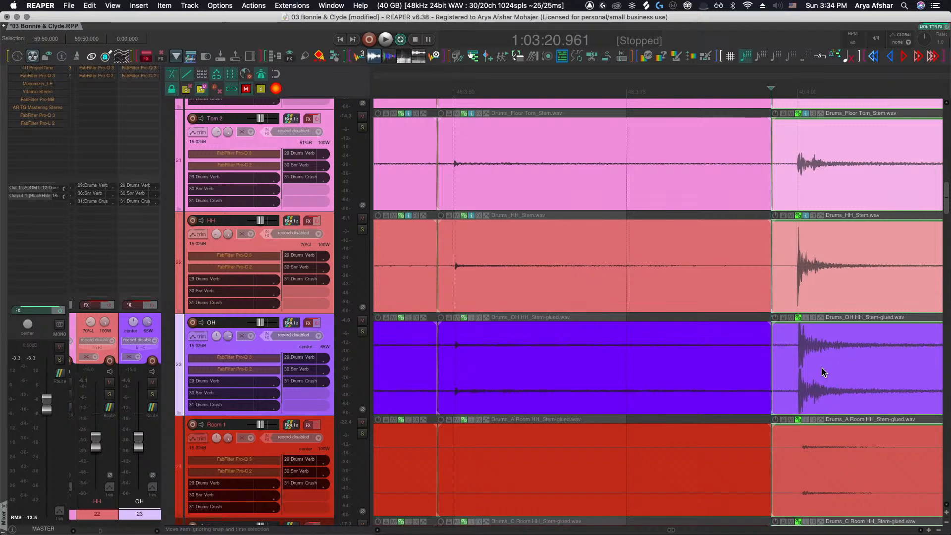
scroll(821, 367, "right", 5)
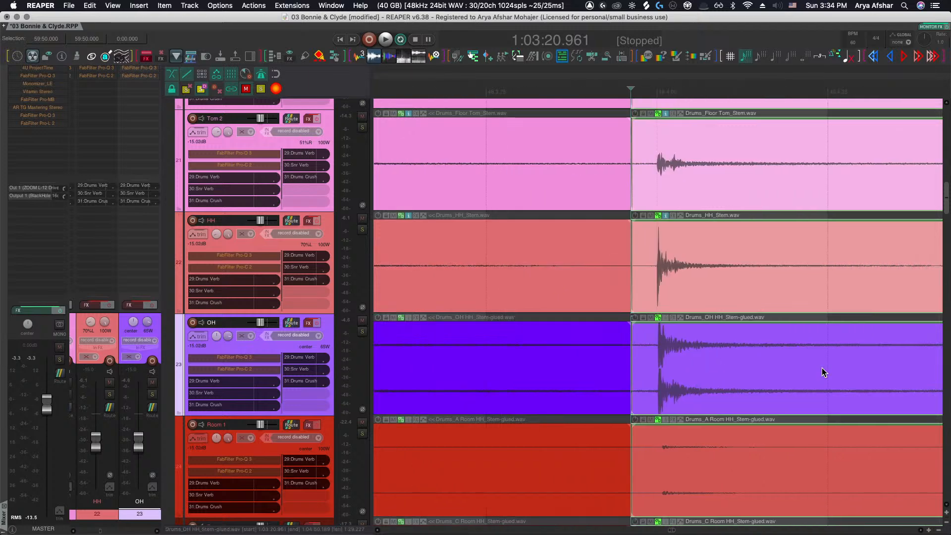
Split the drum stem items late in bar 48 and slip the OH segments' audio slightly earlier
scroll(822, 367, "down", 2)
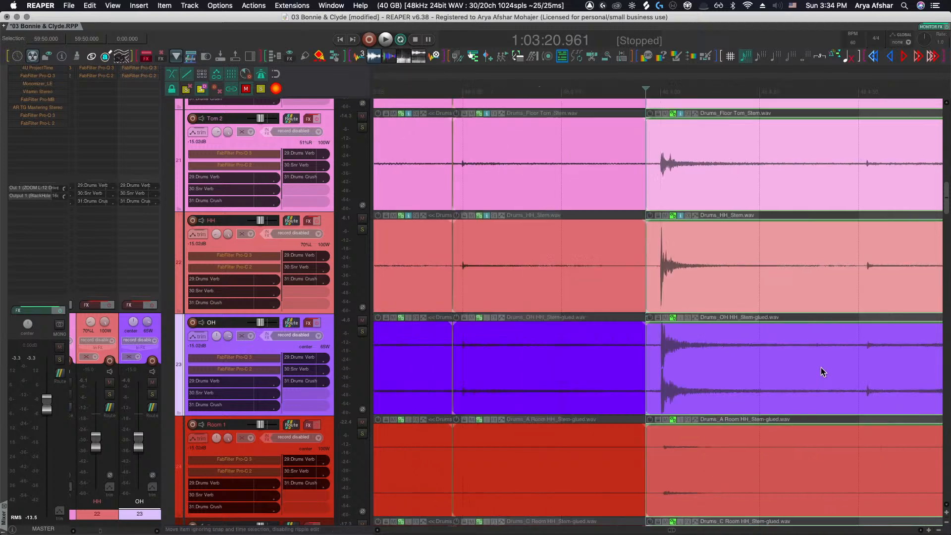
scroll(821, 368, "up", 4)
left_click(815, 368)
key("s")
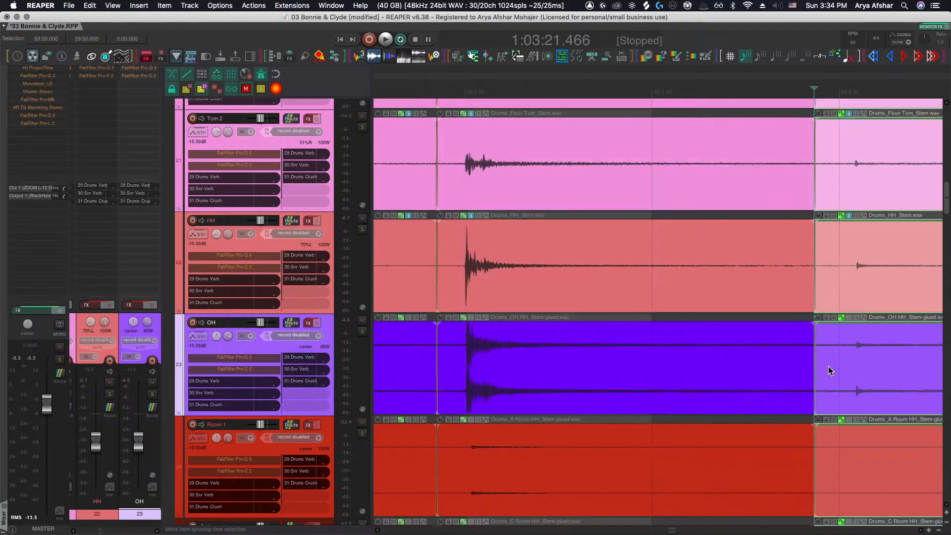
left_click_drag(863, 367, 849, 367)
scroll(849, 366, "right", 5)
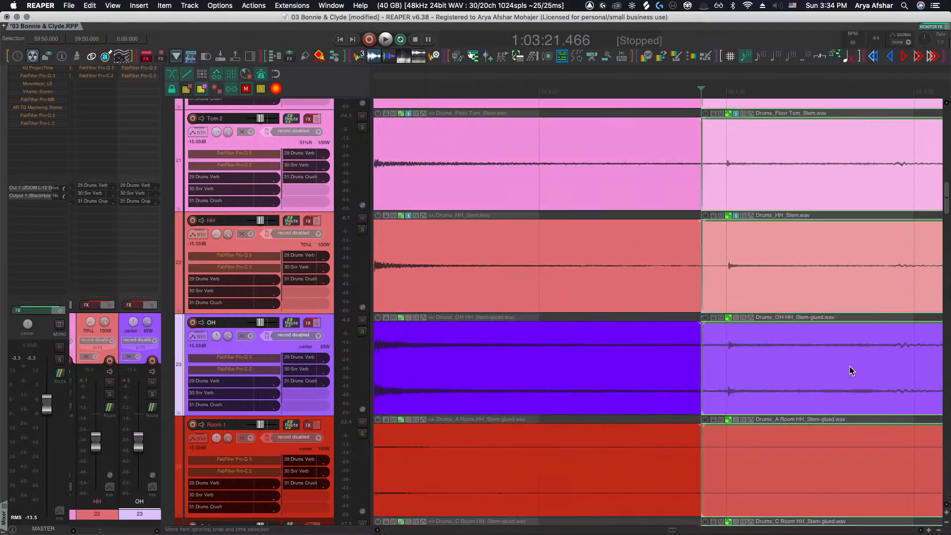
scroll(603, 370, "up", 4)
left_click_drag(574, 364, 569, 364)
scroll(569, 364, "right", 5)
scroll(569, 364, "right", 6)
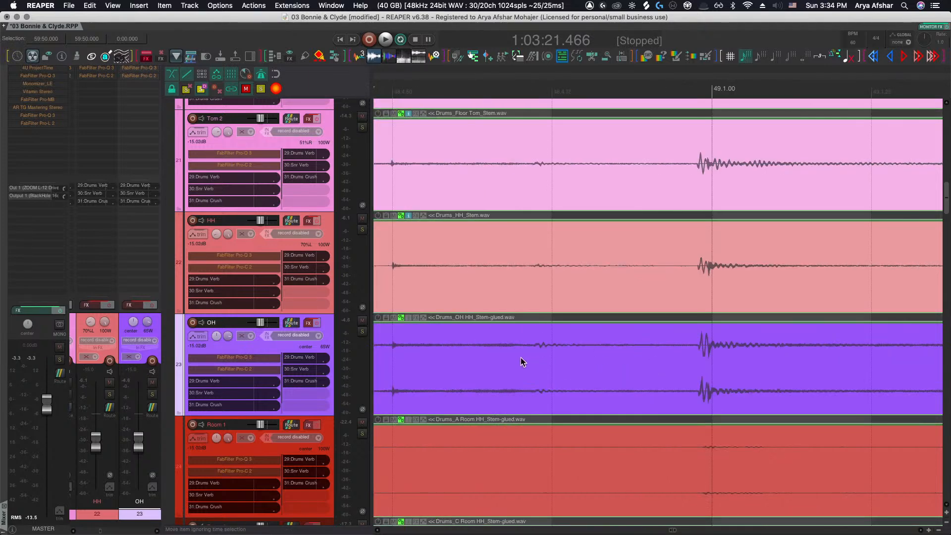
Split the drum stem items twice around the start of bar 49 and slip both OH segments slightly later
left_click(525, 359)
key("s")
left_click_drag(557, 359, 570, 358)
scroll(571, 359, "right", 2)
left_click(675, 360)
key("s")
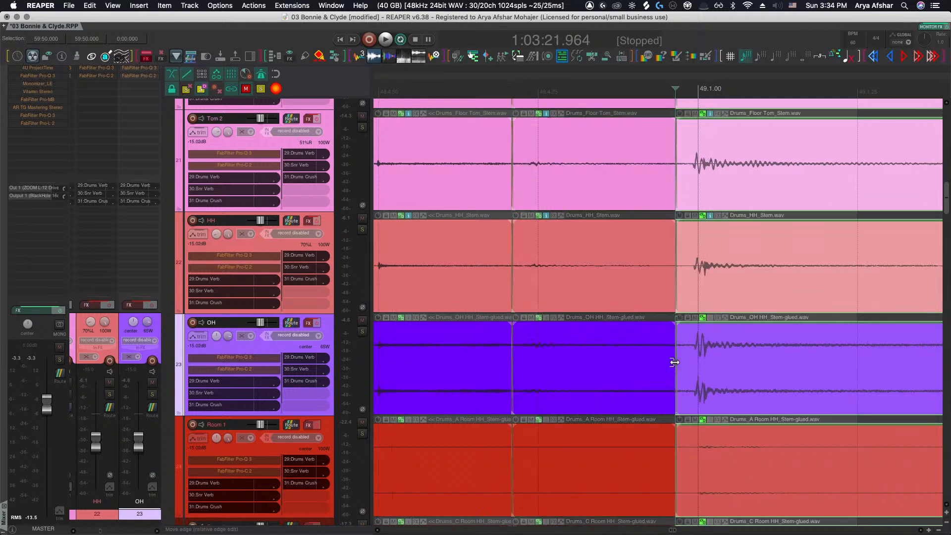
scroll(679, 368, "up", 4)
left_click_drag(740, 371, 748, 371)
scroll(748, 371, "down", 5)
scroll(744, 373, "right", 5)
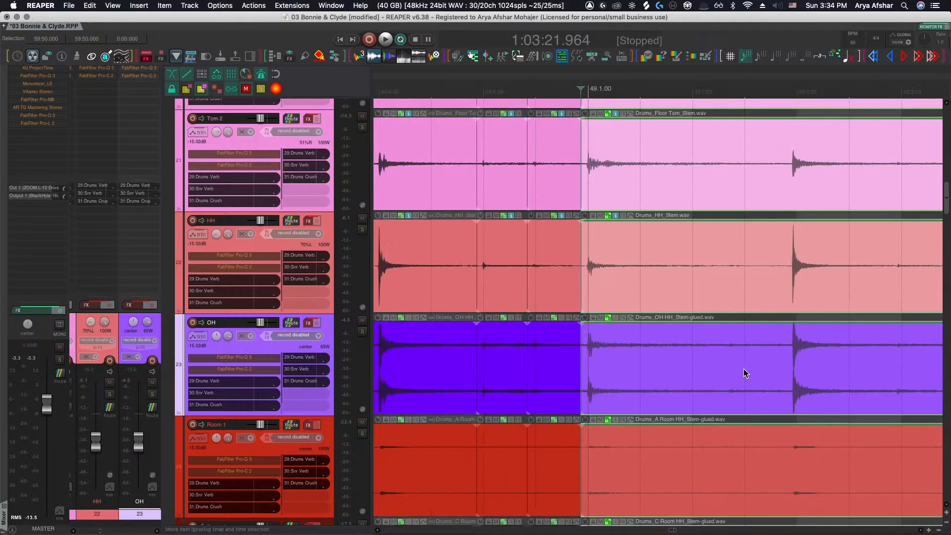
Split the drum stem items at the next hit in bar 49 and slip the OH segment's audio later
scroll(789, 364, "up", 5)
left_click(780, 364)
key("s")
scroll(779, 364, "right", 4)
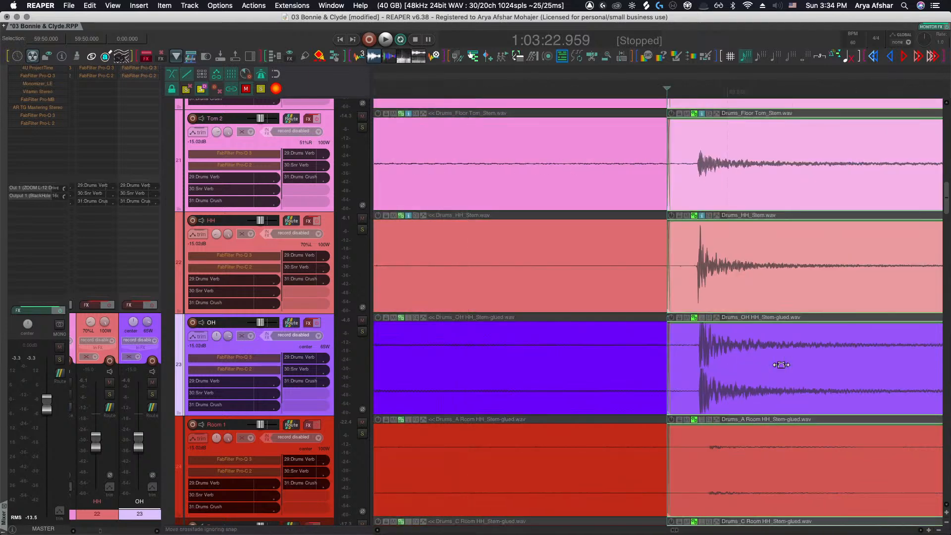
left_click_drag(752, 365, 782, 367)
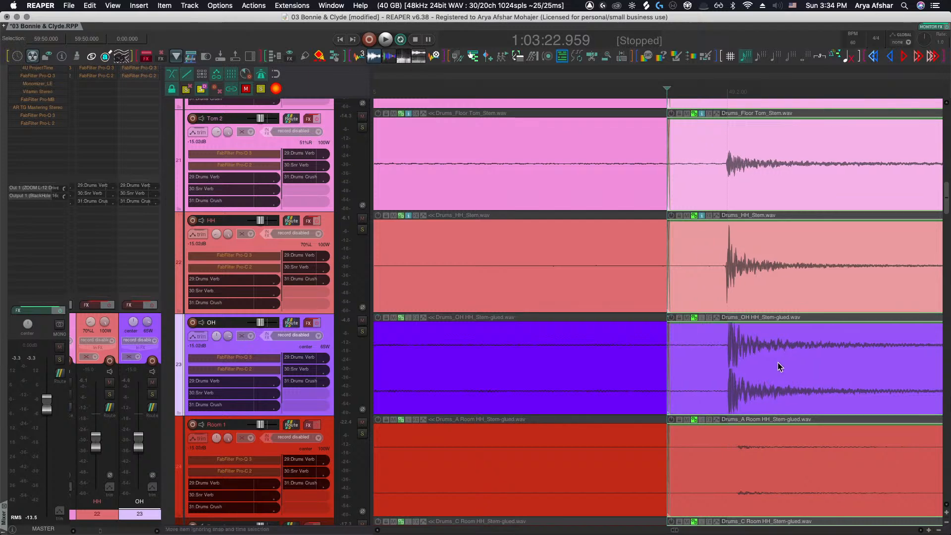
scroll(778, 362, "down", 2)
scroll(777, 362, "right", 10)
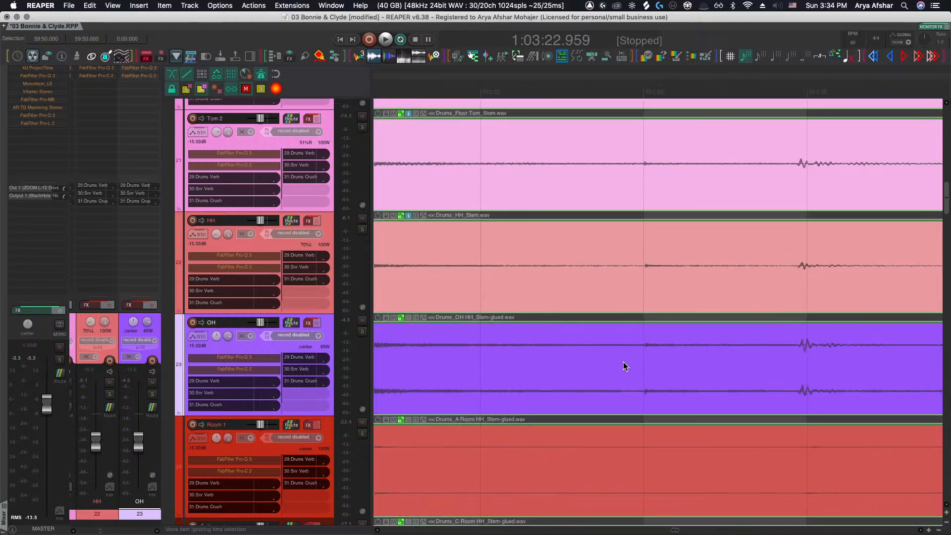
Split the drum stem items further into bar 49 and slip the OH segment's audio slightly earlier
scroll(646, 366, "right", 5)
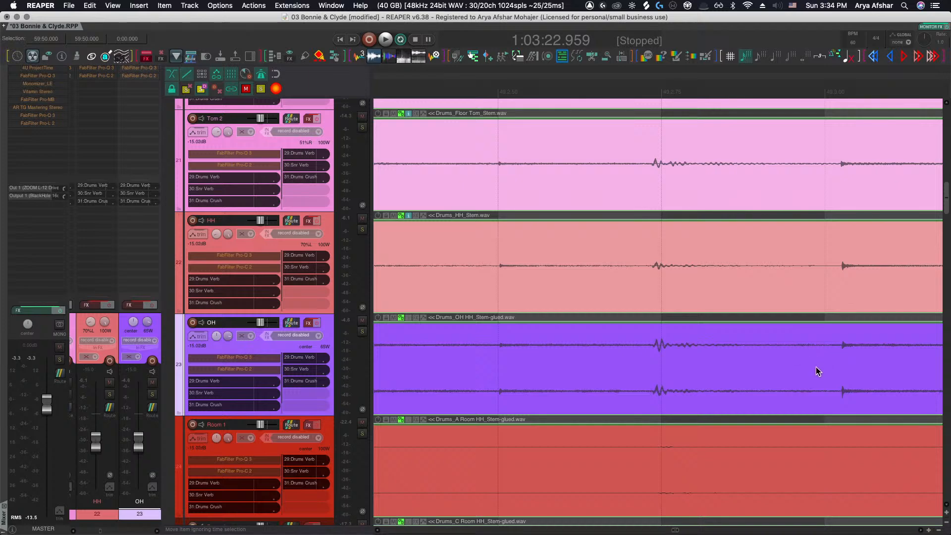
key("s")
left_click_drag(875, 366, 858, 365)
scroll(858, 366, "right", 10)
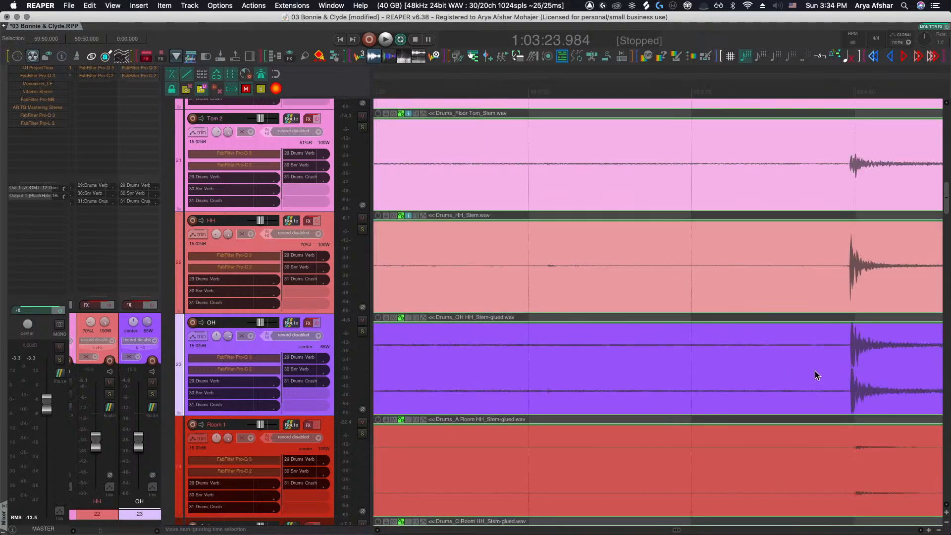
Split the drum stem items late in bar 49 and slip the OH segment's audio slightly later
key("s")
scroll(822, 369, "right", 5)
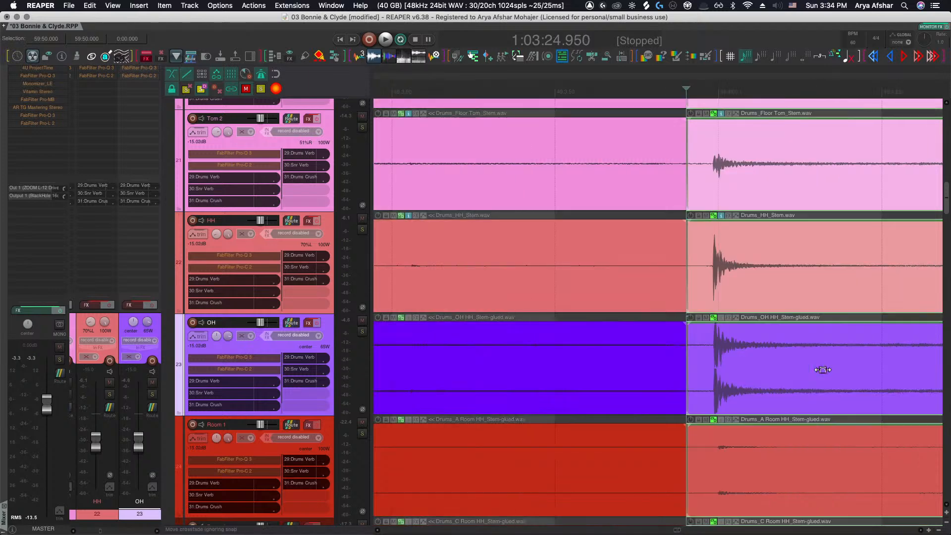
scroll(727, 368, "up", 5)
left_click_drag(713, 369, 726, 368)
scroll(726, 368, "right", 5)
scroll(726, 369, "down", 5)
scroll(726, 369, "right", 15)
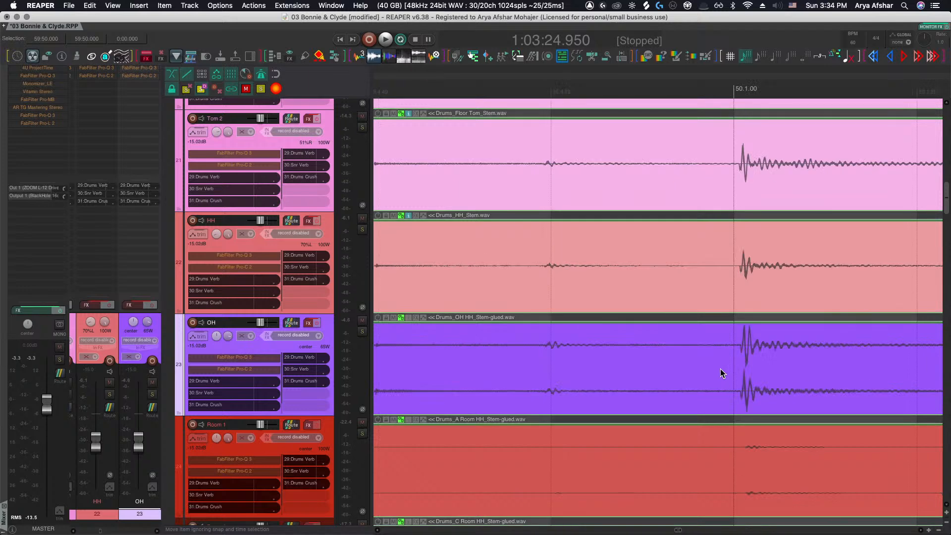
Split the drum stem items just before bar 50 and slip the OH segment's audio slightly earlier
scroll(684, 372, "left", 4)
scroll(684, 372, "left", 5)
left_click(649, 369)
key("s")
left_click_drag(724, 368, 713, 367)
scroll(713, 367, "right", 10)
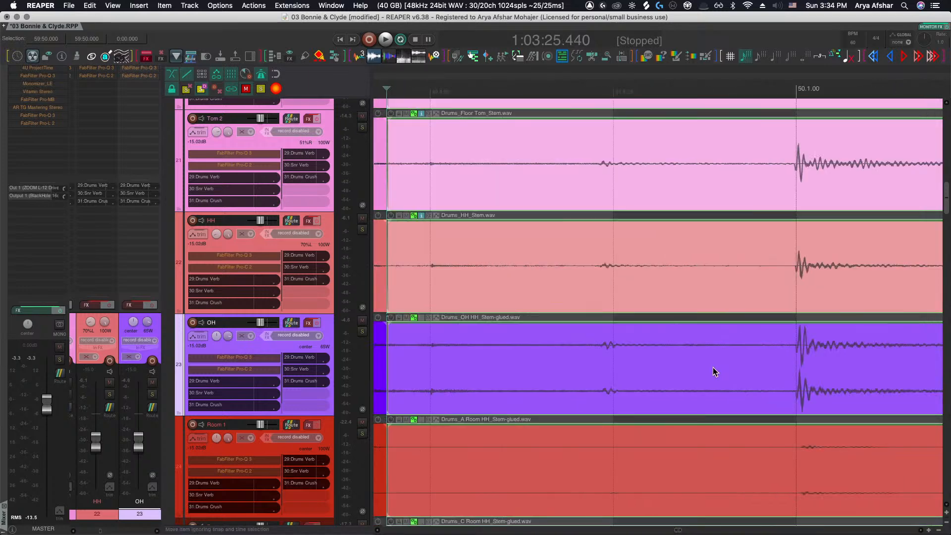
scroll(751, 365, "right", 4)
Split the drum stem items at a hit in bar 50 and slip the OH segment's audio slightly later
scroll(751, 365, "down", 4)
scroll(751, 364, "up", 2)
scroll(750, 364, "right", 5)
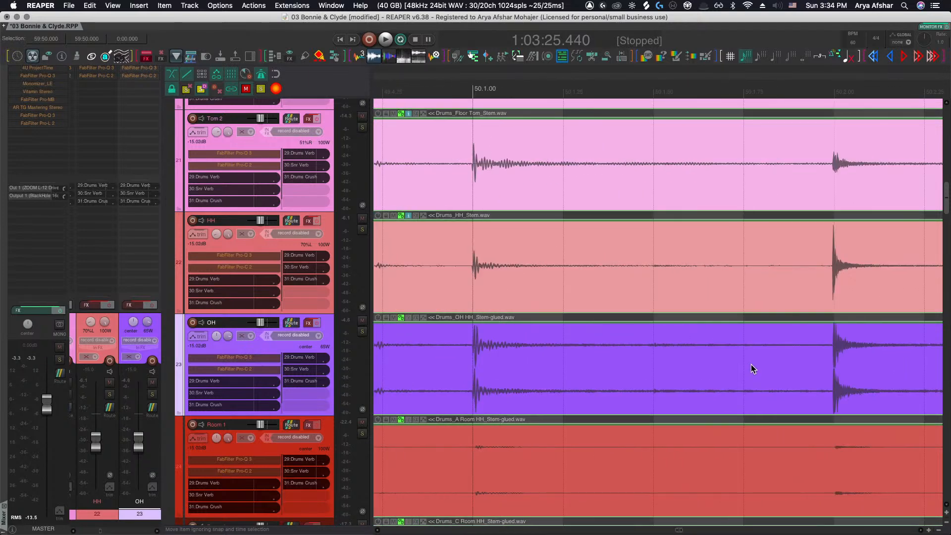
scroll(811, 357, "up", 5)
left_click(803, 364)
key("s")
scroll(810, 363, "right", 4)
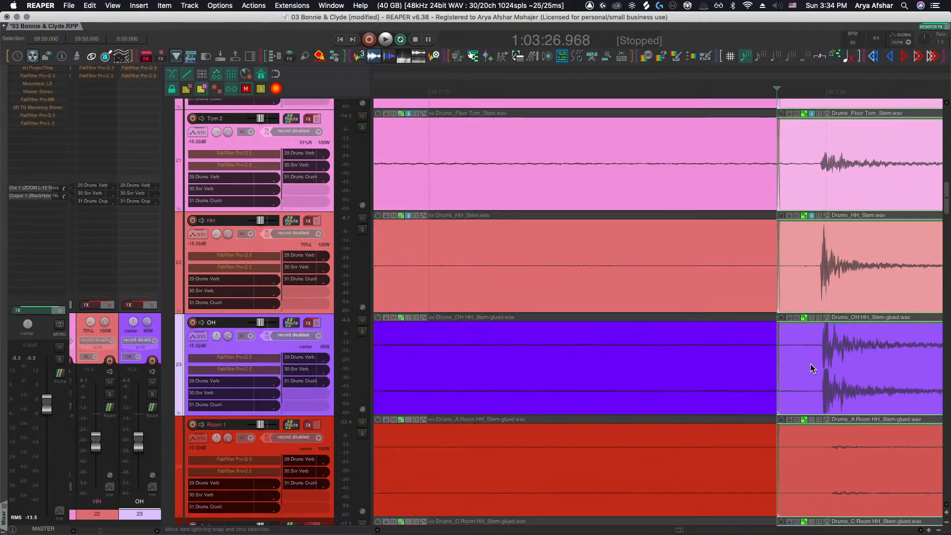
left_click_drag(746, 365, 752, 366)
Split the drum stem items further into bar 50 and slip the OH segment's audio later
scroll(752, 366, "right", 1)
scroll(752, 366, "down", 2)
scroll(752, 367, "up", 2)
scroll(751, 367, "right", 8)
scroll(751, 367, "down", 6)
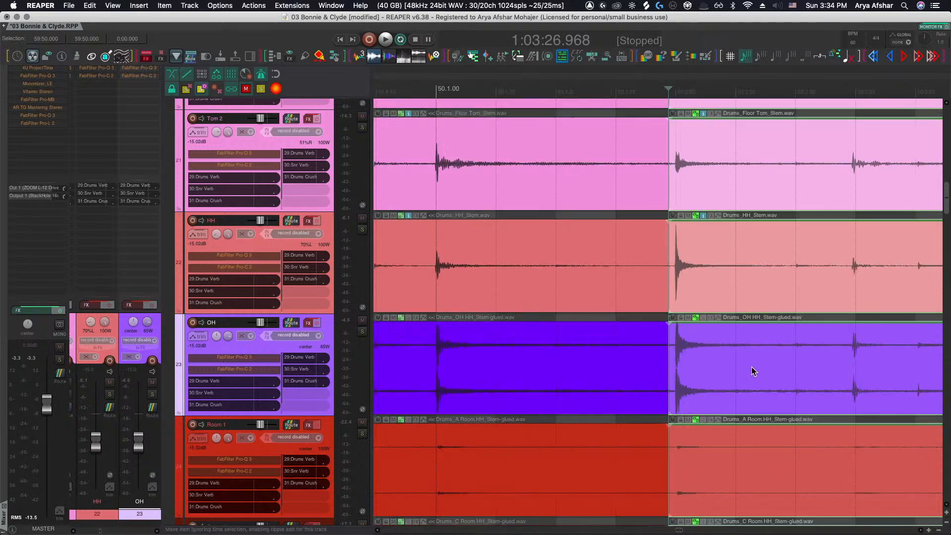
scroll(750, 366, "right", 3)
scroll(750, 366, "up", 6)
left_click(741, 363)
key("s")
left_click_drag(791, 362, 817, 361)
scroll(813, 361, "right", 4)
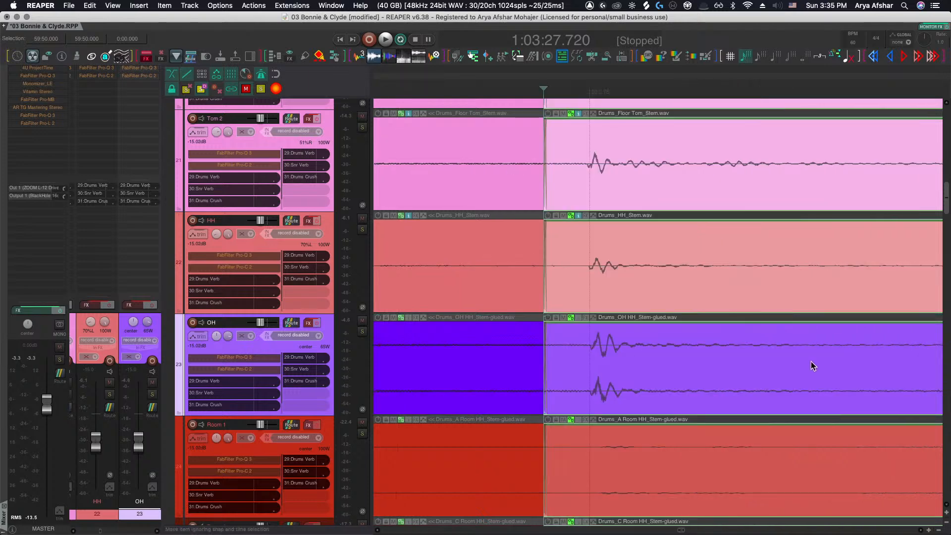
Split the drum stem items at the next hit in bar 50 and slip the OH segment's audio earlier
scroll(810, 361, "down", 6)
scroll(807, 360, "right", 3)
scroll(703, 365, "up", 6)
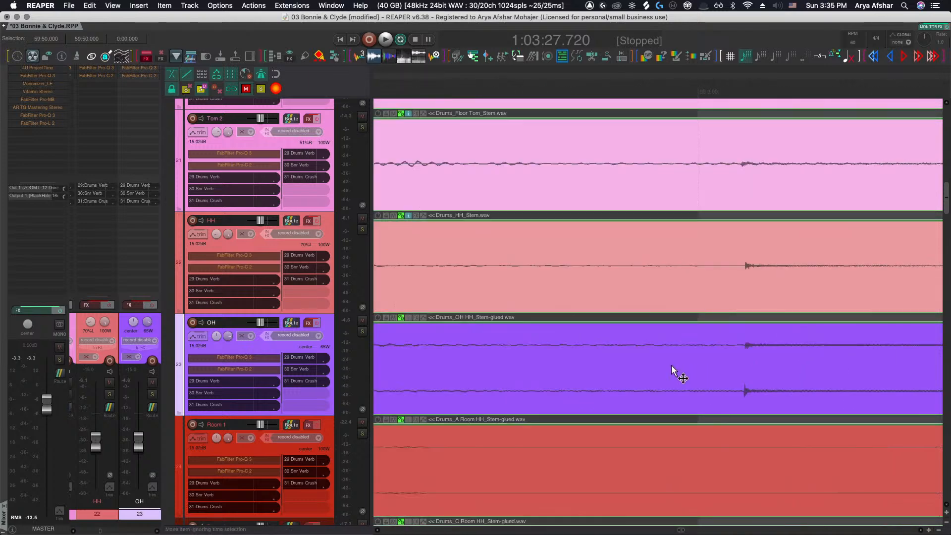
left_click(672, 365)
key("s")
left_click_drag(748, 367, 705, 369)
scroll(705, 367, "down", 6)
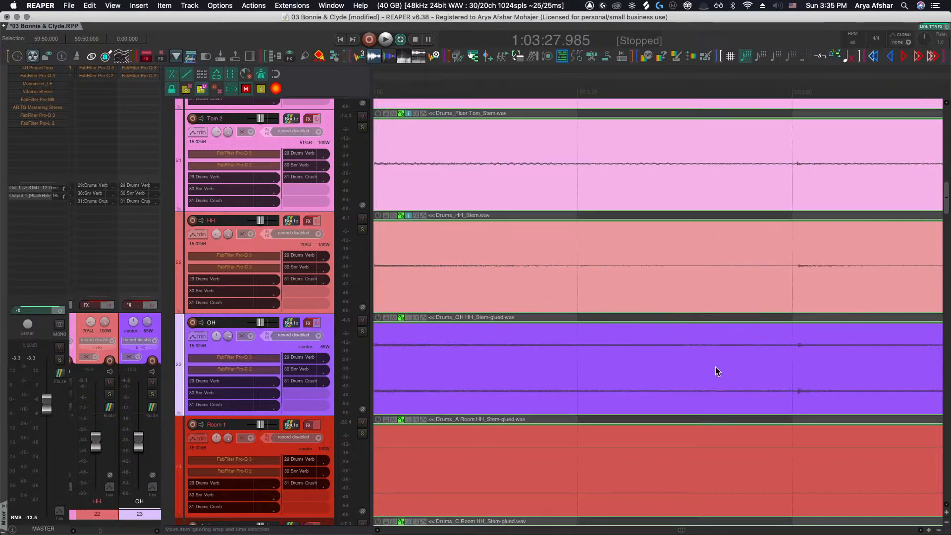
Slip the OH segment in bar 50 slightly earlier to line up with the close mics
scroll(718, 365, "up", 4)
scroll(727, 368, "up", 4)
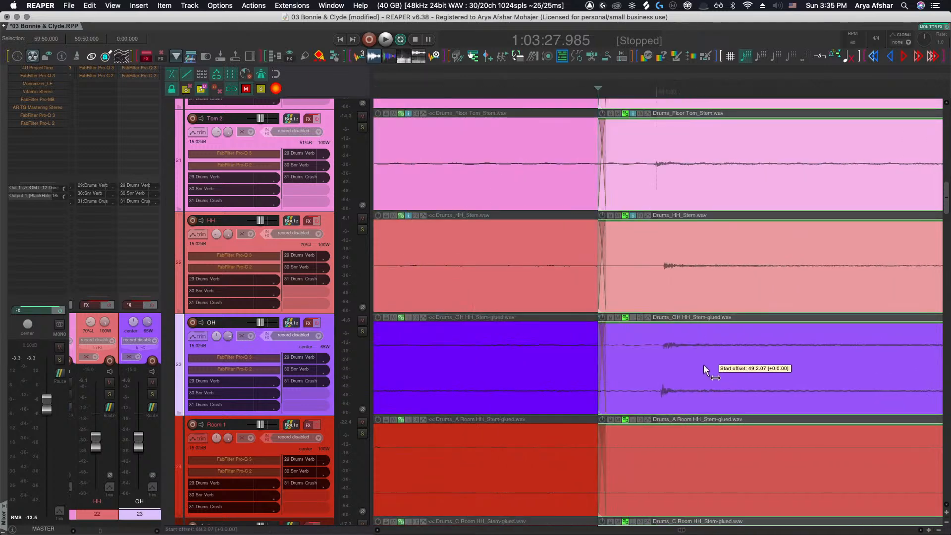
scroll(703, 365, "right", 10)
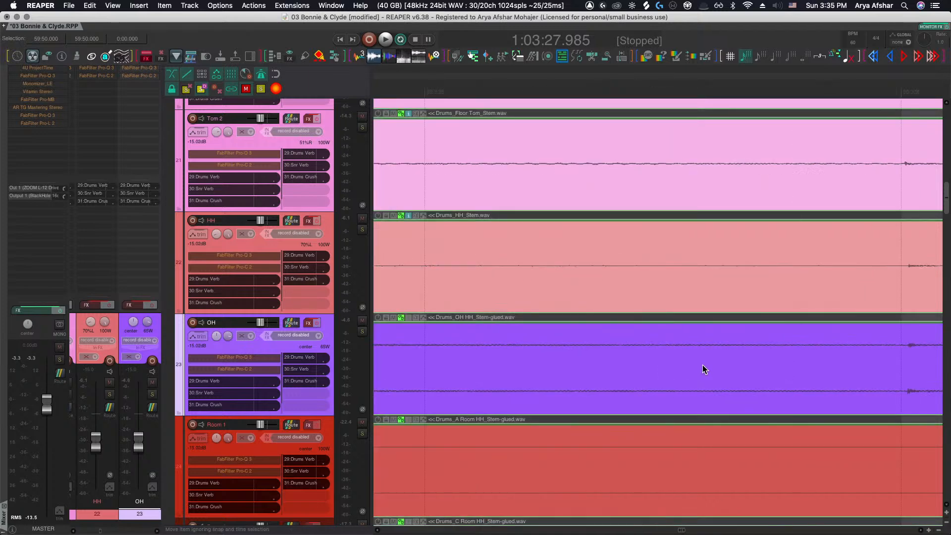
scroll(703, 365, "down", 8)
scroll(701, 365, "up", 5)
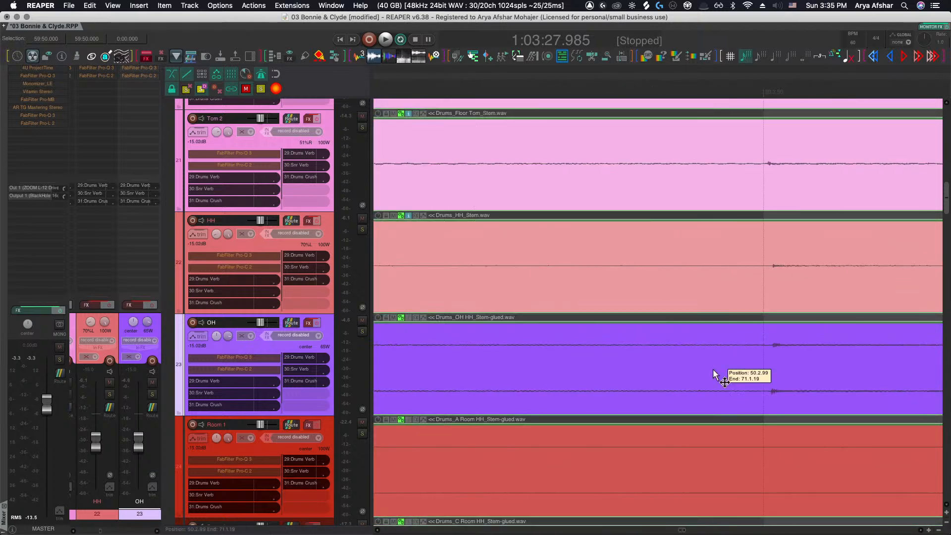
left_click_drag(788, 365, 775, 365)
scroll(771, 366, "right", 5)
scroll(771, 367, "up", 5)
scroll(770, 366, "down", 5)
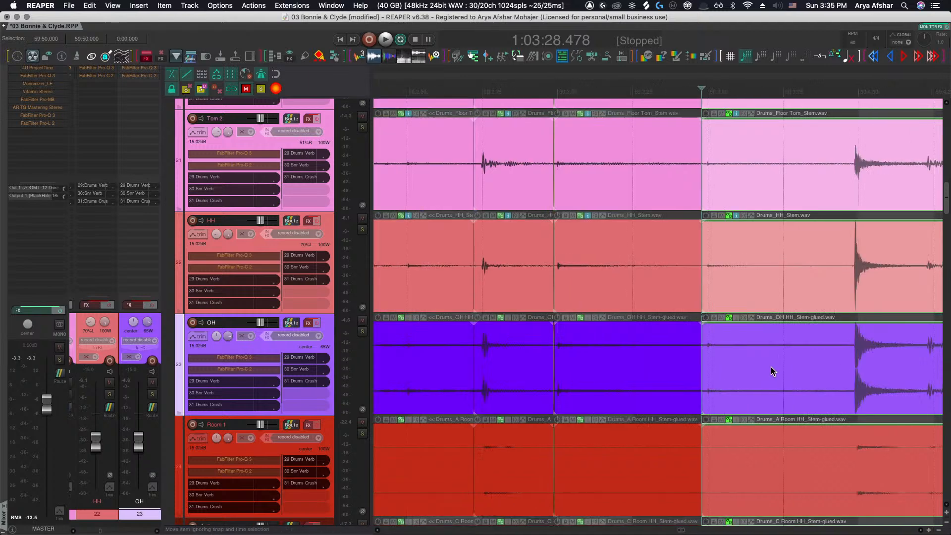
Zoom in on the next bar 50 hit and slip the OH segment's audio later to match the close mics
scroll(782, 365, "right", 4)
scroll(770, 367, "right", 5)
scroll(758, 366, "up", 5)
scroll(633, 368, "left", 3)
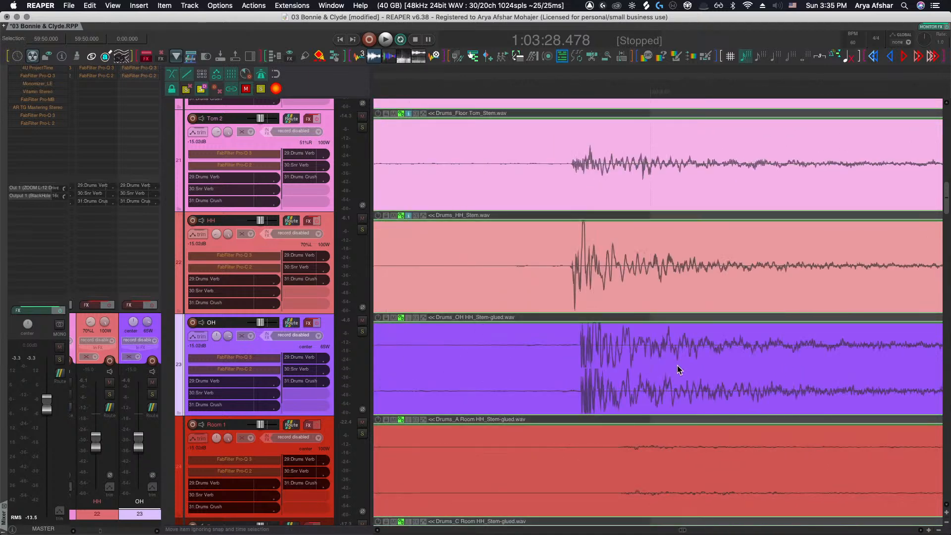
left_click_drag(644, 365, 721, 363)
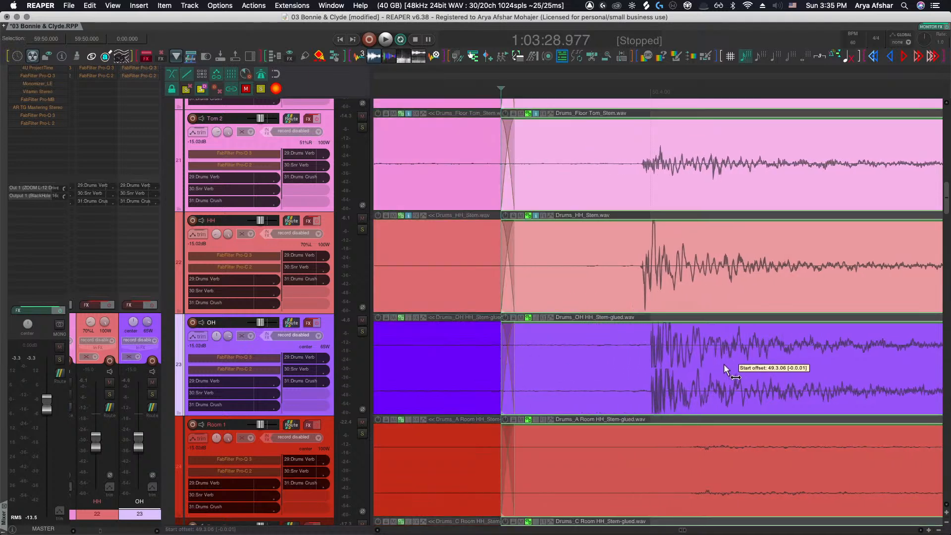
scroll(721, 363, "down", 5)
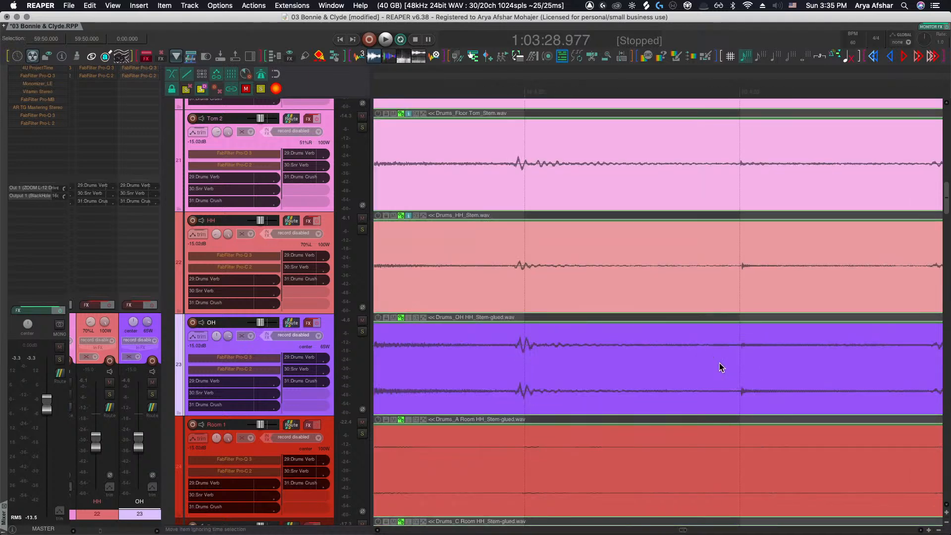
Split the drum stem items at the bar 51 downbeat and slip the OH segment's audio slightly later
scroll(719, 366, "down", 3)
scroll(718, 366, "right", 3)
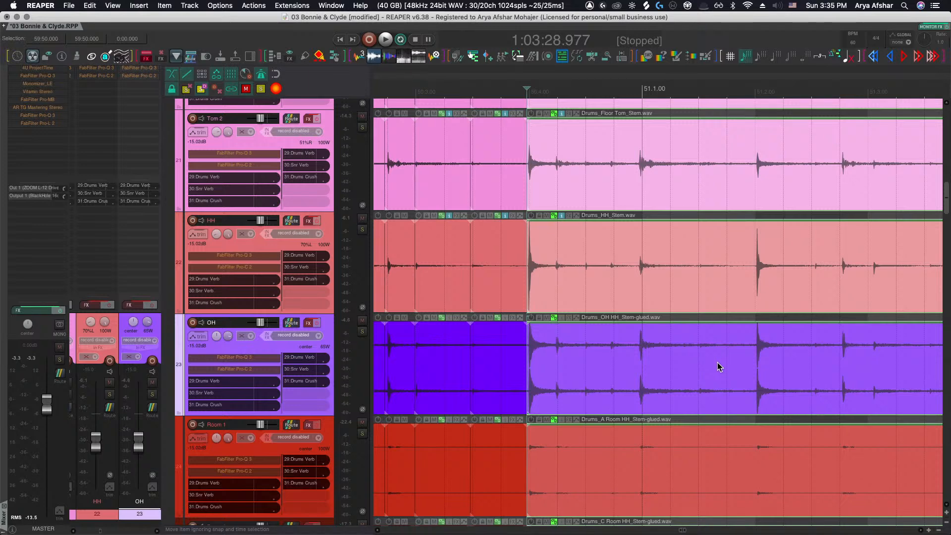
scroll(562, 361, "up", 4)
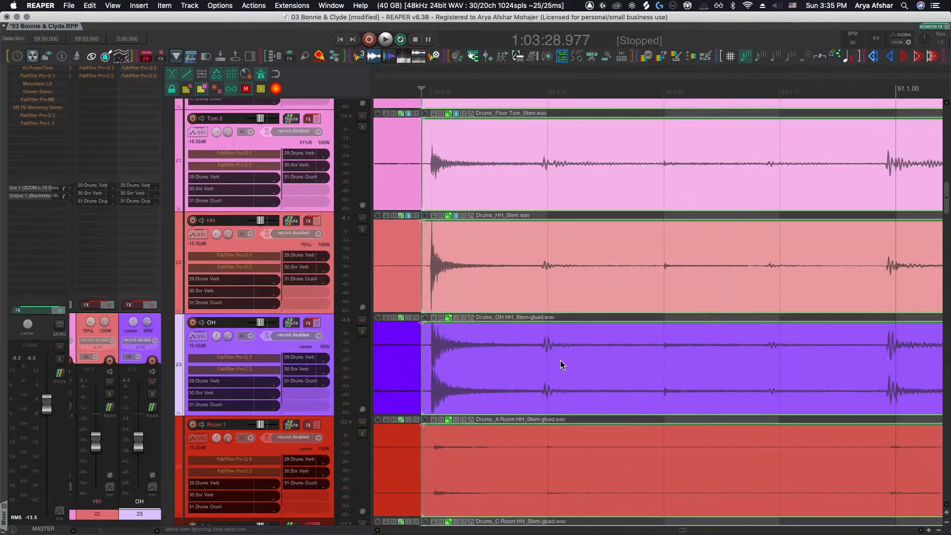
scroll(785, 359, "right", 3)
left_click(766, 356)
key("s")
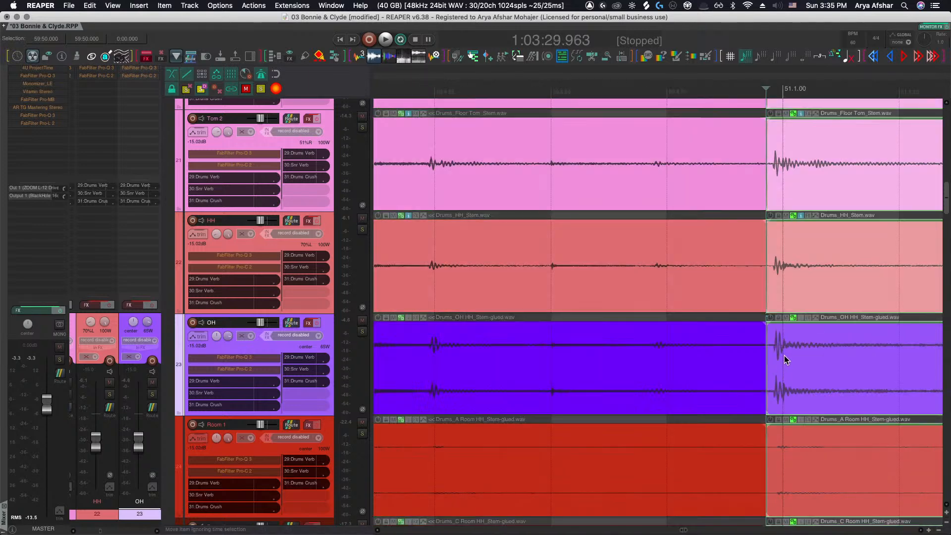
left_click_drag(789, 355, 798, 356)
Split the drum stem items at the next hit in bar 51 and slip the OH segment's audio earlier
scroll(799, 357, "right", 6)
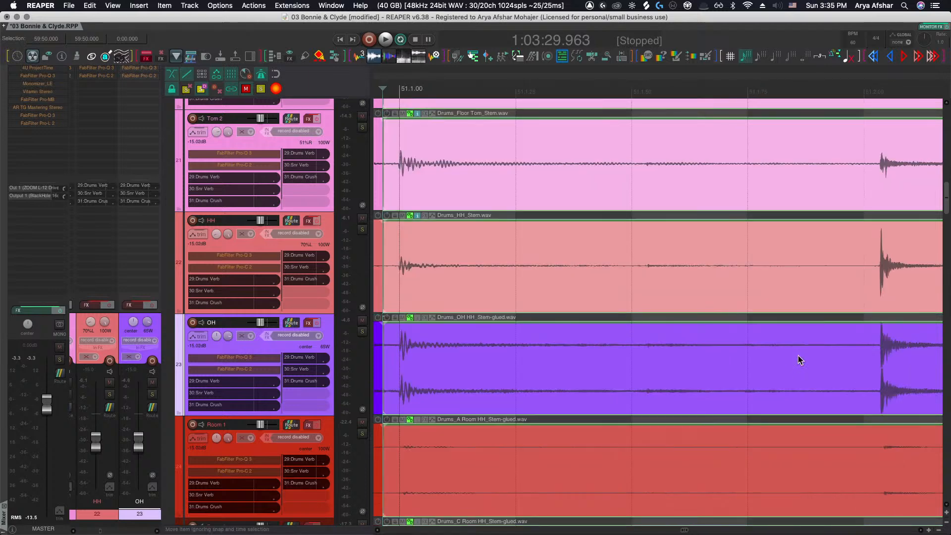
left_click(693, 362)
key("s")
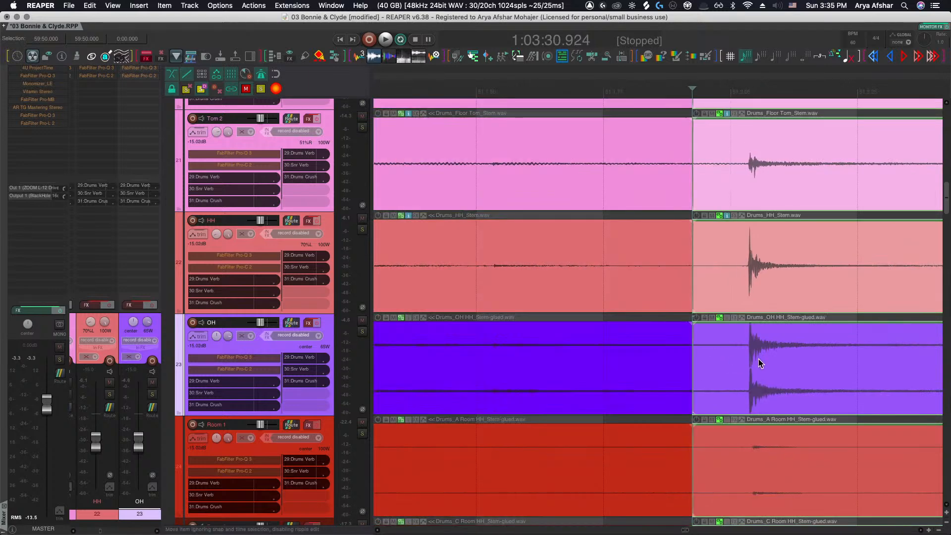
scroll(758, 359, "up", 5)
left_click_drag(754, 360, 681, 361)
Split the drum stem items before the following bar 51 hit and slip the OH segment's audio earlier
scroll(682, 361, "right", 6)
scroll(682, 360, "down", 4)
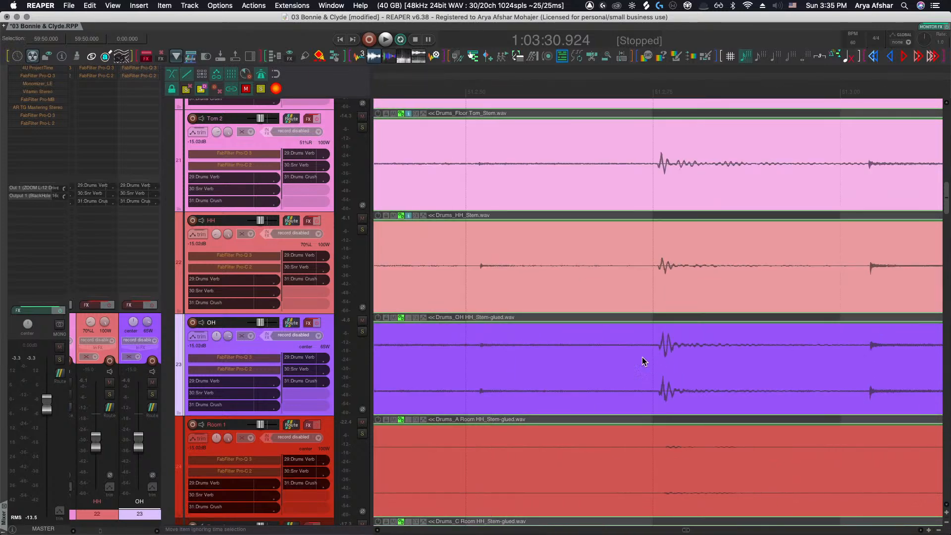
scroll(624, 356, "left", 3)
left_click(570, 358)
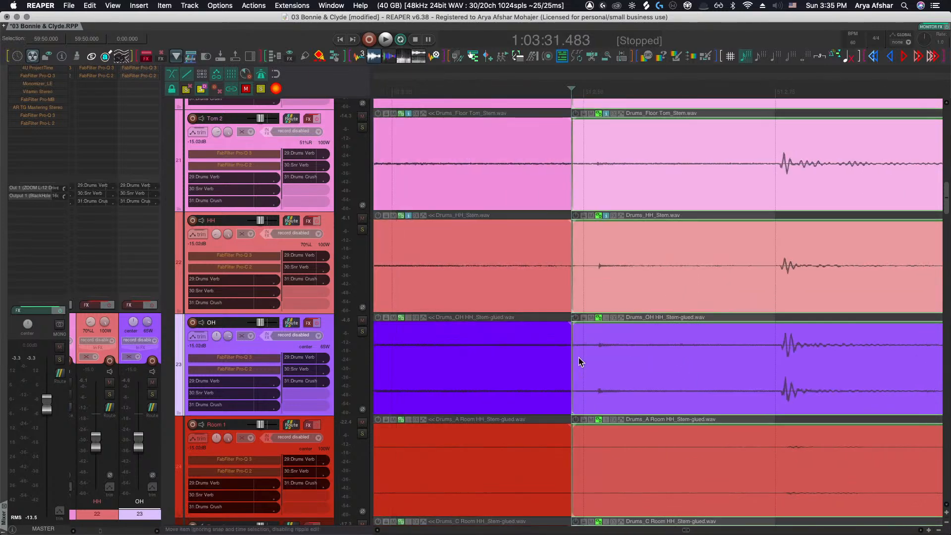
scroll(579, 358, "up", 4)
left_click_drag(623, 358, 566, 357)
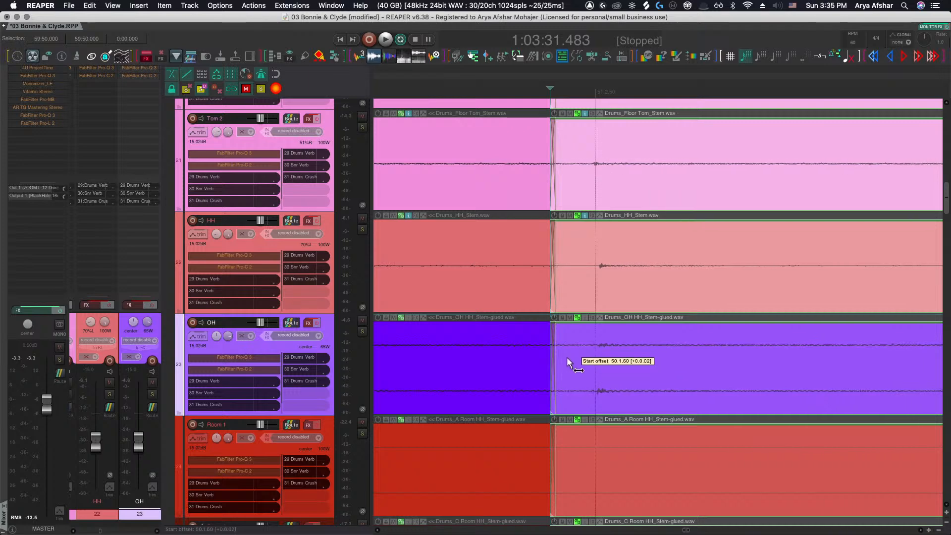
Split the drum stem items at the next hit and slip the OH segment's audio later to match the close mics
scroll(579, 361, "right", 10)
left_click(727, 361)
key("s")
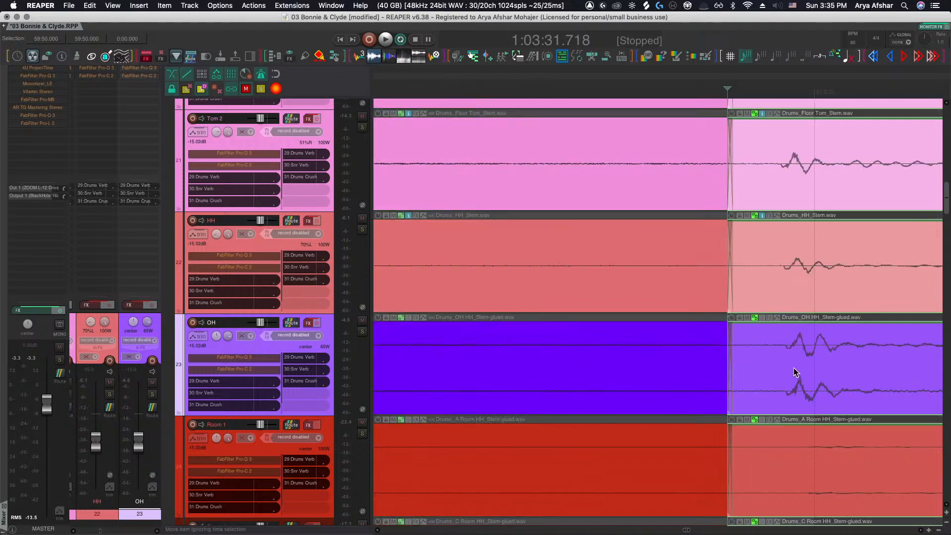
left_click_drag(796, 367, 825, 369)
Zoom to the next bar 51 hit, split the drum stem items there and slip the OH segment earlier
scroll(817, 370, "right", 1)
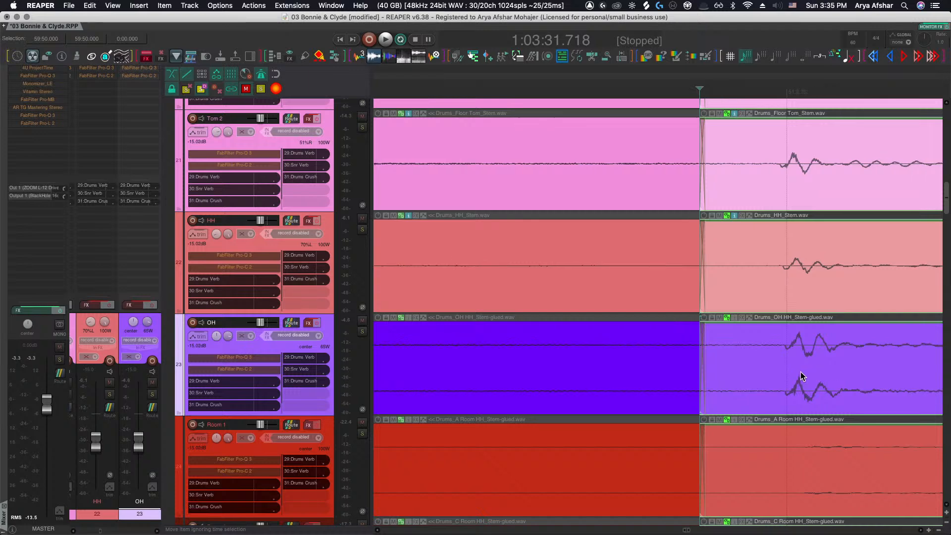
scroll(797, 372, "down", 2)
scroll(787, 371, "right", 4)
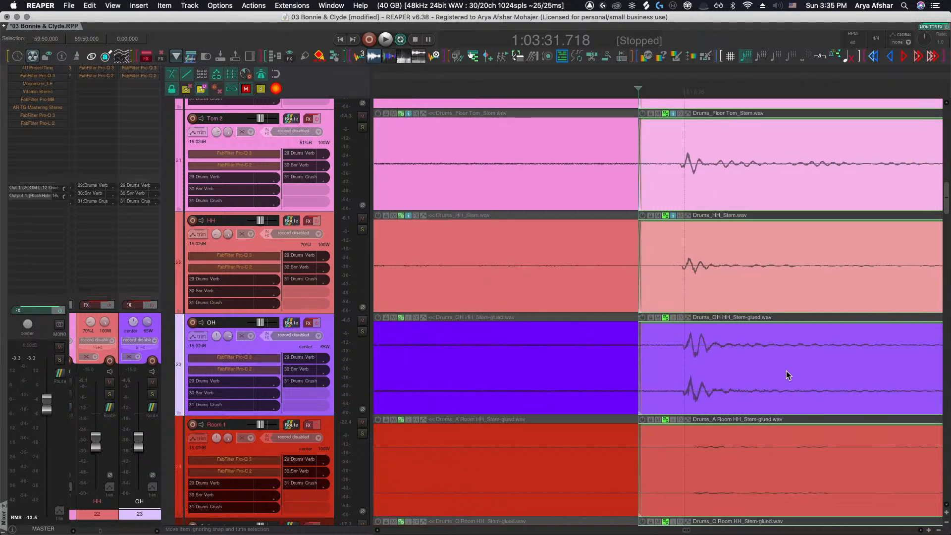
scroll(785, 370, "right", 3)
scroll(785, 370, "down", 2)
scroll(784, 370, "right", 5)
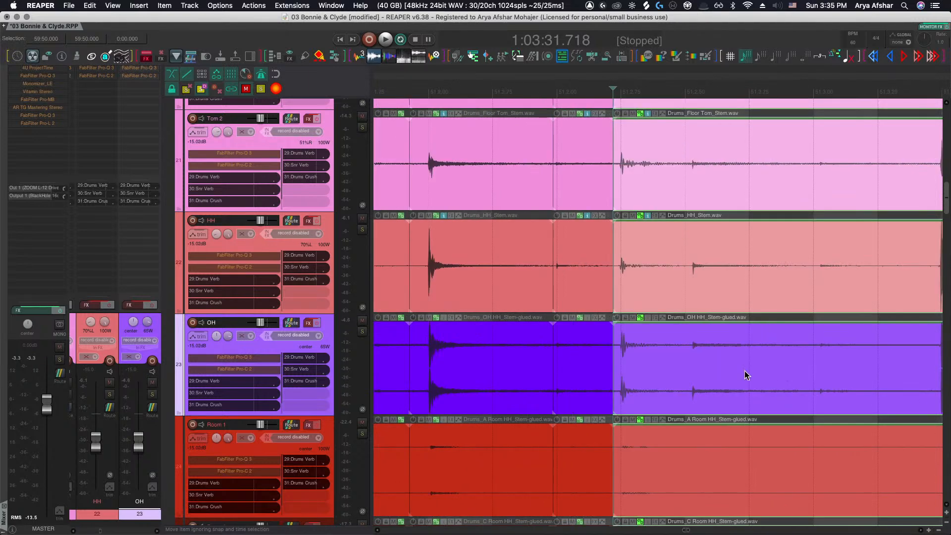
scroll(683, 372, "up", 10)
left_click(687, 367)
key("s")
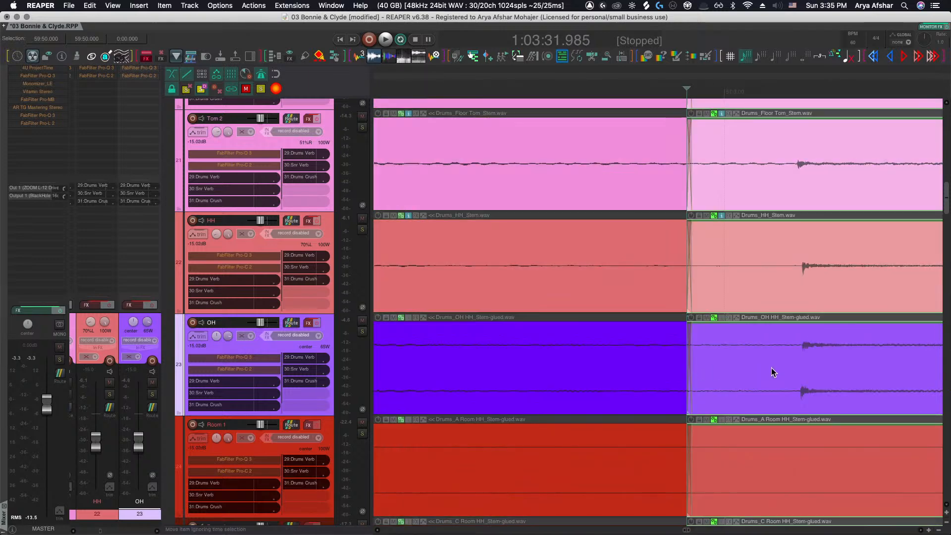
scroll(763, 367, "right", 6)
left_click_drag(754, 368, 646, 365)
Split the drum stem items just before the next loud hit in bar 51
scroll(647, 365, "right", 10)
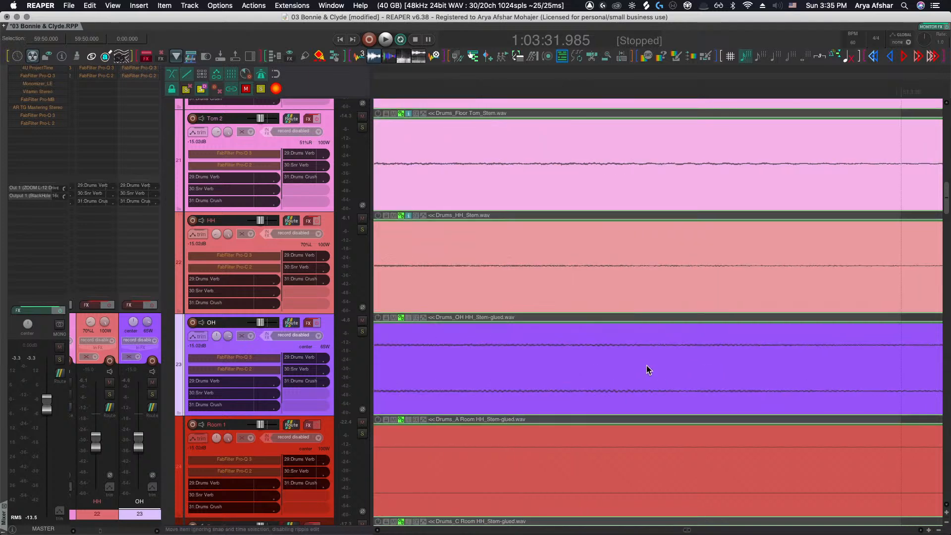
scroll(646, 364, "down", 3)
scroll(646, 364, "right", 5)
scroll(647, 365, "right", 10)
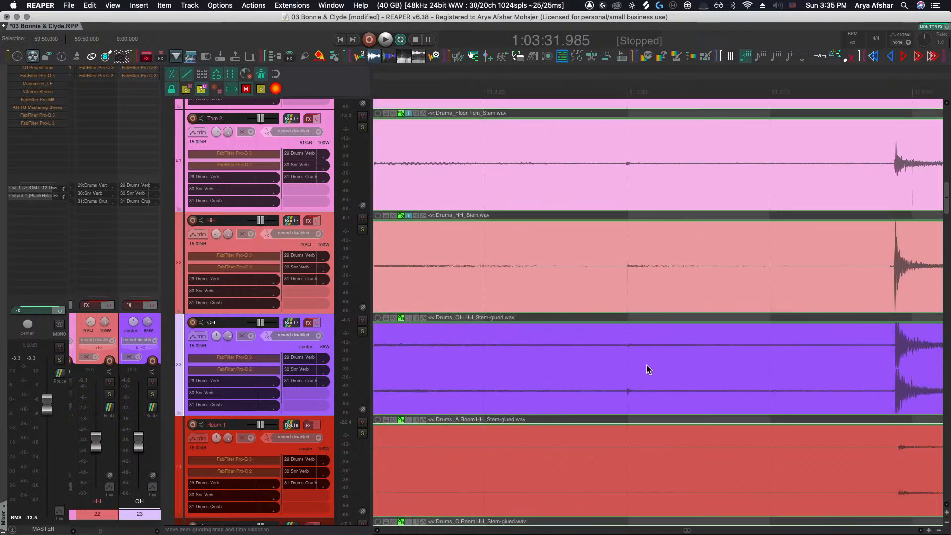
scroll(655, 362, "up", 2)
left_click_drag(696, 361, 789, 363)
key("s")
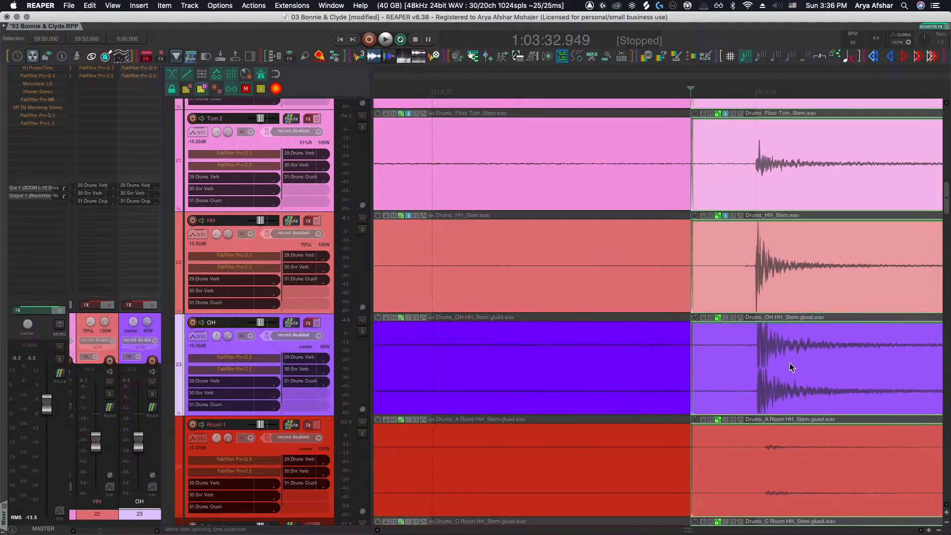
Split the drum stem items after that hit and slip the following OH segment's audio later
scroll(789, 363, "down", 3)
scroll(790, 364, "right", 6)
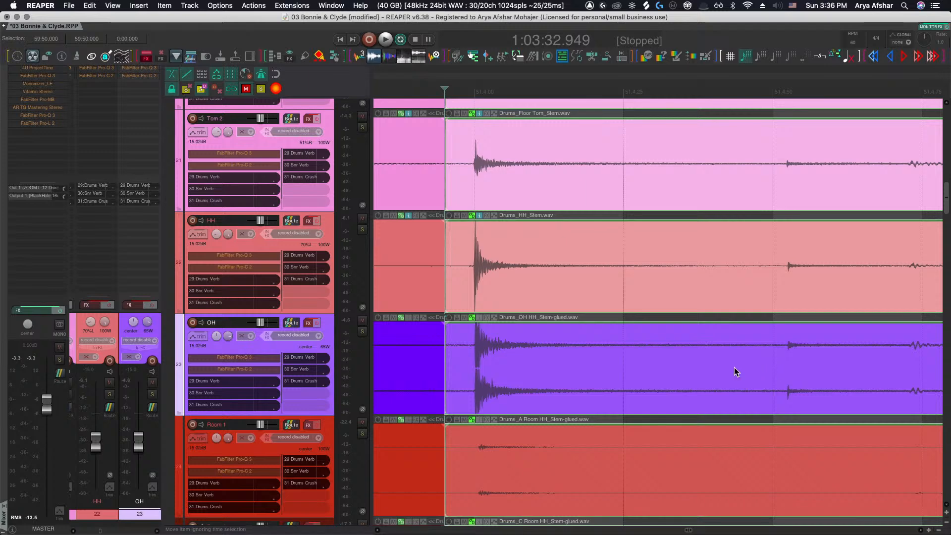
left_click(749, 372)
key("s")
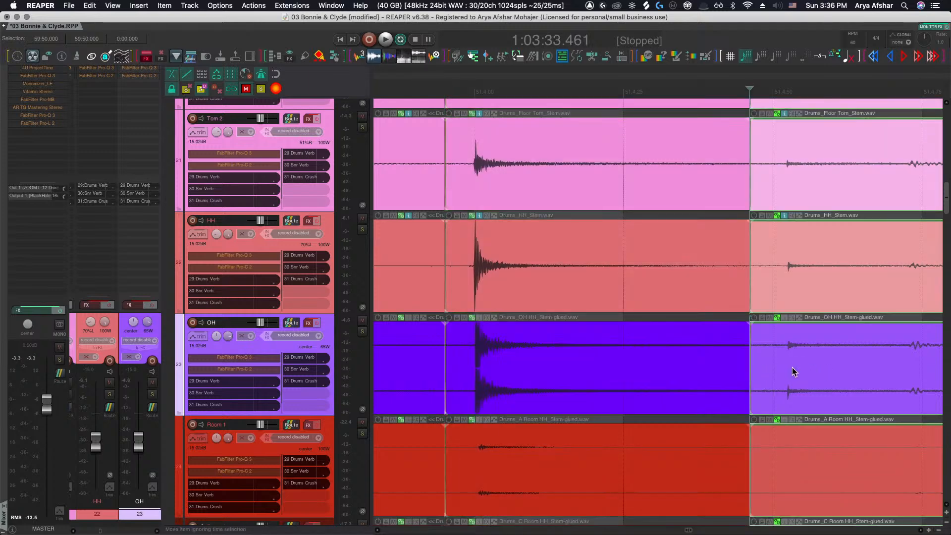
scroll(792, 368, "up", 2)
mouse_move(805, 368)
left_mouse_down()
mouse_move(790, 366)
mouse_move(819, 365)
left_mouse_up()
Split the drum stem items just before the bar 52 downbeat
scroll(790, 365, "up", 3)
left_click(767, 362)
key("s")
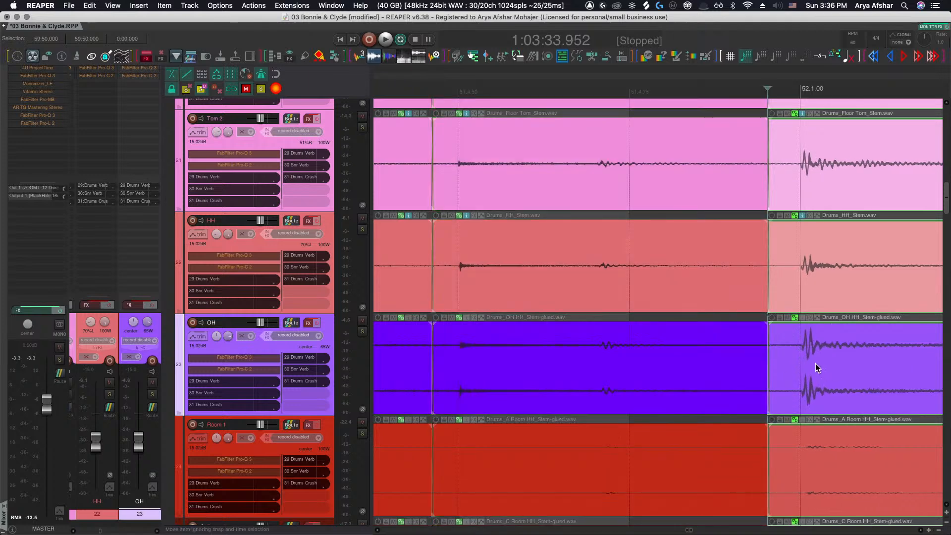
Split the drum stem items at the next small hit and slip the OH segment's audio earlier
scroll(808, 364, "right", 8)
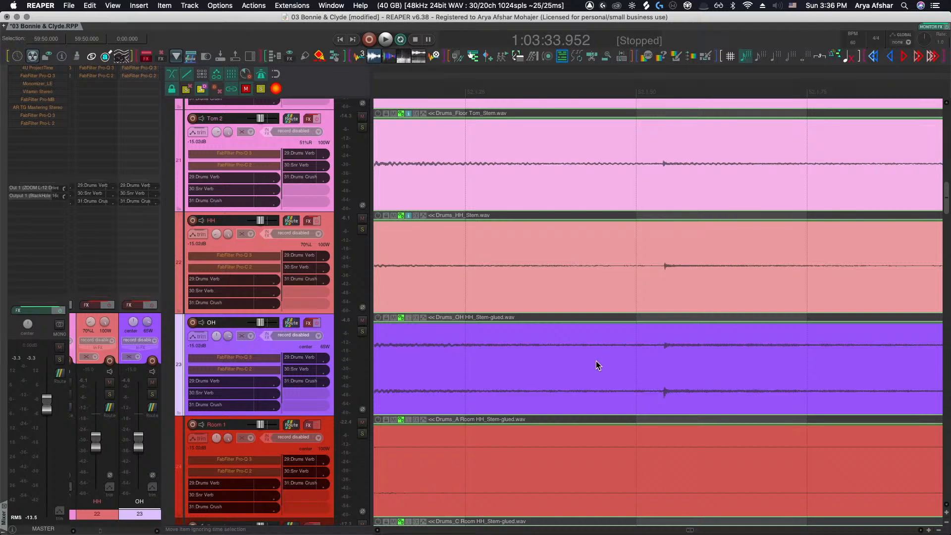
left_click(590, 362)
key("s")
left_click_drag(692, 362, 664, 365)
Split the drum stem items before the next bar 52 hit and slip the OH segment's audio later
scroll(665, 365, "right", 3)
left_click(771, 361)
key("s")
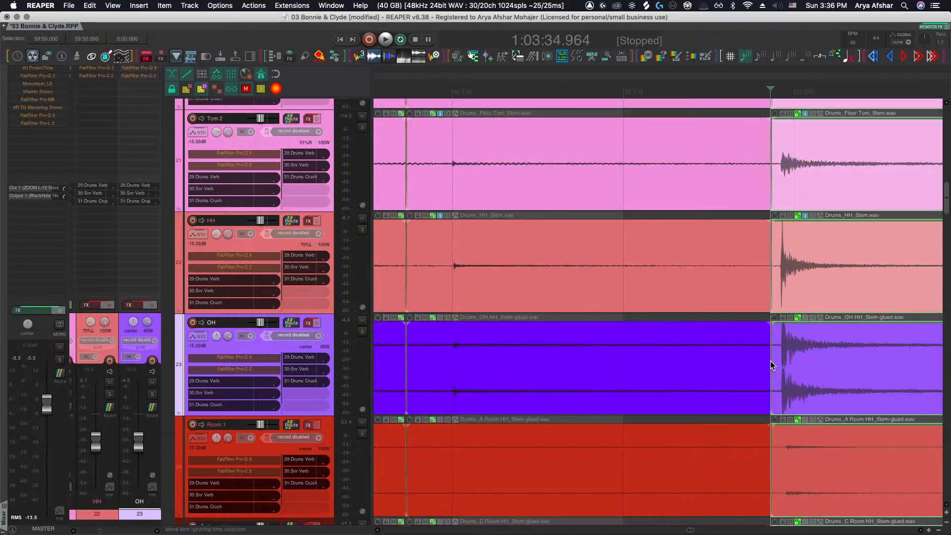
scroll(795, 363, "up", 3)
left_click_drag(794, 363, 831, 365)
Zoom to the following hit, split the drum stem items there and slip the OH segment later
scroll(827, 367, "right", 2)
scroll(823, 367, "right", 2)
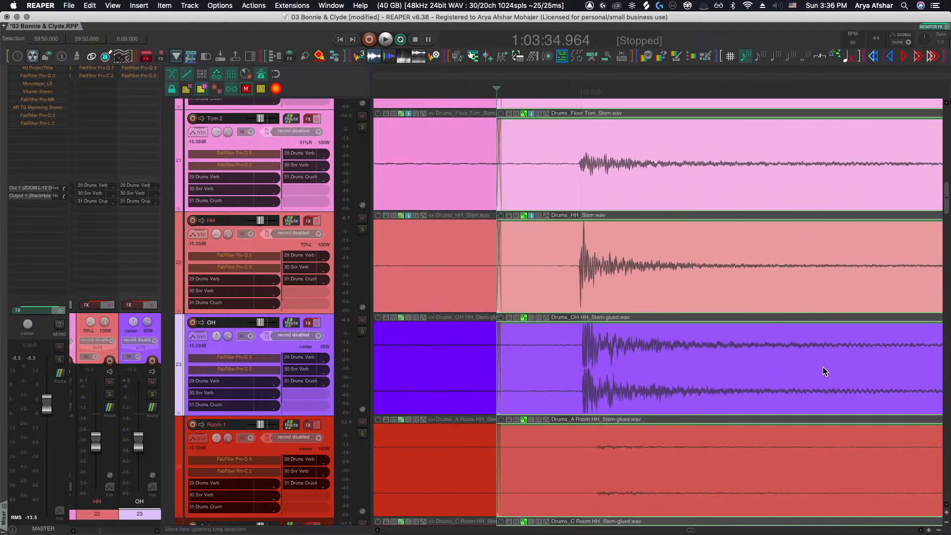
scroll(822, 366, "down", 3)
scroll(819, 367, "right", 2)
scroll(816, 373, "right", 1)
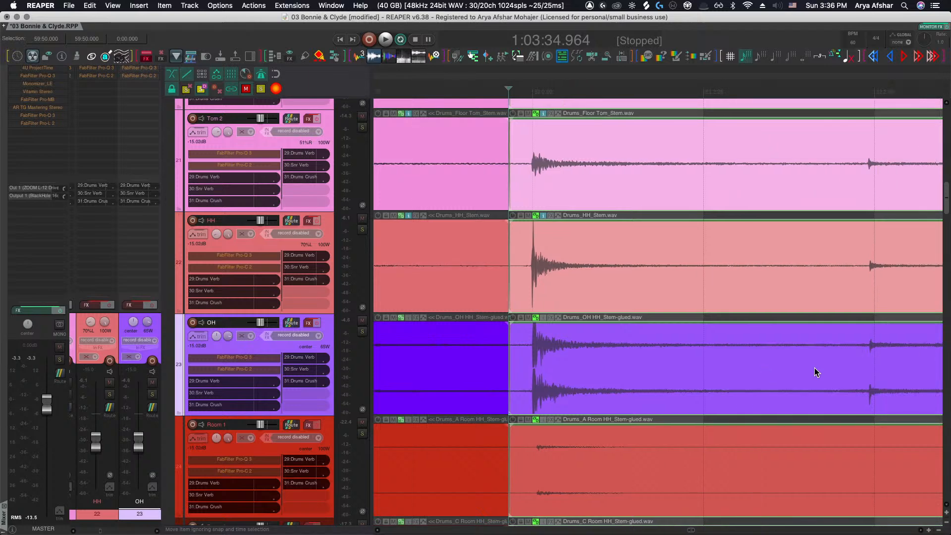
scroll(809, 372, "right", 2)
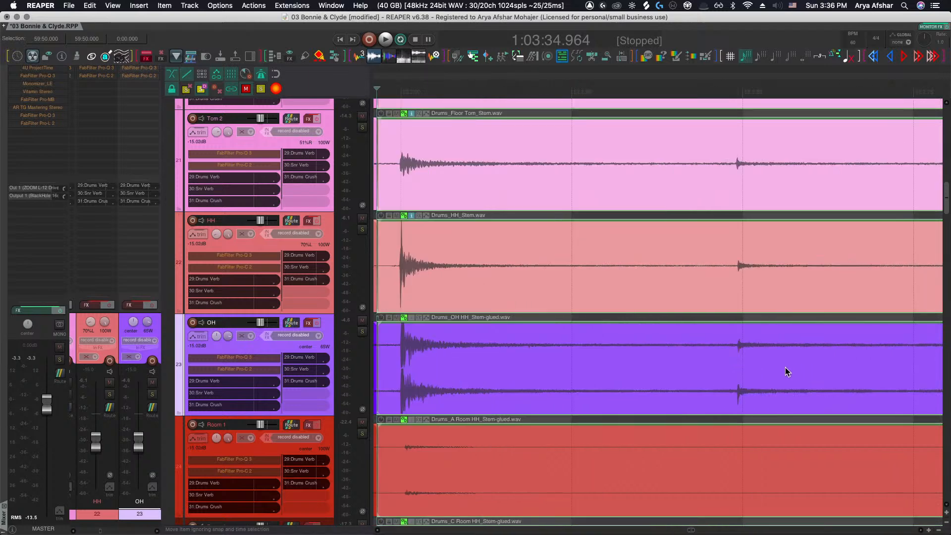
left_click(728, 367)
key("s")
scroll(753, 366, "up", 5)
mouse_move(735, 367)
left_mouse_down()
mouse_move(727, 367)
mouse_move(751, 369)
left_mouse_up()
Split the drum stem items at the next bar 52 hit and slip the OH segment's audio slightly earlier
scroll(751, 369, "right", 2)
scroll(751, 370, "down", 3)
scroll(750, 370, "right", 5)
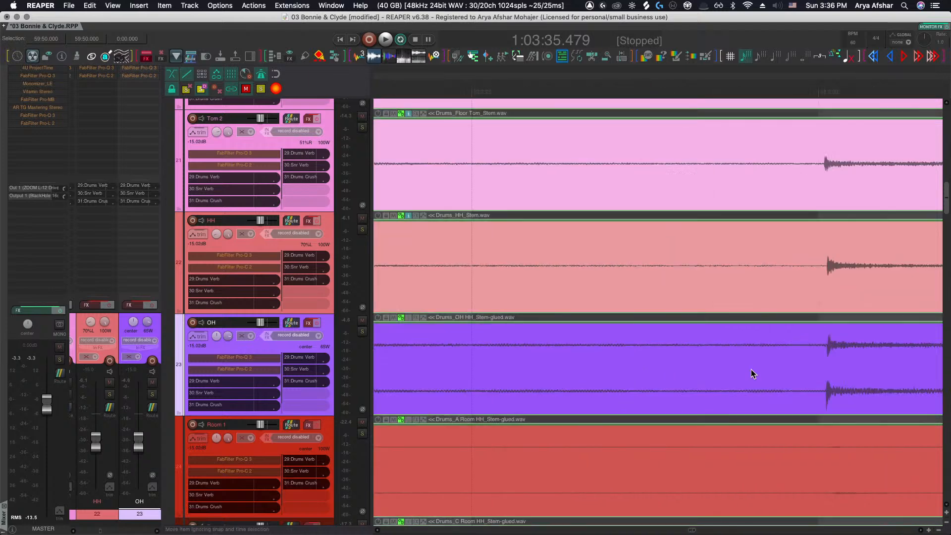
scroll(751, 369, "right", 1)
left_click(766, 372)
key("s")
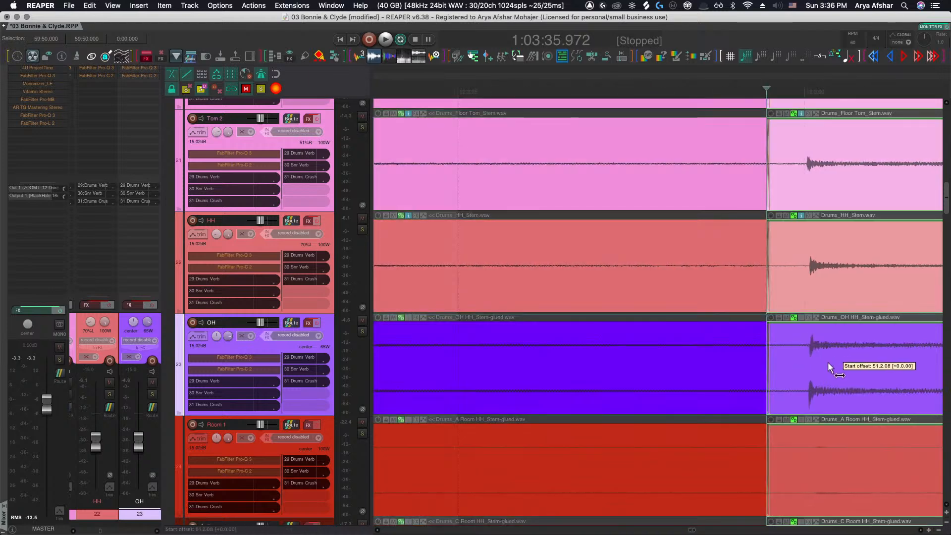
left_click_drag(828, 362, 822, 361)
Split the drum stem items at the next hit and nudge the OH segment's audio slightly later
scroll(822, 361, "right", 1)
scroll(822, 362, "down", 3)
scroll(819, 363, "right", 5)
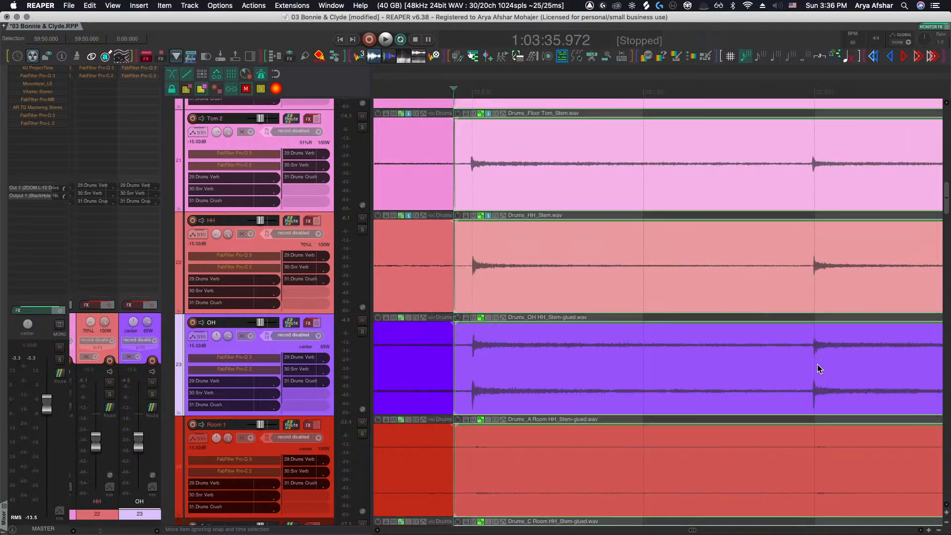
scroll(803, 363, "up", 5)
left_click(831, 363)
key("s")
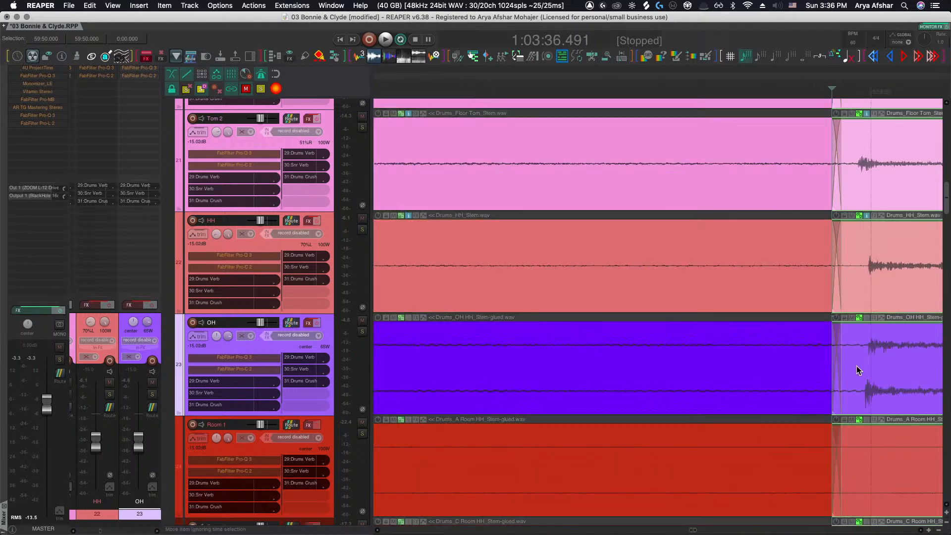
left_click_drag(866, 366, 870, 367)
Split the drum stem items before the next tom hit and slip the OH segment's audio later
scroll(870, 367, "right", 4)
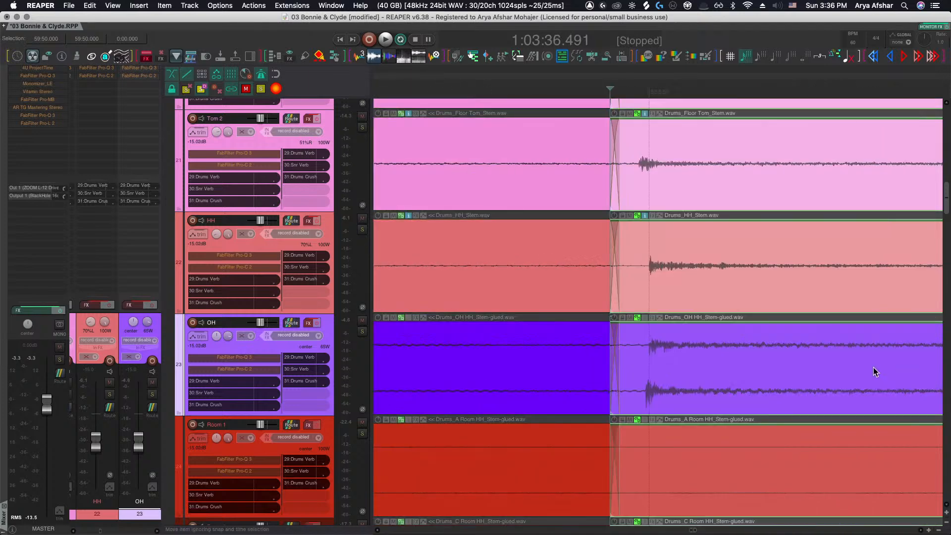
scroll(868, 368, "down", 3)
scroll(867, 367, "right", 3)
scroll(861, 368, "right", 4)
left_click(719, 372)
key("s")
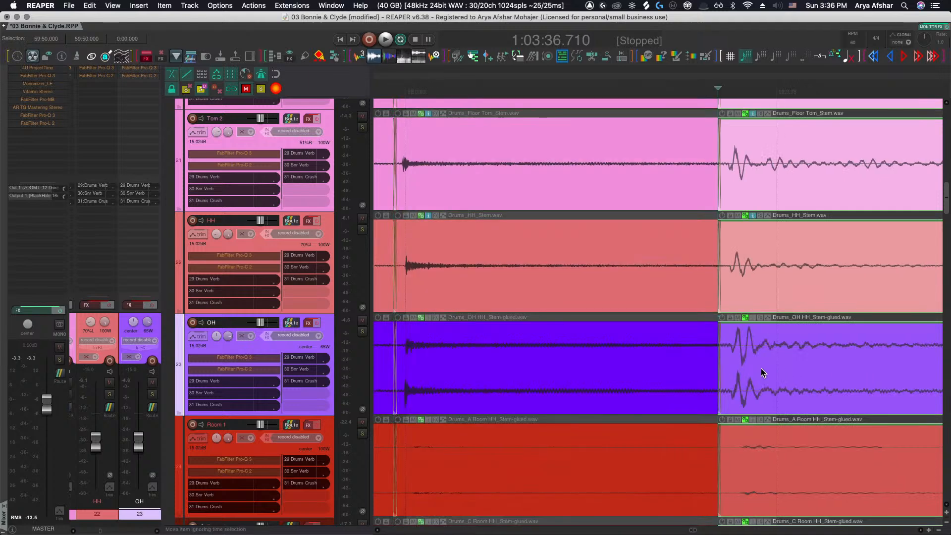
left_click_drag(760, 367, 810, 369)
Split the drum stem items before the following fill and slip the OH segment's audio slightly later
scroll(809, 369, "right", 5)
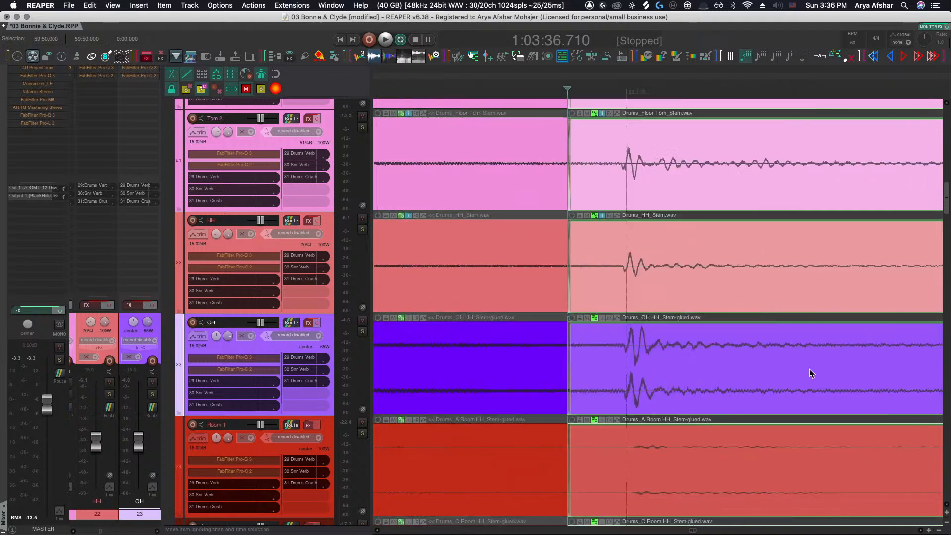
scroll(807, 368, "down", 5)
scroll(788, 369, "up", 8)
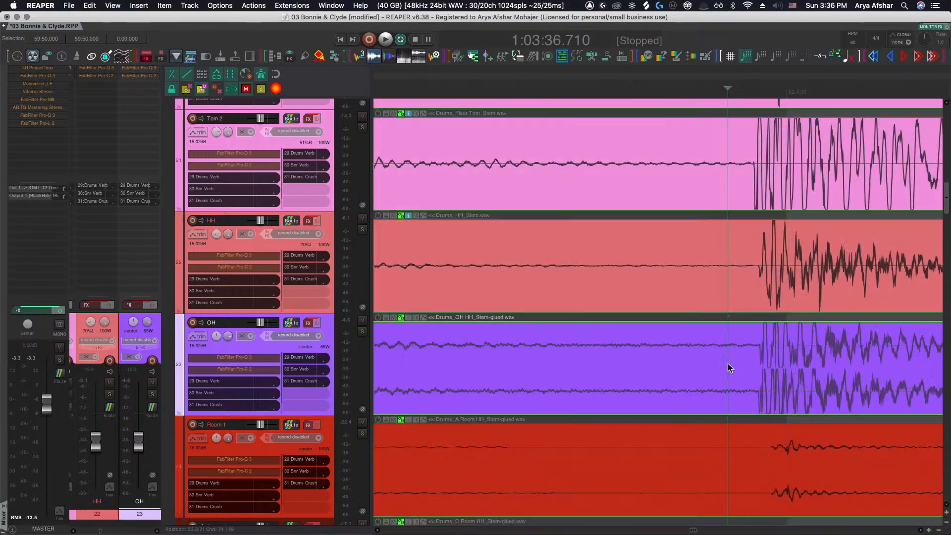
left_click(727, 367)
key("s")
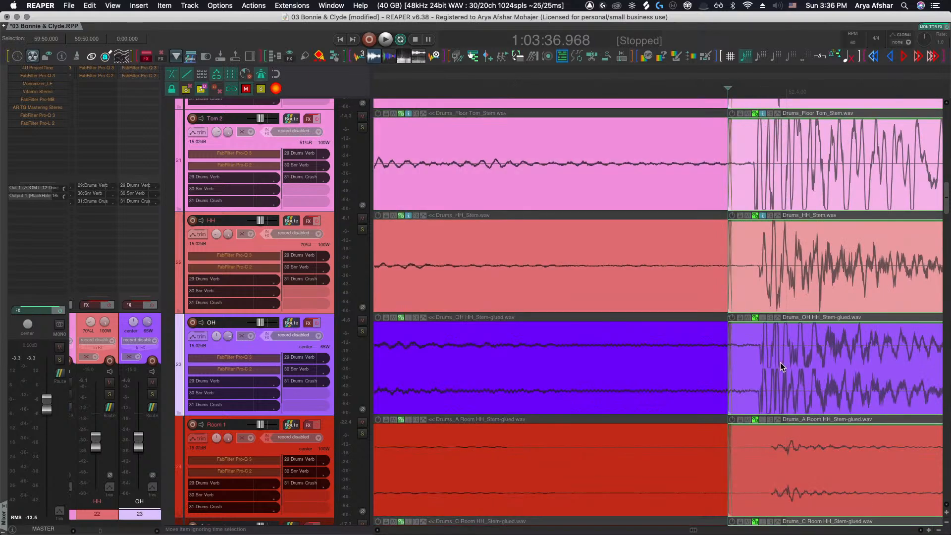
mouse_move(780, 366)
left_mouse_down()
mouse_move(802, 368)
mouse_move(793, 367)
left_mouse_up()
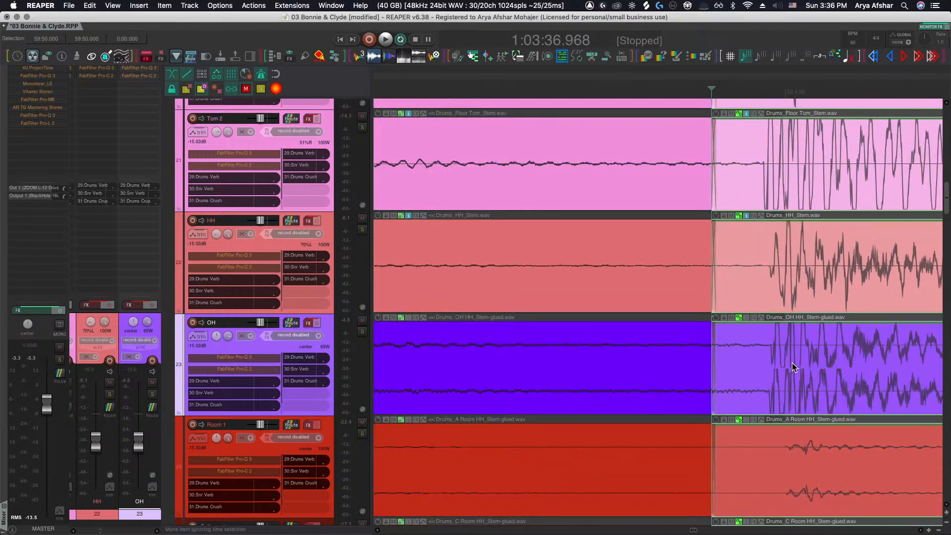
key("shift+Down")
key("shift+Down")
key("shift+Down")
key("shift+Down")
key("shift+Down")
key("shift+Down")
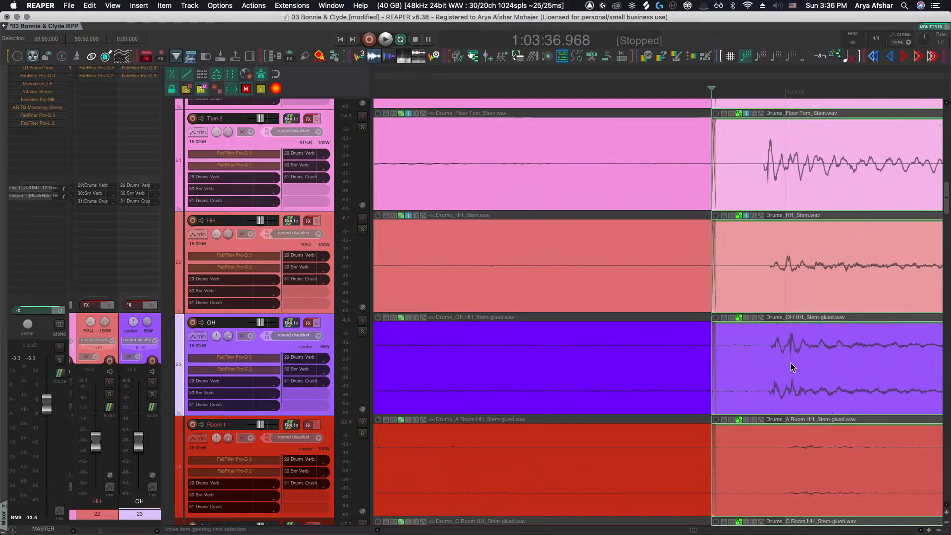
Slip the OH segment's audio slightly earlier and play the passage back to check the alignment
mouse_move(789, 368)
left_mouse_down()
mouse_move(743, 366)
mouse_move(766, 362)
left_mouse_up()
scroll(765, 362, "down", 3)
key("space")
scroll(765, 367, "right", 3)
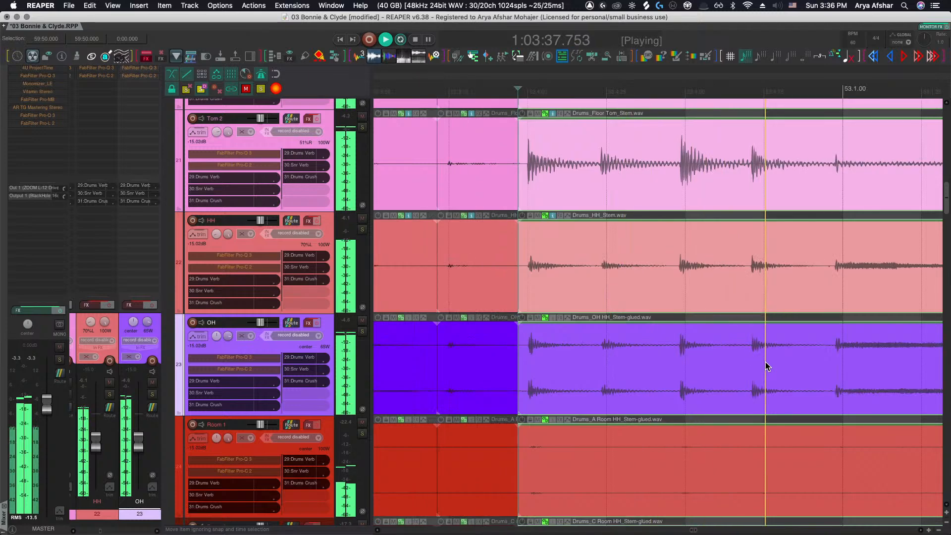
key("space")
key("space")
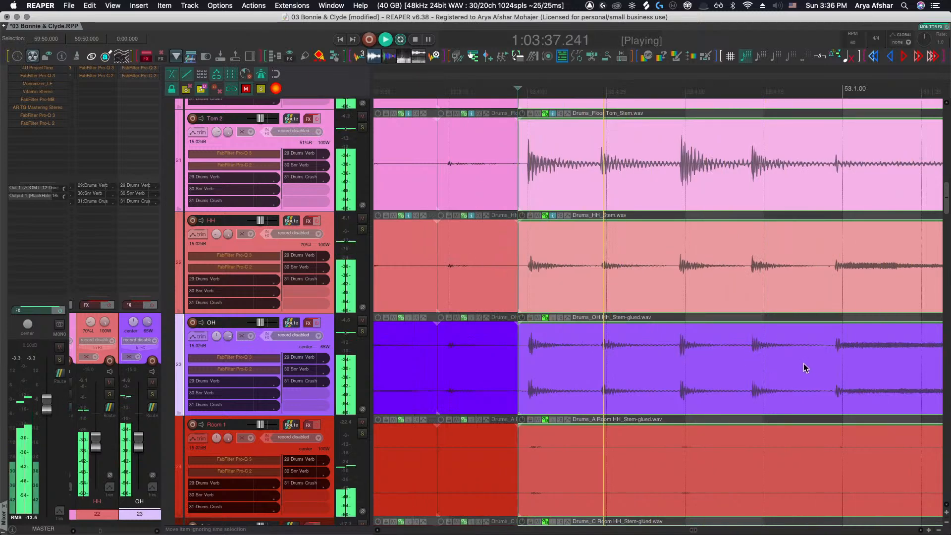
key("space")
Split the drum stem items just before bar 53 and slip the new OH segment's audio slightly later
scroll(833, 361, "up", 3)
left_click(828, 362)
key("s")
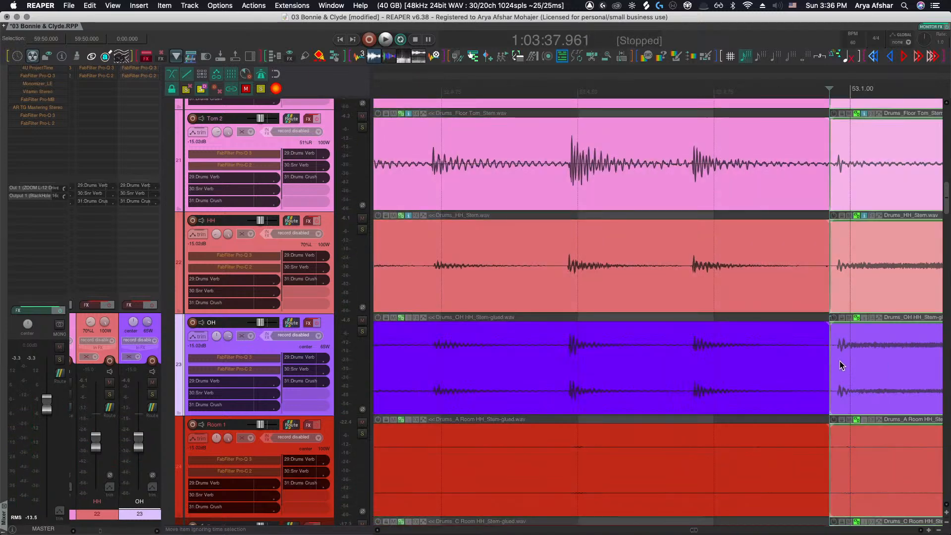
left_click_drag(857, 361, 874, 364)
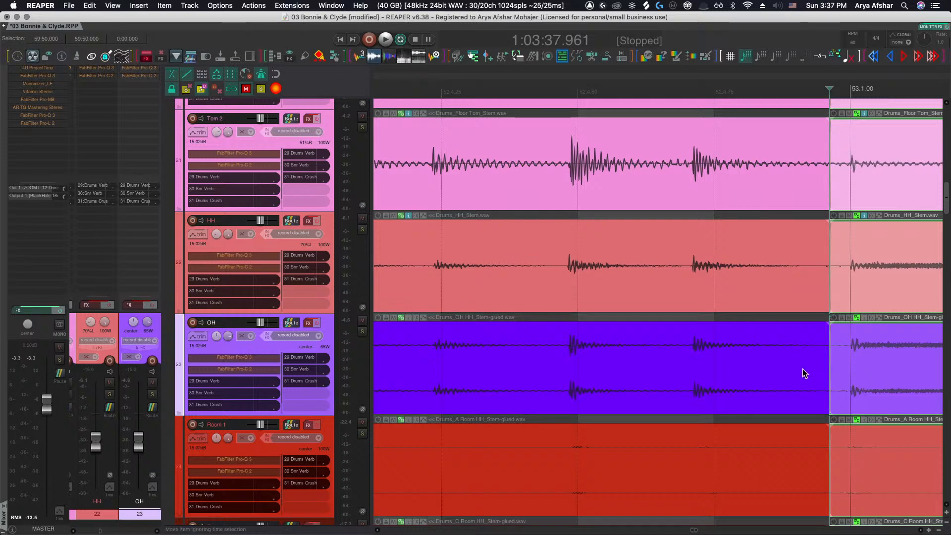
scroll(708, 367, "left", 3)
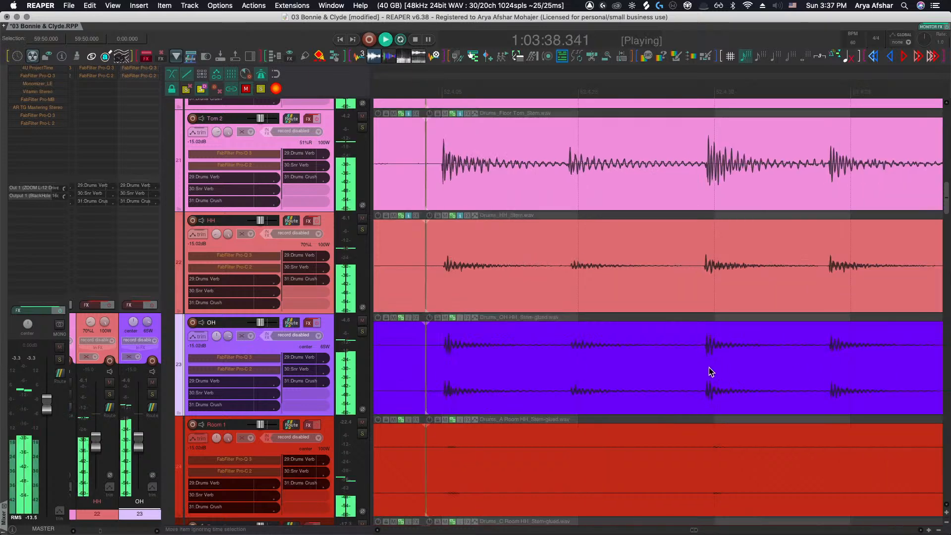
Play the fill before bar 53, split the drum stem items before its next hit, and slip the OH segment's audio later
scroll(709, 367, "down", 2)
key("space")
left_click(447, 88)
key("space")
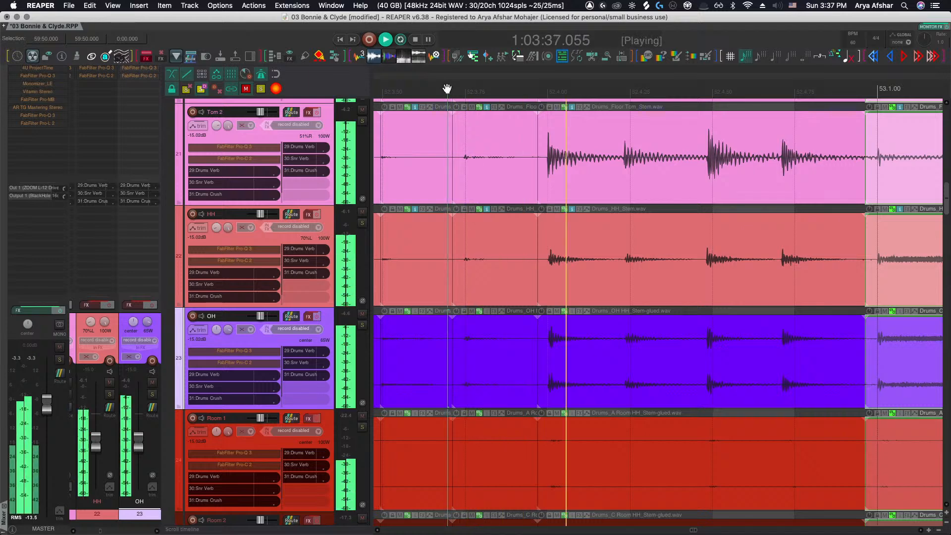
key("space")
scroll(590, 356, "up", 1)
scroll(590, 356, "up", 3)
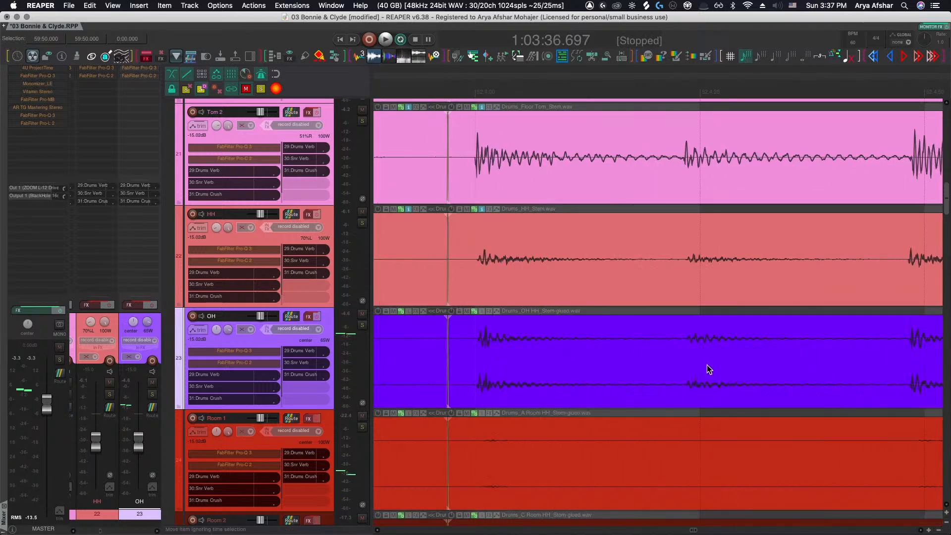
left_click(674, 367)
key("s")
left_click_drag(711, 367, 781, 362)
Split the drum stem items just after that hit to isolate a short segment, and play the section back
scroll(786, 362, "right", 8)
left_click(726, 363)
key("s")
scroll(781, 362, "down", 4)
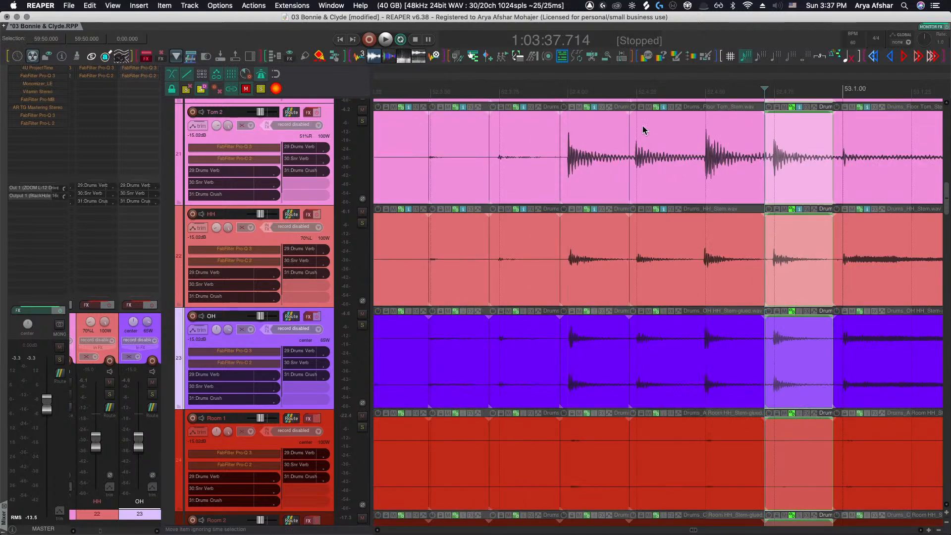
left_click(550, 90)
key("space")
scroll(551, 122, "right", 10)
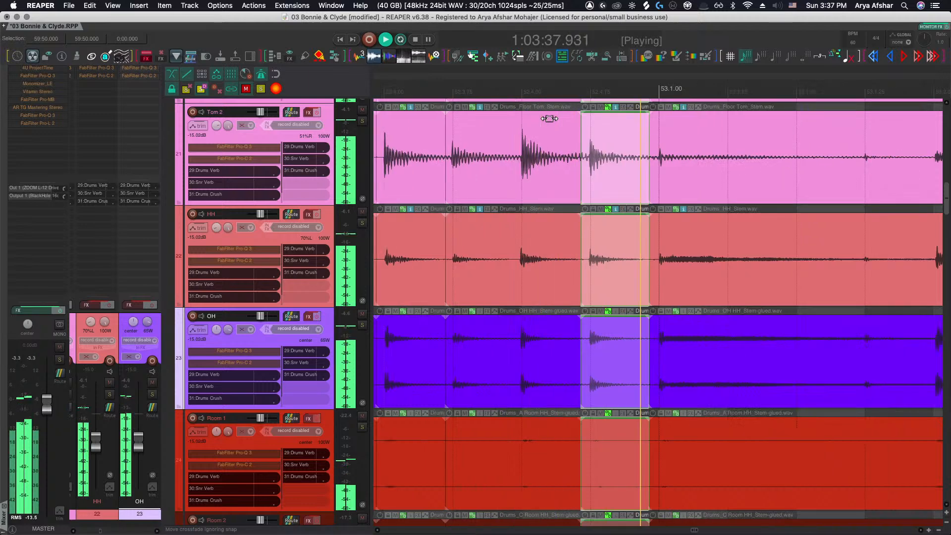
scroll(606, 184, "down", 4)
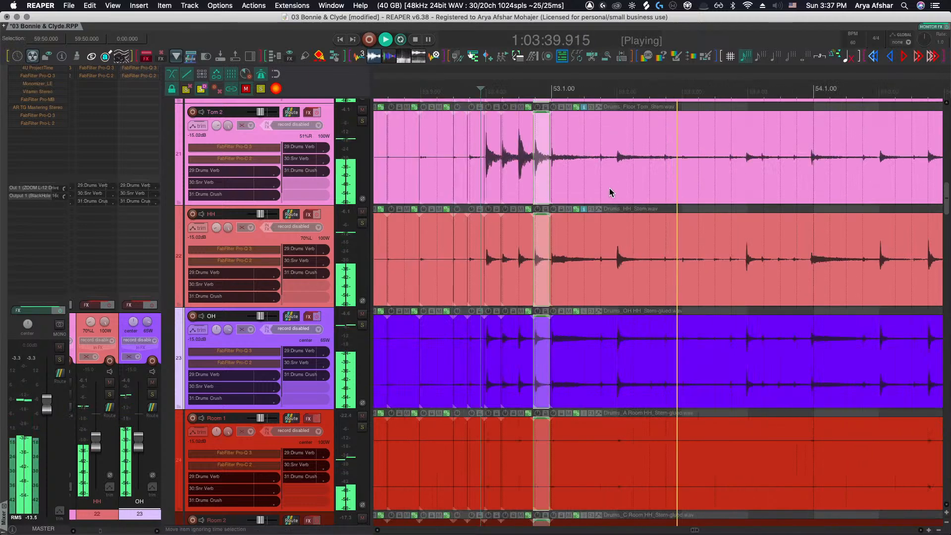
scroll(609, 188, "up", 3)
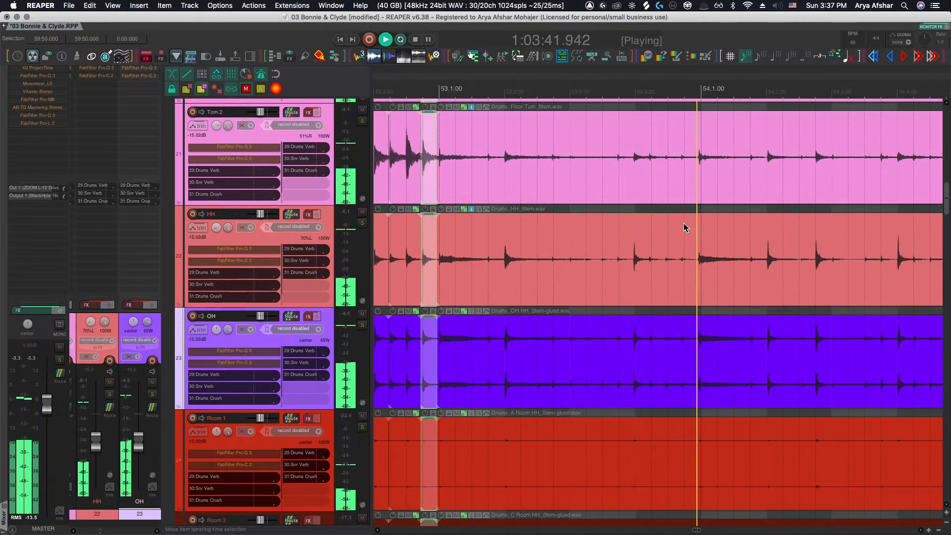
key("space")
Split the drum stem items at each bar line from bar 54 through bar 59
scroll(673, 317, "up", 3)
left_click(677, 370)
key("s")
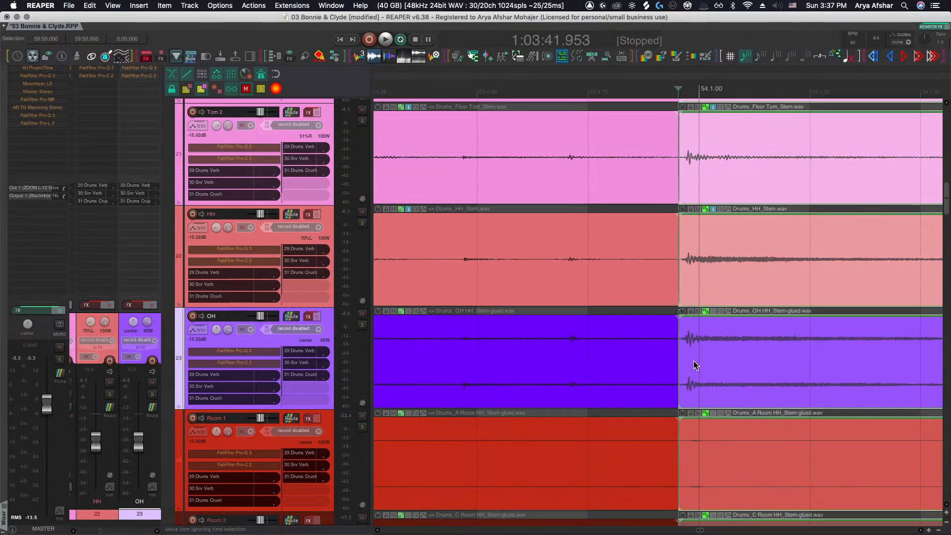
scroll(690, 366, "right", 1)
scroll(683, 366, "down", 4)
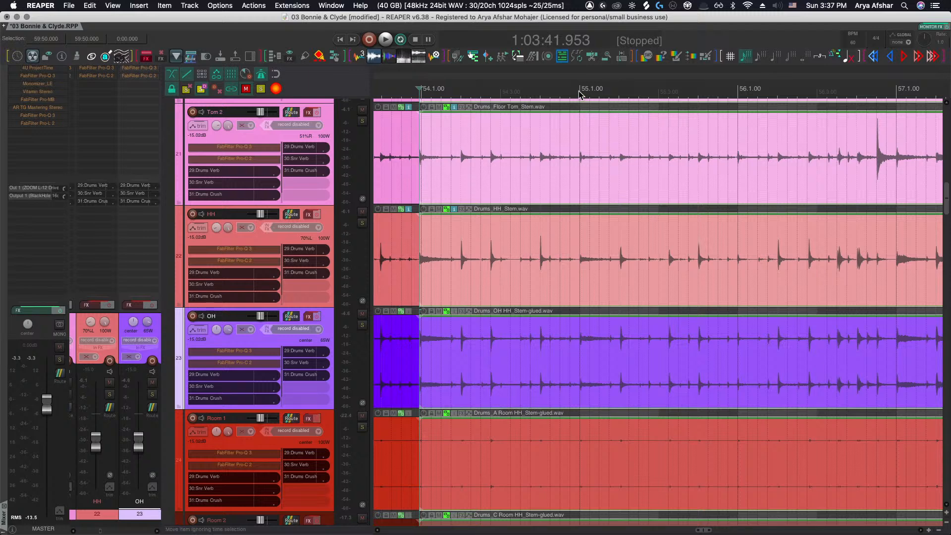
left_click(578, 93)
key("s")
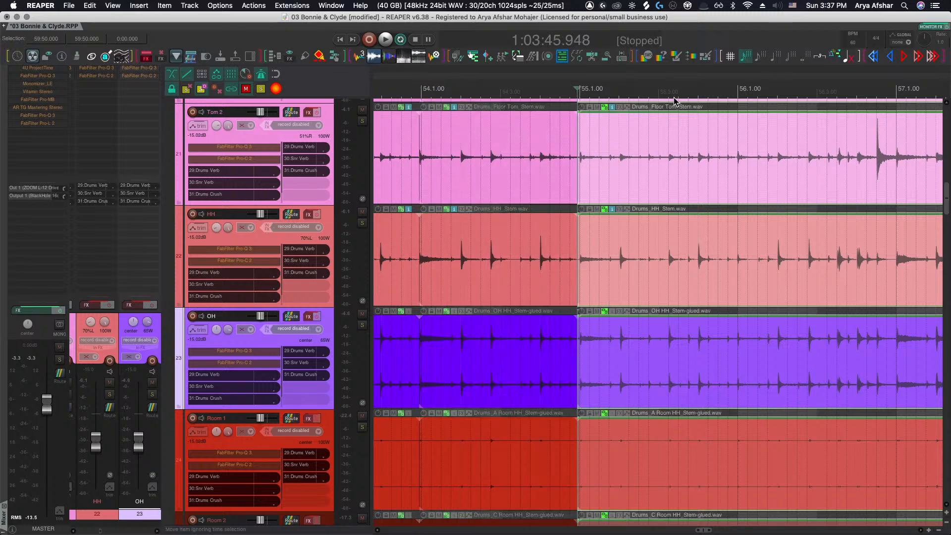
left_click(735, 93)
key("s")
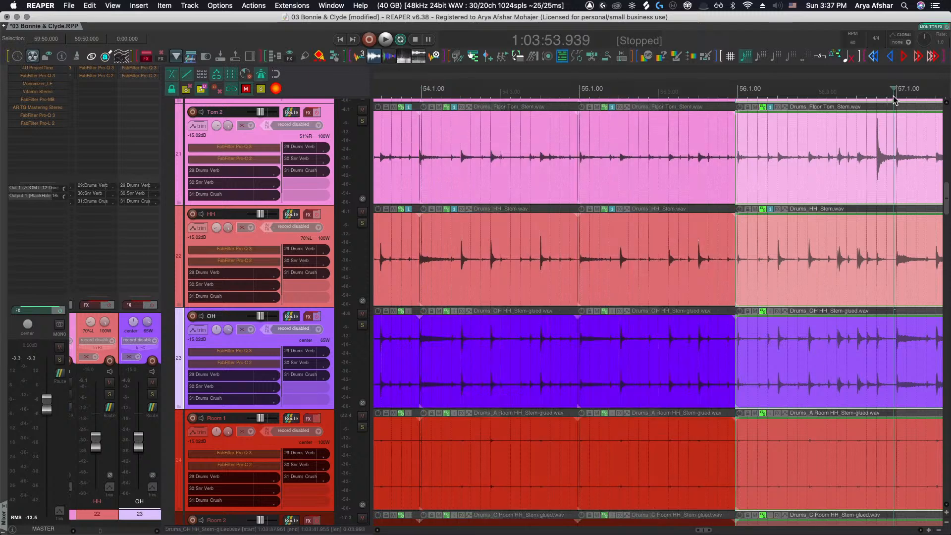
key("s")
scroll(891, 101, "right", 8)
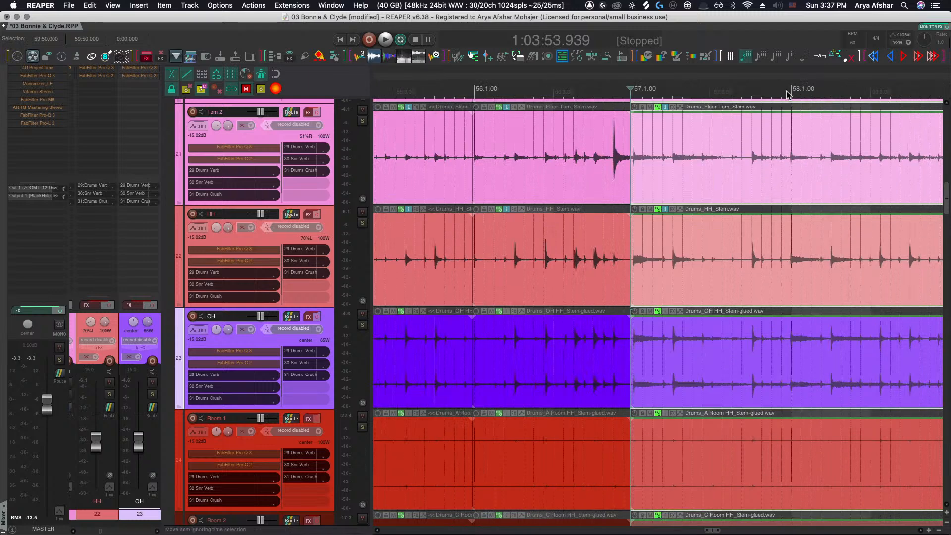
left_click(786, 91)
key("s")
scroll(797, 94, "right", 5)
left_click(835, 98)
key("s")
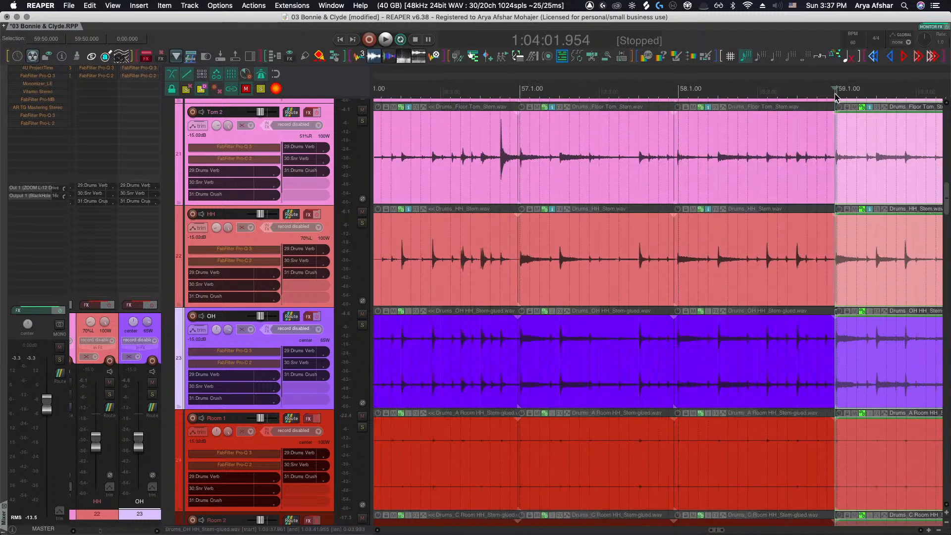
Split the drum stem items at each bar line from bar 60 through bar 65
scroll(841, 97, "right", 5)
left_click(848, 94)
key("s")
scroll(817, 99, "right", 6)
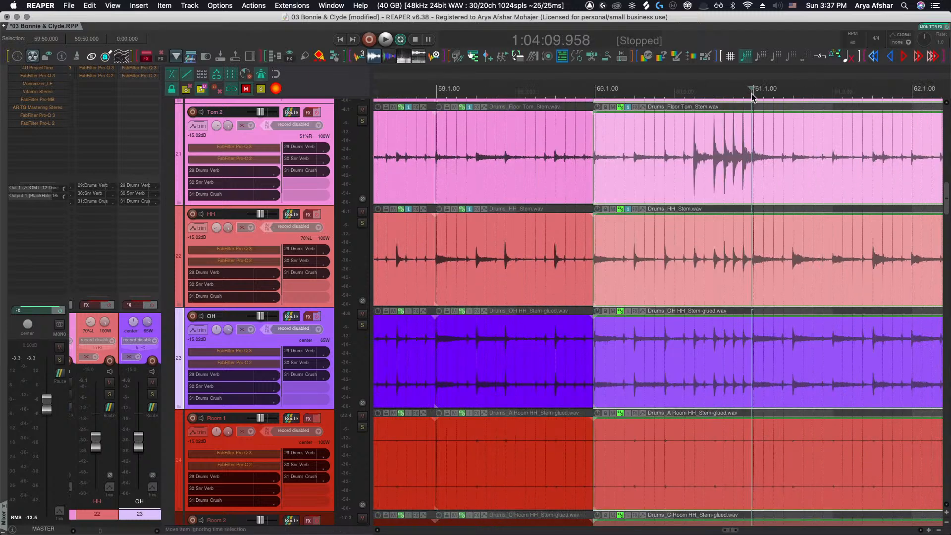
key("s")
scroll(763, 102, "right", 6)
left_click(597, 94)
key("s")
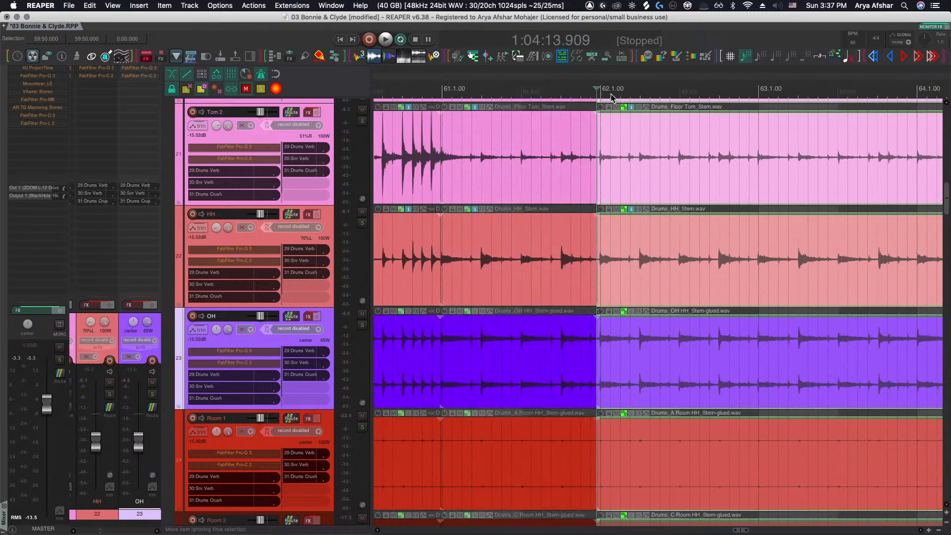
left_click(754, 92)
key("s")
scroll(753, 92, "right", 2)
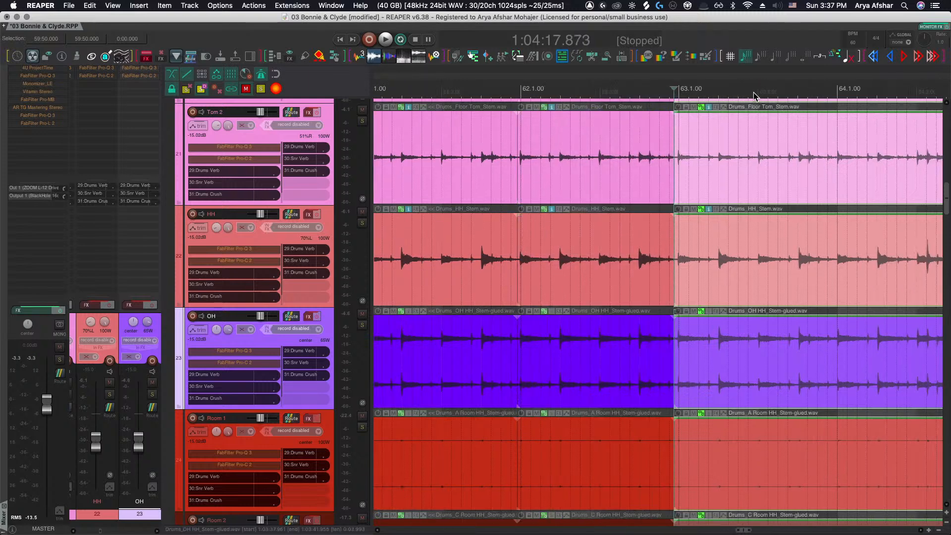
left_click(836, 96)
key("s")
scroll(832, 100, "right", 6)
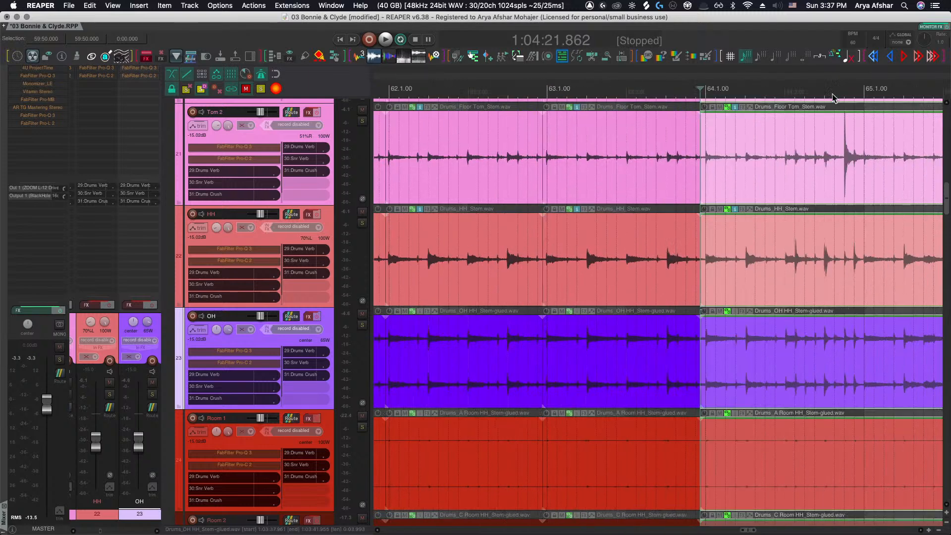
left_click(738, 96)
key("s")
scroll(738, 96, "down", 5)
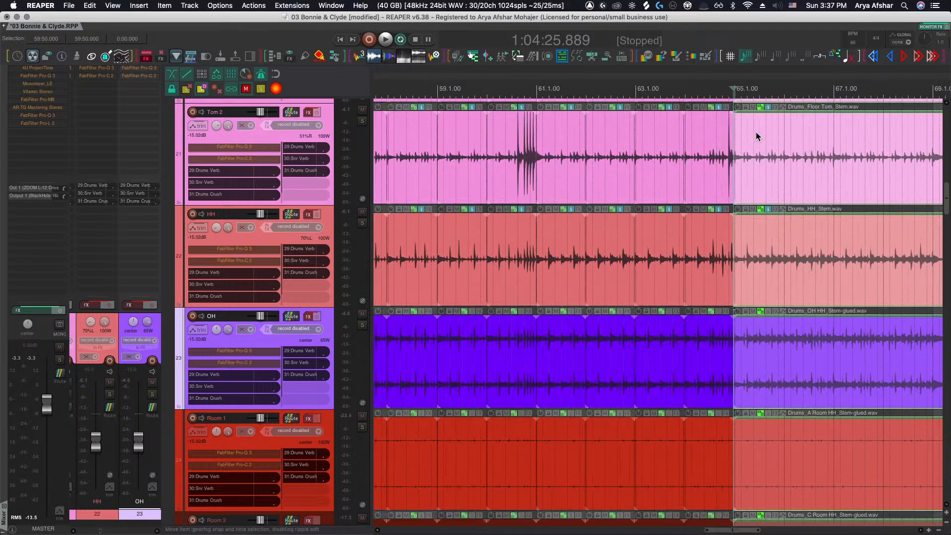
scroll(758, 136, "left", 10)
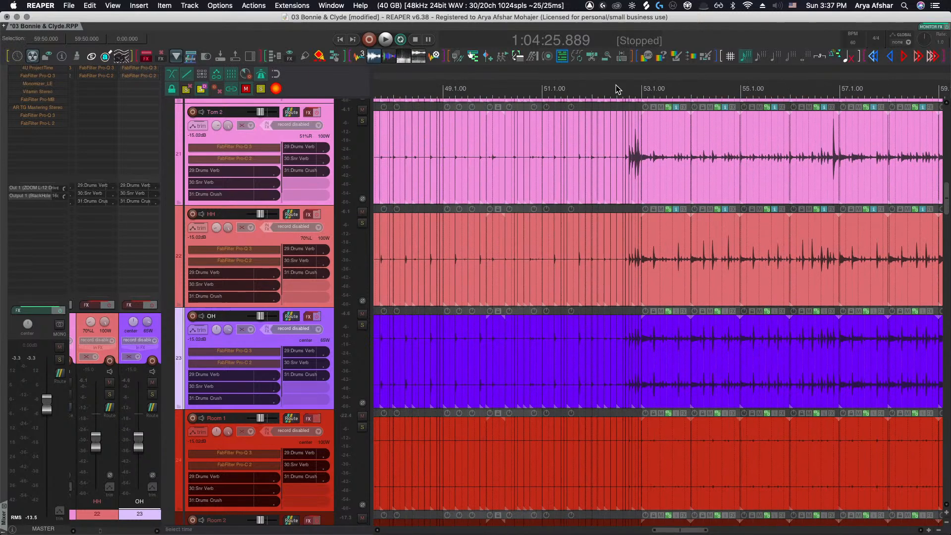
Play back from before bar 53, split the drum stem items before a later hit, and slip the OH segment's audio slightly earlier
left_click(616, 85)
key("space")
scroll(531, 201, "up", 5)
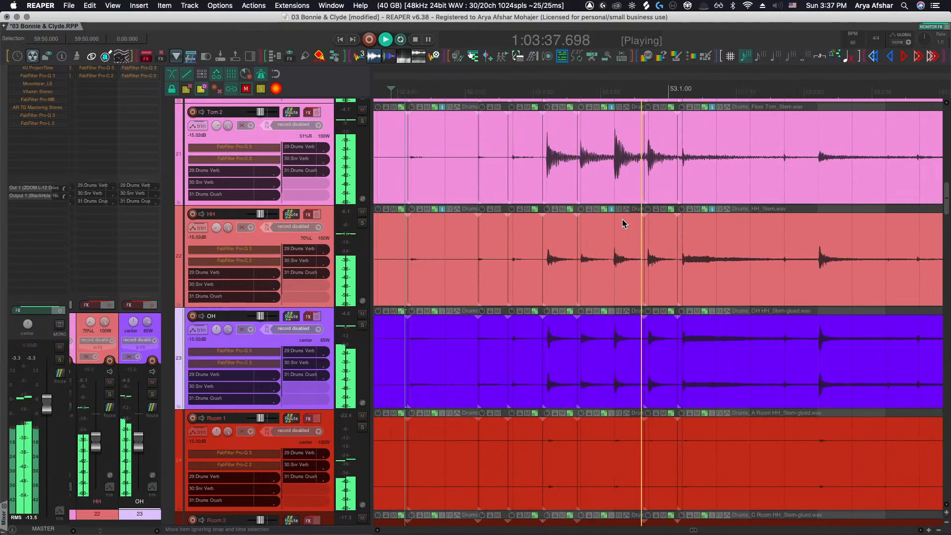
scroll(622, 218, "right", 3)
key("space")
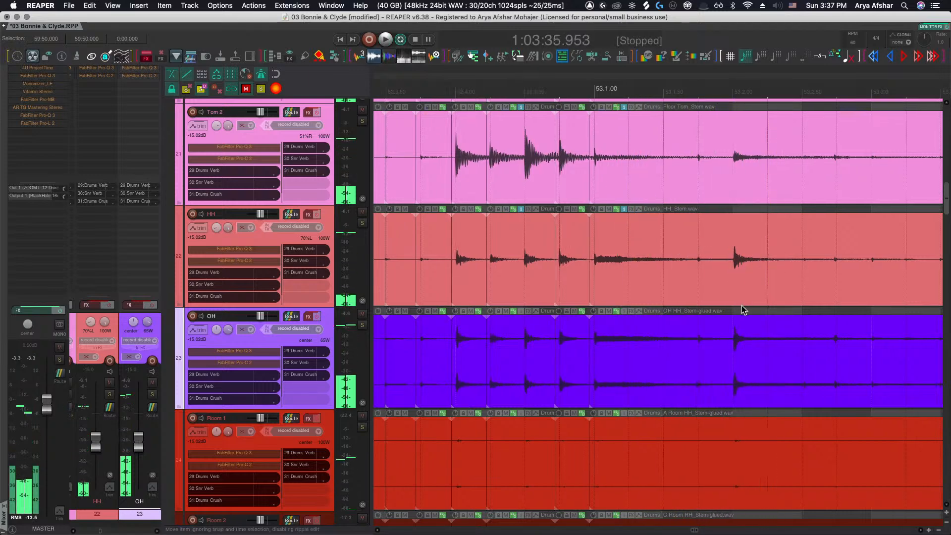
scroll(738, 307, "up", 5)
left_click(700, 276)
key("s")
left_click_drag(735, 344, 724, 344)
scroll(724, 344, "right", 4)
scroll(702, 340, "down", 8)
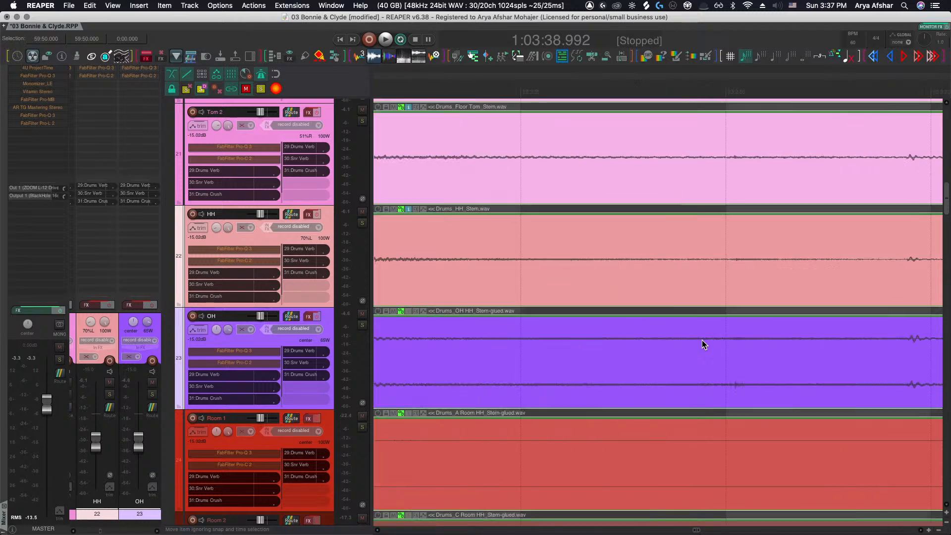
Play the kick tracks around bar 54 and slip the Kick OUT segment's audio slightly to line up with Kick In
scroll(698, 339, "up", 5)
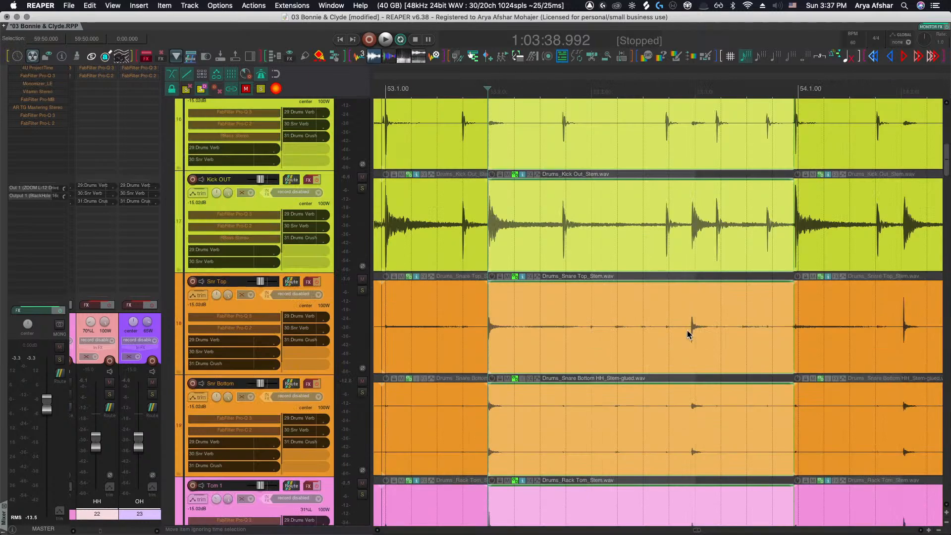
scroll(688, 335, "up", 3)
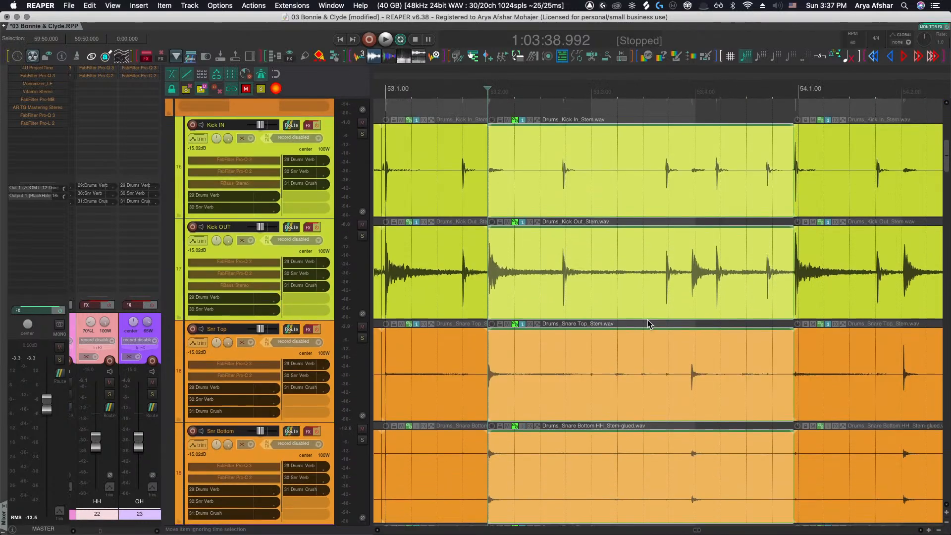
scroll(493, 281, "up", 5)
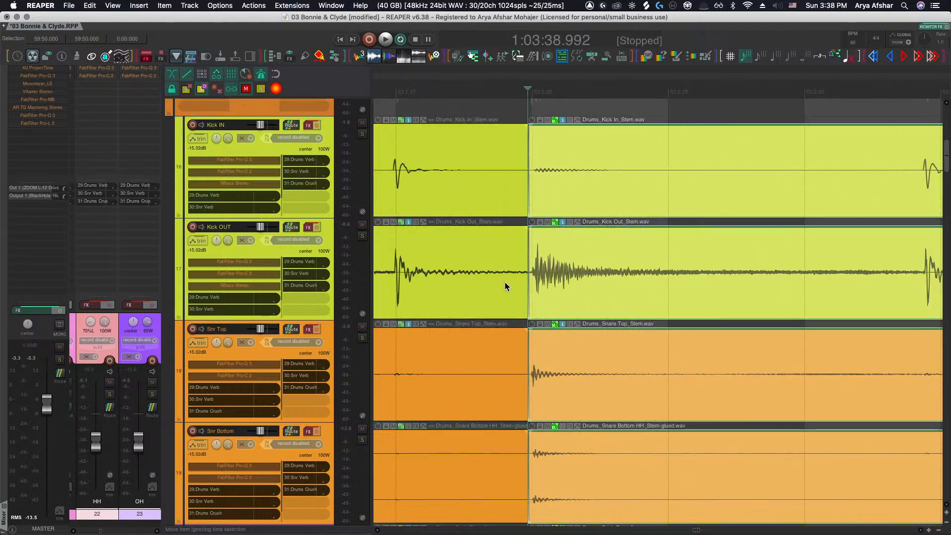
scroll(505, 282, "down", 3)
key("space")
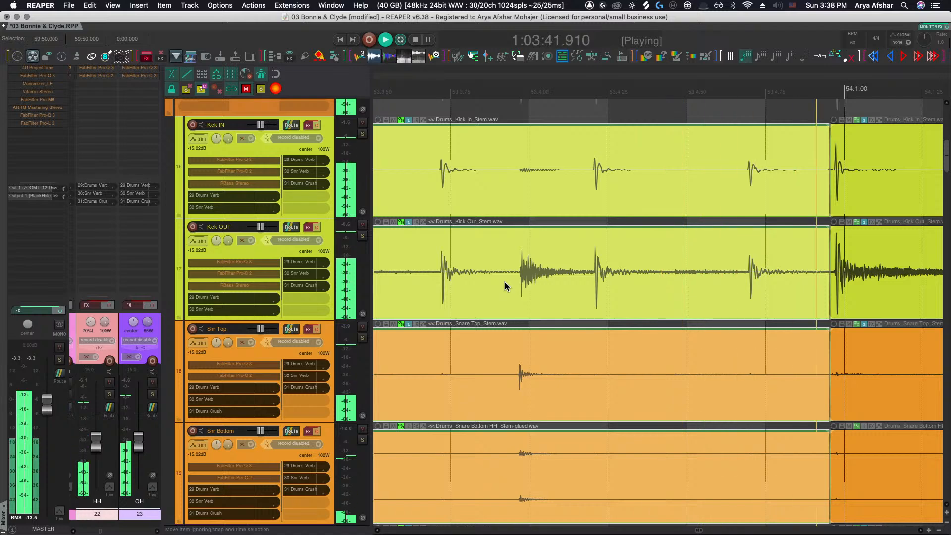
key("space")
left_click_drag(741, 278, 748, 282)
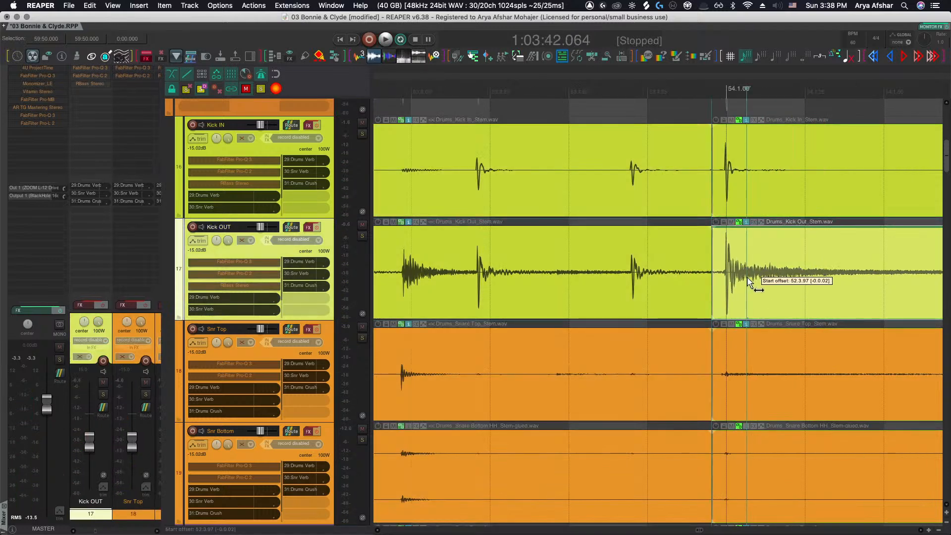
Split the drum stem items before the next kick hit and slip the Kick OUT segment's audio earlier
scroll(625, 340, "right", 10)
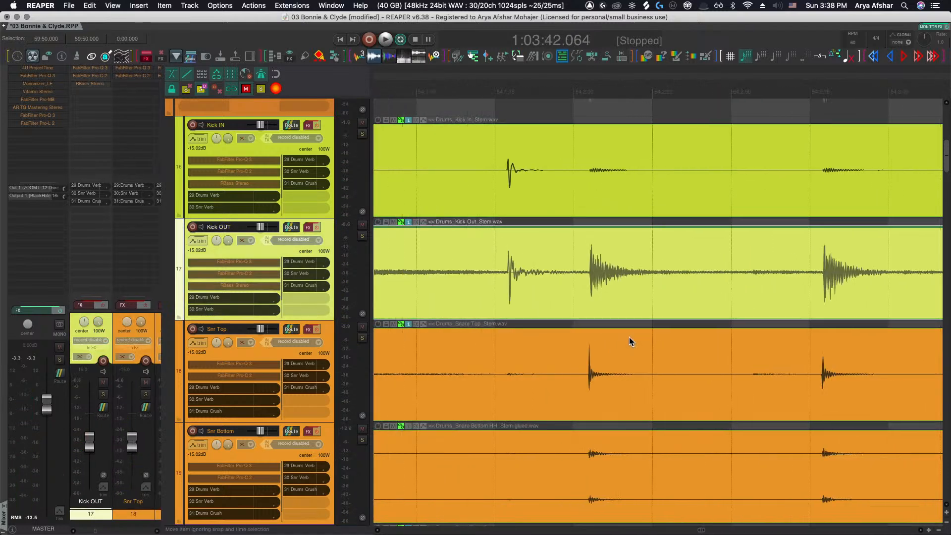
scroll(585, 308, "left", 3)
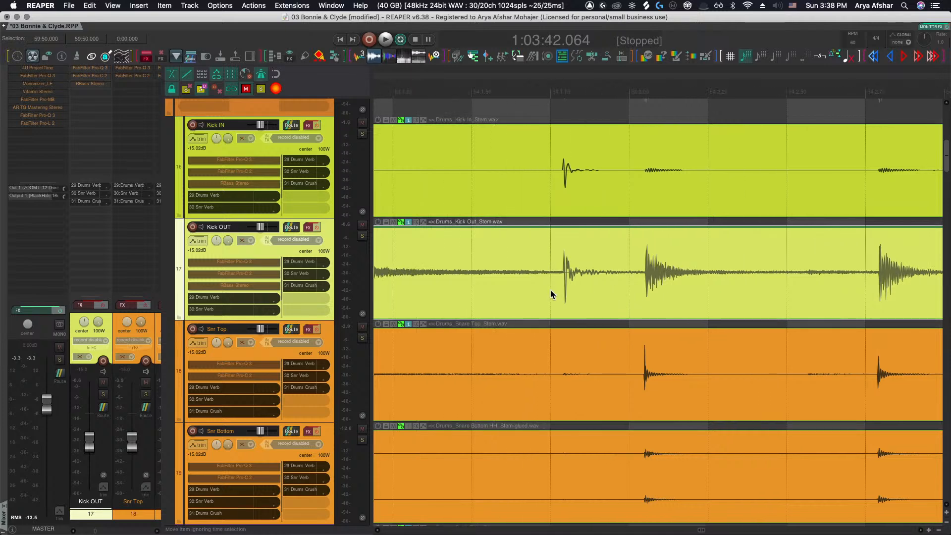
left_click(534, 293)
key("s")
left_click_drag(590, 291, 578, 286)
Split the drum stem items before the following kick hit and nudge the Kick OUT segment's audio slightly earlier
left_click(619, 286)
key("s")
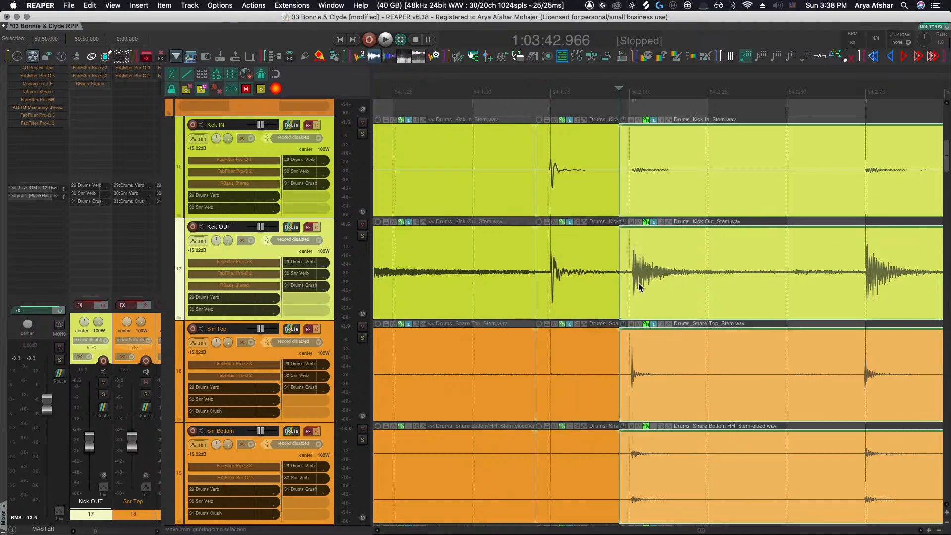
left_click_drag(659, 285, 655, 283)
scroll(655, 283, "right", 5)
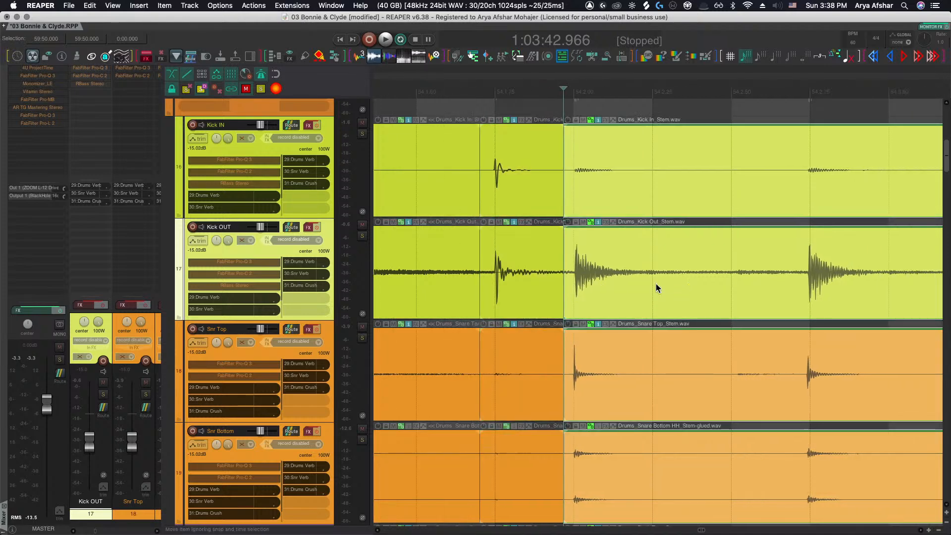
Play back the kick tracks, split the drum stem items before a later kick hit, and slip the Kick OUT audio slightly
scroll(655, 283, "right", 5)
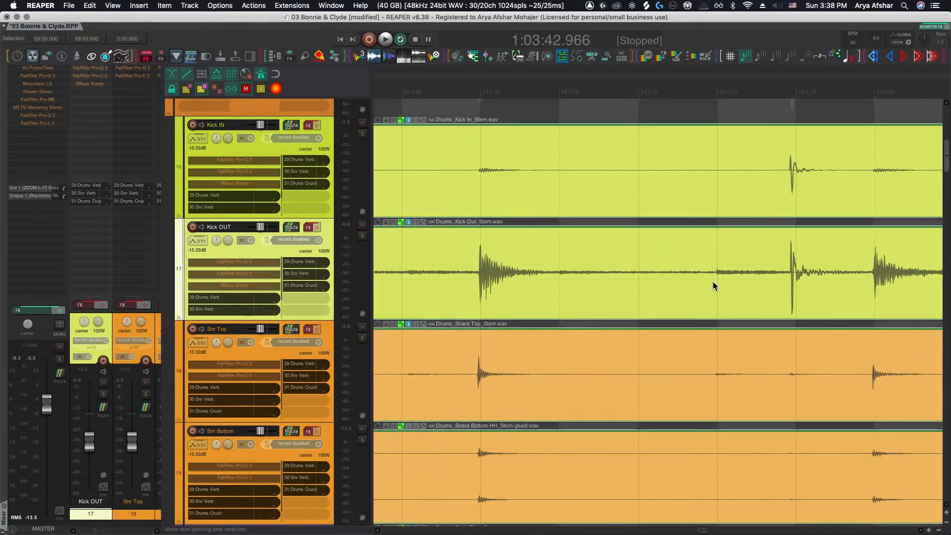
left_click(698, 278)
key("space")
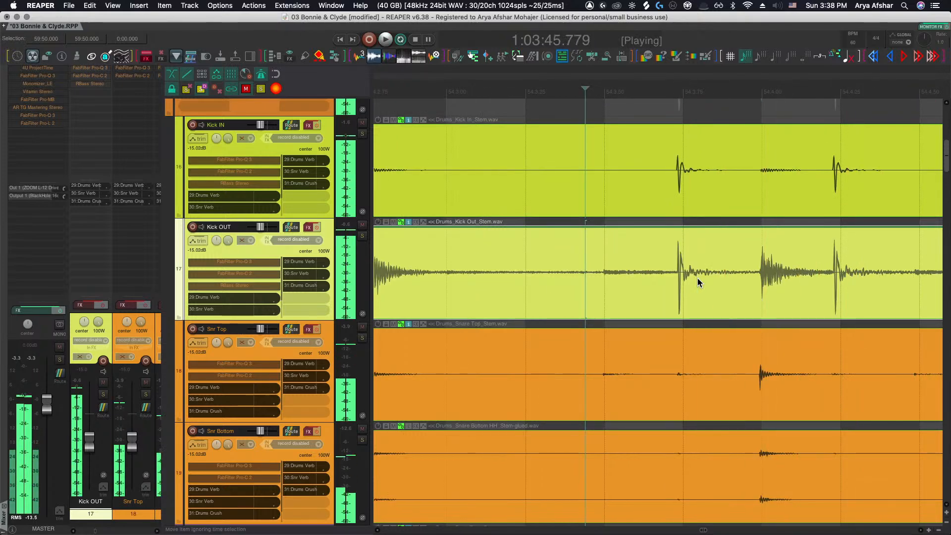
key("space")
key("space")
key("space")
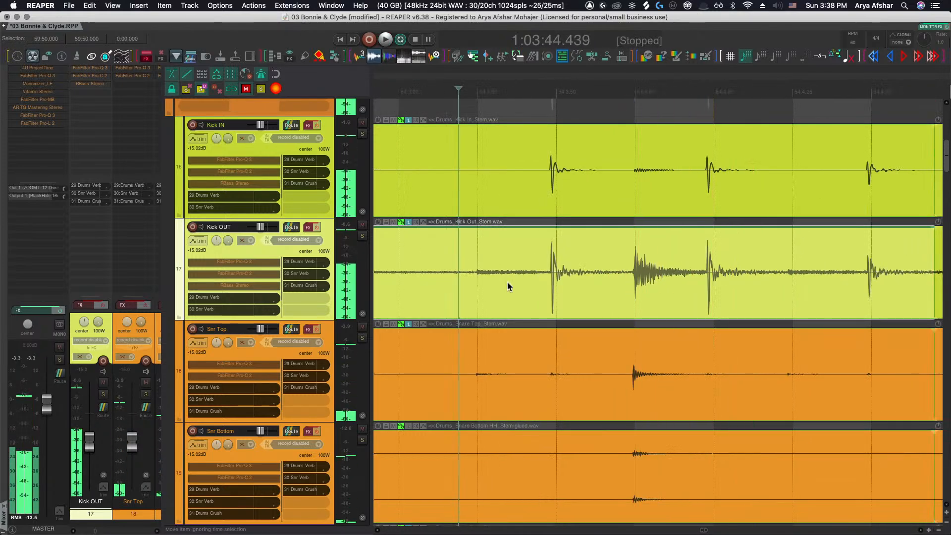
left_click(464, 278)
key("s")
left_click_drag(524, 288, 532, 292)
key("space")
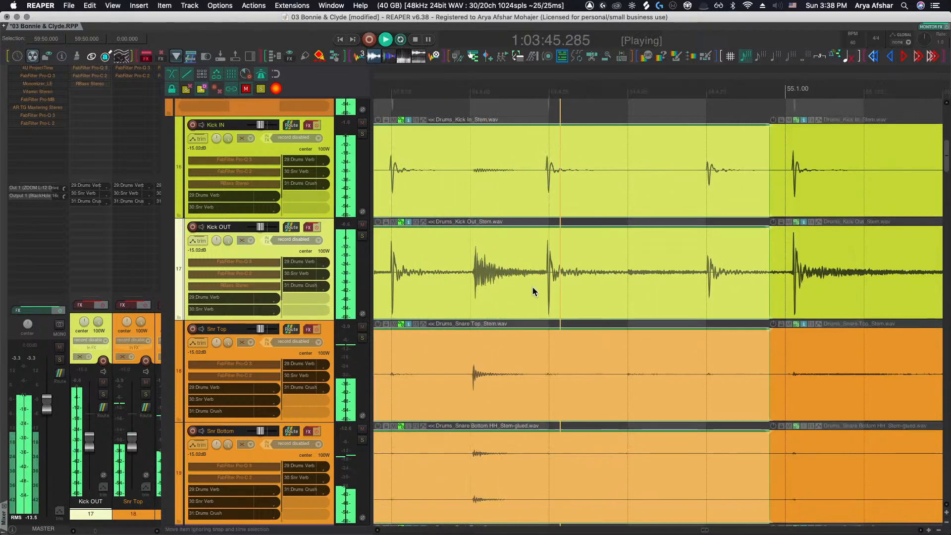
Slip the Kick OUT segment's audio slightly to line up with Kick In and play the passage back
key("space")
left_click(698, 276)
left_click_drag(699, 275, 691, 275)
scroll(691, 275, "right", 3)
left_click(694, 277)
key("space")
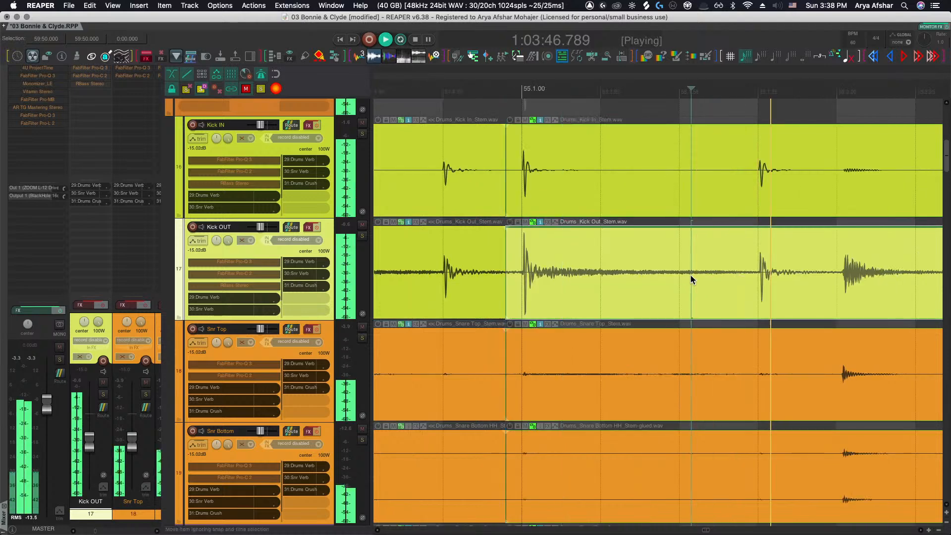
Slip the Kick OUT audio into line with Kick In, then split the drum stem items before the next hit
key("space")
left_click_drag(577, 288, 608, 285)
key("s")
key("space")
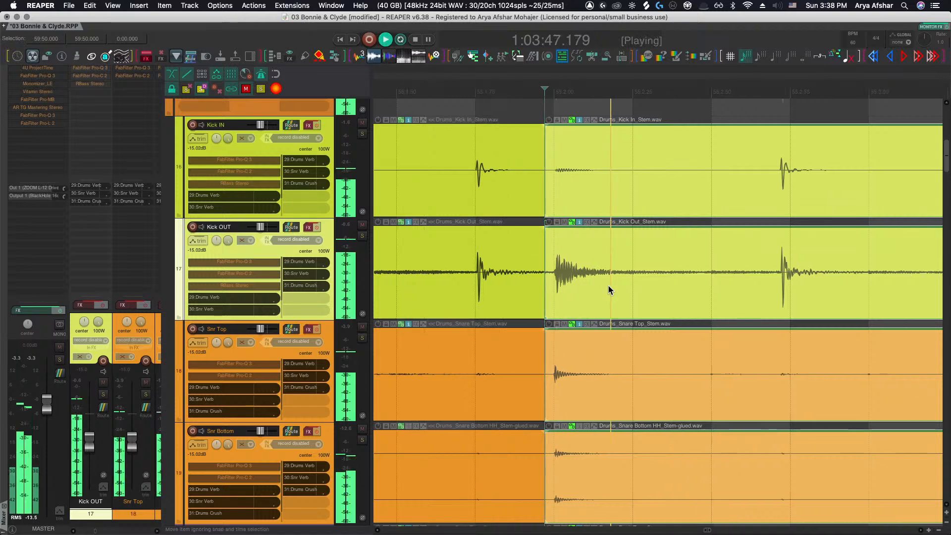
Split the drum stem items at the following kick hit and slip the new Kick OUT segment slightly
key("space")
left_click(624, 286)
key("s")
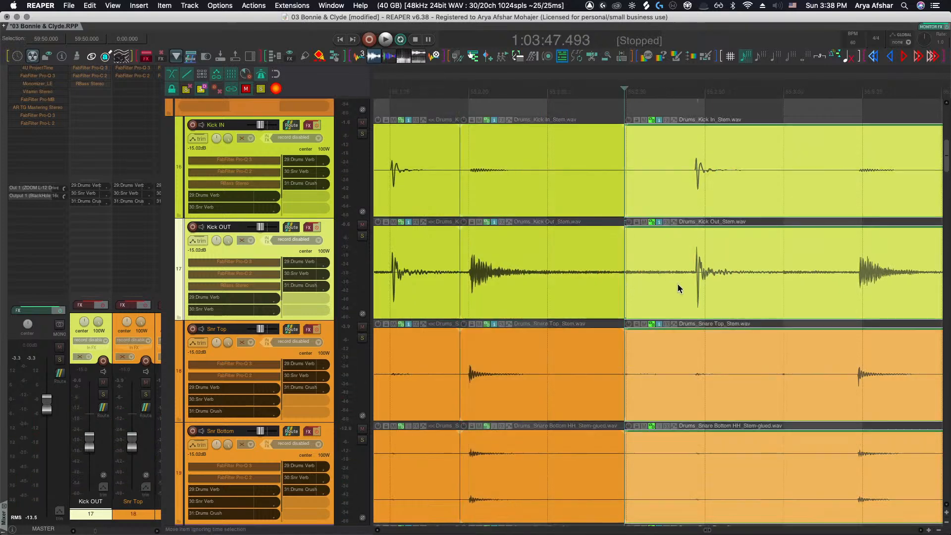
left_click_drag(681, 284, 691, 283)
Split before the next kick hit, nudge the Kick OUT audio to match Kick In, and audition the result
key("space")
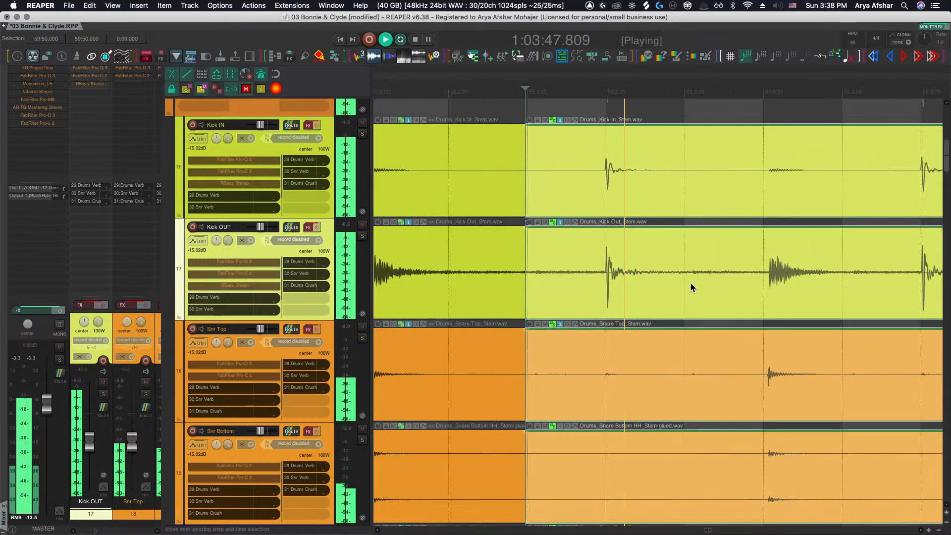
left_click(747, 284)
key("s")
key("space")
left_click_drag(788, 284, 781, 284)
key("space")
key("space")
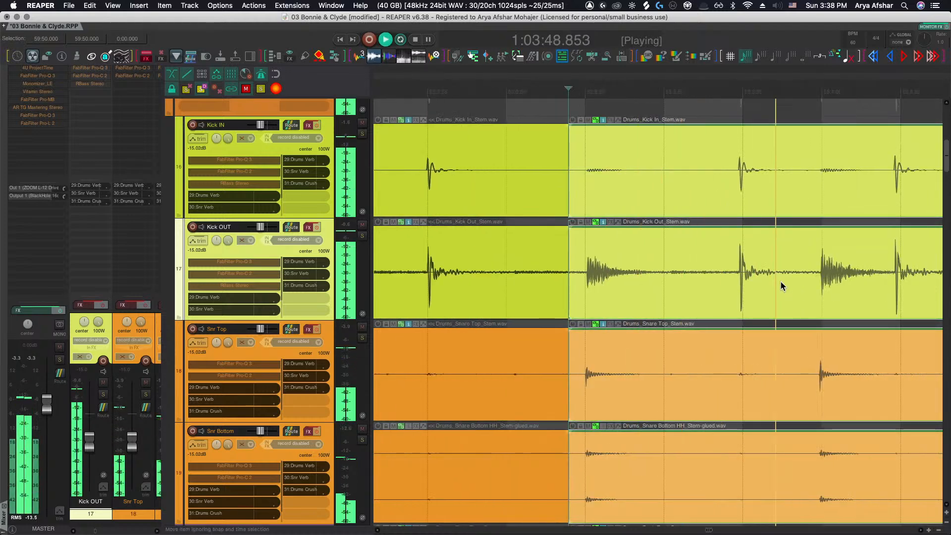
key("space")
key("space")
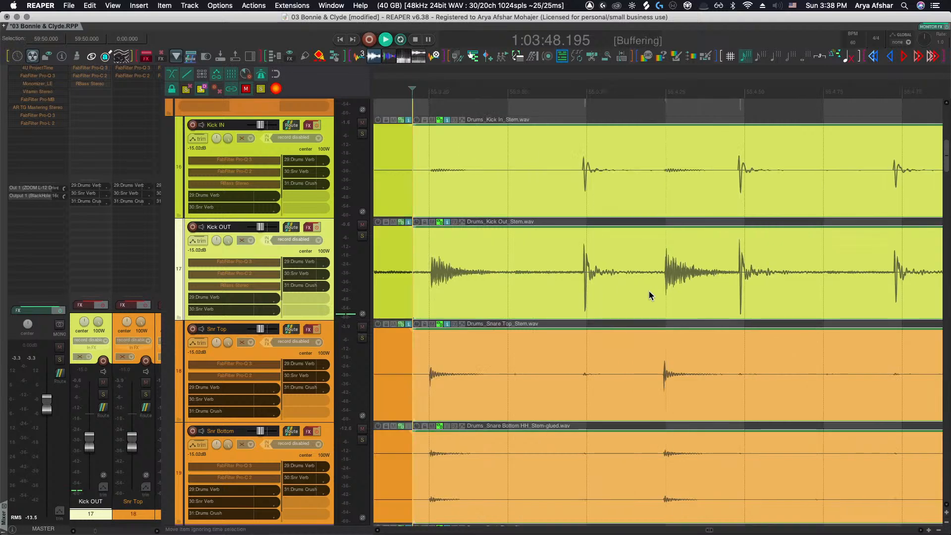
Split the drum stems before the next Kick OUT hit and slip that segment's audio a touch
key("space")
left_click(572, 285)
key("s")
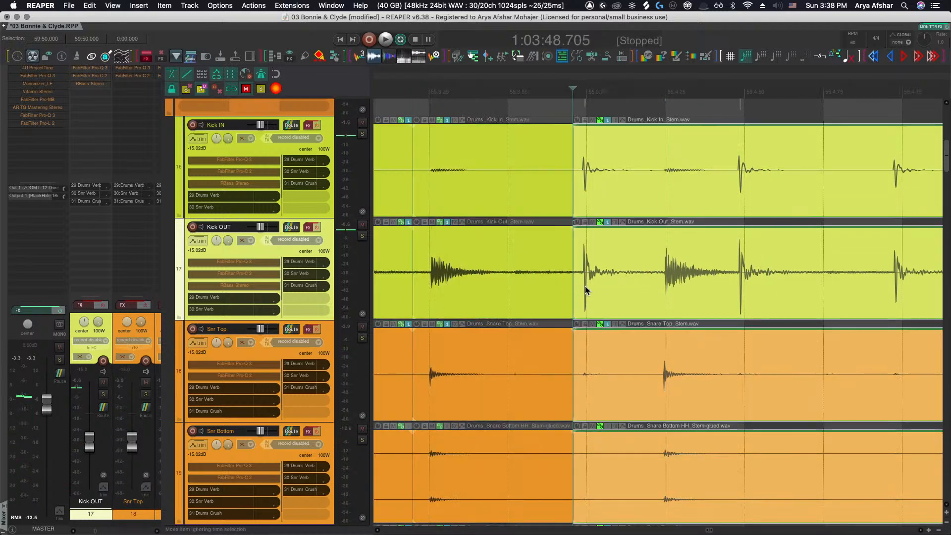
left_click_drag(599, 292, 602, 286)
key("space")
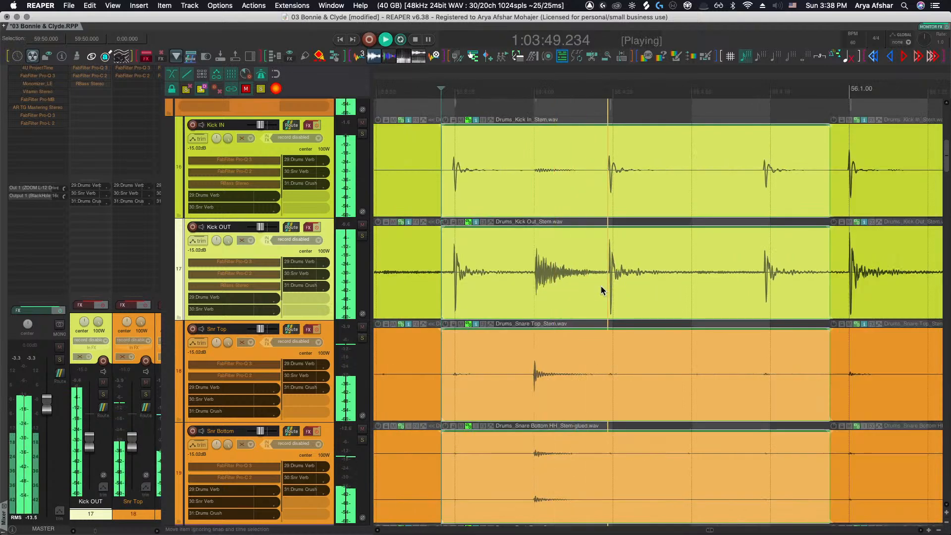
Split the drum stem items before the kick hit near bar 56 and slip the Kick OUT audio to align it
key("space")
left_click(752, 283)
key("s")
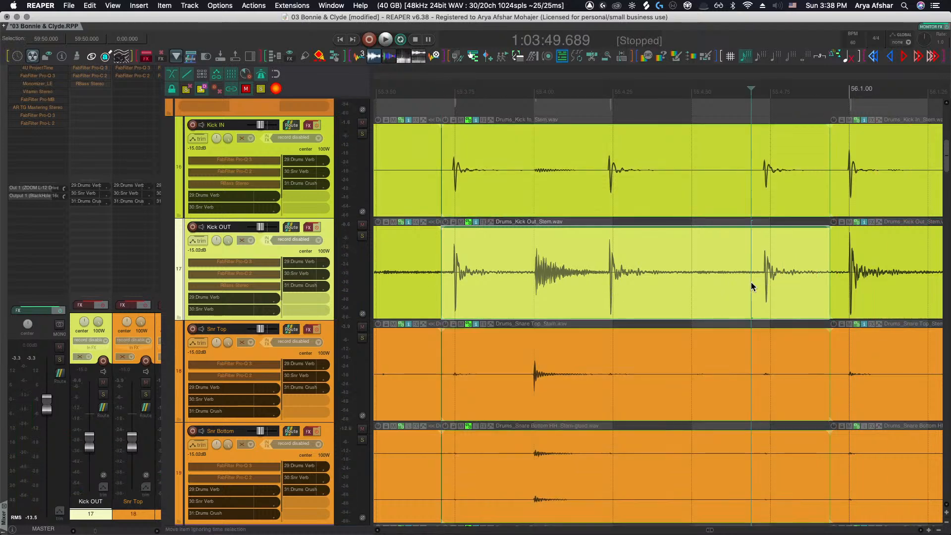
left_click_drag(753, 283, 779, 283)
key("space")
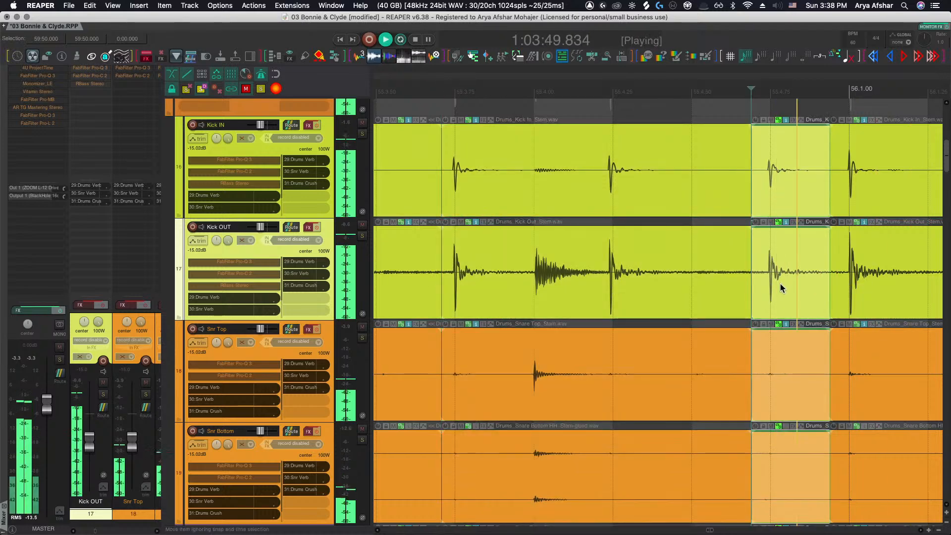
key("space")
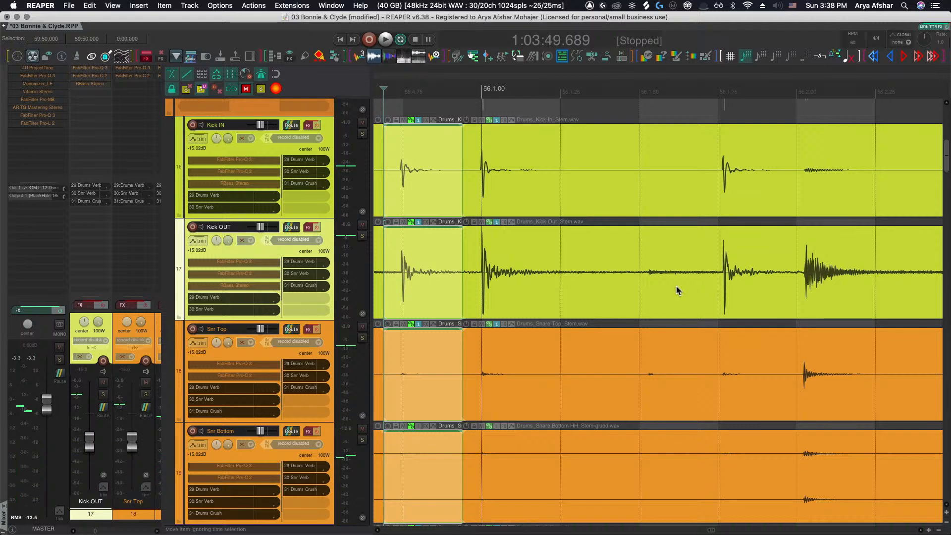
Split the drum stems at the next two kick hits, slipping each new Kick OUT segment into line with Kick In
left_click(639, 288)
key("s")
left_click_drag(640, 288, 692, 288)
scroll(688, 287, "right", 2)
left_click(760, 283)
key("s")
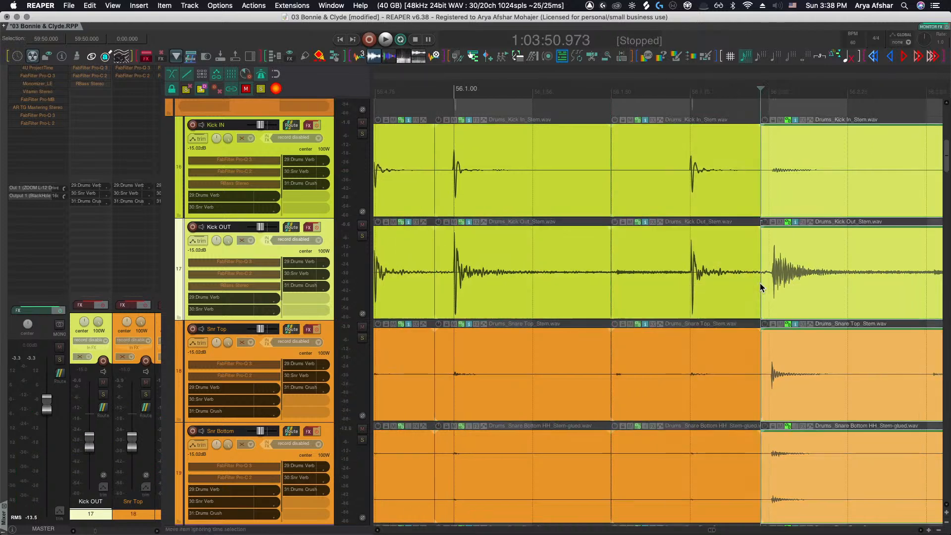
left_click_drag(760, 283, 784, 286)
Play back the kick tracks around bar 56 to check the Kick OUT alignment
scroll(785, 286, "right", 2)
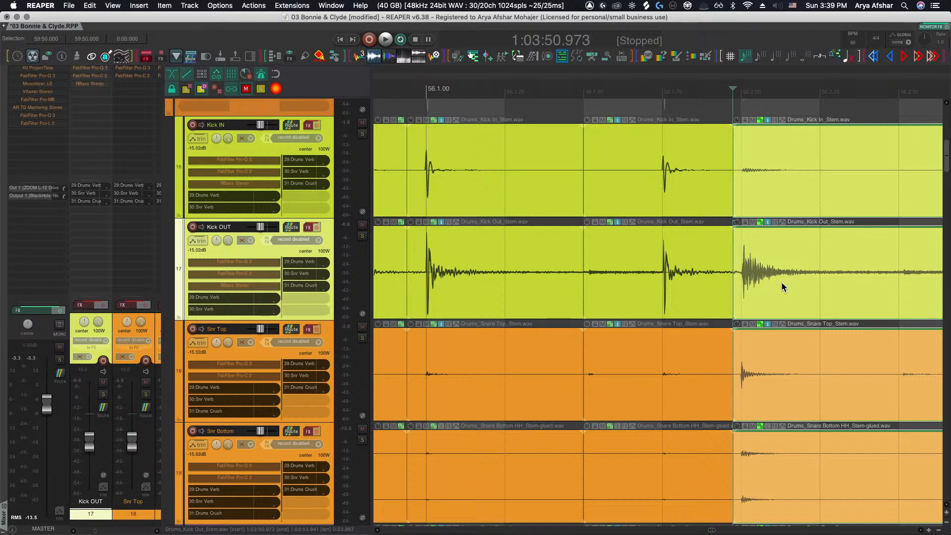
scroll(782, 282, "down", 4)
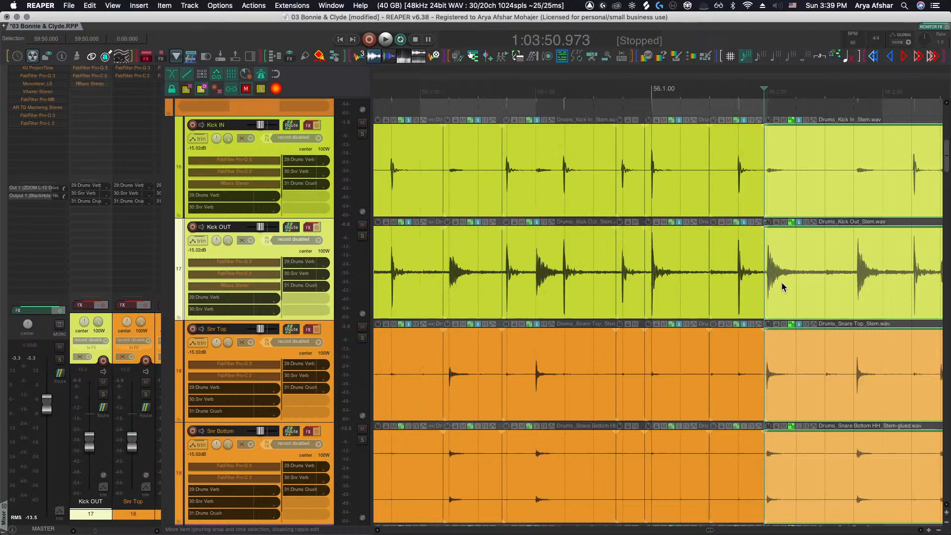
key("space")
key("space")
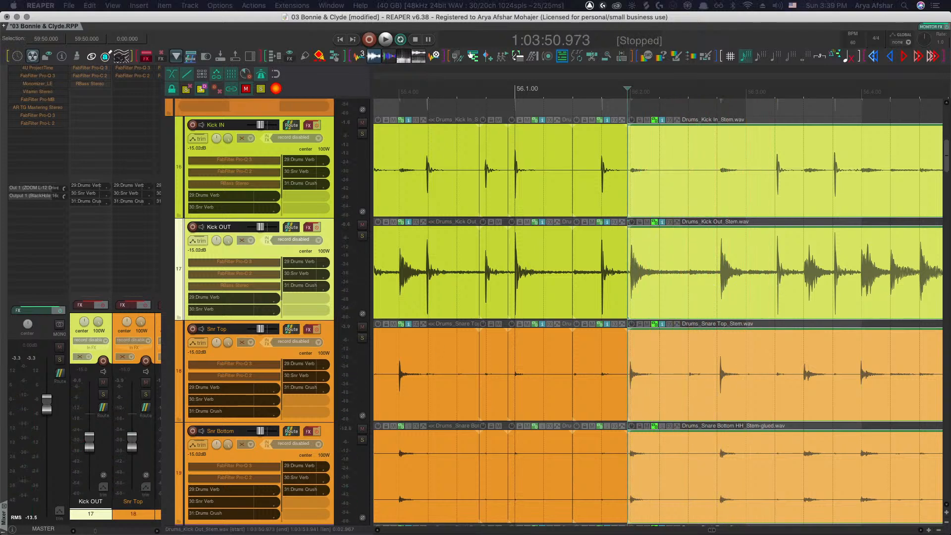
left_click(579, 74)
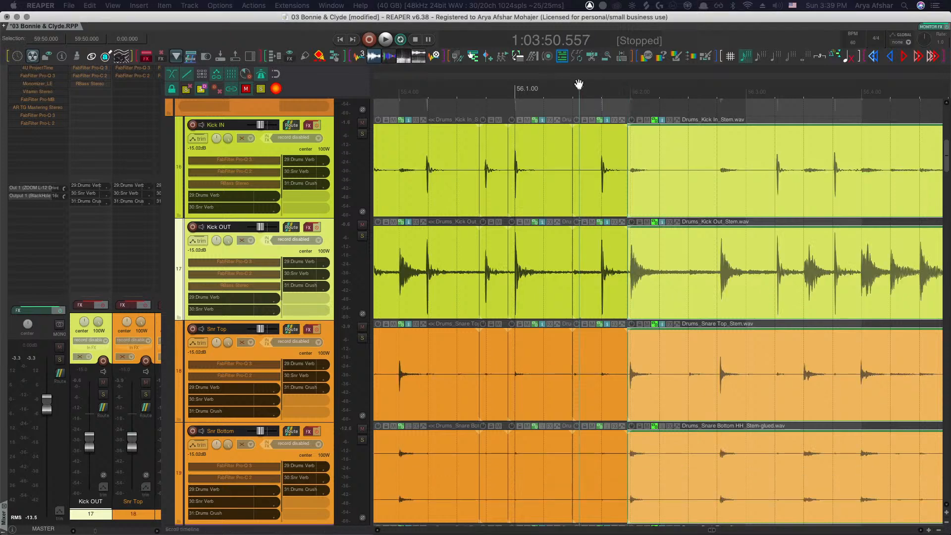
key("space")
key("space")
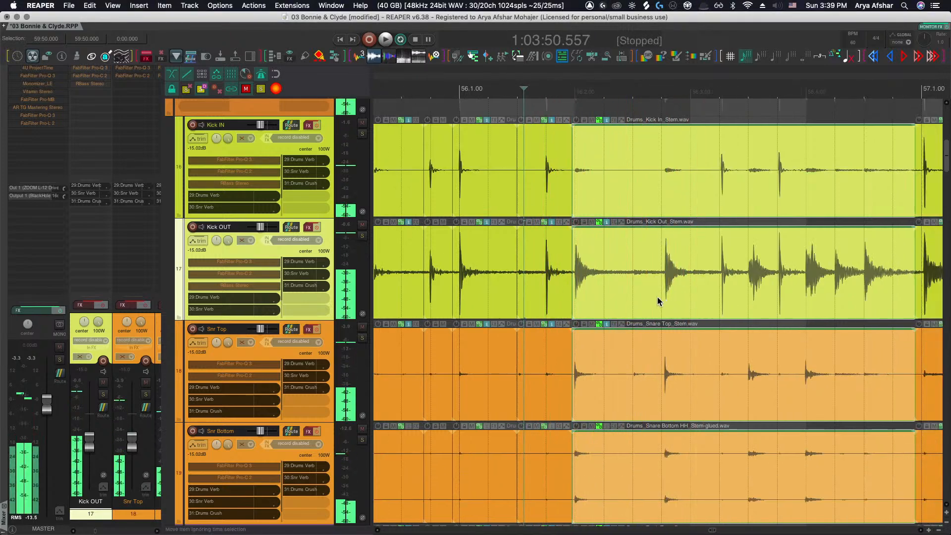
Split the drum stem items before the kick hit after bar 56 and audition the passage
scroll(652, 292, "up", 2)
left_click(630, 292)
key("s")
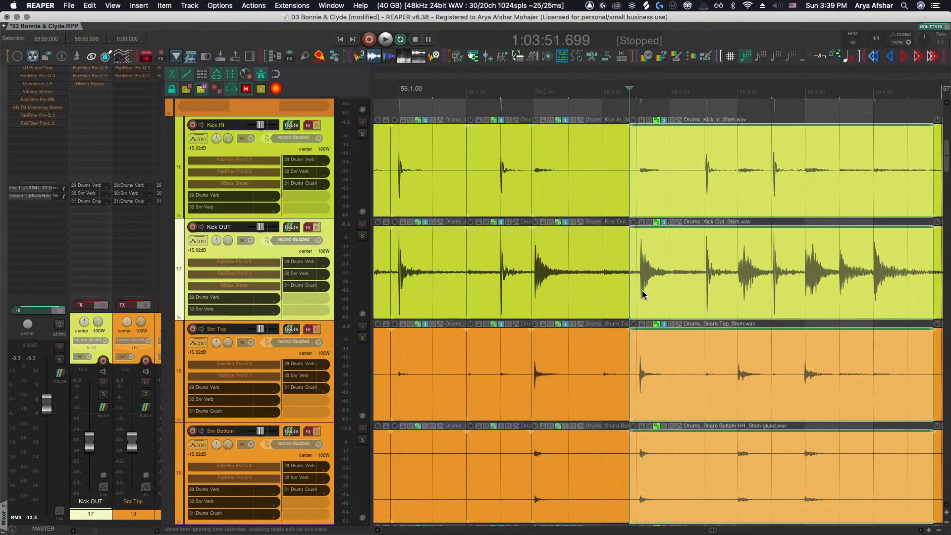
scroll(643, 287, "up", 2)
key("space")
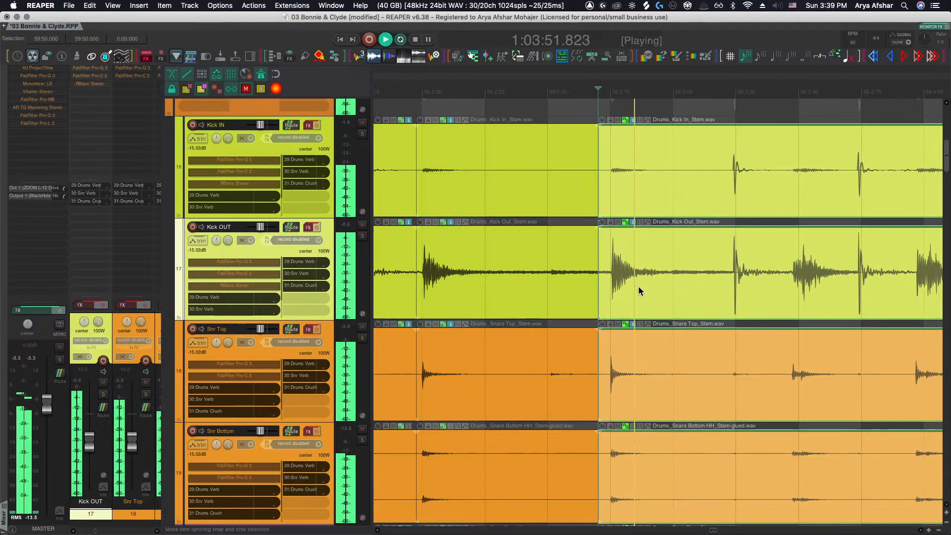
key("space")
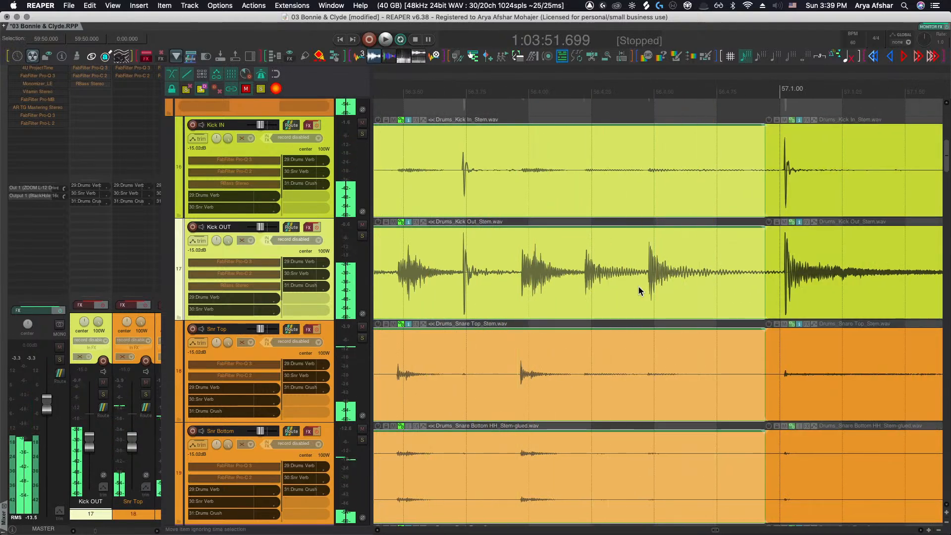
key("space")
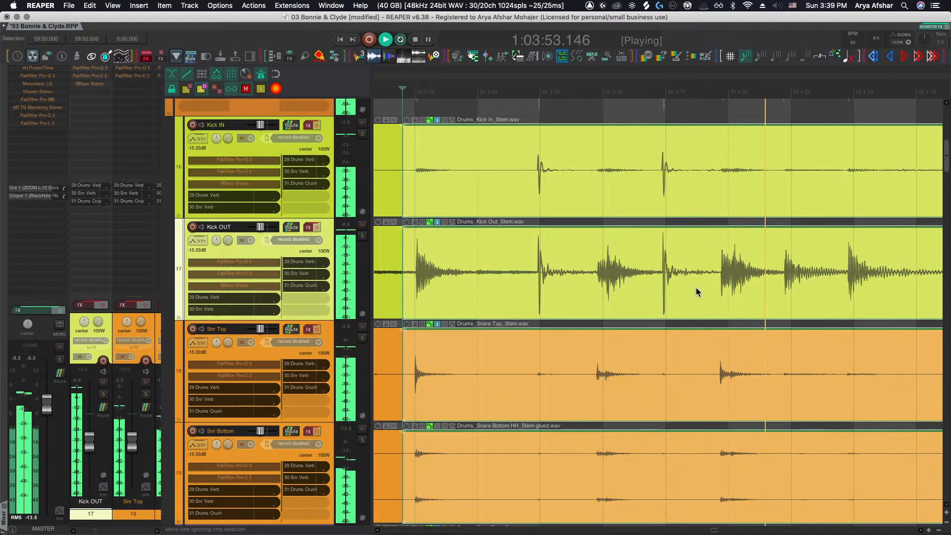
key("space")
Split the drum stem items before the next kick hit and play it back
left_click(714, 283)
key("s")
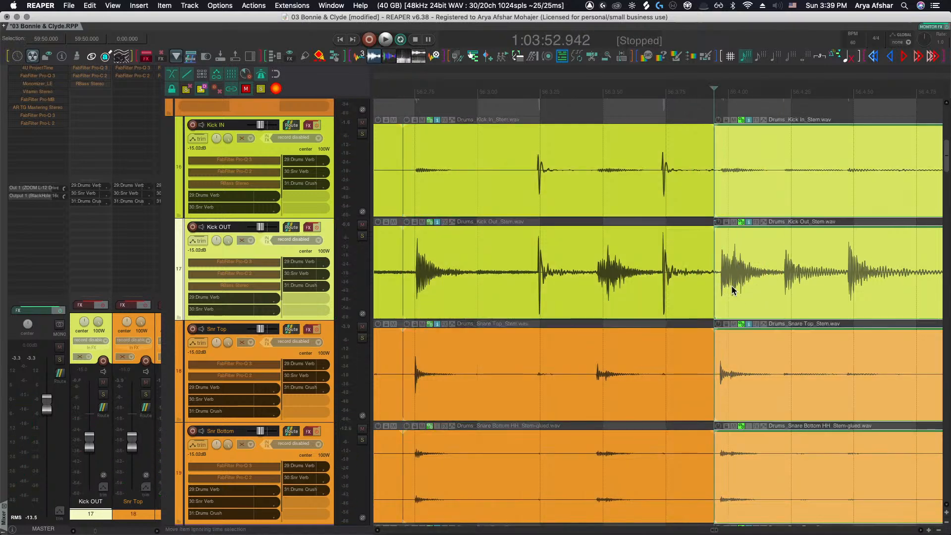
key("space")
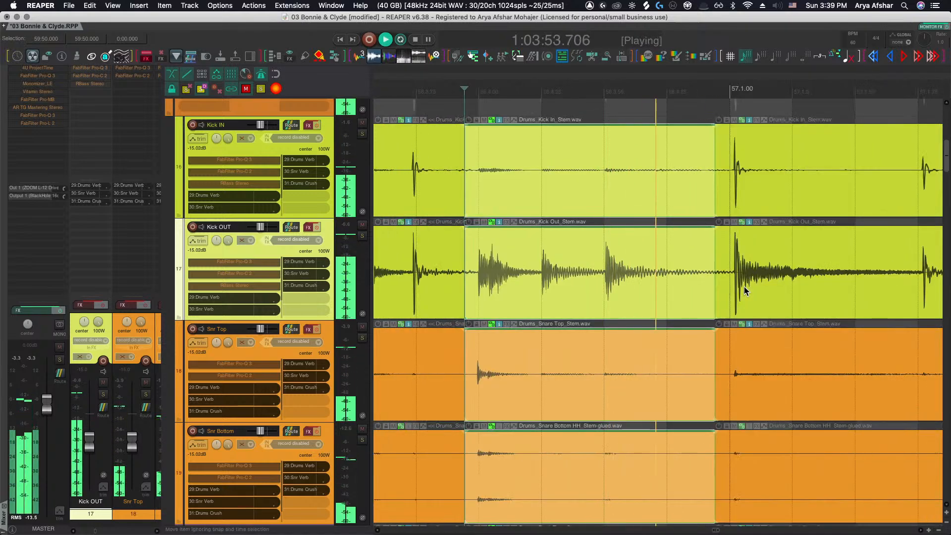
key("space")
Split the items before the kick hit near bar 57 and slip the Kick OUT segment's start offset to align with Kick In
left_click(745, 283)
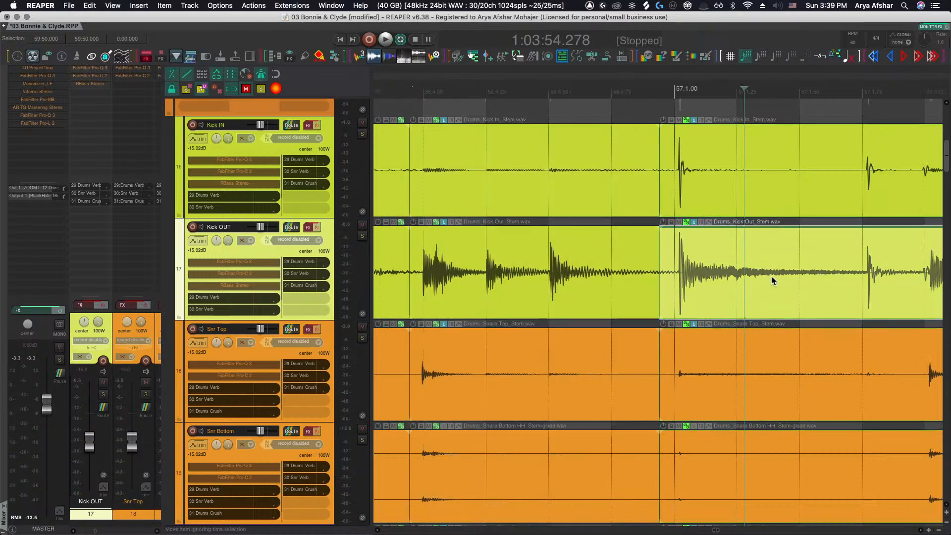
left_click(834, 279)
key("s")
left_click(725, 287)
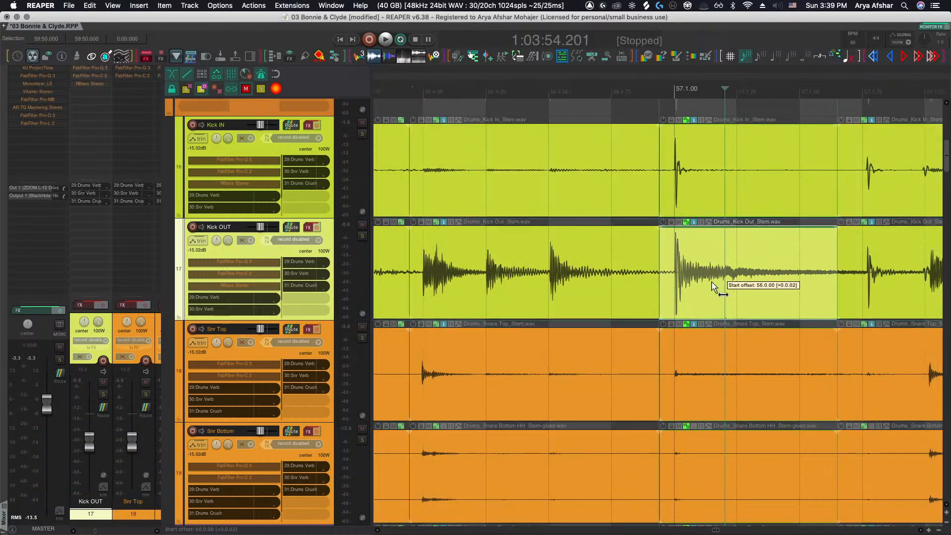
scroll(714, 281, "right", 5)
left_click(759, 280)
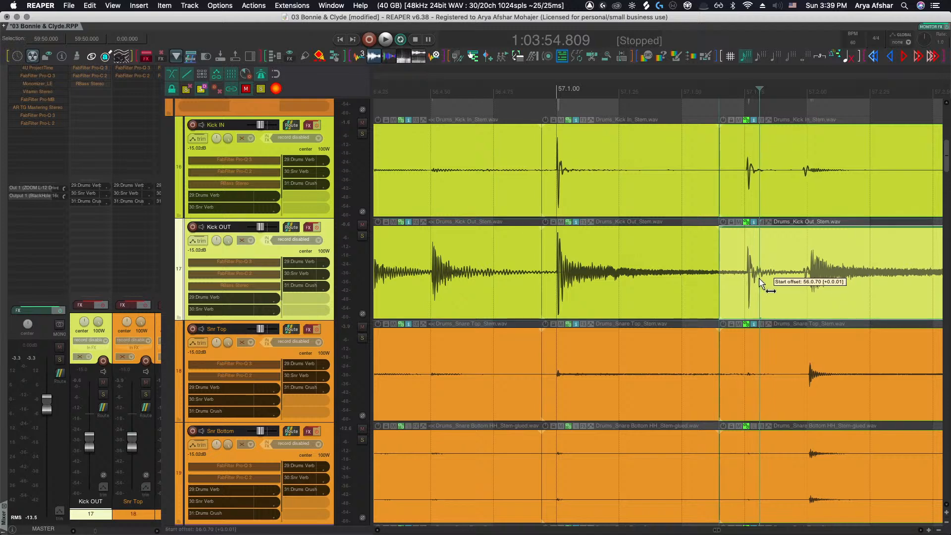
key("space")
scroll(757, 278, "up", 3)
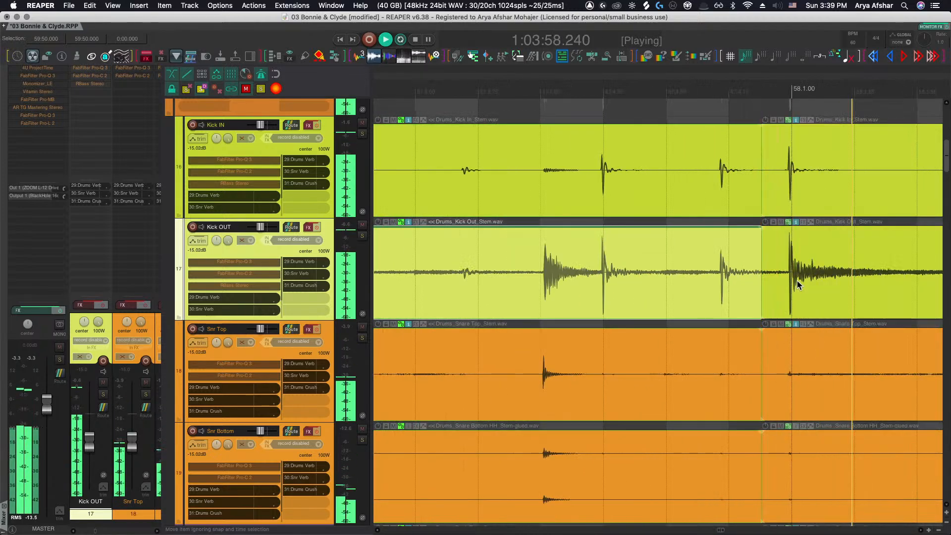
key("space")
left_click_drag(695, 281, 691, 278)
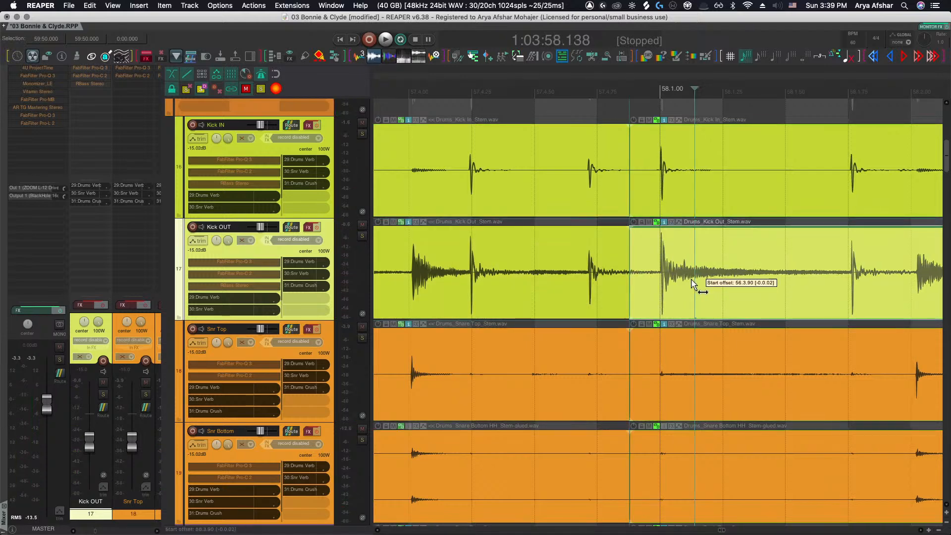
Slip the Kick OUT segment near bar 59 so its hit lines up with the Kick In hit
scroll(691, 278, "right", 5)
scroll(738, 284, "right", 8)
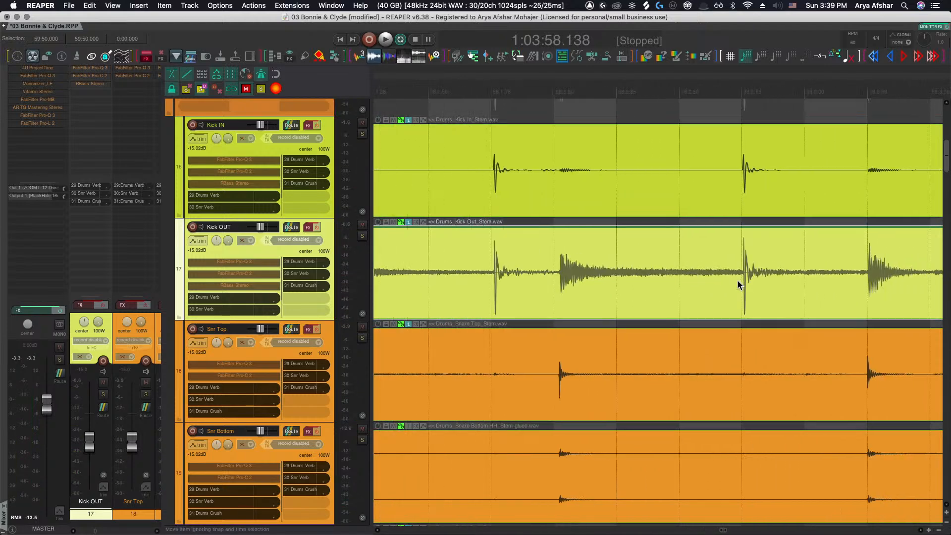
scroll(738, 281, "right", 2)
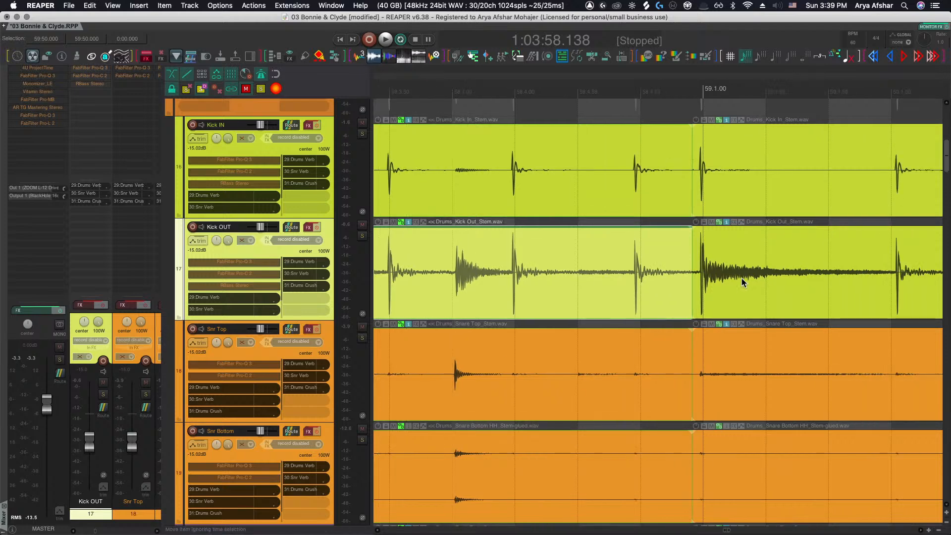
left_click(723, 268)
scroll(716, 269, "up", 4)
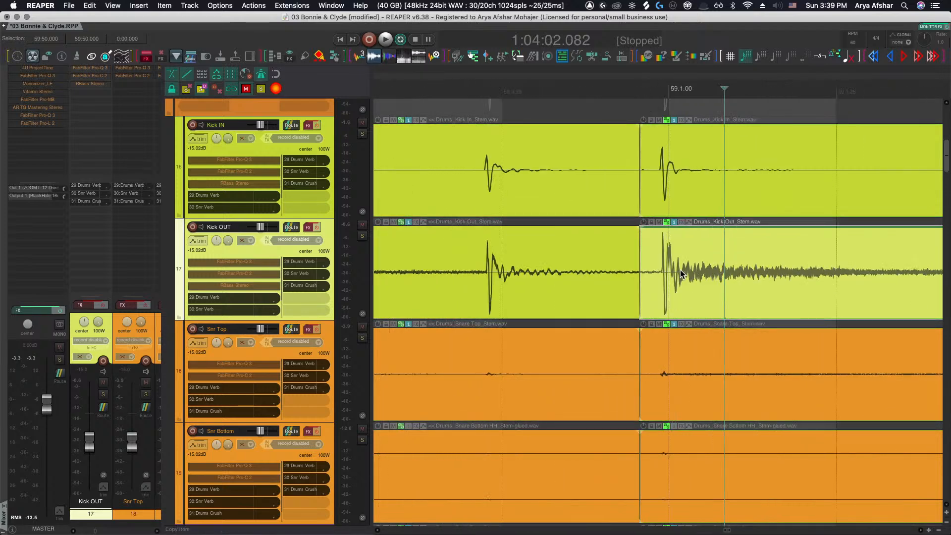
left_click_drag(681, 274, 698, 274)
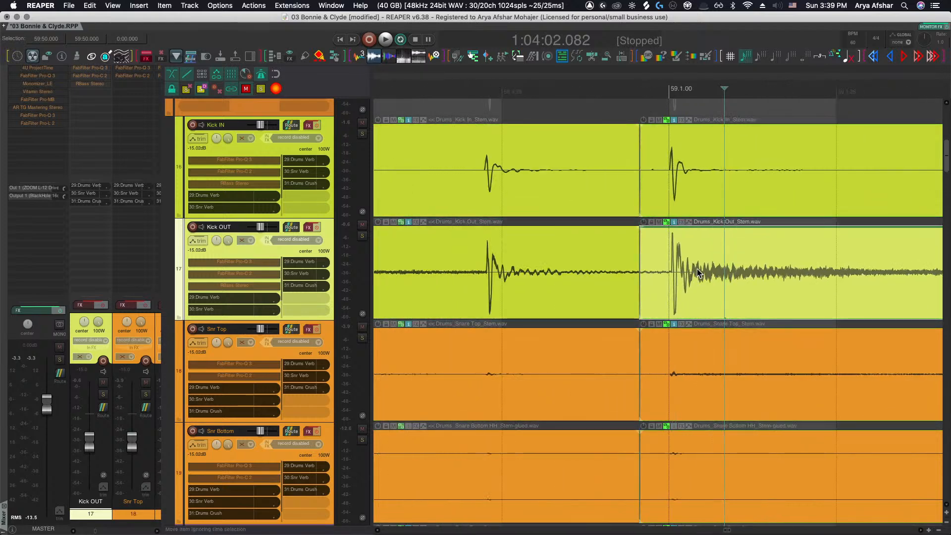
Split the drum stems before the following kick hit and slip the new Kick OUT segment into alignment with Kick In
scroll(698, 272, "right", 3)
scroll(697, 273, "down", 6)
scroll(695, 273, "up", 6)
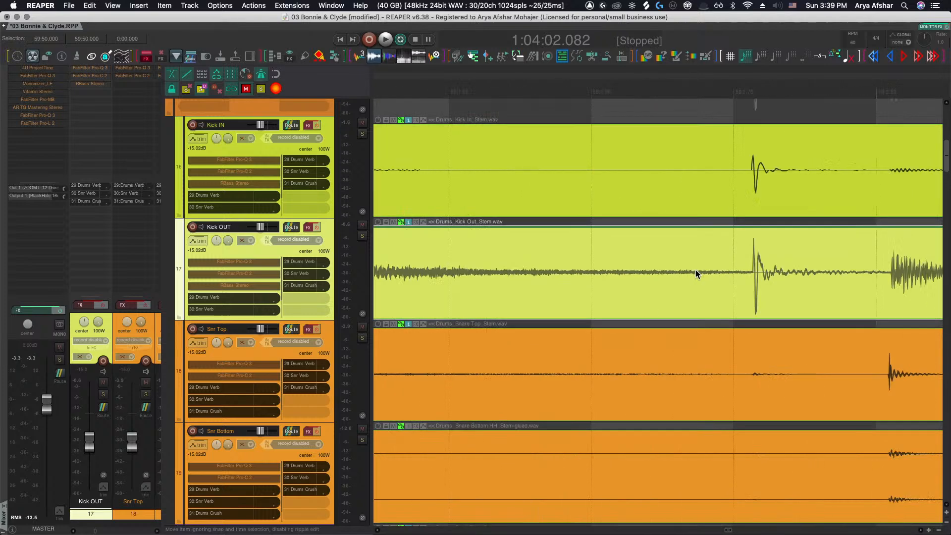
left_click(698, 273)
key("s")
left_click_drag(770, 273, 753, 272)
scroll(753, 273, "right", 5)
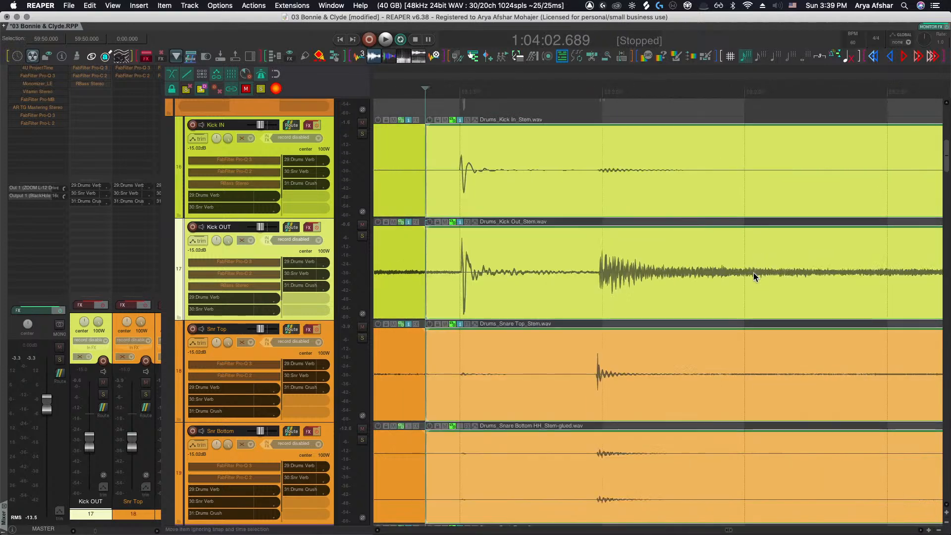
Split the drum stem items before the next hit approaching bar 60
scroll(595, 283, "right", 2)
scroll(589, 283, "down", 4)
scroll(589, 284, "right", 3)
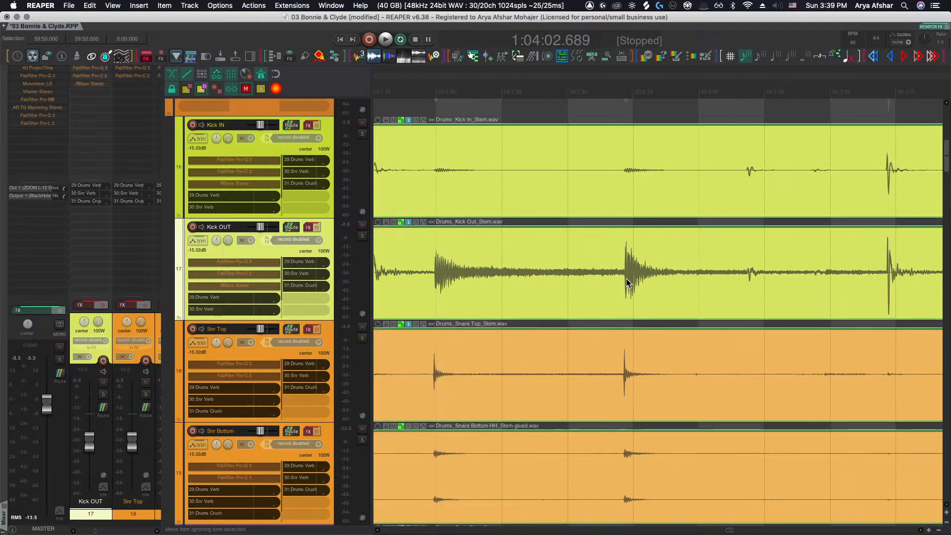
left_click_drag(616, 286, 648, 286)
key("s")
scroll(653, 284, "right", 4)
scroll(712, 285, "right", 1)
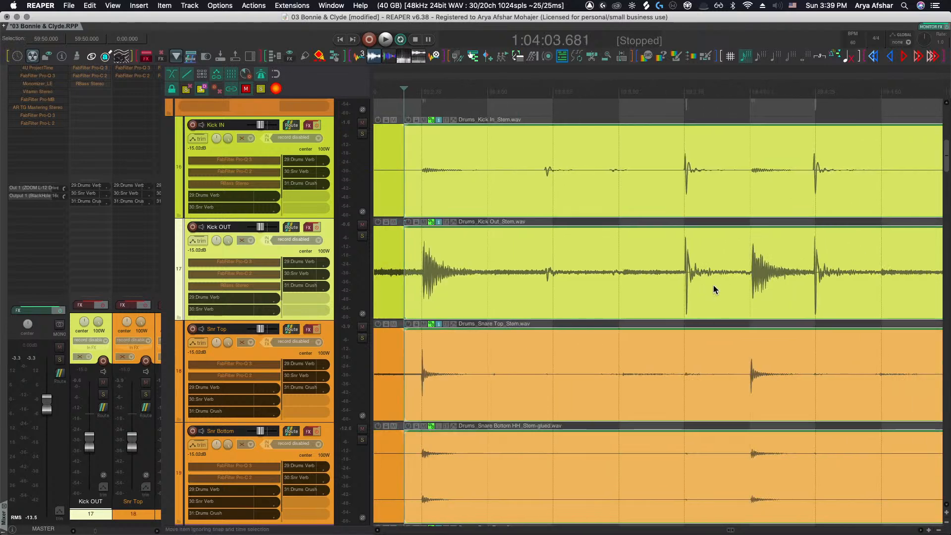
Slip the Kick OUT segment at bar 60 to align its hit with Kick In
scroll(681, 281, "up", 2)
scroll(679, 280, "right", 4)
scroll(680, 281, "right", 2)
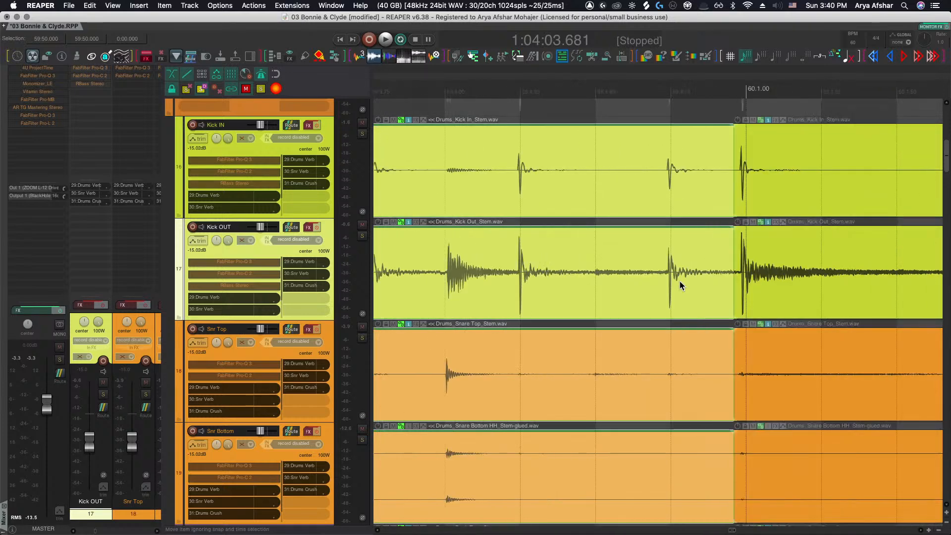
left_click_drag(761, 278, 755, 275)
scroll(756, 275, "right", 7)
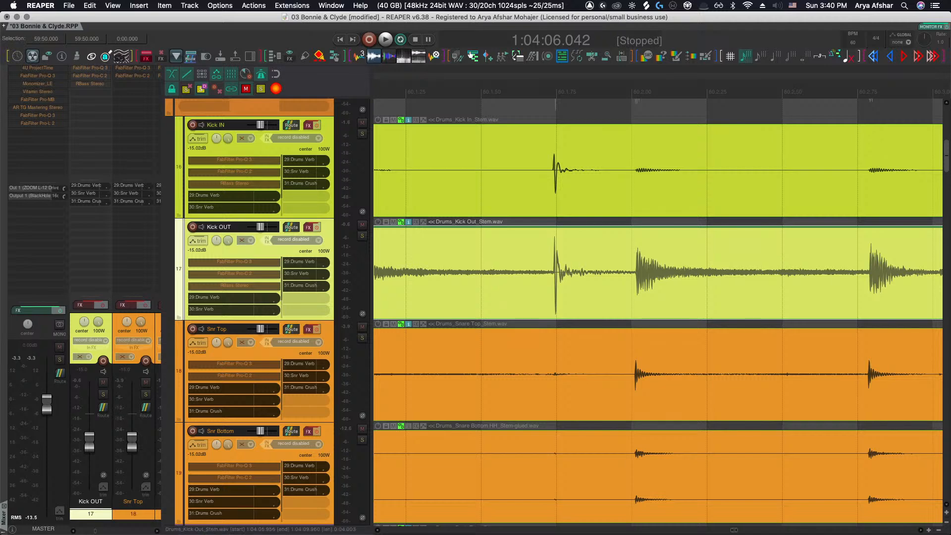
Split the drum stems before the kick hit after bar 60 and slip the Kick OUT segment to match Kick In
scroll(375, 270, "right", 8)
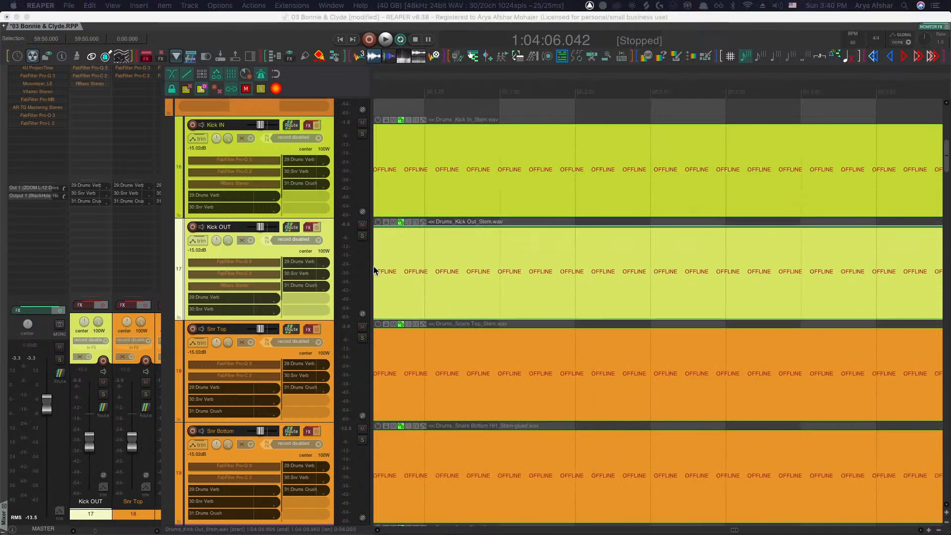
left_click(439, 103)
scroll(424, 368, "up", 4)
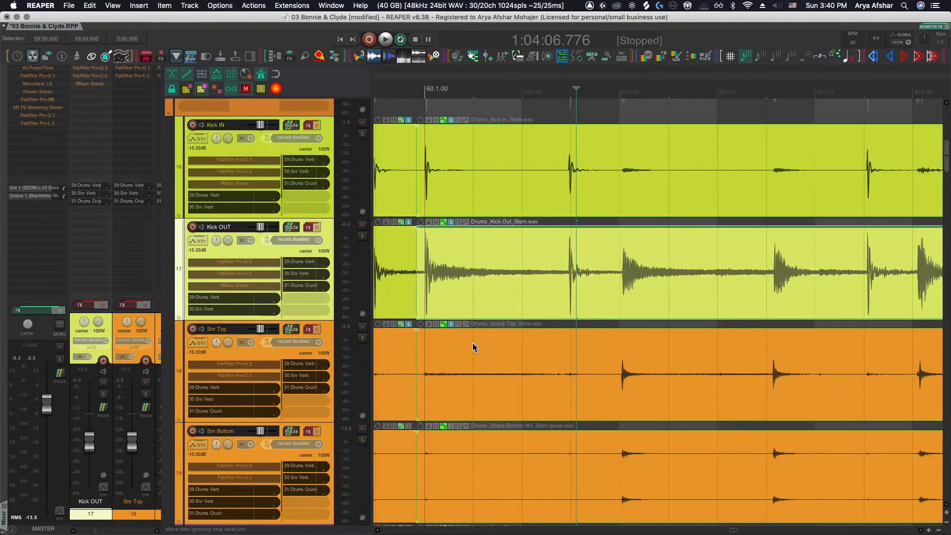
scroll(510, 296, "up", 4)
left_click(510, 296)
key("s")
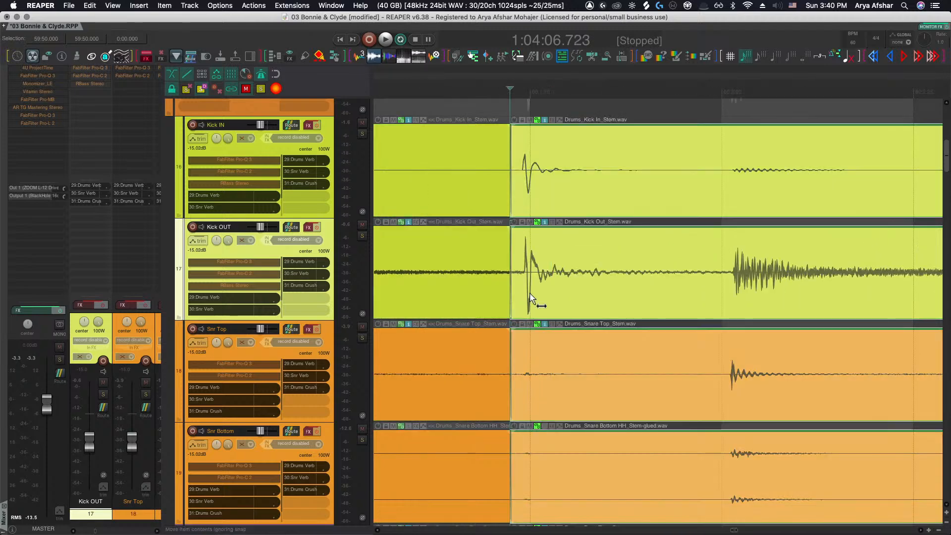
mouse_move(541, 294)
left_mouse_down()
mouse_move(529, 300)
mouse_move(539, 296)
left_mouse_up()
scroll(540, 297, "right", 3)
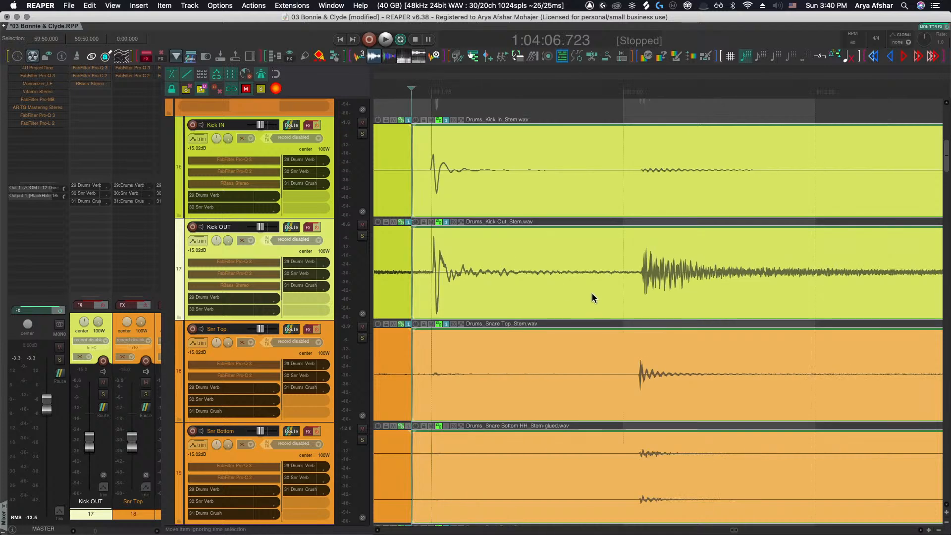
Split the stems at the next hit and slip that Kick OUT segment earlier to align it
left_click(592, 293)
key("s")
left_click_drag(691, 291, 670, 291)
scroll(670, 291, "right", 10)
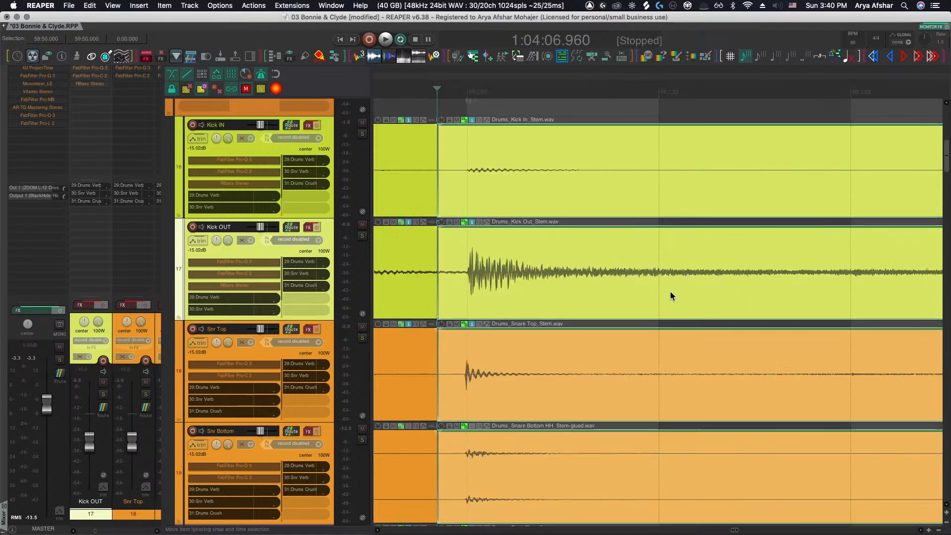
Split the stems before the following hit and slip the Kick OUT segment earlier into alignment
left_click(698, 291)
key("s")
left_click_drag(765, 291, 743, 292)
scroll(725, 295, "left", 3)
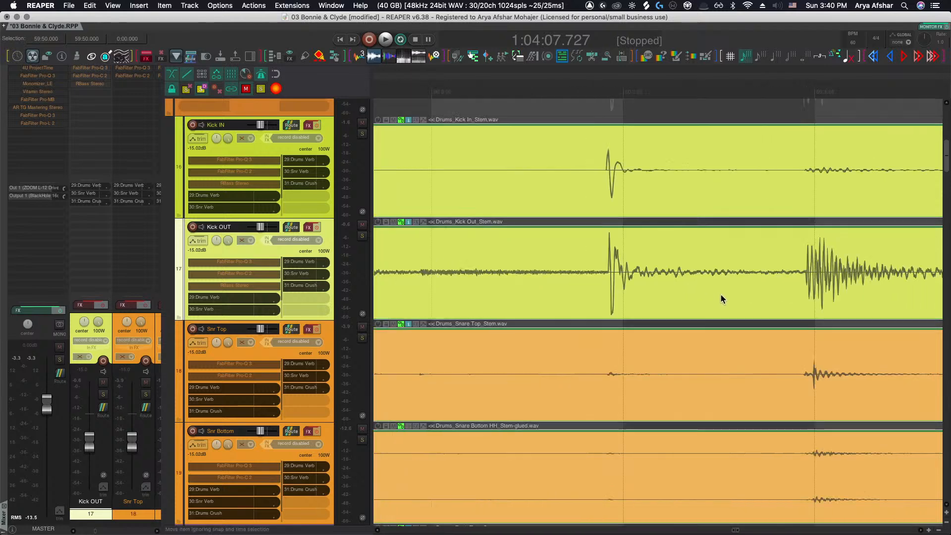
Split the stems before the next kick hit and slip the Kick OUT segment later to align with Kick In
left_click(587, 284)
key("s")
left_click_drag(639, 284, 654, 285)
scroll(645, 305, "down", 10)
scroll(643, 311, "down", 3)
scroll(639, 320, "down", 6)
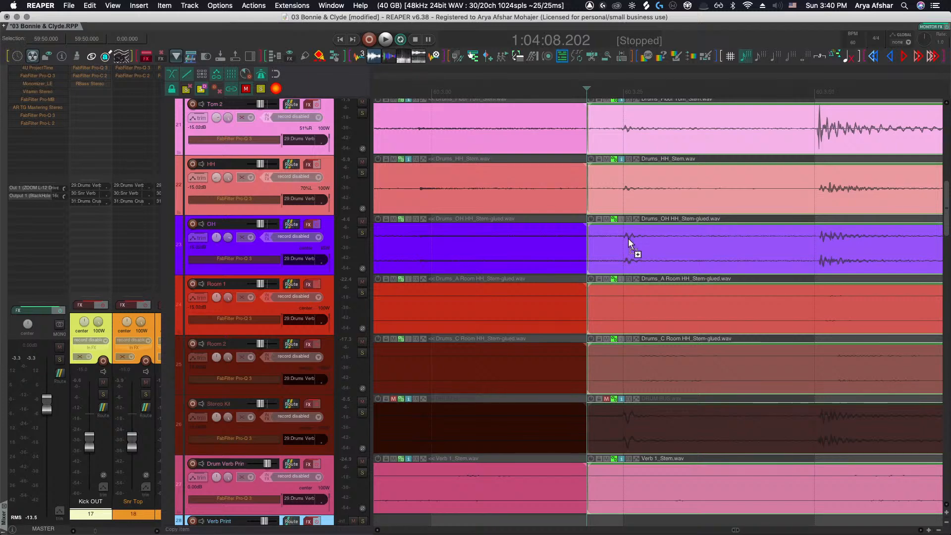
Split the OH item at a hit and slip the OH segment to align with the close mics
scroll(631, 257, "up", 5)
scroll(642, 276, "right", 3)
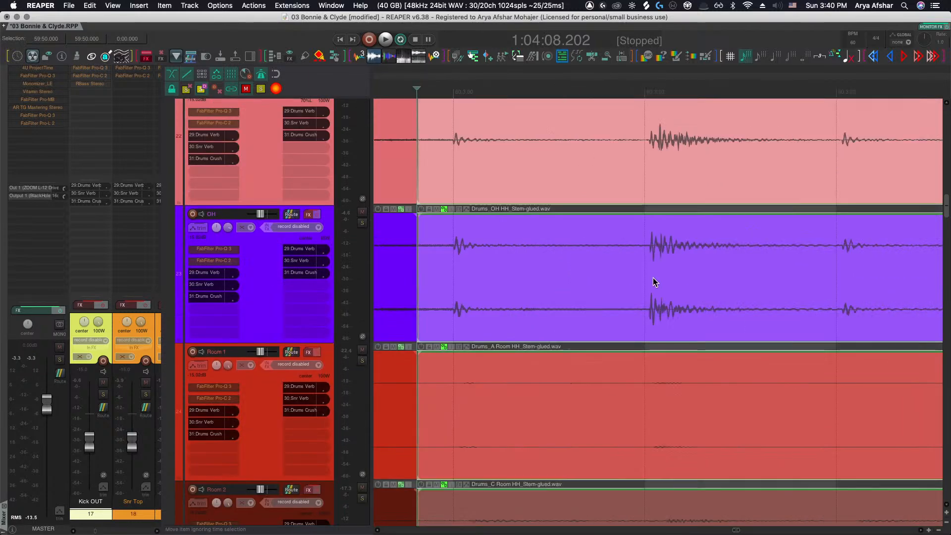
left_click(631, 276)
key("s")
left_click_drag(676, 275, 670, 276)
scroll(672, 279, "right", 3)
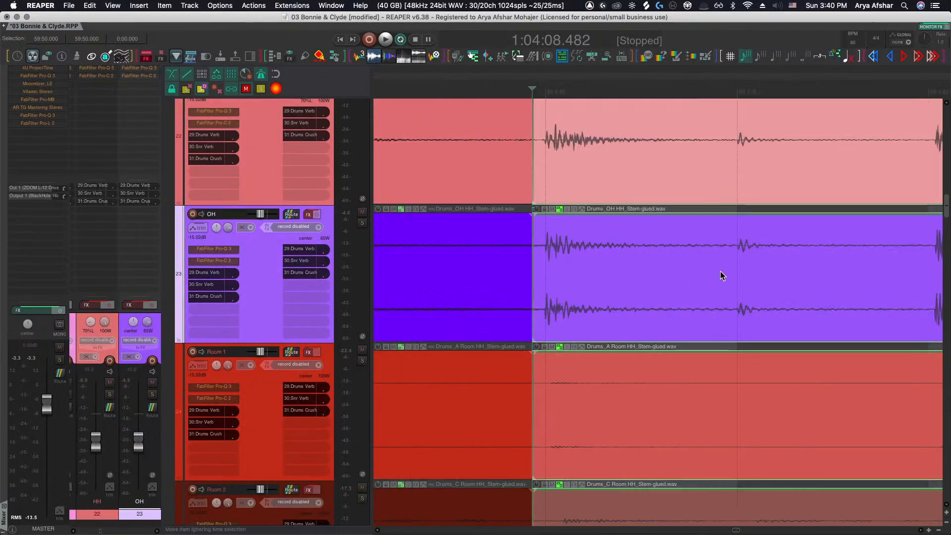
Split the OH item at the next hit and slip the new OH segment slightly later
scroll(716, 281, "right", 3)
left_click(753, 271)
key("s")
left_click_drag(807, 271, 811, 273)
scroll(794, 272, "right", 5)
Split the OH item at the next two hits and slip the latest OH segment later into alignment
left_click(772, 269)
key("s")
scroll(810, 273, "right", 5)
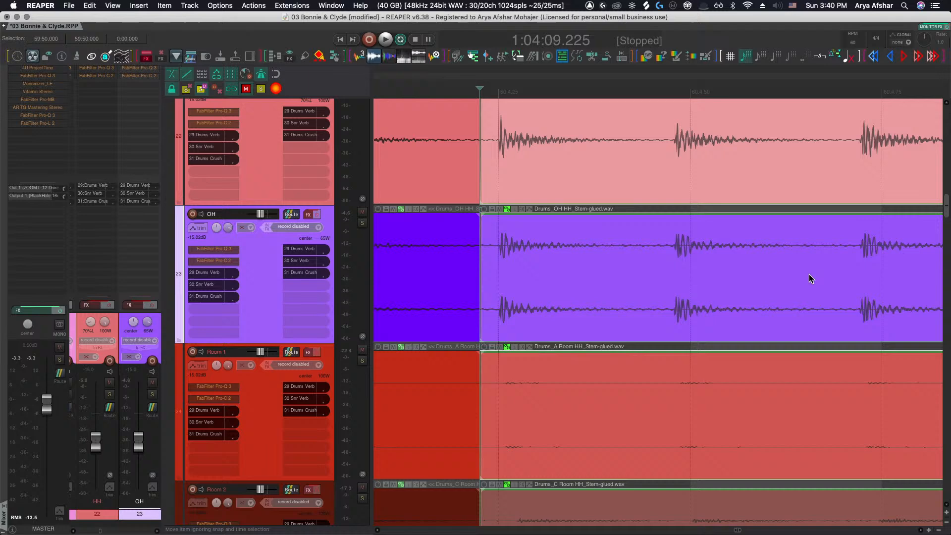
left_click(659, 271)
key("s")
left_click_drag(693, 270, 705, 269)
scroll(708, 271, "right", 4)
Split the OH item once more and slip the selected OH segment to line up with the close mics
left_click(666, 271)
key("s")
scroll(705, 268, "right", 4)
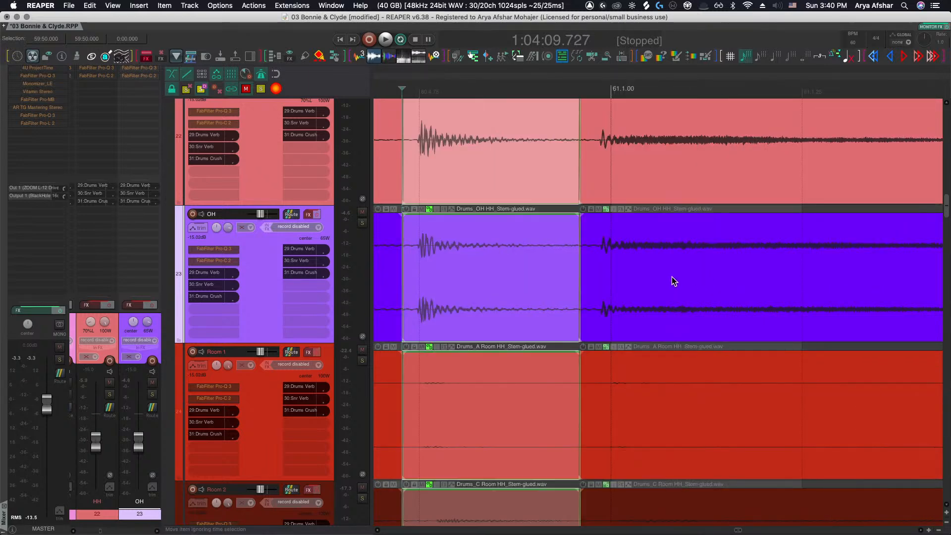
left_click(665, 274)
left_click_drag(636, 270, 650, 269)
Move the edit cursor to bar 66 and select the HH track item
scroll(650, 269, "down", 10)
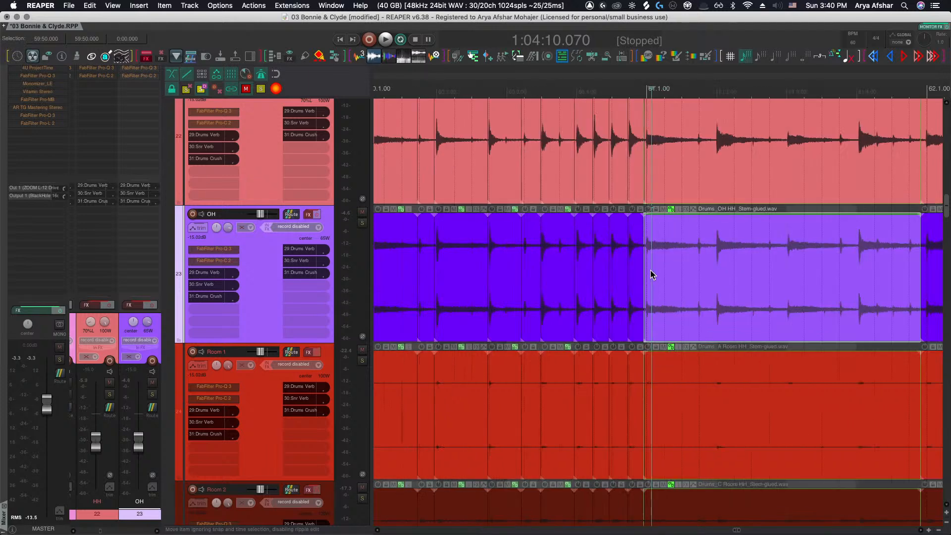
scroll(650, 273, "down", 10)
scroll(650, 271, "right", 5)
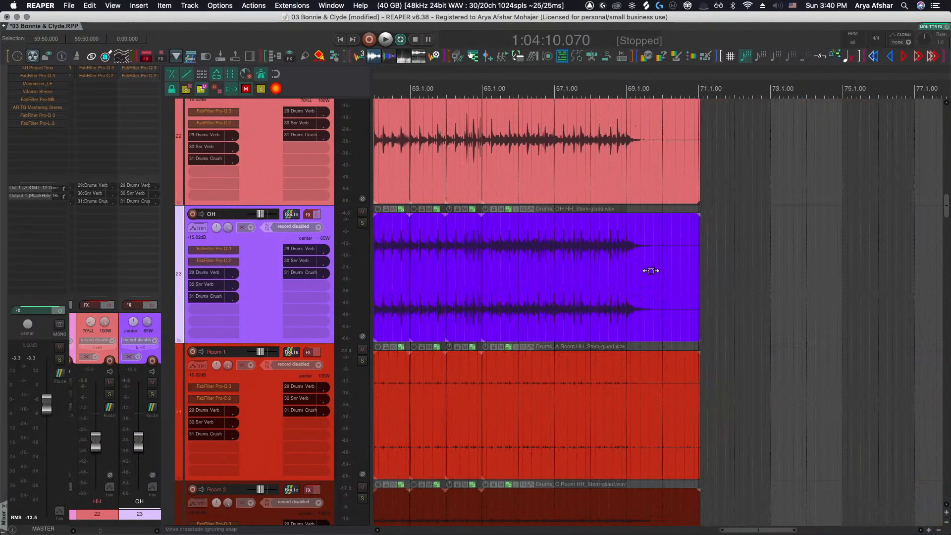
scroll(649, 270, "up", 12)
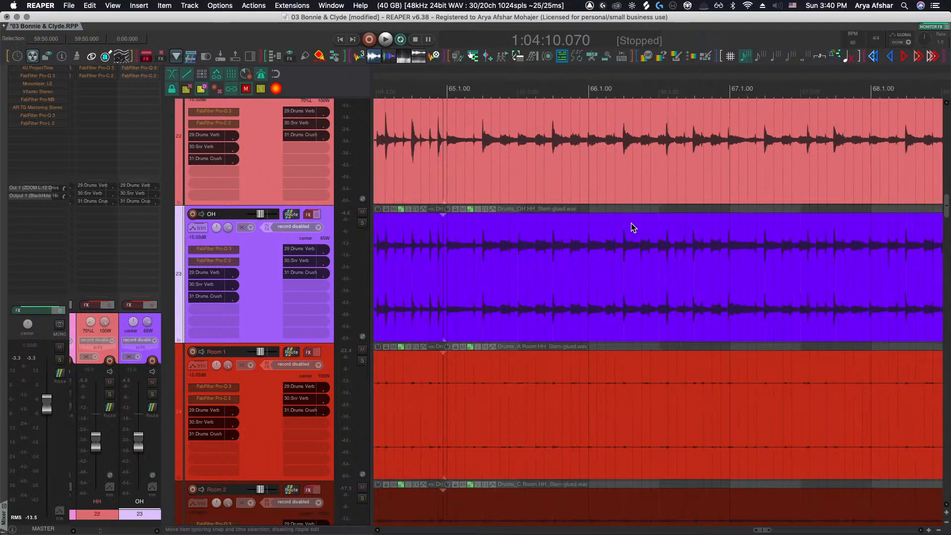
left_click(583, 93)
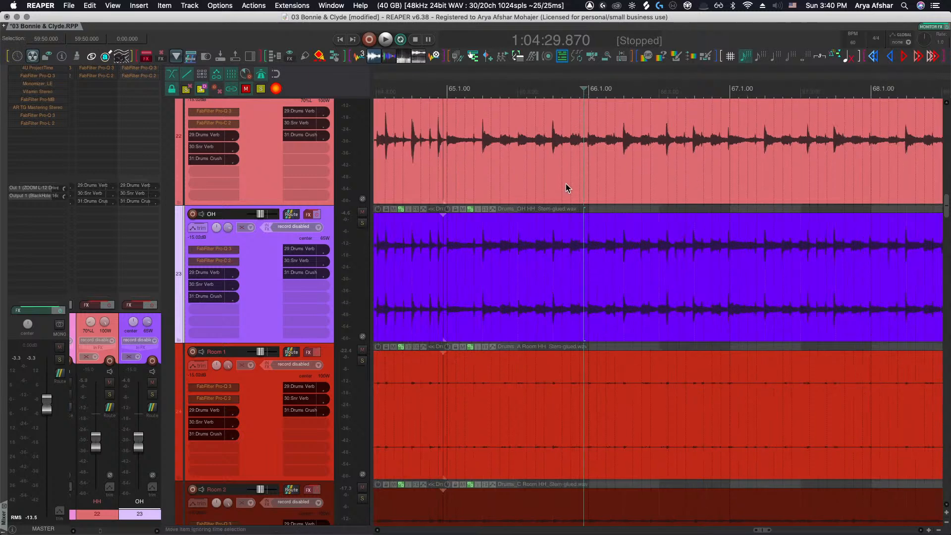
left_click(577, 174)
scroll(560, 207, "down", 5, "ctrl")
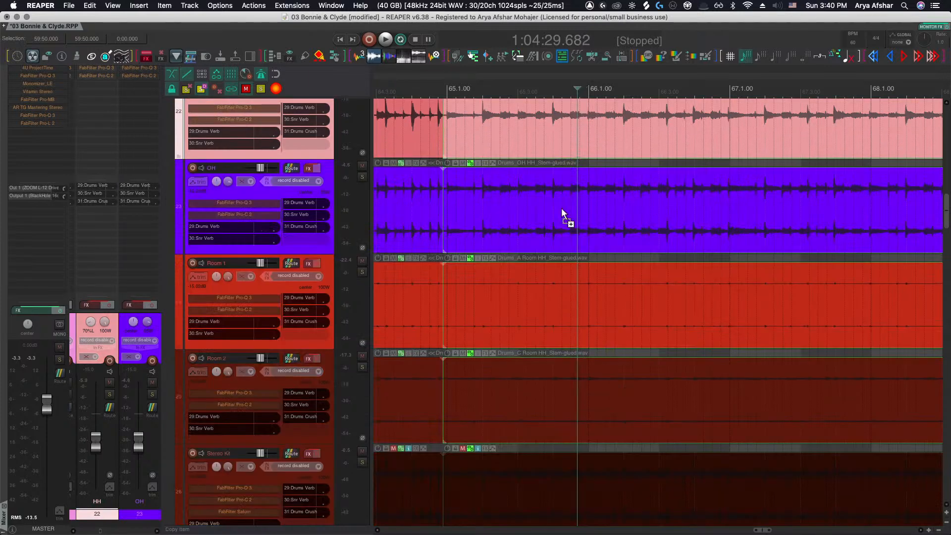
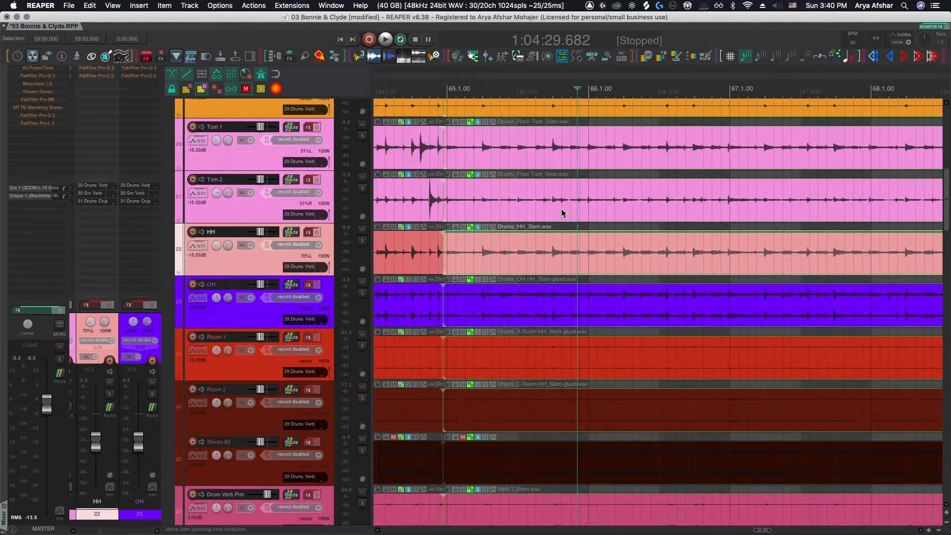
Split the drum items at bars 67, 68 and 69
scroll(563, 213, "up", 2)
scroll(573, 146, "up", 6)
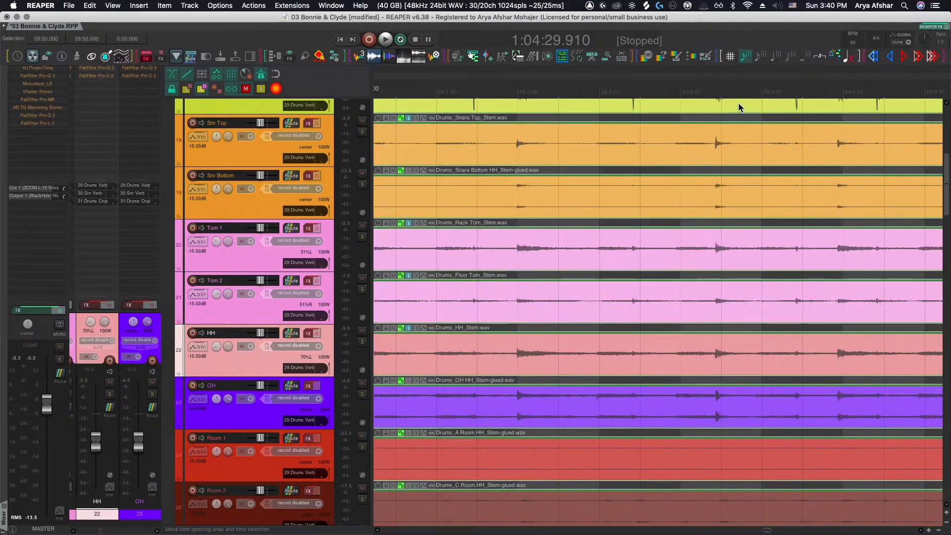
scroll(736, 106, "right", 3)
left_click(847, 91)
key("s")
scroll(840, 108, "right", 6)
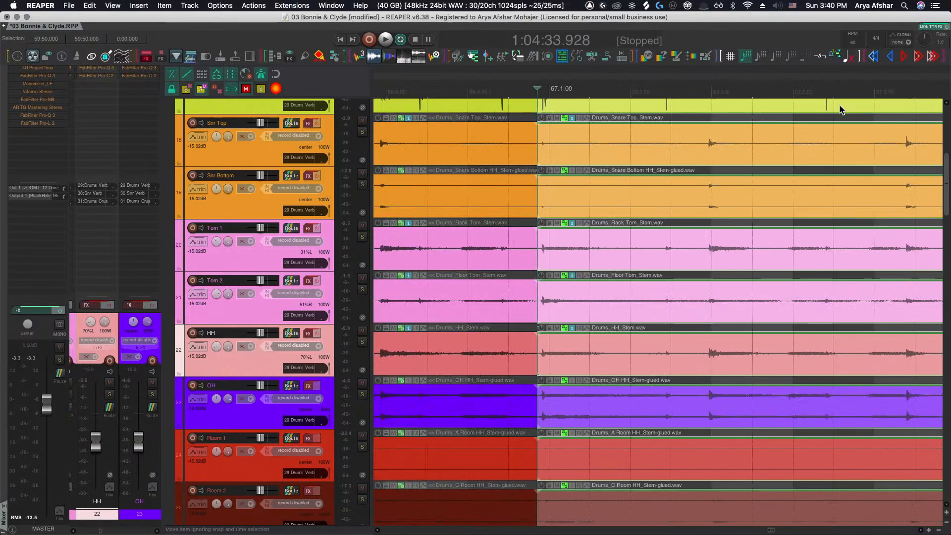
left_click(869, 88)
key("s")
scroll(843, 105, "right", 6)
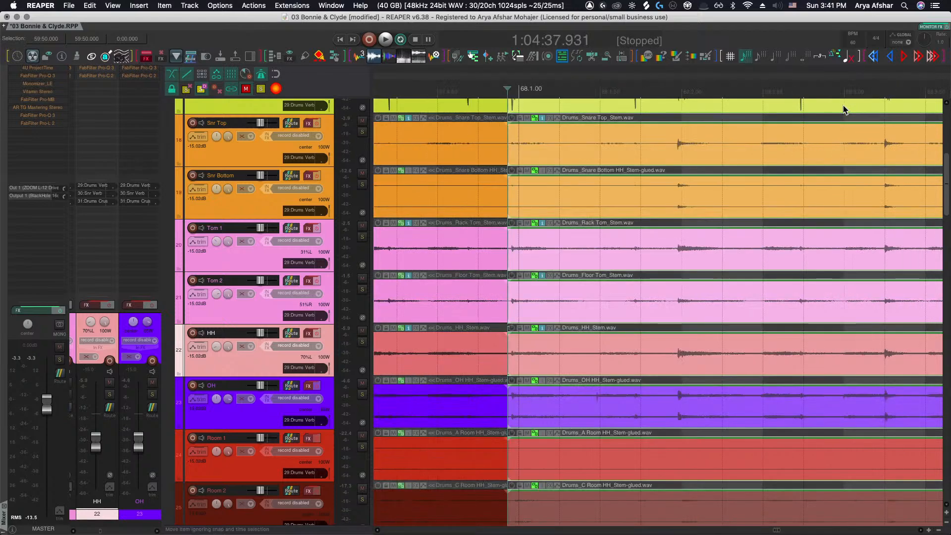
scroll(843, 105, "right", 6)
left_click(736, 92)
key("s")
scroll(722, 92, "right", 2)
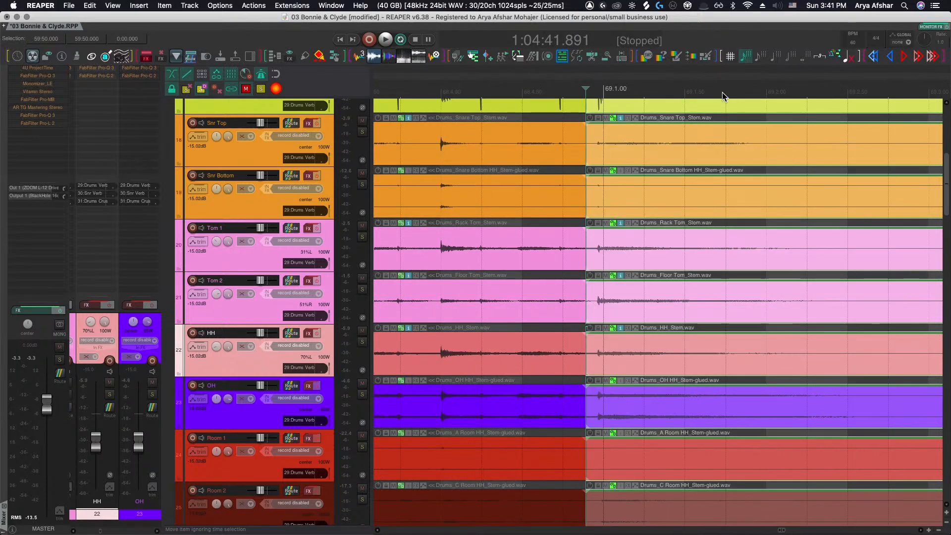
Play back the drums around bar 61 to check how the OH hits line up with the close mics
scroll(723, 96, "down", 10)
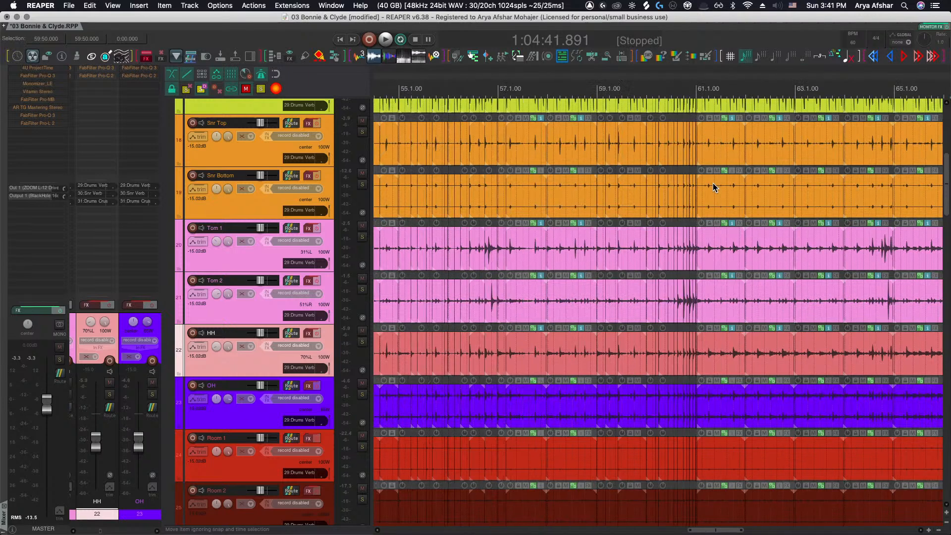
scroll(714, 187, "up", 12)
left_click(688, 86)
key("space")
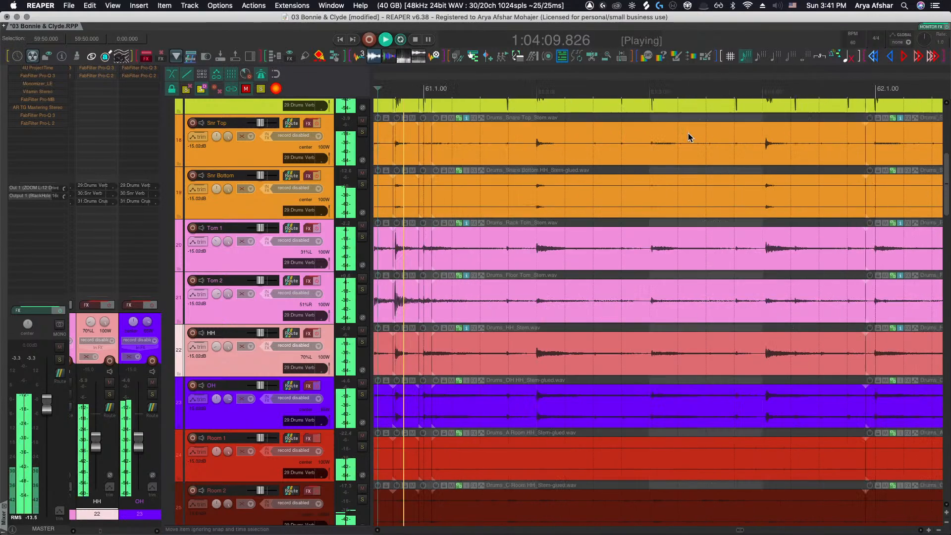
key("space")
scroll(479, 285, "up", 2)
scroll(569, 302, "up", 6)
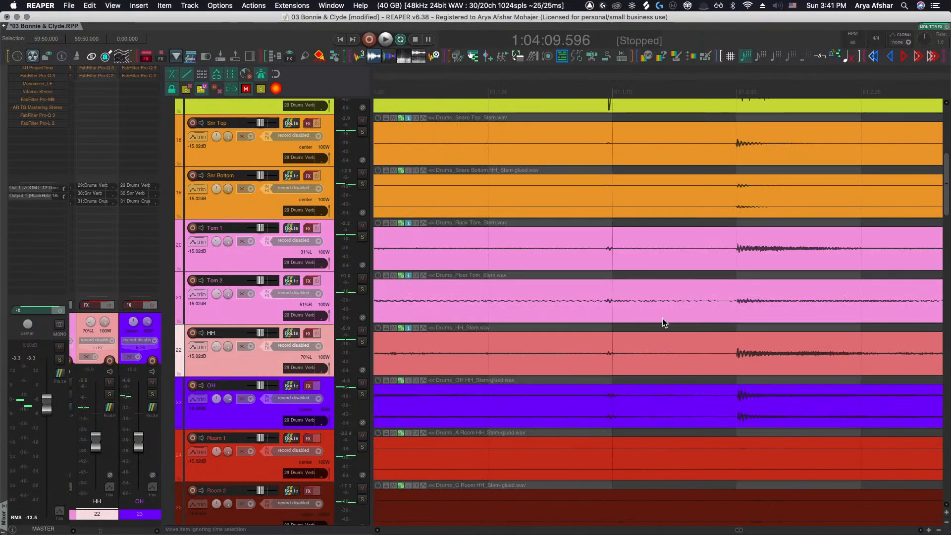
key("space")
scroll(698, 350, "down", 2)
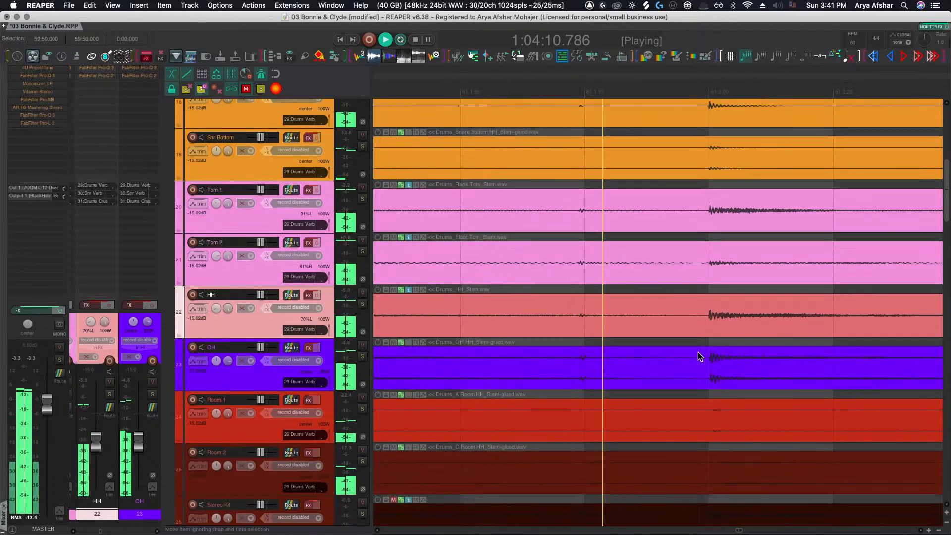
key("space")
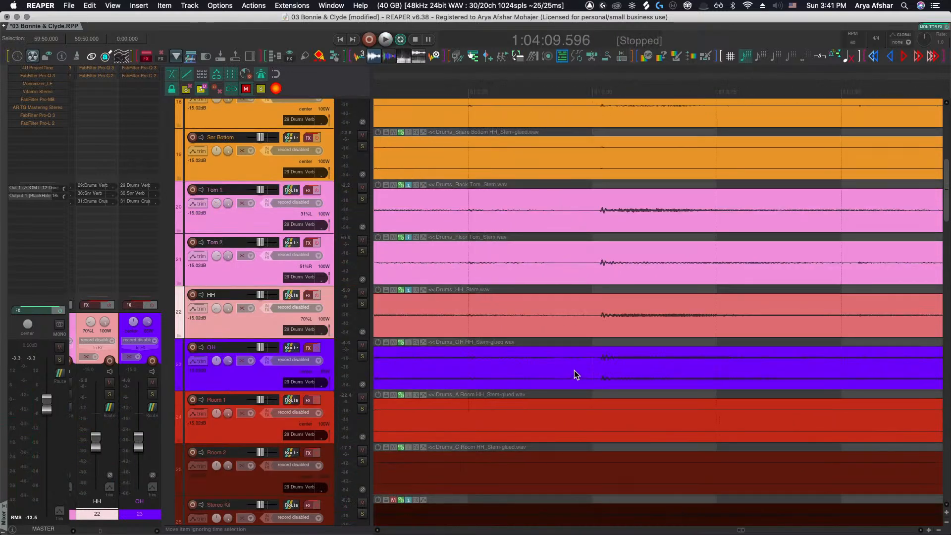
Split the OH item at the next hit, slip the new segment slightly earlier, and audition it
left_click(569, 370)
key("s")
left_click_drag(626, 374, 617, 369)
key("space")
Split the OH item again, slip the new segment later, and audition it
key("space")
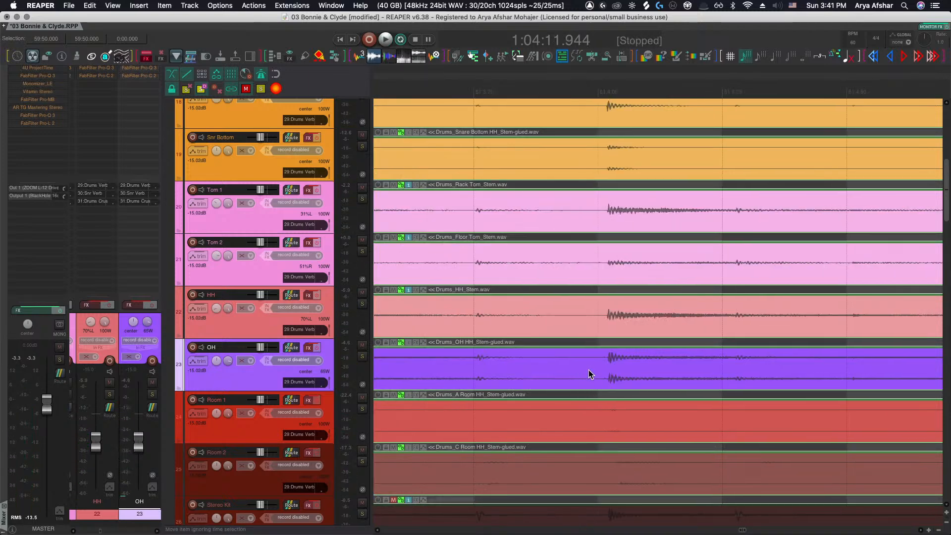
left_click(587, 369)
key("s")
left_click_drag(599, 369, 614, 366)
key("space")
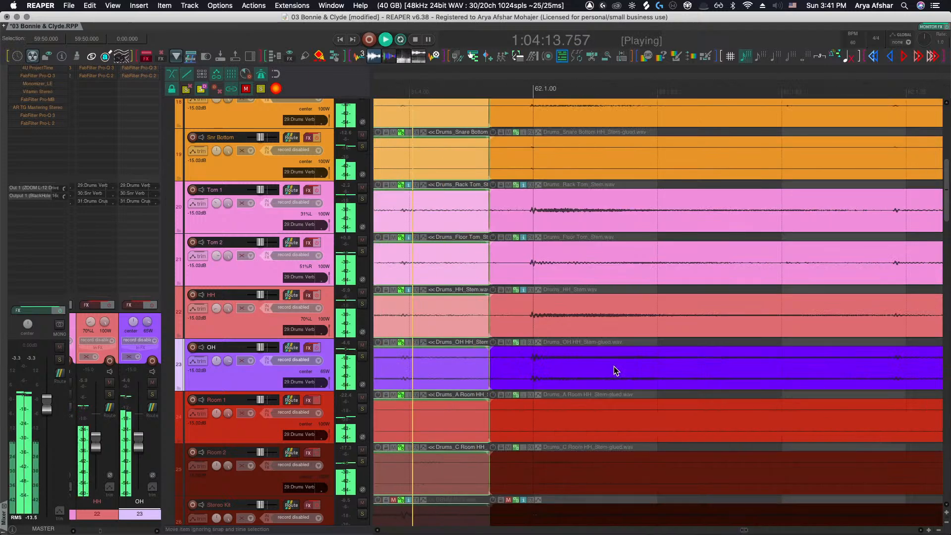
key("space")
Split the OH item at the next two hits and nudge each new segment slightly later
left_click(542, 371)
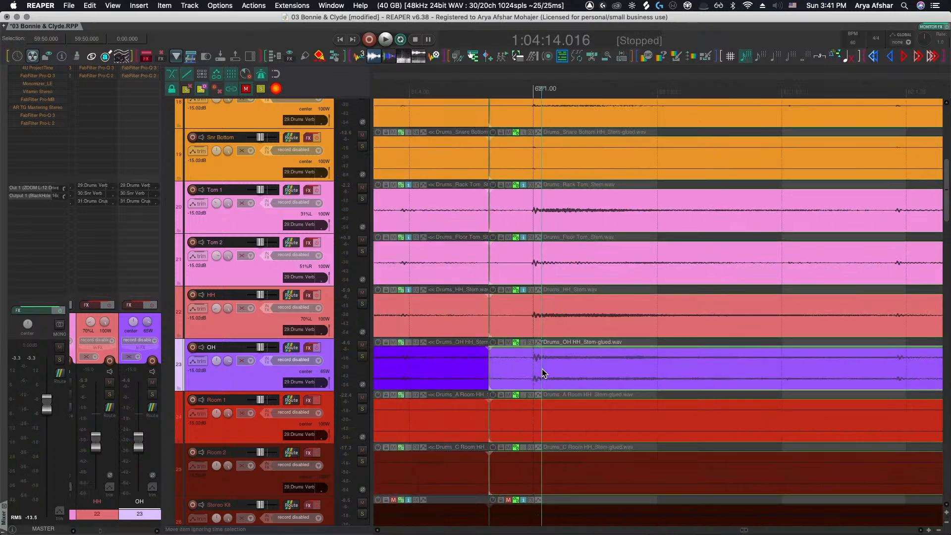
scroll(542, 371, "right", 7)
left_click(677, 365)
key("s")
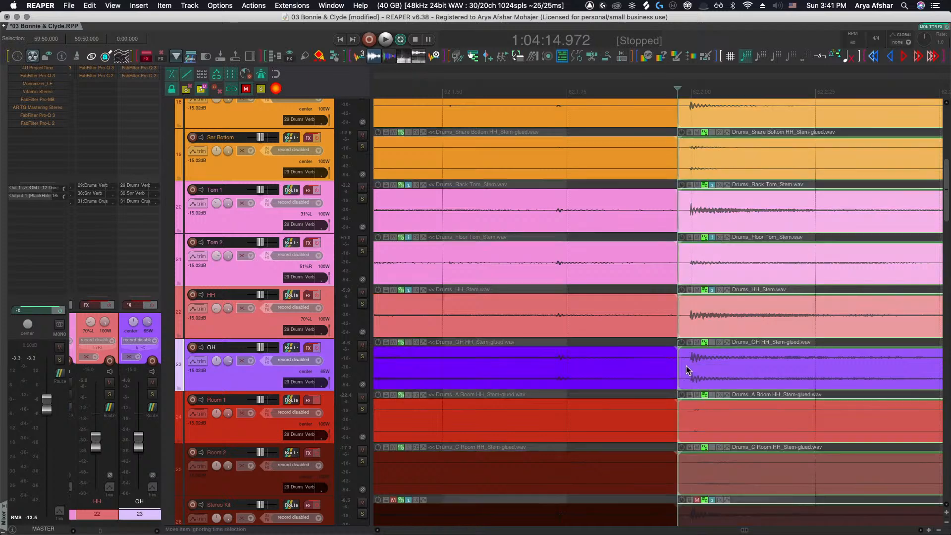
left_click_drag(703, 366, 705, 366)
scroll(705, 365, "right", 12)
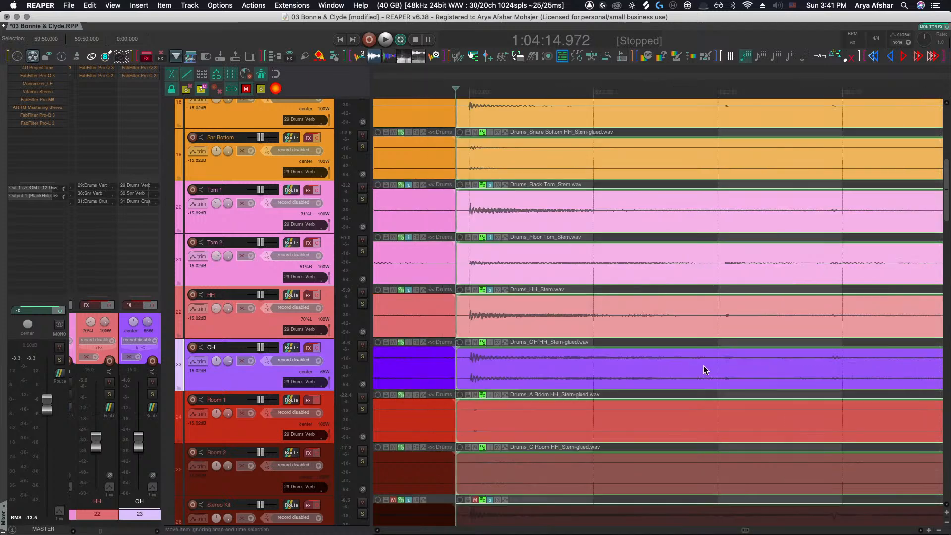
left_click(520, 368)
key("s")
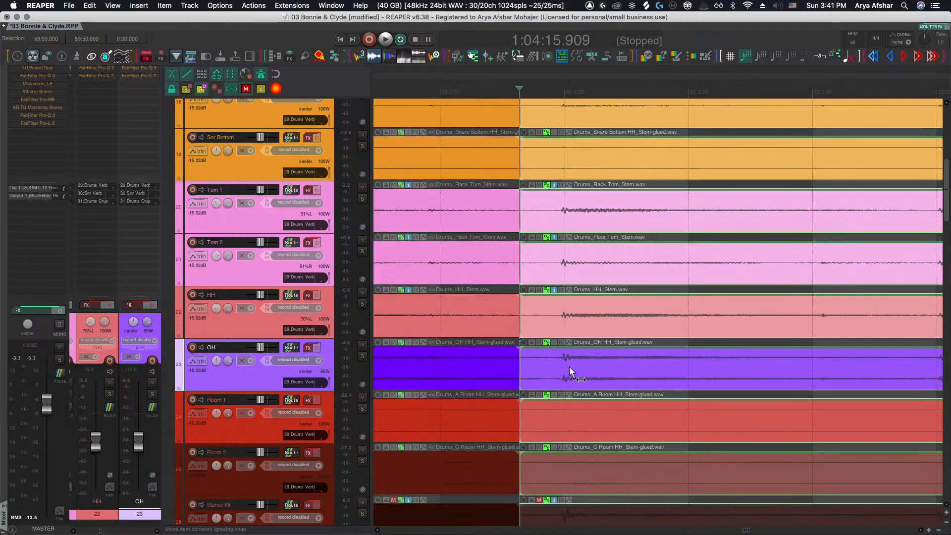
left_click_drag(572, 367, 575, 366)
Split the OH item at the next hit and slip the OH segments into line with the close mics
scroll(575, 367, "right", 12)
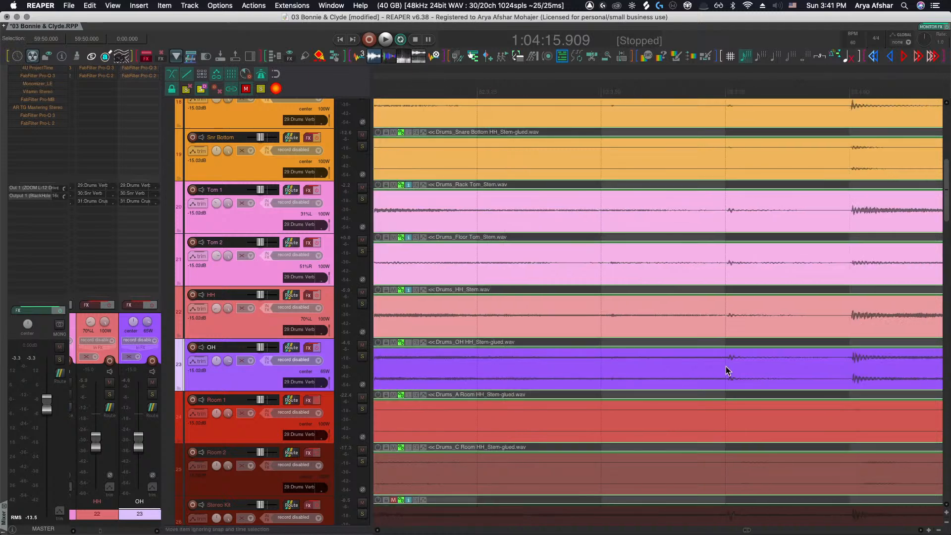
scroll(725, 366, "right", 4)
left_click(713, 367)
key("s")
left_click_drag(762, 365, 759, 363)
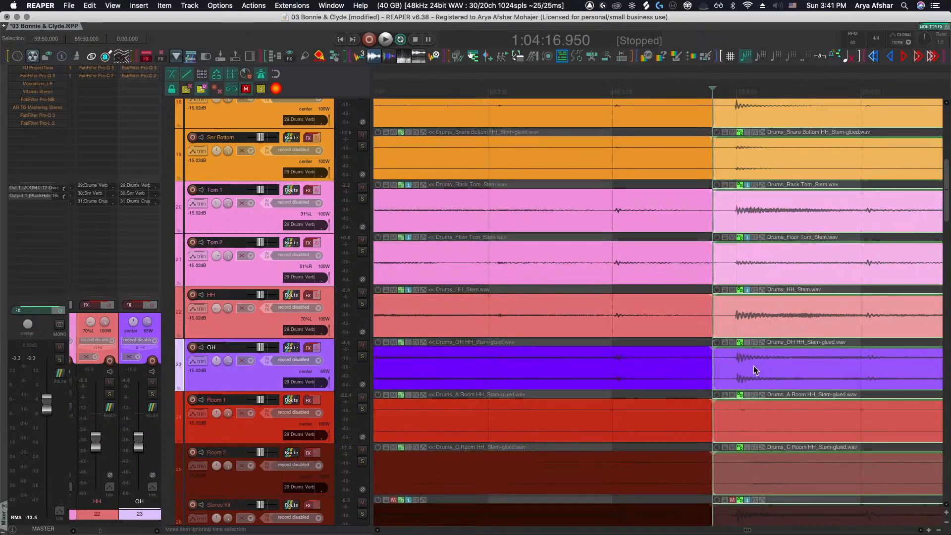
scroll(745, 369, "right", 10)
left_click(678, 370)
left_click_drag(685, 369, 698, 369)
scroll(697, 369, "right", 10)
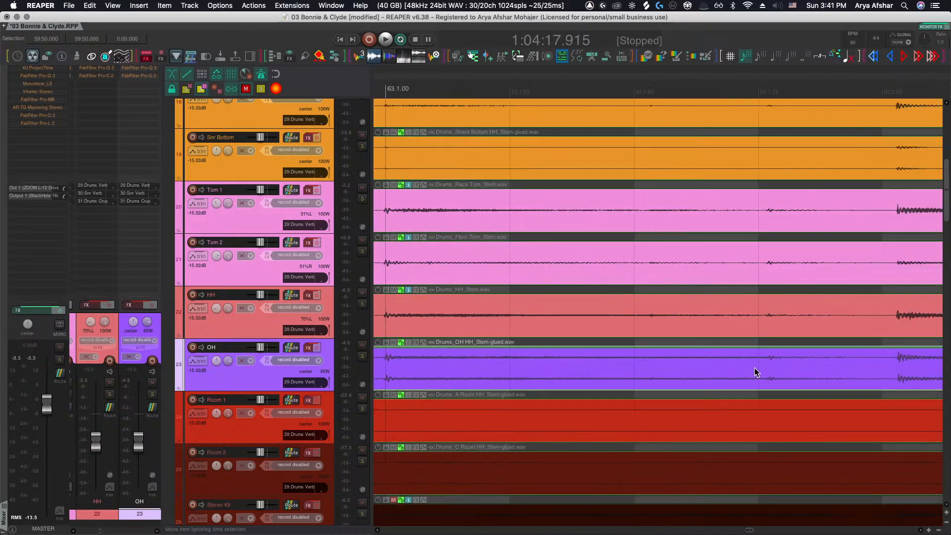
Split the OH item at the next hit and slip the new segment earlier to match the close mics
left_click(740, 367)
key("s")
left_click_drag(791, 364, 780, 363)
scroll(780, 363, "right", 10)
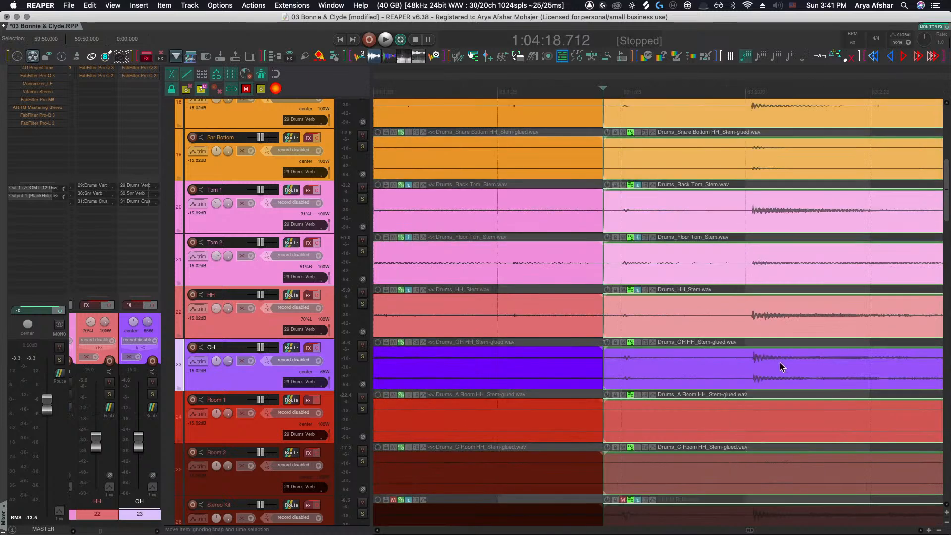
scroll(628, 364, "up", 4)
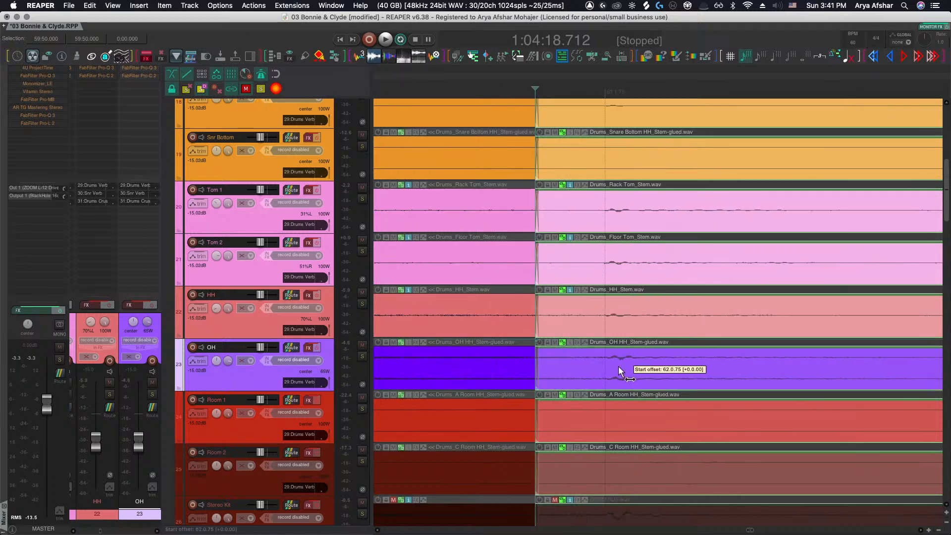
scroll(618, 365, "right", 5)
scroll(618, 365, "left", 3)
left_click_drag(618, 365, 593, 370)
scroll(592, 371, "down", 4)
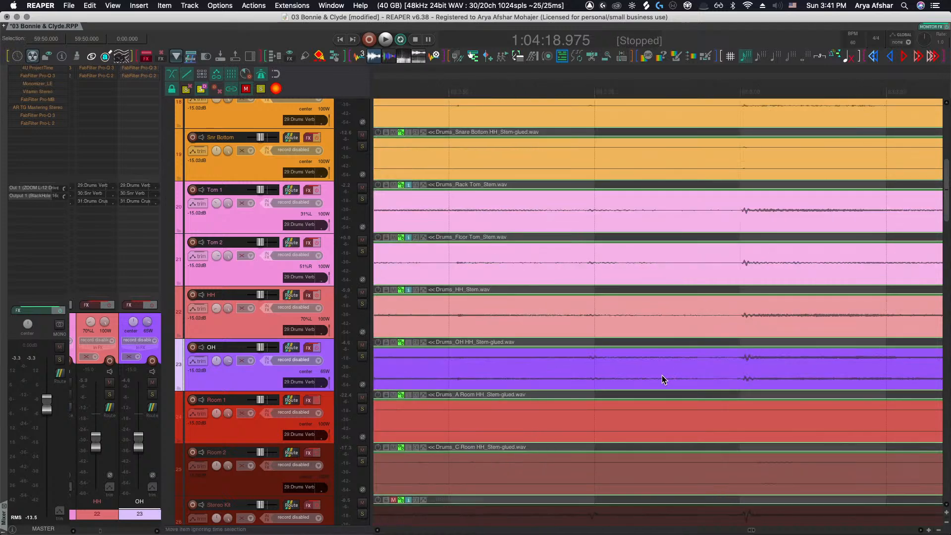
Split the OH item twice more, slipping one segment earlier and the next one later
key("s")
left_click_drag(747, 363, 730, 367)
scroll(749, 363, "right", 5)
scroll(749, 363, "right", 5)
key("s")
scroll(730, 367, "right", 8)
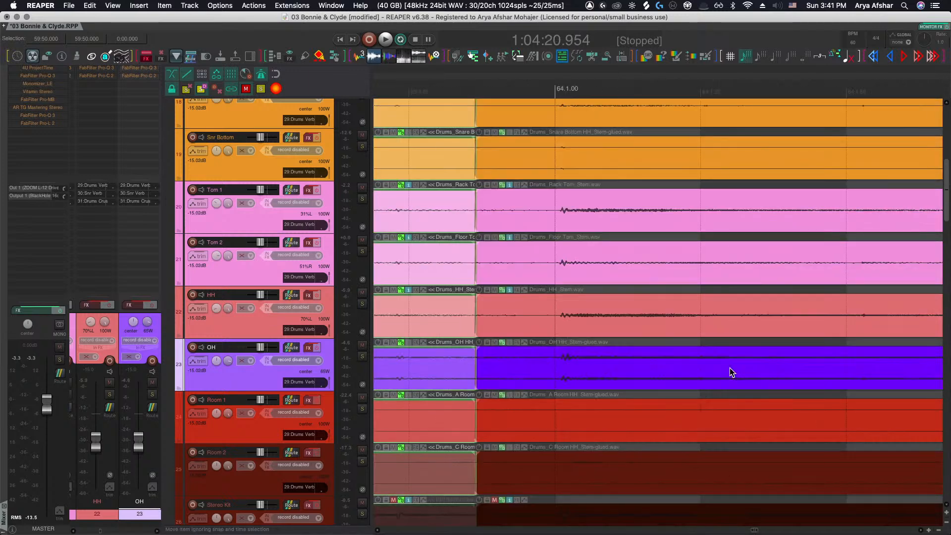
scroll(521, 364, "right", 2)
mouse_move(546, 365)
left_mouse_down()
mouse_move(524, 369)
mouse_move(557, 364)
left_mouse_up()
Split the OH item at the next two hits and slip the latest segment earlier
scroll(540, 366, "left", 5)
scroll(540, 367, "right", 2)
scroll(575, 364, "right", 3)
left_click(516, 366)
key("s")
scroll(557, 364, "right", 3)
scroll(558, 367, "right", 2)
left_click(629, 372)
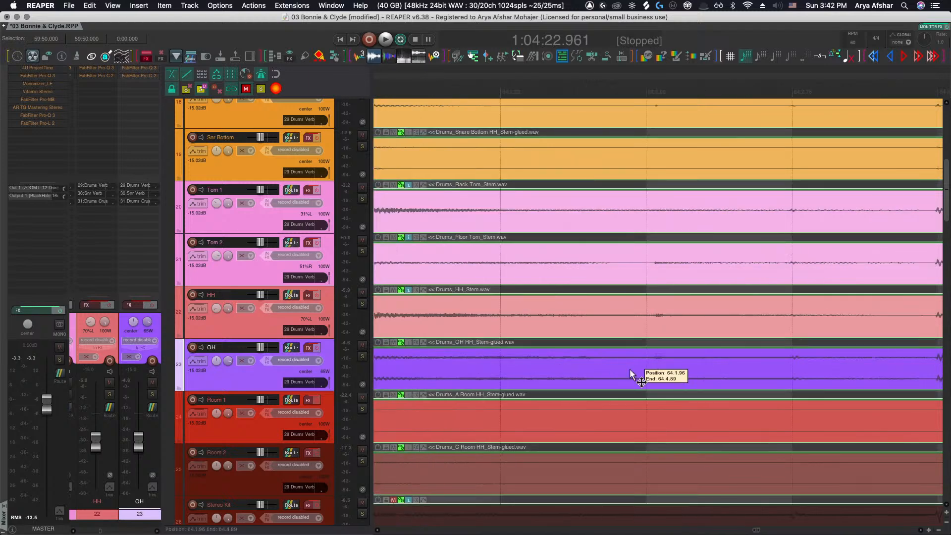
key("s")
left_click_drag(670, 372, 649, 370)
scroll(648, 369, "right", 2)
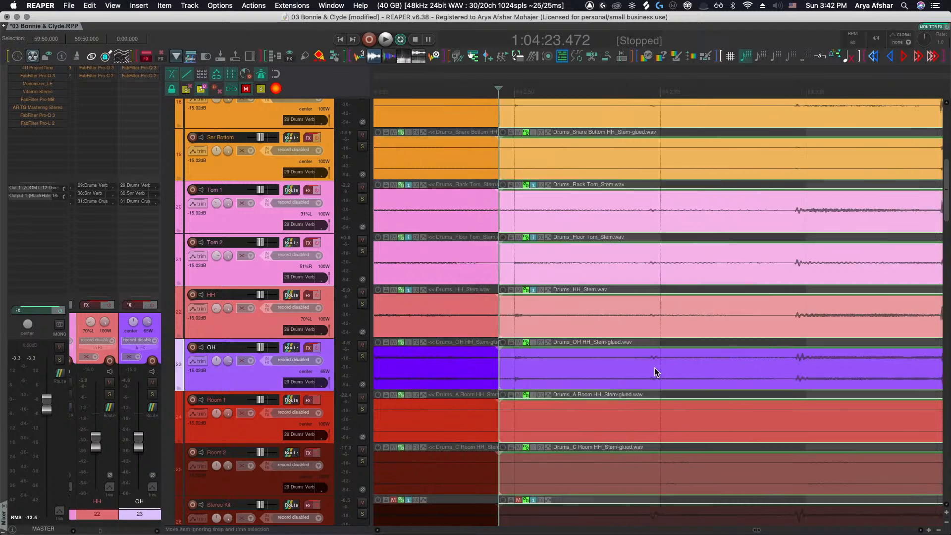
Split the OH item at the next hit and slip the new segment well later into alignment
scroll(649, 370, "right", 2)
left_click(682, 367)
key("s")
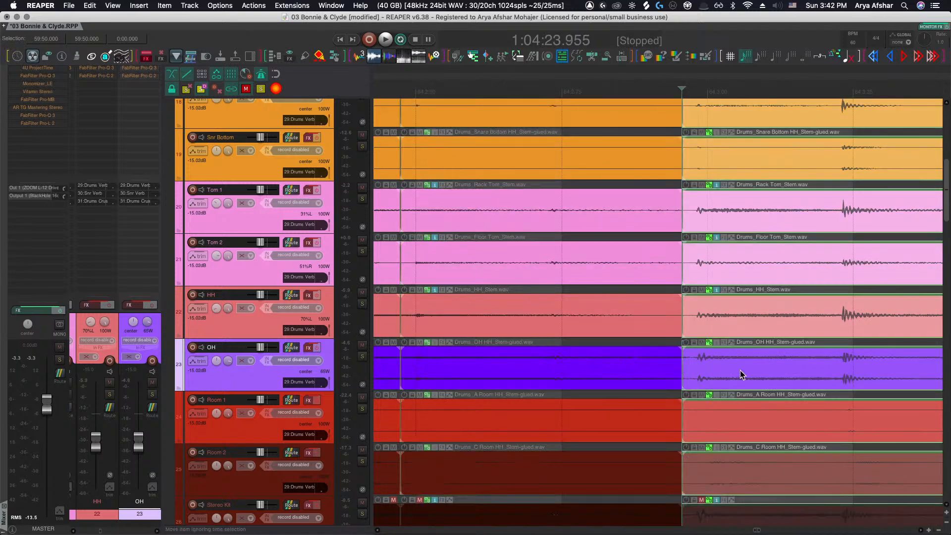
left_click_drag(740, 370, 790, 376)
Split the items at three more hits
scroll(745, 372, "right", 2)
scroll(745, 373, "right", 2)
left_click(734, 375)
key("s")
scroll(763, 376, "right", 2)
left_click(759, 376)
key("s")
scroll(792, 380, "right", 2)
left_click(779, 378)
key("s")
scroll(779, 378, "right", 2)
scroll(785, 377, "right", 4)
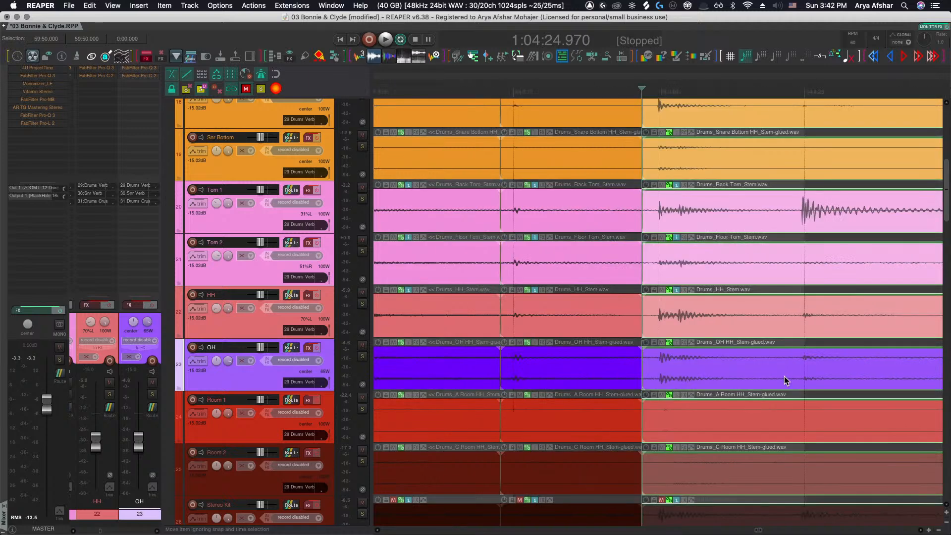
Split at two more hits, slipping one OH segment later and the next one earlier
left_click(682, 373)
key("s")
left_click_drag(711, 374, 716, 372)
scroll(716, 372, "right", 2)
left_click(812, 379)
key("s")
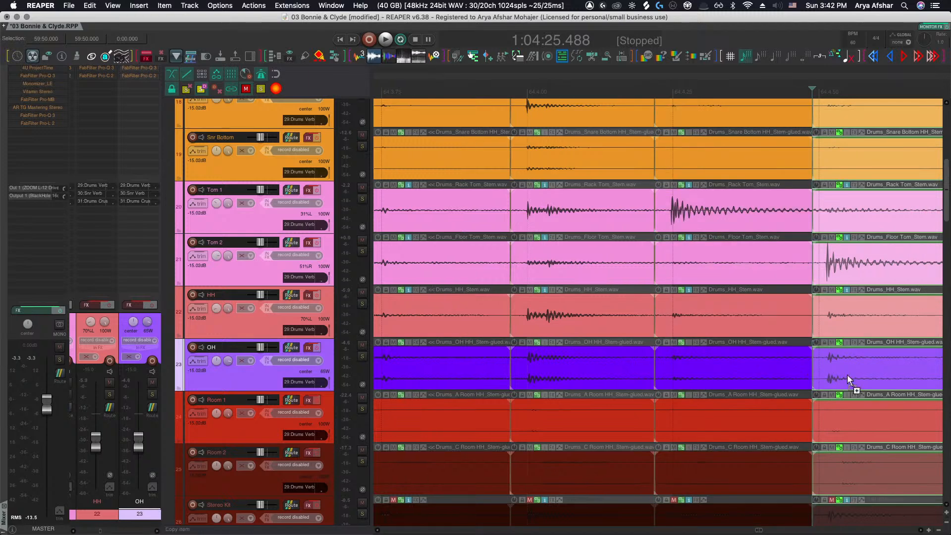
left_click_drag(847, 375, 837, 375)
scroll(825, 382, "right", 1)
scroll(825, 383, "right", 15)
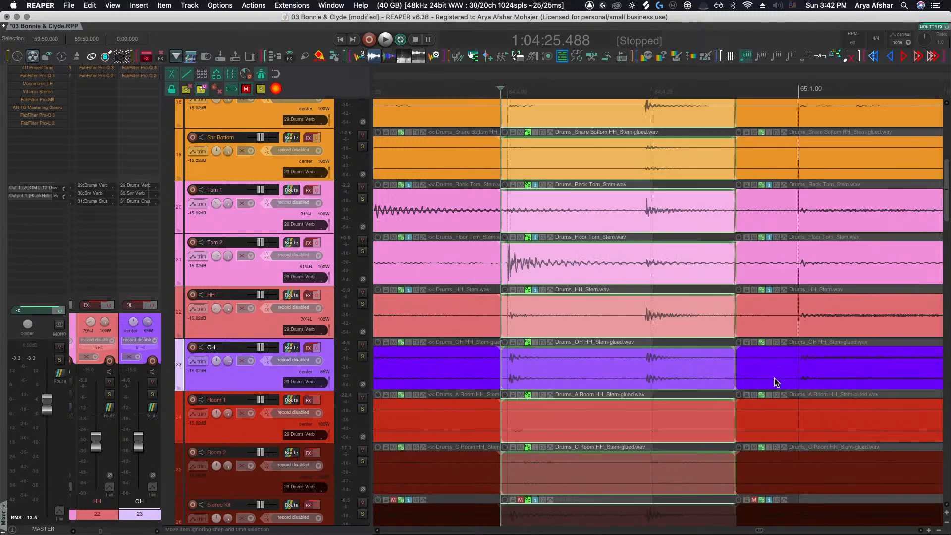
Split the OH item at the next hit and slip the surrounding OH segments into alignment
left_click(638, 371)
key("s")
left_click_drag(667, 367, 679, 367)
scroll(678, 371, "right", 9)
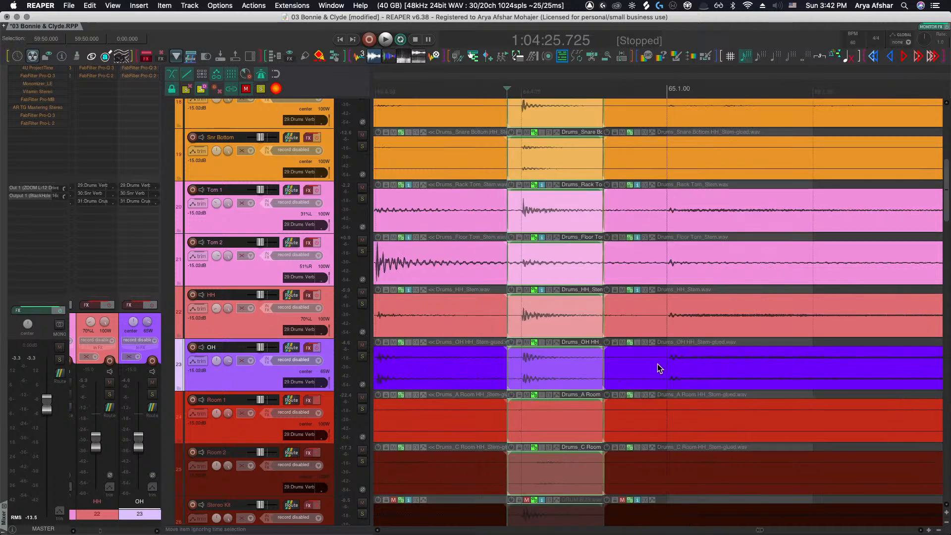
left_click(657, 363)
left_click_drag(682, 373, 677, 369)
scroll(677, 369, "right", 9)
scroll(677, 371, "down", 5)
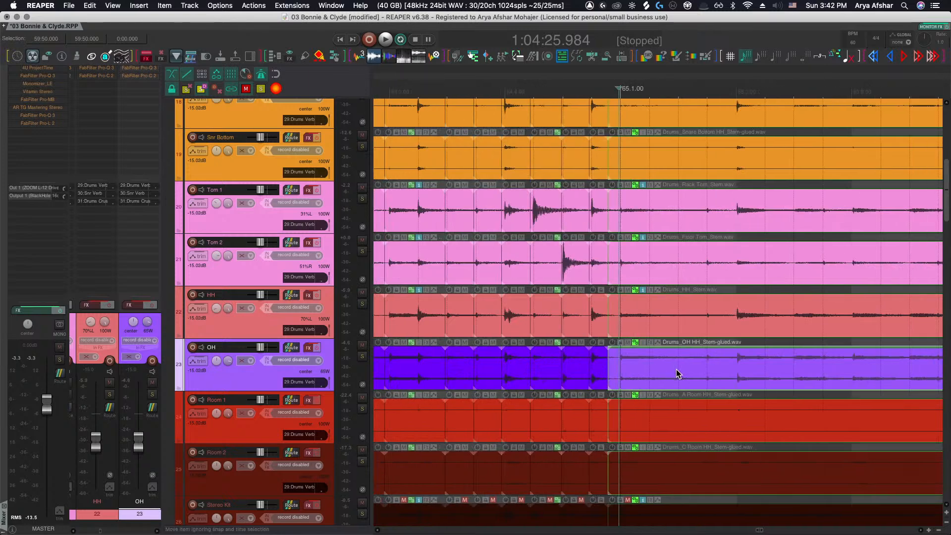
Split the OH item just after bar 65 and nudge the new segment slightly earlier
scroll(709, 368, "up", 5)
scroll(723, 373, "right", 9)
left_click(692, 371)
key("s")
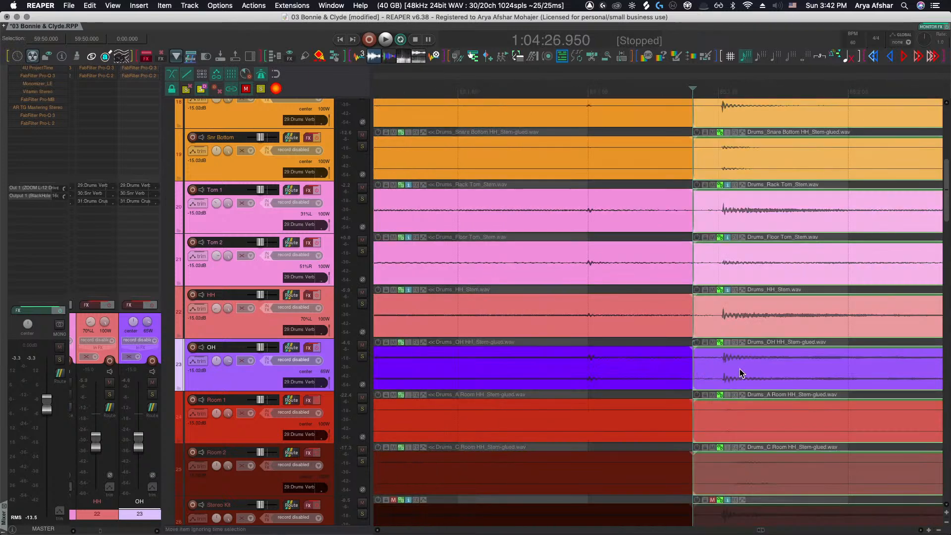
left_click_drag(738, 371, 735, 370)
scroll(735, 369, "right", 20)
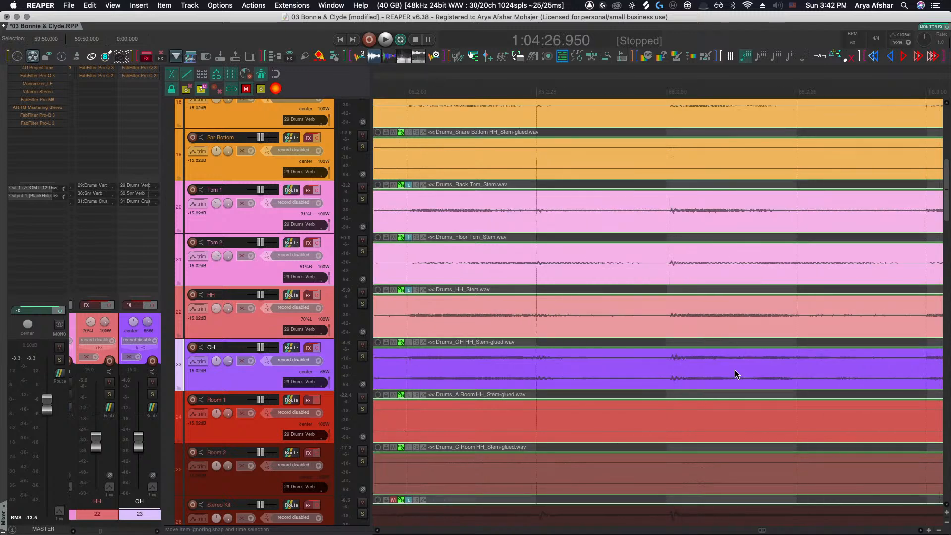
Split the OH item at the next hit and slip the new segment later
scroll(725, 372, "down", 5)
scroll(725, 373, "right", 5)
scroll(757, 370, "up", 6)
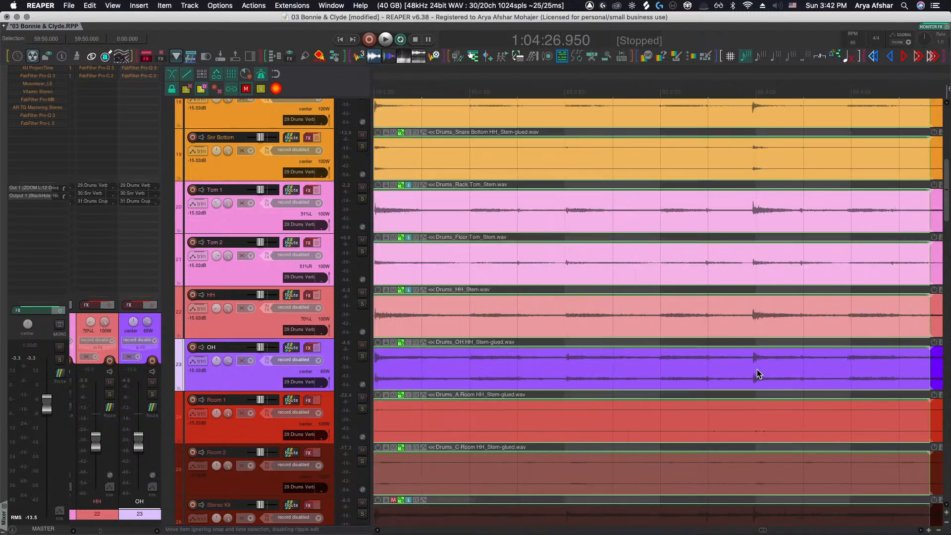
left_click(746, 373)
key("s")
left_click_drag(764, 373, 818, 372)
Slip the selected OH segment before bar 66 later to line up with the close mics
scroll(813, 373, "right", 20)
scroll(813, 373, "down", 5)
scroll(795, 376, "right", 15)
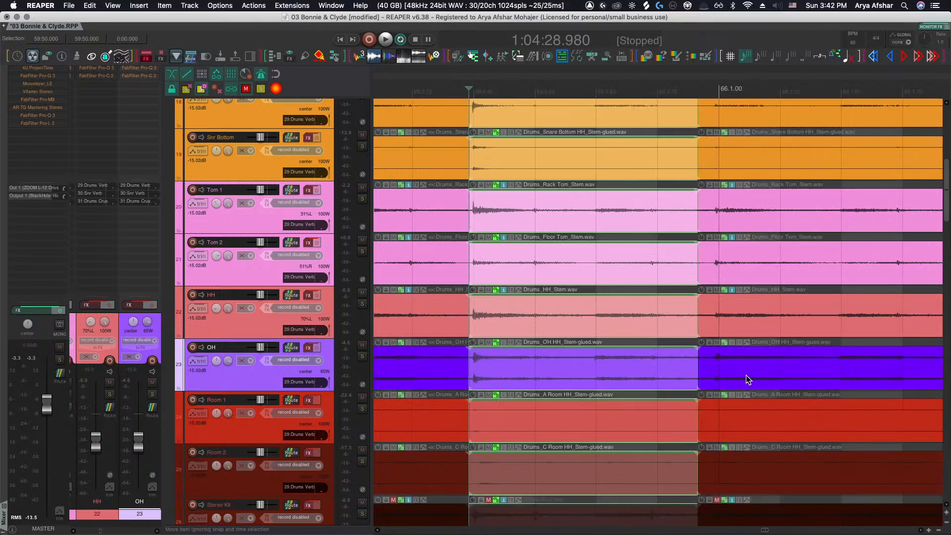
scroll(718, 375, "up", 6)
left_click_drag(705, 378, 730, 372)
scroll(731, 372, "down", 3)
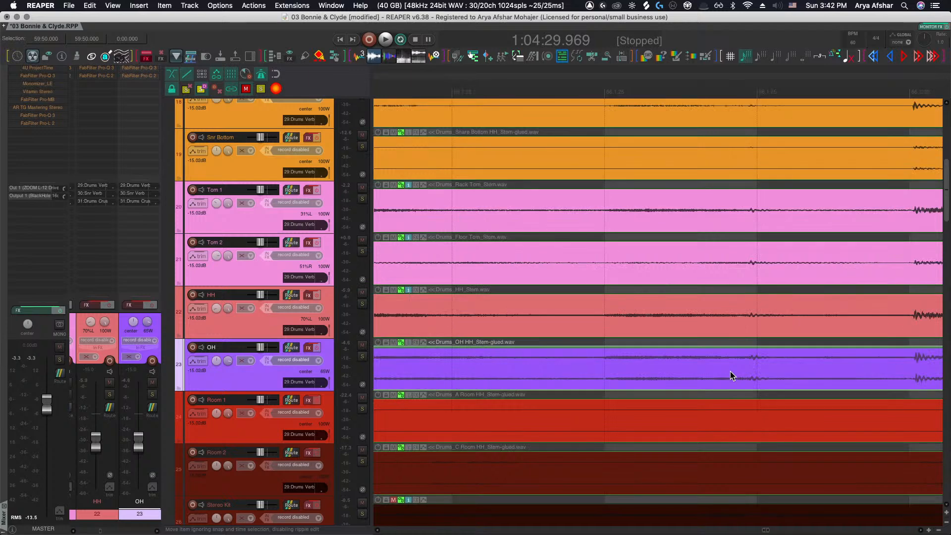
Split the OH item at the next hit and slip the new segment slightly earlier to match the close mics
scroll(730, 370, "right", 5)
left_click(709, 373)
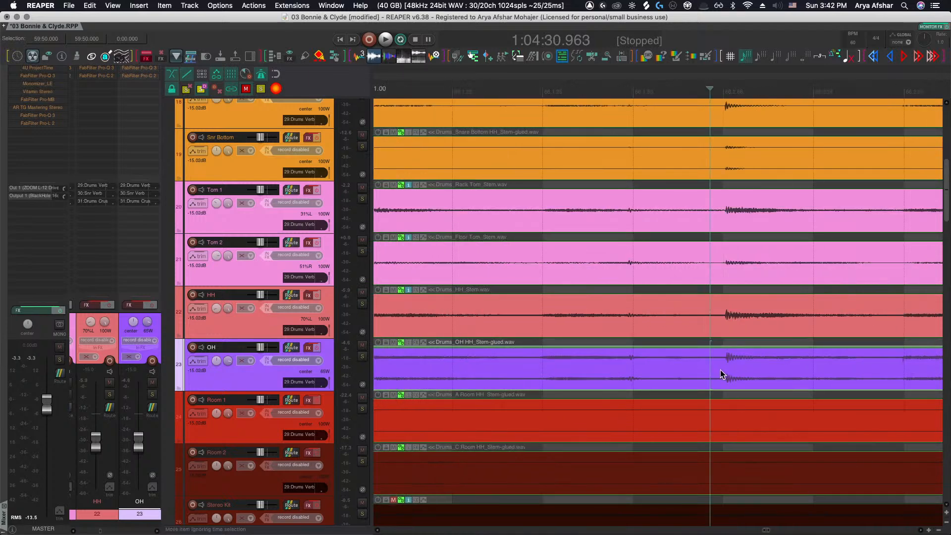
key("s")
scroll(724, 366, "up", 5)
left_click_drag(734, 366, 724, 366)
Split the OH item at the following hit and slip that segment slightly later
scroll(723, 372, "down", 3)
scroll(723, 372, "right", 8)
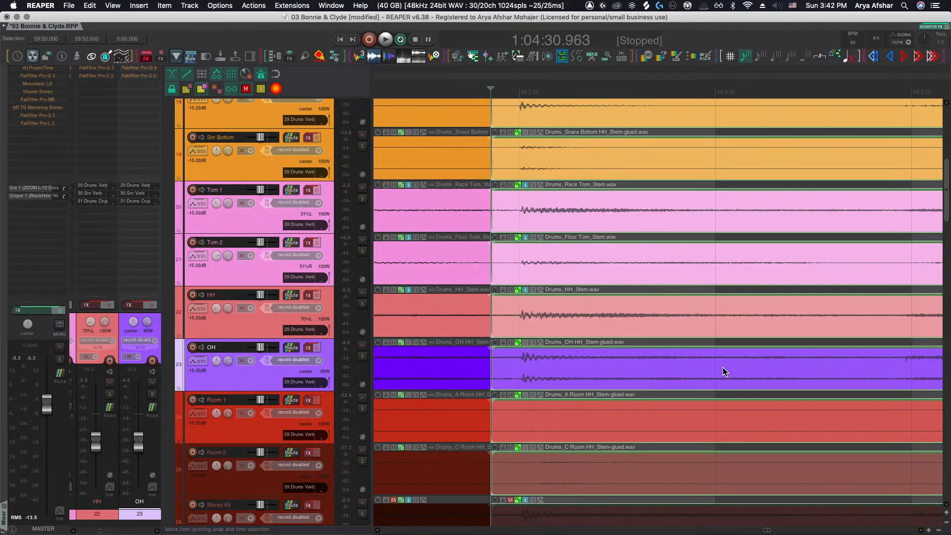
scroll(723, 371, "down", 3)
scroll(721, 368, "down", 3)
scroll(718, 368, "right", 2)
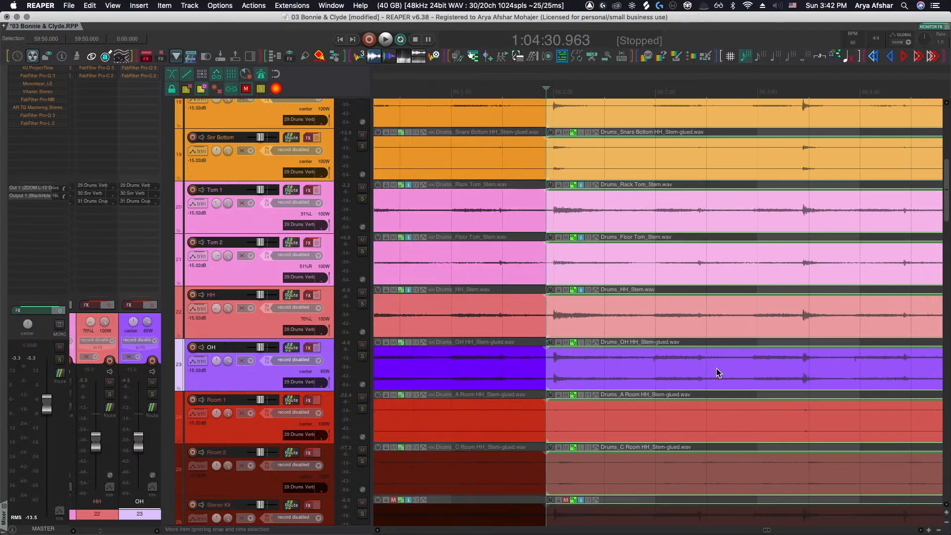
scroll(758, 371, "up", 3)
key("s")
left_click_drag(762, 367, 768, 365)
Split the OH item before the next snare hit and slip the new segment later into alignment
scroll(792, 365, "right", 2)
scroll(817, 372, "up", 4)
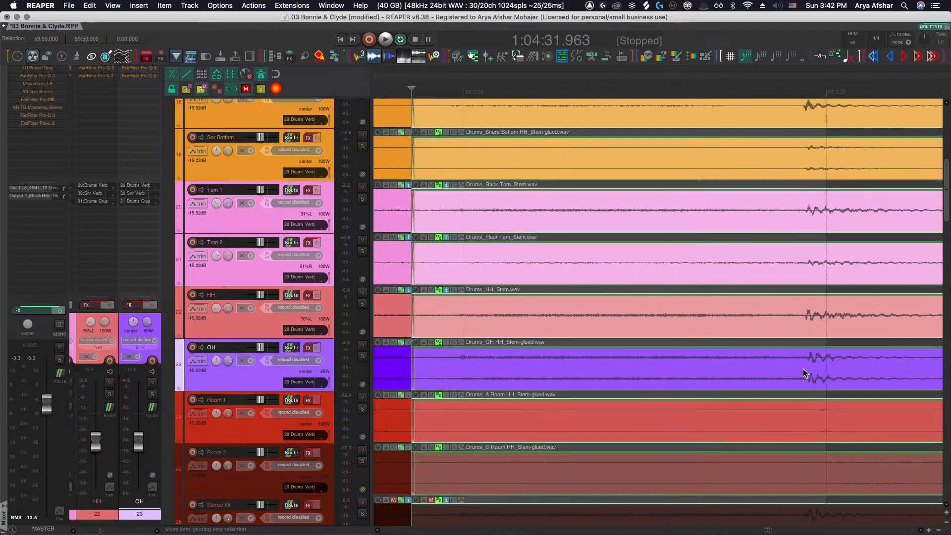
key("s")
left_click_drag(838, 370, 854, 369)
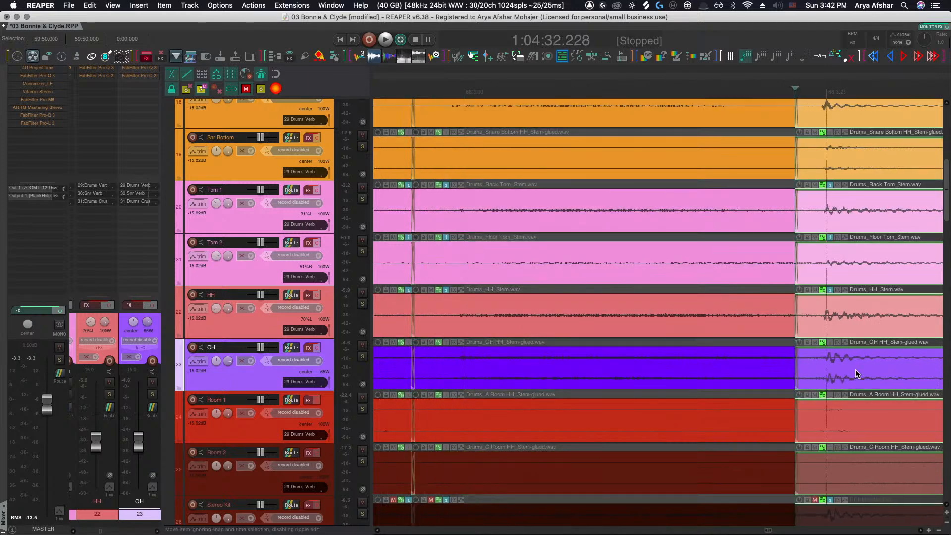
Split the OH item at the next hit further along and nudge the segment later
scroll(852, 371, "right", 1)
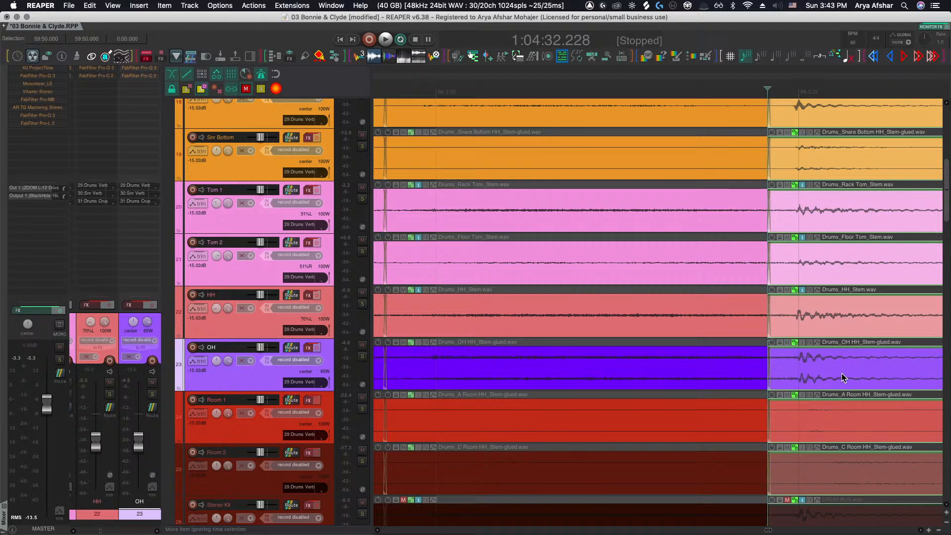
scroll(842, 373, "right", 1)
scroll(842, 373, "down", 4)
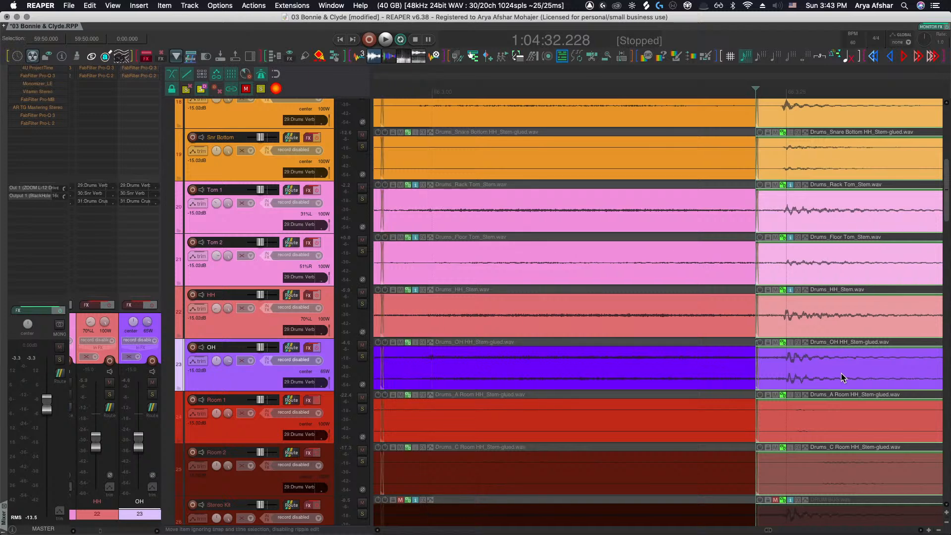
scroll(771, 372, "up", 2)
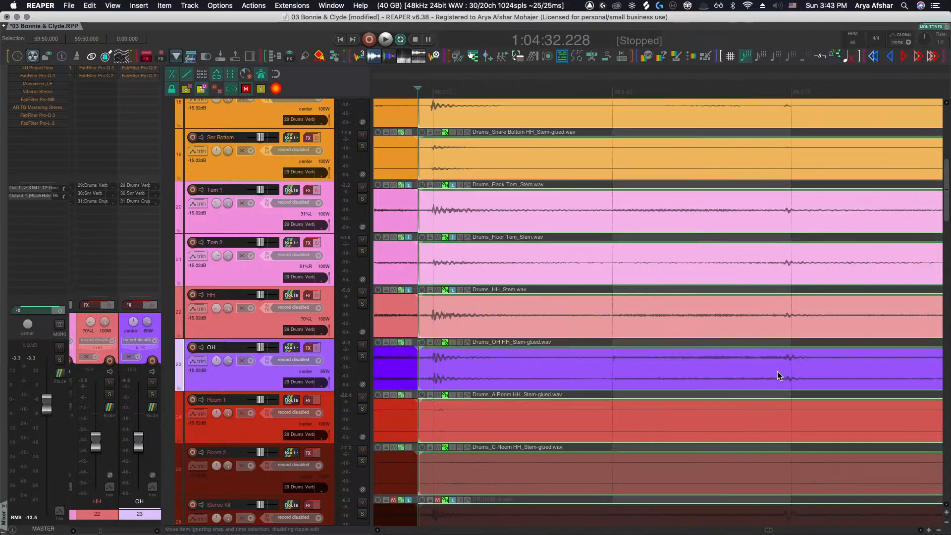
left_click(769, 374)
key("s")
left_click_drag(794, 371, 803, 370)
Split the OH item at the following hit and slip the new segment slightly earlier
scroll(785, 372, "right", 5)
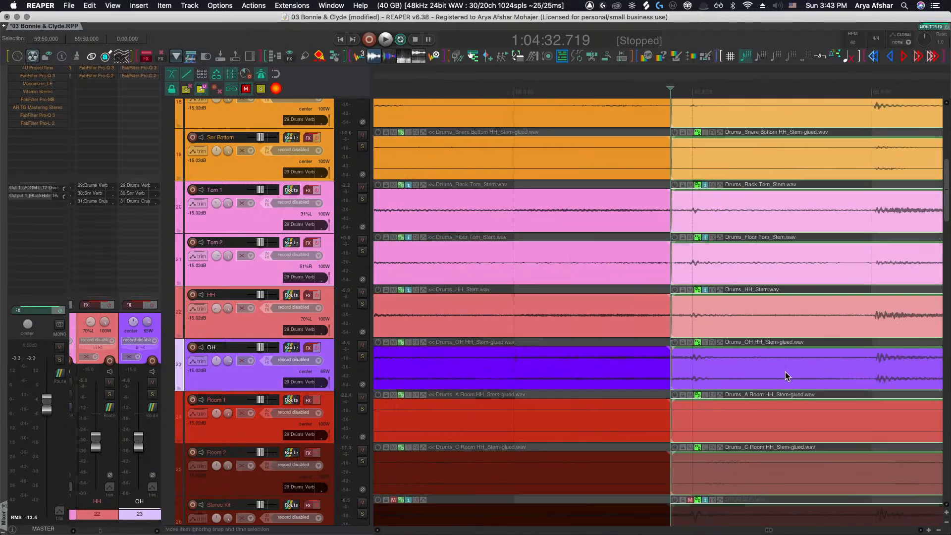
left_click(830, 368)
key("s")
scroll(836, 367, "right", 5)
scroll(762, 373, "up", 3)
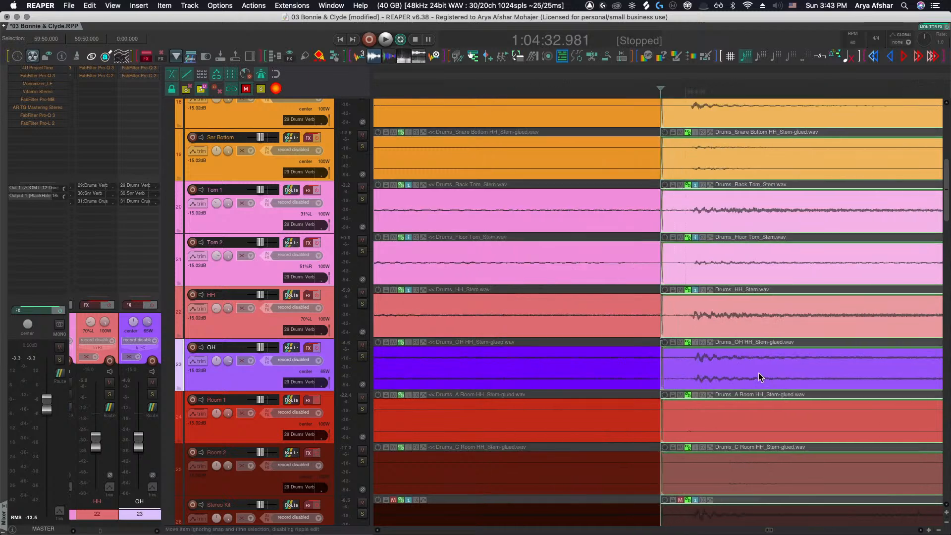
left_click_drag(697, 367, 691, 370)
Slip the OH segment near bar 67 later to line up with the close mics, then split at the next hit
scroll(690, 370, "down", 5)
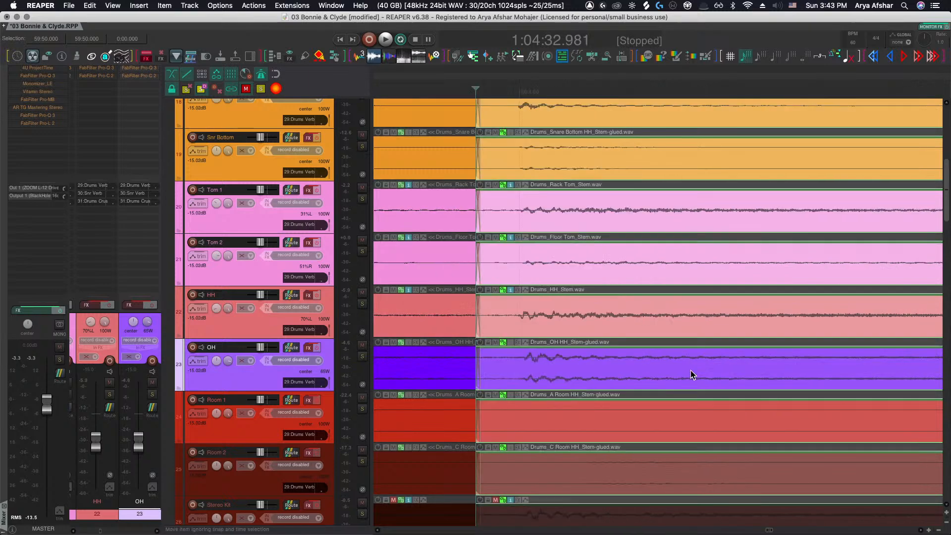
scroll(858, 361, "right", 4)
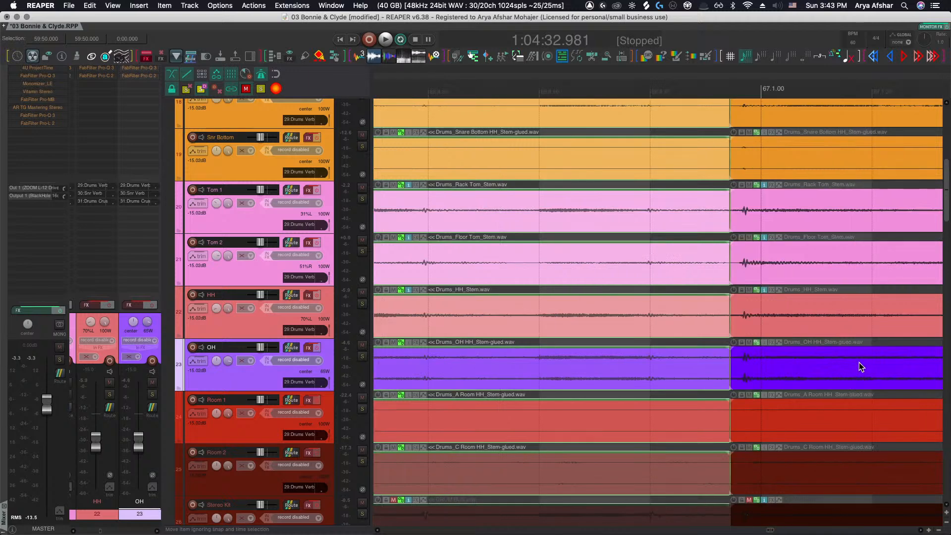
scroll(760, 370, "up", 2)
left_click_drag(753, 366, 773, 367)
scroll(774, 367, "up", 5)
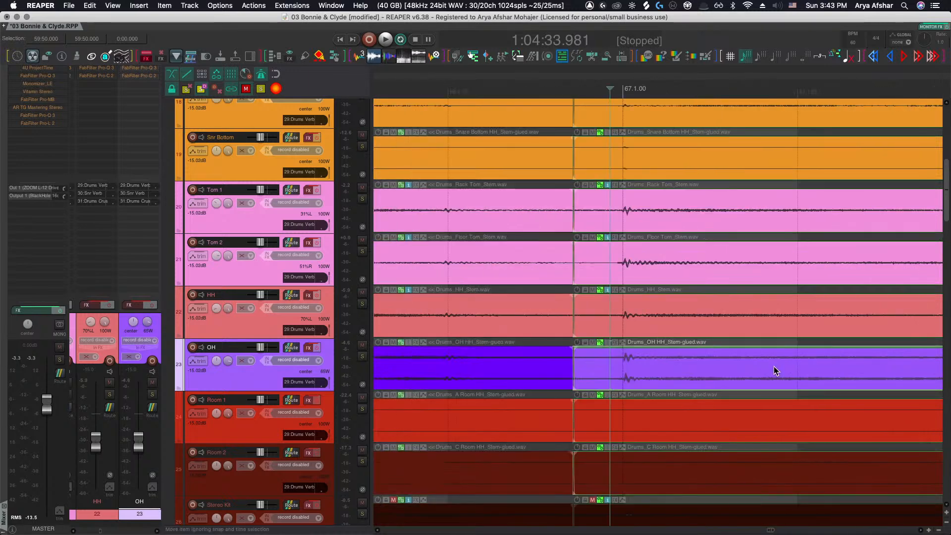
left_click(773, 367)
key("s")
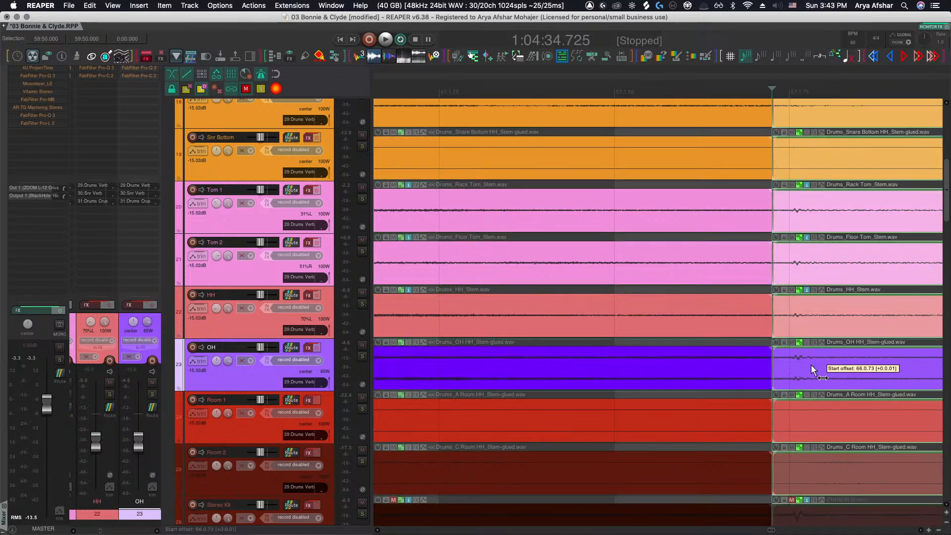
Split the OH item at the next hit after bar 67 and slip the segment later
scroll(807, 364, "right", 3)
scroll(807, 363, "right", 3)
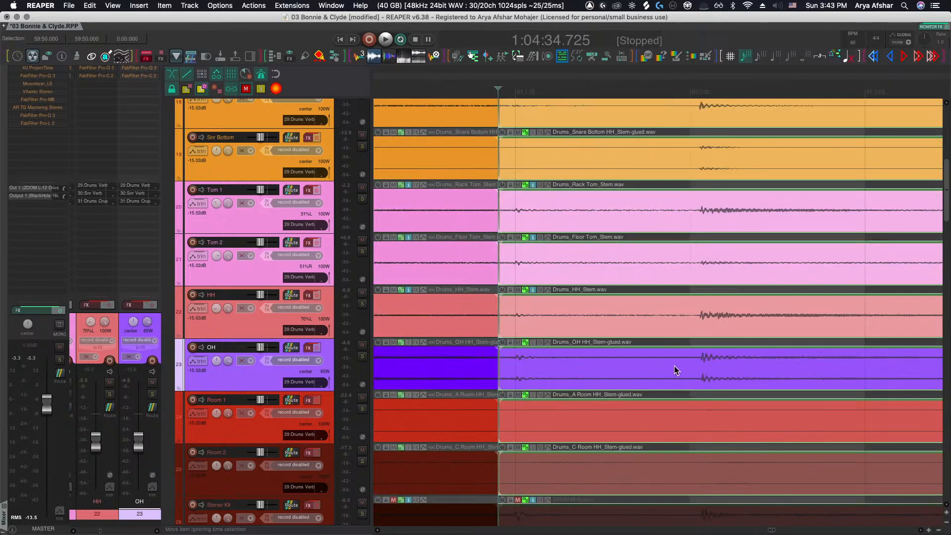
left_click(674, 366)
key("s")
scroll(709, 365, "up", 5)
left_click_drag(708, 365, 789, 366)
Split the OH item at several successive hits across bar 67
scroll(661, 364, "down", 3)
scroll(662, 366, "right", 2)
left_click(638, 367)
key("s")
scroll(677, 367, "right", 2)
left_click(664, 370)
left_click(671, 369)
key("s")
scroll(710, 367, "right", 2)
left_click(710, 367)
key("s")
left_click(752, 367)
left_click(783, 367)
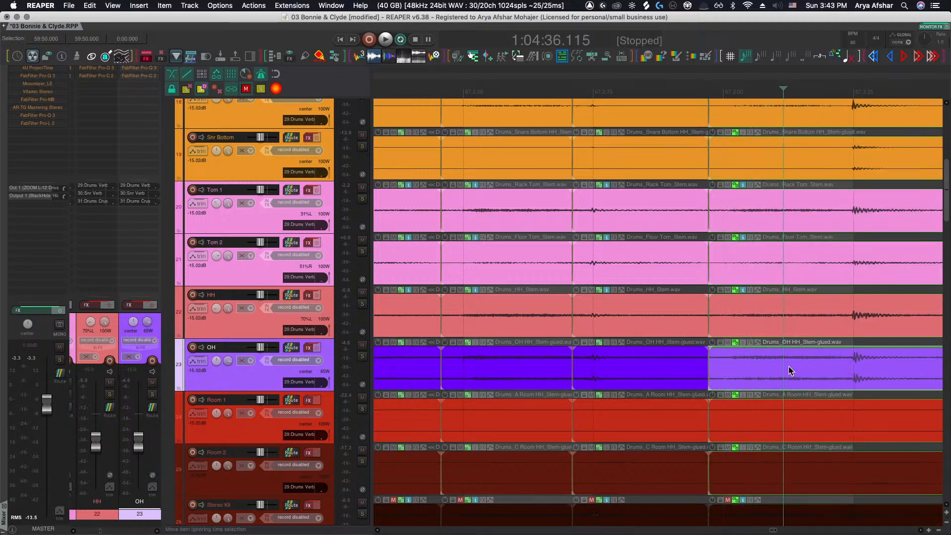
Split the OH item at the next hit and slip the new segment a little earlier
scroll(788, 371, "right", 2)
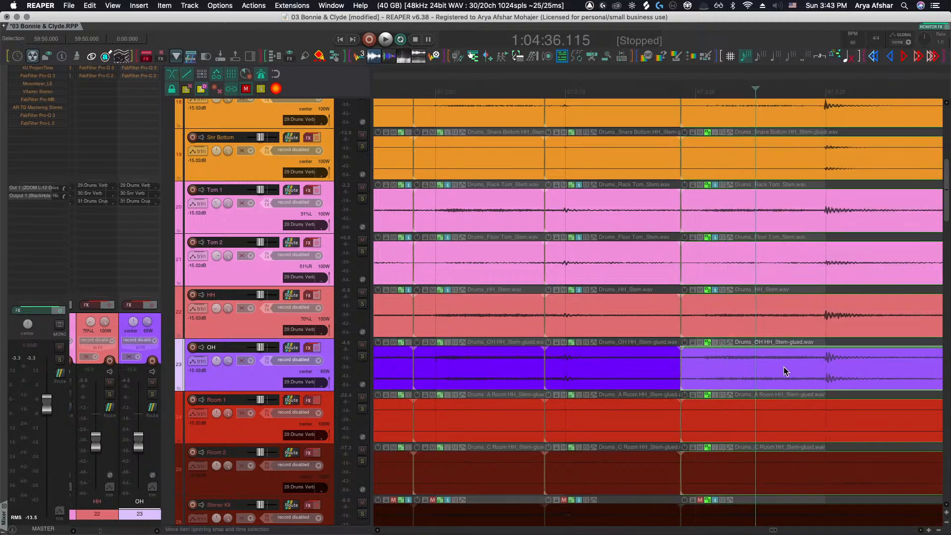
scroll(784, 366, "right", 15)
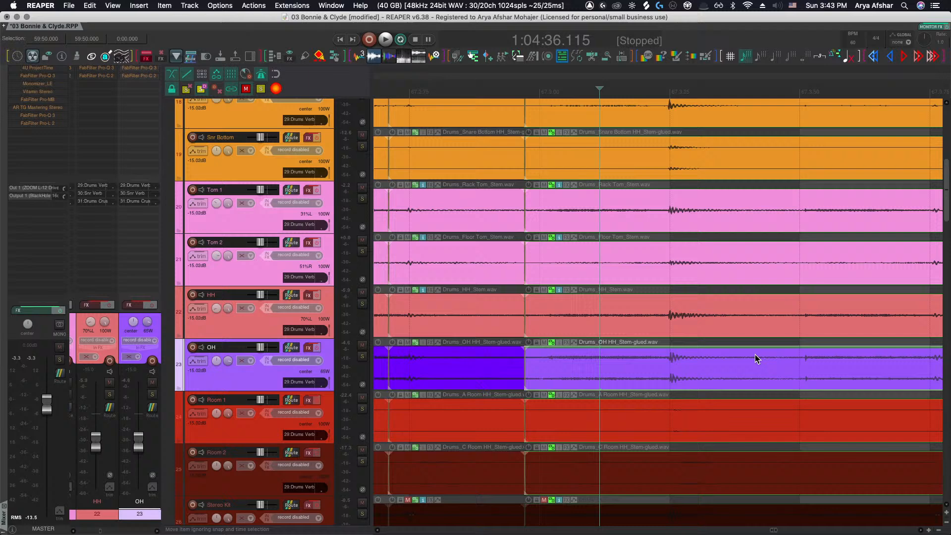
left_click(583, 368)
key("s")
left_click_drag(612, 372, 608, 371)
Split the OH item at the following hit and slip that segment later into alignment
scroll(608, 370, "right", 5)
left_click(700, 371)
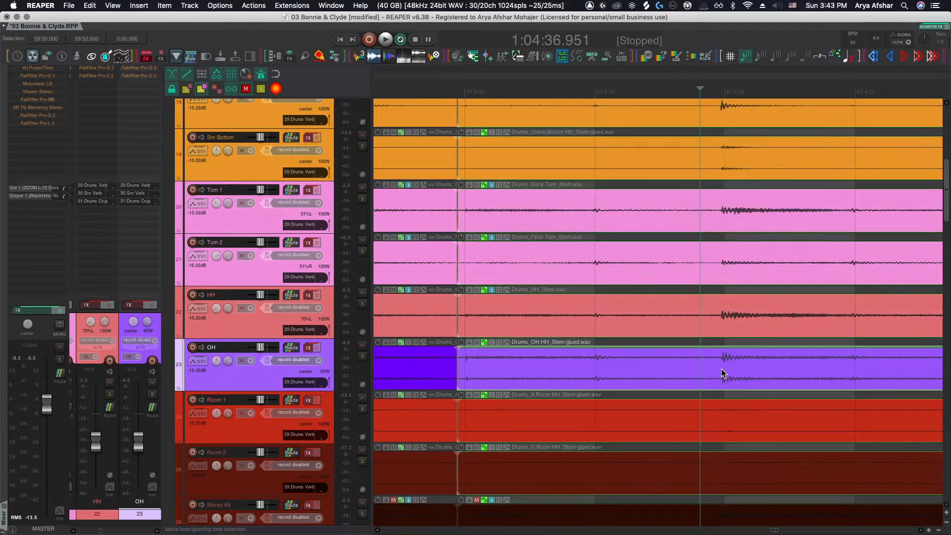
left_click(706, 369)
key("s")
left_click_drag(728, 368, 741, 367)
Select the OH segment just before bar 68 and slip it later to match the close mics
scroll(741, 367, "right", 3)
scroll(753, 368, "right", 12)
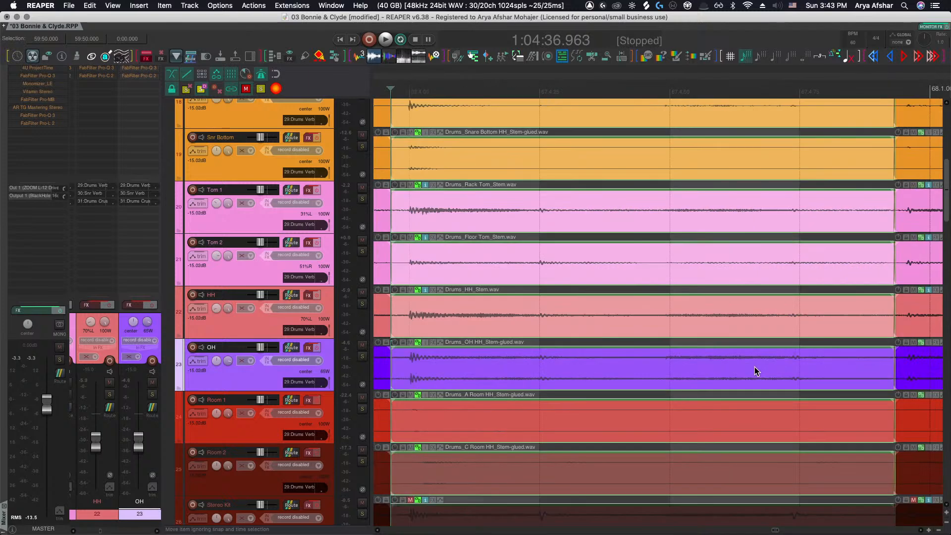
scroll(754, 366, "right", 6)
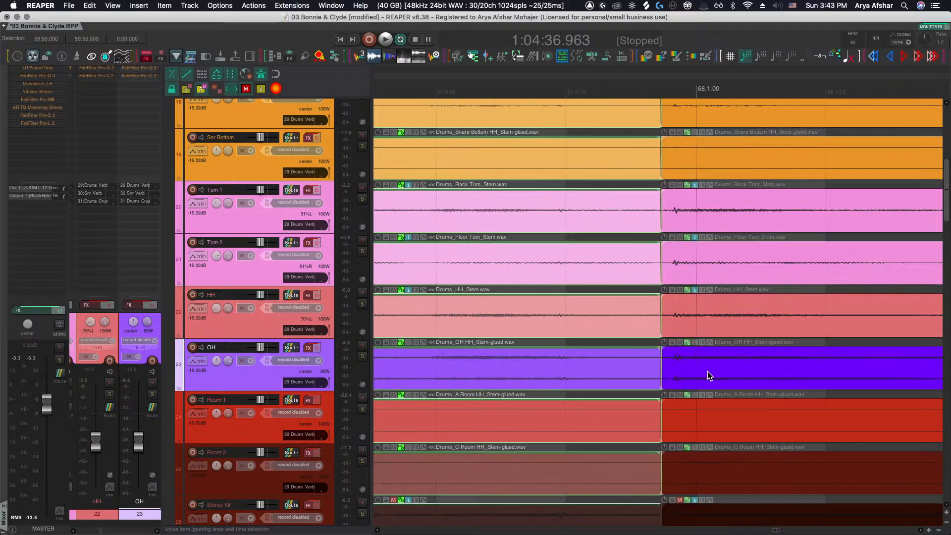
left_click(679, 373)
left_click_drag(679, 373, 703, 374)
Split the OH item just after bar 68 and slip the new segment earlier
scroll(702, 374, "right", 10)
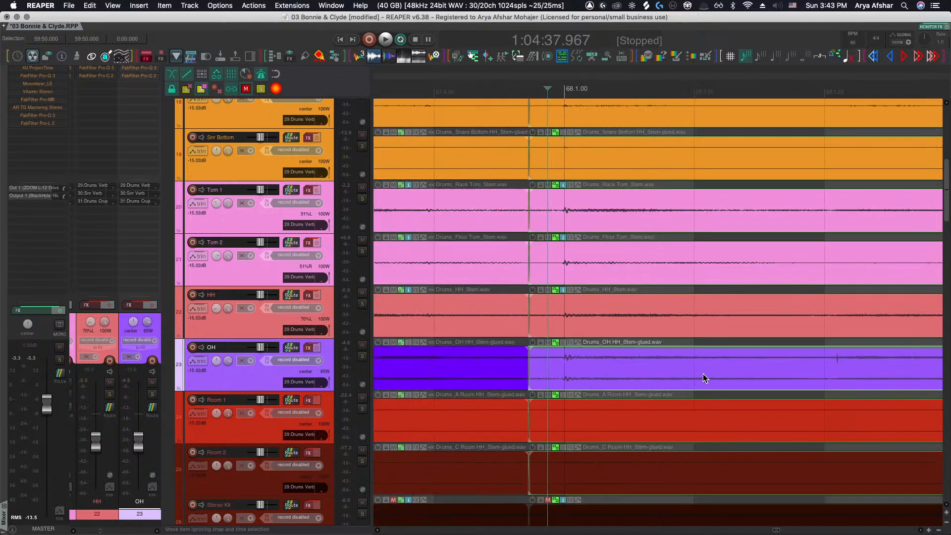
scroll(704, 375, "right", 4)
scroll(701, 375, "right", 1)
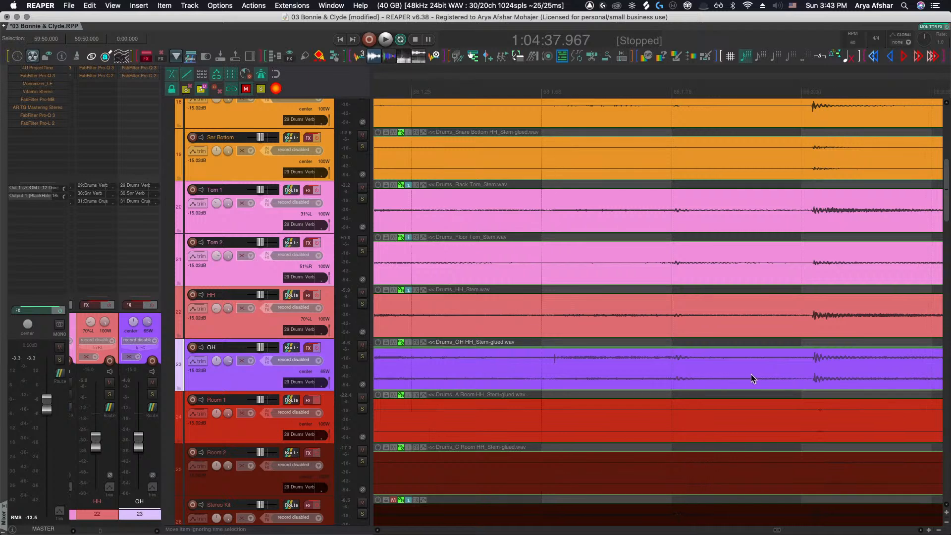
left_click(778, 372)
key("s")
left_click_drag(833, 372, 824, 371)
Split the OH item at the next hit further into bar 68
scroll(824, 374, "right", 12)
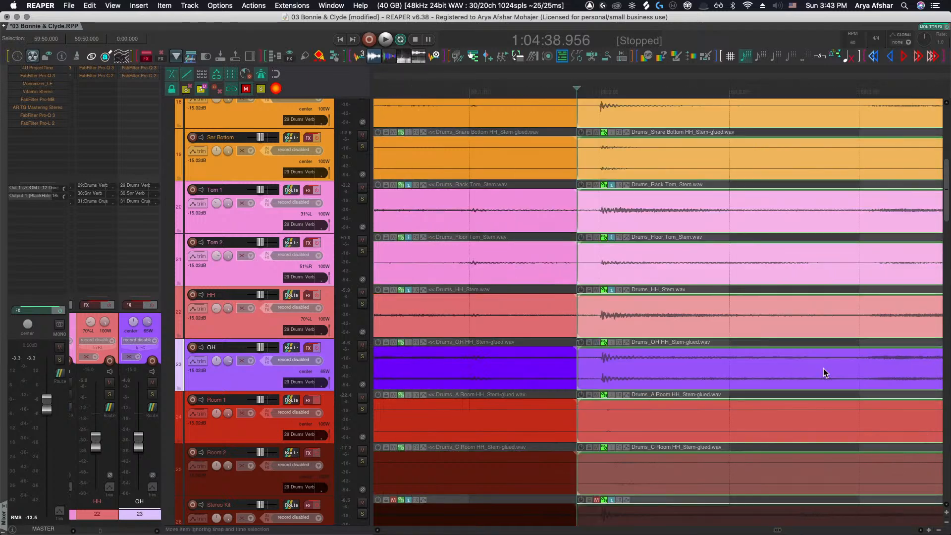
scroll(697, 372, "right", 4)
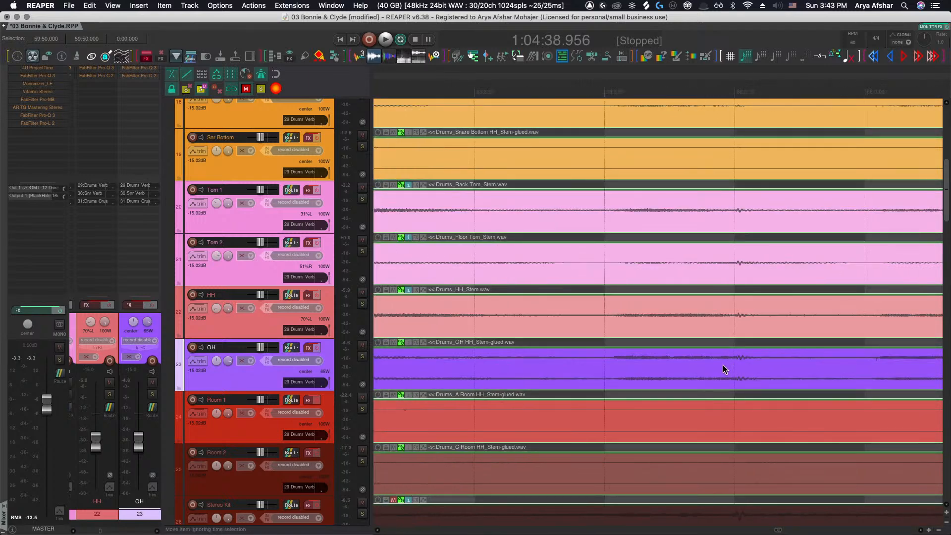
left_click(715, 369)
left_click(717, 371)
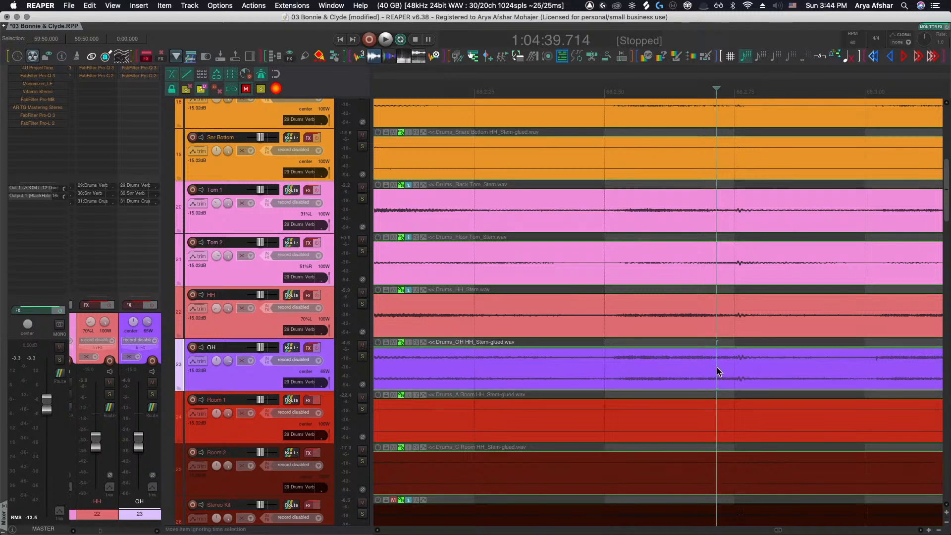
left_click(601, 364)
key("s")
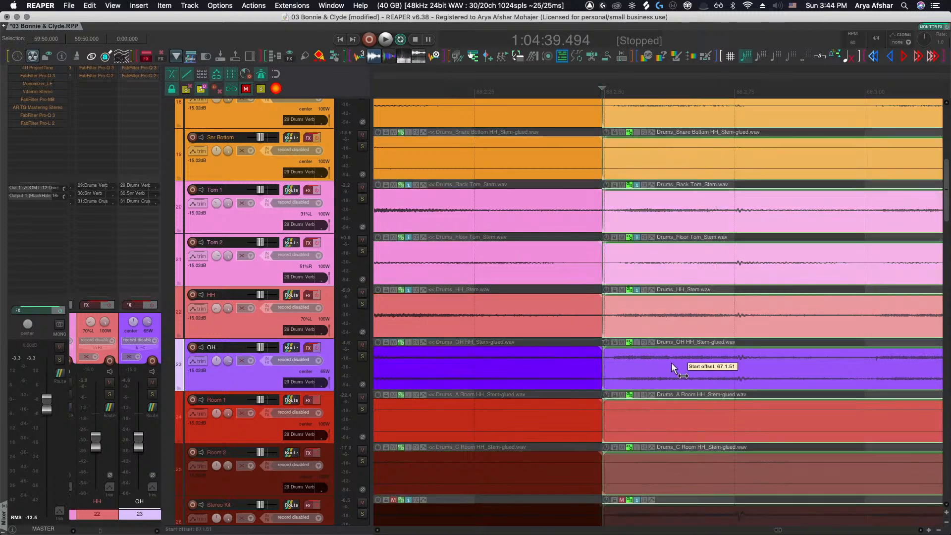
Split the OH item at the following hit and slip the new segment later
scroll(667, 362, "right", 4)
scroll(660, 362, "right", 4)
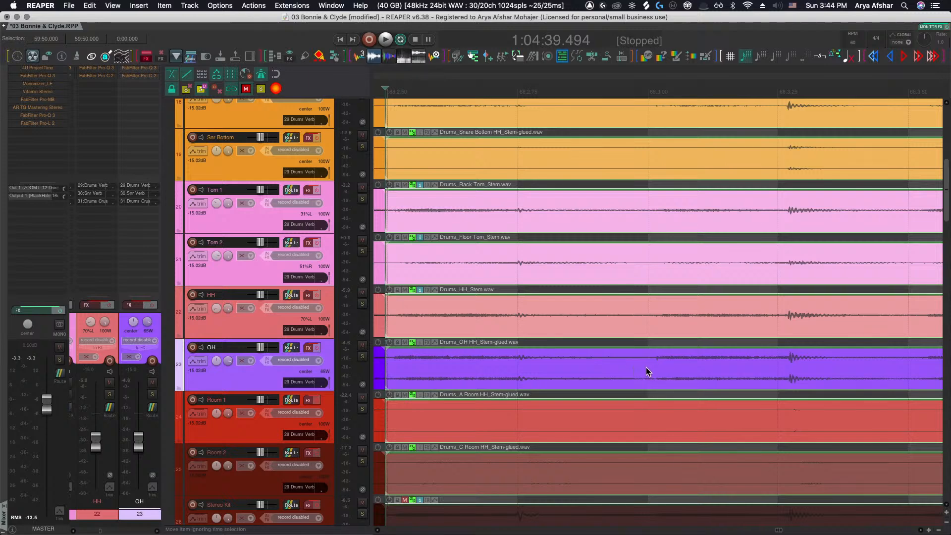
left_click(646, 367)
key("s")
mouse_move(651, 369)
left_mouse_down()
mouse_move(676, 369)
mouse_move(663, 370)
left_mouse_up()
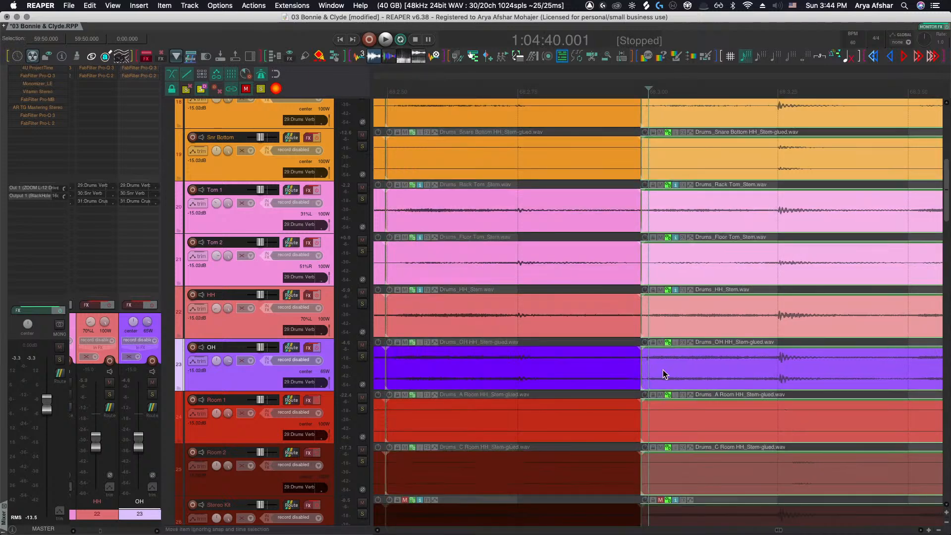
Split the OH item at the next hit and nudge the segment later into alignment
scroll(663, 370, "right", 10)
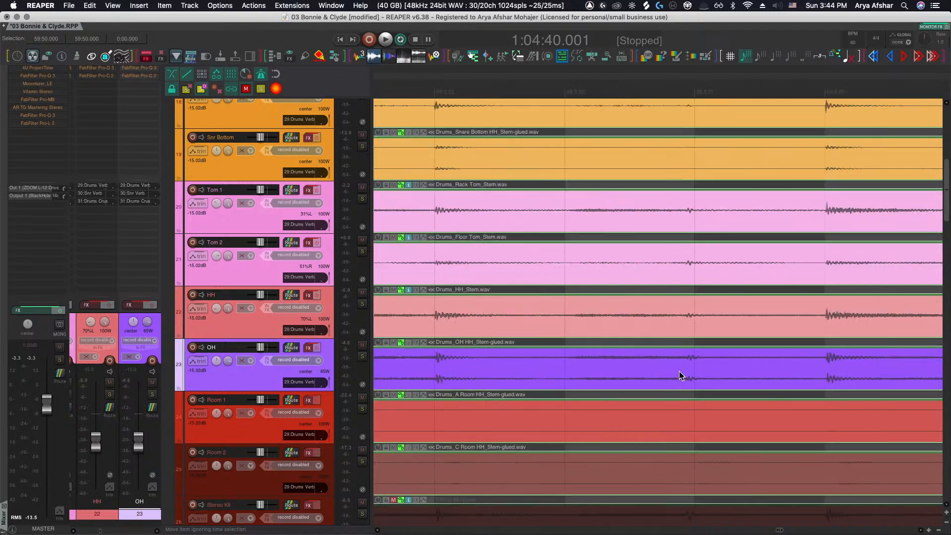
left_click(565, 371)
key("s")
left_click_drag(605, 371, 615, 372)
Split the OH item at the next snare hit and slip the new segment earlier
scroll(615, 373, "right", 3)
scroll(712, 368, "up", 3)
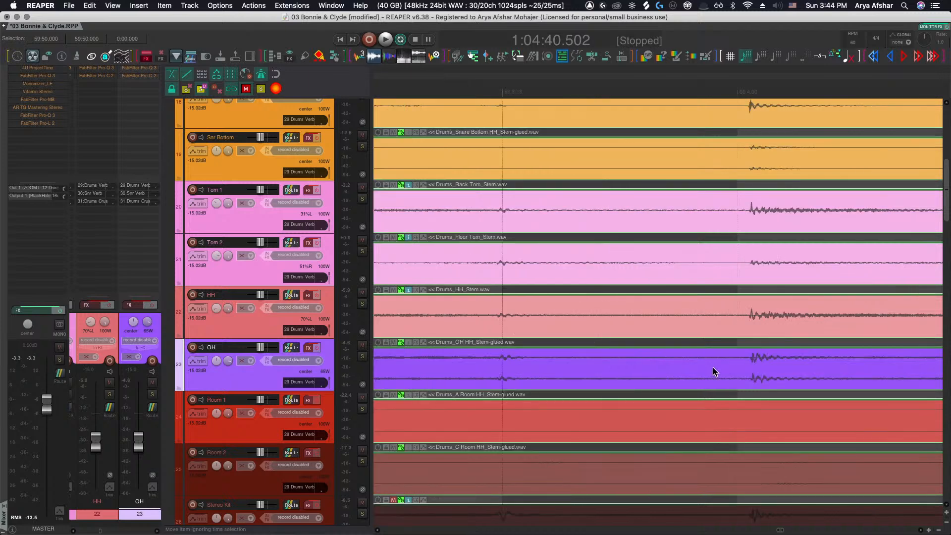
left_click(712, 368)
key("s")
left_click_drag(765, 370, 754, 370)
Slip the OH segment just before bar 69 later to line up with the close mics
scroll(753, 371, "right", 4)
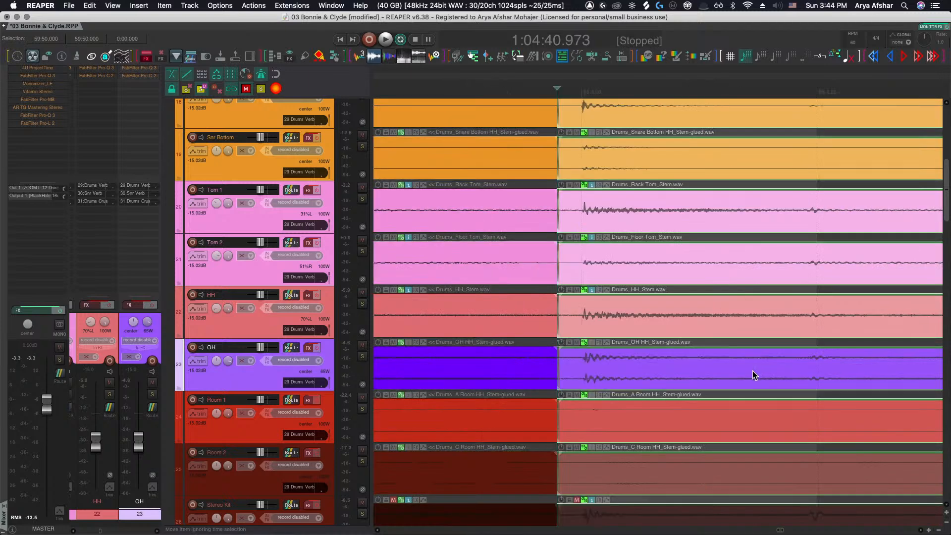
scroll(751, 370, "down", 3)
scroll(749, 370, "right", 6)
scroll(669, 371, "right", 2)
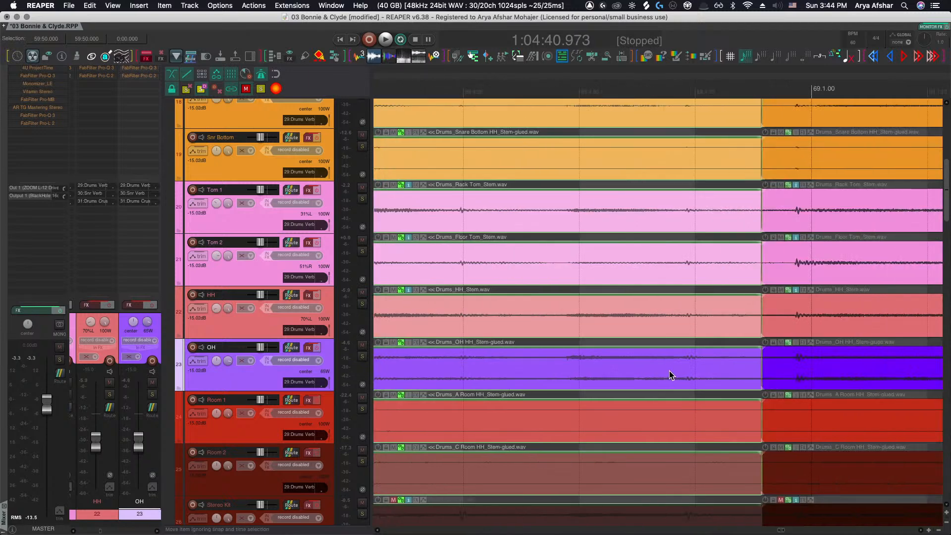
scroll(674, 370, "right", 3)
left_click_drag(693, 370, 735, 368)
scroll(734, 369, "right", 8)
scroll(732, 370, "down", 8)
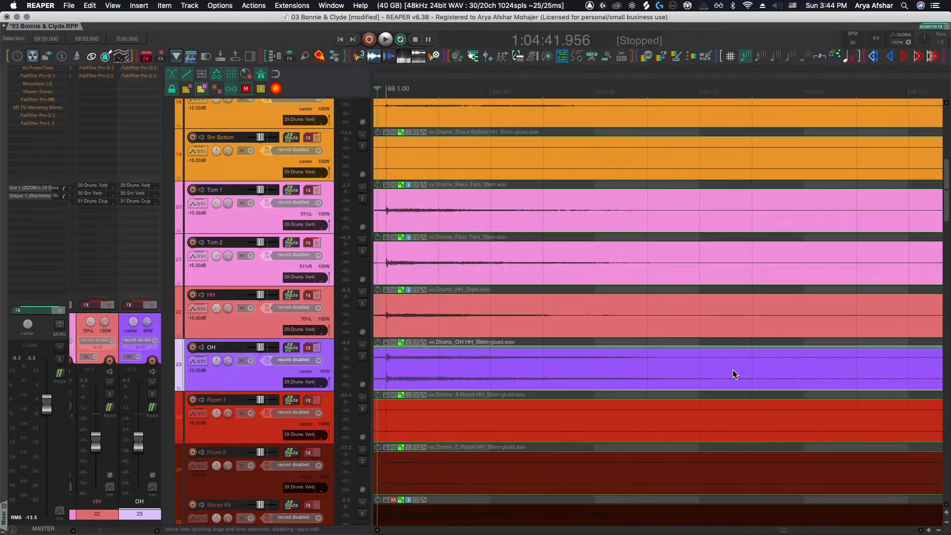
scroll(641, 371, "down", 8)
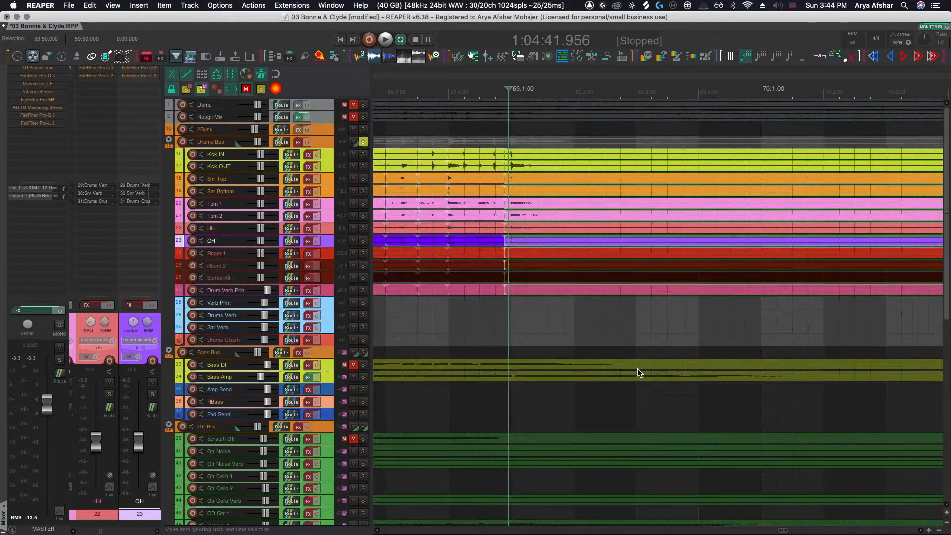
Select the drum tracks from Kick IN through Stereo Kit and zoom the view to fit them
scroll(594, 346, "left", 5)
scroll(592, 342, "up", 8)
scroll(591, 343, "up", 7)
scroll(591, 343, "down", 6)
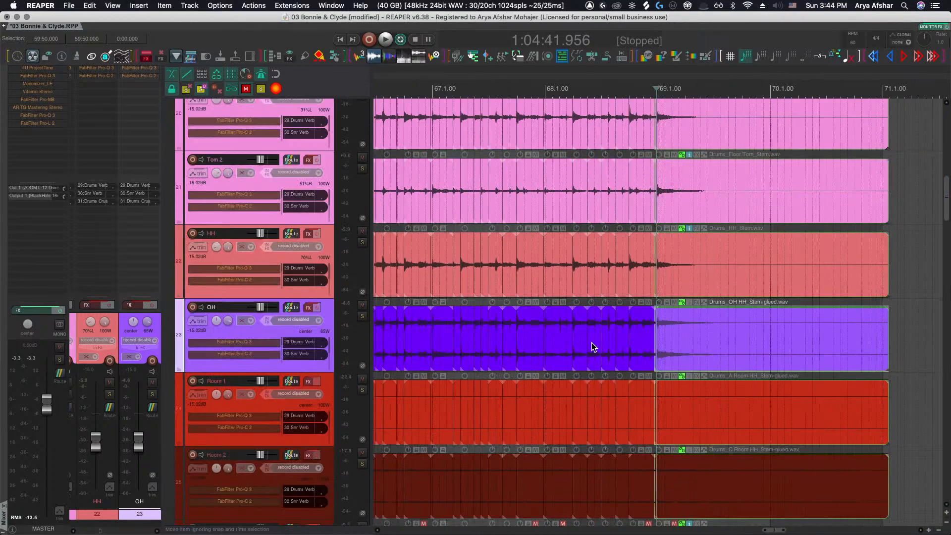
scroll(595, 328, "left", 8)
scroll(591, 324, "down", 3)
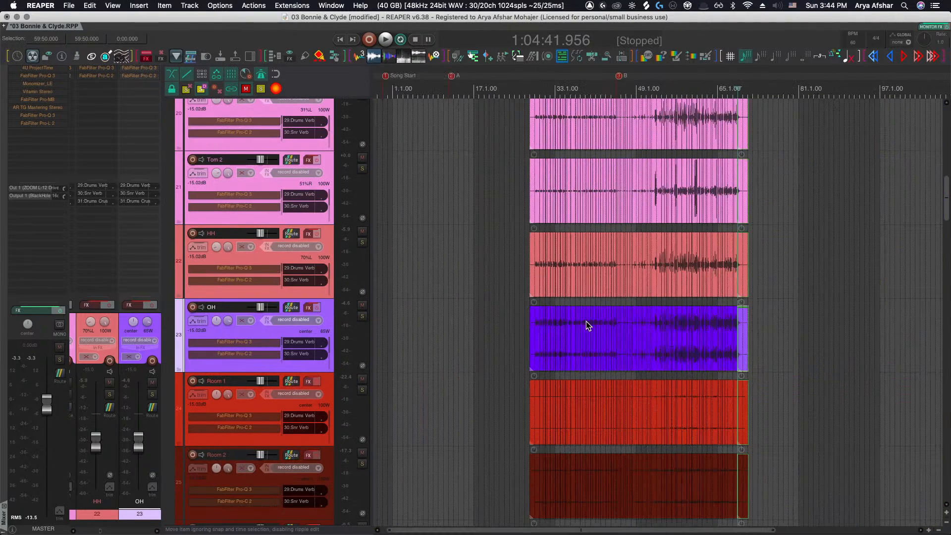
scroll(587, 320, "down", 6)
scroll(569, 318, "right", 4)
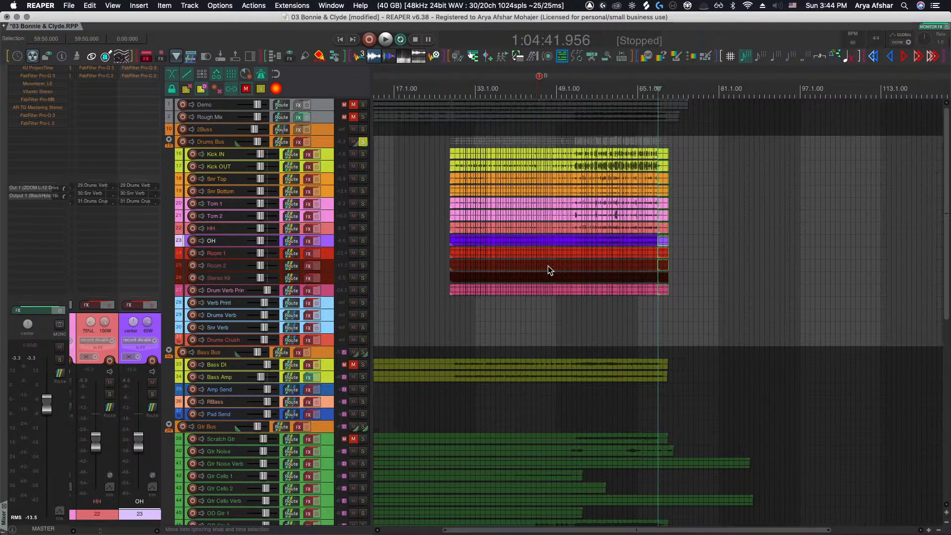
left_click(326, 156)
left_click(321, 280, "shift")
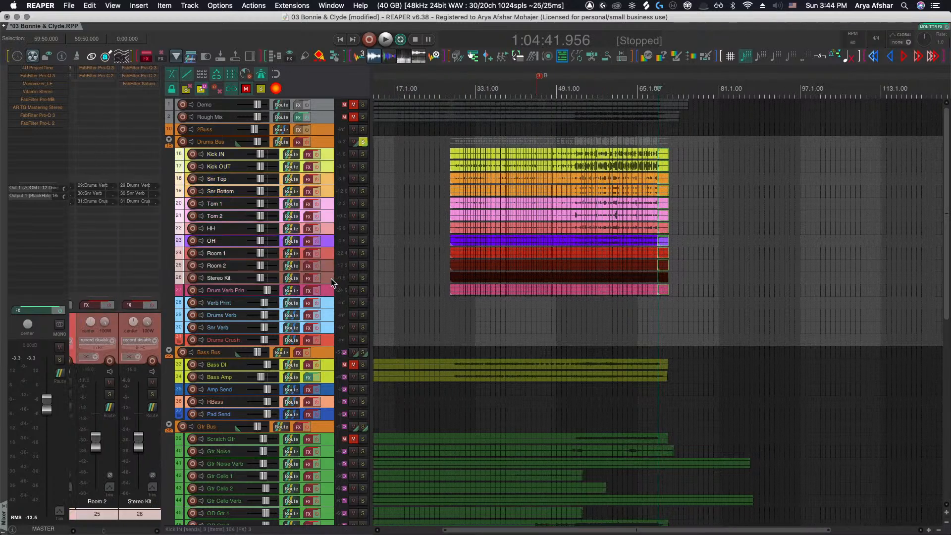
key("z")
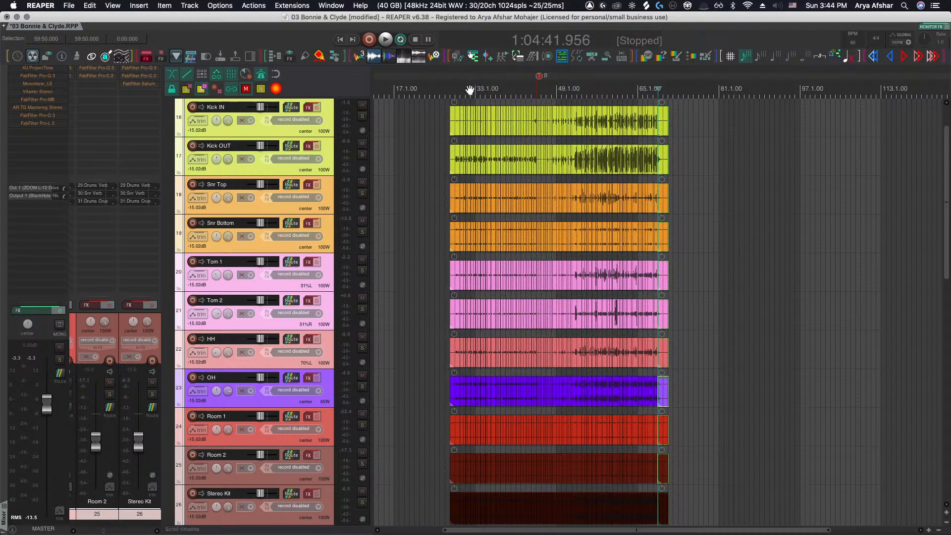
Play the drum tracks from the start of the song
left_click(431, 116)
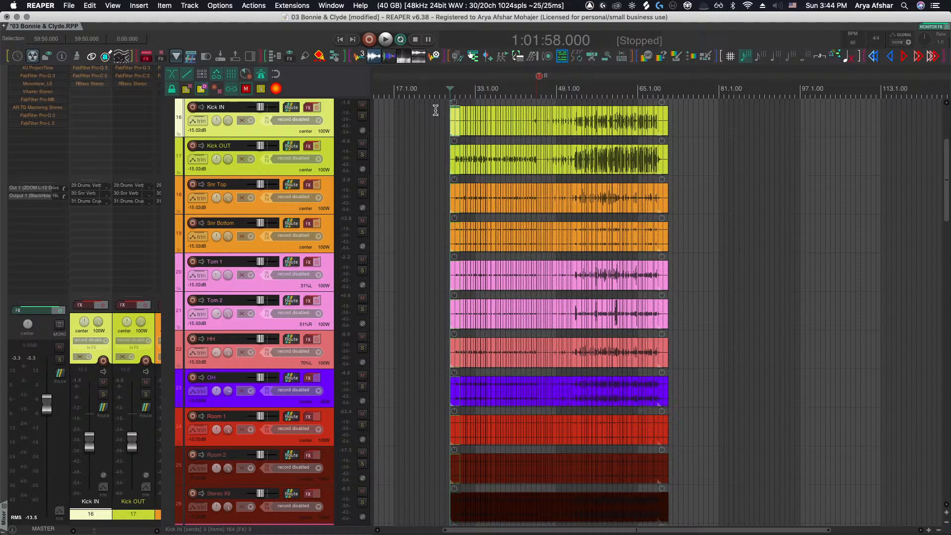
key("space")
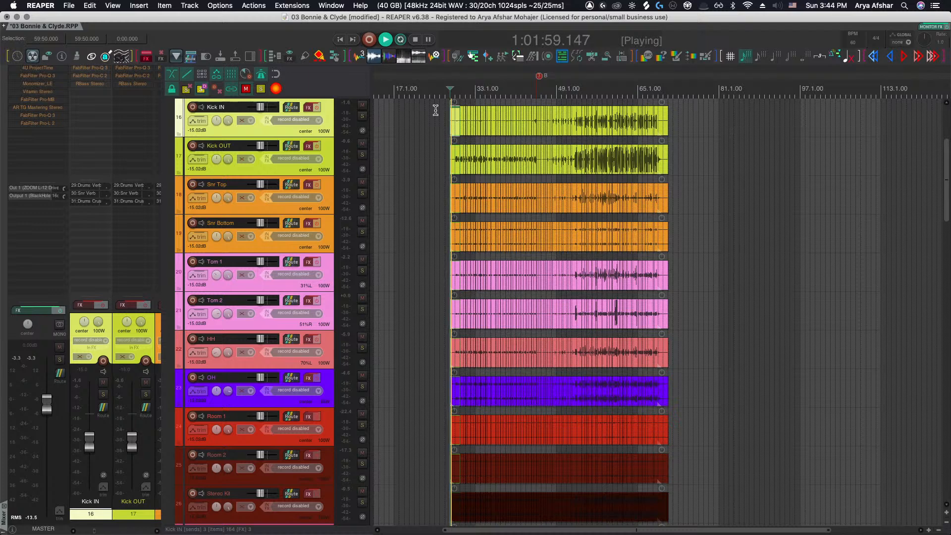
scroll(432, 139, "up", 3)
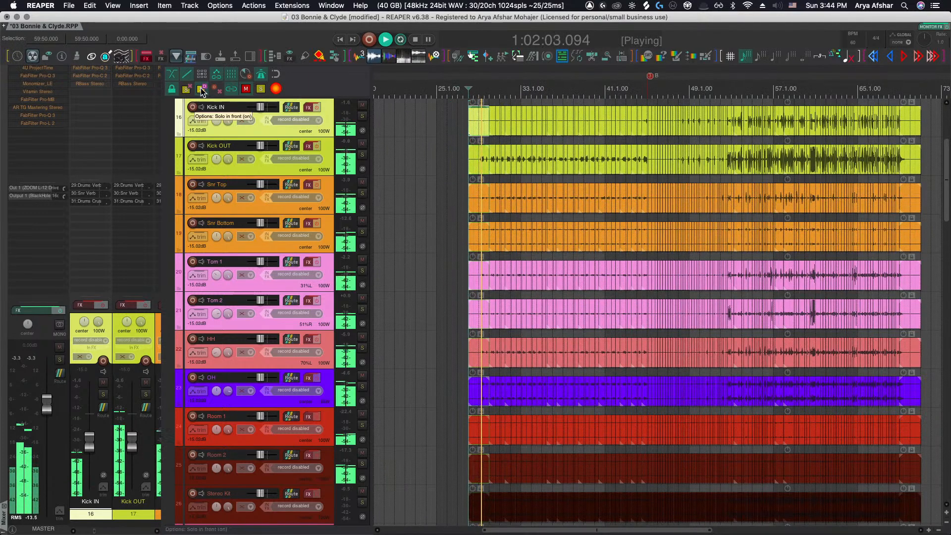
scroll(528, 165, "down", 2)
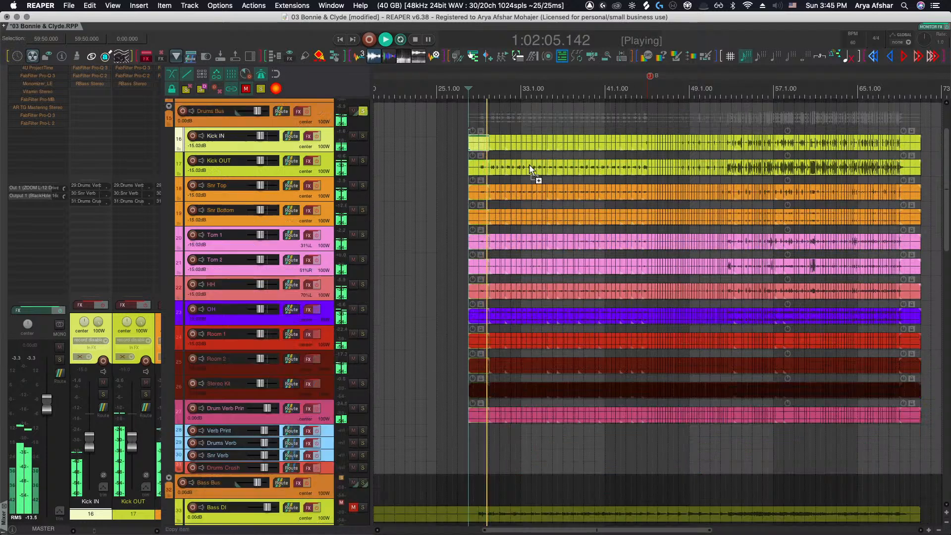
Reset the volume faders of the selected drum tracks to 0 dB
left_click(363, 112)
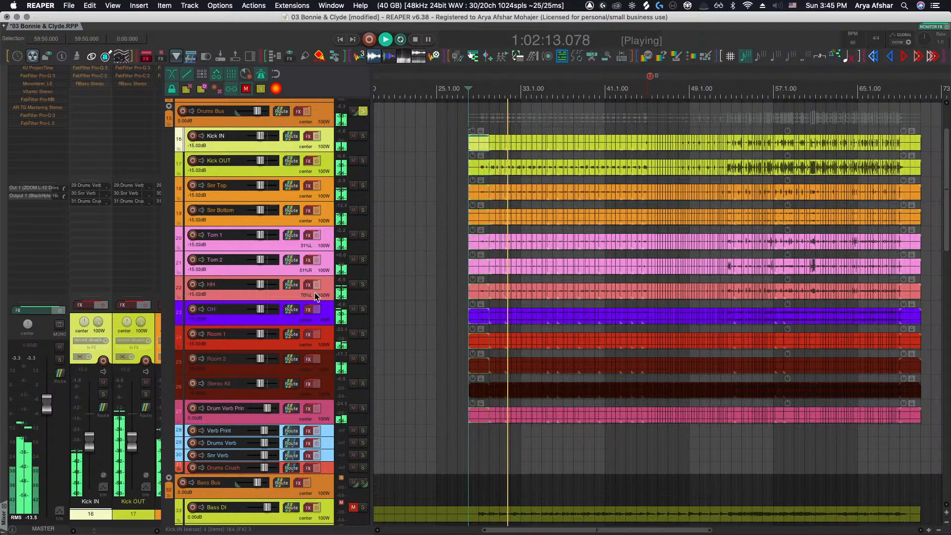
left_click(326, 391, "shift")
double_click(260, 382)
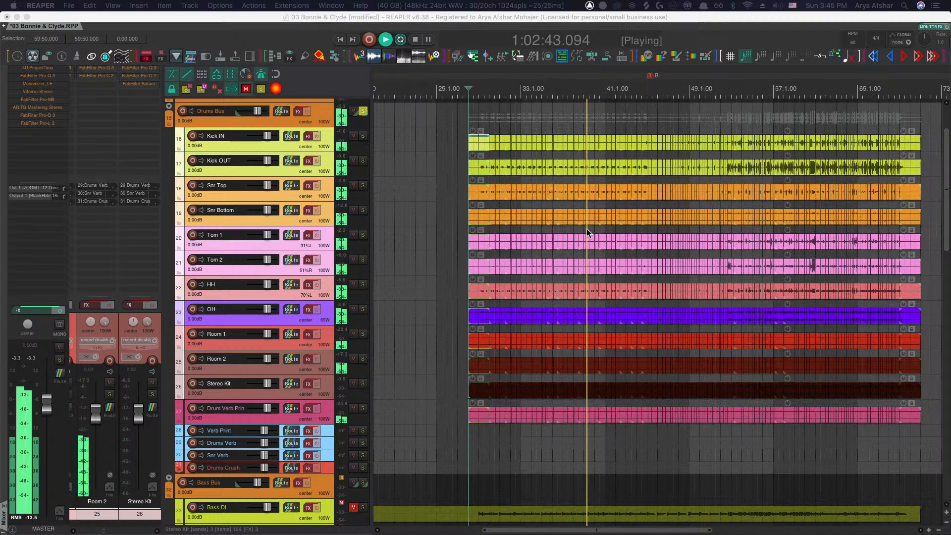
Audition the Kick OUT and snare hits just after bar 39 for alignment
scroll(586, 228, "up", 5)
scroll(637, 224, "up", 5)
scroll(612, 230, "up", 5)
scroll(611, 231, "up", 5)
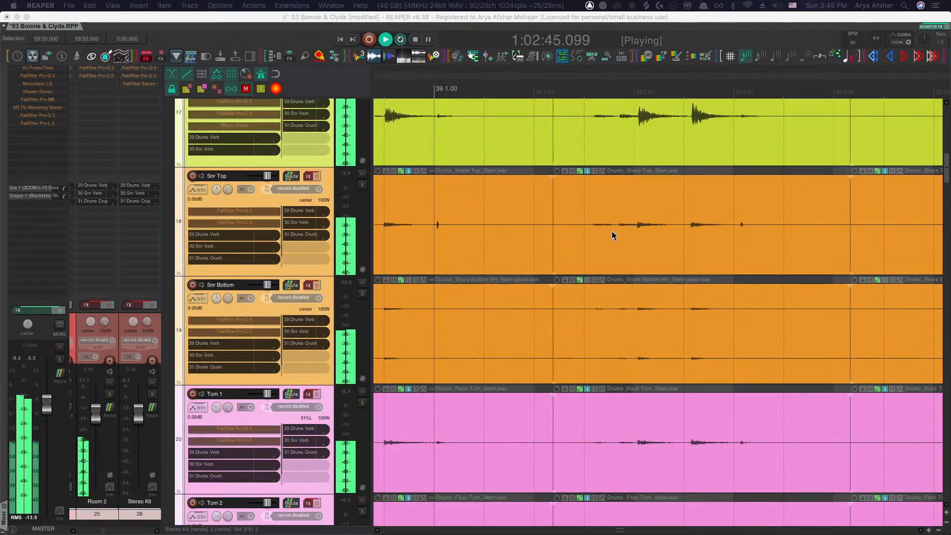
left_click(585, 365)
key("space")
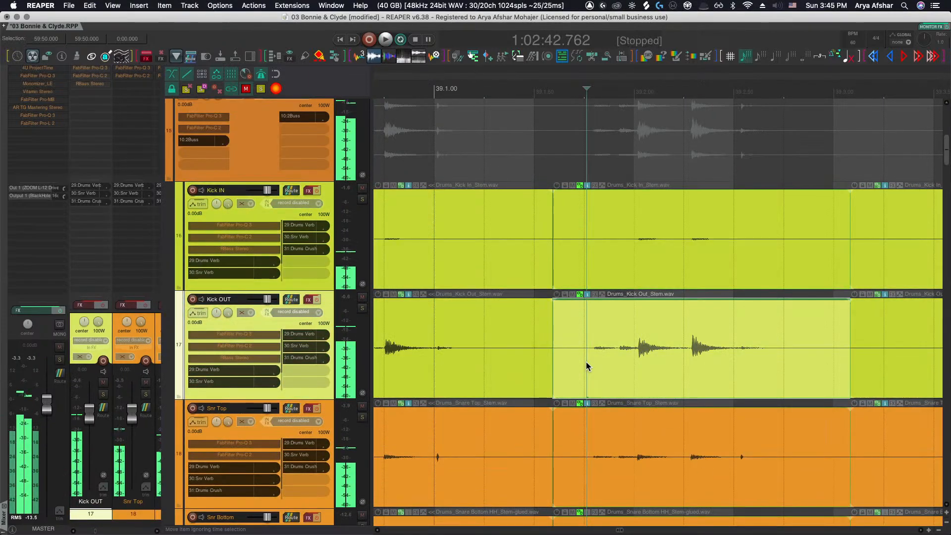
scroll(622, 368, "down", 5)
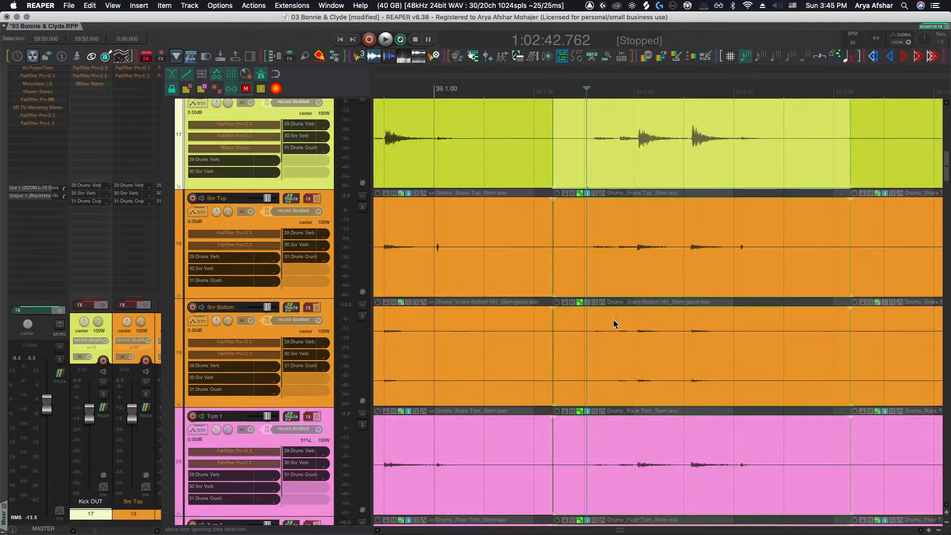
key("space")
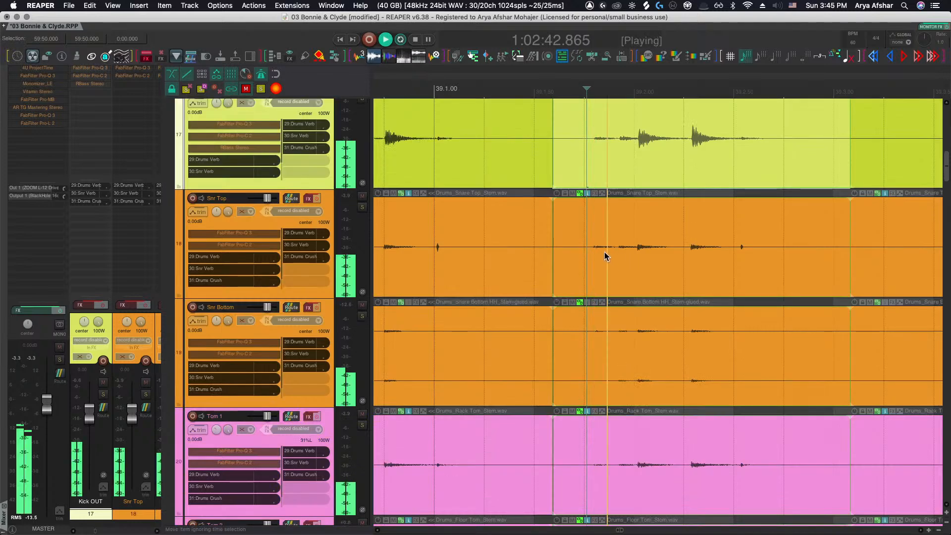
key("space")
Play through bars 40 to 44 and check the alignment of the Snr Top hits
scroll(605, 251, "right", 2)
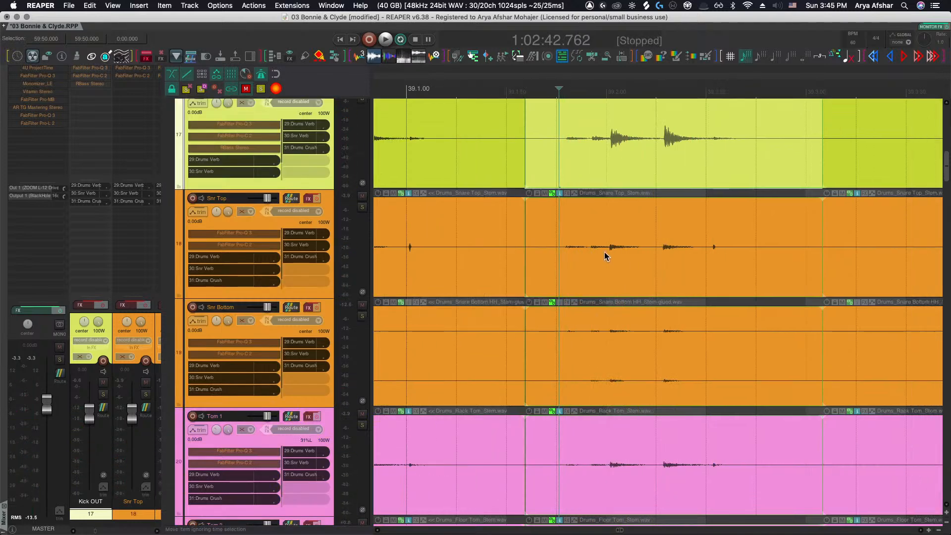
scroll(605, 251, "right", 6)
scroll(604, 252, "down", 4)
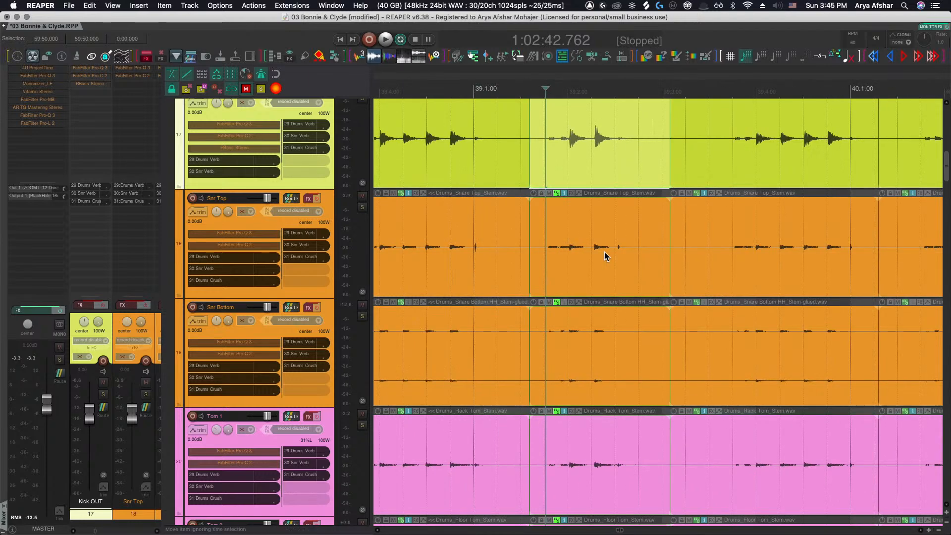
scroll(604, 252, "right", 2)
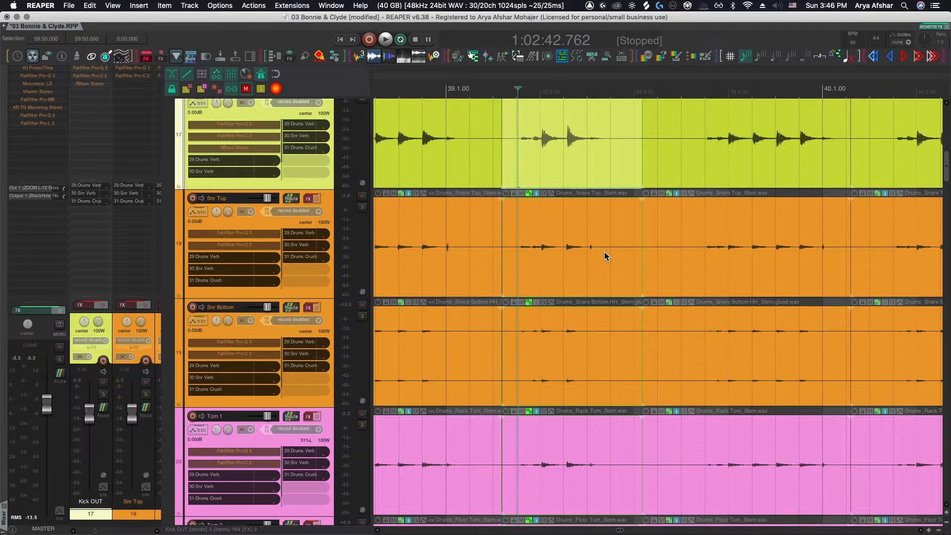
key("space")
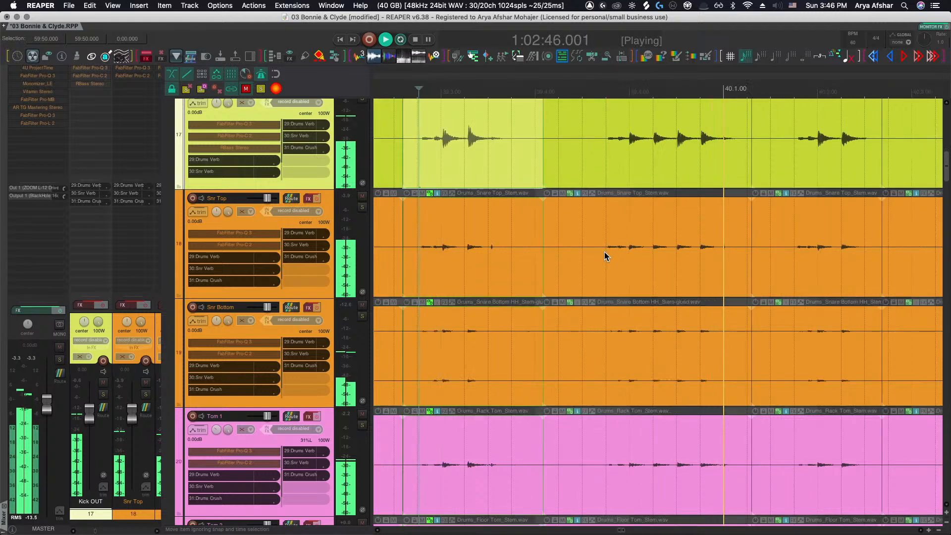
left_click(438, 252)
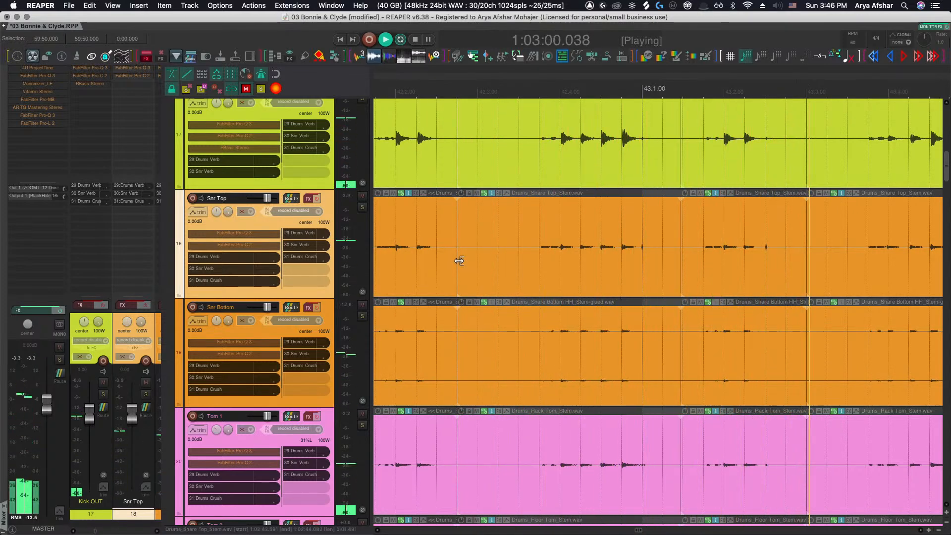
scroll(467, 262, "down", 3)
scroll(466, 262, "right", 3)
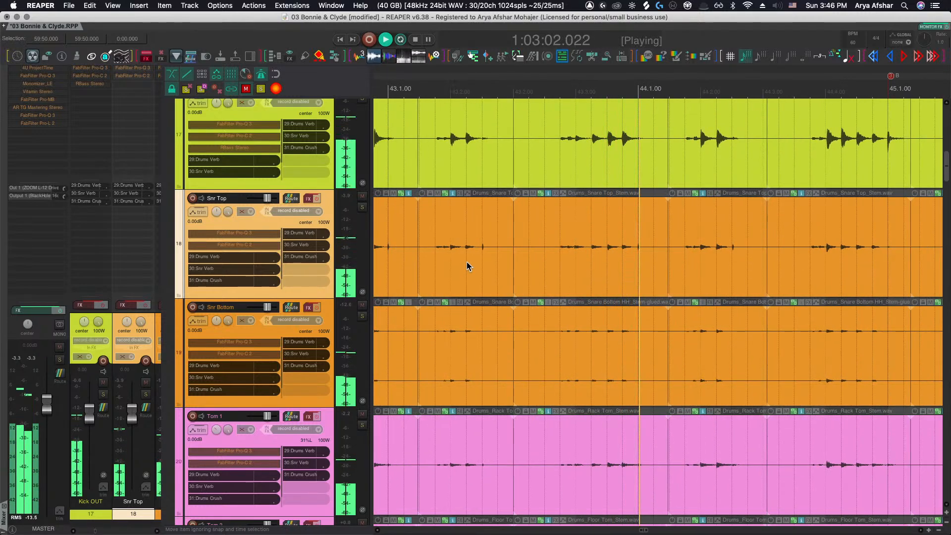
scroll(467, 262, "right", 3)
left_click(434, 258)
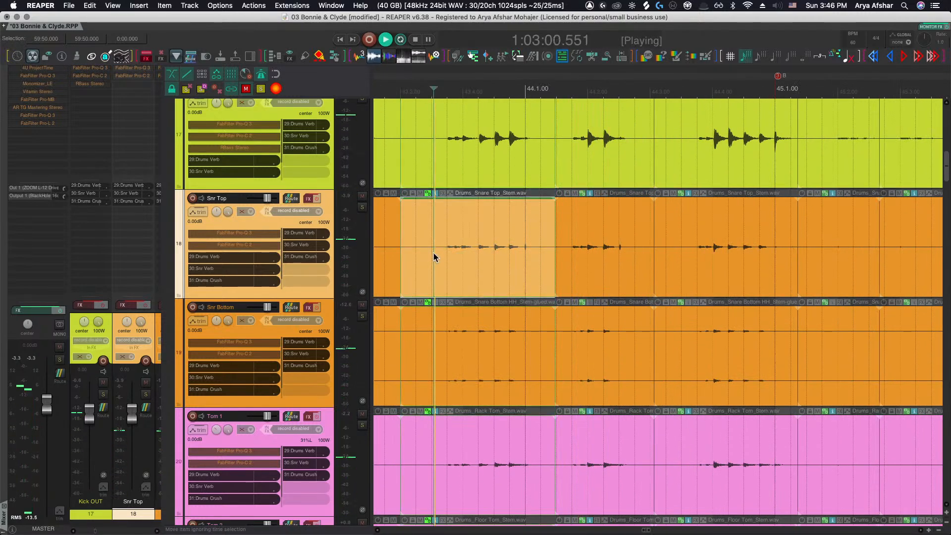
scroll(460, 260, "up", 6)
key("space")
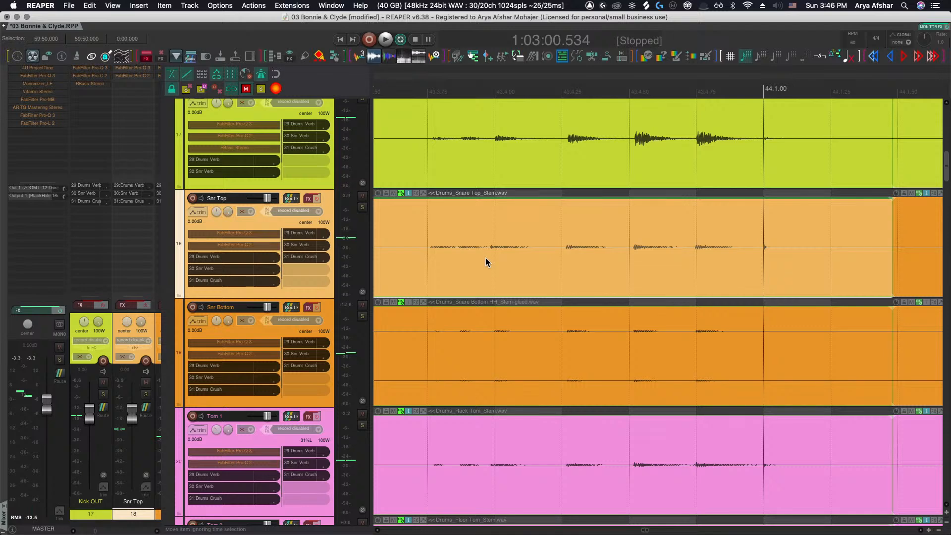
Split the drum items at the snare hit near bar 43.3 and slip the new segment later
scroll(483, 259, "up", 5)
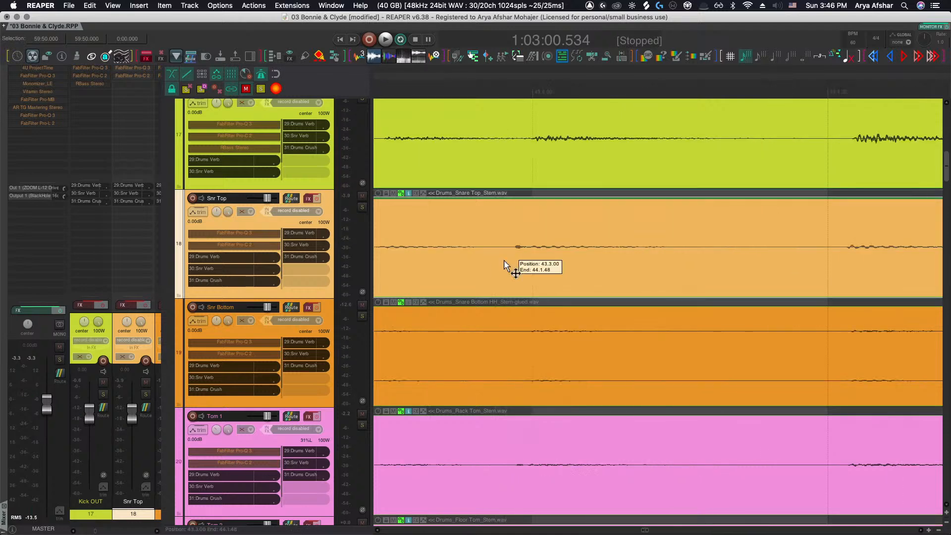
left_click(505, 259)
key("s")
left_click_drag(534, 259, 590, 255)
Split the drum items again at the following snare hit and play it back
scroll(553, 263, "down", 3)
scroll(591, 260, "up", 3)
left_click(573, 259)
key("s")
key("space")
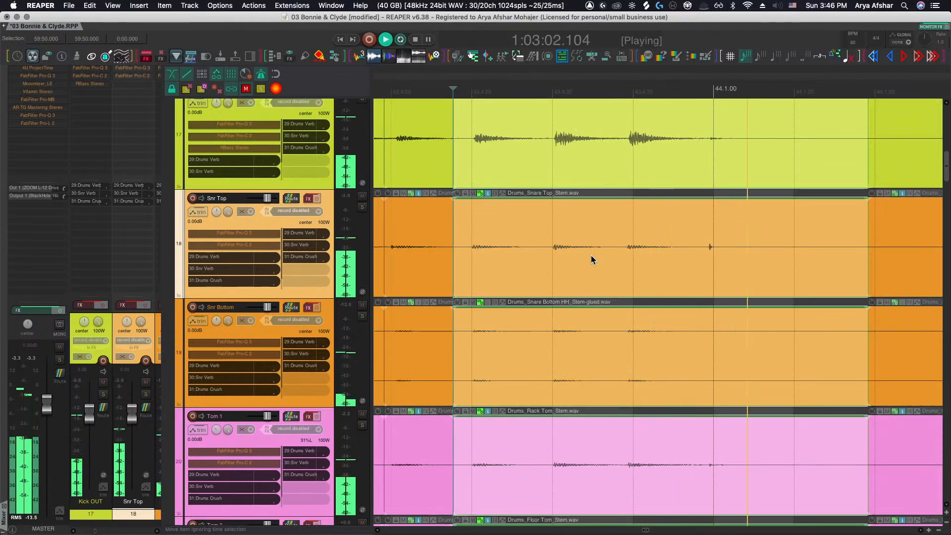
key("space")
Split the drum items at the hit just before bar 44.1 and nudge the new segment later
left_click(703, 267)
key("s")
left_click_drag(719, 261, 733, 265)
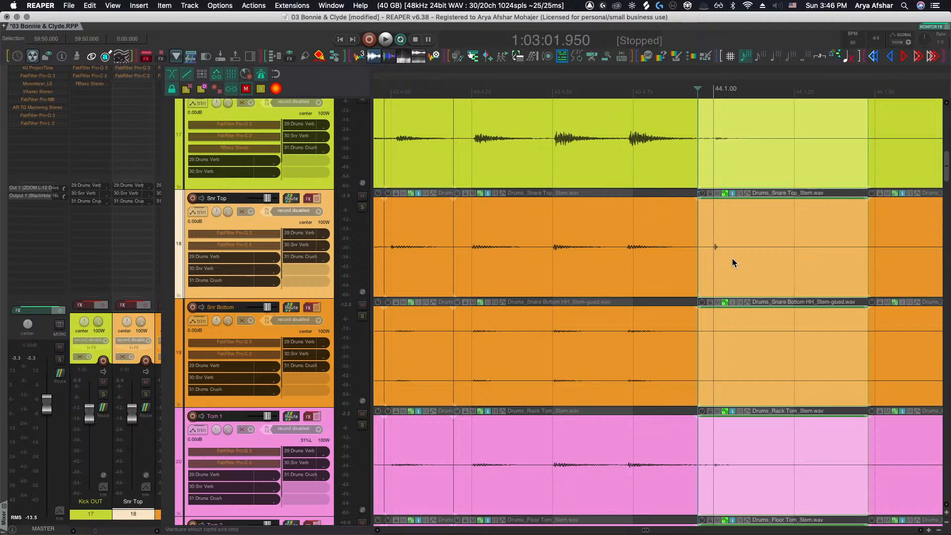
key("space")
Set the metronome primary beat volume to -2.08 dB in the metronome and pre-roll settings
scroll(714, 270, "down", 5)
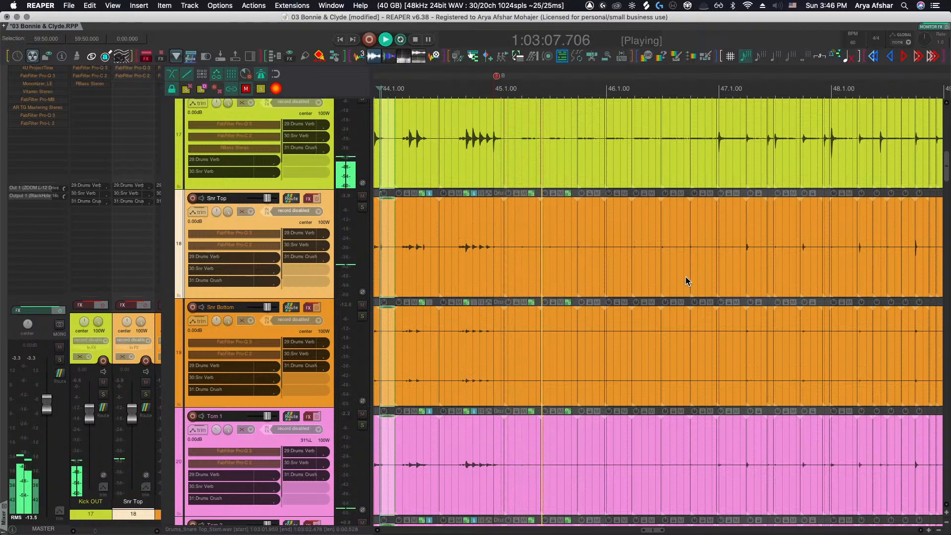
right_click(264, 75)
left_click_drag(304, 130, 300, 144)
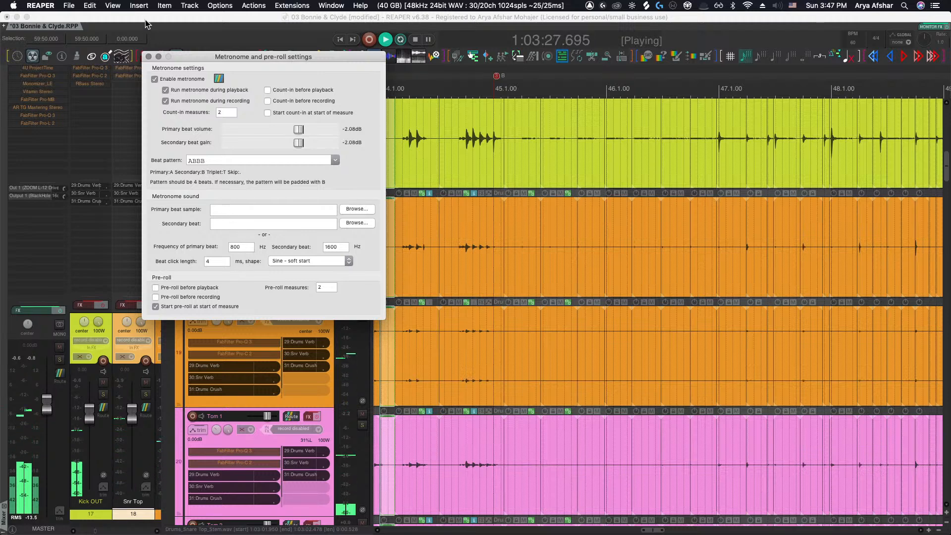
left_click(148, 56)
Lower the Drums Bus volume to about -10.2 dB and reset its clip indicator
scroll(656, 462, "down", 5)
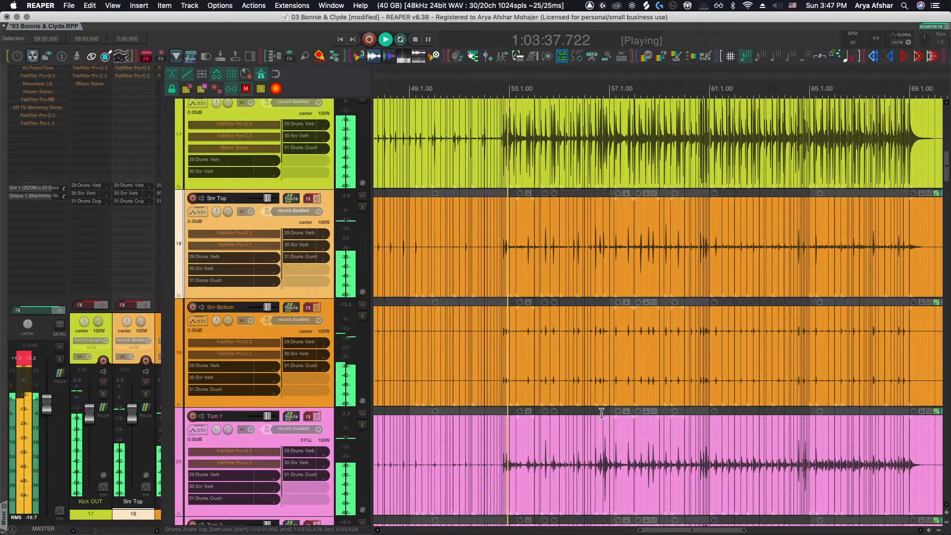
scroll(284, 232, "down", 3)
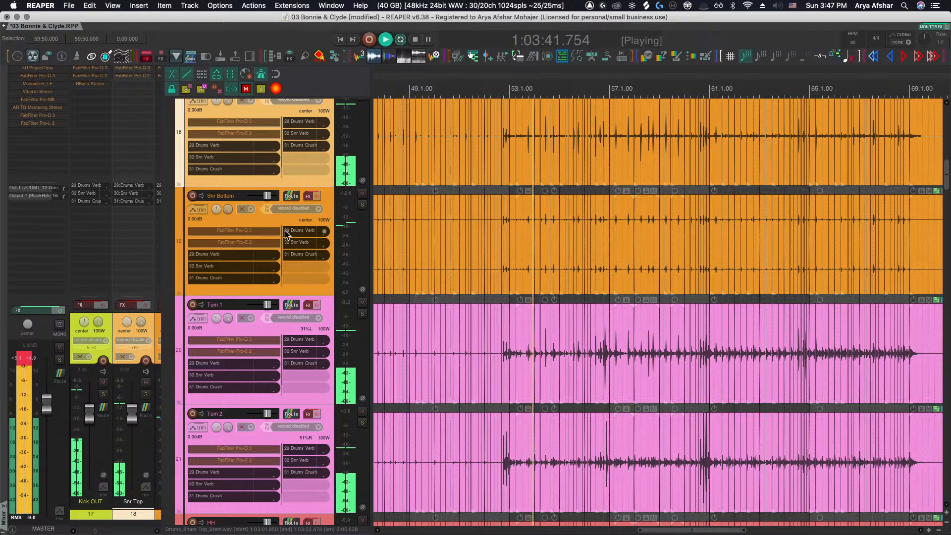
scroll(294, 212, "down", 12)
scroll(298, 200, "up", 20)
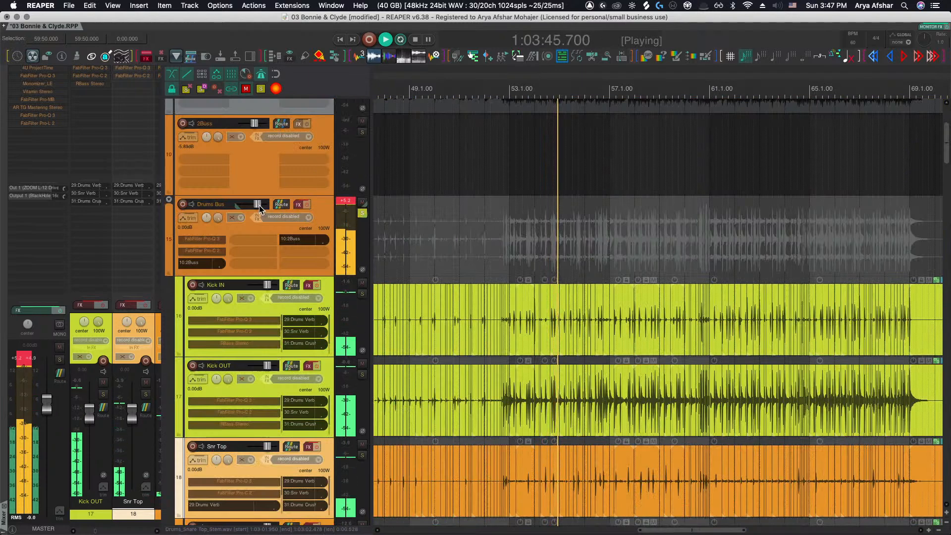
left_click_drag(258, 205, 254, 204)
left_click(347, 201)
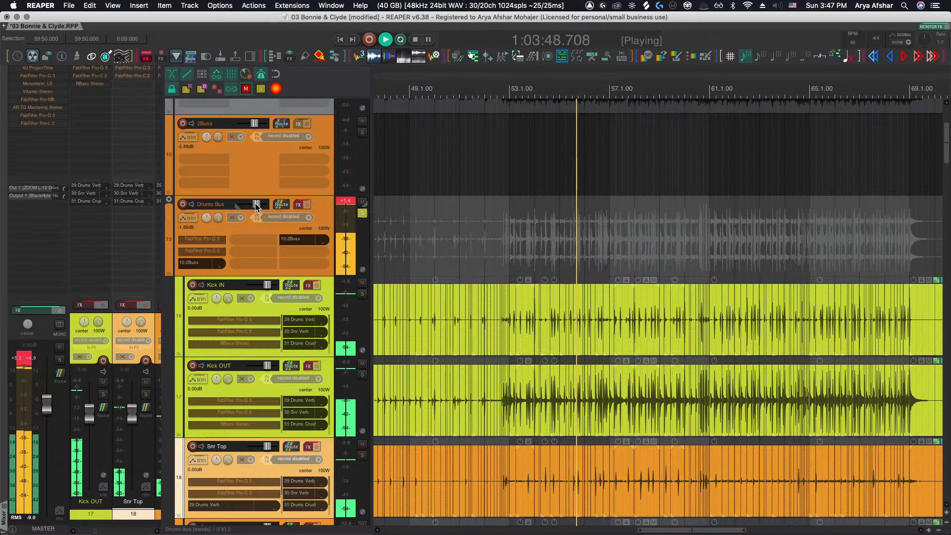
left_click(341, 200)
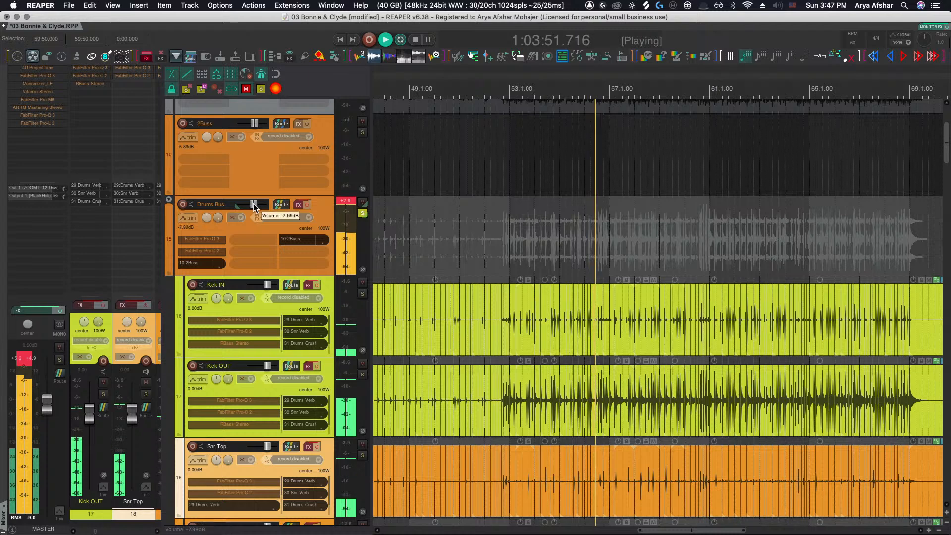
left_click_drag(253, 204, 253, 204)
left_click(345, 205)
left_click(345, 202)
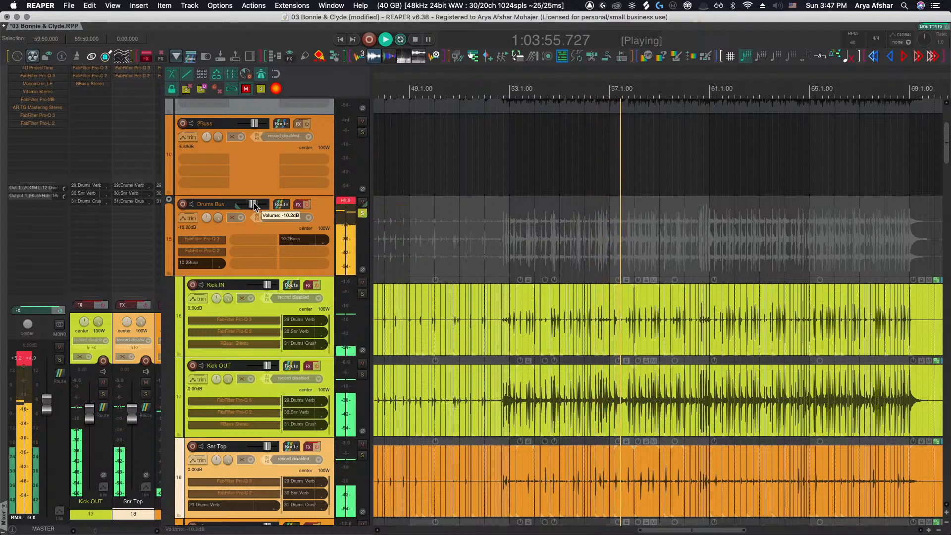
left_click(345, 201)
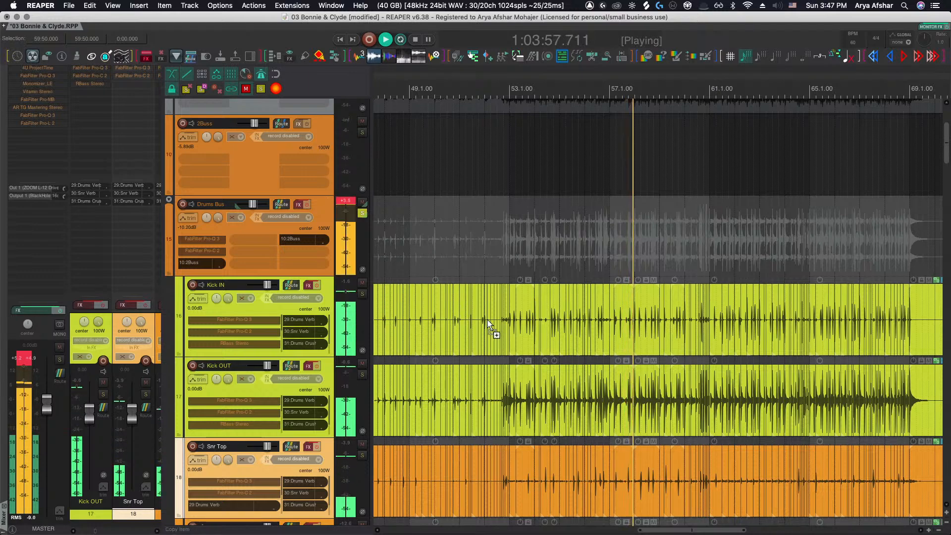
Marquee-select all the drum items from Kick IN down to Drum Verb Print across the song
scroll(489, 325, "down", 10)
scroll(478, 299, "down", 6)
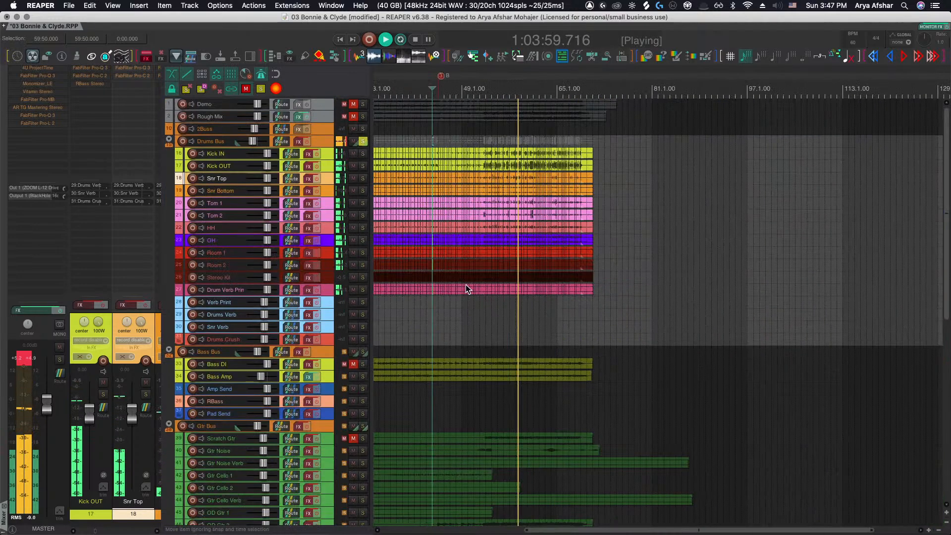
scroll(477, 228, "left", 5)
left_click_drag(464, 151, 790, 295)
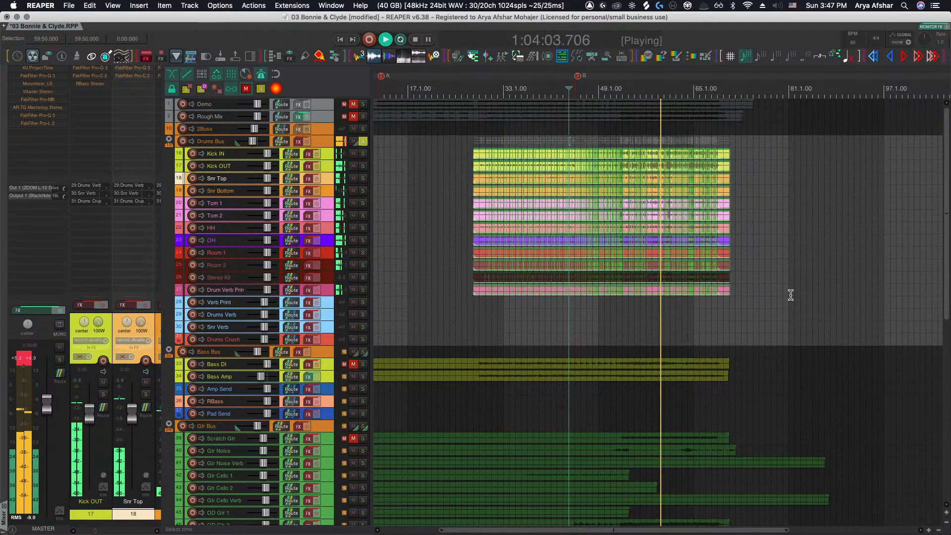
scroll(722, 291, "up", 6)
key("space")
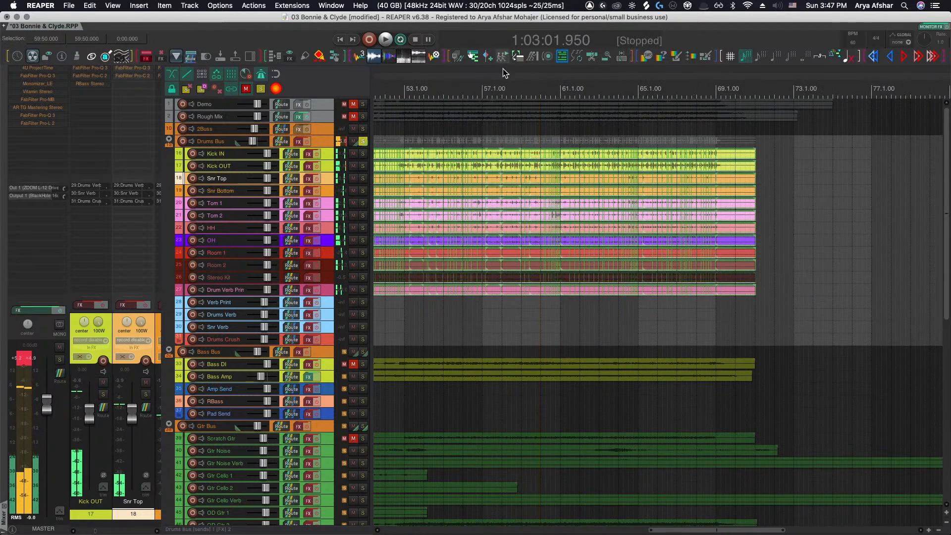
Play back the selected drum items around bar 59 to check the split segments
key("space")
scroll(523, 176, "up", 10)
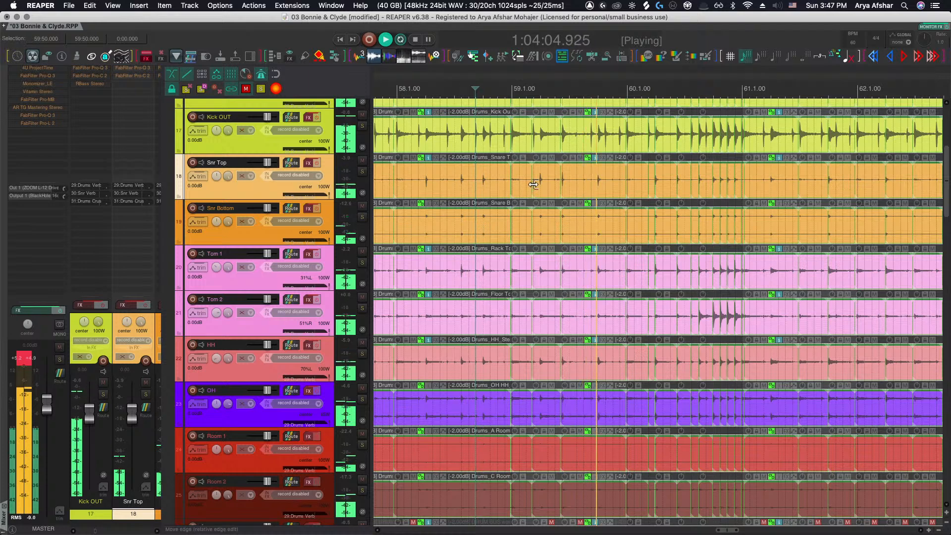
key("space")
left_click(523, 89)
key("space")
scroll(551, 140, "up", 5)
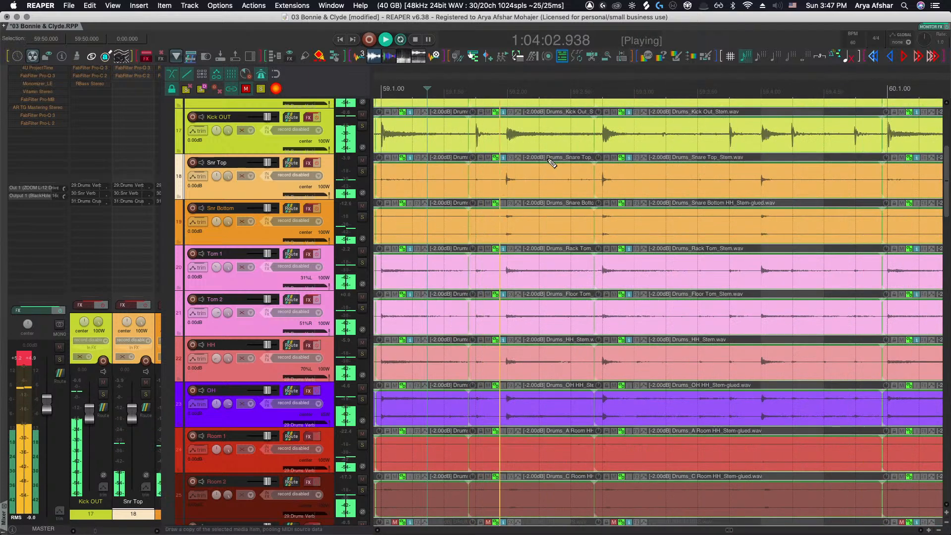
key("space")
Move the crossfade between the split drum segments slightly earlier and start playback
scroll(617, 141, "up", 10)
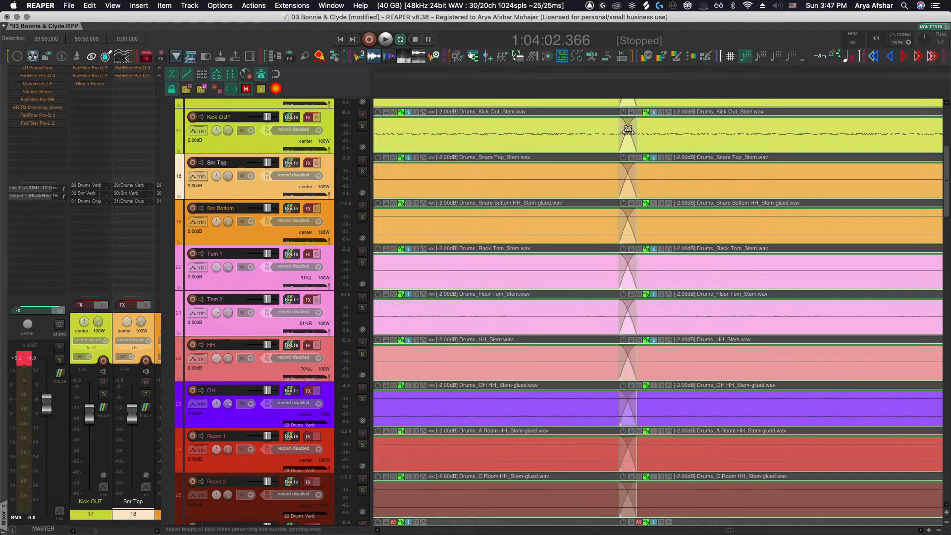
scroll(627, 132, "up", 3)
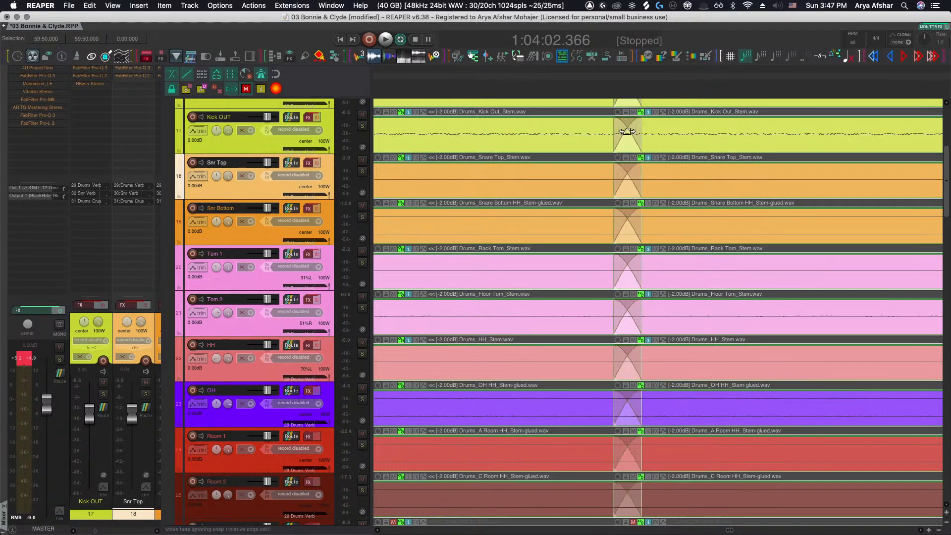
left_click(582, 142)
scroll(627, 131, "left", 1)
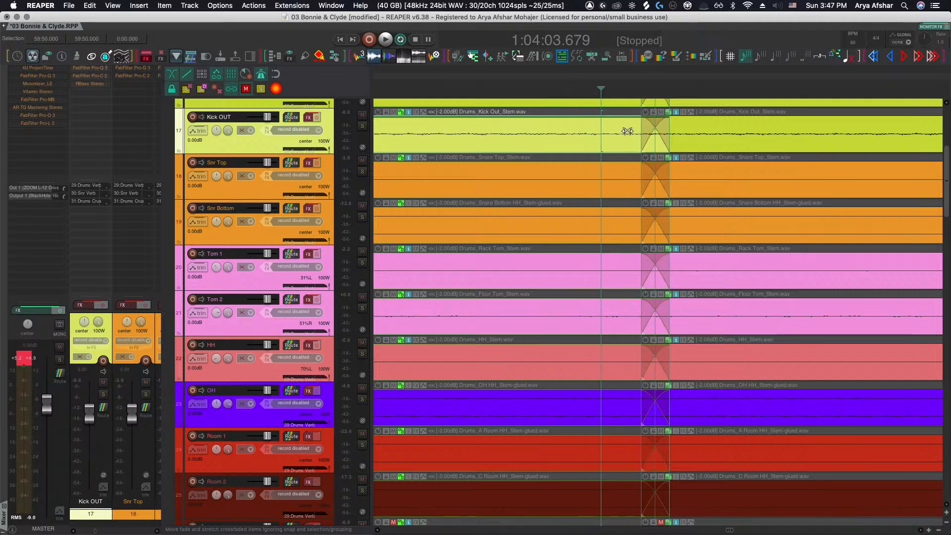
left_click(642, 131, "shift")
left_click_drag(654, 129, 643, 133)
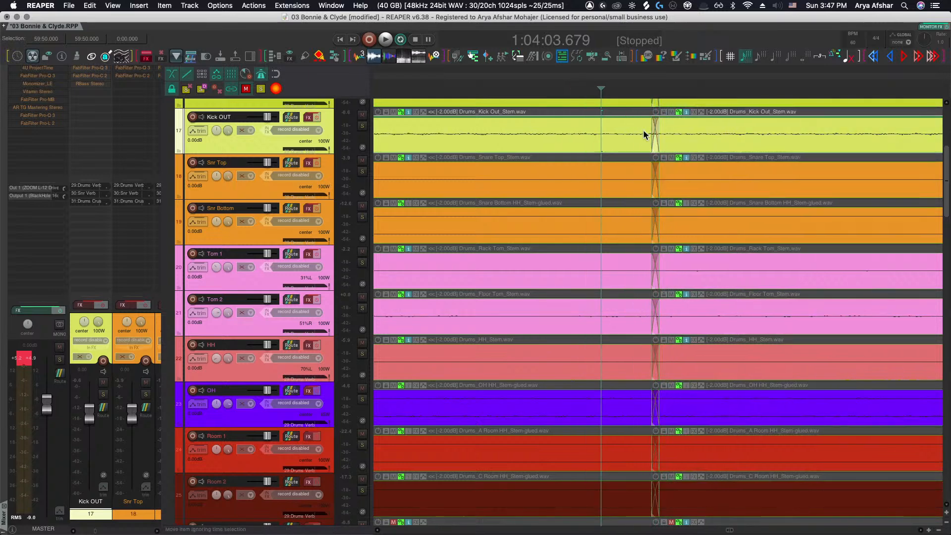
key("space")
Play the drums from just before bar 59 through to the end of the section to check alignment
scroll(604, 208, "down", 4)
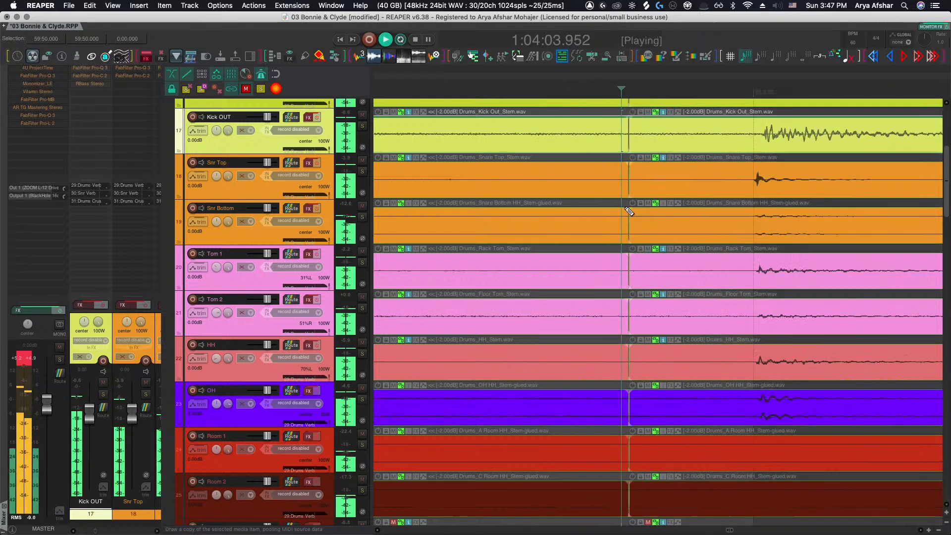
key("space")
left_click(411, 93)
key("space")
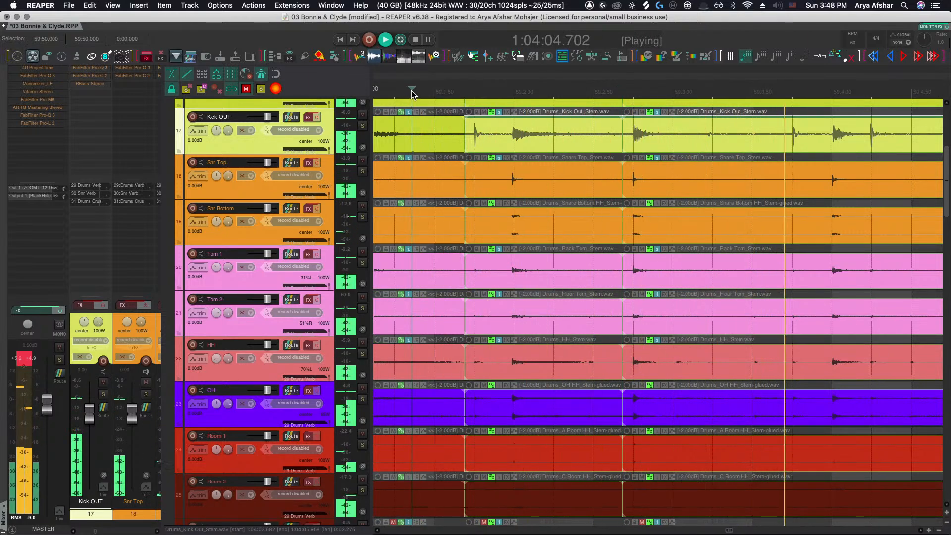
scroll(467, 207, "down", 3)
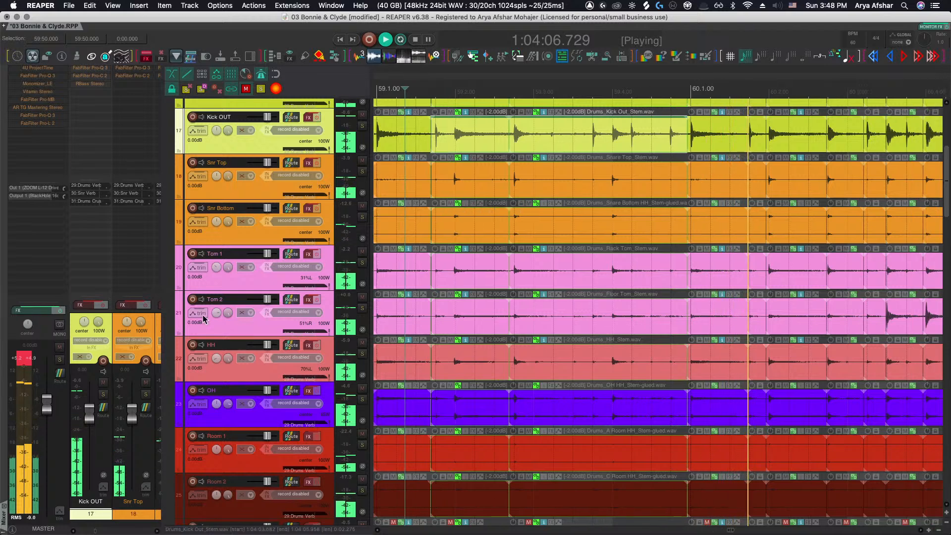
scroll(762, 313, "down", 6)
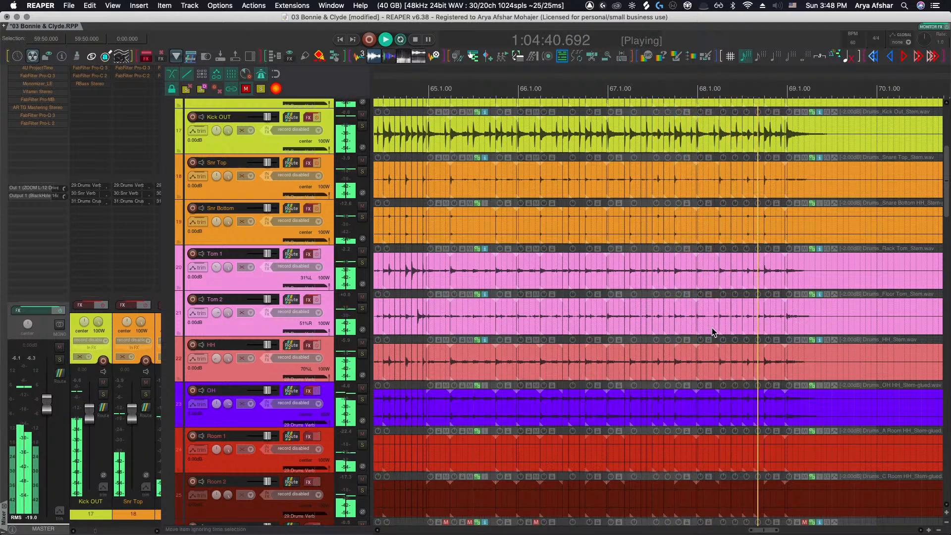
key("space")
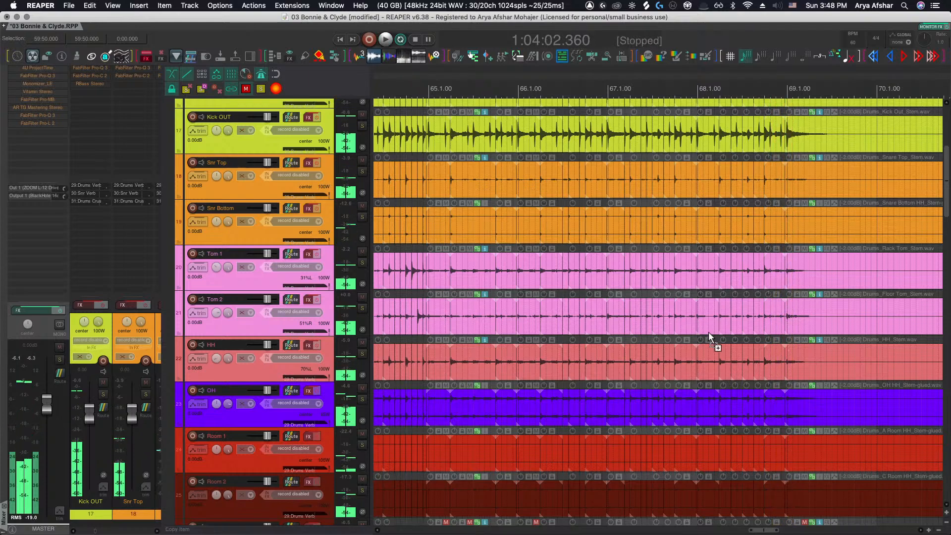
Scroll to the bass tracks, solo Bass DI and Bass Amp, and play from the bass entry
key("grave")
scroll(703, 331, "down", 2)
scroll(637, 337, "down", 5)
key("grave")
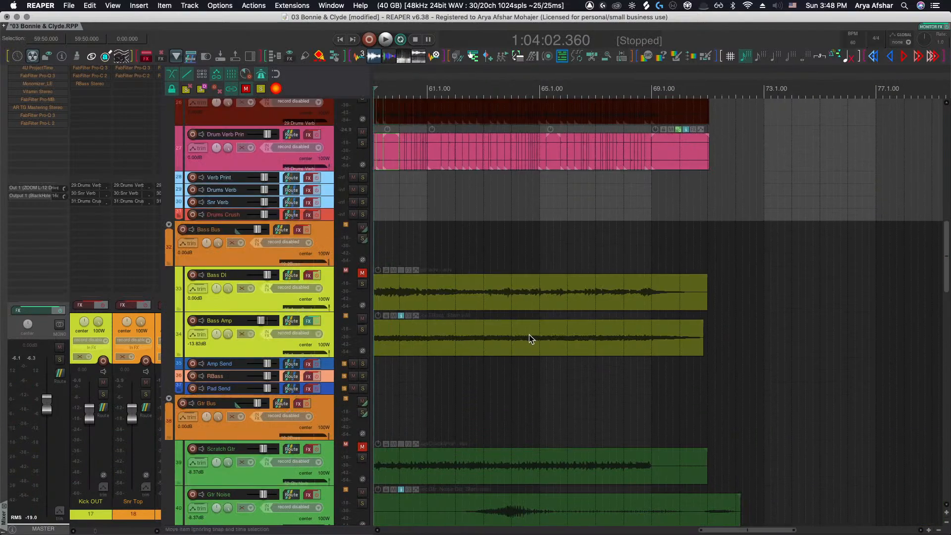
scroll(528, 334, "down", 5)
scroll(371, 289, "left", 3)
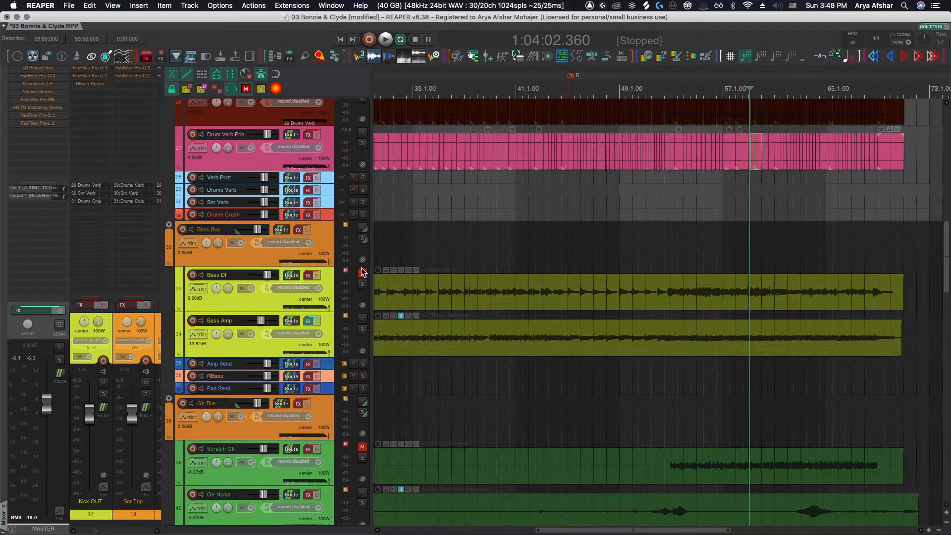
left_click_drag(364, 283, 362, 329)
scroll(516, 327, "left", 4)
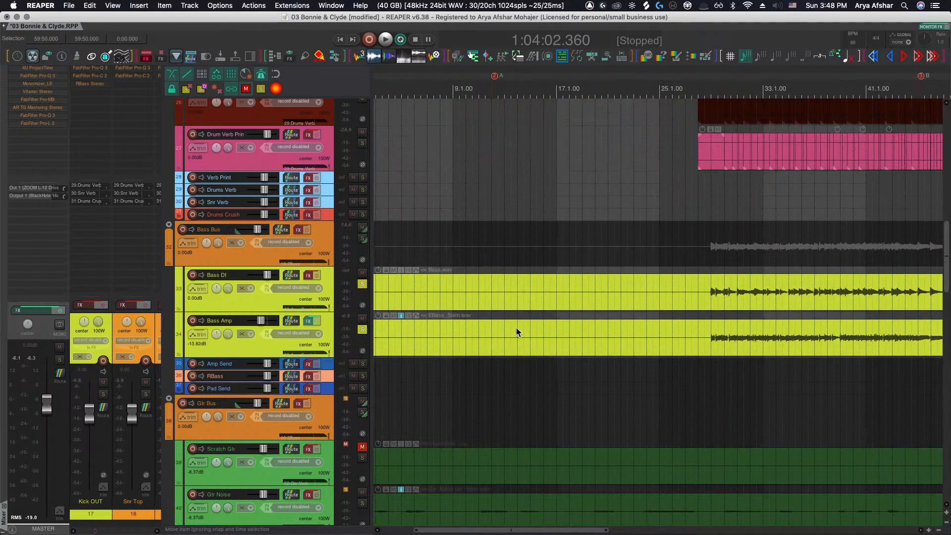
left_click(565, 291)
key("space")
Solo the Bass Bus as well while the bass plays near bar 29
scroll(571, 299, "up", 6)
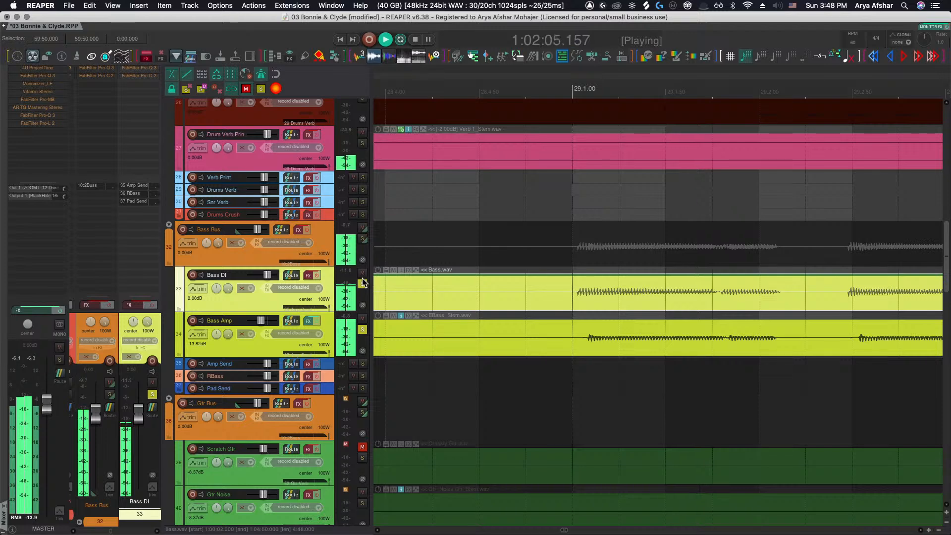
left_click(364, 243)
scroll(533, 296, "down", 3)
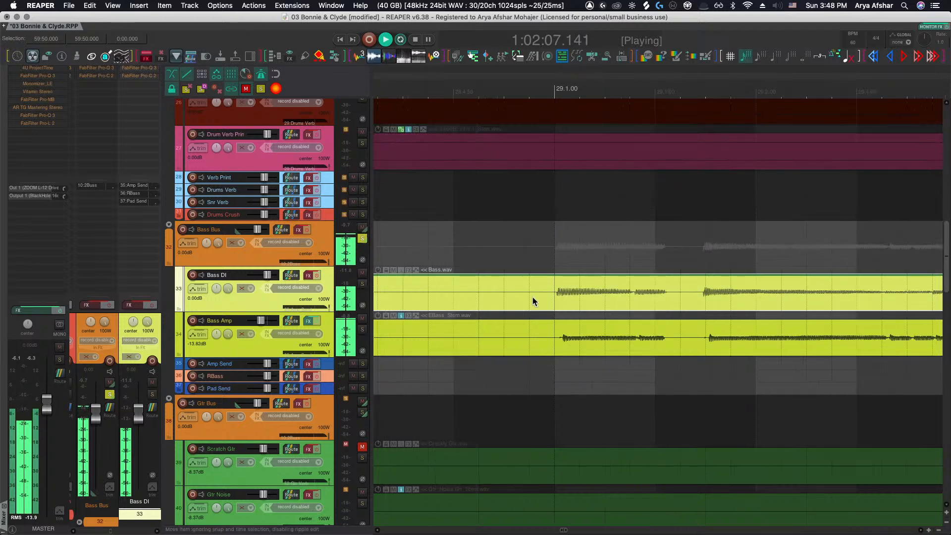
key("space")
Open the monitoring FX chain to view the Ozone Imager during bass playback, then close it
left_click(507, 296)
key("shift+m")
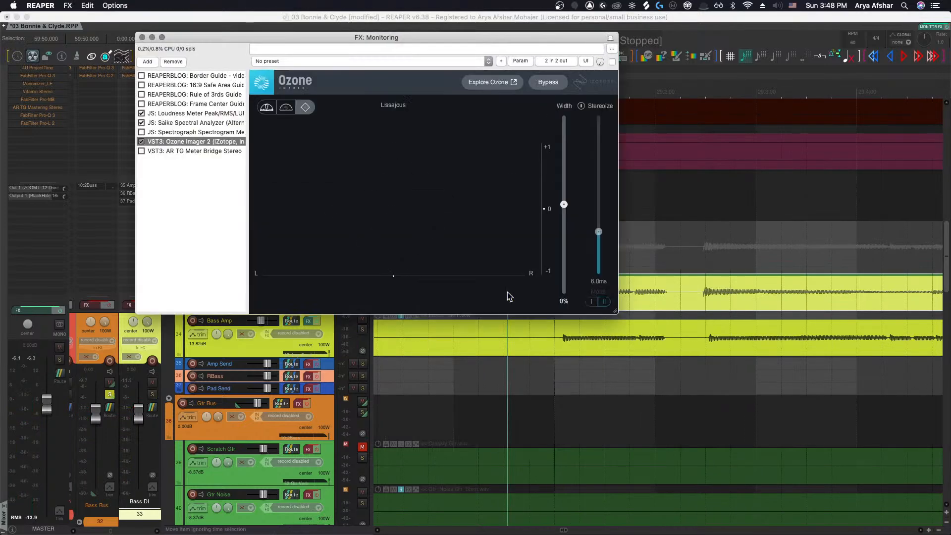
key("space")
key("space")
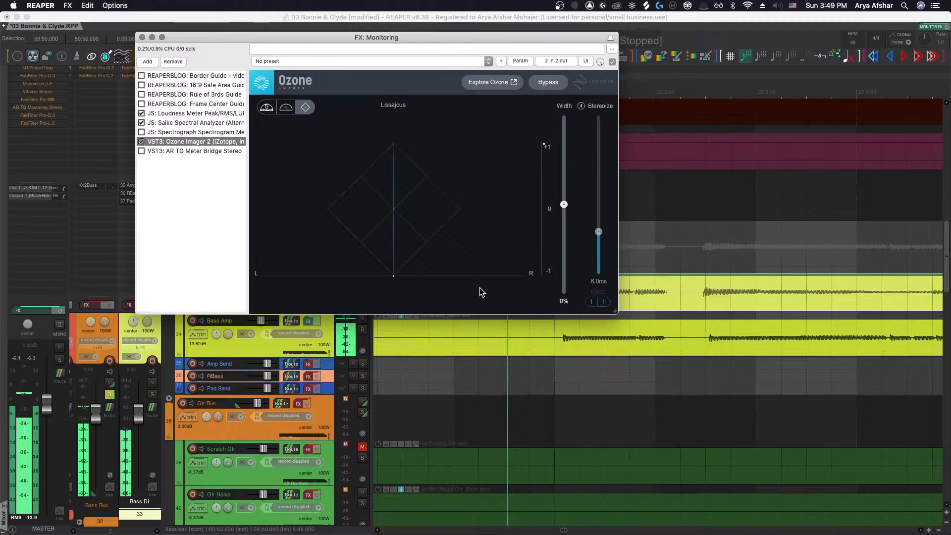
left_click(142, 38)
Toggle solo on Bass DI and Bass Amp and audition the bass entry near bar 29
scroll(562, 308, "up", 4)
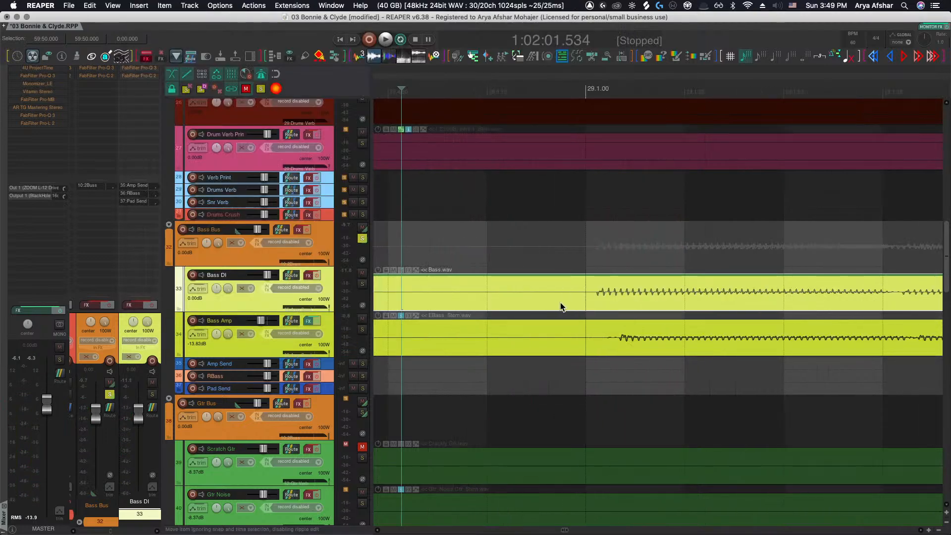
scroll(613, 308, "up", 3)
scroll(604, 315, "right", 3)
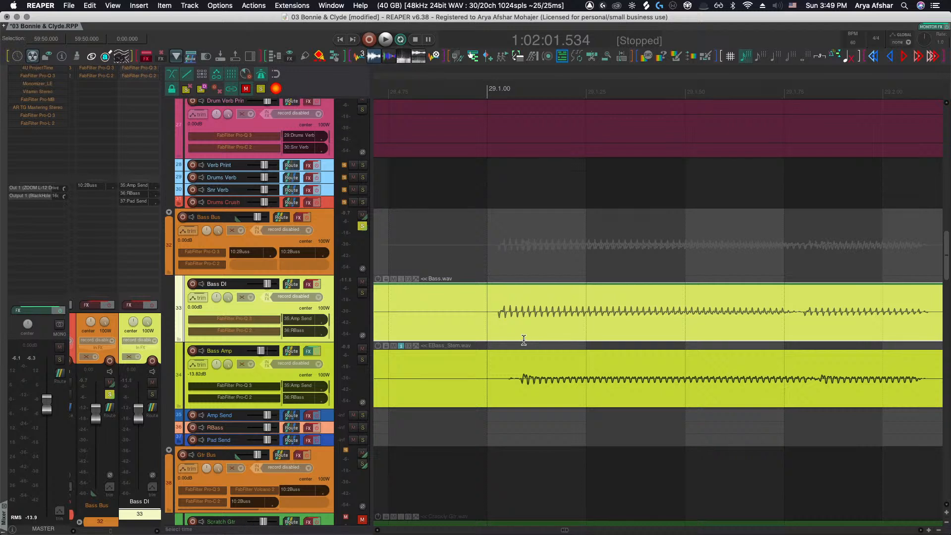
left_click(362, 293)
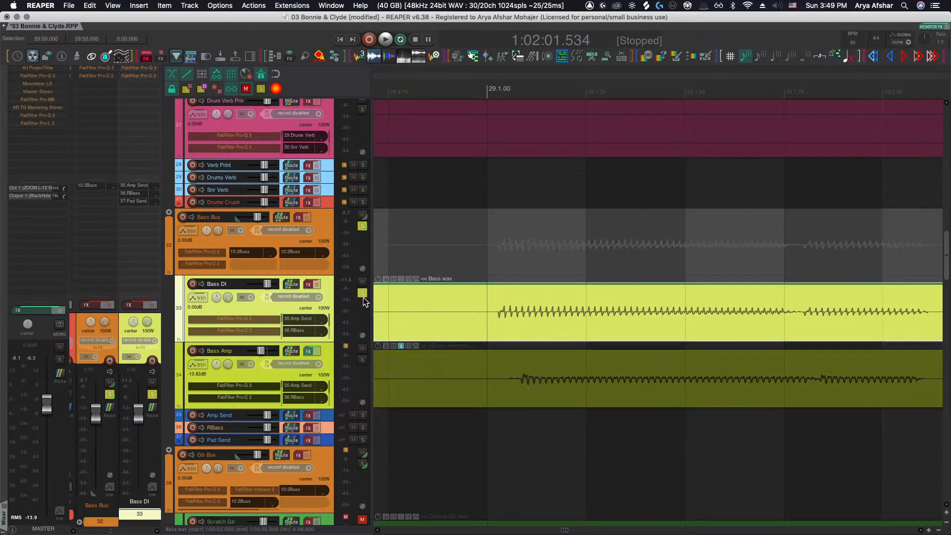
left_click(362, 360)
left_click(432, 310)
key("space")
key("space")
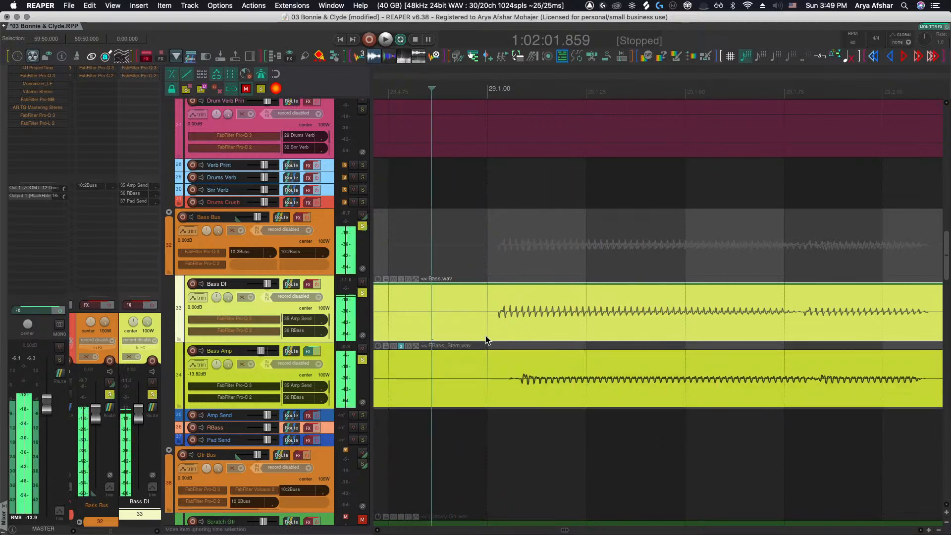
Slide the Bass Amp item earlier so its waveform lines up with the Bass DI, then fine-tune it slightly
scroll(531, 361, "down", 5)
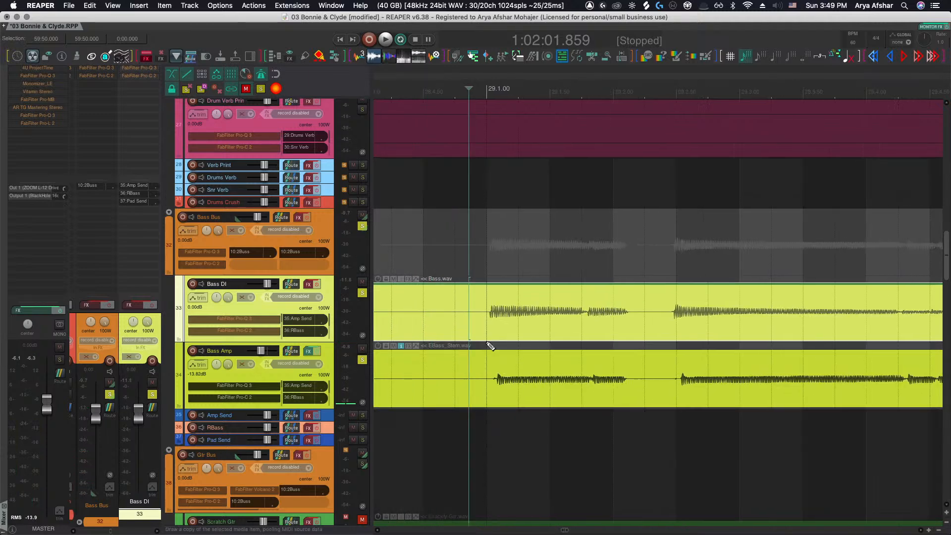
scroll(490, 345, "up", 5)
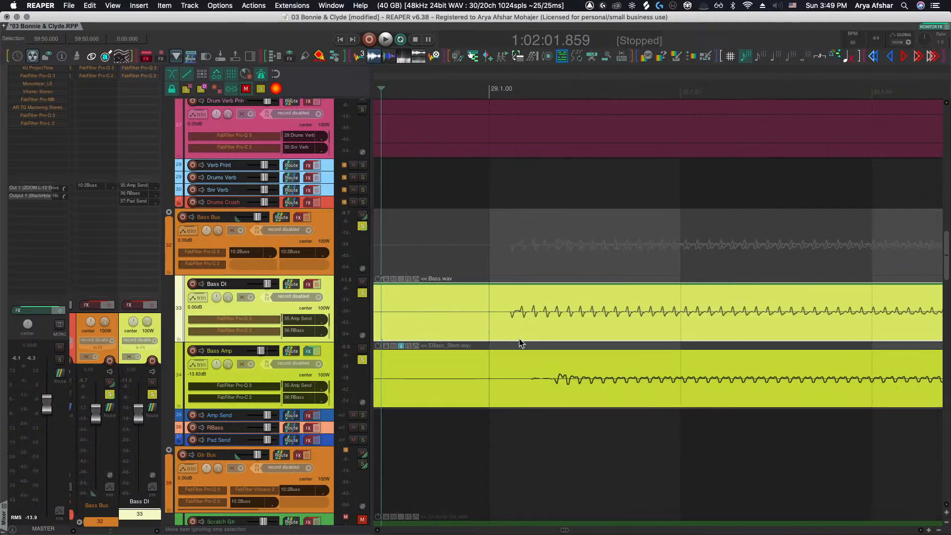
left_click(545, 376)
scroll(531, 372, "up", 3)
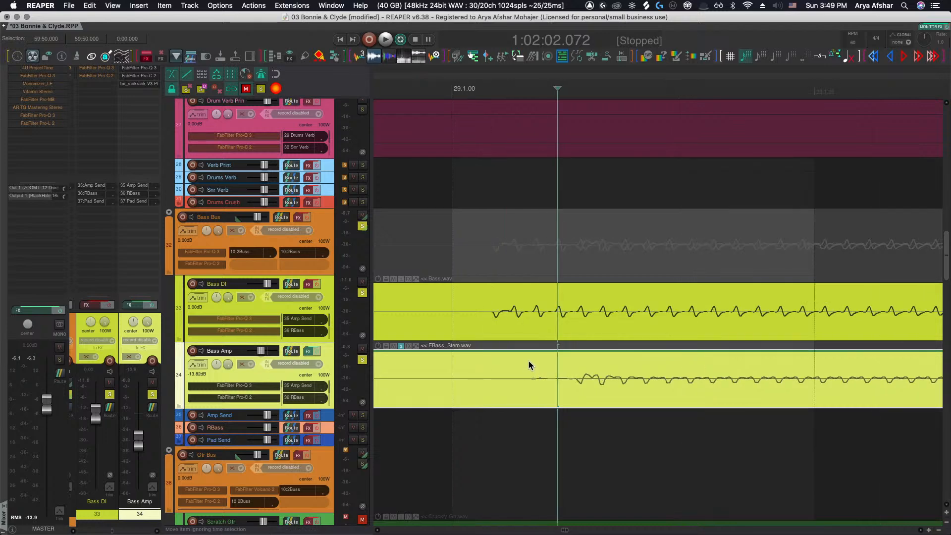
scroll(529, 362, "up", 3)
left_click(614, 365)
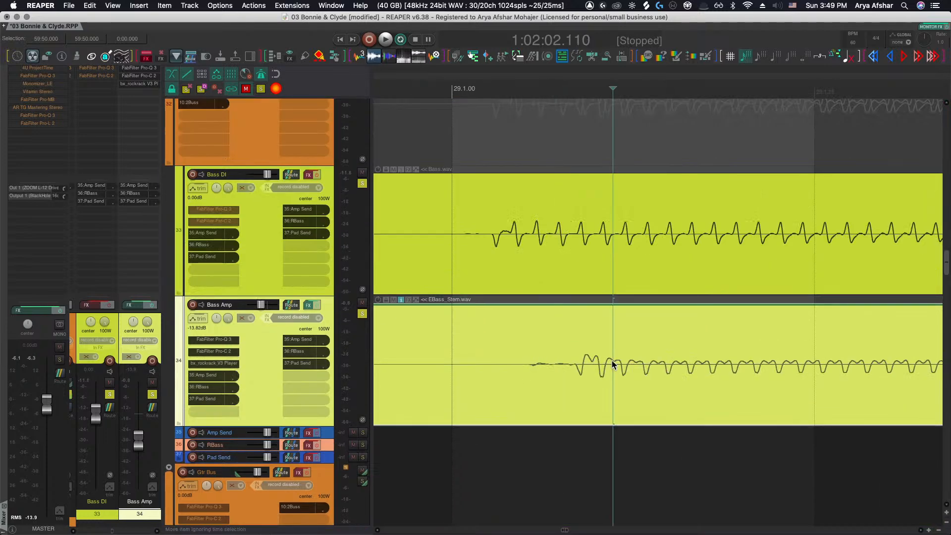
left_click_drag(612, 366, 522, 364)
scroll(510, 250, "up", 3)
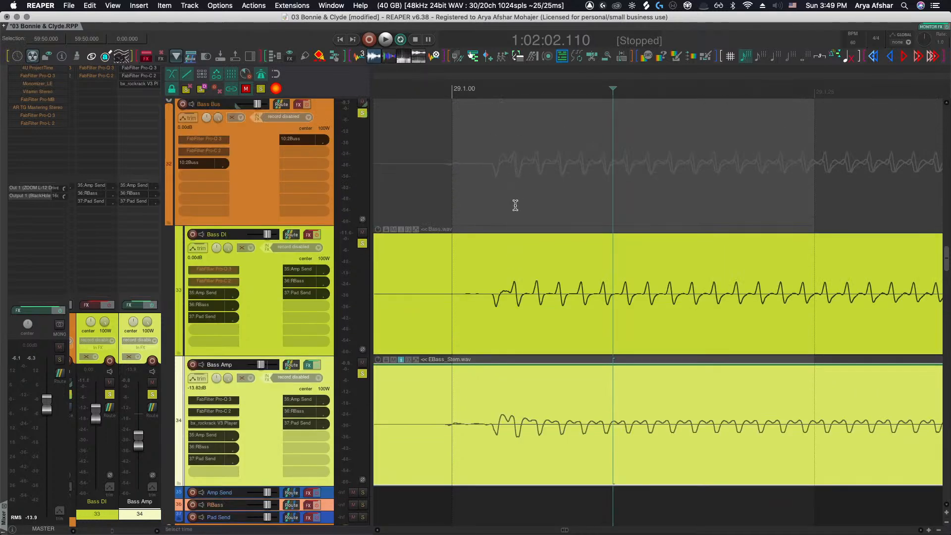
scroll(515, 205, "up", 4)
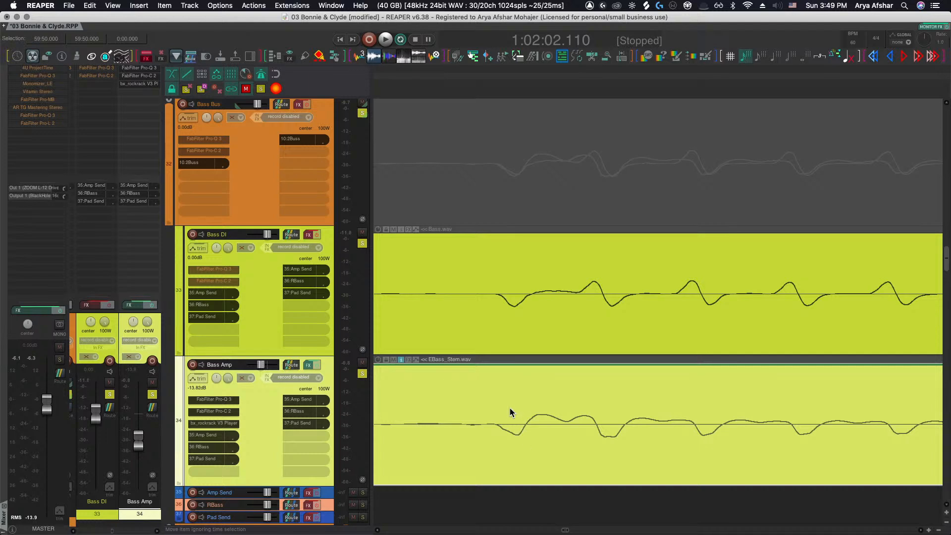
left_click_drag(509, 408, 511, 411)
Play back the aligned Bass DI and Bass Amp tracks from just before bar 29
scroll(511, 411, "down", 5)
scroll(511, 411, "right", 1)
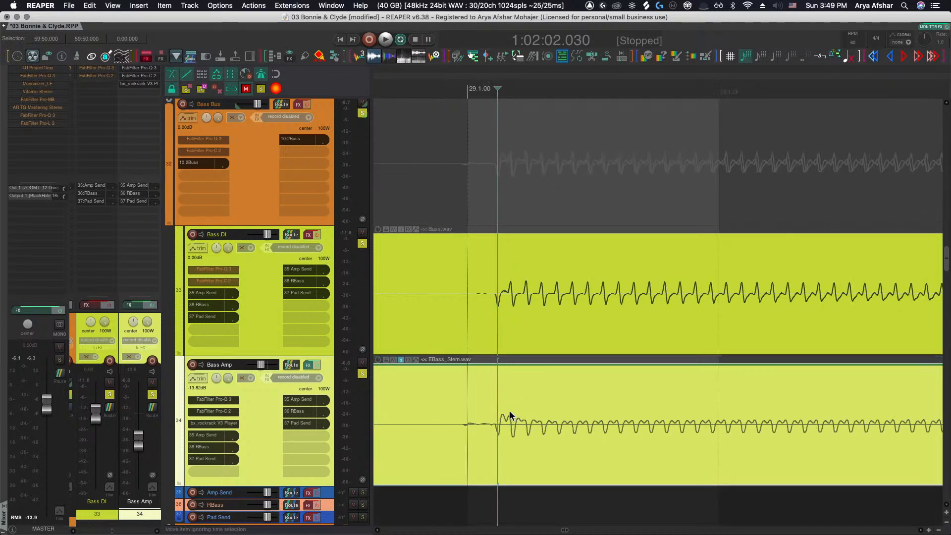
scroll(456, 327, "down", 3)
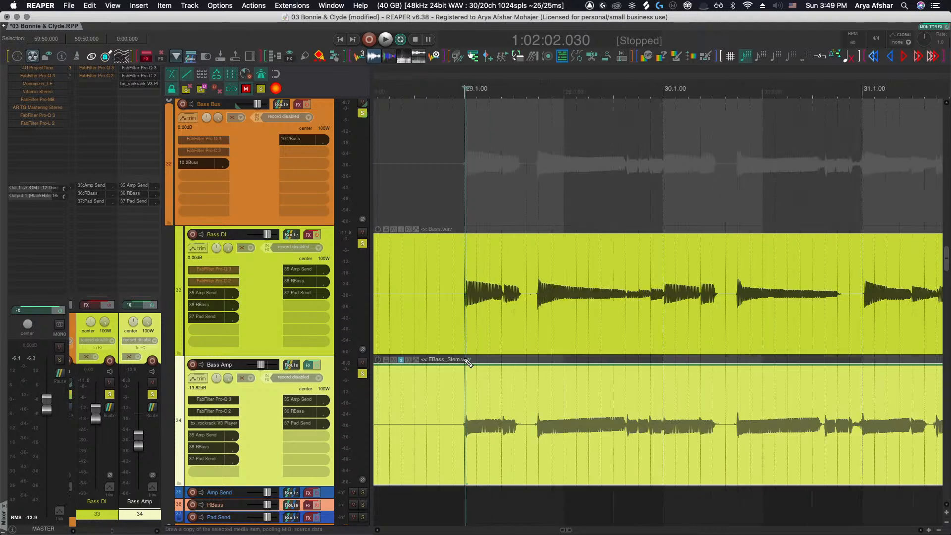
scroll(476, 364, "left", 2)
scroll(536, 349, "down", 5)
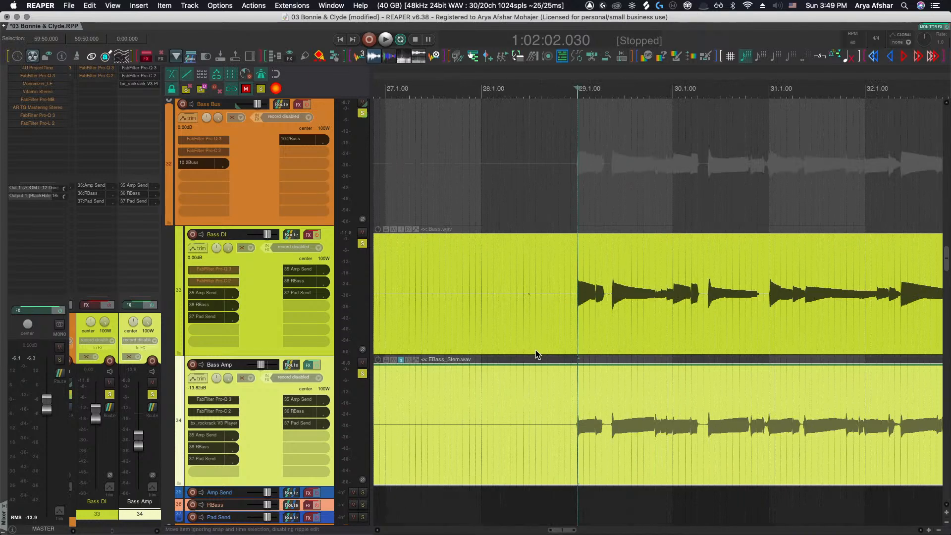
left_click(516, 311)
key("space")
scroll(527, 310, "up", 4)
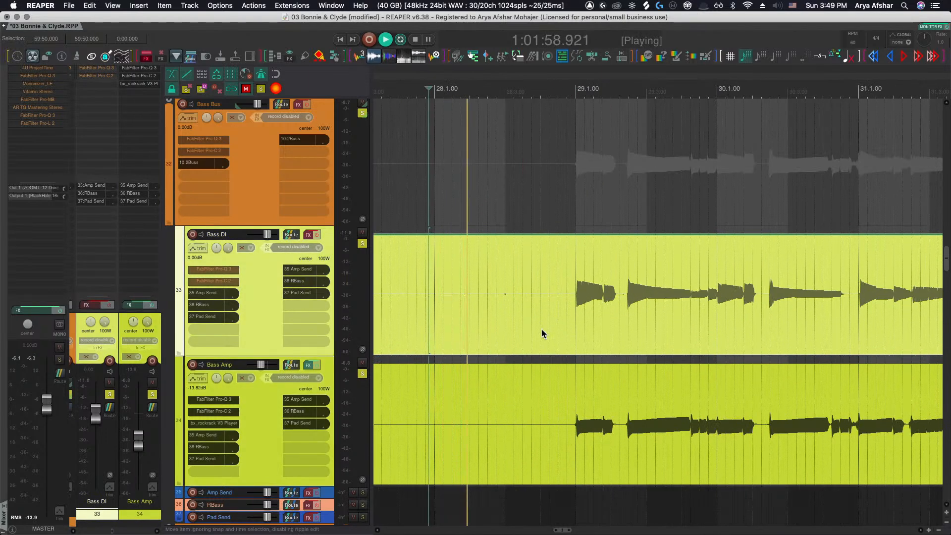
scroll(565, 322, "up", 3)
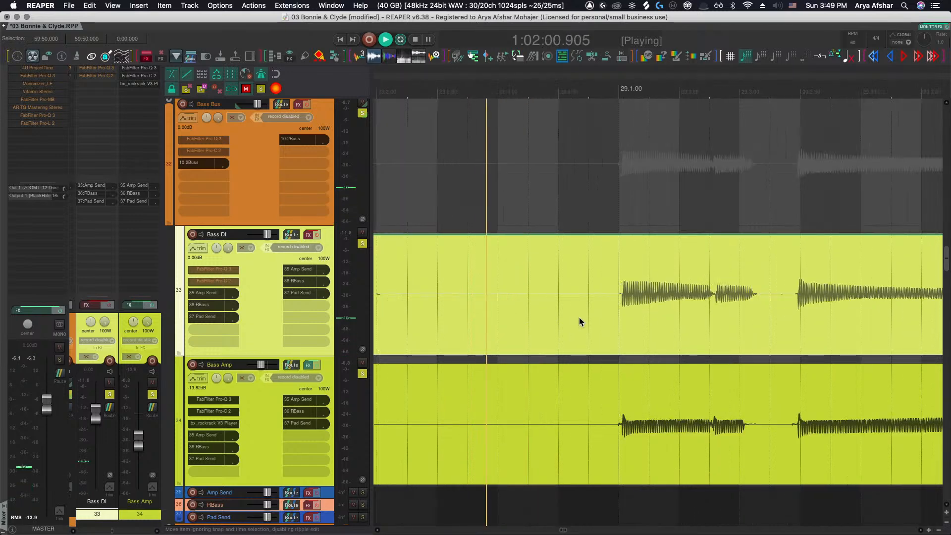
Trim the starts of the Bass DI and Bass Amp items to the cursor just before bar 29
left_click(588, 307)
key("a")
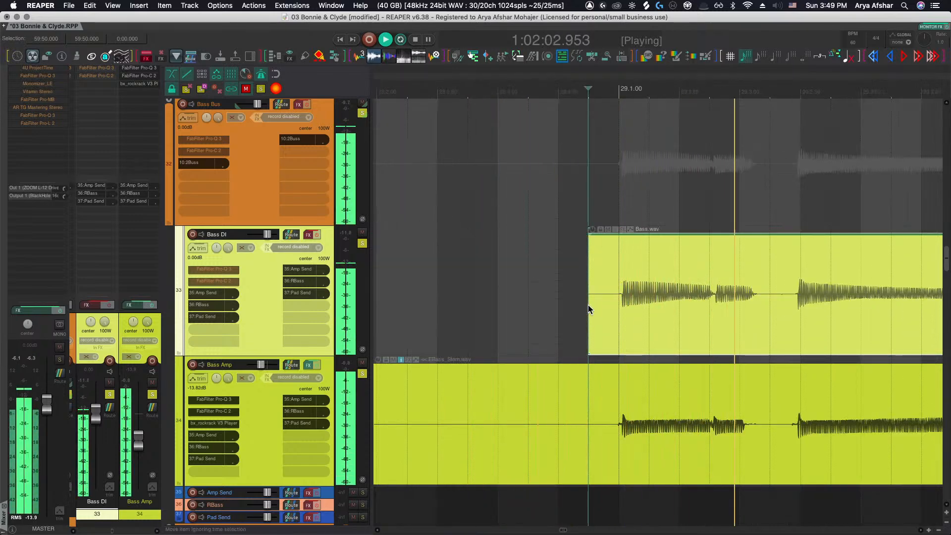
key("space")
left_click_drag(577, 336, 601, 404)
key("a")
Check the ends of the bass items, then group the Bass DI and Bass Amp items together
scroll(593, 407, "right", 1)
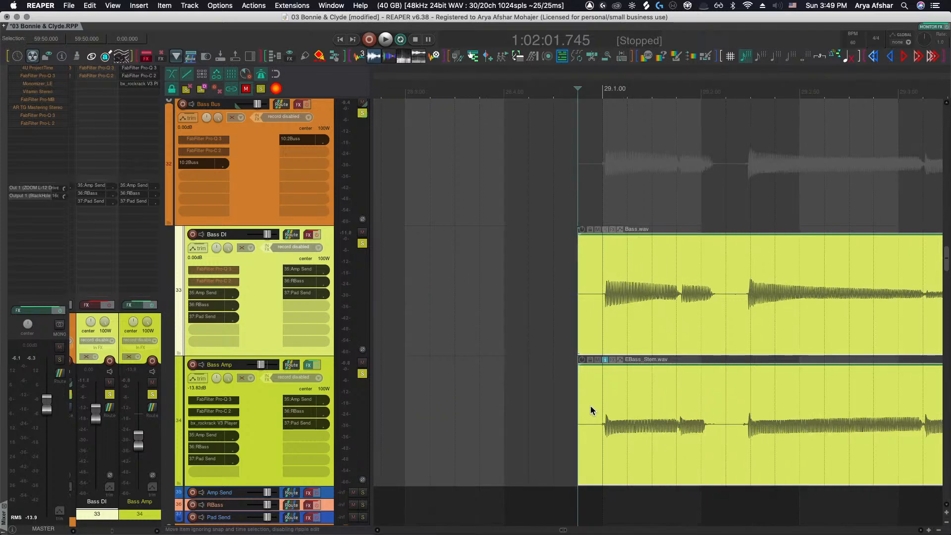
scroll(590, 406, "down", 10)
scroll(730, 343, "up", 8)
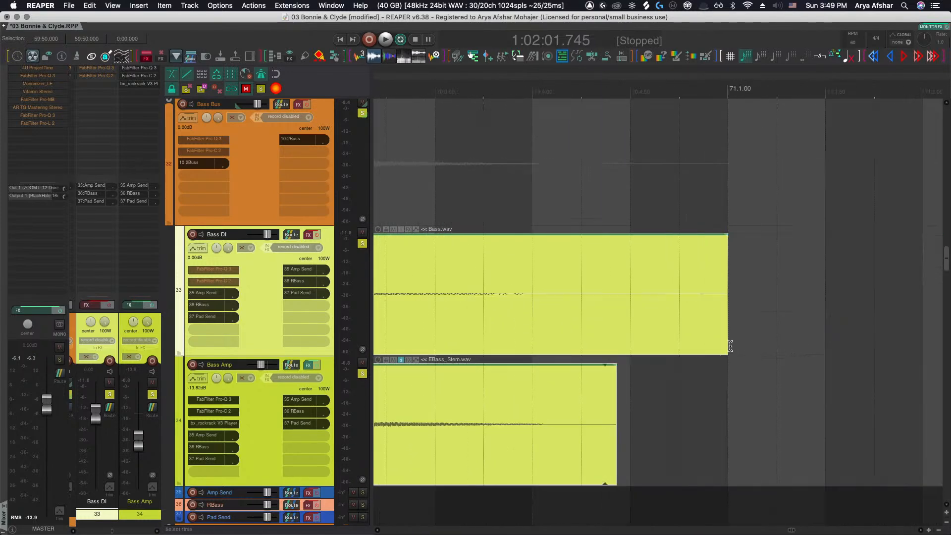
left_click(582, 299)
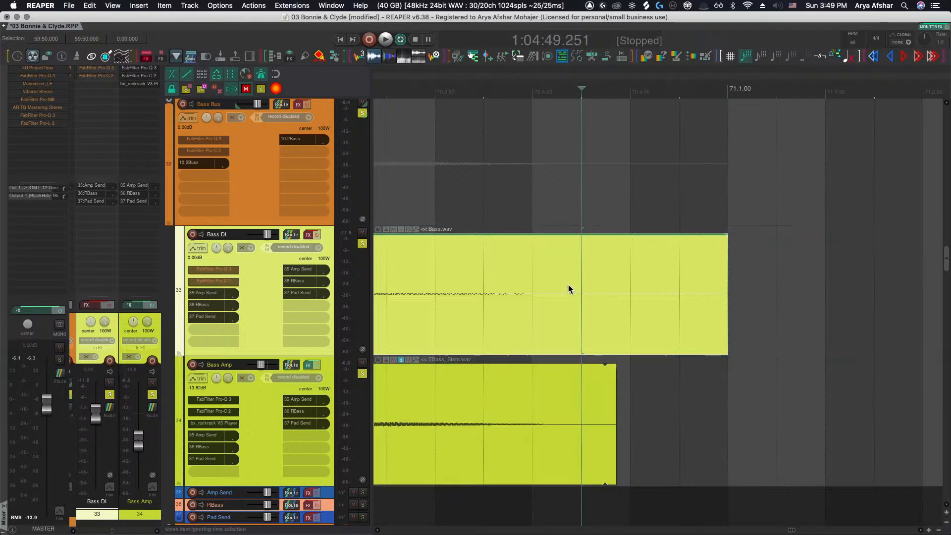
scroll(595, 415, "down", 8)
scroll(597, 419, "left", 2)
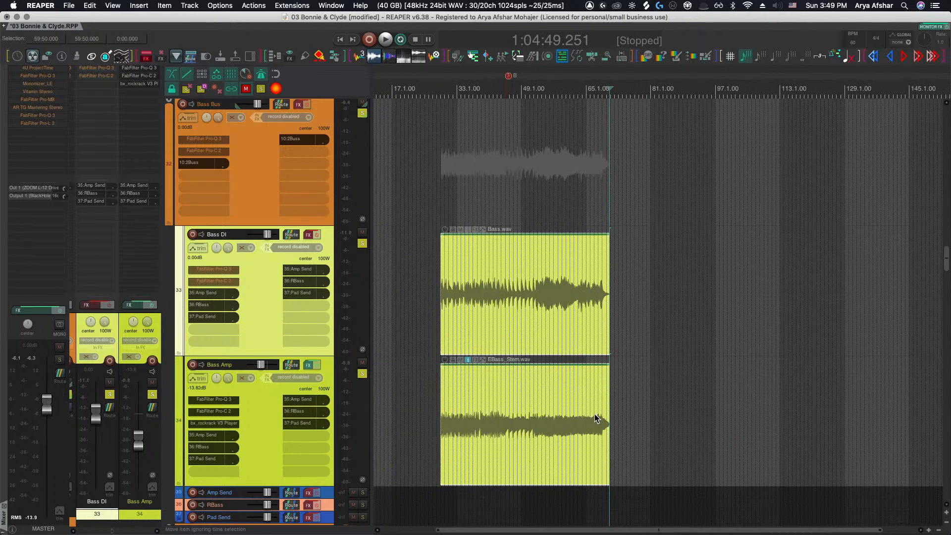
key("super+g")
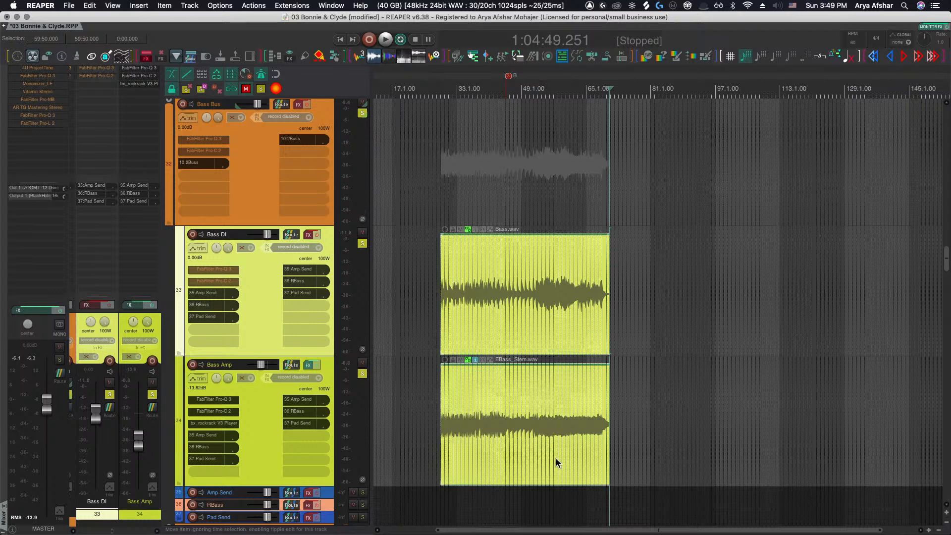
Open Dynamic split items for the grouped bass items, enable At transients, and choose Add transient guide markers to selected items
left_click(450, 316)
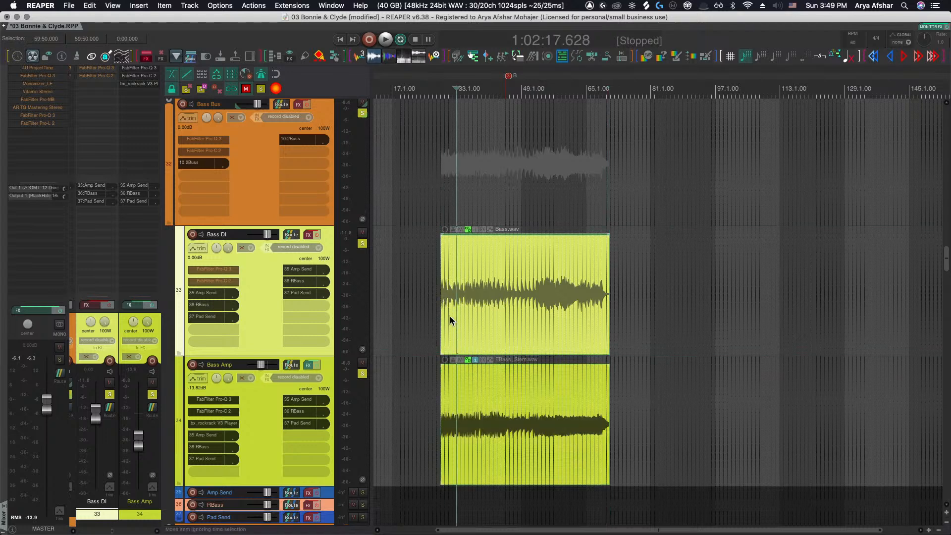
scroll(450, 316, "up", 3)
key("d")
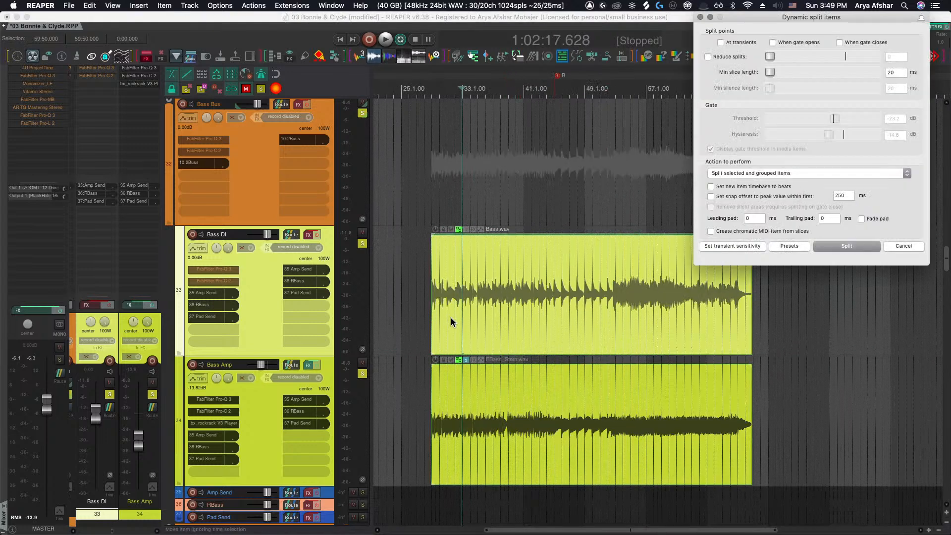
left_click_drag(769, 19, 758, 48)
scroll(473, 245, "up", 5)
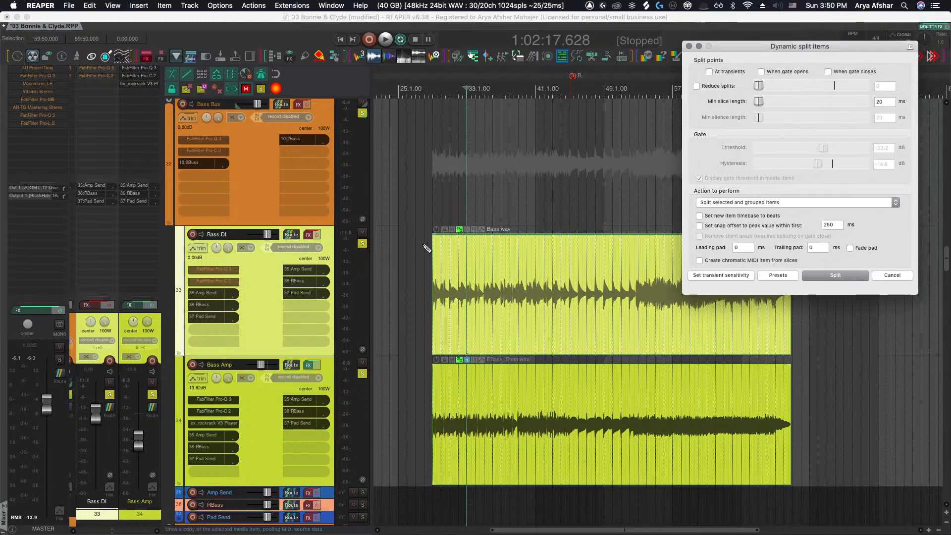
left_click(708, 72)
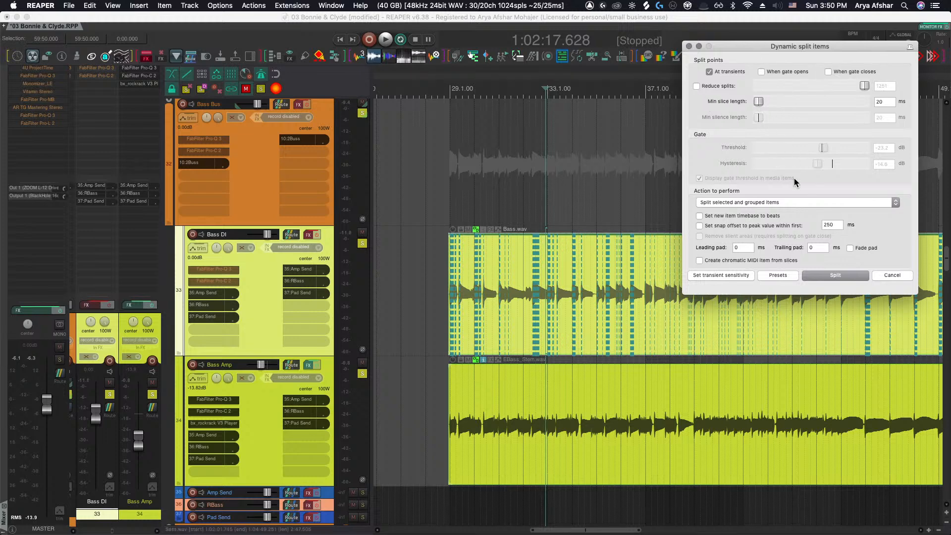
left_click(792, 203)
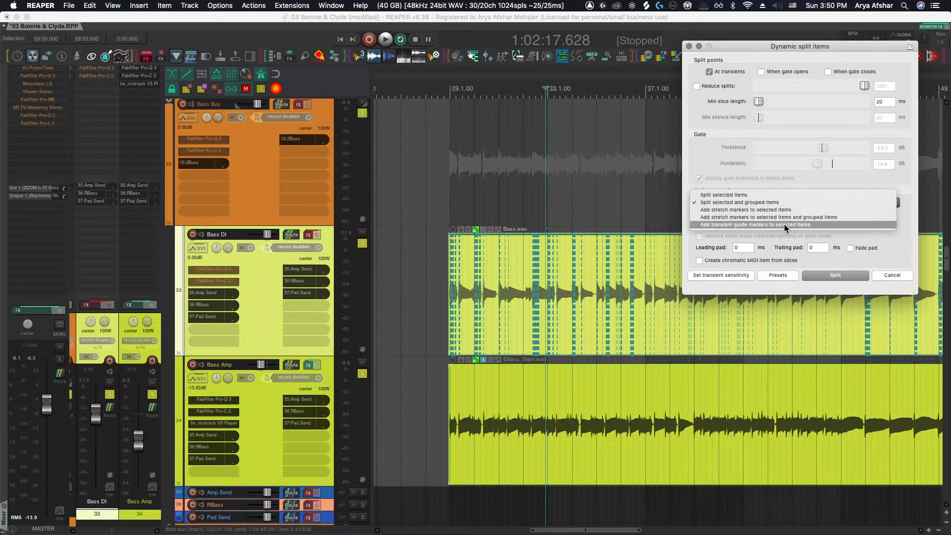
left_click(785, 225)
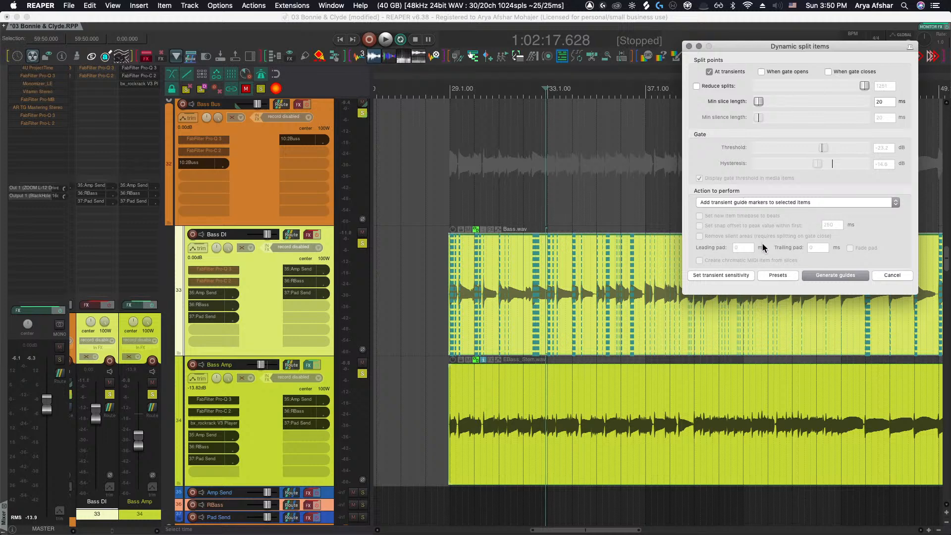
Open the transient sensitivity settings and enable splitting When gate closes
left_click(718, 272)
left_click_drag(693, 239, 819, 295)
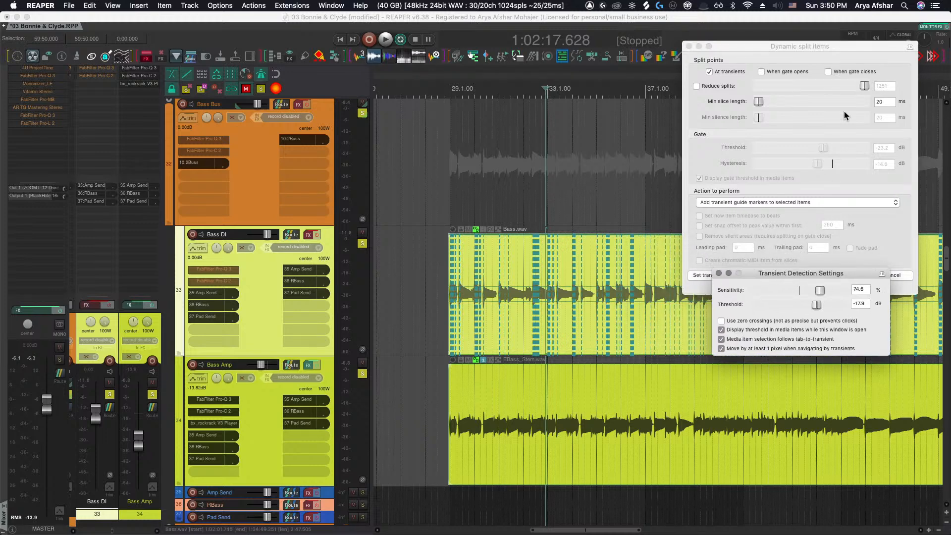
left_click(828, 72)
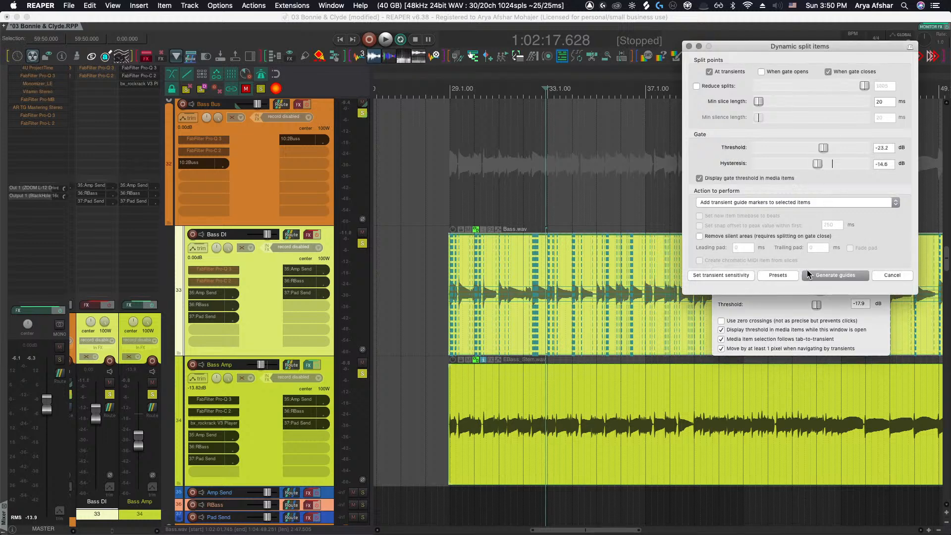
left_click(784, 300)
Lower the transient sensitivity to about 67.7% with the threshold at about -22.0 dB
scroll(449, 303, "up", 5)
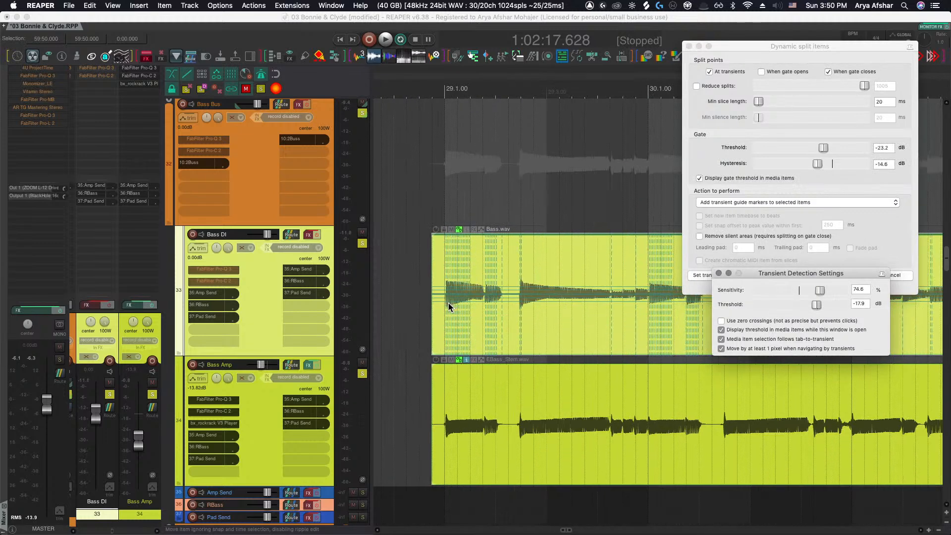
scroll(448, 303, "up", 3)
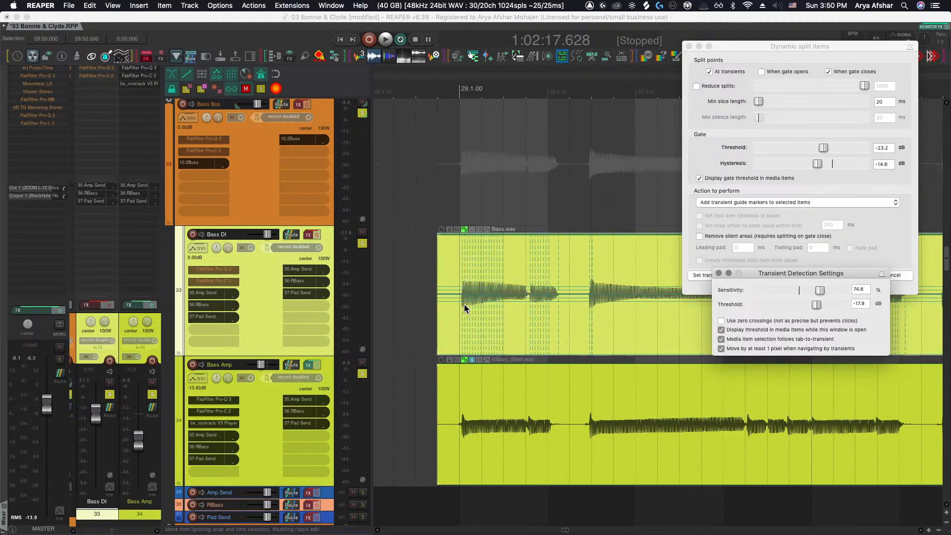
scroll(465, 304, "up", 2)
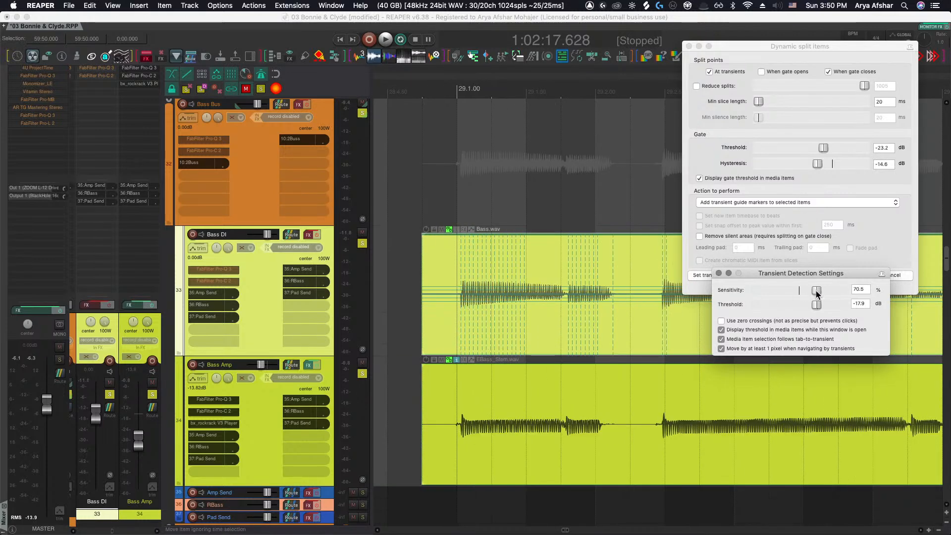
left_click_drag(815, 290, 809, 304)
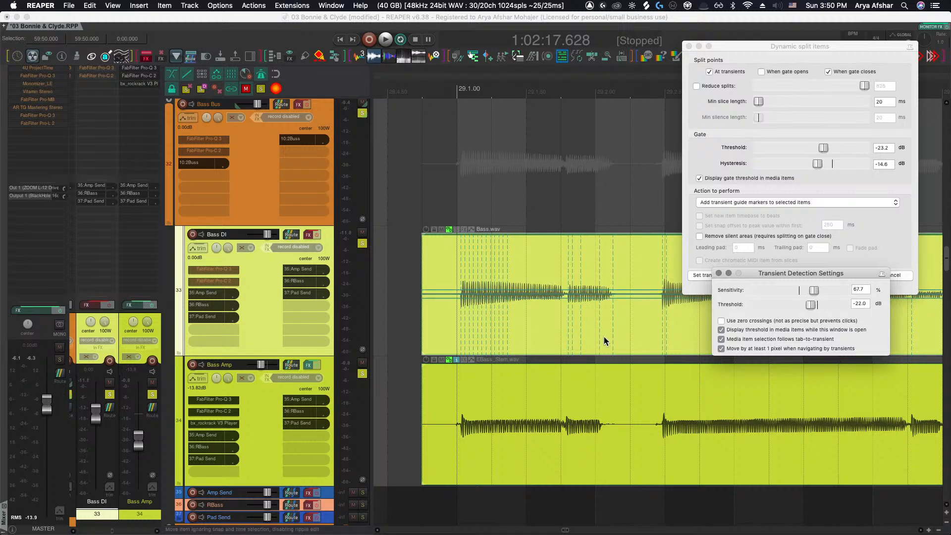
Set the gate threshold to about -25.0 dB and hysteresis to about -12.4 dB
scroll(571, 332, "down", 6)
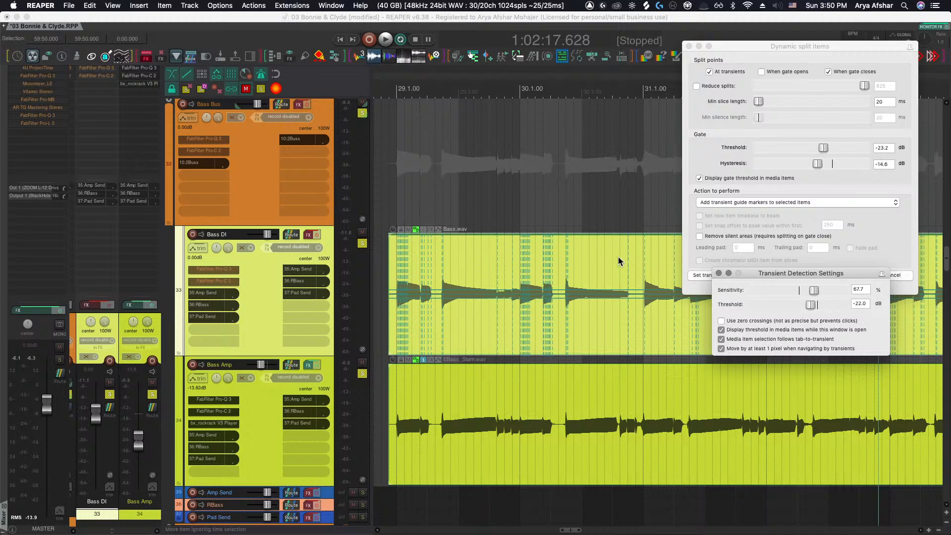
scroll(618, 257, "up", 5)
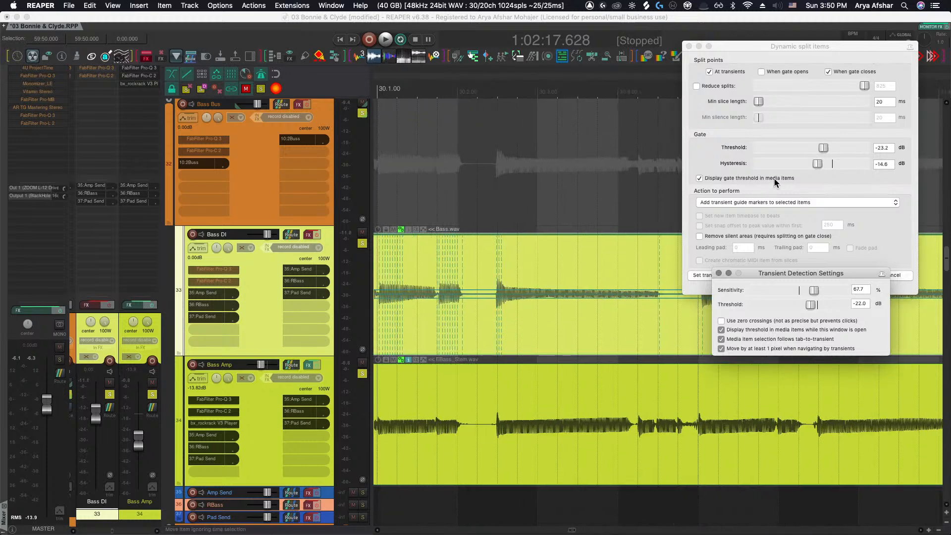
left_click_drag(820, 151, 820, 169)
Set the minimum slice length to about 214 ms
scroll(548, 340, "down", 10)
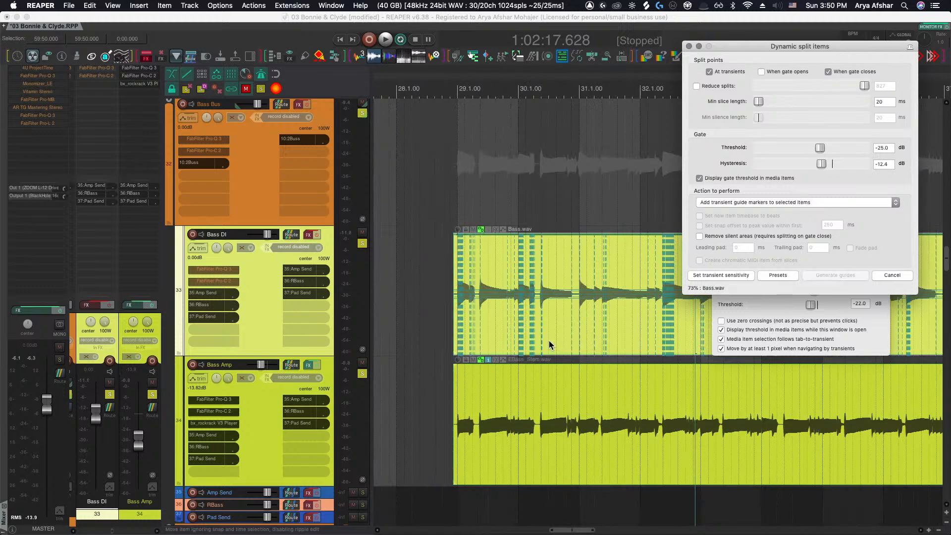
scroll(529, 312, "up", 5)
scroll(530, 311, "up", 6)
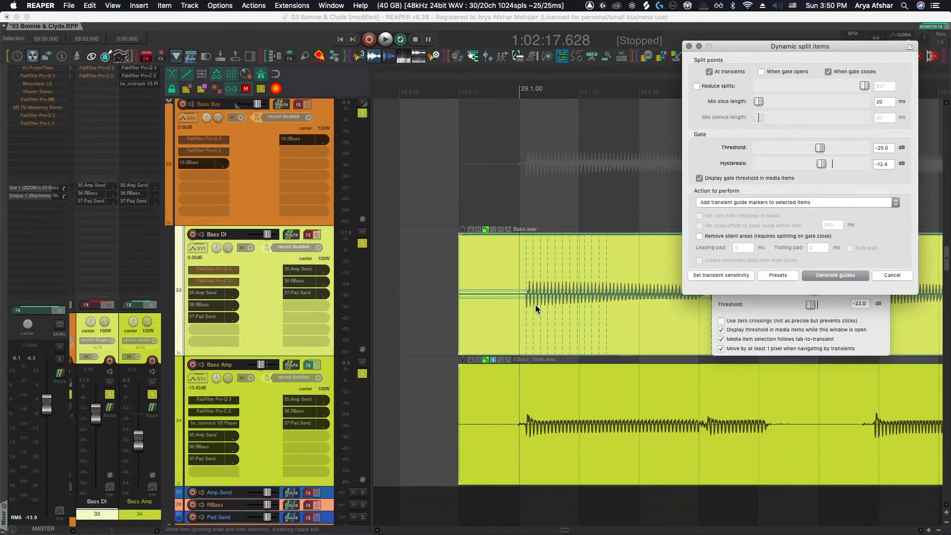
scroll(525, 298, "right", 2)
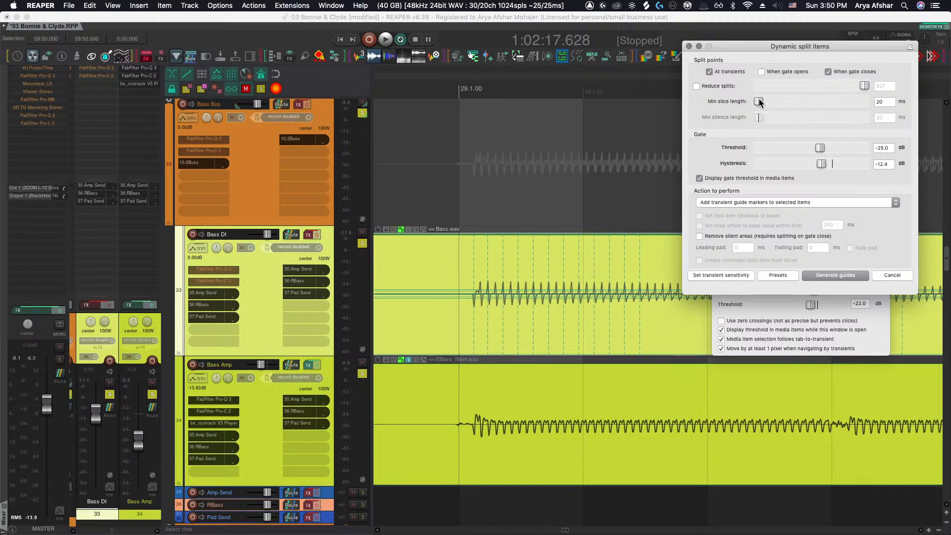
left_click_drag(759, 102, 790, 102)
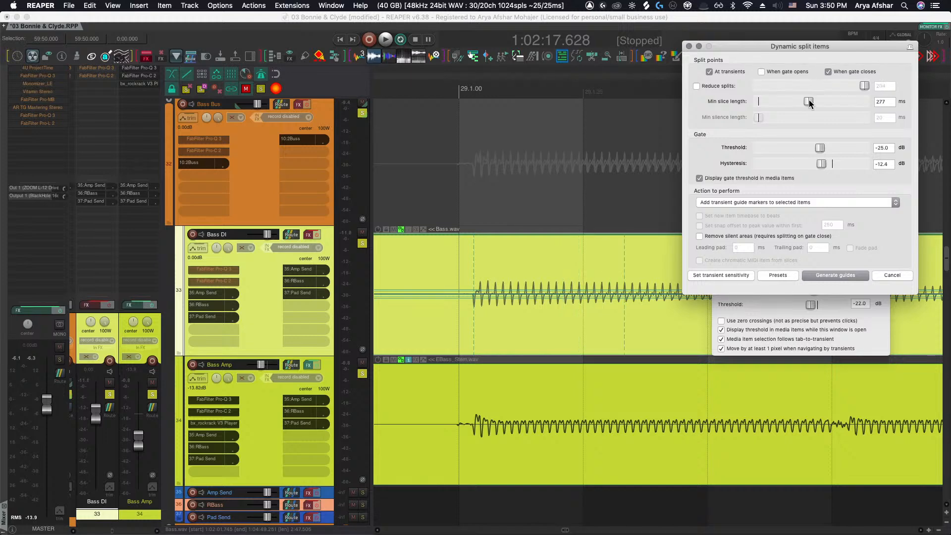
left_click_drag(809, 100, 803, 100)
Save the dynamic split settings as a preset named "Bass - Transient Guides"
scroll(631, 303, "down", 6)
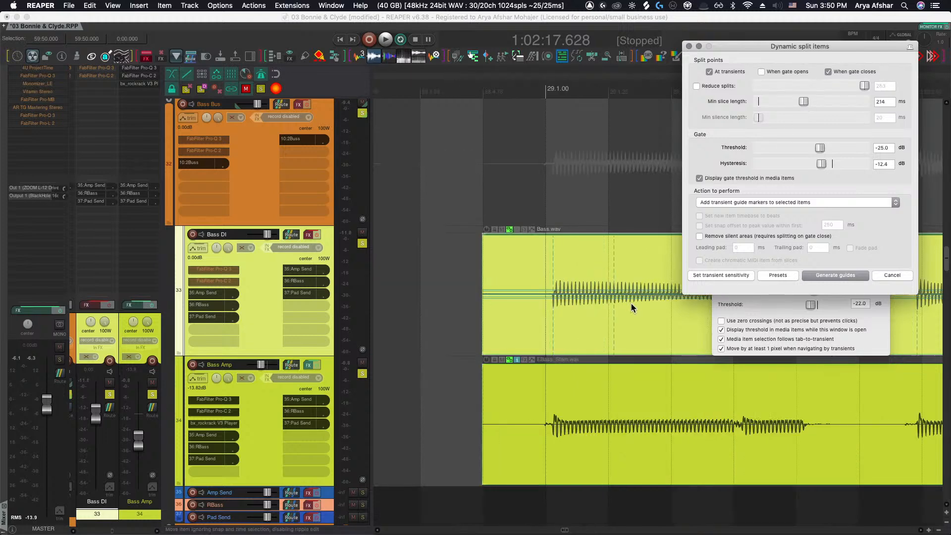
scroll(587, 314, "right", 3)
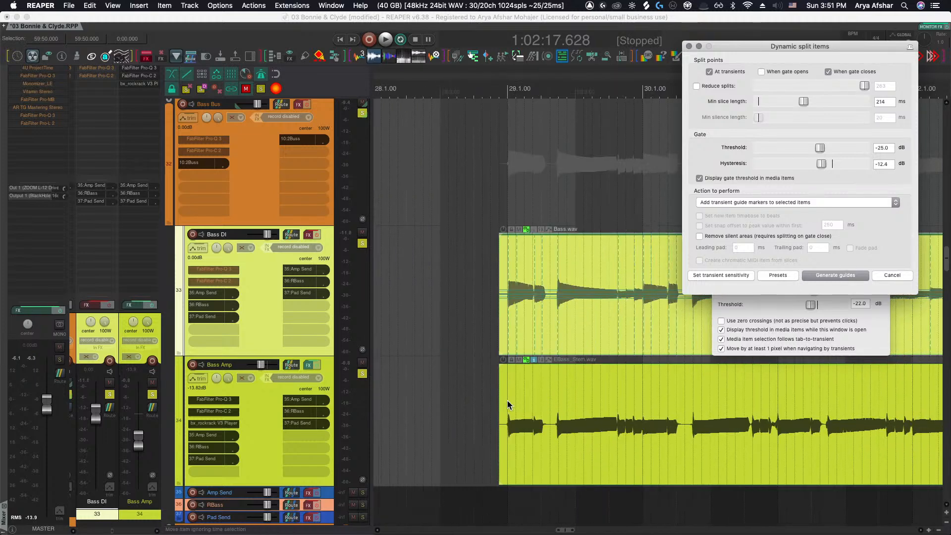
left_click_drag(467, 315, 587, 414)
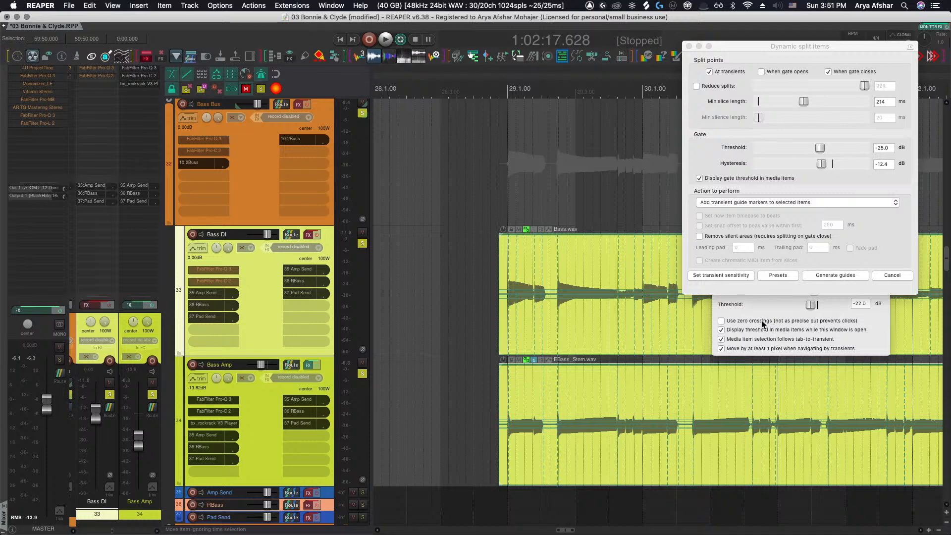
left_click(767, 275)
mouse_move(807, 418)
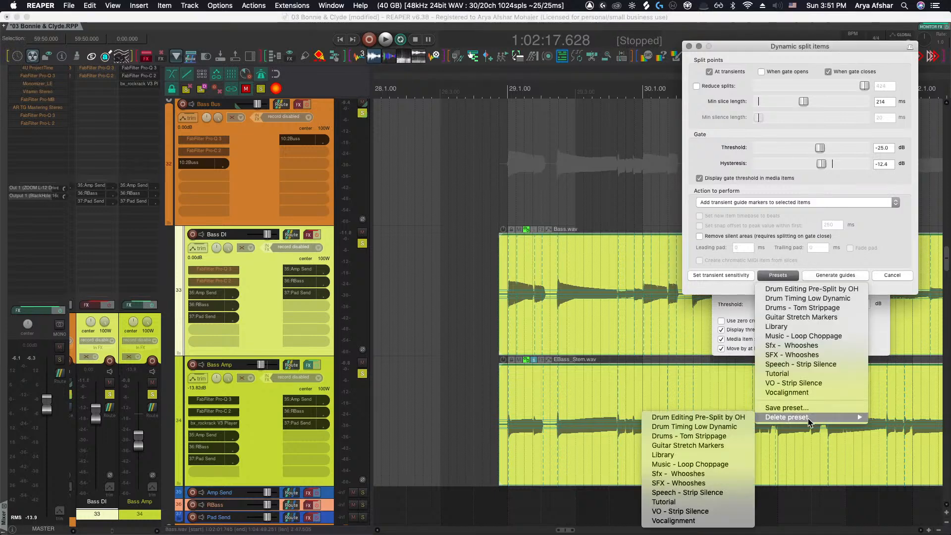
left_click(797, 409)
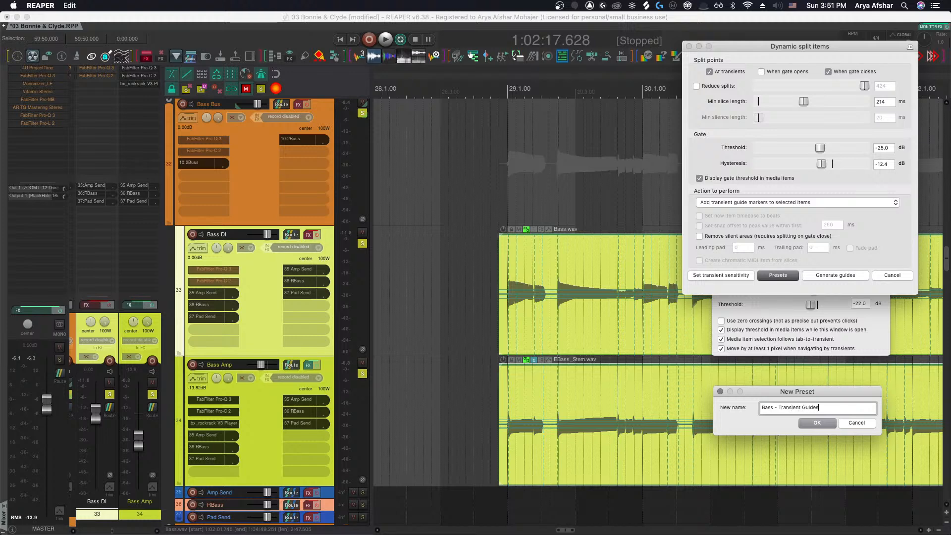
key("Return")
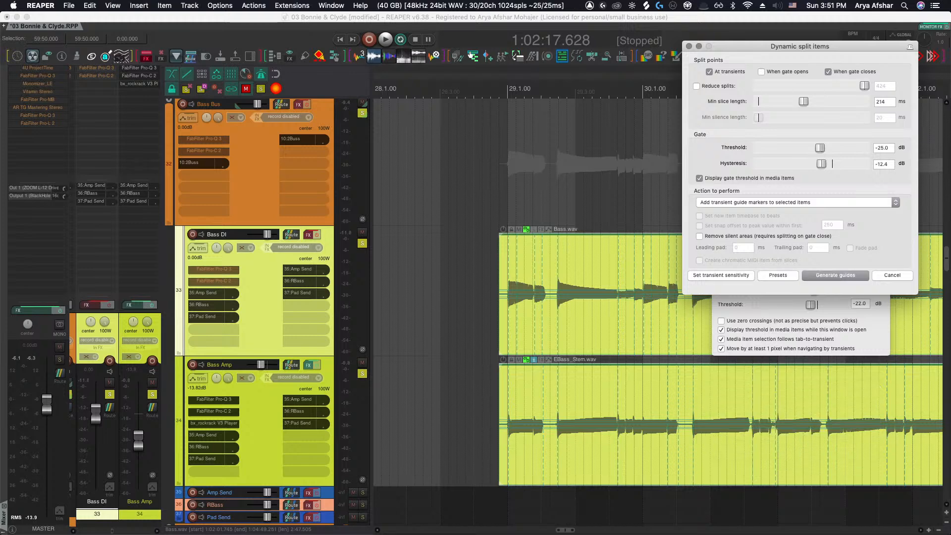
Generate transient guide markers on the bass items
left_click(825, 279)
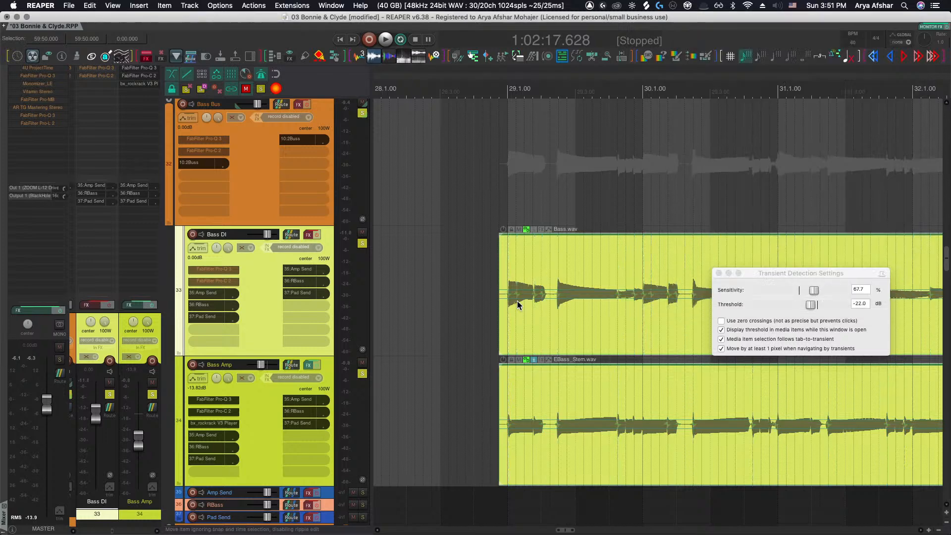
scroll(517, 301, "up", 3)
Add a stretch marker at the first Bass DI transient after bar 29, nudge it, and undo the nudge
left_click(528, 306)
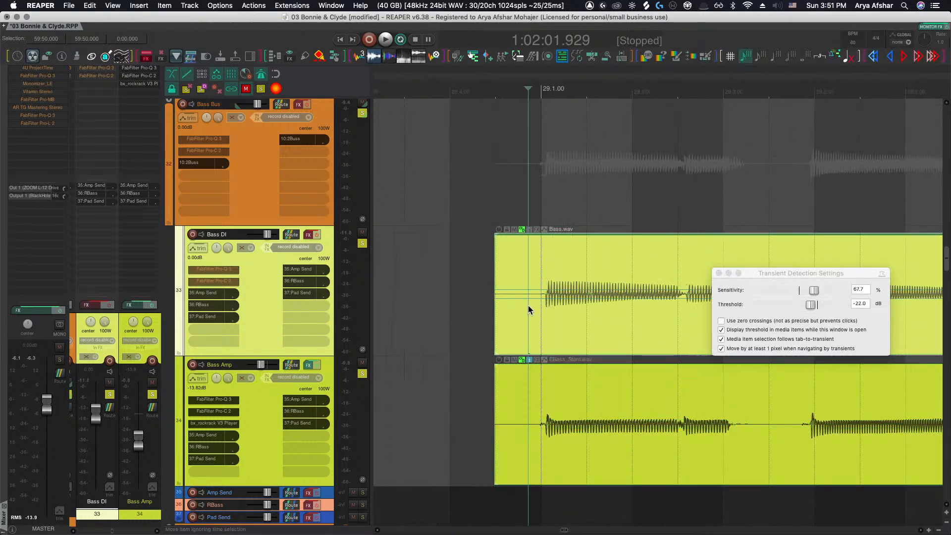
scroll(533, 309, "up", 1)
key("Tab")
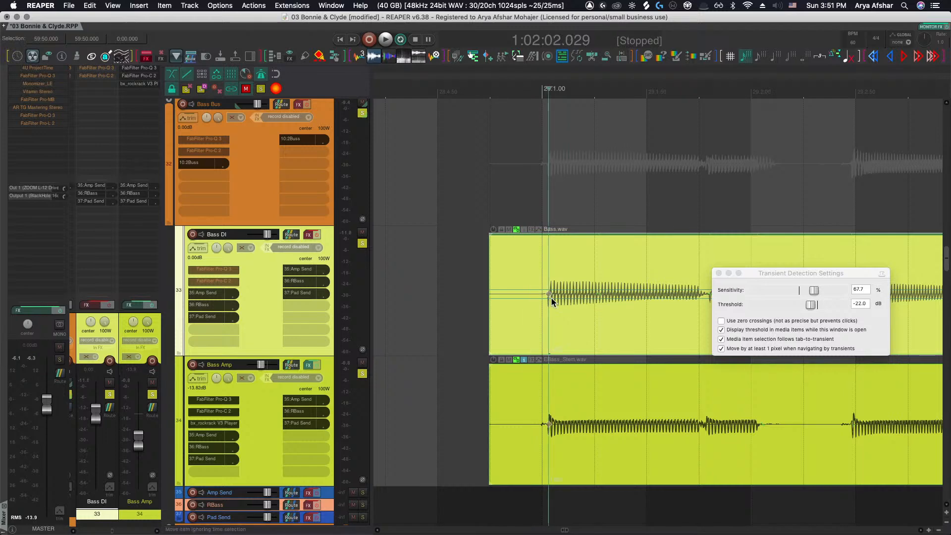
key("shift+w")
left_click_drag(548, 295, 545, 294)
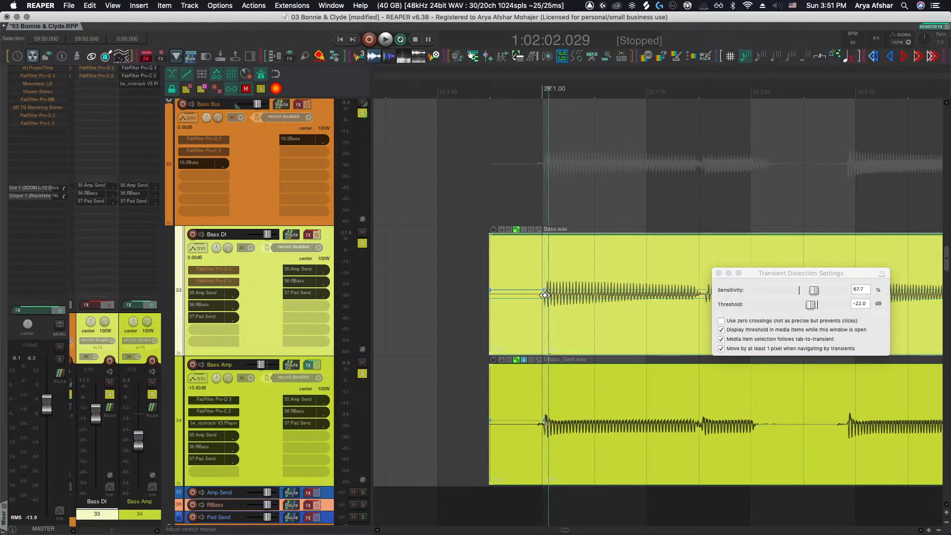
key("super+z")
scroll(534, 307, "right", 2)
scroll(534, 307, "down", 2)
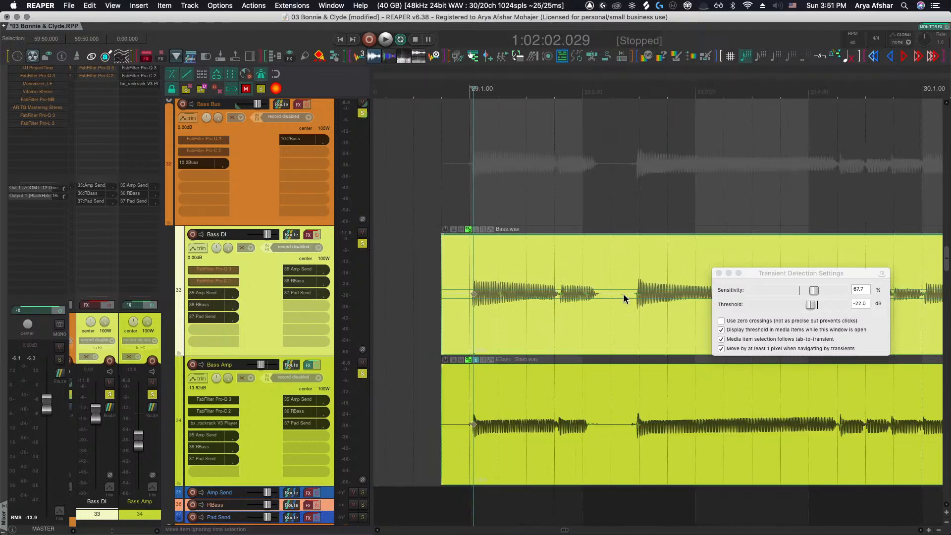
Step through the detected transients on the Bass DI item to check the guide markers
key("Tab")
scroll(637, 294, "right", 5)
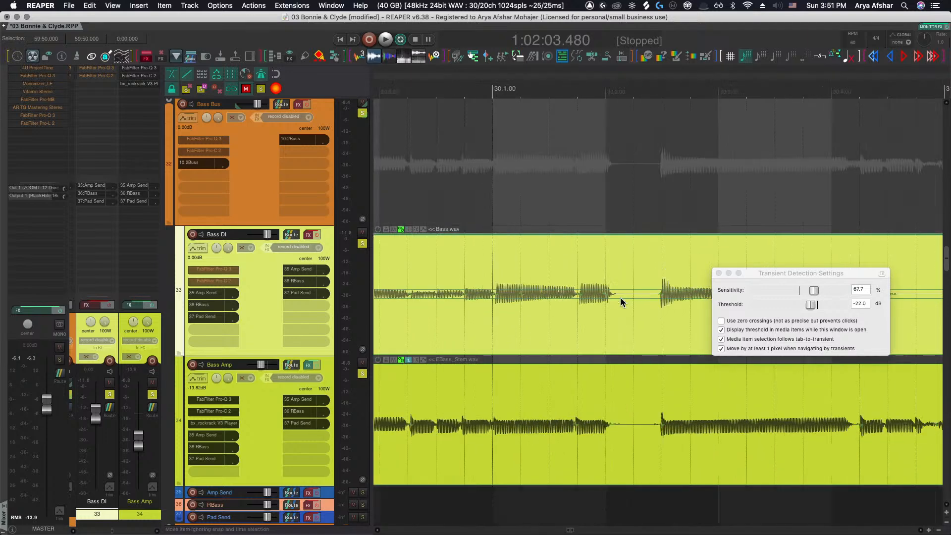
key("Tab")
scroll(659, 296, "right", 5)
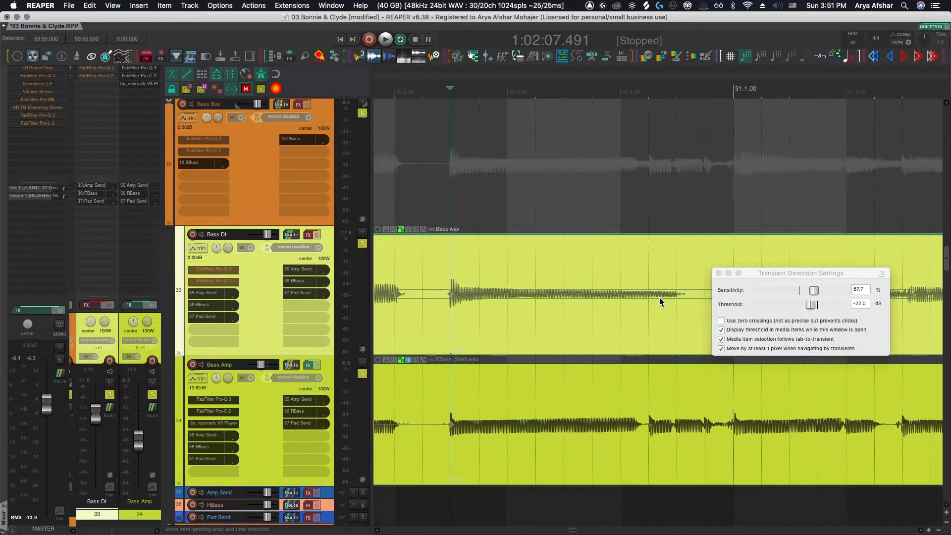
key("Tab")
scroll(583, 294, "right", 3)
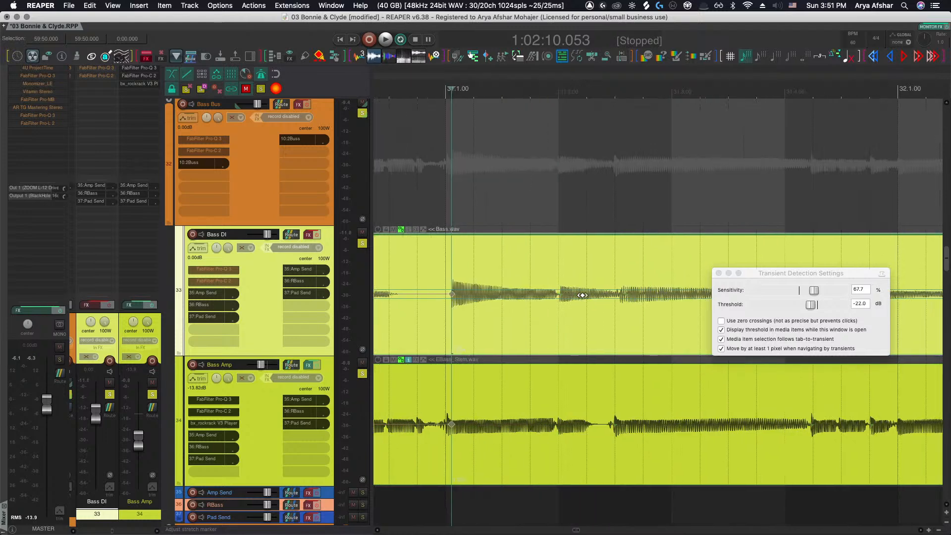
key("Tab")
scroll(619, 295, "left", 3)
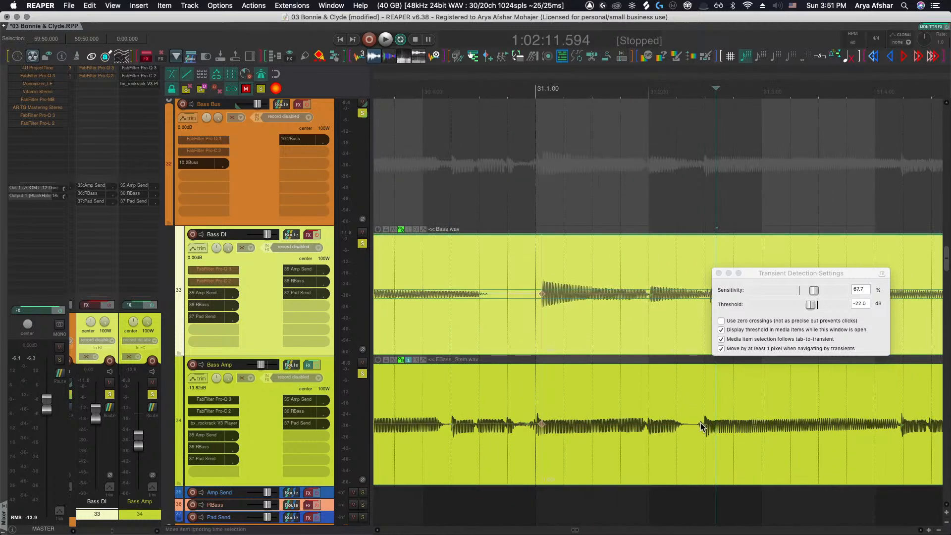
Play back the bass tracks from bar 29 to listen and compare the transient markers on both items
left_click(667, 493)
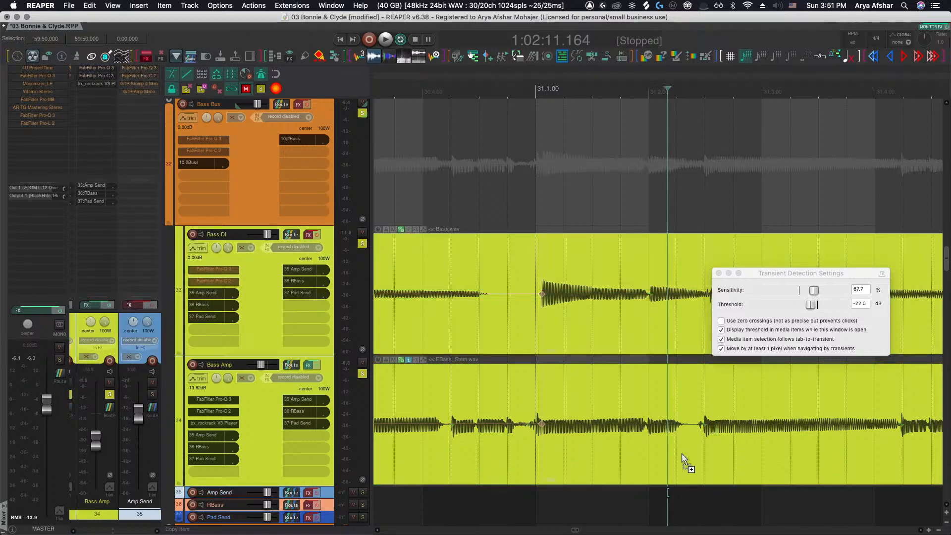
scroll(683, 458, "down", 8)
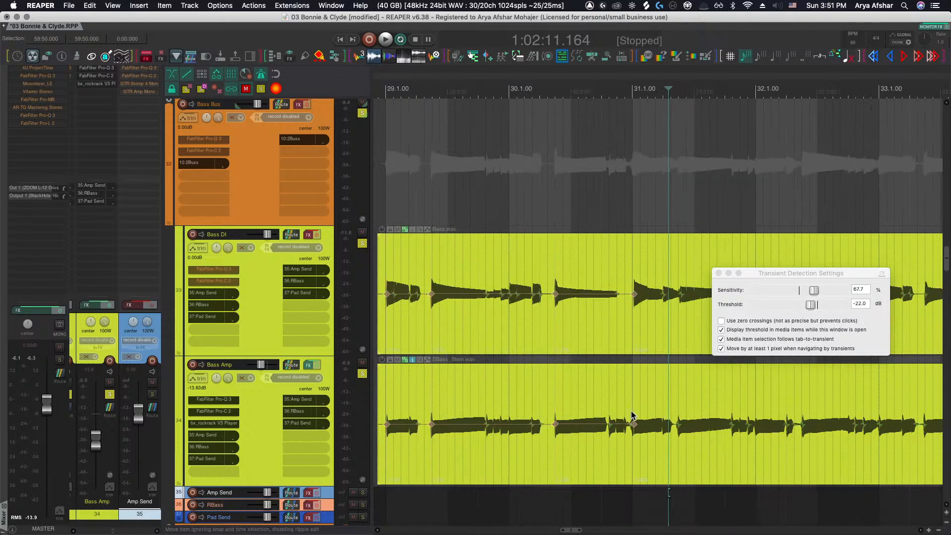
scroll(603, 388, "up", 4)
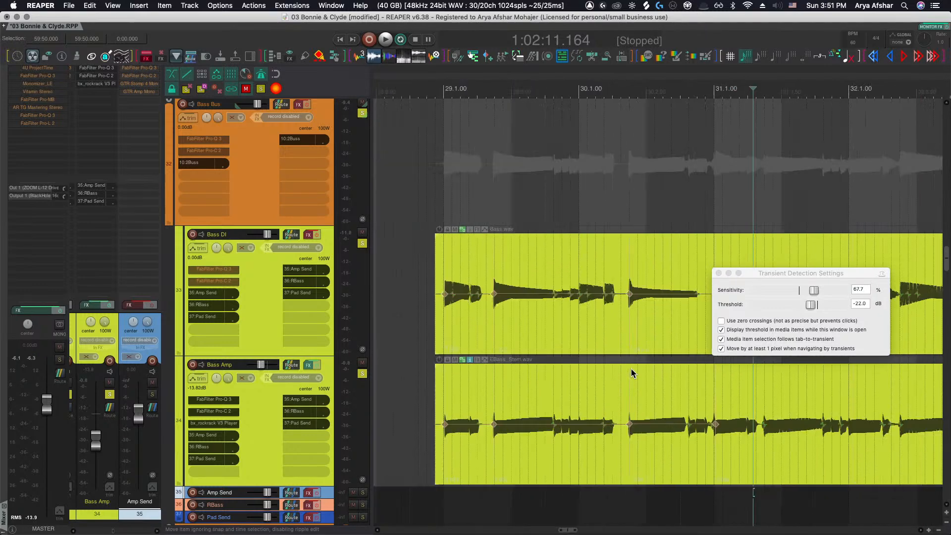
left_click(402, 290)
key("space")
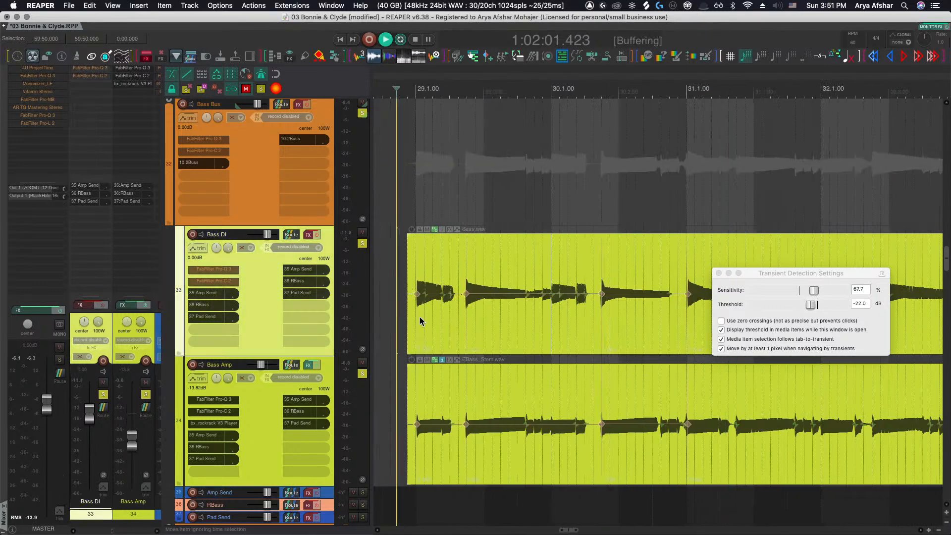
scroll(424, 323, "up", 5)
scroll(433, 327, "down", 3)
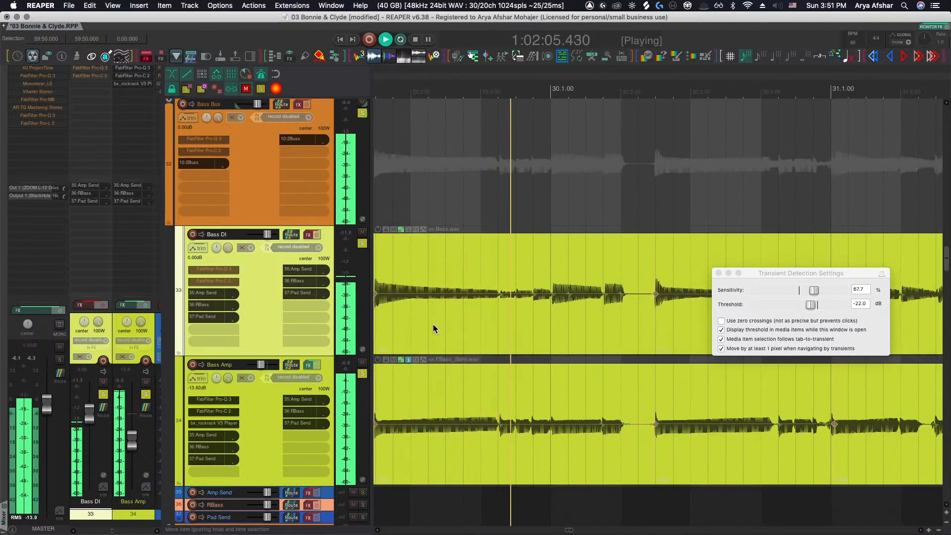
scroll(433, 328, "right", 4)
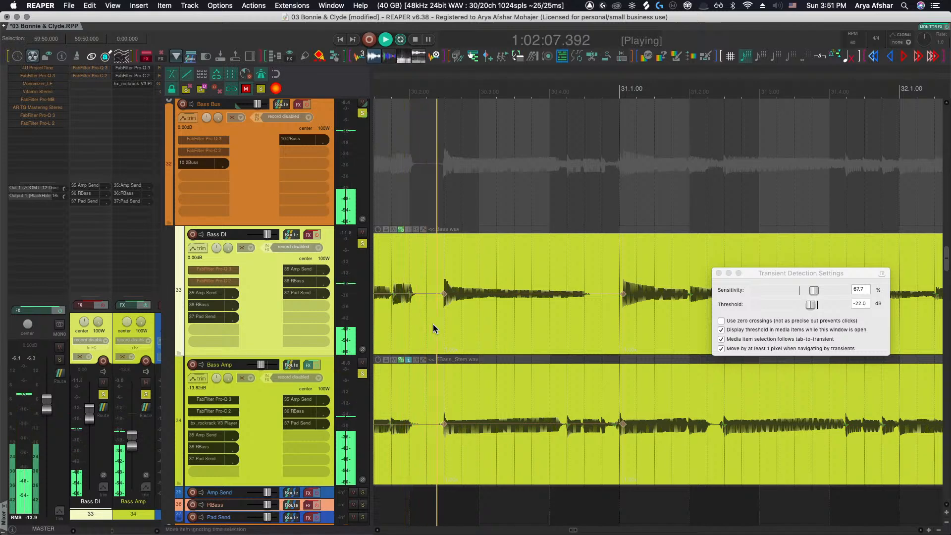
scroll(545, 382, "up", 3)
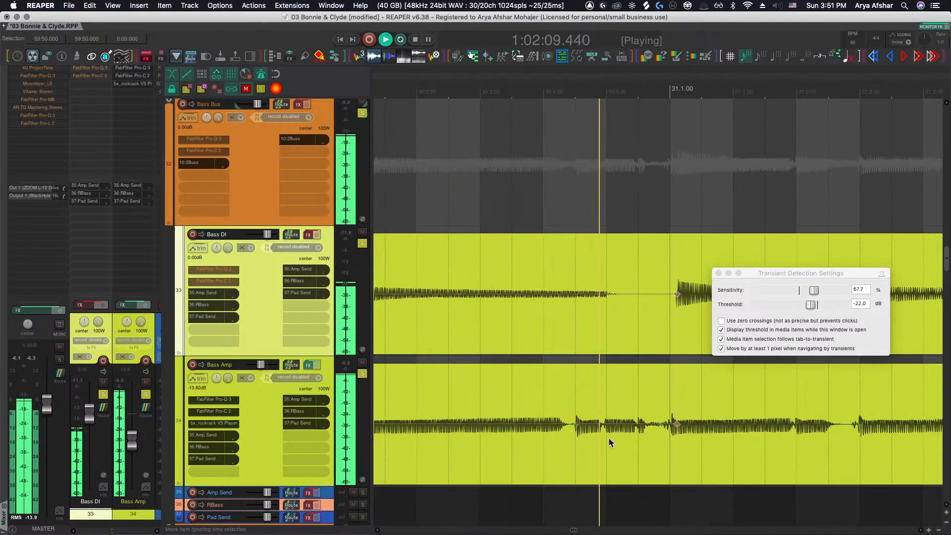
scroll(608, 438, "down", 3)
scroll(606, 436, "down", 3)
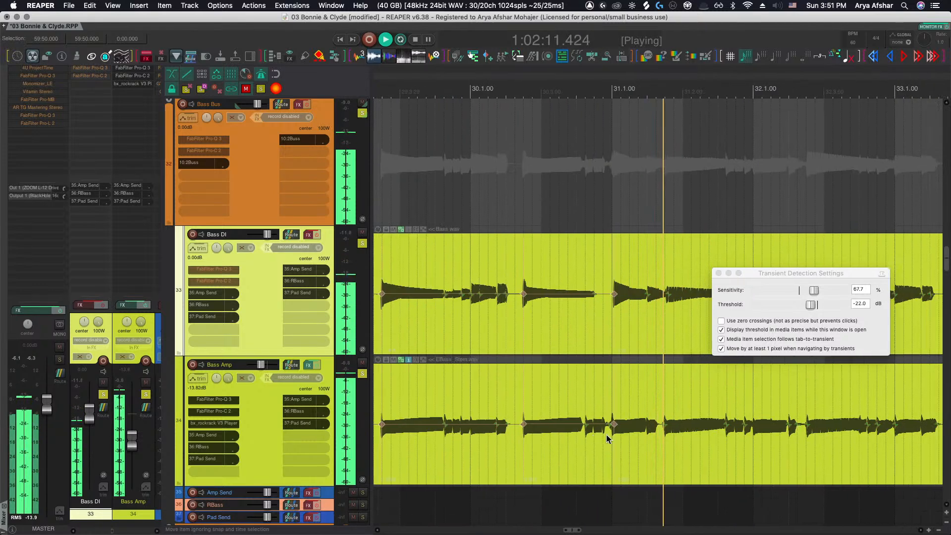
scroll(606, 436, "down", 4)
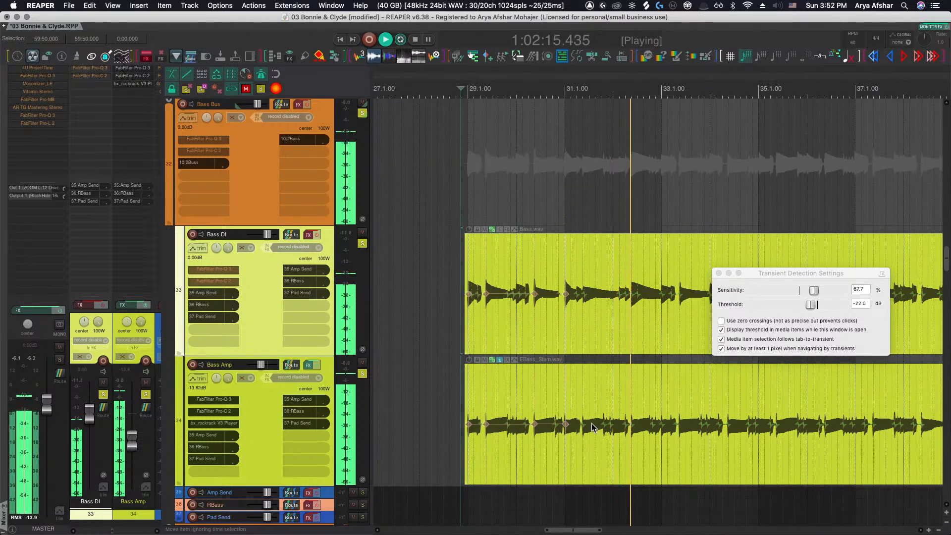
scroll(591, 423, "right", 2)
scroll(575, 421, "up", 3)
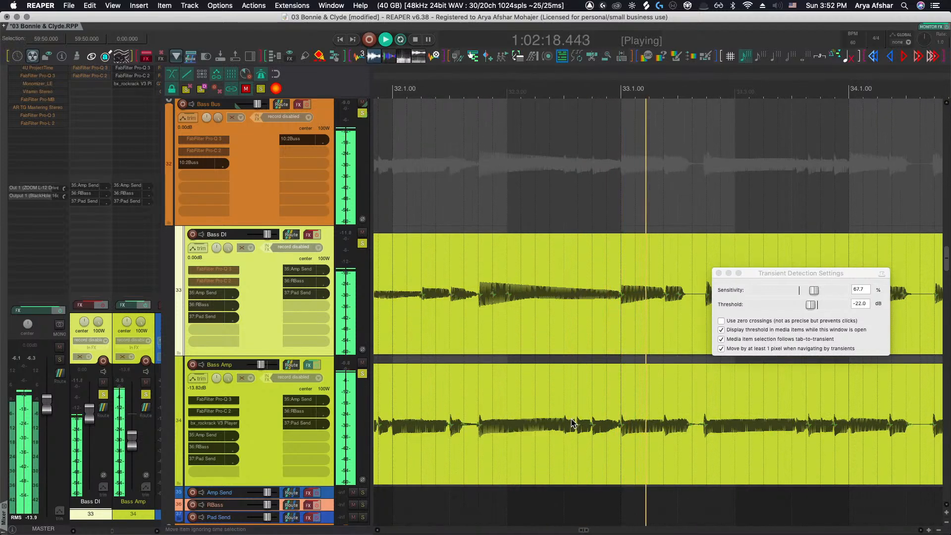
key("space")
scroll(572, 423, "down", 8)
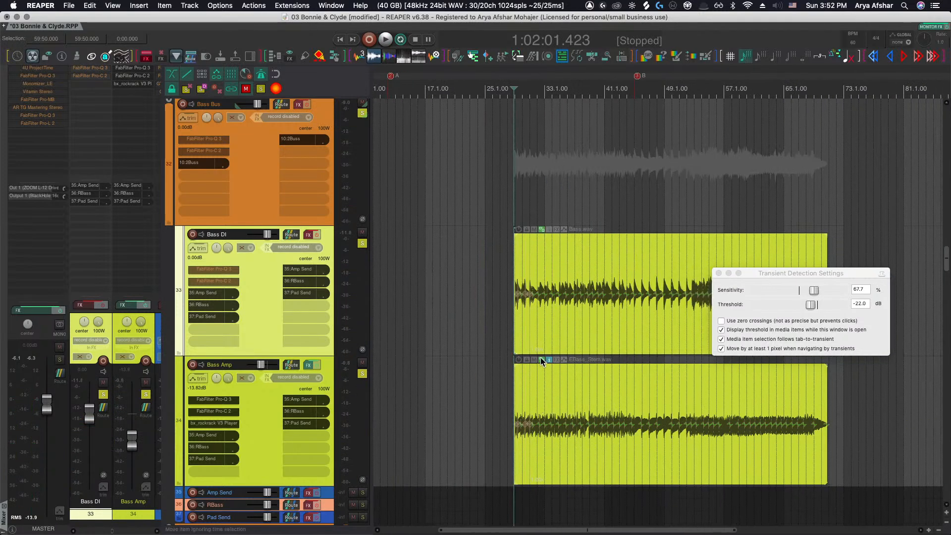
Toggle the header buttons on the Bass Amp and Bass DI items and close the Transient Detection Settings window
left_click(539, 358)
left_click(538, 226)
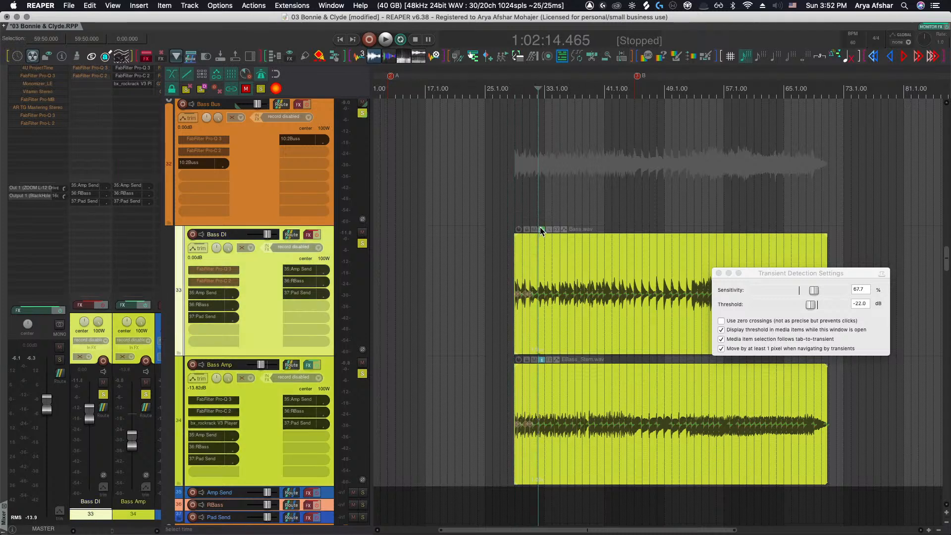
left_click(501, 289)
key("Tab")
scroll(511, 302, "up", 1)
scroll(514, 306, "up", 5)
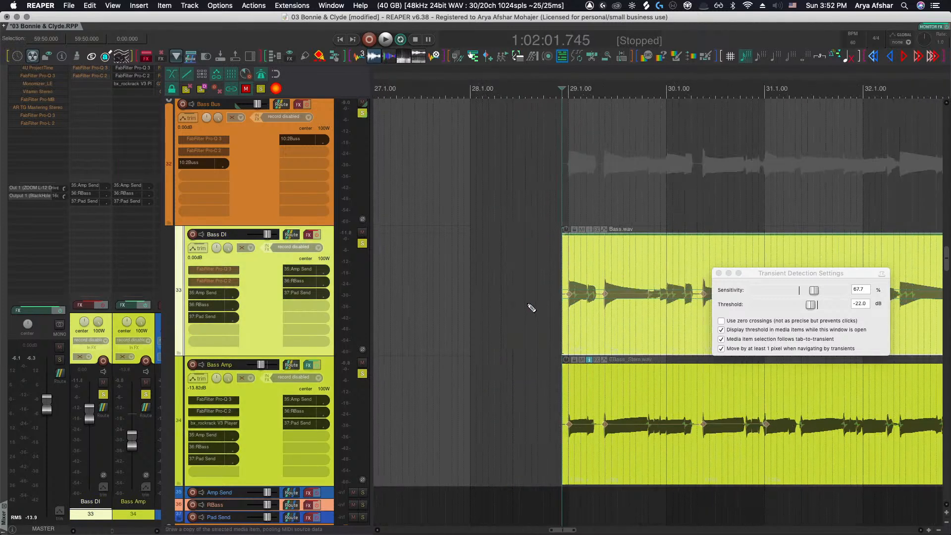
left_click(720, 273)
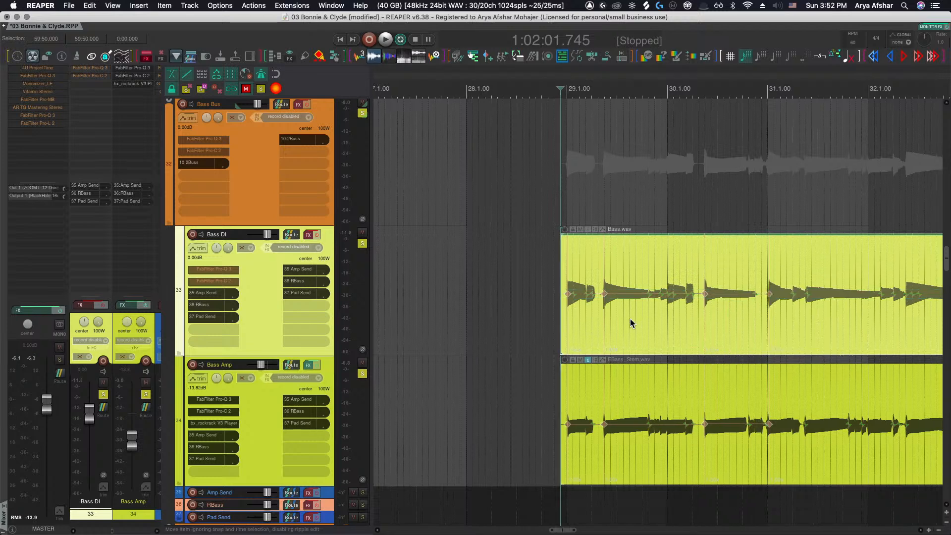
Insert stretch markers at the Bass DI transients from bar 29 through bar 34
scroll(537, 324, "up", 5)
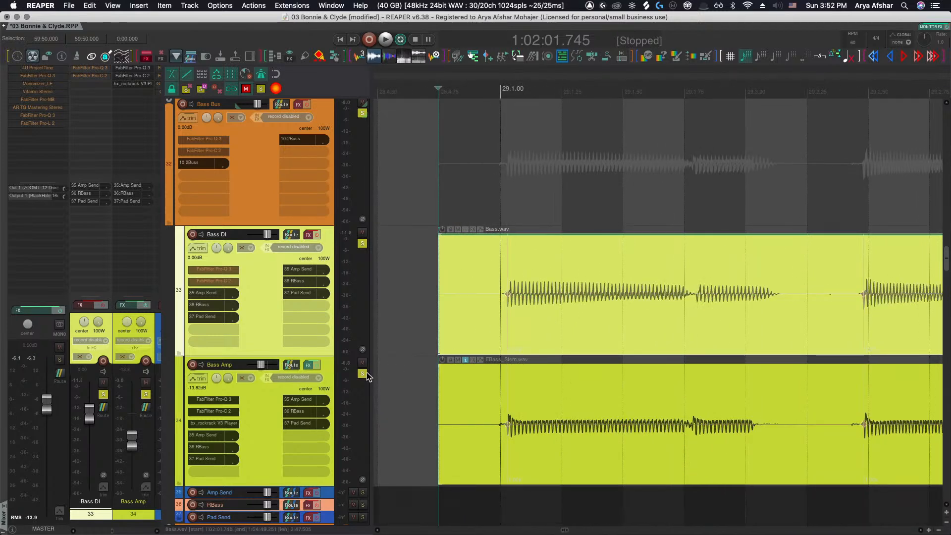
left_click(508, 312)
scroll(509, 294, "down", 4)
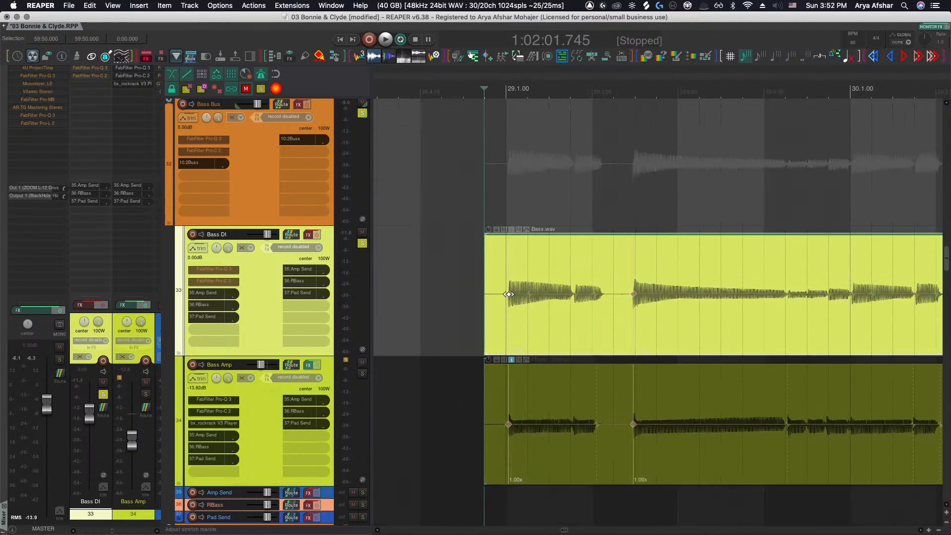
scroll(509, 294, "right", 5)
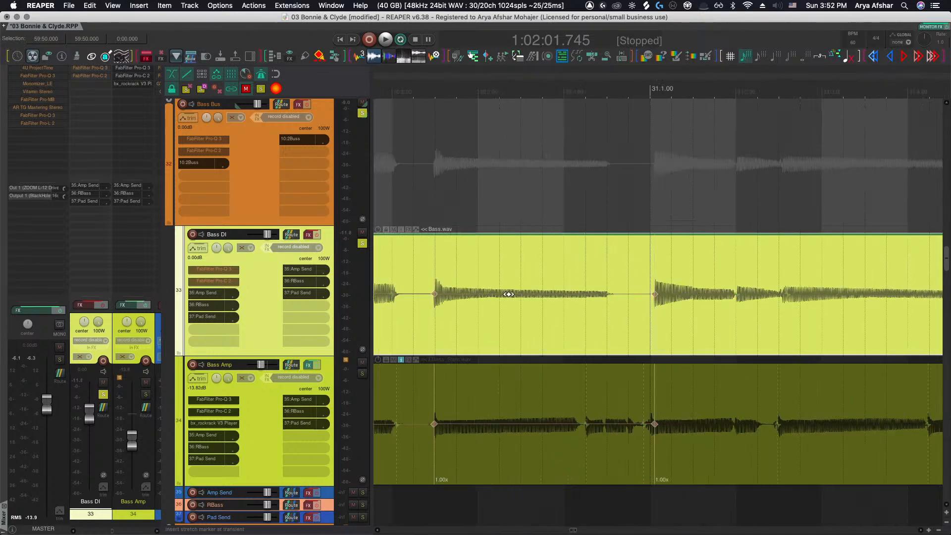
left_click(478, 294)
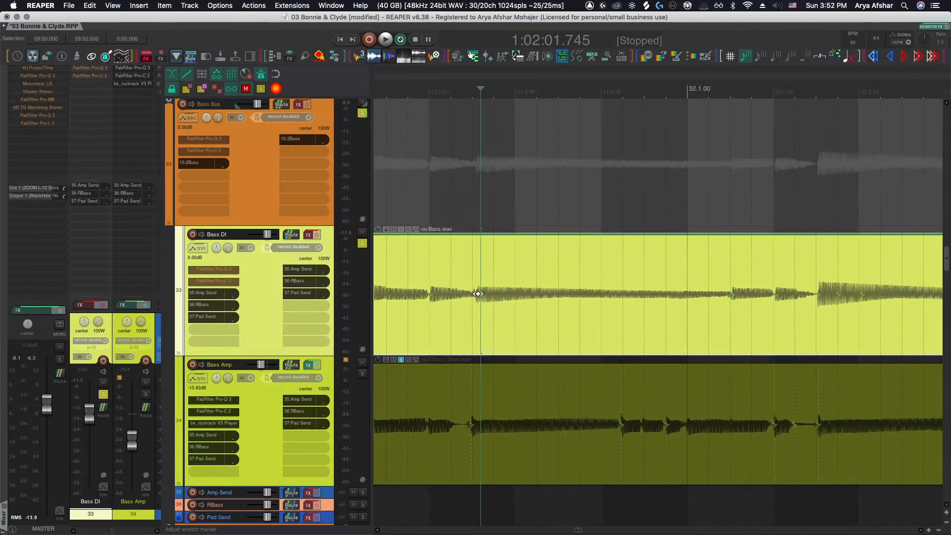
scroll(522, 297, "right", 1)
left_click(704, 296)
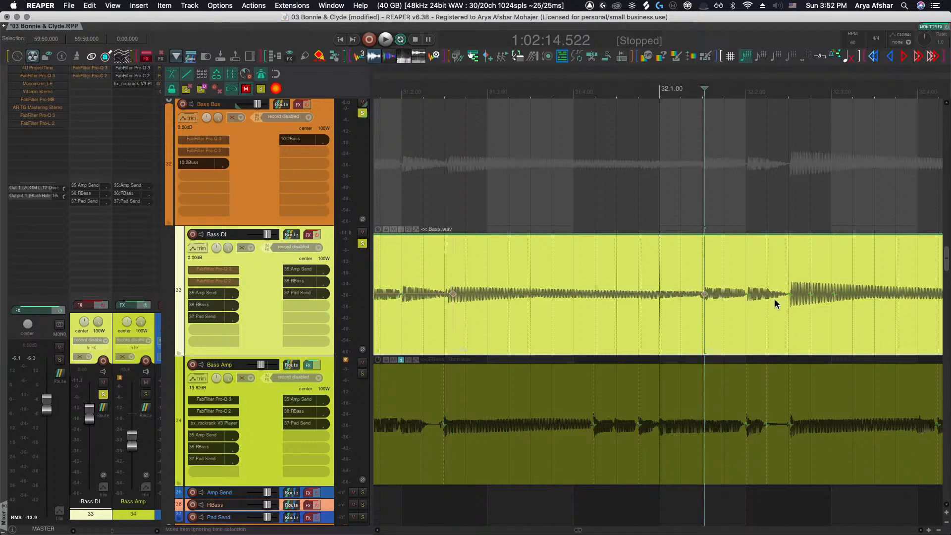
left_click(748, 296)
scroll(745, 296, "right", 5)
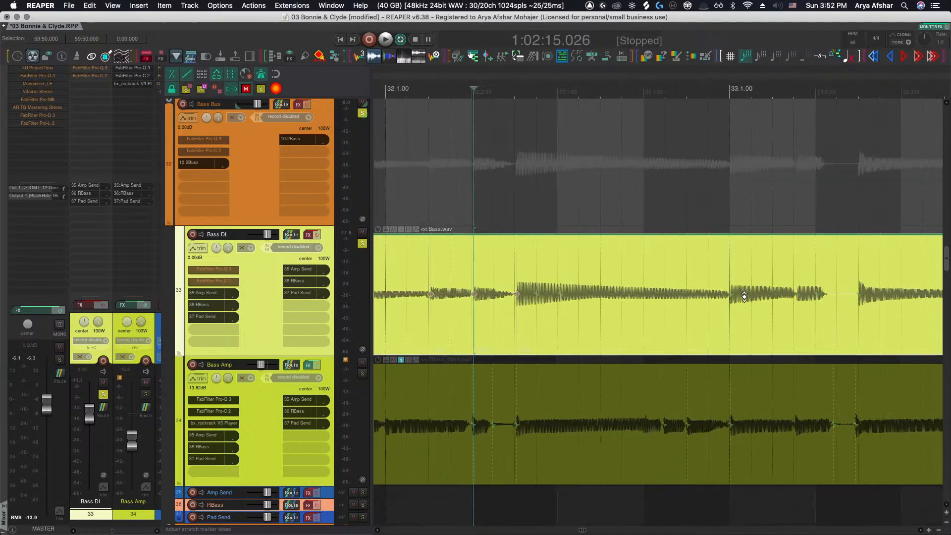
left_click(733, 297)
scroll(743, 298, "right", 2)
left_click(746, 296)
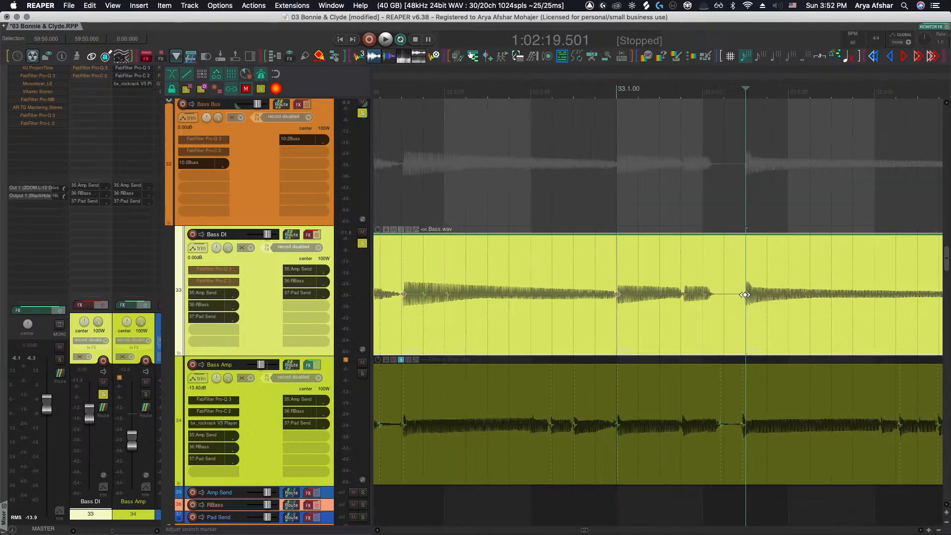
scroll(745, 297, "right", 3)
left_click(803, 294)
scroll(804, 294, "right", 3)
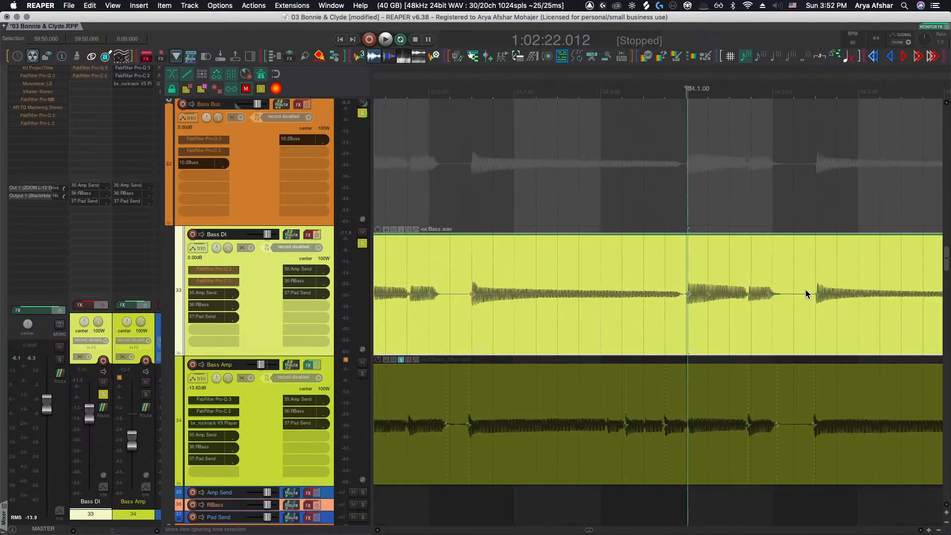
left_click(815, 294)
scroll(813, 296, "right", 6)
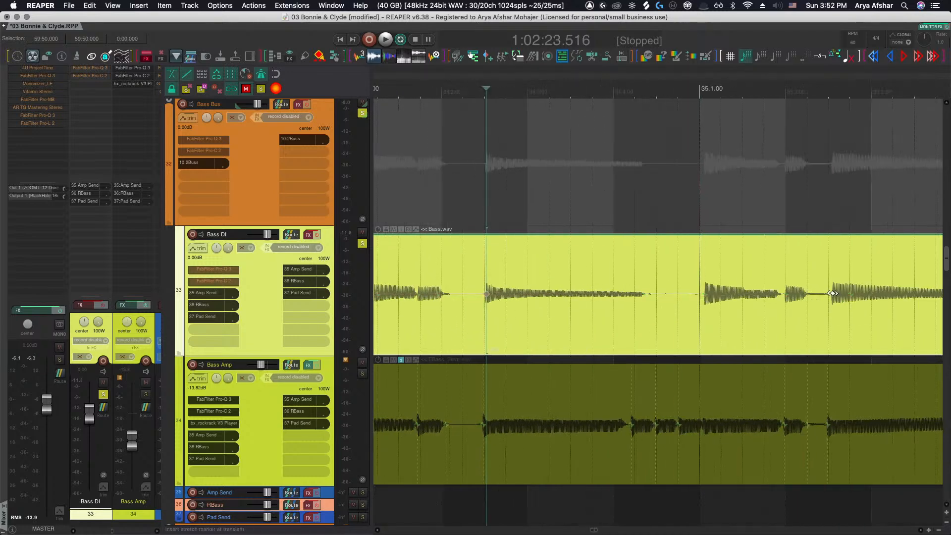
Insert stretch markers at the Bass DI transients through bar 35, scrolling along the item
left_click(832, 294)
left_click(704, 296)
scroll(703, 295, "right", 3)
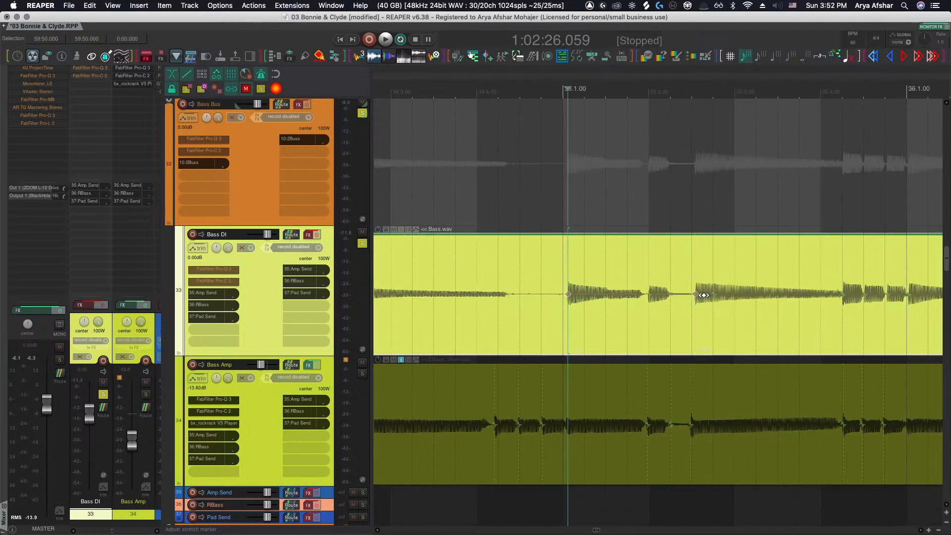
scroll(705, 297, "right", 3)
left_click(773, 293)
scroll(743, 296, "right", 3)
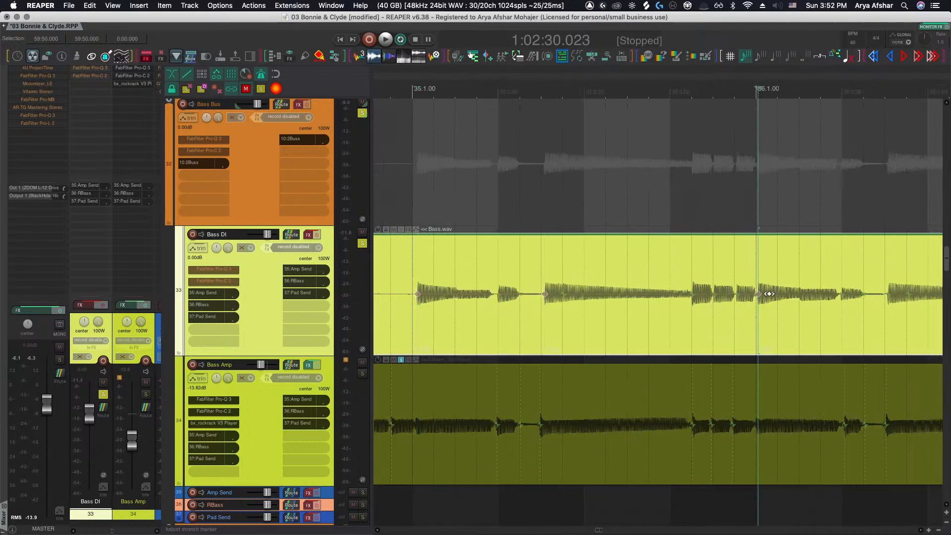
Insert stretch markers at the Bass DI transients across bars 36 and 37
left_click(593, 296)
scroll(723, 291, "right", 1)
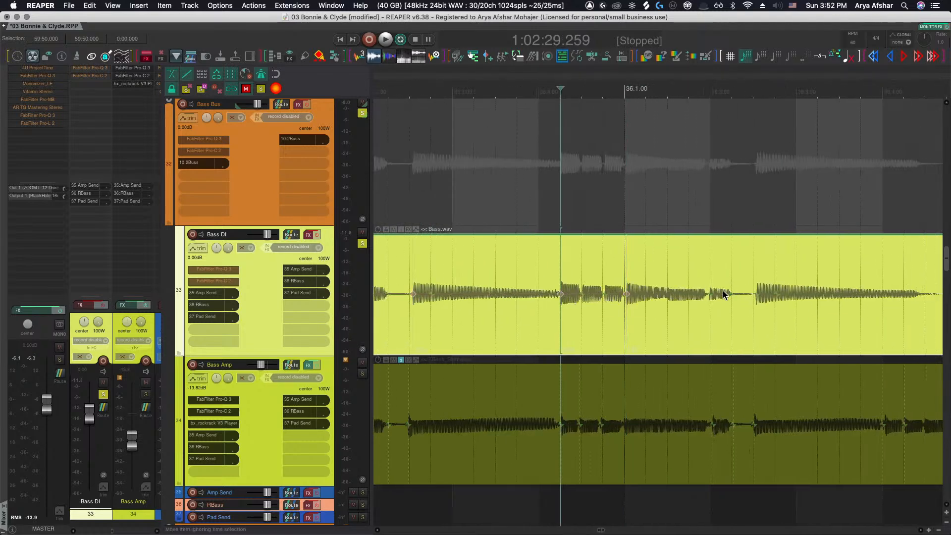
left_click(757, 294)
scroll(750, 296, "right", 5)
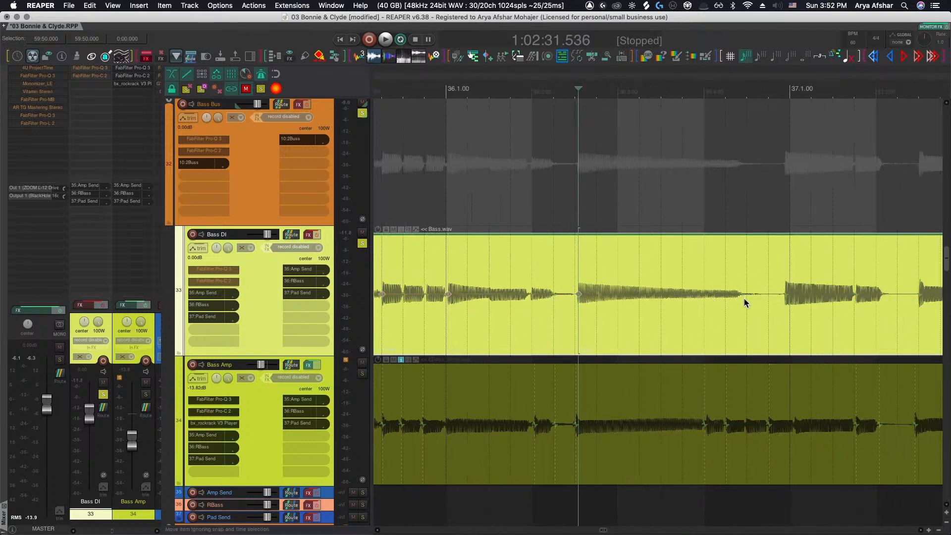
left_click(757, 294)
scroll(753, 292, "right", 3)
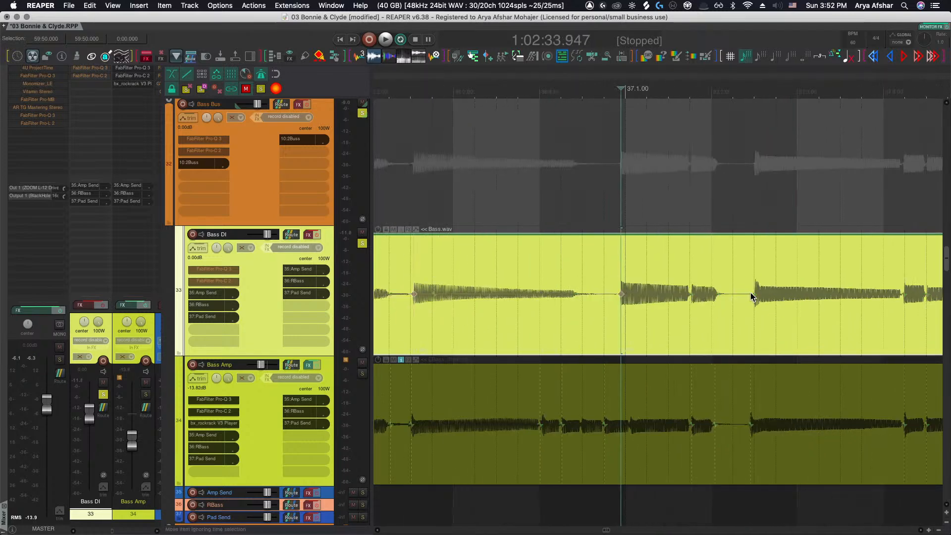
Insert stretch markers at the Bass DI transients from bar 37 to bar 39
left_click(750, 293)
scroll(748, 293, "right", 7)
left_click(788, 295)
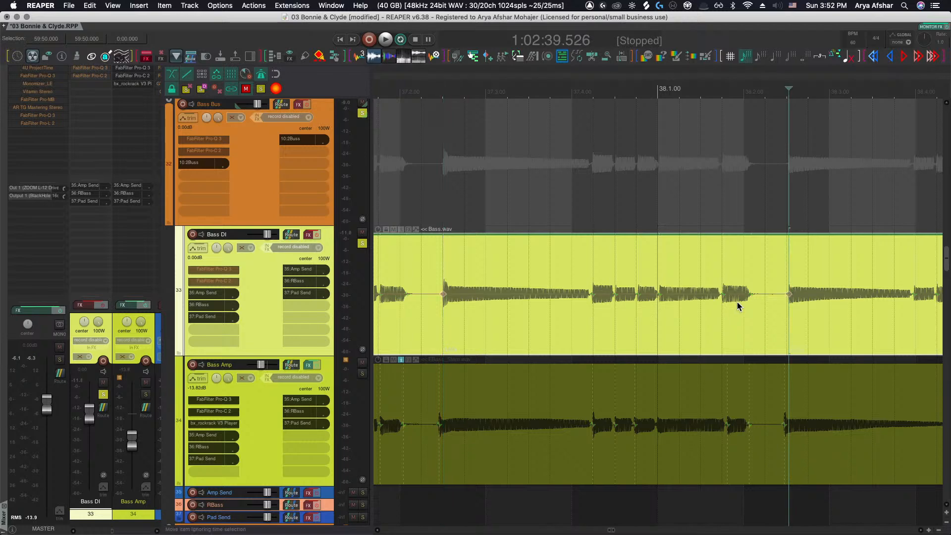
scroll(619, 298, "right", 5)
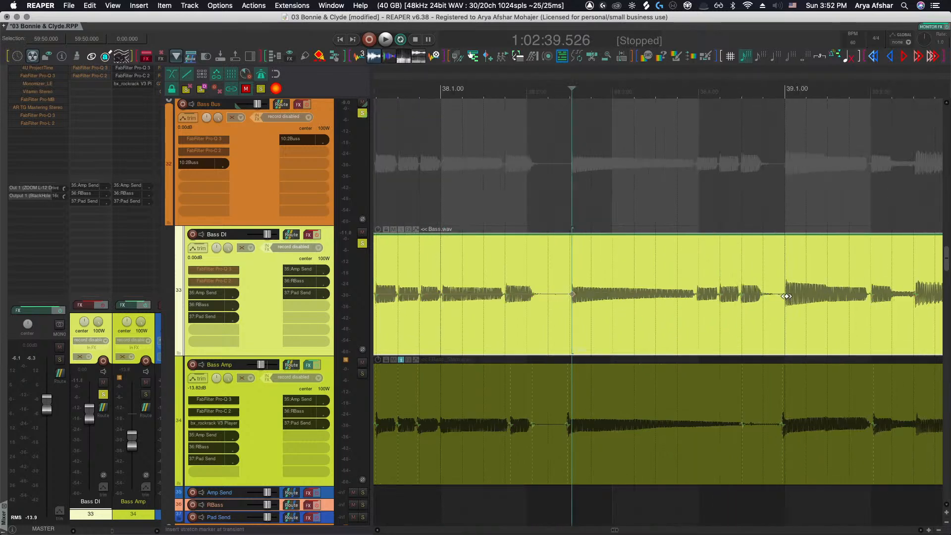
left_click(786, 296)
scroll(772, 297, "right", 6)
left_click(613, 296)
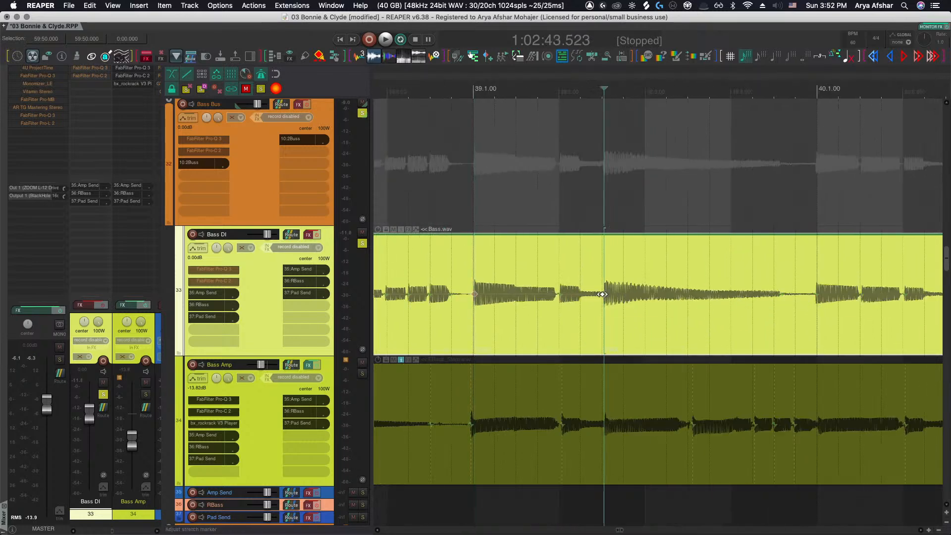
Insert stretch markers at the Bass DI transients from bar 39 to bar 41
scroll(619, 294, "right", 3)
left_click(698, 293)
scroll(701, 294, "right", 3)
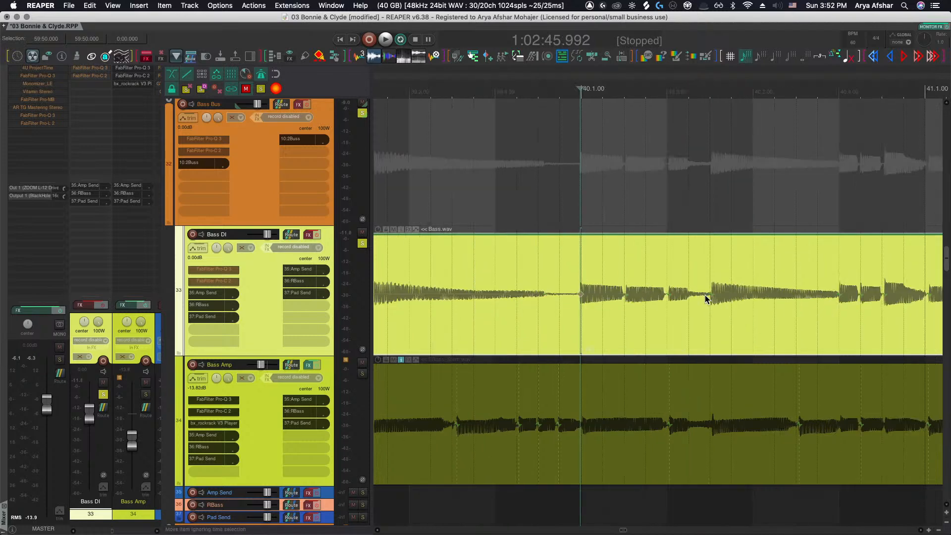
left_click(711, 295)
scroll(712, 295, "right", 6)
left_click(740, 294)
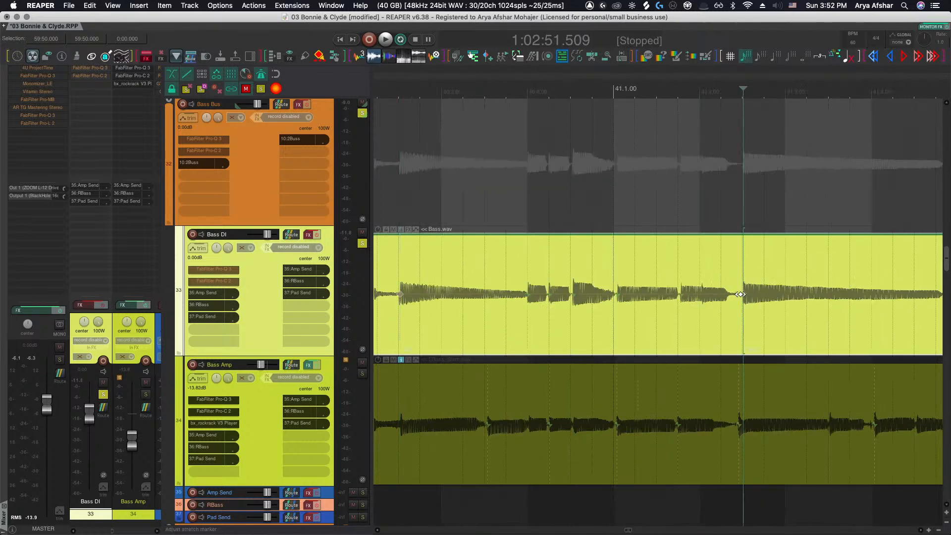
Insert stretch markers at the Bass DI transients from bar 41 to bar 43
scroll(738, 295, "right", 6)
left_click(794, 297)
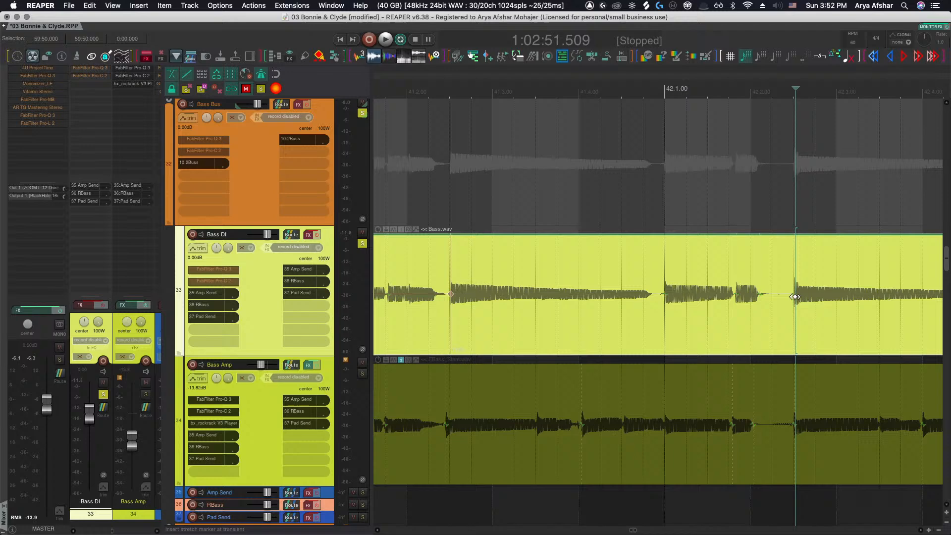
left_click(665, 295)
scroll(674, 297, "right", 6)
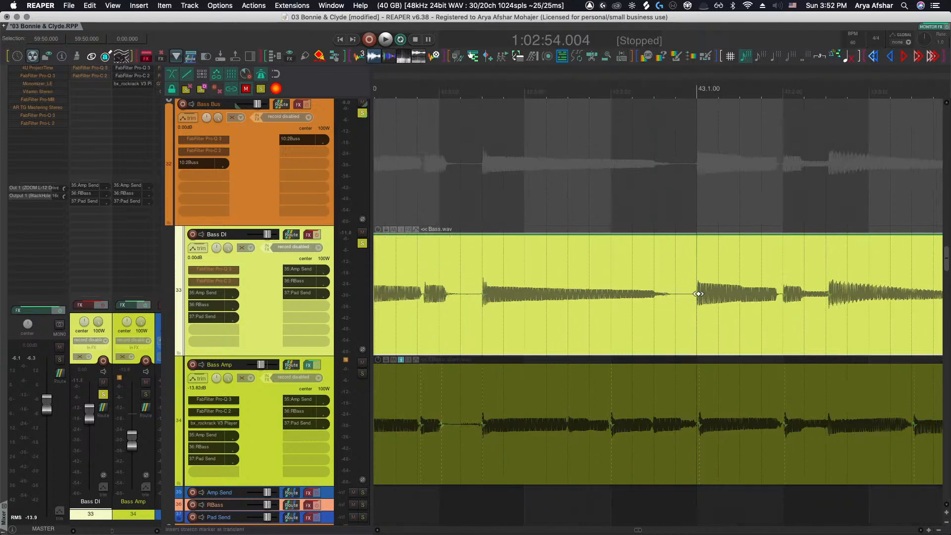
left_click(699, 294)
left_click(483, 293)
scroll(505, 299, "right", 3)
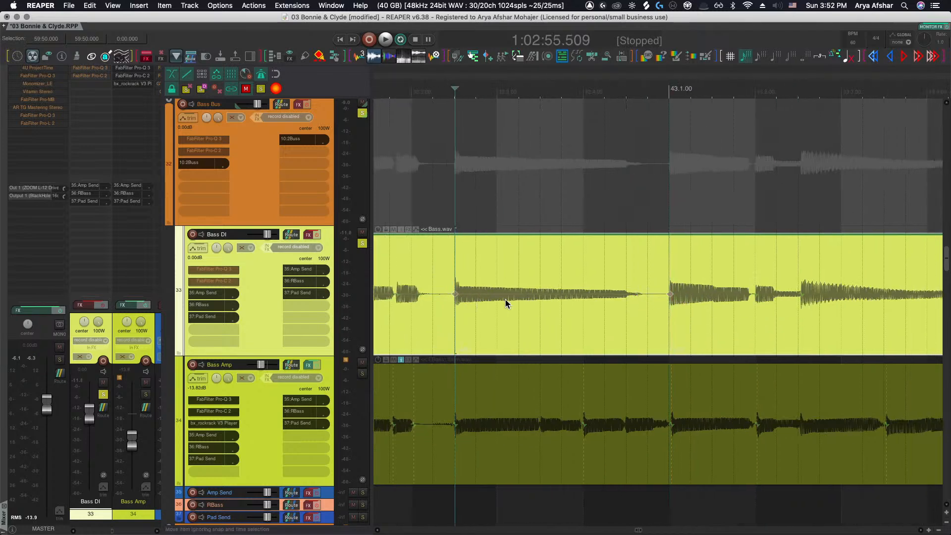
Insert stretch markers at the Bass DI transients from bar 43 to bar 48
scroll(658, 294, "right", 6)
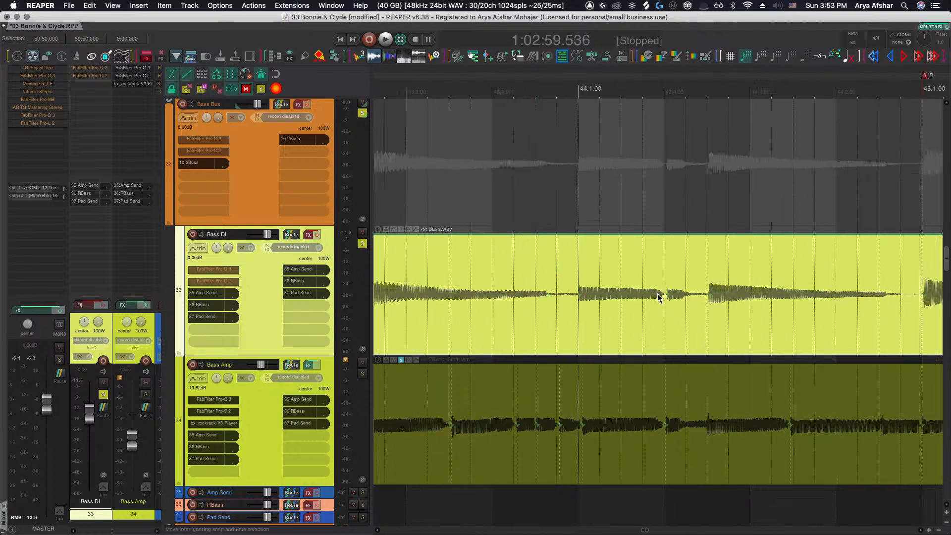
left_click(708, 293)
scroll(708, 293, "right", 6)
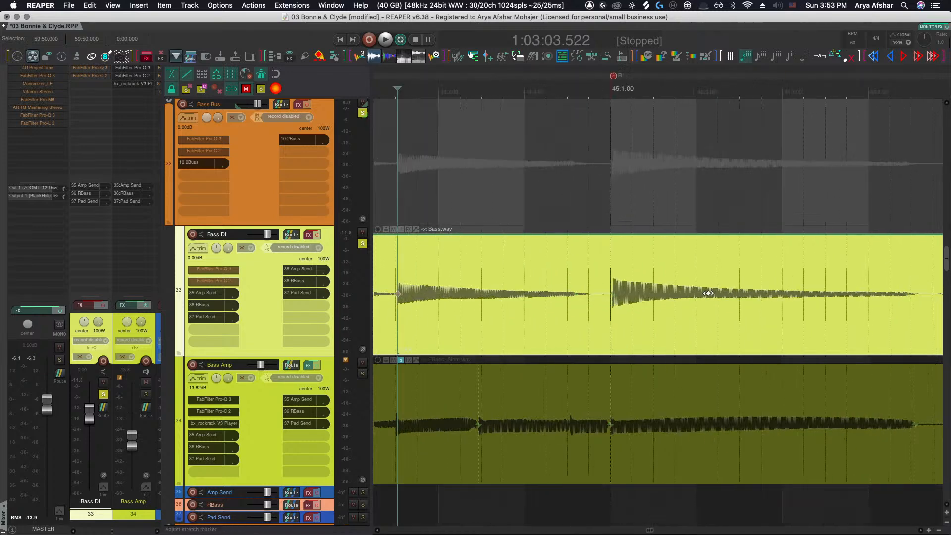
left_click(610, 297)
scroll(637, 298, "right", 5)
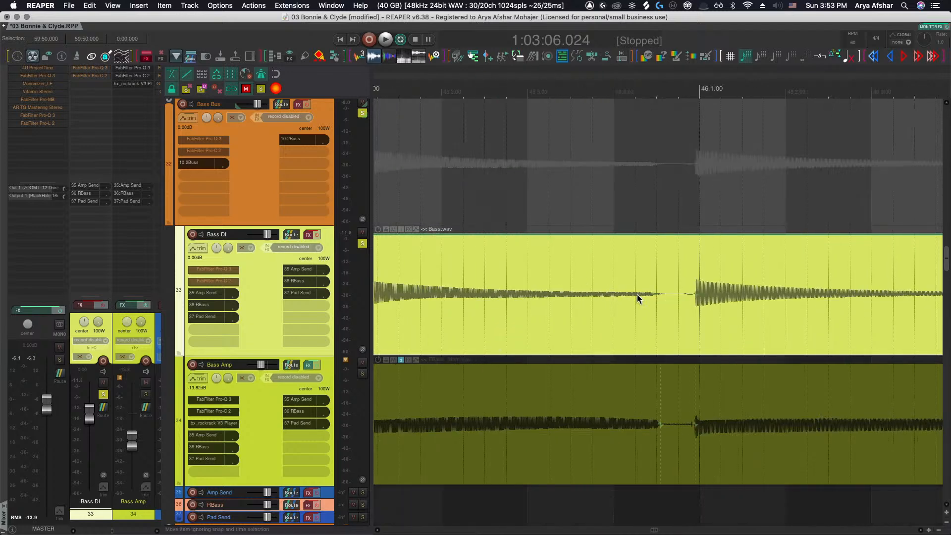
left_click(695, 294)
scroll(696, 294, "right", 6)
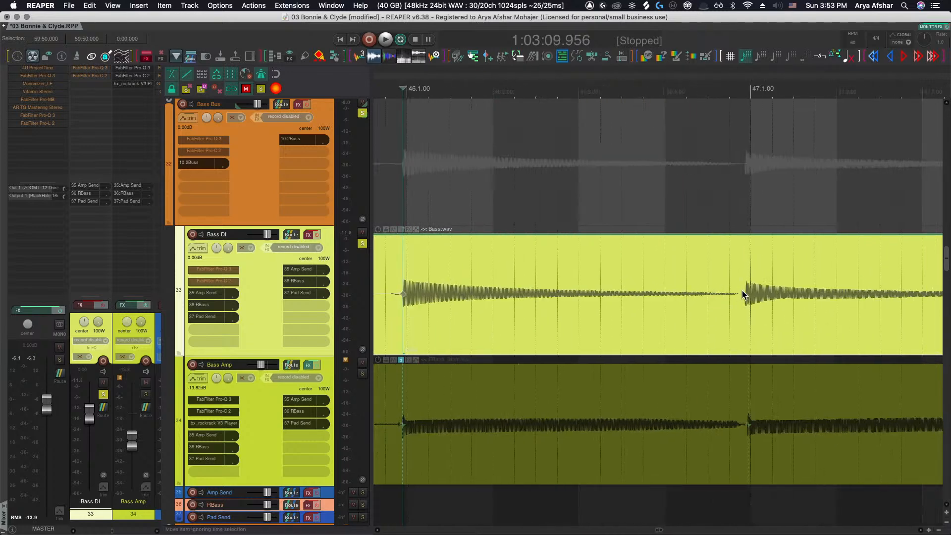
left_click(746, 293)
scroll(743, 294, "right", 7)
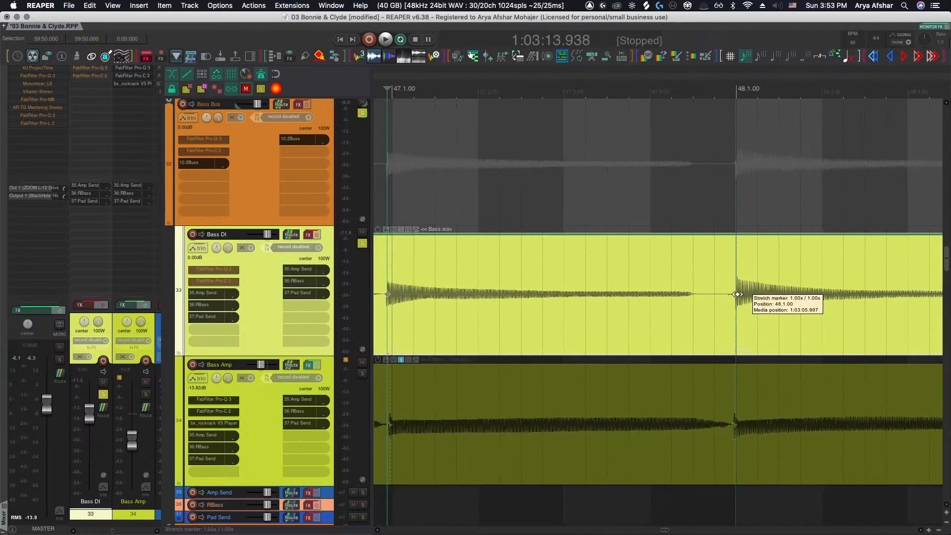
left_click(734, 293)
Insert stretch markers at the Bass DI transients from bar 48 to bar 51
scroll(737, 296, "right", 3)
scroll(737, 295, "right", 3)
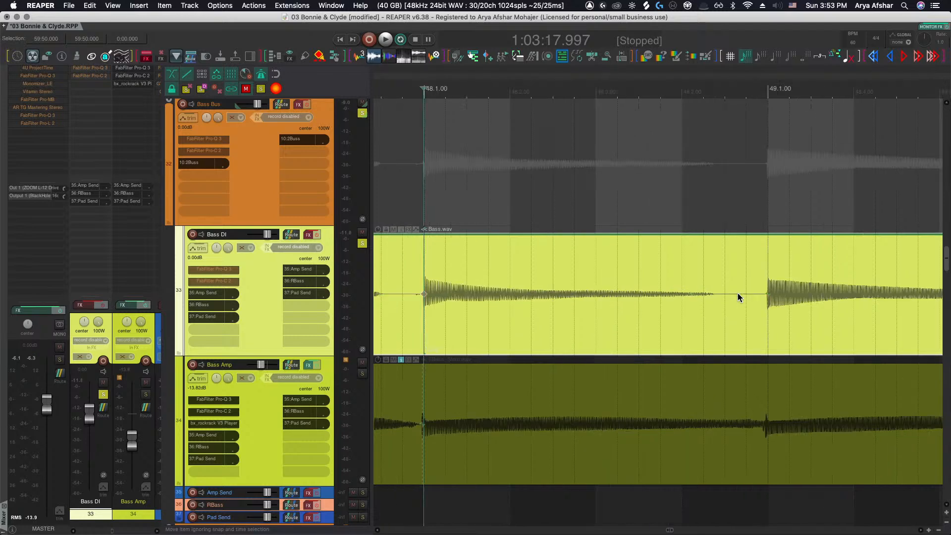
left_click(765, 292)
scroll(760, 295, "right", 6)
left_click(789, 293)
scroll(790, 294, "right", 6)
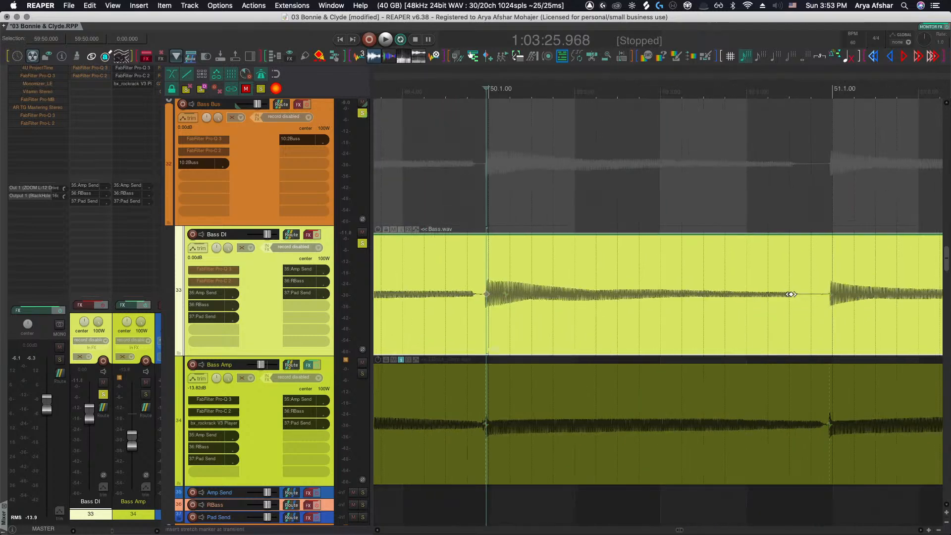
left_click(828, 293)
scroll(830, 293, "right", 6)
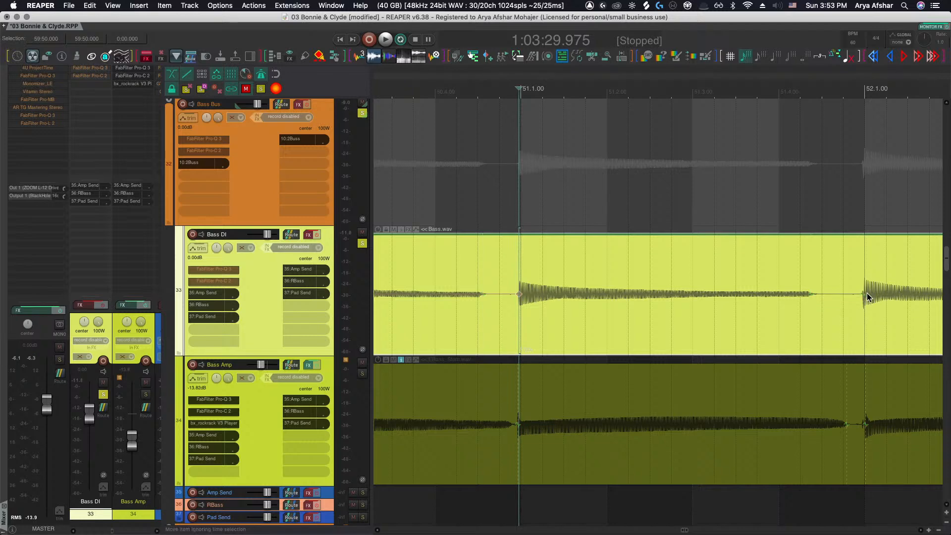
Insert stretch markers at the Bass DI transients from bar 51 to bar 53
left_click(866, 292)
scroll(848, 299, "right", 6)
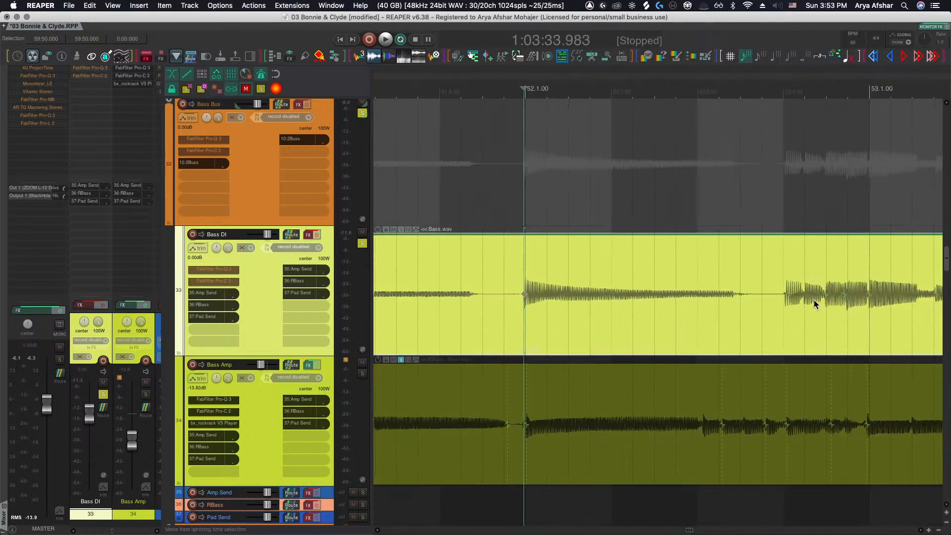
left_click(789, 293)
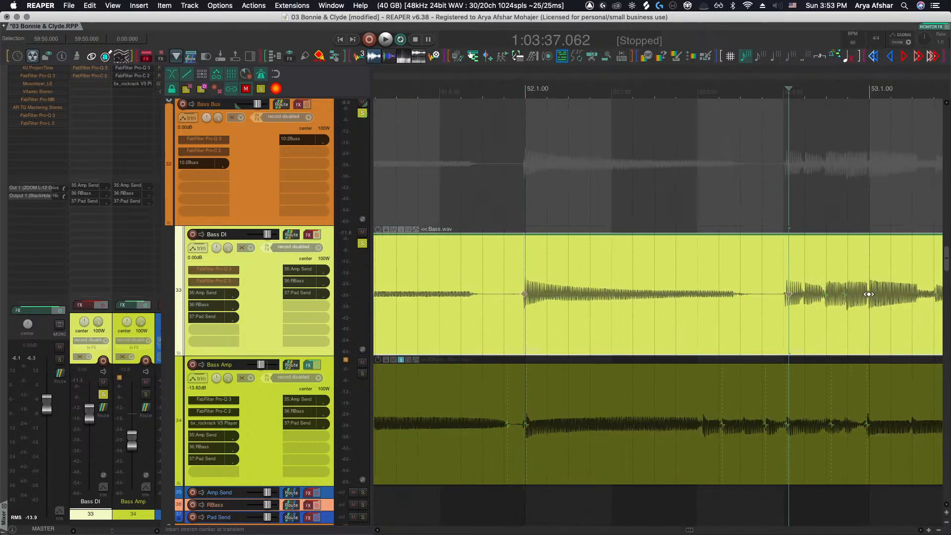
left_click(868, 294)
scroll(794, 298, "right", 8)
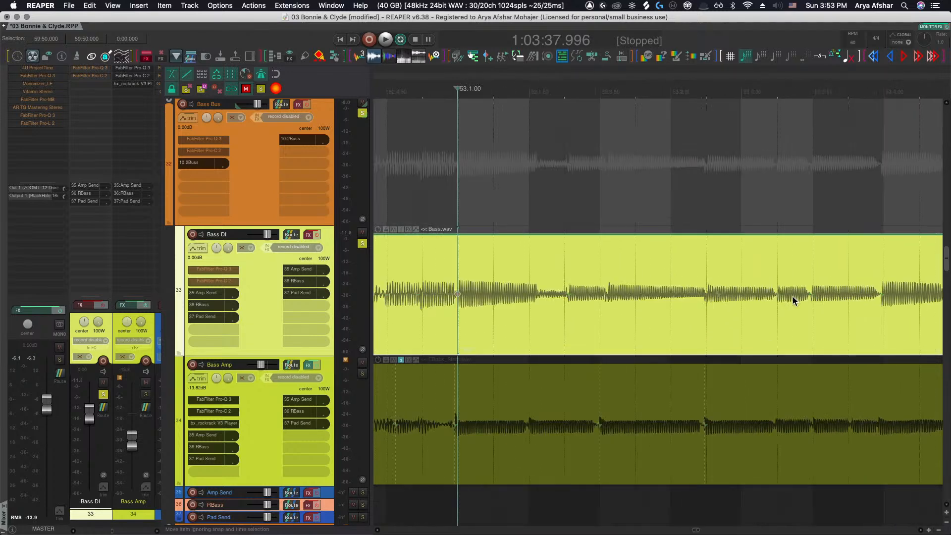
scroll(768, 298, "right", 1)
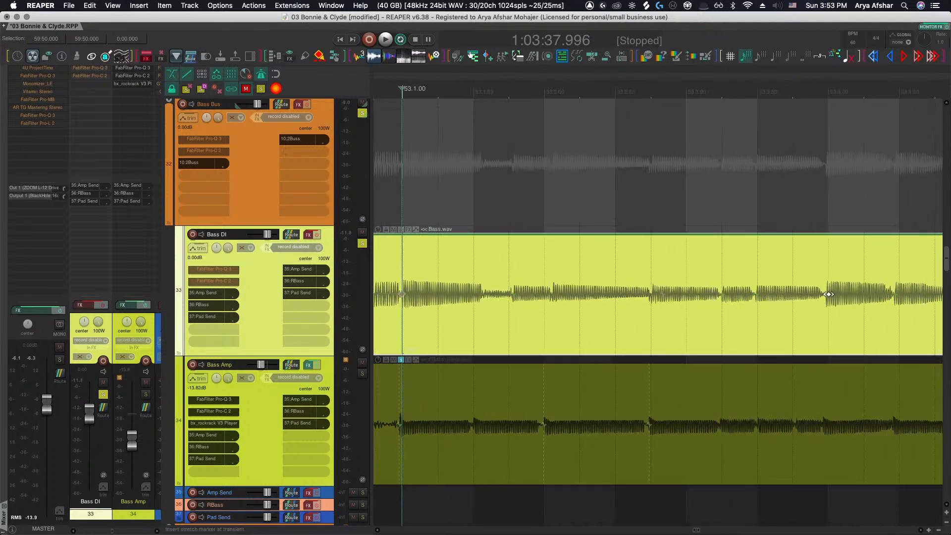
left_click(827, 294)
left_click(658, 294)
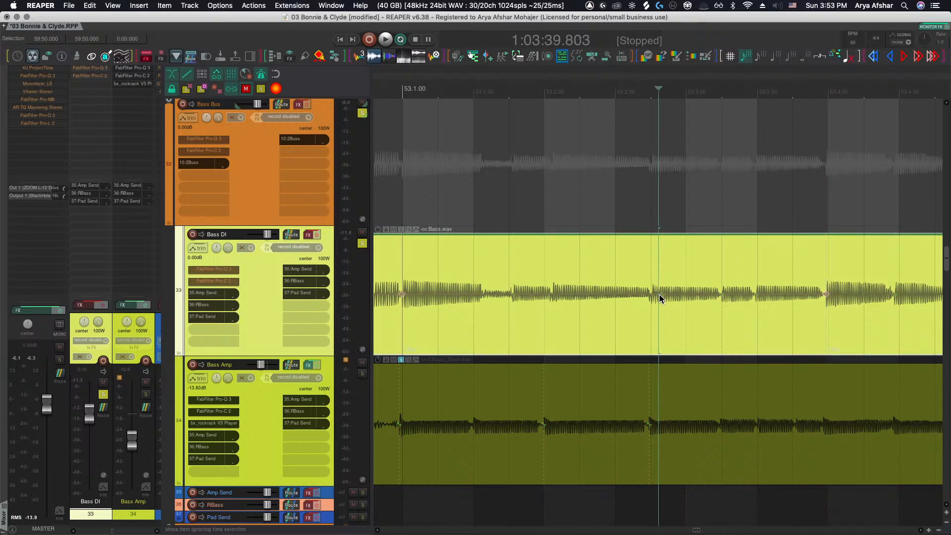
left_click(514, 294)
Insert stretch markers at the Bass DI transients from bar 53 to bar 55
scroll(517, 294, "right", 8)
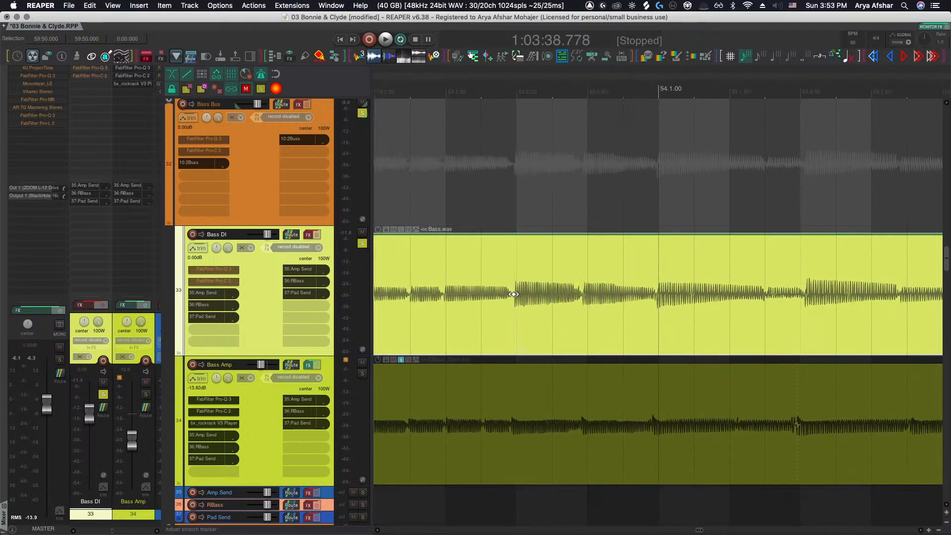
scroll(667, 294, "right", 5)
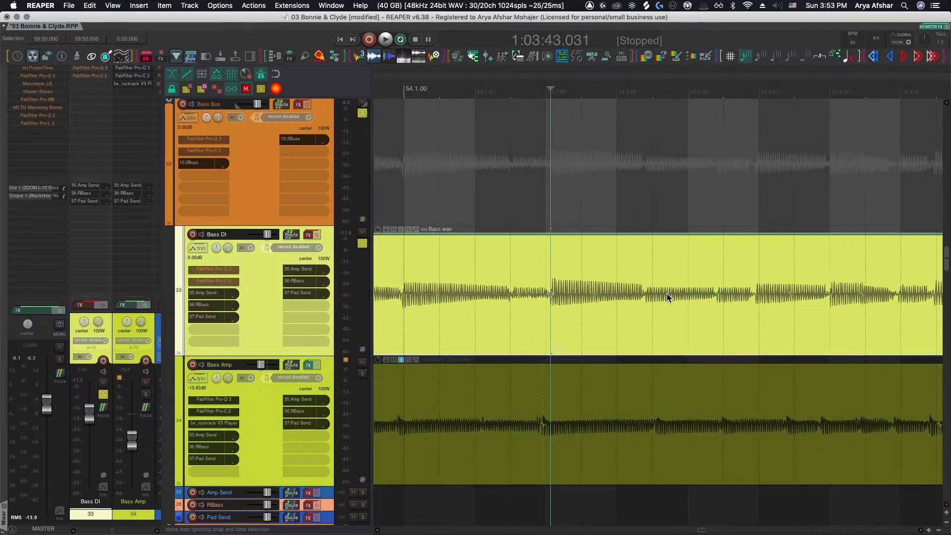
left_click(624, 294)
scroll(626, 296, "right", 3)
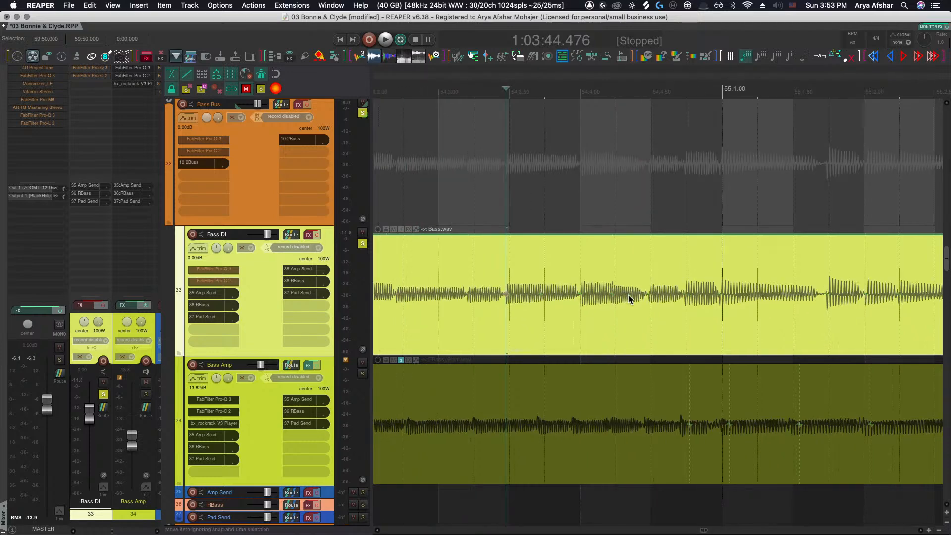
left_click(687, 295)
left_click(722, 296)
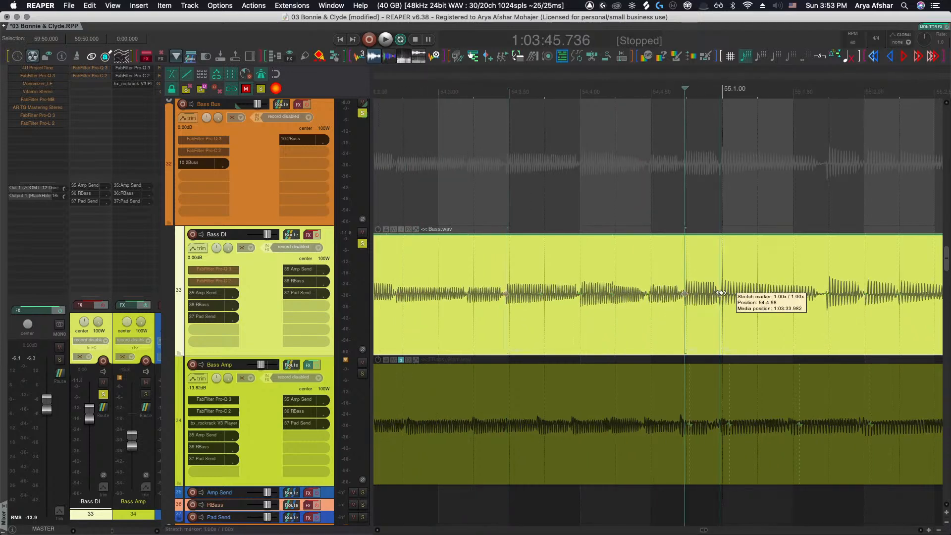
Step through the detected transients on the Bass DI item from bar 55 to bar 57
key("Tab")
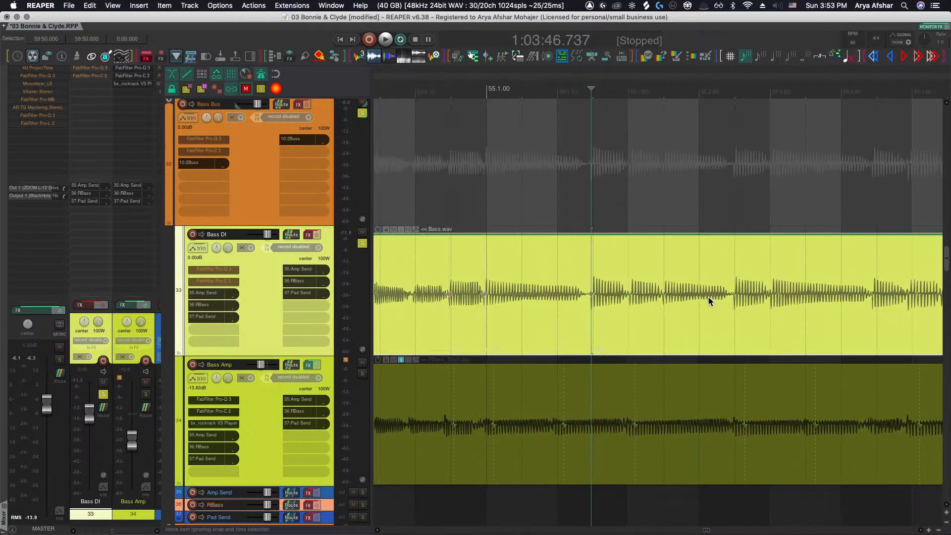
key("Tab")
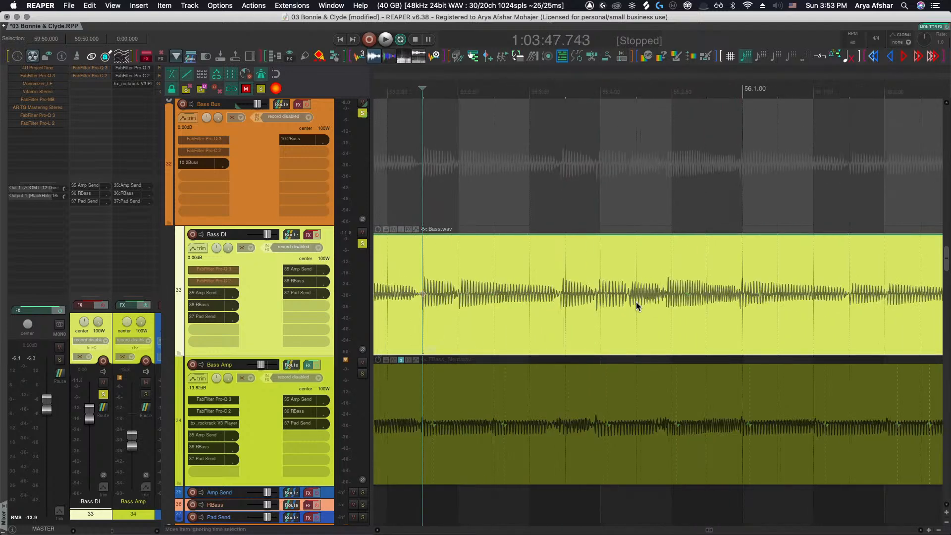
key("Tab")
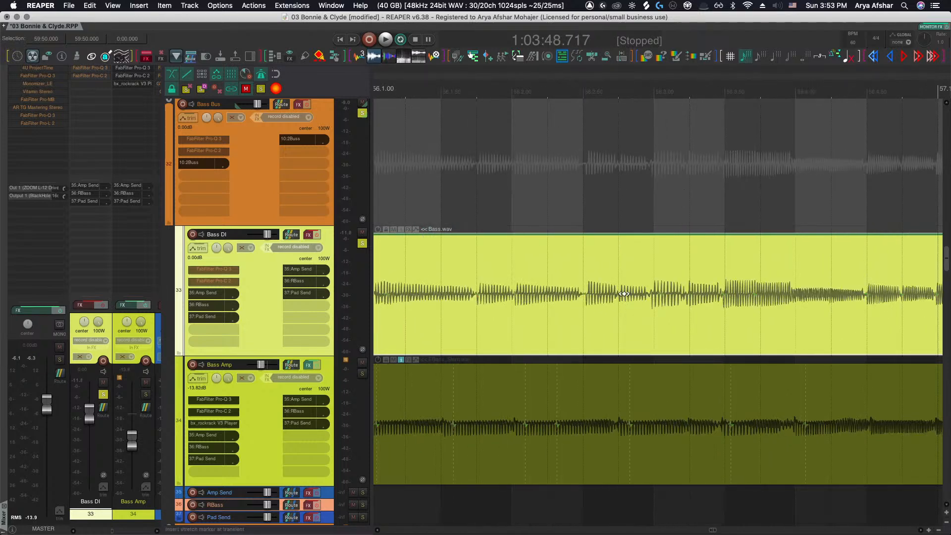
key("Tab")
key("Tab")
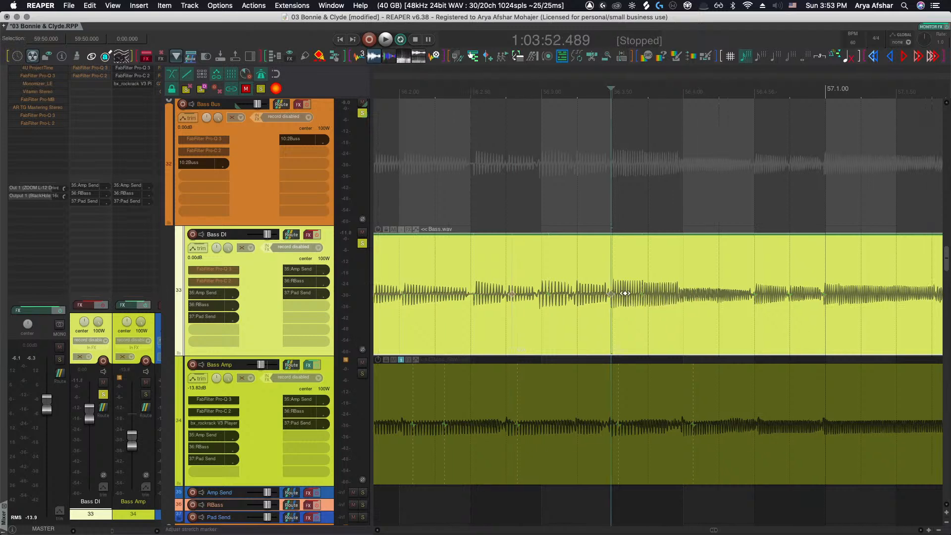
key("Tab")
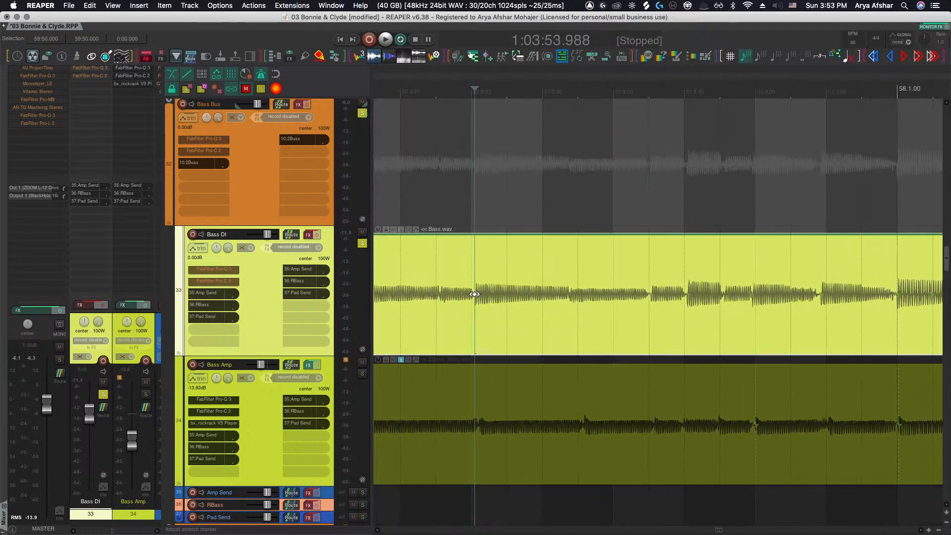
Step through the detected transients on the Bass DI item from bar 57 to bar 68
key("Tab")
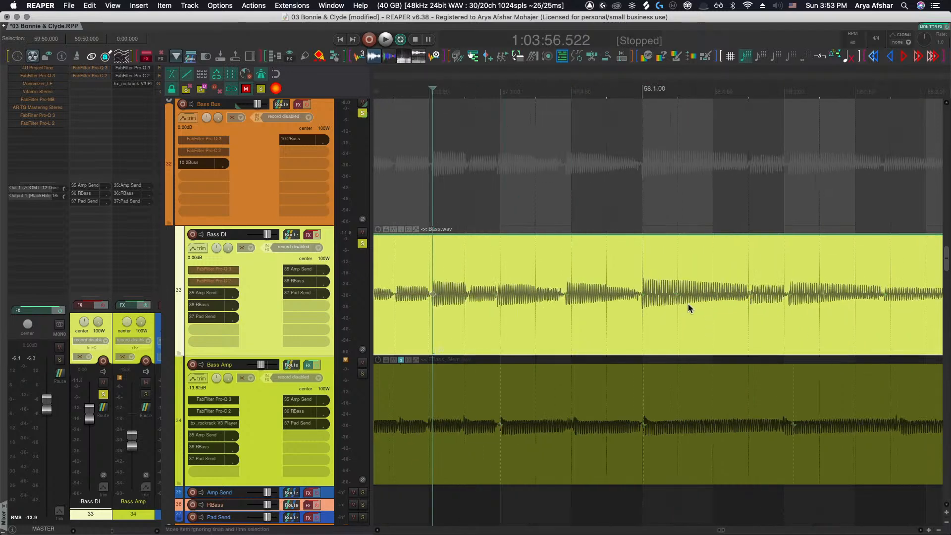
key("Tab")
scroll(641, 294, "right", 5)
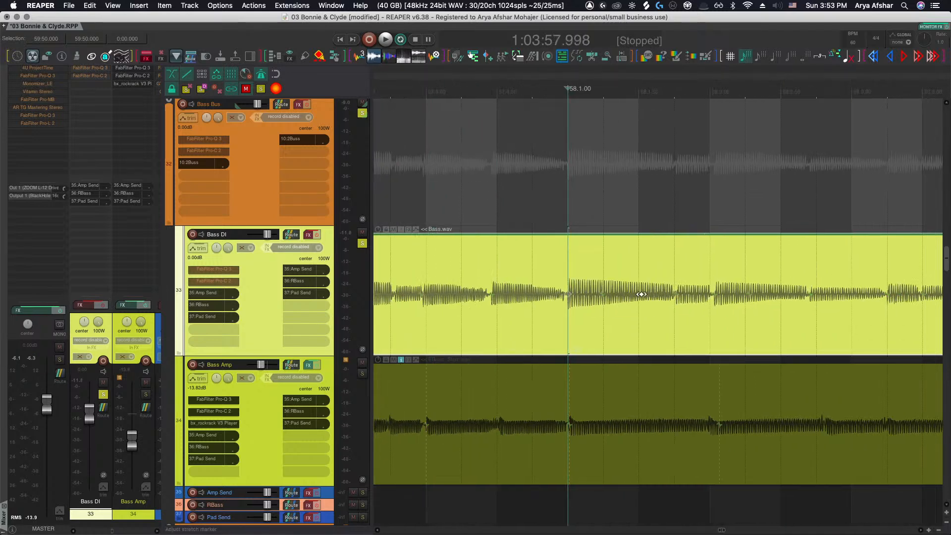
scroll(643, 296, "right", 2)
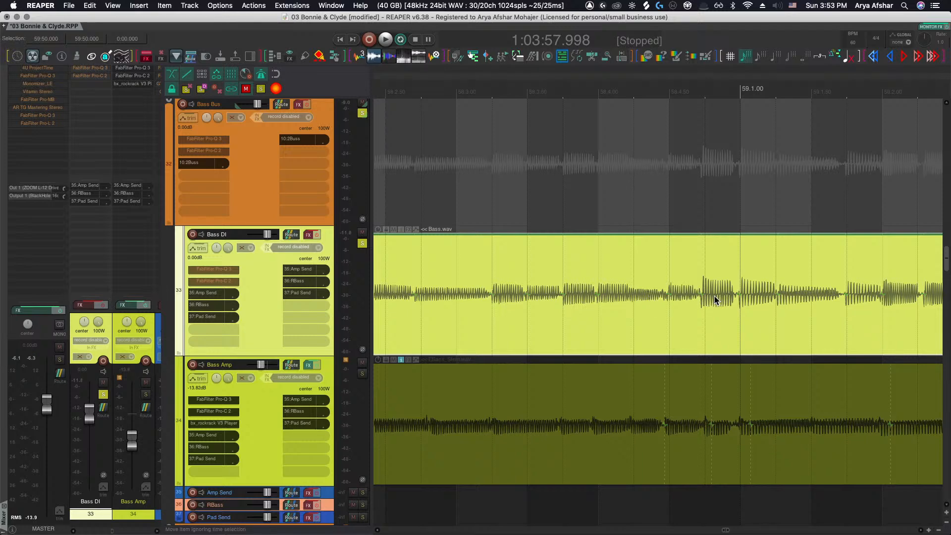
key("Tab")
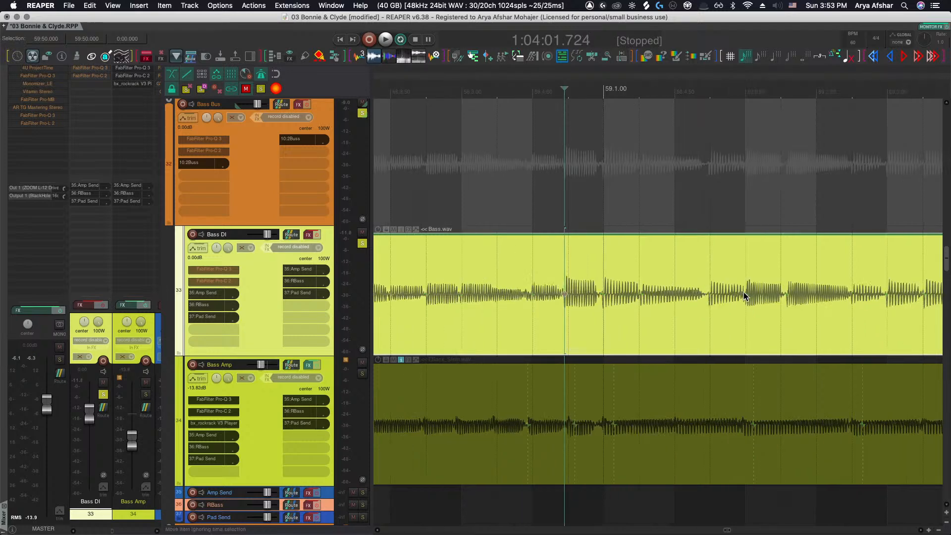
key("Tab")
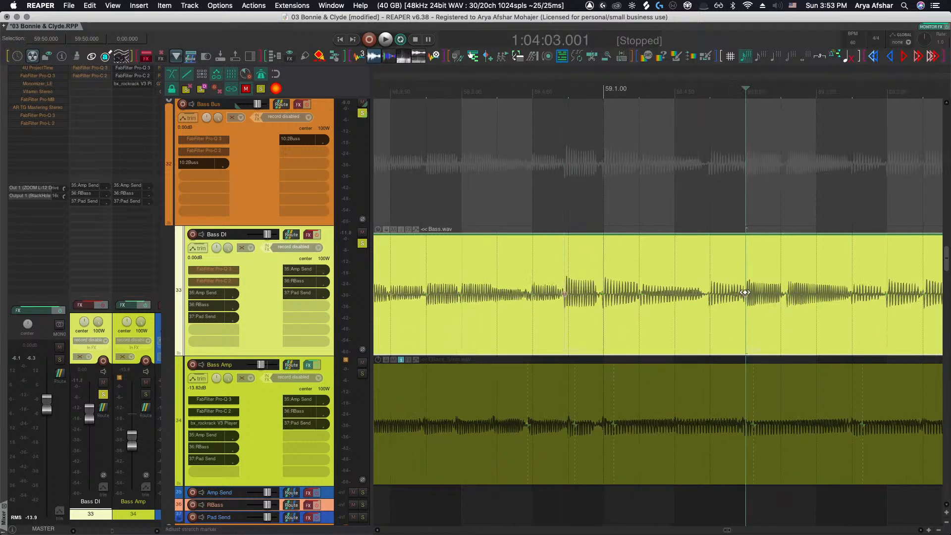
key("Tab")
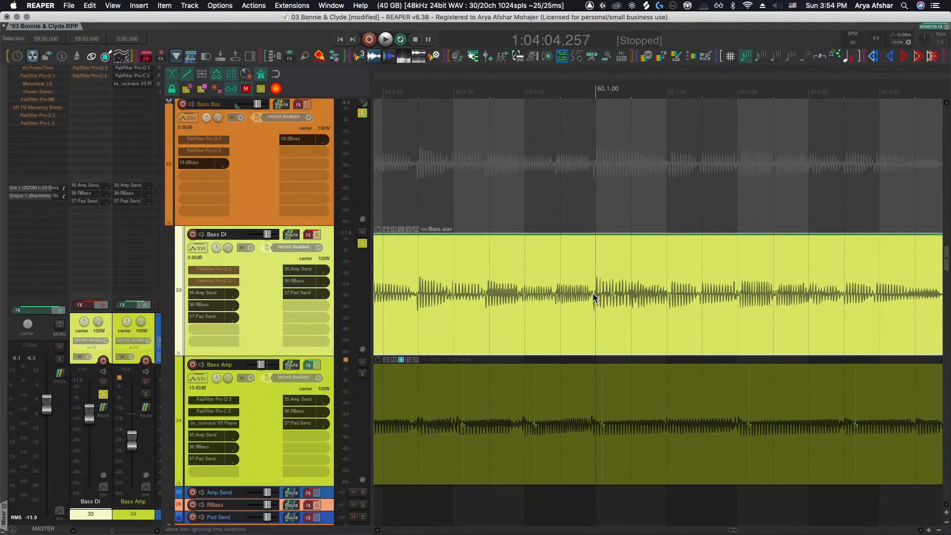
key("Tab")
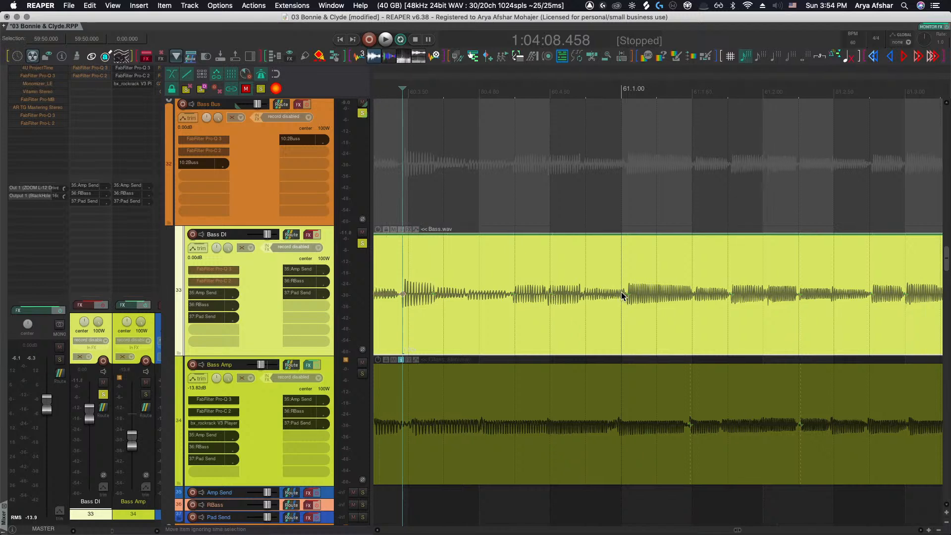
key("Tab")
scroll(628, 292, "right", 5)
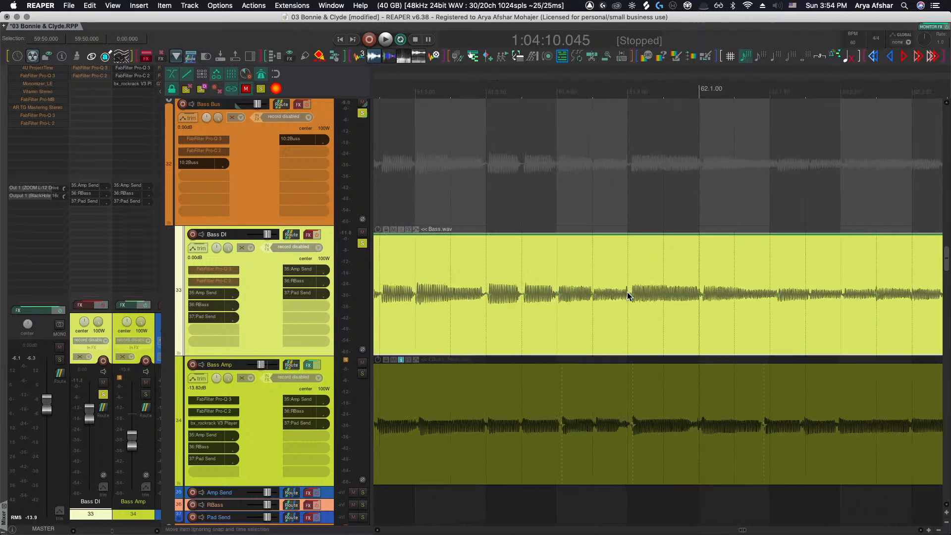
key("Tab")
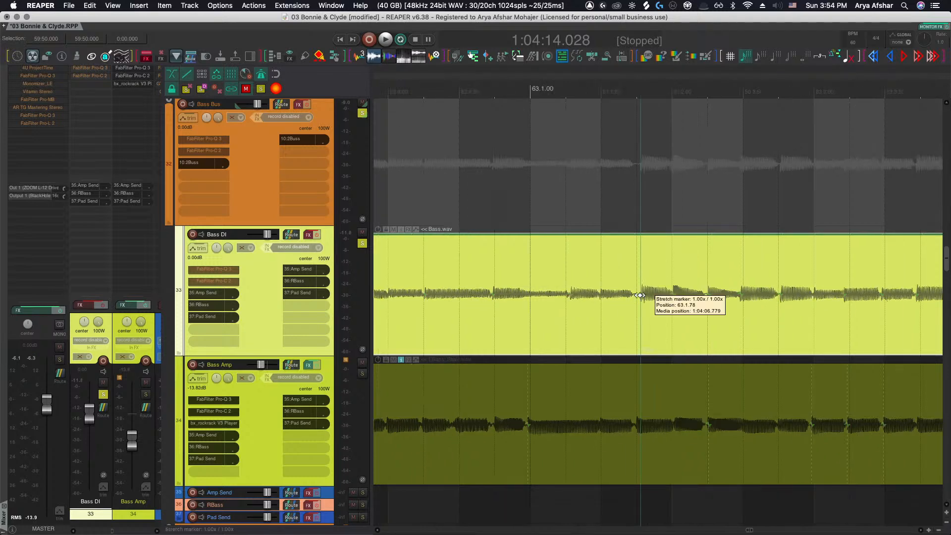
key("Tab")
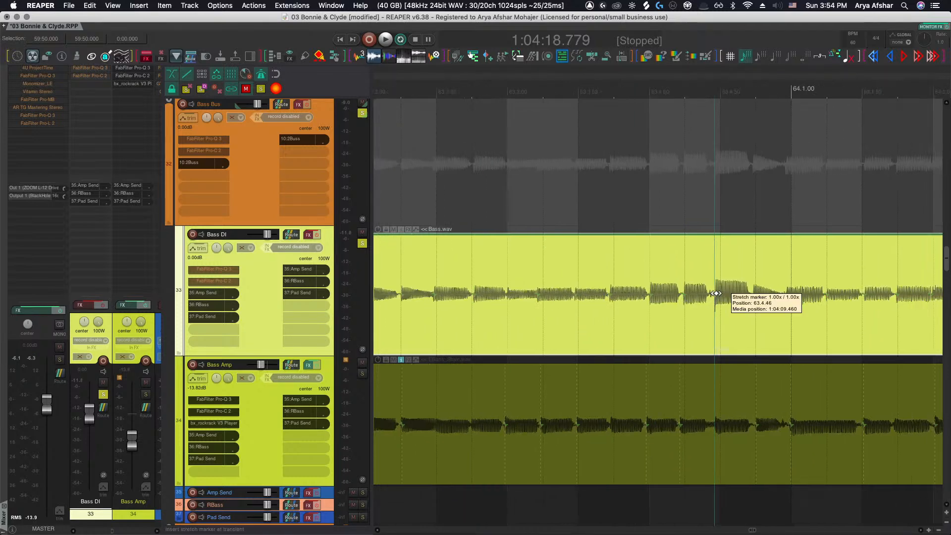
key("Tab")
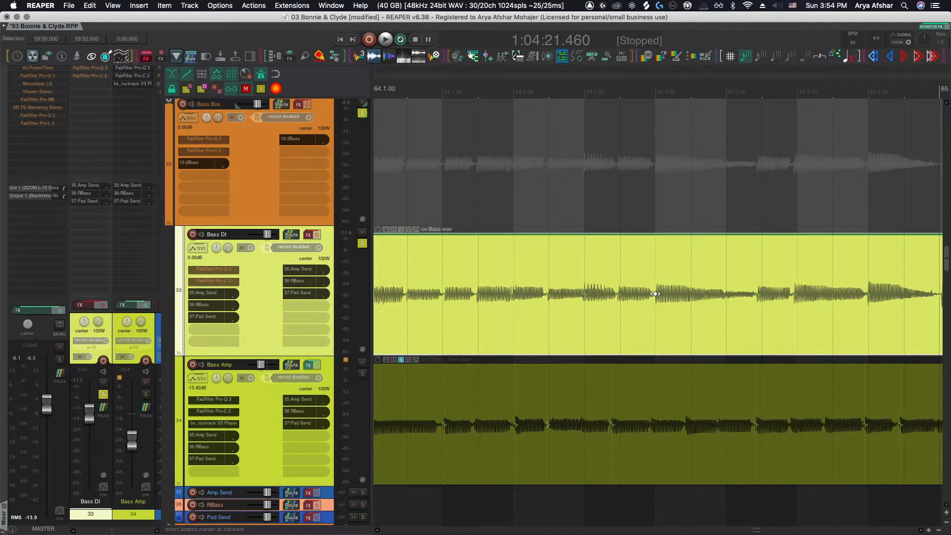
key("Tab")
key("Tab")
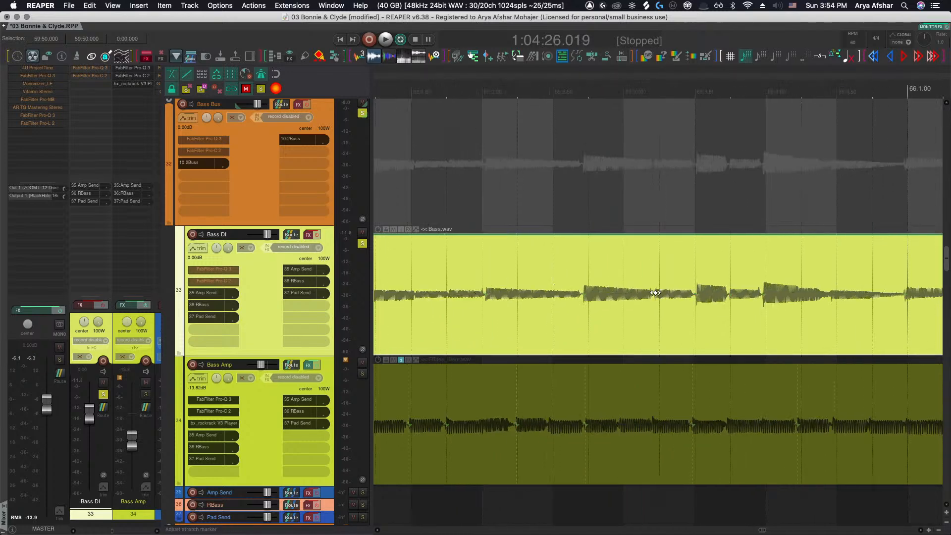
key("Tab")
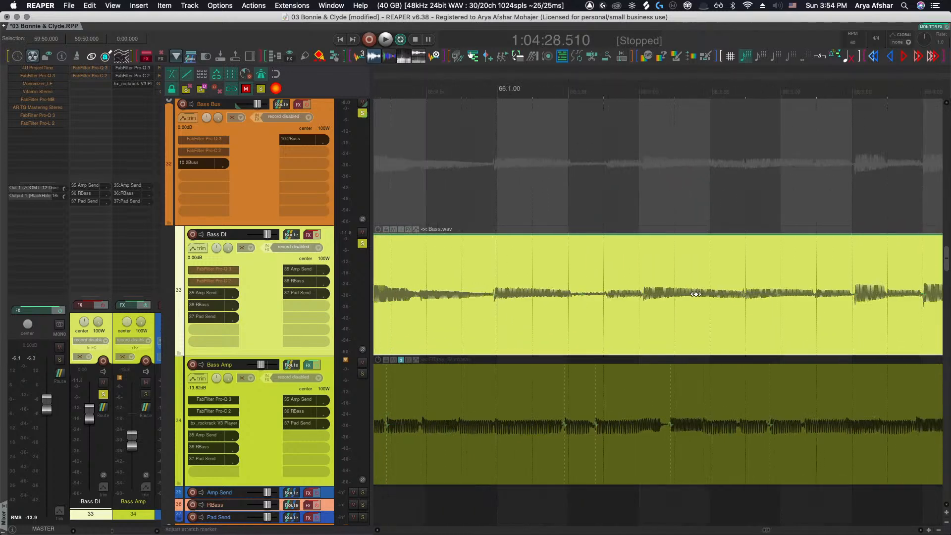
key("Tab")
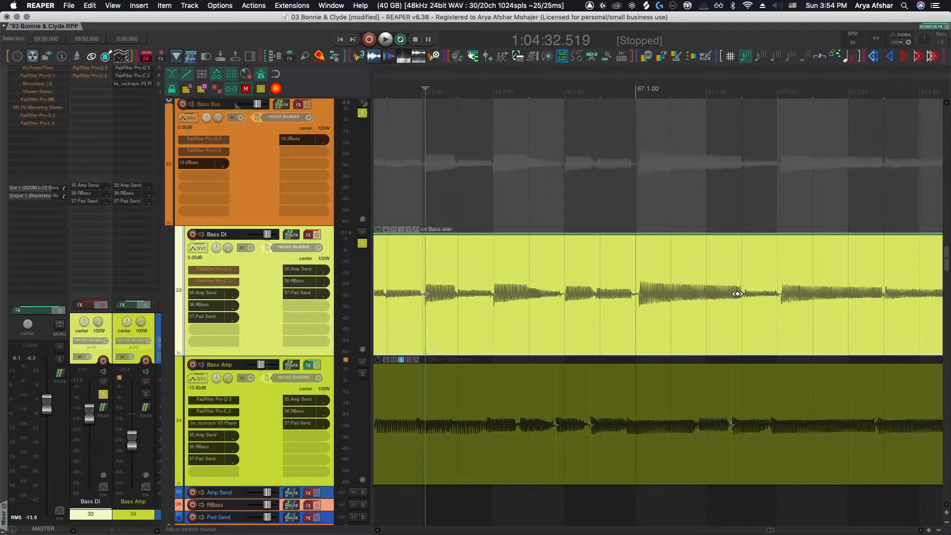
key("Tab")
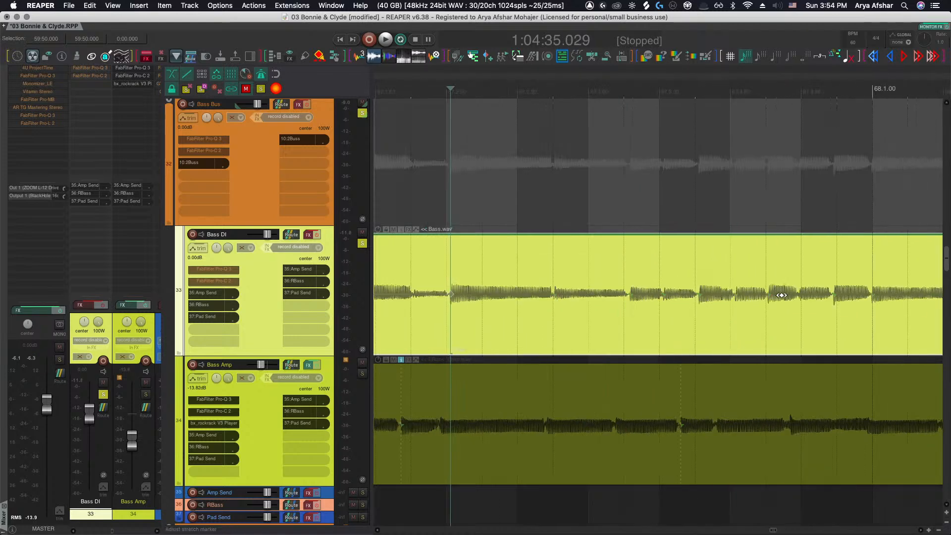
key("Tab")
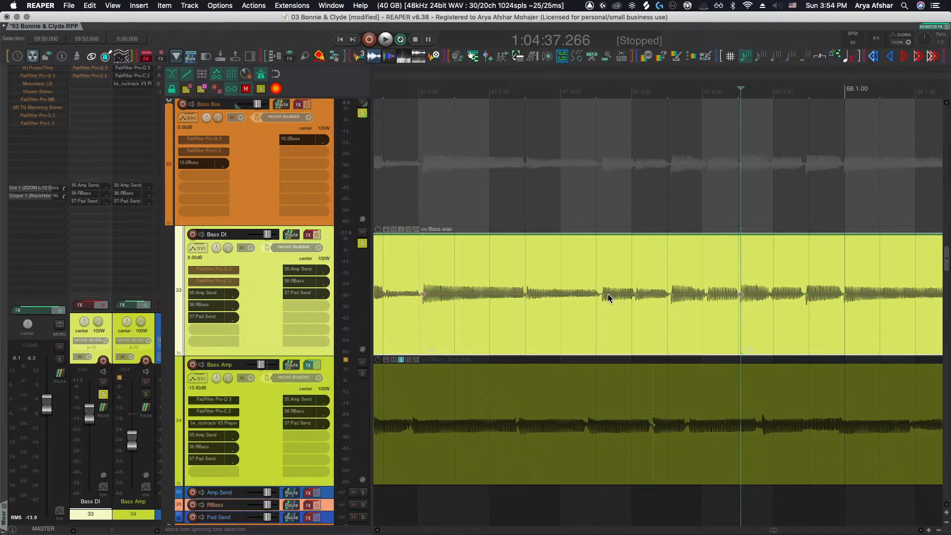
key("shift+Tab")
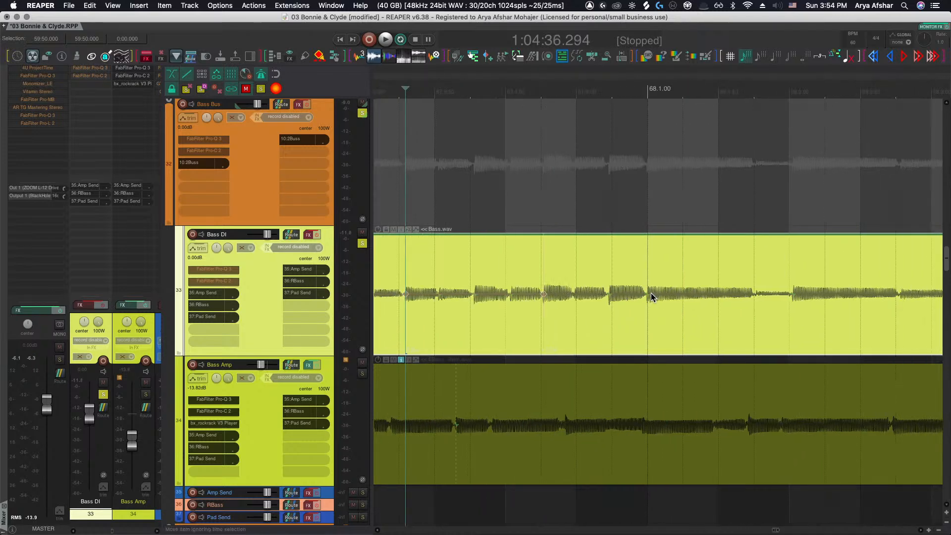
key("Tab")
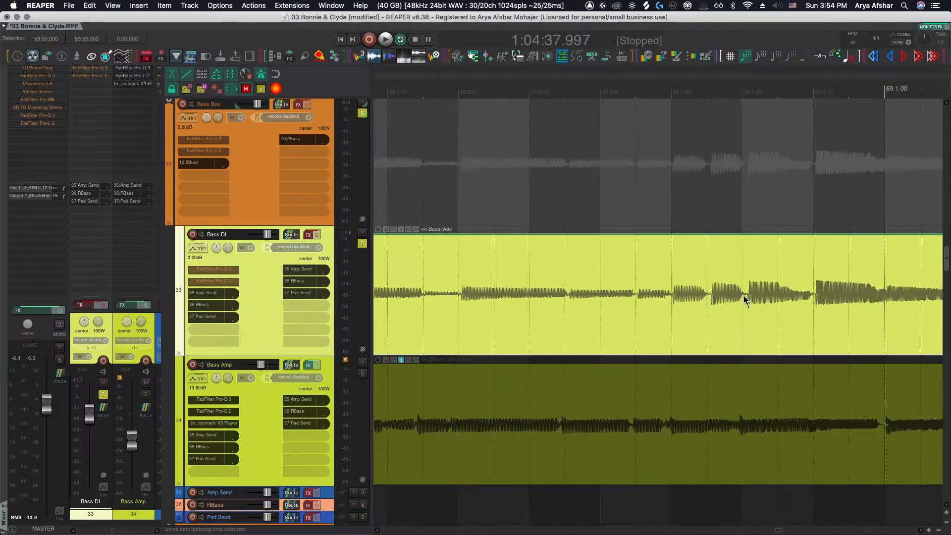
Insert stretch markers at the Bass DI transients around bars 68 and 69
left_click(748, 295)
key("shift+w")
scroll(747, 295, "right", 1)
left_click(686, 296)
key("shift+w")
scroll(686, 296, "right", 2)
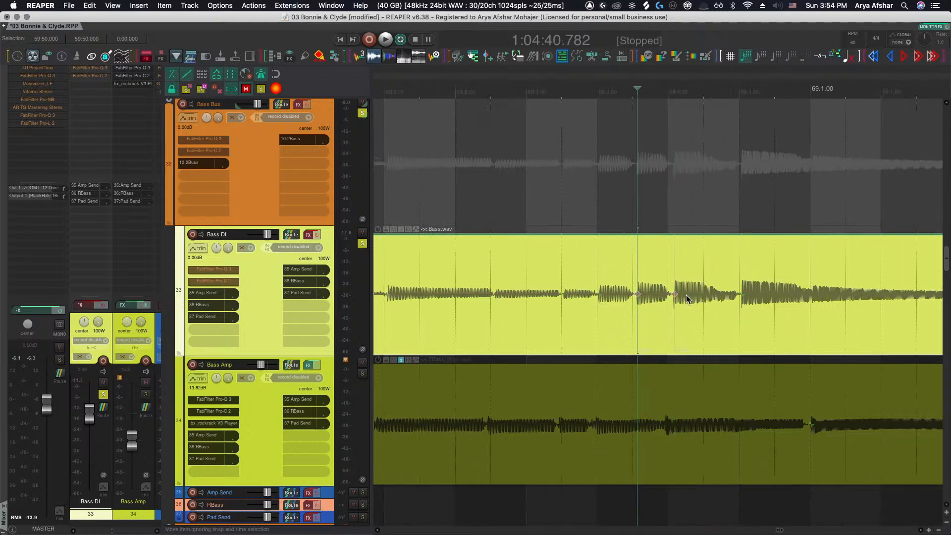
left_click(741, 291)
Search the action list for "stretch markers grid" and select the Item: Snap stretch markers to grid action
scroll(741, 292, "down", 6)
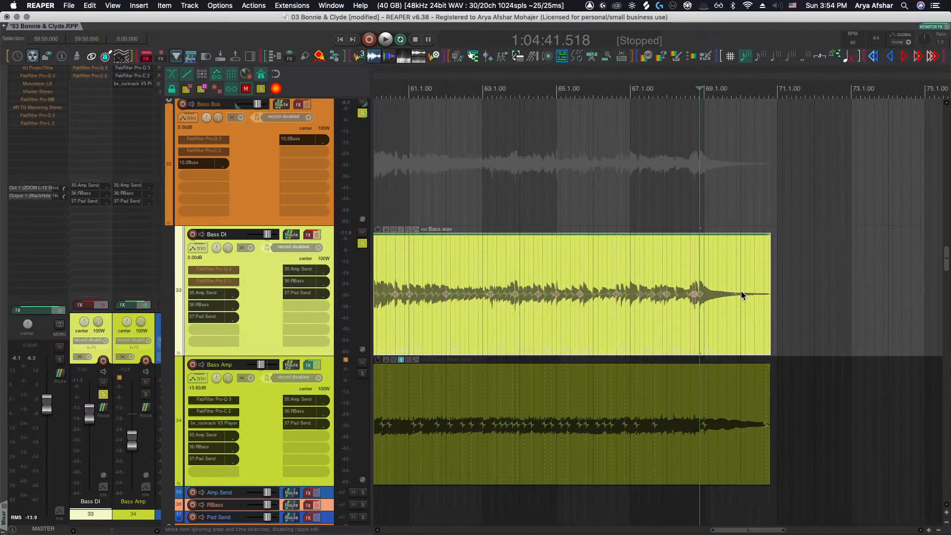
scroll(741, 296, "left", 3)
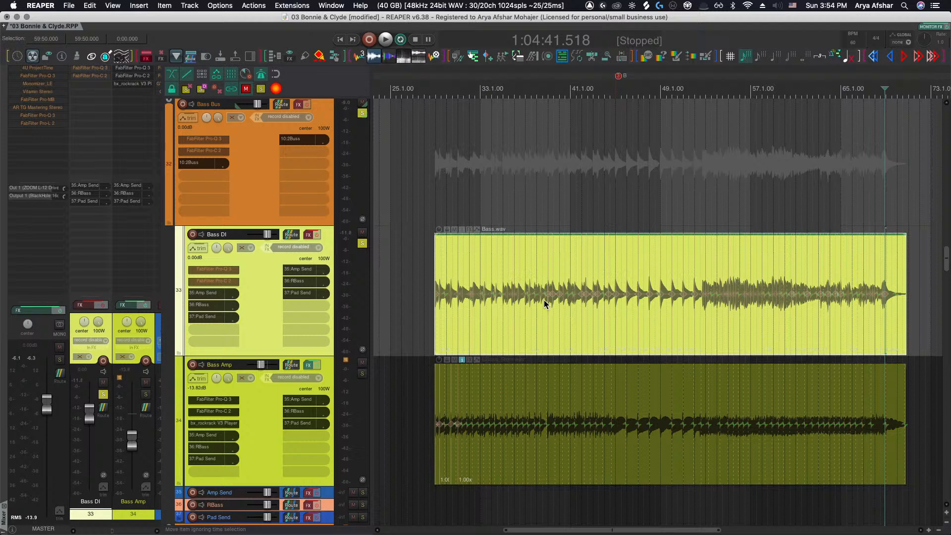
key("shift+slash")
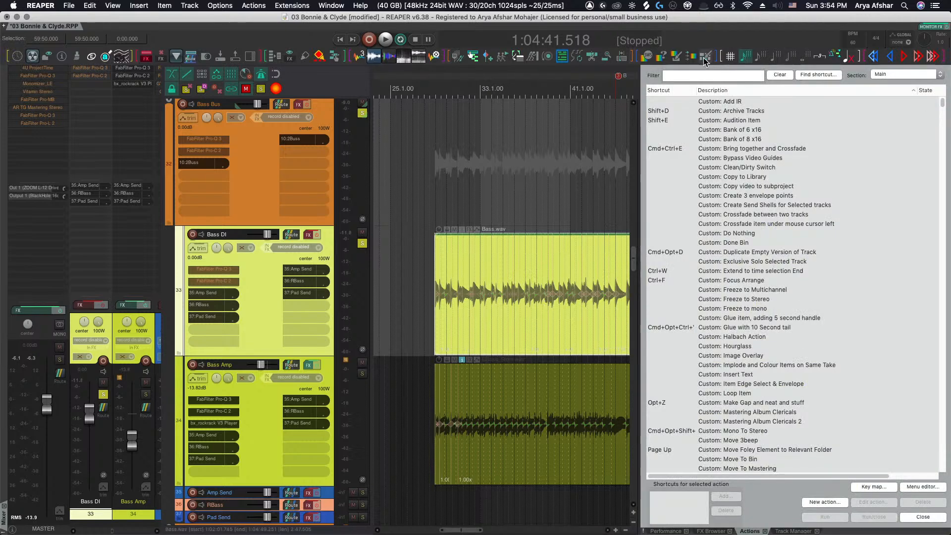
type("st")
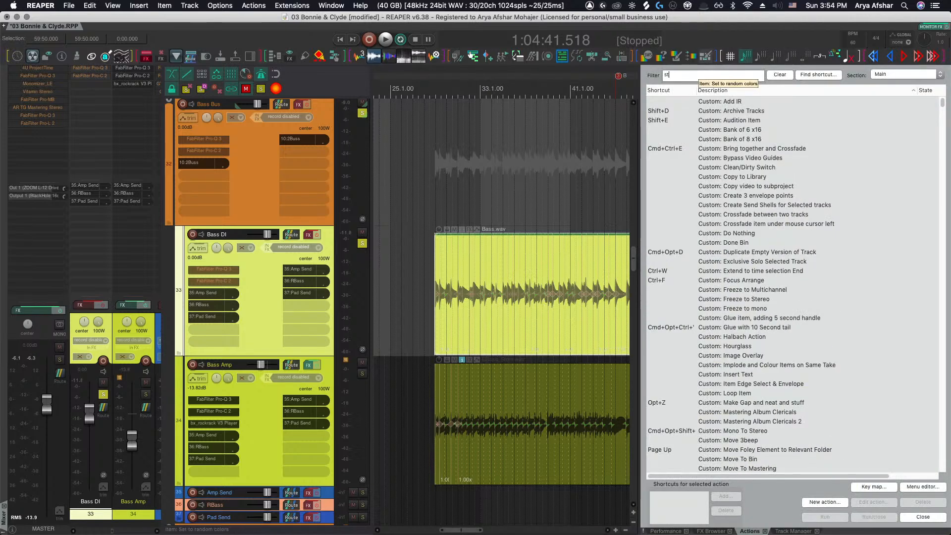
type("retch markers grid")
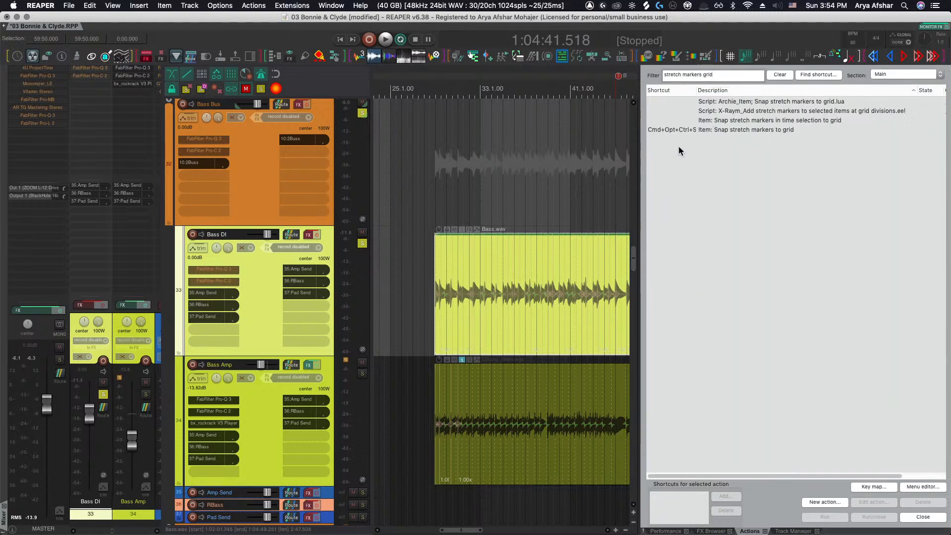
left_click(677, 133)
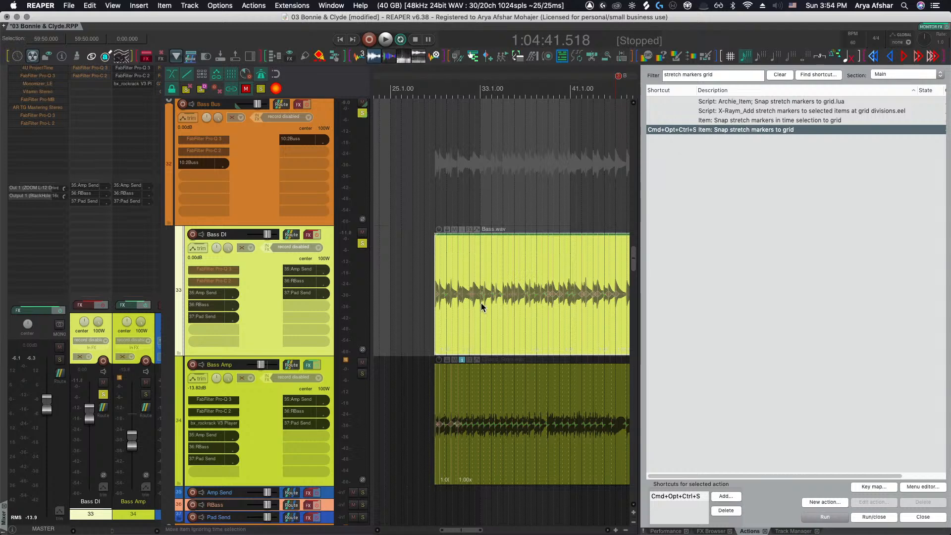
Set the Bass DI item's stretch mode to élastique 3.3.3 Soloist, Monophonic, with Tonal-optimized stretch markers, and play it back
scroll(457, 302, "right", 2)
scroll(457, 302, "down", 4)
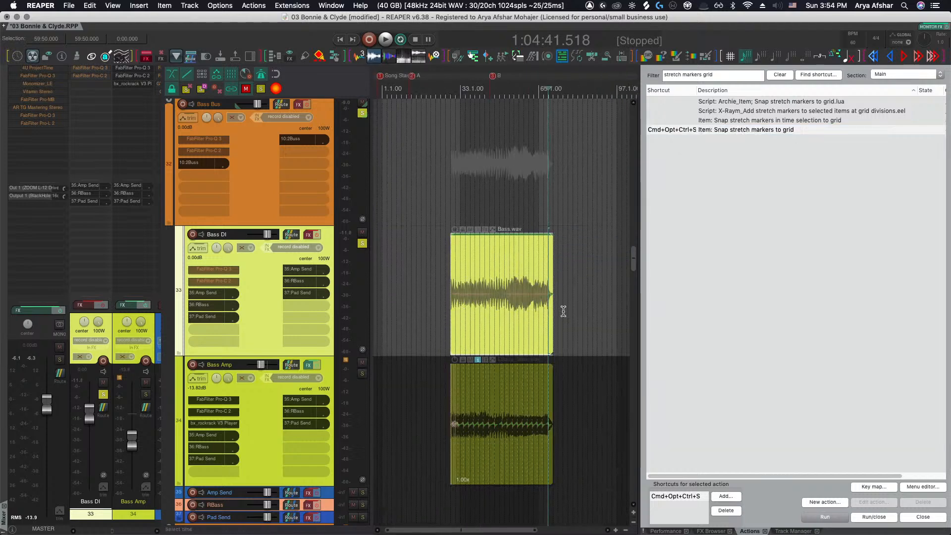
scroll(482, 284, "up", 6)
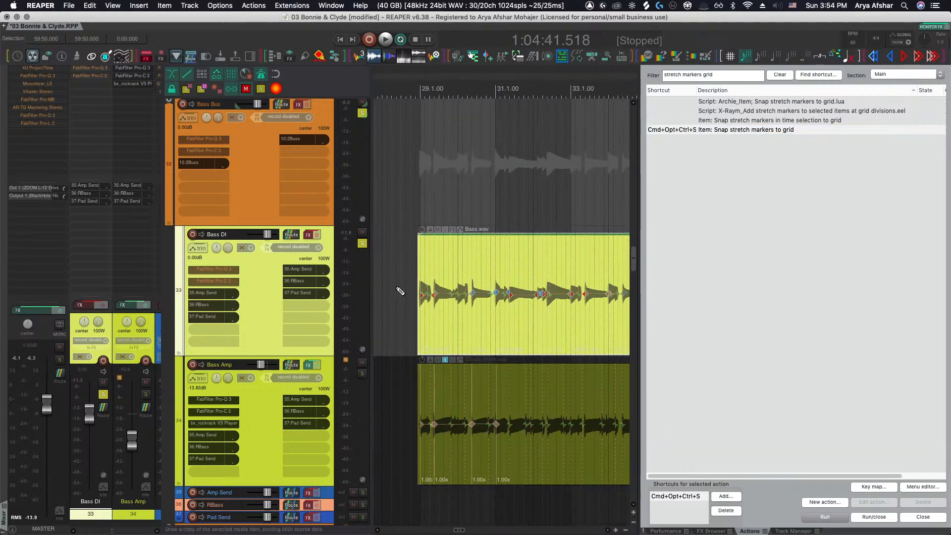
left_click(396, 278)
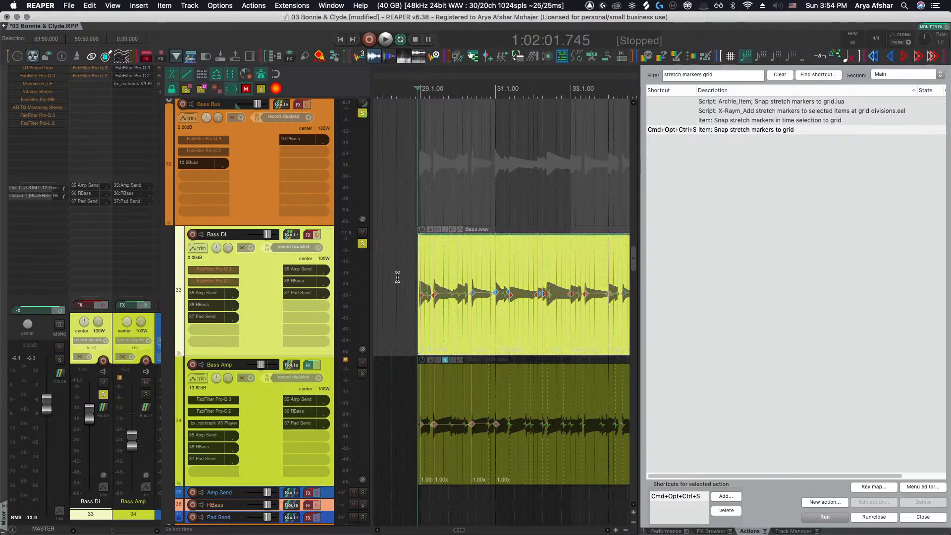
key("F2")
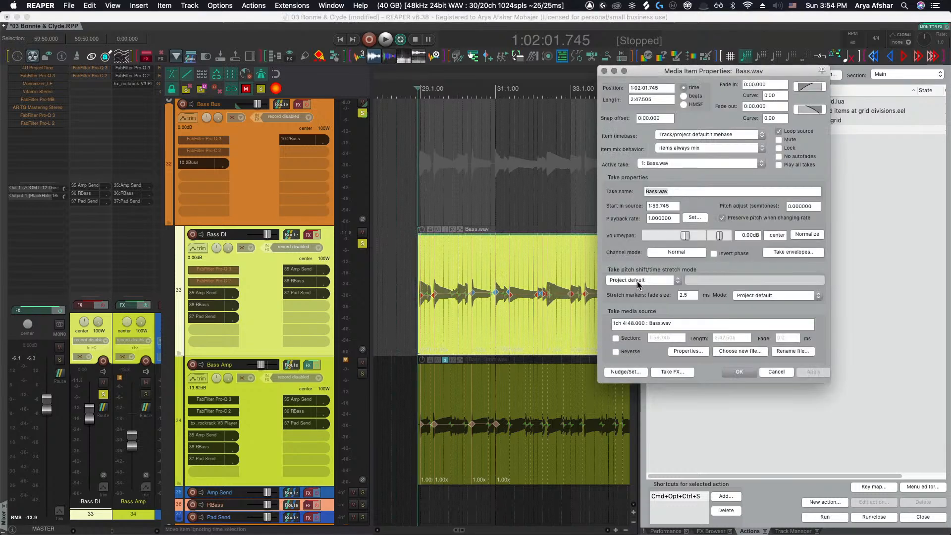
left_click(676, 281)
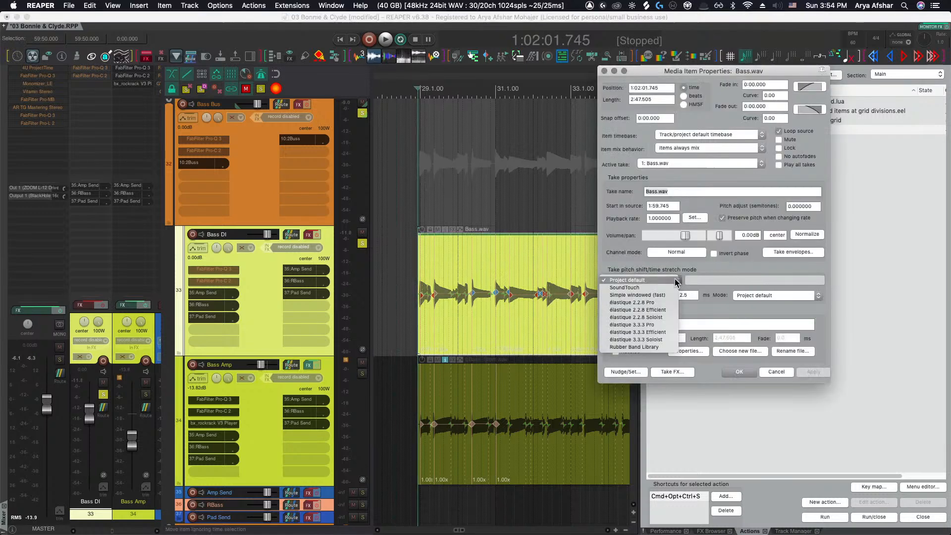
left_click(656, 339)
left_click(753, 295)
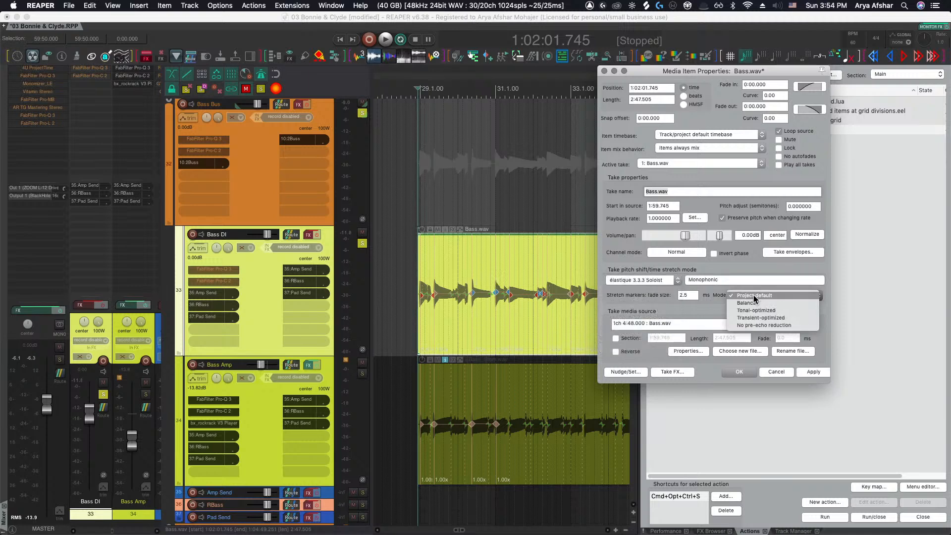
left_click(776, 310)
left_click(813, 372)
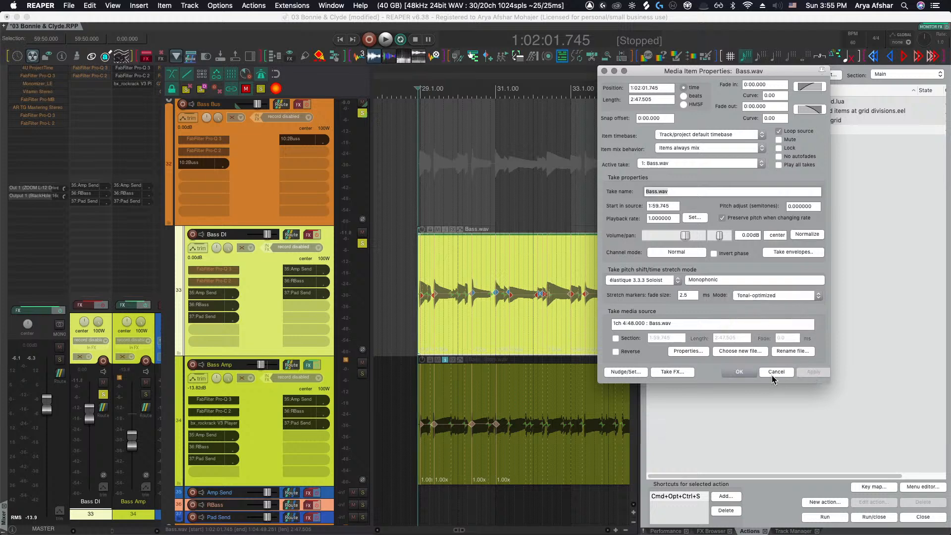
left_click(739, 372)
key("space")
scroll(500, 332, "up", 3)
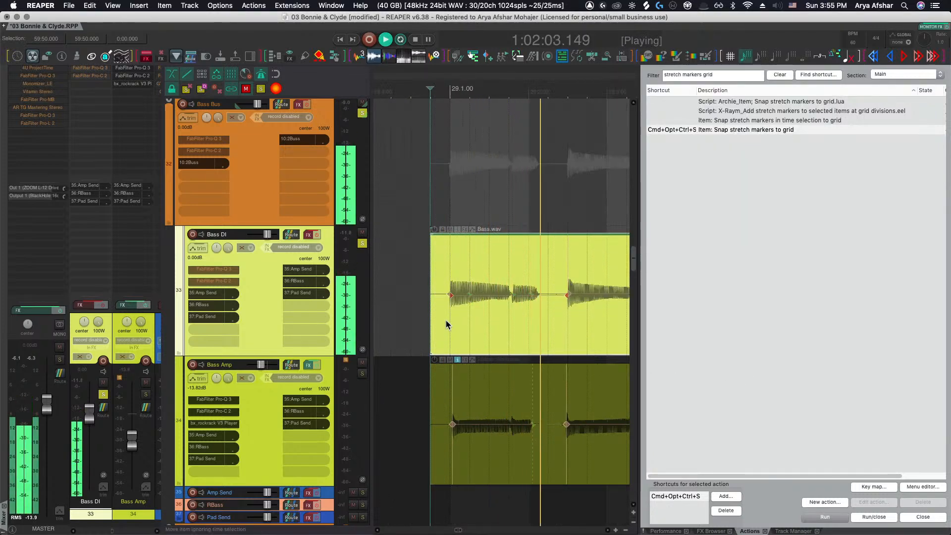
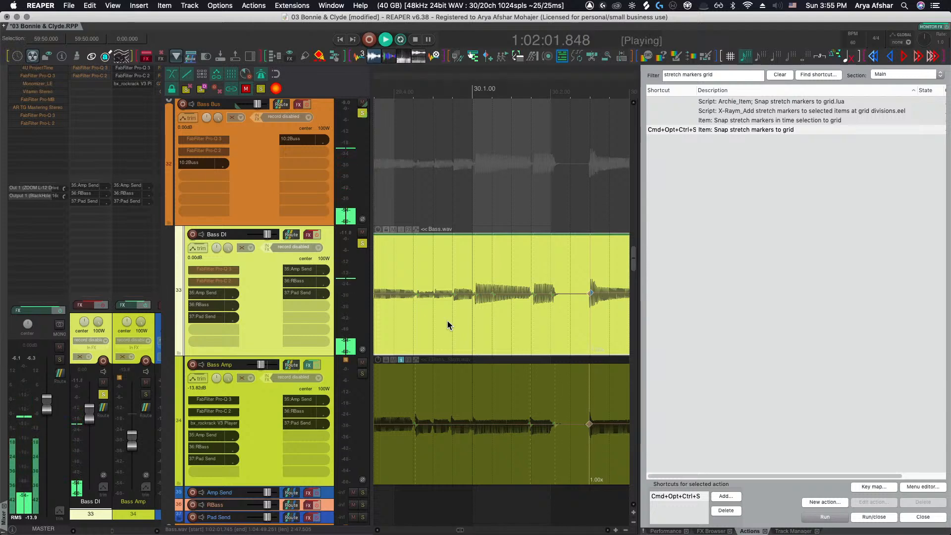
Move the Bass DI stretch marker near bar 31 so it snaps onto beat 31.2.00
scroll(451, 320, "down", 3)
left_click(430, 319)
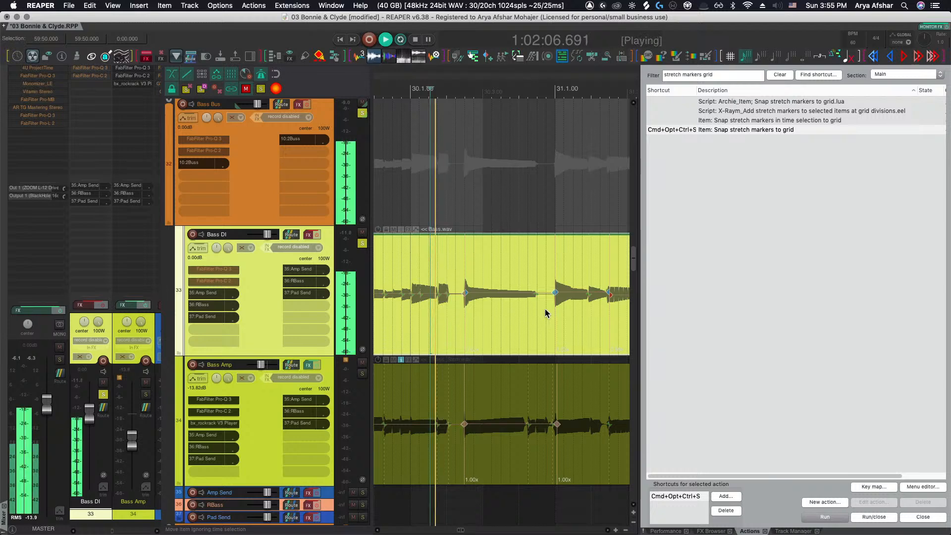
scroll(552, 308, "up", 5)
scroll(552, 308, "right", 1)
scroll(552, 308, "down", 5)
scroll(552, 307, "right", 2)
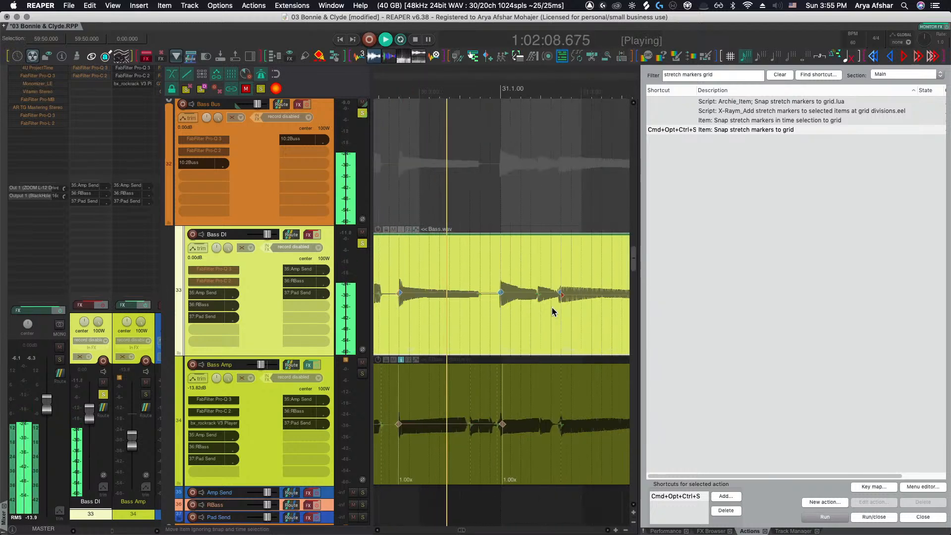
scroll(499, 309, "up", 2)
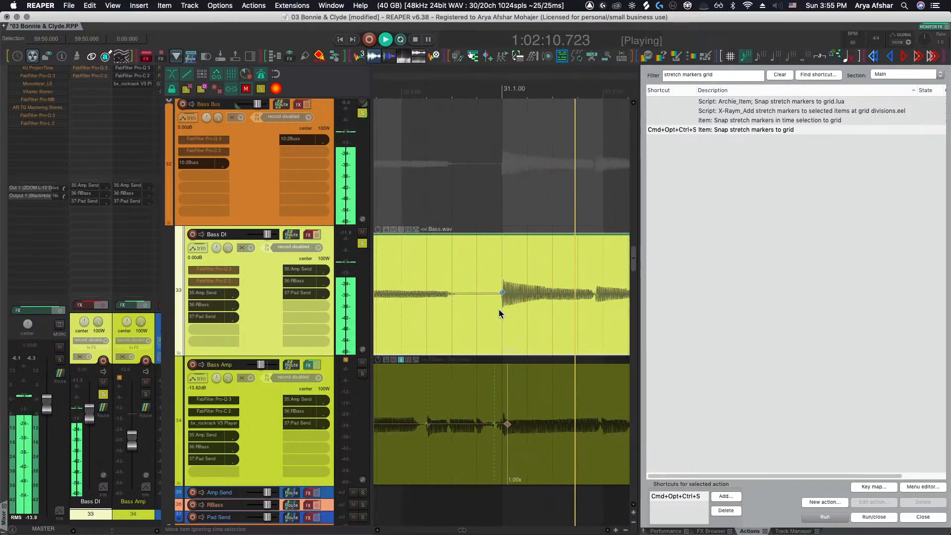
key("space")
left_click(536, 294)
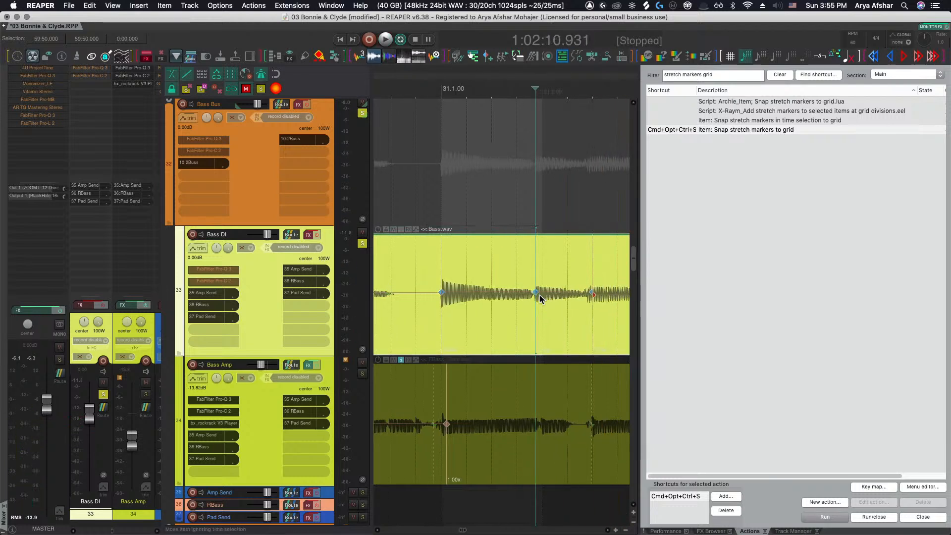
left_click_drag(536, 292, 544, 296)
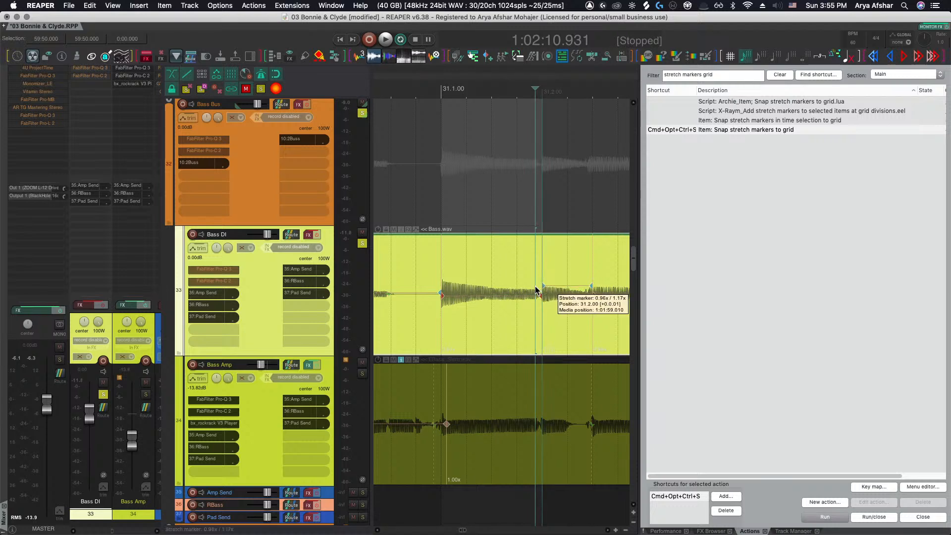
Play back the bass tracks from bar 31 to check the Bass DI stretch markers against the Bass Amp
left_click(414, 261)
key("space")
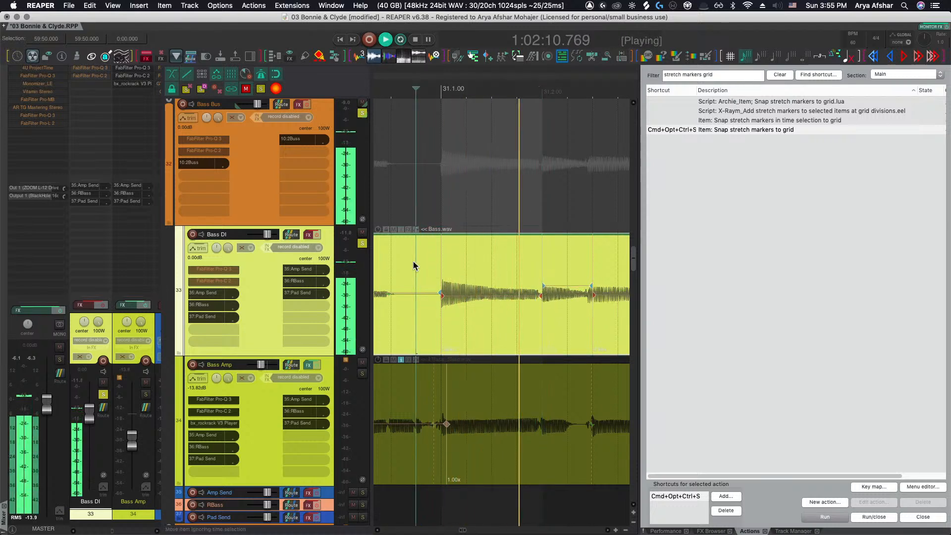
scroll(414, 261, "down", 3)
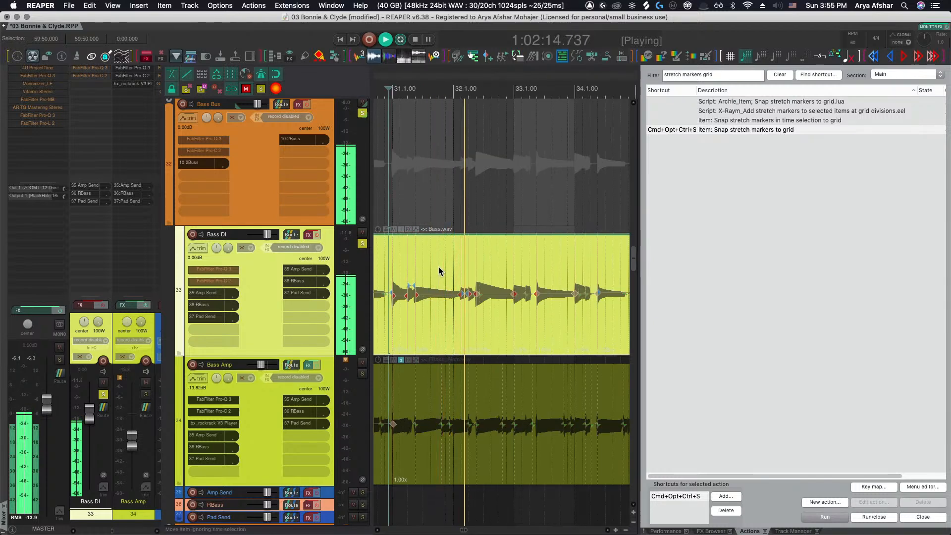
scroll(521, 291, "up", 5)
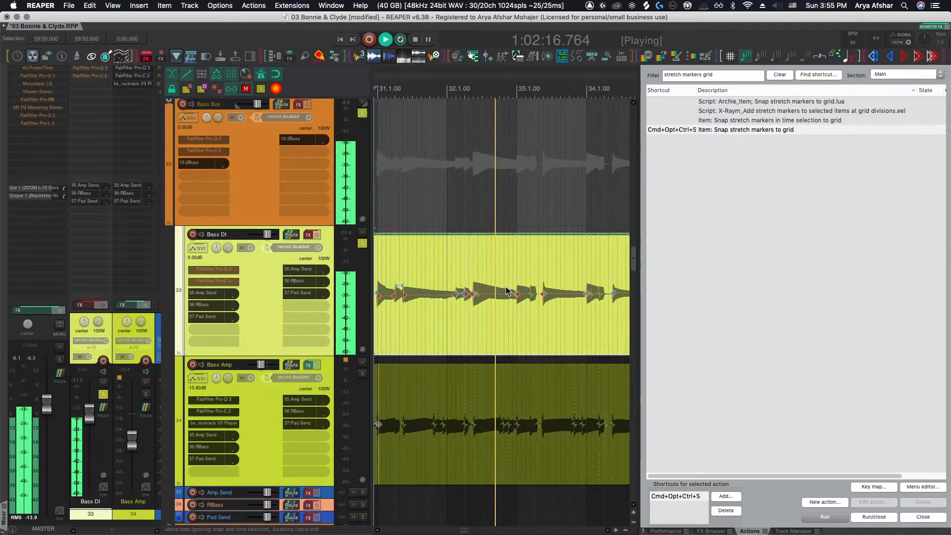
scroll(522, 290, "down", 4)
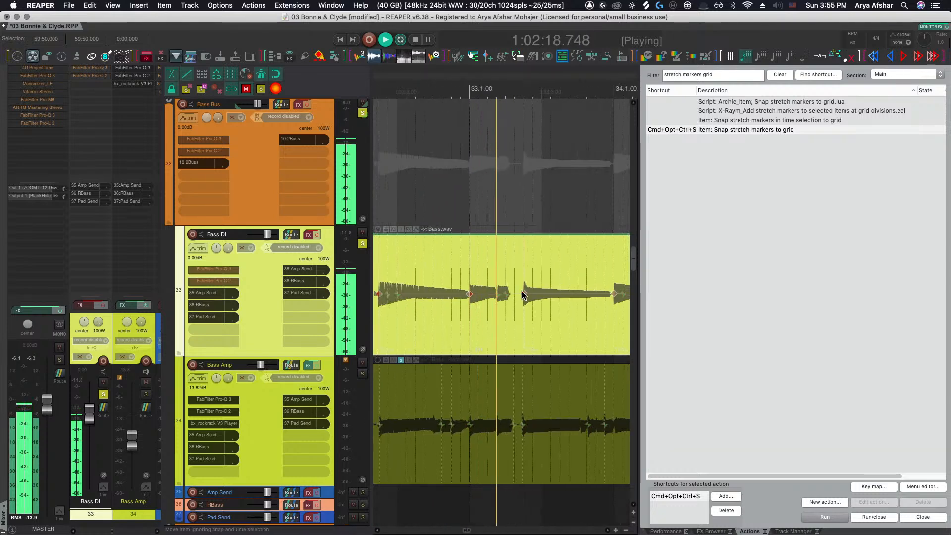
scroll(522, 290, "up", 3)
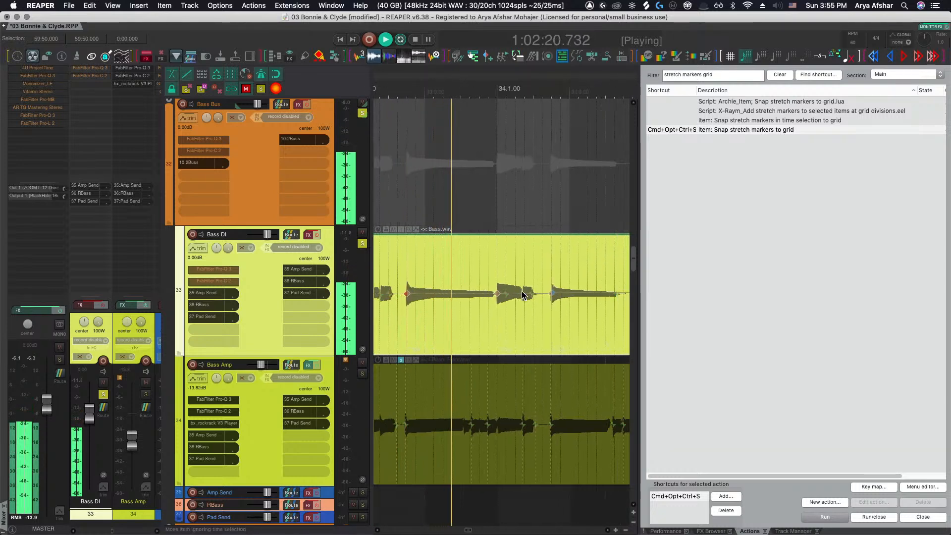
scroll(521, 291, "up", 4)
scroll(522, 290, "down", 3)
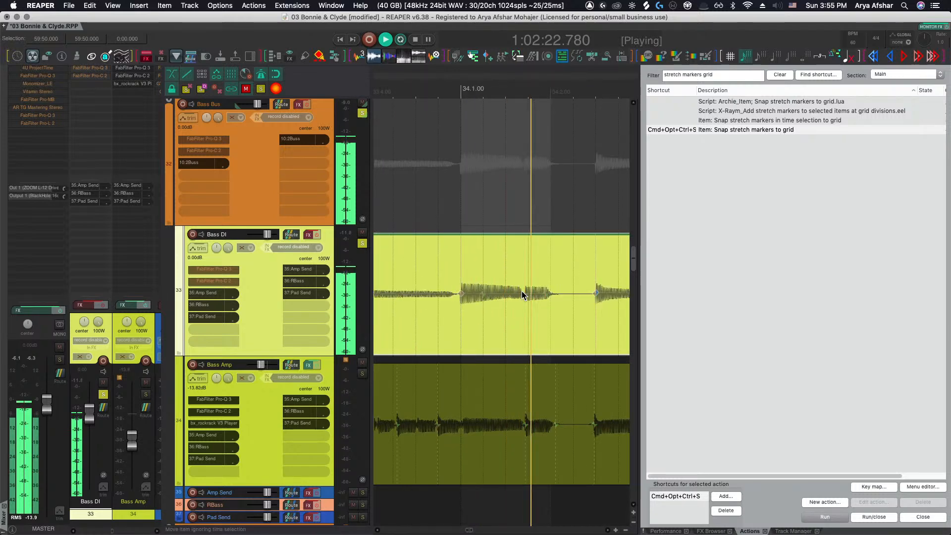
key("space")
scroll(419, 250, "down", 2)
scroll(419, 250, "down", 2)
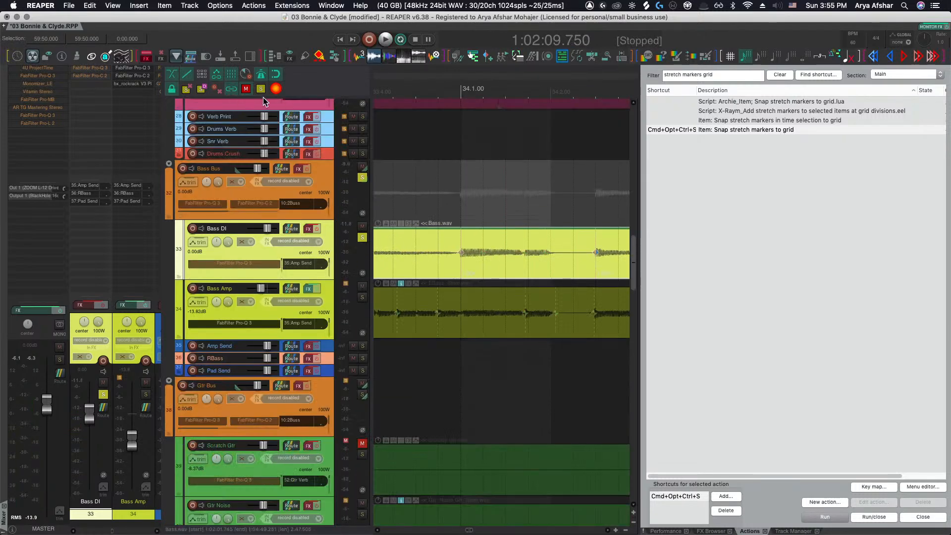
left_click(261, 74)
scroll(345, 157, "down", 2)
scroll(362, 166, "up", 10)
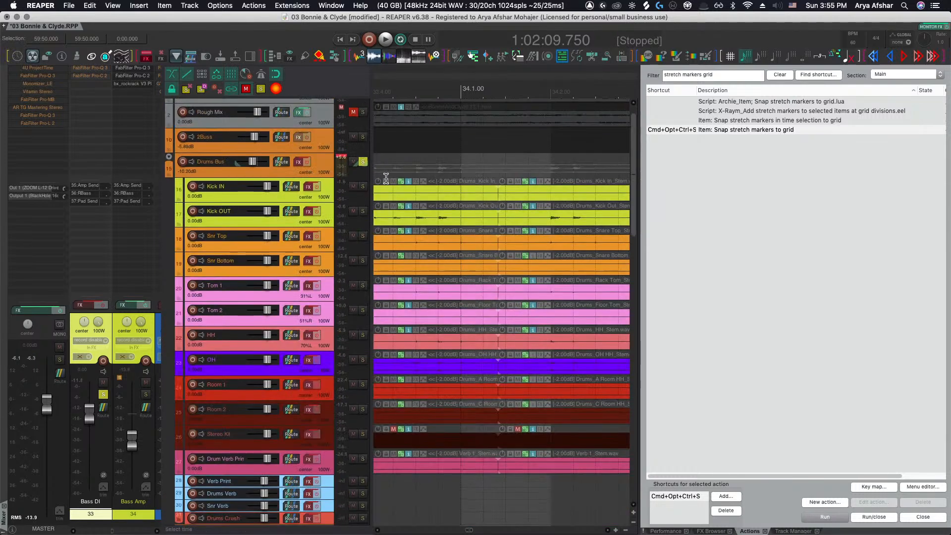
scroll(363, 163, "down", 4)
scroll(519, 326, "down", 2)
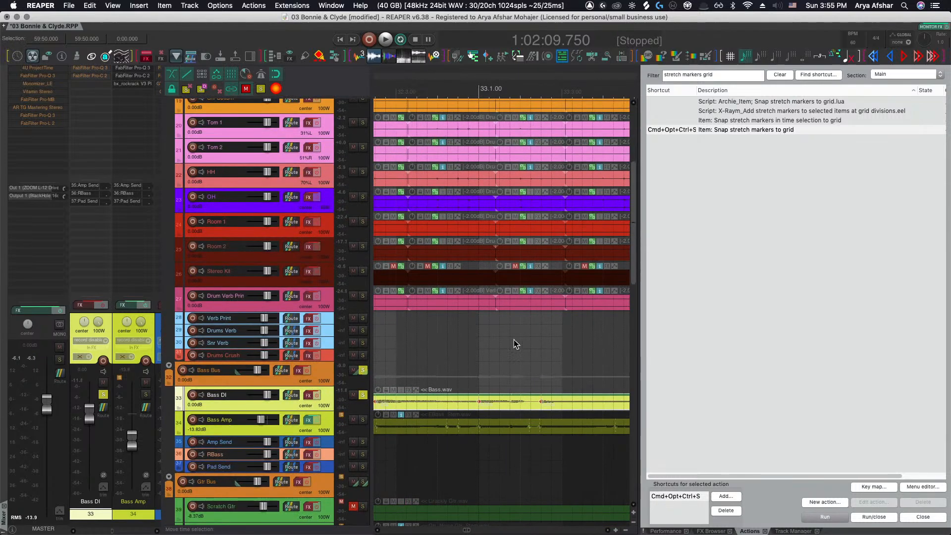
Shift a Bass DI stretch marker near bar 35 slightly later to line up with the Bass Amp transient
left_click(539, 349)
key("space")
scroll(541, 353, "right", 3)
scroll(543, 354, "up", 5)
scroll(540, 350, "down", 6)
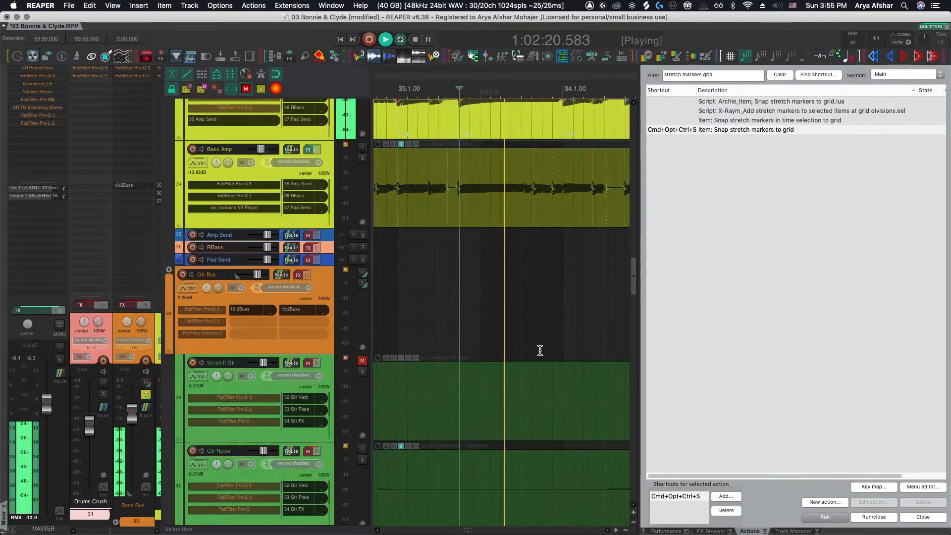
scroll(504, 317, "right", 2)
scroll(505, 314, "up", 3)
scroll(520, 241, "right", 1)
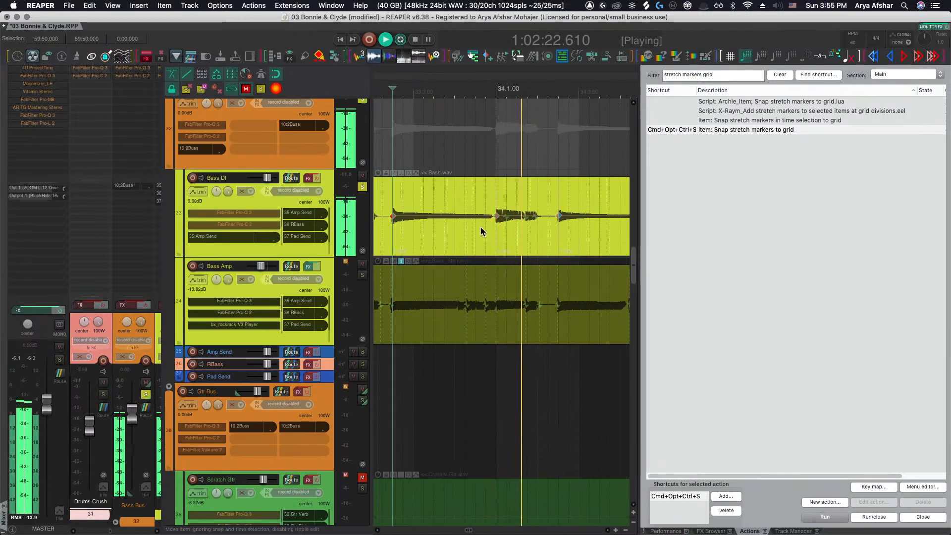
scroll(480, 227, "up", 4)
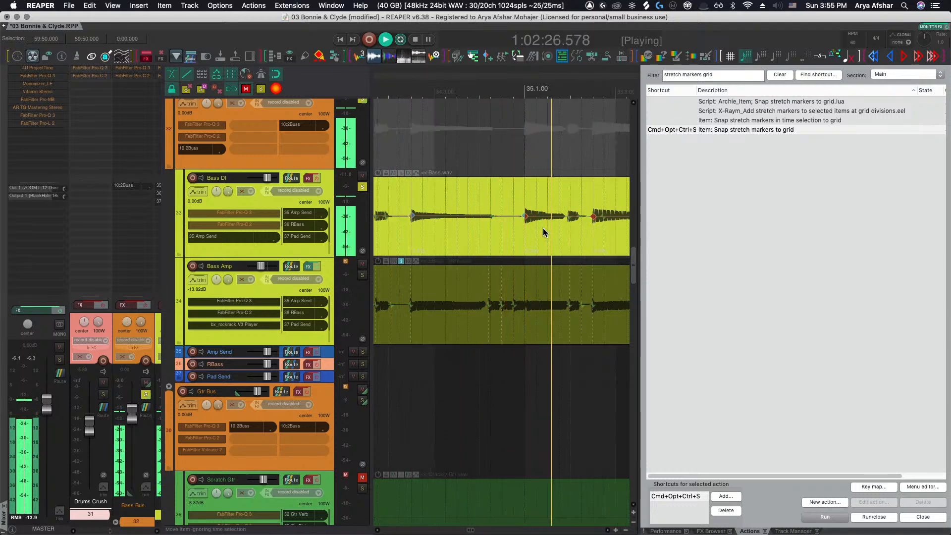
key("space")
scroll(566, 216, "up", 2)
scroll(565, 223, "up", 5)
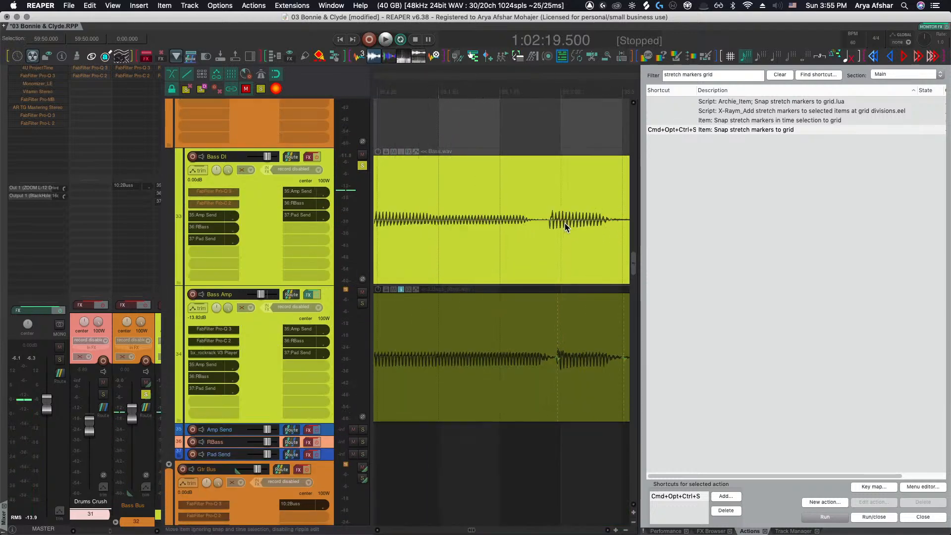
left_click_drag(549, 221, 560, 223)
scroll(561, 232, "down", 5)
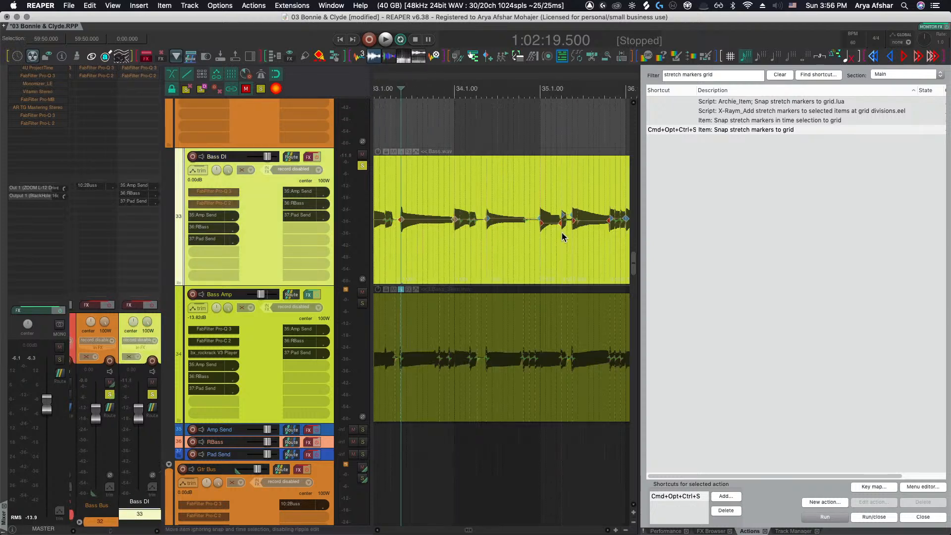
Play back the bass tracks and follow the Bass DI stretch markers from bar 34 through bar 41
key("space")
key("space")
left_click(518, 127)
scroll(518, 127, "right", 2)
key("space")
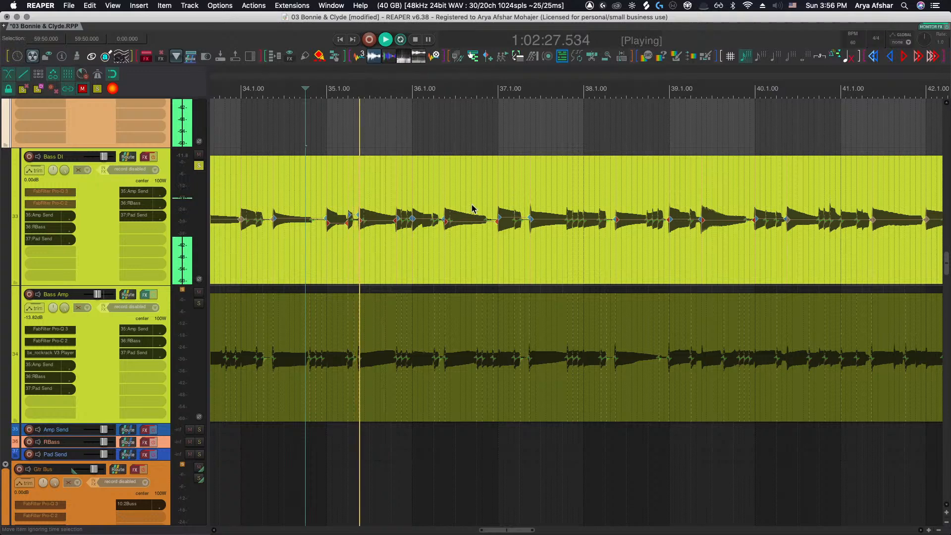
scroll(475, 218, "up", 5)
scroll(475, 221, "right", 6)
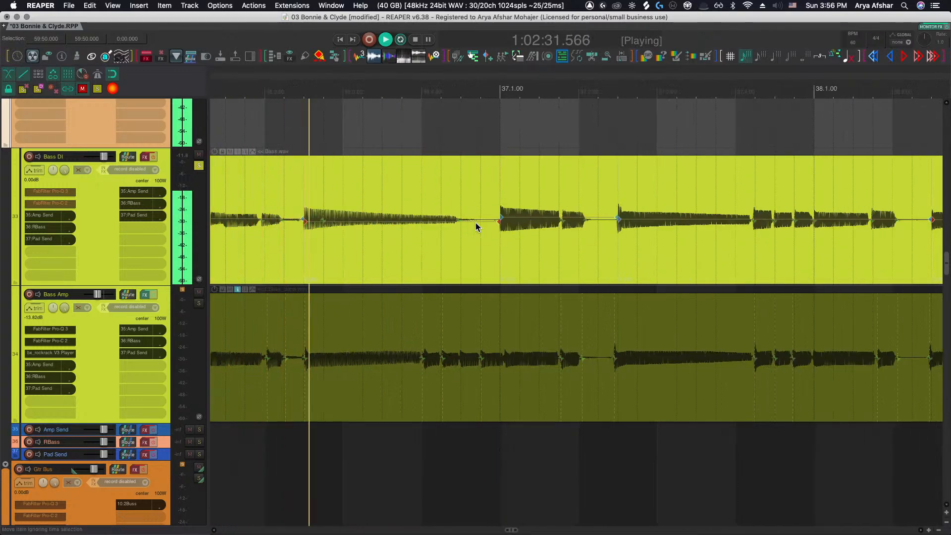
scroll(476, 226, "right", 1)
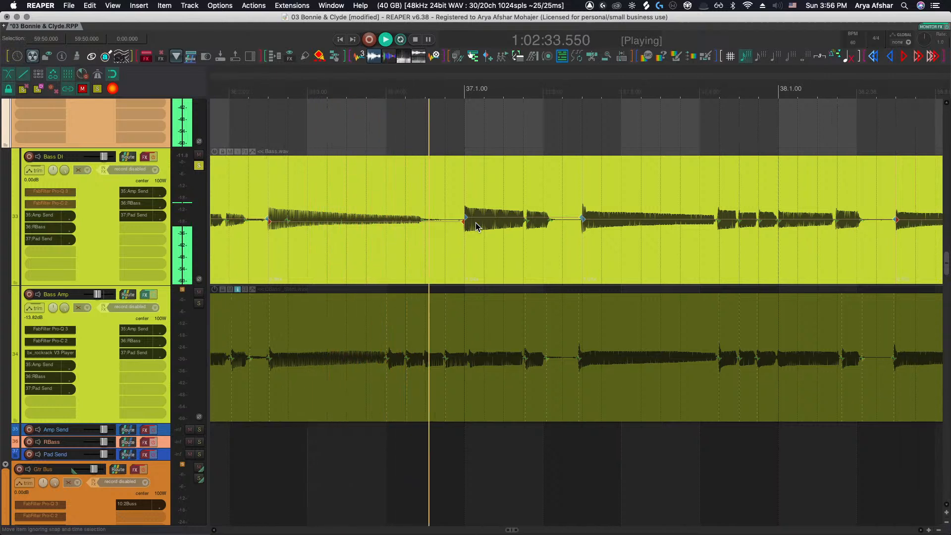
scroll(476, 226, "right", 1)
scroll(475, 223, "right", 6)
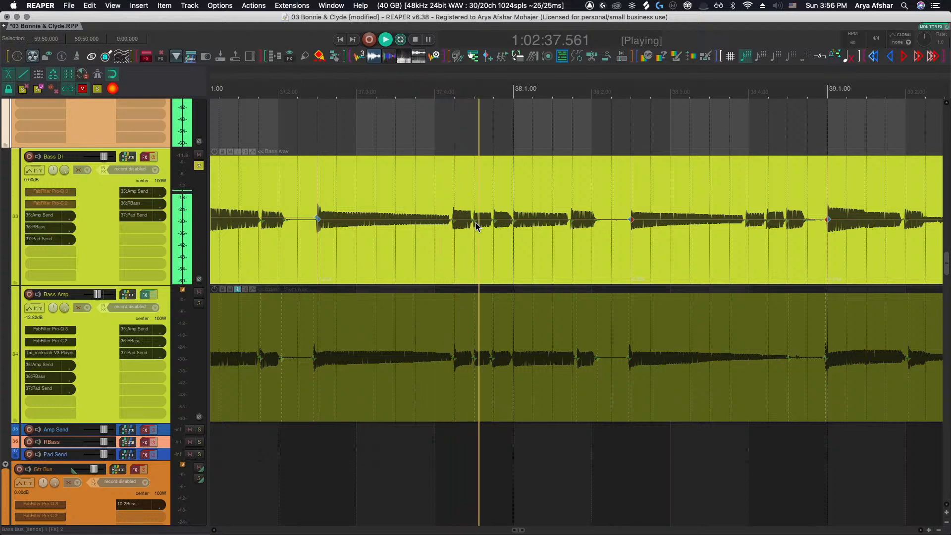
scroll(475, 223, "right", 4)
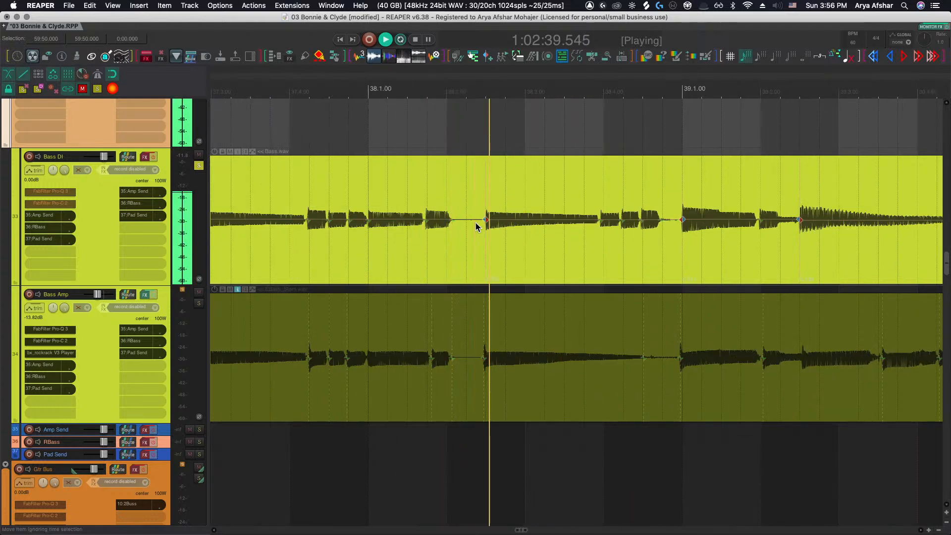
scroll(476, 223, "right", 3)
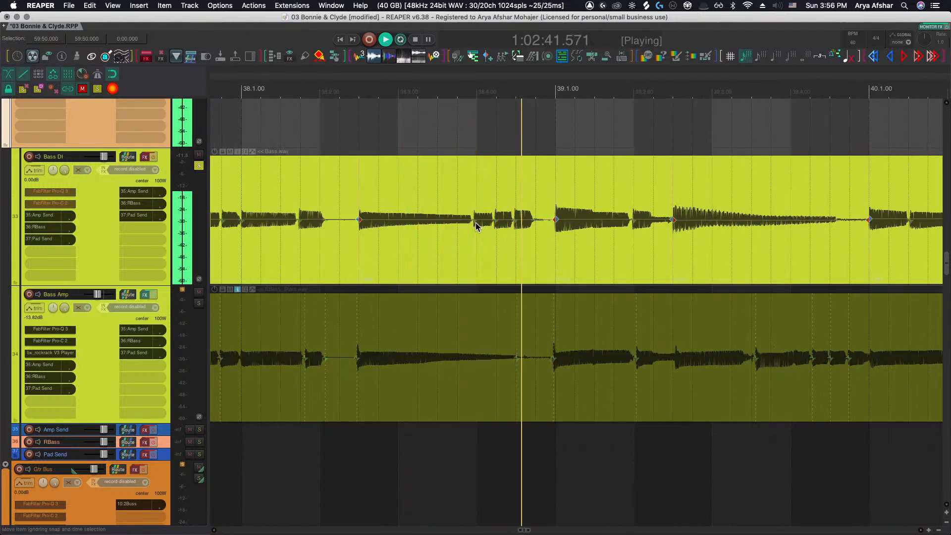
scroll(475, 224, "right", 3)
scroll(476, 224, "right", 5)
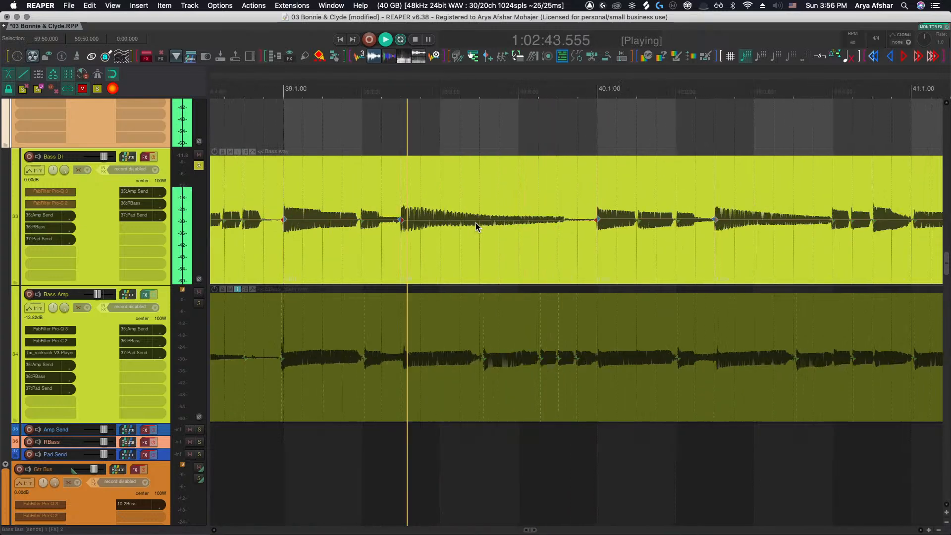
scroll(475, 224, "right", 1)
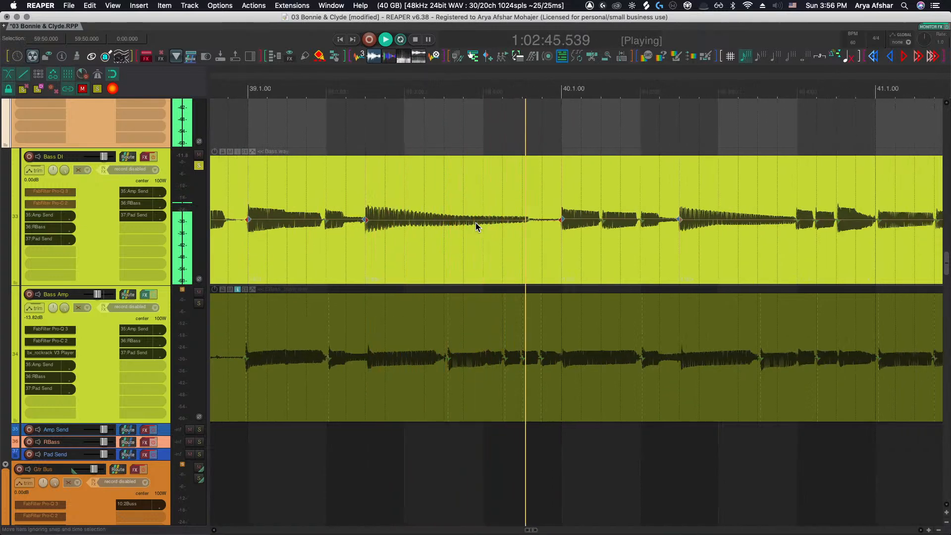
scroll(476, 223, "right", 3)
scroll(475, 222, "right", 3)
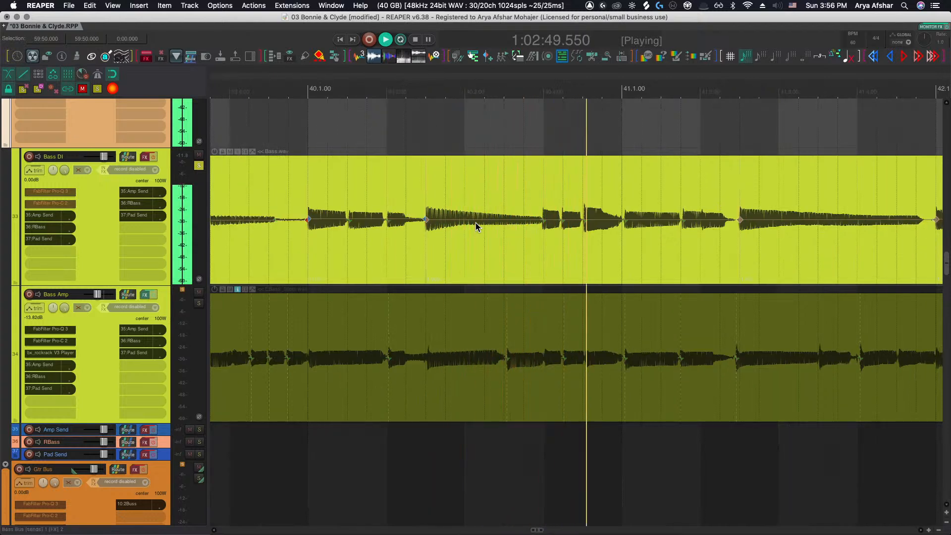
scroll(476, 222, "right", 4)
Nudge the Bass DI stretch marker just before bar 41 slightly later to match the amp track
key("space")
left_click(473, 220)
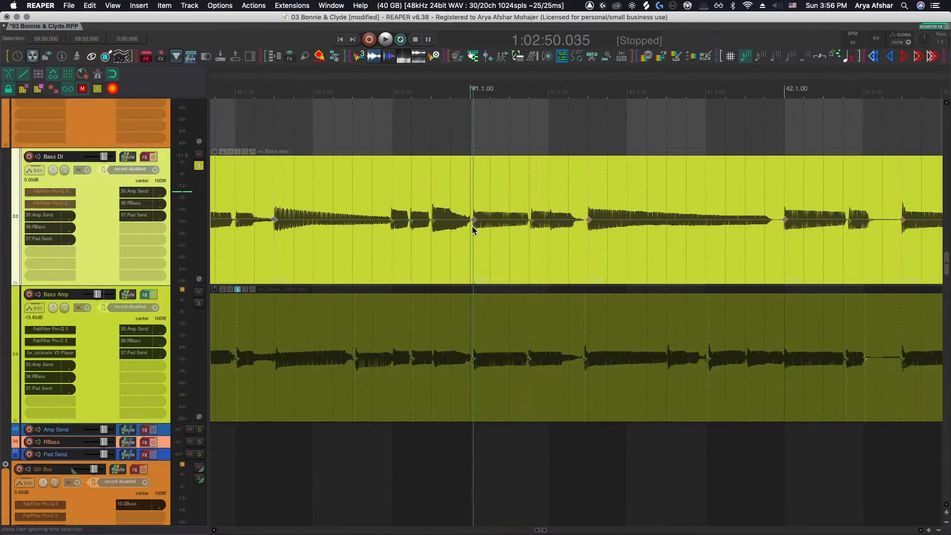
left_click(352, 182)
key("space")
Move the Bass DI stretch marker just after bar 42 slightly earlier to match the amp track
key("space")
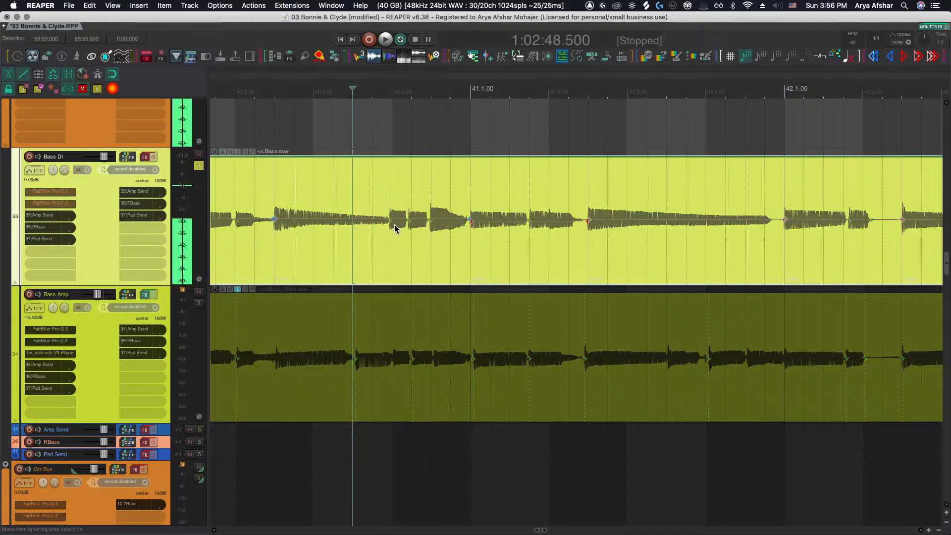
left_click_drag(390, 221, 394, 221)
left_click(340, 183)
key("space")
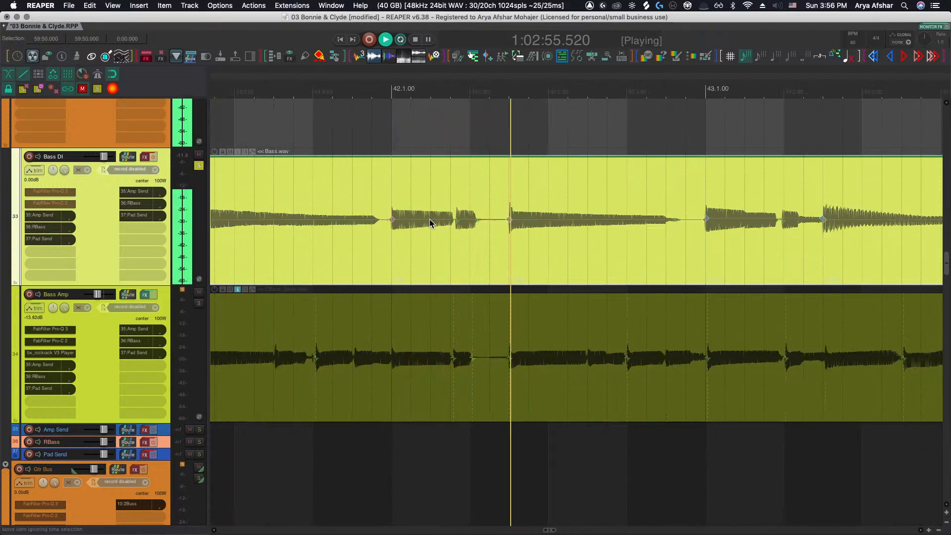
key("space")
left_click_drag(455, 221, 451, 221)
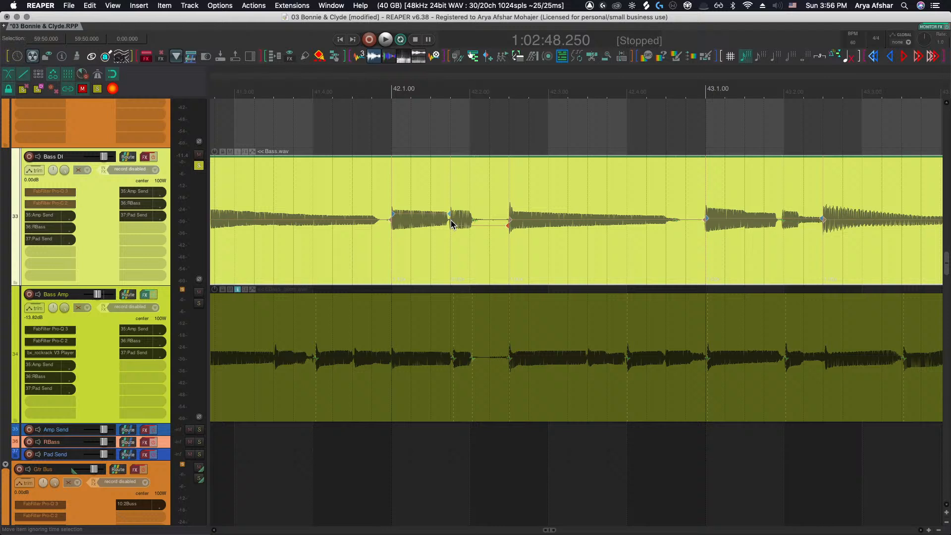
Play back the bass tracks and follow the Bass DI stretch markers from bar 43 through bar 55
left_click(371, 143)
key("space")
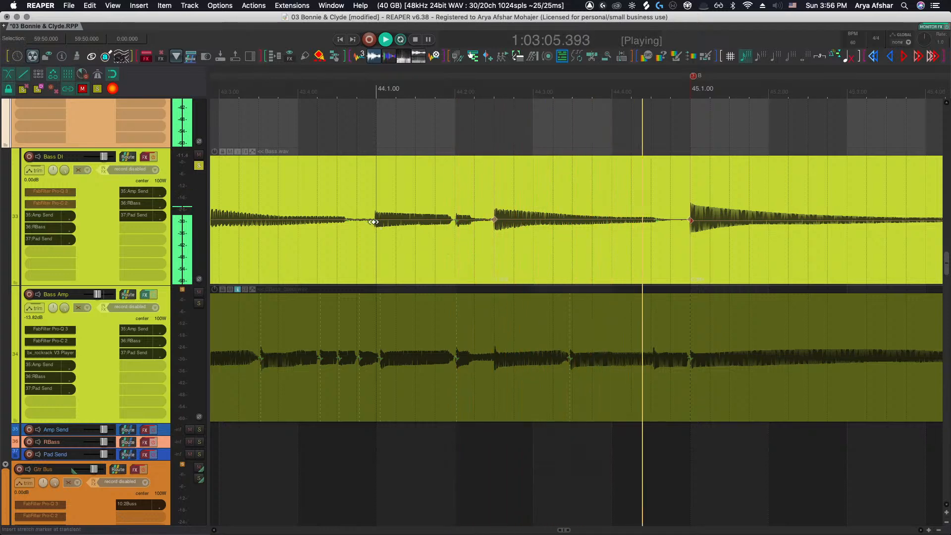
scroll(374, 221, "down", 5)
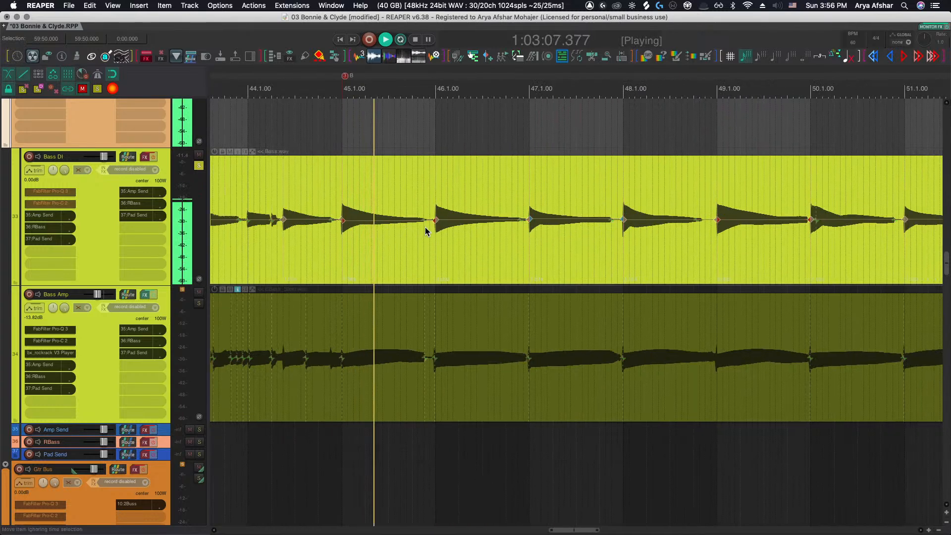
scroll(426, 228, "up", 5)
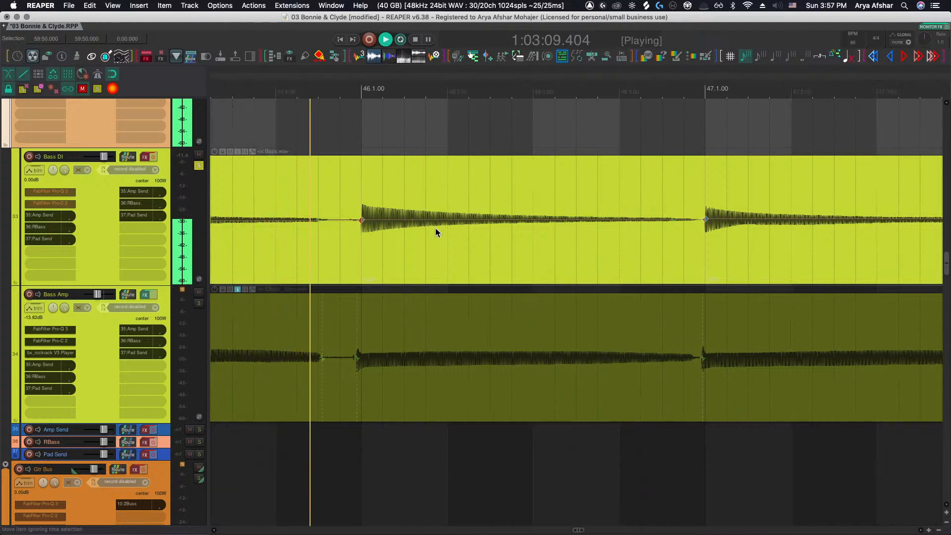
scroll(435, 228, "down", 3)
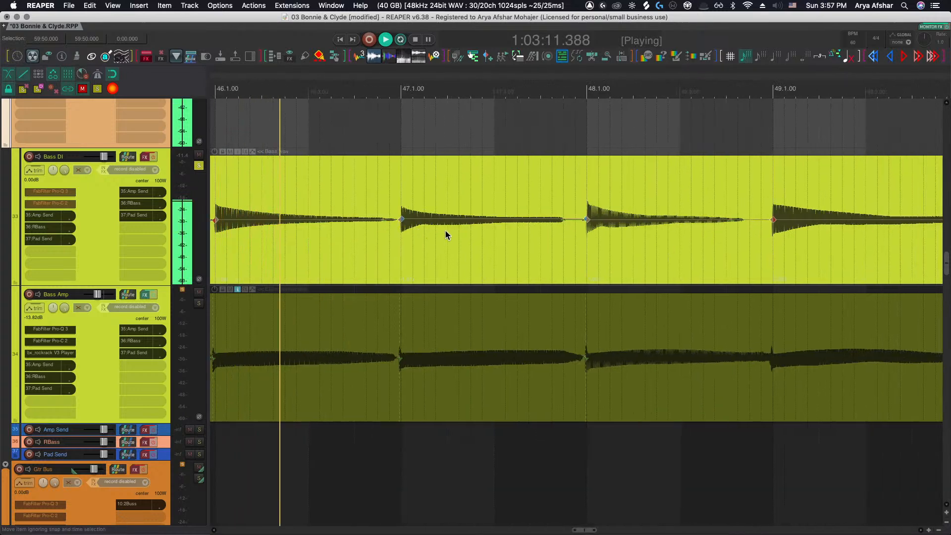
scroll(445, 231, "down", 2)
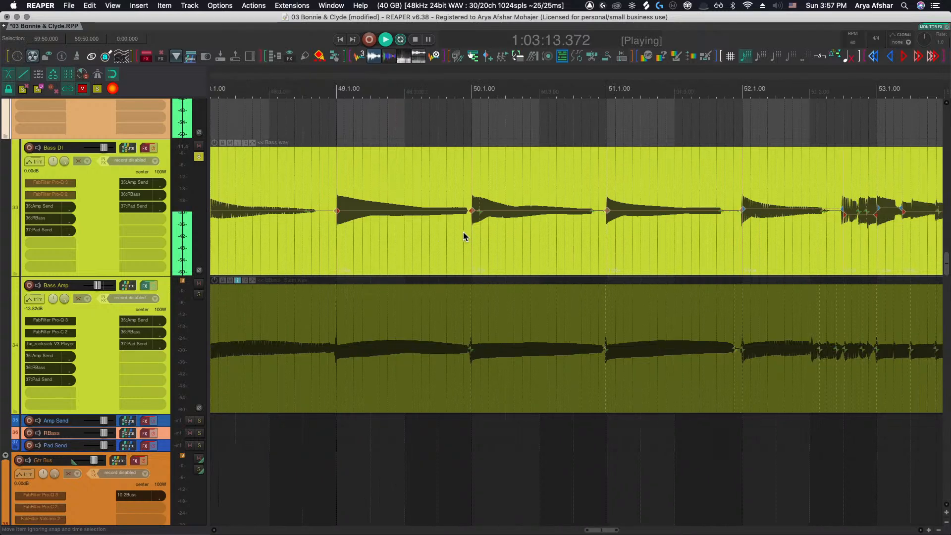
left_click(521, 229)
key("space")
key("space")
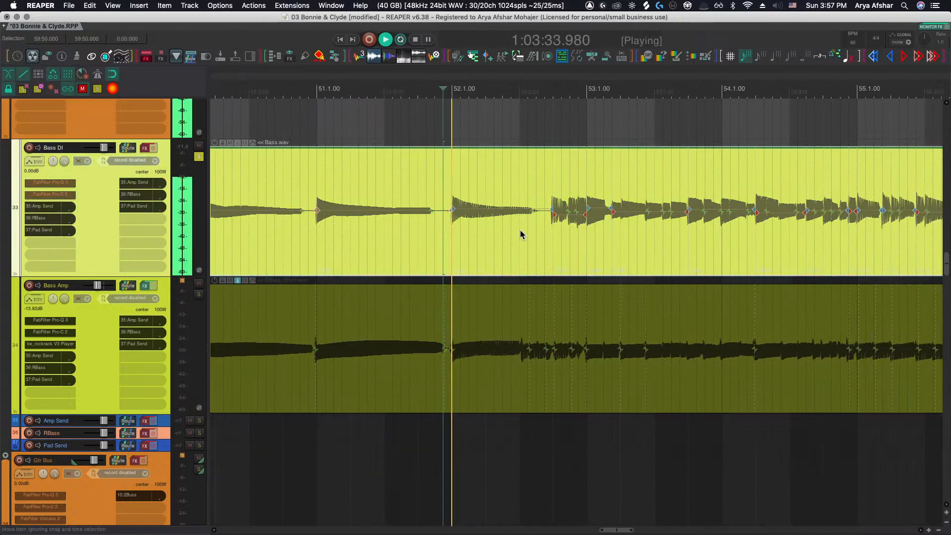
scroll(512, 230, "up", 3)
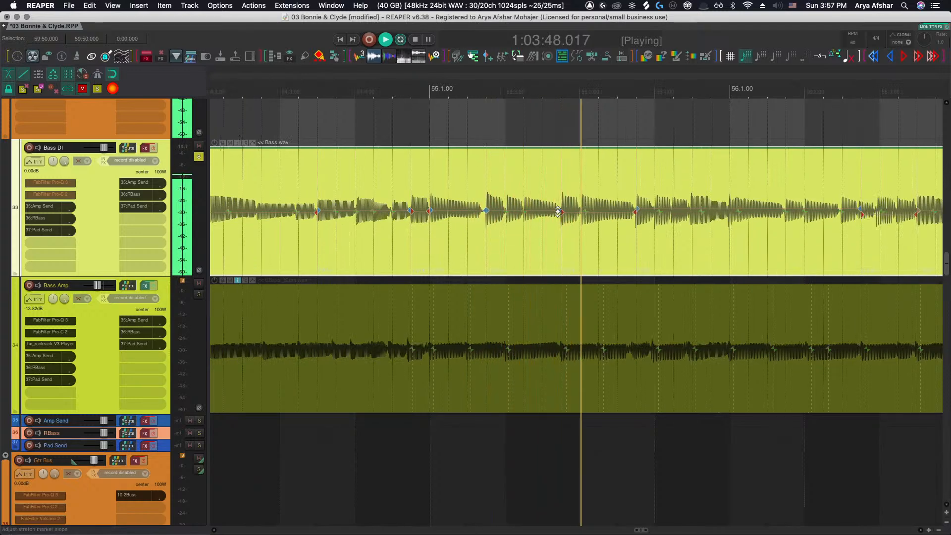
Try shifting a Bass DI stretch marker just after bar 55 earlier, then undo the move
left_click(373, 130)
key("space")
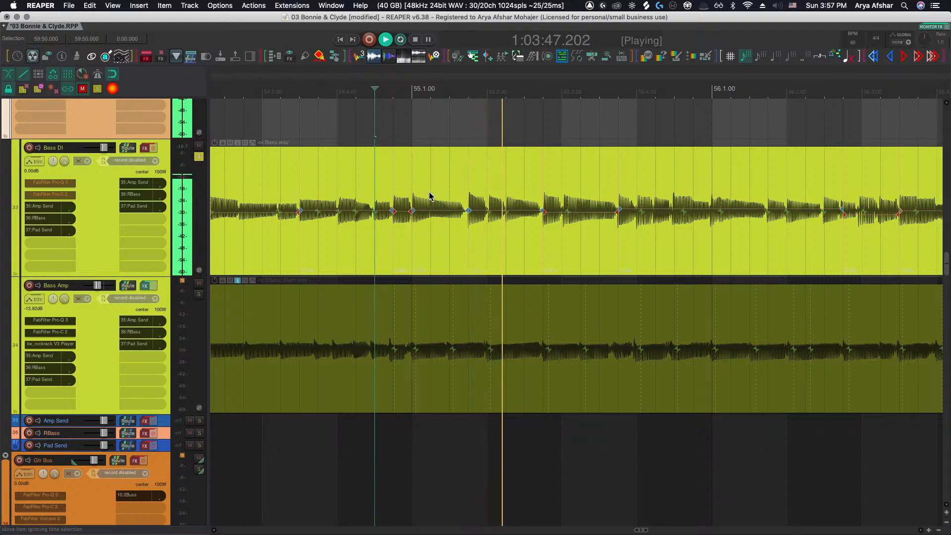
key("space")
left_click_drag(468, 210, 453, 211)
key("space")
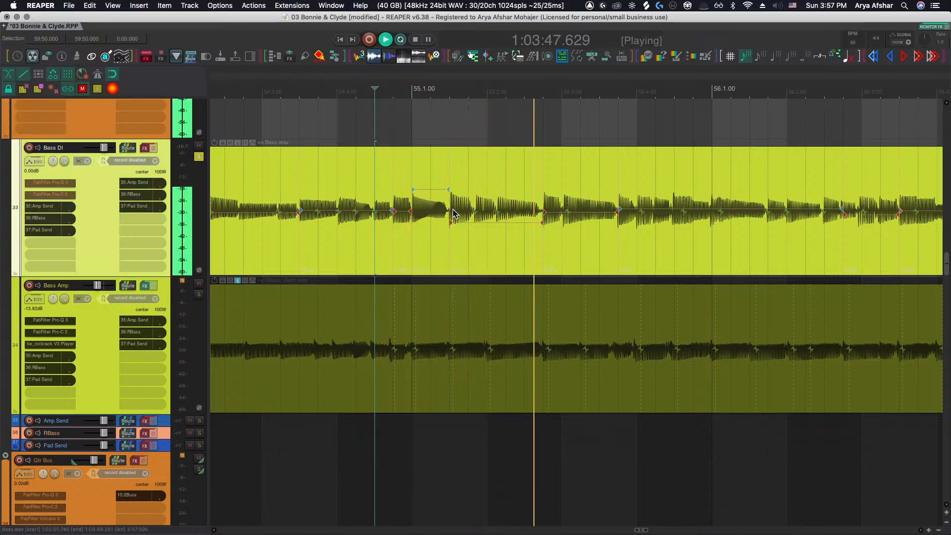
key("ctrl+z")
key("space")
Play back bars 55 to 57 and compare the Bass DI stretch markers against the Bass Amp transients
scroll(498, 228, "right", 2)
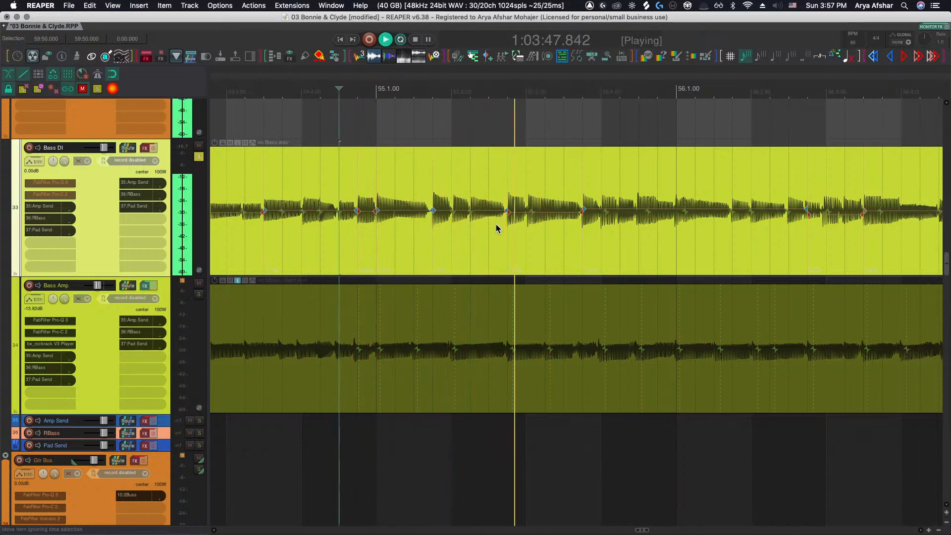
key("space")
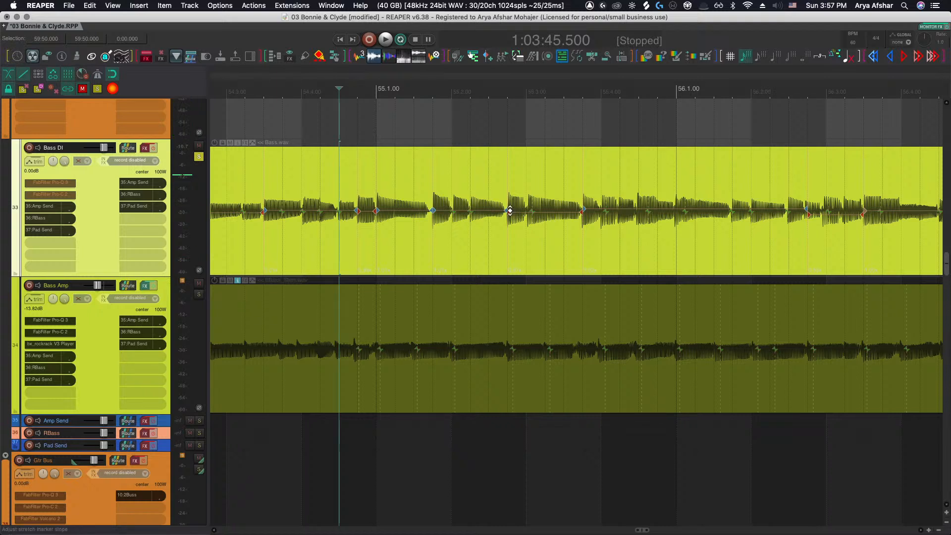
key("space")
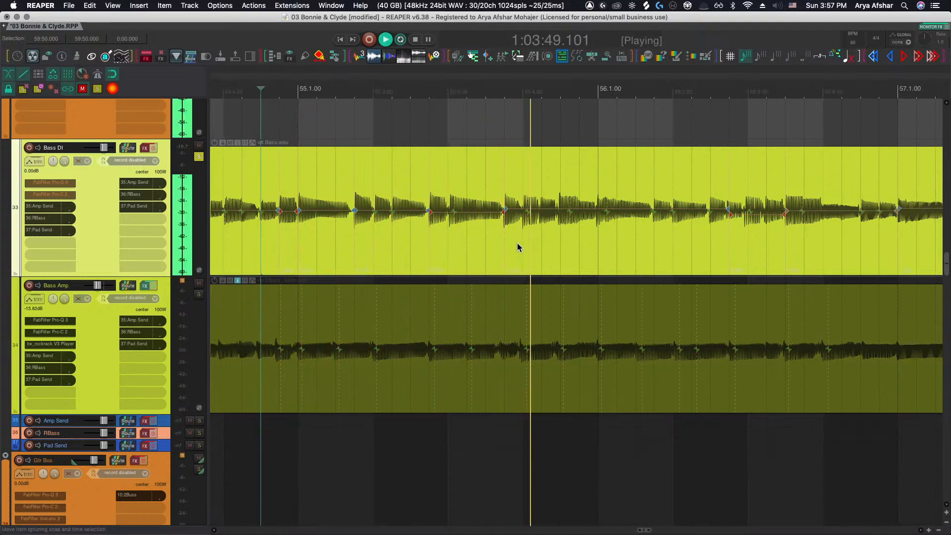
key("space")
scroll(524, 217, "up", 2)
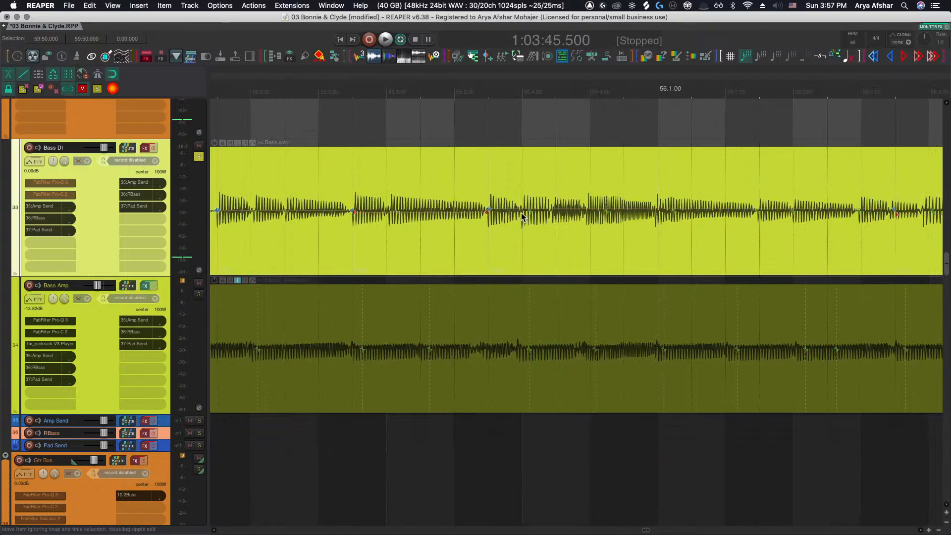
left_click(521, 216)
left_click(443, 123)
key("space")
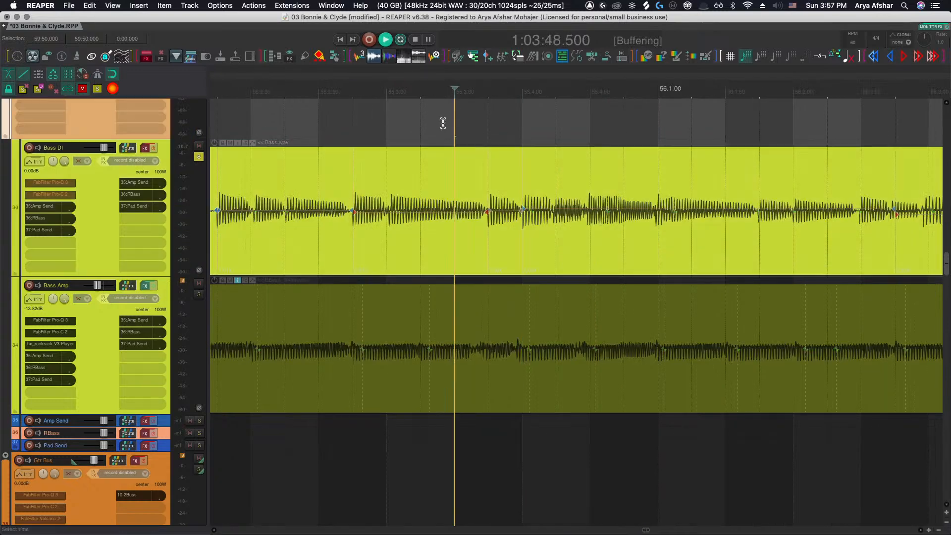
key("space")
scroll(582, 211, "up", 2)
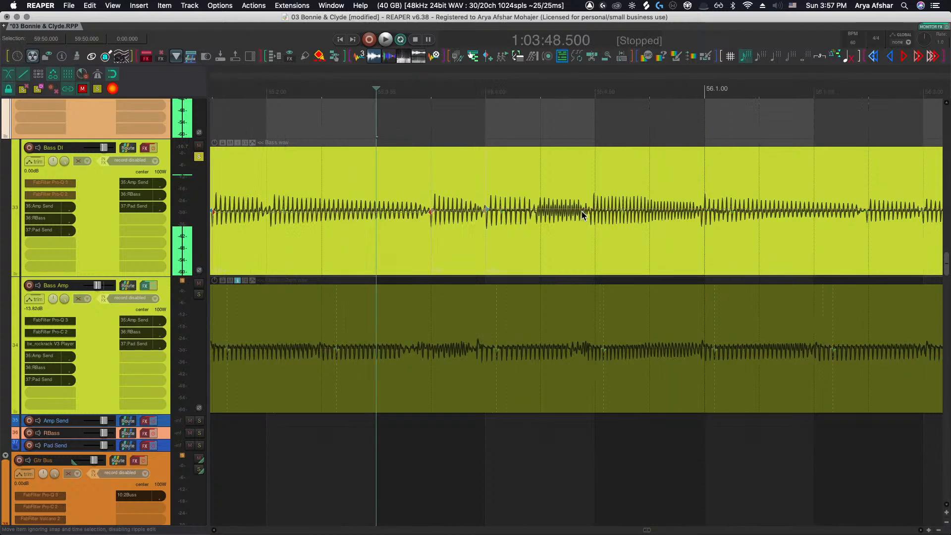
left_click(584, 211)
scroll(595, 211, "down", 2)
key("space")
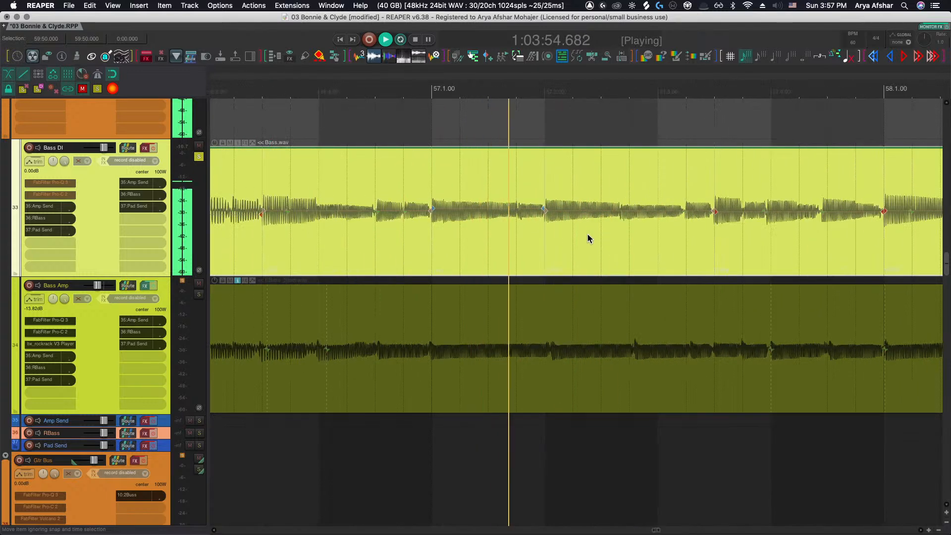
key("space")
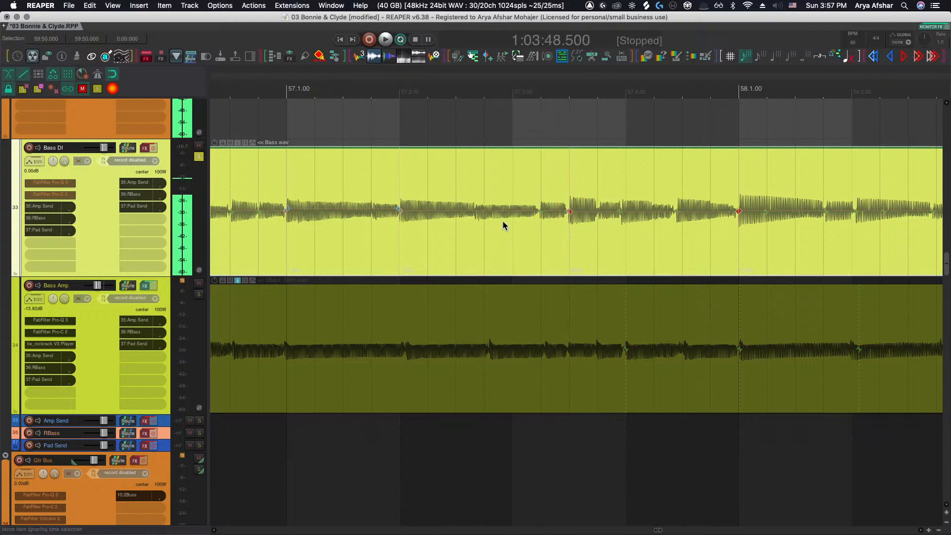
Move a Bass DI stretch marker between bars 57 and 58 slightly later to match the amp track
key("shift+w")
left_click_drag(474, 211, 484, 211)
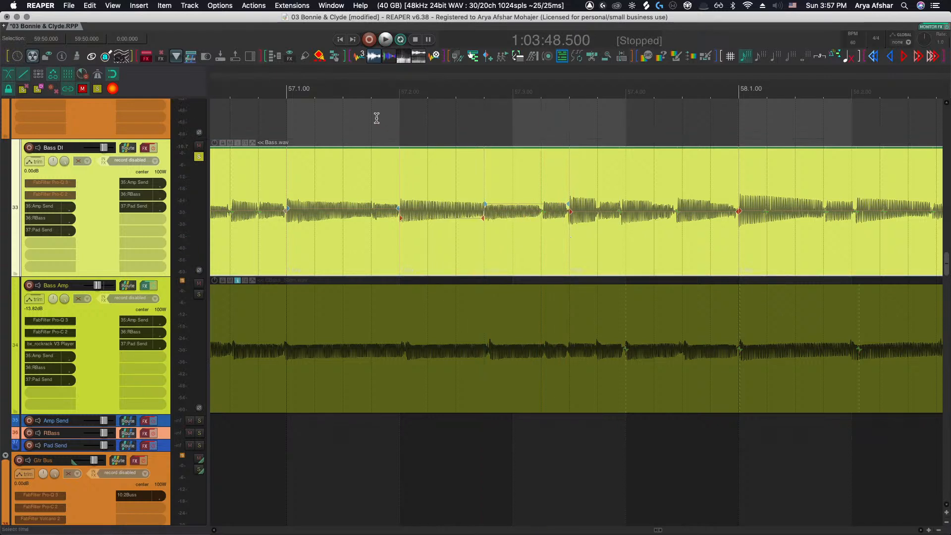
left_click(375, 123)
key("space")
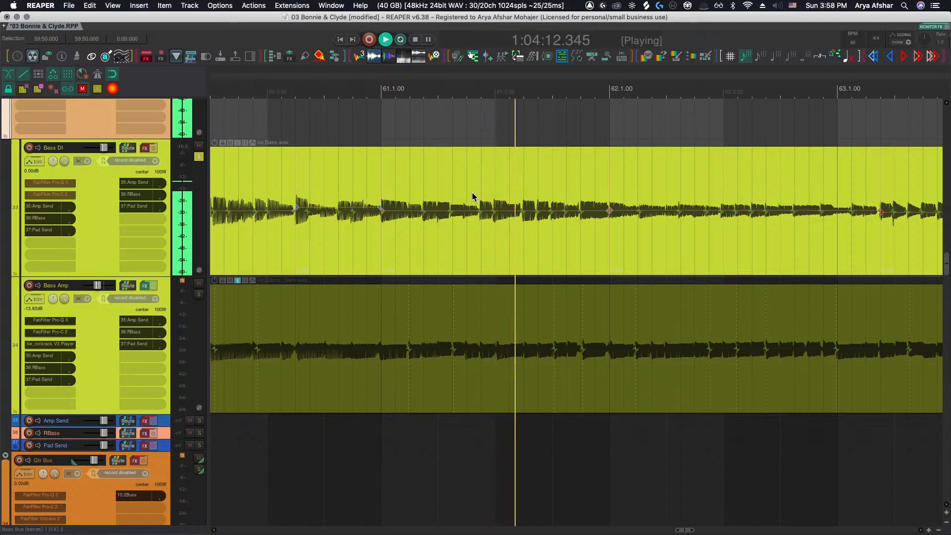
Nudge the Bass DI stretch marker shortly after bar 61 slightly later to line up with the amp
left_click(424, 140)
scroll(459, 181, "up", 3)
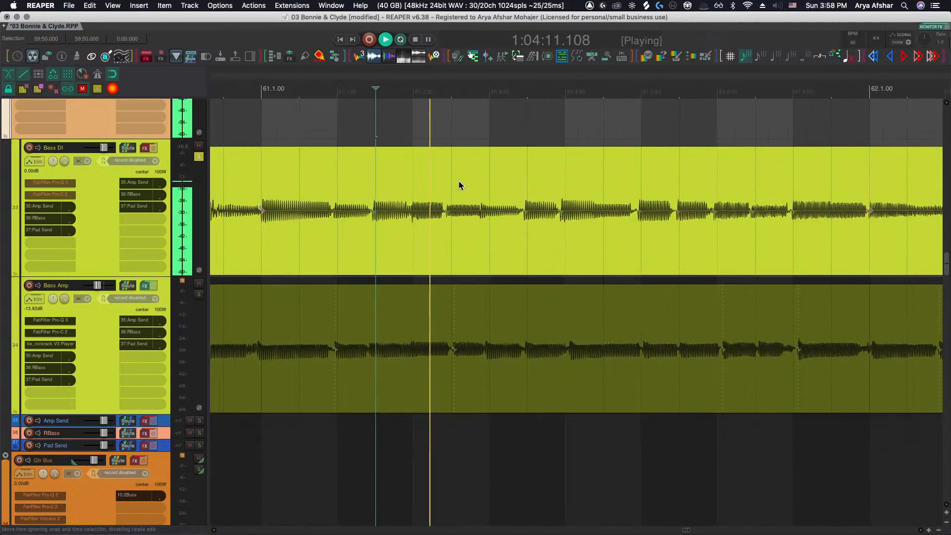
key("space")
left_click(299, 114)
key("space")
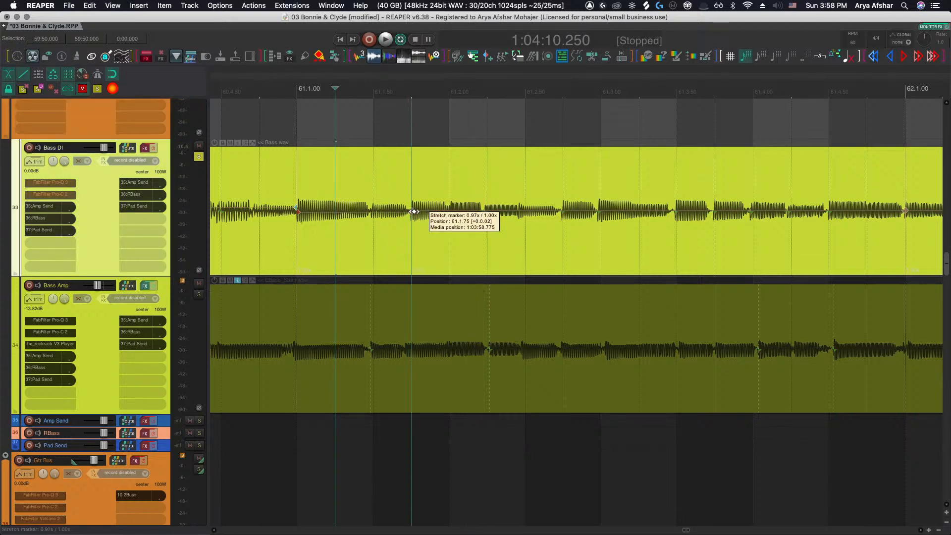
left_click(289, 122)
key("space")
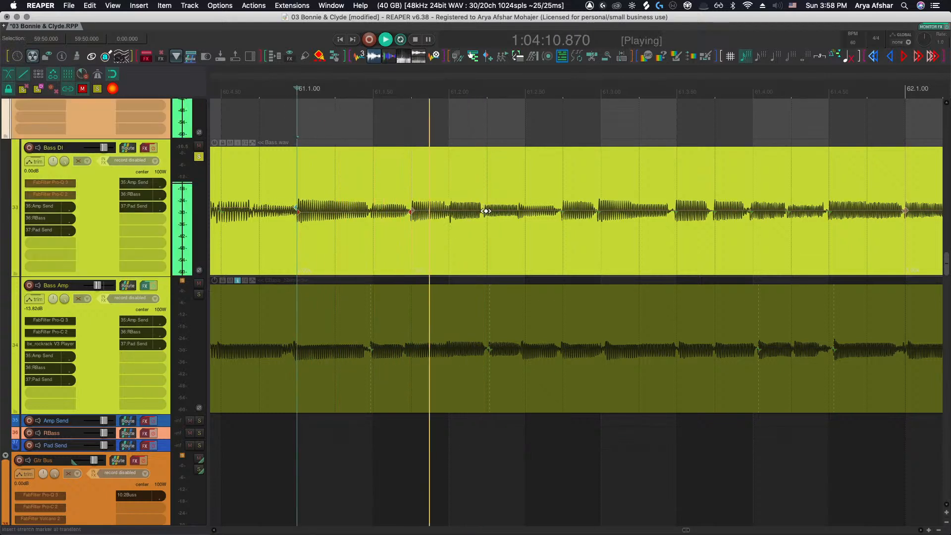
left_click_drag(485, 211, 488, 209)
Shift the next Bass DI stretch marker after bar 61 later to match the Bass Amp transient
scroll(491, 211, "right", 1)
mouse_move(547, 212)
left_mouse_down()
mouse_move(583, 211)
mouse_move(532, 212)
mouse_move(569, 212)
left_mouse_up()
left_click(533, 120)
scroll(522, 142, "right", 3)
scroll(569, 213, "down", 5)
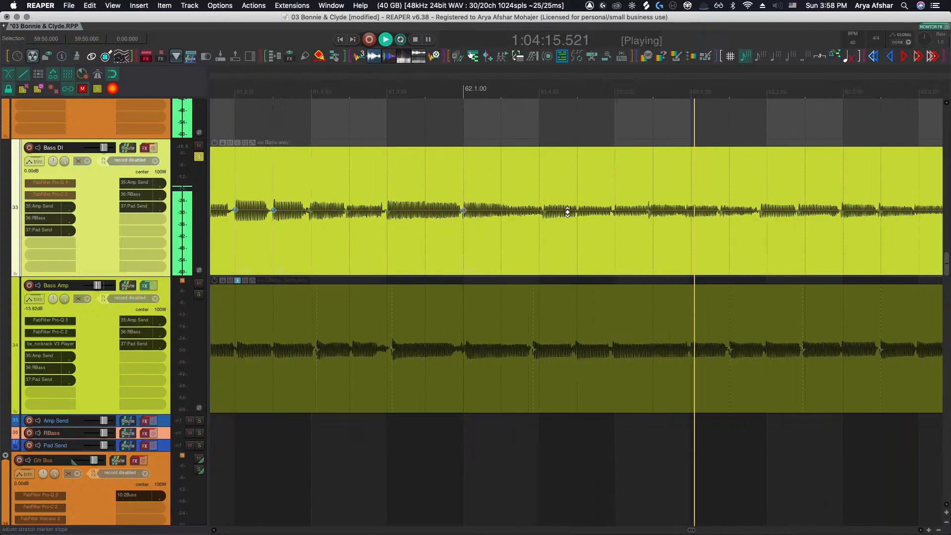
Nudge a Bass DI stretch marker between bars 64 and 65 slightly later to match the amp track
scroll(569, 214, "right", 3)
scroll(595, 210, "up", 2)
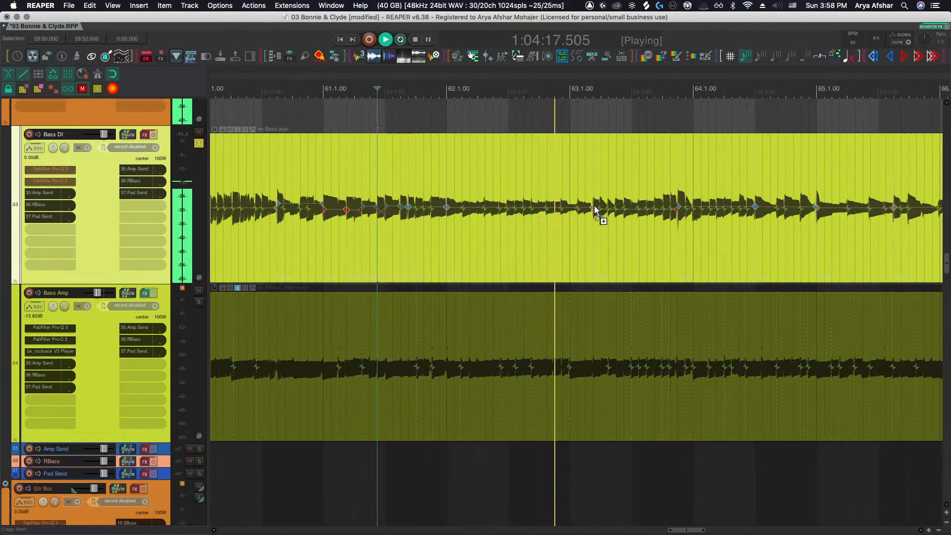
scroll(592, 210, "up", 4)
scroll(596, 219, "right", 3)
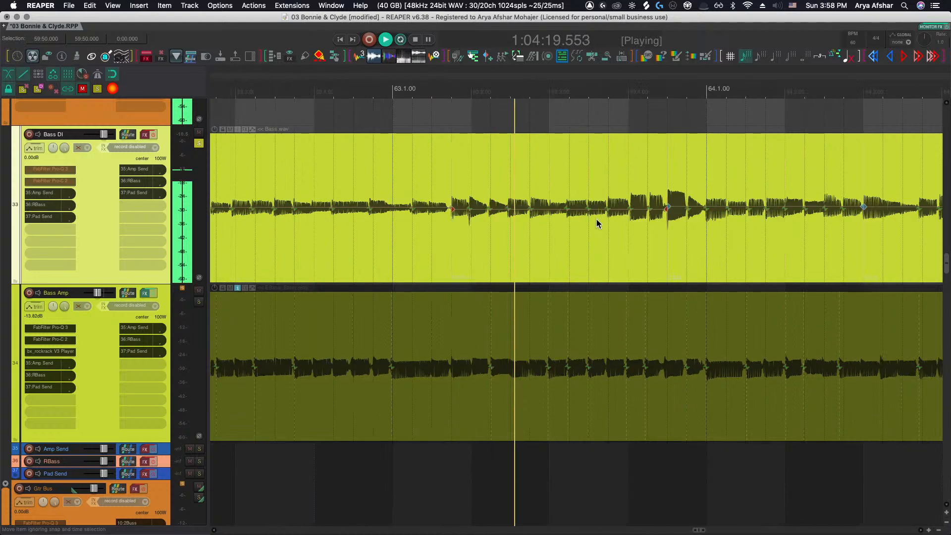
scroll(596, 219, "right", 3)
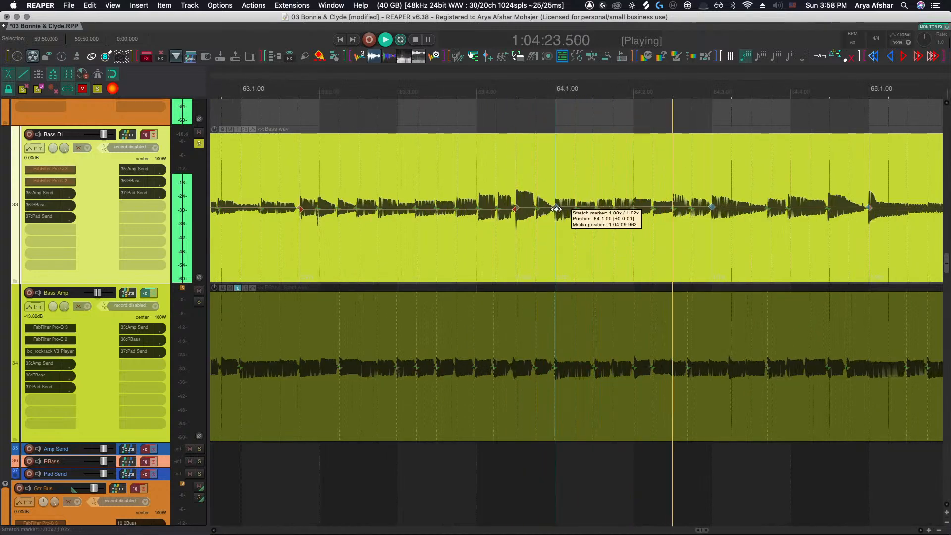
scroll(554, 208, "right", 3)
key("space")
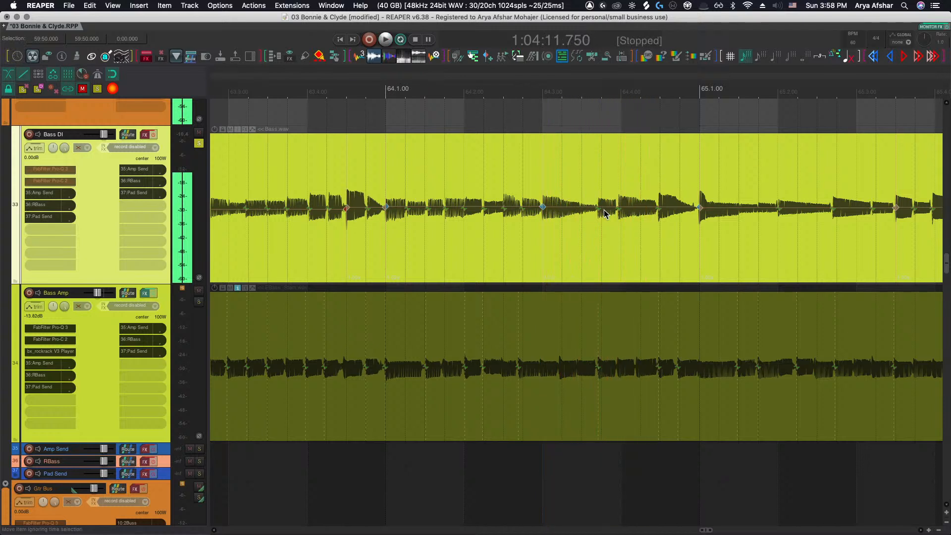
left_click_drag(599, 208, 601, 208)
left_click(502, 120)
key("space")
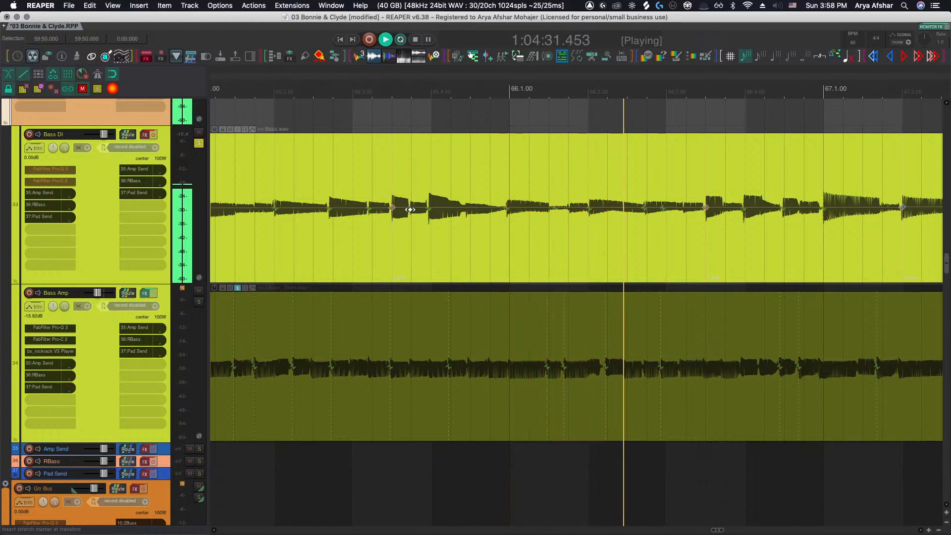
Nudge a Bass DI stretch marker just before bar 69 slightly later and replay the passage
left_click(424, 207)
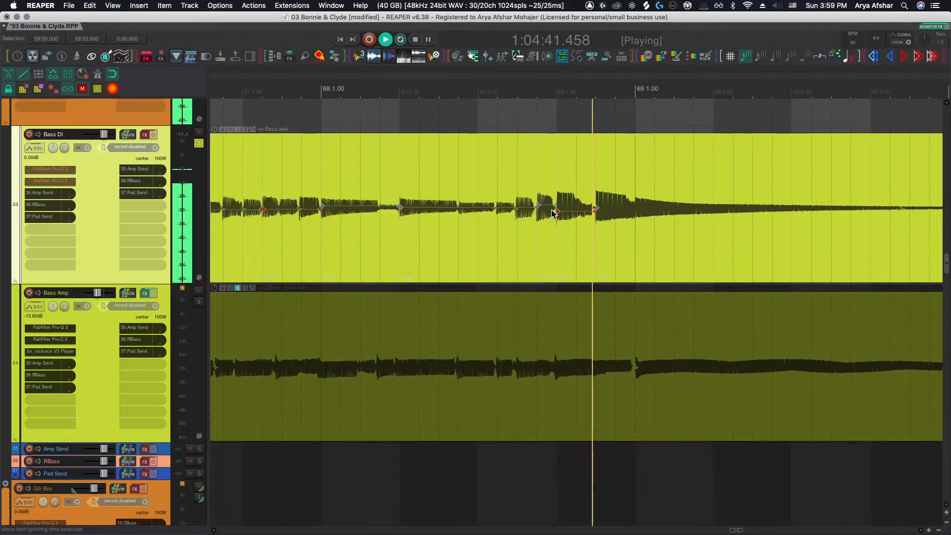
left_click_drag(517, 209, 519, 209)
key("space")
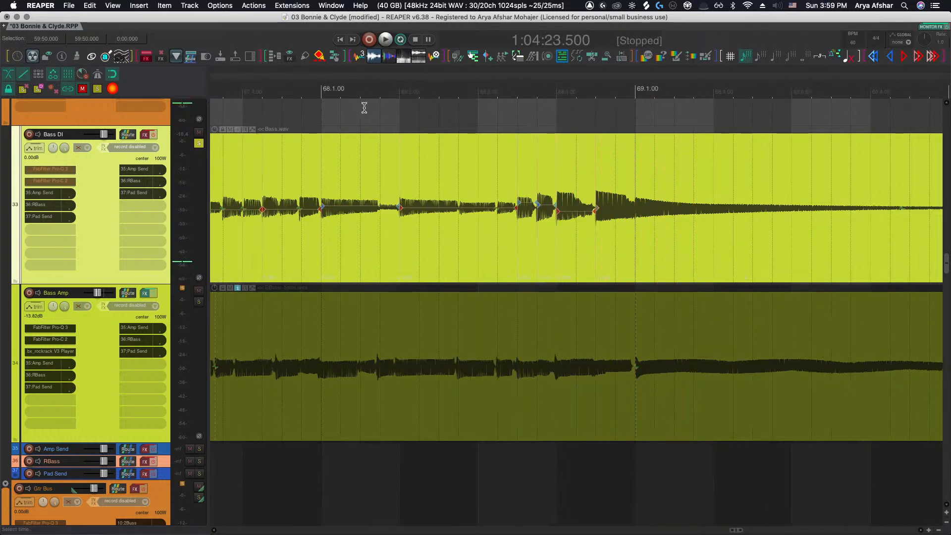
left_click(364, 108)
key("space")
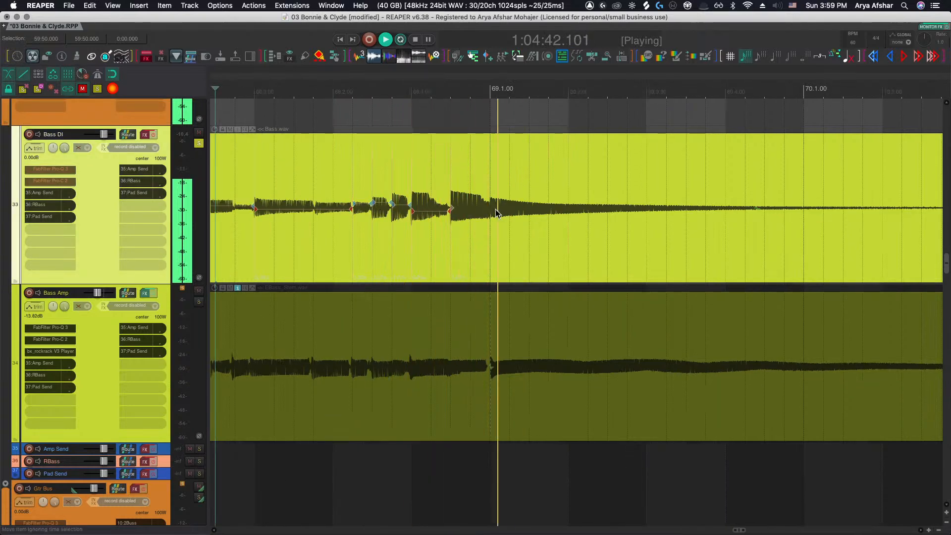
Solo the Bass Amp track and play the bass back from bar 29
scroll(495, 209, "down", 10)
key("space")
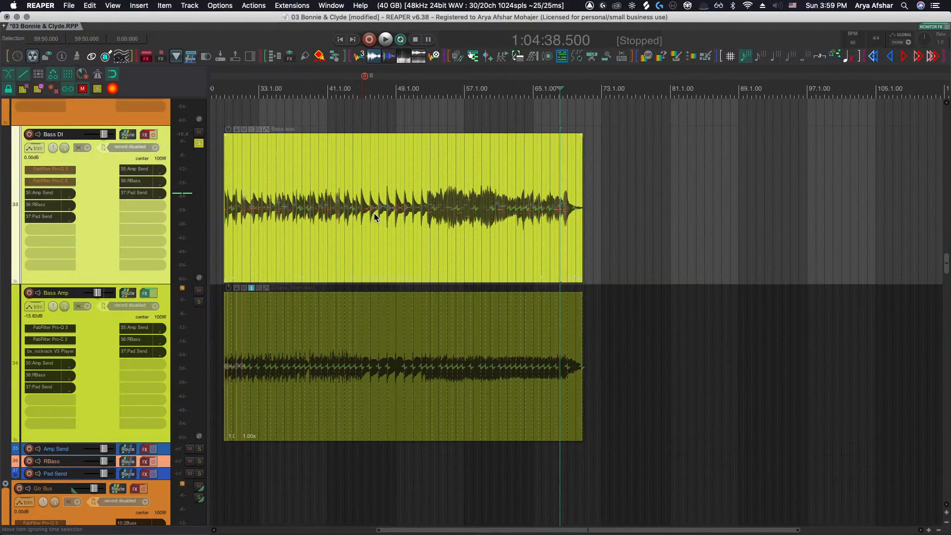
scroll(384, 225, "left", 6)
scroll(392, 234, "down", 1)
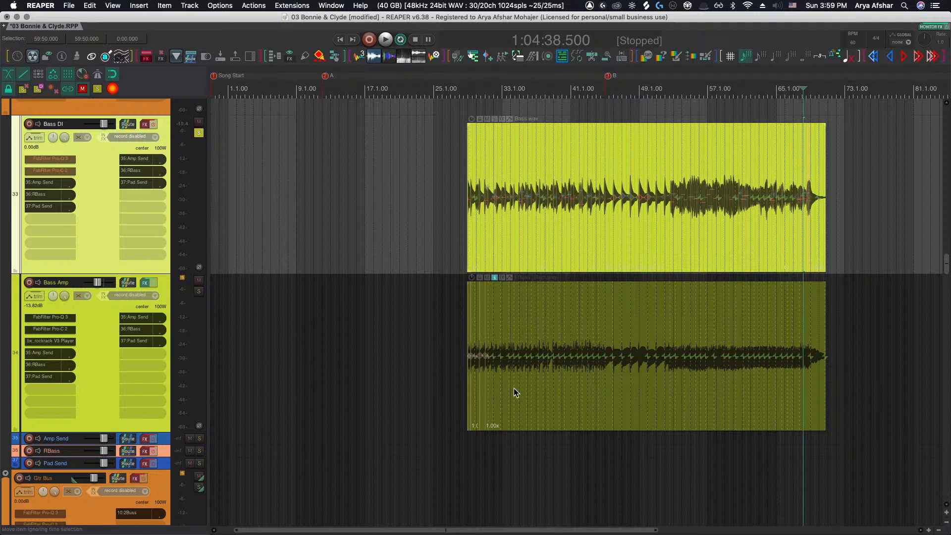
left_click_drag(443, 320, 905, 391)
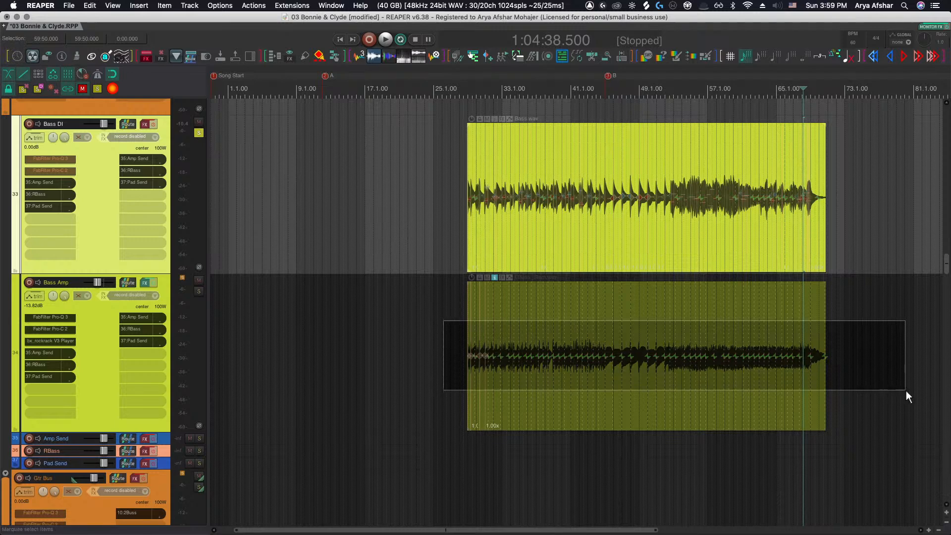
left_click(199, 291, "alt+super")
left_click(440, 310)
key("space")
scroll(472, 365, "up", 10)
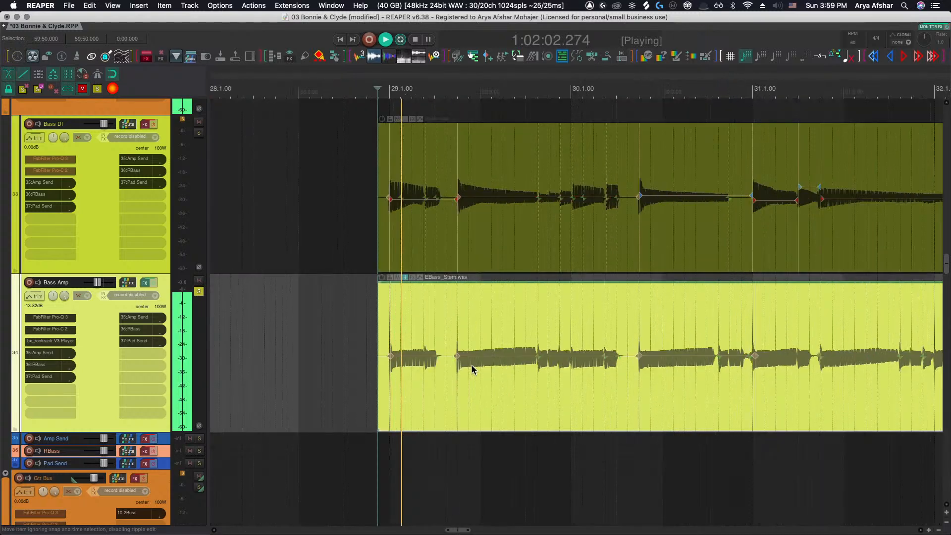
Zoom in on the Bass DI and Bass Amp waveforms around bar 29 and stop playback
scroll(420, 369, "up", 3)
scroll(435, 369, "up", 1)
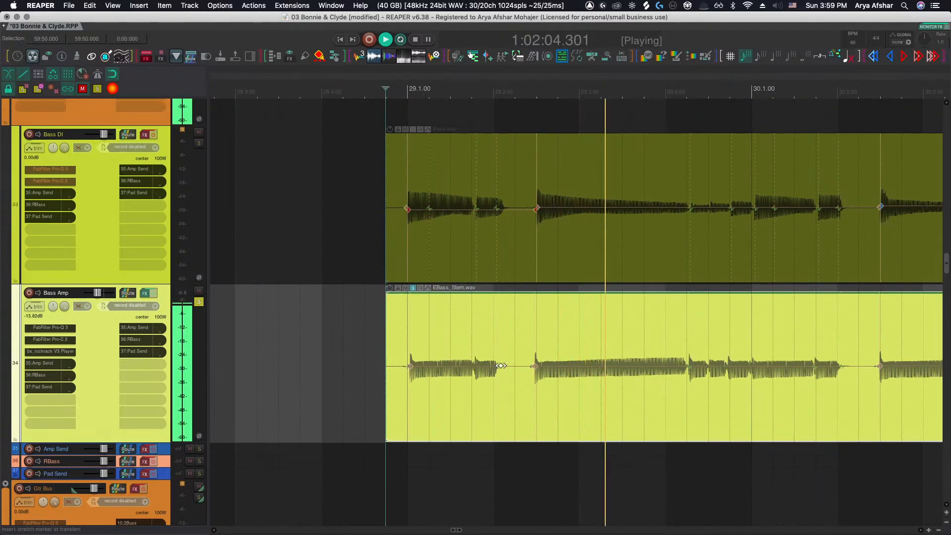
scroll(501, 366, "right", 3)
key("space")
scroll(622, 378, "right", 8)
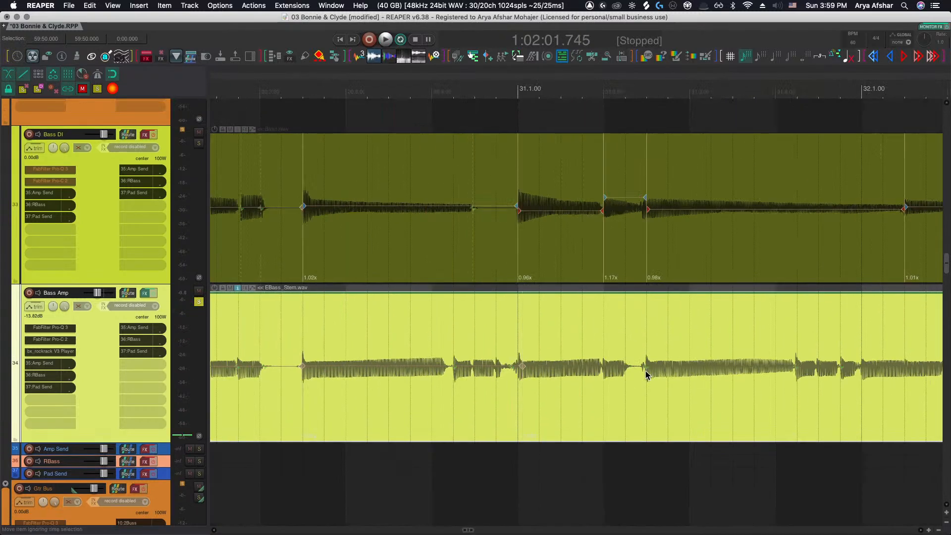
scroll(647, 369, "right", 6)
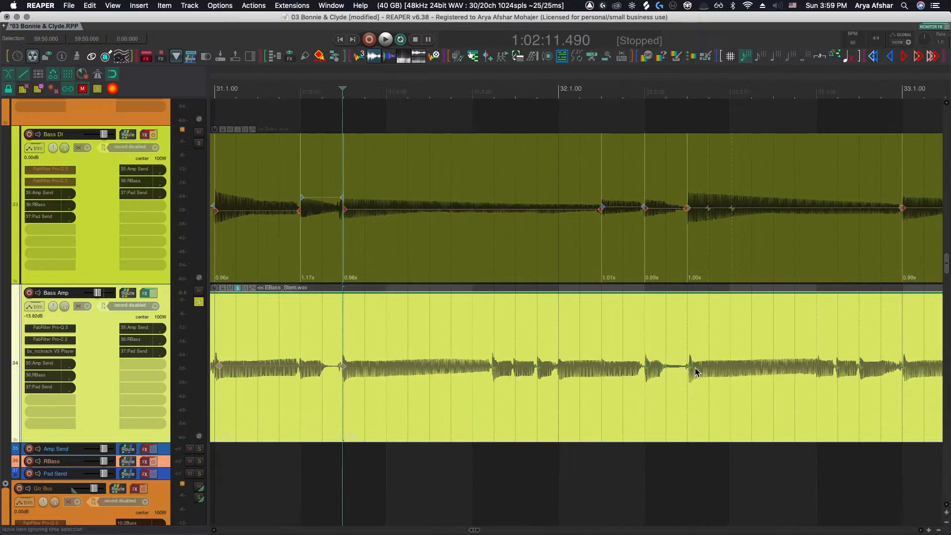
Step through the Bass Amp transients from bar 31 to bar 36, checking them against the Bass DI stretch markers
left_click(695, 373)
left_click(646, 366)
scroll(659, 369, "right", 7)
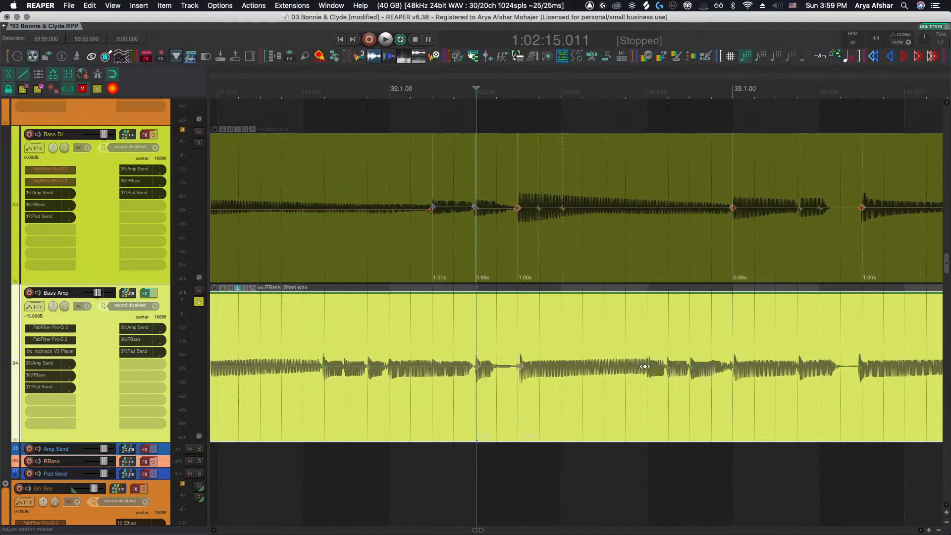
scroll(545, 370, "right", 5)
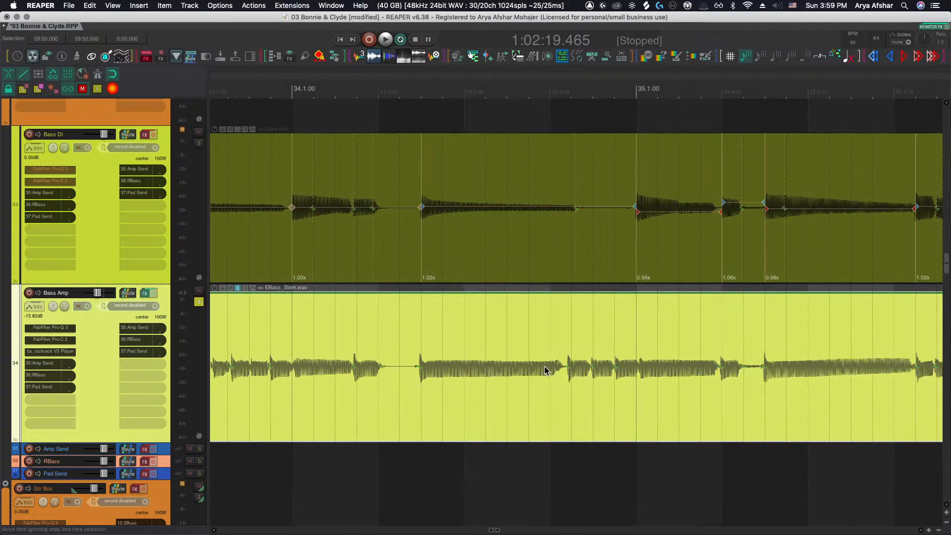
left_click(420, 370)
scroll(445, 370, "right", 6)
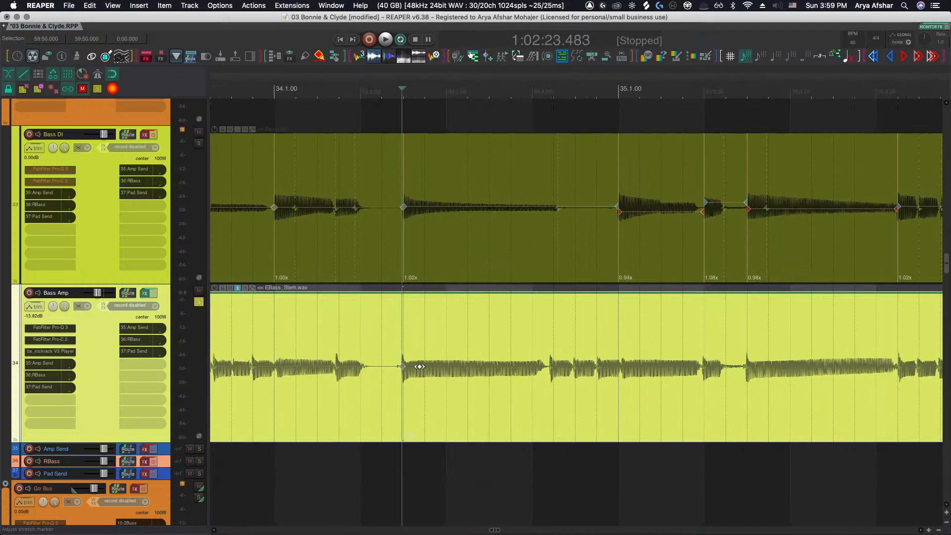
left_click(588, 367)
scroll(587, 377, "right", 10)
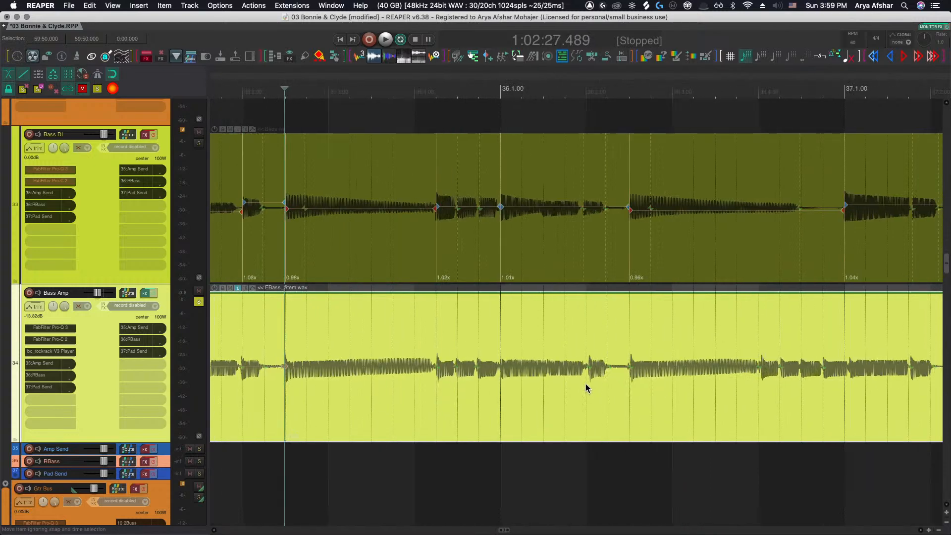
left_click(620, 366)
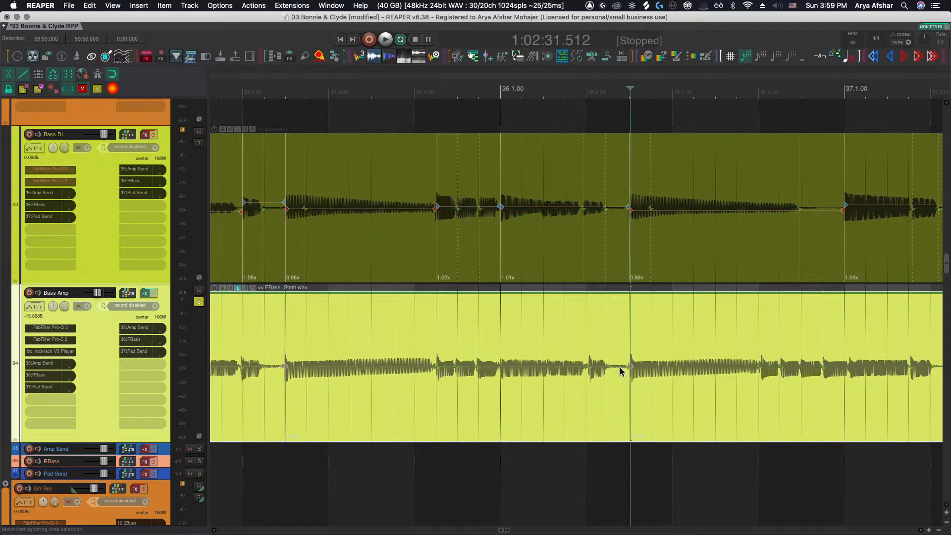
left_click(477, 368)
left_click(438, 367)
left_click(456, 368)
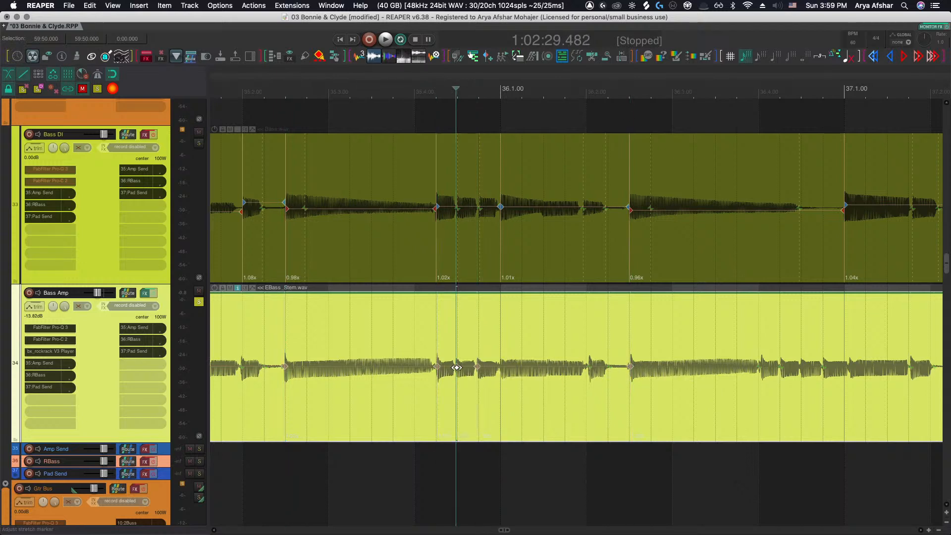
scroll(505, 374, "right", 8)
left_click(505, 374)
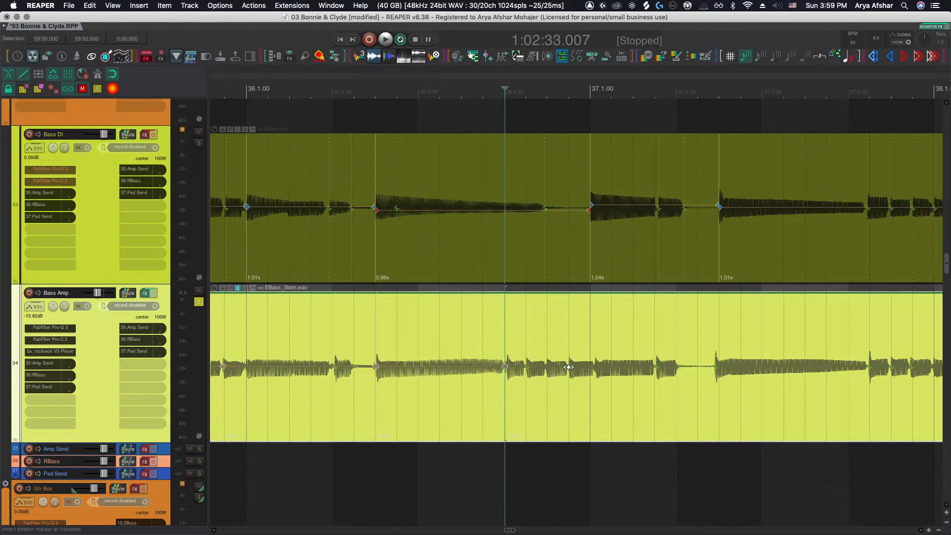
left_click(569, 368)
Continue checking the Bass Amp transients against the Bass DI stretch markers from bar 37 through bar 42
scroll(569, 368, "right", 4)
left_click(589, 368)
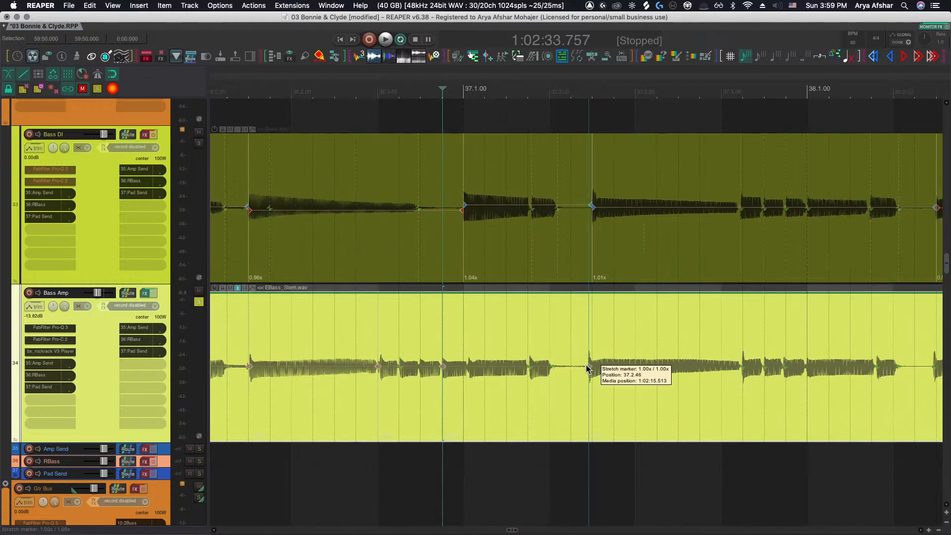
left_click(530, 369)
scroll(531, 372, "right", 11)
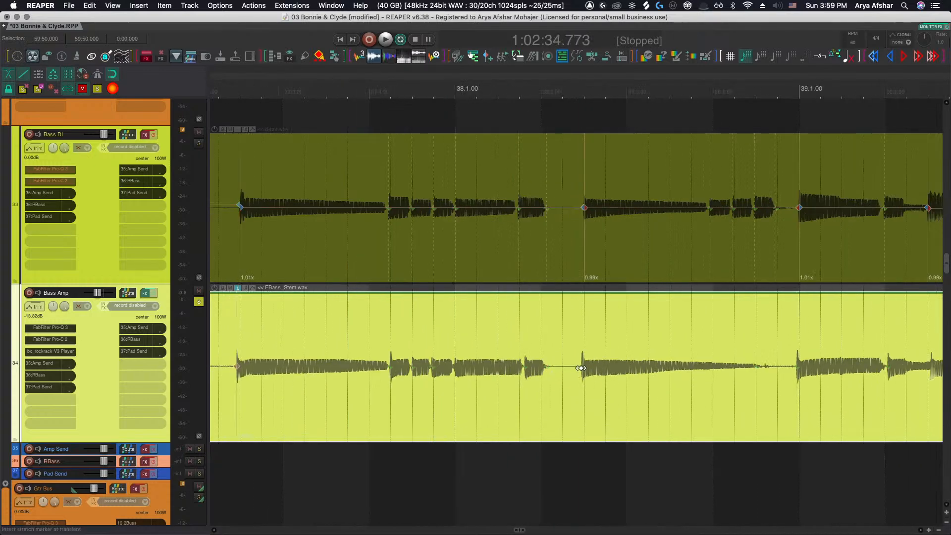
left_click(432, 371)
scroll(459, 370, "right", 6)
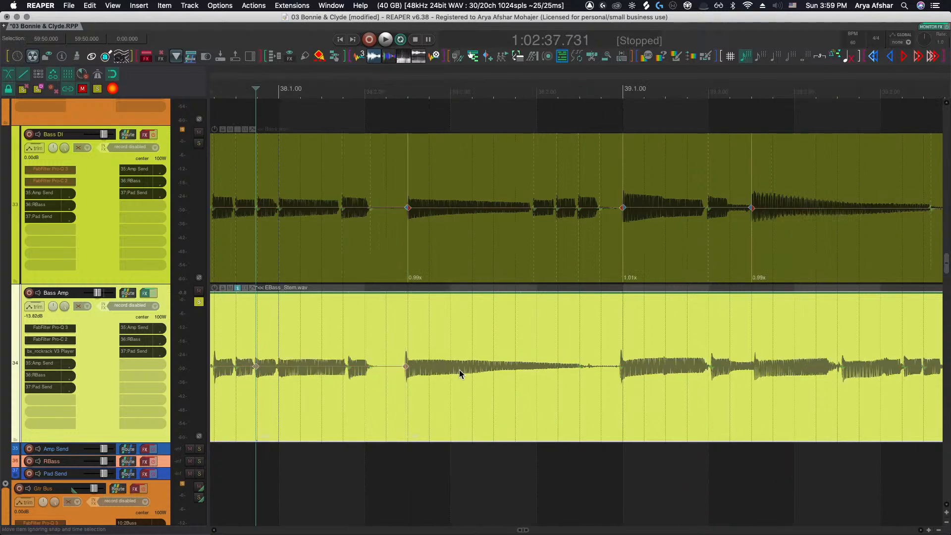
left_click(616, 368)
scroll(618, 367, "right", 1)
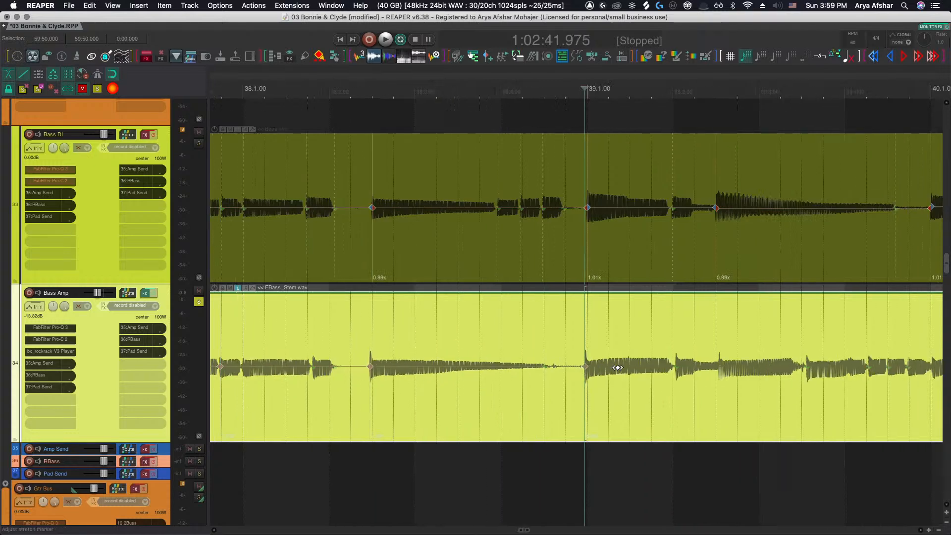
left_click(674, 369)
scroll(664, 372, "right", 13)
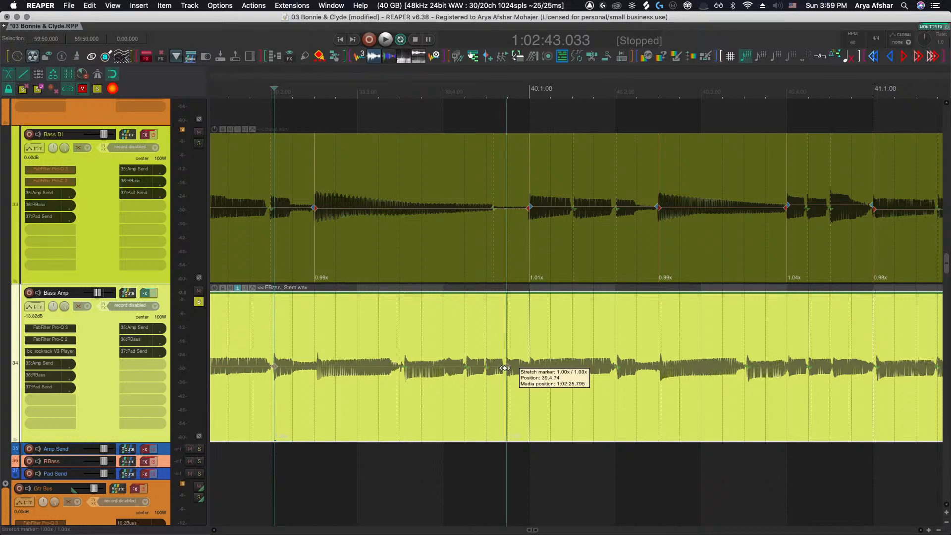
left_click(507, 371)
scroll(507, 373, "right", 1)
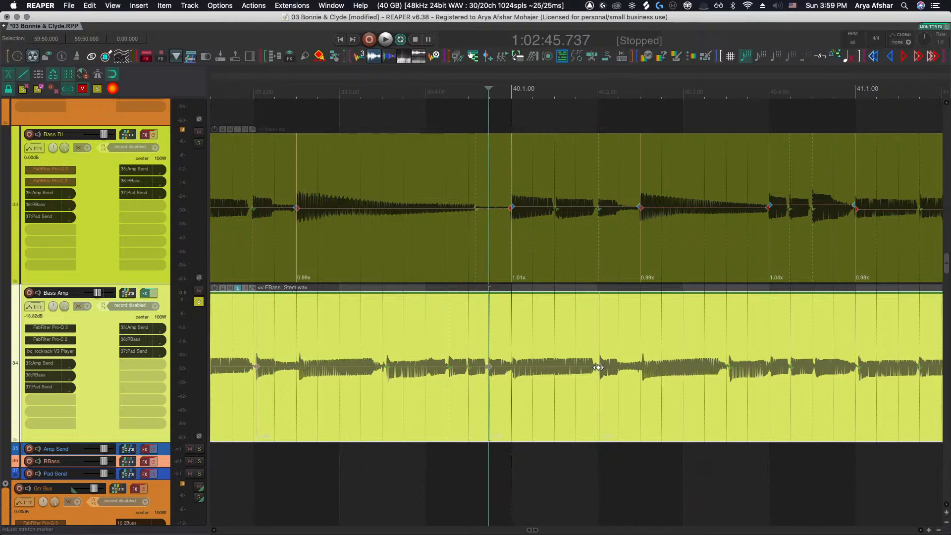
scroll(619, 371, "right", 6)
left_click(560, 371)
scroll(601, 375, "right", 1)
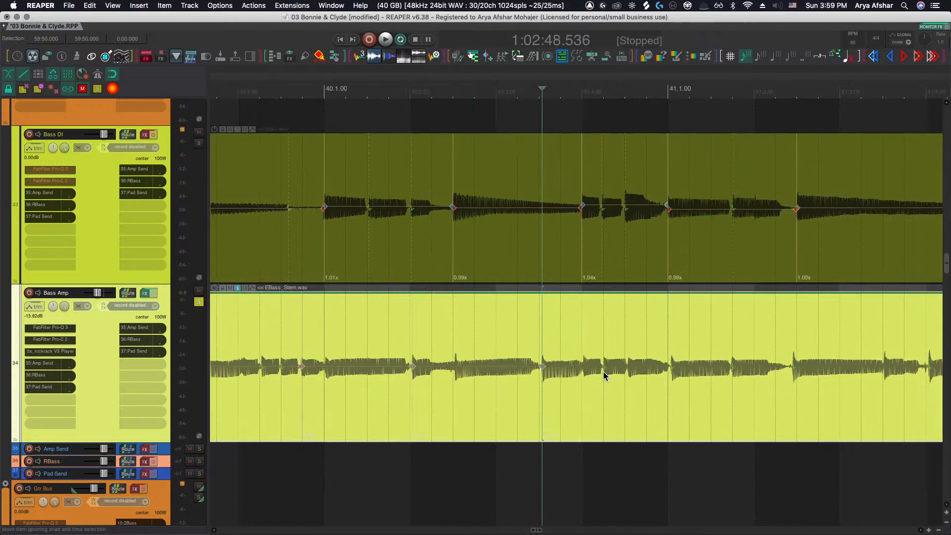
left_click(671, 372)
scroll(672, 374, "right", 14)
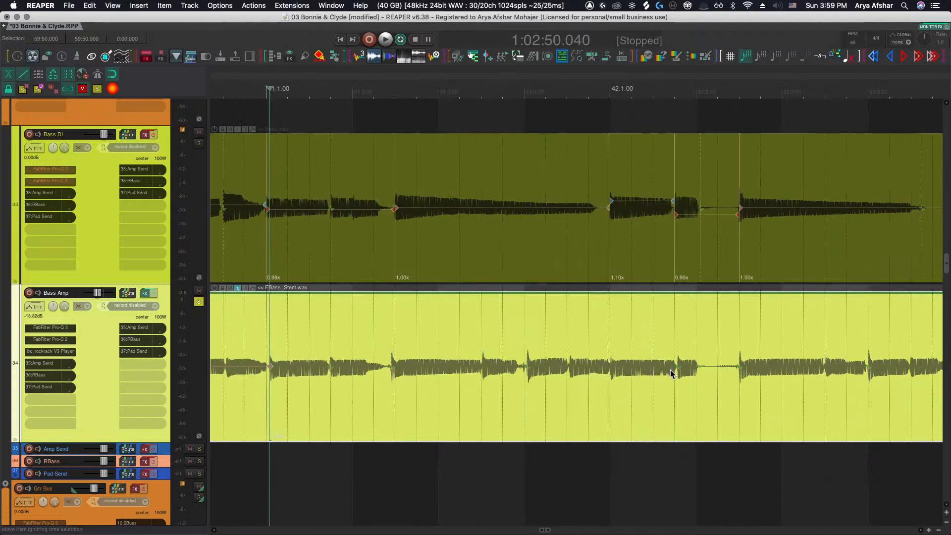
left_click(527, 369)
scroll(544, 371, "right", 5)
left_click(591, 372)
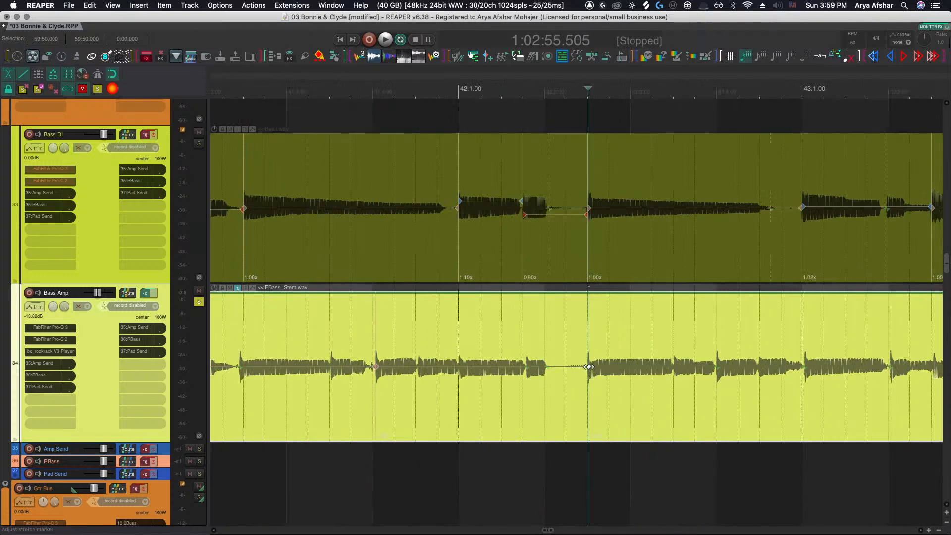
Compare the Bass DI stretch markers with the Bass Amp transients across bars 42 to 46
scroll(590, 372, "right", 5)
left_click(565, 368)
scroll(629, 369, "right", 1)
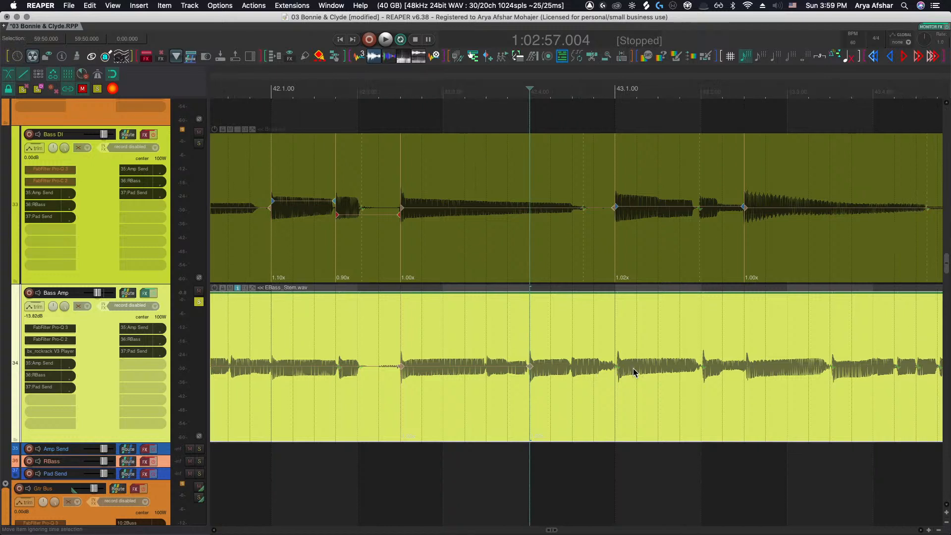
left_click(617, 366)
scroll(619, 369, "right", 5)
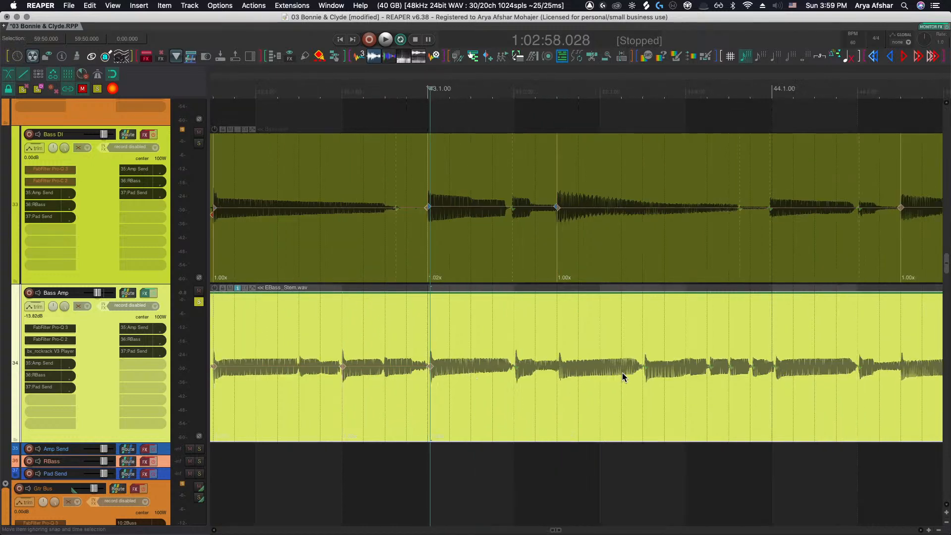
left_click(515, 366)
scroll(545, 369, "right", 4)
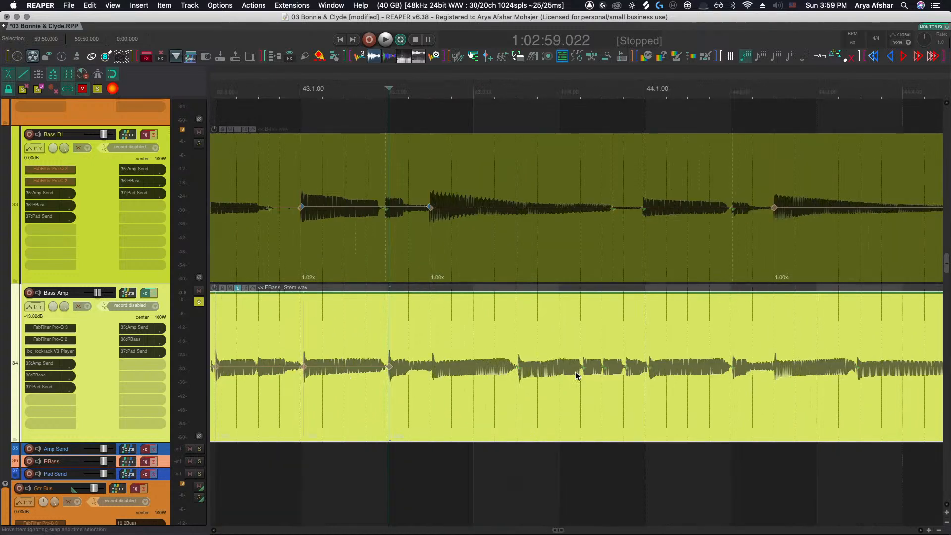
left_click(522, 366)
scroll(545, 369, "right", 3)
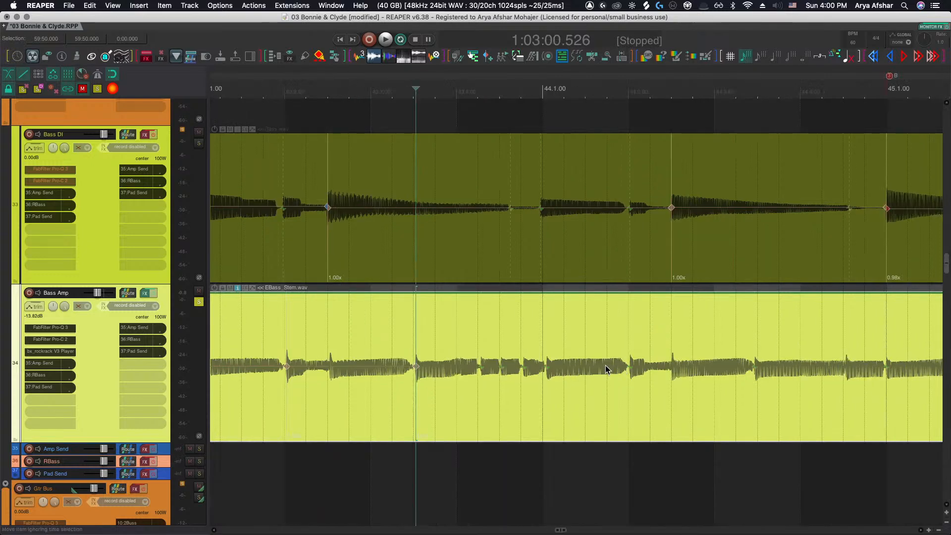
left_click(546, 367)
scroll(550, 369, "right", 4)
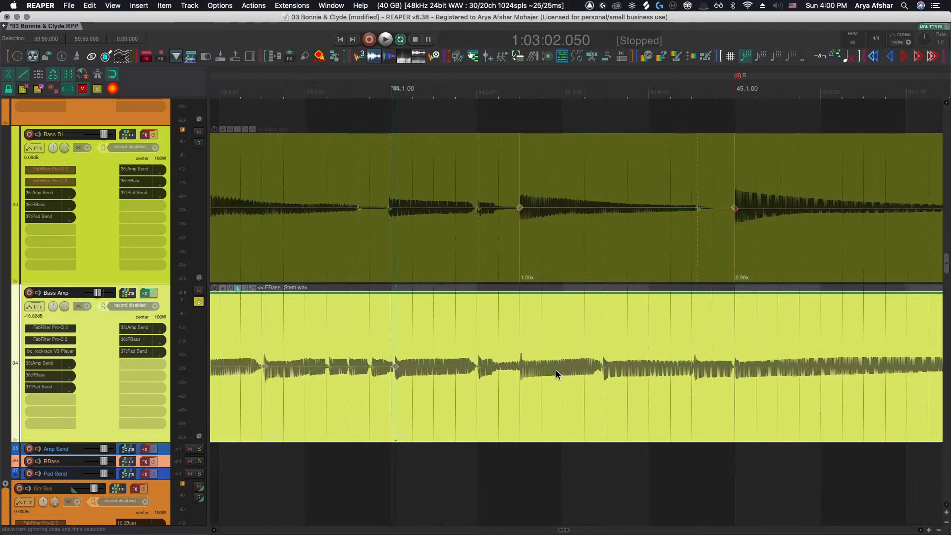
left_click(604, 367)
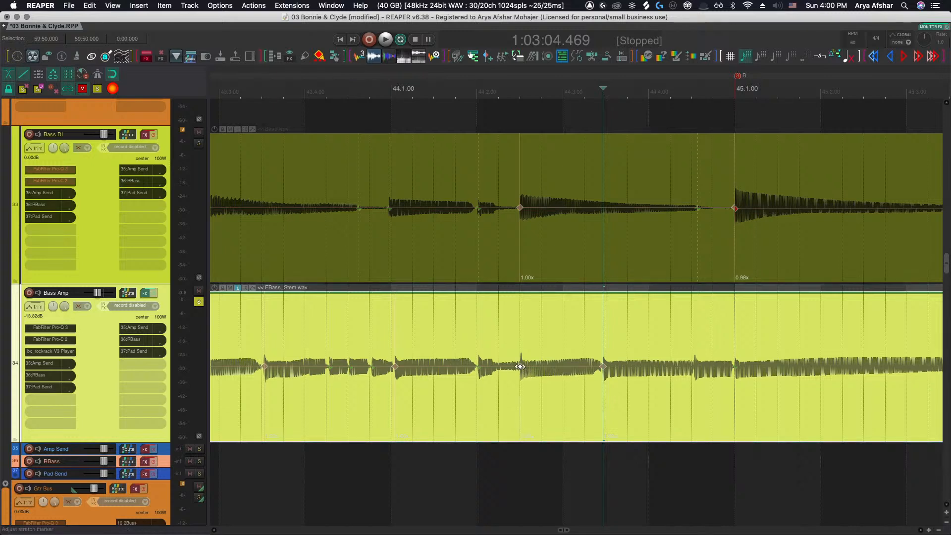
scroll(560, 375, "right", 4)
left_click(590, 367)
scroll(590, 371, "right", 4)
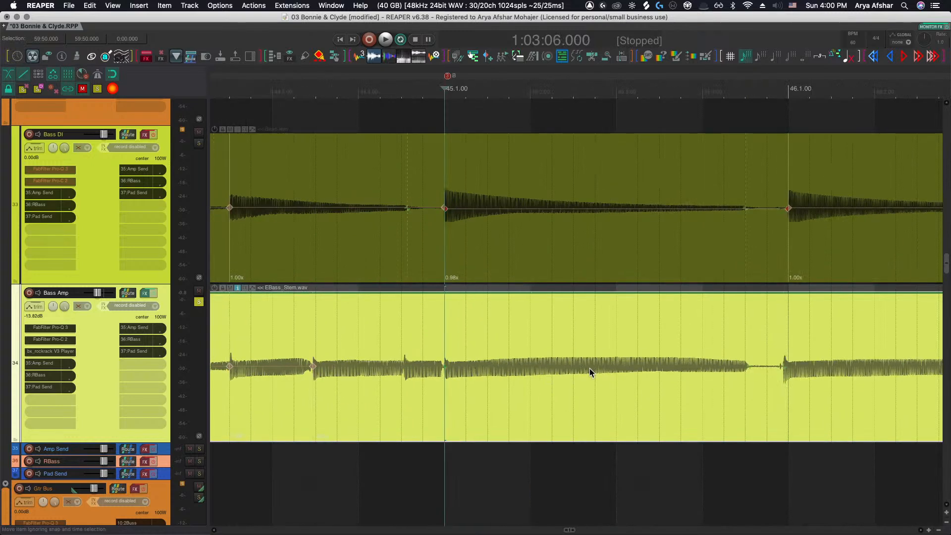
left_click(446, 367)
scroll(446, 366, "right", 4)
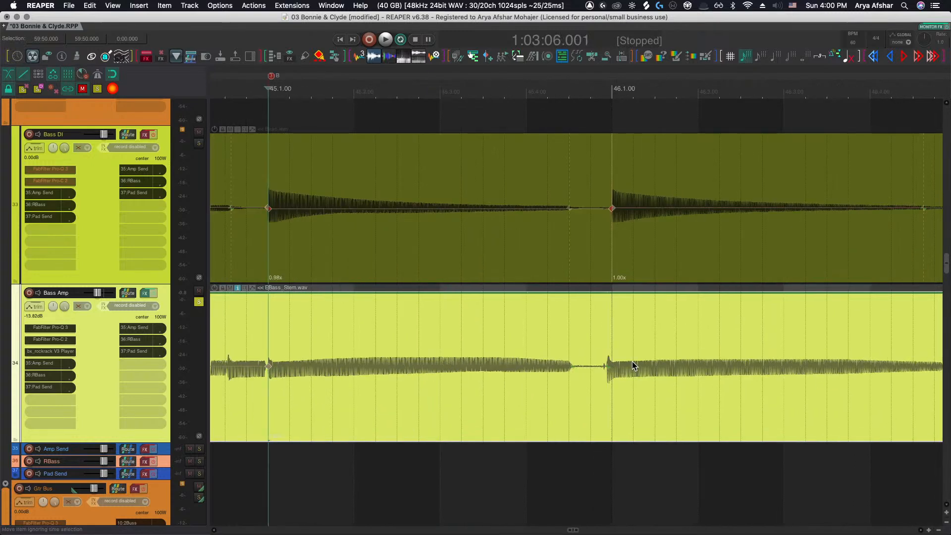
left_click(606, 364)
scroll(606, 366, "right", 10)
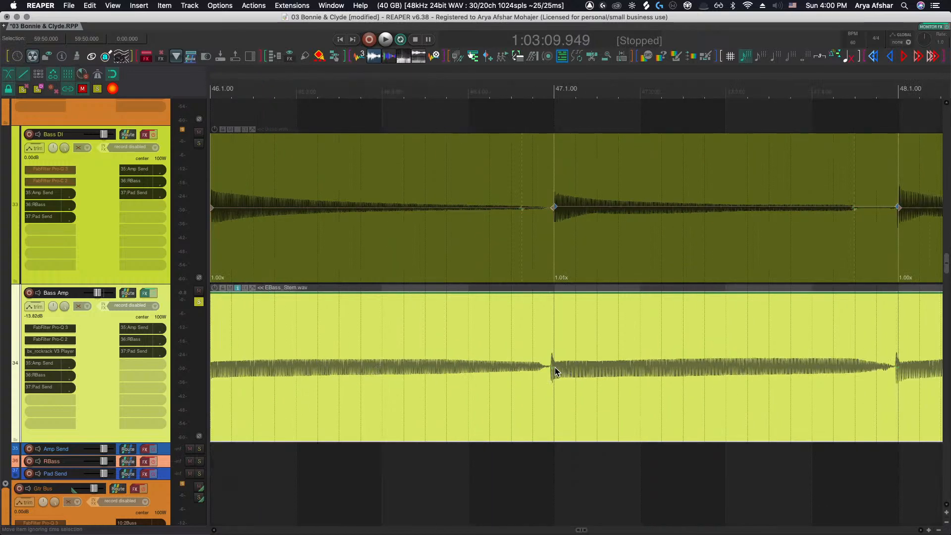
Step through the Bass Amp transients from bar 46 to bar 52, comparing them with the Bass DI stretch markers
scroll(565, 369, "right", 9)
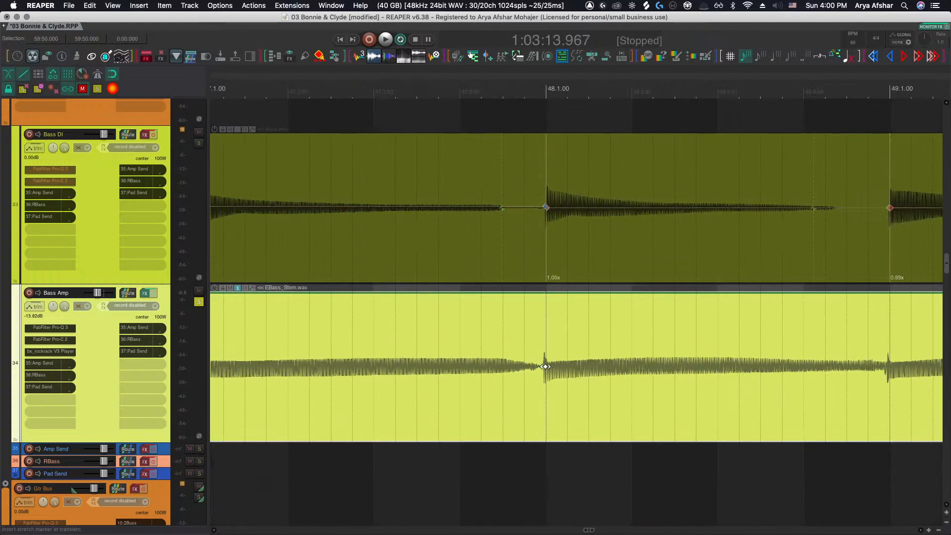
scroll(545, 366, "right", 9)
key("Tab")
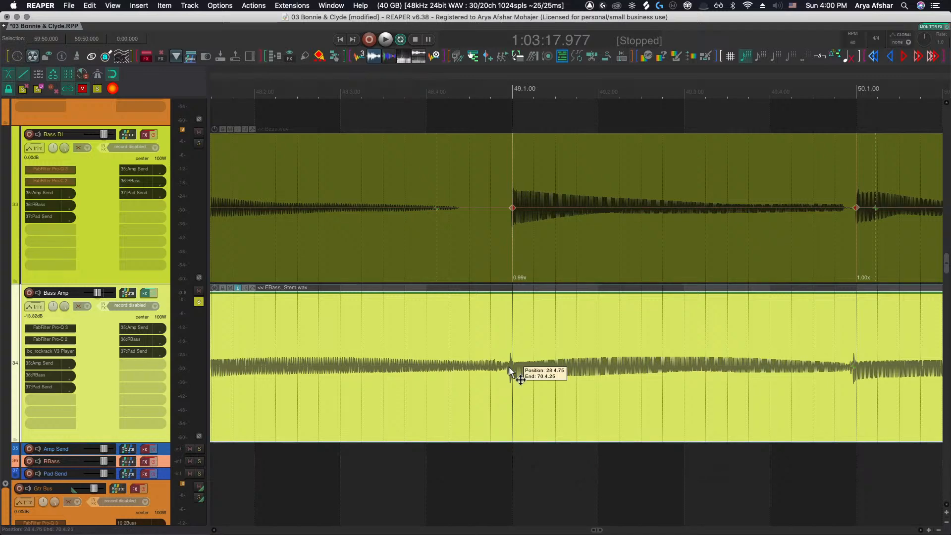
scroll(513, 367, "right", 4)
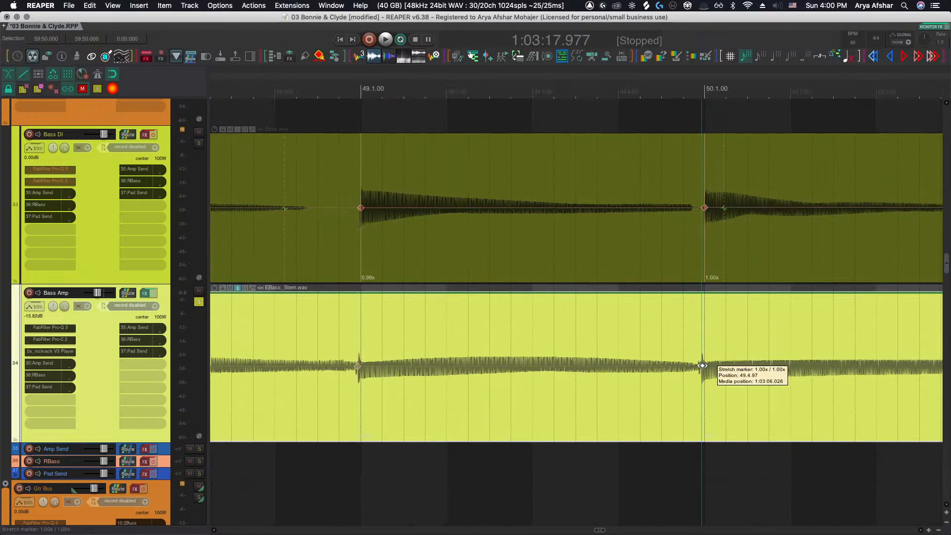
key("Tab")
key("Tab")
key("Tab")
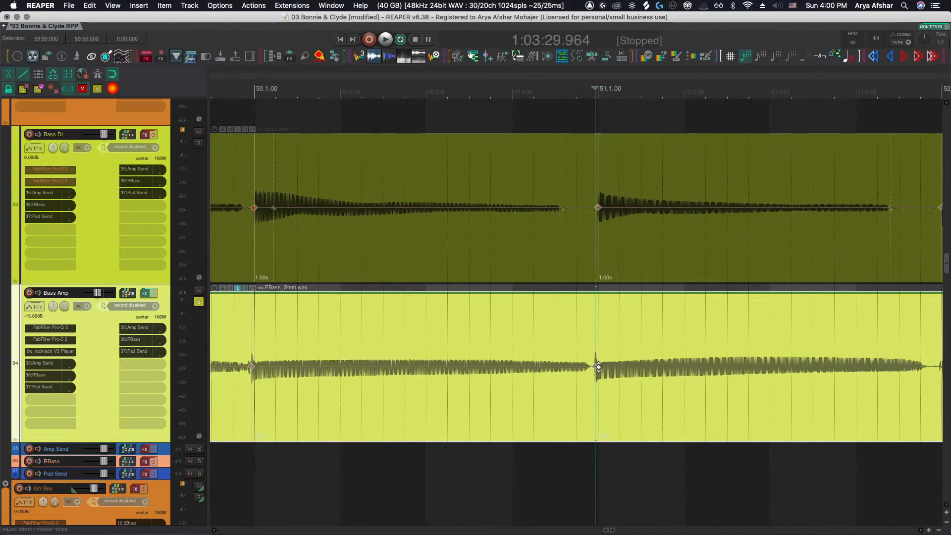
key("Tab")
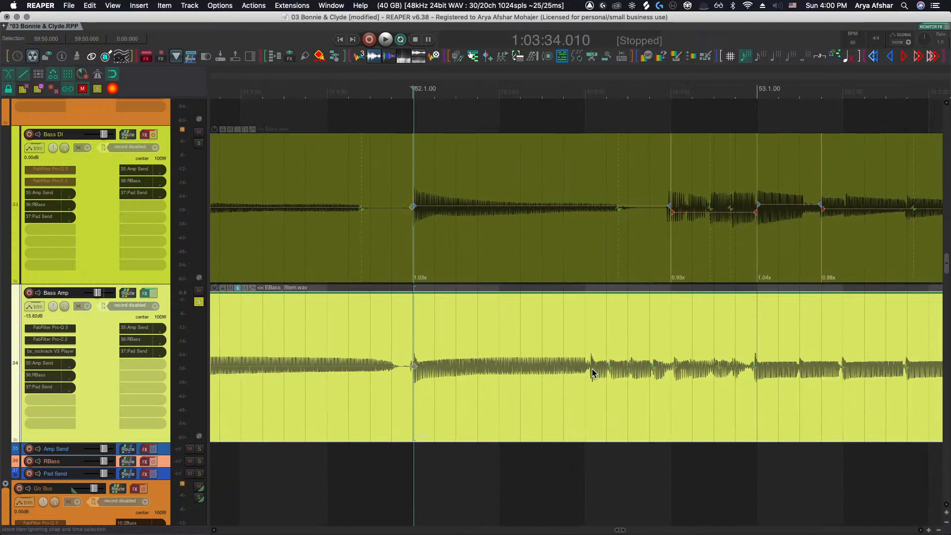
scroll(609, 370, "right", 1)
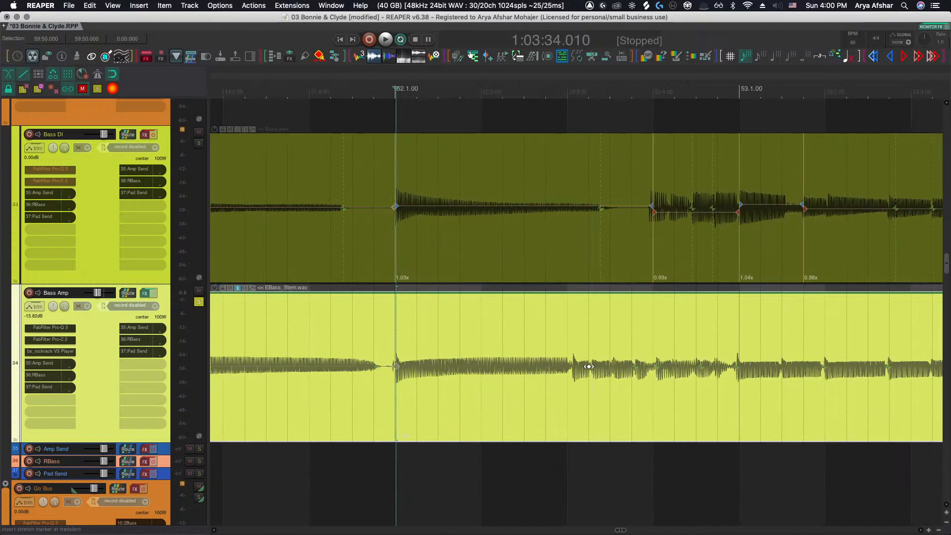
Mark individual Bass Amp transients across bars 52 to 55 and check each against the Bass DI stretch markers
left_click(591, 366)
left_click(635, 368)
scroll(635, 368, "right", 8)
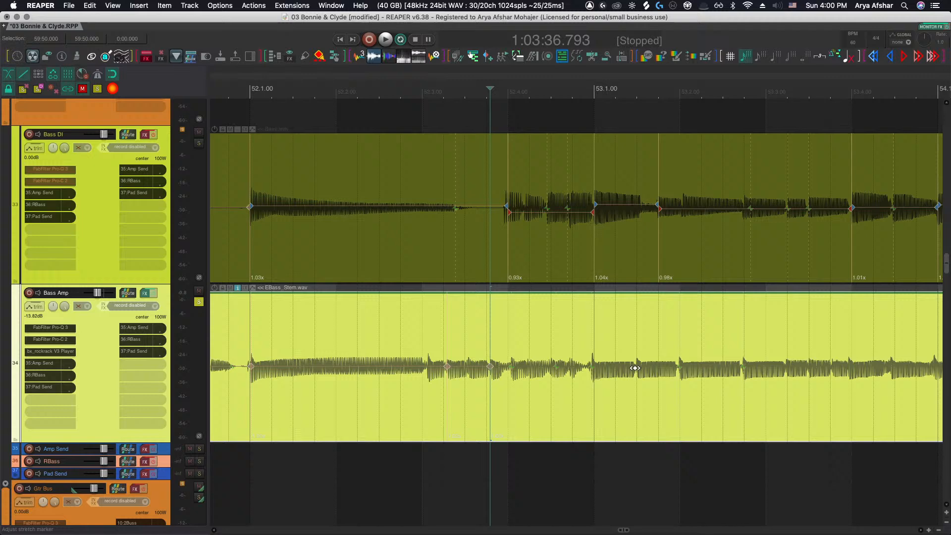
left_click(593, 367)
scroll(614, 372, "right", 2)
left_click(644, 370)
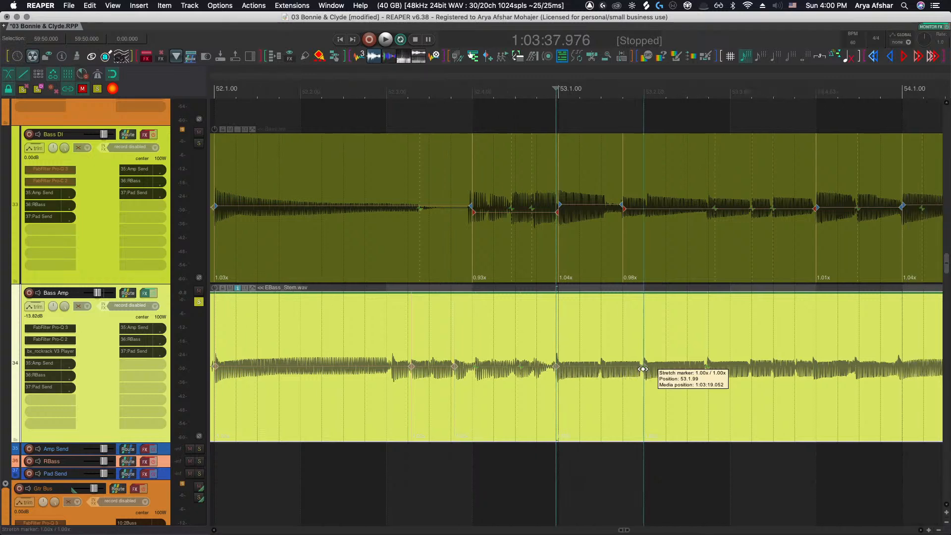
left_click(707, 366)
scroll(707, 369, "right", 15)
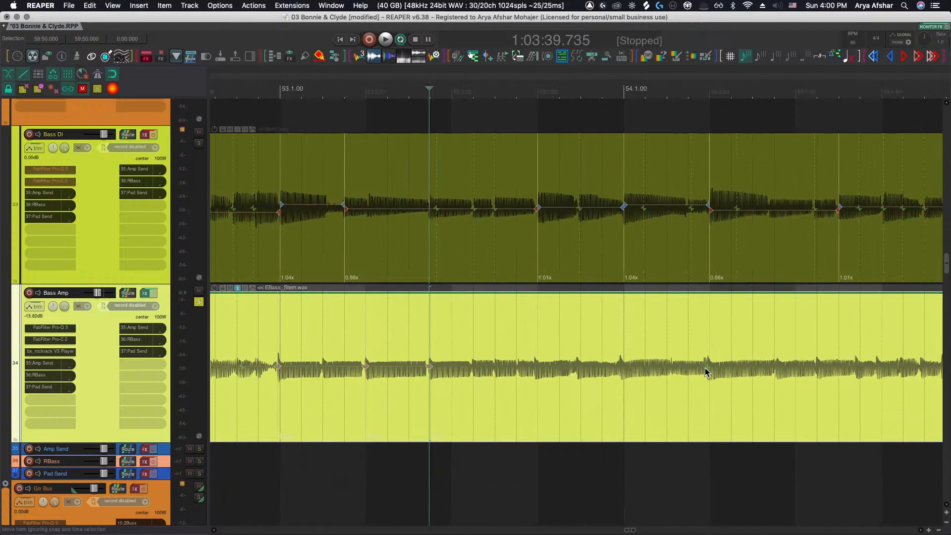
left_click(706, 368)
scroll(708, 368, "right", 20)
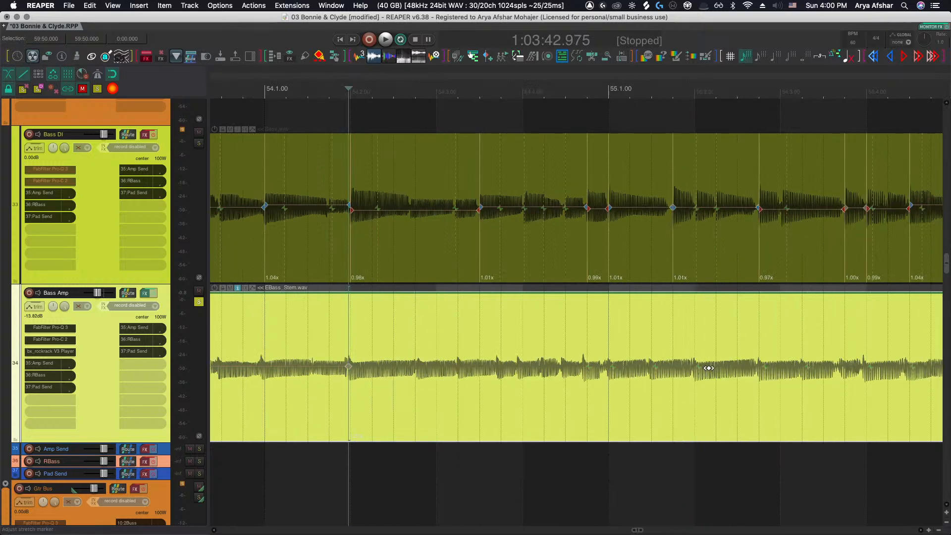
left_click(612, 367)
scroll(619, 373, "right", 2)
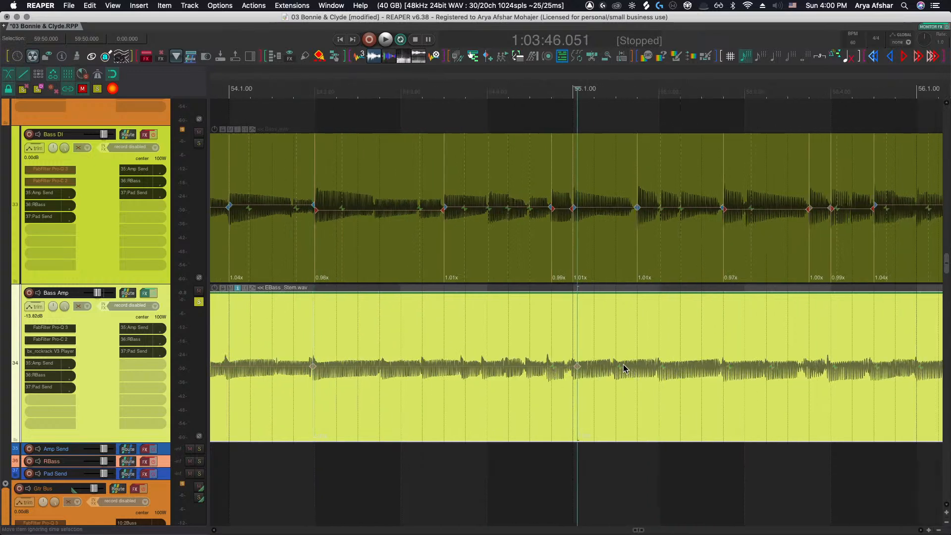
Continue marking Bass Amp transients through bars 55 to 59, comparing their positions with the Bass DI stretch markers
left_click(620, 368)
scroll(629, 372, "right", 8)
left_click(577, 366)
scroll(579, 369, "right", 16)
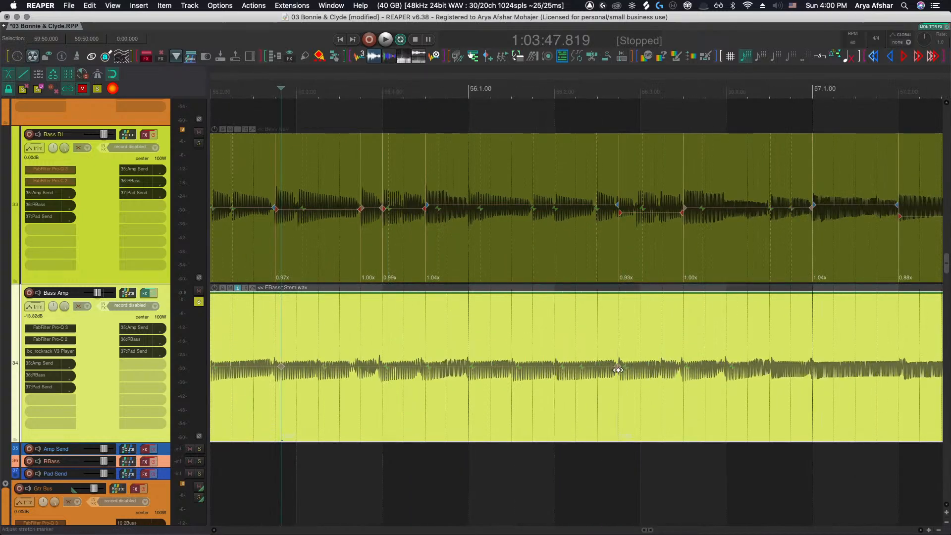
scroll(619, 373, "right", 12)
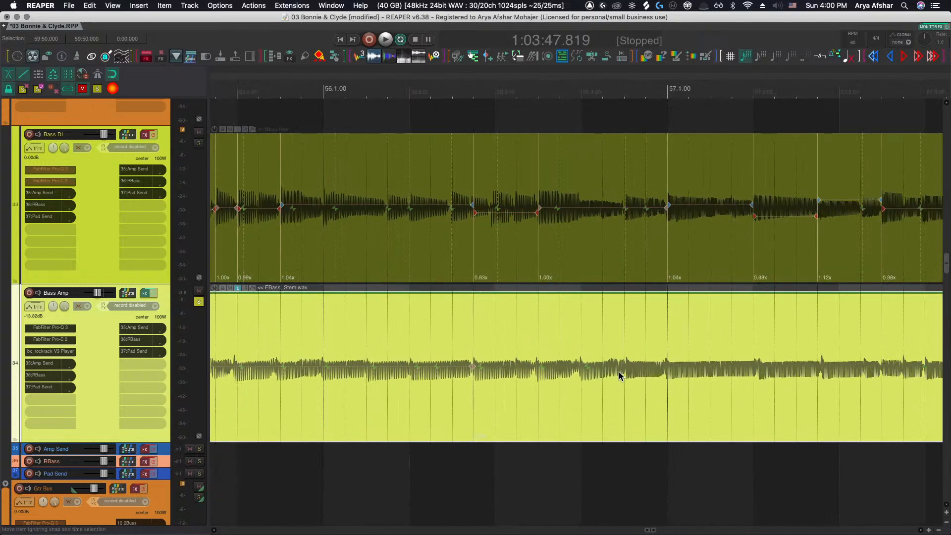
left_click(679, 367)
scroll(659, 371, "right", 16)
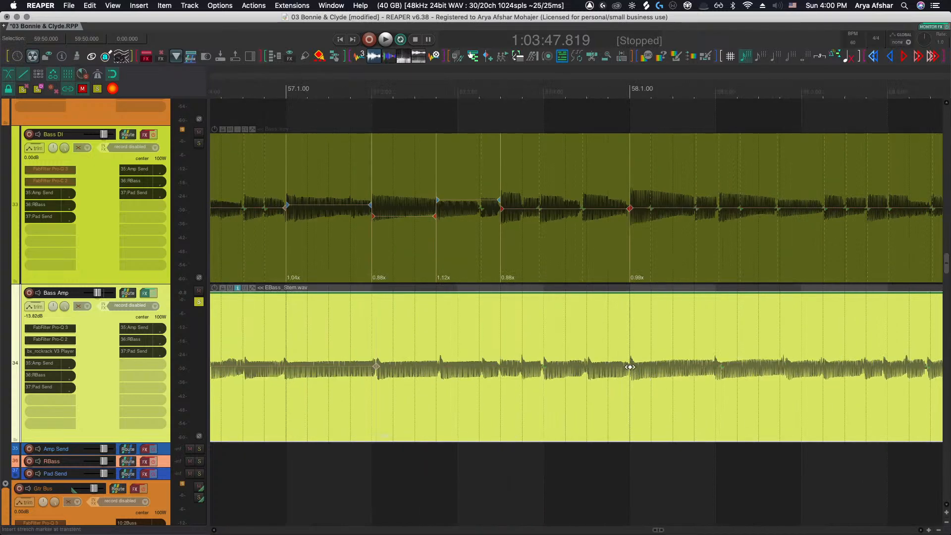
left_click(629, 366)
left_click(545, 368)
scroll(549, 367, "right", 9)
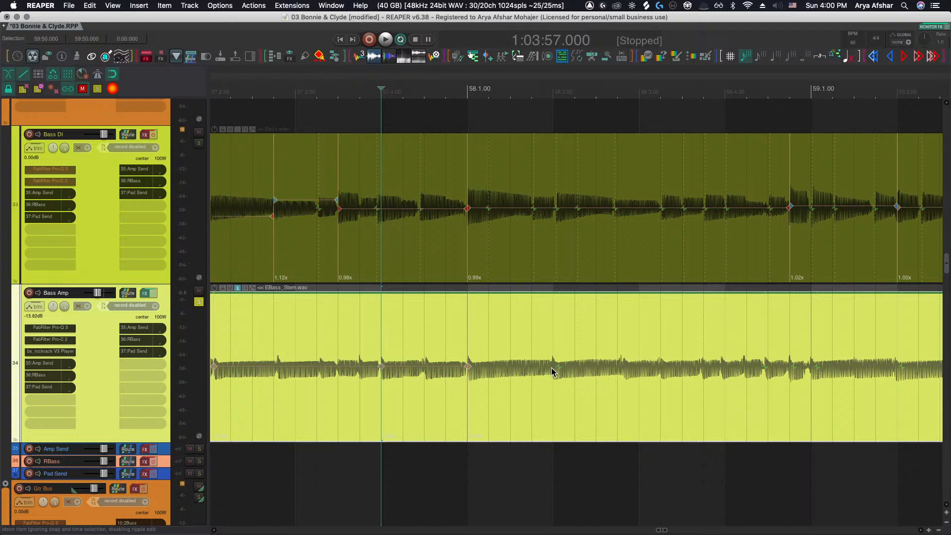
scroll(569, 374, "right", 7)
left_click(639, 367)
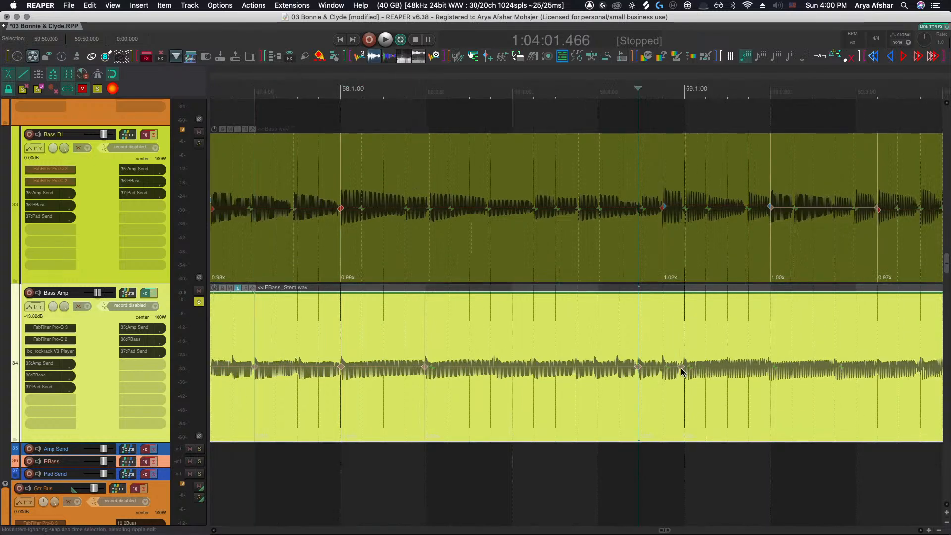
Examine the Bass DI stretch markers against the Bass Amp waveform across bars 59 to 61
scroll(680, 368, "right", 8)
scroll(641, 375, "right", 7)
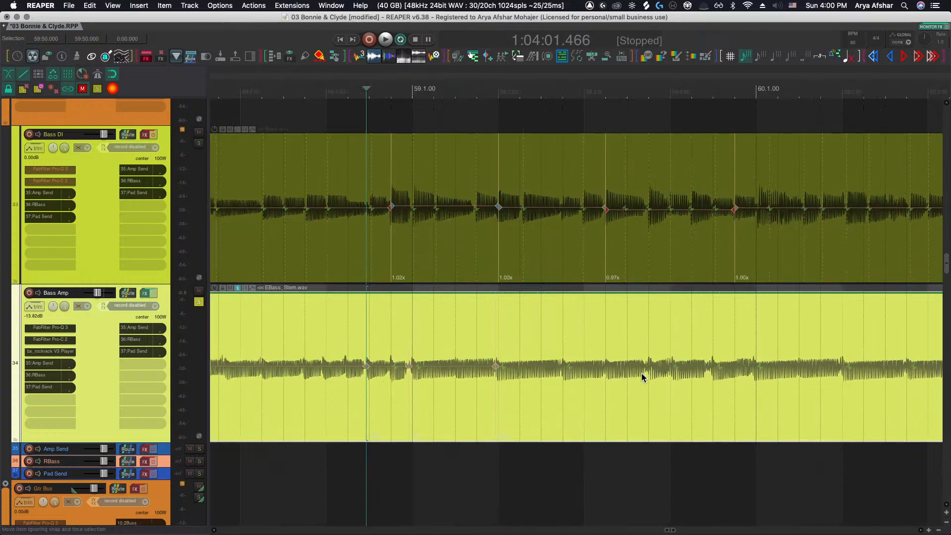
scroll(565, 374, "right", 6)
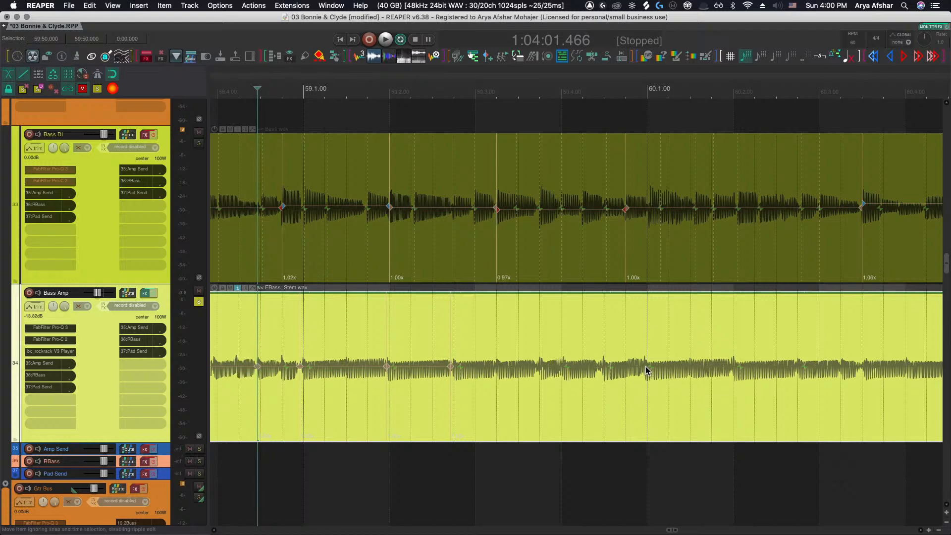
scroll(646, 375, "right", 7)
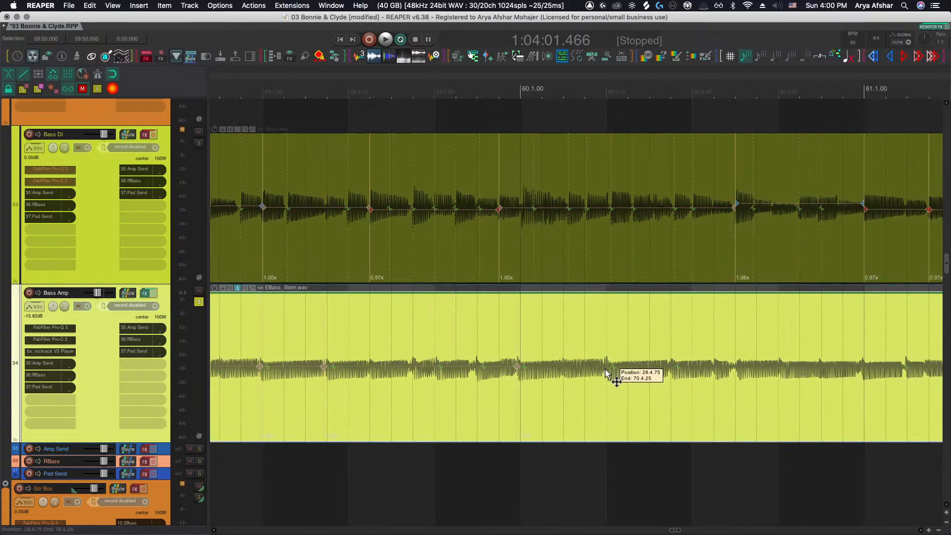
scroll(607, 384, "right", 8)
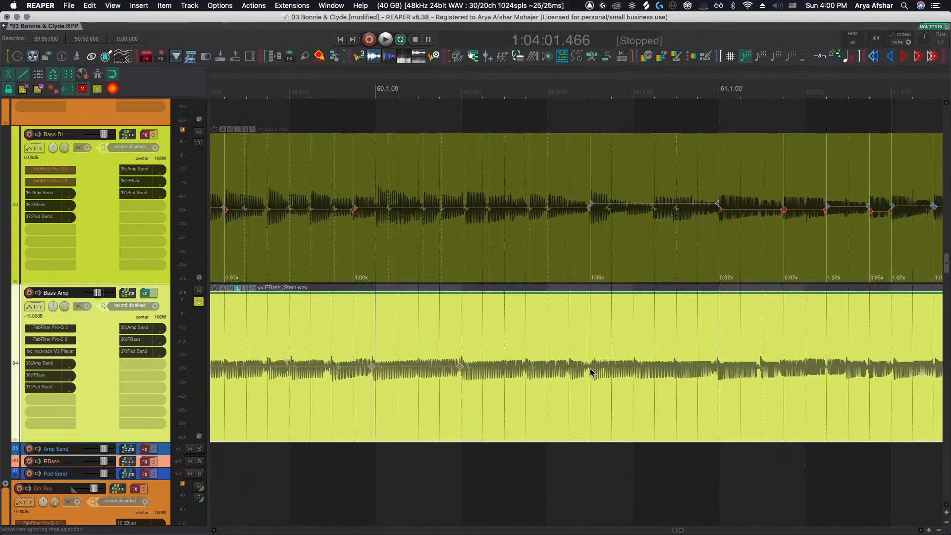
scroll(596, 376, "right", 7)
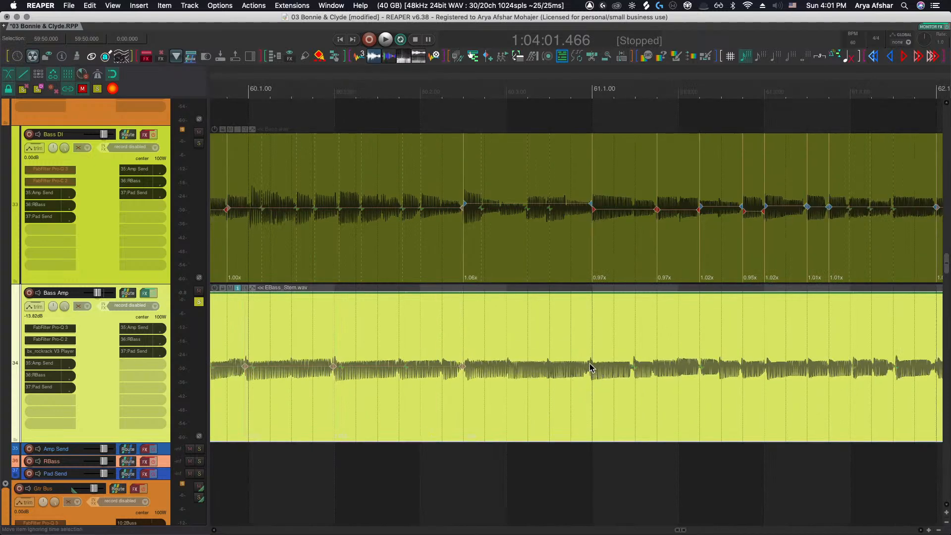
scroll(589, 372, "right", 2)
scroll(610, 373, "right", 8)
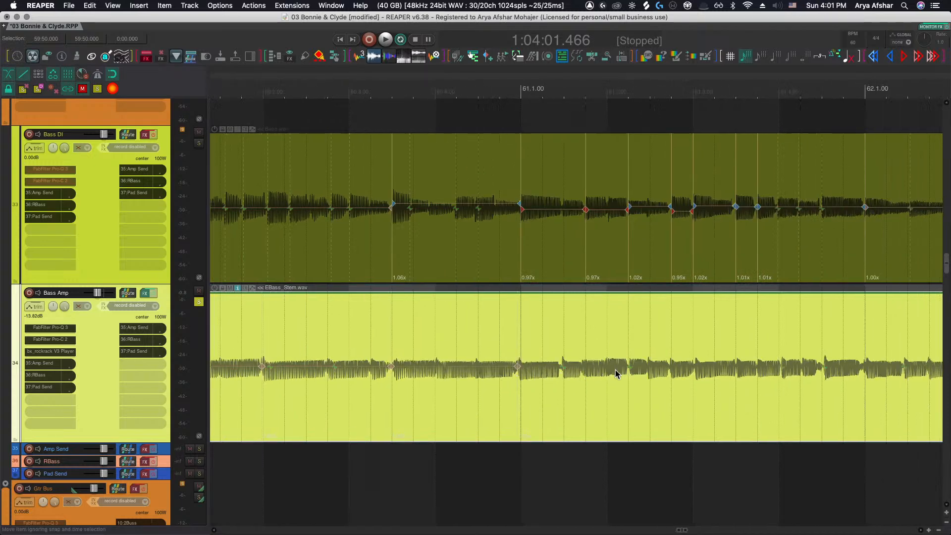
Jump from transient to transient on the Bass Amp across bars 61 to 63, checking each against the Bass DI stretch markers
key("shift+w")
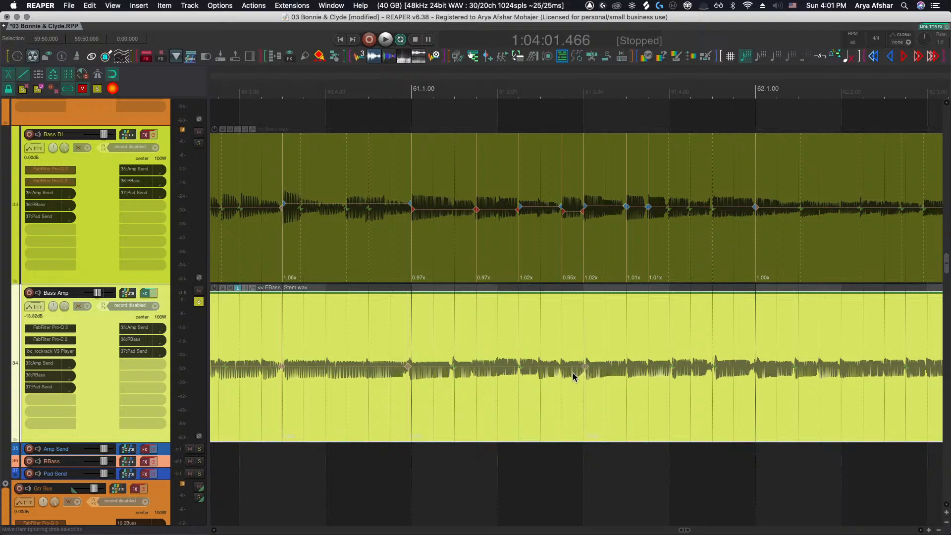
key("shift+w")
scroll(535, 378, "right", 4)
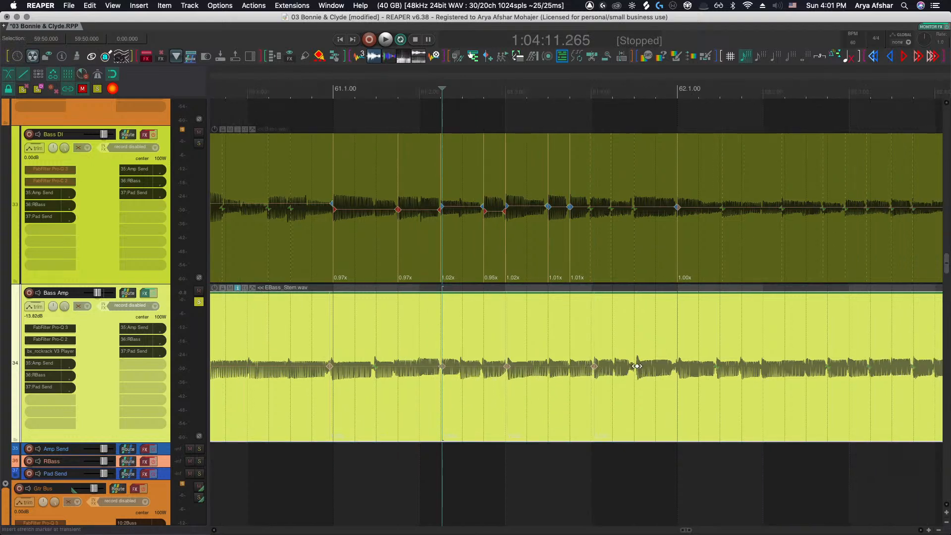
key("shift+w")
scroll(644, 372, "right", 2)
key("shift+w")
scroll(641, 371, "right", 12)
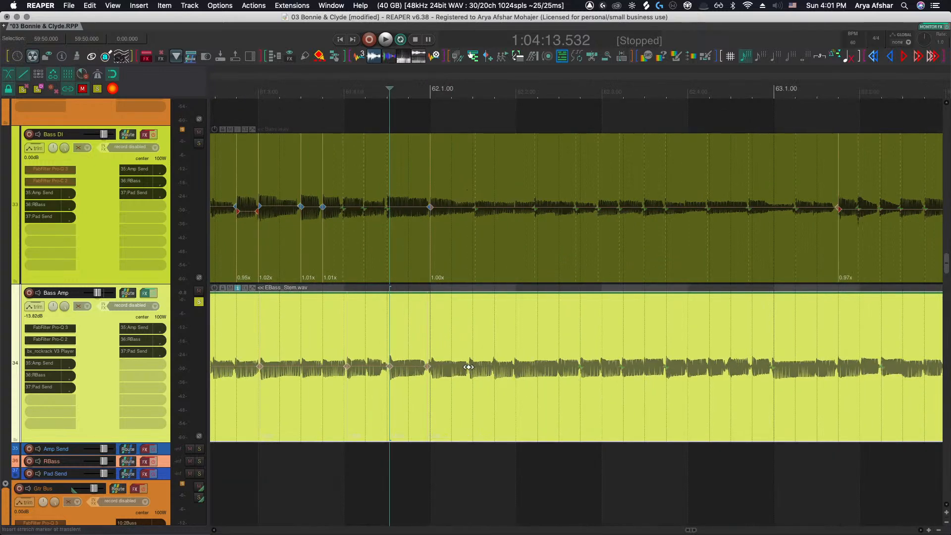
key("shift+w")
key("shift+w")
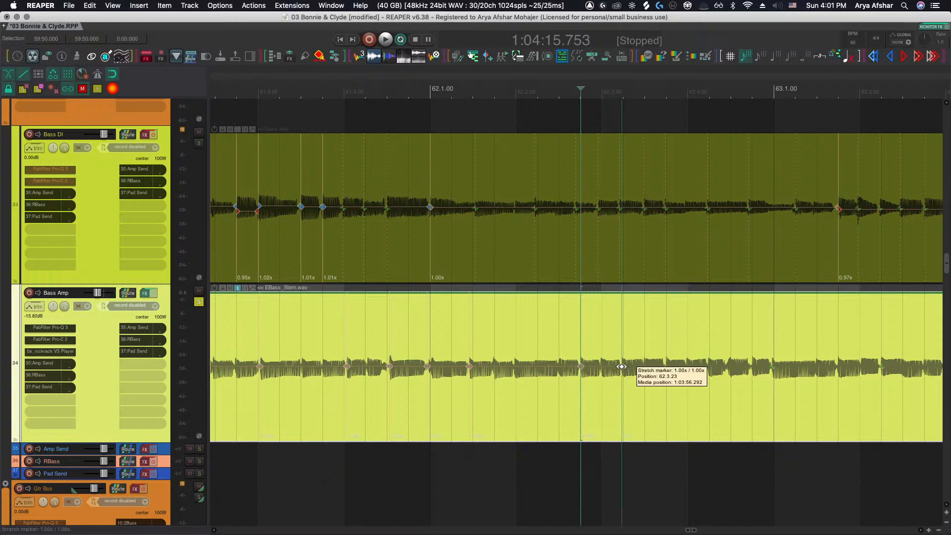
key("shift+w")
Mark Bass Amp transients across bars 62 to 66, matching them against the Bass DI stretch markers
key("shift+w")
scroll(668, 370, "right", 7)
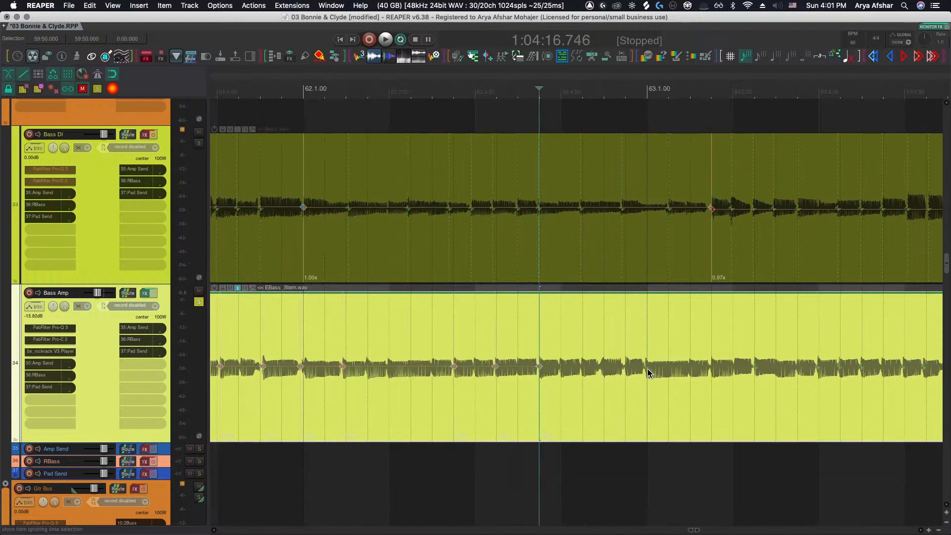
key("shift+w")
scroll(708, 369, "right", 11)
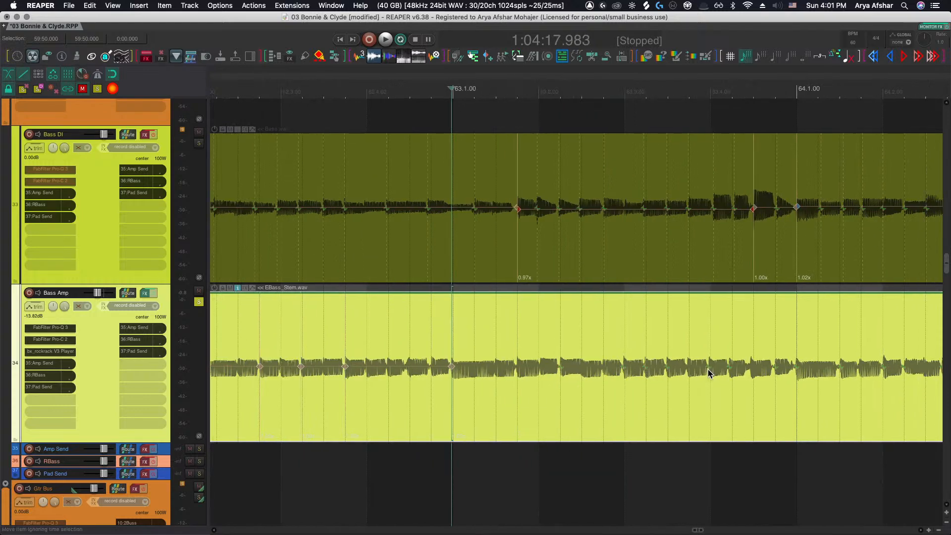
key("shift+w")
key("shift+w")
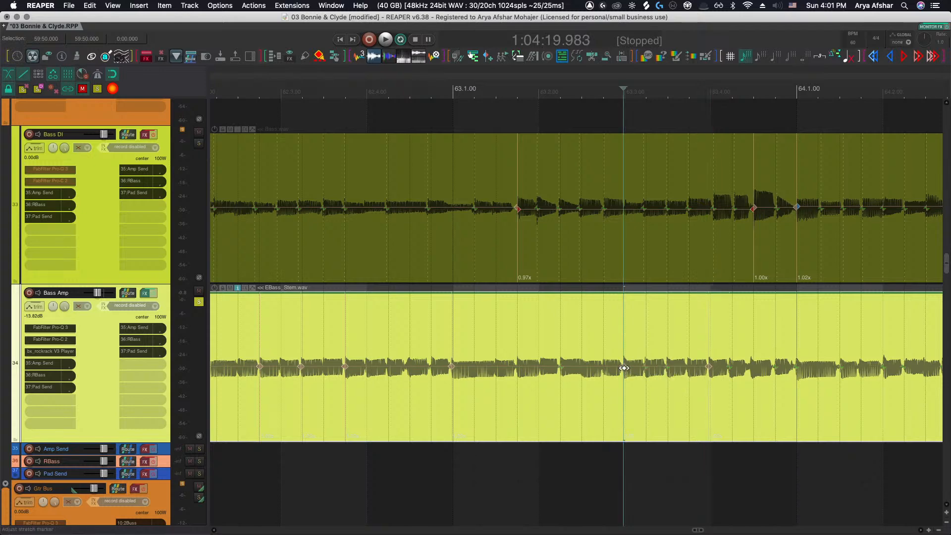
scroll(626, 375, "right", 8)
key("shift+w")
scroll(648, 369, "right", 18)
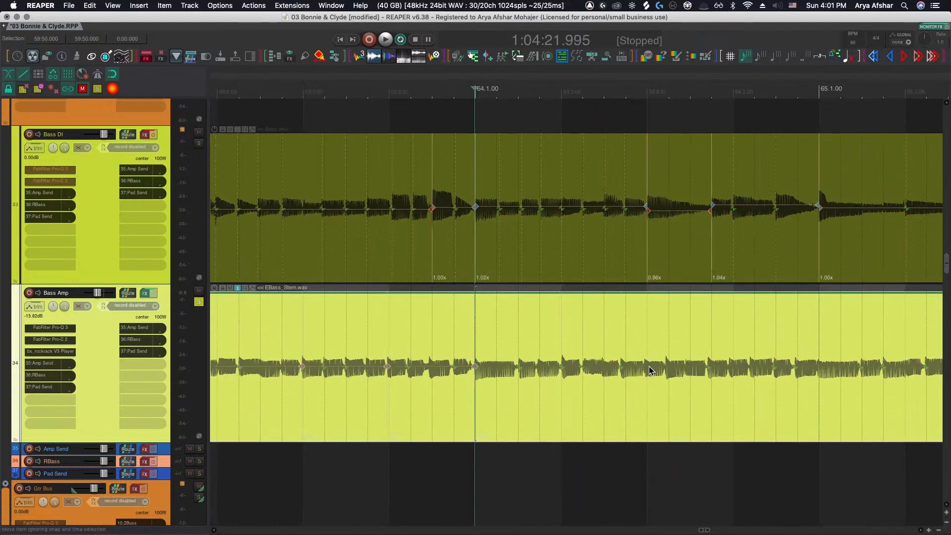
key("shift+w")
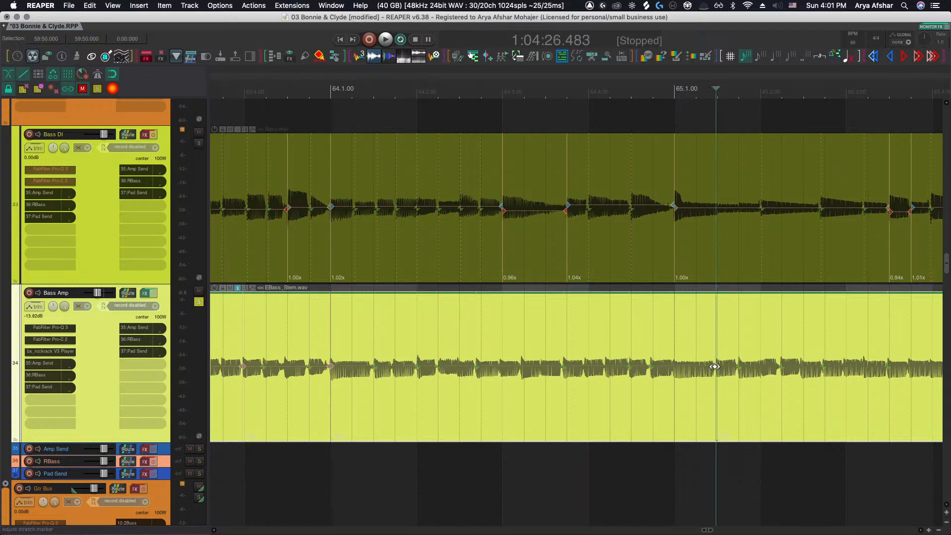
scroll(716, 371, "right", 14)
key("shift+w")
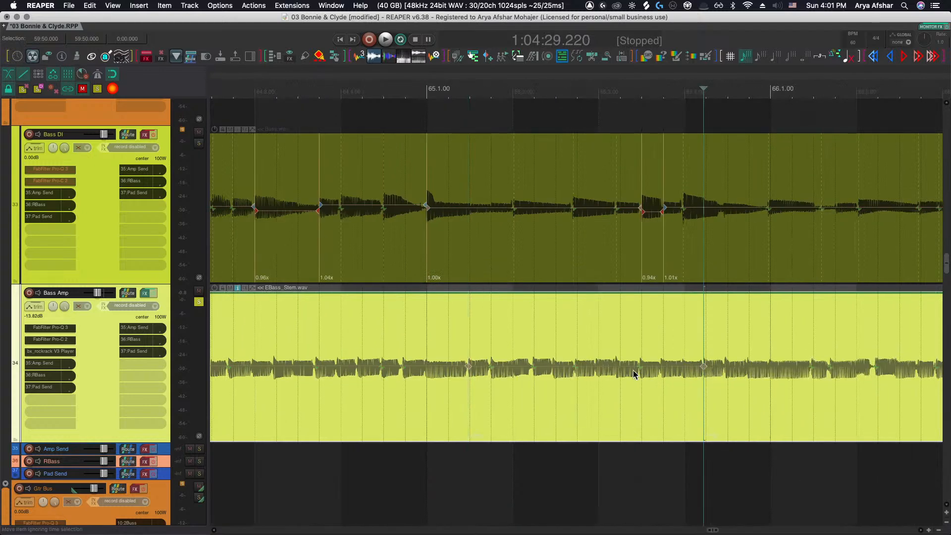
key("shift+w")
scroll(652, 375, "right", 8)
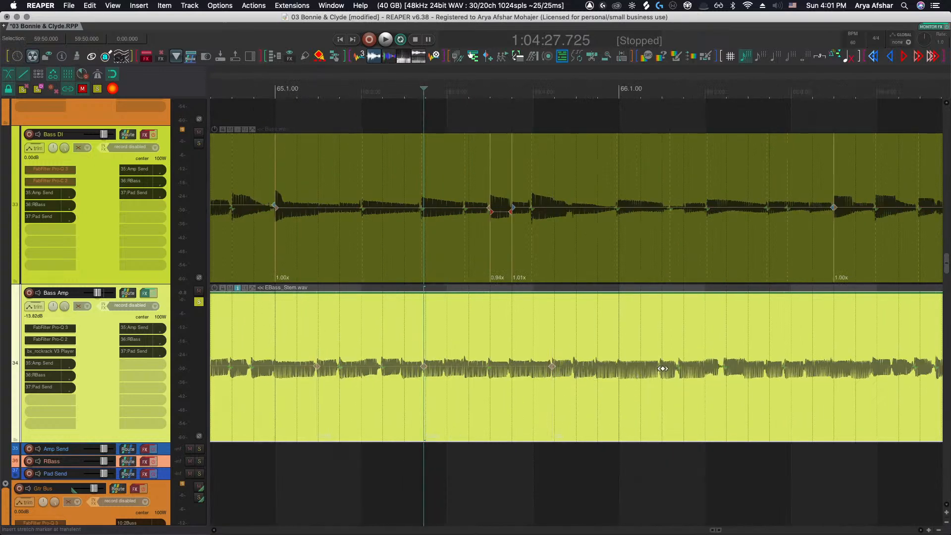
key("shift+w")
scroll(655, 375, "right", 15)
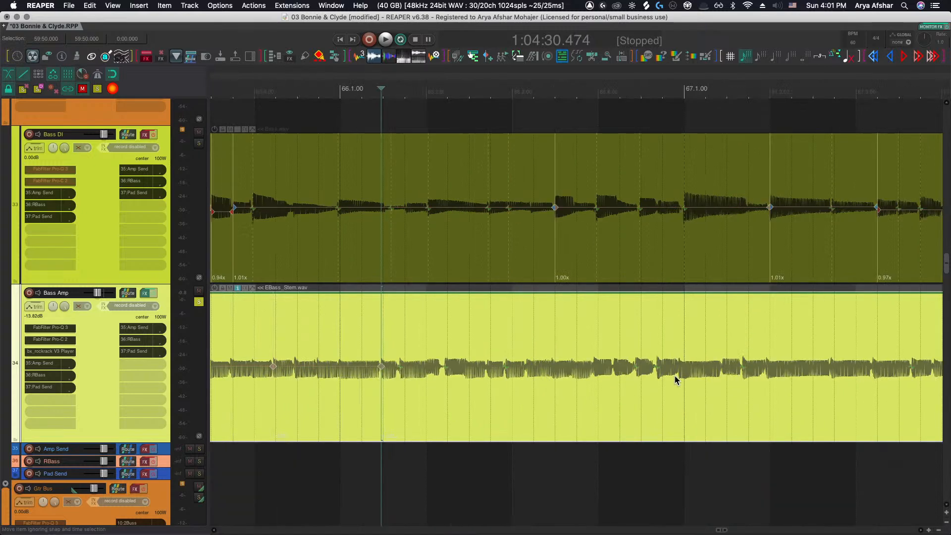
Continue marking Bass Amp transients through bars 66 to 69 alongside the Bass DI stretch markers
key("shift+w")
scroll(658, 372, "right", 2)
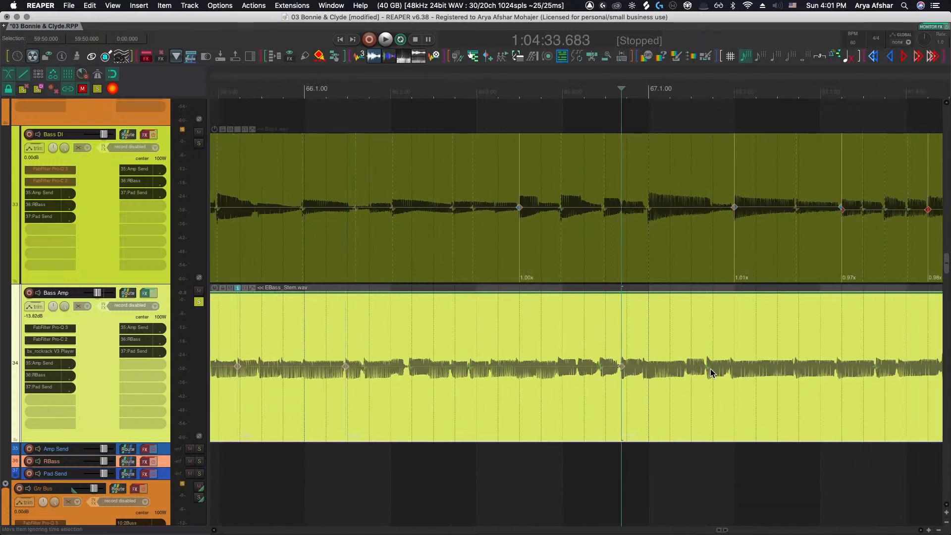
key("shift+w")
scroll(708, 371, "right", 16)
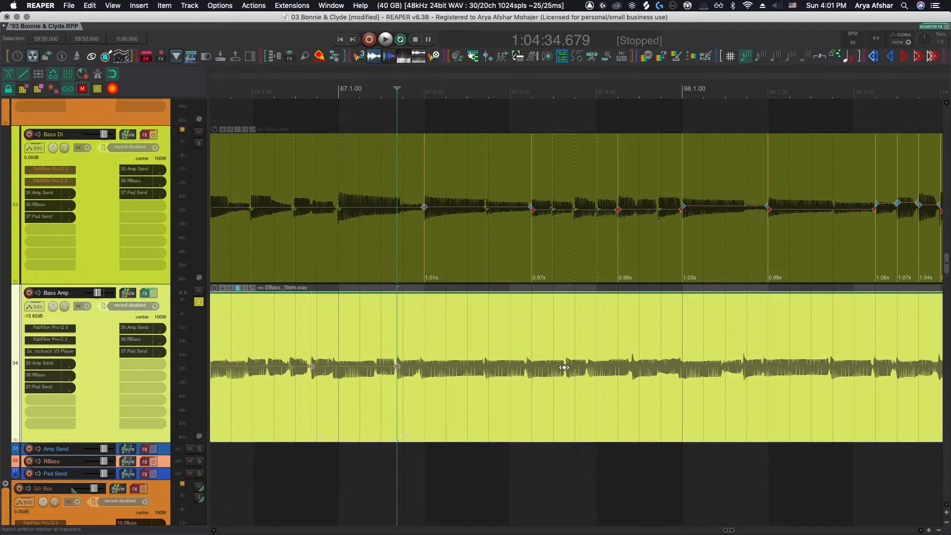
key("shift+w")
scroll(564, 369, "right", 8)
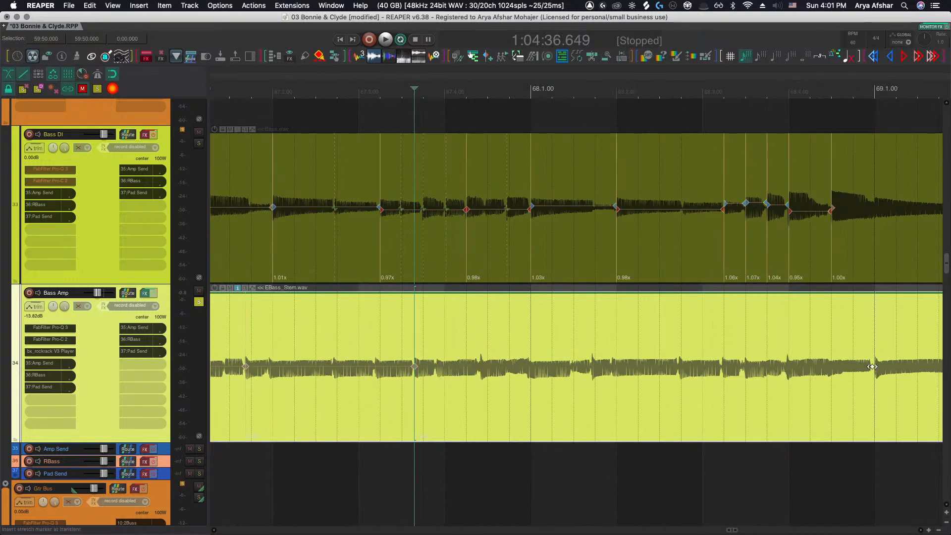
key("shift+w")
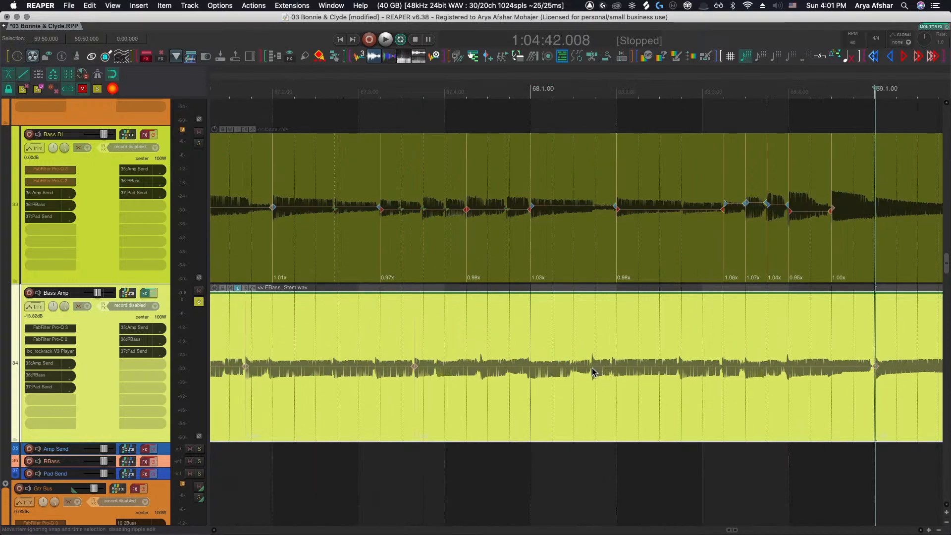
key("shift+w")
scroll(624, 374, "right", 2)
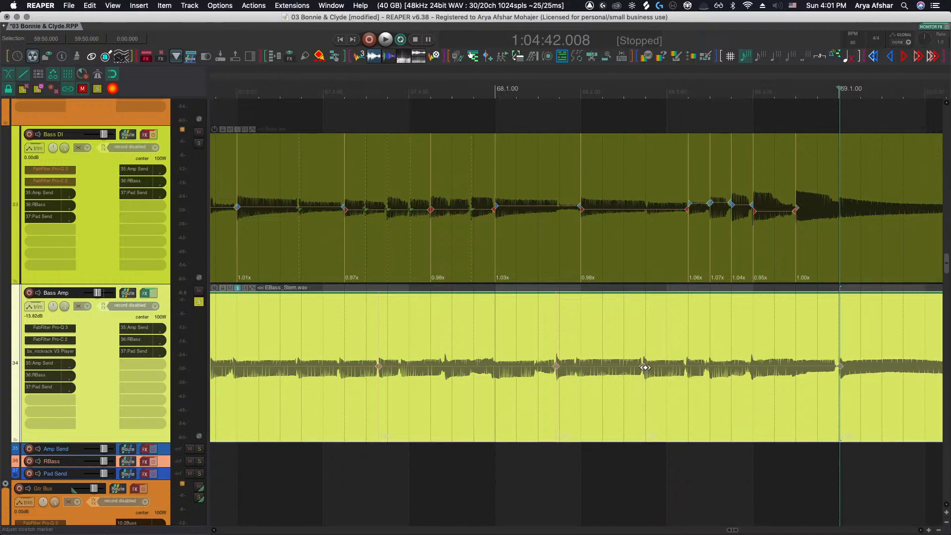
key("shift+w")
key("shift+w")
Play back the Bass DI and Bass Amp from around bar 29 to review their alignment
scroll(748, 372, "down", 5)
scroll(748, 372, "down", 8)
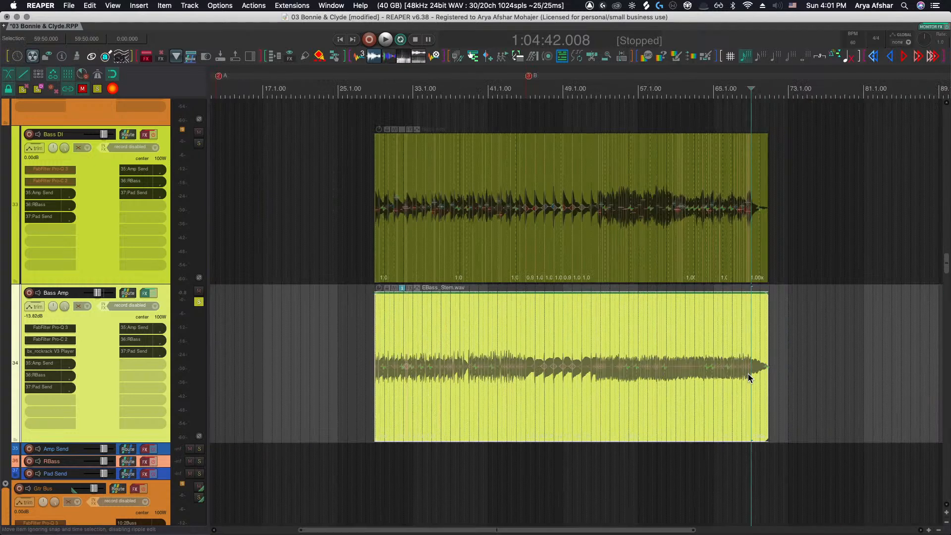
left_click_drag(325, 338, 866, 377)
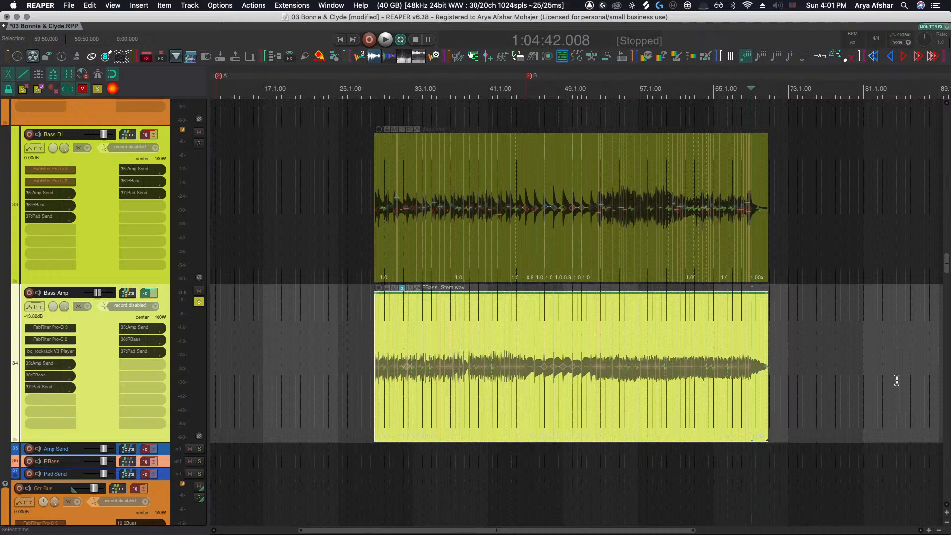
left_click(362, 353)
key("space")
scroll(445, 377, "up", 10)
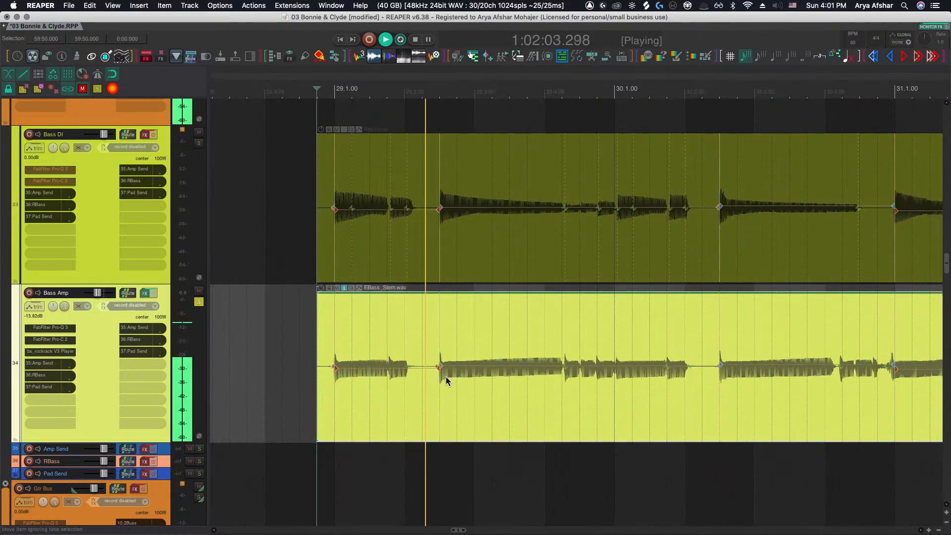
scroll(232, 227, "up", 15)
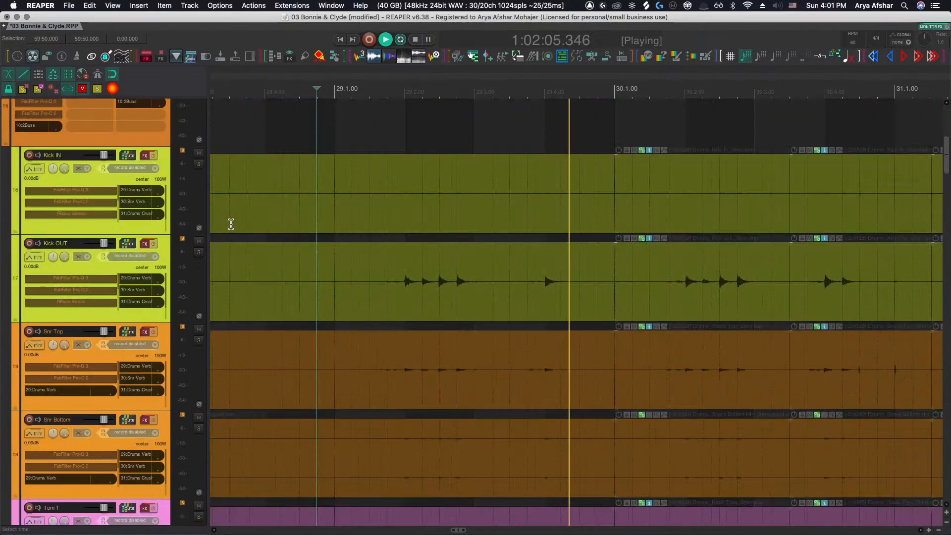
scroll(228, 224, "up", 5)
left_click(199, 251)
scroll(339, 295, "down", 20)
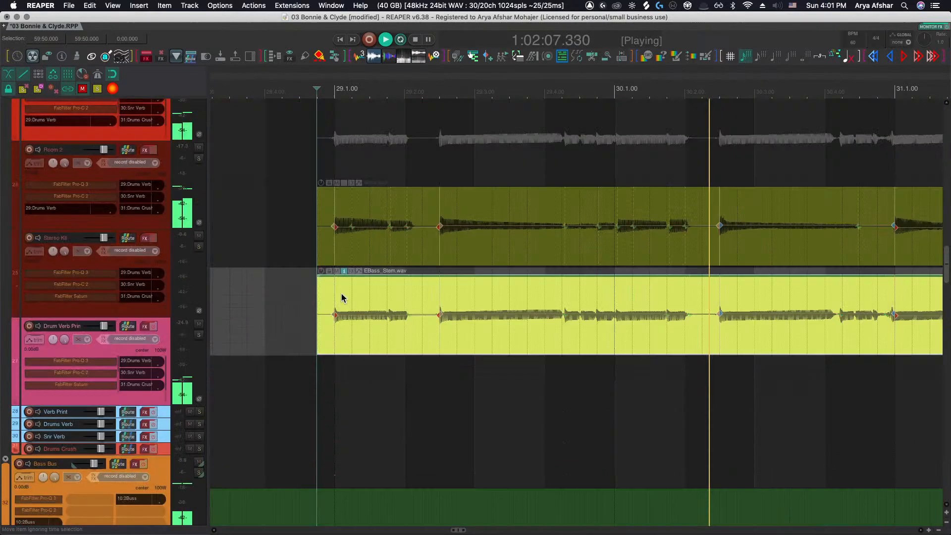
scroll(340, 294, "down", 10)
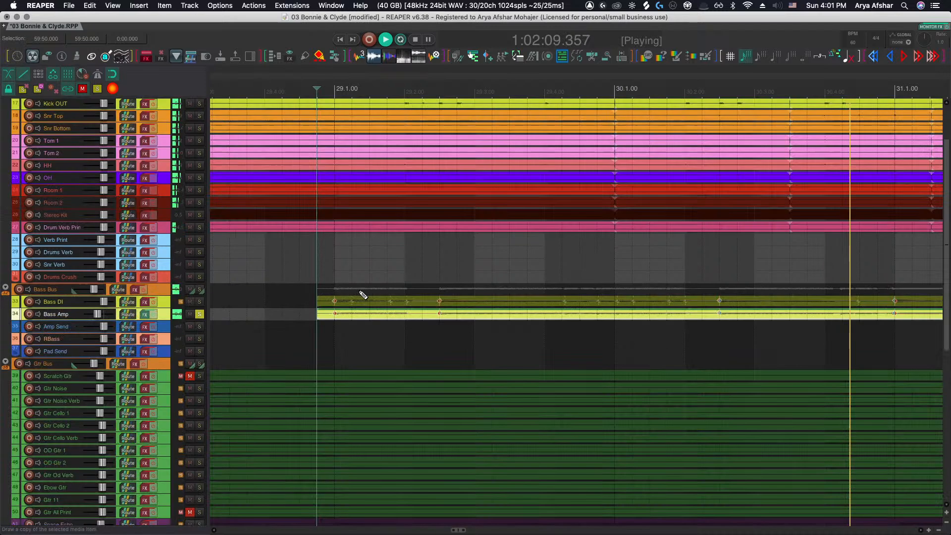
scroll(390, 316, "up", 10)
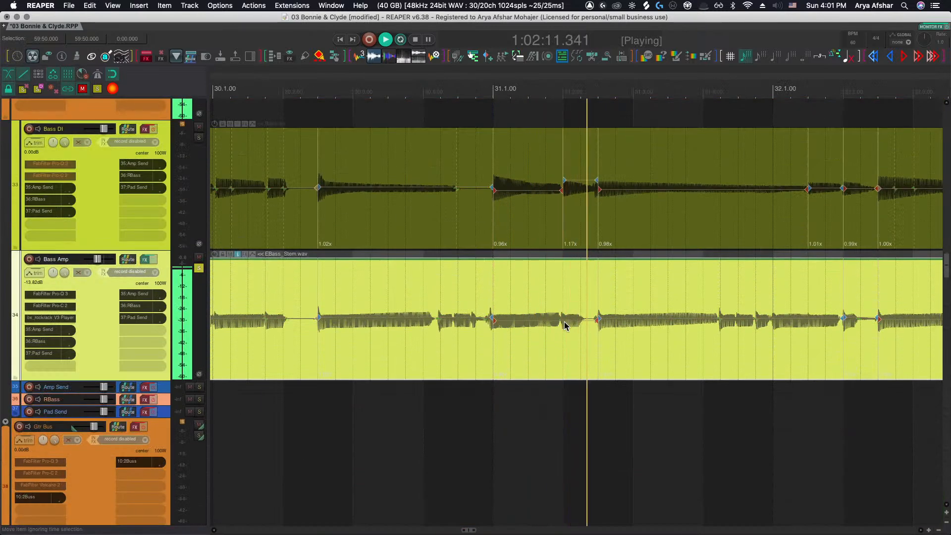
scroll(564, 324, "up", 3)
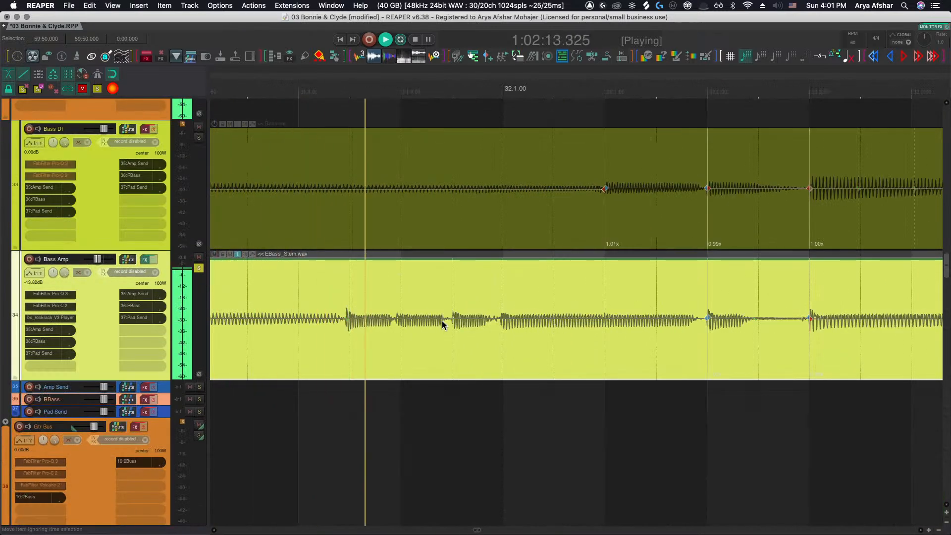
Nudge the Bass Amp stretch markers near bar 32 onto the transients and audition the result
key("space")
key("shift+w")
left_click_drag(347, 322, 350, 323)
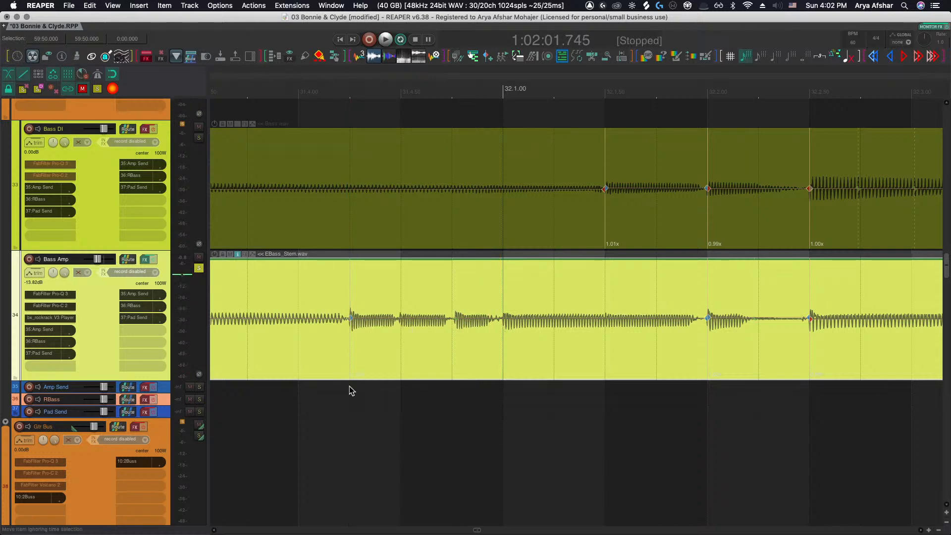
left_click(349, 392)
key("space")
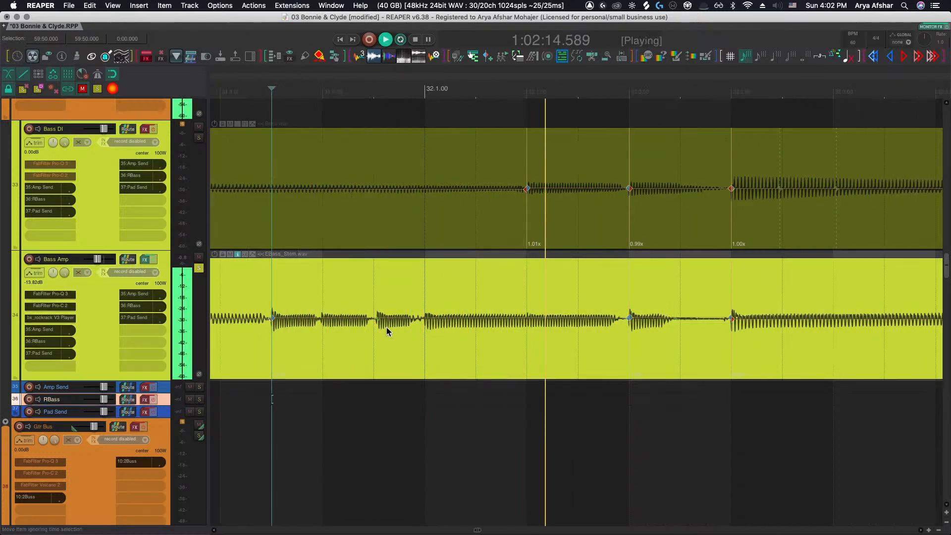
left_click_drag(378, 319, 374, 318)
key("space")
key("space")
Add a Bass Amp stretch marker at the bar 33 downbeat and audition the passage
scroll(382, 328, "right", 1)
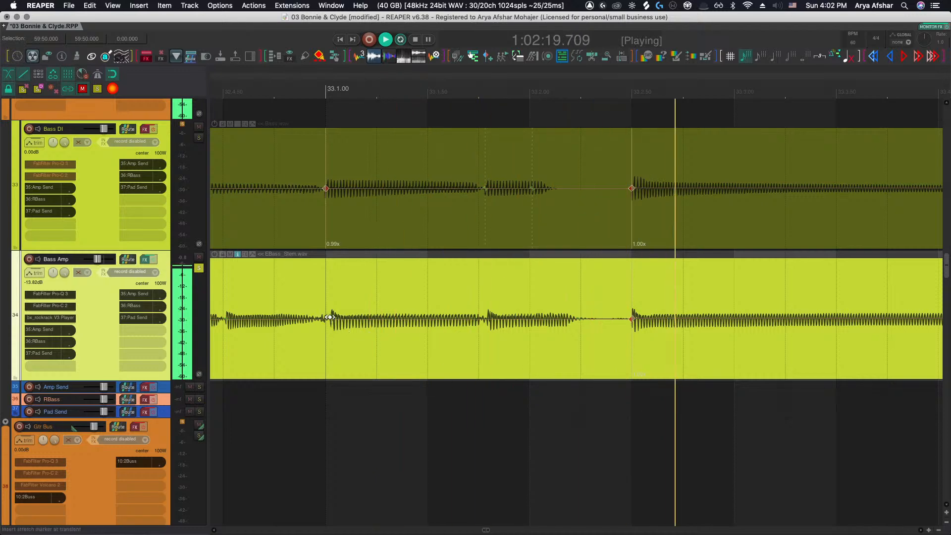
left_click(329, 317)
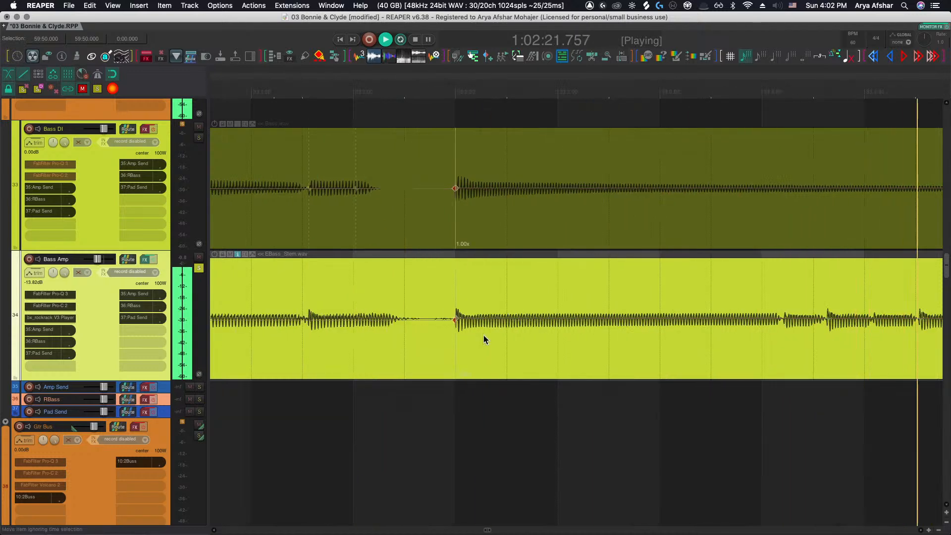
key("space")
left_click(368, 394)
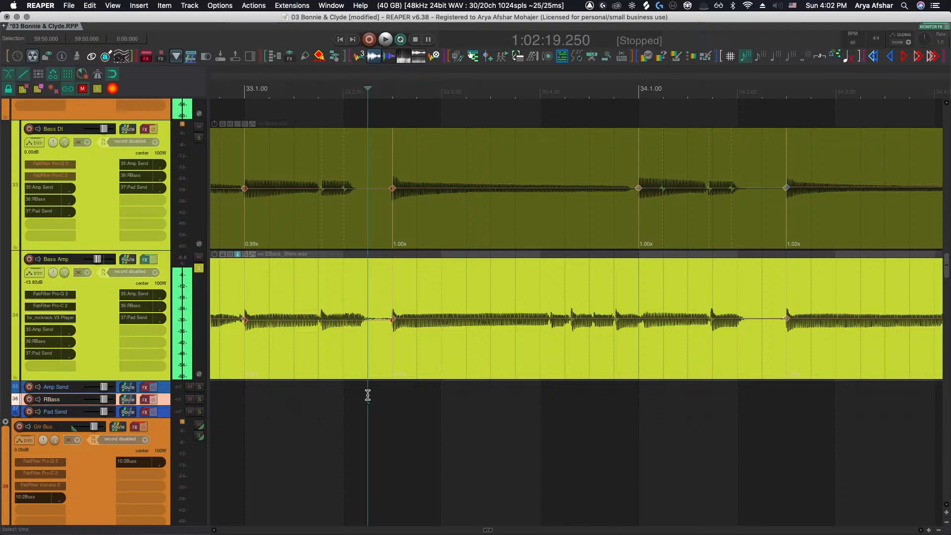
key("space")
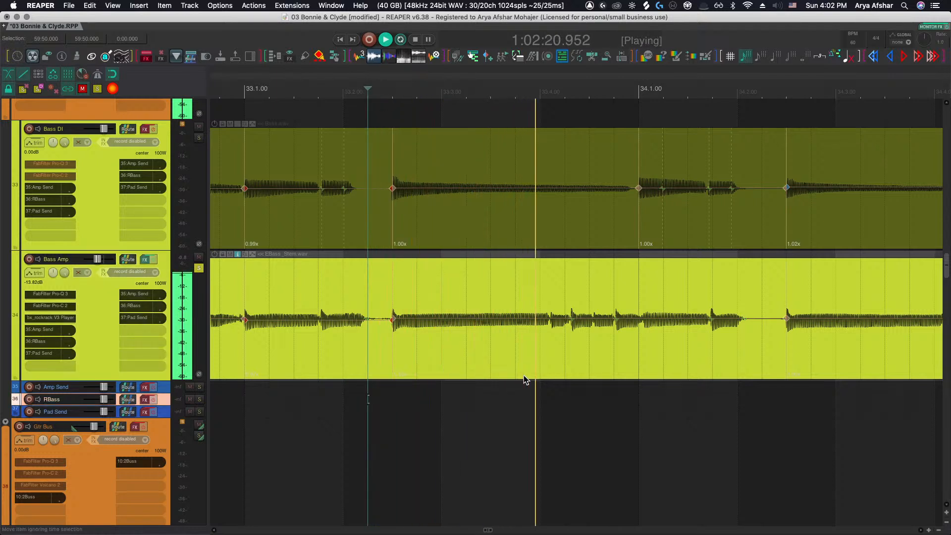
key("space")
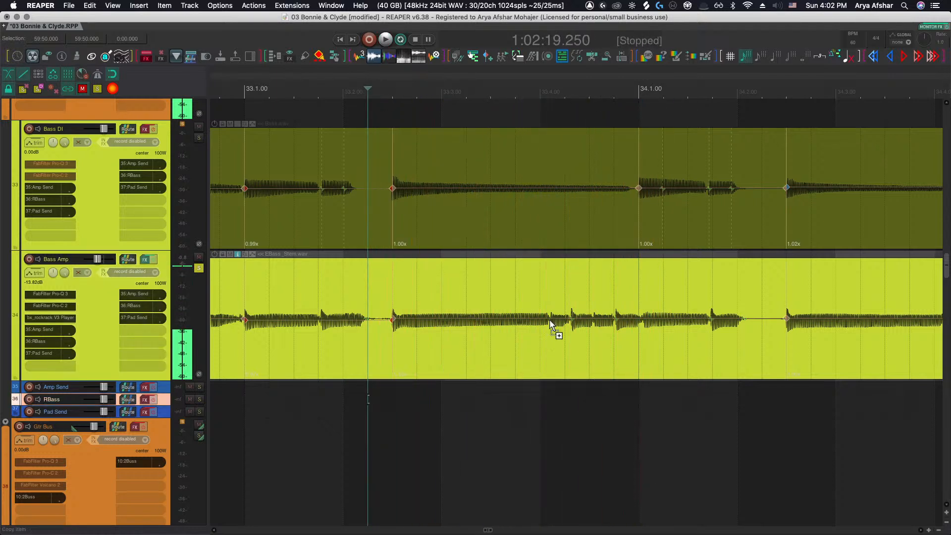
Add and reposition Bass Amp stretch markers in the middle of bar 33 to line up with the Bass DI
left_click(549, 320, "super")
left_click_drag(549, 320, 540, 320)
key("space")
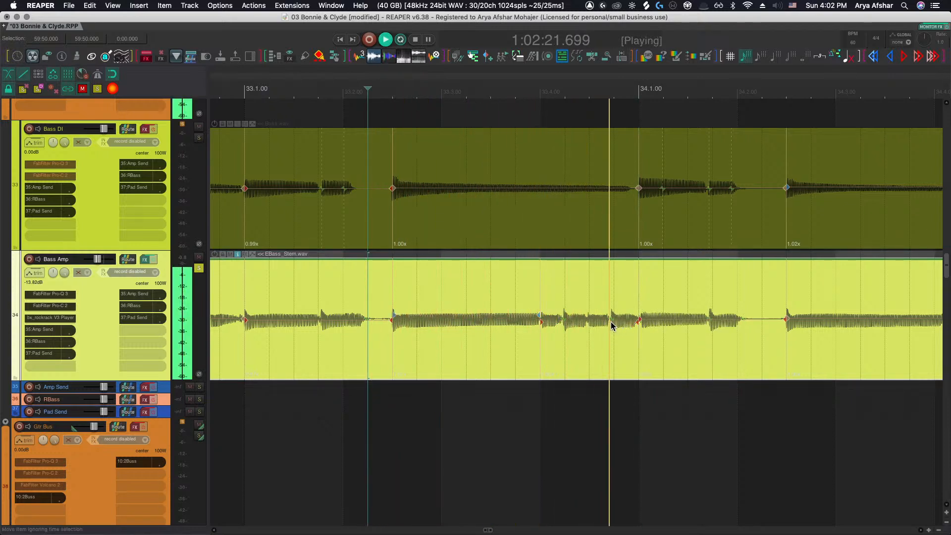
key("space")
left_click_drag(610, 320, 563, 320)
key("space")
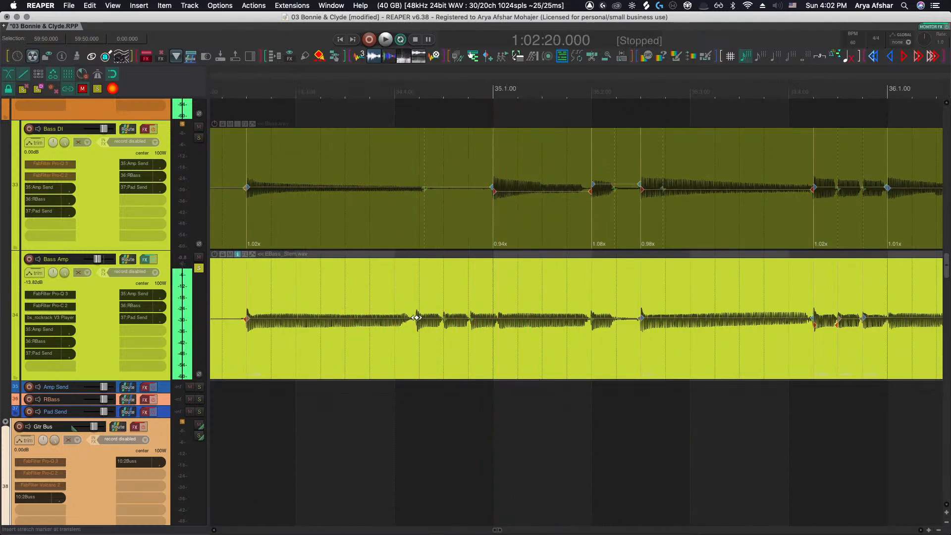
Shift two Bass Amp stretch markers in bar 34 slightly onto their transients and play the section
left_click_drag(416, 317, 420, 317)
left_click_drag(500, 320, 494, 320)
left_click(351, 419)
key("space")
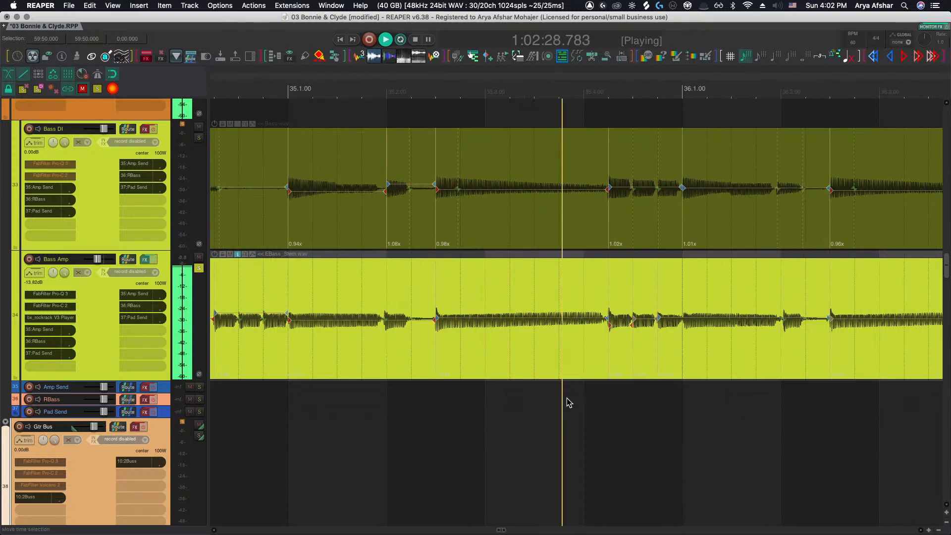
key("space")
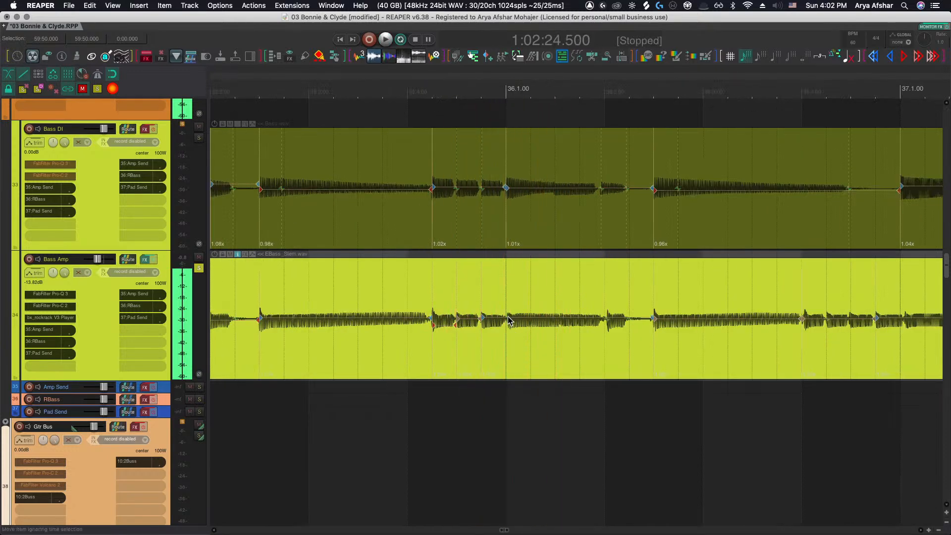
Zoom in around bar 36 and audition the aligned Bass DI and Bass Amp passage
scroll(526, 321, "up", 5)
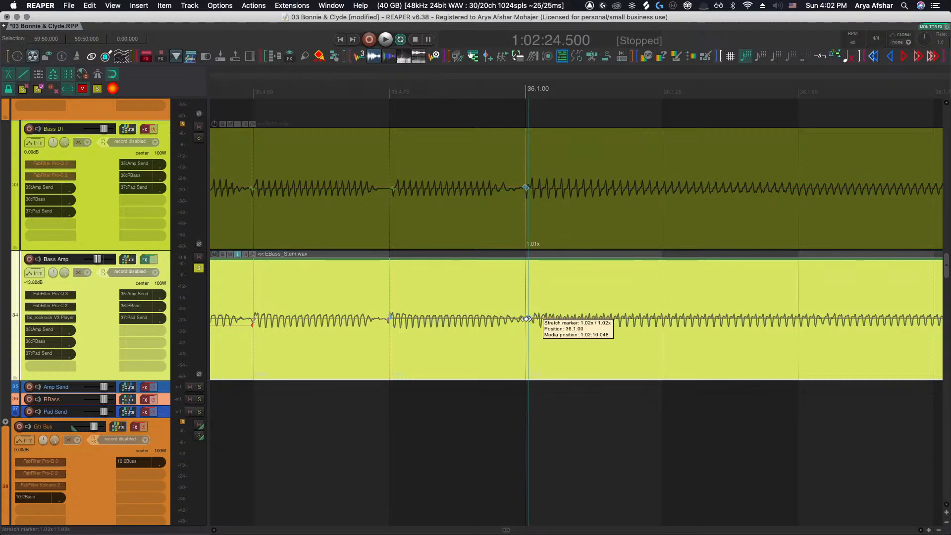
left_click(381, 435)
scroll(381, 435, "down", 3)
key("space")
scroll(381, 435, "right", 1)
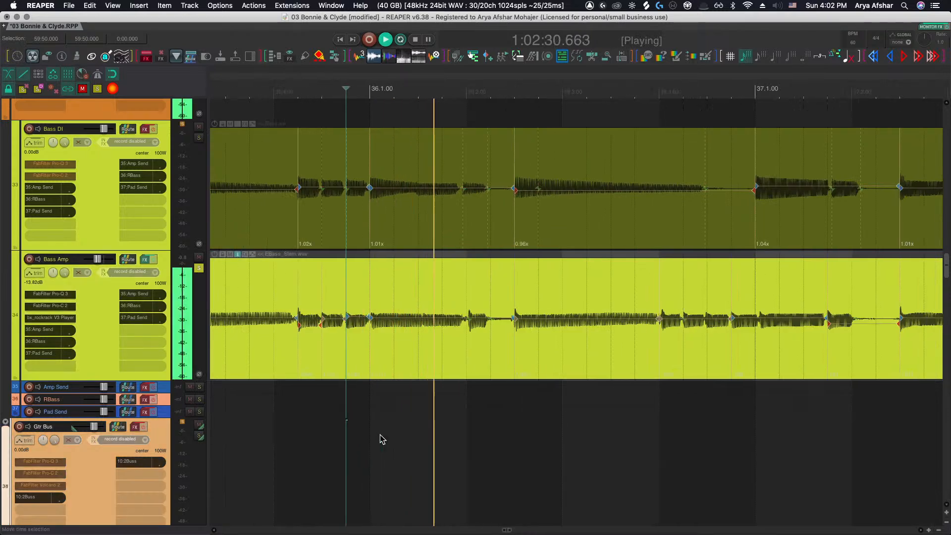
key("space")
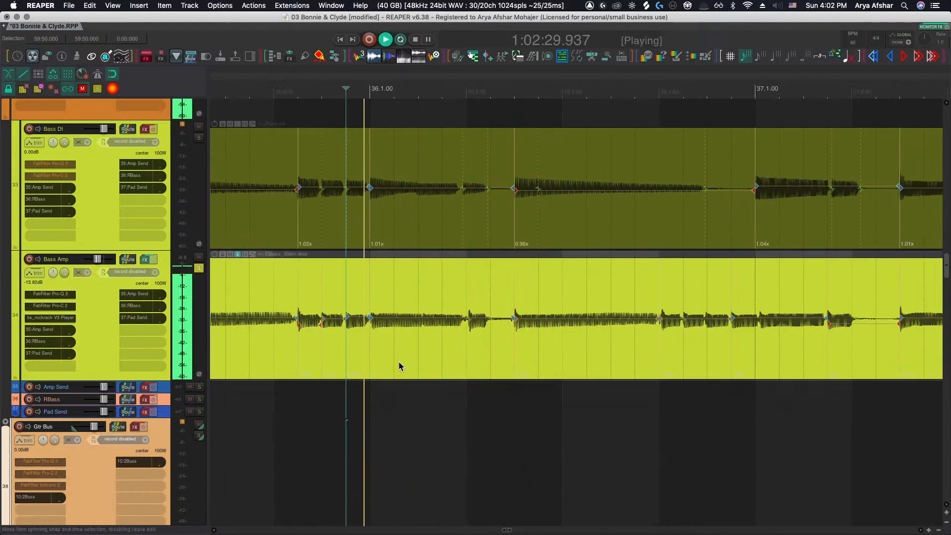
Shift a Bass Amp stretch marker in bar 36 slightly earlier onto its transient and play the section
scroll(461, 331, "up", 4)
key("space")
left_click(456, 321)
key("shift+w")
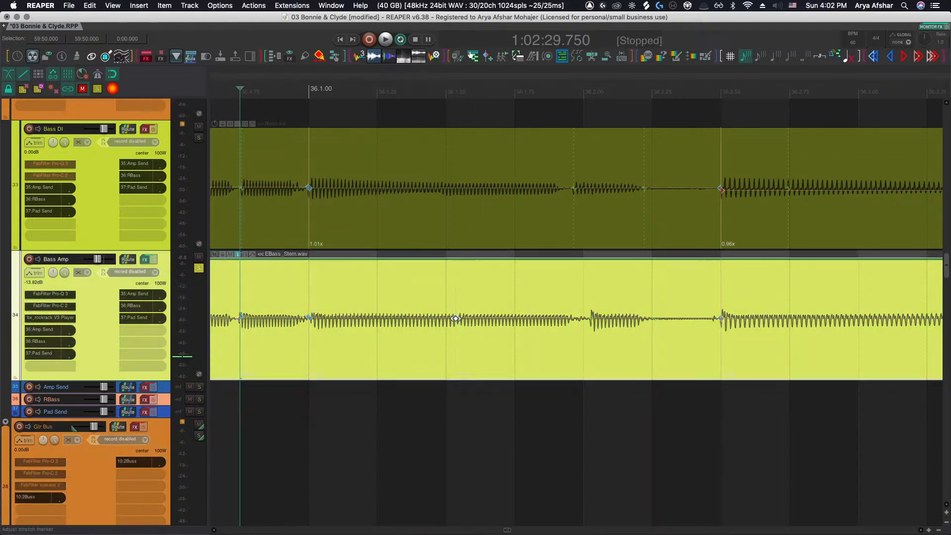
left_click_drag(456, 319, 446, 321)
key("space")
scroll(442, 377, "down", 4)
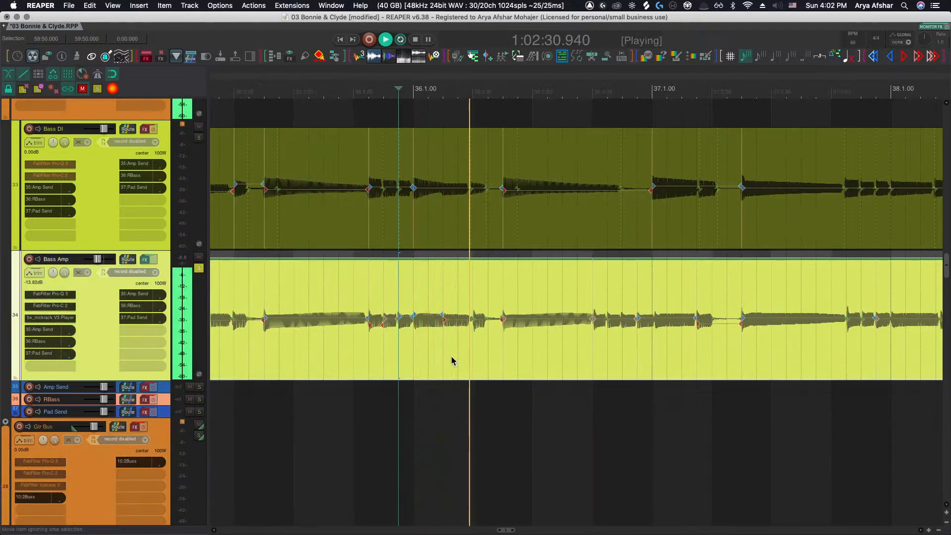
scroll(478, 340, "right", 3)
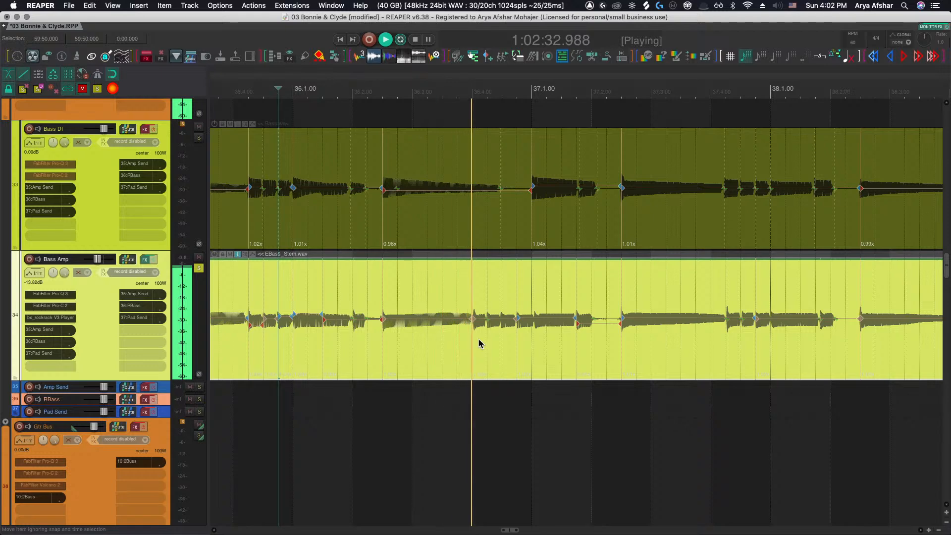
key("space")
Add a Bass Amp stretch marker and pull it onto the bar 37 downbeat, then audition the passage
scroll(530, 325, "up", 4)
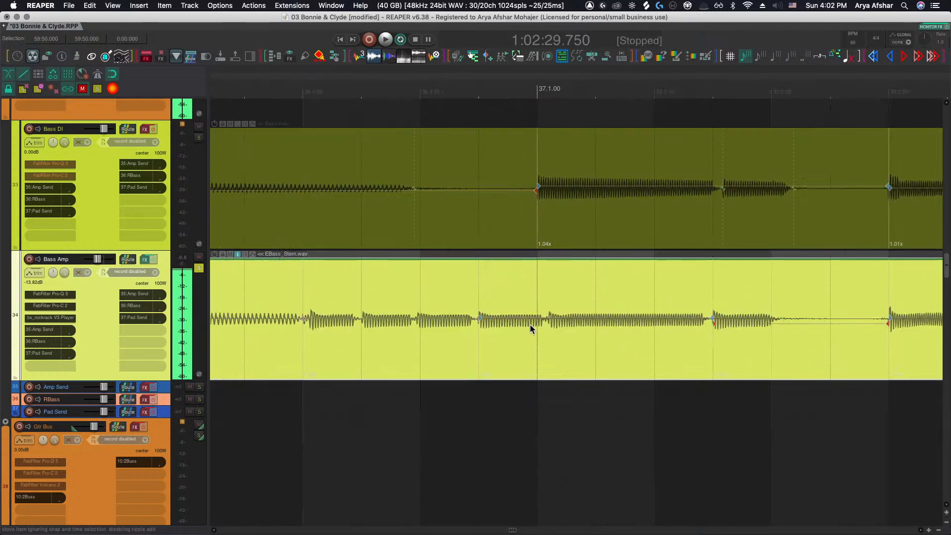
key("shift+w")
left_click_drag(545, 319, 537, 319)
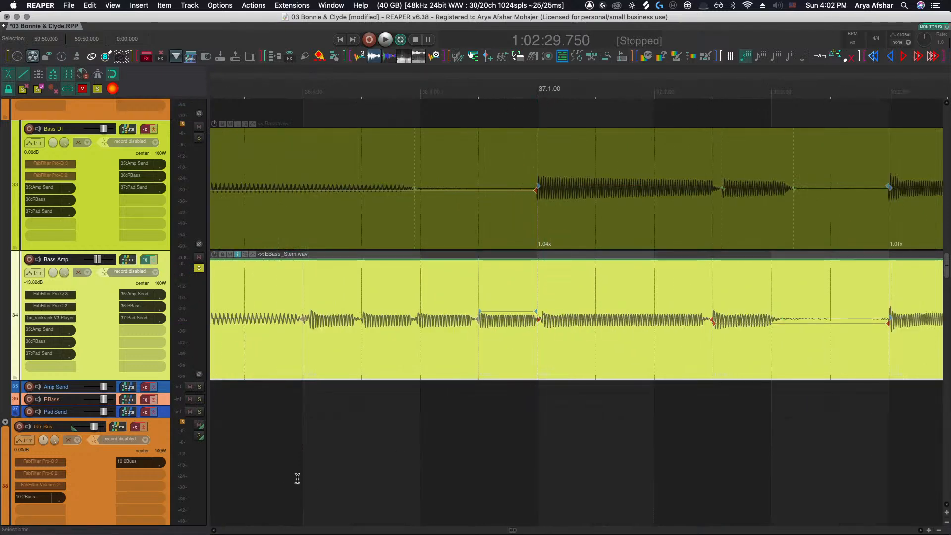
left_click(318, 434)
key("space")
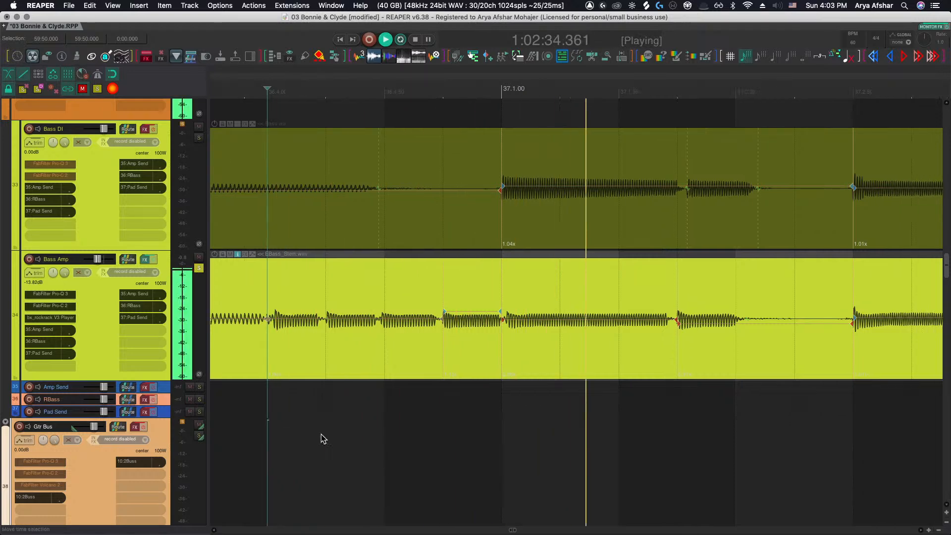
scroll(320, 435, "down", 8)
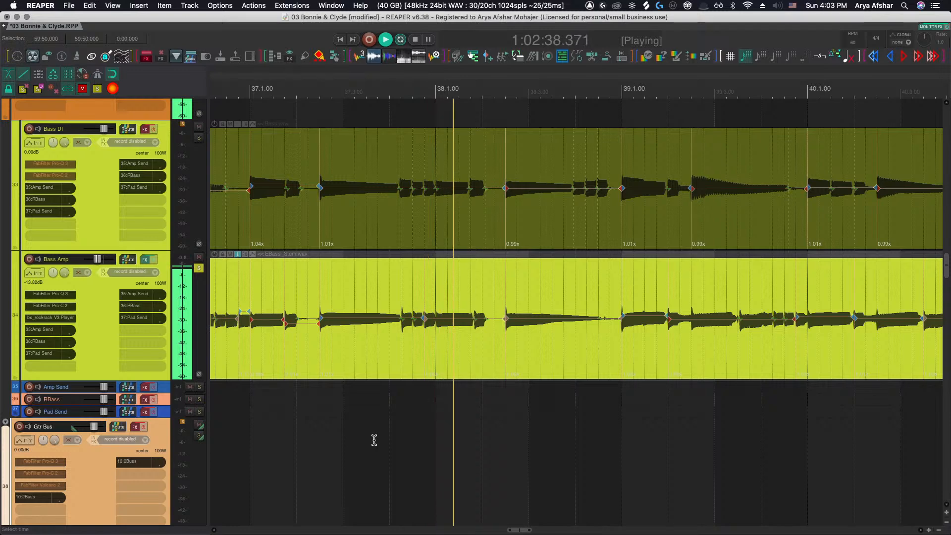
Move a Bass Amp stretch marker late in bar 38 earlier onto its transient and play the section
scroll(435, 338, "up", 8)
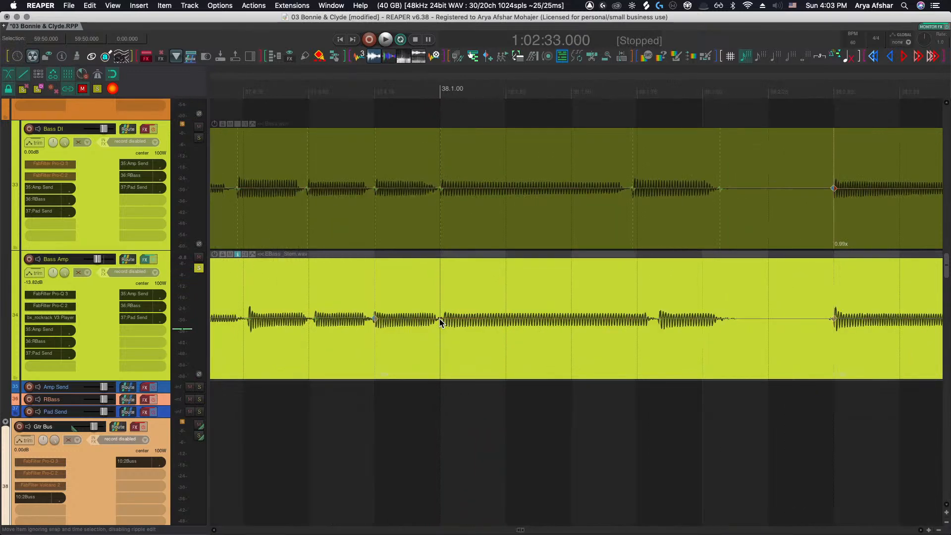
left_click(388, 415)
key("space")
key("space")
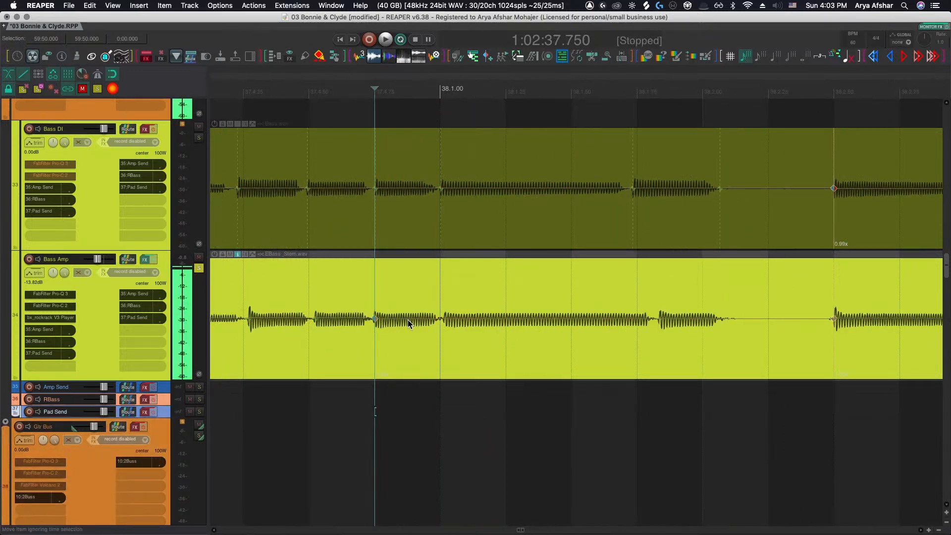
left_click(441, 320)
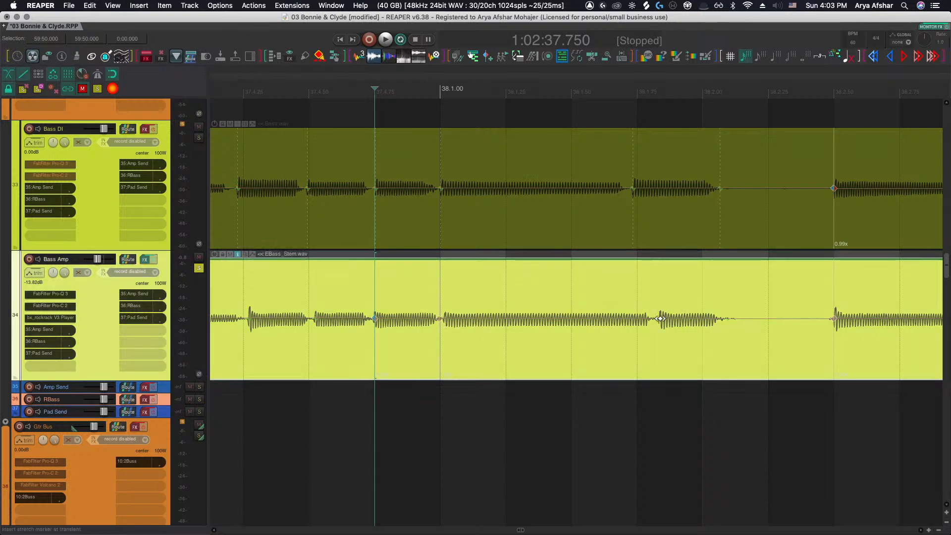
left_click_drag(660, 319, 637, 319)
key("space")
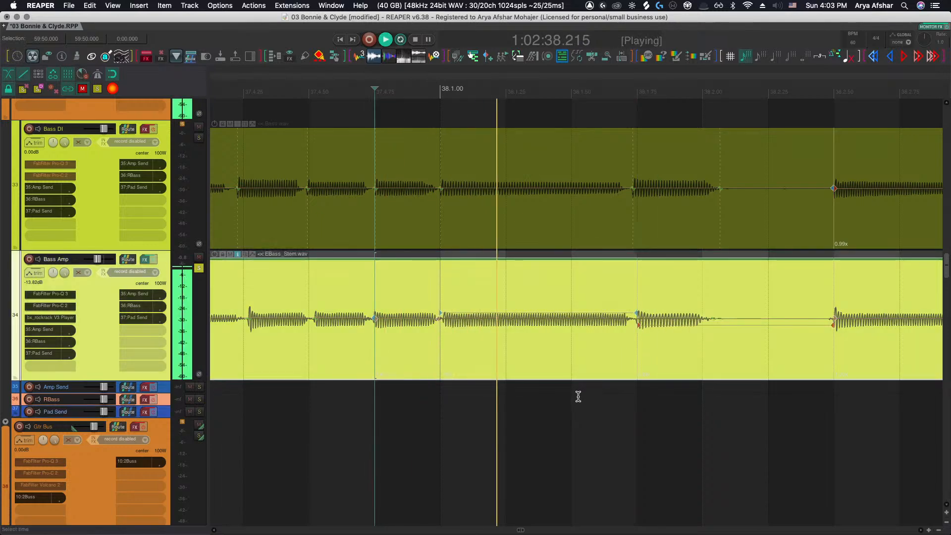
Play through bars 39–40 and check a Bass Amp stretch marker against the Bass DI
scroll(578, 396, "down", 4)
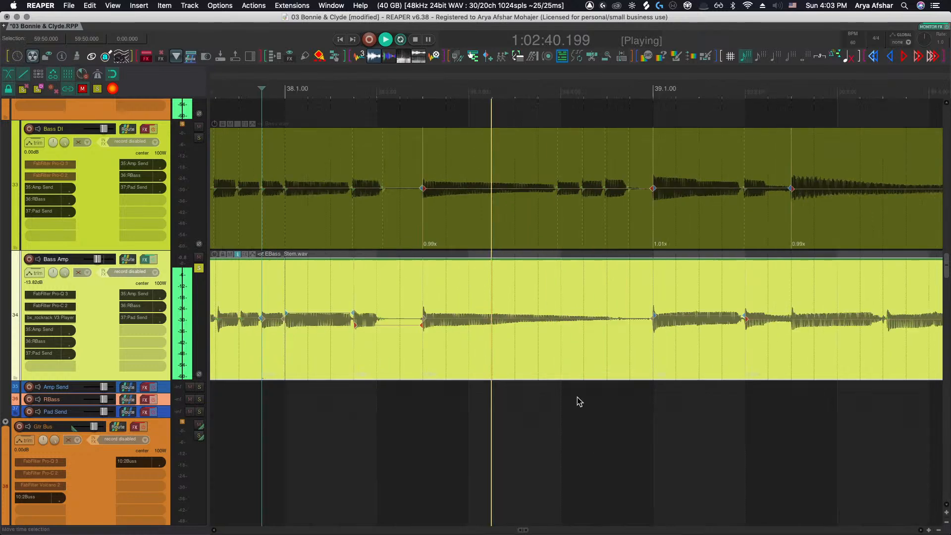
scroll(576, 396, "right", 5)
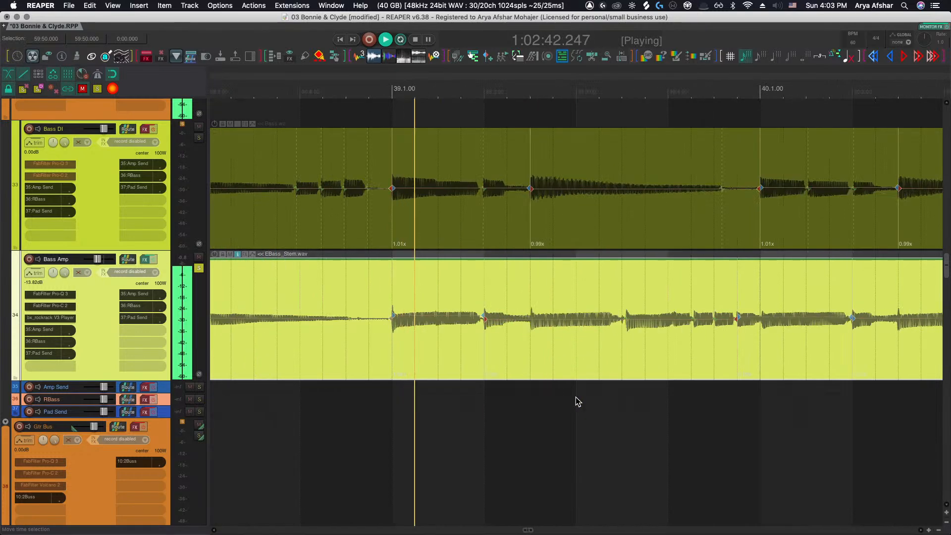
scroll(578, 401, "right", 3)
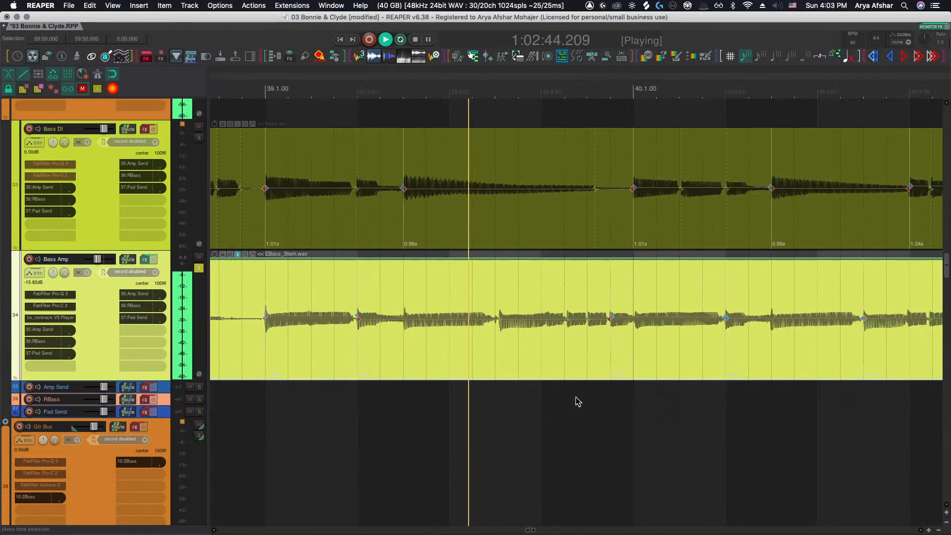
left_click(499, 319)
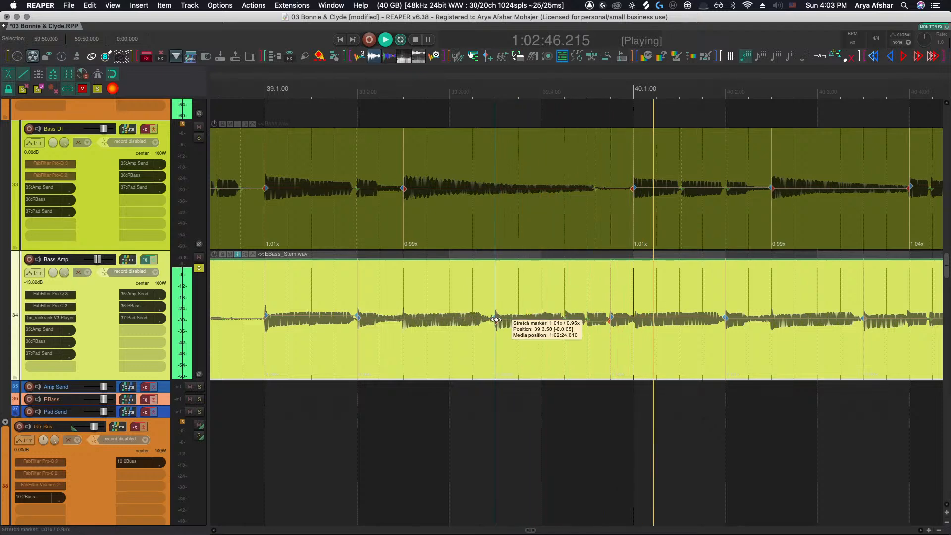
left_click(380, 401)
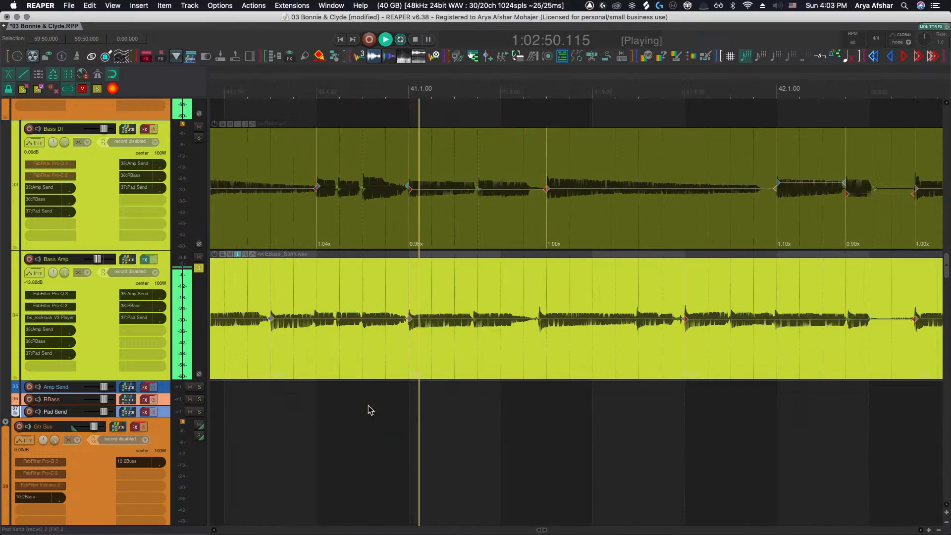
key("space")
Check the Bass Amp stretch markers in bar 41 while playing through to bar 42
left_click(474, 322)
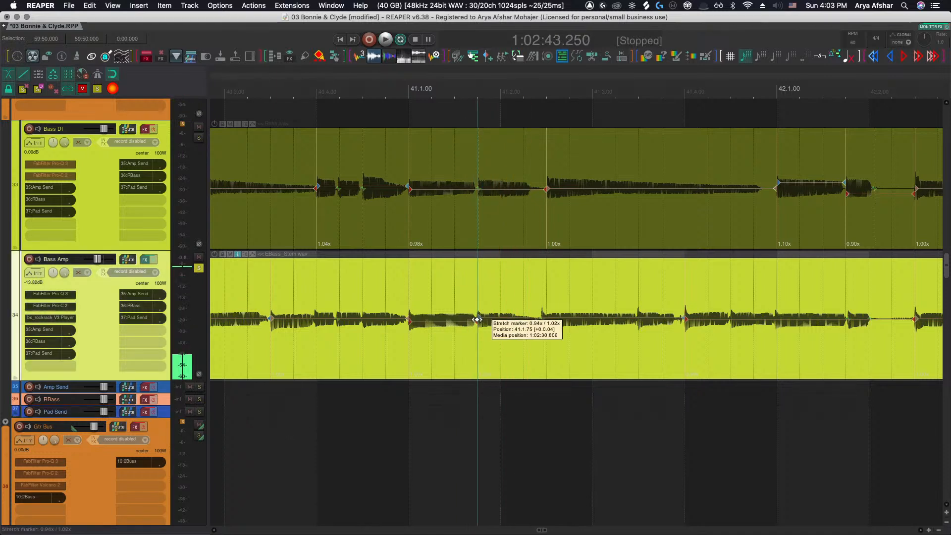
left_click(328, 443)
key("space")
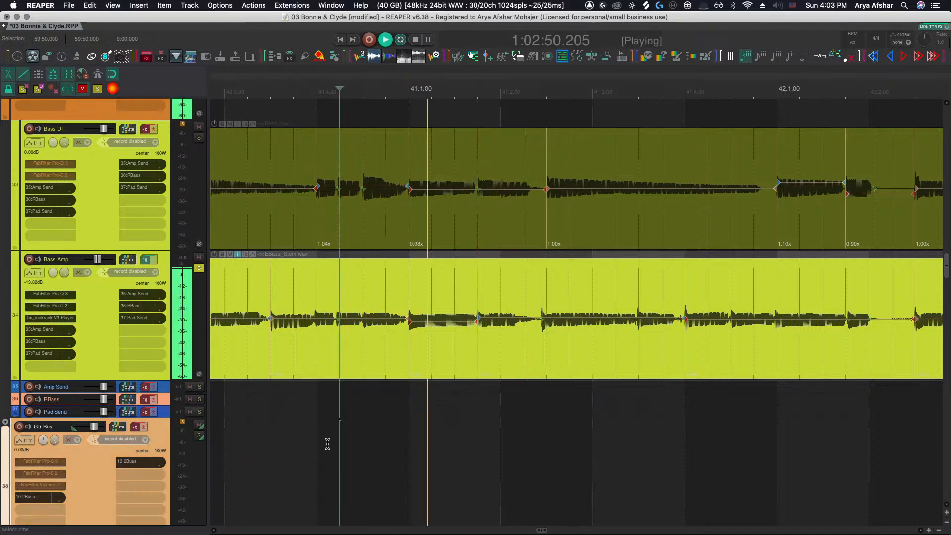
left_click(543, 321)
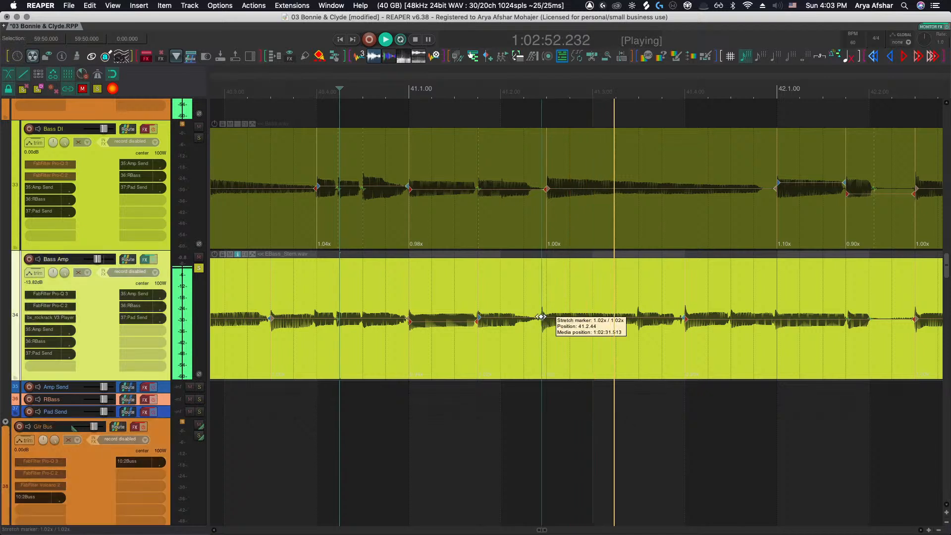
scroll(477, 414, "right", 3)
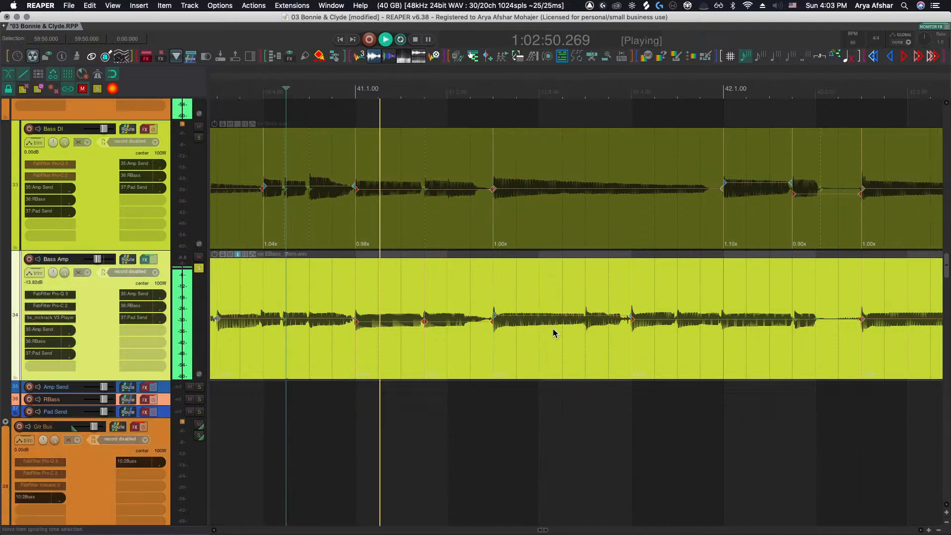
scroll(524, 429, "right", 1)
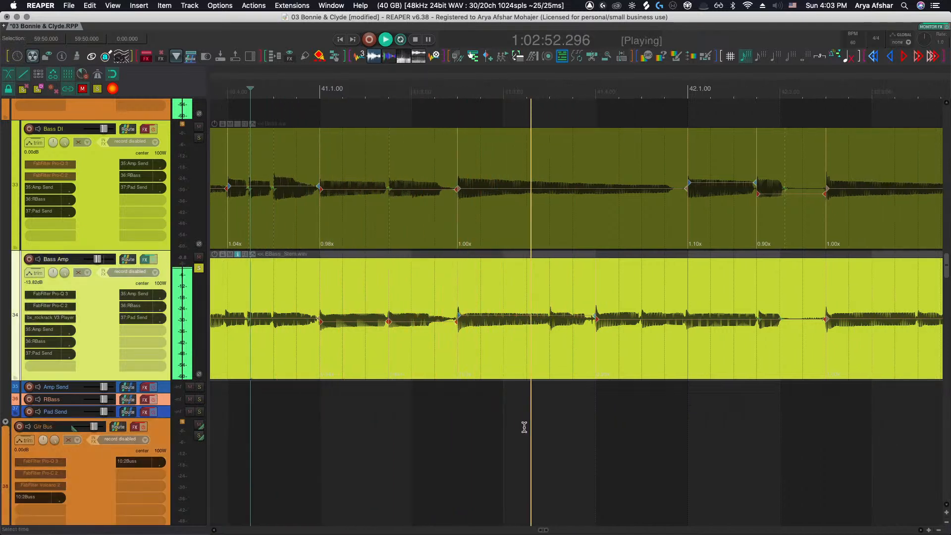
scroll(524, 427, "right", 6)
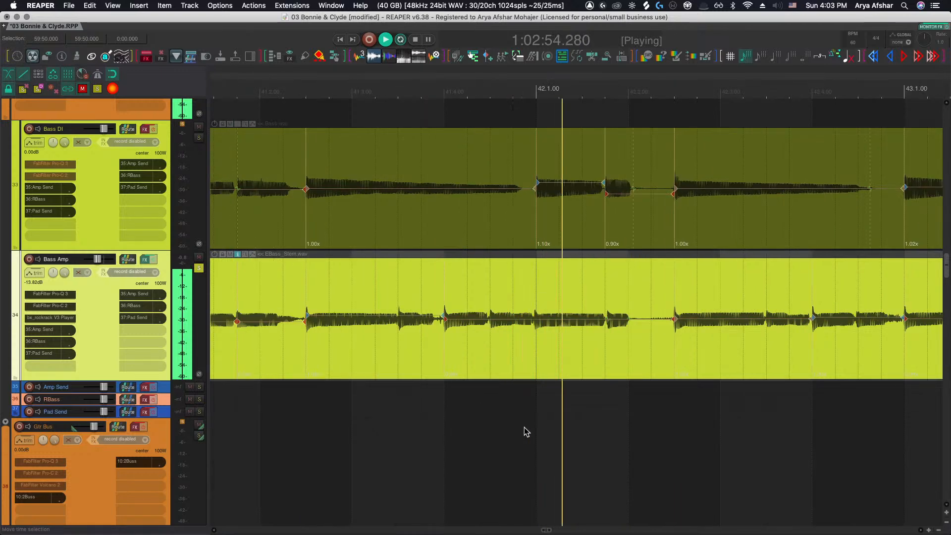
key("space")
Audition bars 42–43 to compare the Bass Amp transients with the Bass DI
scroll(531, 322, "up", 3)
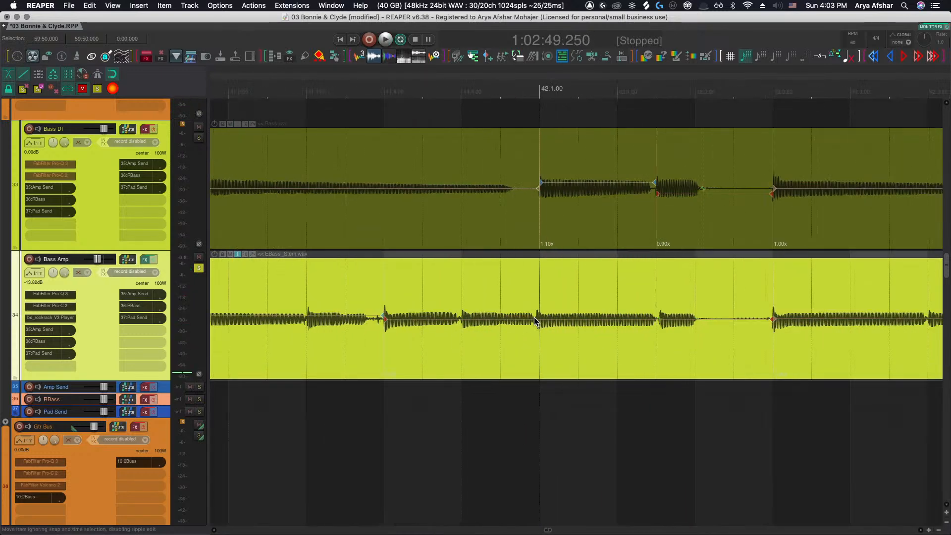
key("space")
scroll(518, 384, "down", 3)
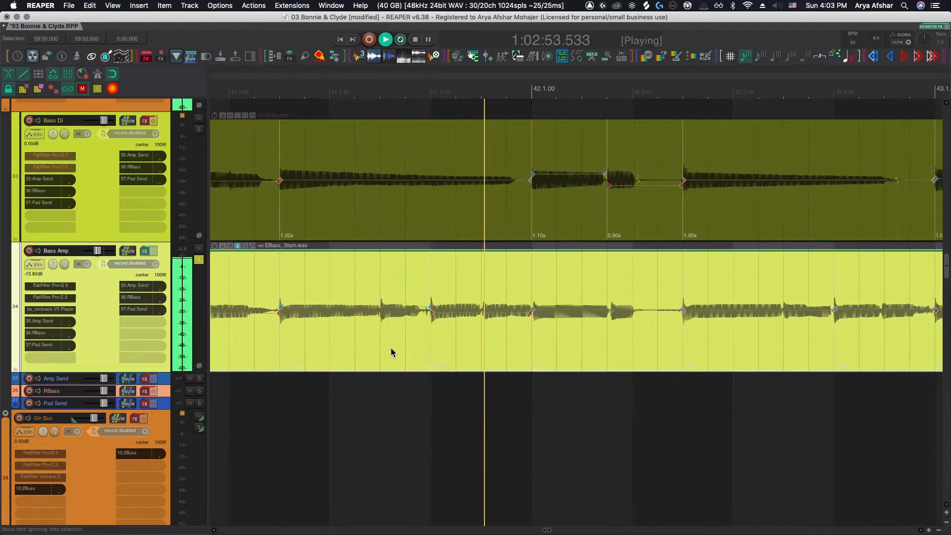
scroll(391, 348, "right", 5)
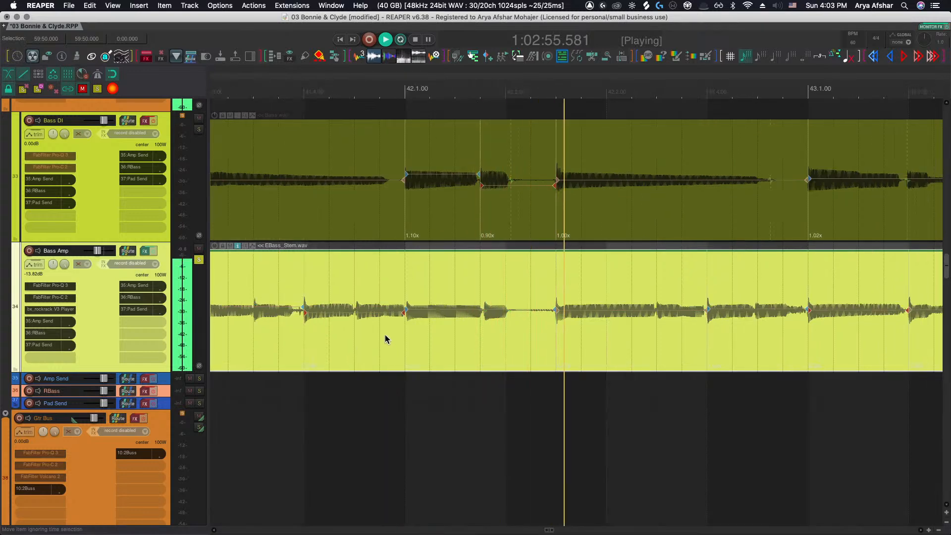
scroll(385, 335, "right", 6)
scroll(384, 335, "right", 6)
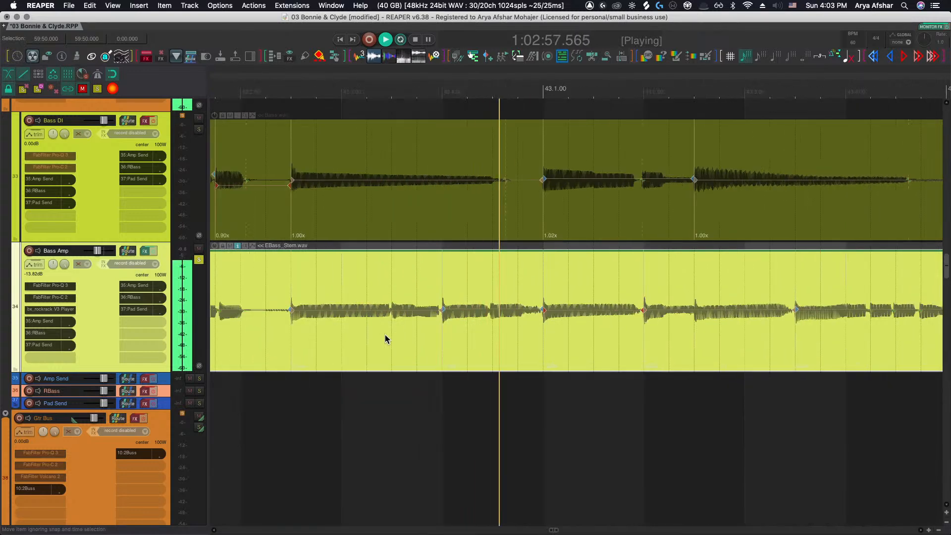
scroll(384, 334, "right", 3)
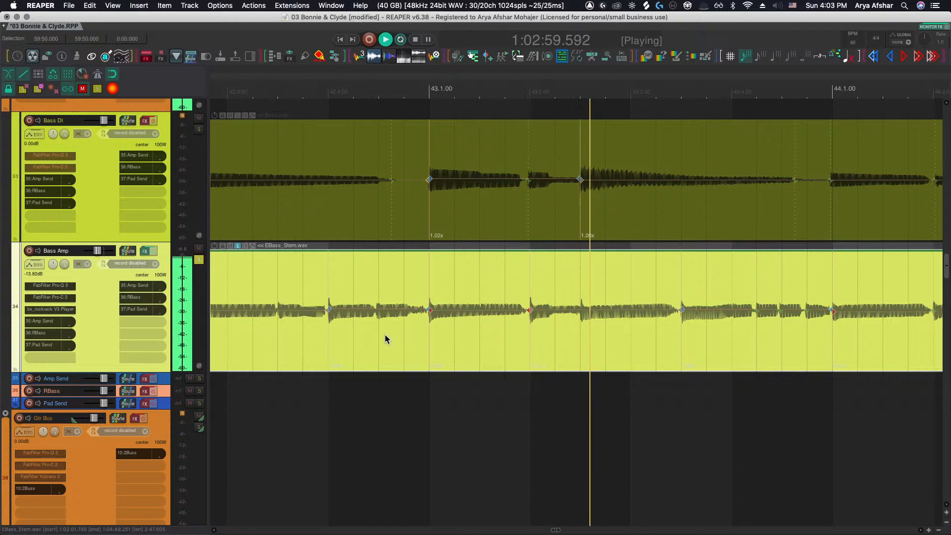
key("space")
Play from bar 43 onward, following both bass tracks through bar 45
left_click(292, 398)
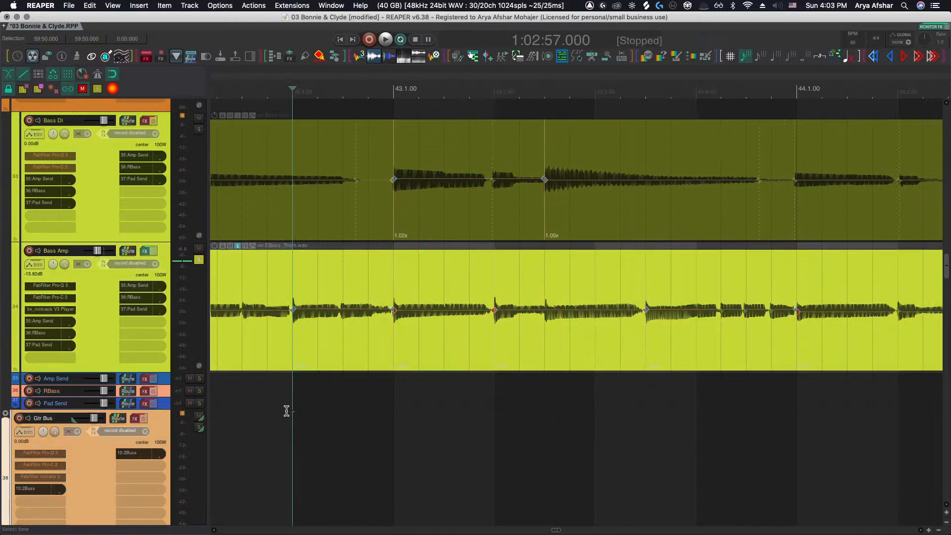
key("space")
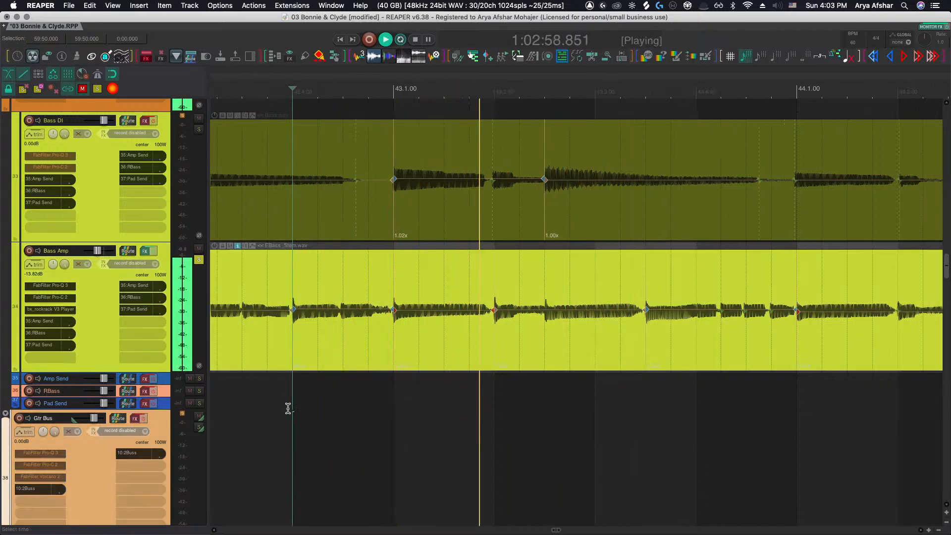
scroll(288, 408, "right", 4)
scroll(290, 412, "right", 1)
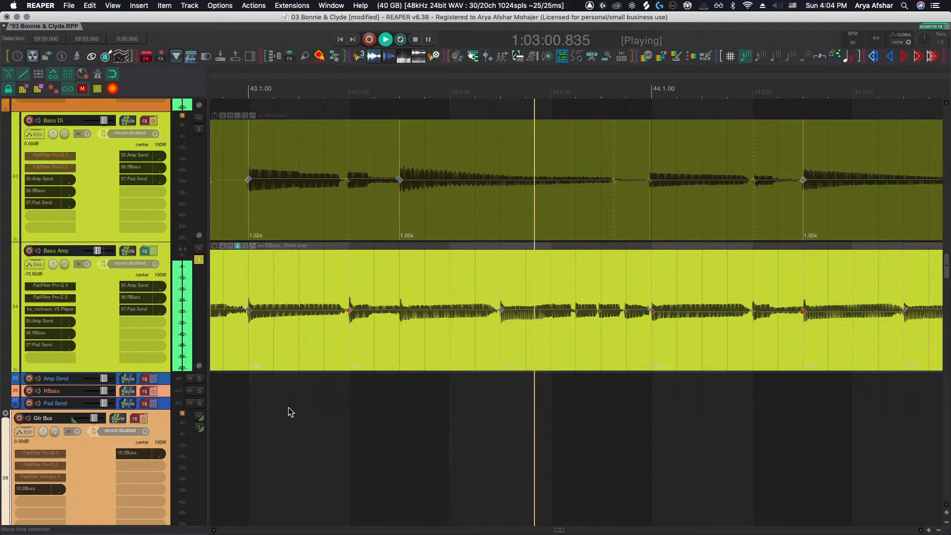
scroll(288, 412, "right", 3)
scroll(288, 412, "right", 3)
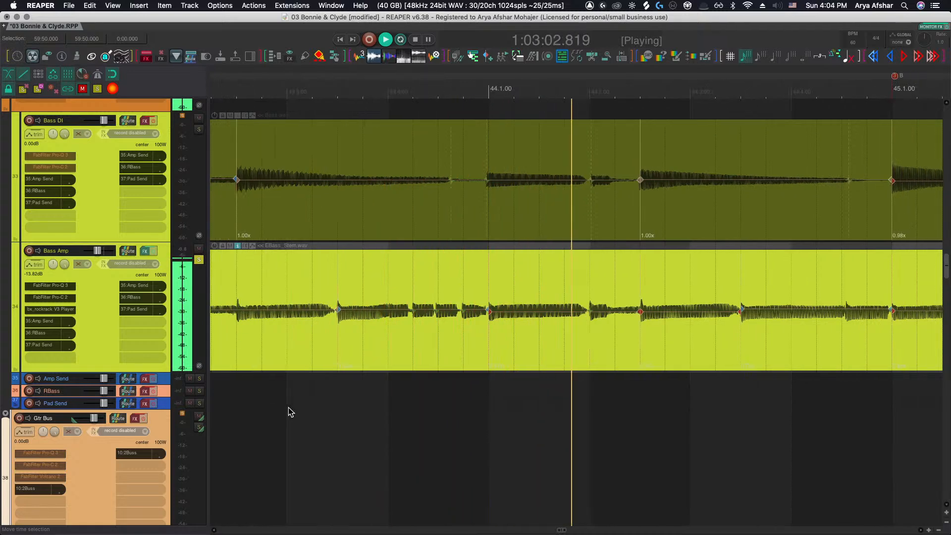
scroll(288, 412, "right", 3)
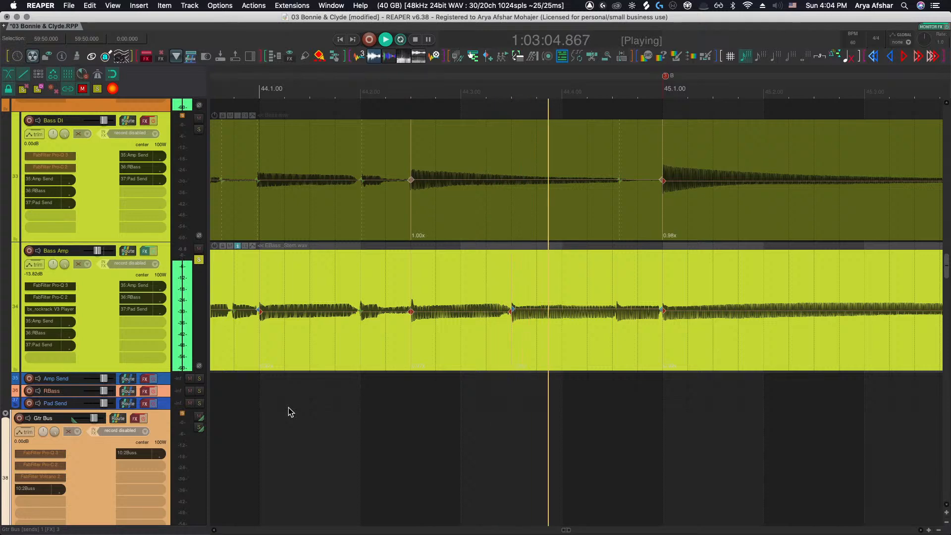
Follow playback of both bass tracks from bar 44 through bar 52, comparing the Bass Amp transients with the Bass DI
scroll(288, 407, "right", 1)
scroll(288, 408, "right", 3)
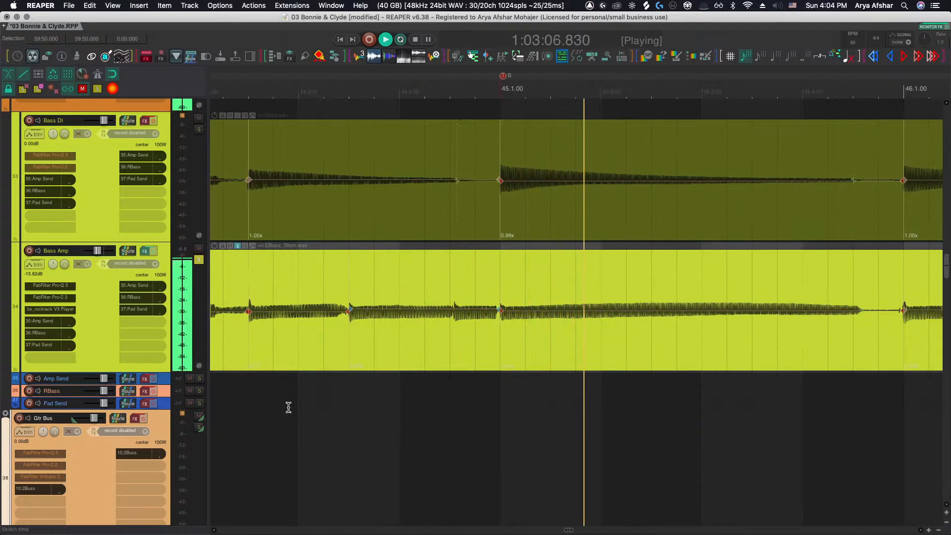
scroll(288, 407, "down", 4)
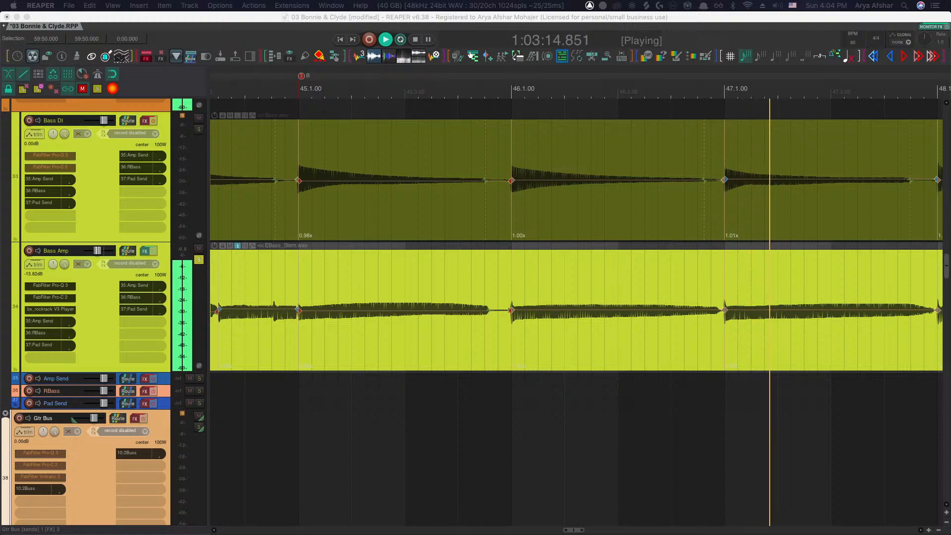
scroll(611, 361, "down", 3)
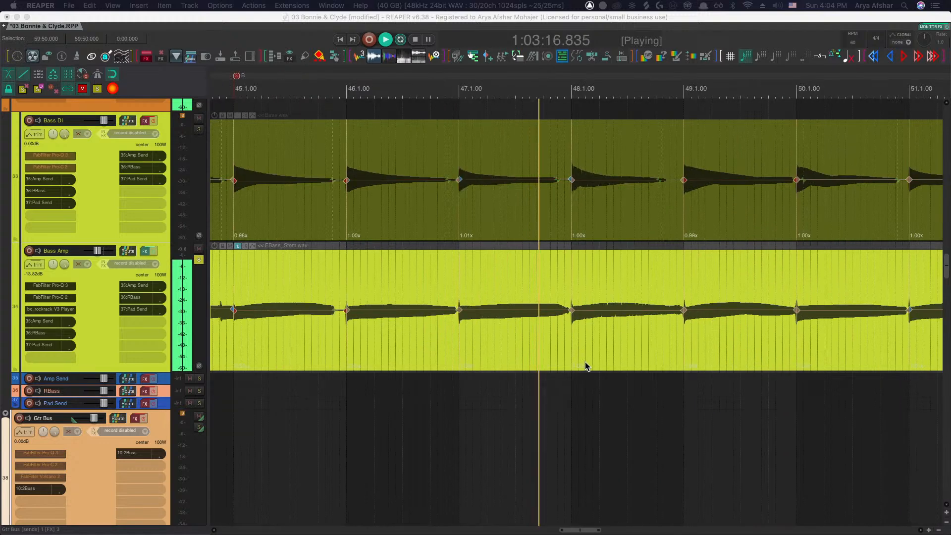
scroll(571, 328, "up", 5)
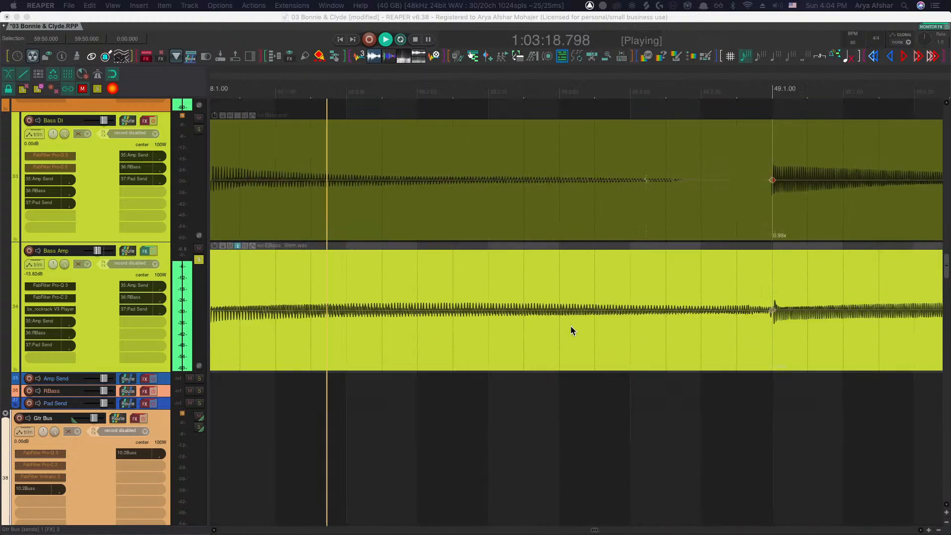
scroll(571, 329, "down", 4)
scroll(584, 315, "up", 4)
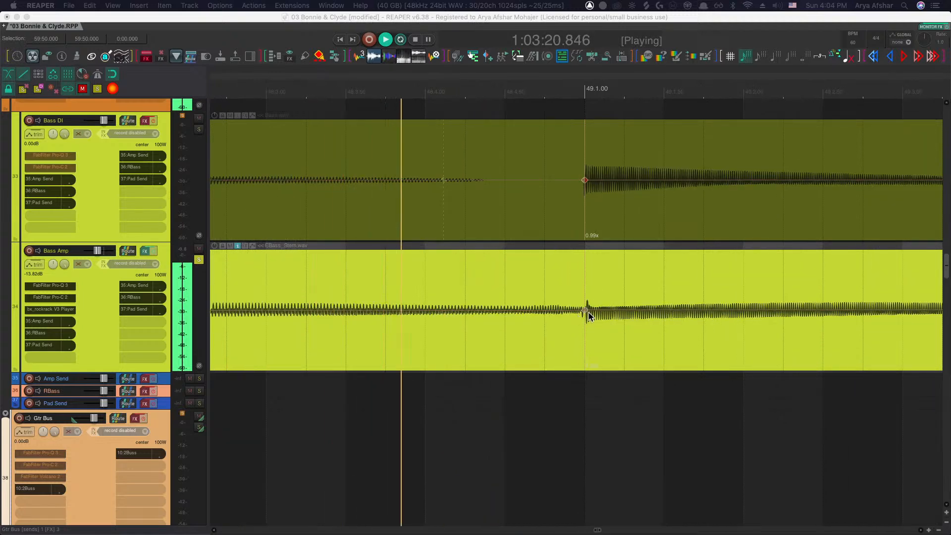
scroll(558, 347, "down", 4)
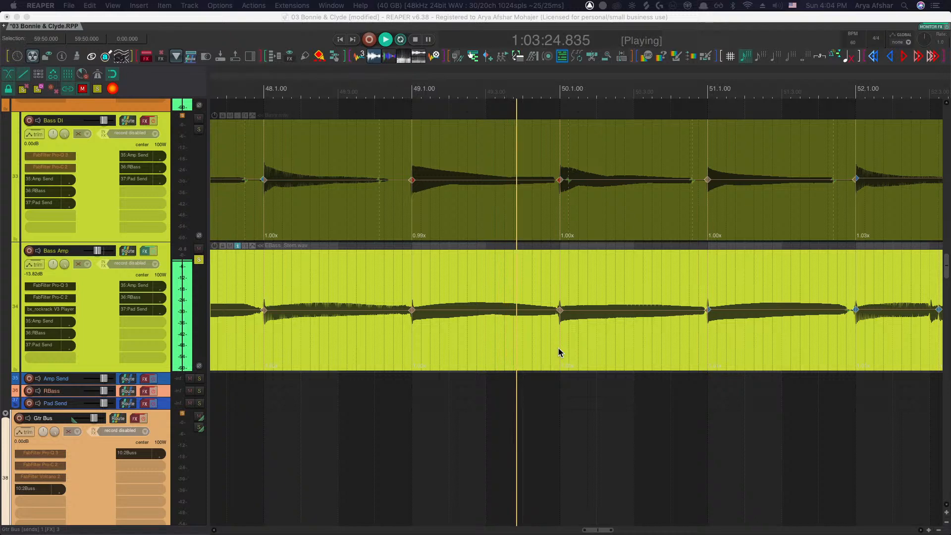
Audition the end of bar 52 to compare the Bass Amp stretch markers with the Bass DI
left_click(656, 391)
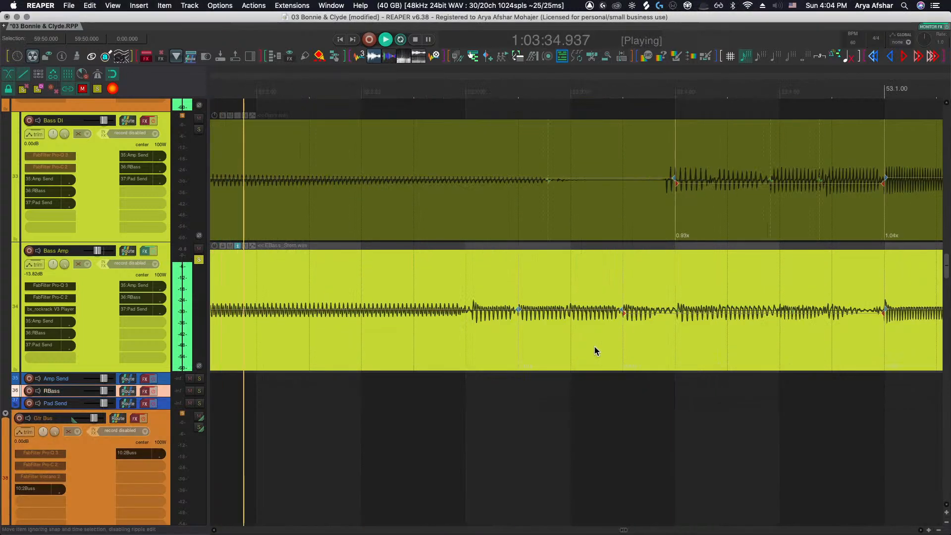
scroll(595, 346, "up", 3)
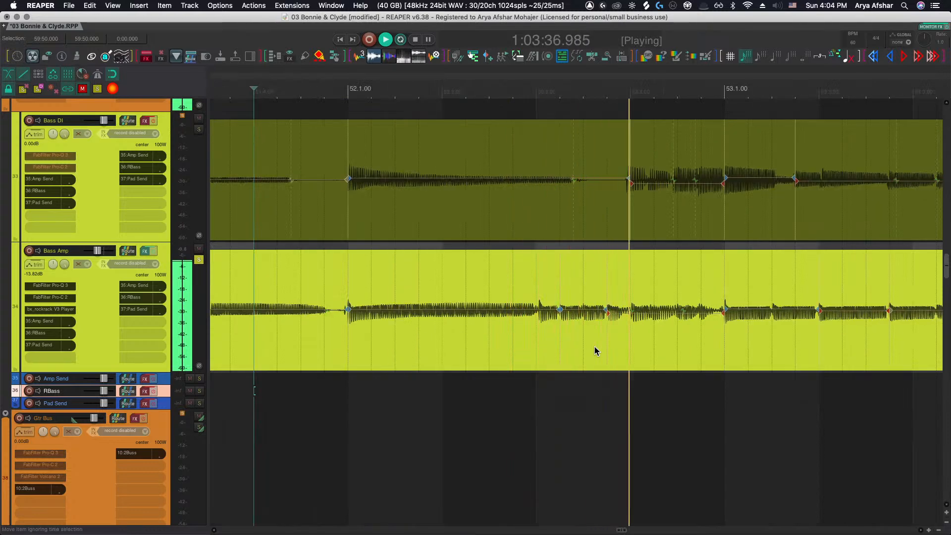
key("space")
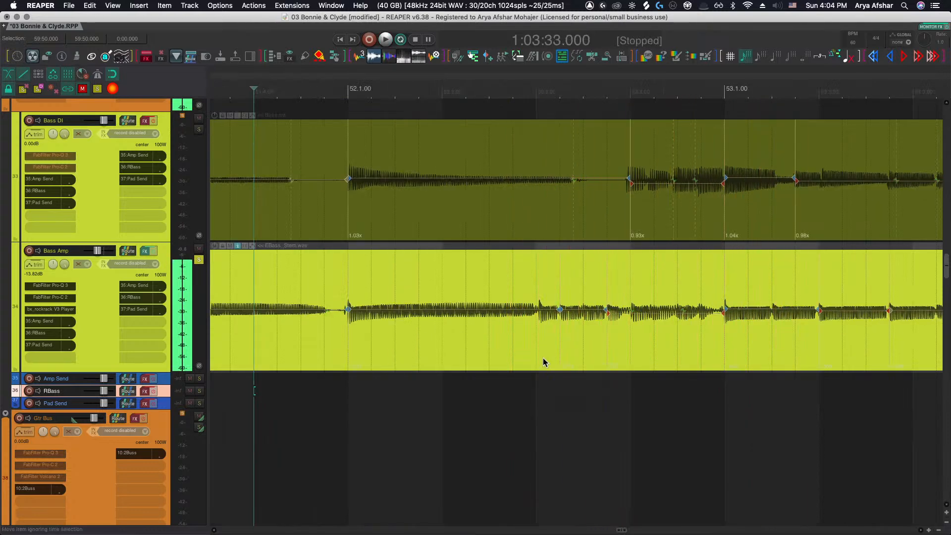
left_click(492, 382)
key("space")
scroll(573, 329, "up", 1)
scroll(569, 322, "up", 2)
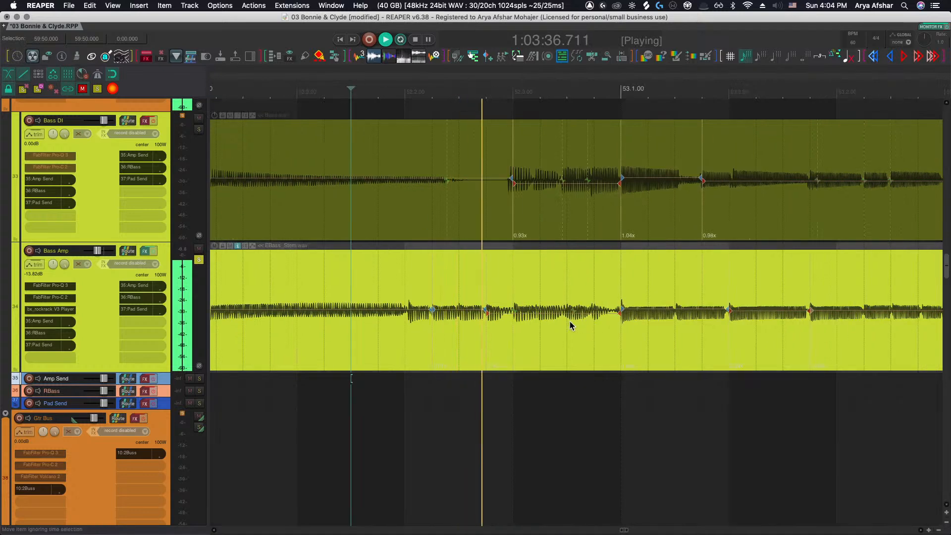
Replay the section leading into bar 53 to check the Bass Amp transients against the Bass DI
left_click(518, 311)
key("space")
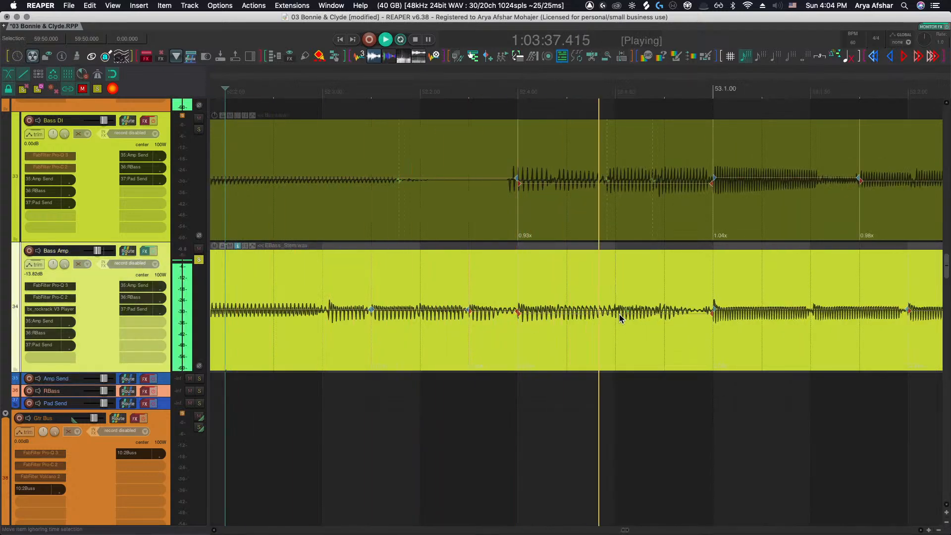
key("space")
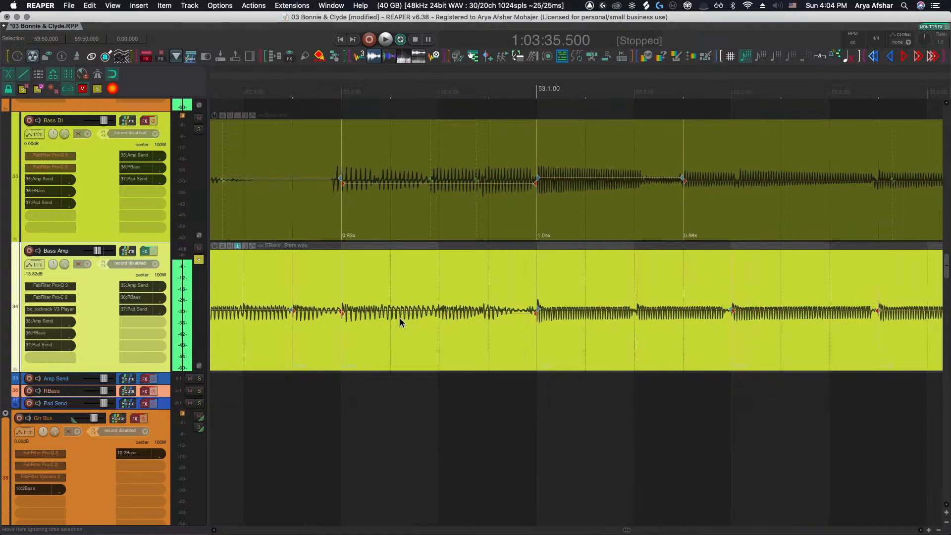
left_click(305, 385)
key("space")
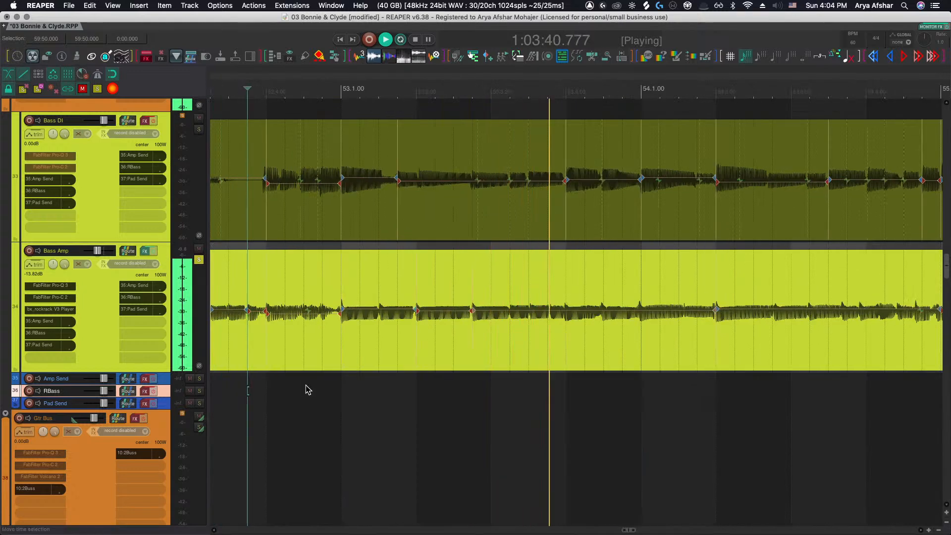
key("space")
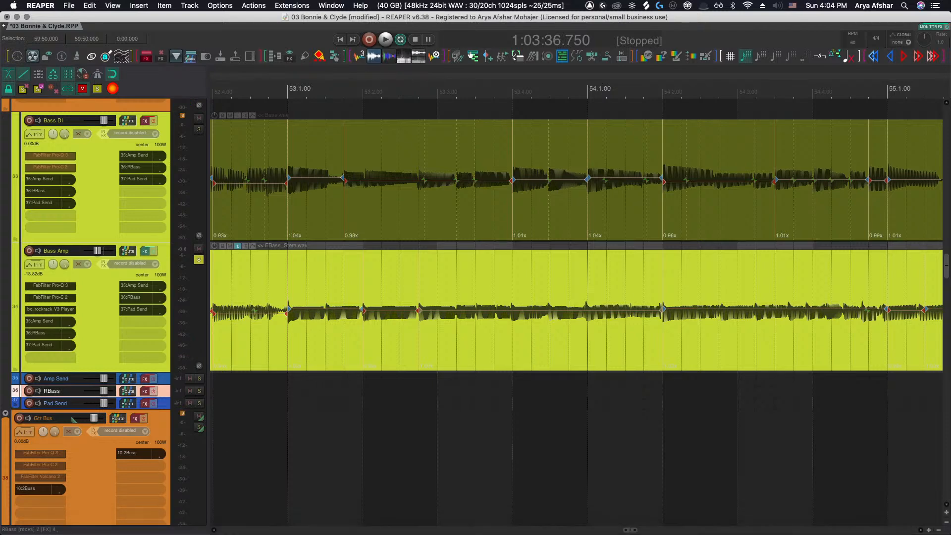
Audition bar 53 and inspect the Bass Amp stretch marker at beat 4 against the Bass DI
key("super+Tab")
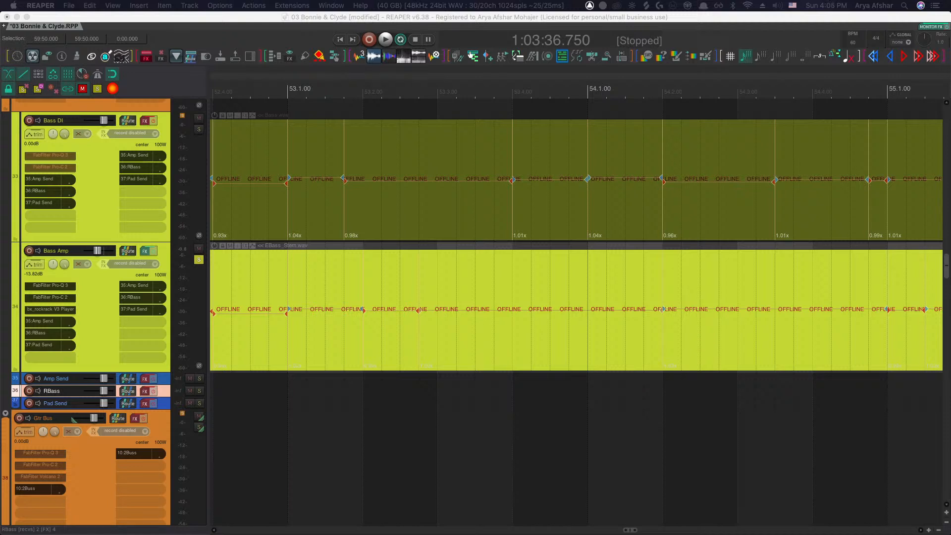
left_click(418, 400)
key("space")
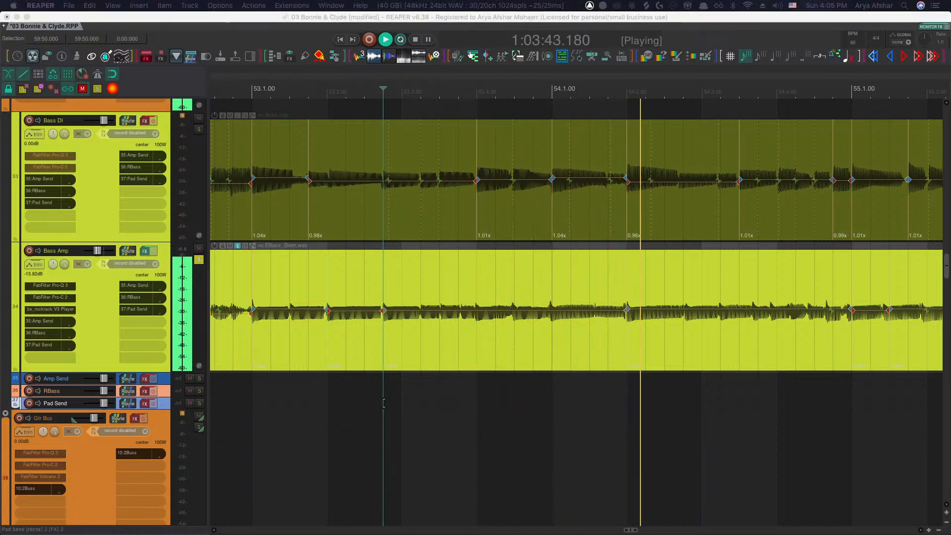
left_click(357, 399)
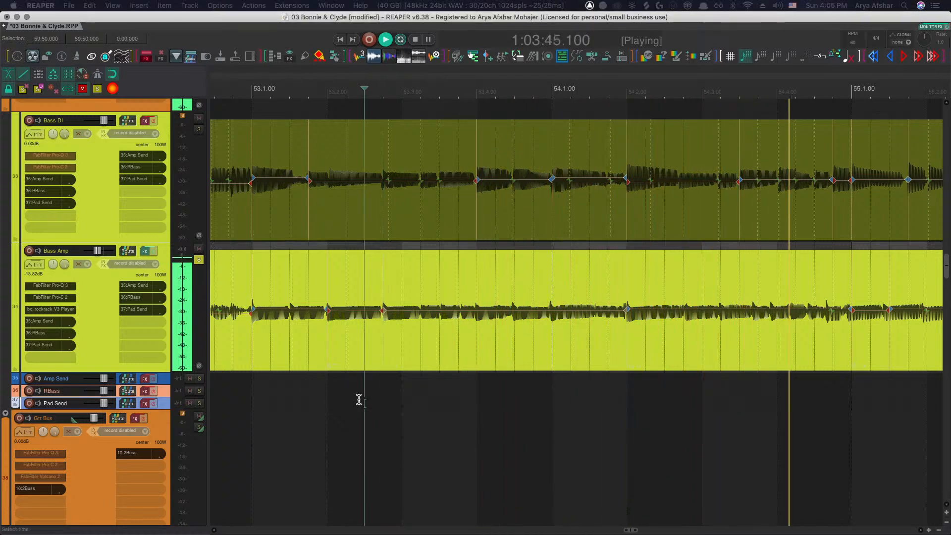
scroll(536, 378, "up", 5)
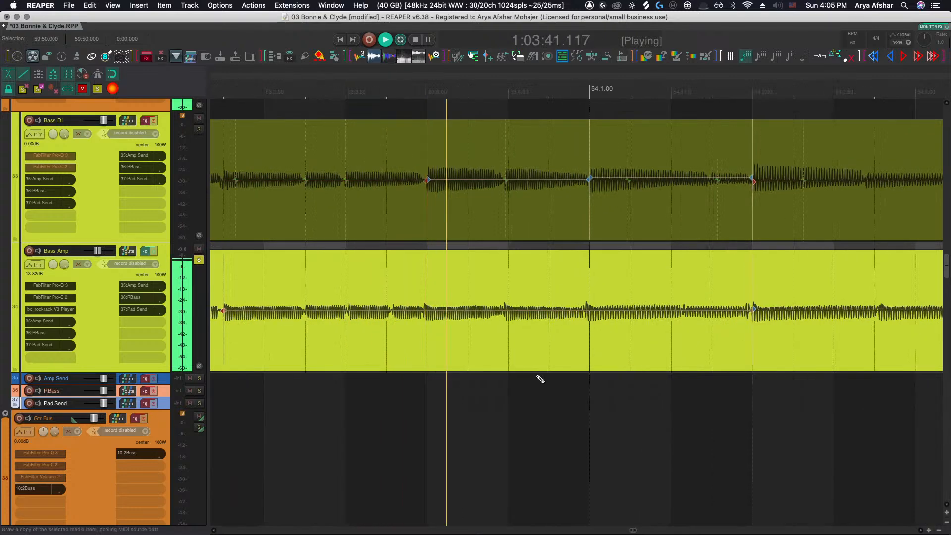
key("space")
left_click(423, 310)
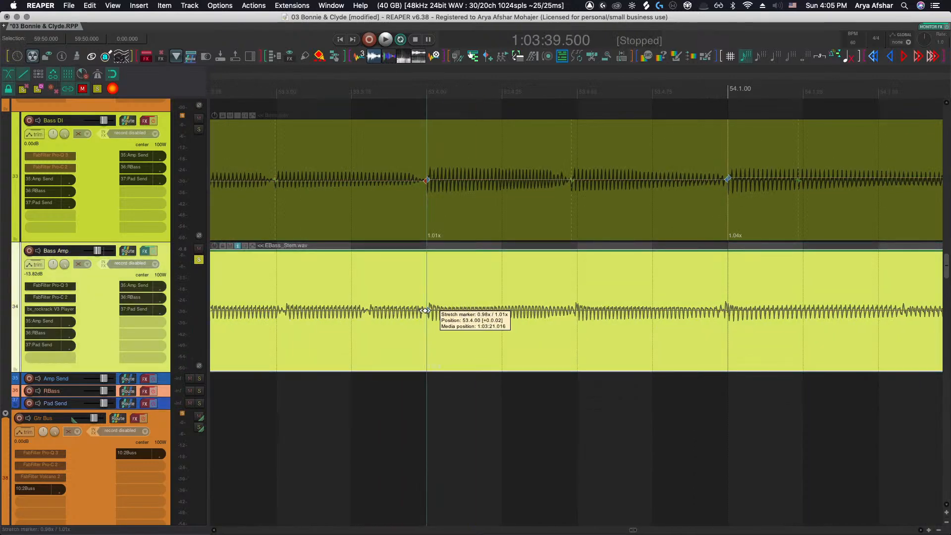
key("space")
scroll(406, 361, "up", 3)
key("space")
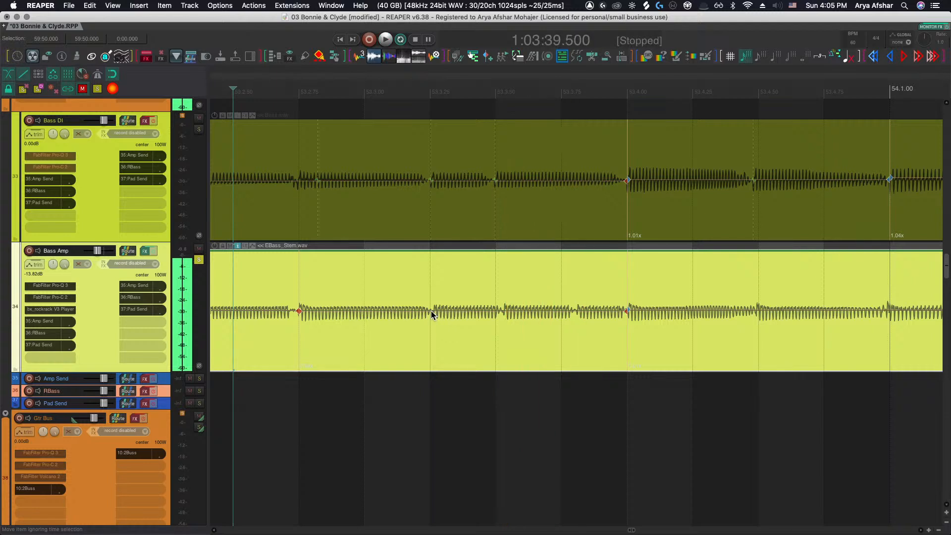
Add a stretch marker on the Bass Amp in bar 53 and shift it slightly earlier to match the Bass DI
mouse_move(428, 311)
key("shift+w")
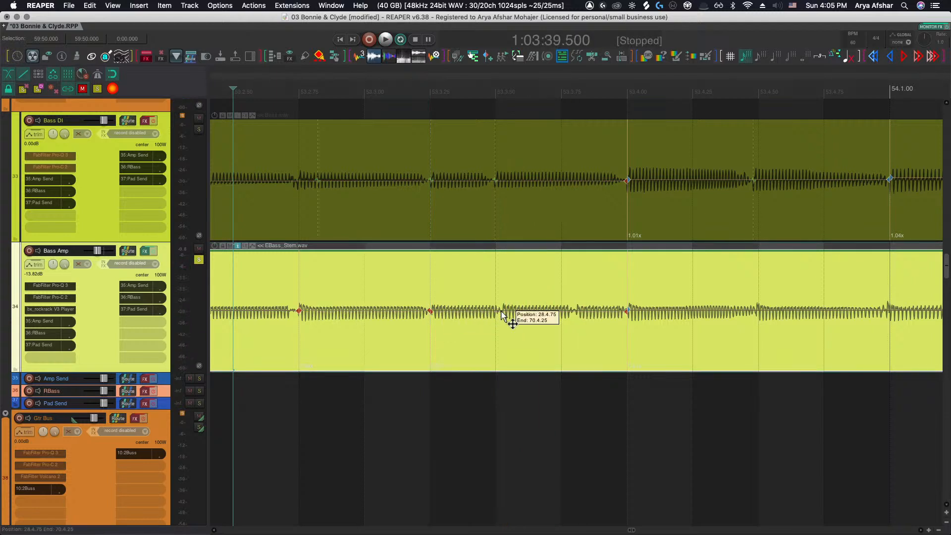
left_click_drag(503, 311, 496, 312)
key("space")
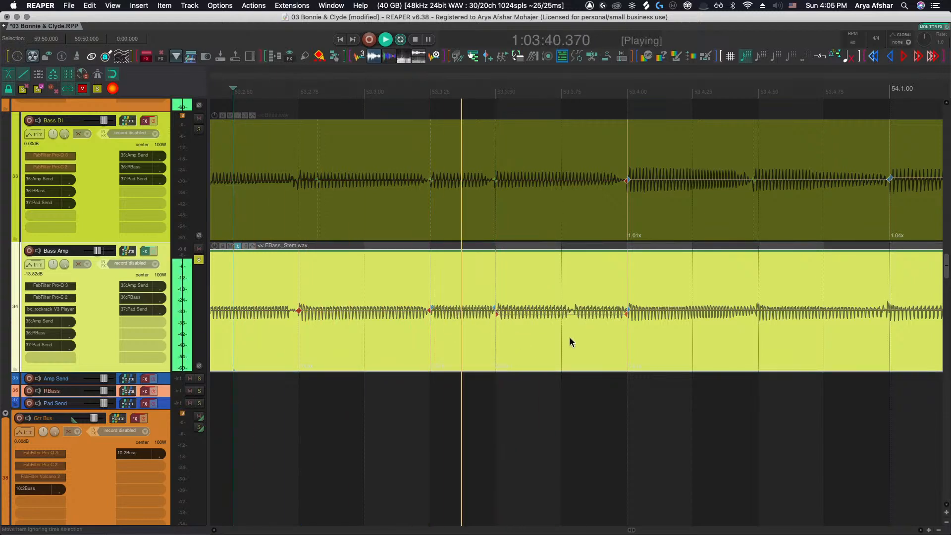
key("space")
Nudge the Bass Amp stretch marker near bar 53 beat 3.75 slightly earlier and audition the result
left_click_drag(571, 313, 561, 313)
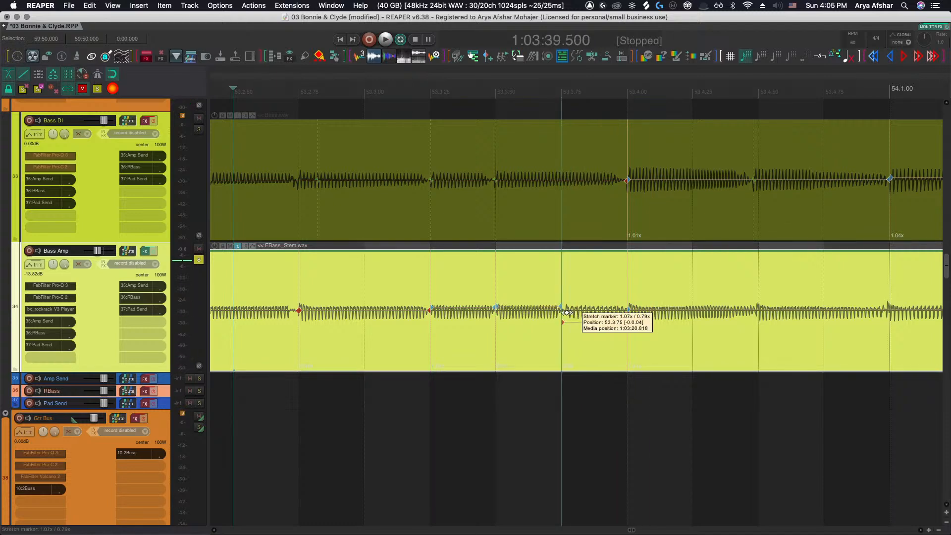
key("space")
Replay bars 53–54 to check the adjusted Bass Amp stretch markers against the Bass DI
key("space")
key("super+Tab")
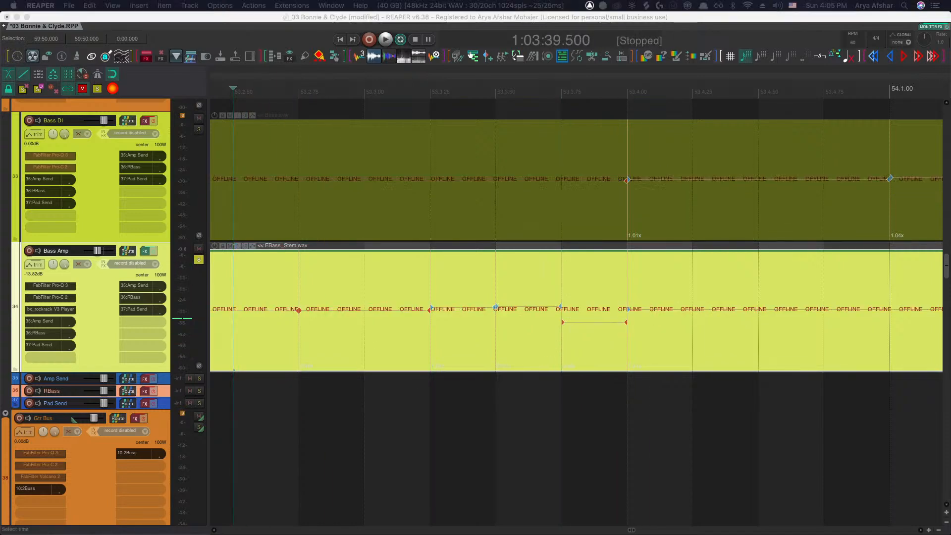
left_click(312, 425)
key("space")
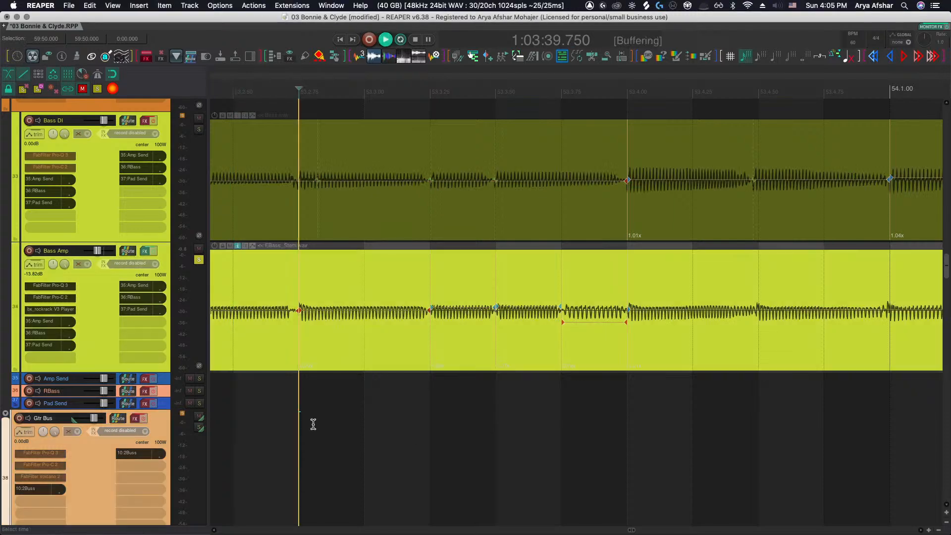
scroll(310, 429, "right", 5)
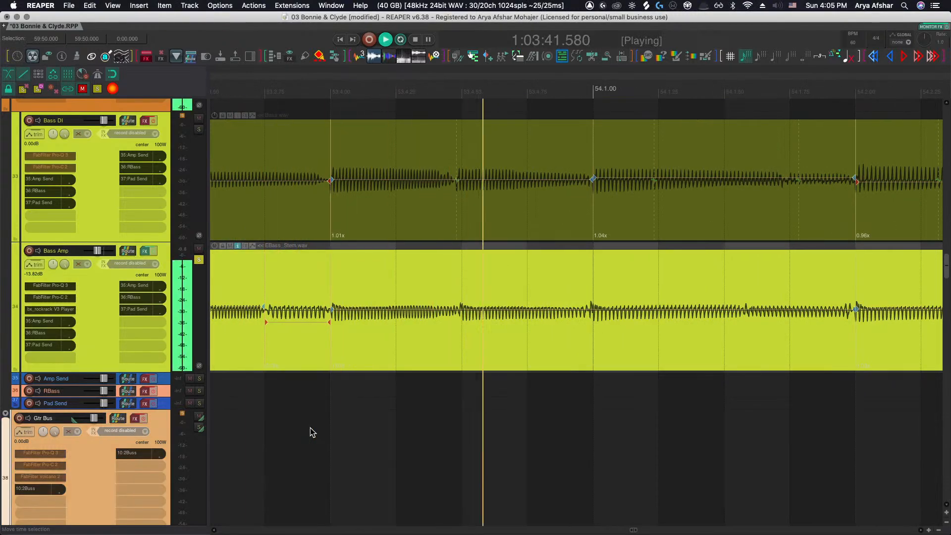
scroll(310, 426, "right", 5)
key("space")
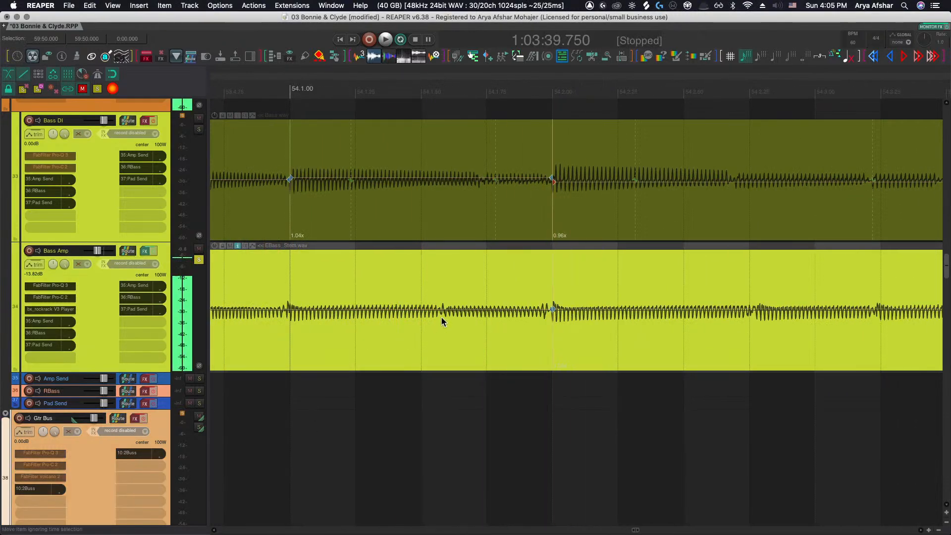
Nudge the Bass Amp stretch marker at bar 54 slightly later and move the one near 54.1.50 earlier to match the Bass DI
left_click(441, 312)
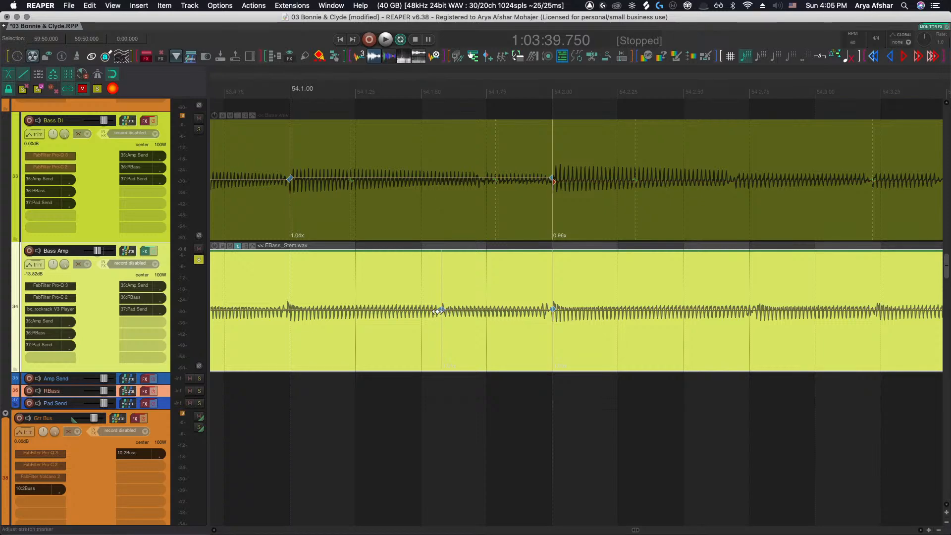
left_click(243, 417)
key("space")
key("space")
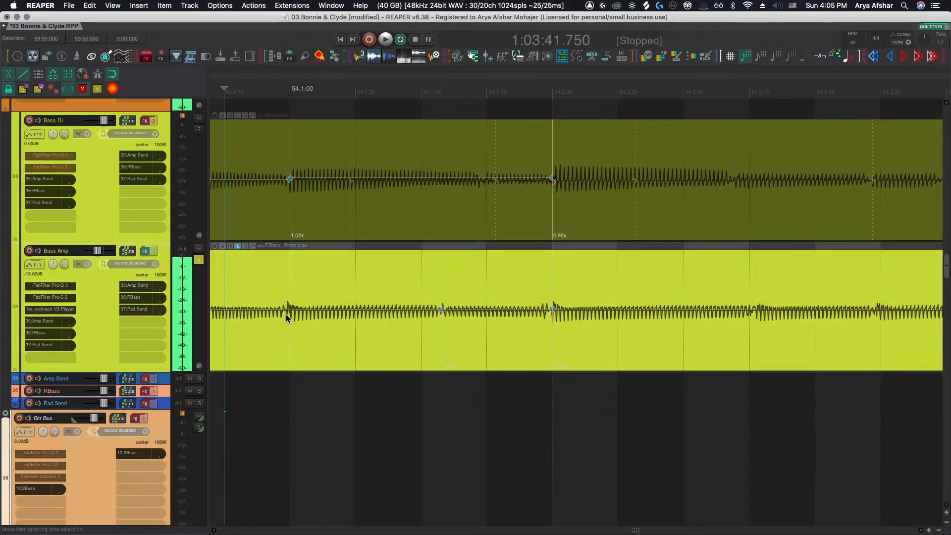
left_click_drag(284, 310, 285, 310)
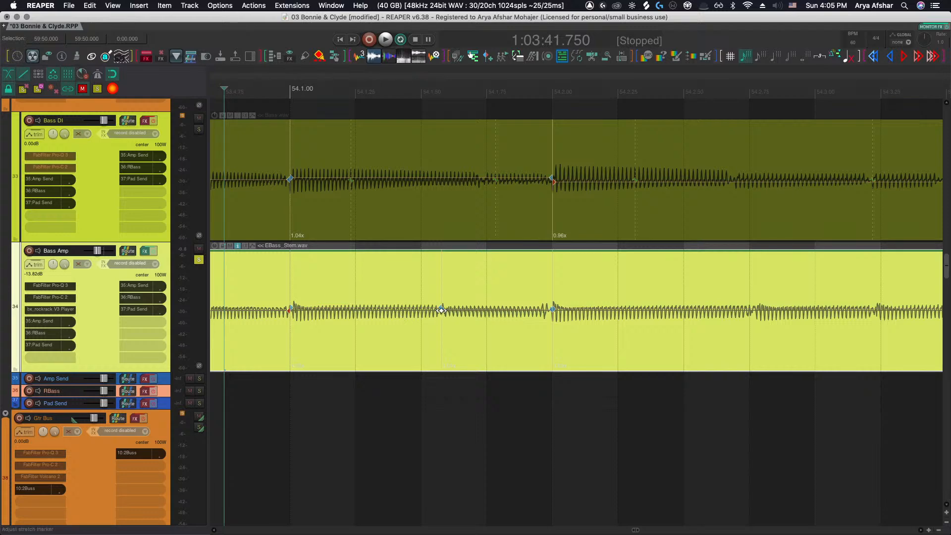
left_click_drag(441, 310, 421, 311)
key("space")
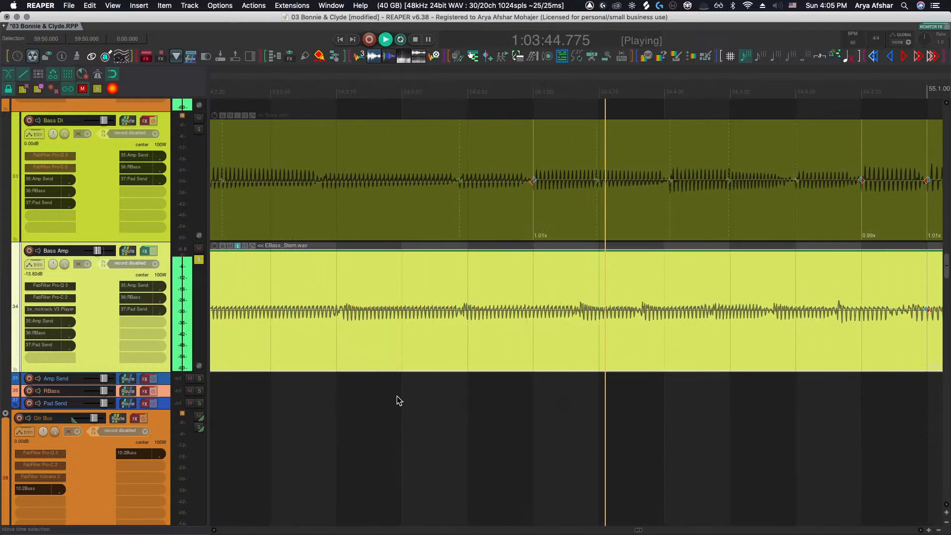
Add a Bass Amp stretch marker early in bar 54, pull it slightly earlier, and audition from just before it
key("space")
key("shift+w")
left_click_drag(342, 311, 336, 310)
left_click(286, 385)
key("space")
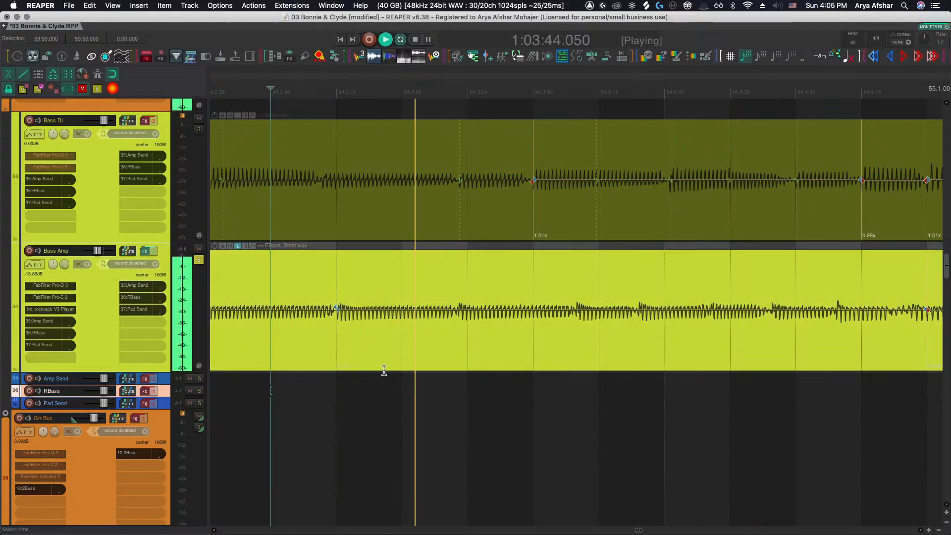
key("space")
Add another Bass Amp stretch marker further into bar 54 and push it slightly later, then audition
key("shift+w")
left_click_drag(459, 311, 468, 310)
key("space")
Add a Bass Amp stretch marker in the second half of bar 54 and push it later to line up with the Bass DI
key("space")
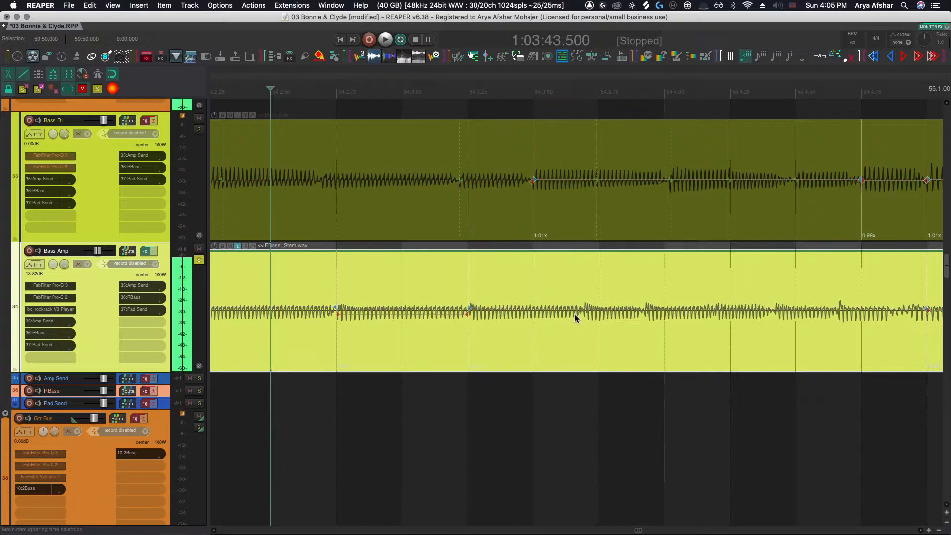
key("shift+w")
left_click_drag(585, 311, 597, 312)
key("space")
Follow playback into bar 55 to check the aligned Bass Amp against the Bass DI
scroll(551, 377, "right", 3)
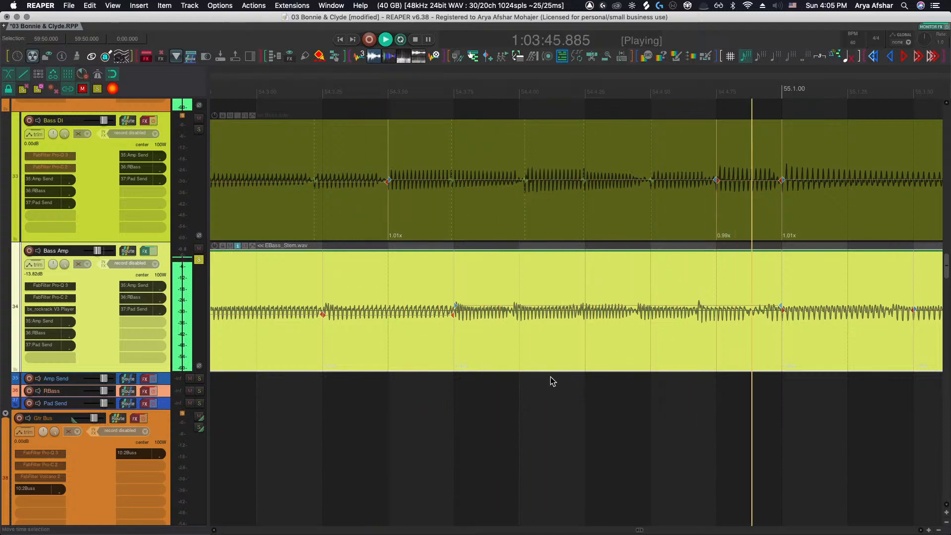
scroll(550, 377, "right", 3)
scroll(550, 378, "down", 5)
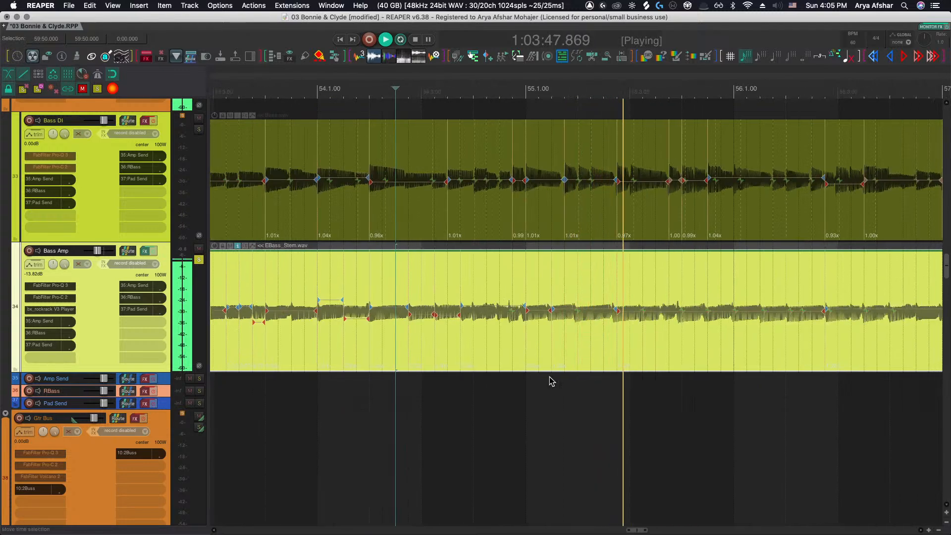
Play through the drum stems around bars 53 to 55 to inspect the kick and snare timing
key("space")
scroll(540, 376, "up", 10)
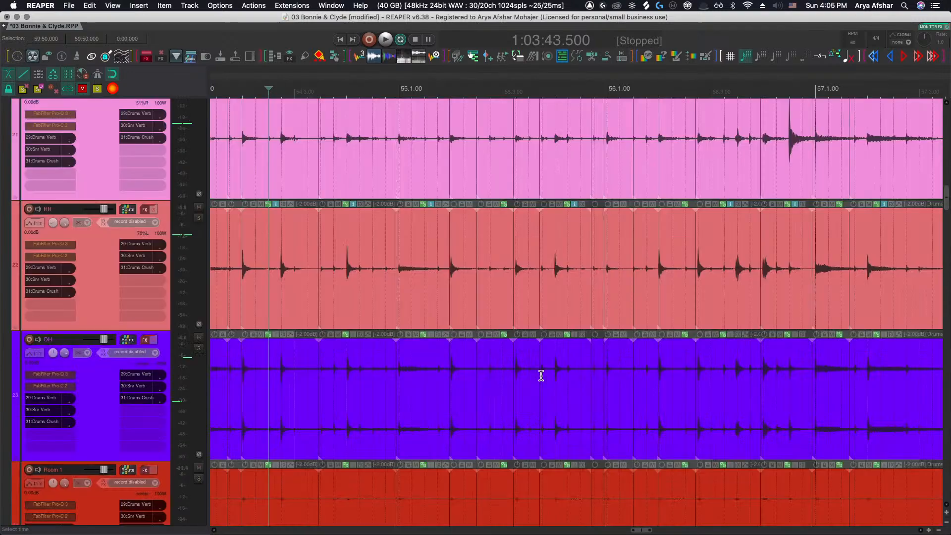
scroll(485, 312, "down", 5)
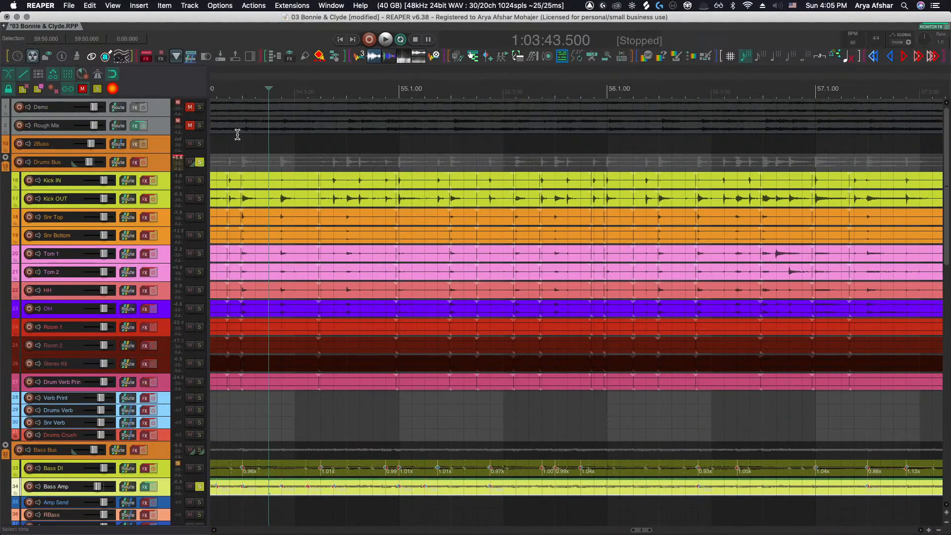
scroll(292, 198, "up", 5)
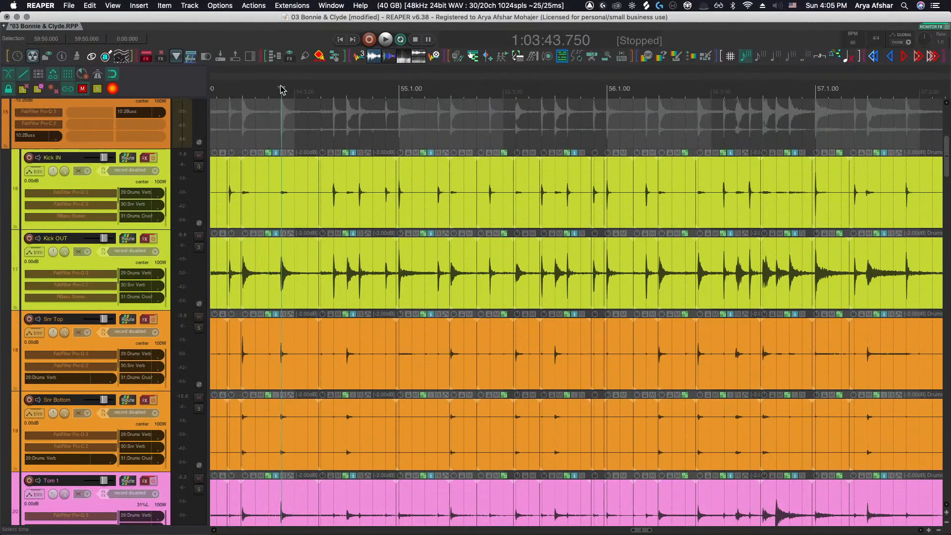
key("space")
scroll(313, 183, "down", 3)
scroll(418, 394, "up", 1)
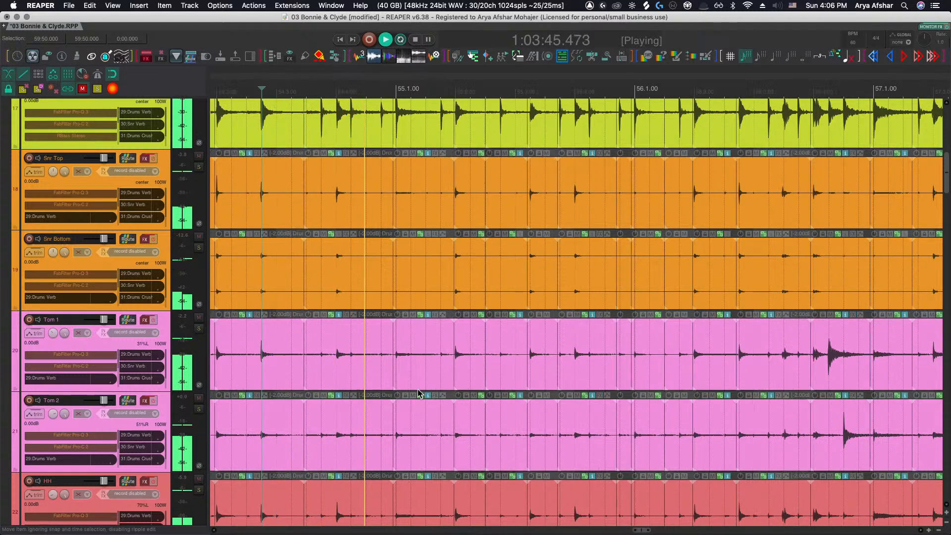
scroll(418, 394, "up", 2)
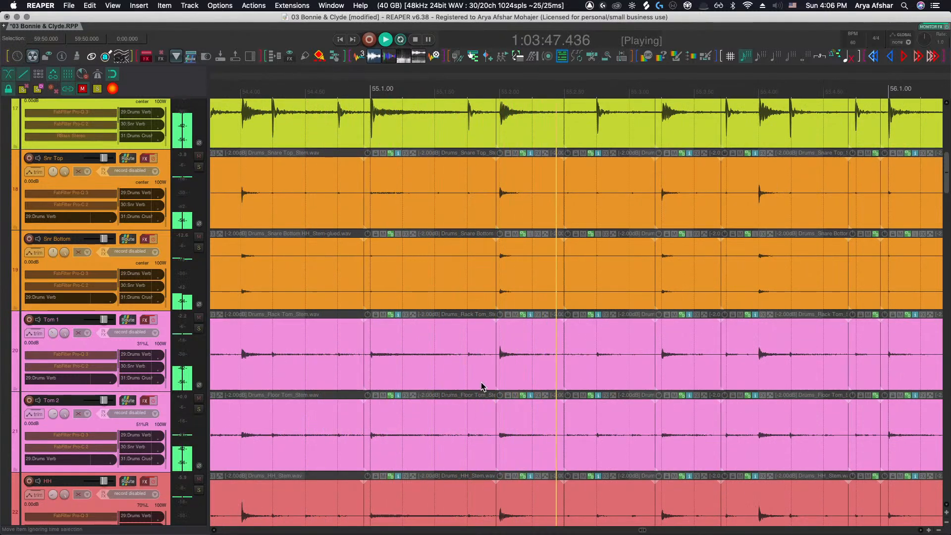
scroll(615, 350, "up", 3)
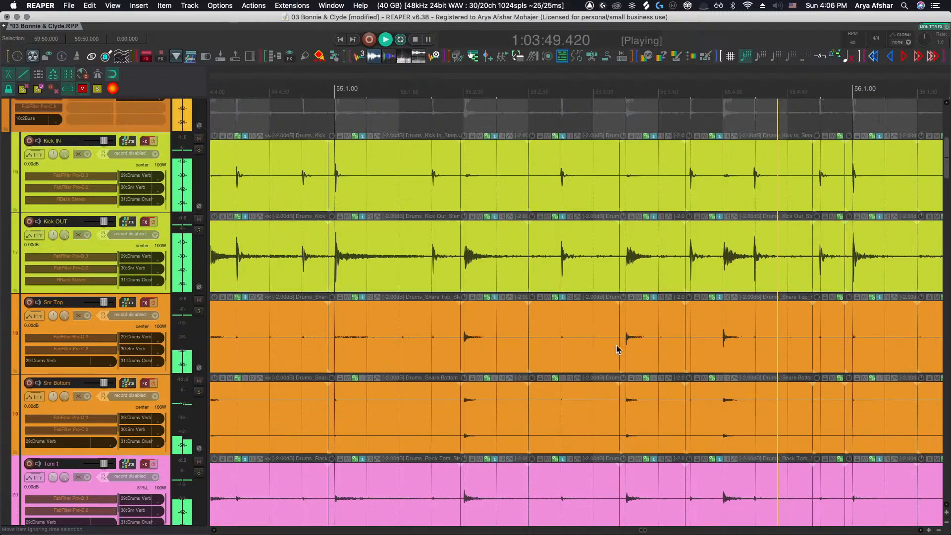
key("space")
scroll(449, 259, "down", 3)
scroll(442, 197, "left", 5)
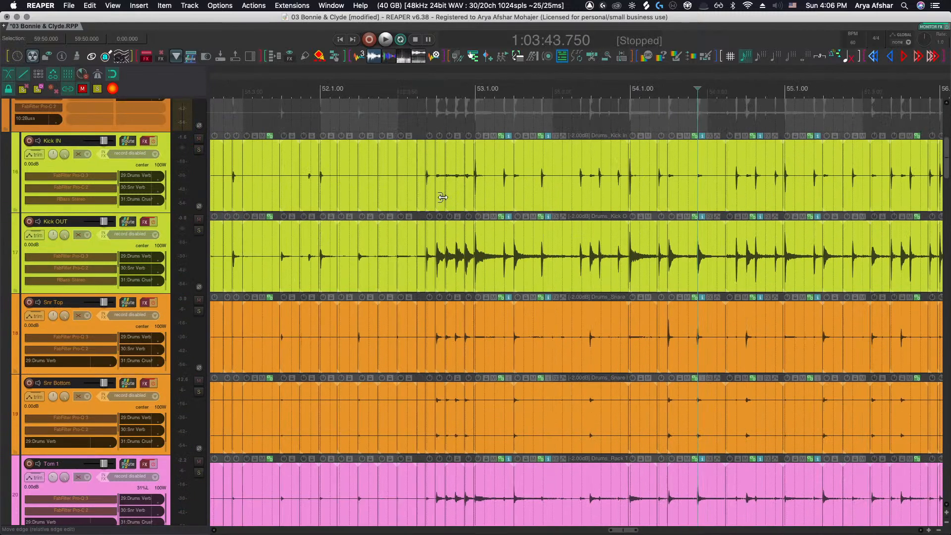
scroll(456, 255, "up", 8)
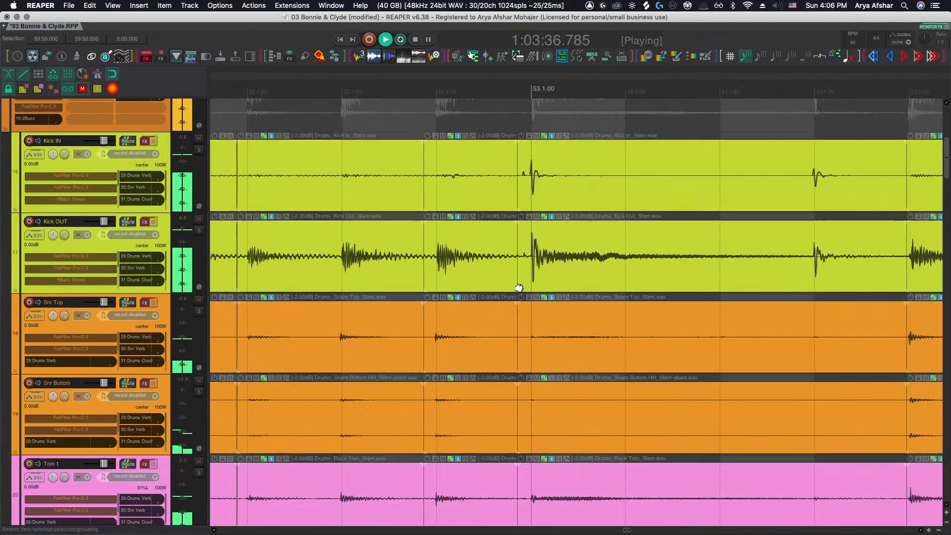
scroll(521, 290, "right", 3)
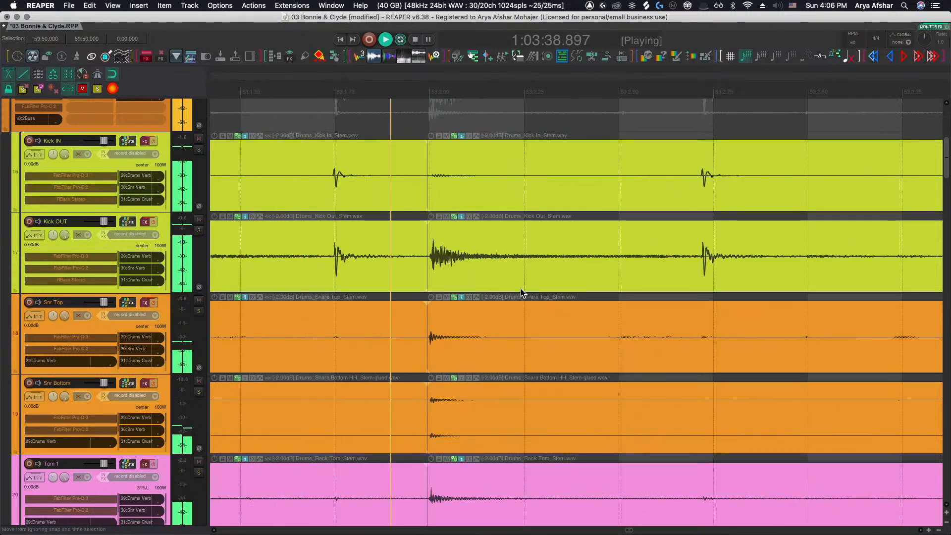
scroll(498, 292, "right", 6)
key("space")
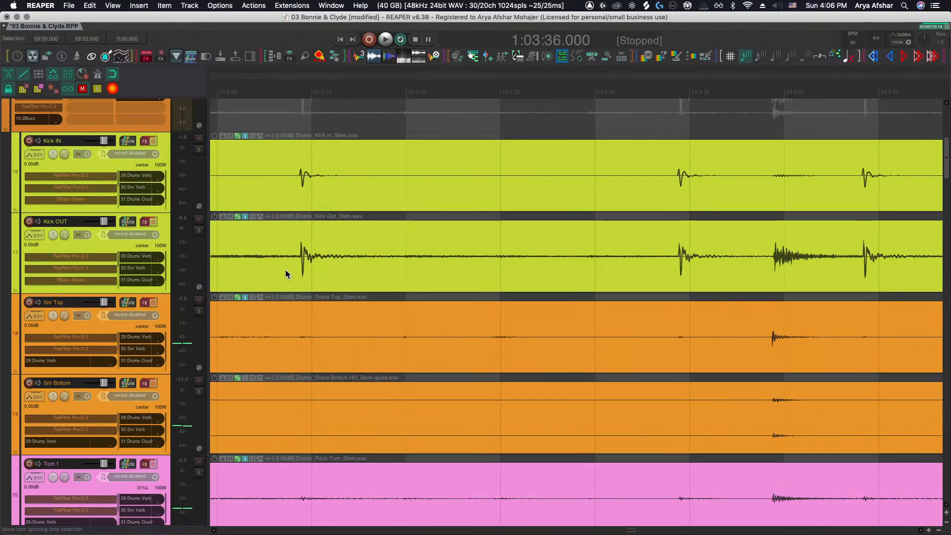
left_click(314, 263)
key("s")
key("super+z")
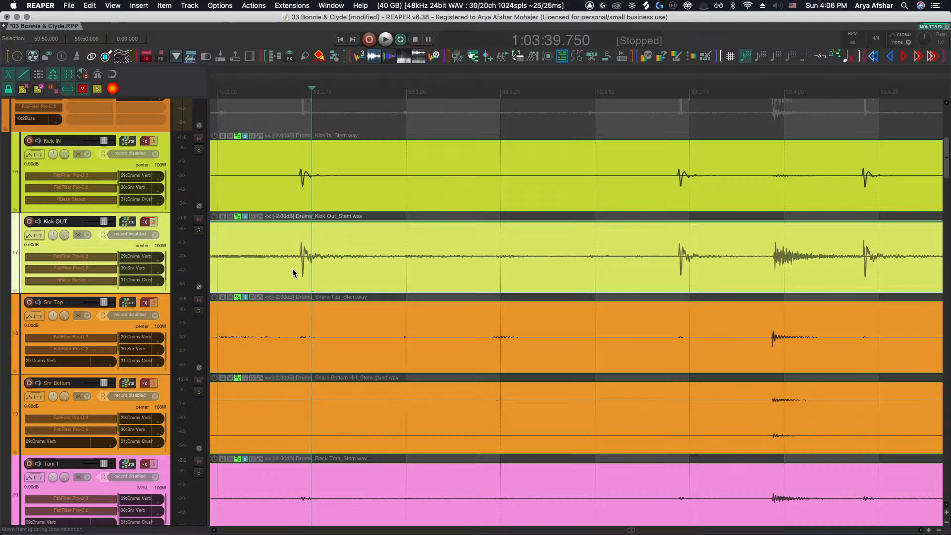
Try splitting the Kick OUT stem before a kick hit in bar 53 and nudging the piece later, then undo it
left_click(287, 268)
key("s")
left_click_drag(324, 262, 334, 264)
key("space")
scroll(334, 260, "down", 2)
key("space")
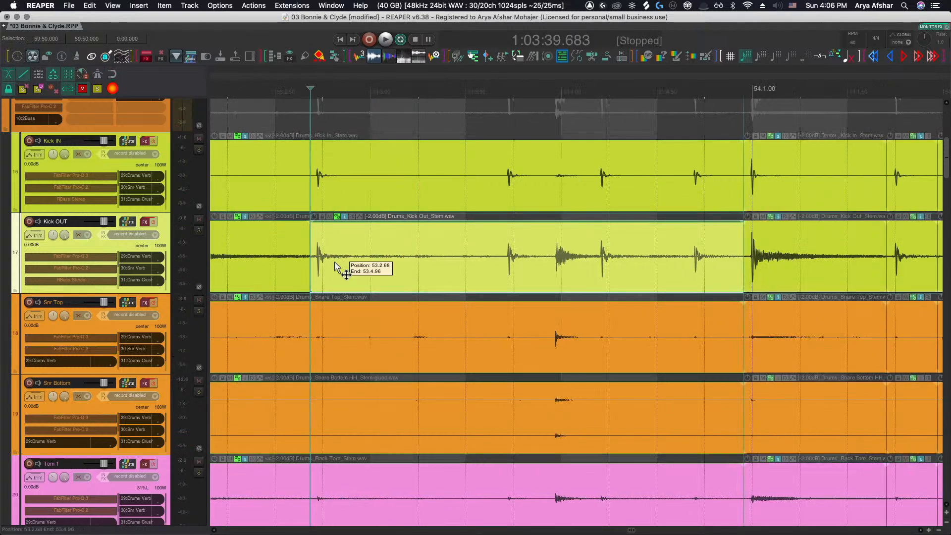
key("super+z")
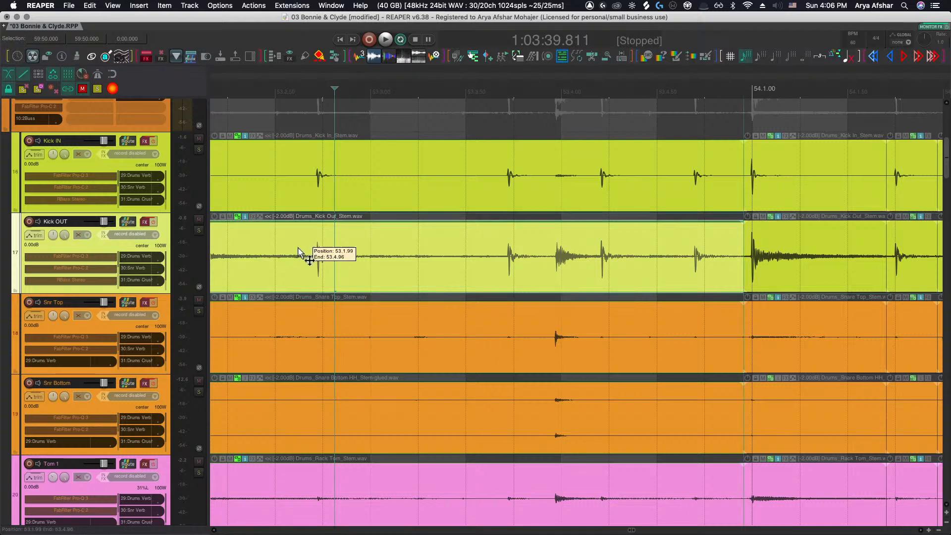
Enable selecting a whole item group, then split the grouped drum stems before the bar 53 kick and nudge the piece later
right_click(66, 89)
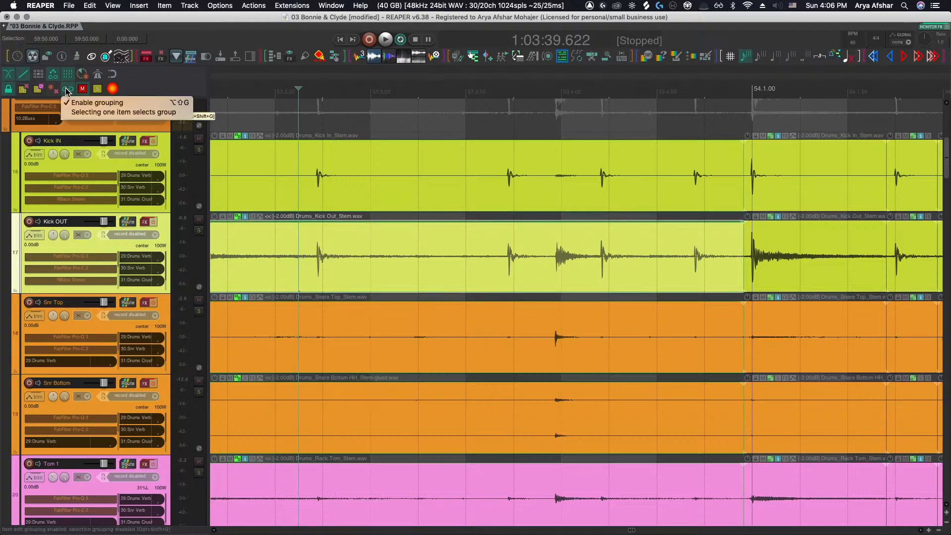
left_click(79, 112)
left_click(299, 246)
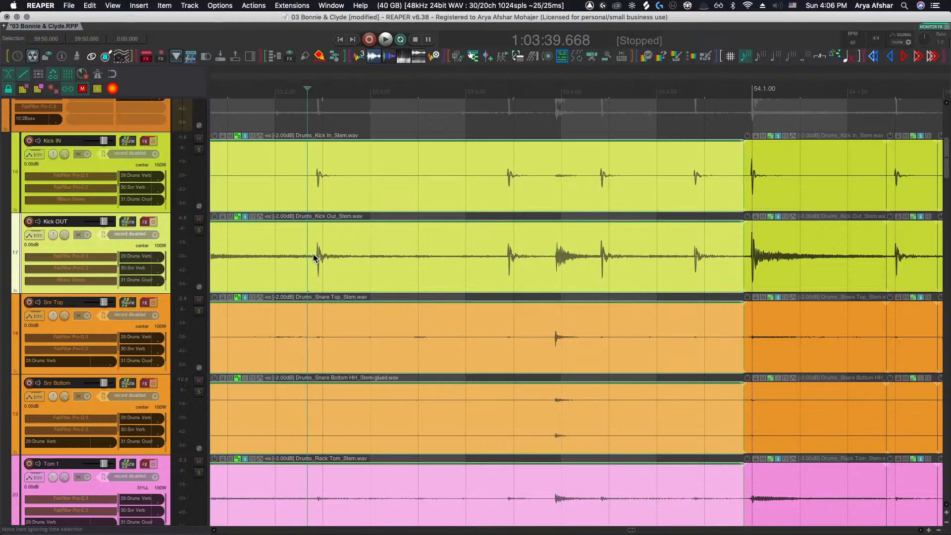
key("s")
left_click_drag(318, 261, 327, 258)
key("space")
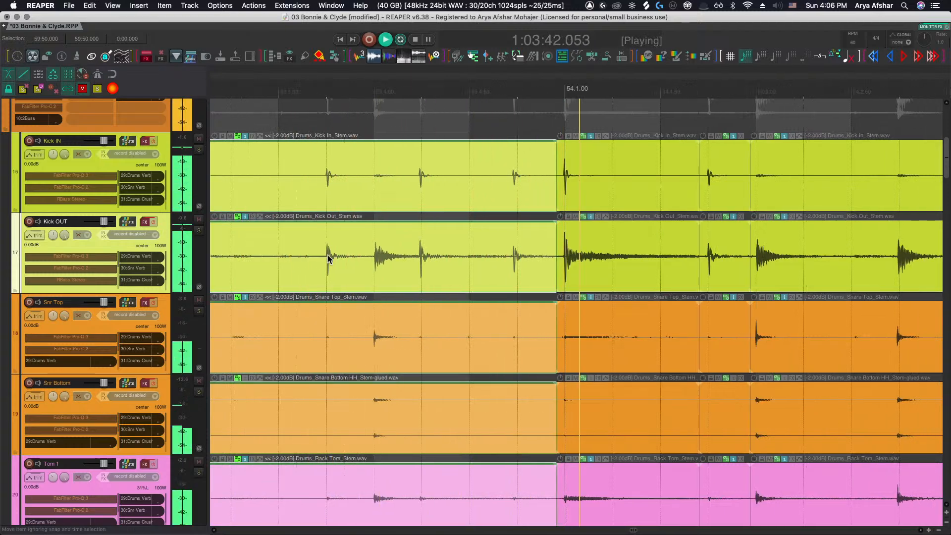
key("space")
Move the grouped drum piece starting at bar 54 slightly earlier and audition the result
left_click_drag(557, 262, 526, 266)
key("space")
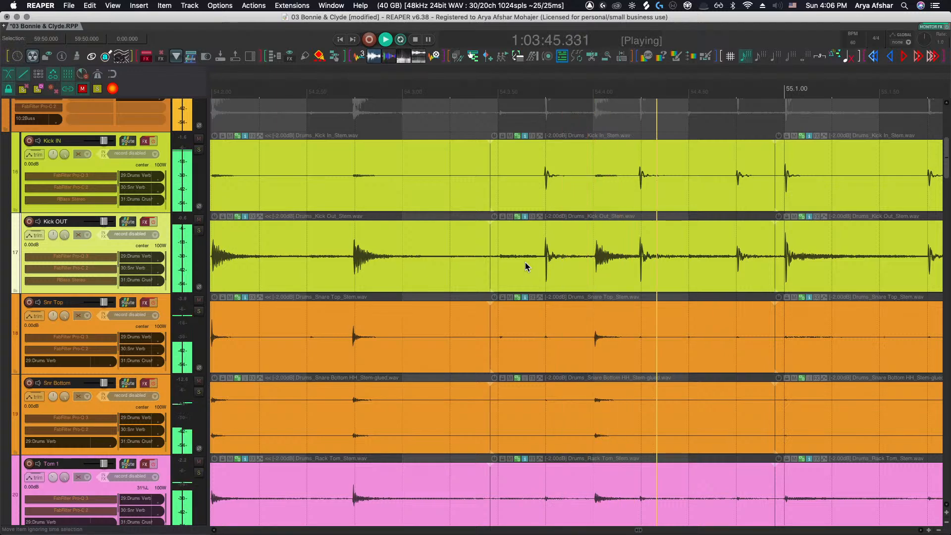
key("space")
key("space")
scroll(421, 243, "left", 1)
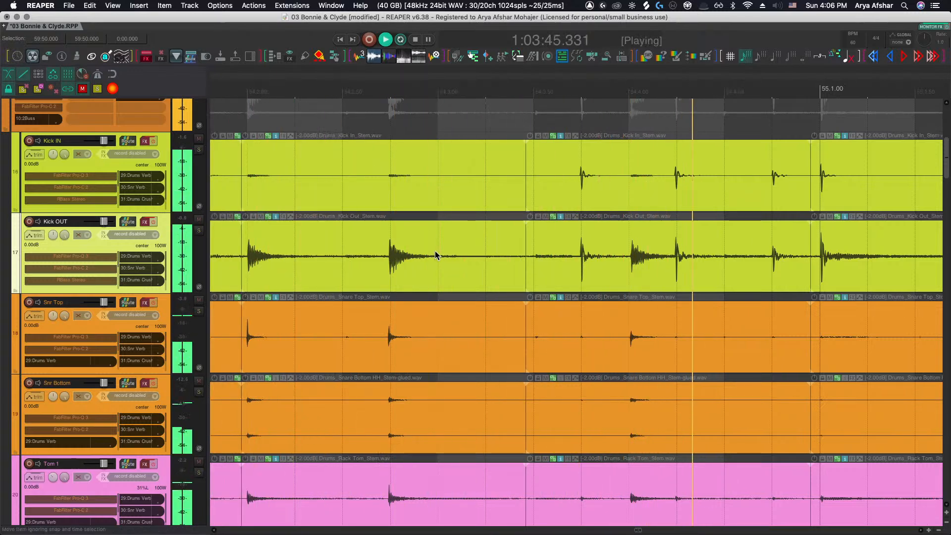
key("space")
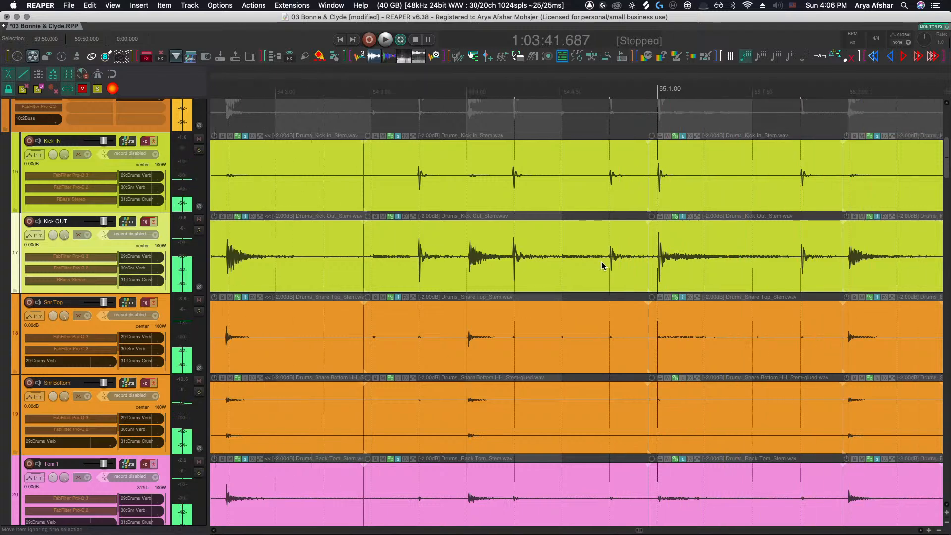
Split the grouped drum stems before the last kick of bar 54 and nudge the new piece slightly
scroll(602, 263, "up", 3)
left_click(595, 265)
key("s")
left_click_drag(622, 261, 621, 261)
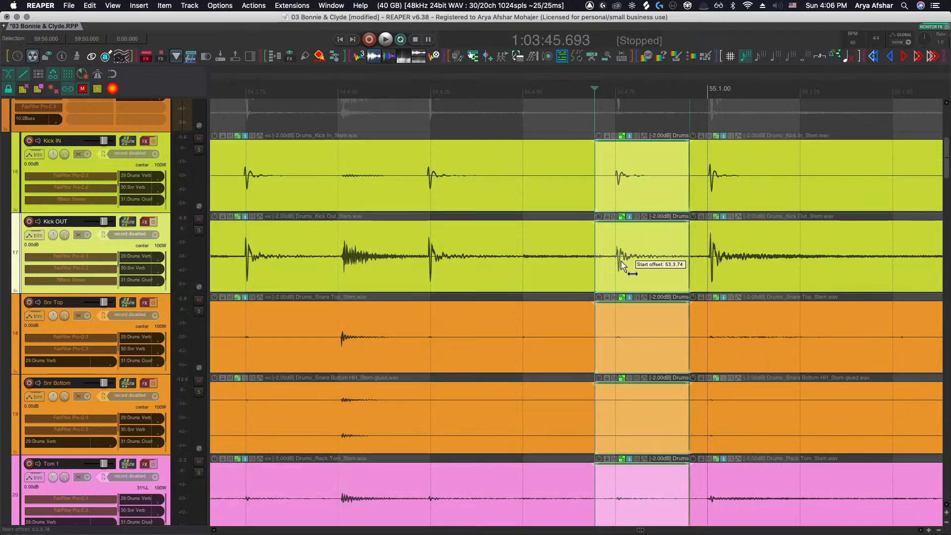
left_click(542, 257)
key("space")
Shift the grouped drum piece in bar 55 slightly earlier and play back through bar 56 to check it
scroll(542, 262, "down", 5)
scroll(543, 263, "right", 3)
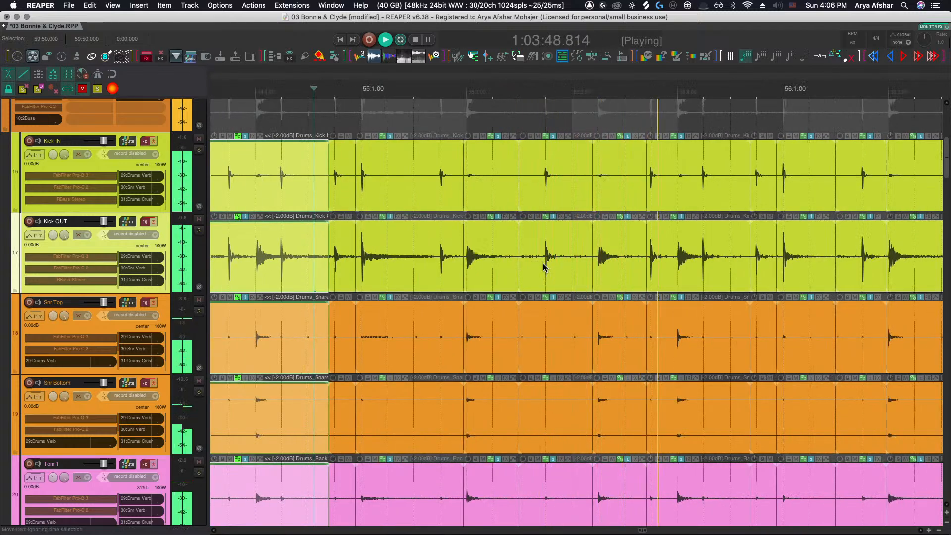
key("space")
scroll(563, 269, "up", 3)
left_click_drag(572, 267, 553, 268)
scroll(553, 269, "down", 5)
left_click(350, 254)
key("space")
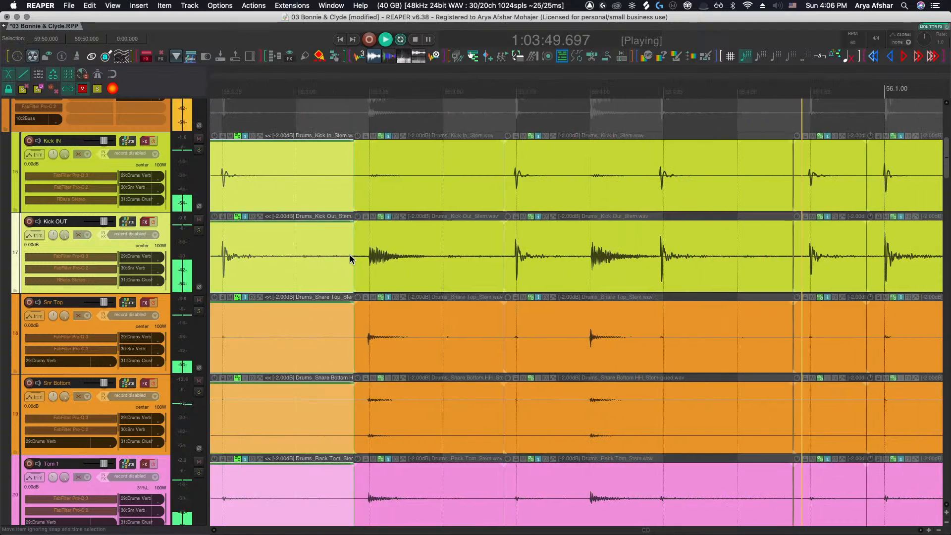
scroll(349, 258, "down", 3)
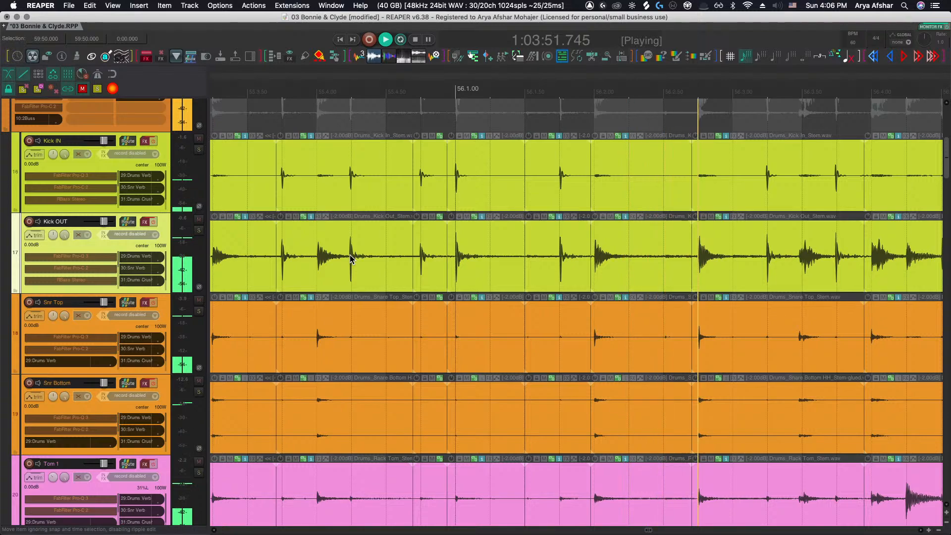
scroll(350, 258, "down", 3)
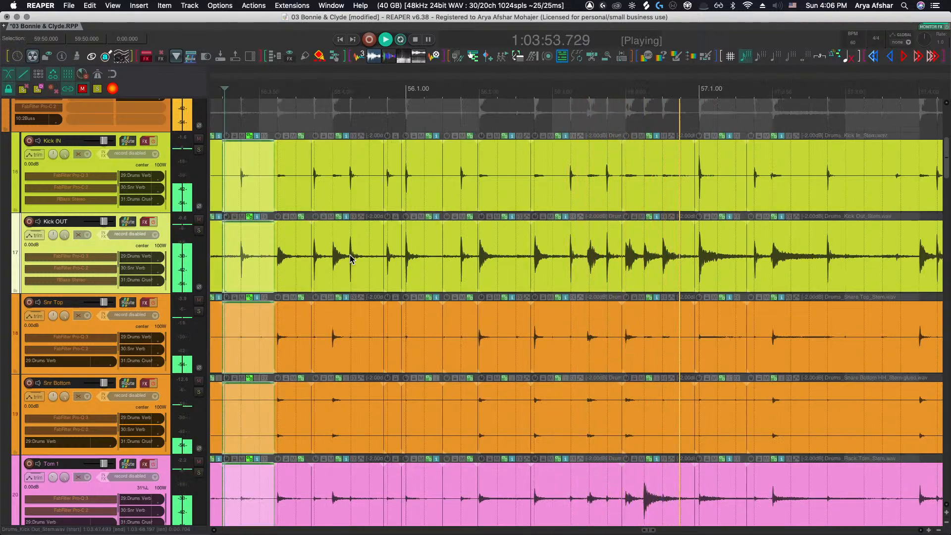
key("space")
Play back the Bass DI and Bass Amp tracks from bar 55 to compare their timing
scroll(363, 281, "down", 15)
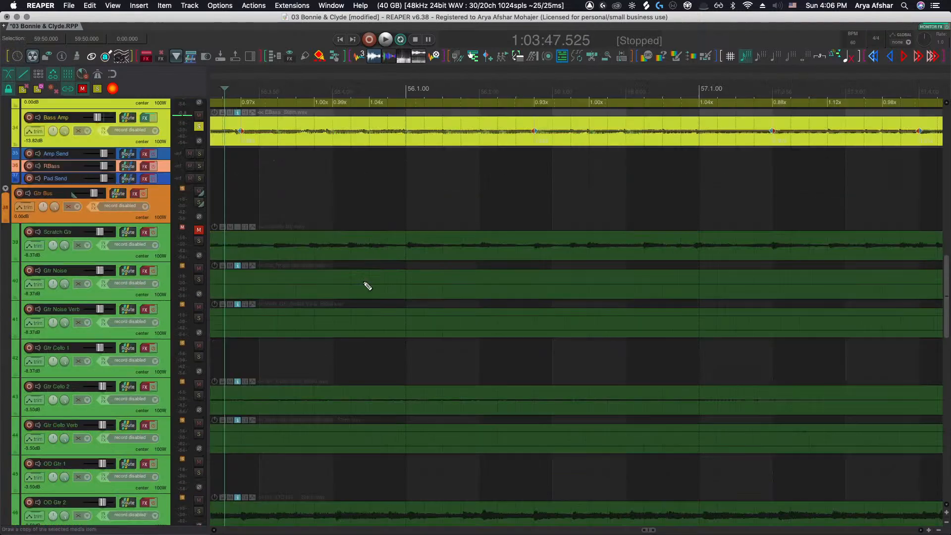
scroll(367, 286, "up", 10)
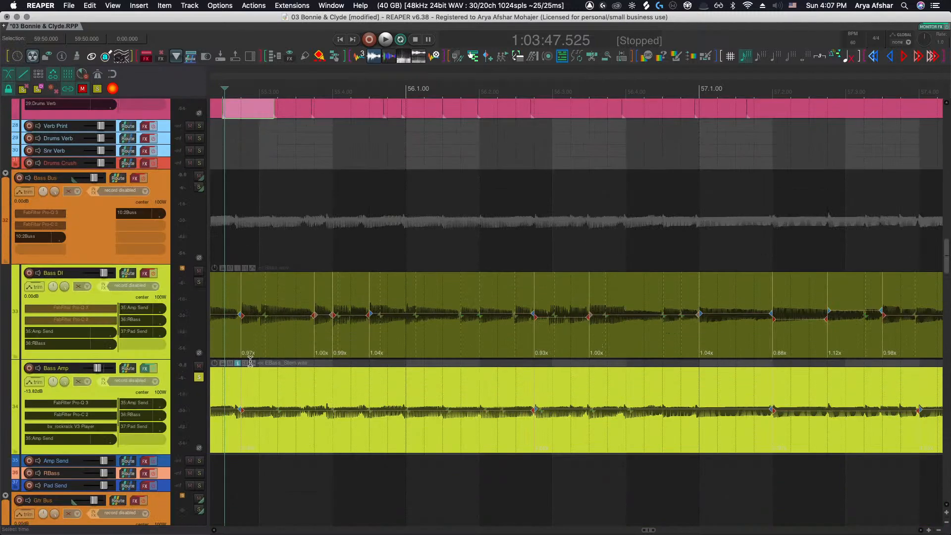
scroll(253, 434, "down", 2)
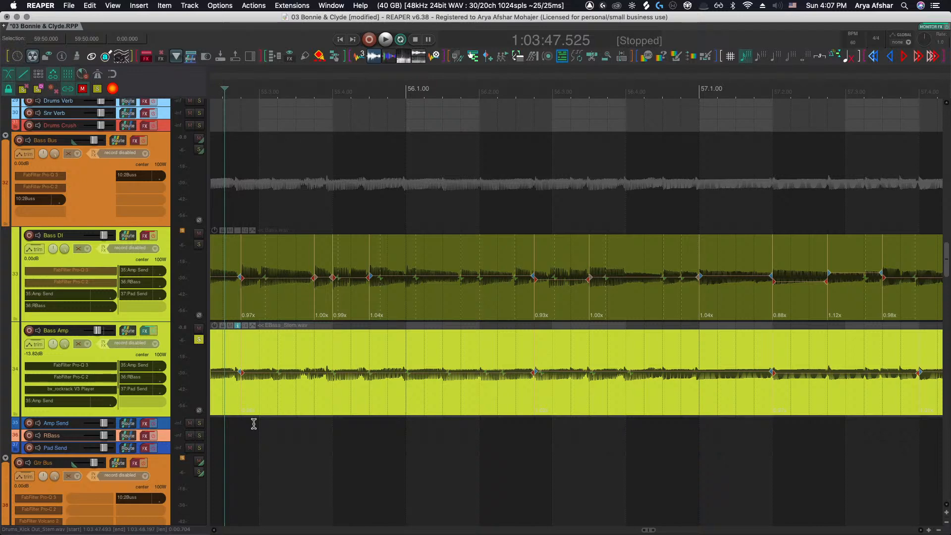
key("space")
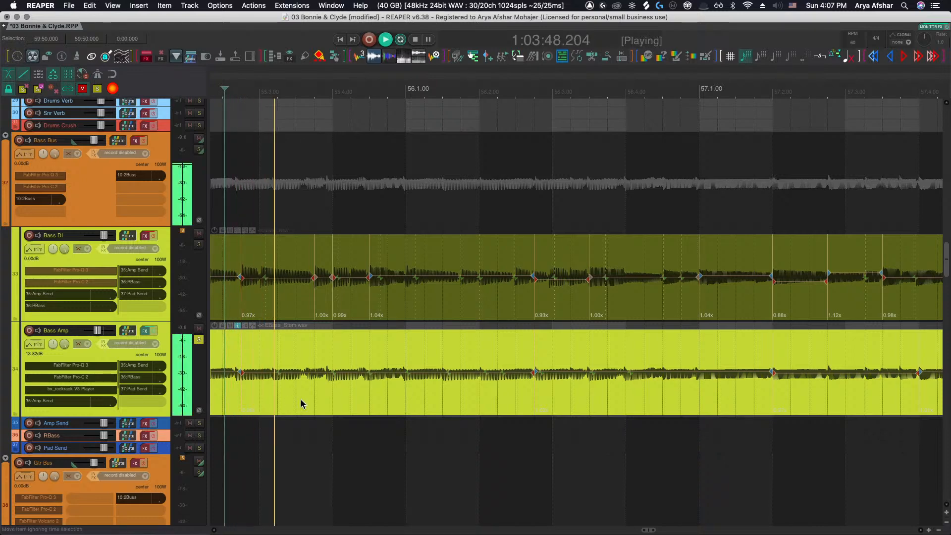
scroll(308, 382, "up", 4)
scroll(327, 395, "up", 1)
scroll(326, 418, "down", 6)
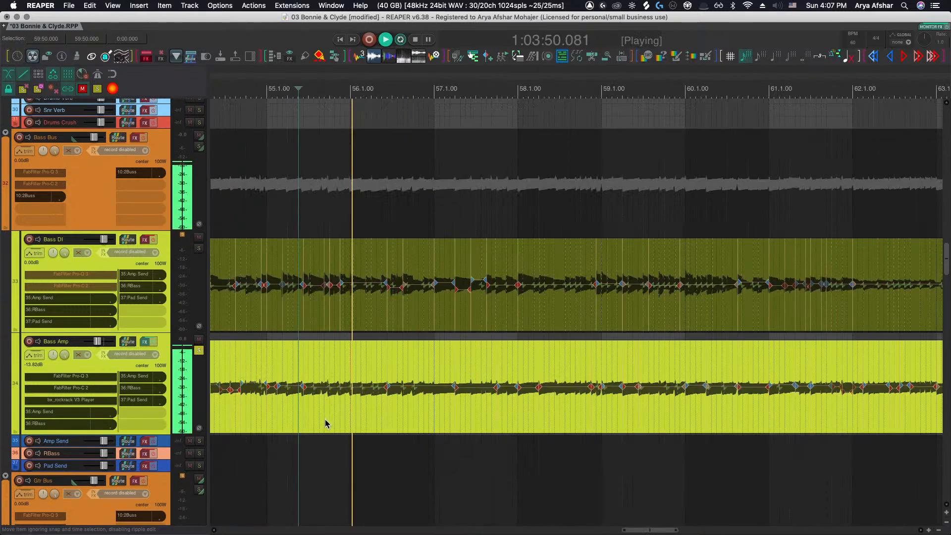
left_click(301, 437)
scroll(316, 425, "up", 2)
scroll(316, 424, "up", 2)
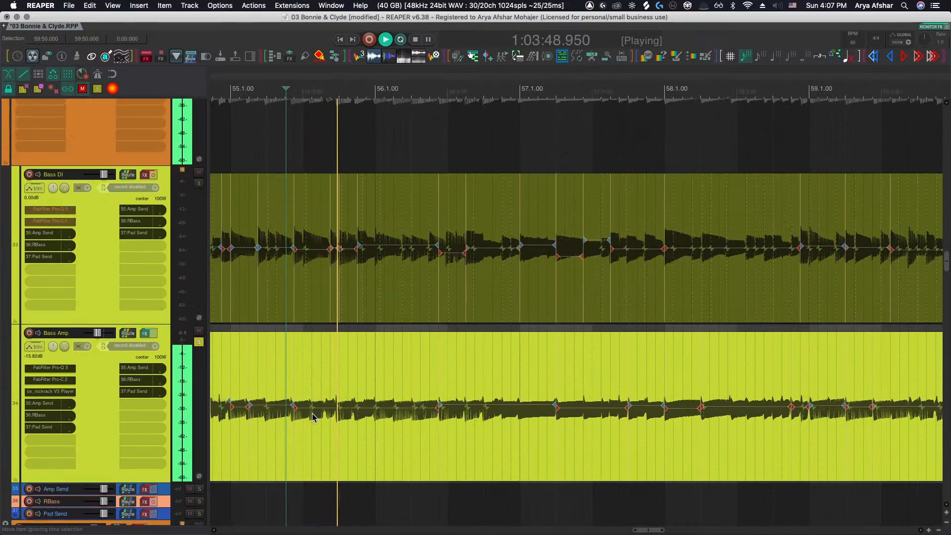
scroll(353, 418, "up", 3)
key("space")
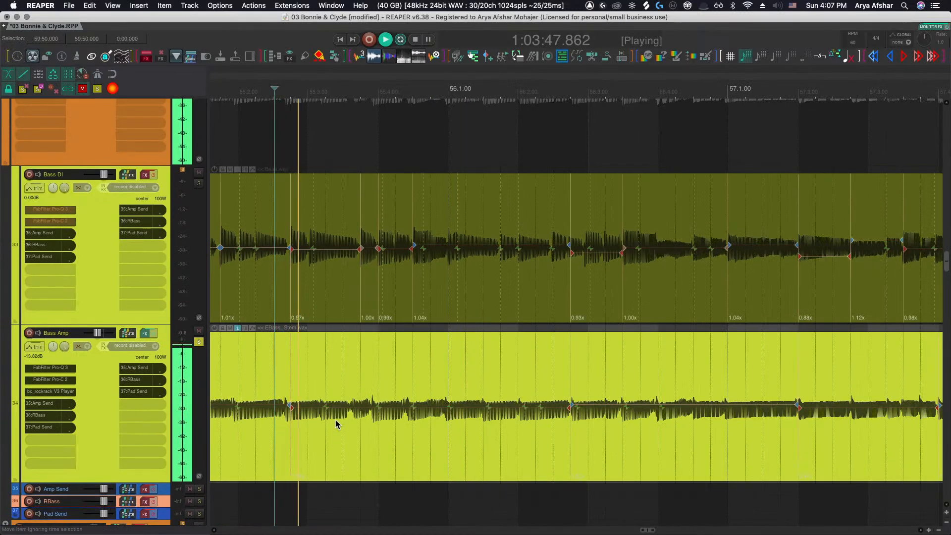
key("space")
scroll(325, 416, "up", 3)
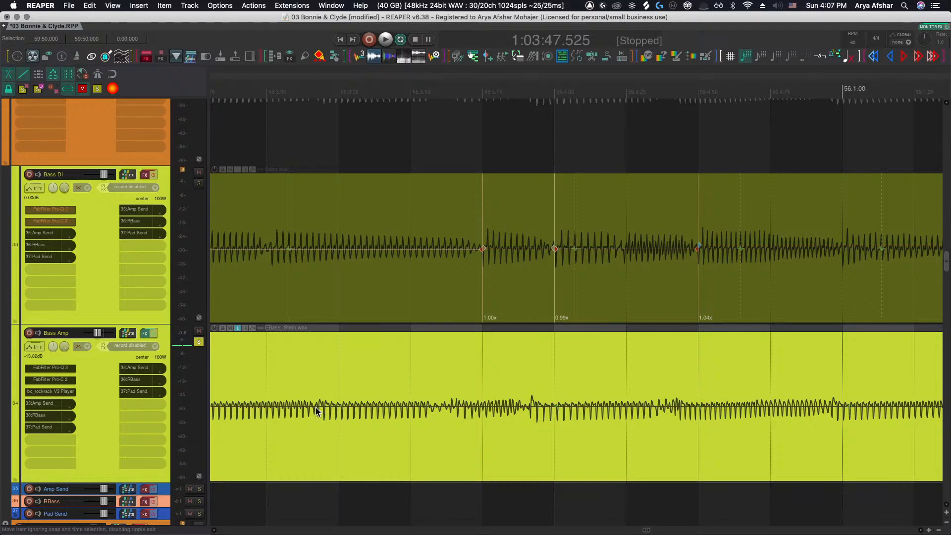
left_click(315, 407)
scroll(349, 428, "down", 5)
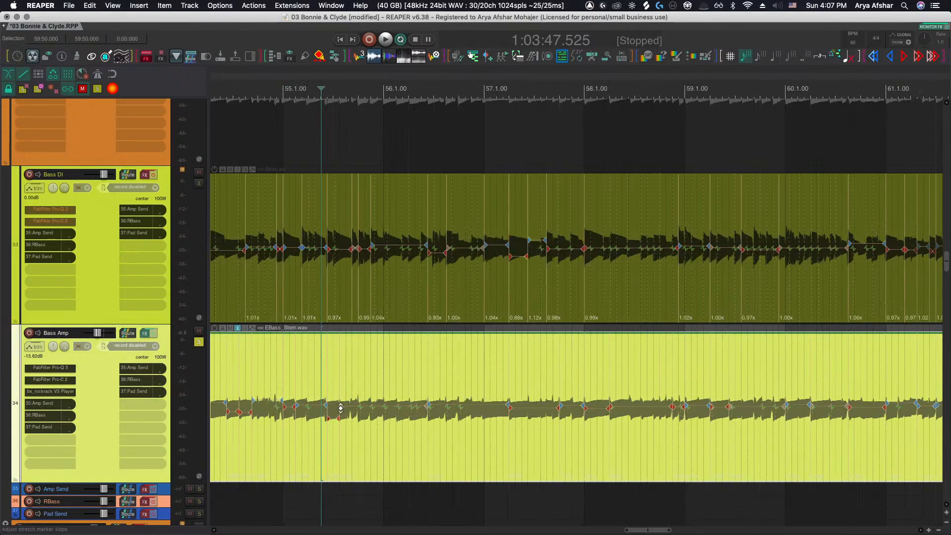
key("space")
scroll(353, 427, "up", 4)
key("space")
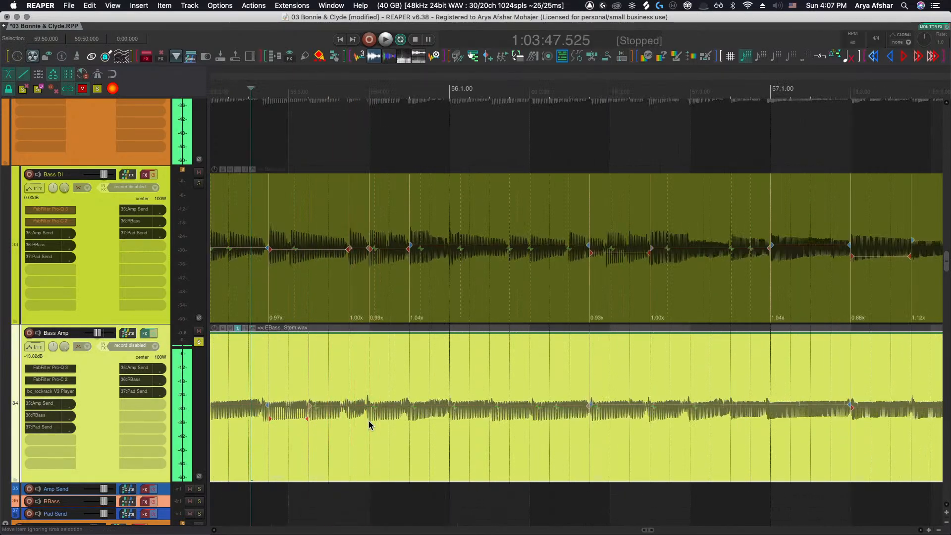
key("space")
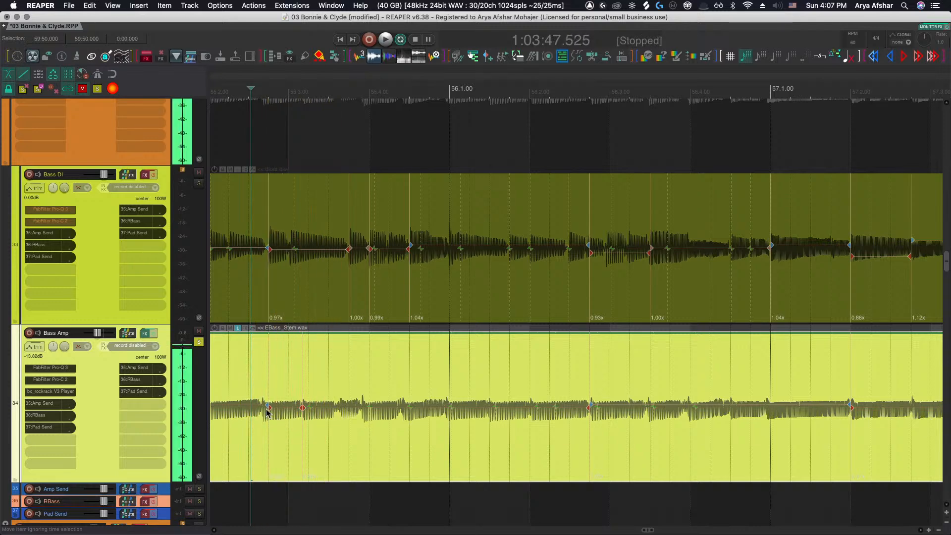
Drag a Bass Amp stretch marker in bar 55 later to line up with the matching Bass DI transient
scroll(269, 413, "up", 1)
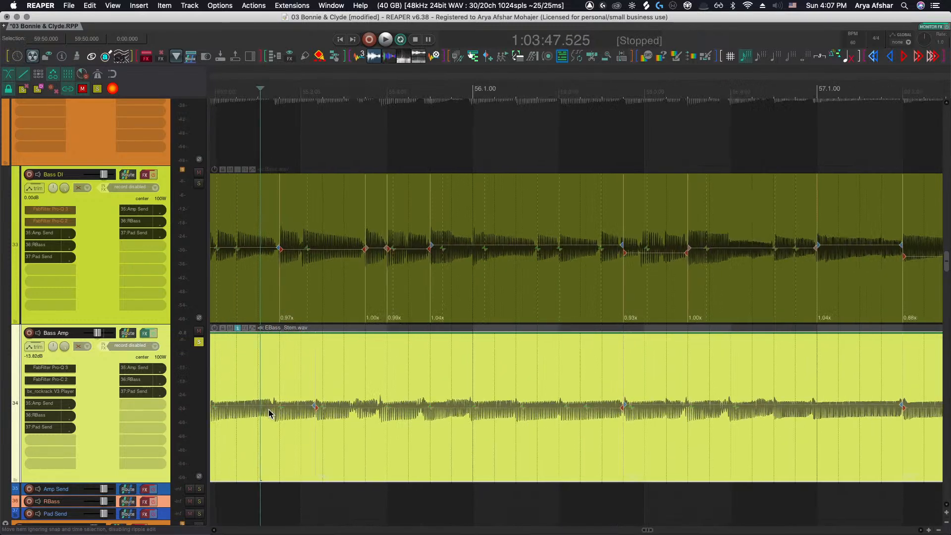
scroll(269, 413, "up", 5)
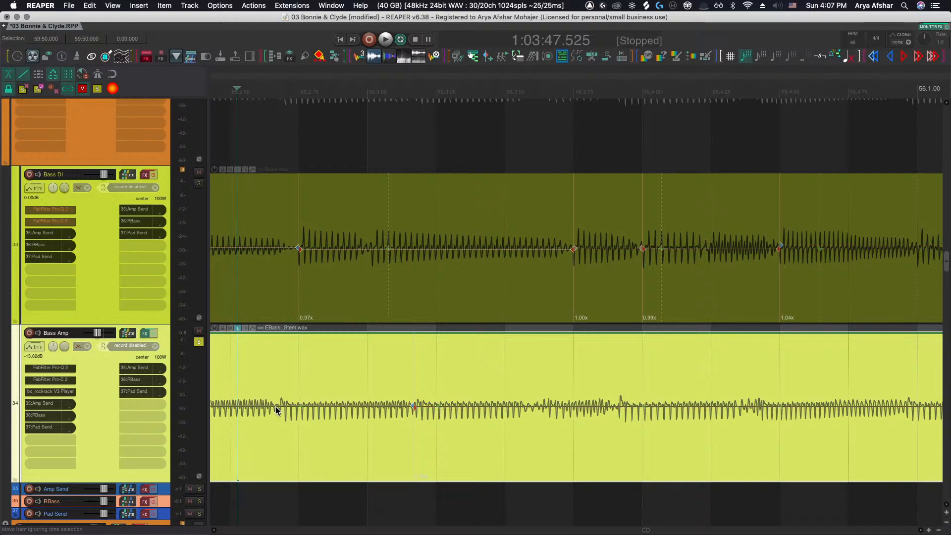
left_click_drag(276, 406, 297, 407)
left_click(415, 408, "alt")
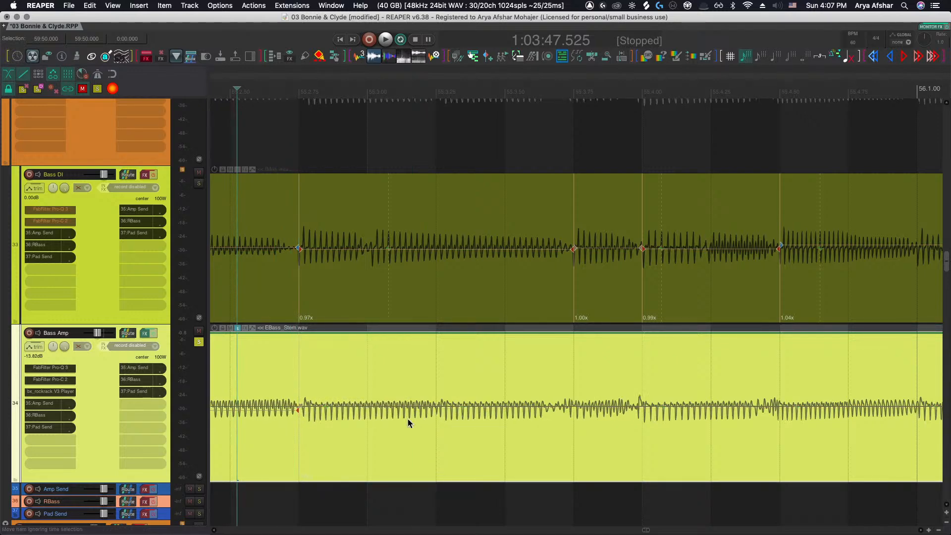
Play back the bass tracks from bar 55 to check the stretch marker alignment
scroll(406, 420, "down", 5)
left_click(346, 485)
key("space")
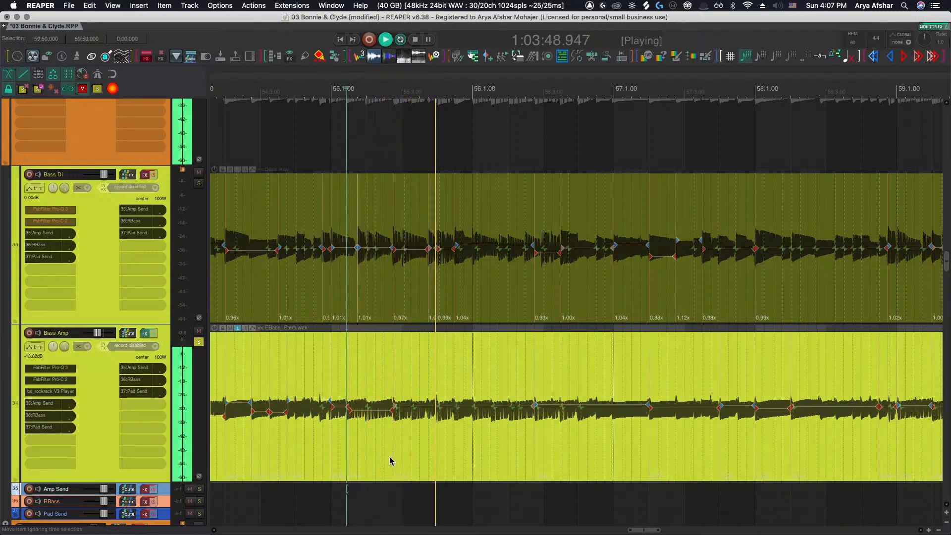
scroll(391, 461, "up", 5)
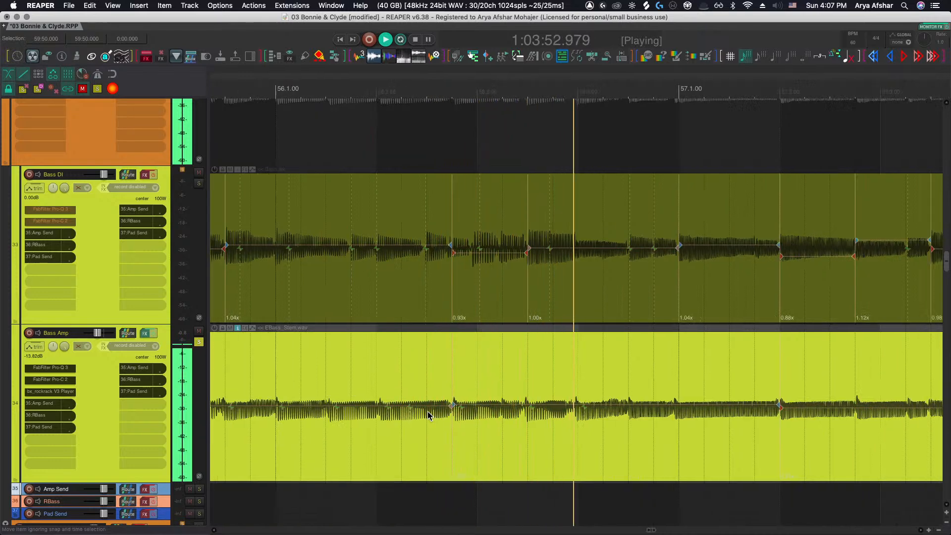
key("space")
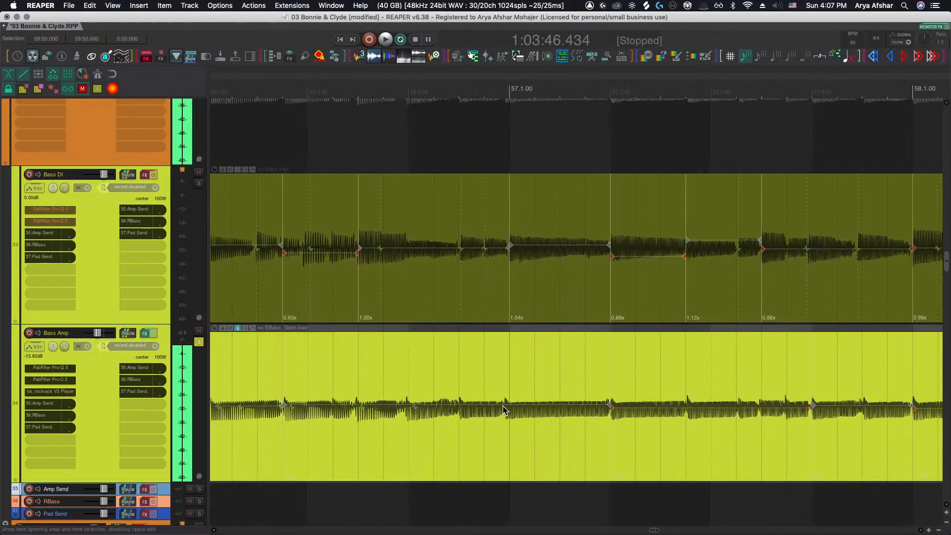
Add stretch markers on the Bass Amp in bar 56, nudge them to match the Bass DI, and audition
left_click(505, 410)
key("shift+w")
left_click_drag(505, 407, 509, 408)
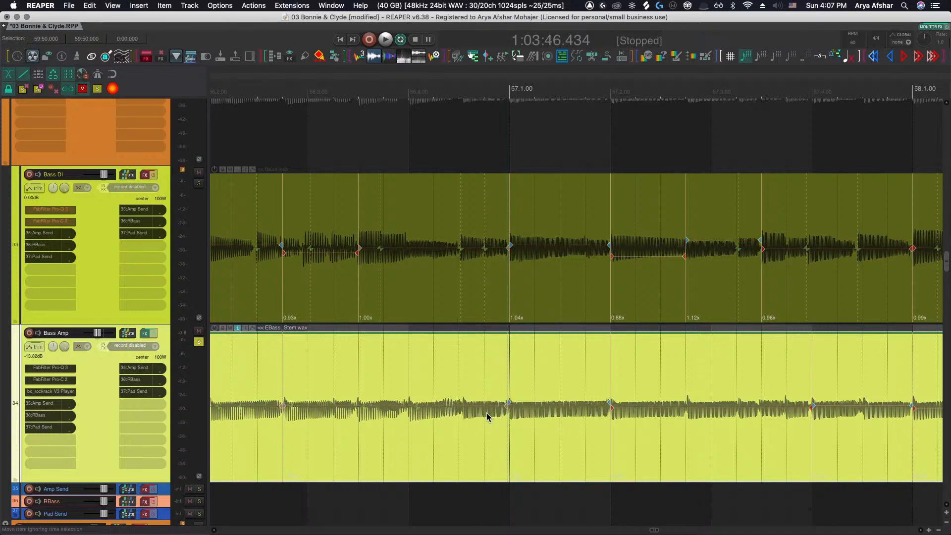
key("shift+w")
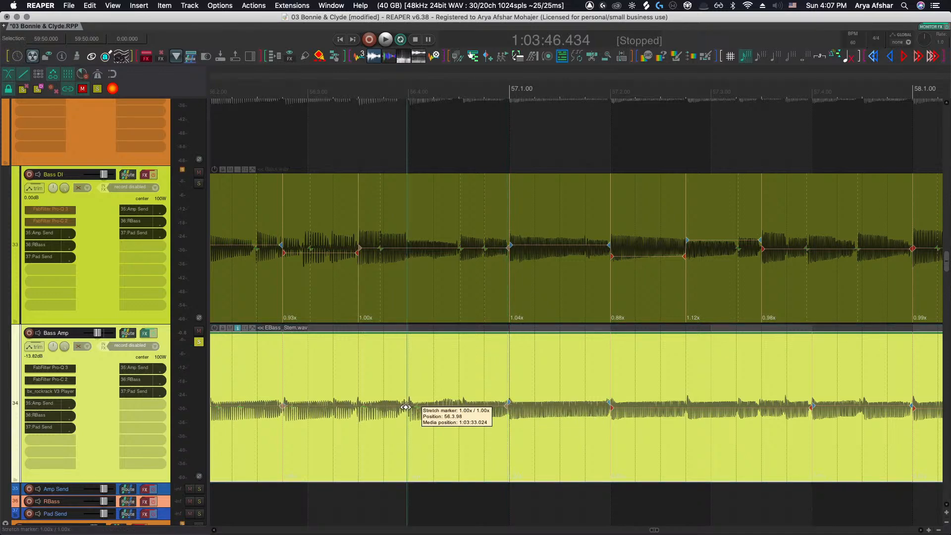
left_click_drag(405, 407, 407, 407)
left_click(268, 492)
key("space")
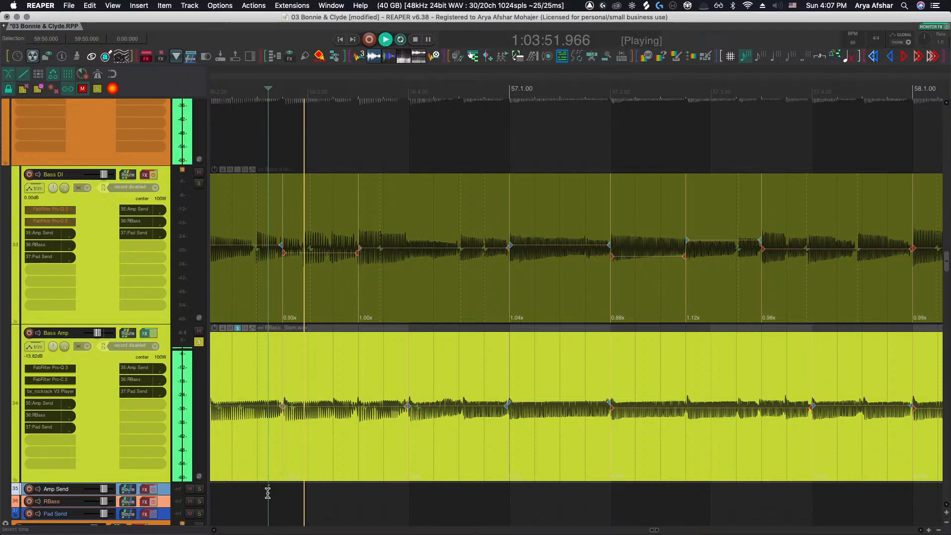
Follow playback through bars 57 to 59, comparing the Bass Amp transients against the Bass DI
scroll(272, 492, "right", 5)
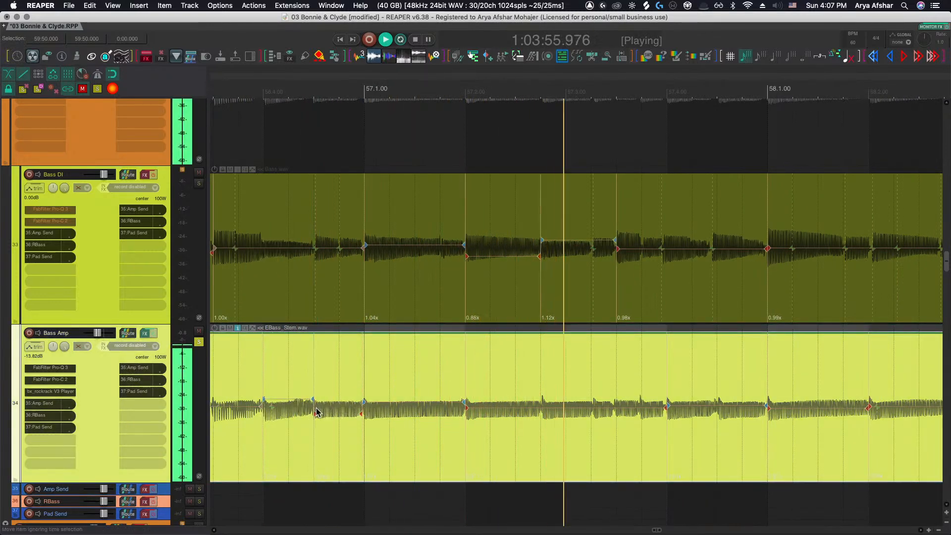
scroll(318, 410, "right", 3)
scroll(316, 408, "right", 1)
scroll(326, 411, "right", 8)
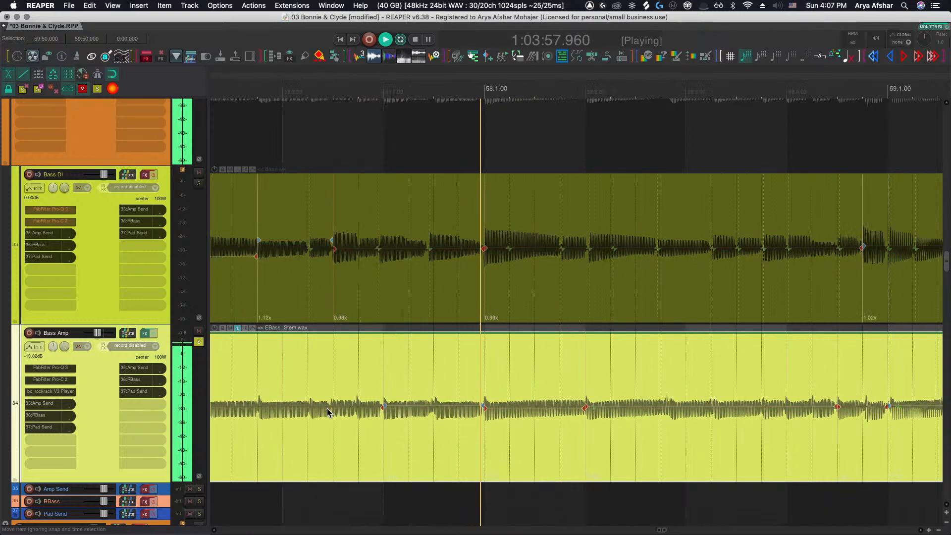
scroll(327, 411, "right", 4)
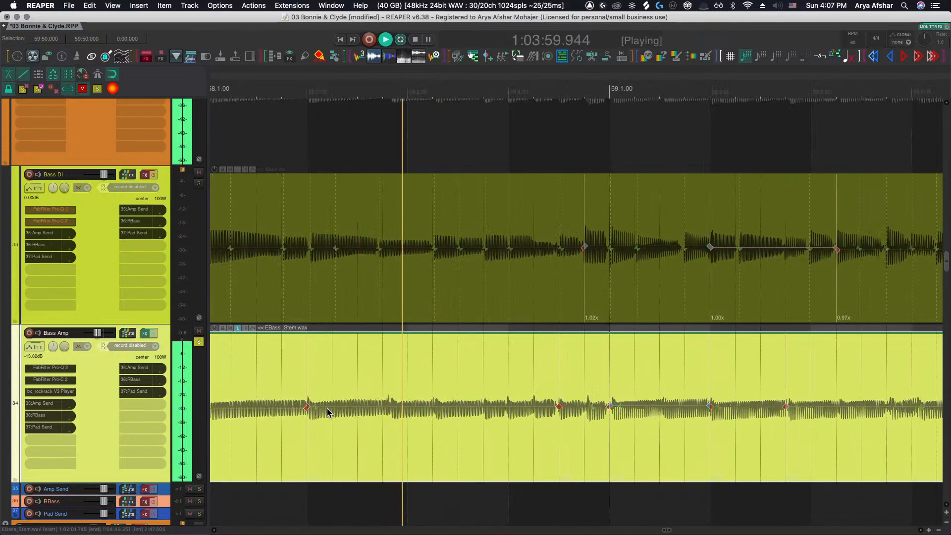
scroll(347, 431, "left", 3)
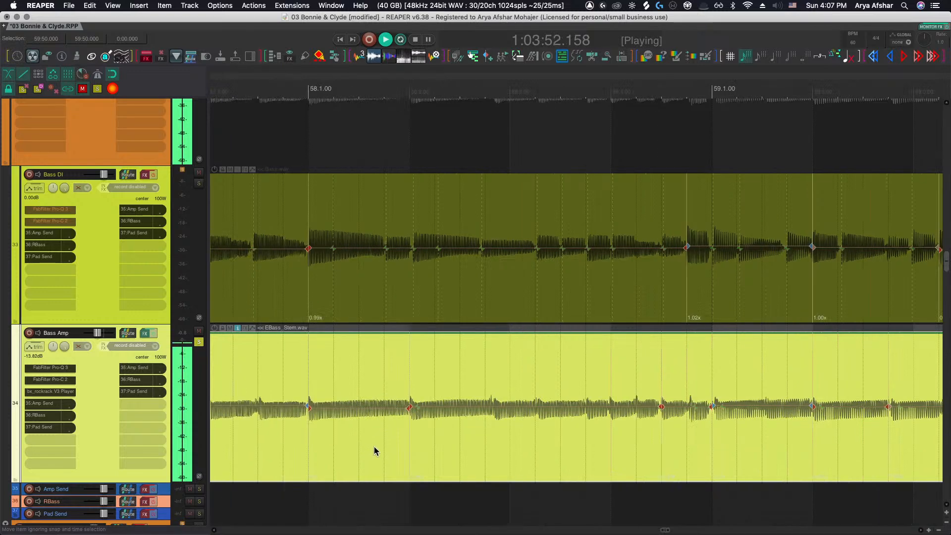
Drag a Bass Amp stretch marker in bar 58 later to align with the Bass DI and restart playback
left_click(384, 493)
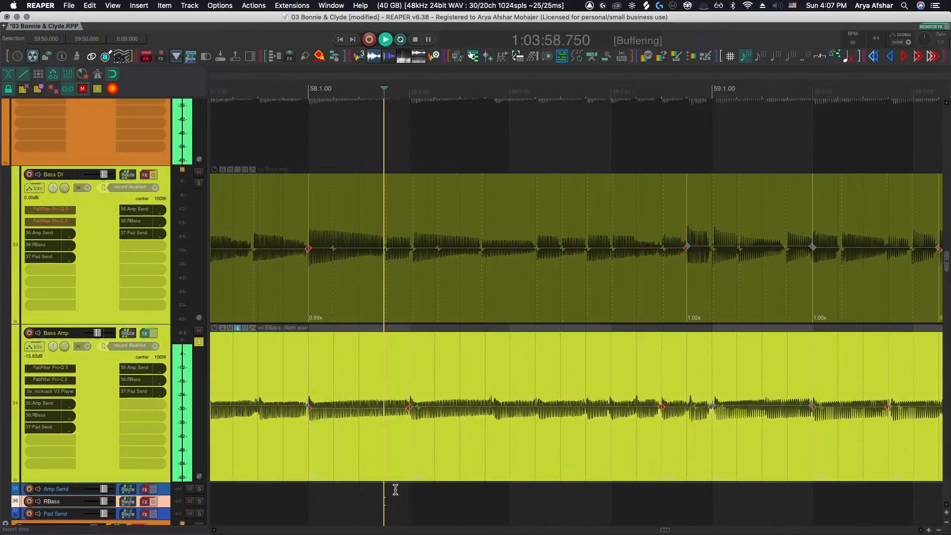
left_click(492, 407)
left_click_drag(492, 407, 517, 410)
scroll(486, 417, "right", 1)
left_click(512, 408, "shift")
key("space")
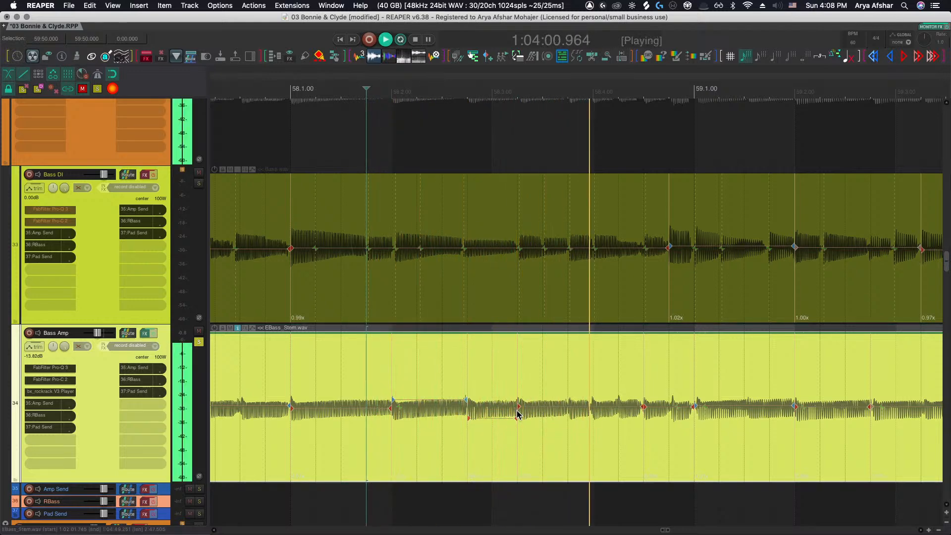
Nudge a Bass Amp stretch marker near bar 59 slightly earlier and play back from bar 59 to check it
scroll(525, 411, "right", 2)
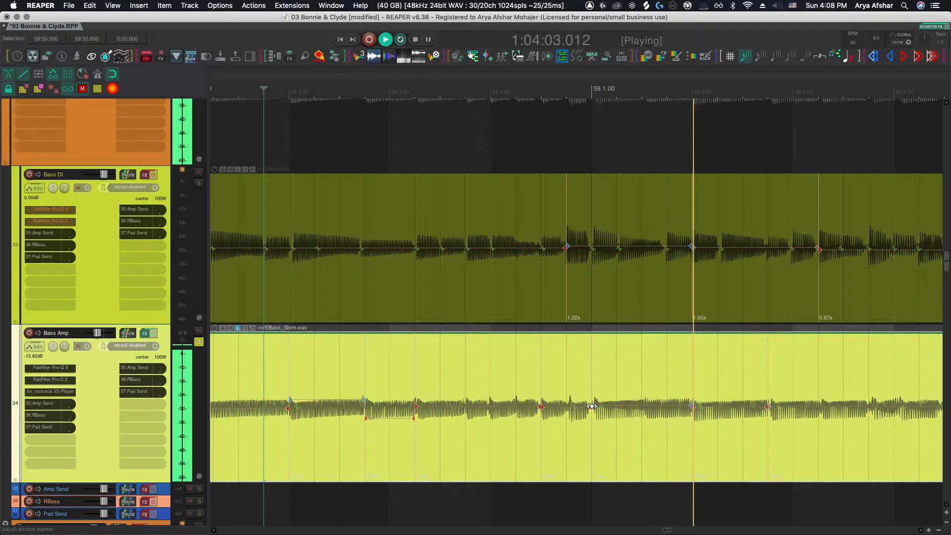
left_click_drag(592, 407, 590, 406)
scroll(614, 410, "right", 6)
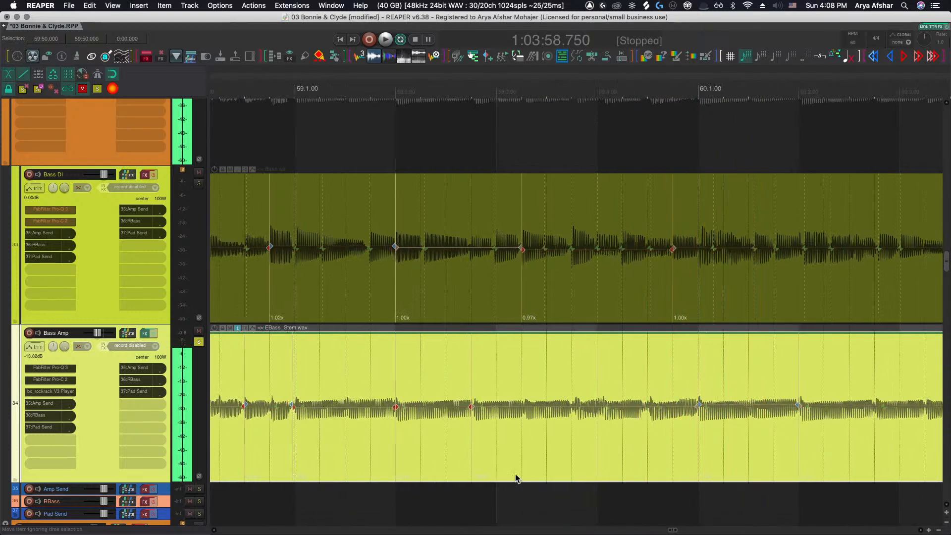
left_click(472, 495)
key("space")
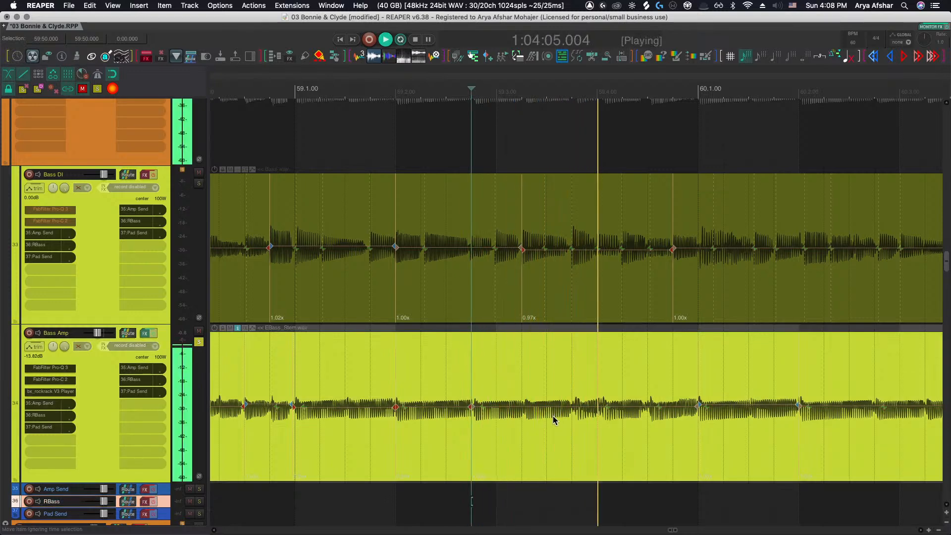
left_click(537, 413)
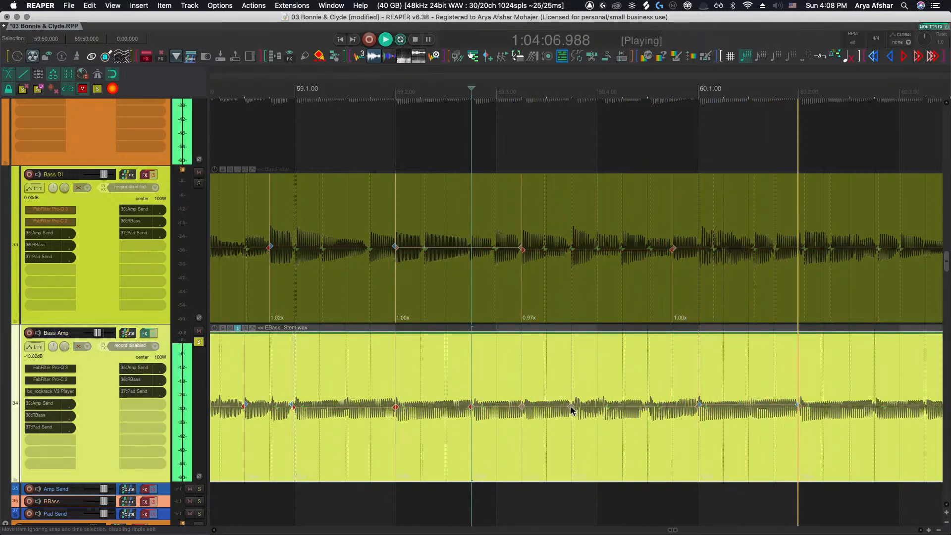
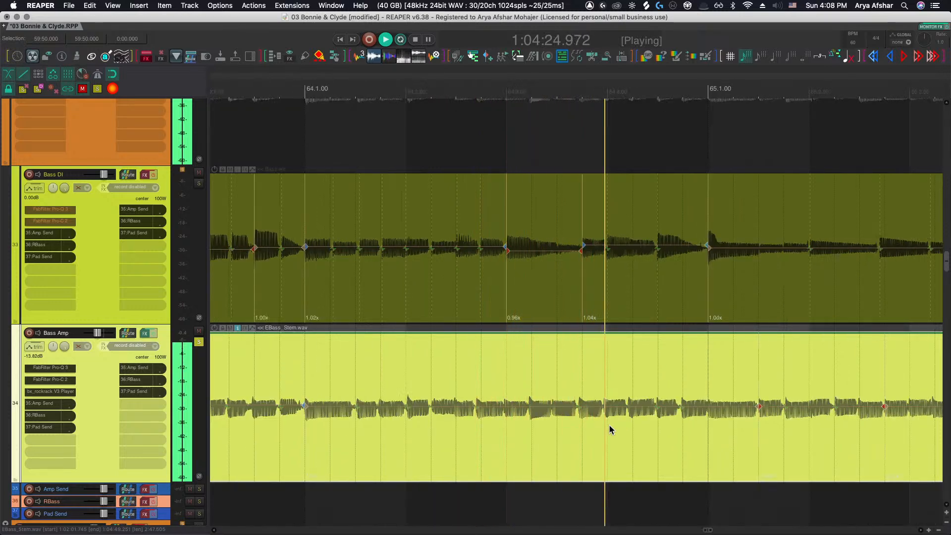
Stop playback and nudge several transients in the Bass Amp item to line up with the Bass DI hits near bar 64
key("space")
scroll(529, 412, "up", 3)
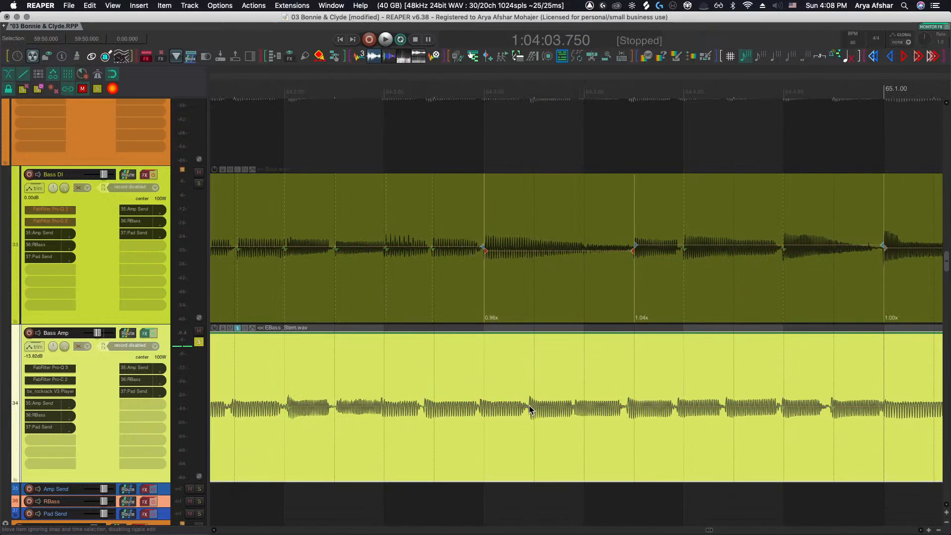
left_click_drag(529, 407, 534, 406)
scroll(532, 407, "right", 2)
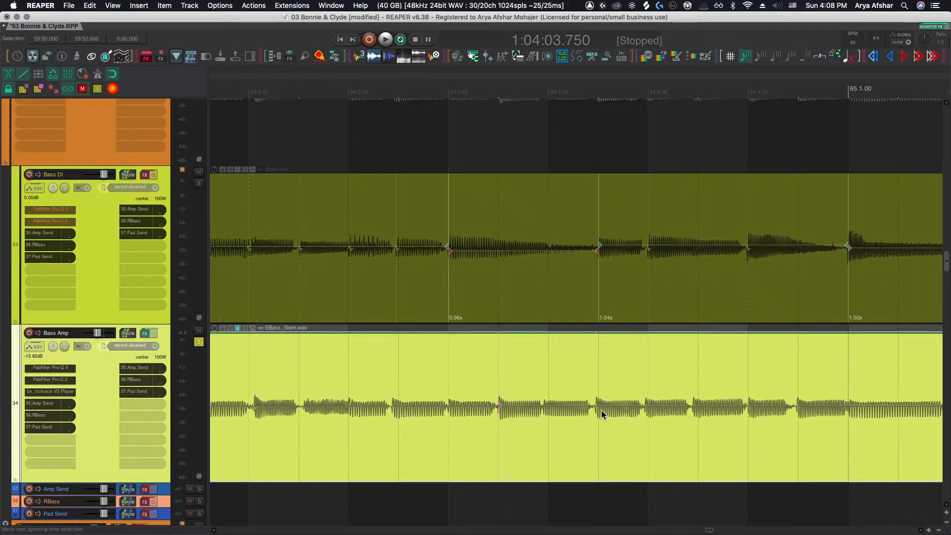
left_click_drag(602, 412, 605, 412)
scroll(701, 415, "right", 2)
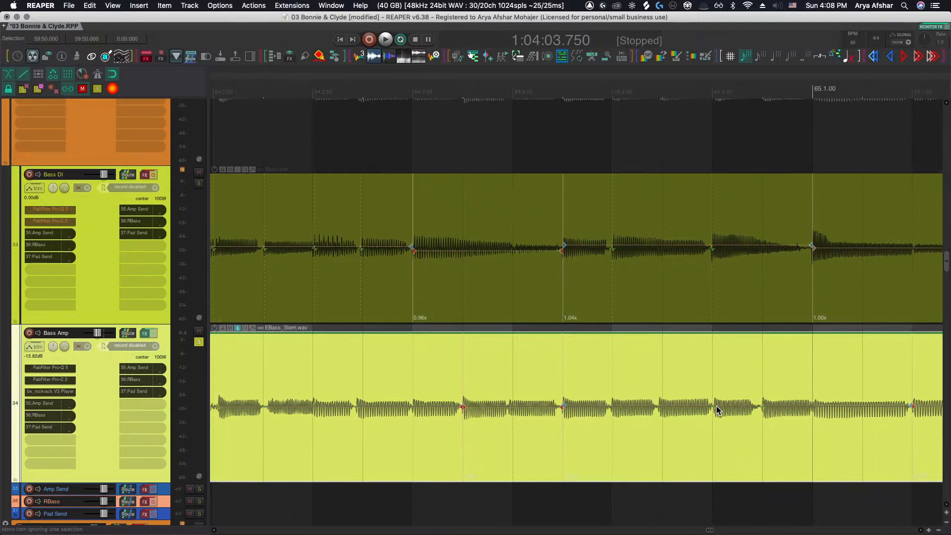
left_click_drag(714, 408, 712, 408)
left_click(500, 505)
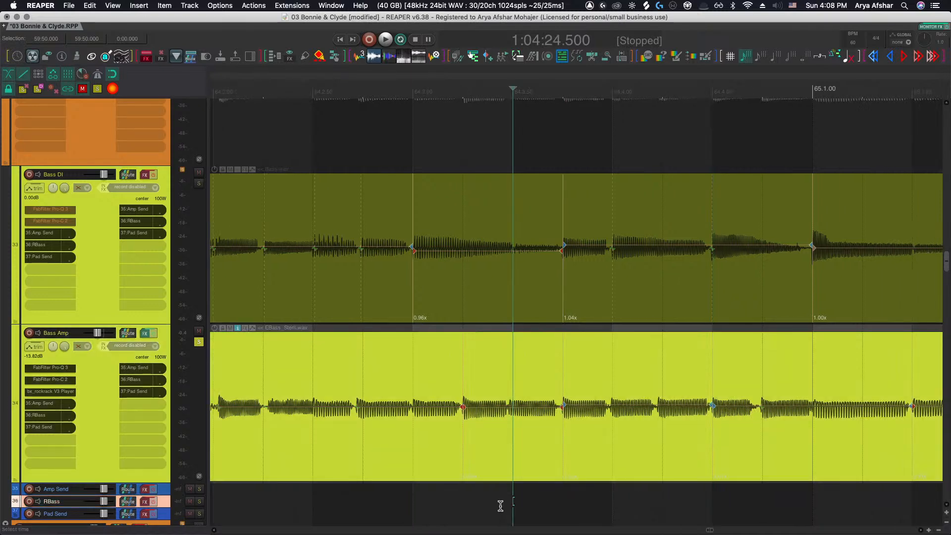
Audition the edit, then nudge another Bass Amp transient near bar 67 into line with the Bass DI
key("space")
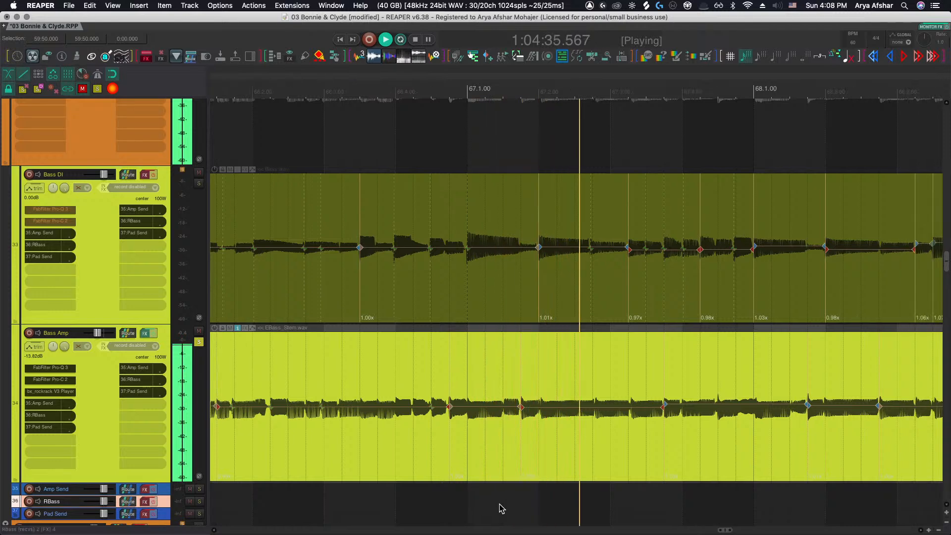
key("space")
scroll(589, 421, "up", 4)
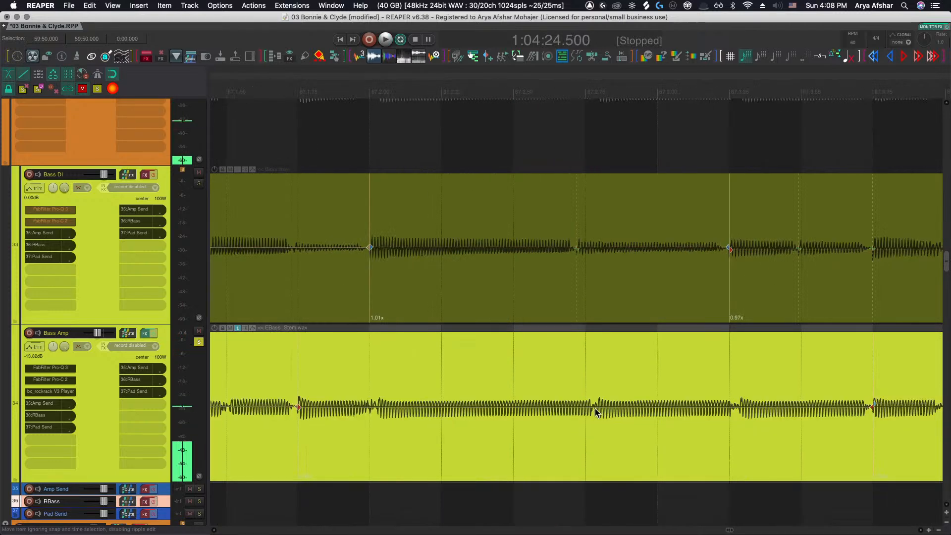
left_click(593, 406)
left_click_drag(592, 406, 585, 406)
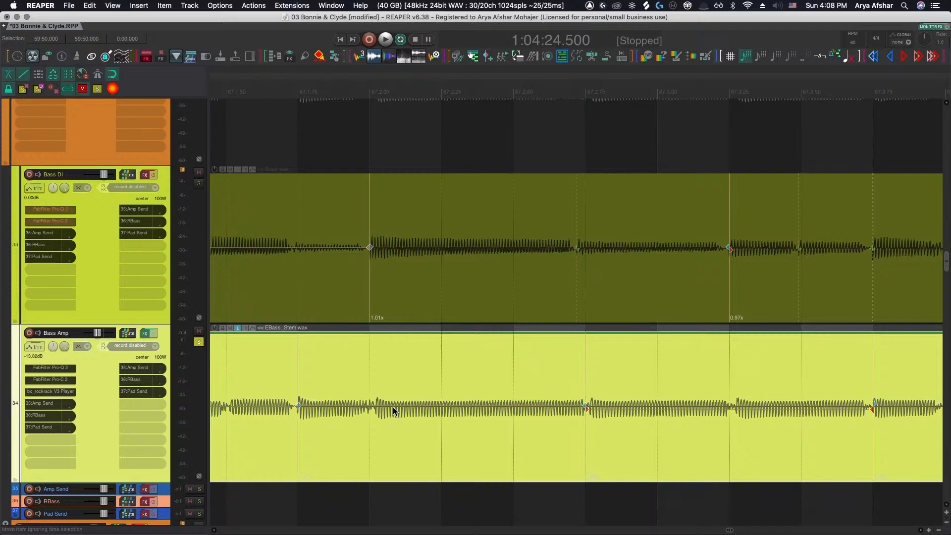
left_click(267, 498)
Align the Bass Amp transient just before bar 68 with the Bass DI and audition from that point
key("space")
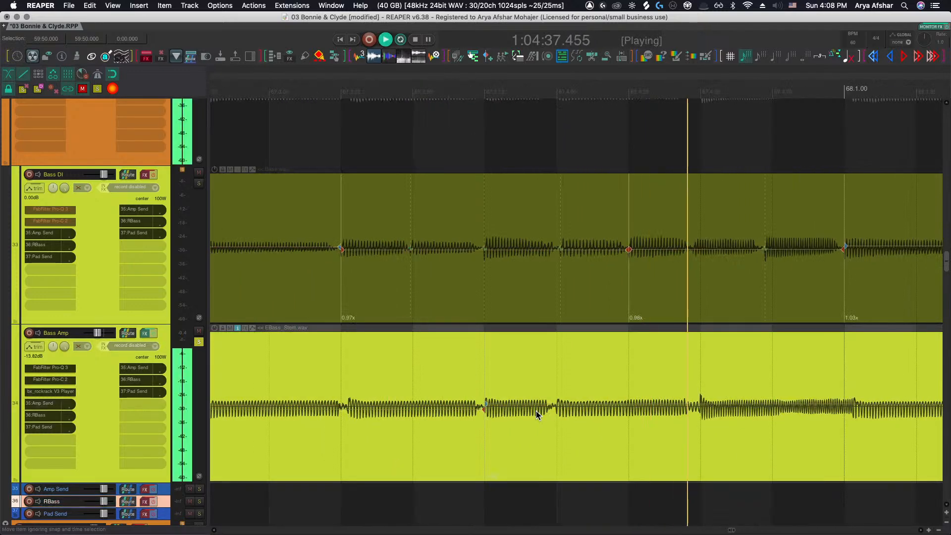
key("space")
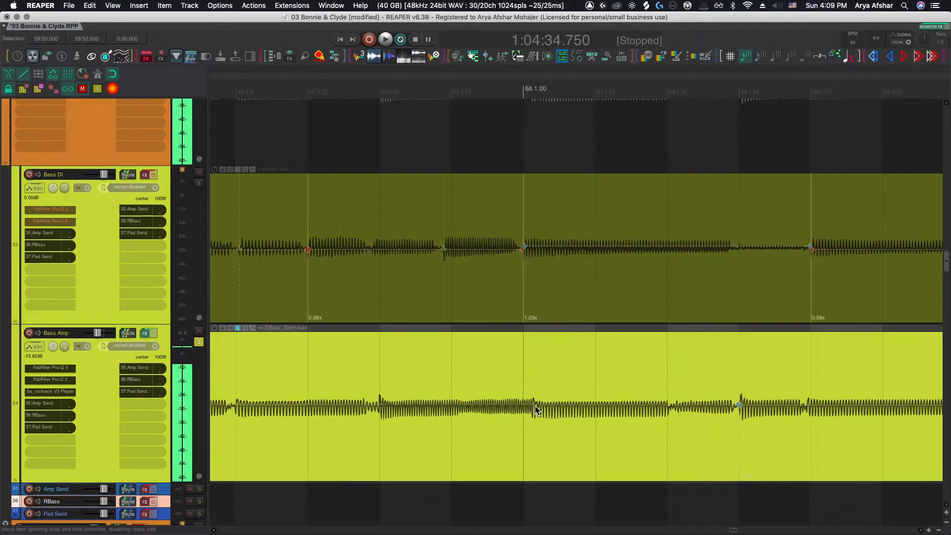
left_click_drag(535, 405, 525, 406)
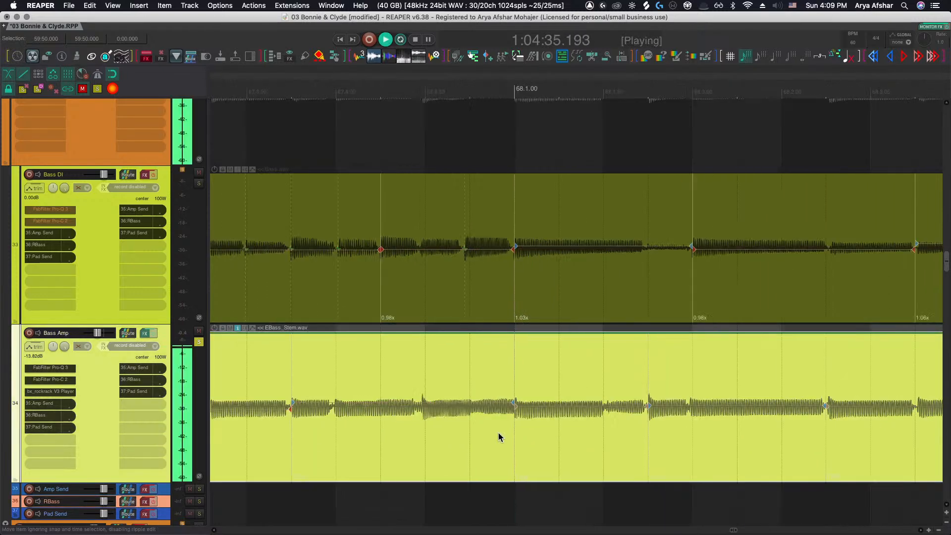
scroll(331, 420, "up", 1)
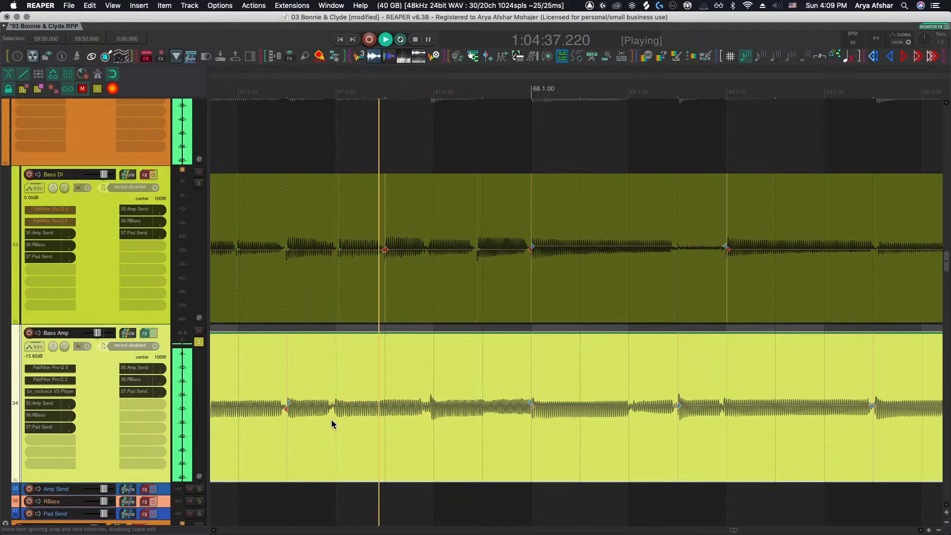
key("space")
scroll(429, 410, "up", 5)
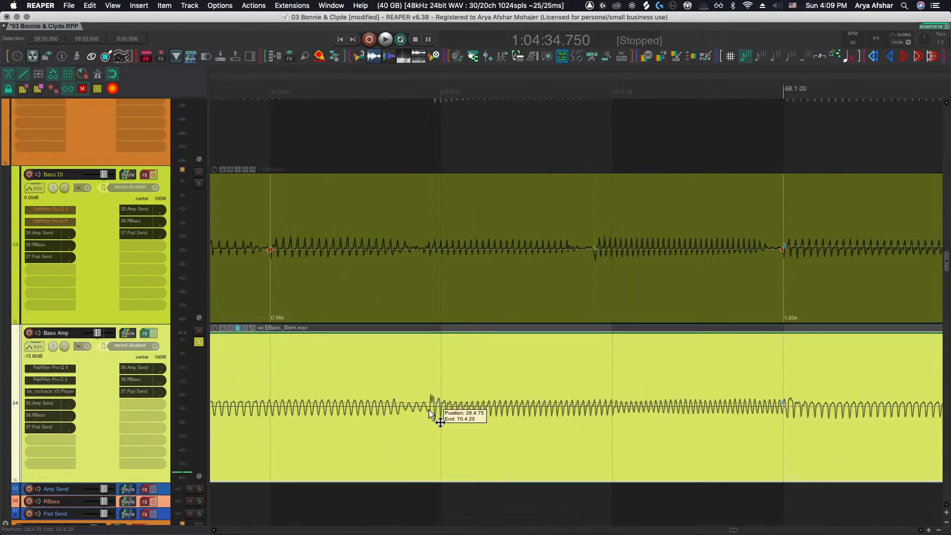
left_click(430, 410)
key("space")
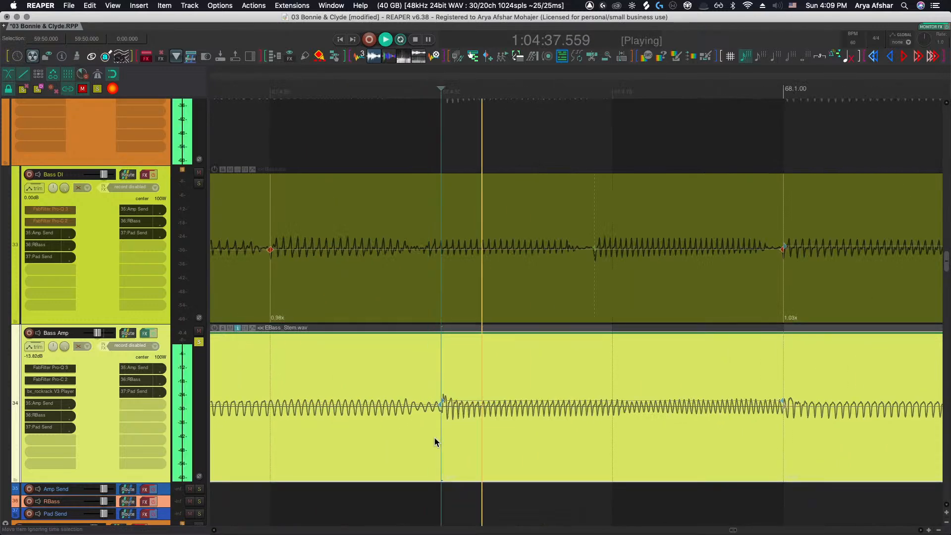
Add a short fade-out to the end of the Bass Amp item
scroll(435, 438, "down", 8)
scroll(435, 439, "right", 3)
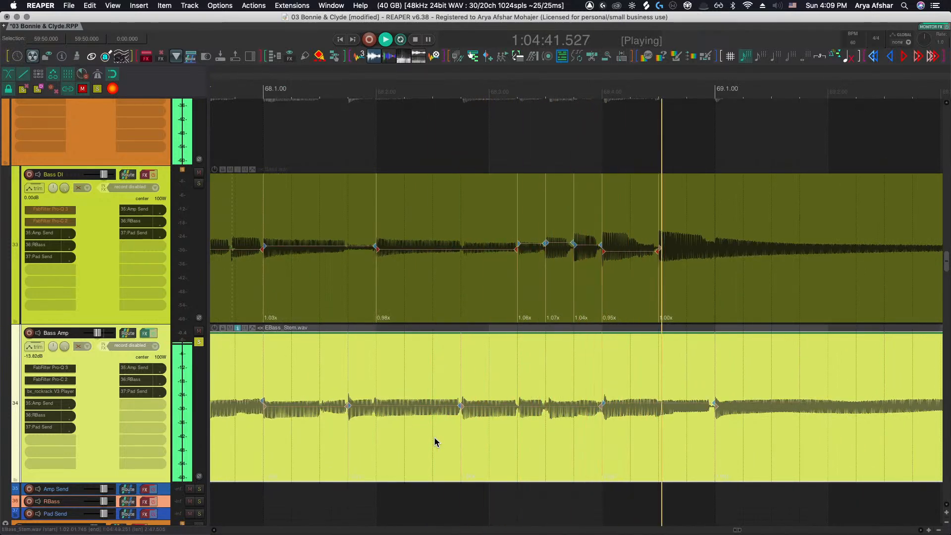
scroll(435, 438, "down", 10)
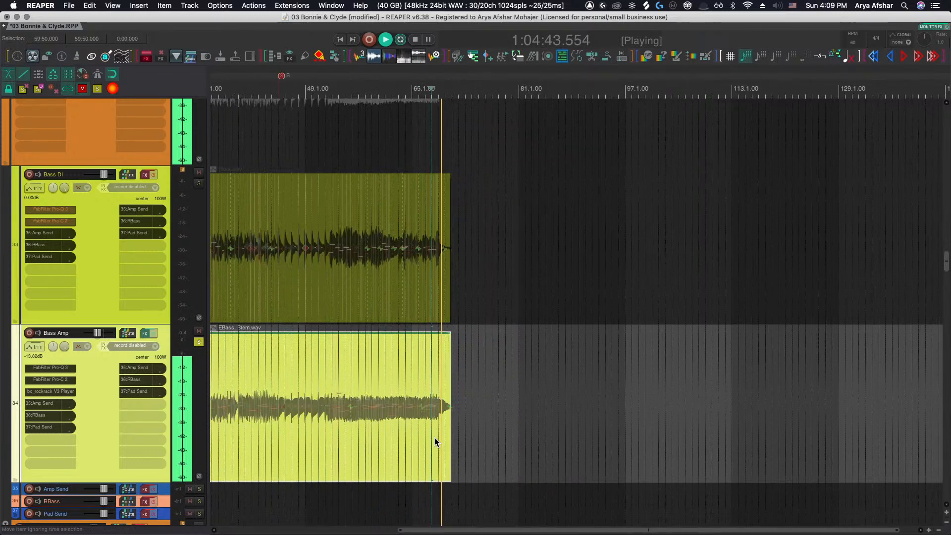
scroll(448, 415, "up", 15)
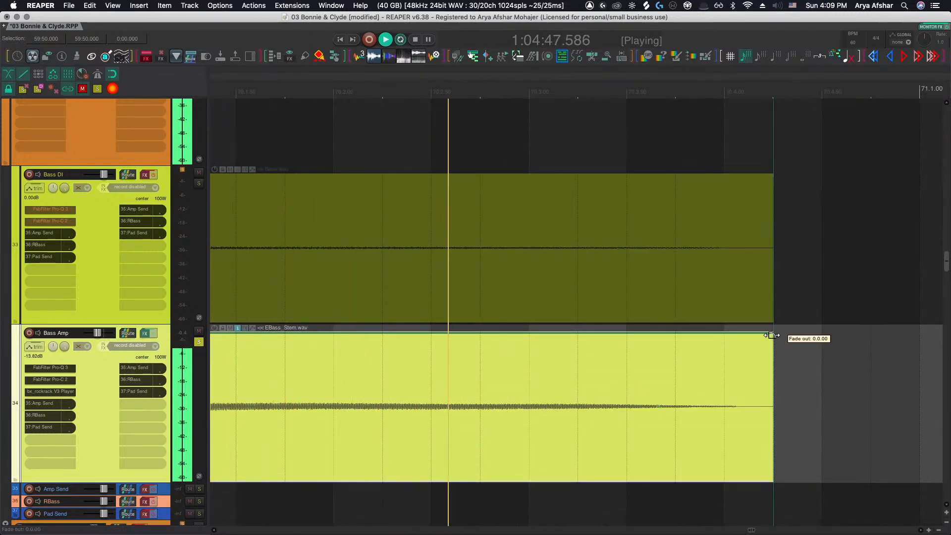
left_click_drag(773, 340, 732, 343)
scroll(733, 346, "down", 5)
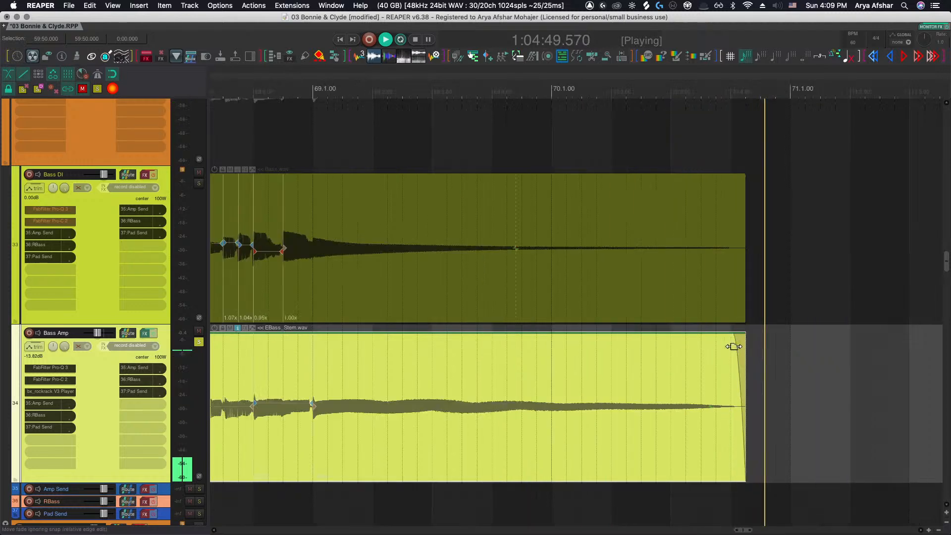
Stop playback and solo both the Bass Amp and Bass DI tracks
key("space")
scroll(658, 395, "down", 2)
scroll(187, 381, "down", 3)
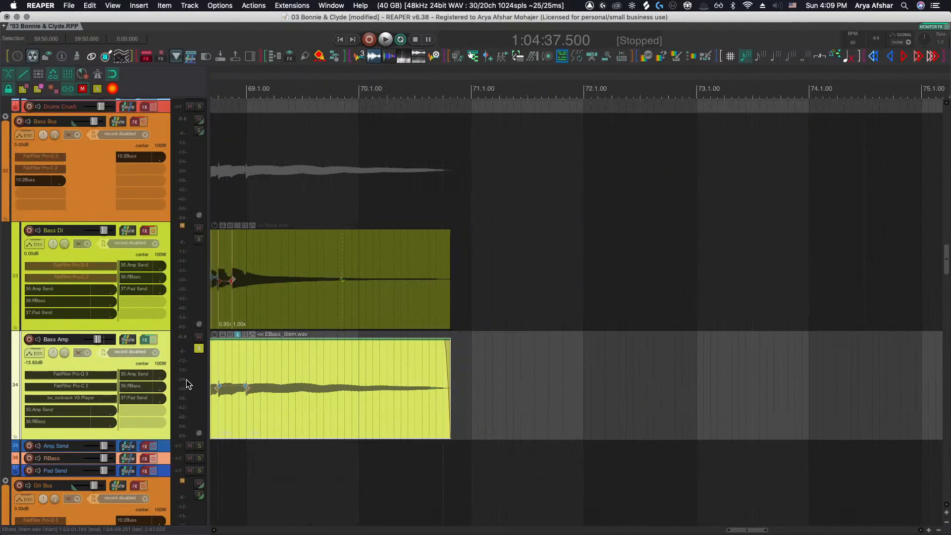
left_click(199, 348)
scroll(296, 355, "down", 3)
scroll(356, 362, "down", 5)
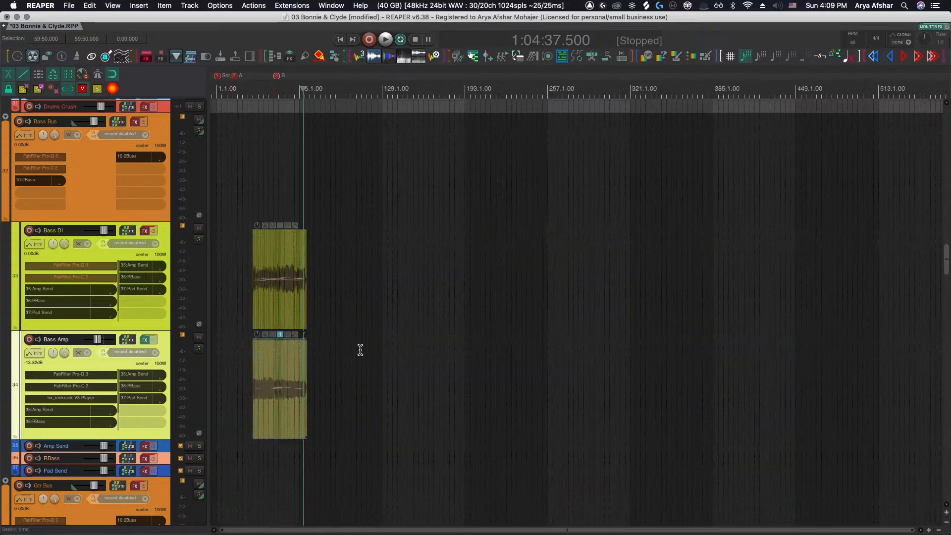
scroll(244, 323, "down", 5)
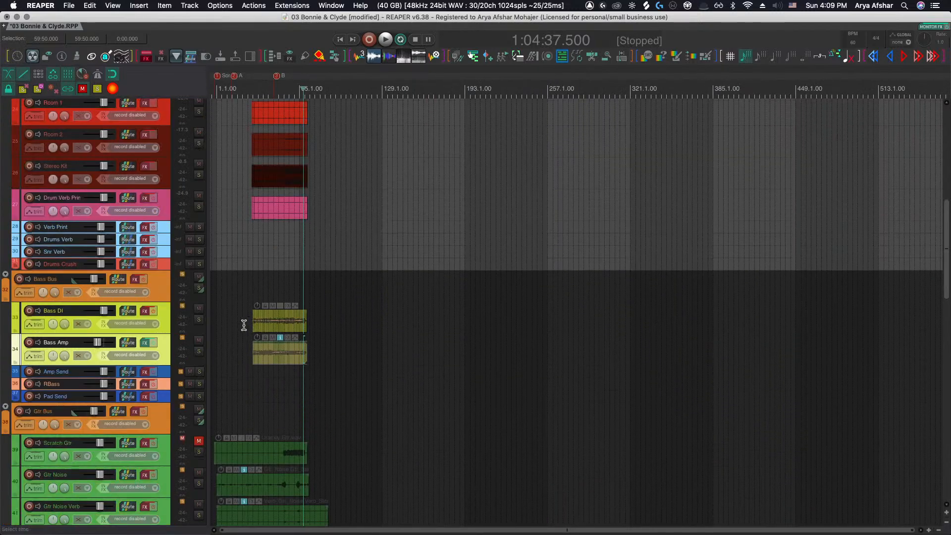
left_click(198, 350)
left_click(199, 319)
scroll(249, 319, "up", 3)
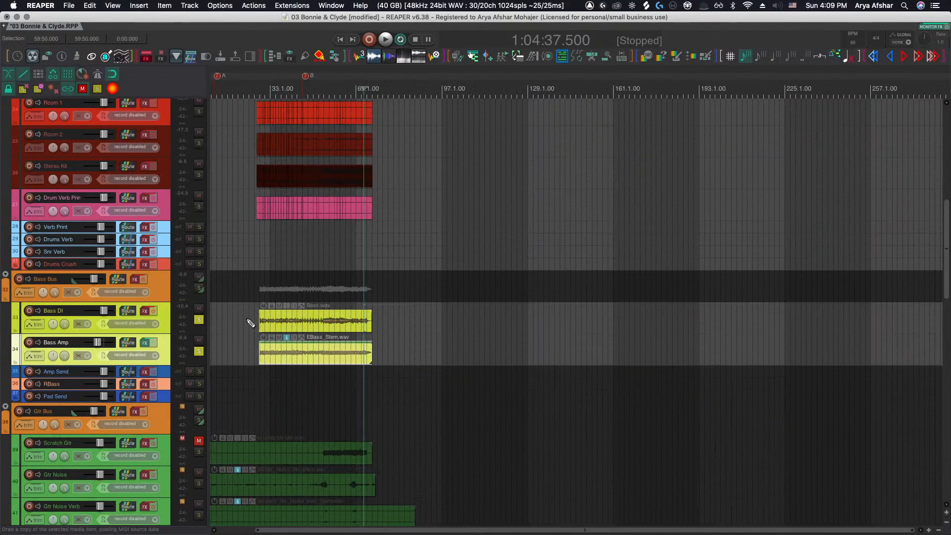
Play from the start of the bass items while toggling the Bass DI solo to compare the two tracks
left_click(248, 315)
key("space")
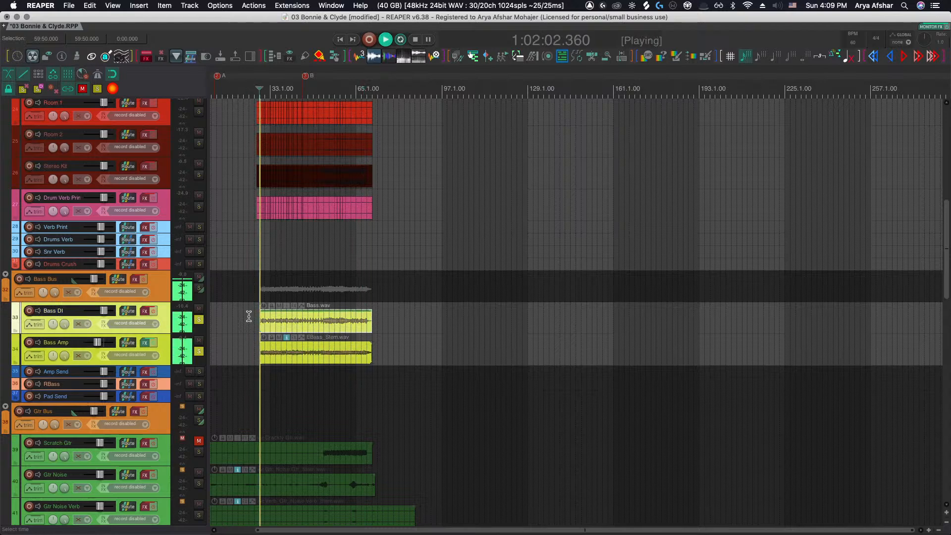
left_click(198, 319)
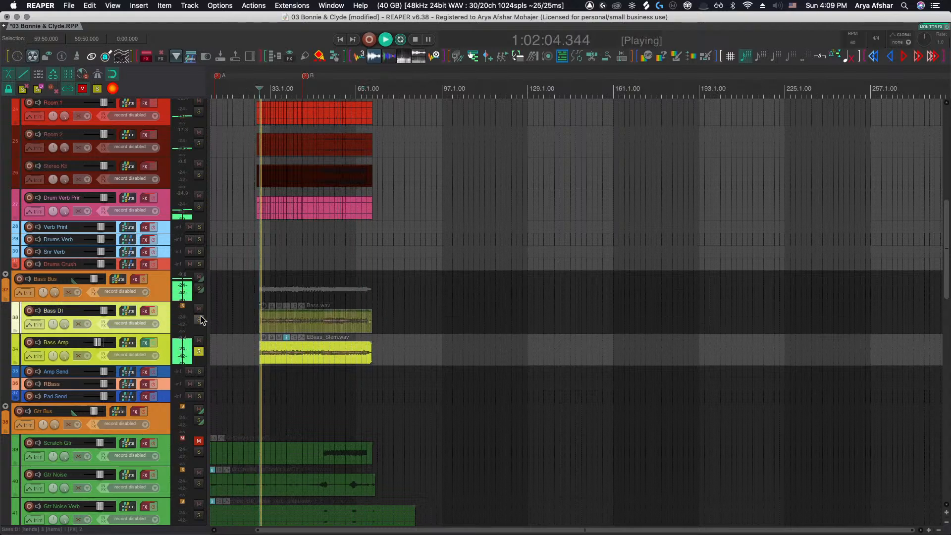
left_click(199, 319)
left_click(199, 319)
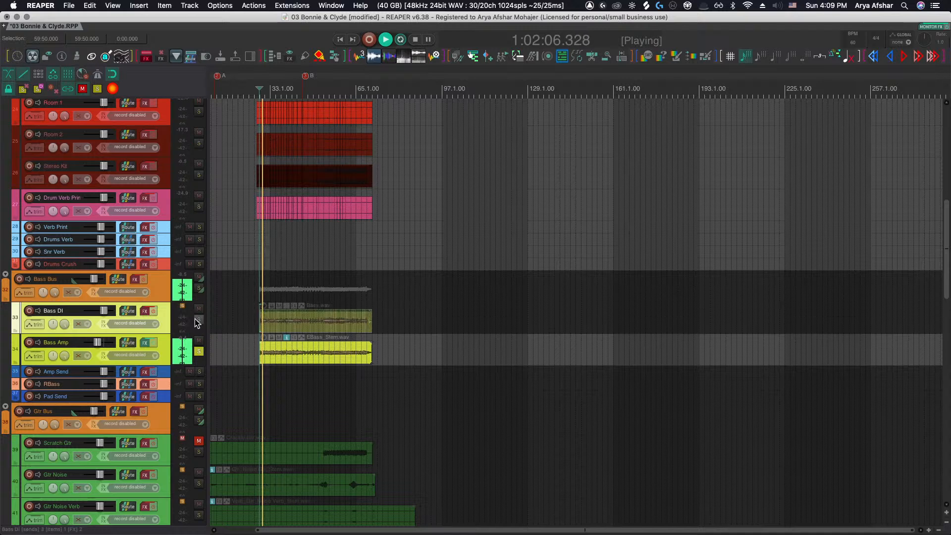
key("space")
Unsolo the Bass Amp track and mute the Bass DI item
left_click(199, 351)
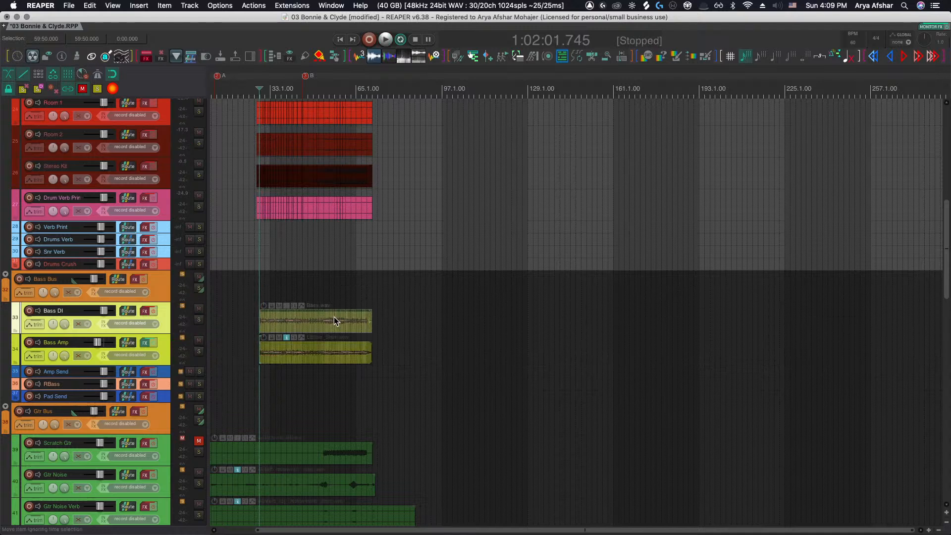
left_click(199, 308)
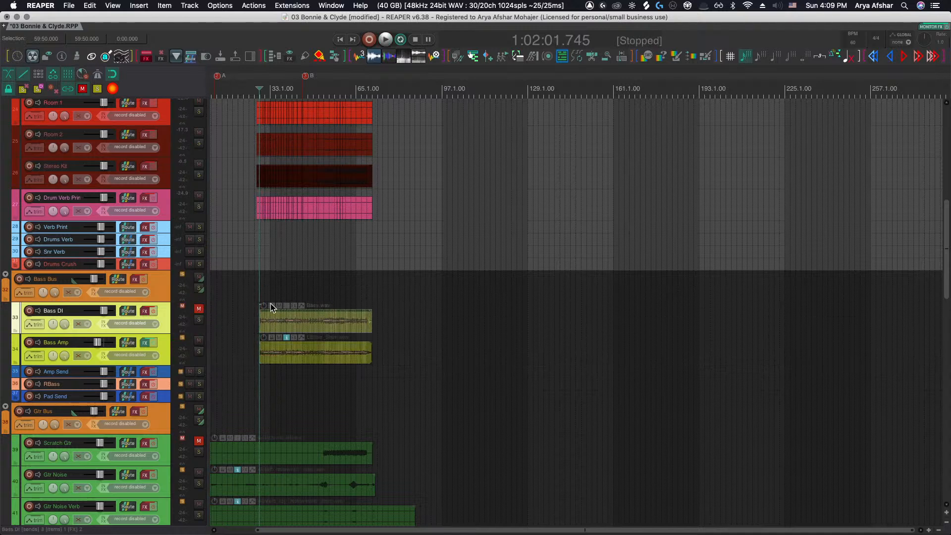
left_click_drag(349, 320, 348, 320)
left_click(349, 320)
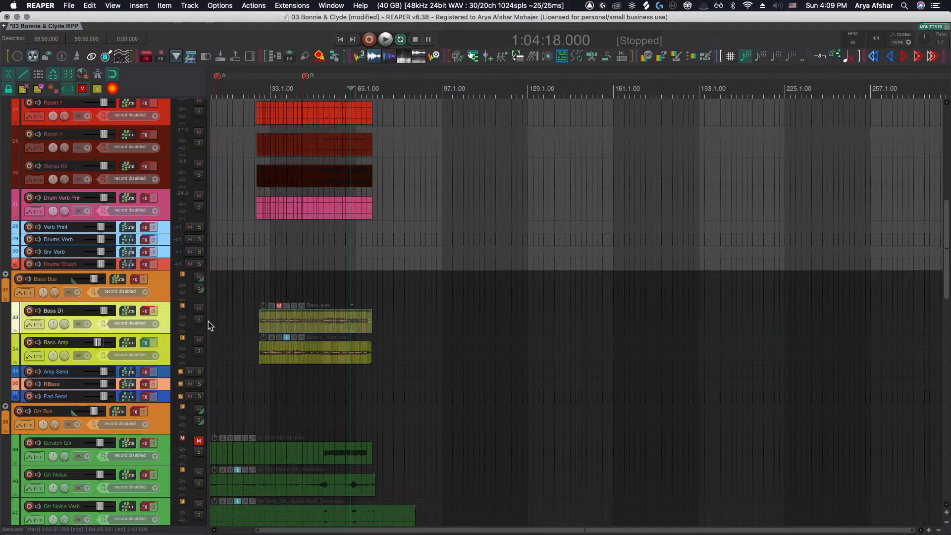
Zoom out to the whole arrangement and unsolo the Drums Bus track
scroll(301, 340, "left", 1)
scroll(302, 340, "down", 3)
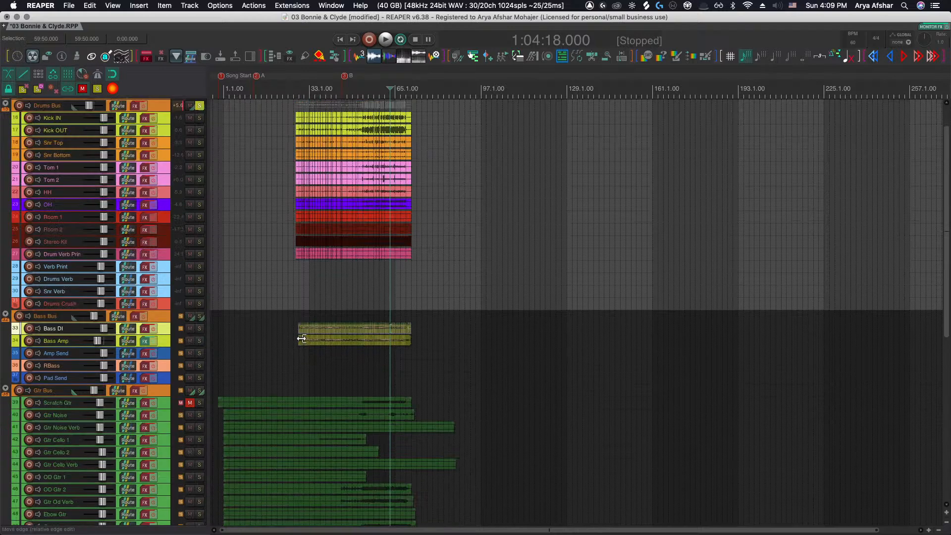
scroll(278, 268, "up", 2)
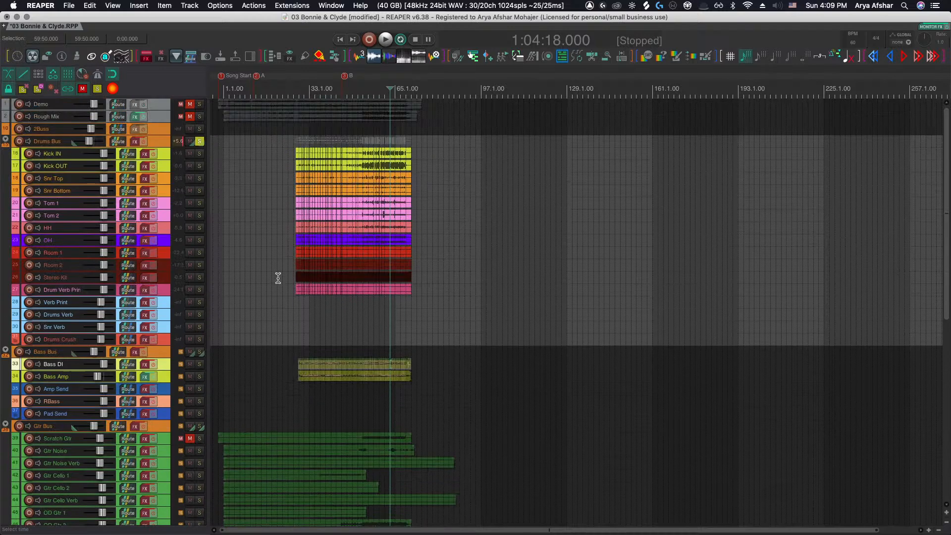
left_click(199, 141)
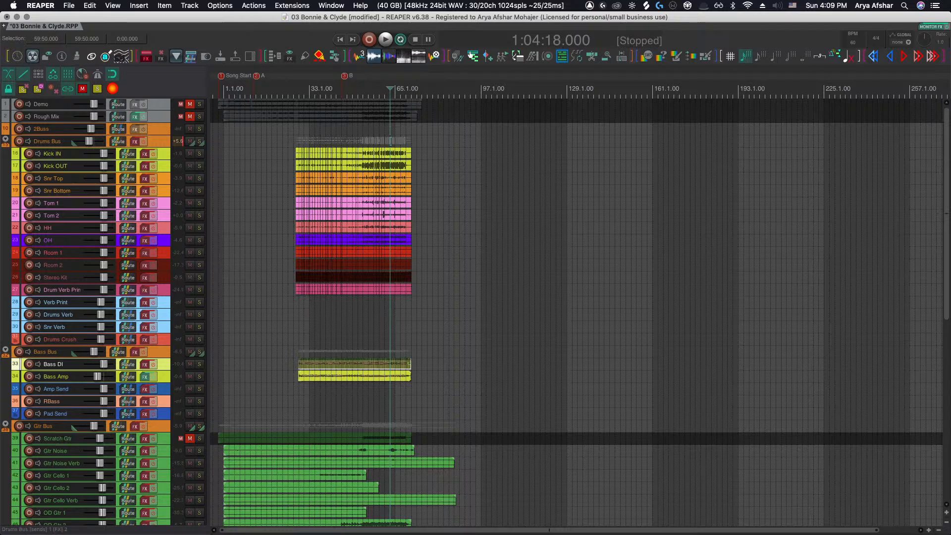
Browse down through the guitar, piano and vocal tracks of the arrangement
scroll(270, 421, "down", 6)
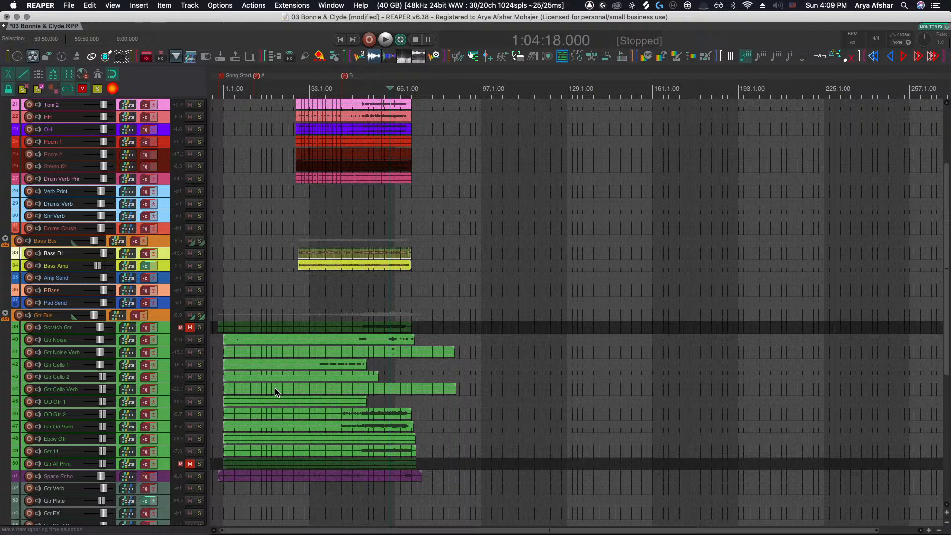
scroll(278, 379, "down", 8)
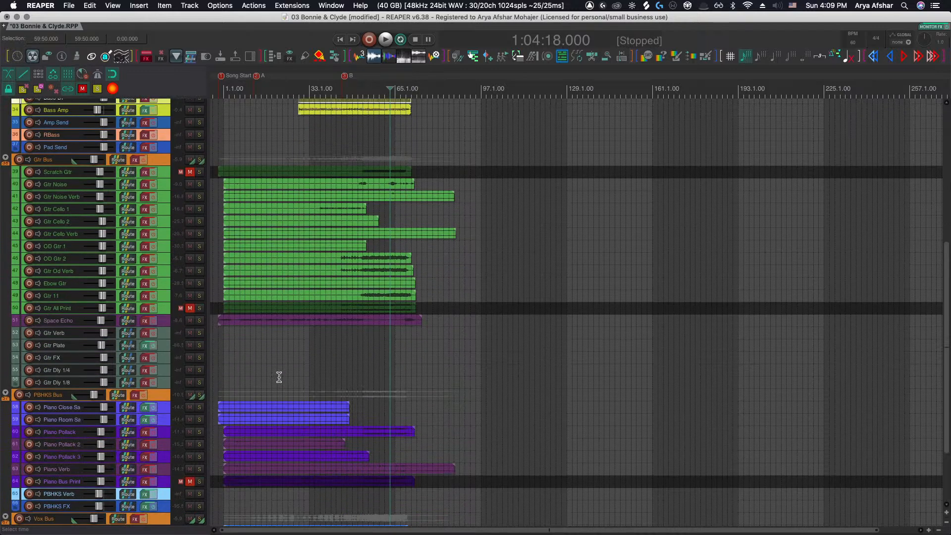
scroll(234, 371, "down", 3)
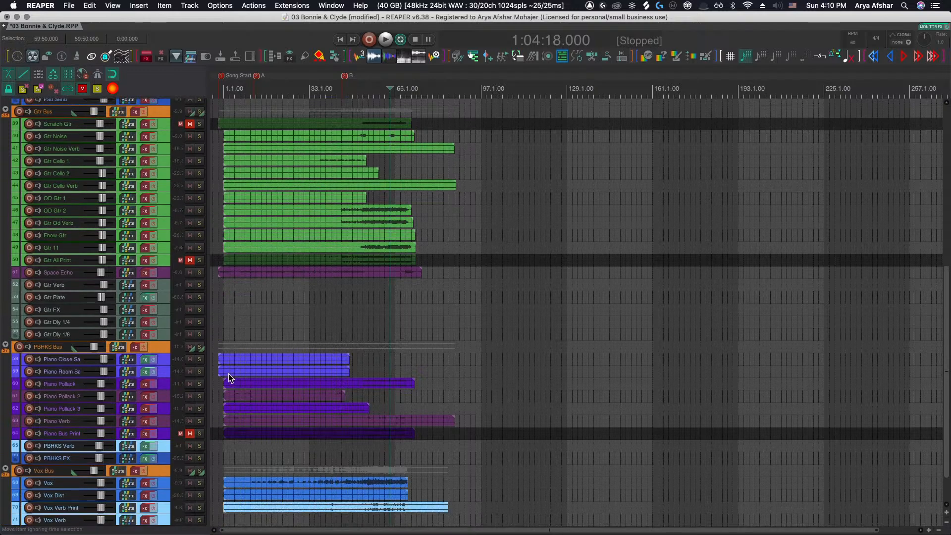
scroll(229, 373, "down", 3)
scroll(226, 361, "up", 5)
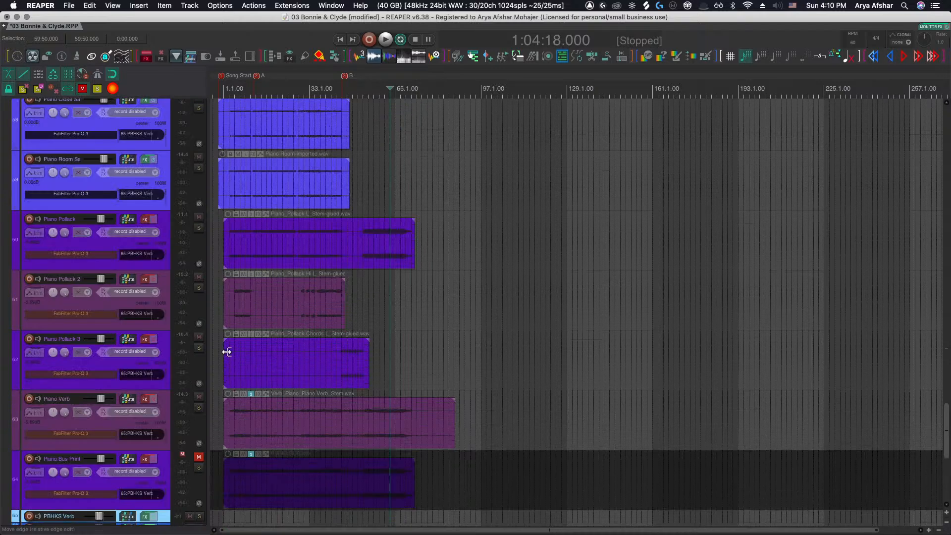
scroll(247, 328, "up", 6)
scroll(233, 319, "up", 4)
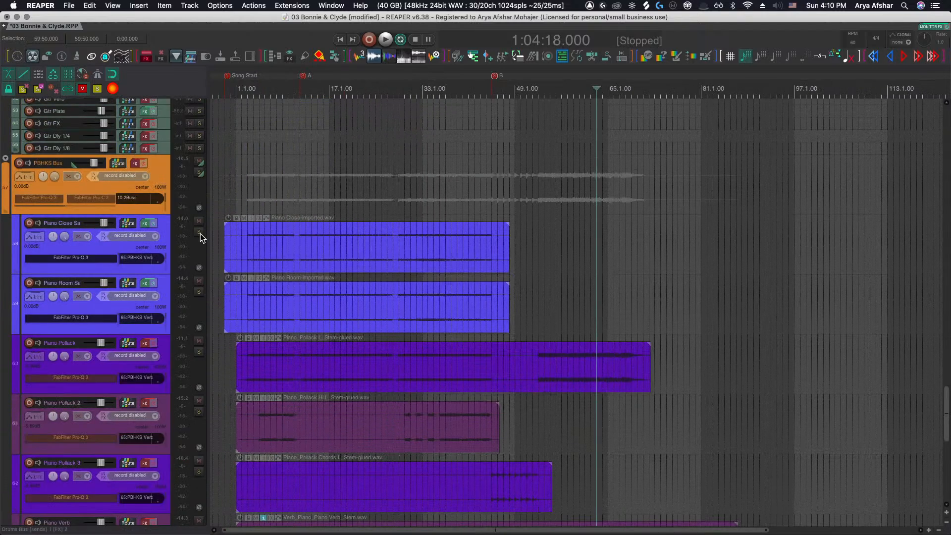
Solo the PBHKS Bus, Piano Close and Piano Room tracks and select the Piano Close item
left_click(199, 172)
left_click(241, 234)
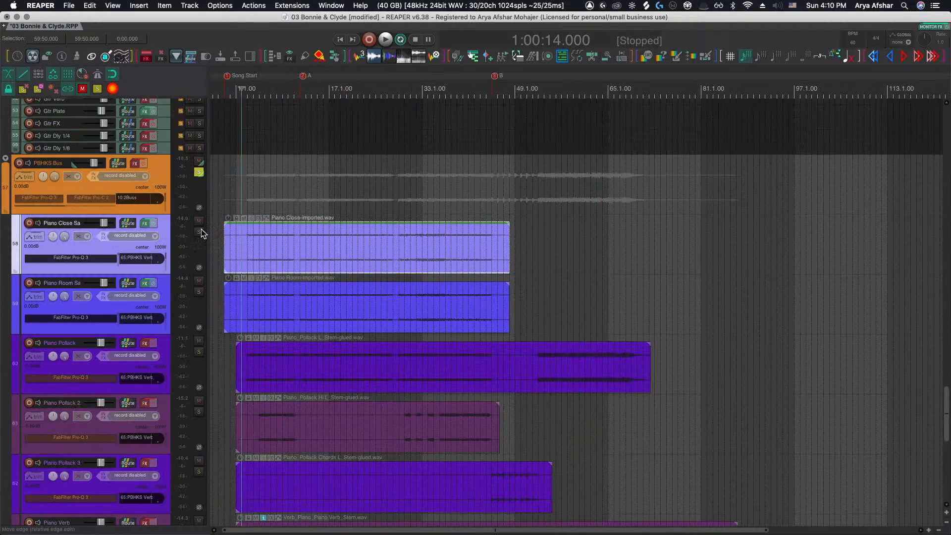
left_click(199, 232)
left_click(199, 292)
Zoom in on the start of the piano items and play the soloed piano tracks to listen
scroll(229, 287, "up", 12)
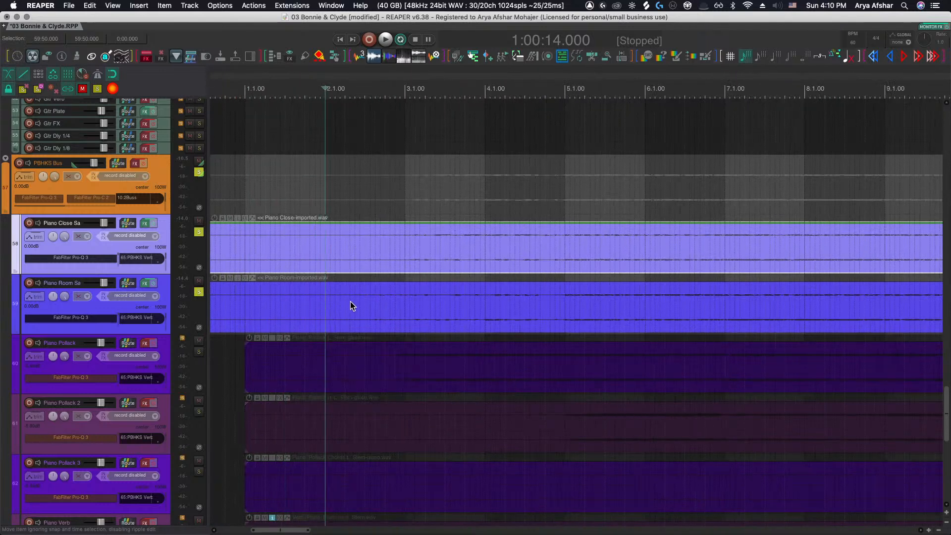
scroll(413, 291, "up", 4)
scroll(413, 293, "up", 15)
scroll(402, 303, "down", 10)
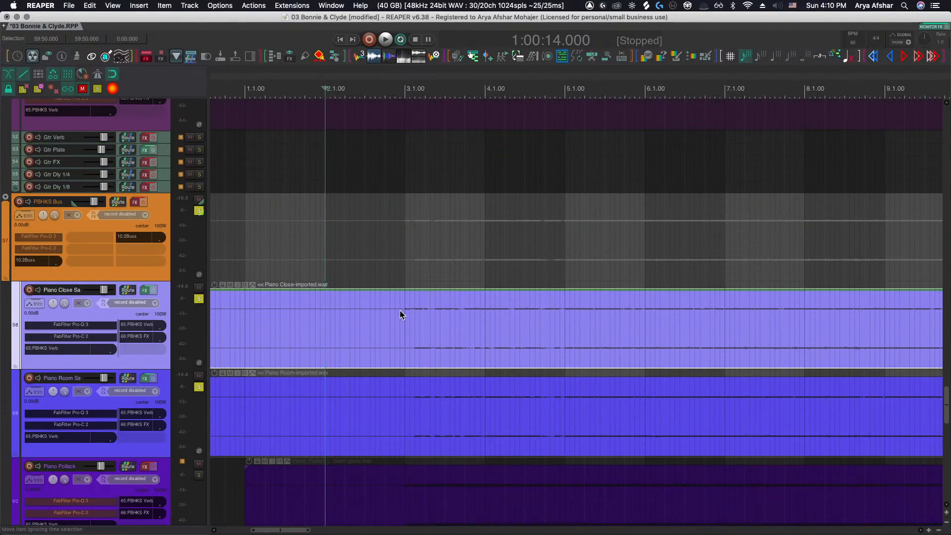
key("space")
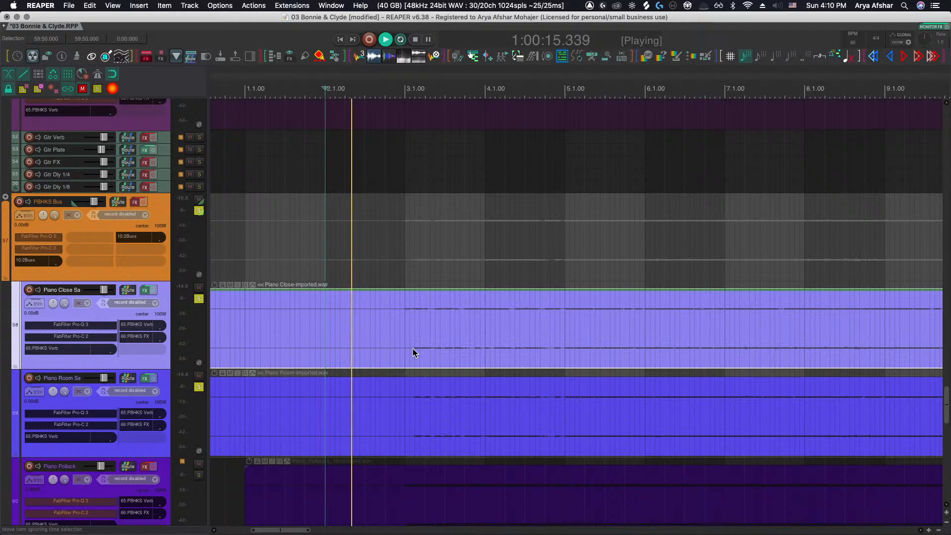
scroll(409, 348, "up", 4)
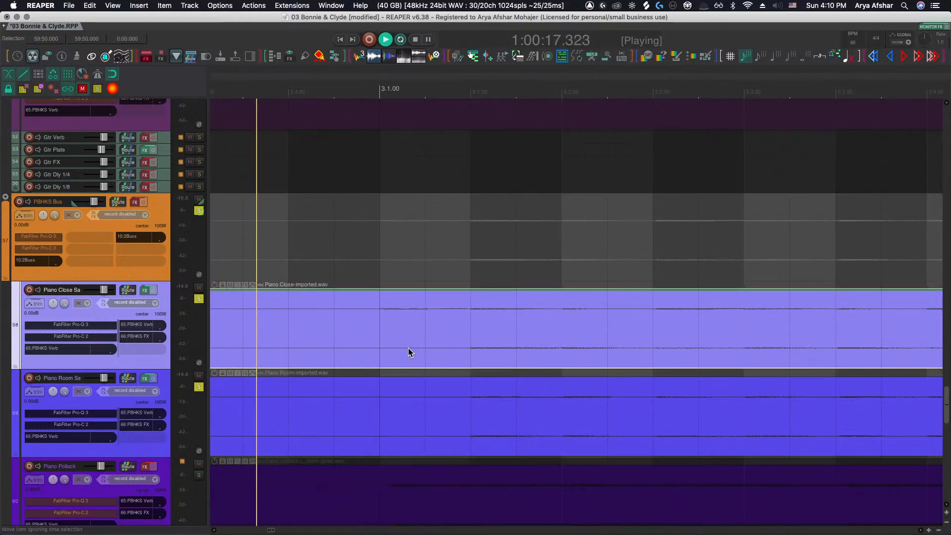
scroll(408, 347, "down", 4)
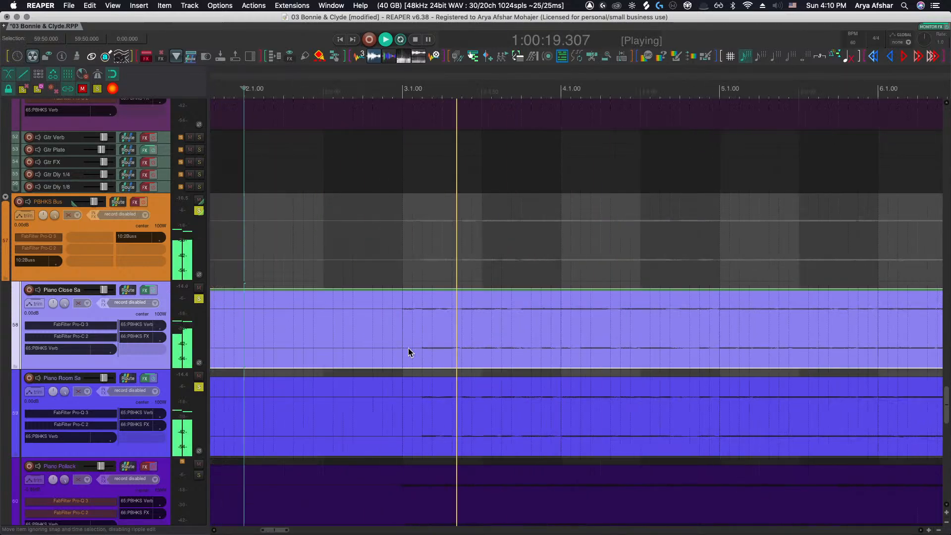
scroll(408, 347, "down", 2)
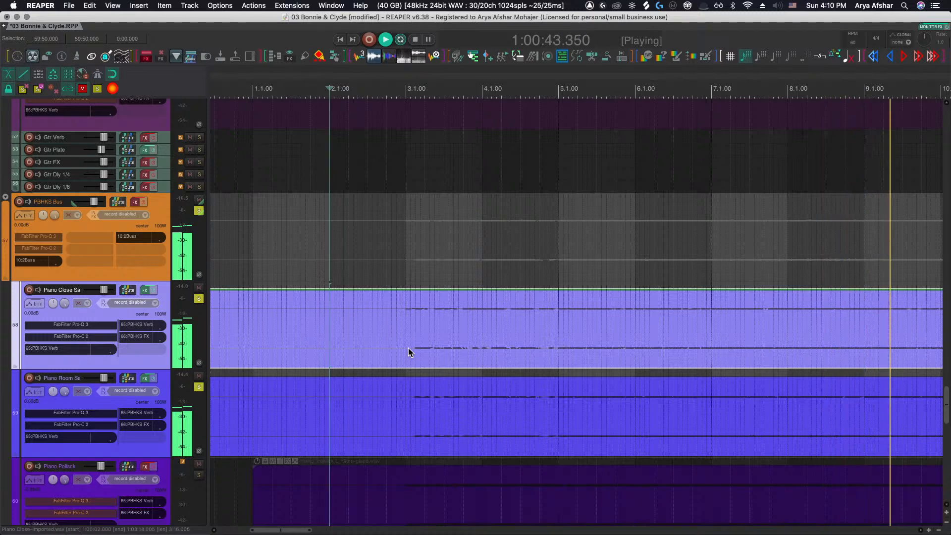
key("space")
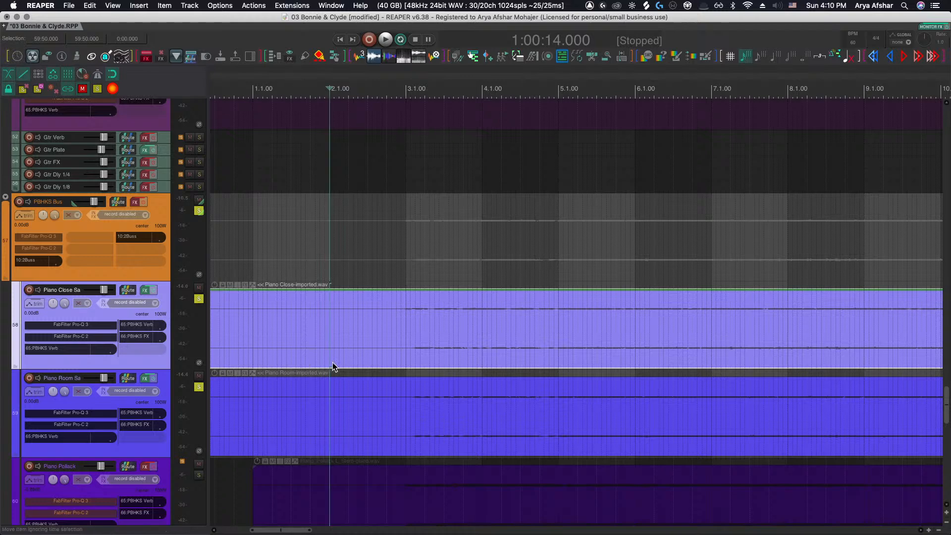
Play the soloed piano tracks again while zooming around the opening bars
key("space")
scroll(361, 371, "up", 3)
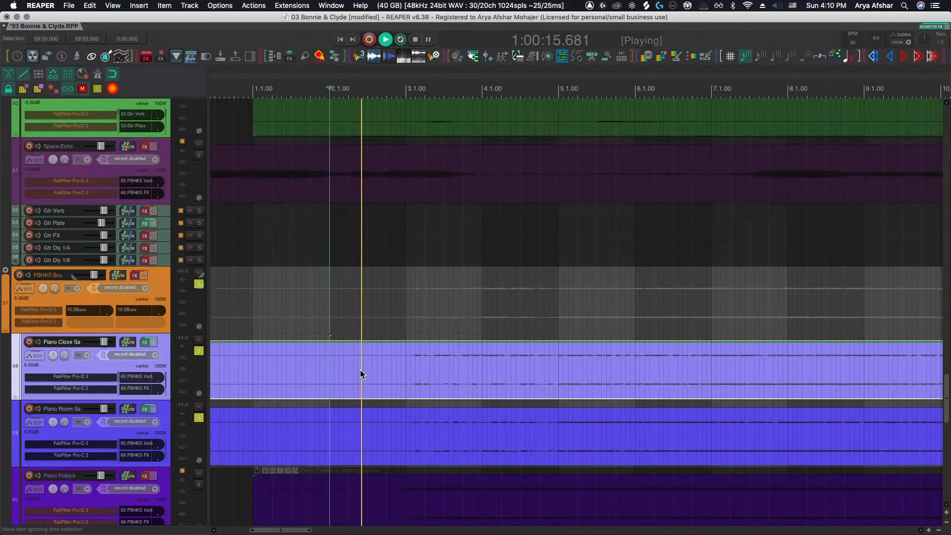
scroll(359, 372, "left", 2)
scroll(357, 379, "down", 1)
scroll(357, 374, "up", 2)
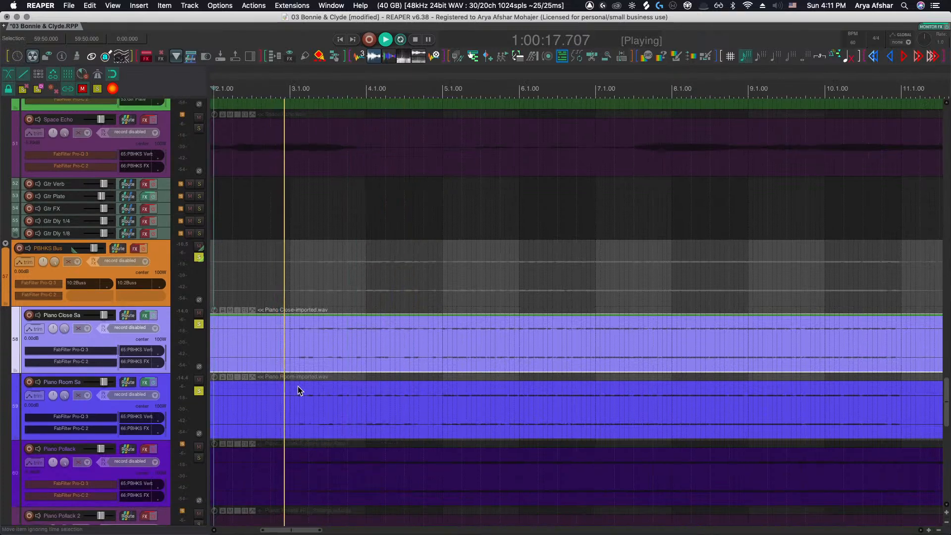
scroll(292, 394, "up", 3)
scroll(354, 418, "down", 2)
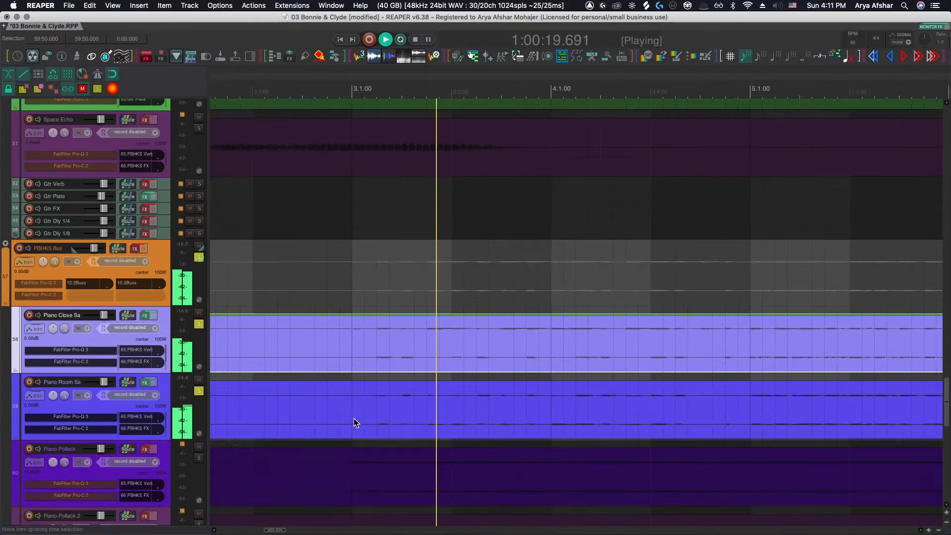
key("space")
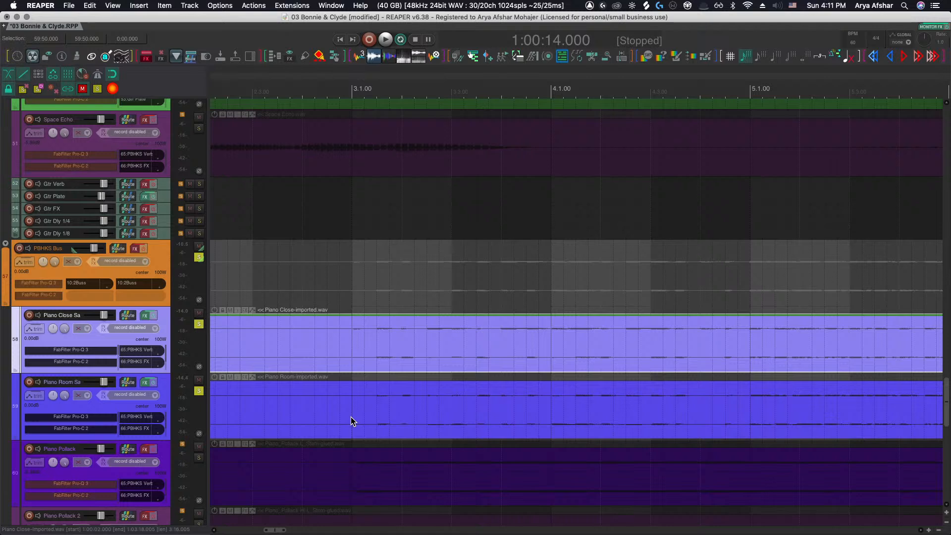
Place the edit cursor at 1:00:17.500 and play the piano tracks from there
left_click(326, 338)
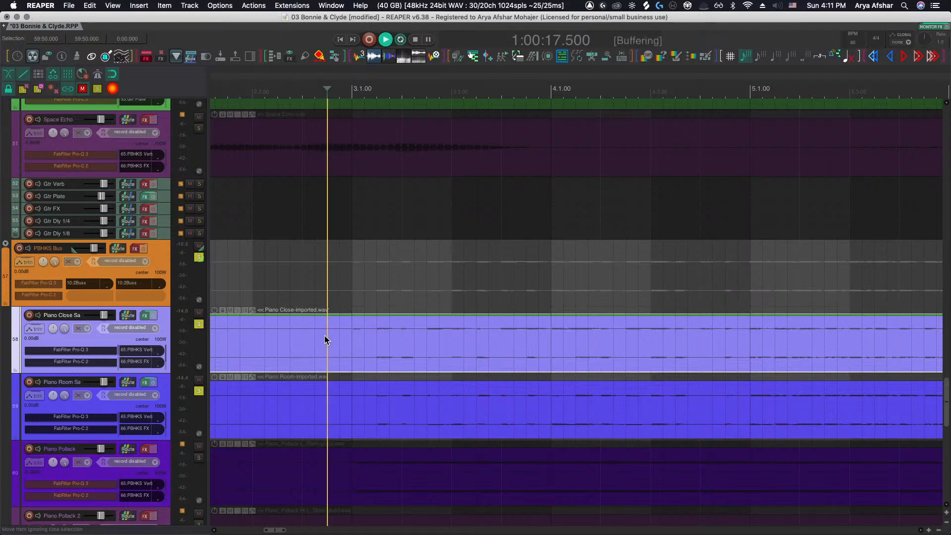
key("space")
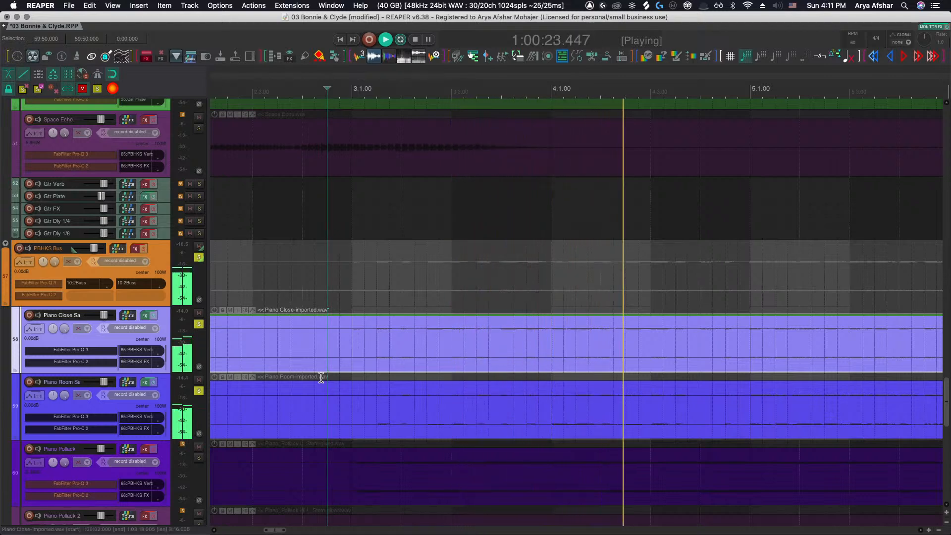
scroll(321, 374, "right", 2)
scroll(321, 374, "down", 1)
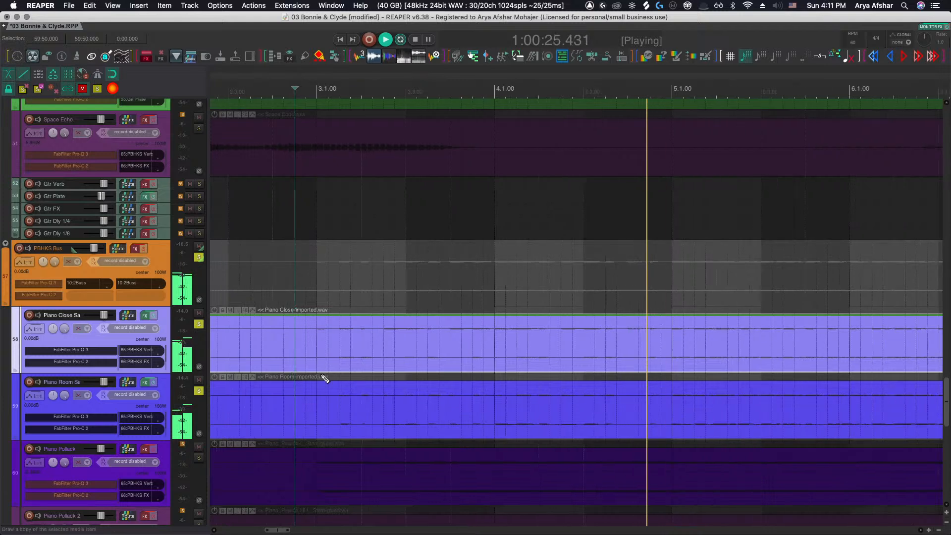
key("grave")
scroll(267, 381, "down", 1)
key("space")
Solo the Piano Pollack, Piano Pollack 2 and Piano Pollack 3 tracks and play from the cursor
left_click_drag(199, 384, 199, 421)
key("grave")
scroll(253, 398, "up", 1)
scroll(259, 391, "up", 2)
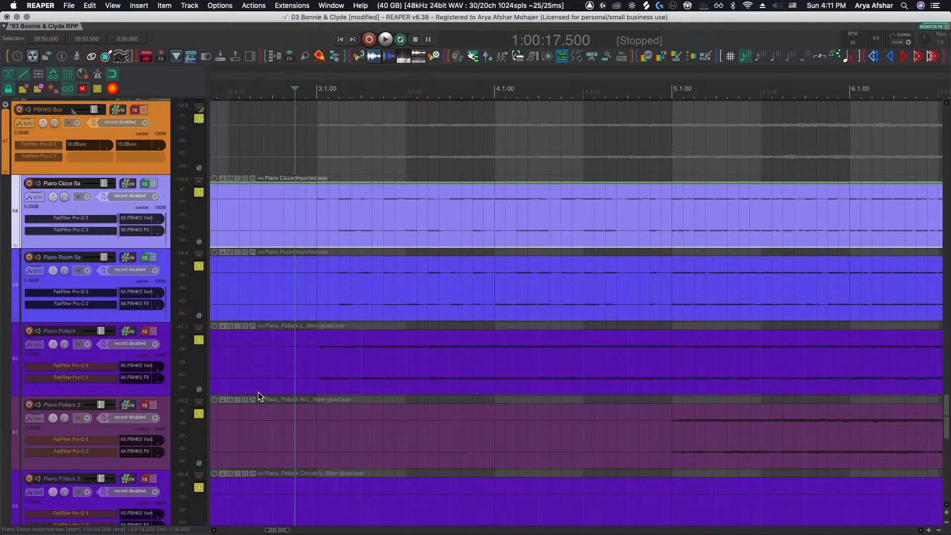
key("space")
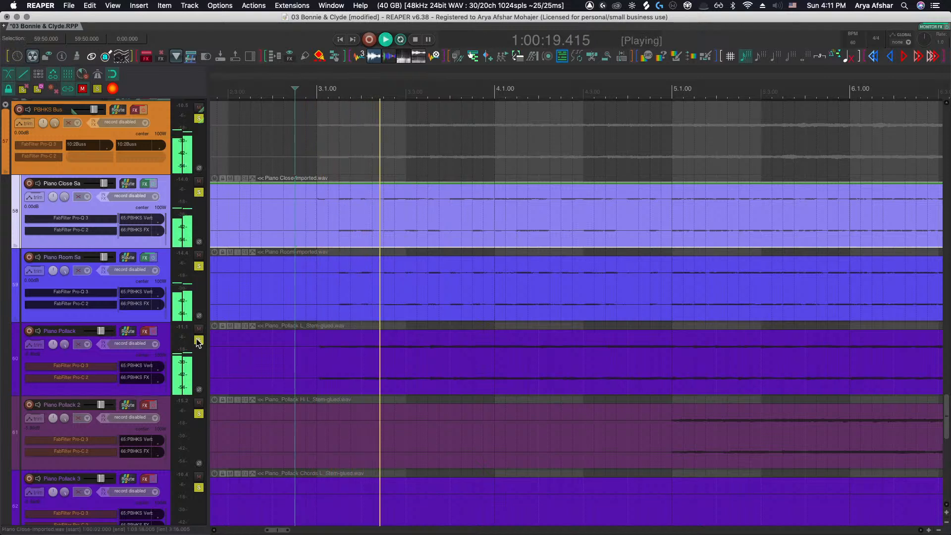
Solo only the Piano Pollack track and listen to it during playback
left_click(259, 350)
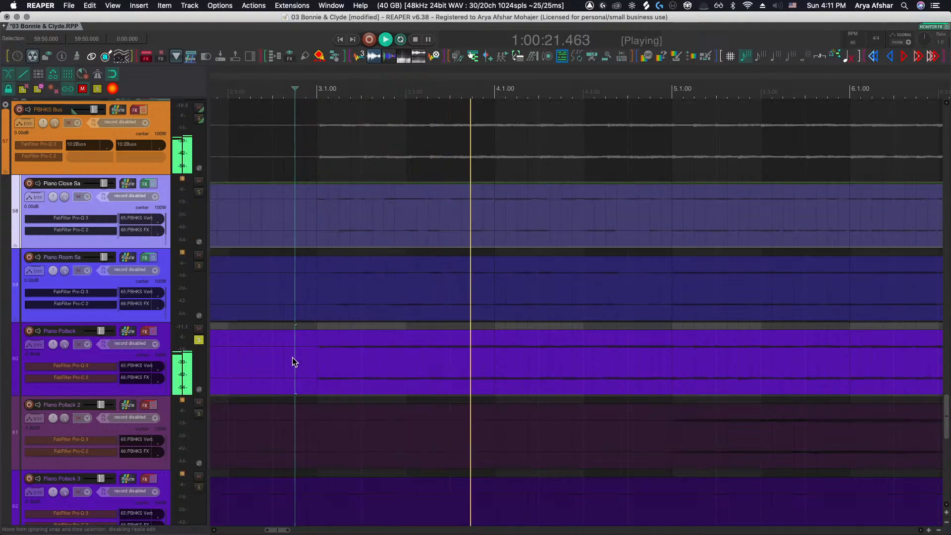
scroll(297, 358, "up", 3)
scroll(310, 364, "right", 3)
scroll(310, 364, "down", 4)
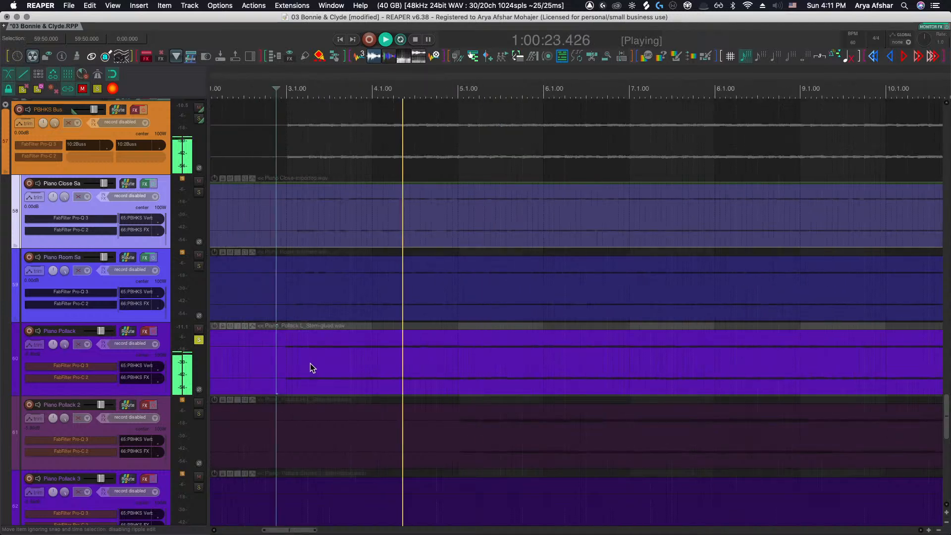
key("space")
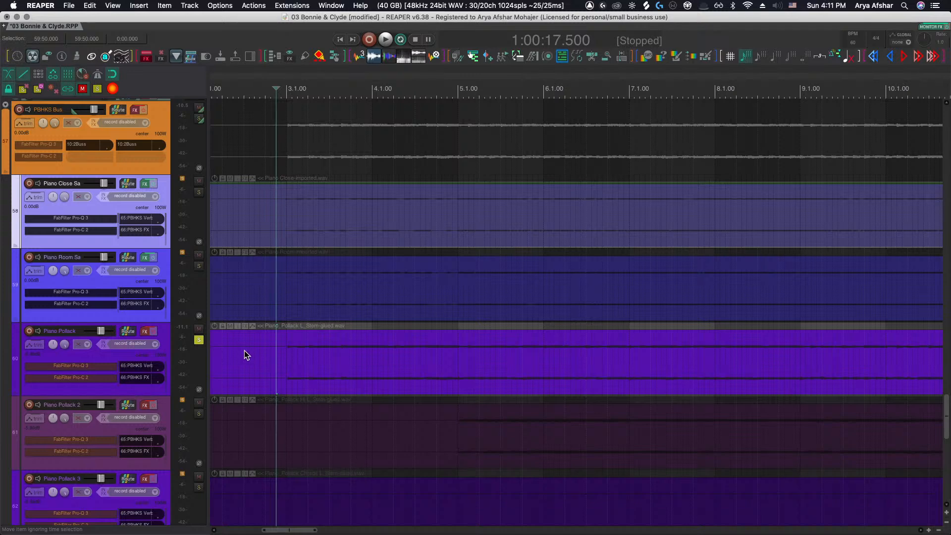
Play the Piano Pollack track again from the cursor, zooming in on its opening notes
scroll(279, 363, "up", 5)
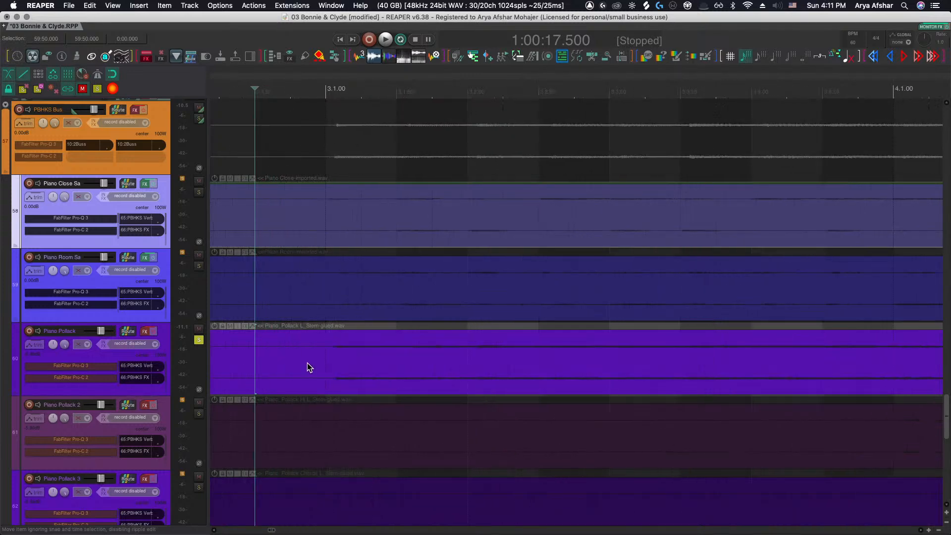
scroll(307, 366, "down", 2)
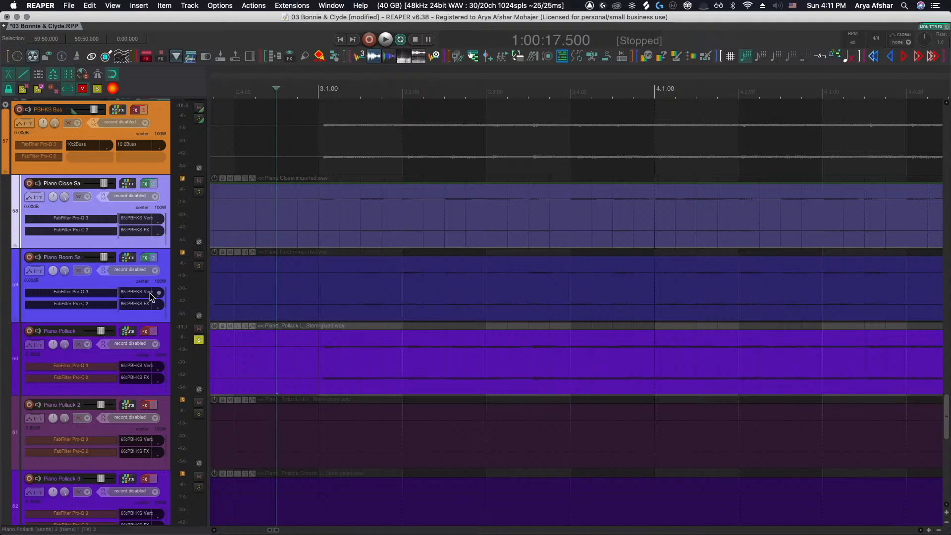
scroll(292, 341, "down", 1)
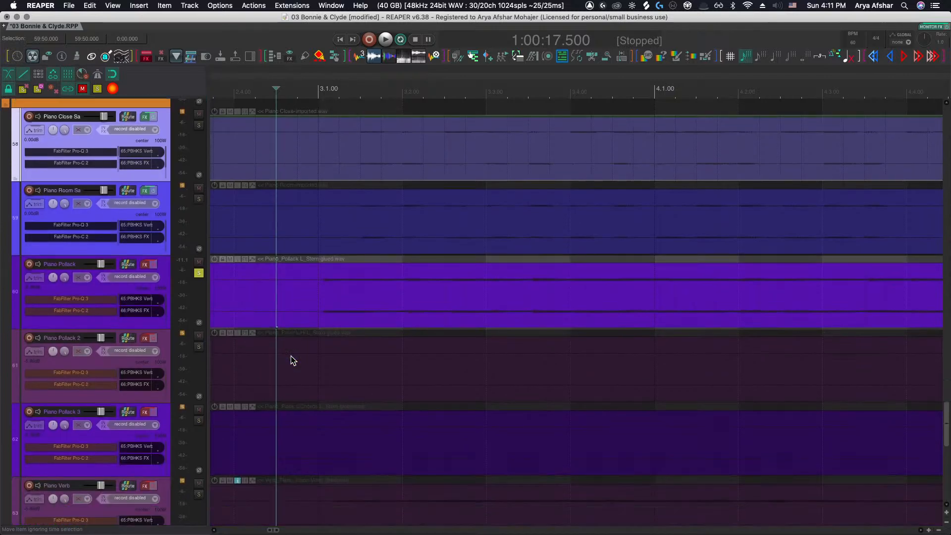
scroll(291, 355, "up", 1)
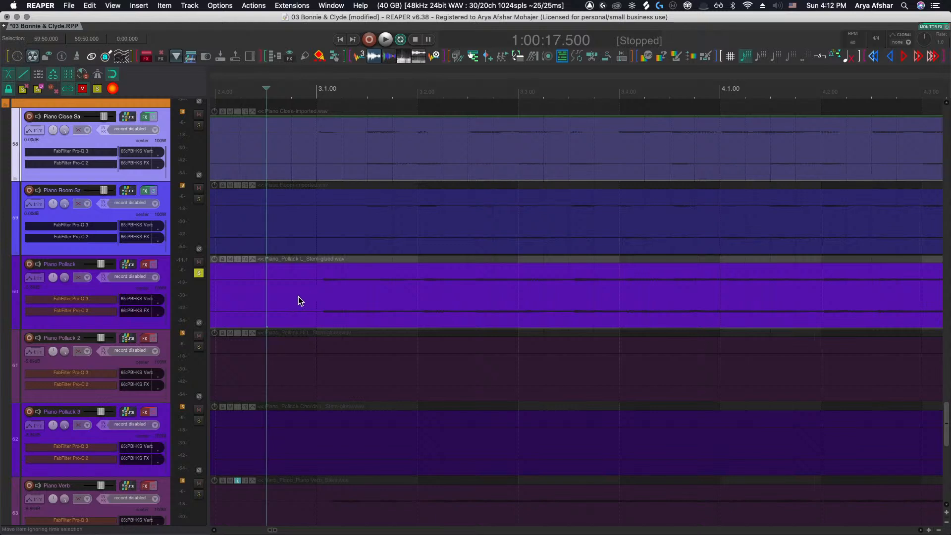
key("space")
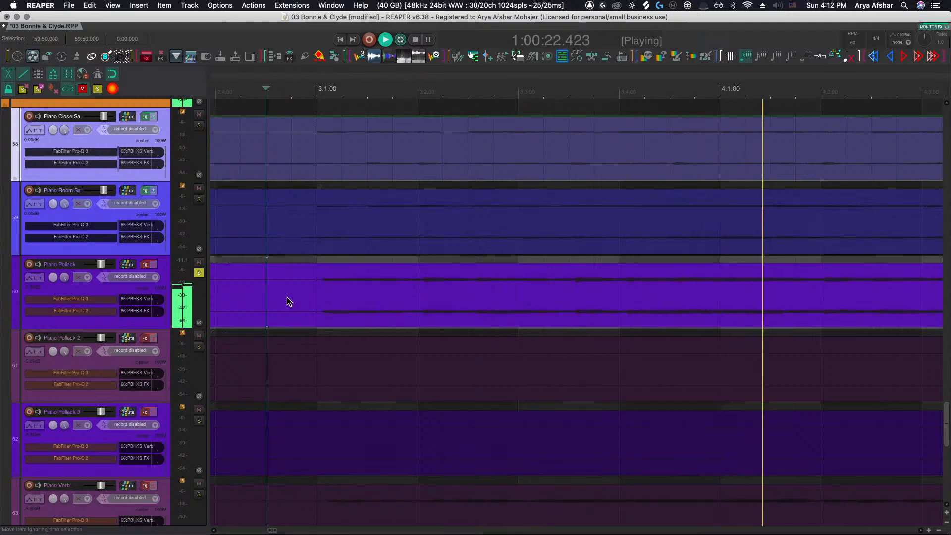
scroll(286, 296, "down", 2)
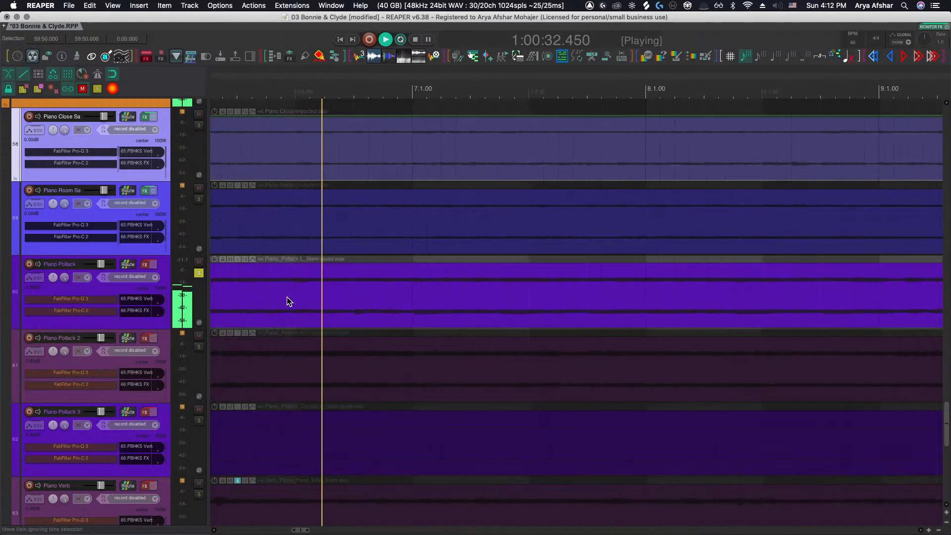
scroll(287, 296, "down", 5)
scroll(303, 292, "up", 6)
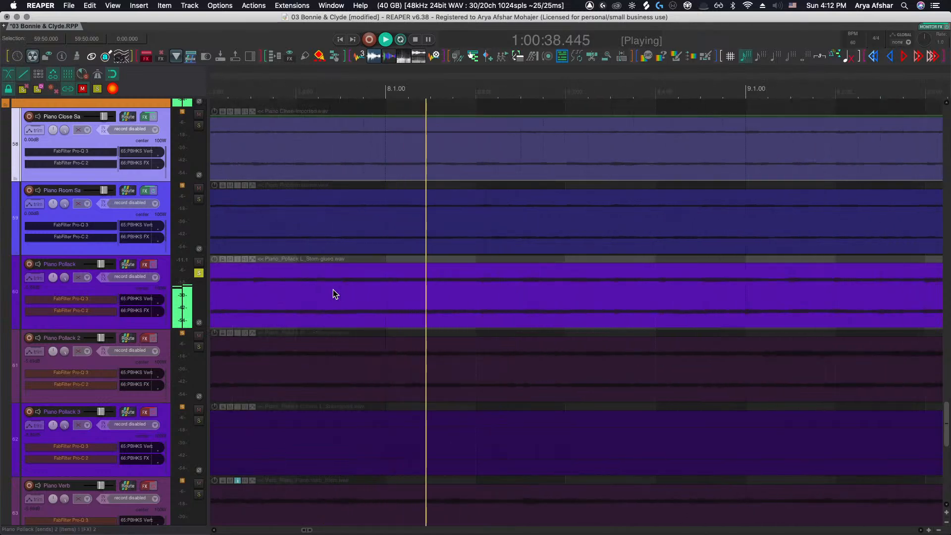
scroll(332, 294, "down", 6)
key("space")
Select the Piano Pollack stem item and open the Dynamic split items dialog
left_click(349, 302)
scroll(349, 302, "left", 3)
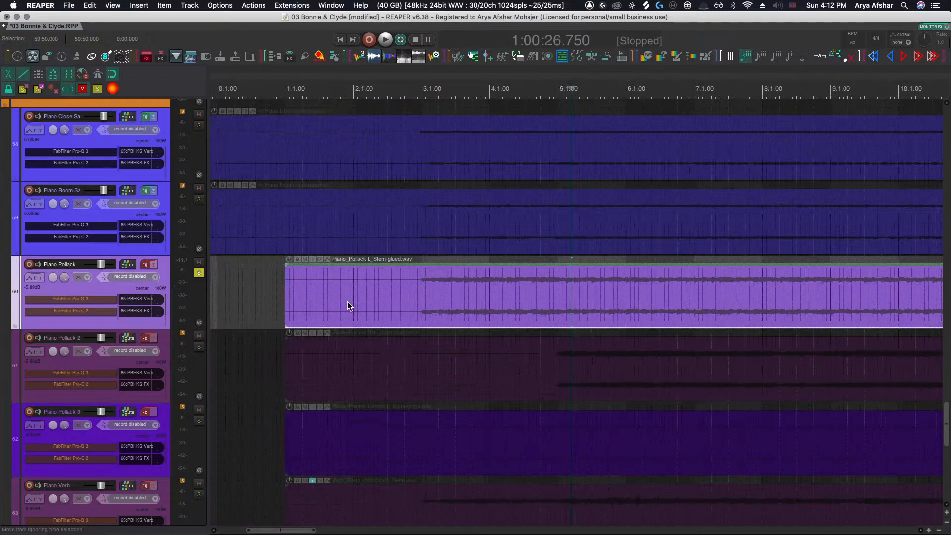
key("d")
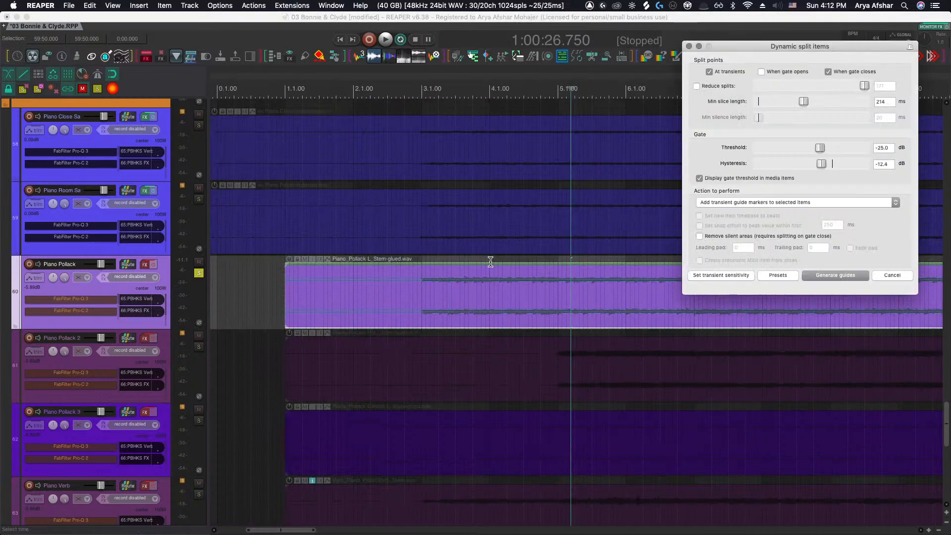
Set the dynamic split's minimum slice length to 114 ms while zooming in on the stem's opening
scroll(432, 276, "up", 5)
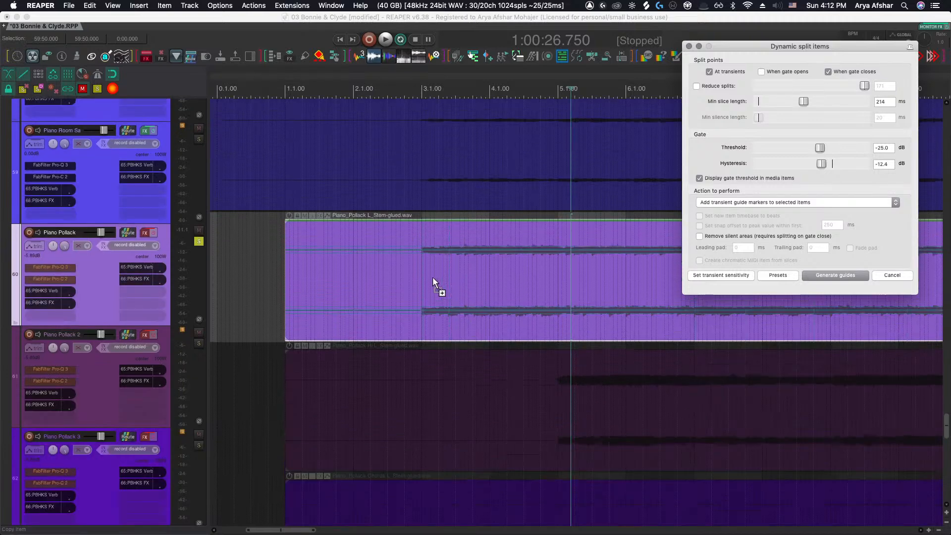
scroll(432, 277, "up", 5)
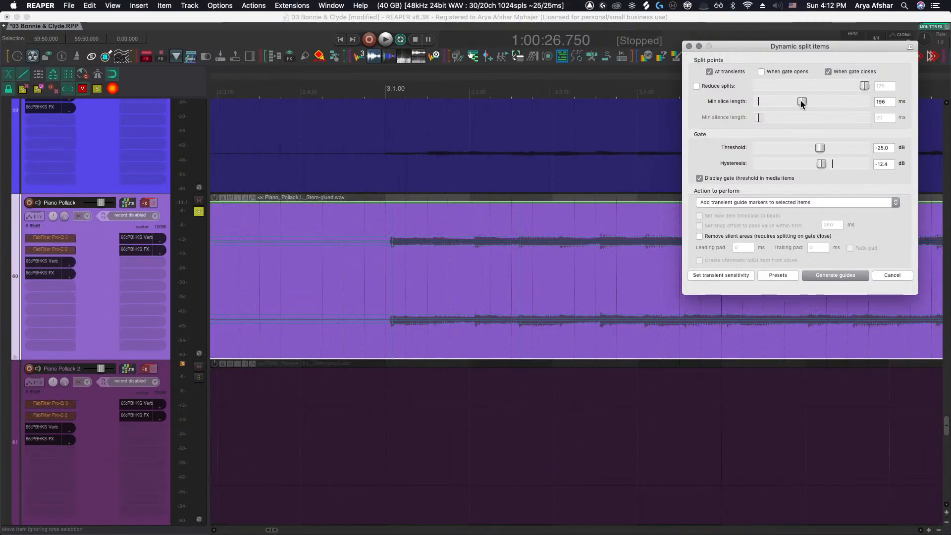
left_click_drag(800, 100, 793, 100)
scroll(362, 272, "right", 3)
scroll(429, 253, "right", 2)
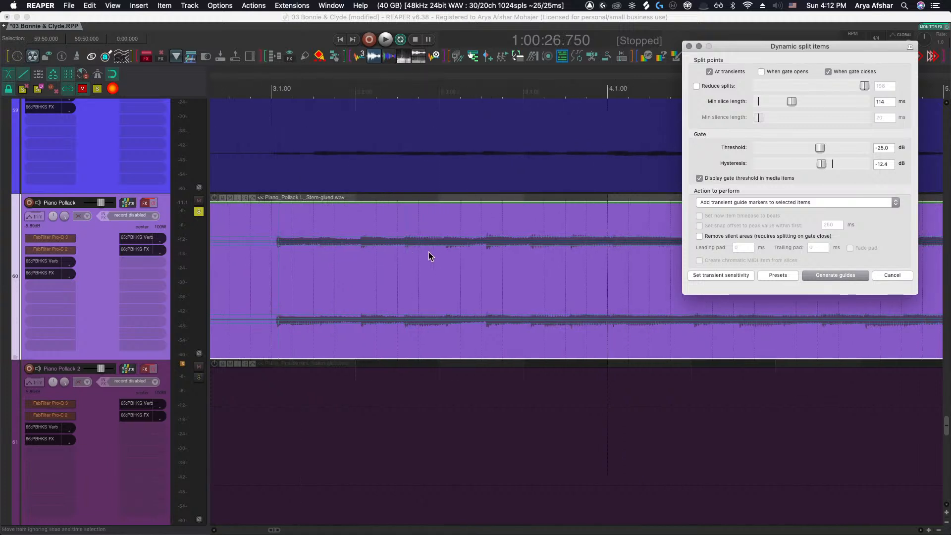
Open the Transient Detection Settings window alongside the dynamic split dialog
scroll(370, 248, "up", 2)
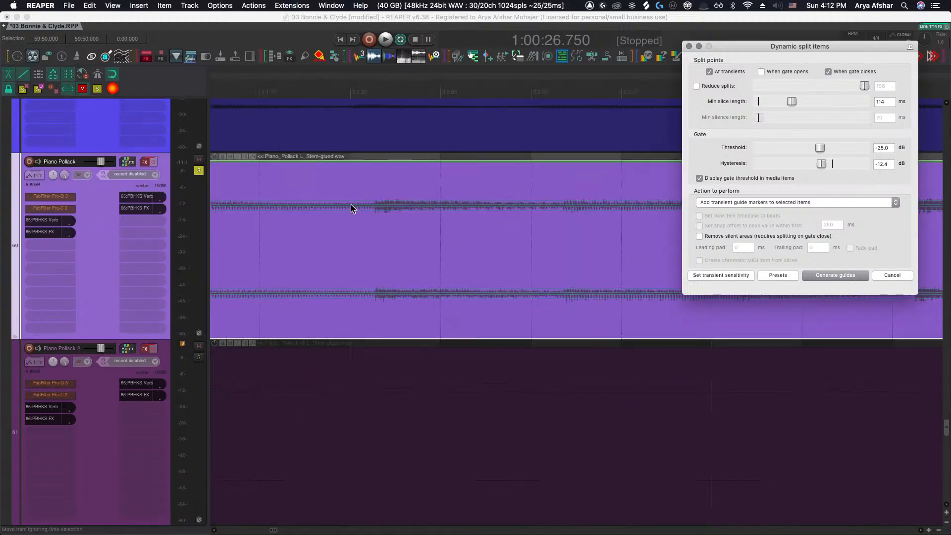
scroll(385, 222, "down", 8)
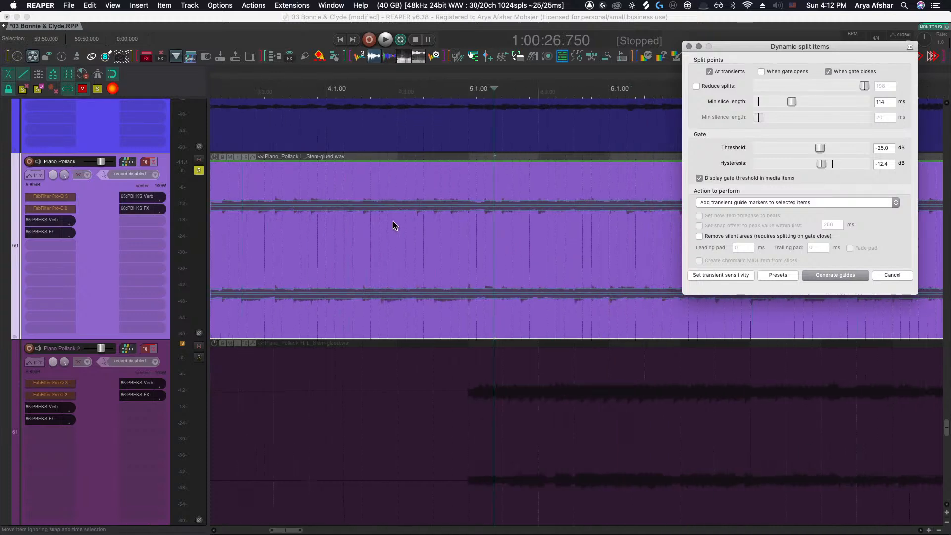
scroll(393, 221, "left", 10)
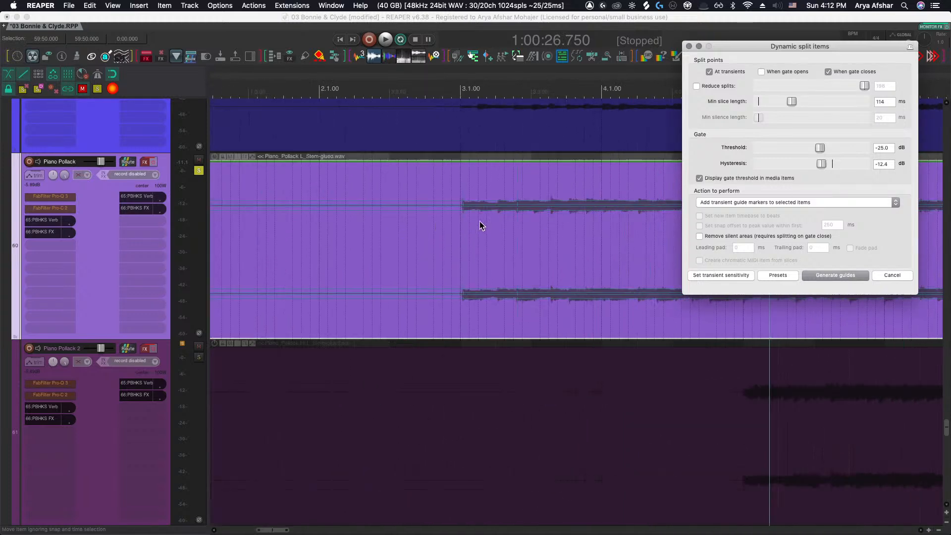
left_click(739, 275)
left_click_drag(670, 238, 711, 275)
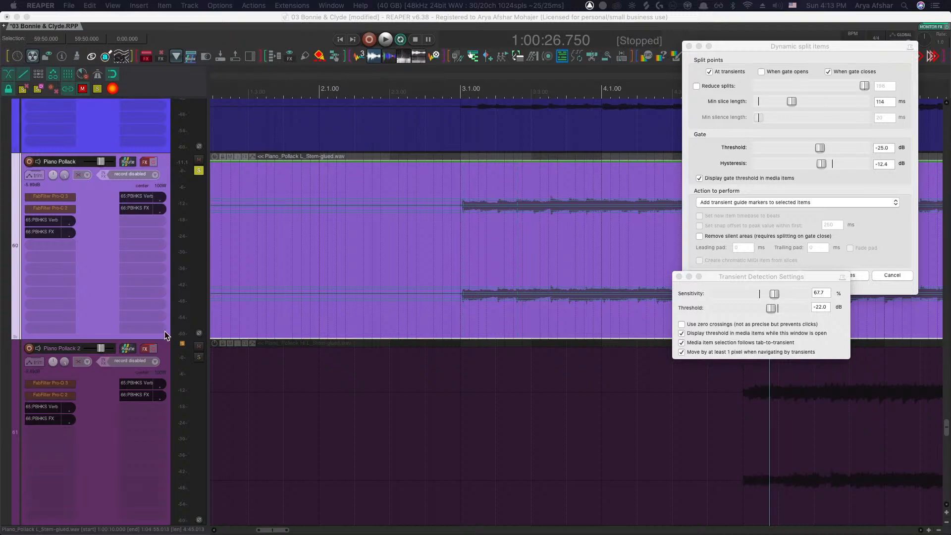
Switch to Chrome to view the GoGo Penguin Wikipedia article before hiding the browser
left_click_drag(675, 142, 600, 23)
left_click(296, 320)
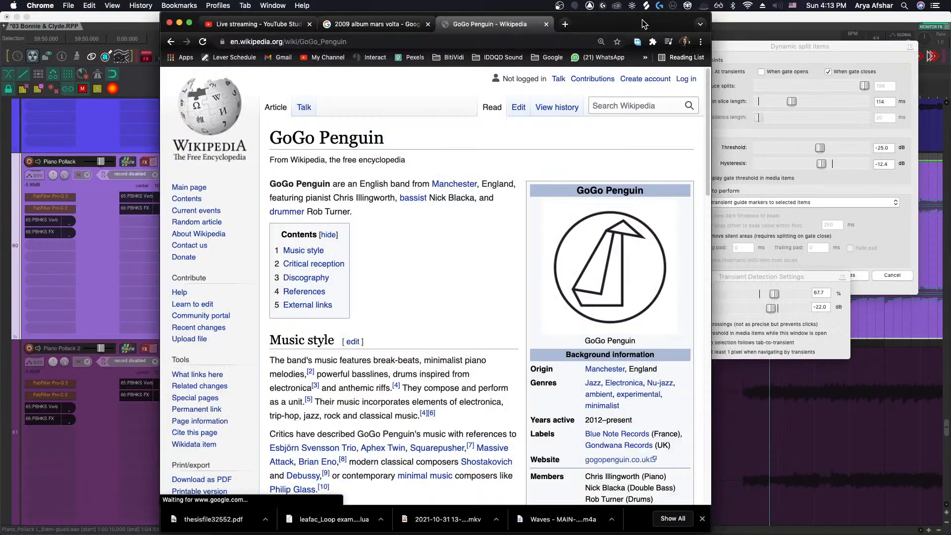
left_click_drag(642, 20, 606, 18)
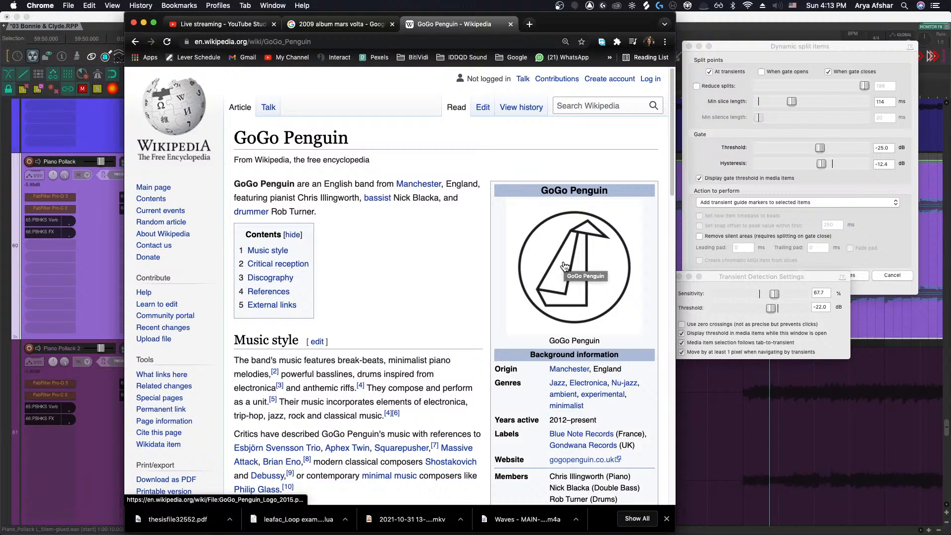
scroll(534, 323, "down", 20)
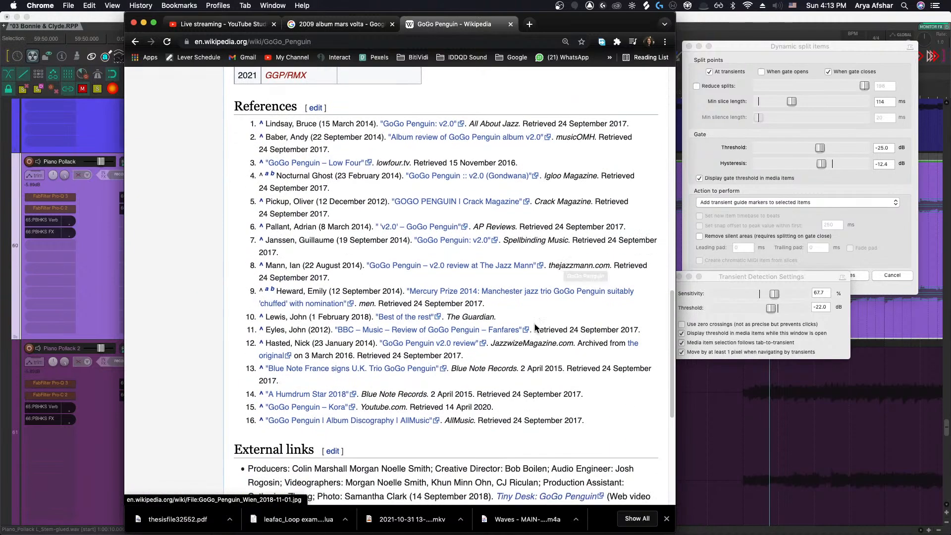
scroll(532, 321, "up", 20)
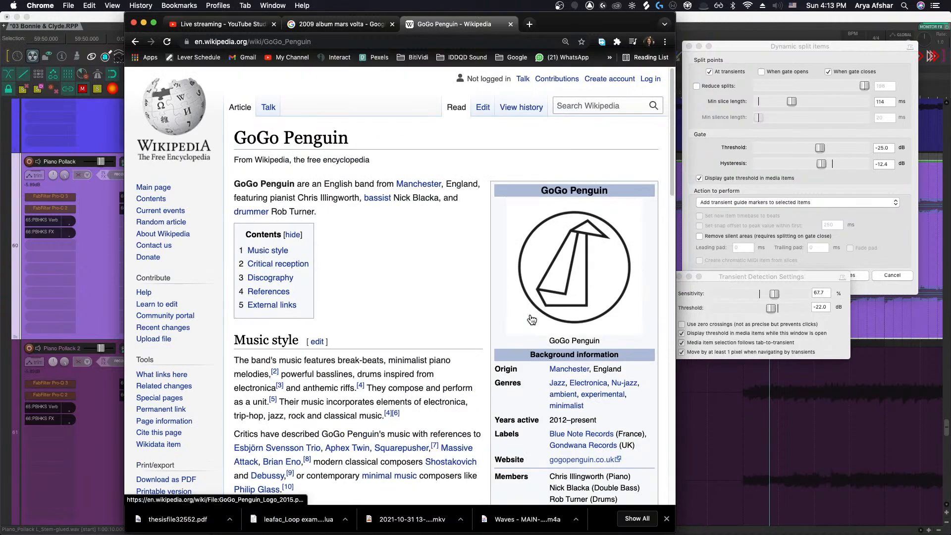
left_click(144, 23)
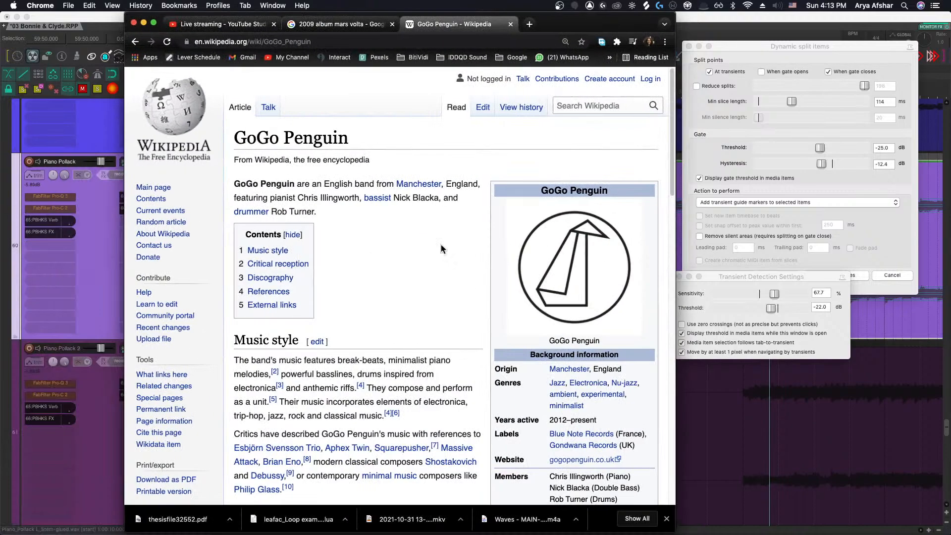
left_click(144, 23)
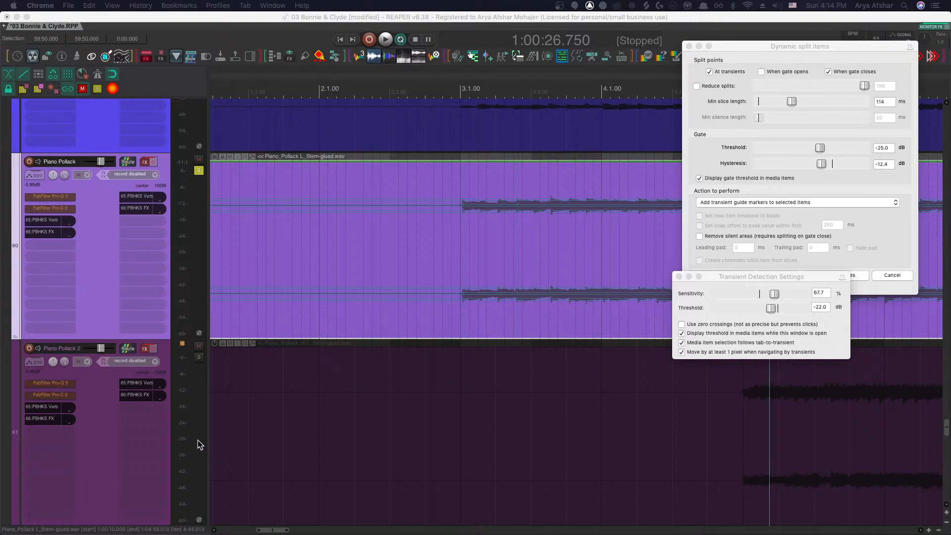
Play the Piano Pollack stem from 1:00:15.750 and raise the transient detection sensitivity to 100%
left_click(380, 242)
scroll(379, 242, "down", 3)
scroll(379, 245, "up", 3)
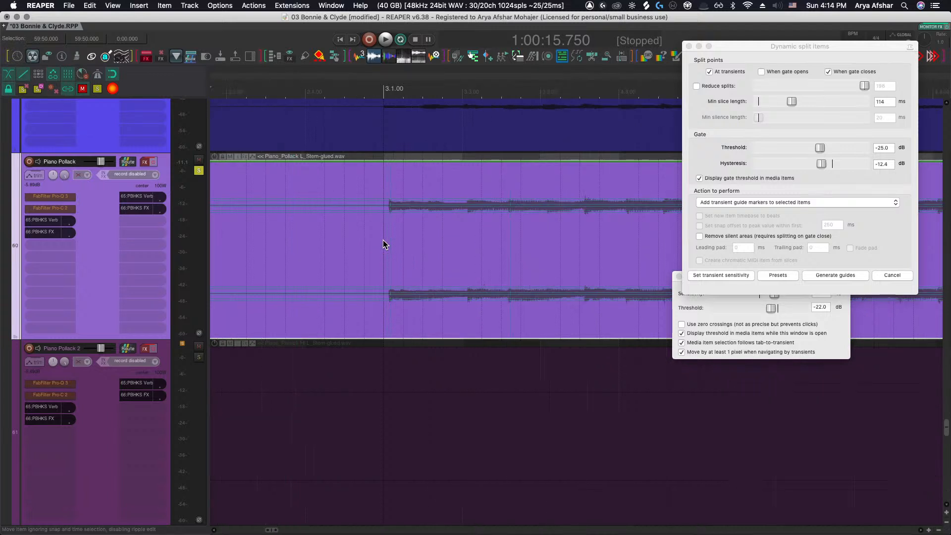
key("space")
scroll(382, 245, "down", 4)
scroll(383, 241, "up", 4)
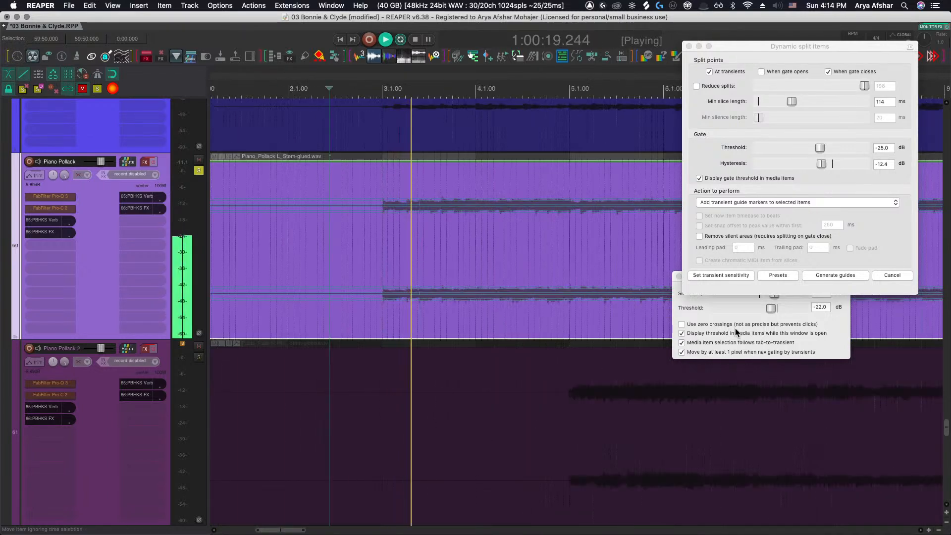
left_click_drag(774, 294, 819, 293)
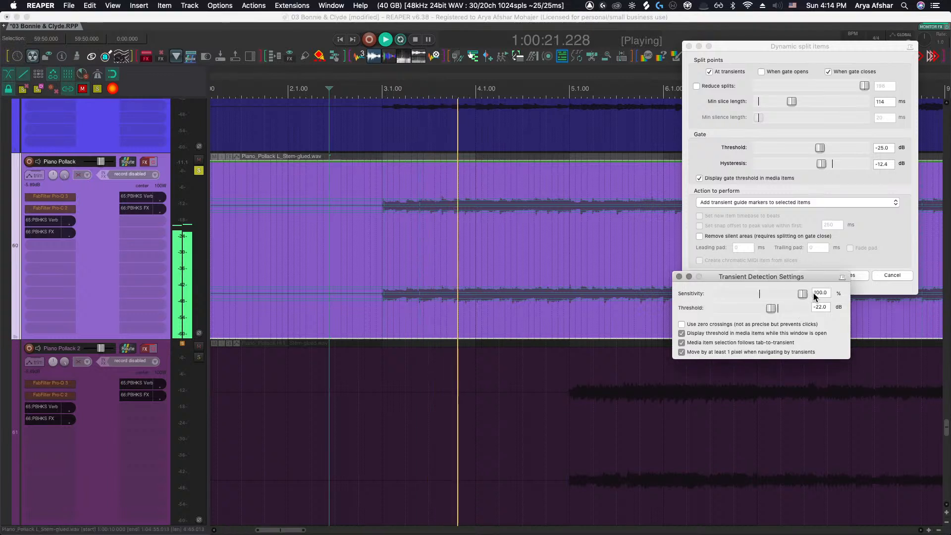
key("space")
Lower the transient threshold to -26.9 dB and raise the minimum slice length to 240 ms
scroll(443, 215, "up", 4)
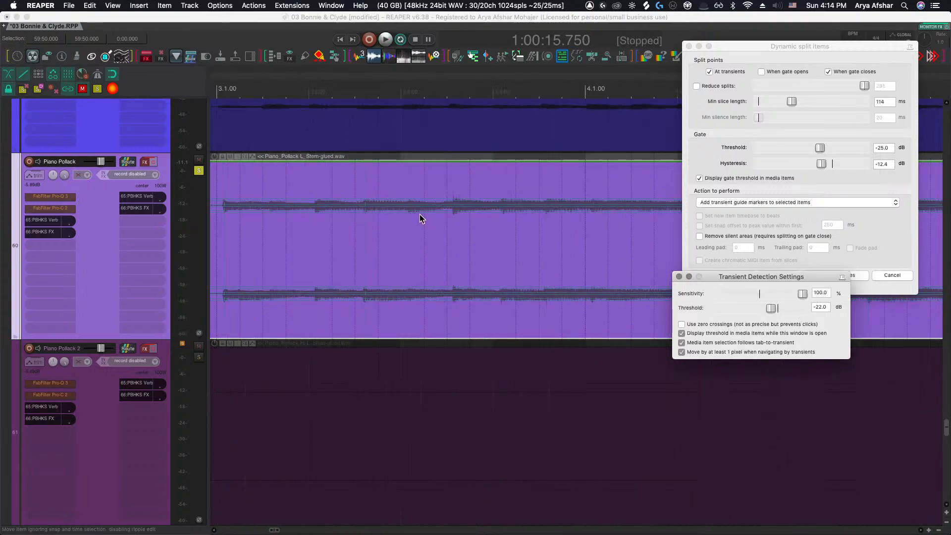
left_click_drag(772, 309, 765, 311)
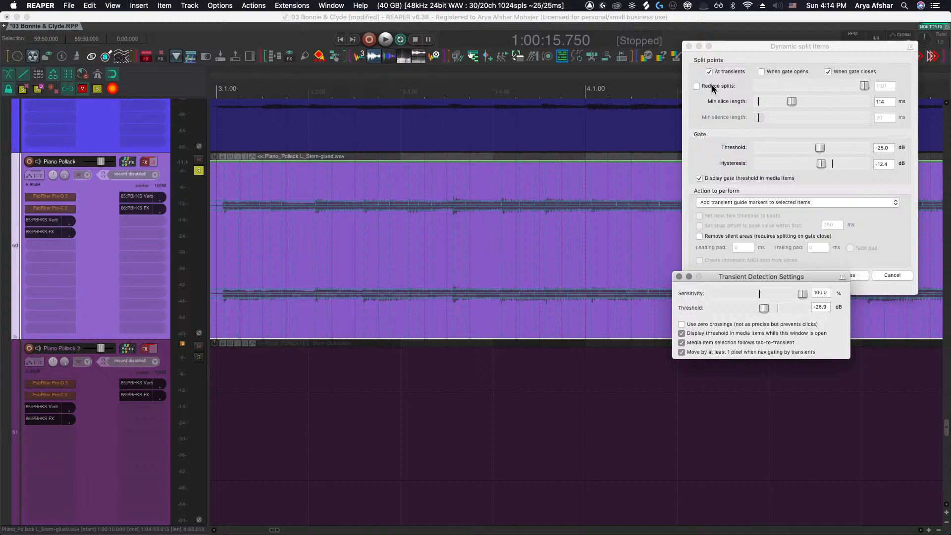
left_click_drag(788, 101, 806, 102)
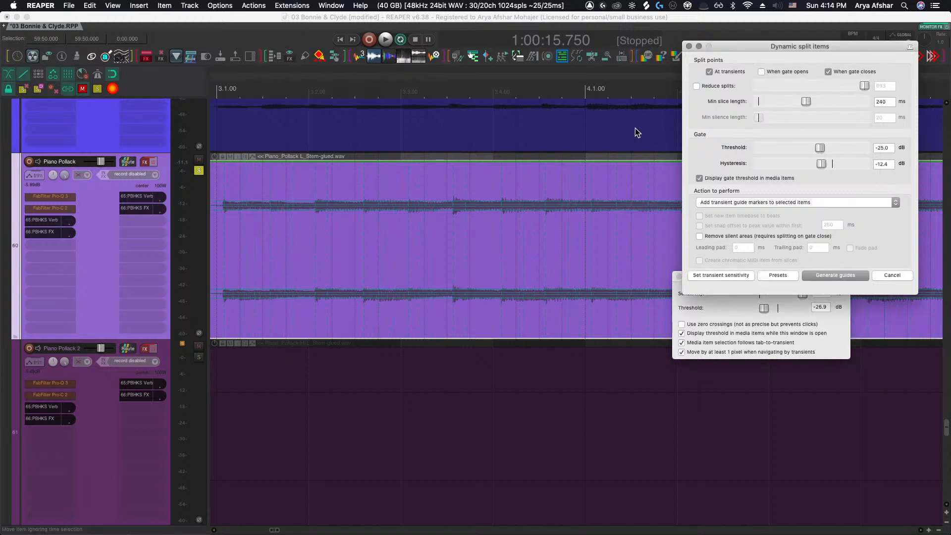
Calculate 60000/60 in the launcher calculator and copy the result
key("alt+space")
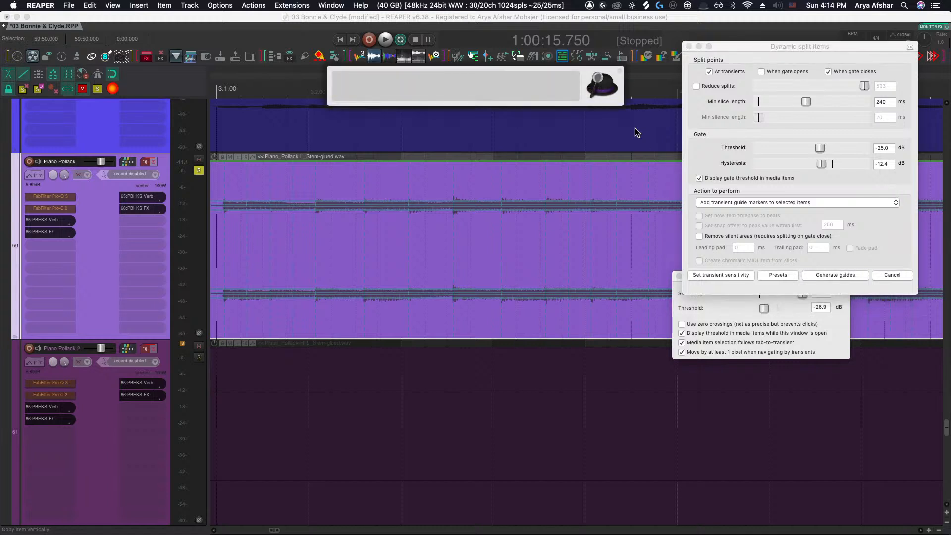
type("600")
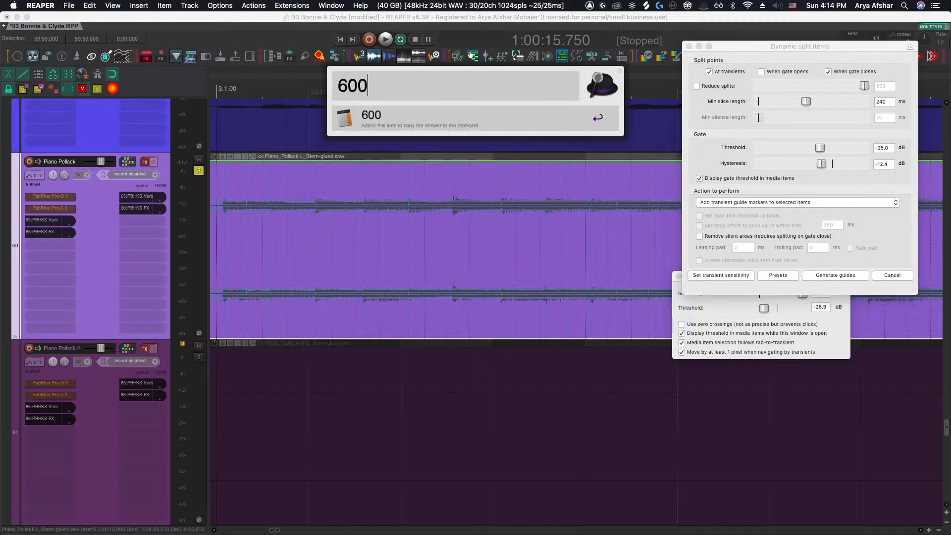
type("00/60")
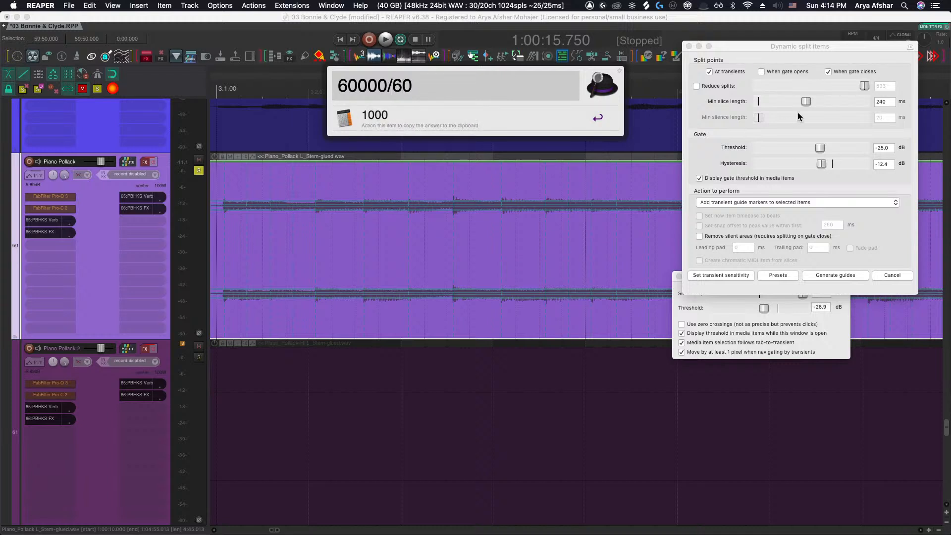
key("Return")
Set the minimum slice length to 344 ms
scroll(500, 251, "down", 3)
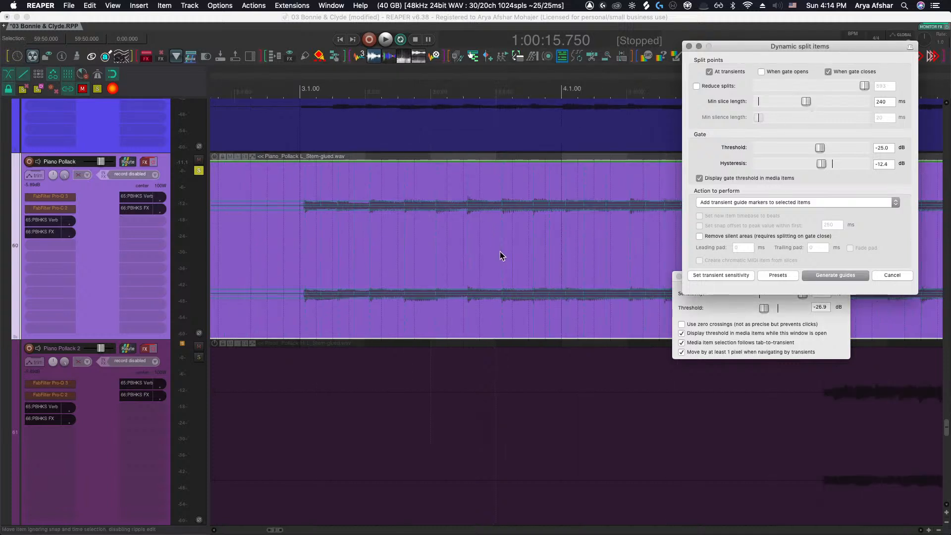
scroll(498, 246, "left", 5)
scroll(469, 235, "right", 1)
scroll(468, 234, "right", 1)
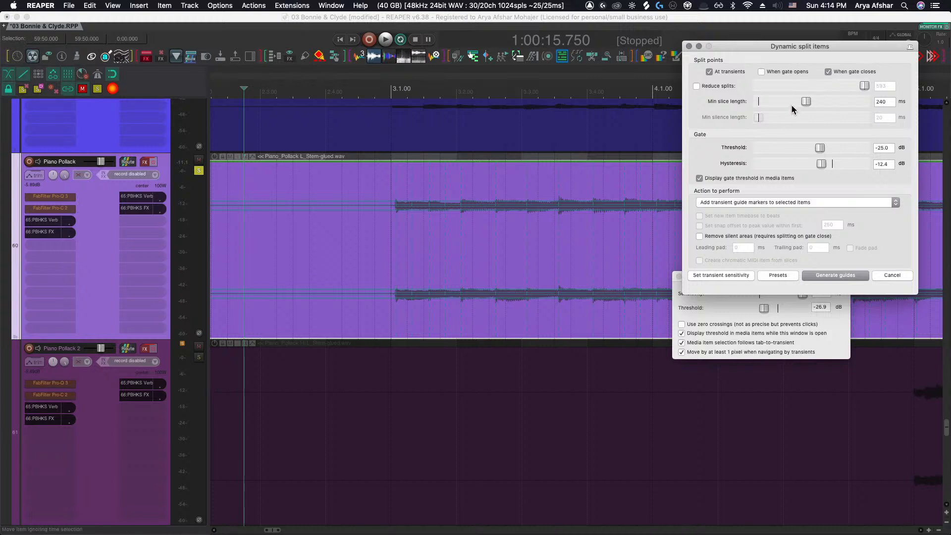
left_click_drag(804, 101, 812, 101)
Generate transient guide markers on the Piano Pollack item
scroll(436, 196, "right", 1)
scroll(474, 210, "down", 10)
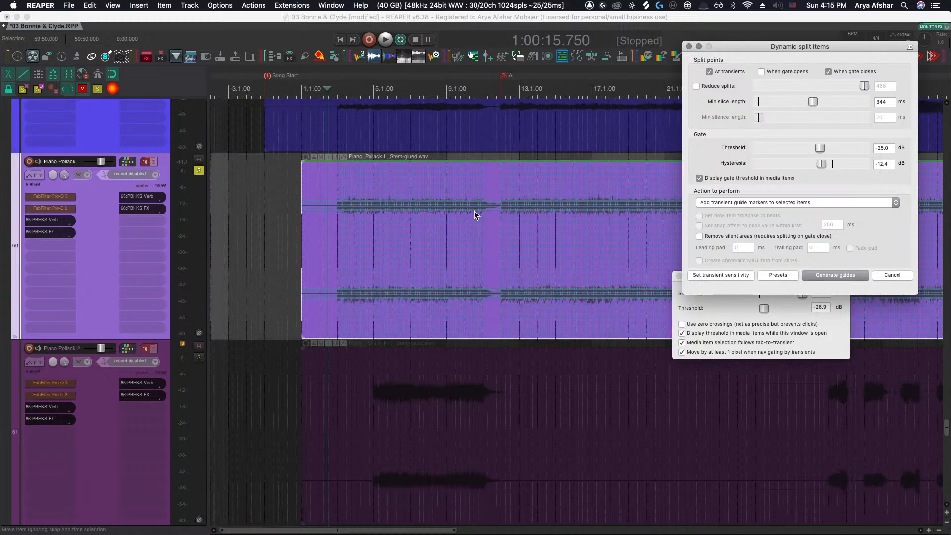
scroll(474, 210, "left", 15)
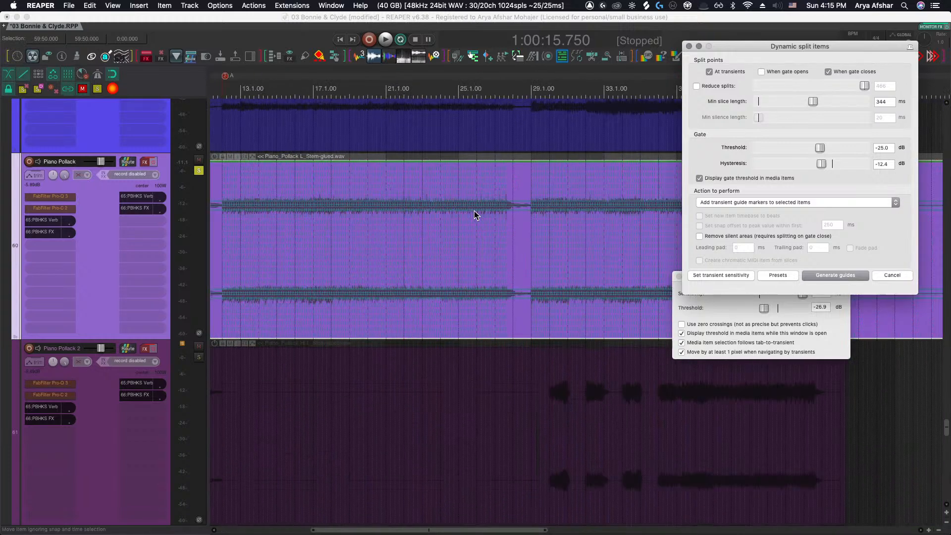
left_click(835, 273)
Insert stretch markers at the transient guides of the stem's first notes from bar 3 onward
scroll(350, 242, "up", 5)
scroll(349, 243, "up", 6)
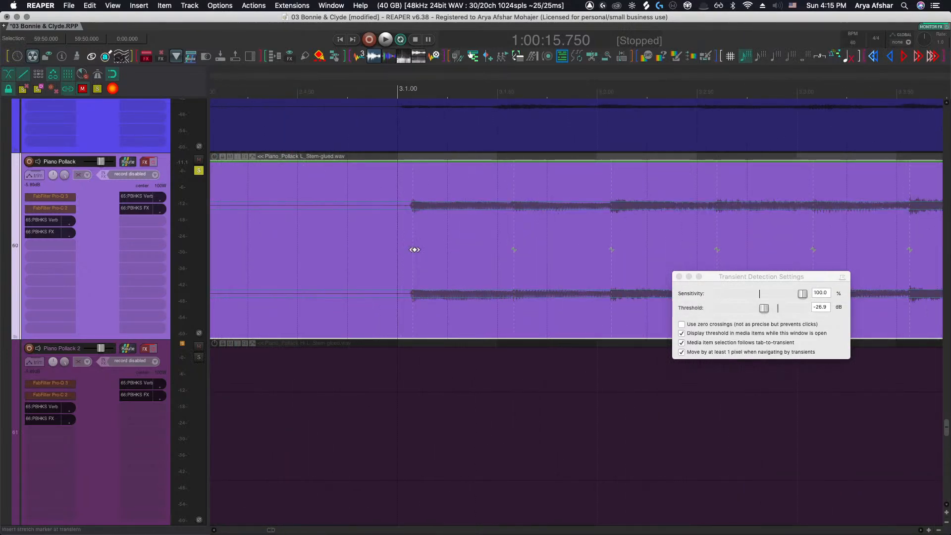
left_click_drag(415, 249, 405, 249)
scroll(509, 258, "right", 1)
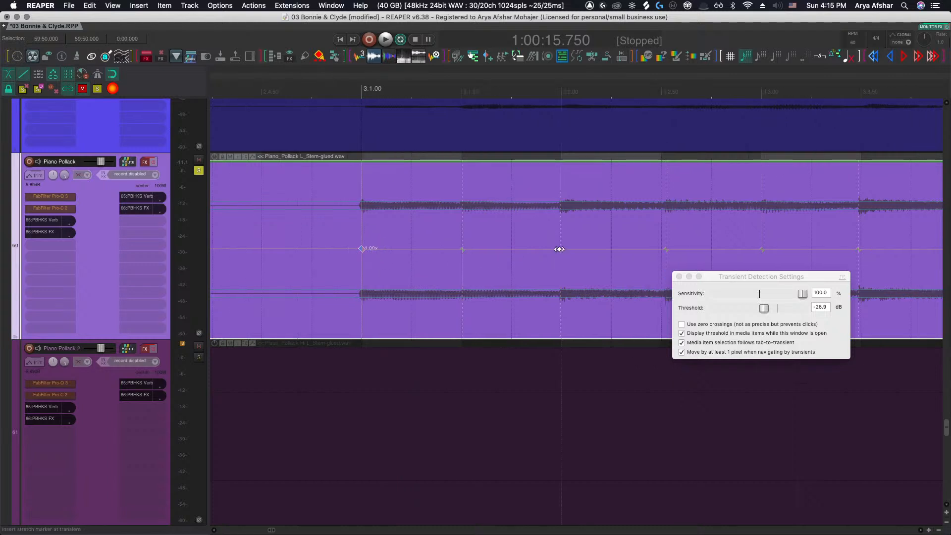
left_click_drag(559, 249, 562, 250)
scroll(562, 252, "right", 5)
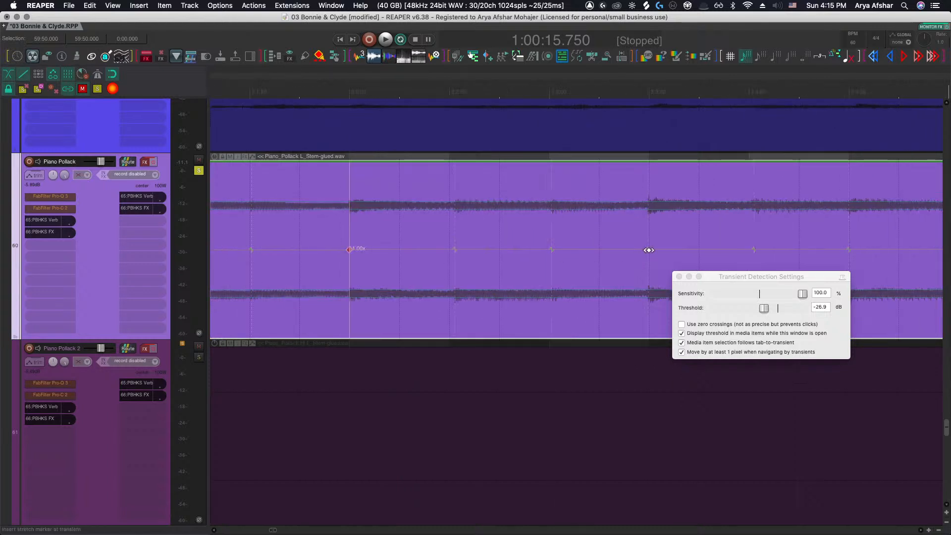
left_click(648, 251)
scroll(635, 259, "right", 5)
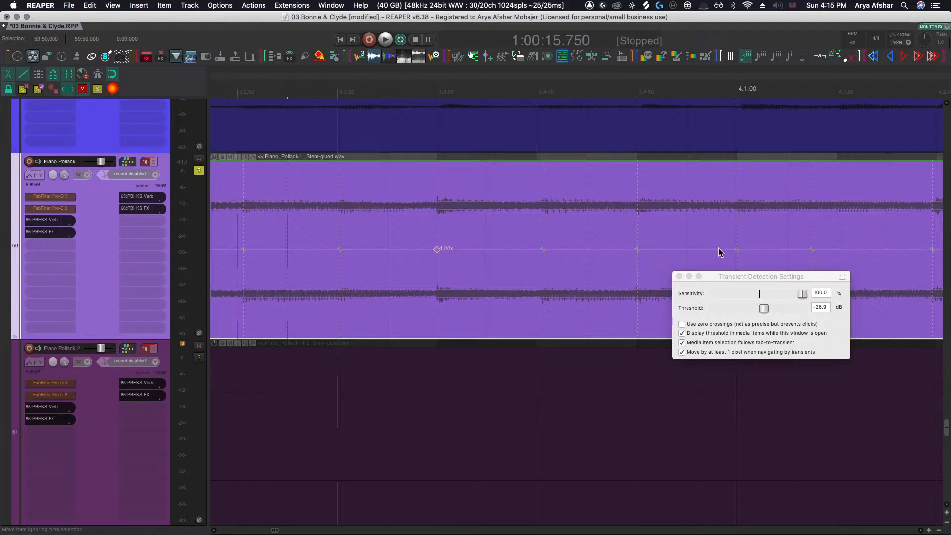
left_click(736, 250)
scroll(662, 256, "right", 7)
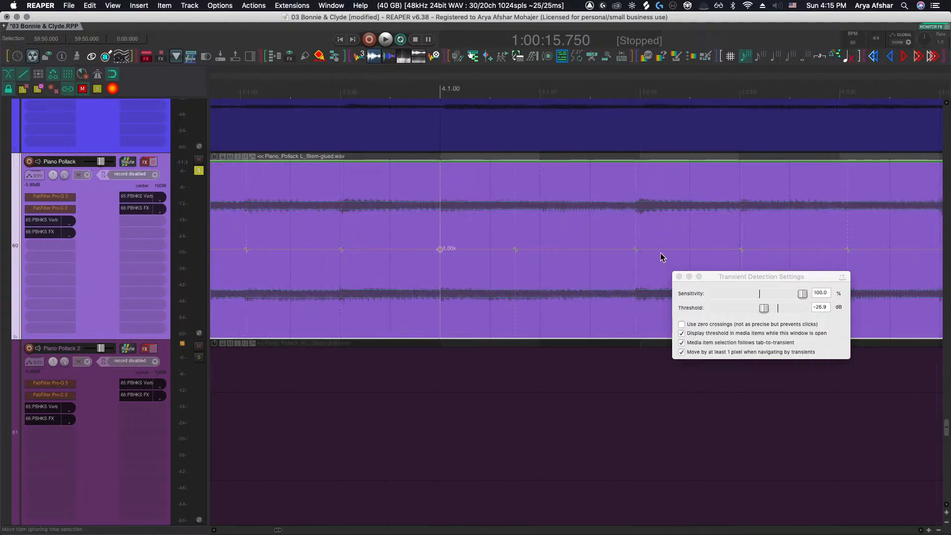
Nudge the fifth stretch marker slightly later and play back from the middle of bar 3
left_click_drag(636, 249, 640, 249)
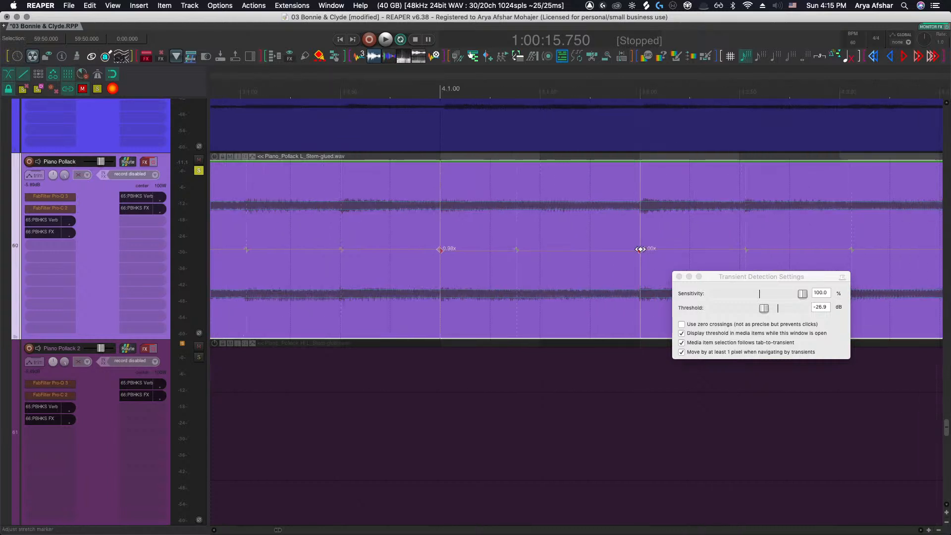
scroll(548, 259, "right", 4)
scroll(545, 259, "down", 5)
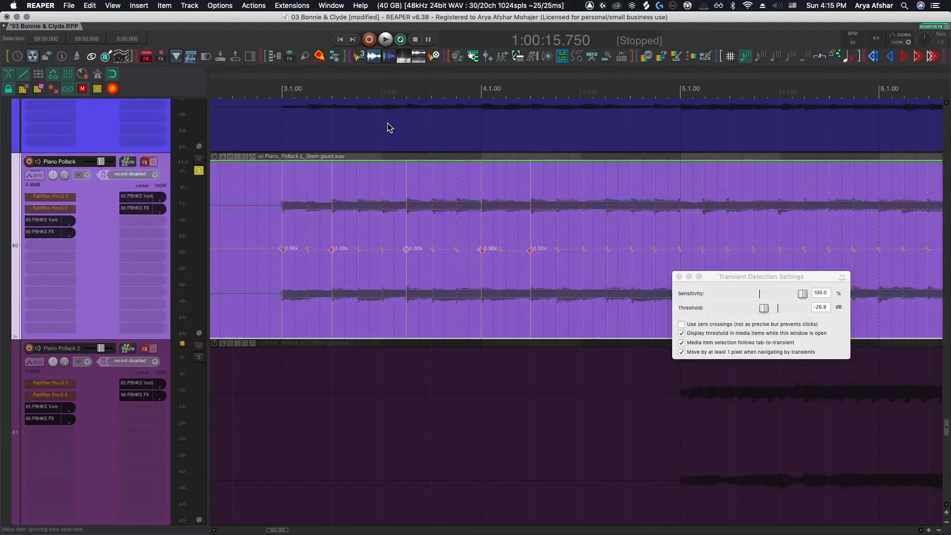
left_click(430, 89)
key("space")
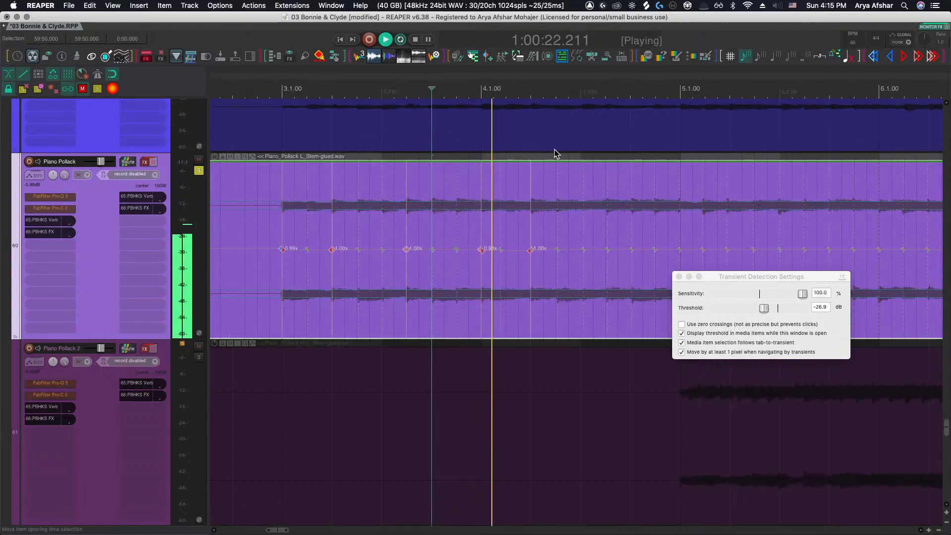
Stop playback, nudge the stretch marker in bar 4 slightly earlier and add stretch markers at the following transients of bar 4
scroll(554, 150, "up", 3)
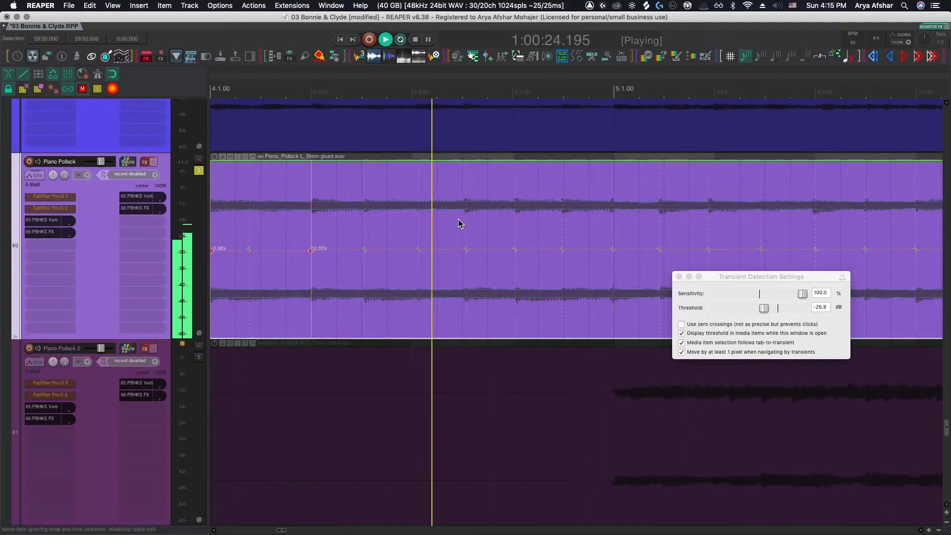
key("space")
left_click_drag(365, 250, 361, 249)
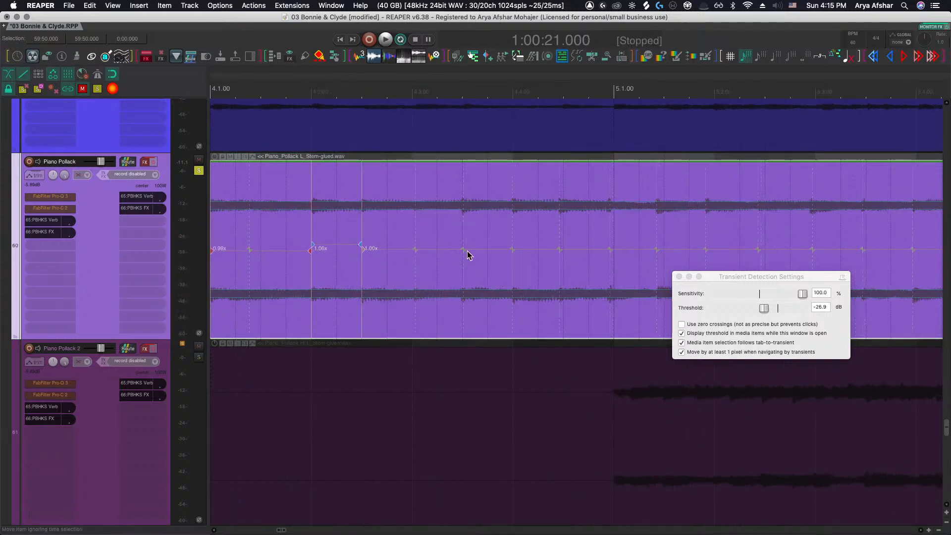
left_click(462, 249)
left_click_drag(462, 248, 461, 248)
left_click(513, 250)
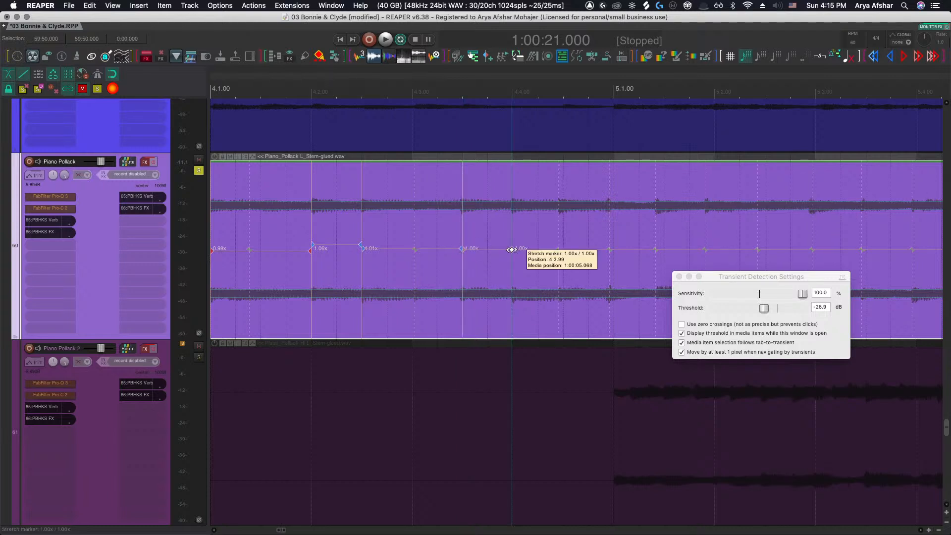
mouse_move(560, 249)
left_mouse_down()
mouse_move(697, 248)
mouse_move(647, 248)
left_mouse_up()
scroll(663, 248, "right", 2)
scroll(694, 250, "right", 5)
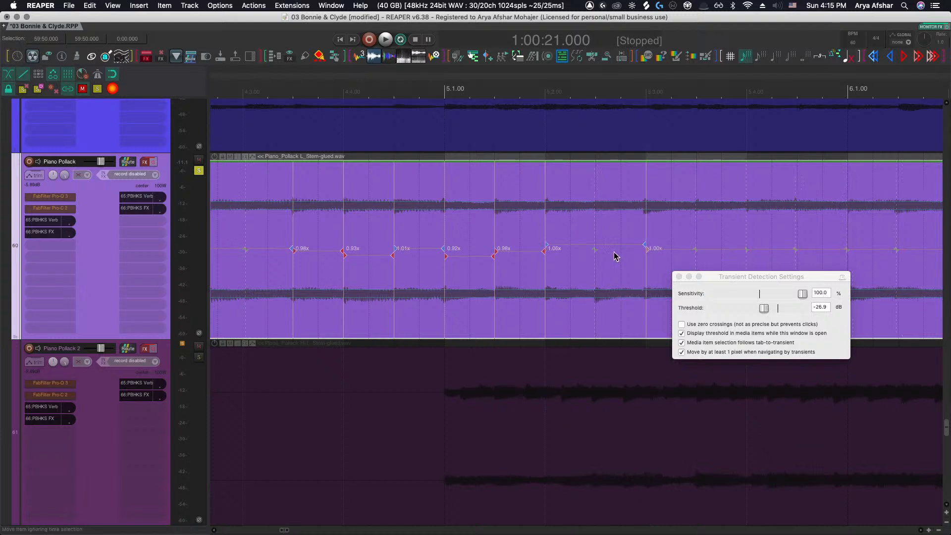
Try adding a stretch marker near bar 5, then undo it
left_click(595, 248)
scroll(599, 253, "right", 3)
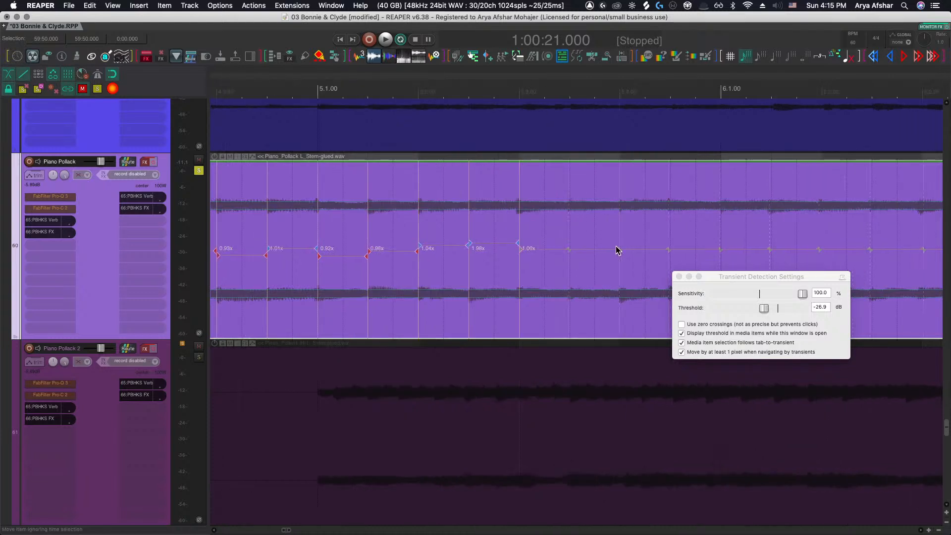
scroll(518, 249, "up", 5)
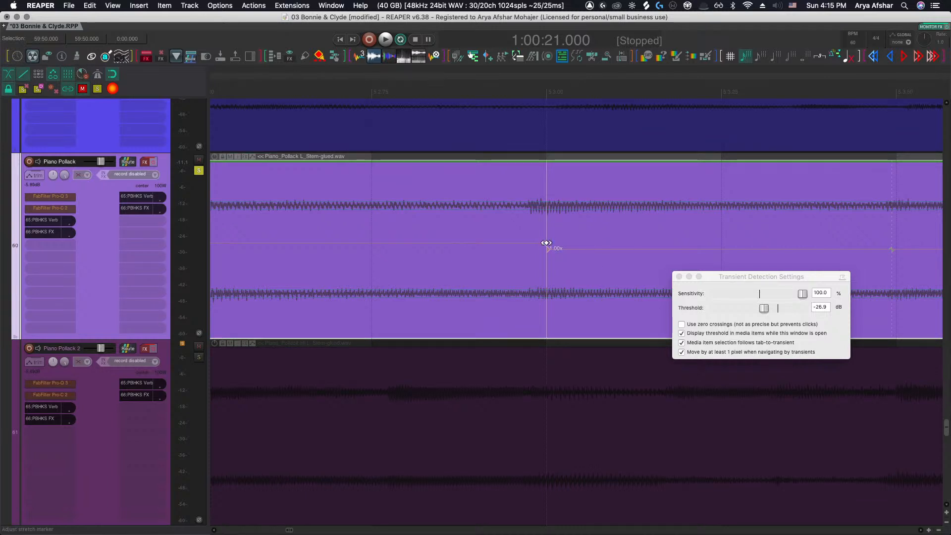
key("super+z")
scroll(552, 254, "down", 5)
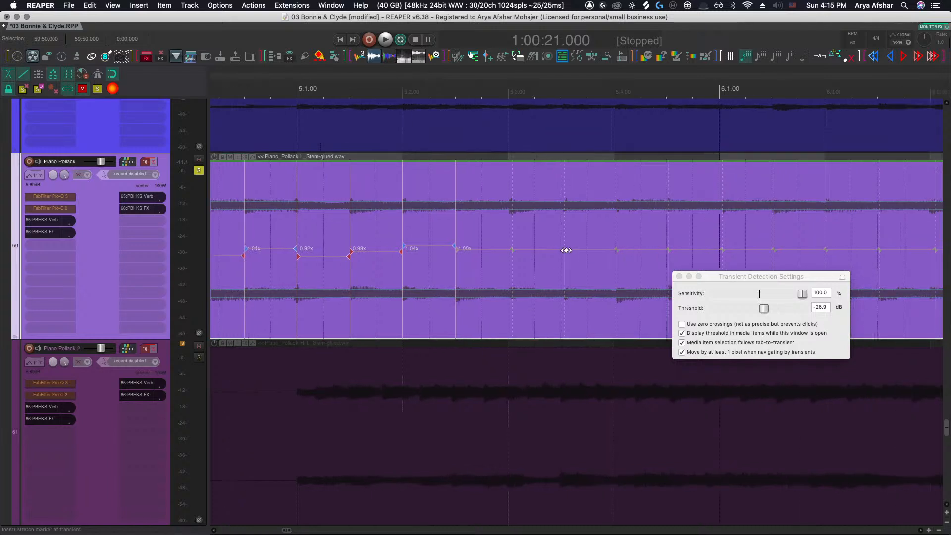
Insert stretch markers at the transient guides through bar 5 and bar 6 of the Piano Pollack item
scroll(612, 257, "up", 3)
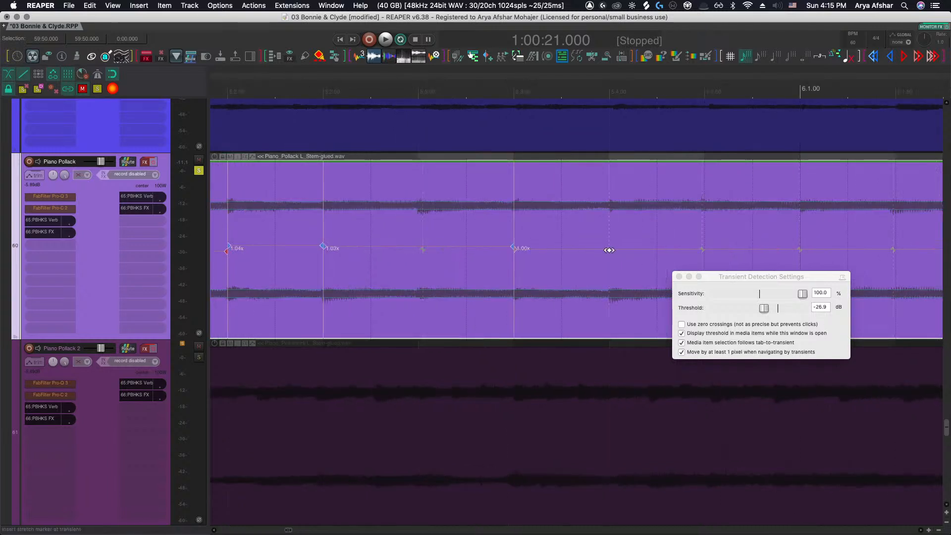
left_click(609, 251)
scroll(631, 255, "right", 2)
left_click(667, 250)
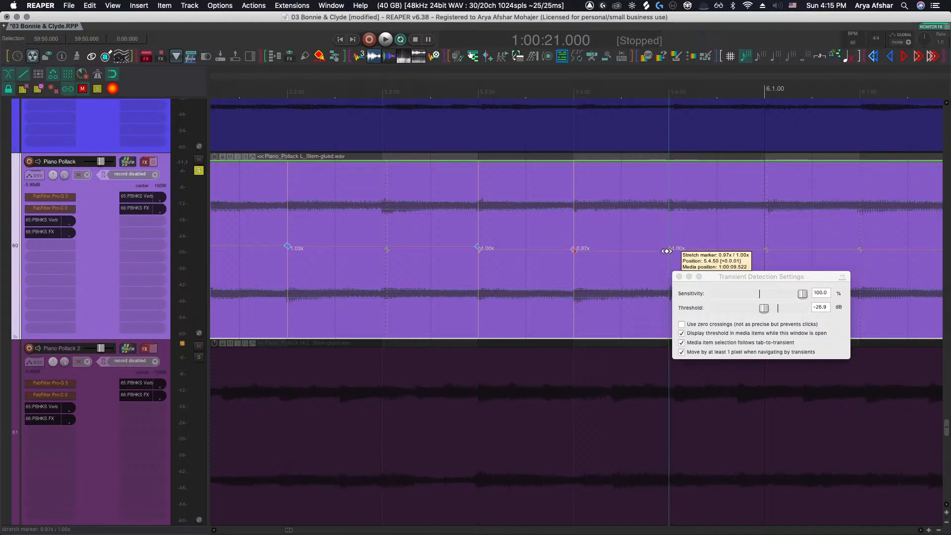
scroll(664, 251, "right", 8)
left_click(616, 249)
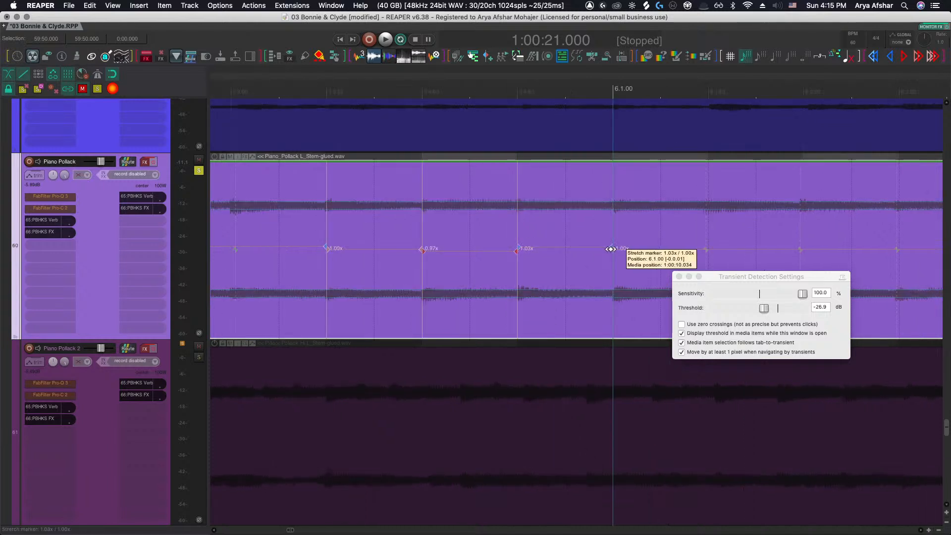
scroll(614, 251, "right", 8)
left_click(650, 250)
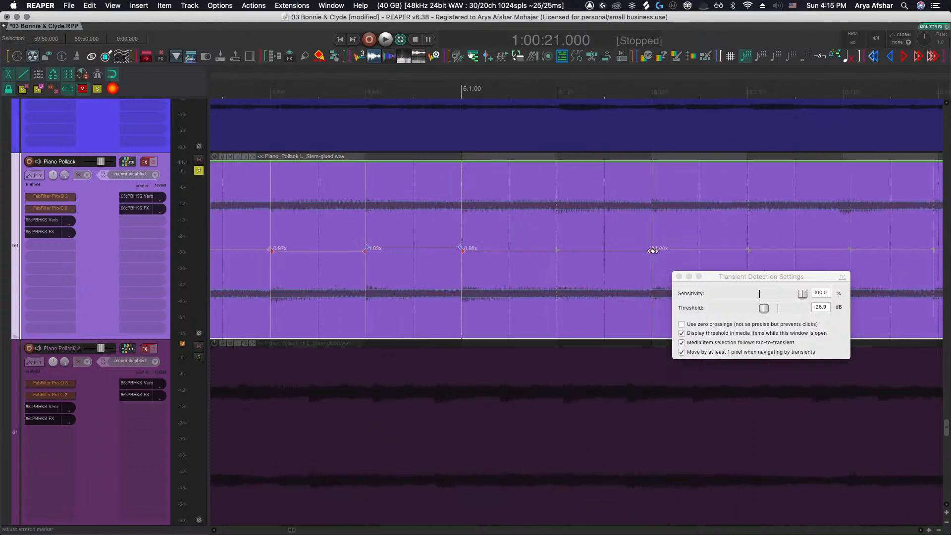
scroll(644, 252, "right", 17)
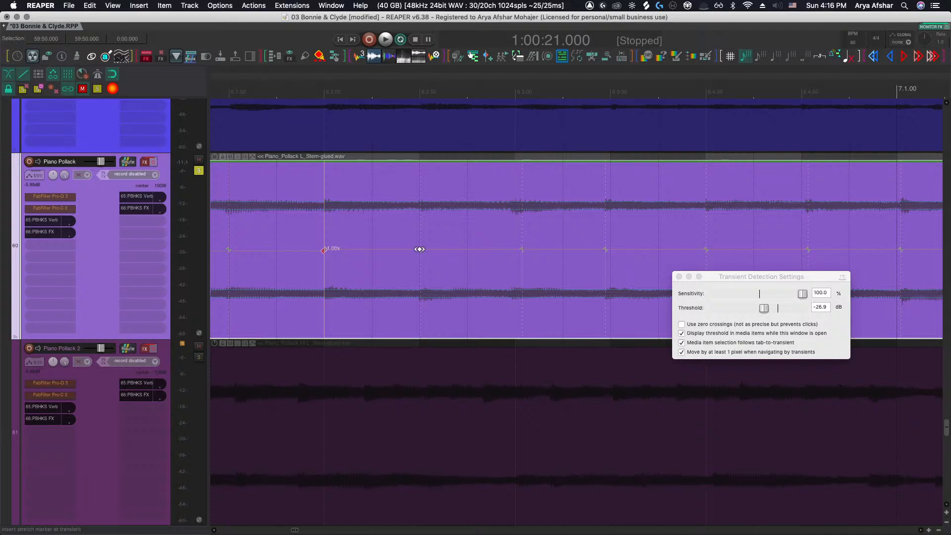
left_click(419, 249)
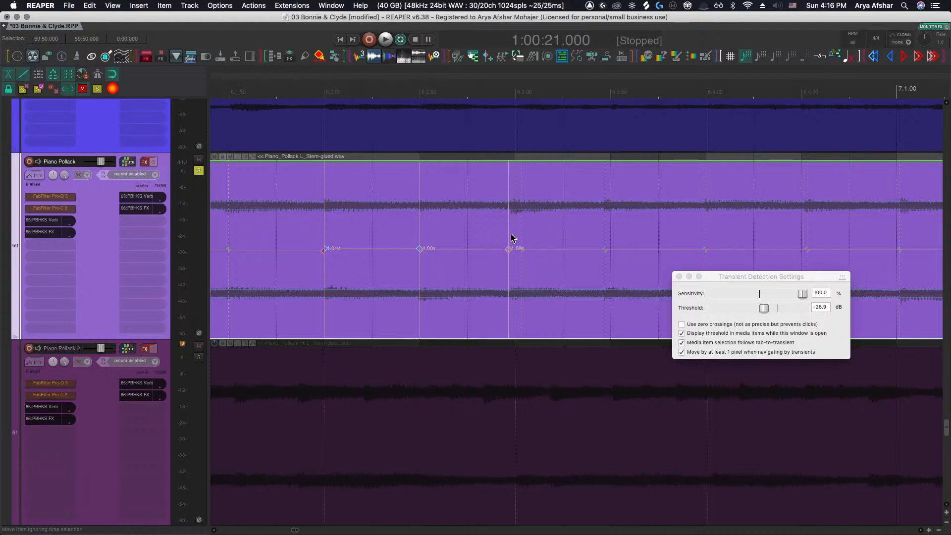
Nudge two stretch markers just before bar 7 slightly earlier onto the transients
scroll(529, 255, "right", 10)
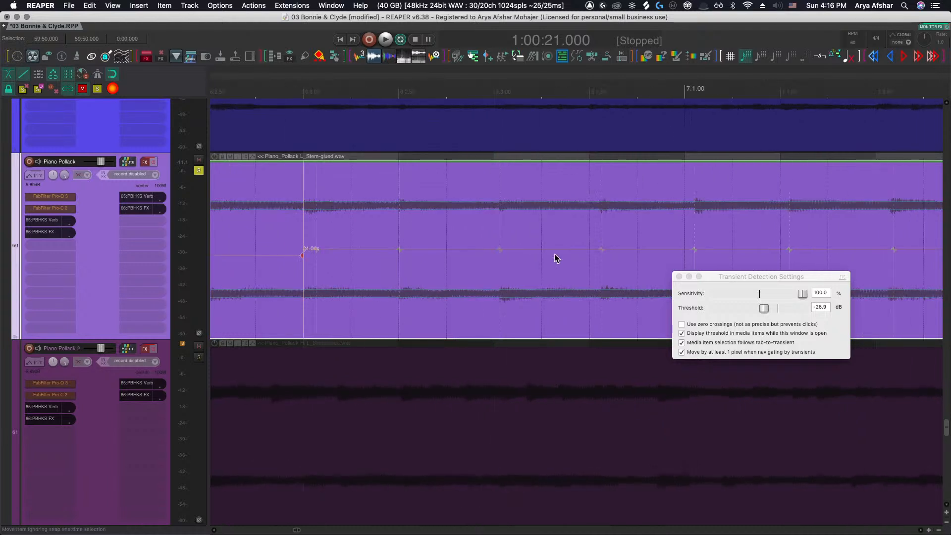
left_click_drag(678, 250, 669, 251)
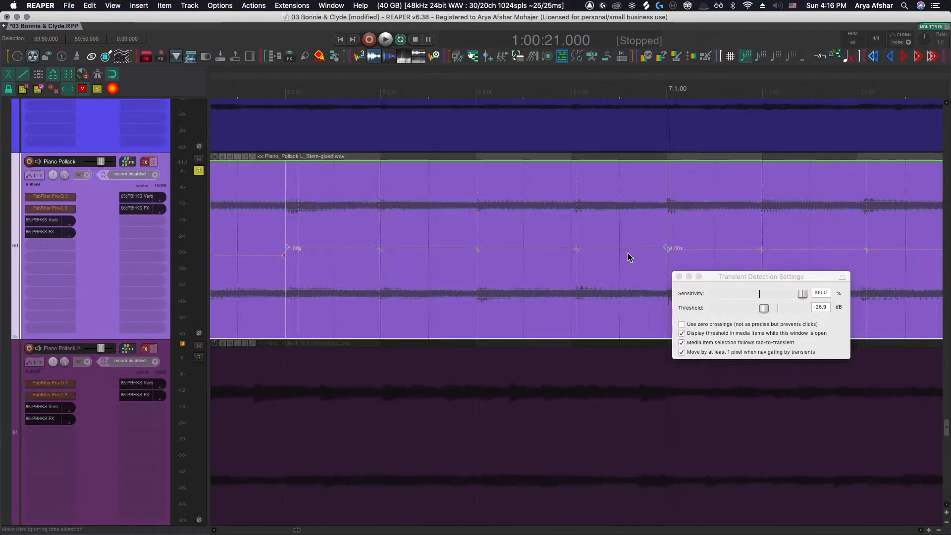
left_click_drag(578, 252, 575, 249)
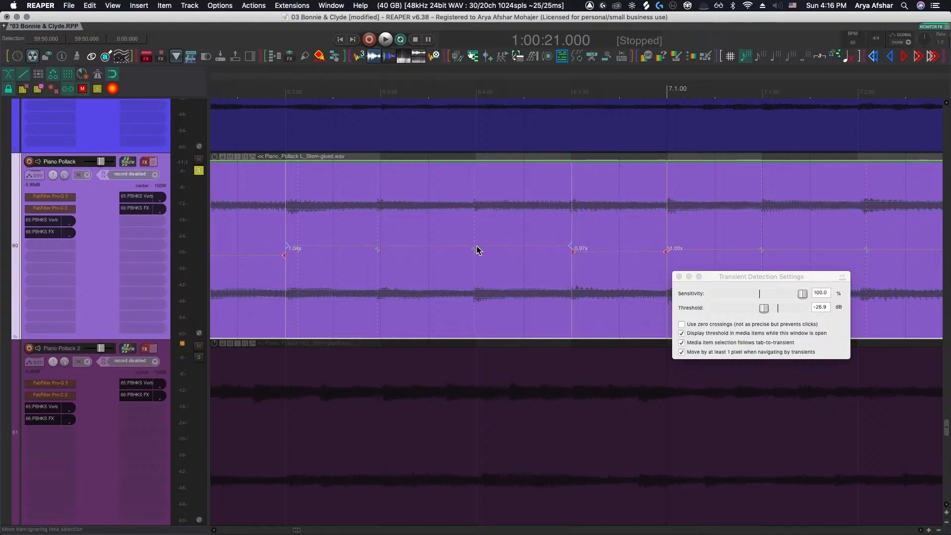
left_click(571, 247, "alt")
Insert a stretch marker early in bar 7 and nudge the neighbouring markers into line with the transients
scroll(477, 250, "up", 5)
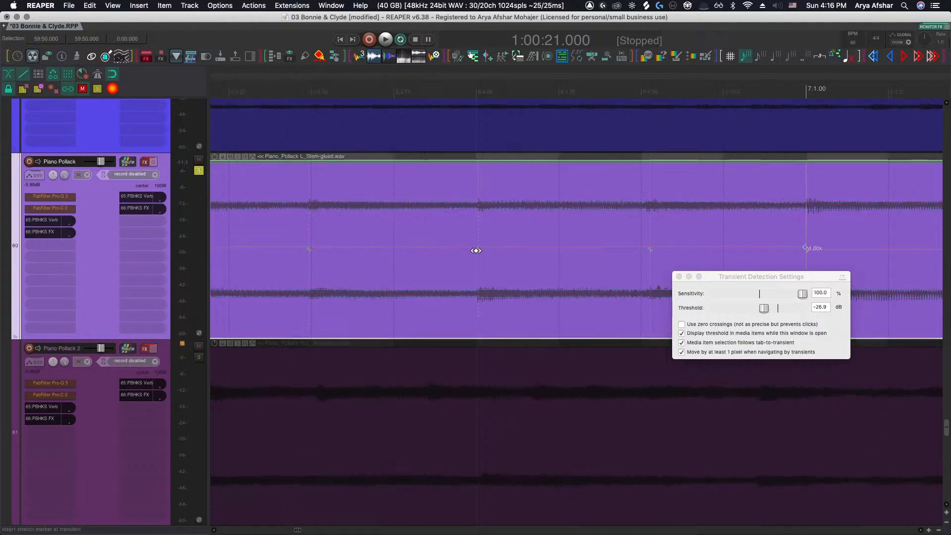
scroll(483, 250, "down", 5)
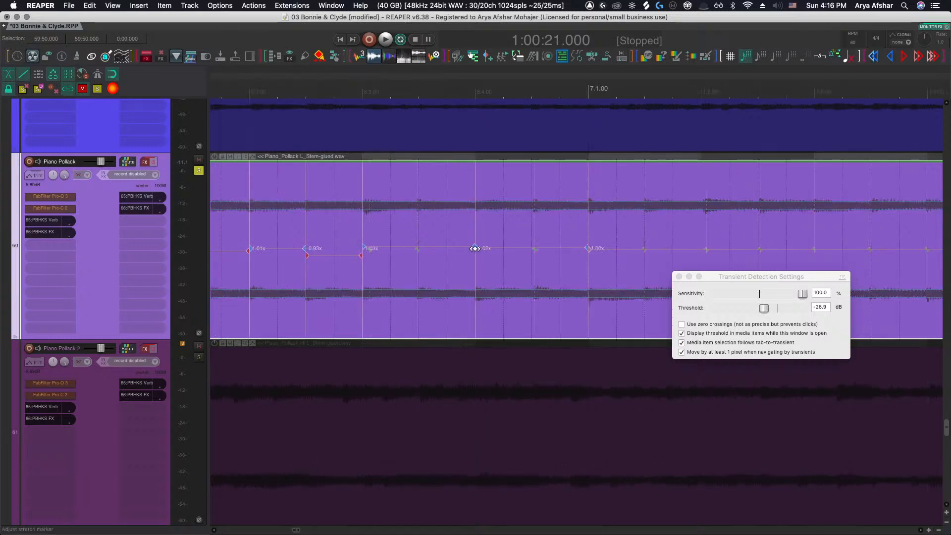
scroll(503, 249, "right", 1)
scroll(535, 251, "up", 6)
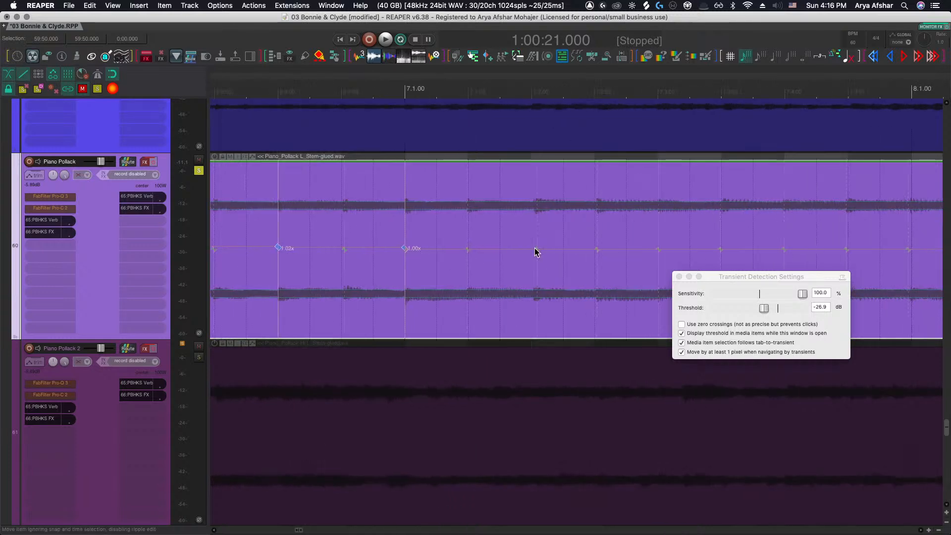
scroll(526, 256, "down", 2)
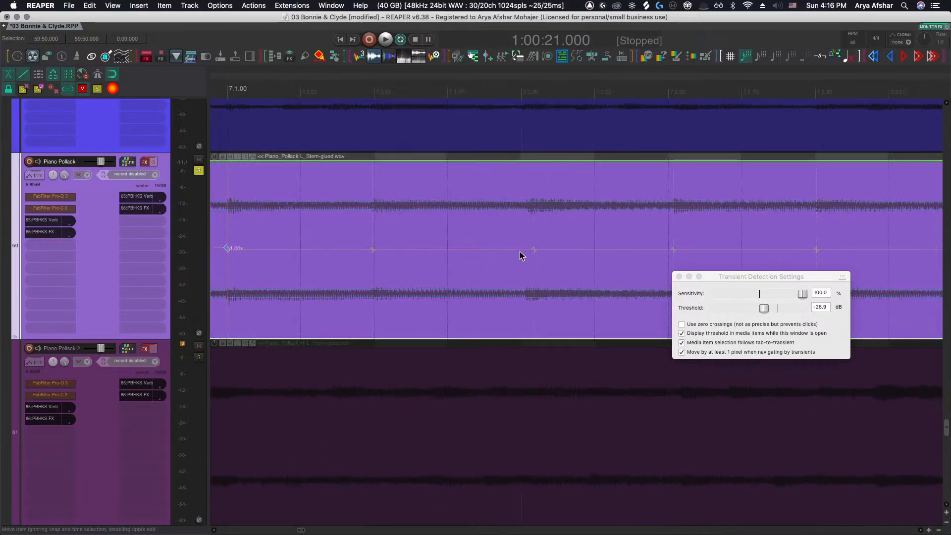
left_click(372, 251)
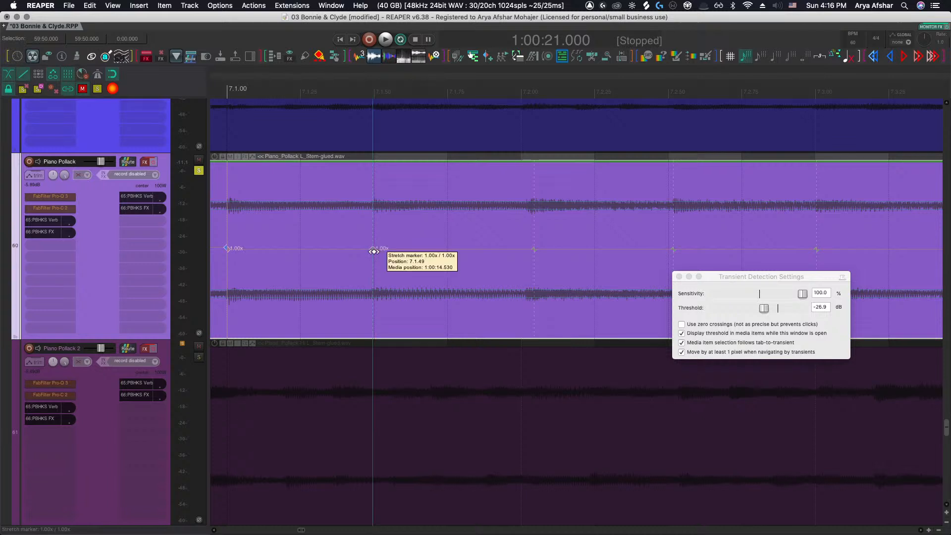
scroll(485, 257, "right", 7)
left_click_drag(546, 248, 539, 248)
left_click_drag(675, 250, 682, 250)
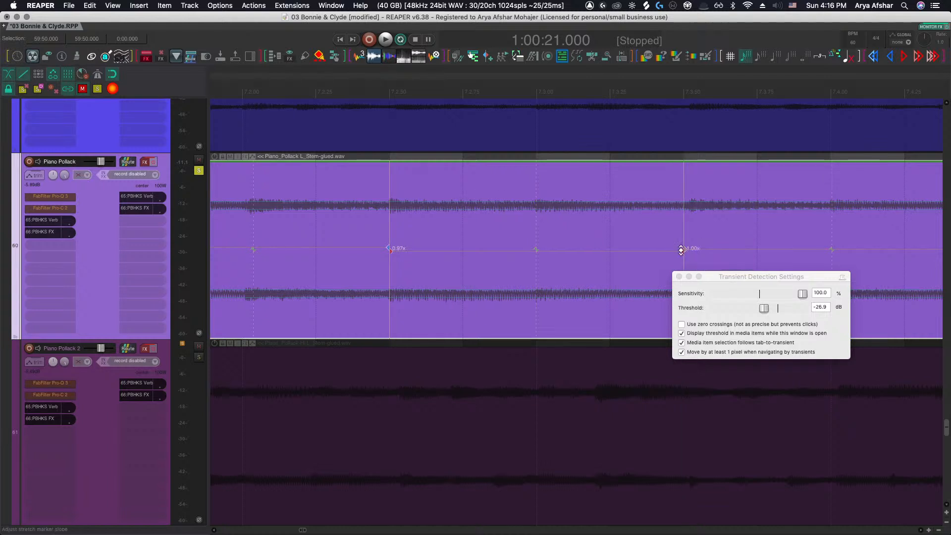
Insert stretch markers at the transient guides across the end of bar 7 and into bar 8
scroll(681, 250, "right", 15)
left_click(622, 249)
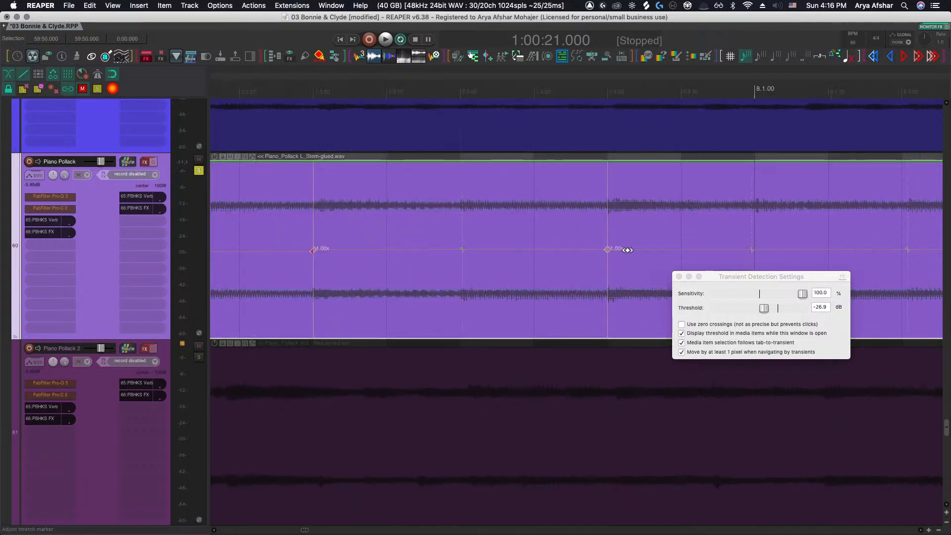
scroll(627, 251, "right", 13)
left_click(613, 251)
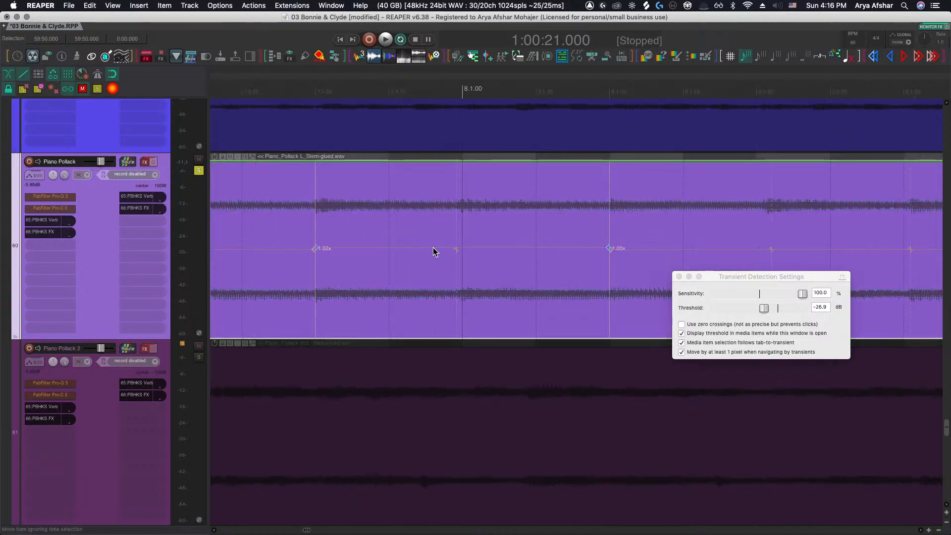
scroll(448, 250, "right", 6)
scroll(667, 255, "right", 5)
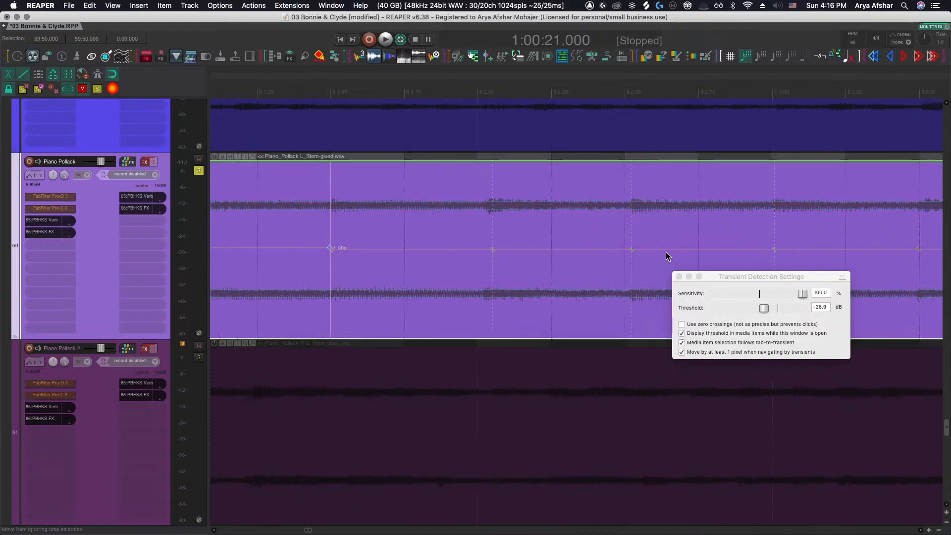
left_click(632, 250)
scroll(631, 250, "right", 7)
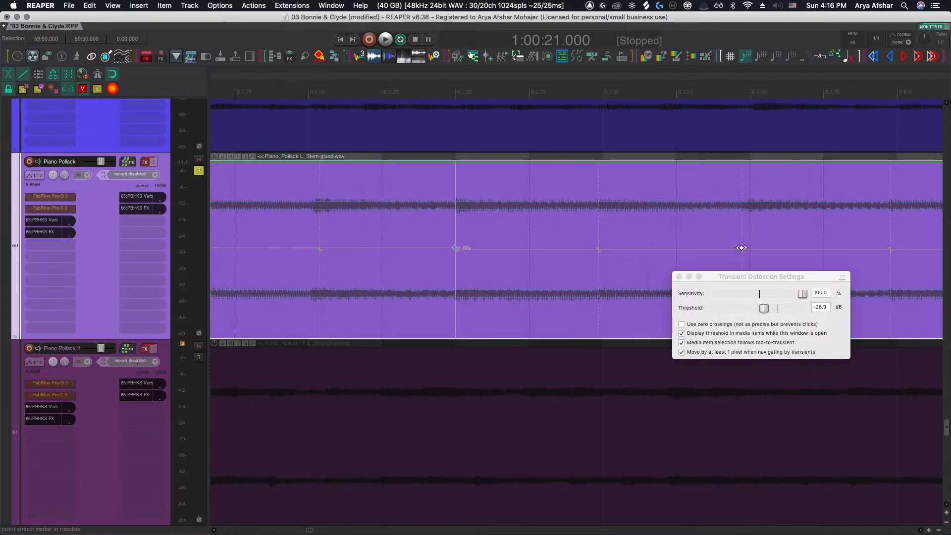
scroll(741, 249, "right", 12)
Nudge the stretch markers in bar 8 slightly later to line up with the beat grid
left_click_drag(732, 250, 740, 251)
left_click_drag(441, 251, 446, 251)
scroll(446, 250, "right", 13)
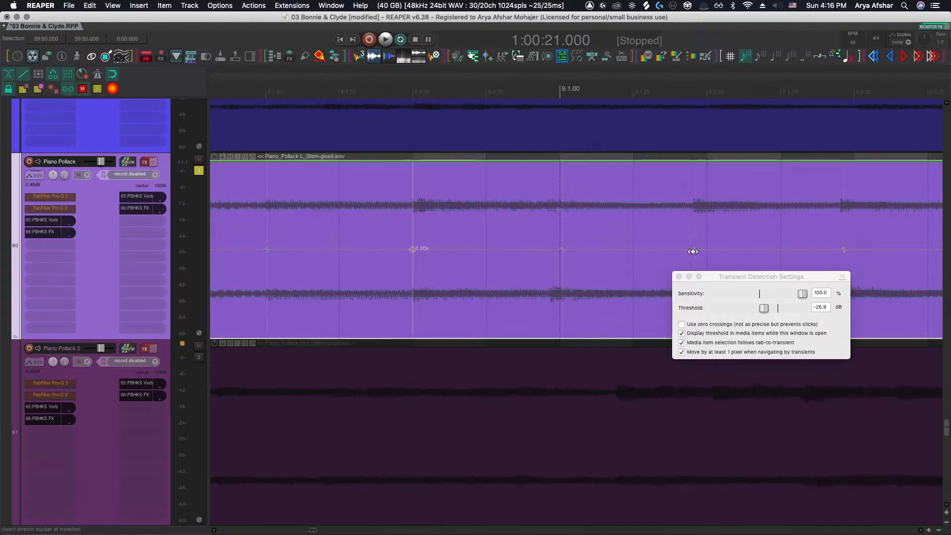
left_click_drag(692, 251, 707, 251)
scroll(644, 265, "right", 7)
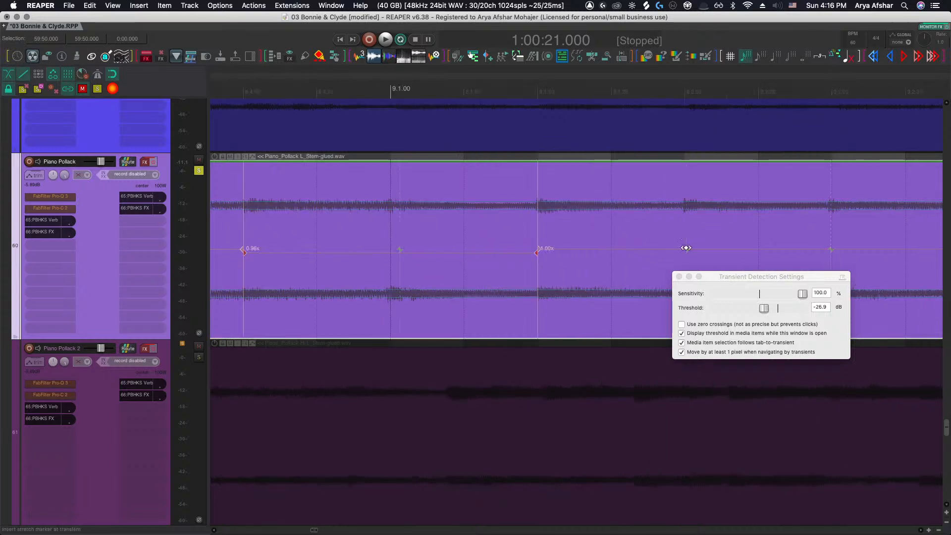
scroll(686, 248, "right", 7)
scroll(709, 248, "right", 1)
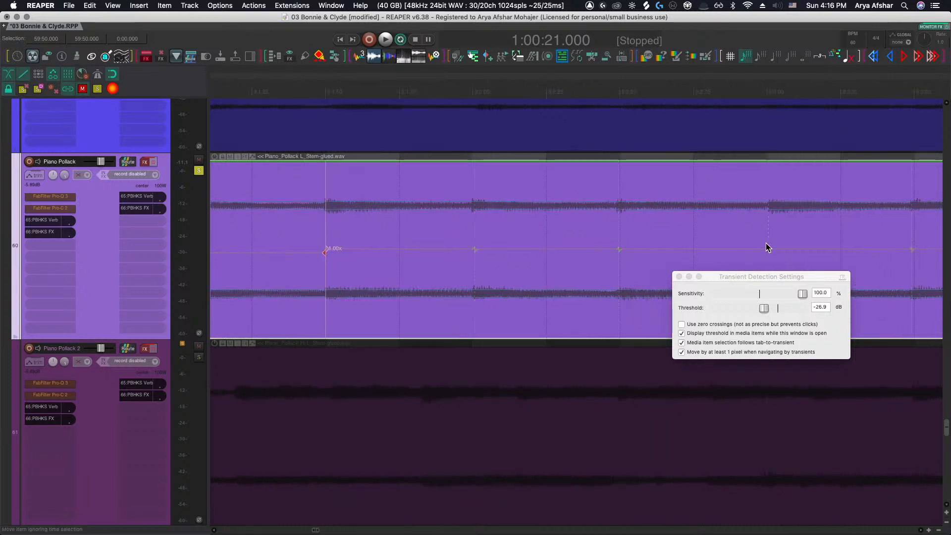
Adjust the stretch markers across bar 9 and insert another stretch marker in bar 10
left_click_drag(768, 248, 765, 248)
scroll(762, 250, "right", 12)
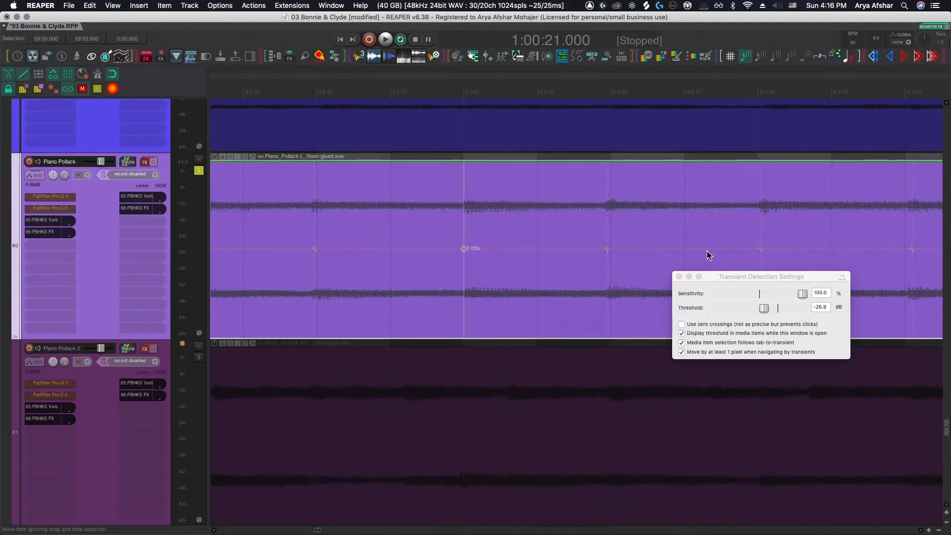
left_click_drag(603, 249, 611, 250)
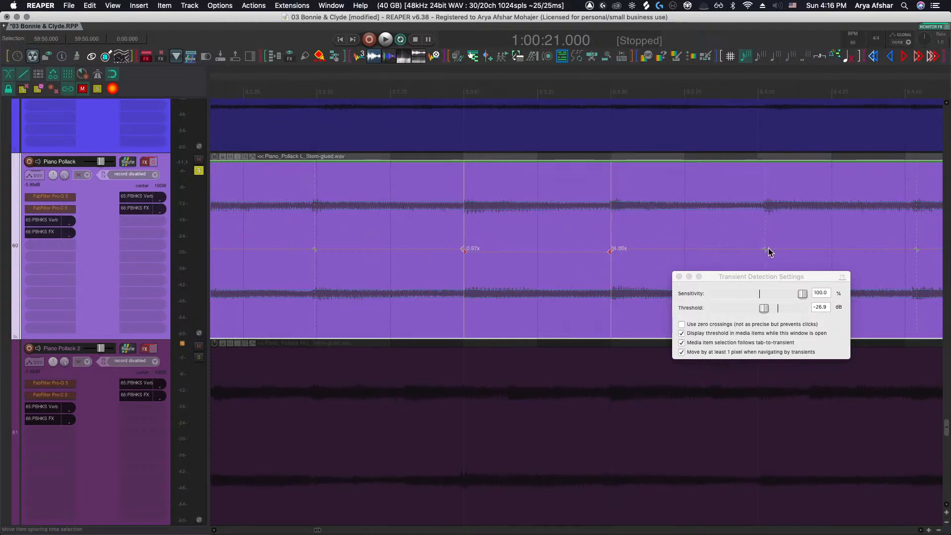
left_click_drag(766, 249, 759, 248)
scroll(758, 249, "right", 10)
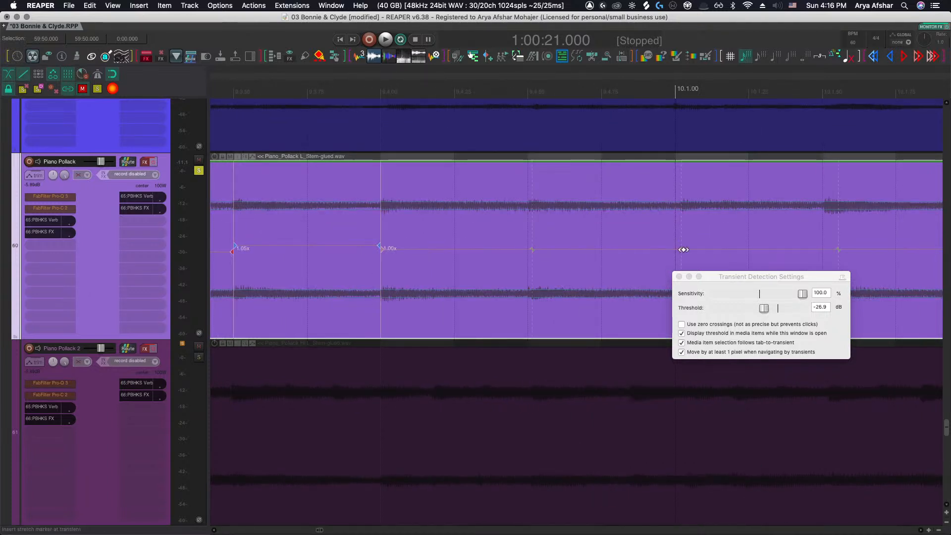
left_click_drag(684, 249, 676, 249)
scroll(696, 253, "right", 10)
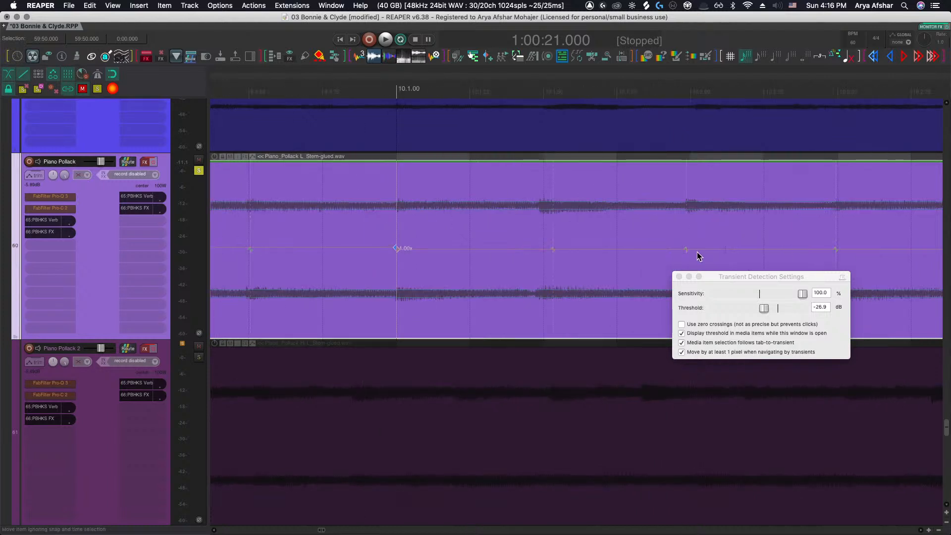
scroll(688, 248, "right", 3)
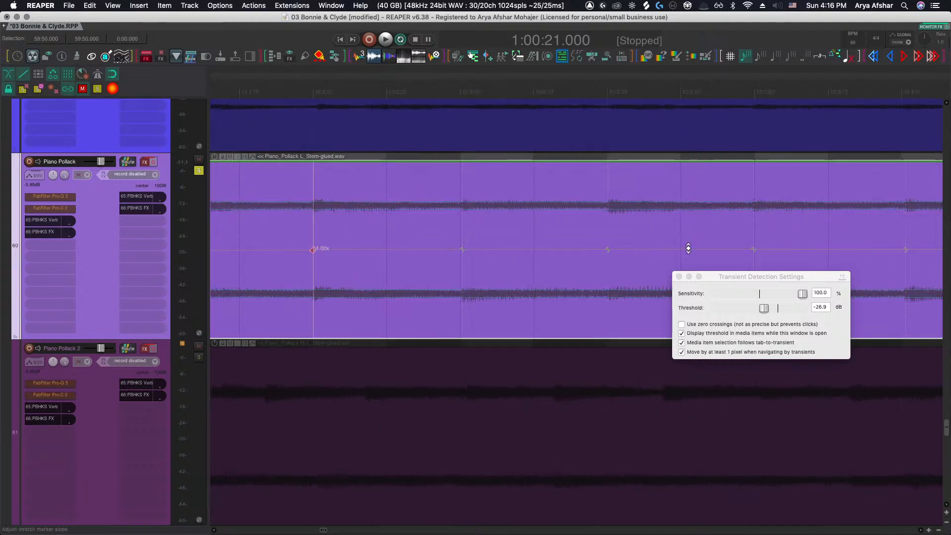
left_click(609, 249)
scroll(607, 249, "right", 5)
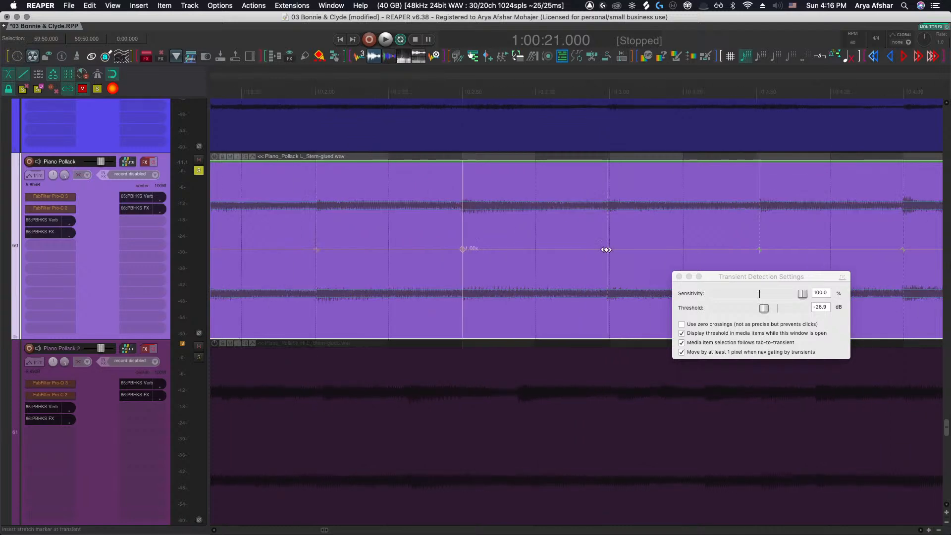
Nudge a stretch marker in bar 10 slightly earlier and insert another stretch marker at the next transient
left_click_drag(759, 248, 756, 248)
scroll(755, 249, "right", 5)
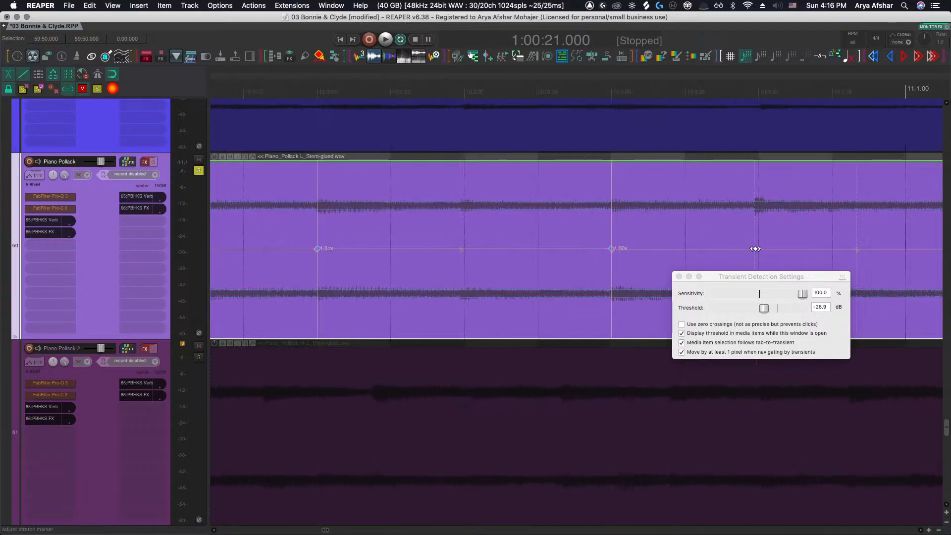
left_click(759, 249)
Nudge the stretch marker at the start of bar 12 slightly earlier onto the transient
scroll(757, 249, "down", 8)
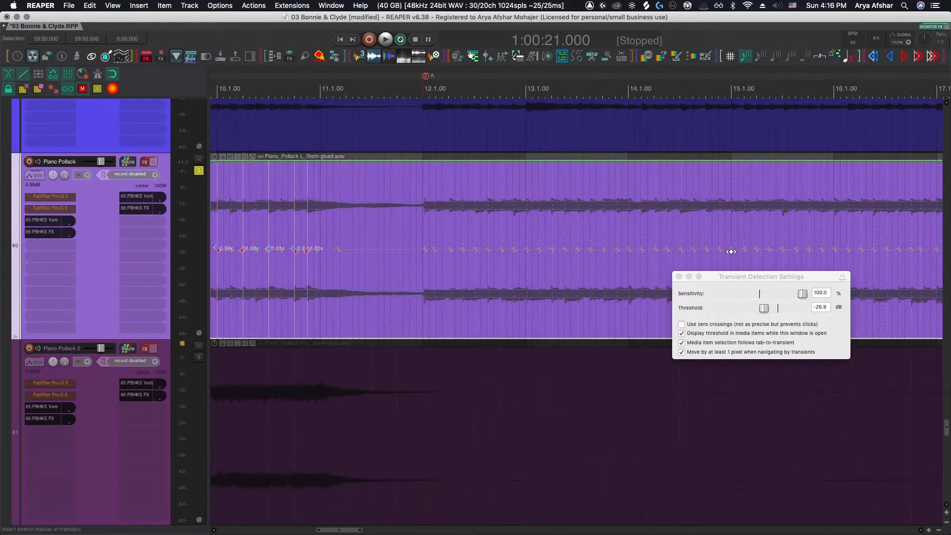
scroll(420, 255, "up", 10)
left_click_drag(435, 250, 432, 250)
scroll(421, 254, "down", 6)
scroll(421, 252, "down", 4)
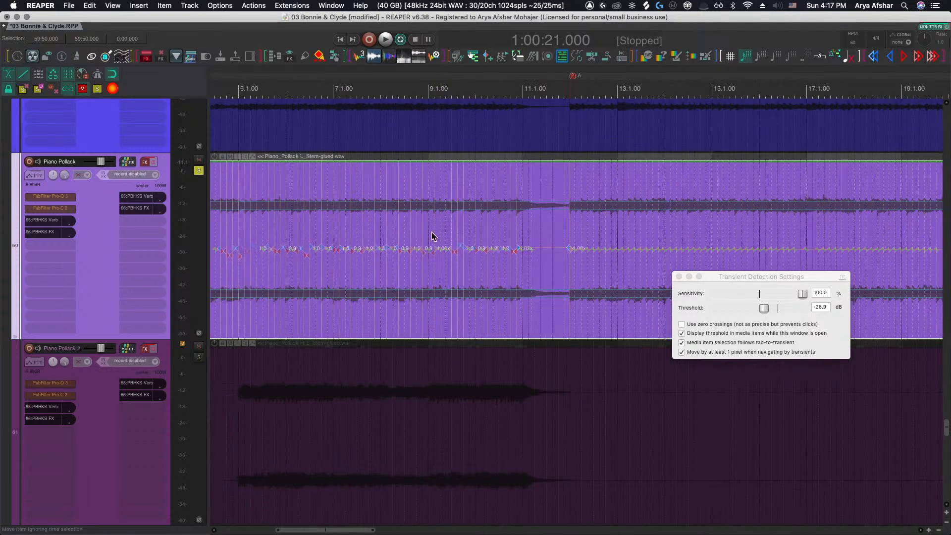
Play back the piano stem from bar 10 to check the timing
left_click(493, 90)
key("space")
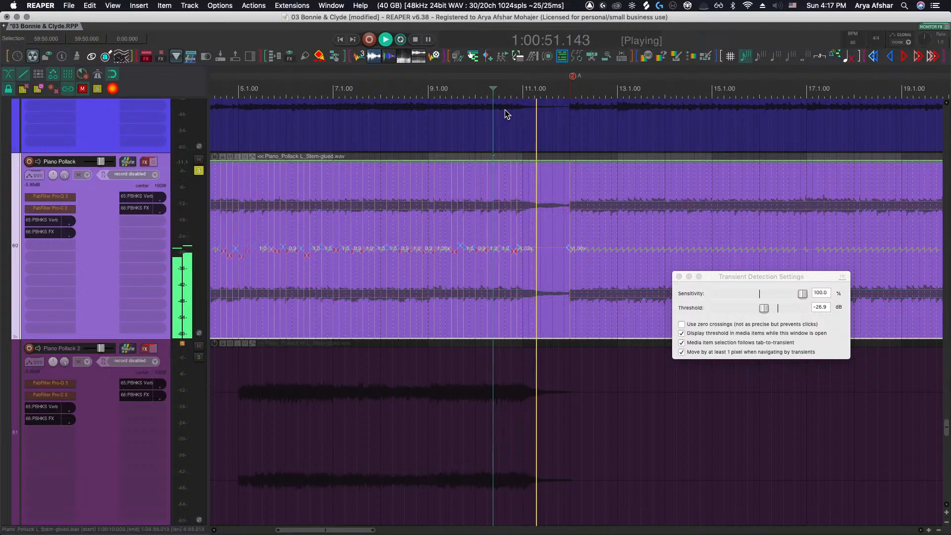
key("space")
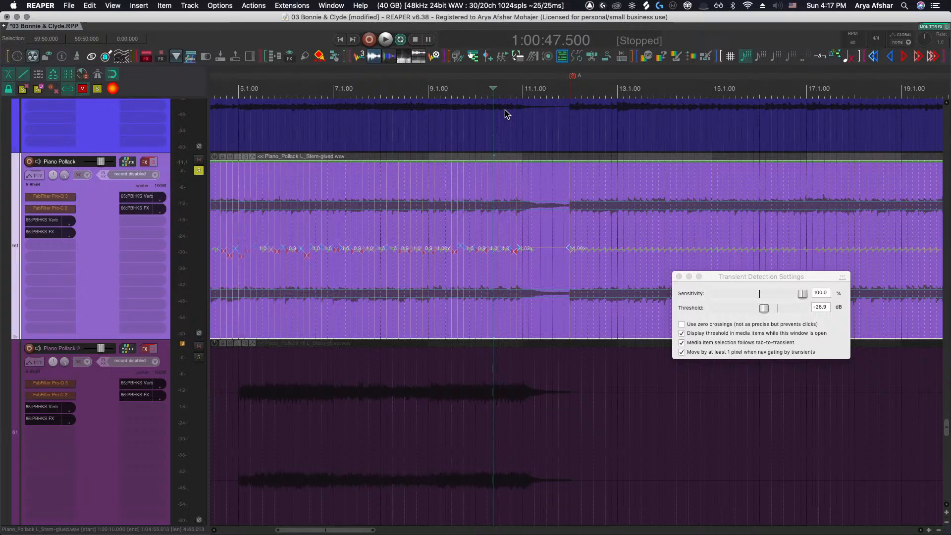
Insert stretch markers at the transient guides across bar 12 and nudge one into line with the grid
scroll(537, 142, "up", 8)
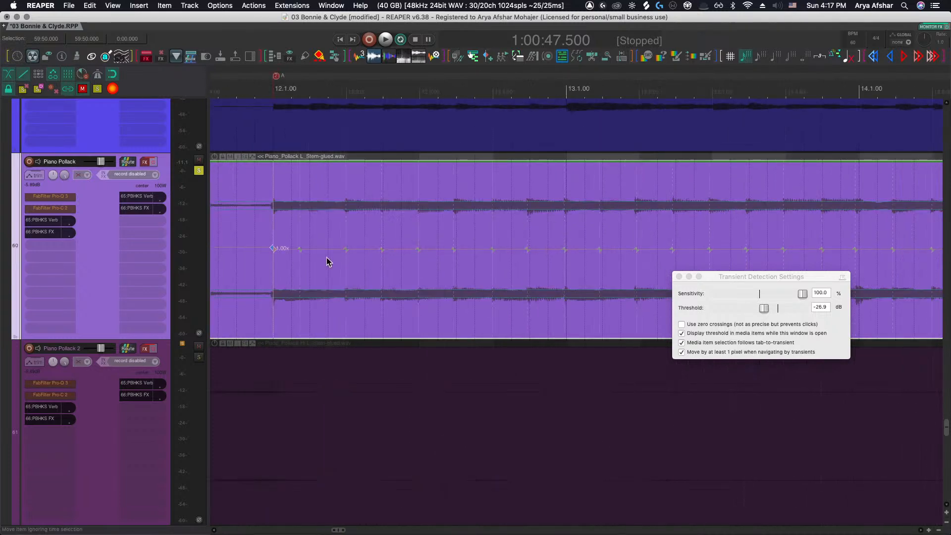
left_click(347, 250)
left_click_drag(453, 248, 456, 249)
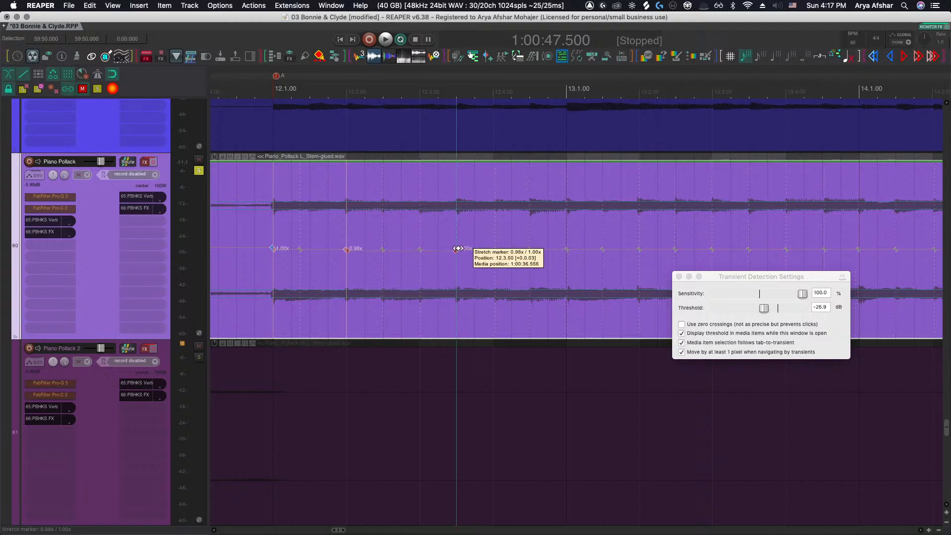
left_click(419, 251)
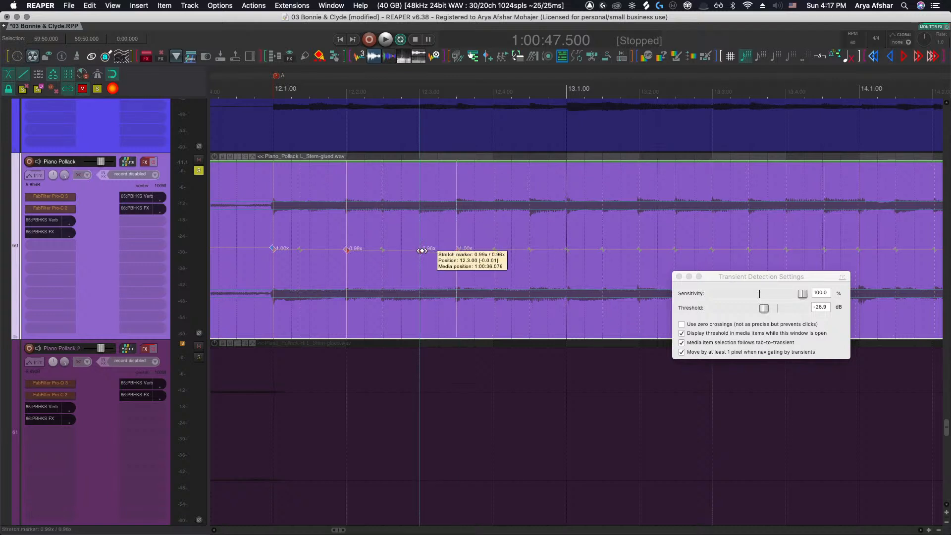
left_click(531, 248)
left_click(565, 249)
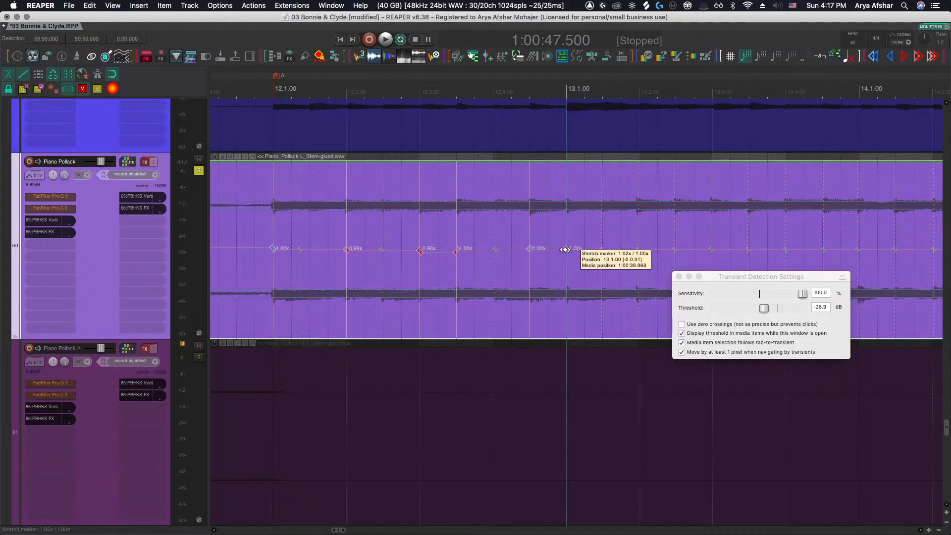
scroll(566, 250, "right", 2)
left_click(601, 251)
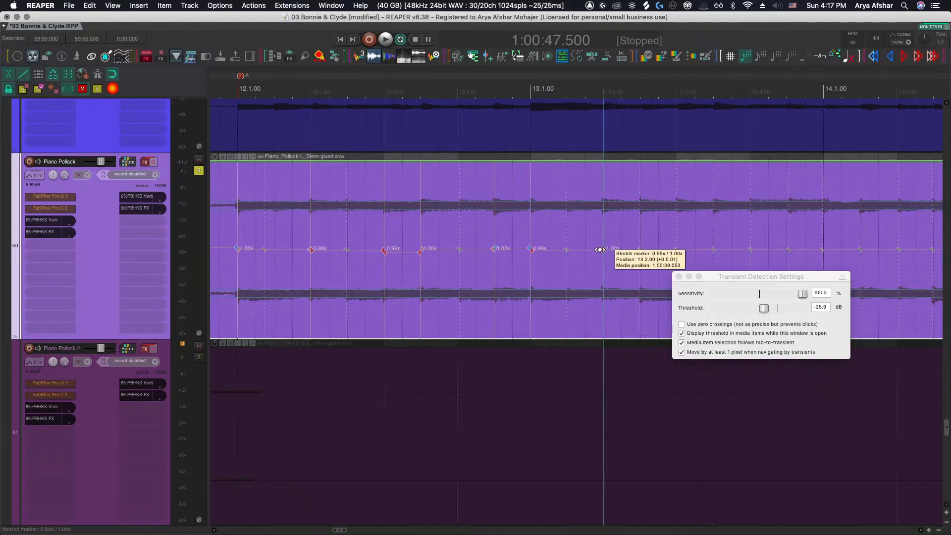
Insert stretch markers at the transient guides across bar 13 and into bar 14
scroll(592, 255, "right", 8)
left_click(564, 250)
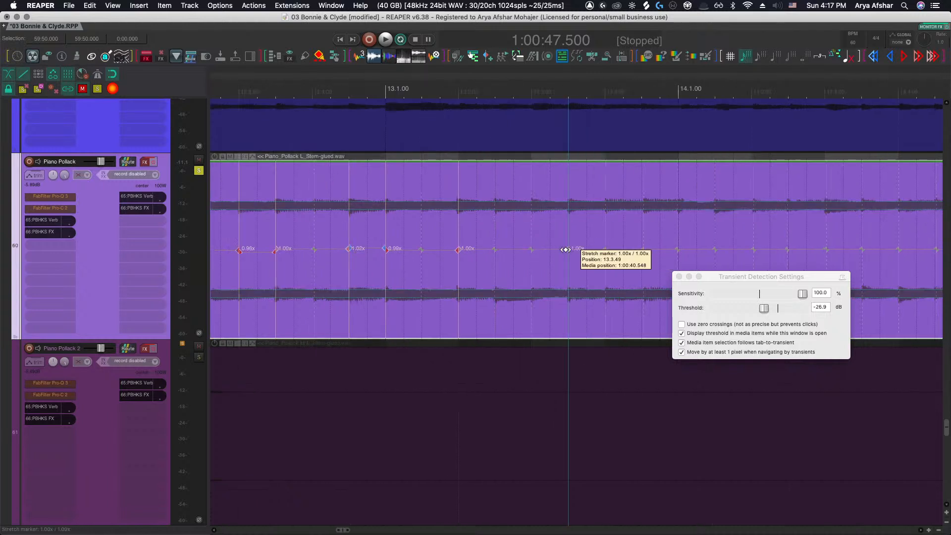
left_click(530, 250)
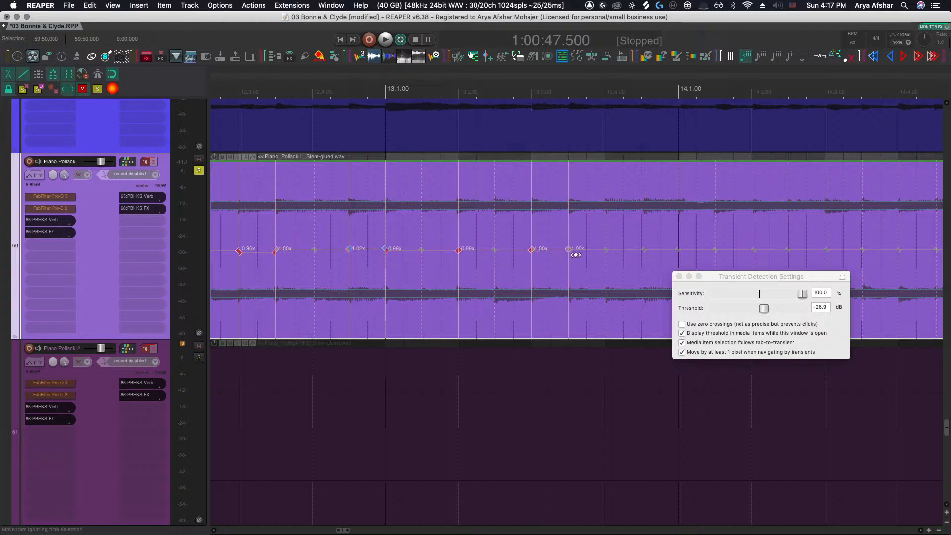
left_click(605, 249)
left_click(676, 249)
left_click(644, 249)
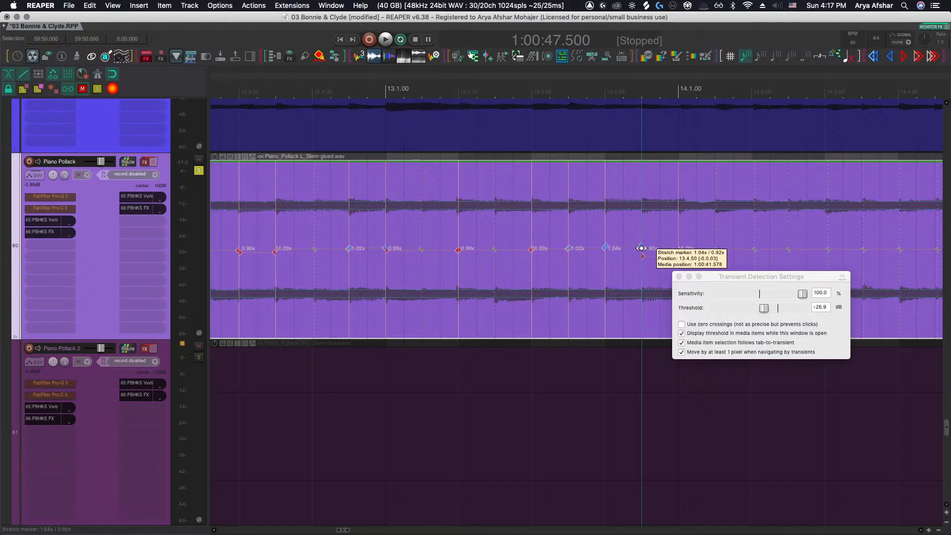
scroll(642, 252, "right", 3)
left_click(612, 249)
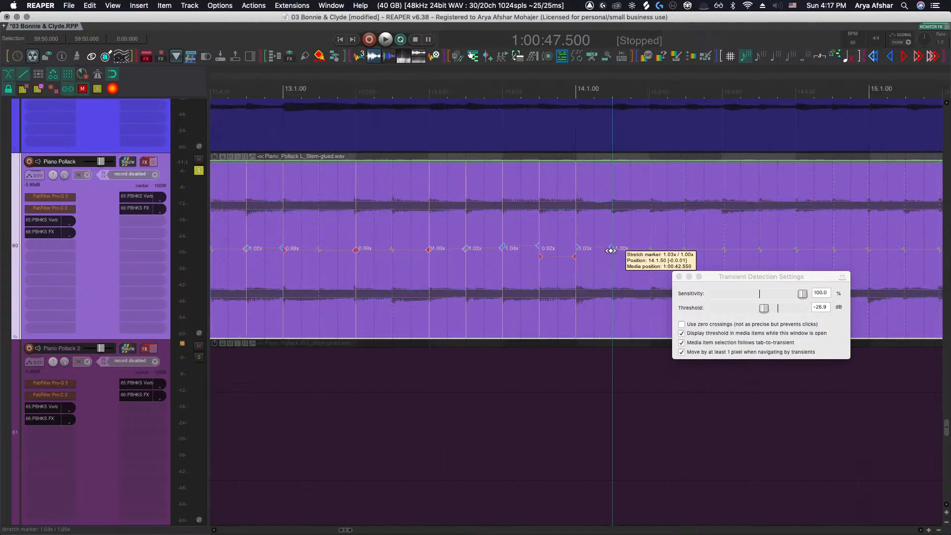
Insert stretch markers around the start of bar 16 and nudge one onto the beat
scroll(594, 265, "right", 3)
scroll(578, 270, "right", 12)
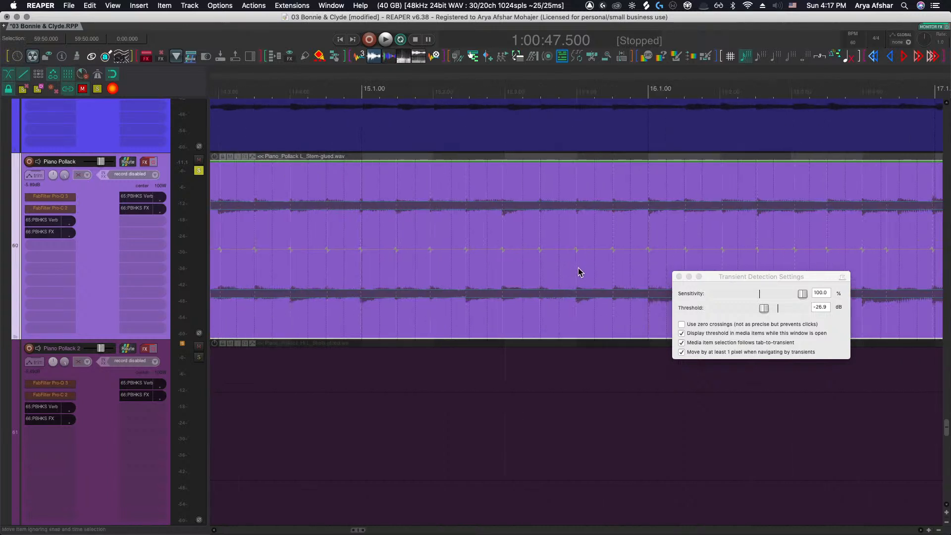
left_click(514, 249)
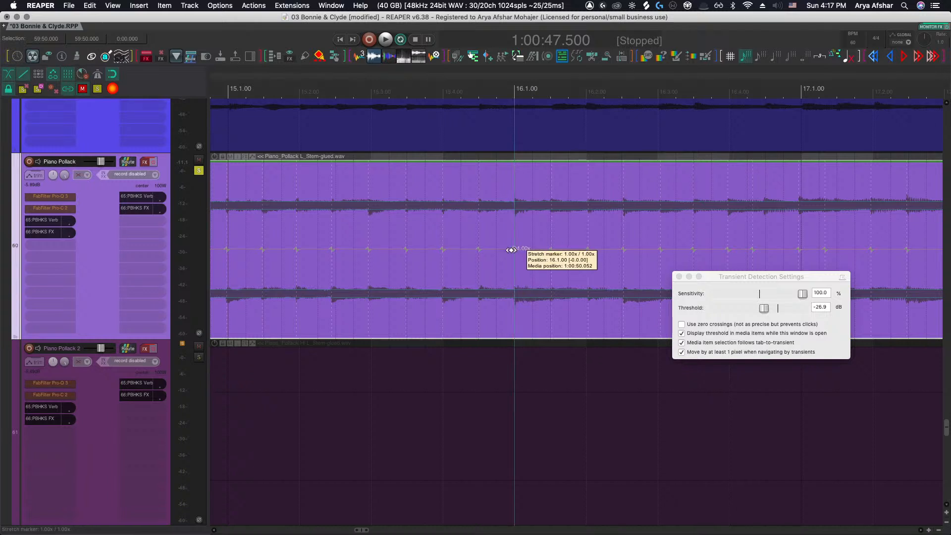
left_click(551, 249)
left_click_drag(551, 249, 550, 249)
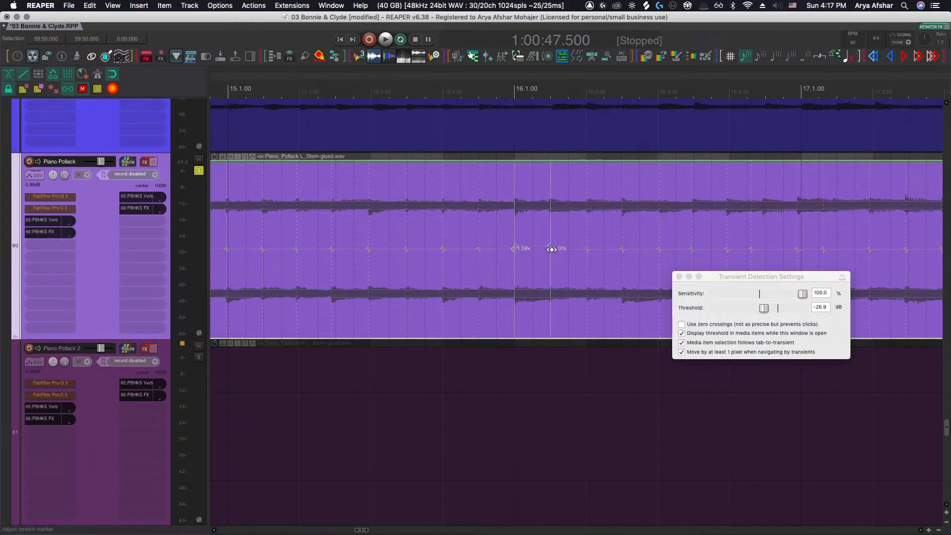
left_click(622, 250)
Drag stretch markers in bars 16 and 17 into line with the beat grid
scroll(619, 254, "right", 3)
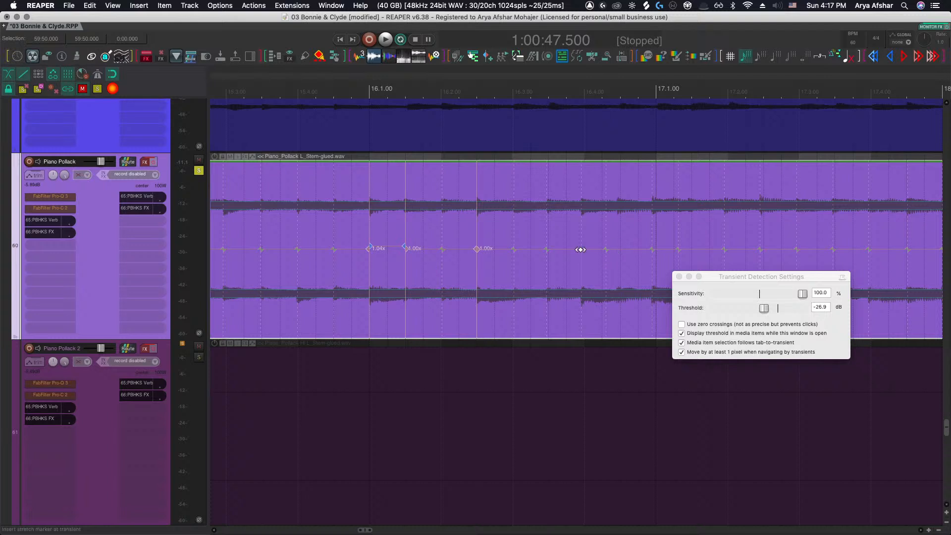
left_click_drag(581, 249, 528, 249)
scroll(540, 260, "right", 3)
scroll(496, 273, "right", 1)
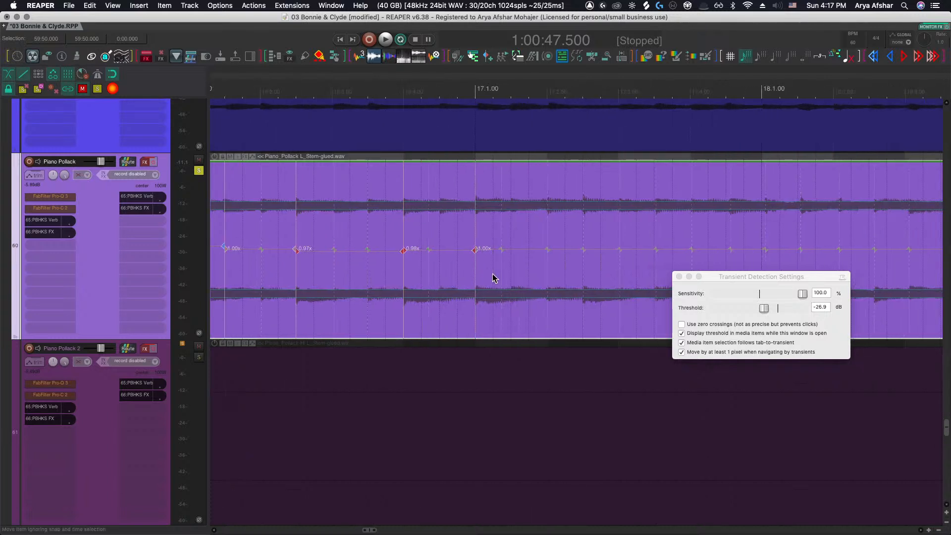
scroll(493, 278, "right", 3)
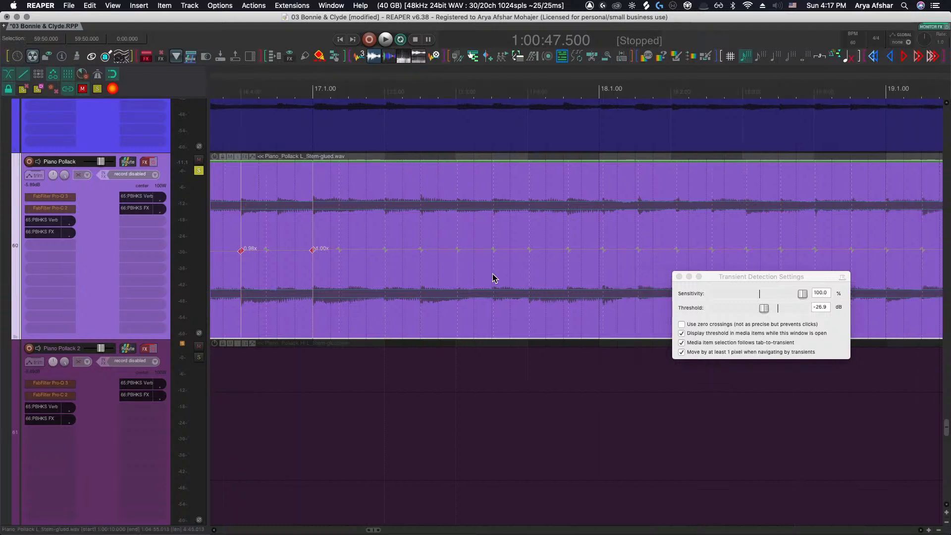
scroll(492, 277, "right", 2)
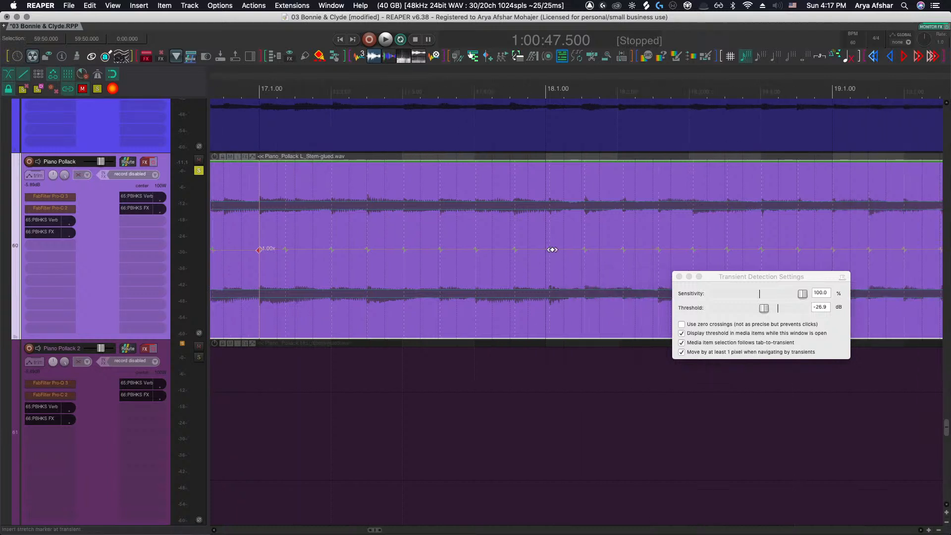
left_click_drag(552, 249, 549, 250)
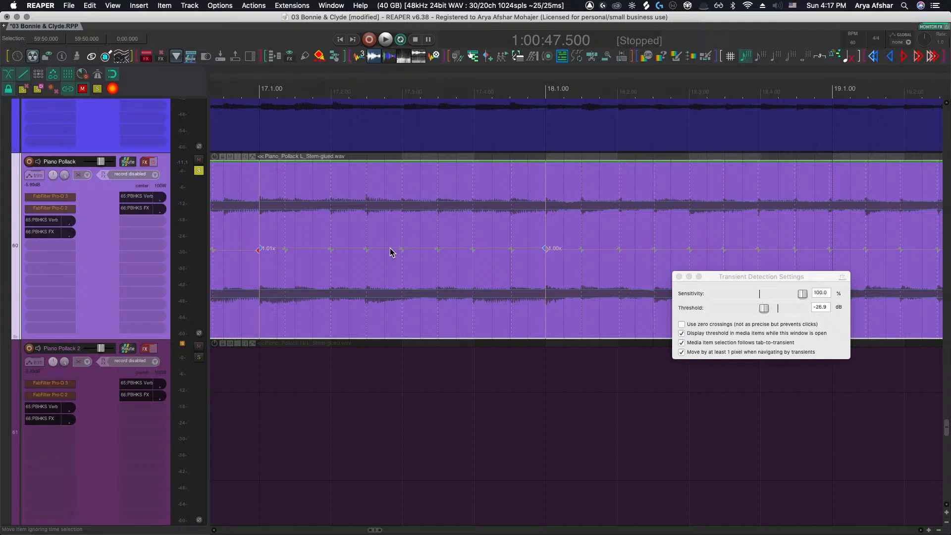
mouse_move(366, 249)
left_mouse_down()
mouse_move(328, 258)
mouse_move(402, 250)
left_mouse_up()
Adjust the stretch markers across bar 18 to line up with the beat grid
scroll(369, 264, "right", 1)
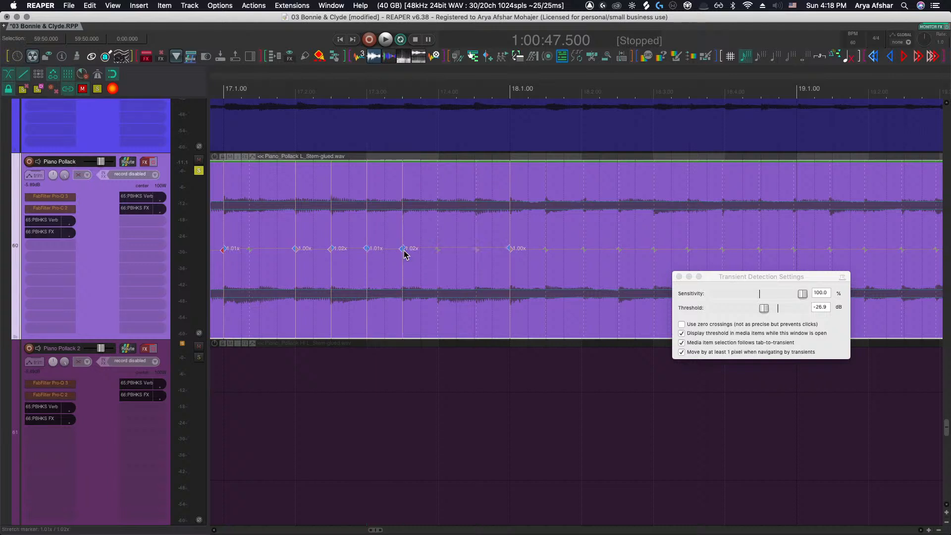
scroll(431, 267, "right", 3)
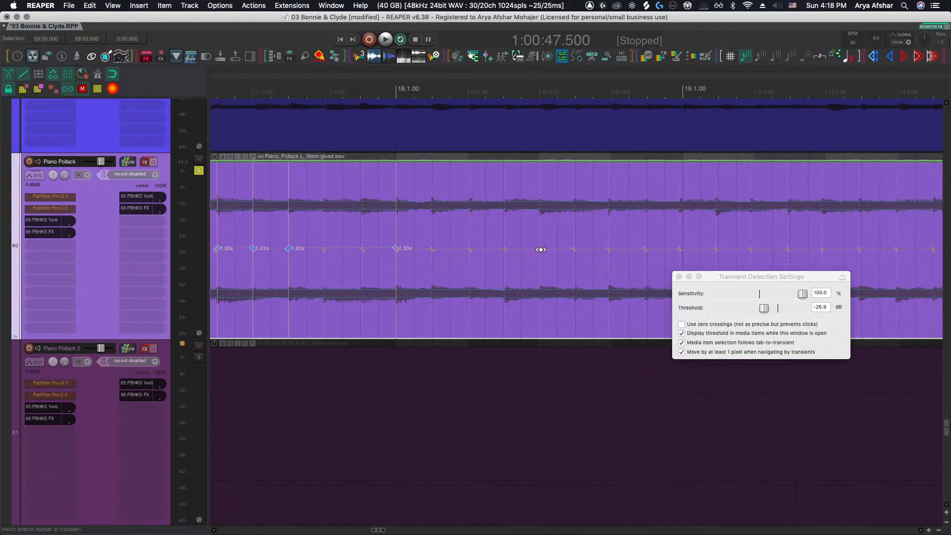
left_click_drag(541, 250, 539, 250)
left_click_drag(677, 252, 678, 251)
left_click_drag(610, 250, 609, 249)
scroll(456, 252, "right", 2)
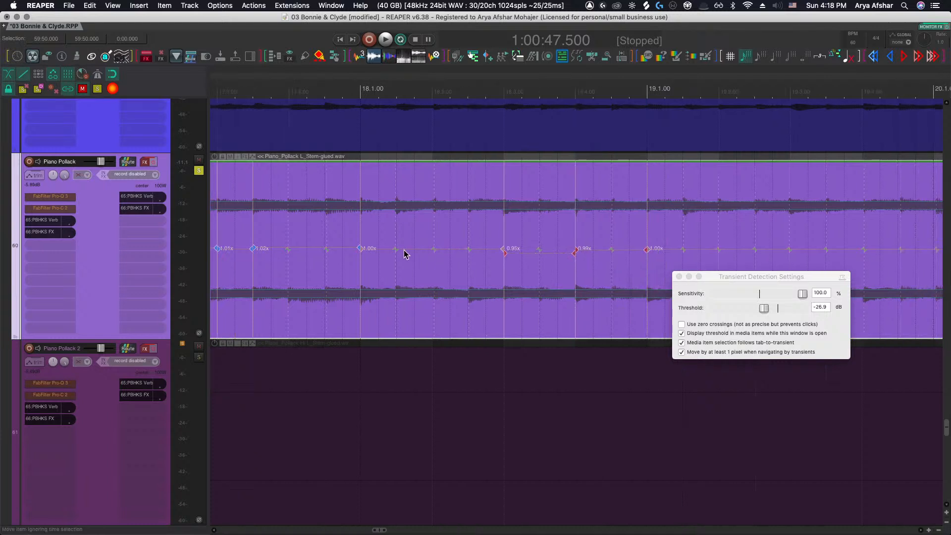
left_click_drag(396, 249, 402, 250)
Adjust the stretch markers across bar 19, dragging one back onto its beat
scroll(402, 251, "right", 10)
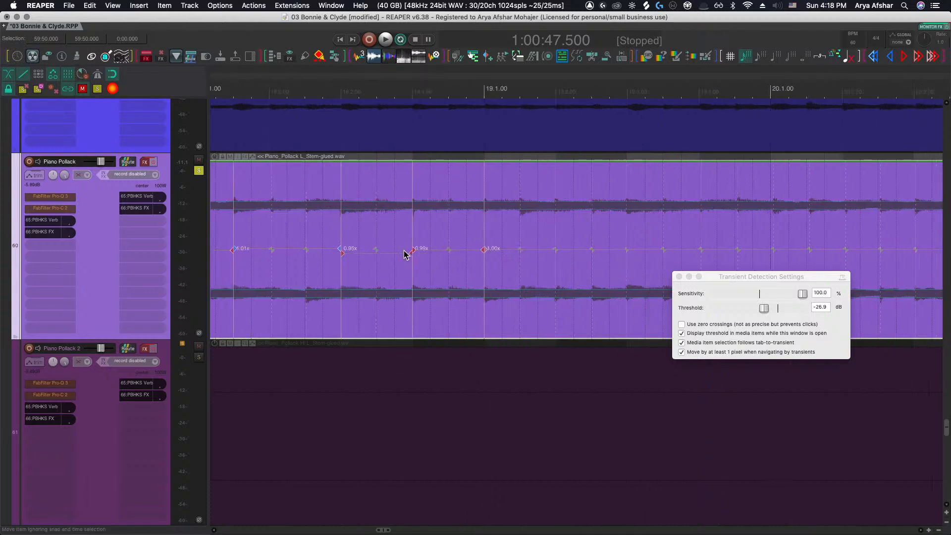
scroll(403, 251, "right", 7)
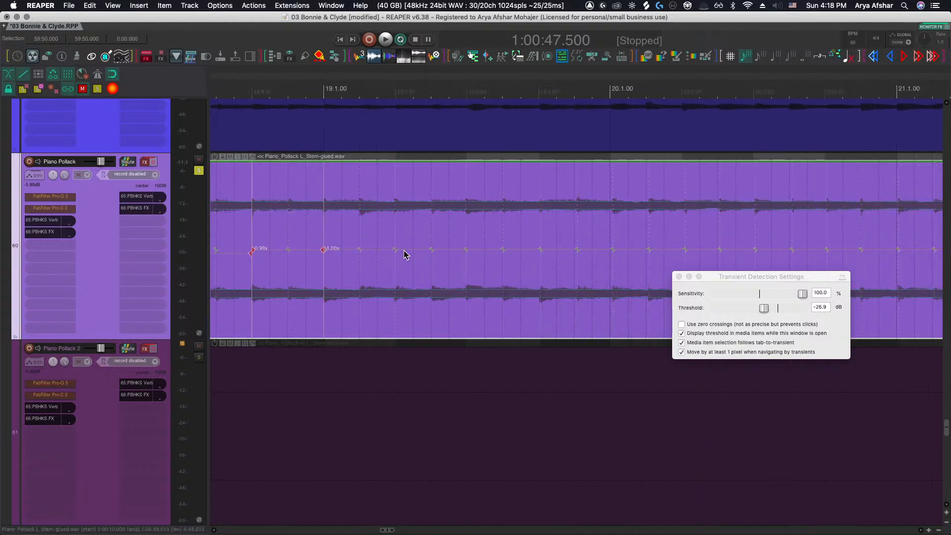
left_click_drag(465, 248, 466, 248)
left_click_drag(614, 248, 495, 249)
scroll(541, 249, "right", 8)
scroll(495, 249, "right", 2)
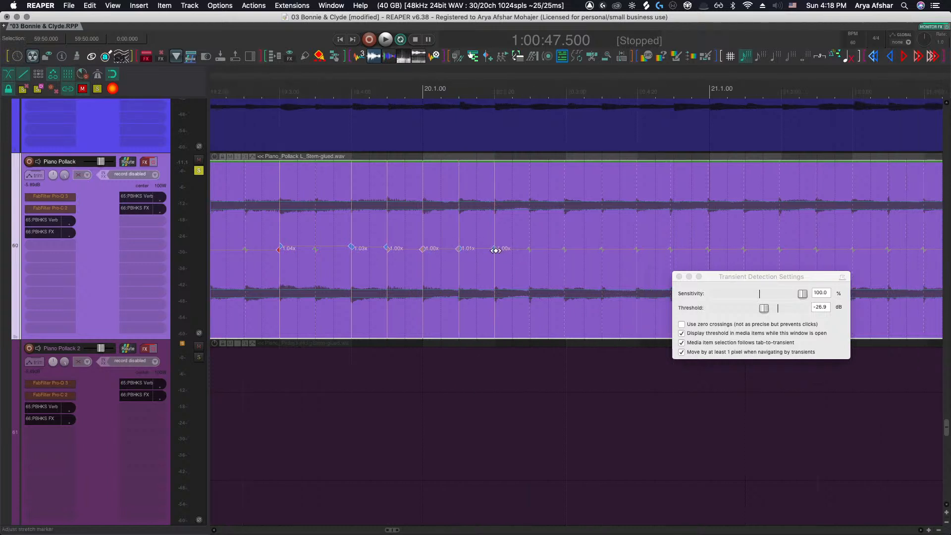
Insert stretch markers at the transient guides across bar 20
left_click(566, 251)
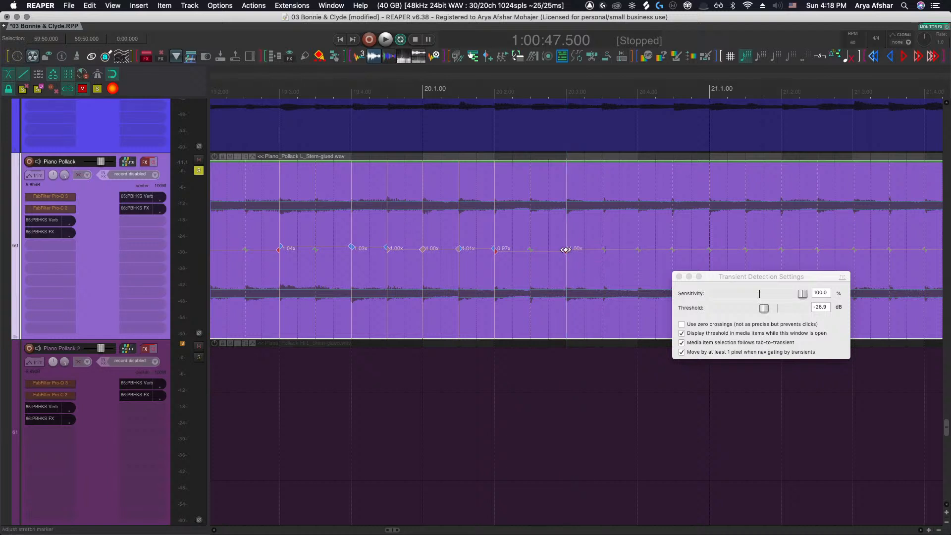
scroll(575, 250, "right", 2)
left_click(567, 249)
scroll(589, 260, "right", 2)
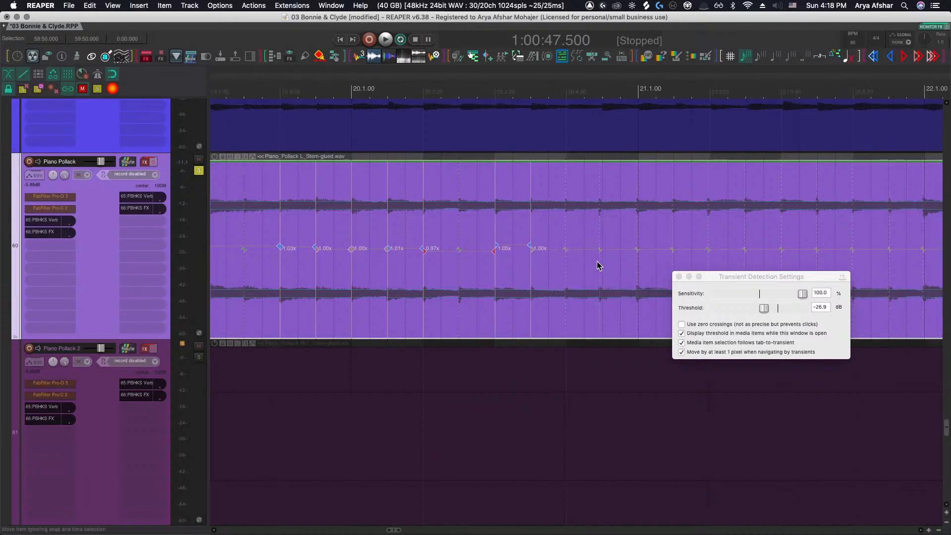
left_click(637, 251)
left_click(601, 250)
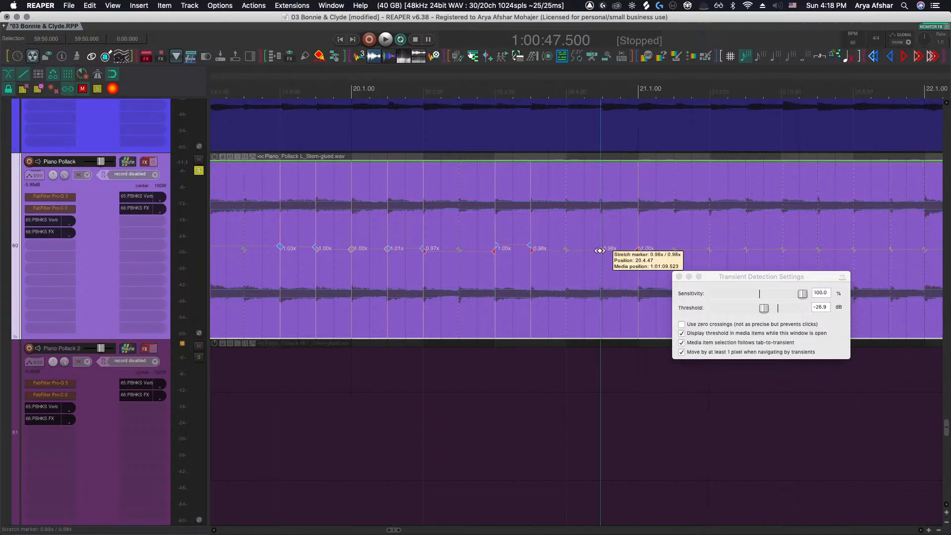
left_click(565, 250)
Insert stretch markers at the transients across bar 21 and at the start of bar 22
scroll(567, 258, "right", 6)
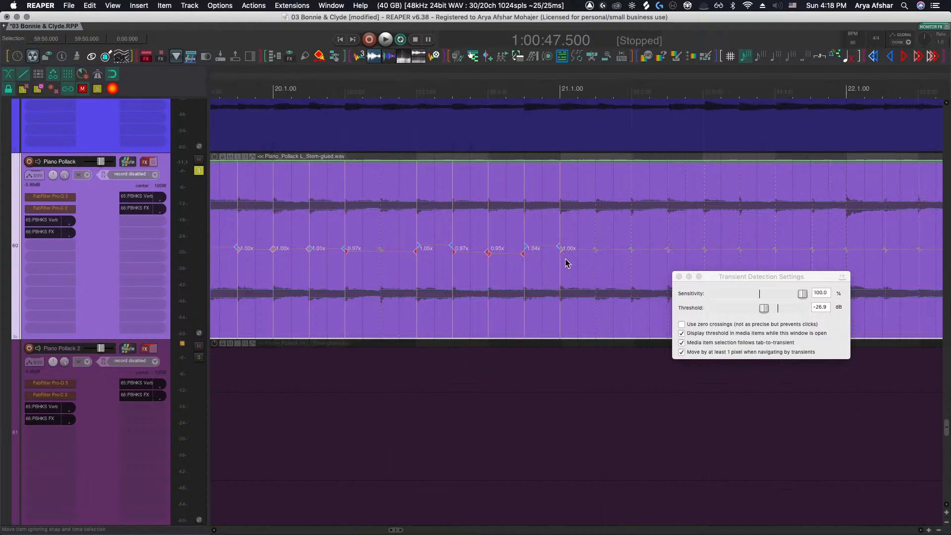
left_click(810, 250)
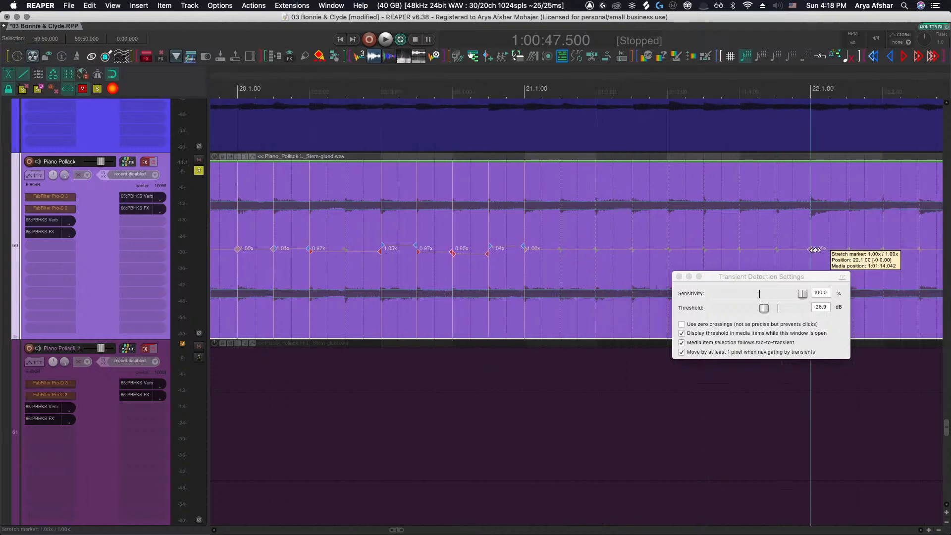
left_click(633, 249)
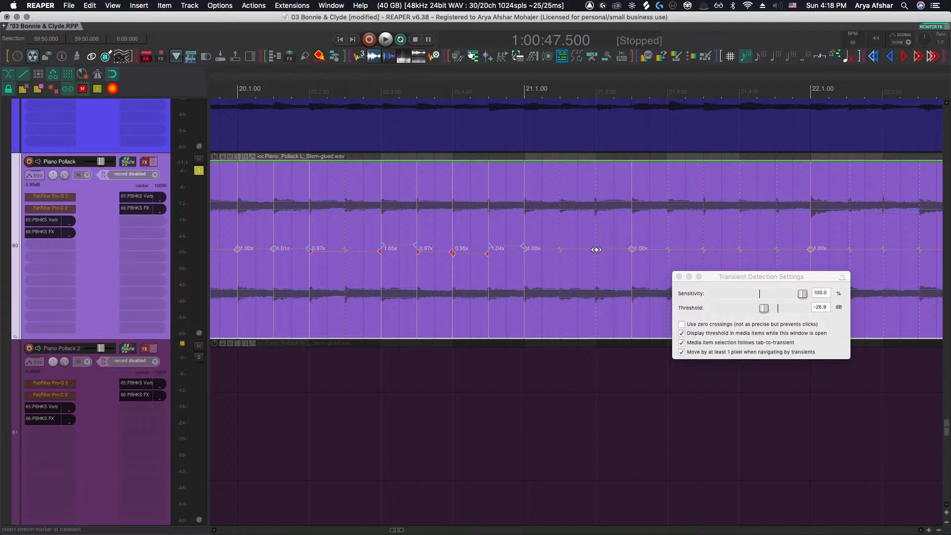
left_click(596, 249)
left_click(561, 250)
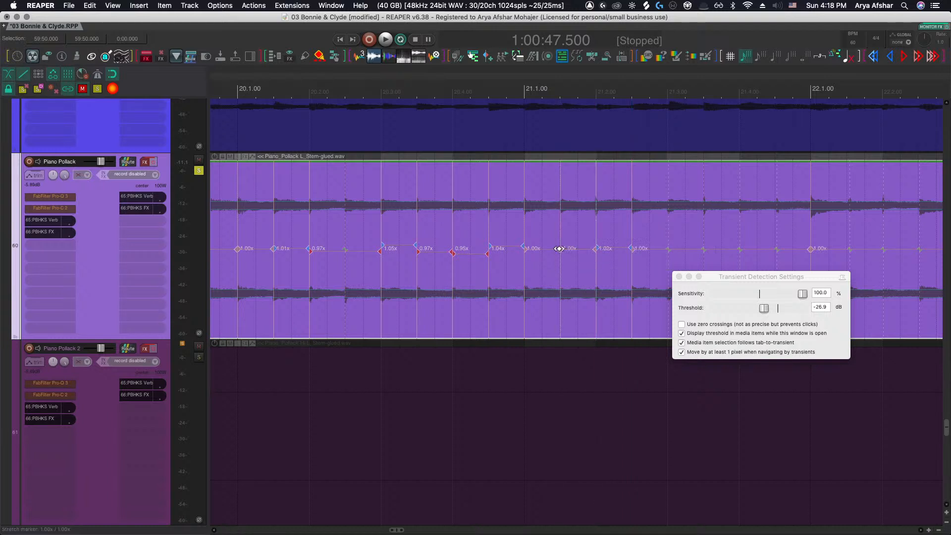
Insert stretch markers at the transient guides across bar 22 of the Piano Pollack stem
scroll(589, 258, "right", 2)
left_click(633, 250)
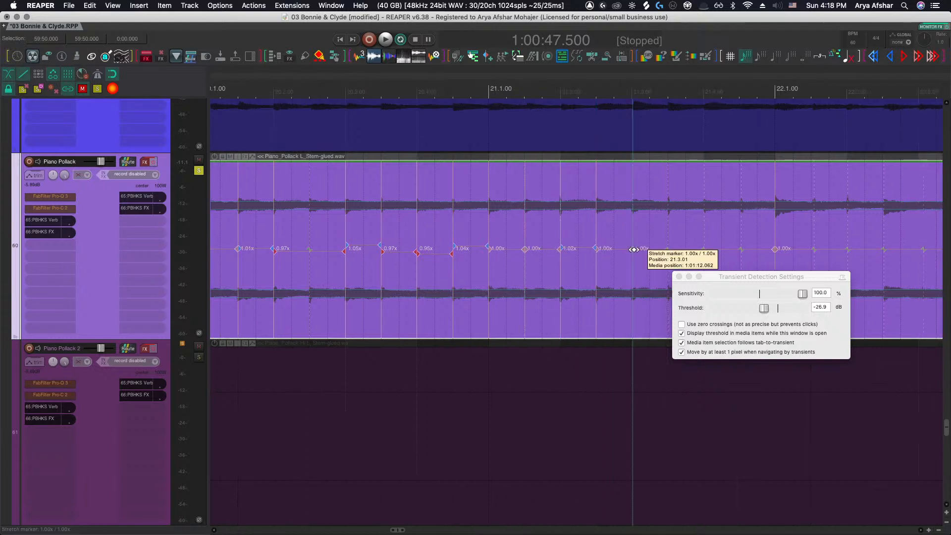
left_click(669, 249)
scroll(673, 253, "right", 10)
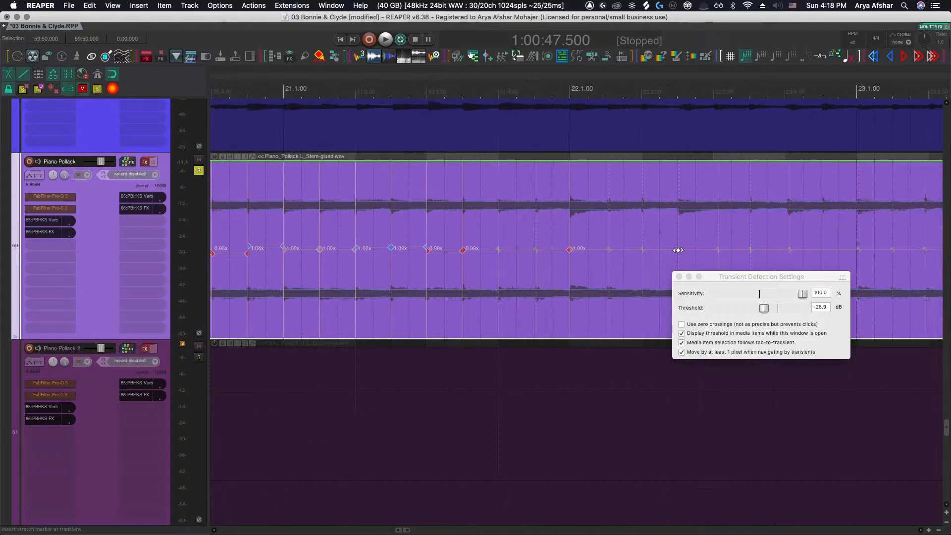
left_click(678, 250)
scroll(659, 256, "right", 7)
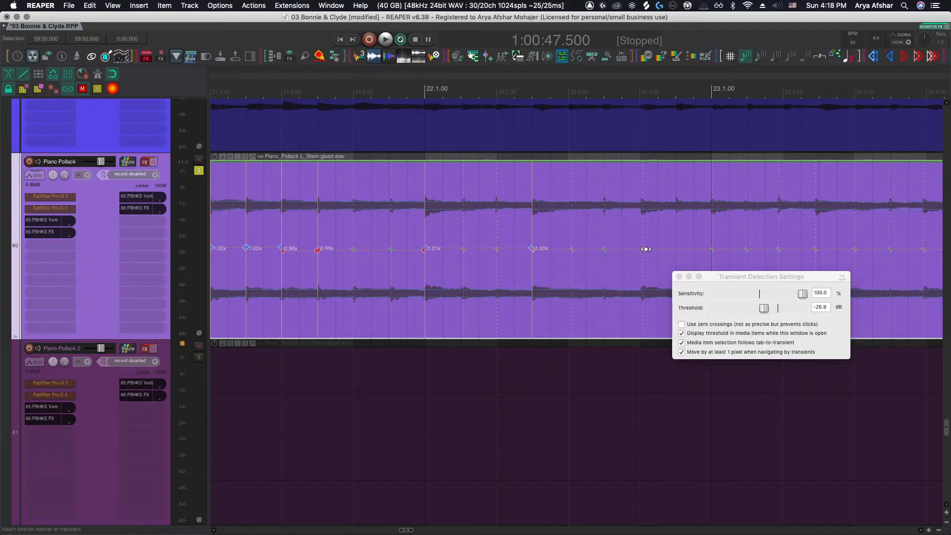
left_click(646, 249)
Zoom in and drag the stretch marker near the end of bar 22 slightly earlier onto its beat
scroll(645, 249, "up", 5)
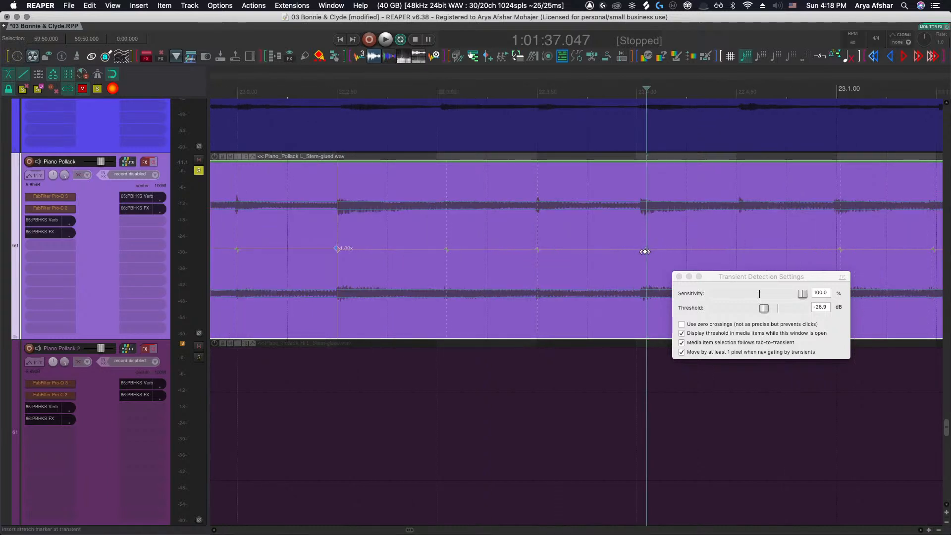
scroll(645, 252, "up", 3)
left_click(643, 261)
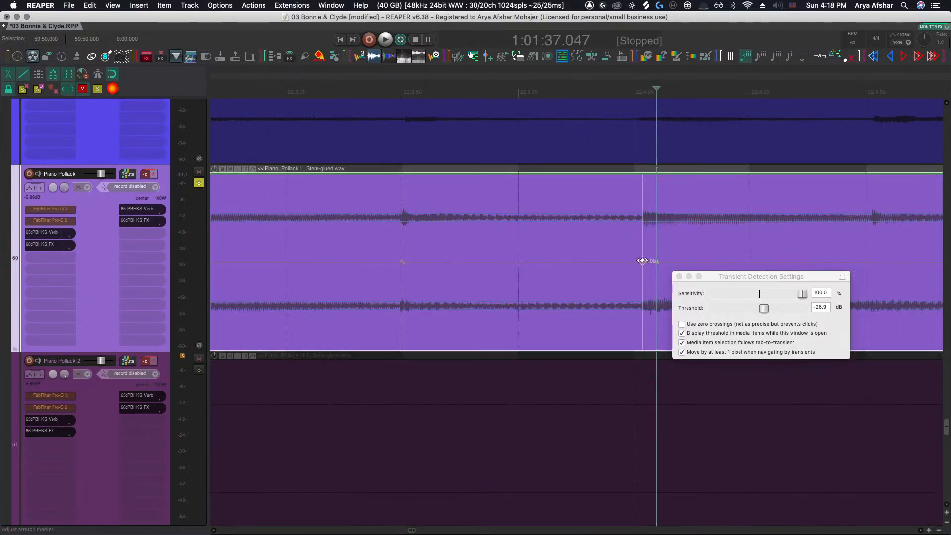
left_click_drag(642, 260, 635, 259)
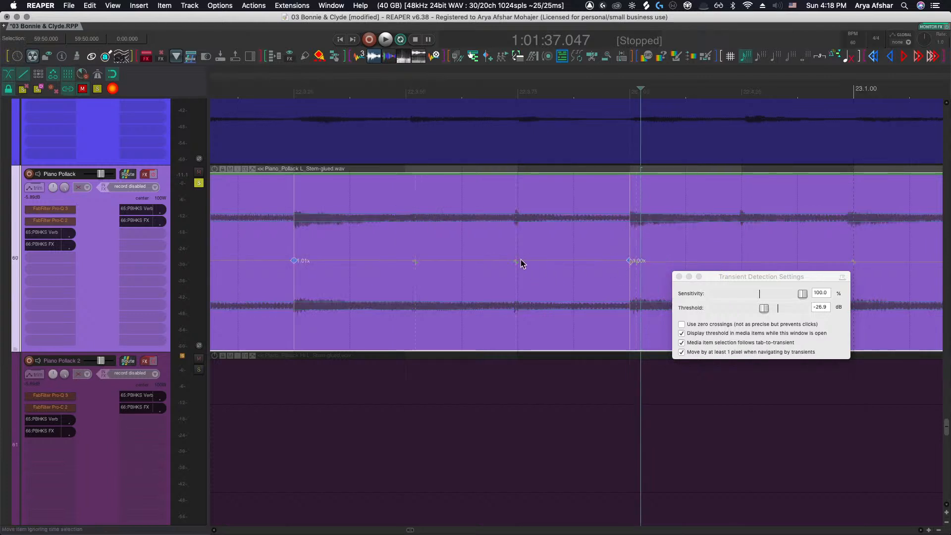
Insert a stretch marker at a transient in bar 23
scroll(521, 264, "right", 5)
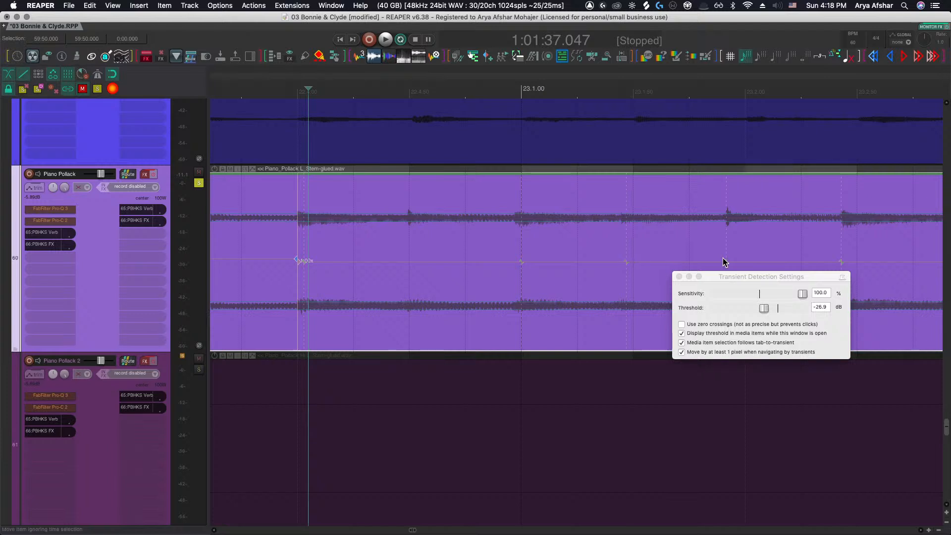
left_click(726, 260)
Play back the passage around bars 23 and 24 to check the piano timing
key("space")
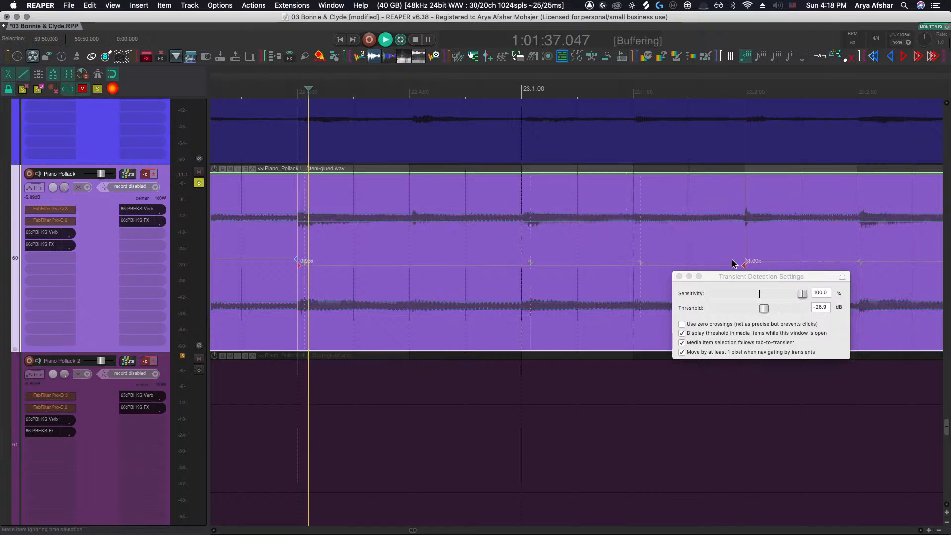
scroll(727, 263, "down", 3)
scroll(724, 263, "right", 10)
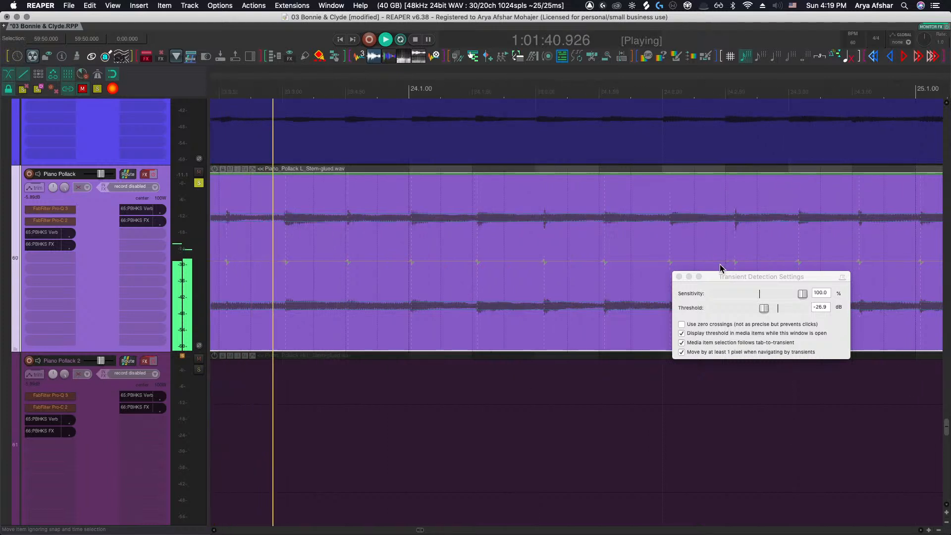
scroll(719, 263, "down", 2)
key("space")
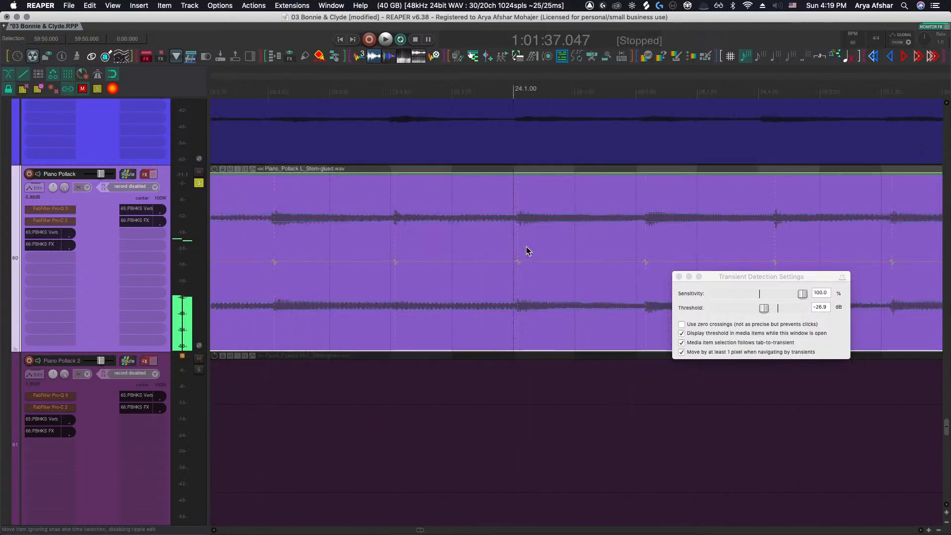
Adjust the stretch markers across the first half of bar 24 to line up with the beat grid
scroll(440, 264, "right", 5)
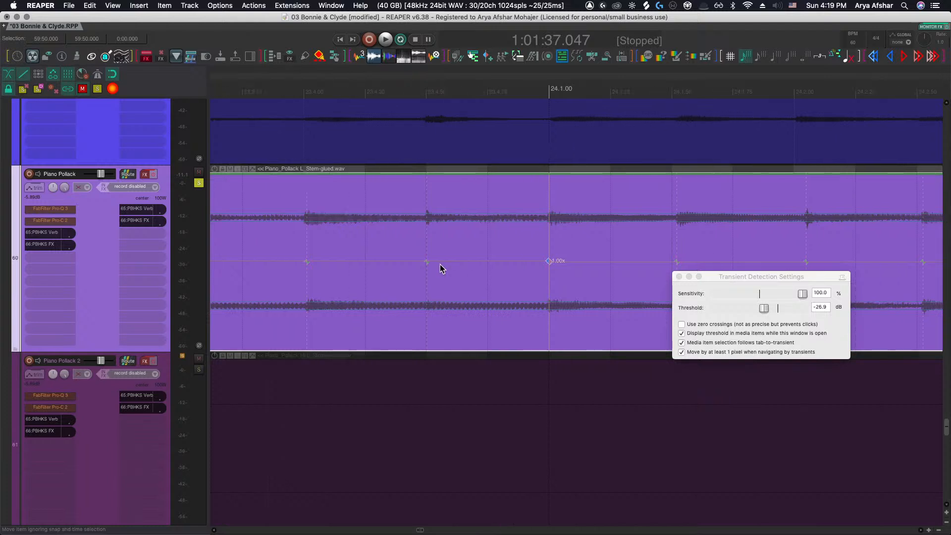
scroll(441, 262, "right", 1)
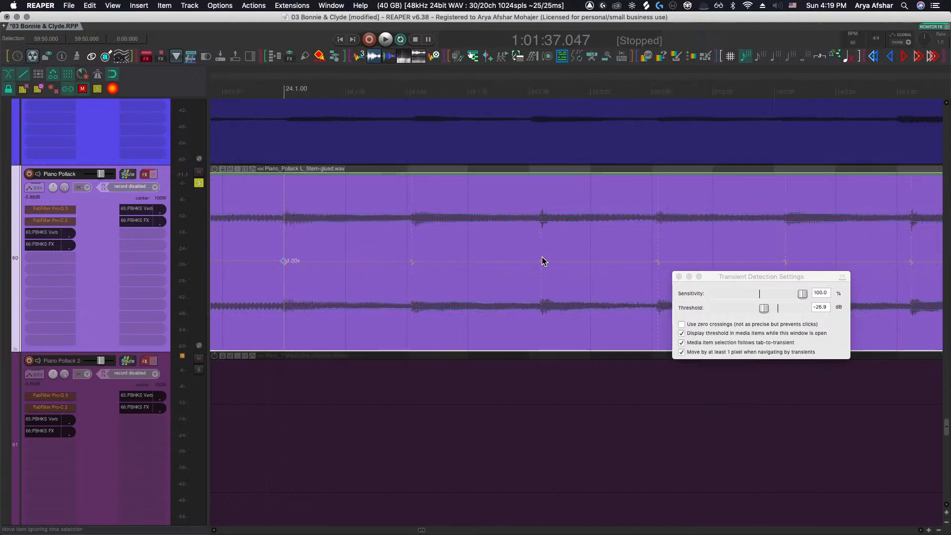
left_click_drag(540, 263, 532, 263)
scroll(545, 268, "right", 1)
left_click_drag(610, 263, 616, 266)
scroll(615, 267, "right", 4)
scroll(711, 270, "right", 3)
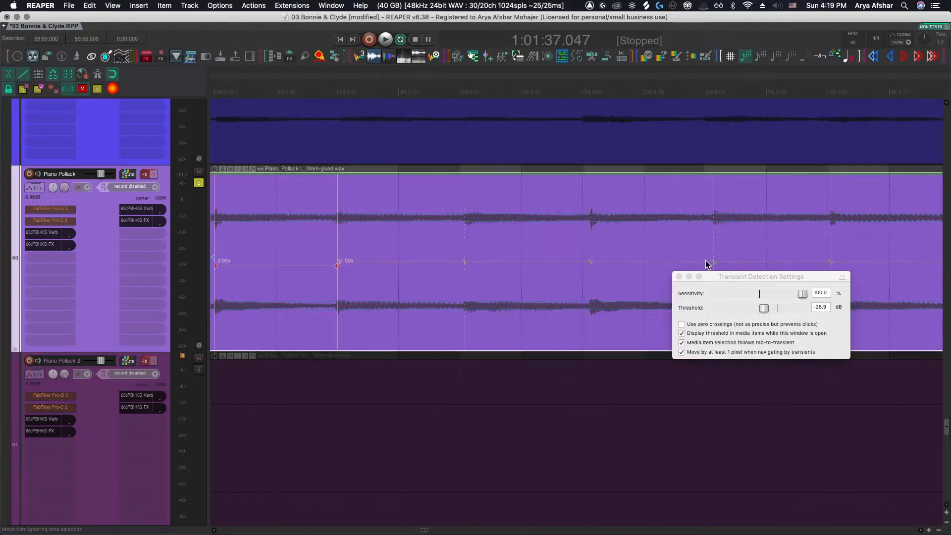
left_click_drag(589, 261, 588, 263)
Drag a stretch marker late in bar 24 back onto its beat and insert another at the next transient
scroll(586, 267, "right", 4)
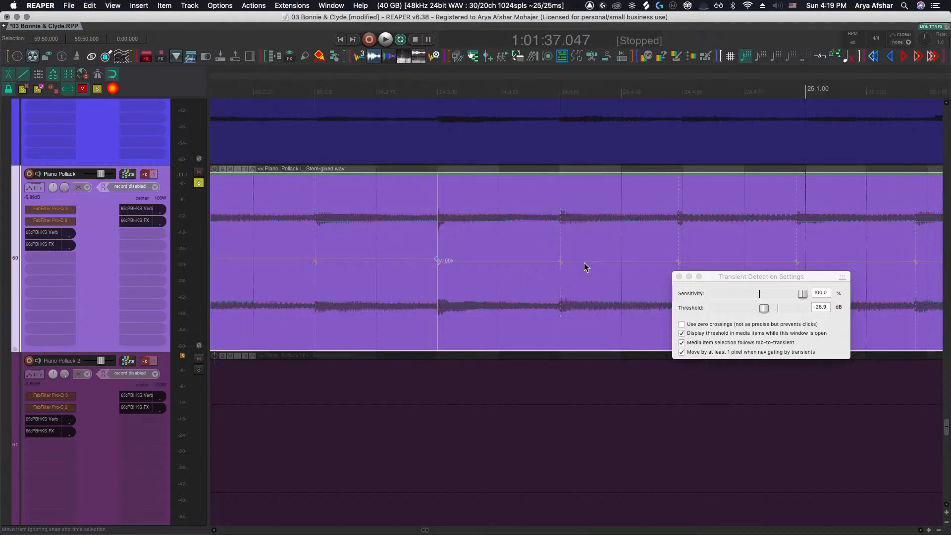
mouse_move(678, 263)
left_mouse_down()
mouse_move(594, 264)
mouse_move(652, 263)
left_mouse_up()
scroll(629, 268, "right", 4)
left_click(632, 263)
Move forward to bar 25 and drag one of its stretch markers earlier
scroll(643, 267, "right", 4)
scroll(623, 270, "right", 4)
scroll(595, 265, "right", 2)
scroll(654, 262, "right", 1)
scroll(686, 263, "right", 5)
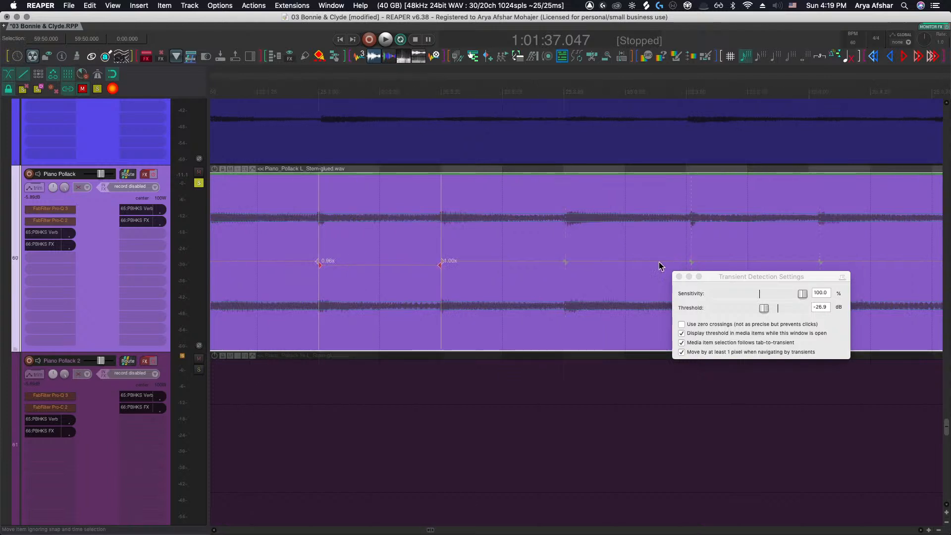
scroll(568, 265, "right", 2)
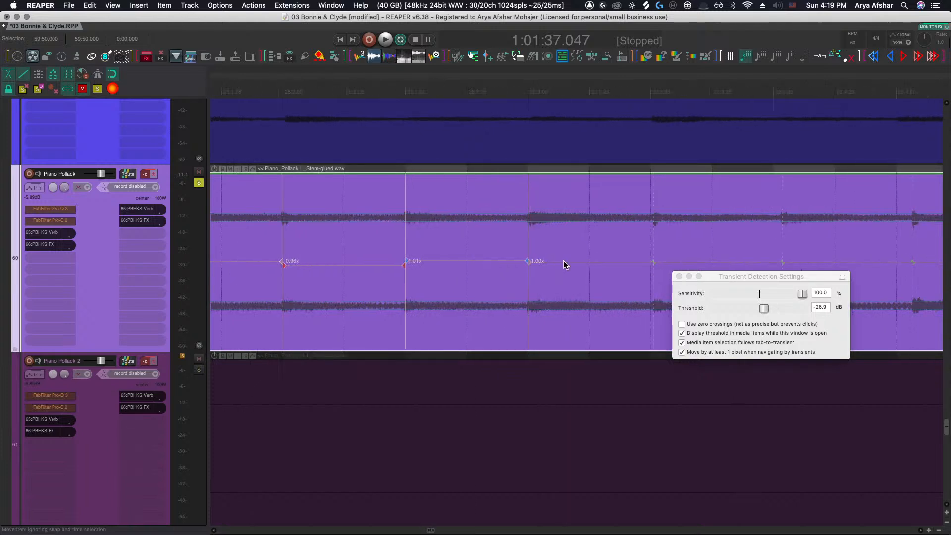
left_click_drag(632, 260, 477, 263)
Adjust the stretch markers across bar 26, dragging two of them back onto the beat grid
scroll(617, 263, "right", 1)
scroll(651, 264, "right", 4)
scroll(563, 262, "right", 3)
scroll(554, 268, "right", 3)
scroll(533, 267, "right", 3)
left_click_drag(598, 264, 597, 263)
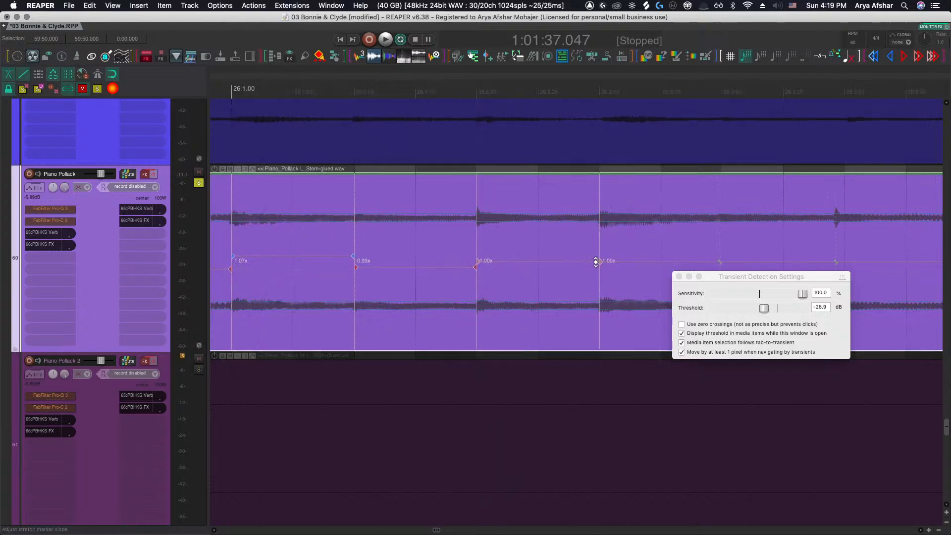
scroll(594, 265, "right", 3)
mouse_move(670, 261)
left_mouse_down()
mouse_move(682, 261)
mouse_move(635, 261)
left_mouse_up()
scroll(664, 267, "right", 3)
left_click_drag(757, 261, 677, 262)
Insert stretch markers at the transient guides in bar 27
scroll(763, 266, "right", 3)
scroll(730, 260, "right", 3)
scroll(713, 265, "right", 3)
scroll(700, 270, "right", 3)
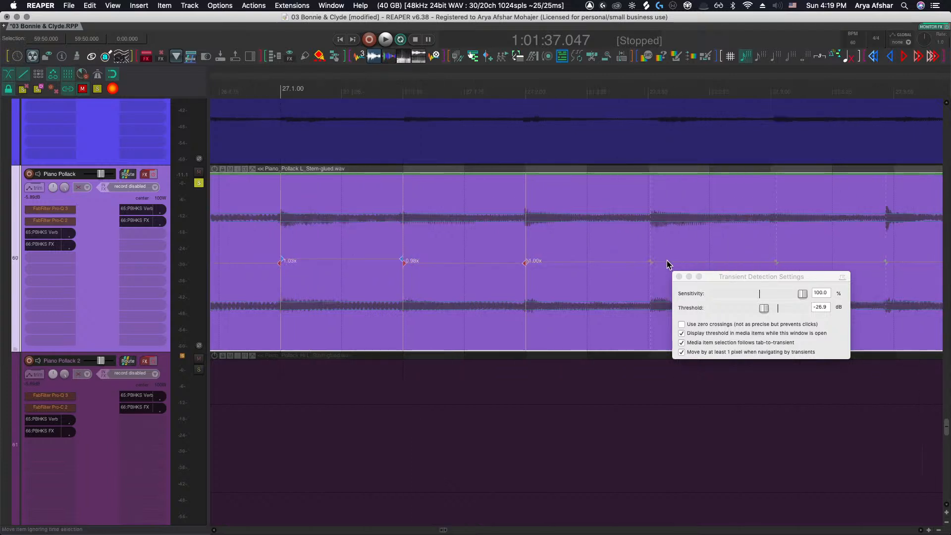
left_click(649, 262)
scroll(652, 267, "right", 3)
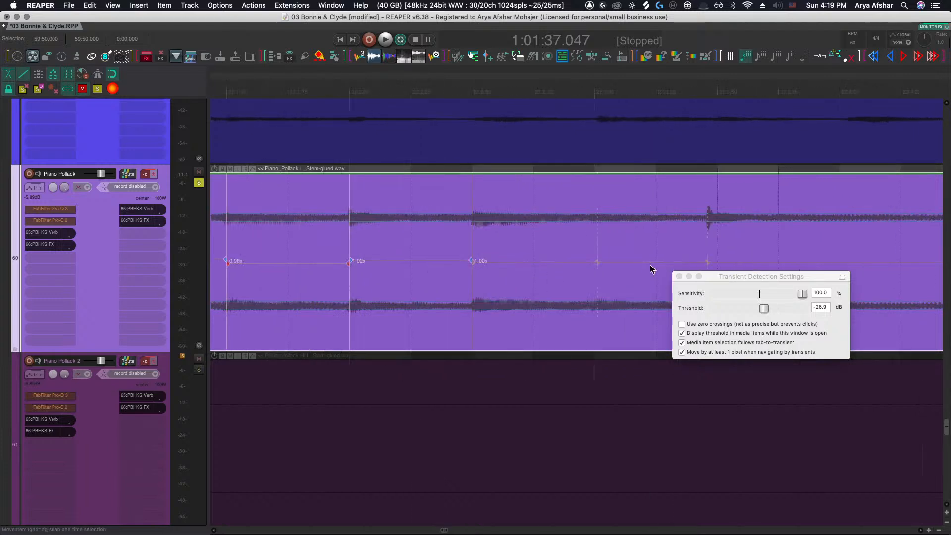
left_click(707, 261)
Drag the stretch marker at the downbeat of bar 29 slightly earlier onto the beat
scroll(711, 261, "right", 4)
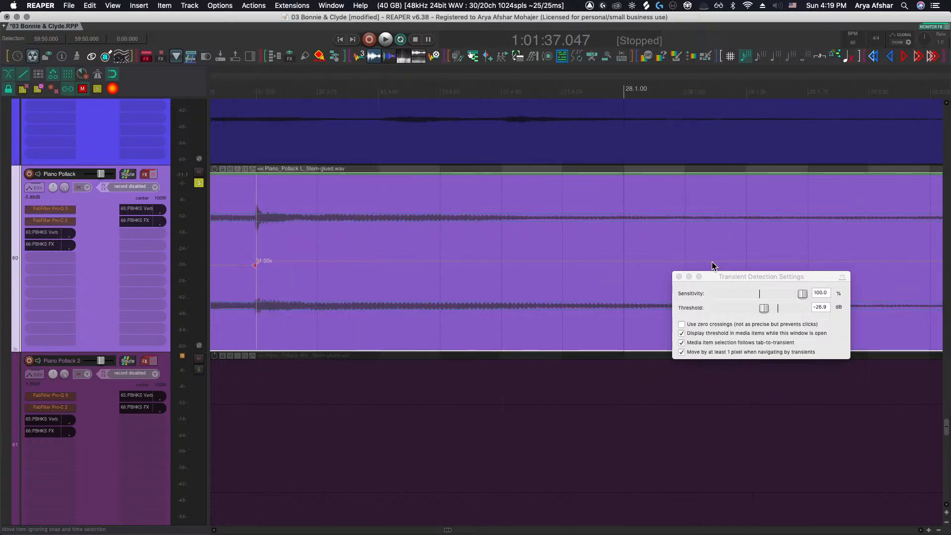
scroll(711, 261, "down", 7)
scroll(711, 261, "right", 3)
scroll(686, 263, "down", 2)
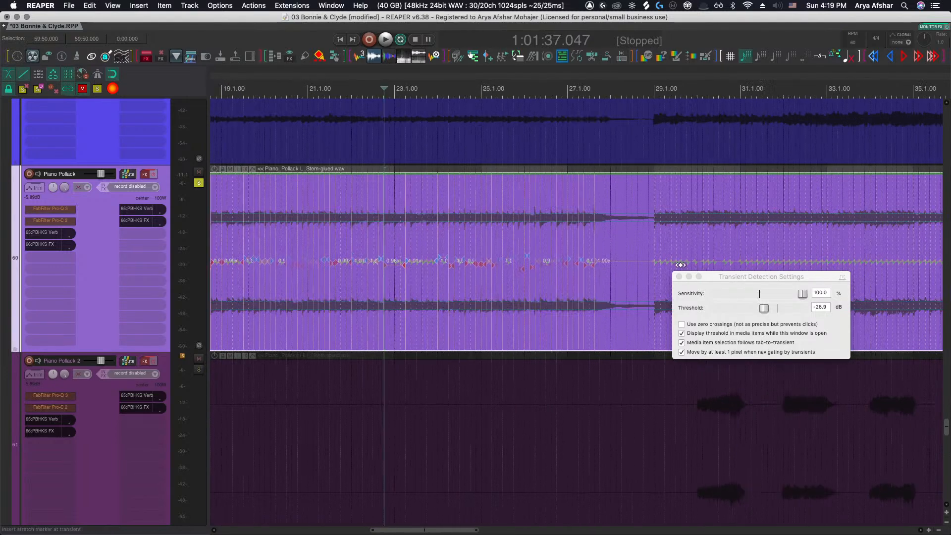
scroll(653, 266, "up", 2)
scroll(653, 266, "up", 3)
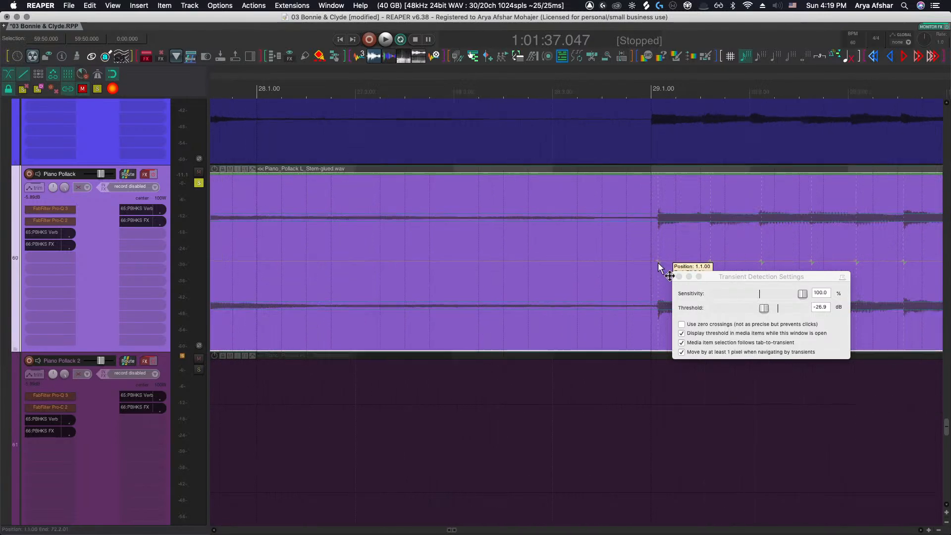
left_click_drag(658, 261, 651, 261)
Nudge a stretch marker in bar 29 slightly earlier
scroll(647, 263, "right", 3)
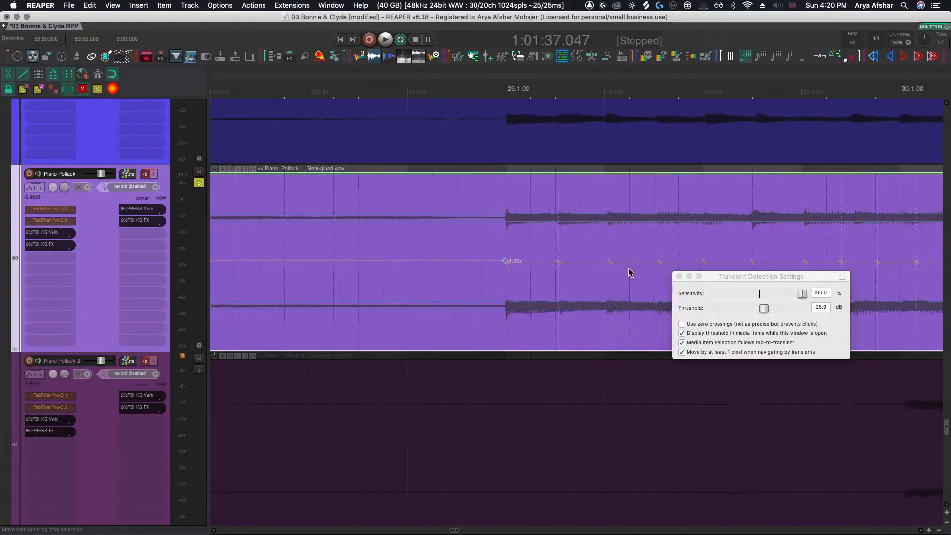
scroll(610, 263, "right", 2)
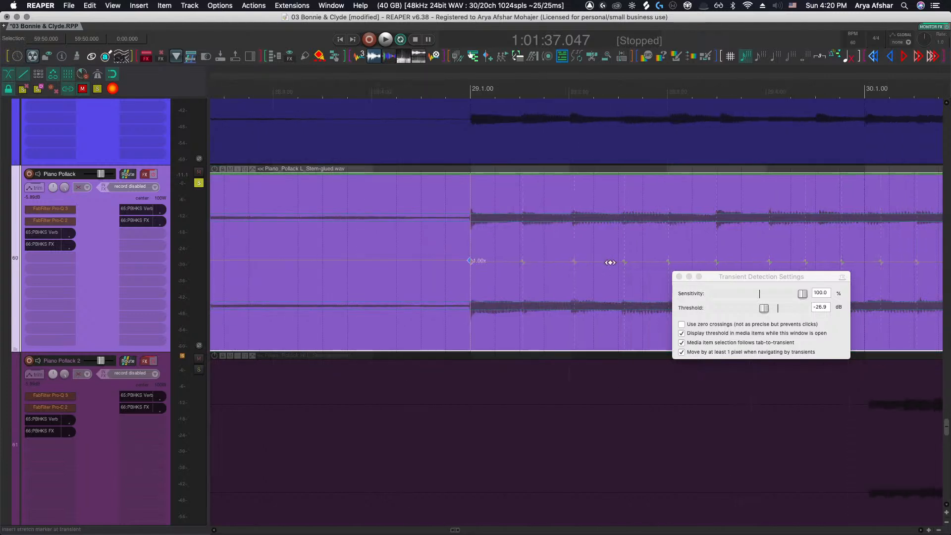
scroll(621, 265, "right", 1)
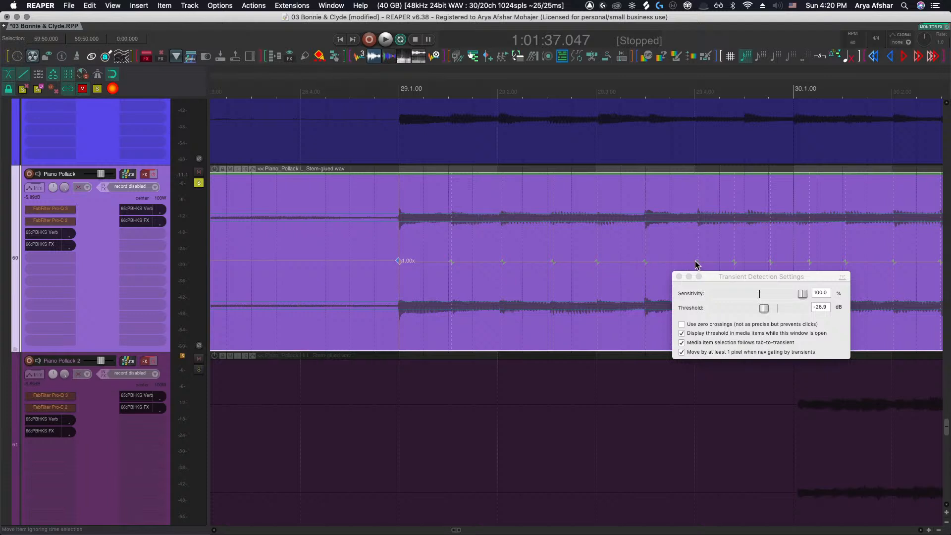
left_click_drag(695, 264, 694, 264)
scroll(694, 264, "right", 2)
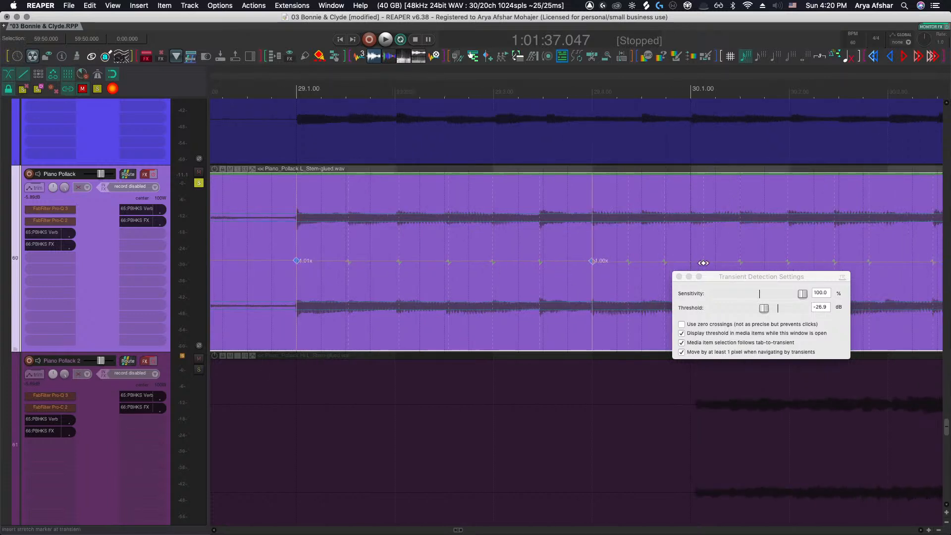
Play from just before bar 29 and nudge the marker on its second eighth slightly earlier
left_click(271, 90)
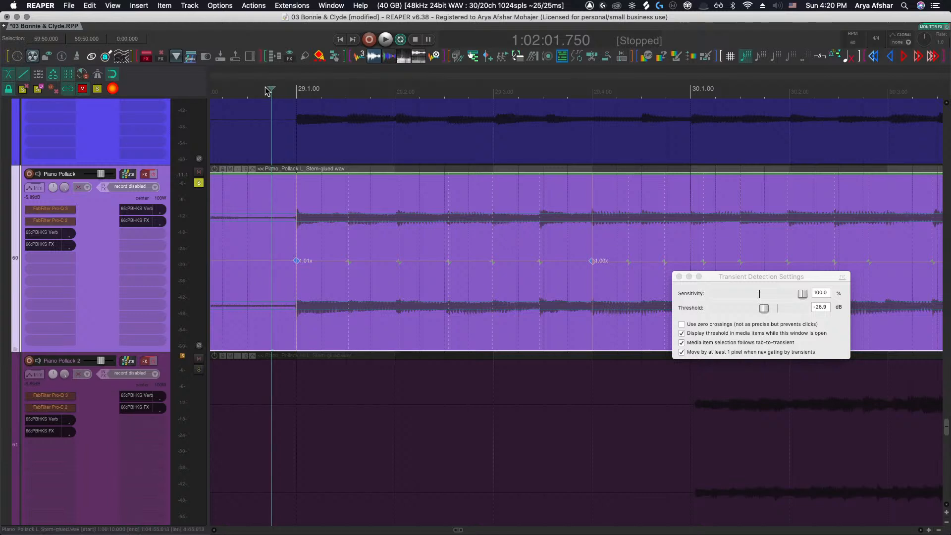
key("space")
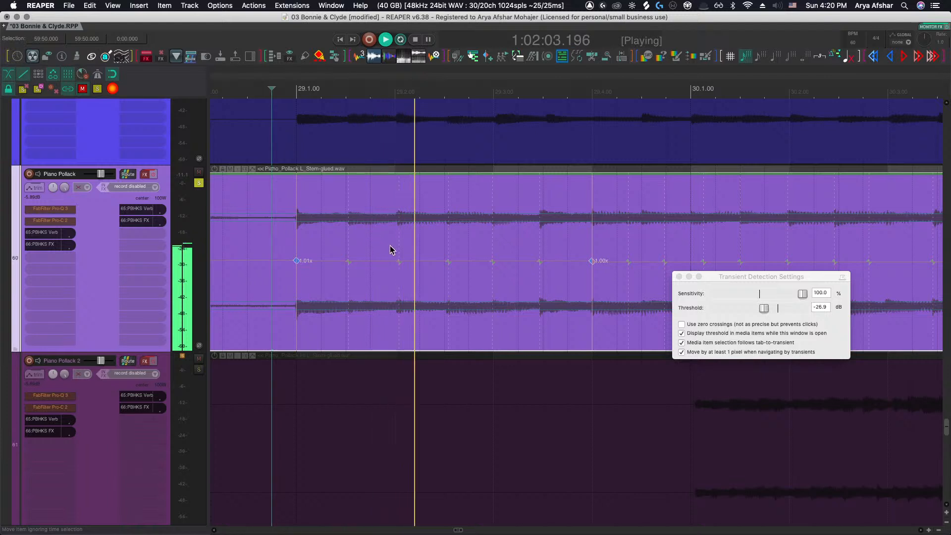
left_click_drag(348, 262, 346, 261)
key("space")
Adjust two stretch markers in the middle of bar 29 onto the grid and audition the result
scroll(420, 271, "right", 1)
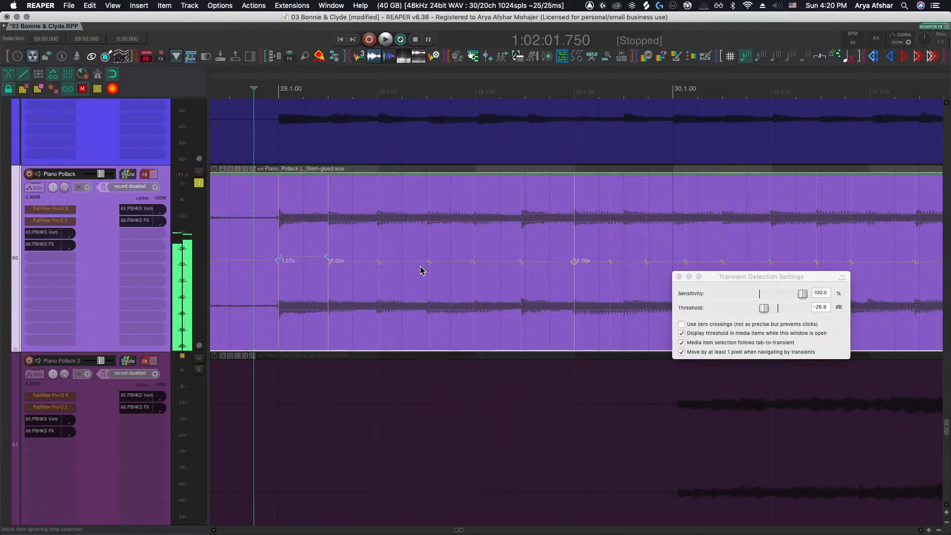
left_click_drag(522, 262, 526, 262)
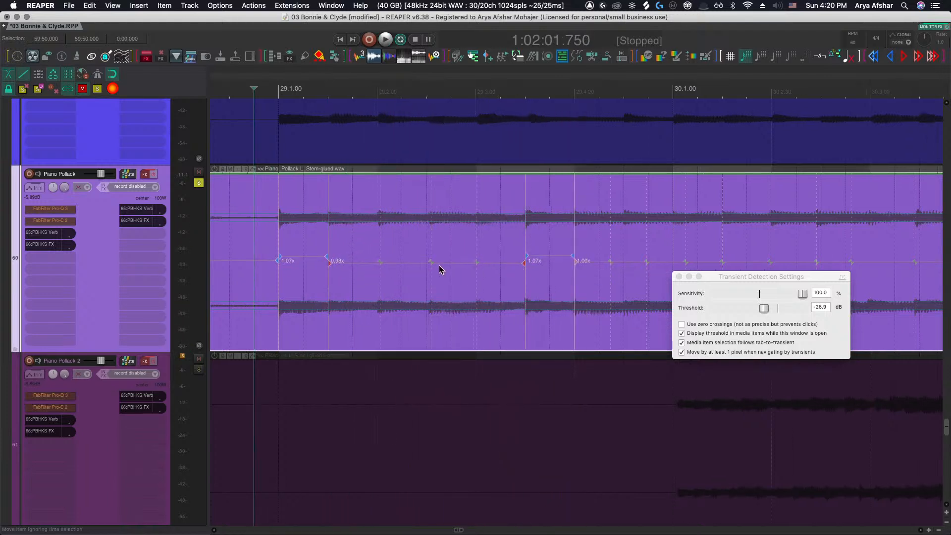
left_click_drag(430, 262, 424, 264)
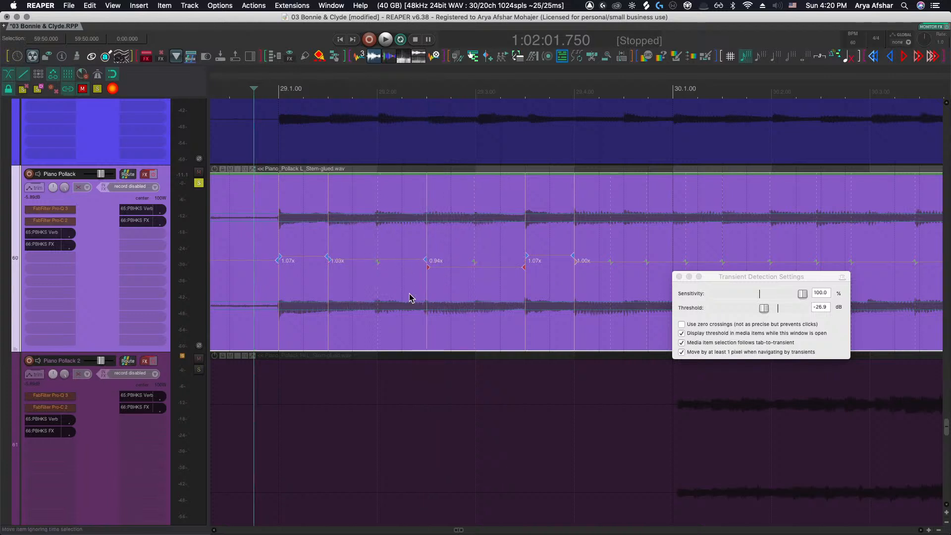
key("space")
key("space")
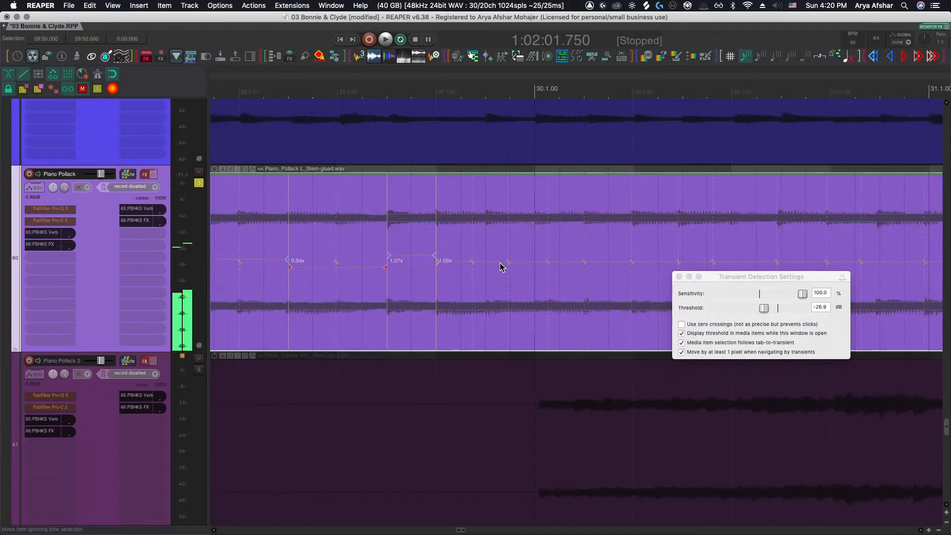
Insert a stretch marker at the start of bar 30 and nudge it slightly later onto the downbeat
left_click(532, 262)
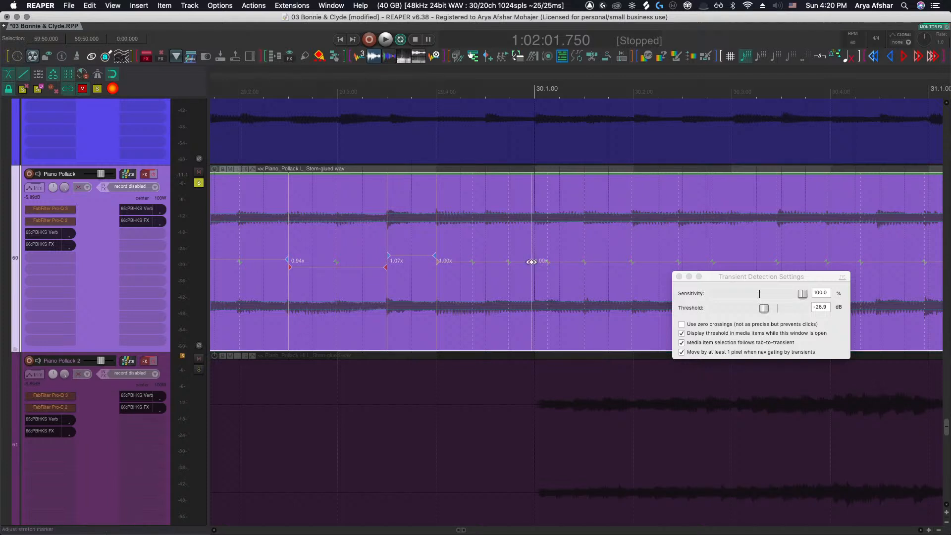
left_click_drag(532, 261, 534, 262)
scroll(522, 262, "up", 4)
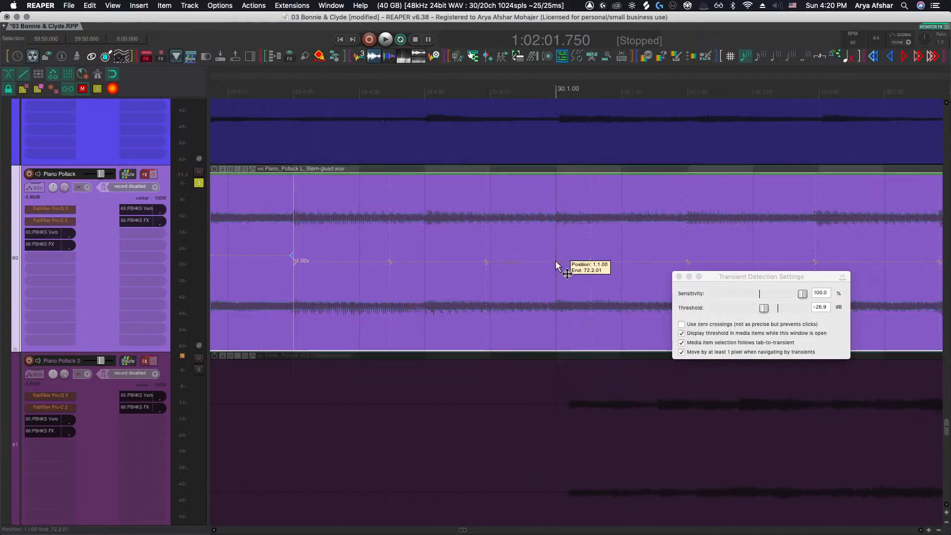
scroll(457, 263, "right", 3)
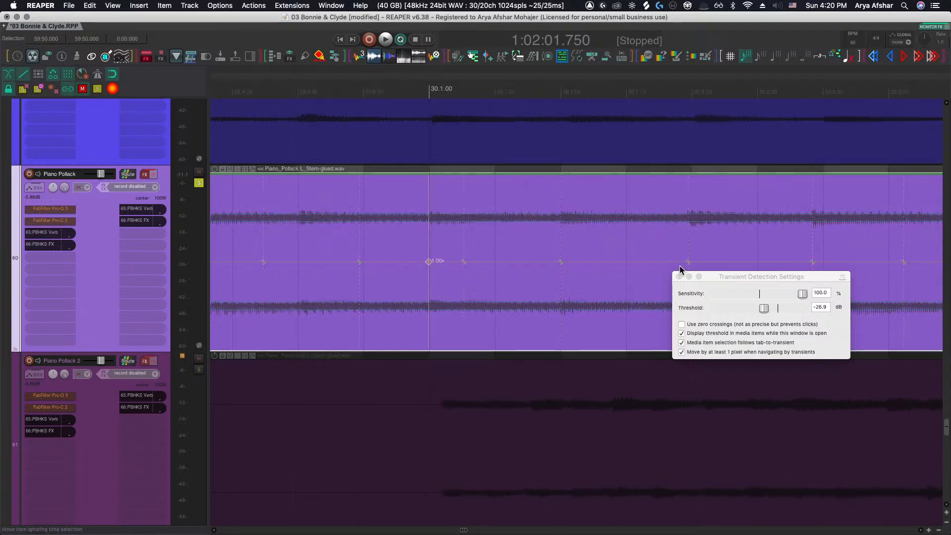
Nudge two stretch markers in the second half of bar 30 earlier onto the grid
left_click_drag(688, 263, 671, 263)
scroll(686, 267, "right", 3)
scroll(693, 263, "right", 3)
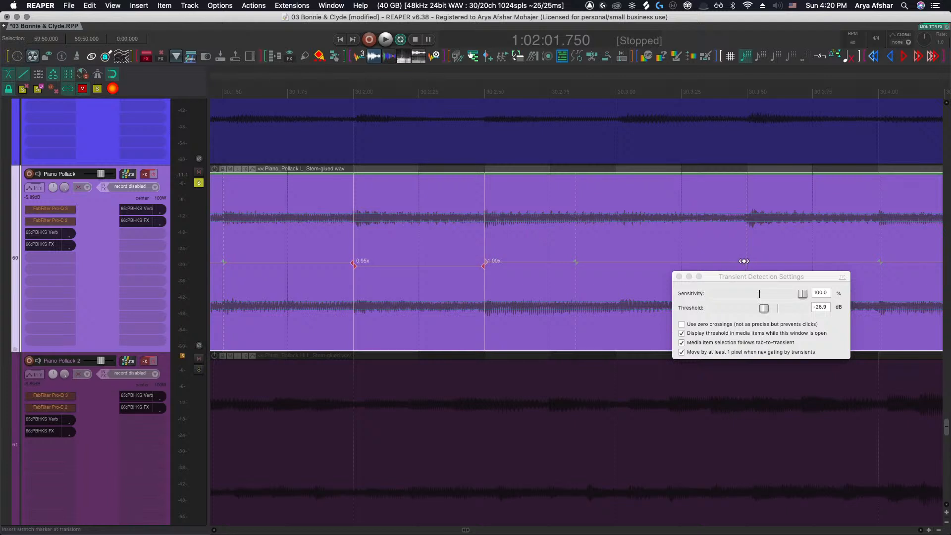
left_click_drag(744, 261, 694, 263)
Nudge a stretch marker in the first half of bar 31 slightly earlier
scroll(741, 263, "right", 3)
scroll(741, 263, "right", 3)
scroll(693, 263, "right", 3)
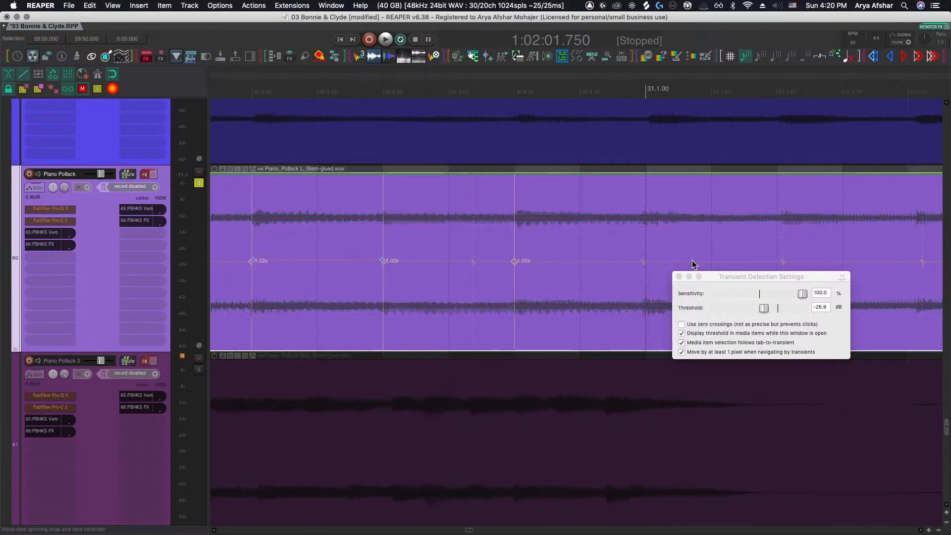
scroll(694, 264, "right", 3)
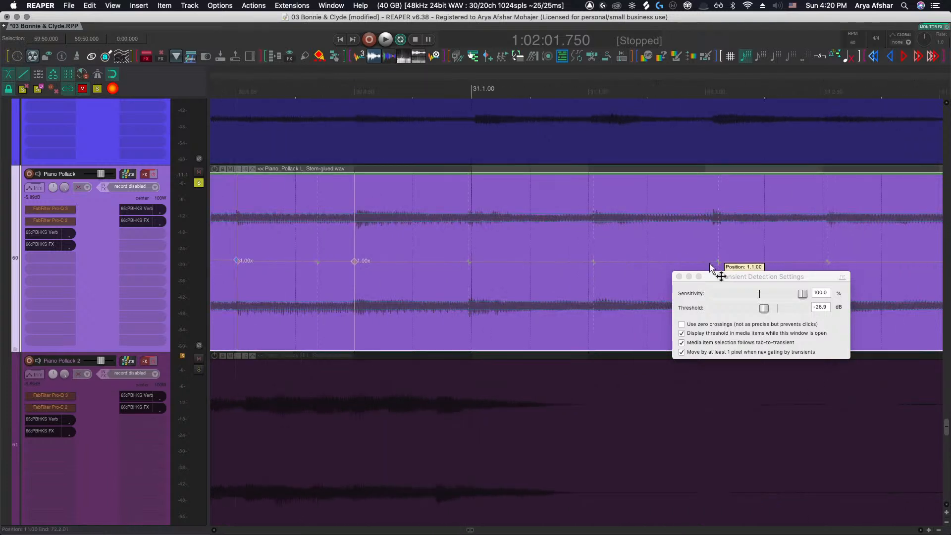
left_click_drag(717, 263, 707, 264)
Insert a stretch marker at a transient in the middle of bar 31 and nudge it slightly later
scroll(668, 263, "right", 1)
scroll(664, 263, "right", 3)
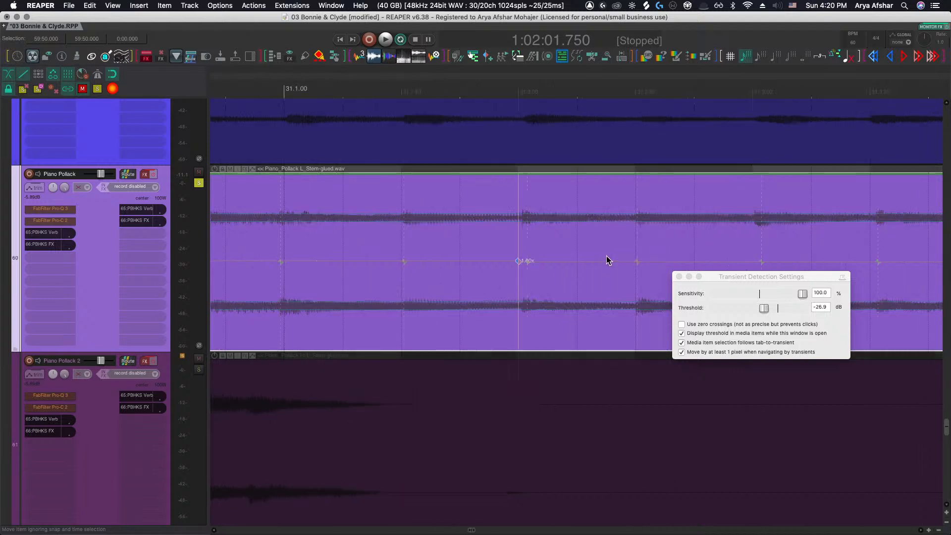
scroll(639, 265, "up", 5)
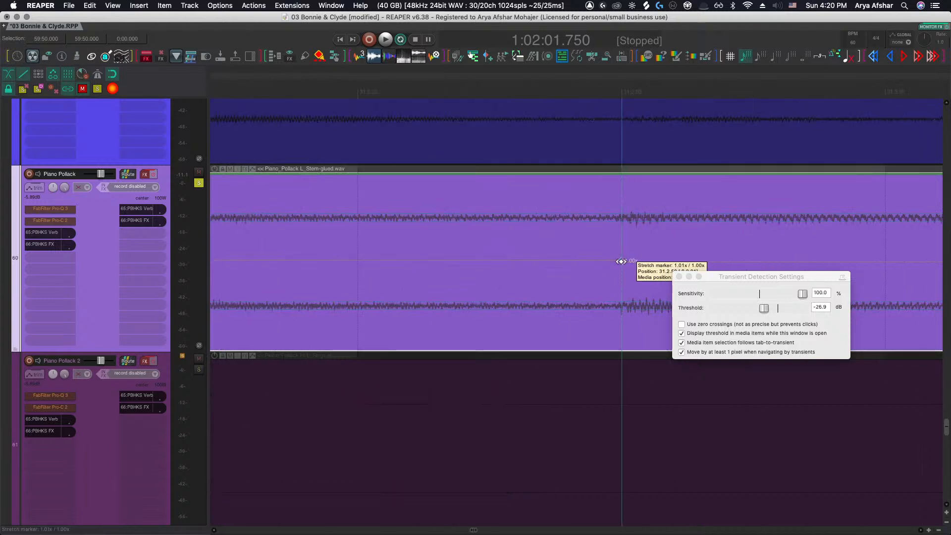
scroll(623, 262, "down", 4)
scroll(580, 273, "up", 3)
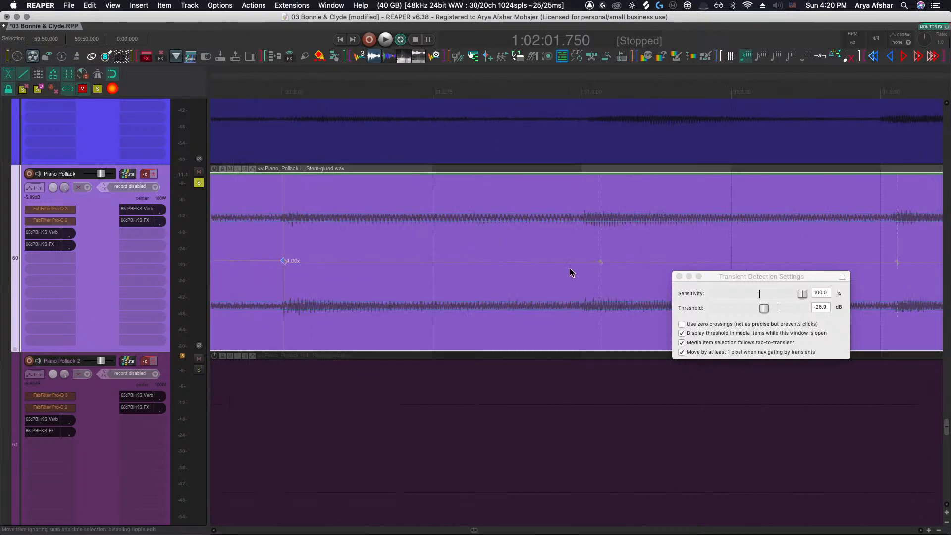
left_click(580, 263)
left_click_drag(582, 264, 584, 264)
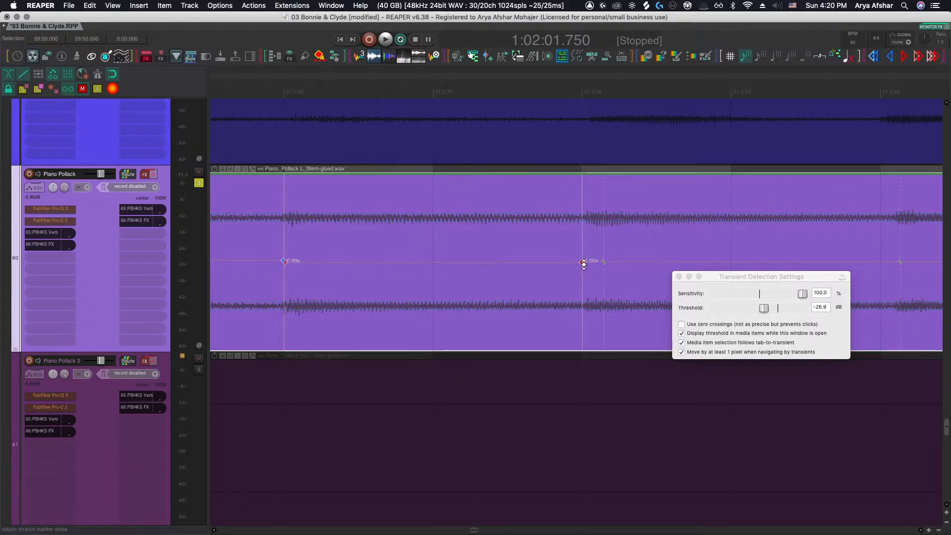
Drag a later stretch marker in bar 31 earlier onto the grid and nudge the following marker slightly
scroll(584, 264, "right", 5)
scroll(584, 264, "down", 2)
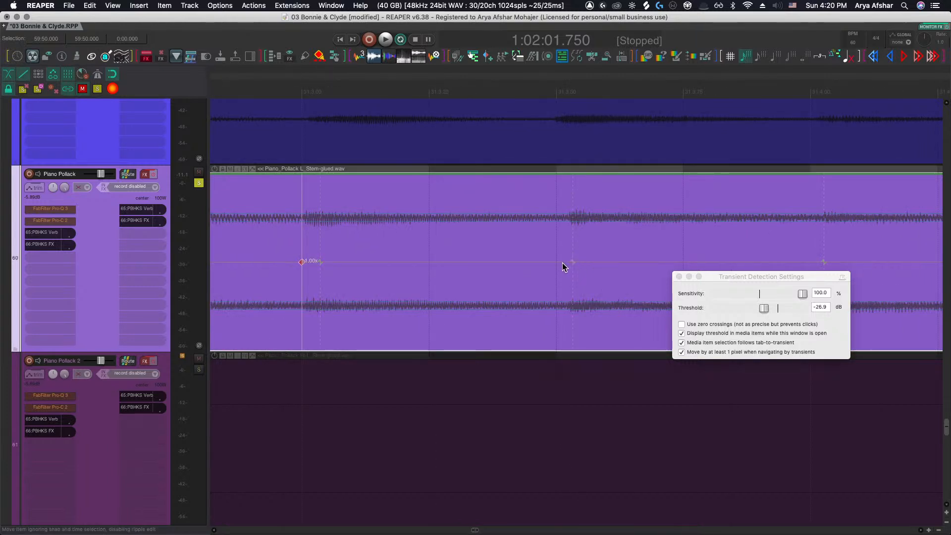
left_click_drag(573, 262, 510, 262)
scroll(563, 265, "down", 4)
left_click_drag(631, 261, 632, 262)
Nudge a stretch marker in the middle of bar 32 slightly earlier
scroll(639, 263, "right", 5)
scroll(633, 261, "right", 5)
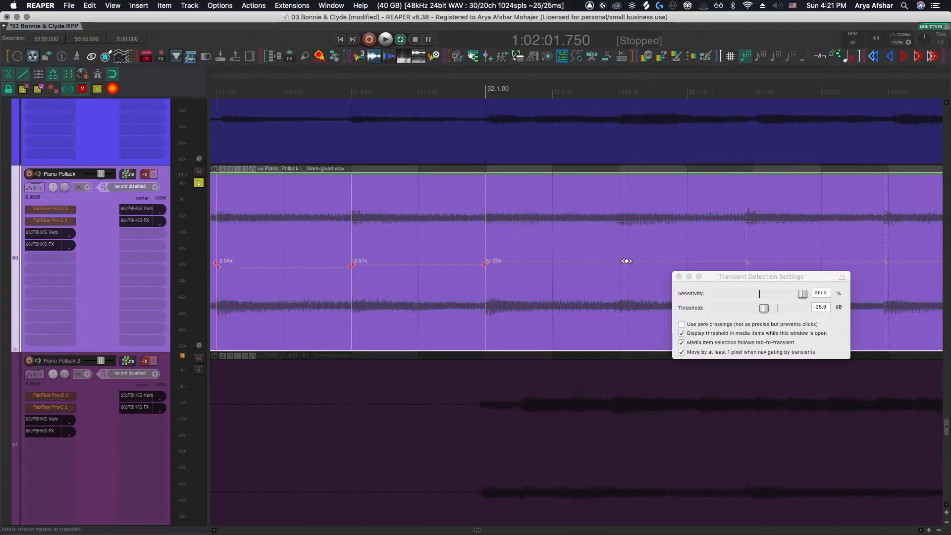
scroll(626, 261, "right", 5)
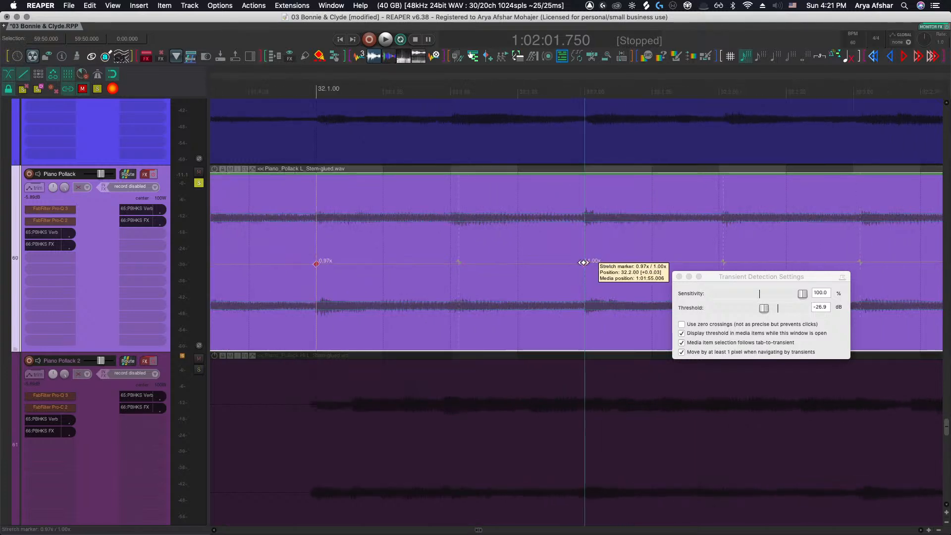
scroll(574, 264, "down", 3)
scroll(483, 268, "up", 5)
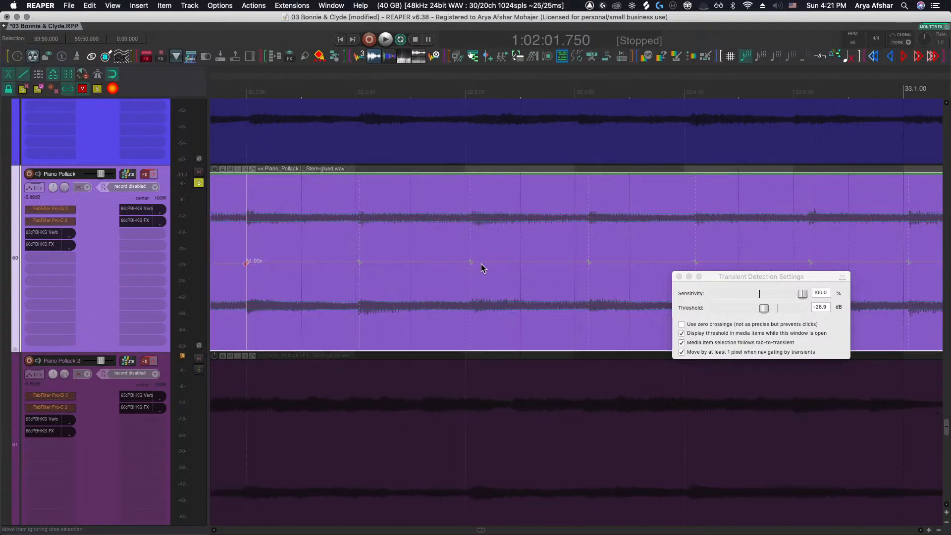
left_click_drag(468, 260, 456, 261)
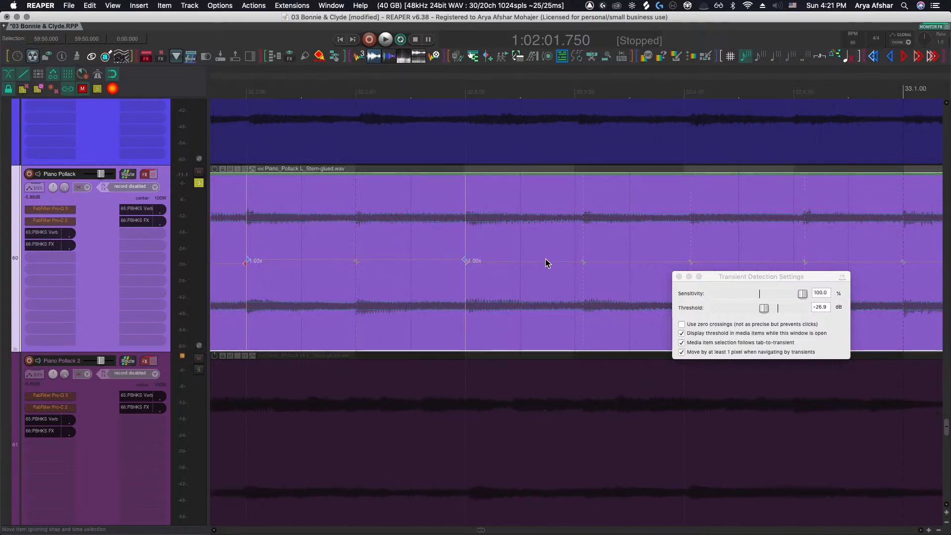
Nudge two stretch markers near the end of bar 32 earlier onto the grid
scroll(547, 261, "right", 1)
scroll(548, 260, "right", 1)
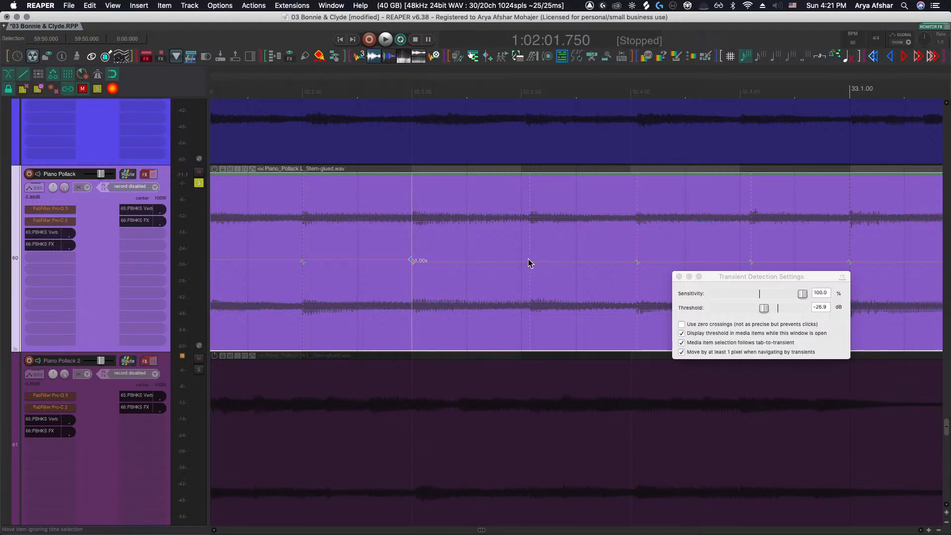
left_click_drag(529, 261, 521, 261)
scroll(562, 262, "right", 2)
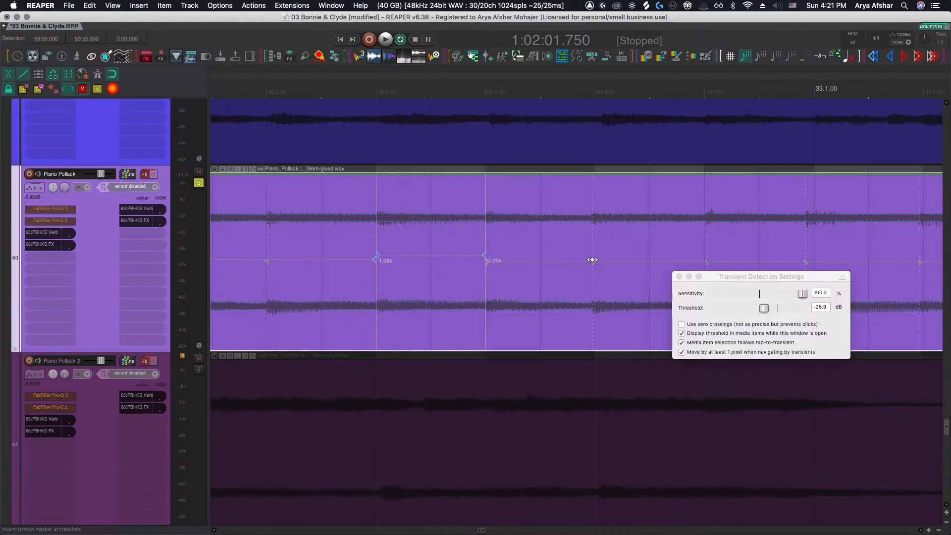
left_click_drag(592, 260, 543, 265)
Insert a stretch marker at a transient in bar 33 and drag a later marker earlier onto the grid
scroll(604, 261, "right", 7)
scroll(657, 272, "right", 6)
scroll(589, 267, "right", 6)
scroll(608, 271, "right", 7)
scroll(577, 268, "right", 7)
scroll(507, 267, "right", 4)
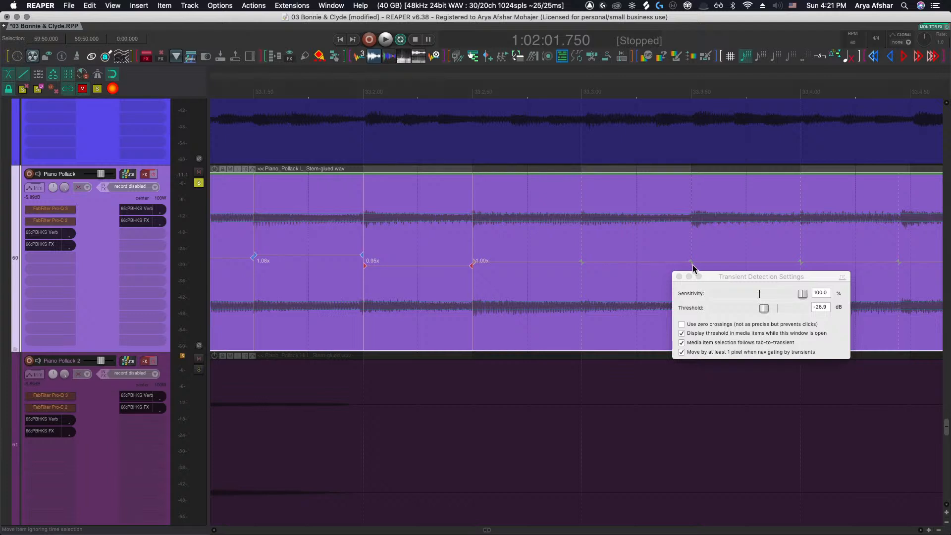
left_click(691, 264)
scroll(673, 267, "right", 10)
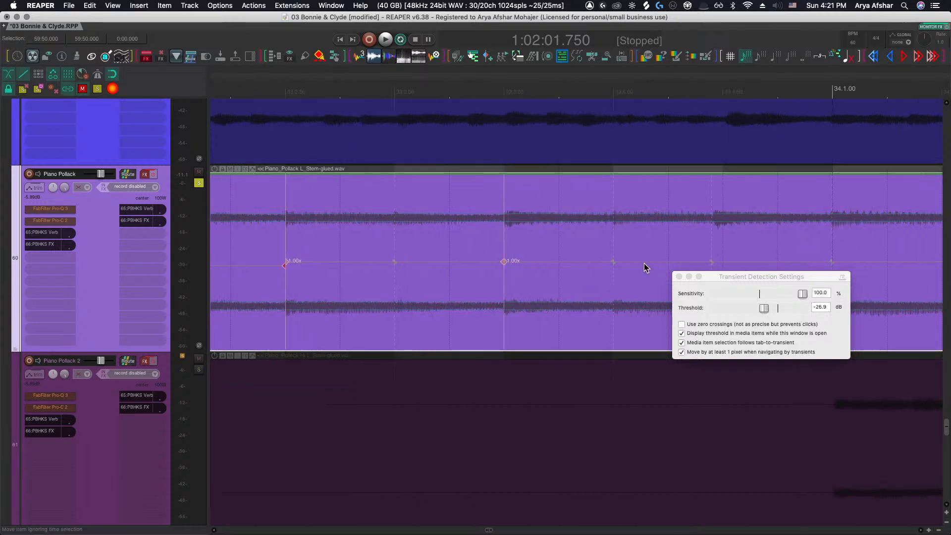
mouse_move(711, 261)
left_mouse_down()
mouse_move(722, 262)
mouse_move(602, 261)
left_mouse_up()
Insert a stretch marker near the end of bar 33 and nudge two markers around the bar 34 downbeat slightly
scroll(693, 262, "right", 9)
left_click(672, 262)
scroll(643, 266, "right", 9)
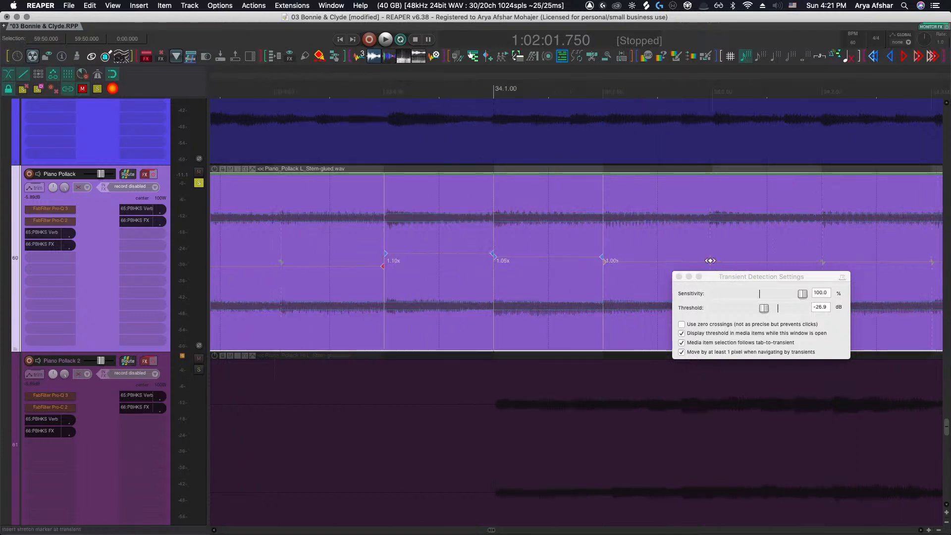
left_click_drag(710, 260, 712, 261)
scroll(714, 261, "right", 2)
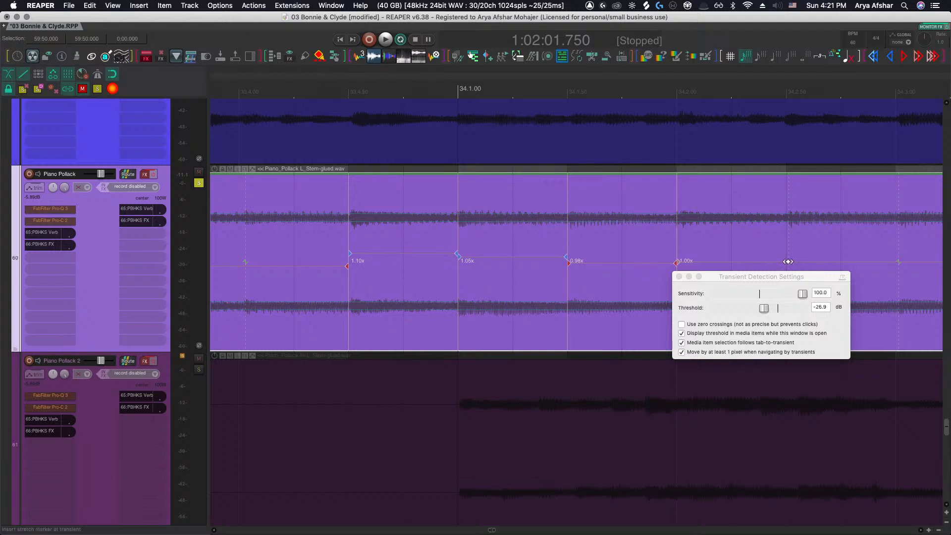
left_click_drag(787, 262, 786, 261)
Nudge one stretch marker in bar 34 slightly earlier and the next one later
scroll(744, 267, "right", 20)
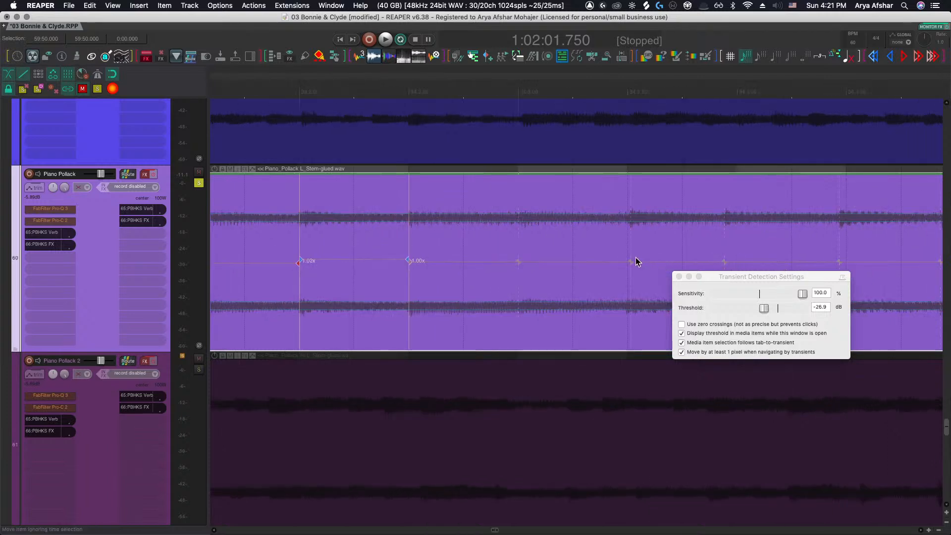
left_click_drag(636, 260, 631, 261)
left_click_drag(721, 263, 734, 262)
Audition the Piano Pollack stem from the middle of bar 34, starting and stopping playback repeatedly
left_click(515, 194)
key("space")
scroll(505, 213, "right", 2)
scroll(504, 215, "right", 12)
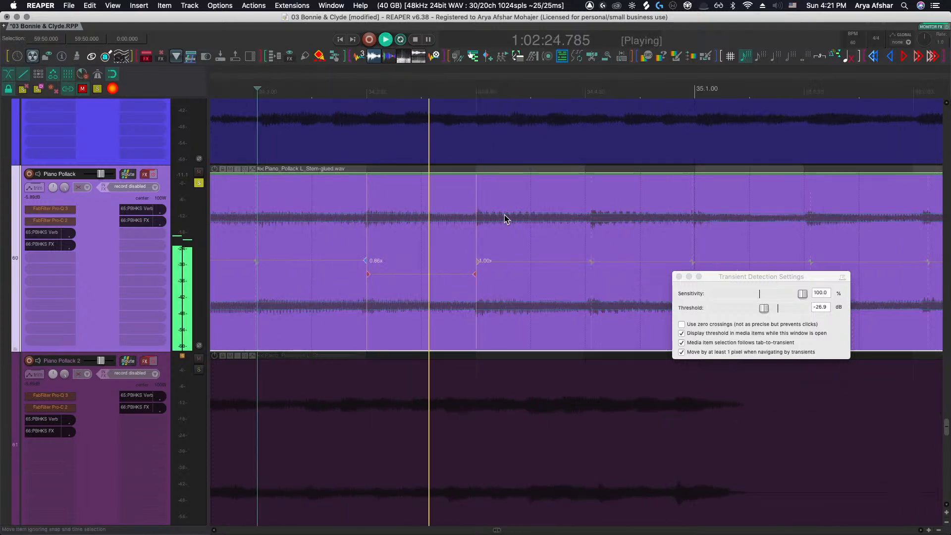
key("space")
key("space")
key("space")
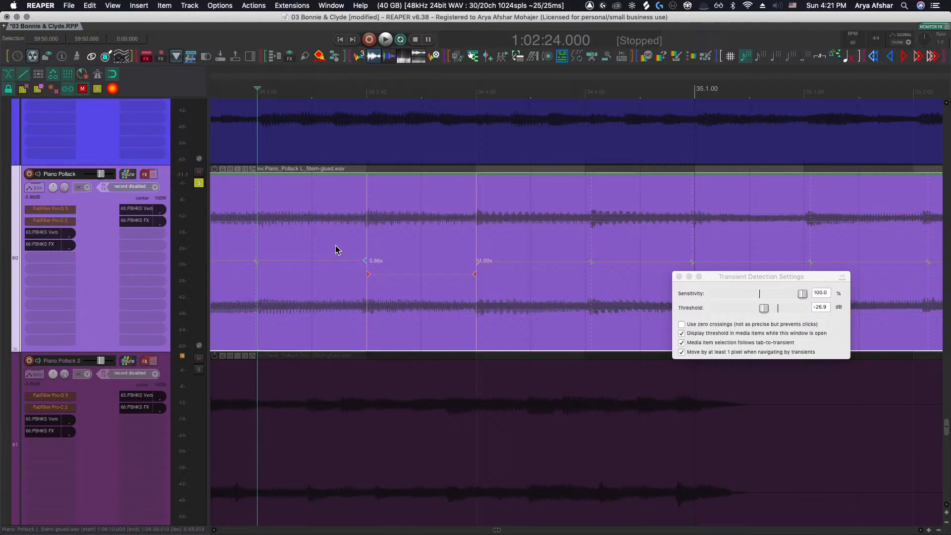
key("space")
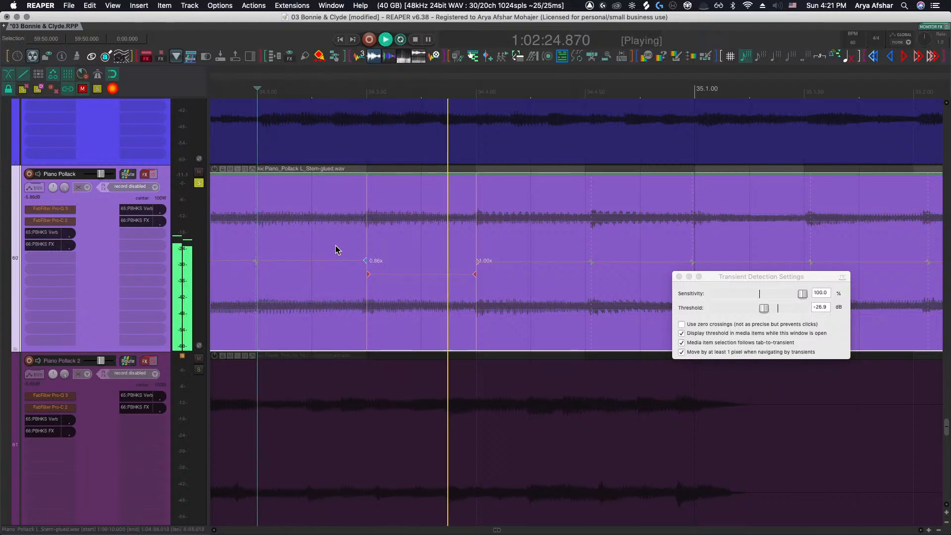
key("space")
key("space")
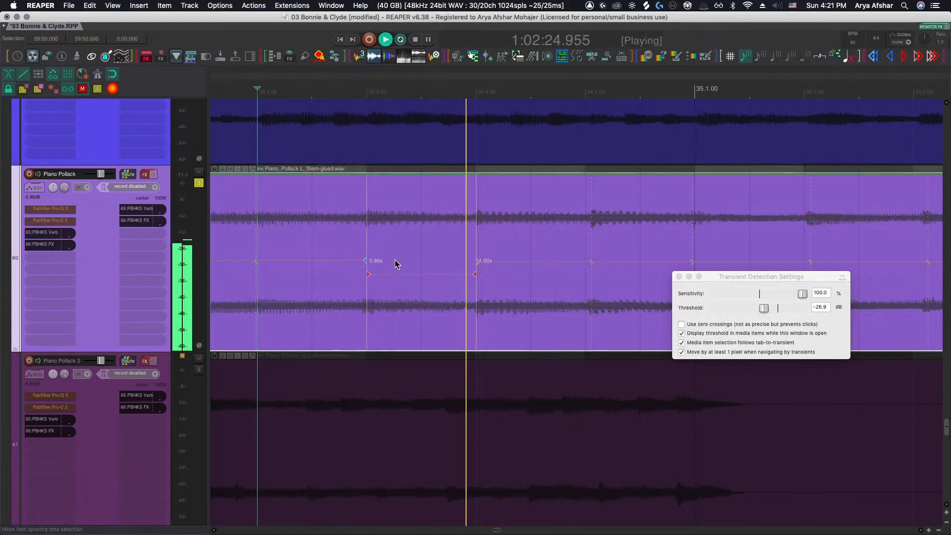
key("space")
Delete the stretch marker on the second beat of bar 34 and audition the passage again from earlier in the bar
left_click_drag(367, 274, 367, 277)
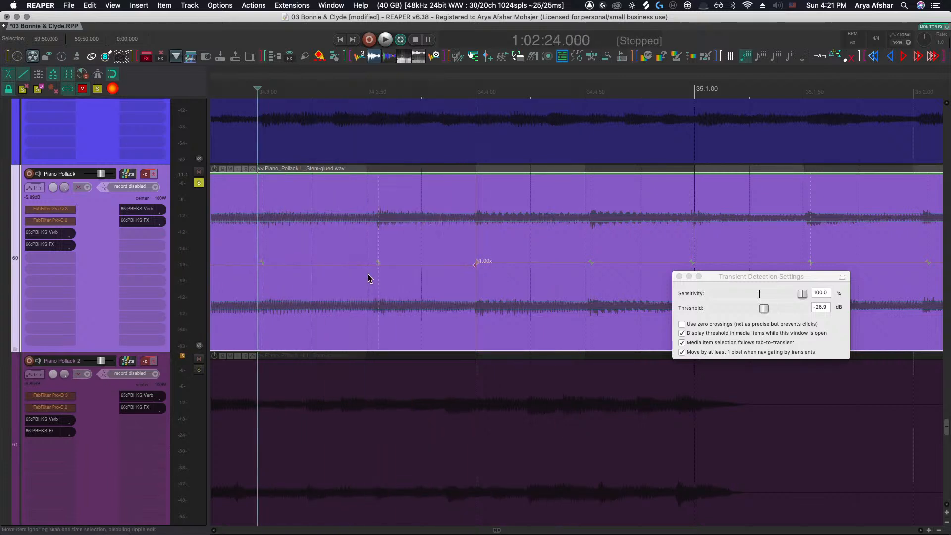
scroll(378, 278, "down", 2)
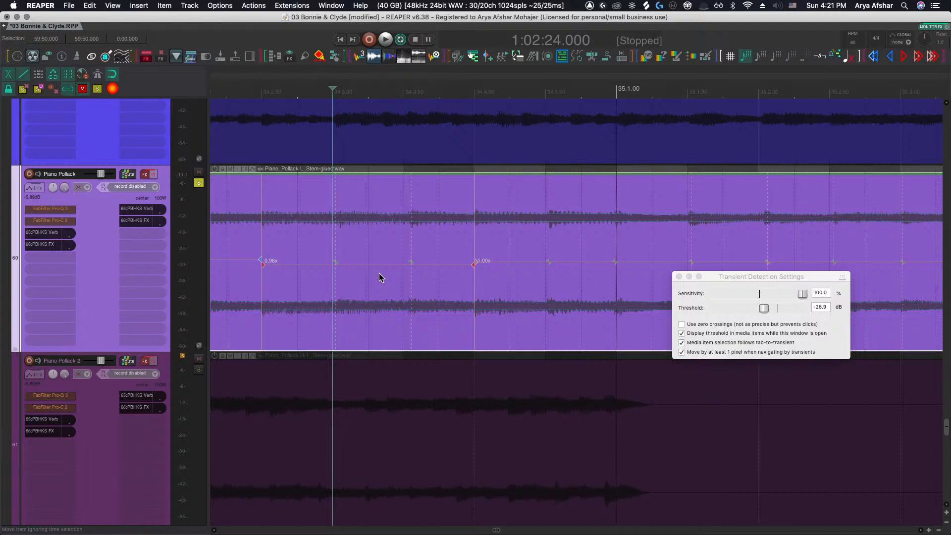
scroll(379, 277, "left", 2)
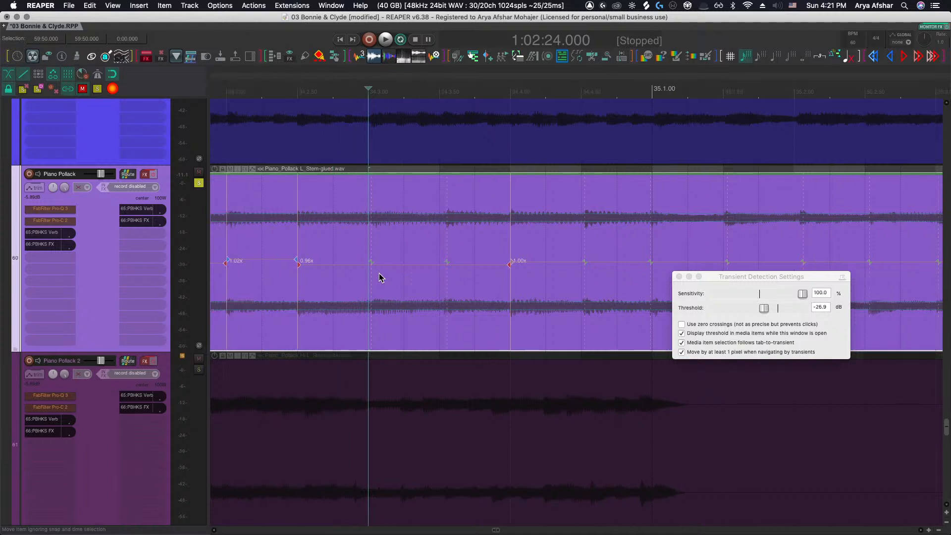
left_click(280, 207)
key("space")
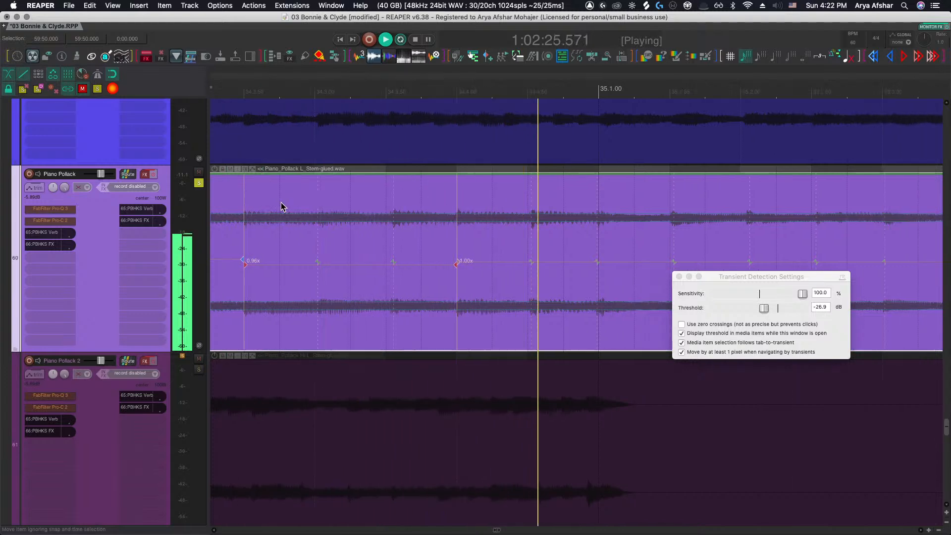
key("space")
Open the Piano Pollack stem item's properties and its pitch shift/time stretch mode list
scroll(367, 258, "up", 2)
scroll(394, 274, "up", 1)
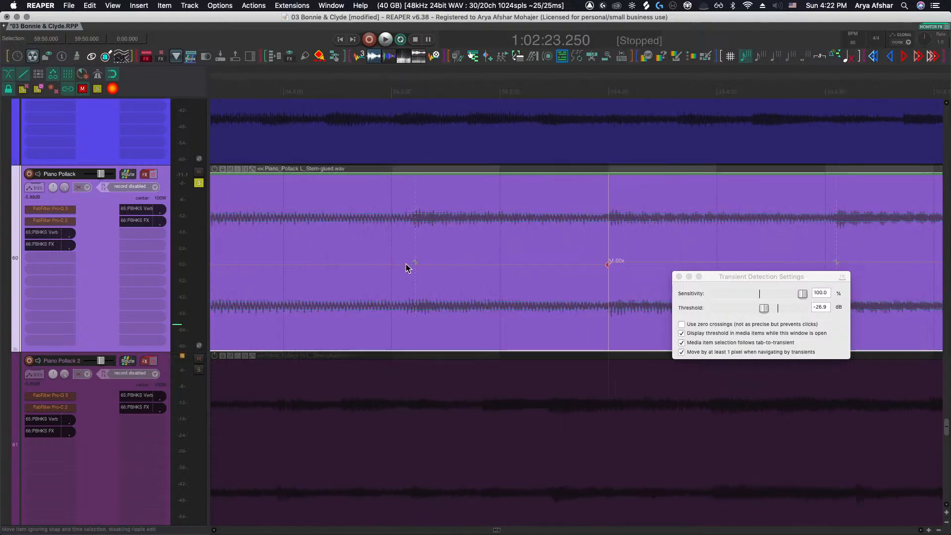
scroll(397, 264, "down", 5)
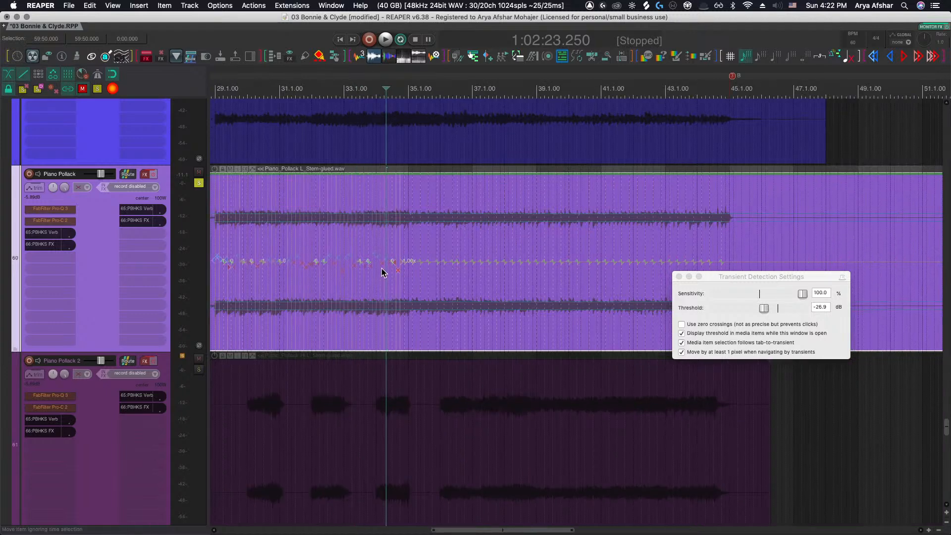
scroll(362, 263, "down", 2)
scroll(314, 234, "down", 4)
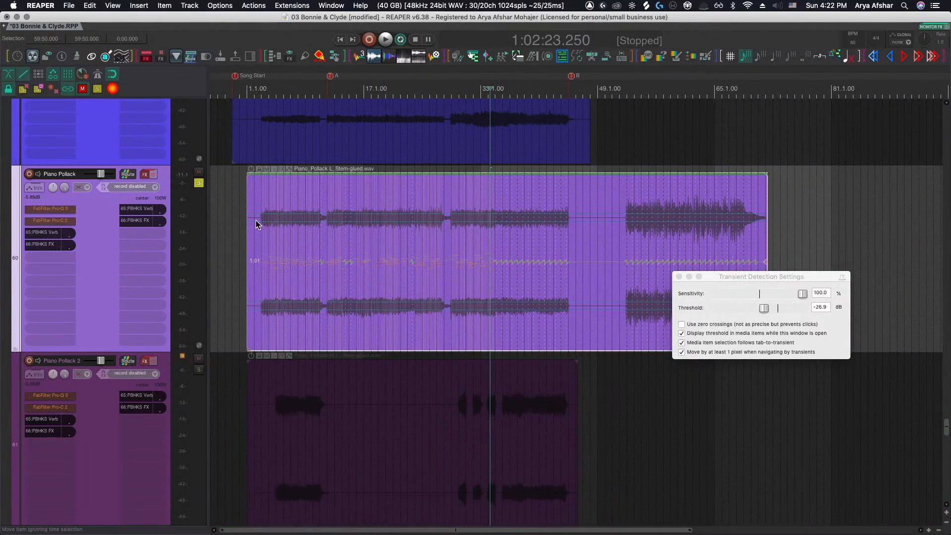
double_click(643, 276)
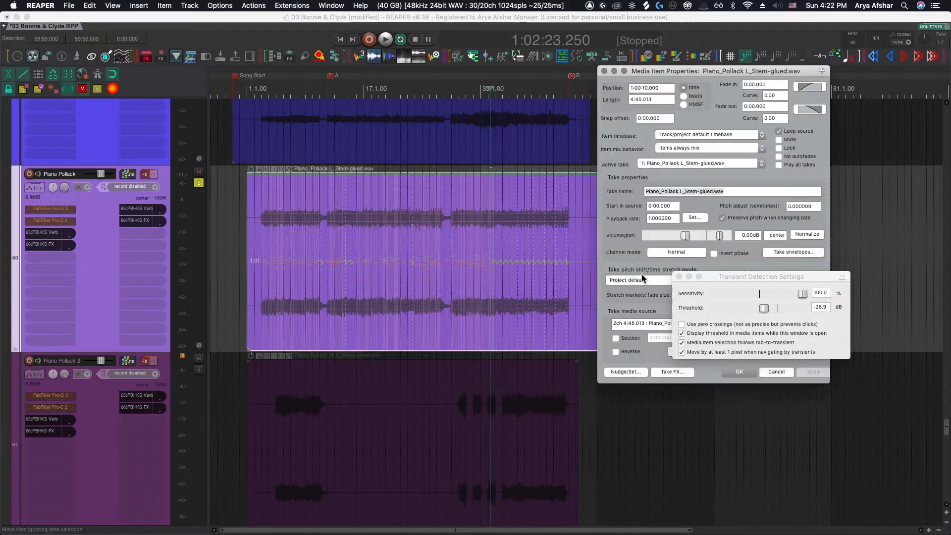
left_click_drag(720, 271, 734, 400)
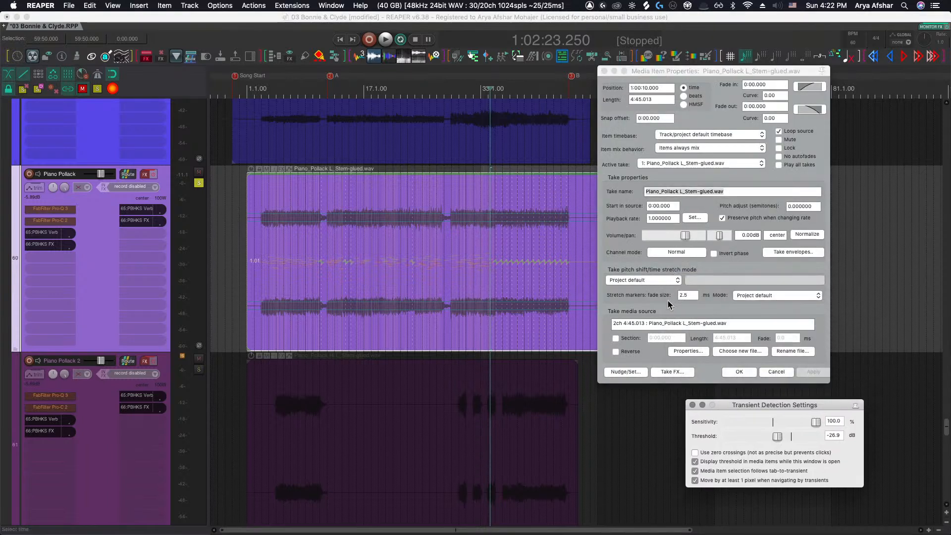
left_click(653, 281)
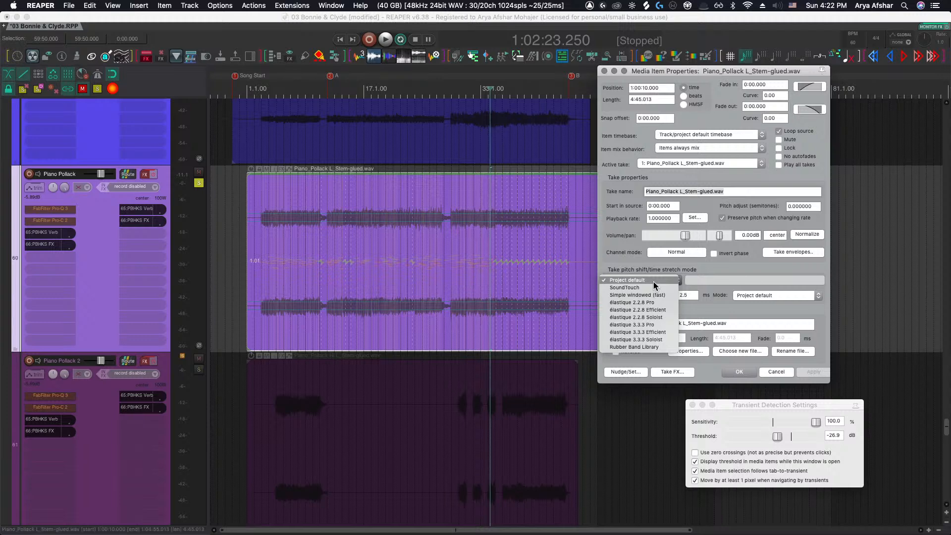
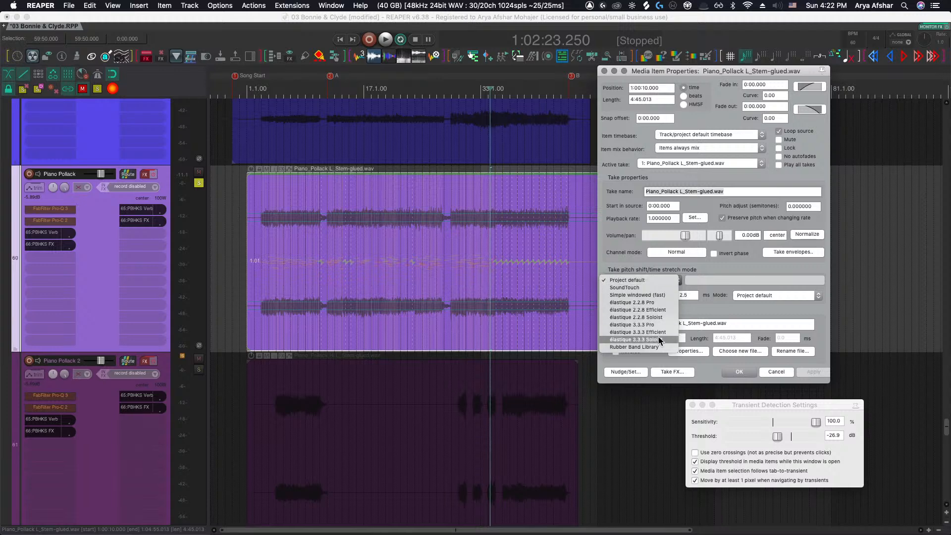
Set the take's stretch mode to élastique 3.3.3 Pro with Preserve Formants (Most Pitches), apply it and close the properties
left_click(644, 332)
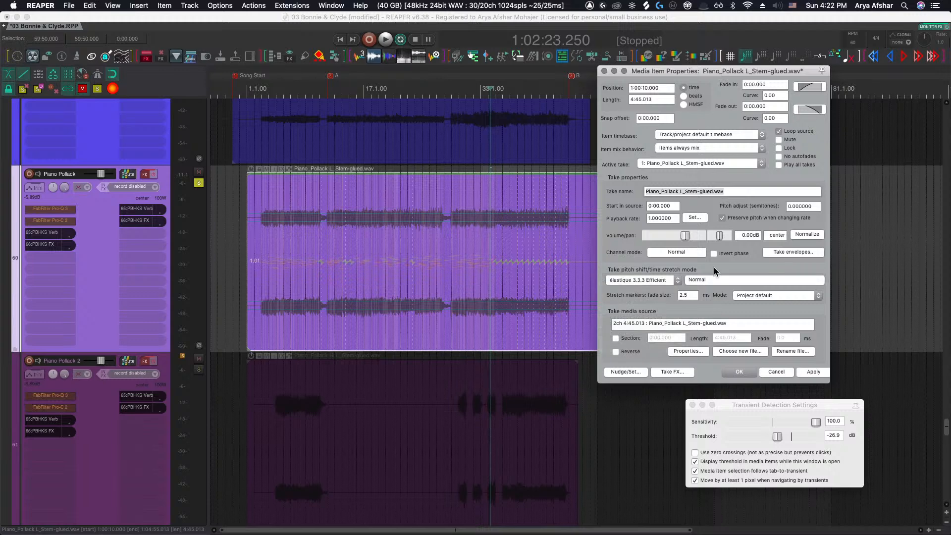
left_click(716, 280)
left_click(721, 269)
left_click(677, 279)
left_click(710, 279)
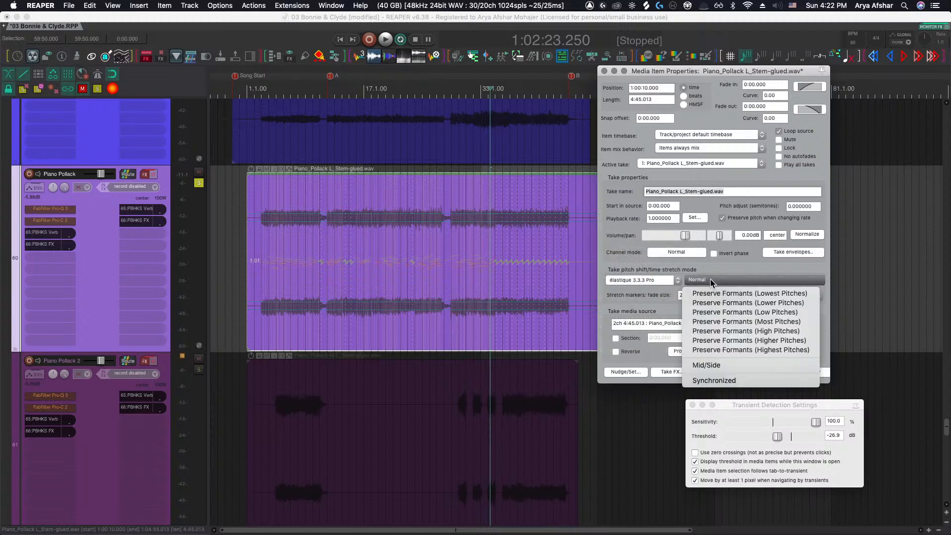
left_click(744, 322)
left_click(813, 373)
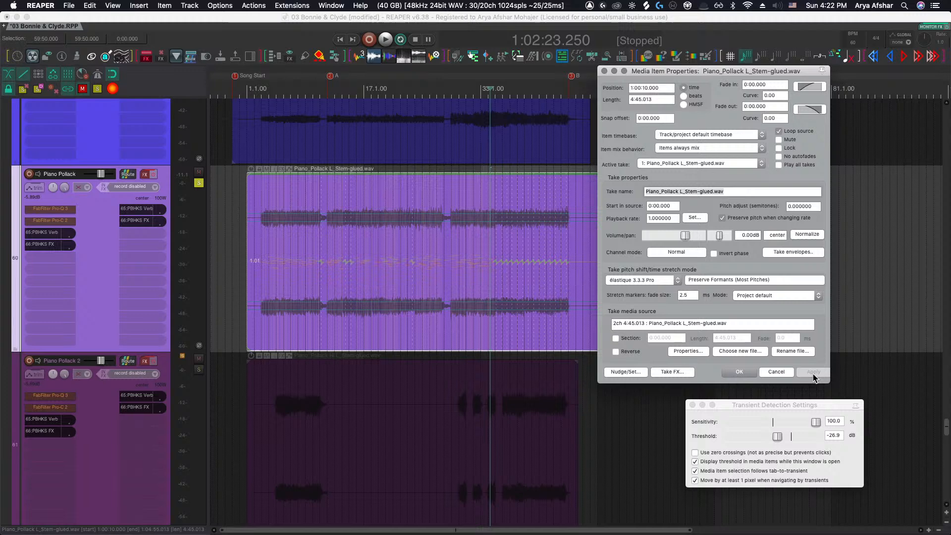
left_click(738, 372)
Audition the Piano Pollack stem from partway through bar 33 into bar 35
scroll(495, 226, "up", 8)
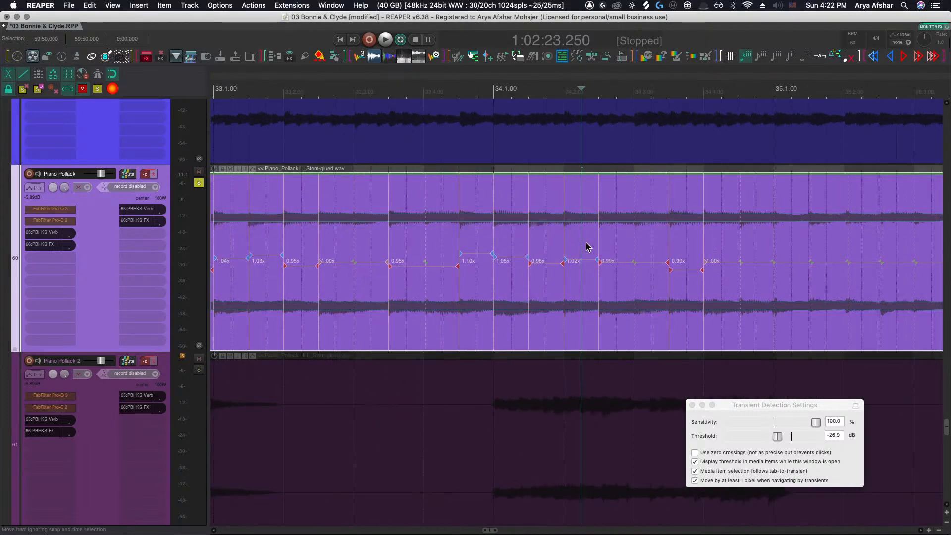
scroll(586, 242, "up", 3)
left_click(371, 88)
key("space")
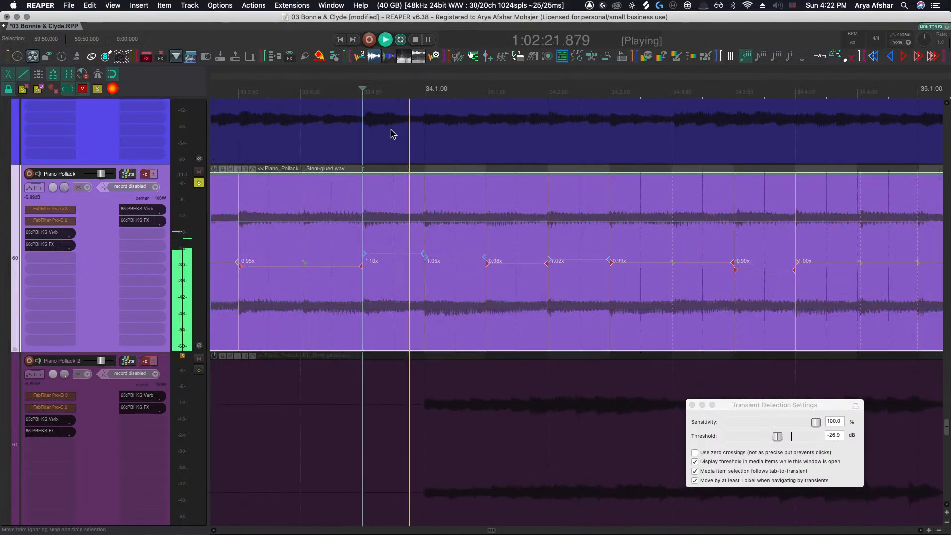
scroll(390, 132, "right", 3)
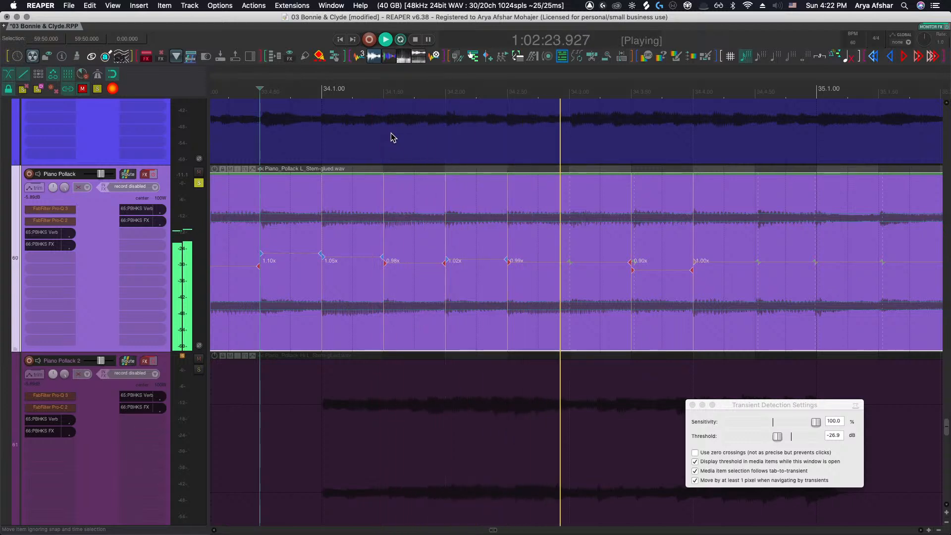
scroll(390, 133, "right", 4)
scroll(391, 133, "right", 4)
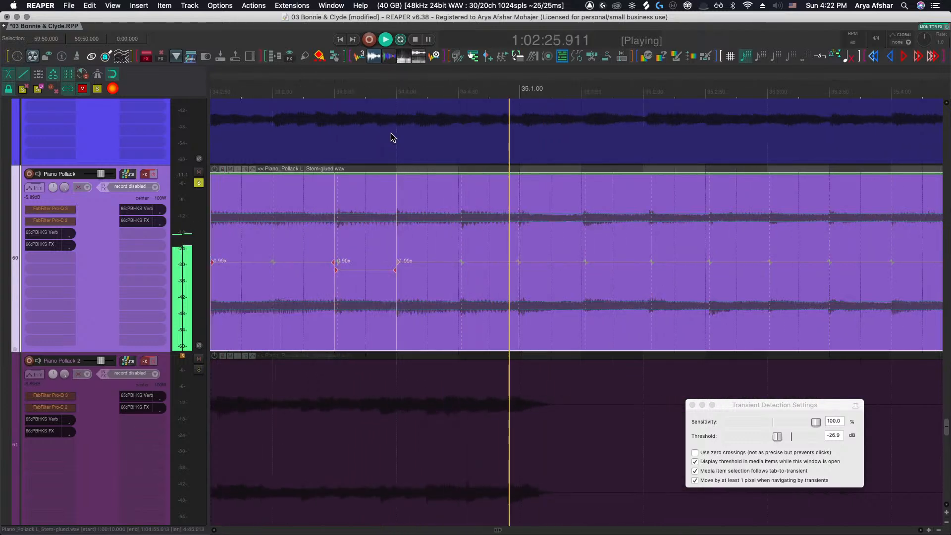
key("space")
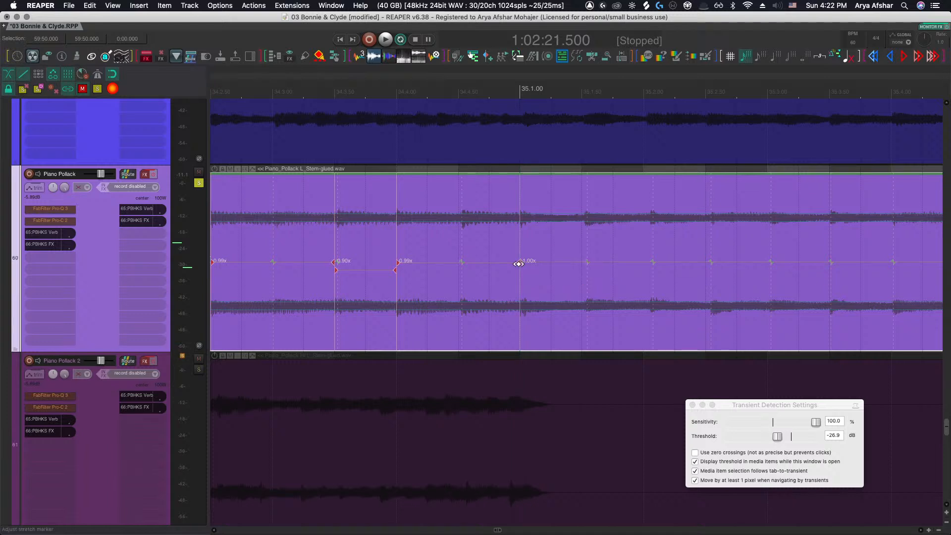
Nudge a stretch marker in bar 35 slightly earlier and insert two stretch markers at transients after it
key("space")
left_click_drag(635, 263, 631, 263)
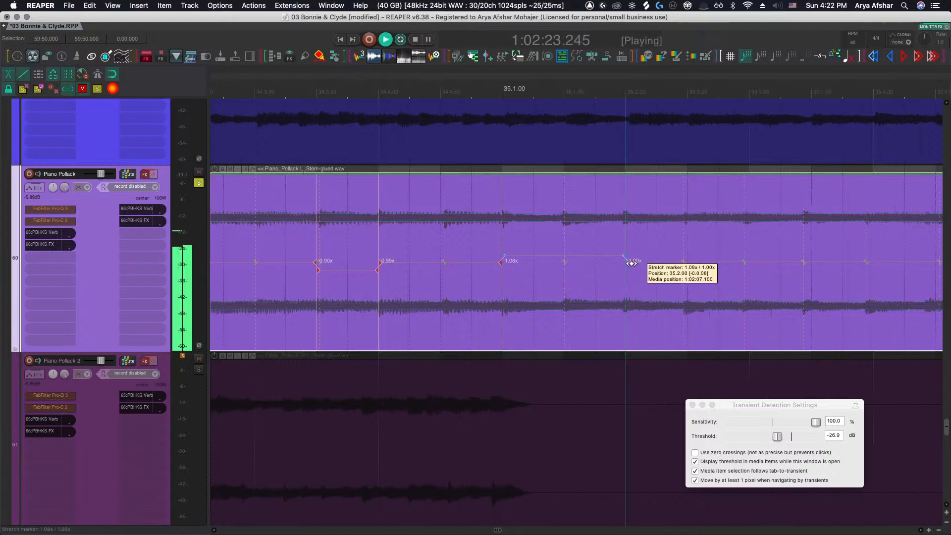
left_click(672, 260)
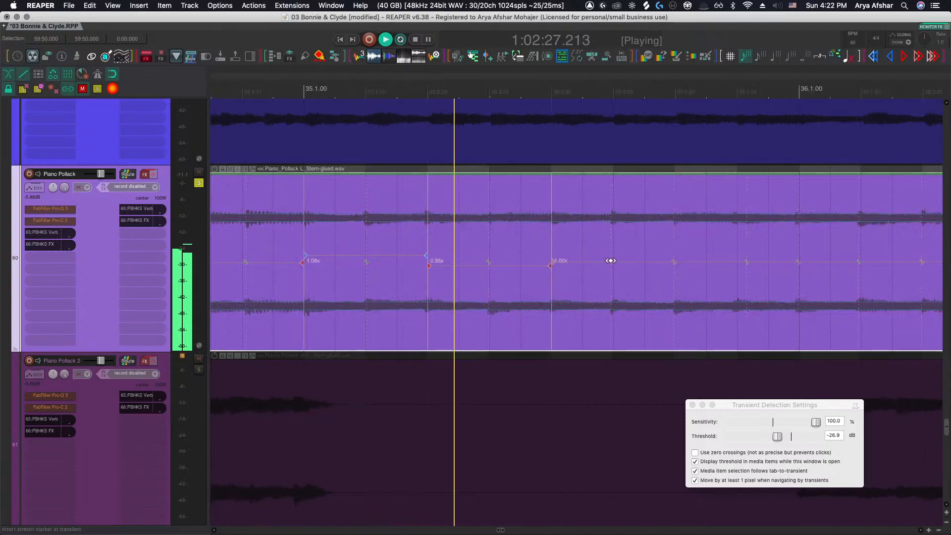
left_click(611, 261)
Audition the stem from the end of bar 34 through bar 36, zooming in on the stretch-marker lane
left_click(277, 102)
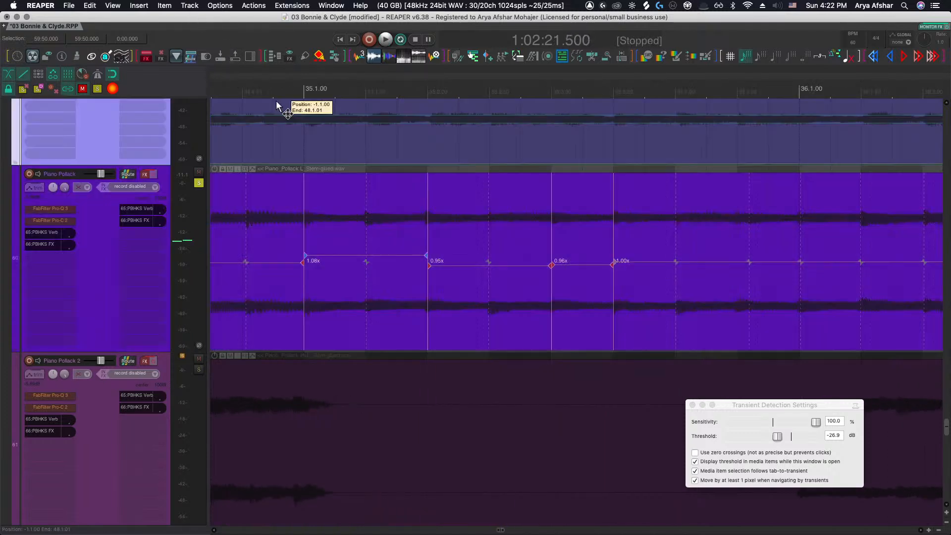
left_click(273, 91)
key("space")
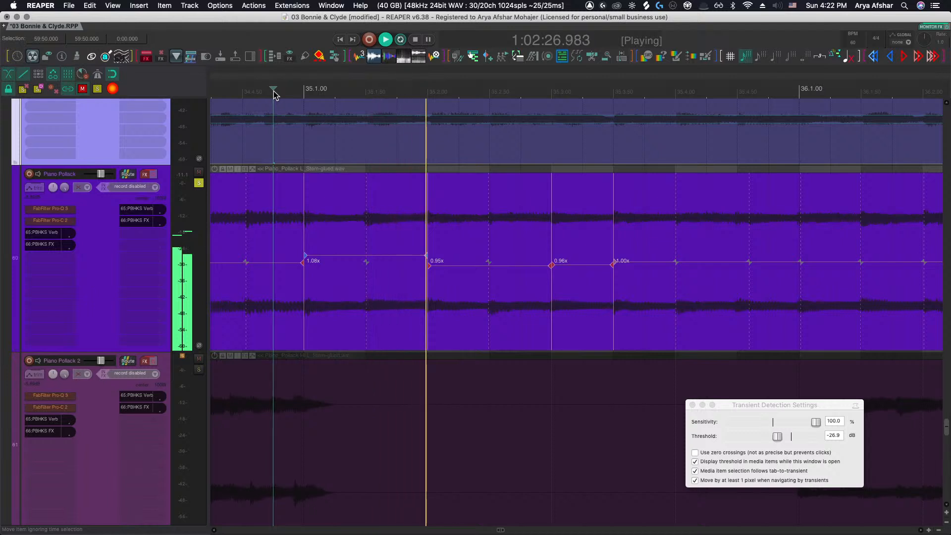
scroll(348, 184, "right", 3)
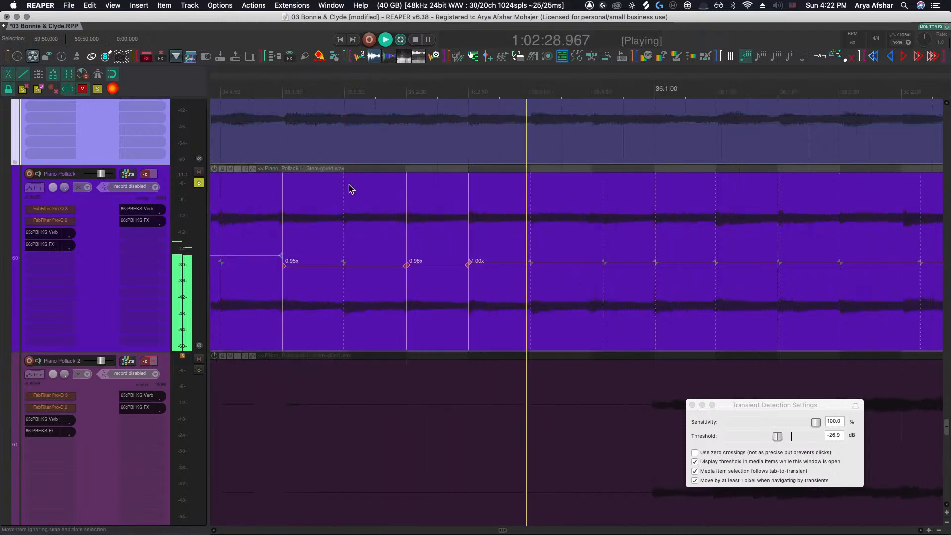
scroll(349, 188, "right", 3)
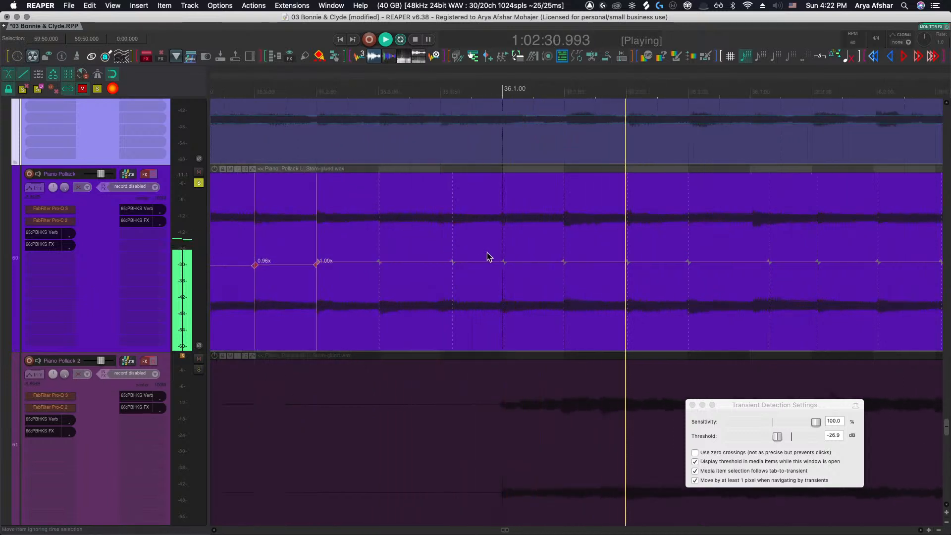
scroll(486, 252, "right", 5)
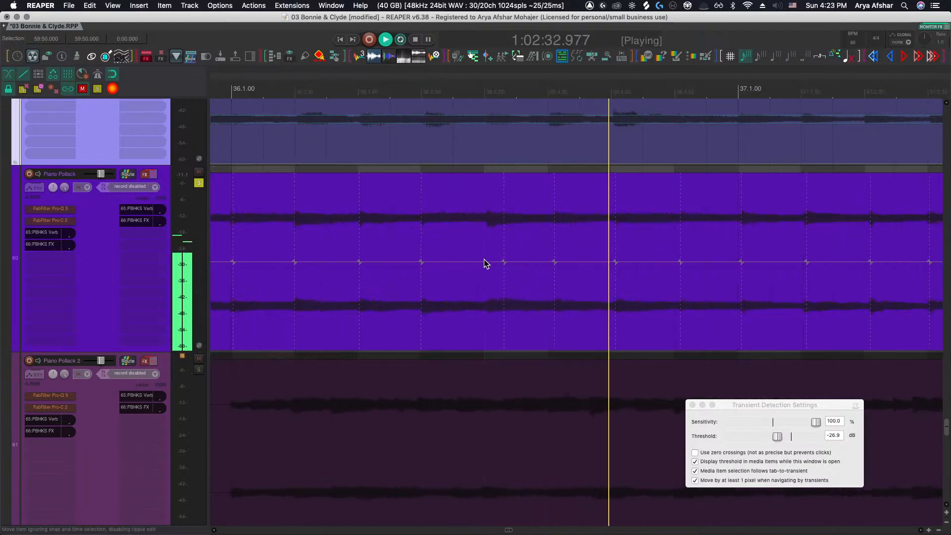
scroll(486, 263, "up", 2)
scroll(488, 262, "up", 5)
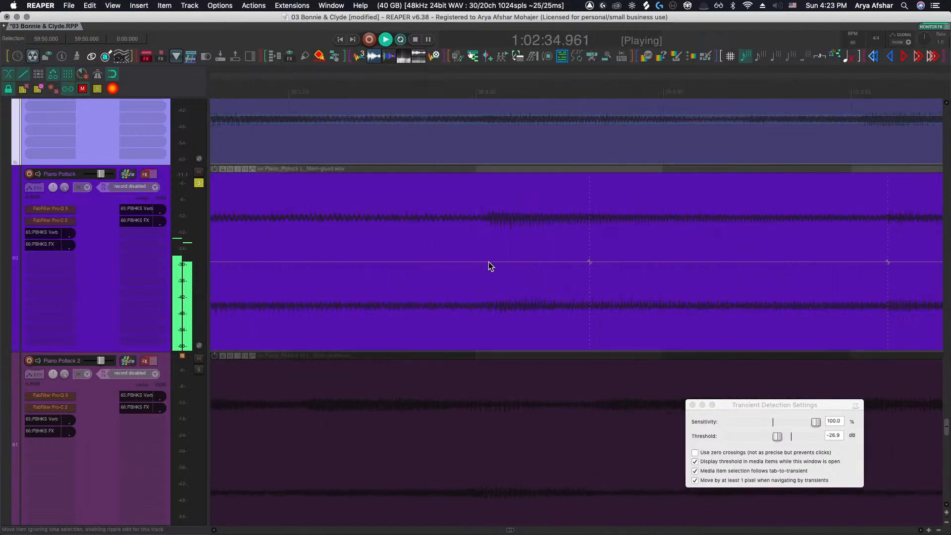
left_click(488, 262)
left_click_drag(488, 262, 484, 261)
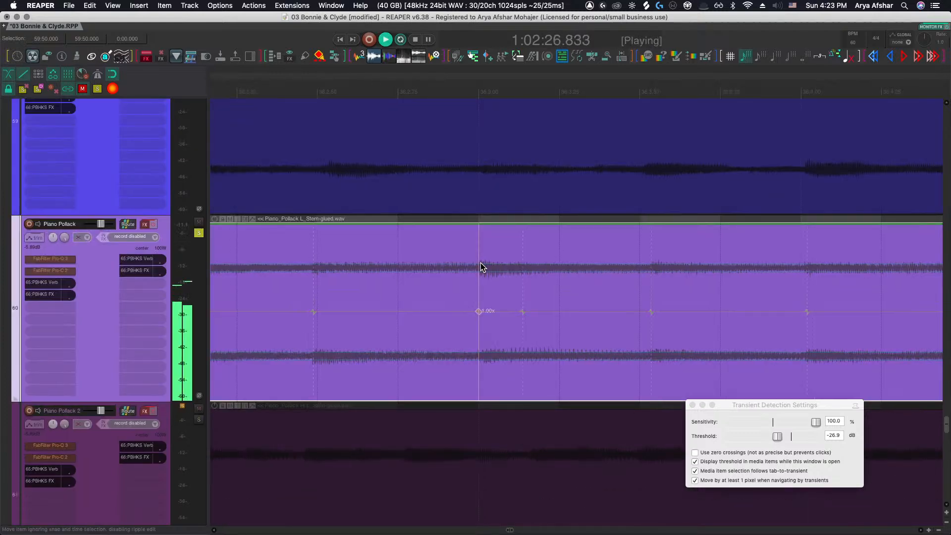
scroll(480, 265, "down", 2)
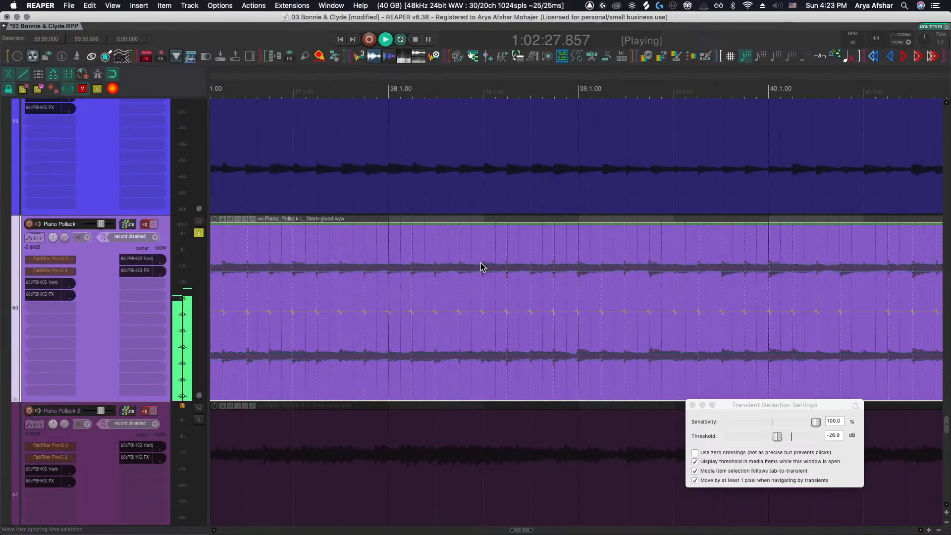
scroll(329, 300, "down", 3)
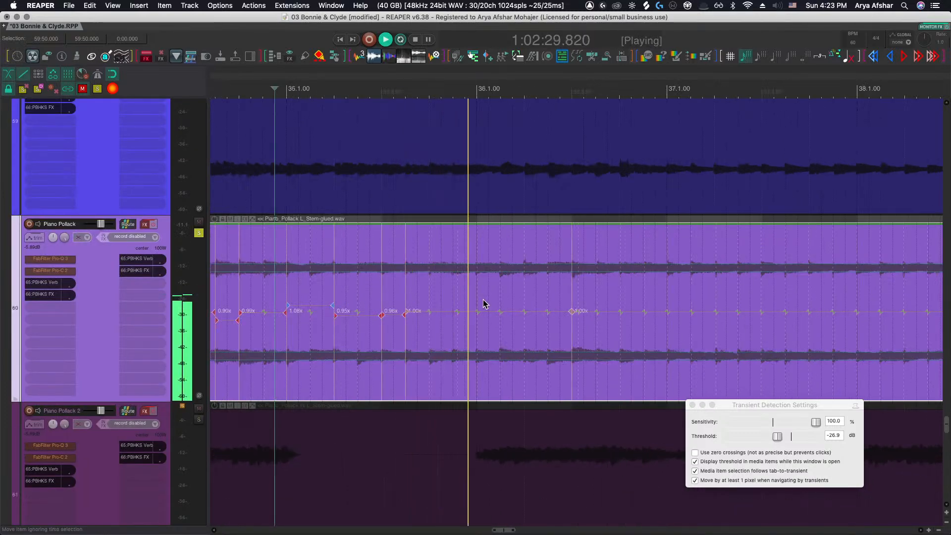
scroll(581, 311, "up", 3)
scroll(581, 311, "right", 5)
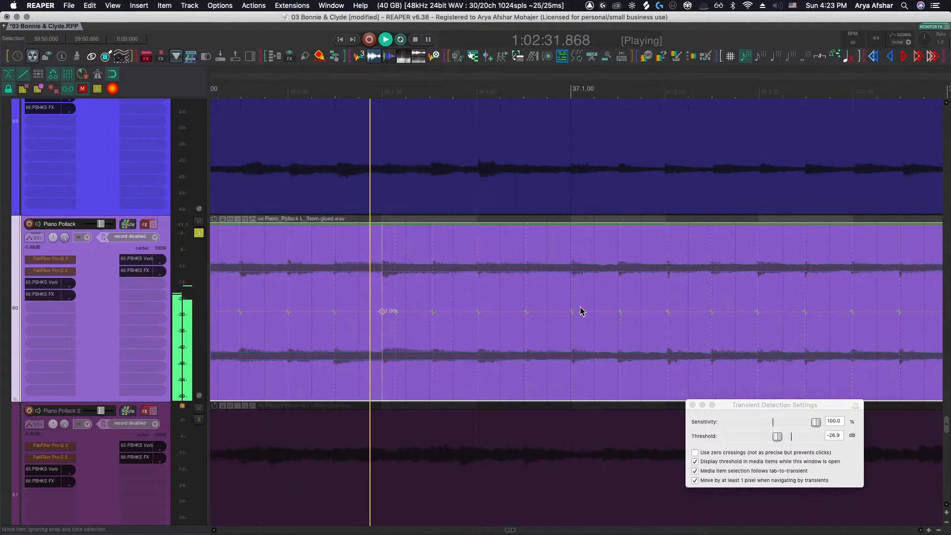
key("space")
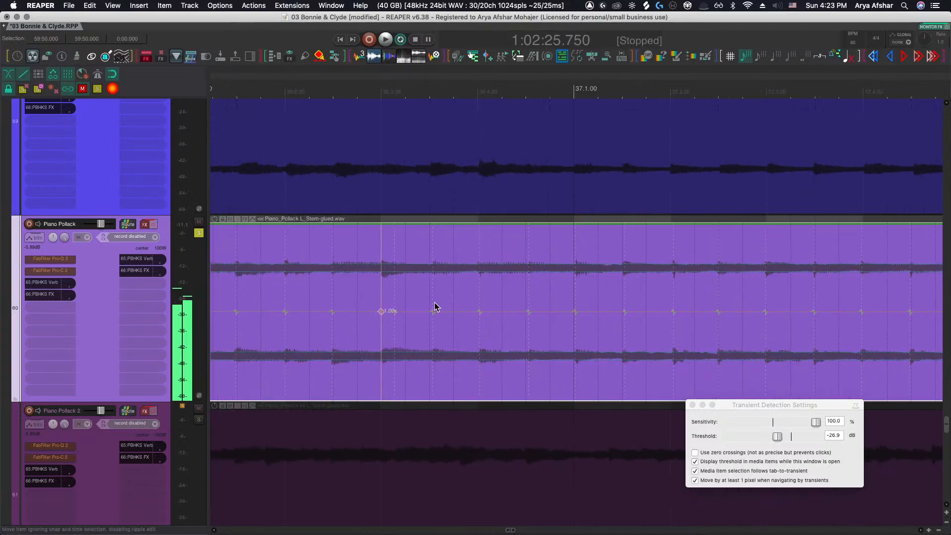
Insert a stretch marker on the second beat of bar 36 and drag a neighbouring marker earlier
scroll(428, 315, "up", 2)
left_click_drag(428, 312, 424, 313)
scroll(425, 314, "down", 6)
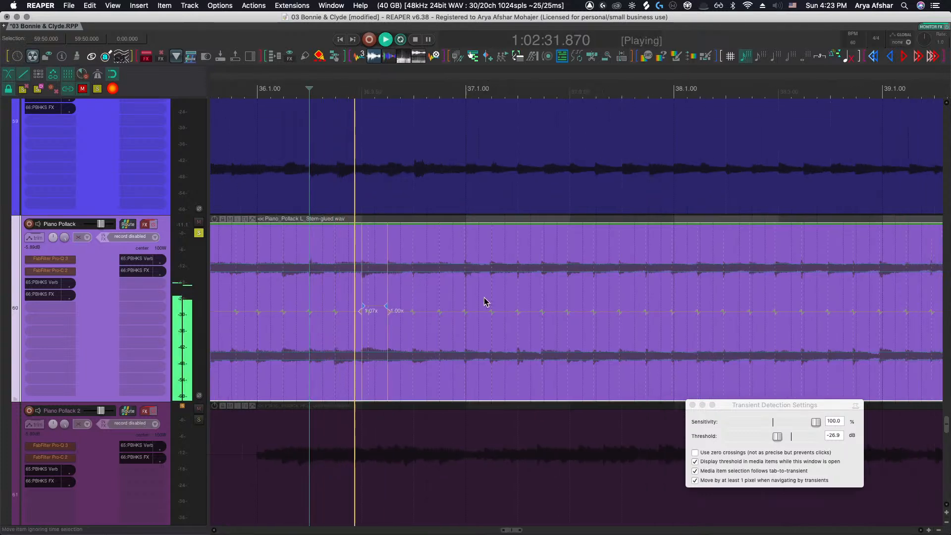
scroll(475, 307, "up", 3)
left_click_drag(457, 313, 412, 312)
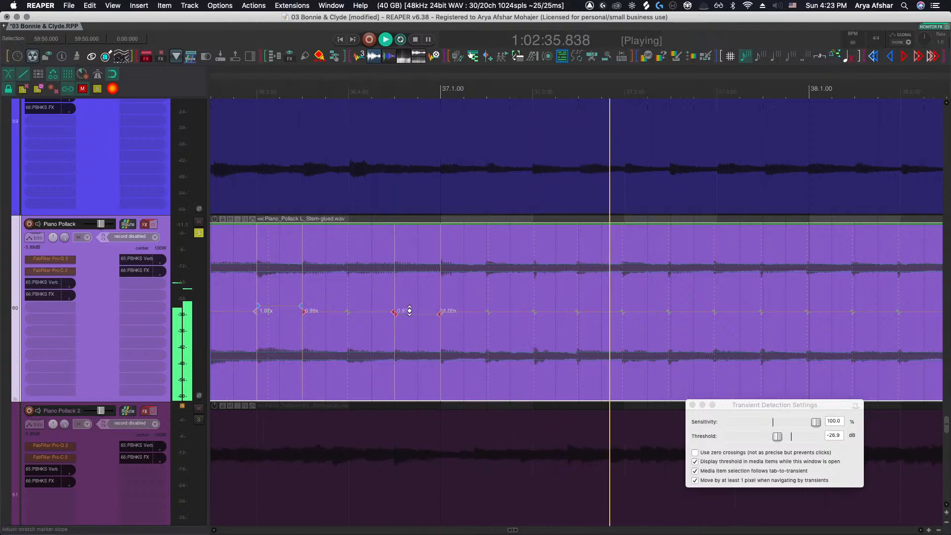
Adjust the stretch markers through bar 37 and insert another at the start of bar 38
left_click_drag(470, 311, 605, 313)
scroll(610, 317, "right", 2)
left_click_drag(664, 311, 674, 312)
scroll(688, 316, "right", 2)
left_click(720, 314)
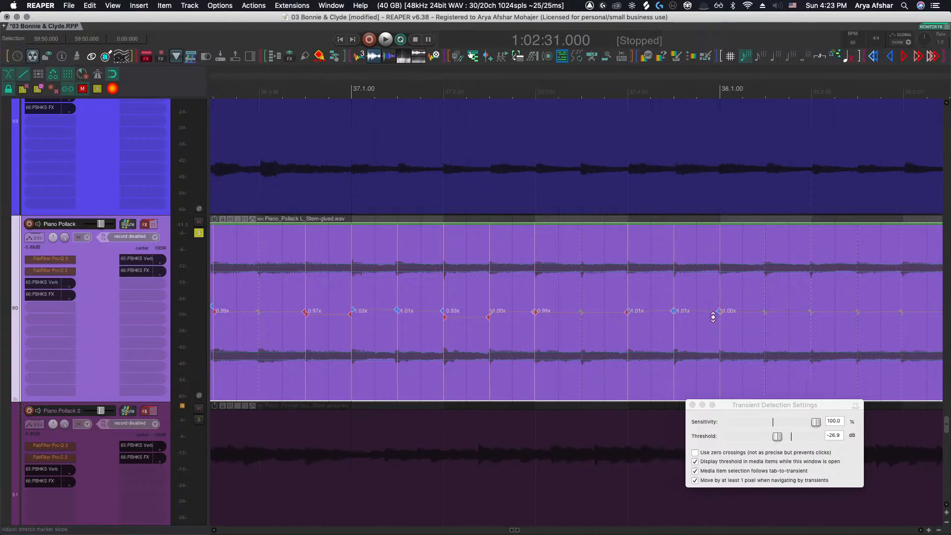
key("space")
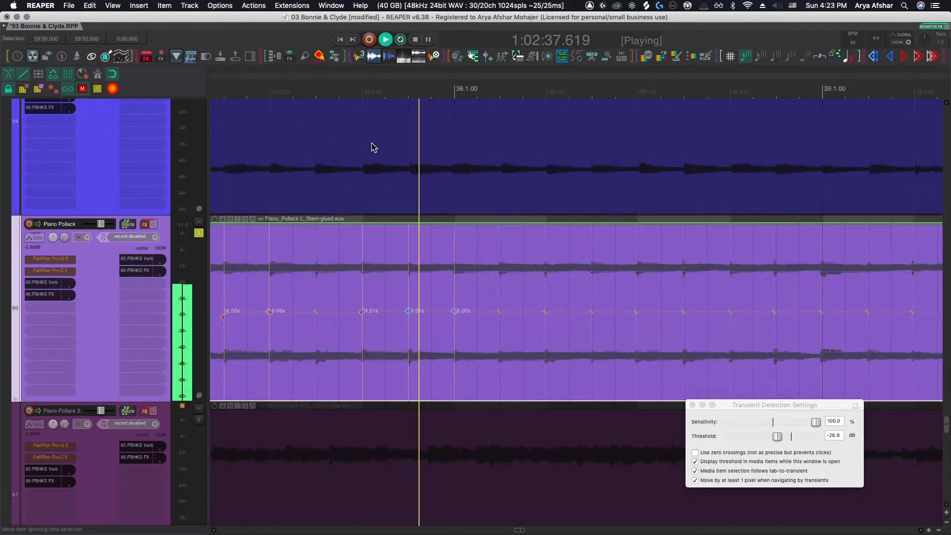
Insert and drag stretch markers through bars 38 to 40, undoing an accidental item copy
left_click_drag(499, 312, 500, 312)
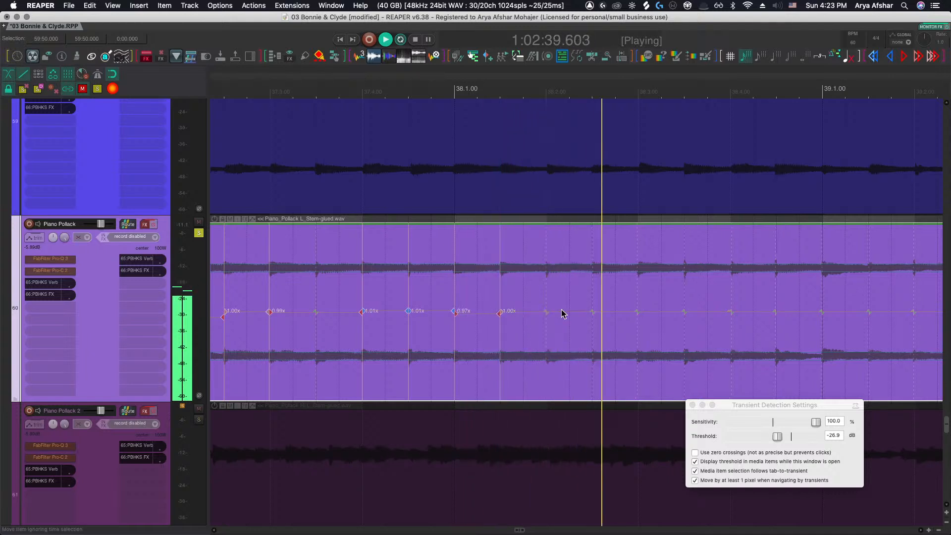
left_click_drag(591, 312, 592, 312)
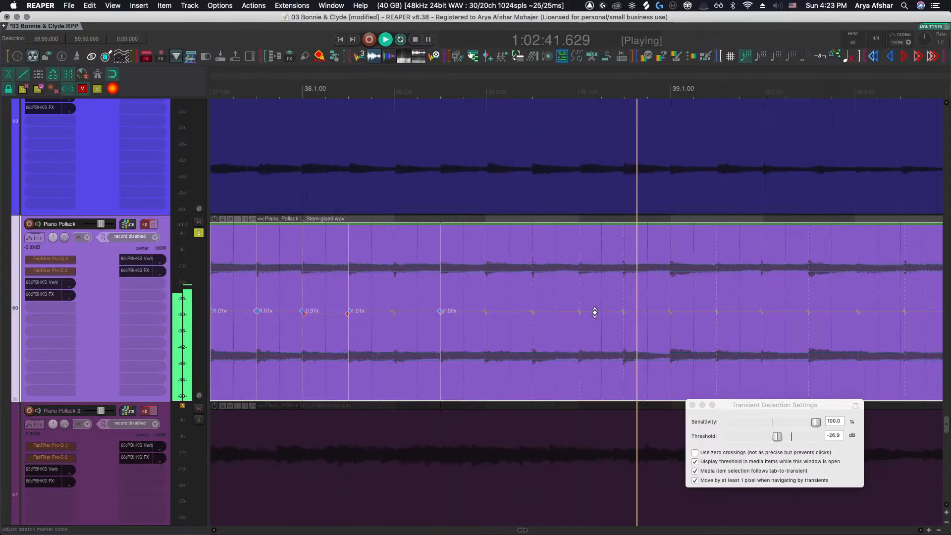
mouse_move(669, 311)
left_mouse_down()
mouse_move(658, 314)
mouse_move(699, 314)
left_mouse_up()
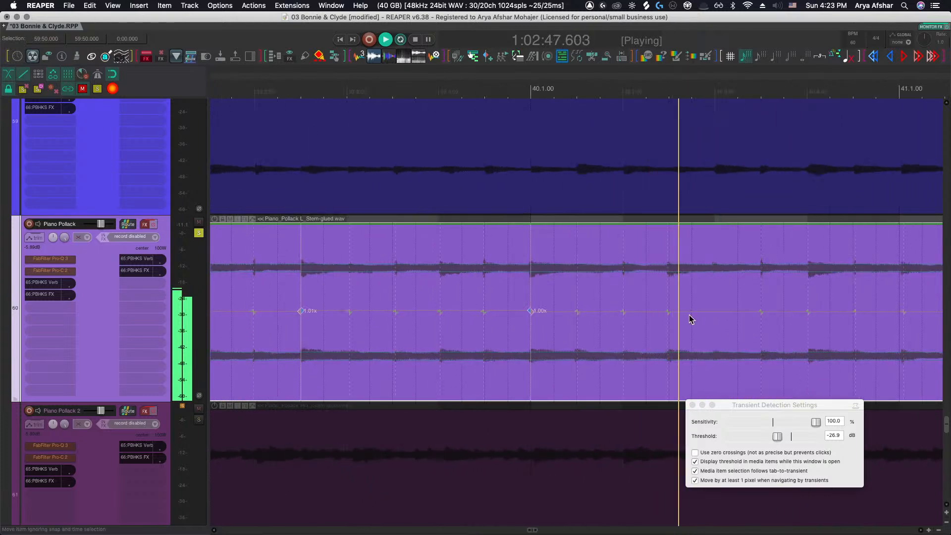
left_click_drag(618, 313, 705, 317)
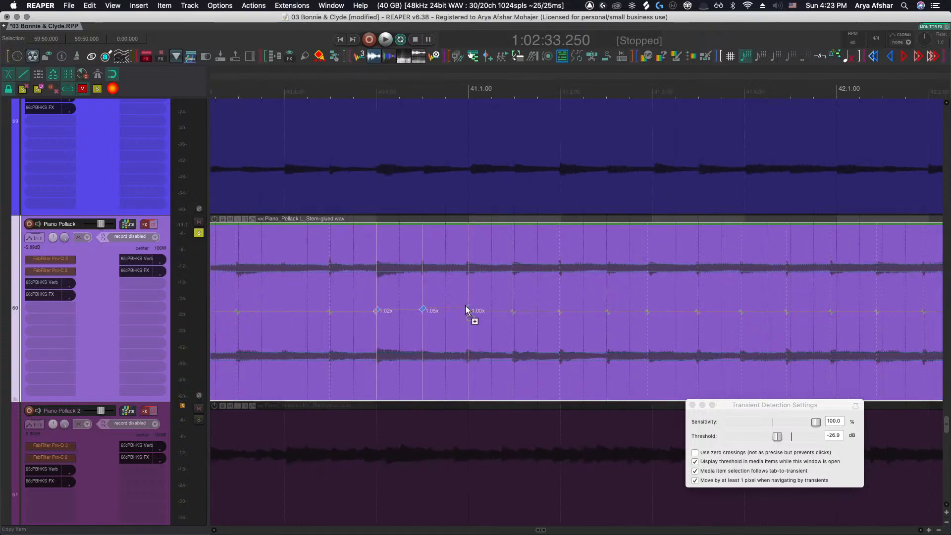
left_click_drag(468, 305, 468, 307)
key("super+z")
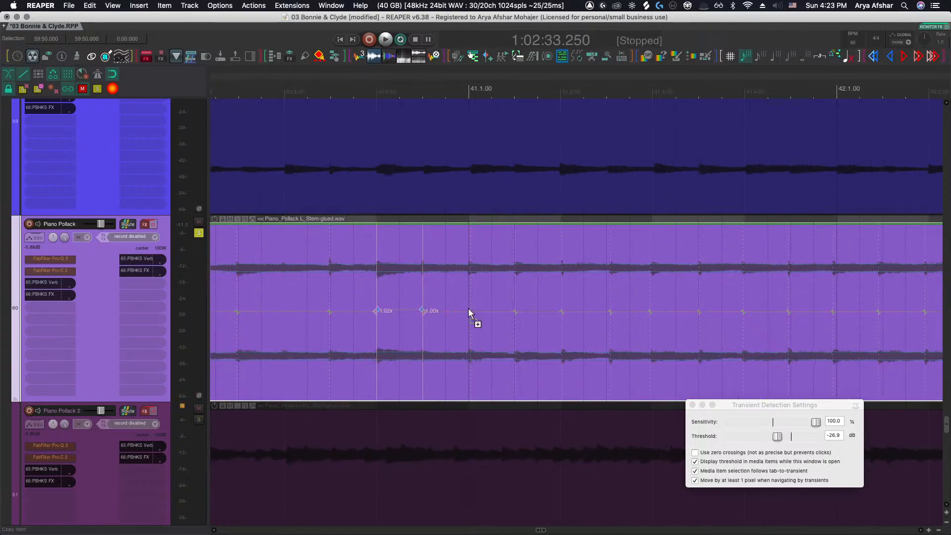
Audition the stem from late in bar 40
left_click(333, 97)
key("space")
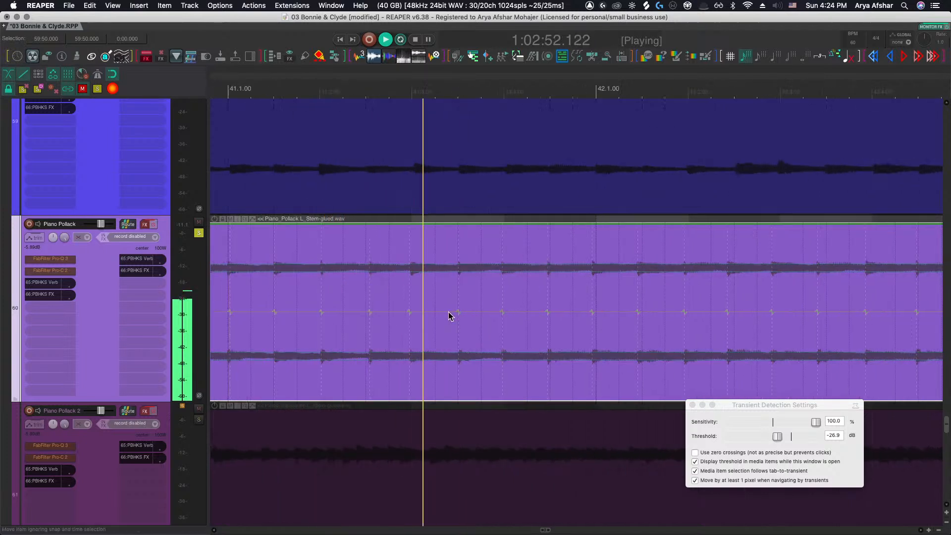
key("space")
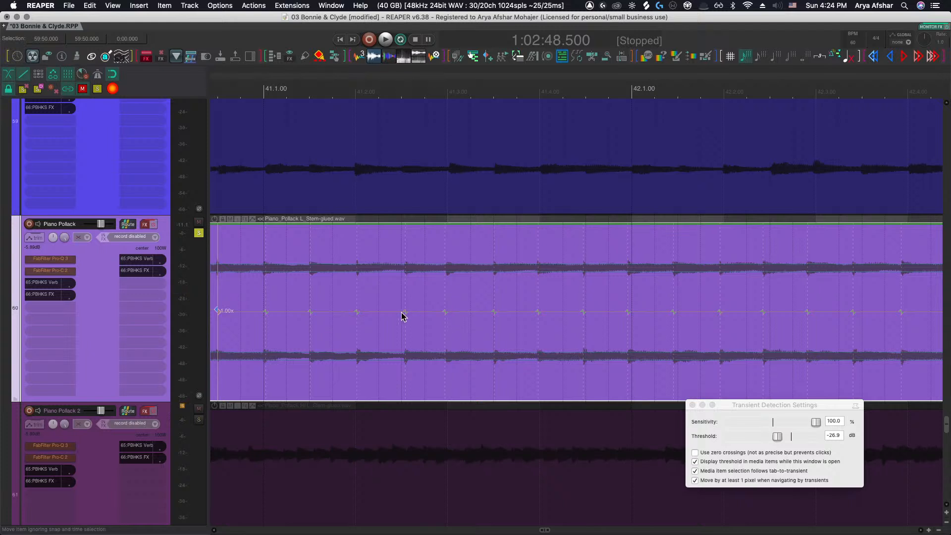
Insert a stretch marker early in bar 41, nudge it slightly earlier, and play the passage back
left_click(394, 313)
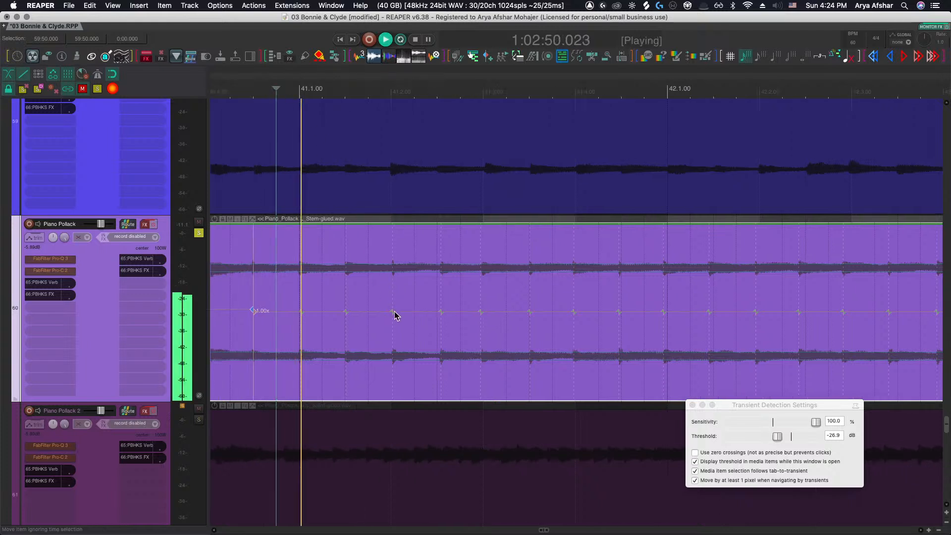
scroll(443, 323, "up", 2)
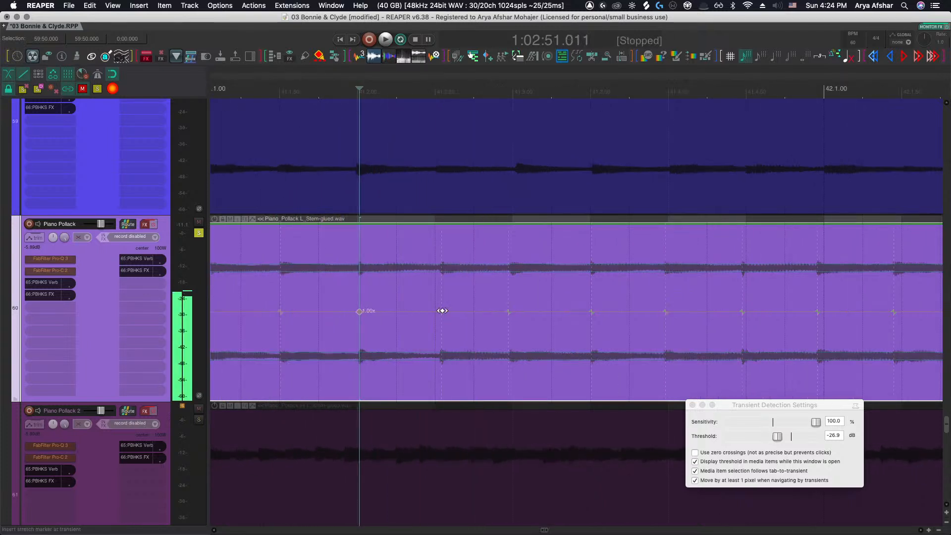
left_click_drag(442, 311, 436, 310)
key("space")
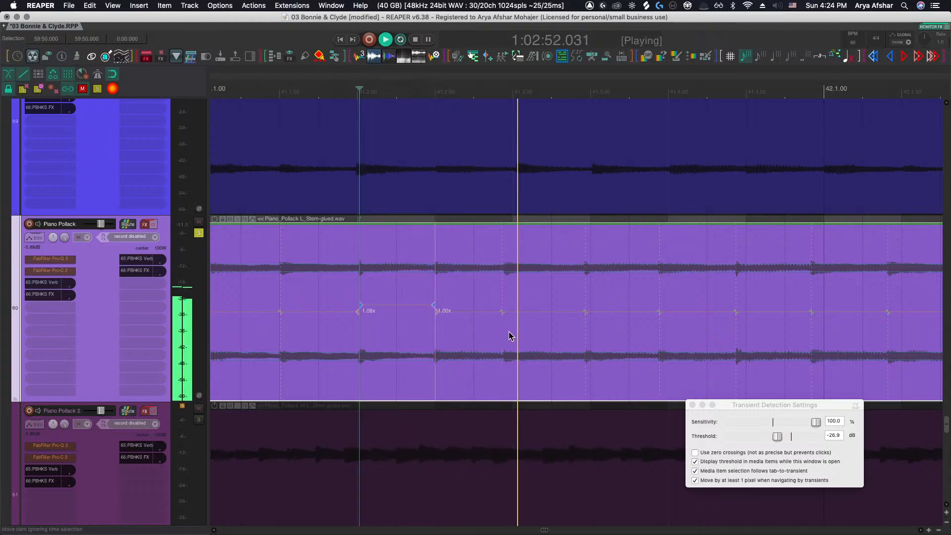
Drag a stretch marker in the second beat of bar 41 slightly later
left_click_drag(503, 312, 511, 313)
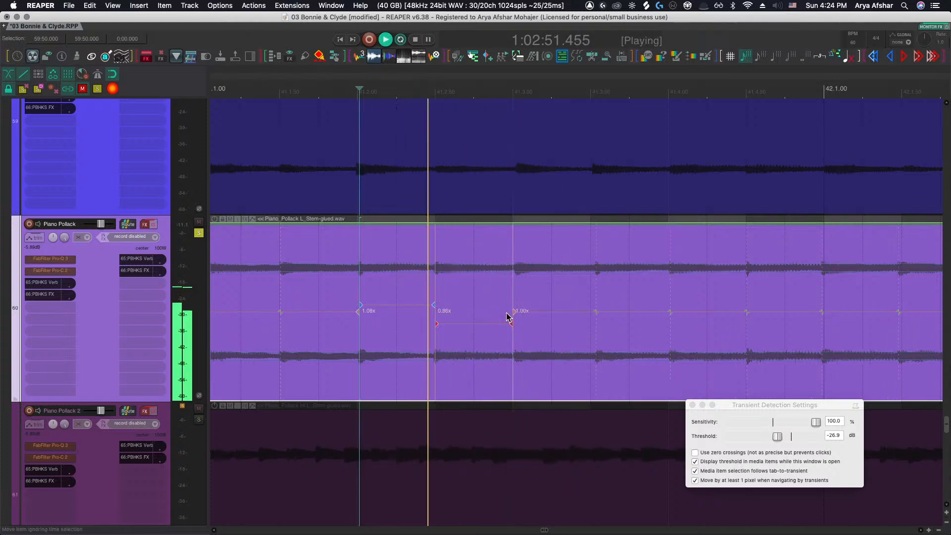
scroll(506, 313, "right", 1)
scroll(506, 313, "down", 1)
scroll(506, 313, "right", 3)
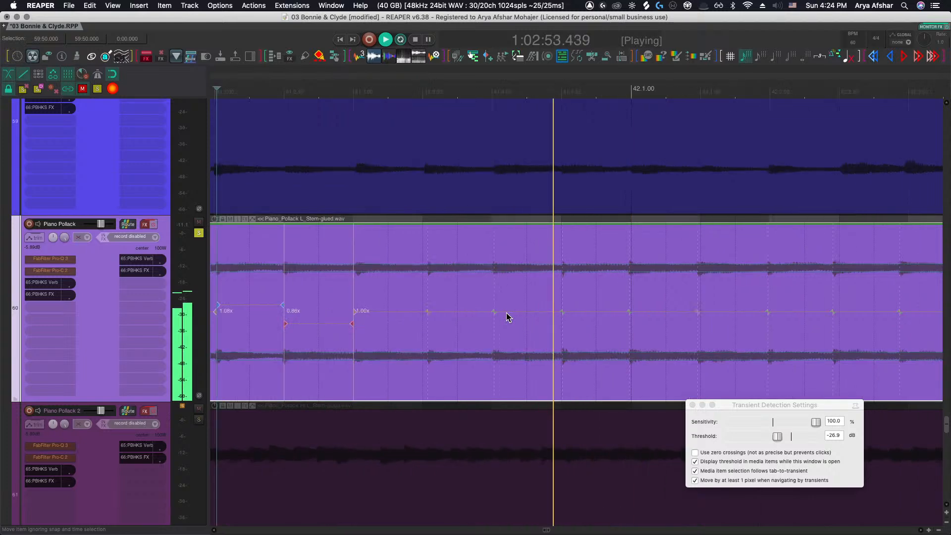
Replay the passage and nudge the stretch marker at the end of bar 41 slightly later
key("space")
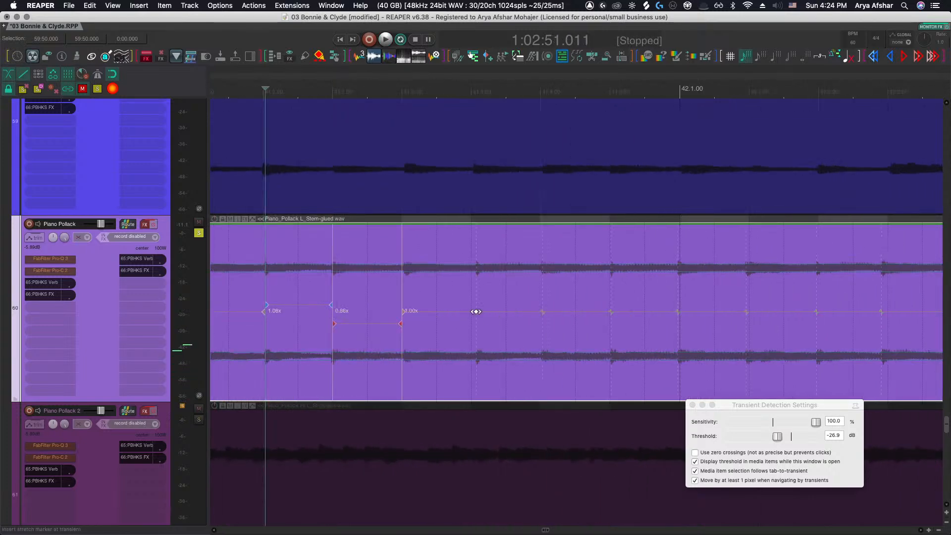
key("space")
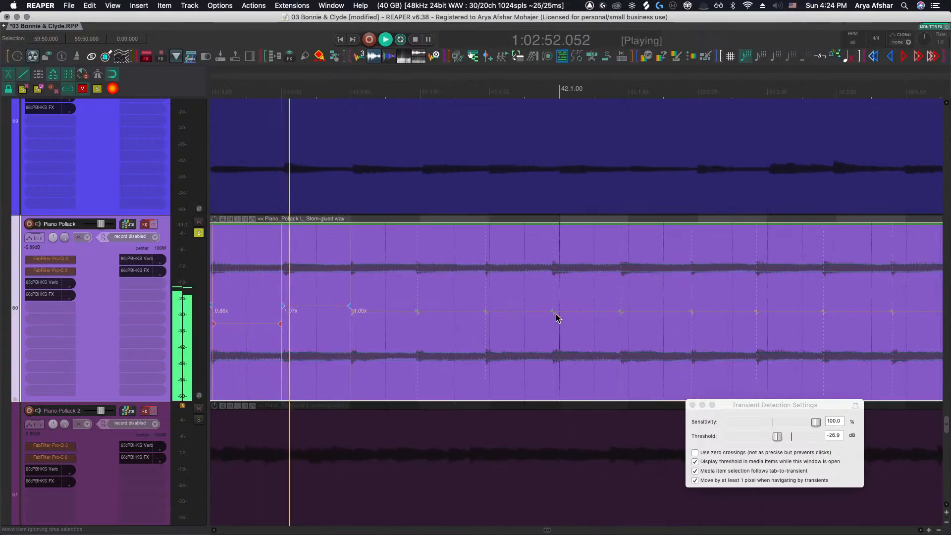
left_click_drag(554, 313, 558, 313)
scroll(557, 313, "right", 3)
key("space")
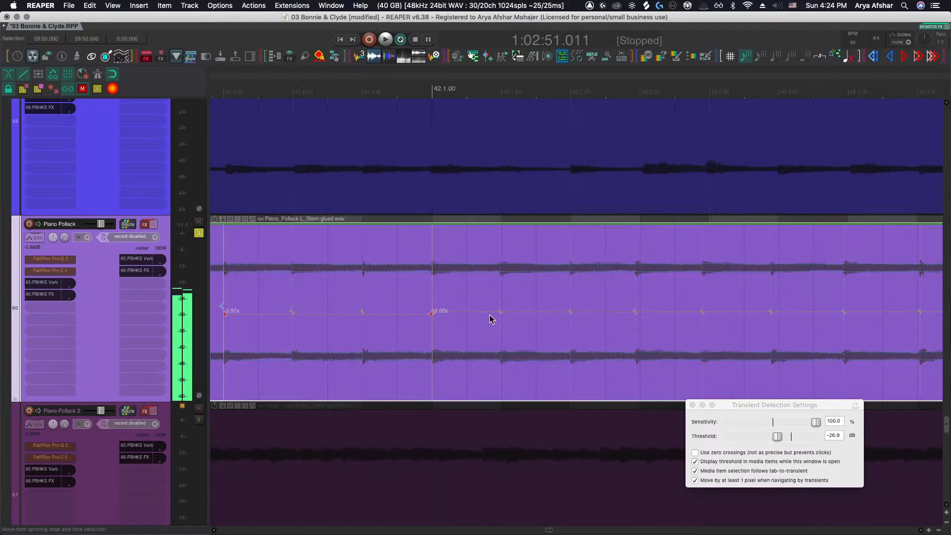
Stop playback and drag the stretch marker late in bar 42 later, toward bar 43
scroll(500, 319, "left", 3)
scroll(513, 319, "down", 1)
scroll(520, 319, "left", 2)
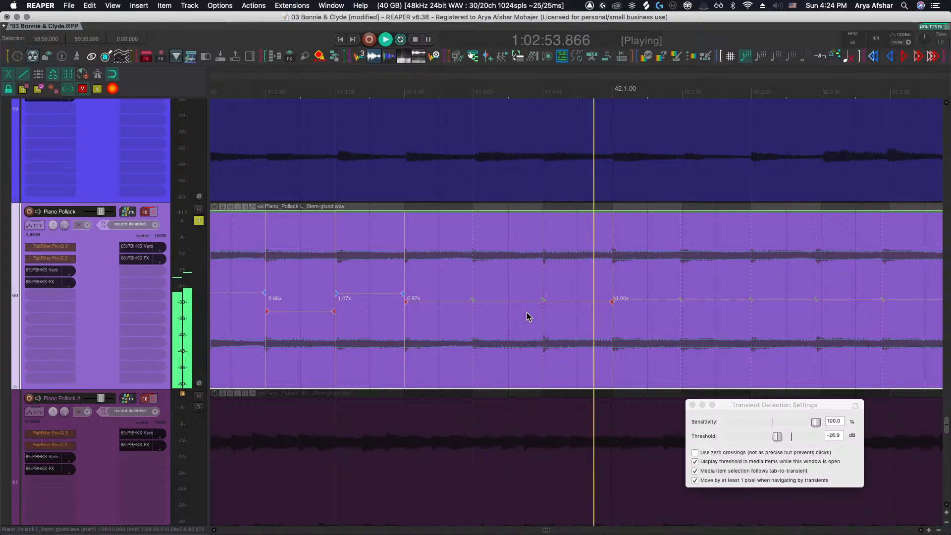
key("space")
scroll(529, 315, "right", 1)
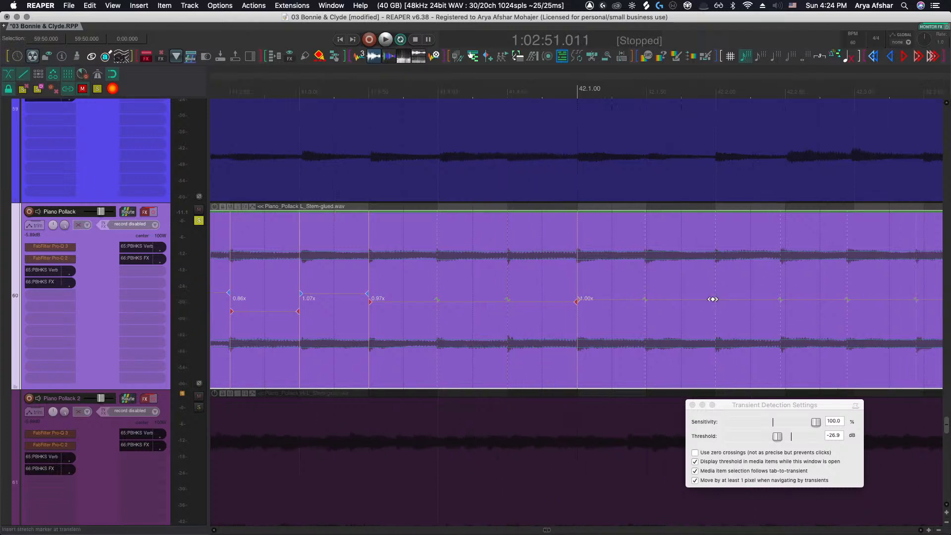
scroll(727, 307, "right", 1)
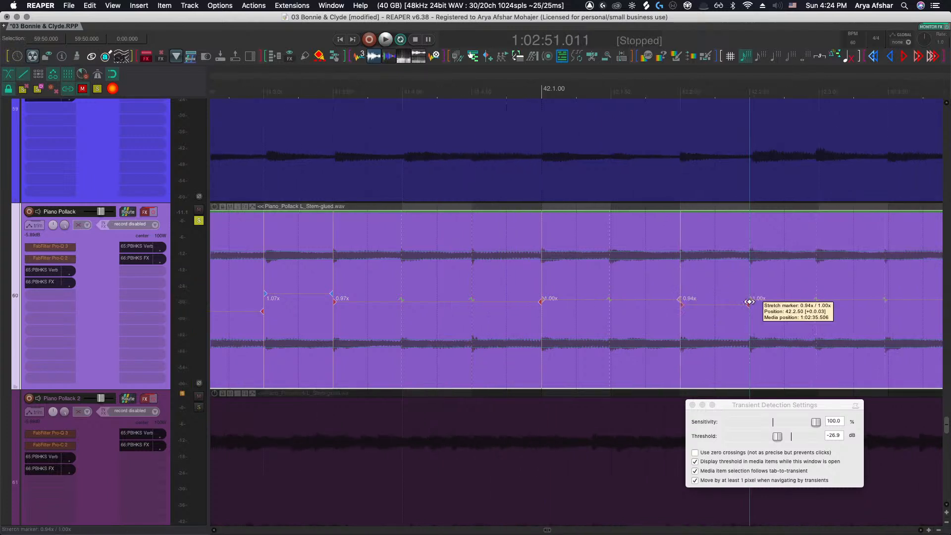
scroll(750, 303, "right", 4)
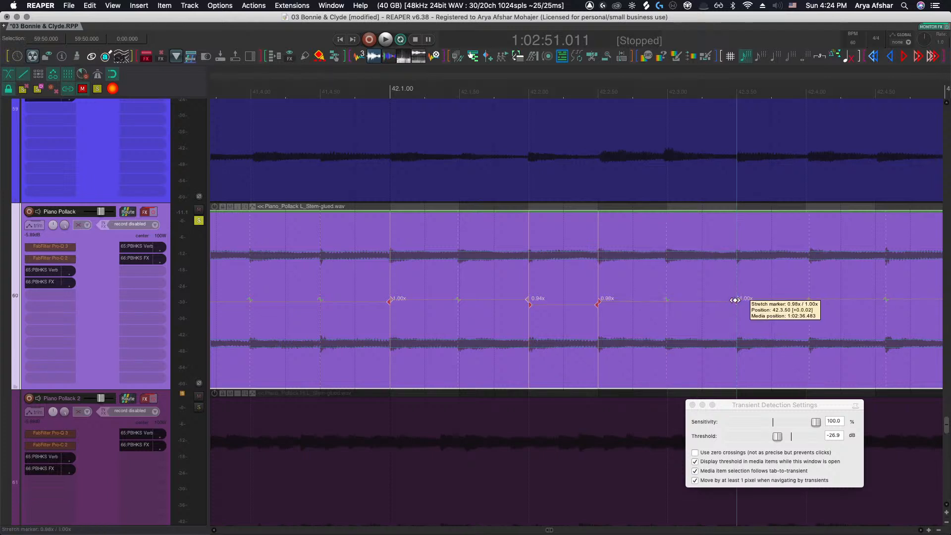
scroll(735, 300, "right", 3)
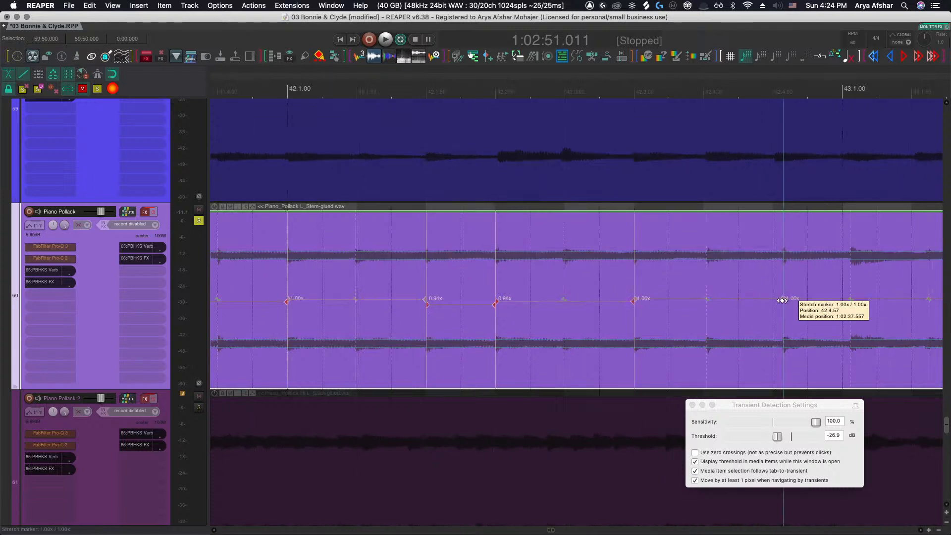
mouse_move(782, 300)
left_mouse_down()
mouse_move(773, 300)
mouse_move(811, 300)
left_mouse_up()
Drag a stretch marker in bar 43 later, then undo the move
scroll(765, 304, "right", 1)
scroll(809, 301, "right", 5)
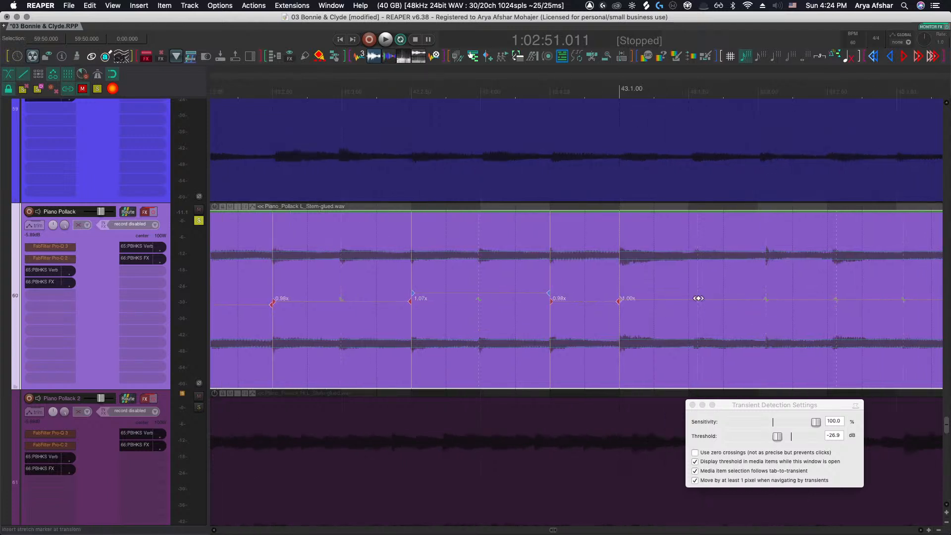
left_click_drag(765, 298, 810, 301)
scroll(760, 298, "right", 1)
key("super+z")
Nudge a stretch marker in the middle of bar 43 slightly later
scroll(807, 300, "right", 4)
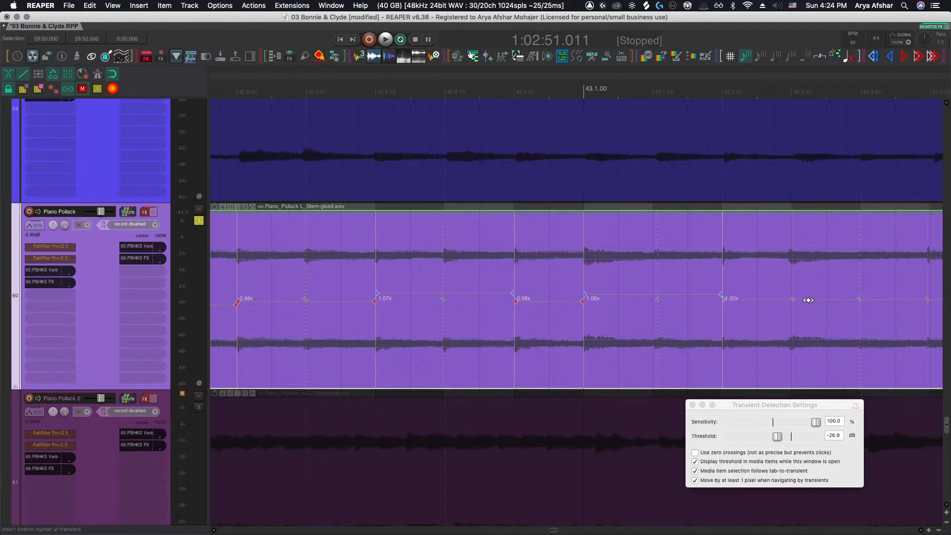
left_click_drag(799, 298, 803, 298)
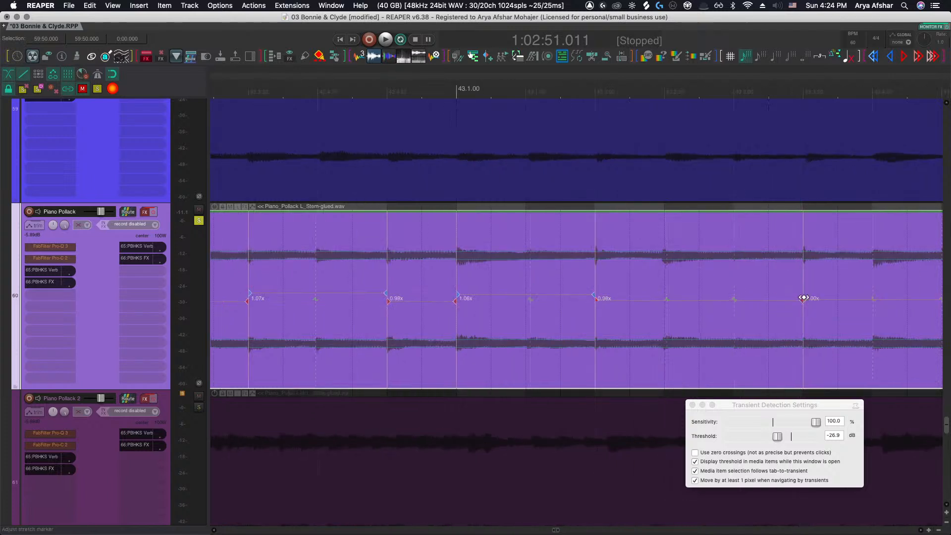
scroll(803, 299, "right", 3)
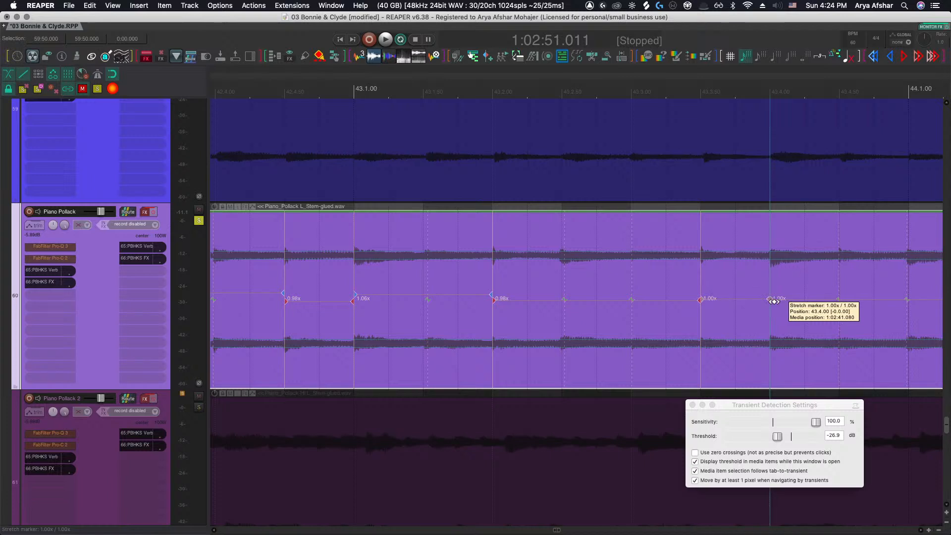
scroll(773, 300, "right", 4)
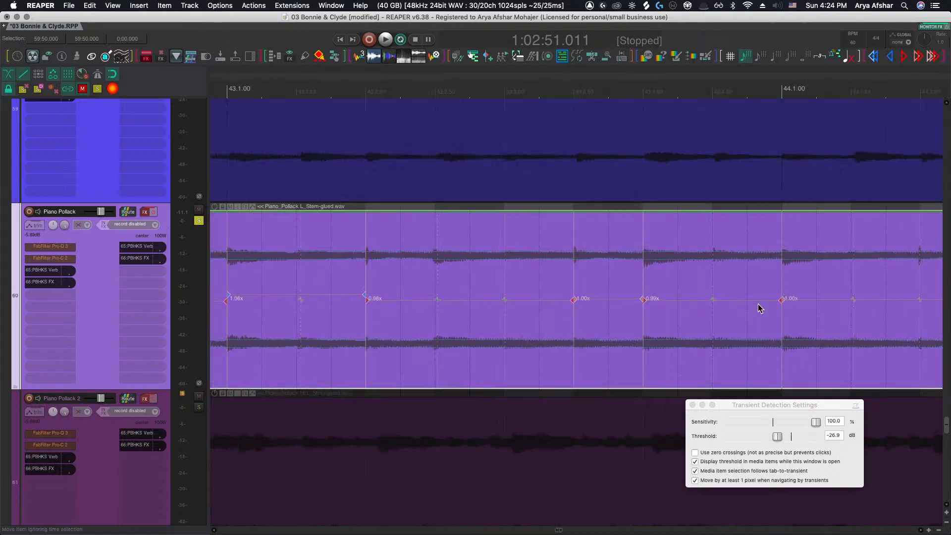
scroll(709, 301, "right", 4)
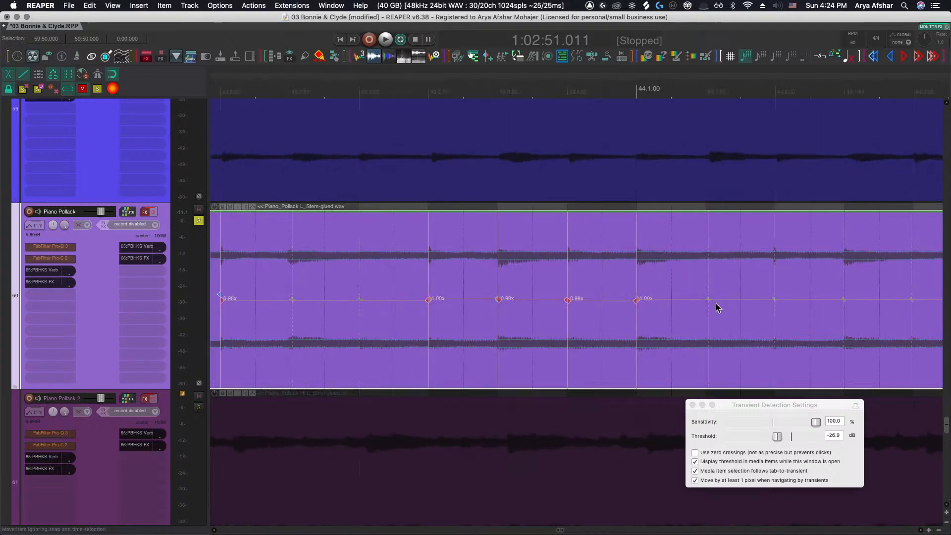
Insert stretch markers at two transients in bar 44
left_click(774, 301)
scroll(774, 302, "right", 2)
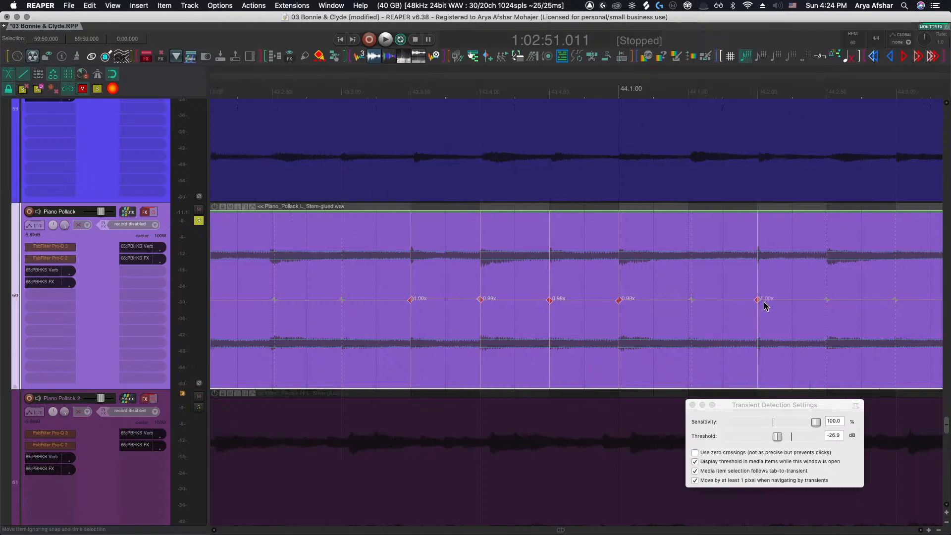
scroll(771, 300, "right", 5)
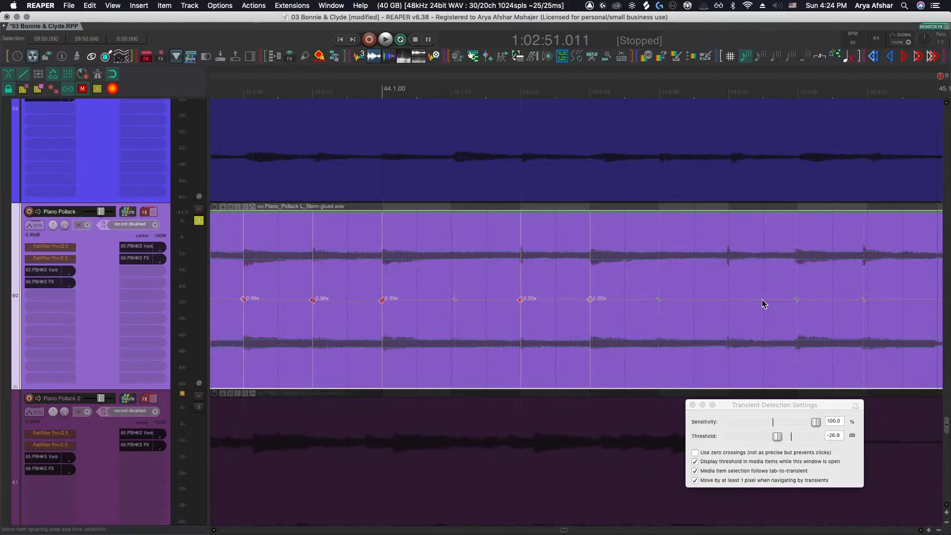
left_click(797, 301)
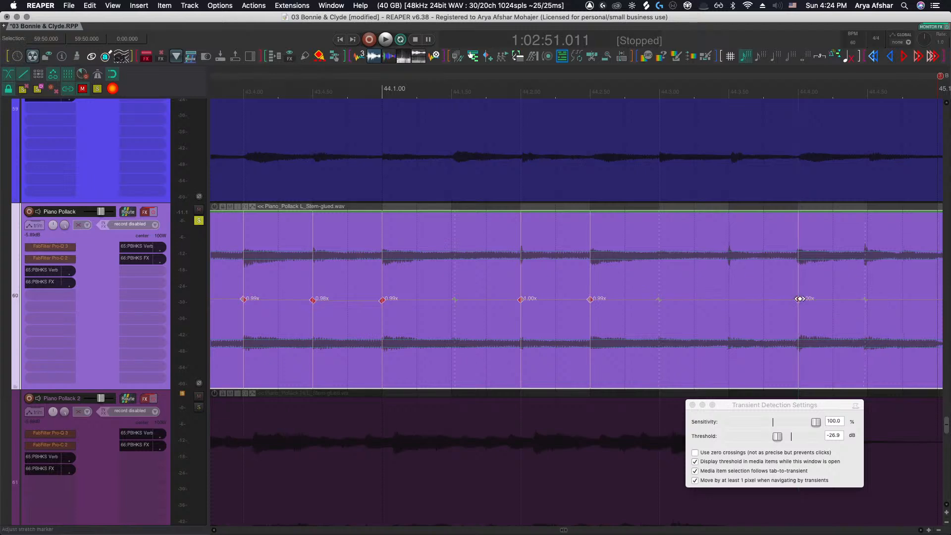
scroll(794, 305, "right", 1)
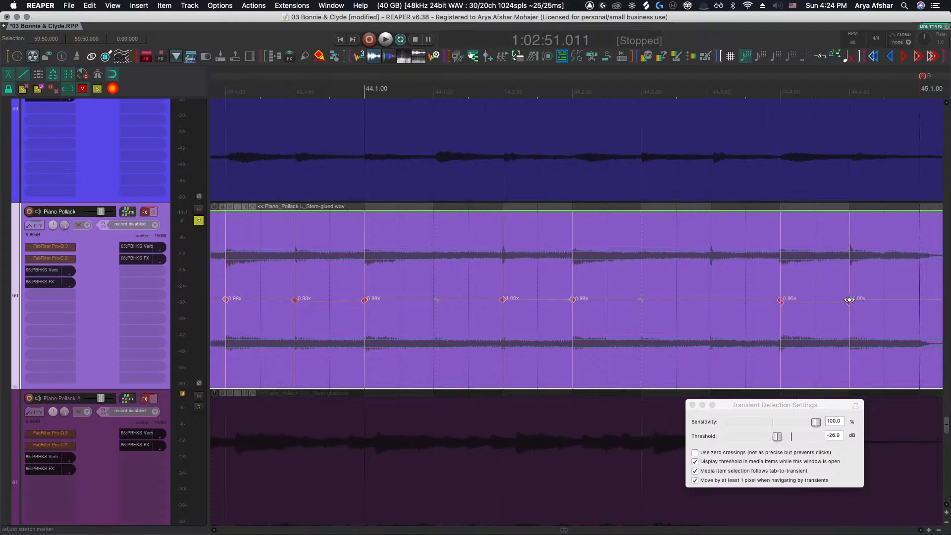
Split the stem item at the playhead near the start of bar 45 during playback
scroll(820, 307, "down", 8)
scroll(798, 308, "right", 6)
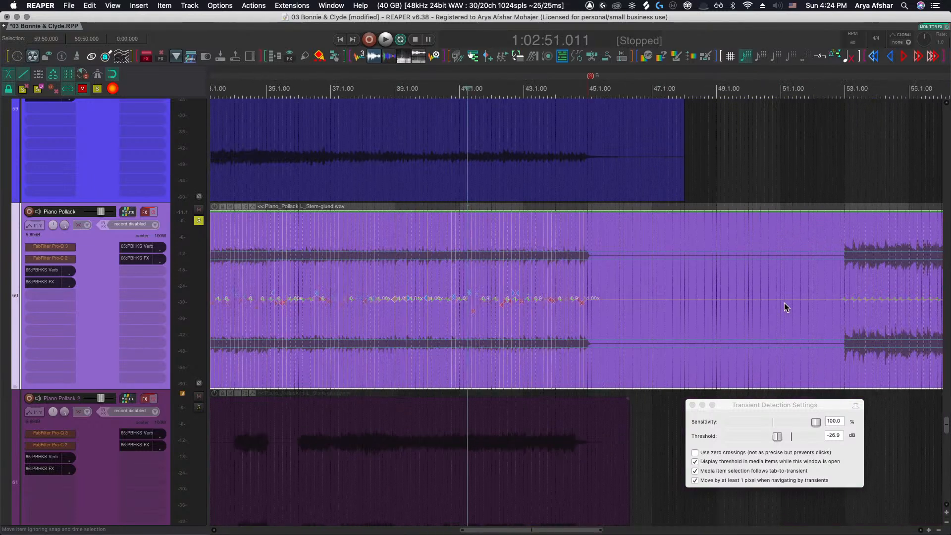
scroll(744, 308, "right", 1)
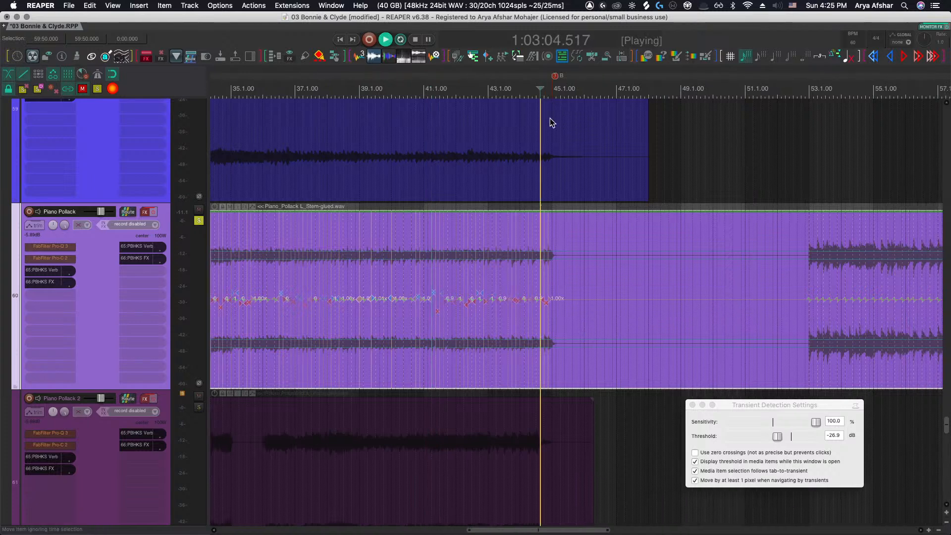
scroll(553, 325, "up", 8)
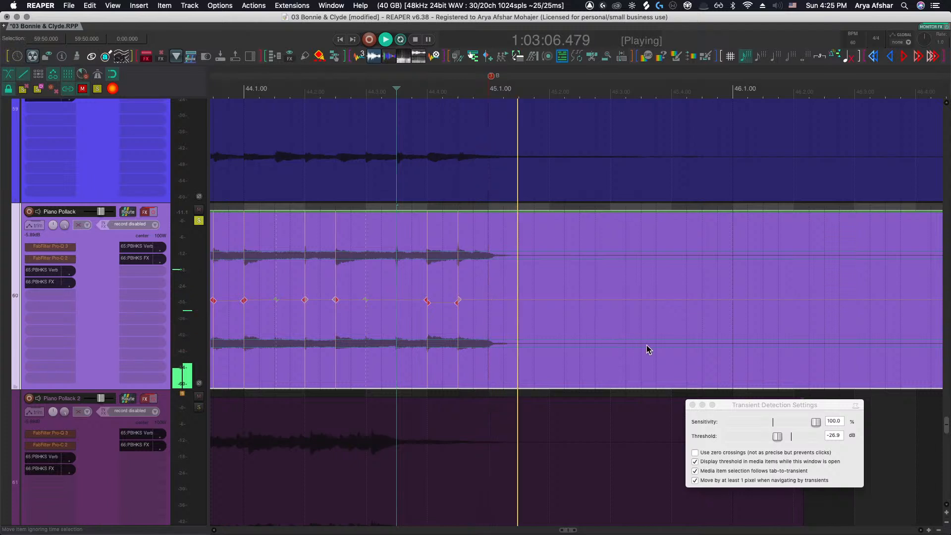
key("s")
scroll(592, 359, "down", 3)
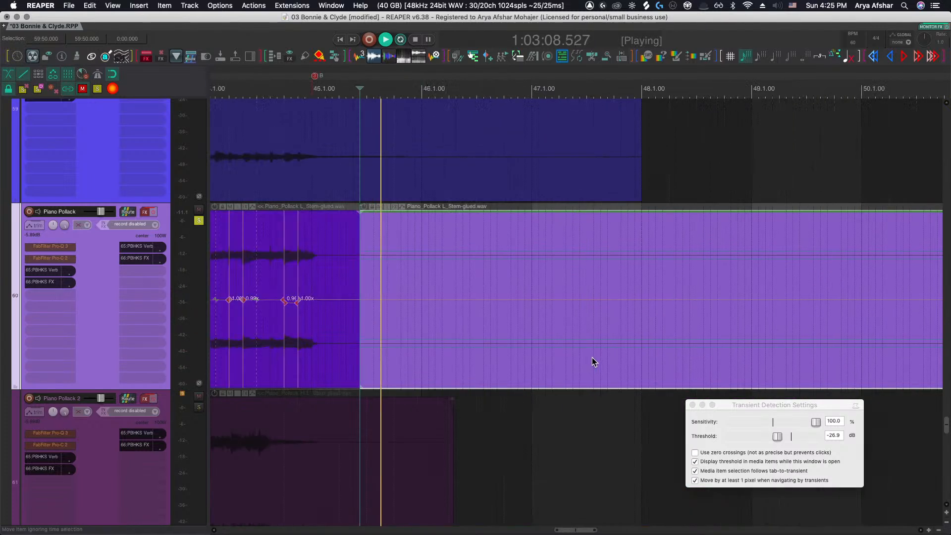
Trim the later item's start to the fourth beat of bar 52
scroll(592, 358, "right", 5)
left_click(447, 365)
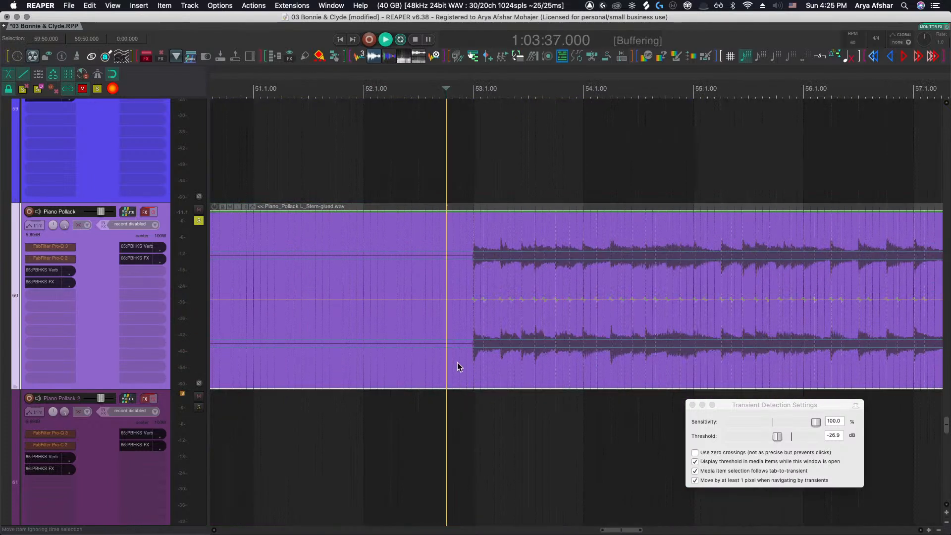
key("a")
scroll(460, 317, "up", 5)
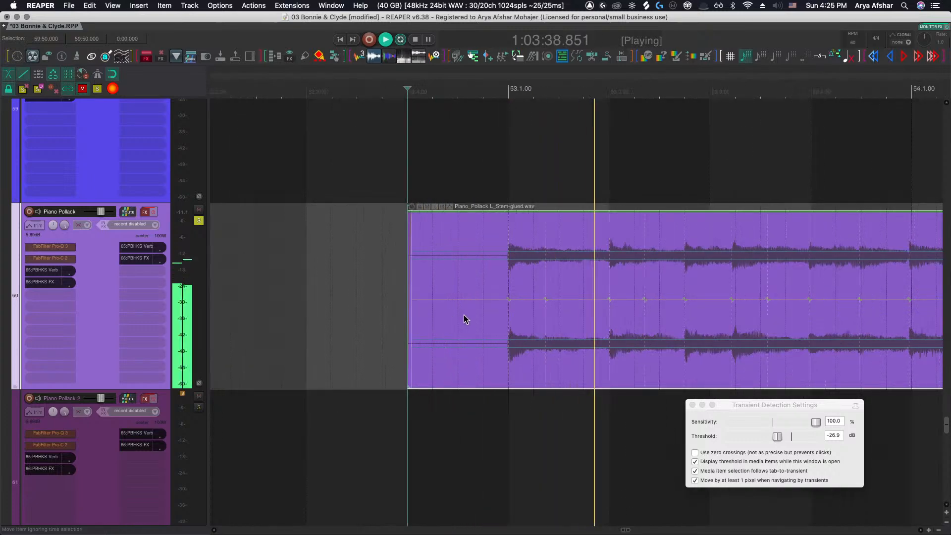
Audition the stem from bar 53 onward
scroll(463, 317, "down", 3)
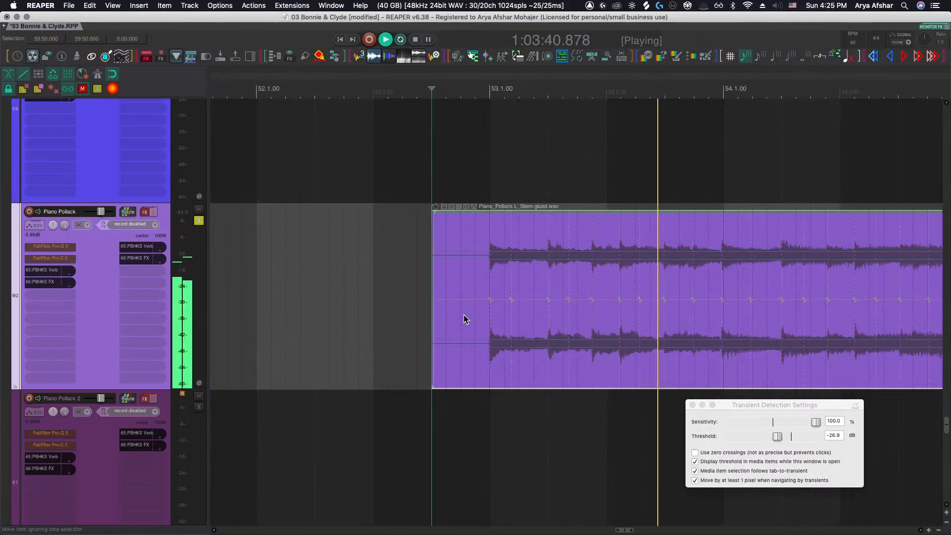
scroll(469, 317, "right", 2)
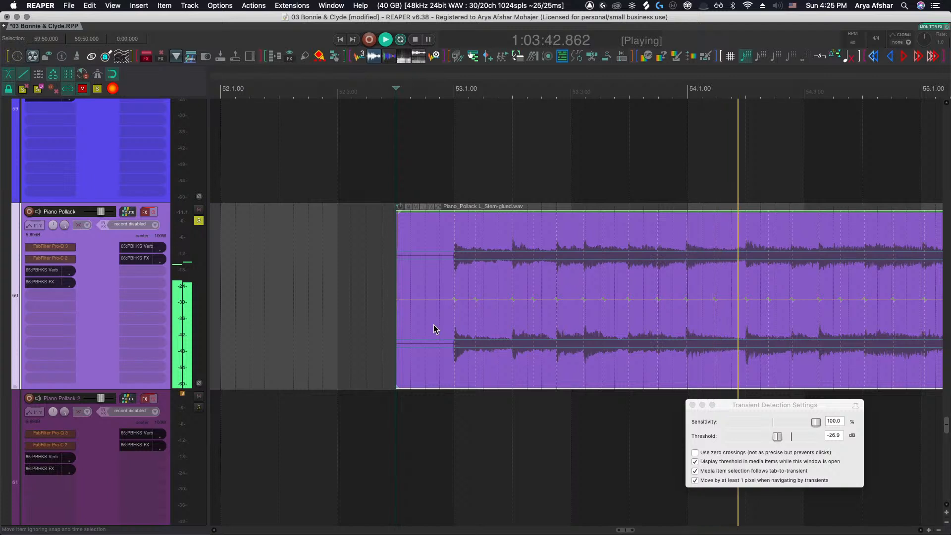
scroll(433, 326, "right", 6)
scroll(433, 329, "right", 9)
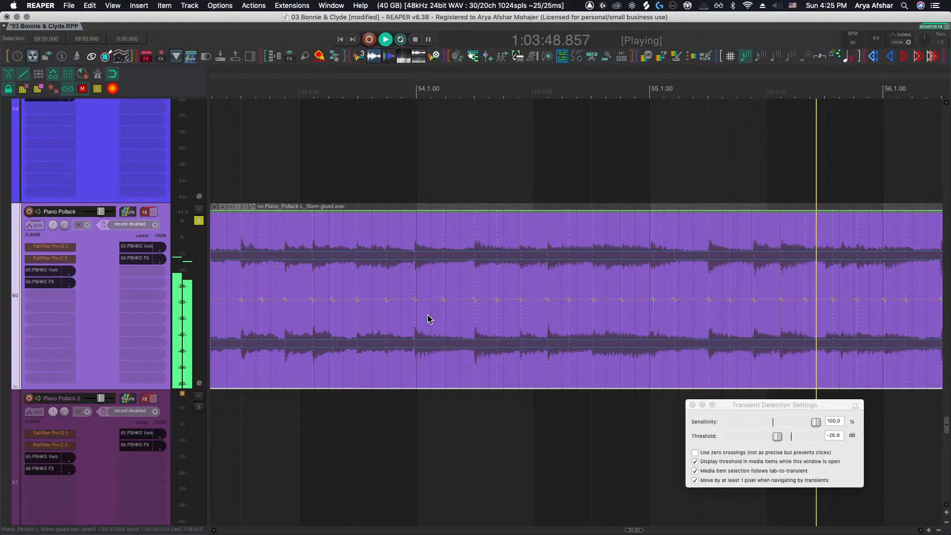
scroll(498, 308, "down", 6)
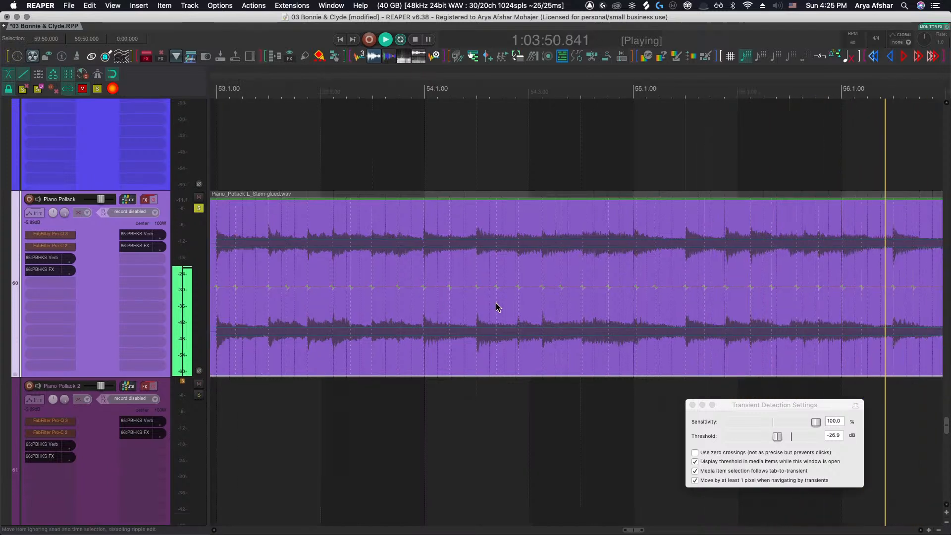
key("space")
scroll(366, 279, "right", 3)
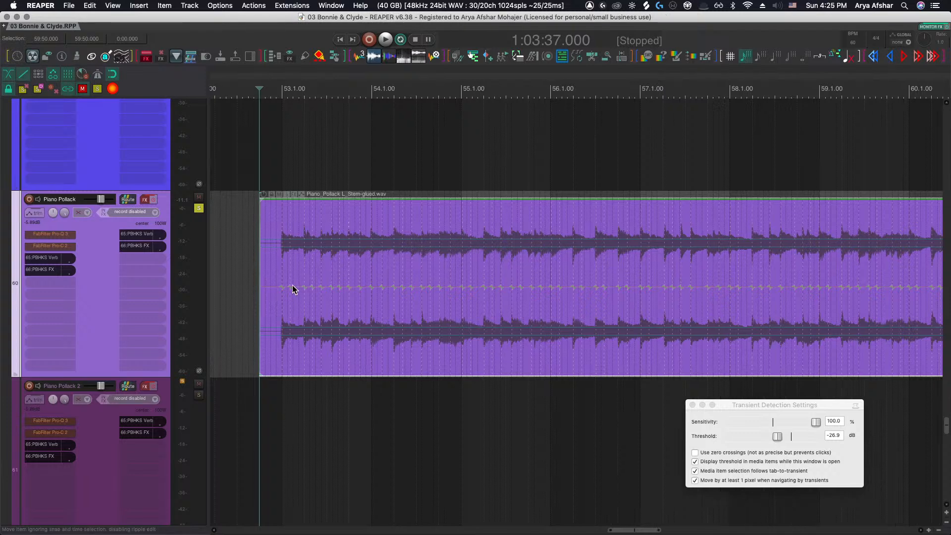
Trim the later item's start to just before bar 53
scroll(292, 284, "up", 5)
scroll(284, 285, "up", 3)
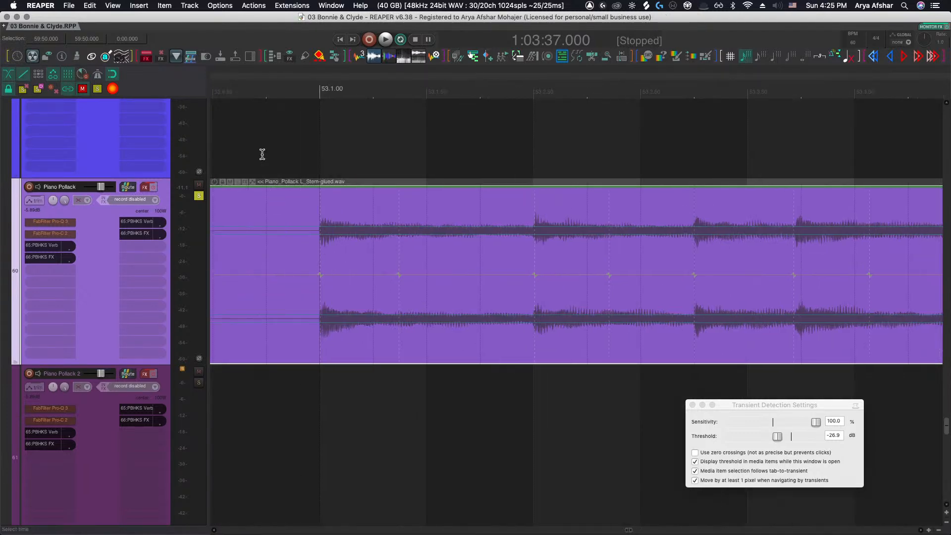
left_click(267, 111)
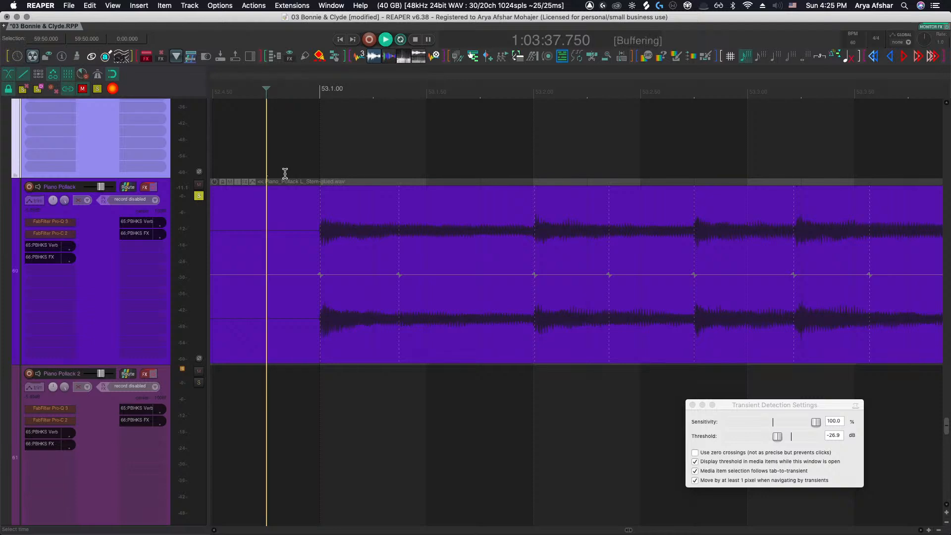
left_click(267, 242)
key("a")
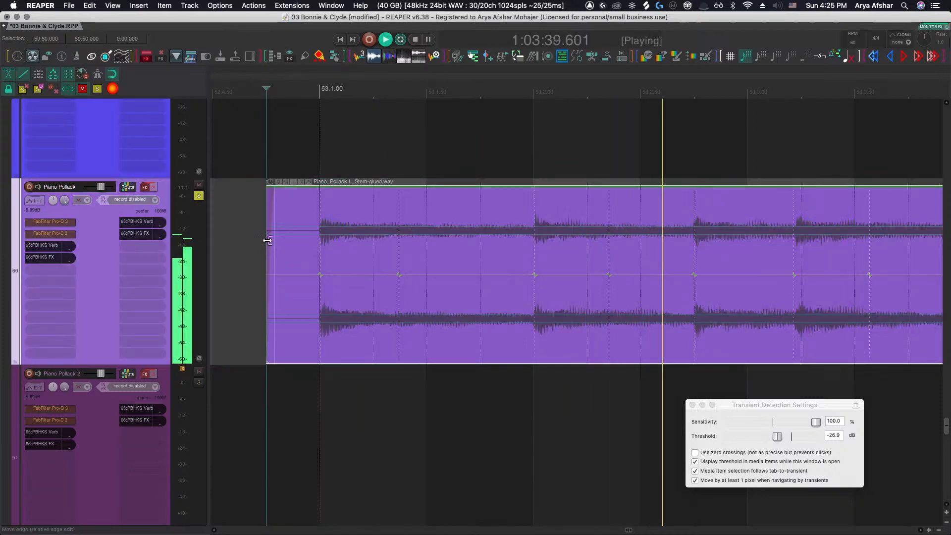
Insert a stretch marker at the first transient of bar 53
left_click(320, 274)
scroll(319, 274, "right", 1)
scroll(320, 278, "down", 4)
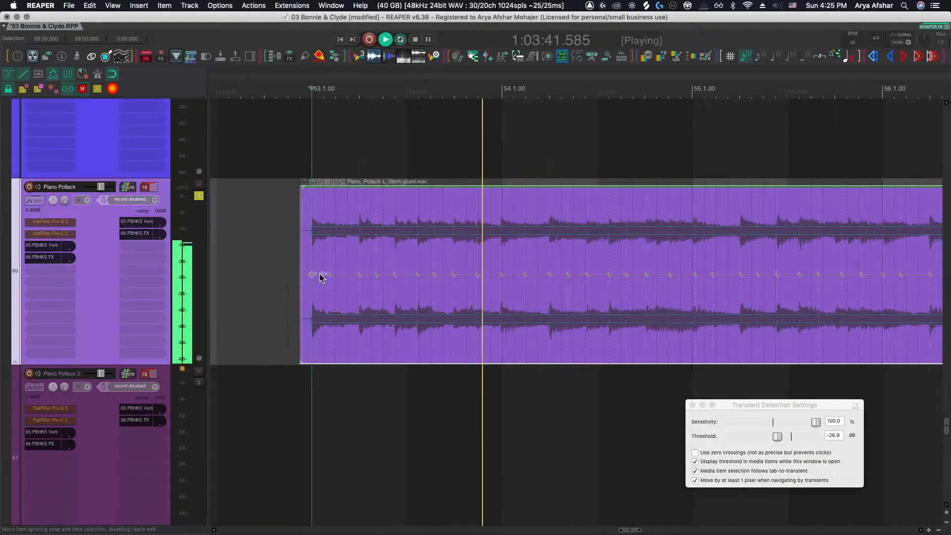
Insert stretch markers on the bar 53 transients and align them to the beat grid up to bar 54's downbeat
key("space")
key("space")
scroll(364, 281, "up", 4)
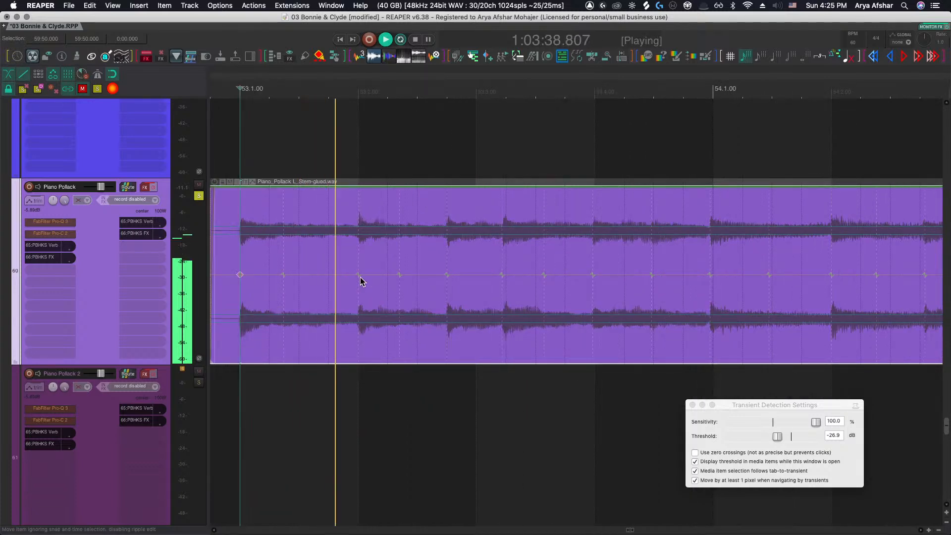
left_click(358, 274)
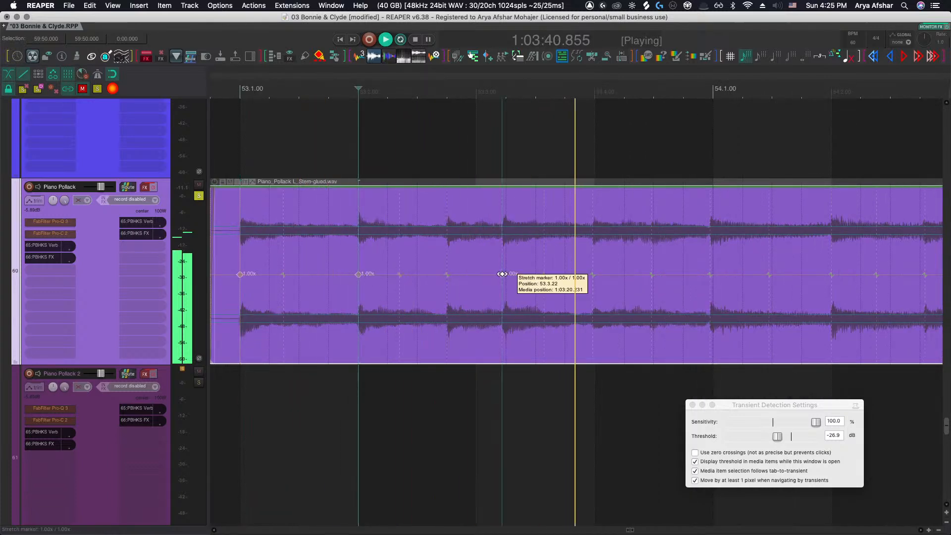
left_click_drag(502, 274, 506, 275)
scroll(505, 275, "right", 3)
left_click_drag(588, 275, 585, 275)
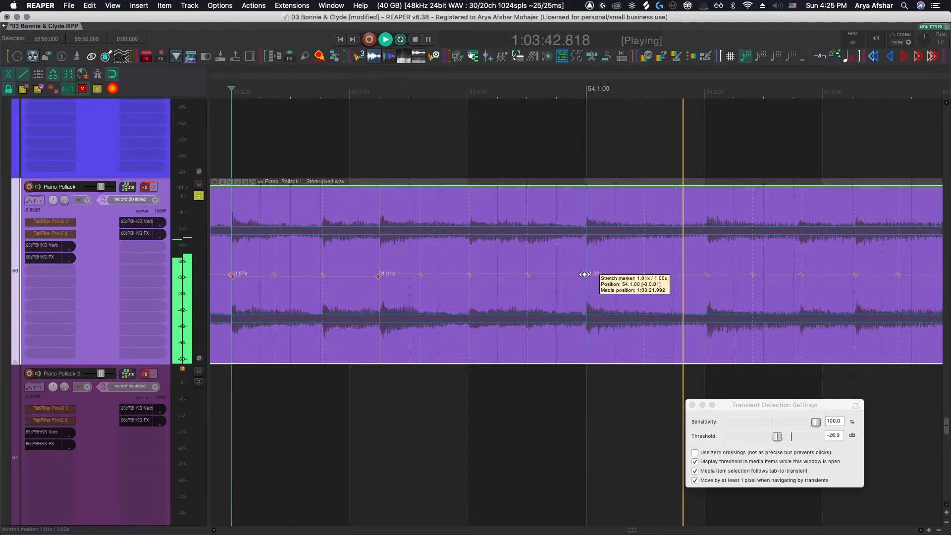
Add stretch markers at the piano transients through bars 54 to 56
scroll(579, 277, "right", 4)
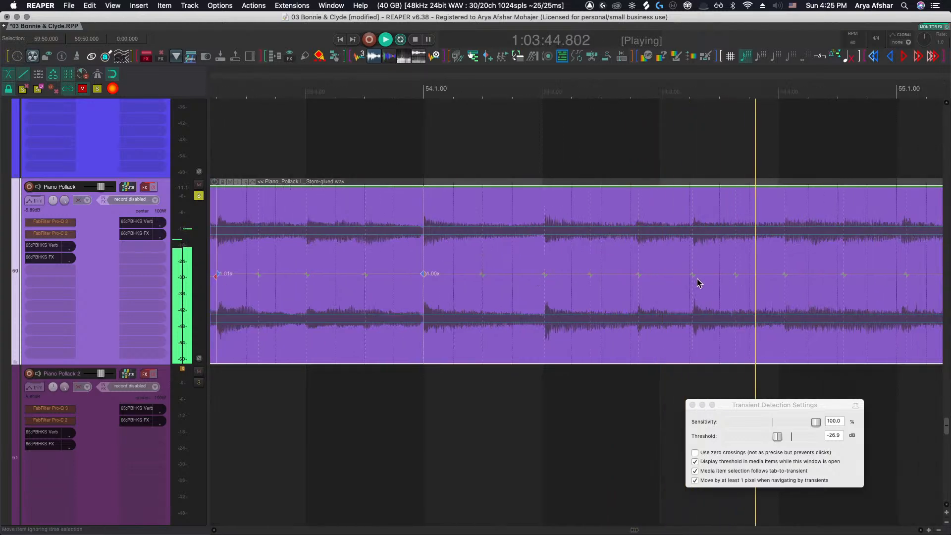
left_click(692, 274)
scroll(690, 274, "right", 4)
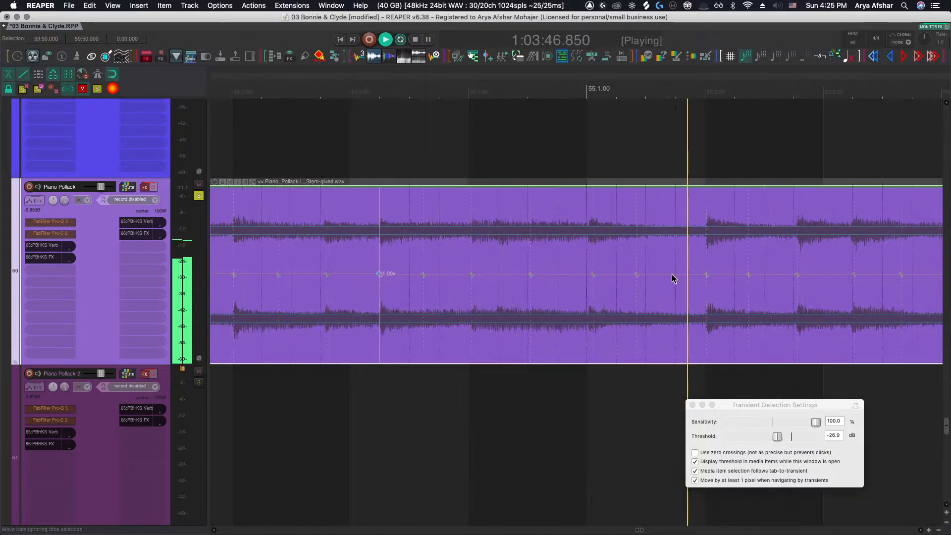
left_click(707, 274)
scroll(703, 278, "right", 2)
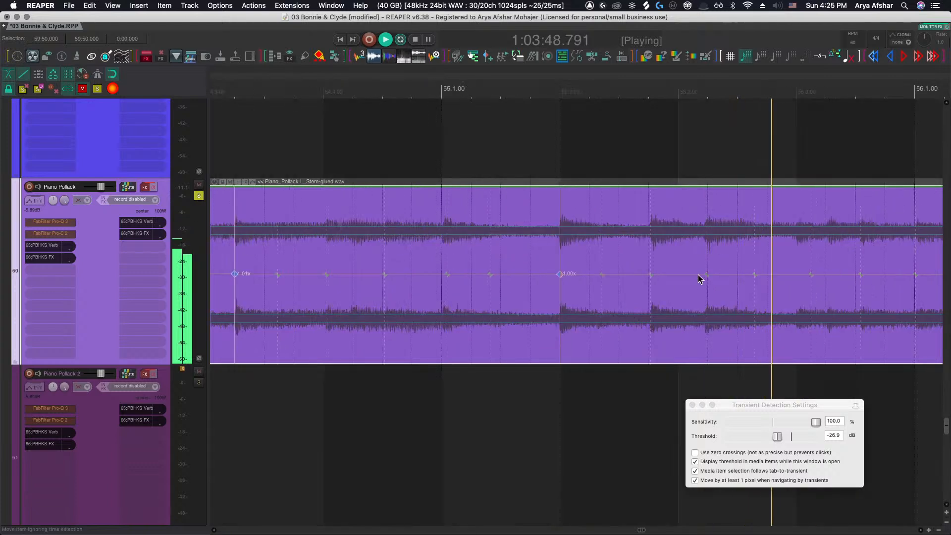
left_click(708, 274)
scroll(710, 276, "right", 3)
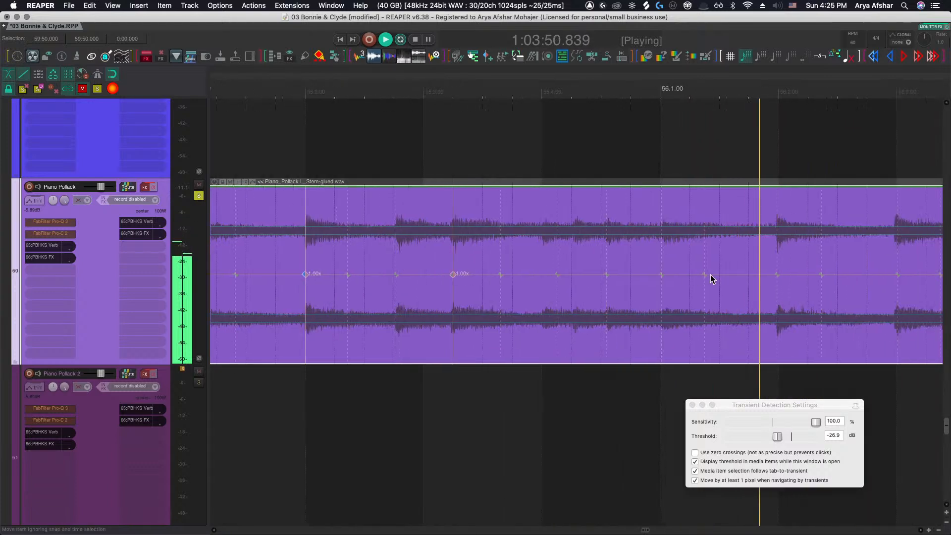
left_click(777, 274)
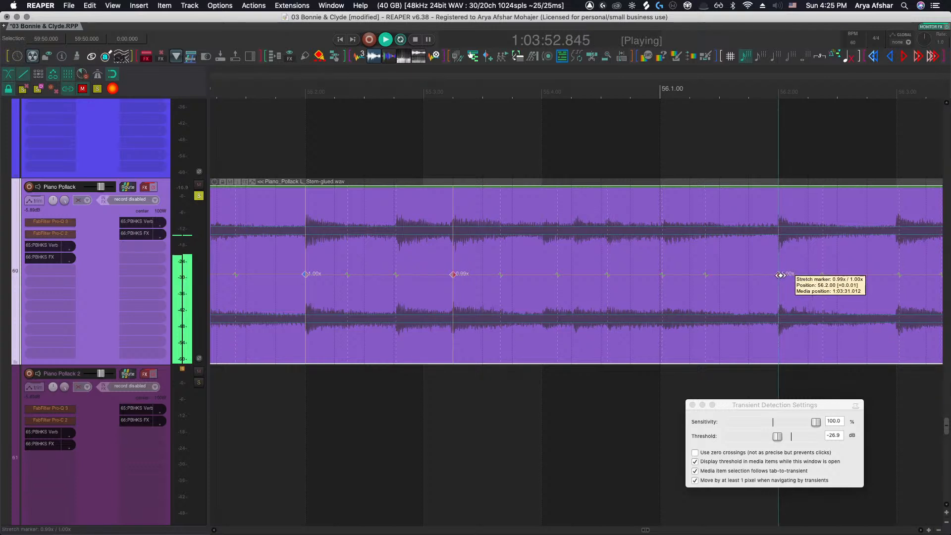
Nudge the stretch marker near the end of bar 56 onto its beat line and play from bar 56
scroll(780, 276, "right", 2)
scroll(741, 276, "up", 1)
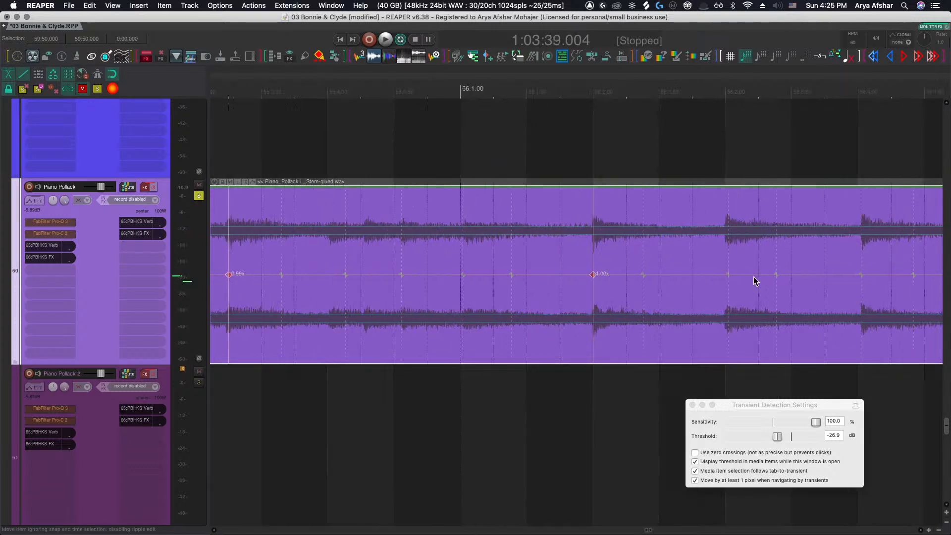
left_click_drag(860, 278, 857, 277)
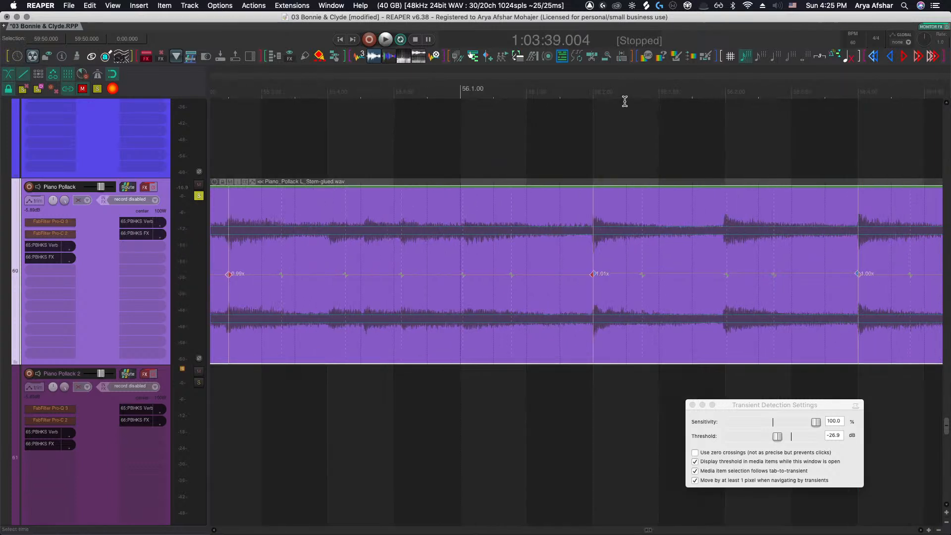
left_click(511, 97)
key("space")
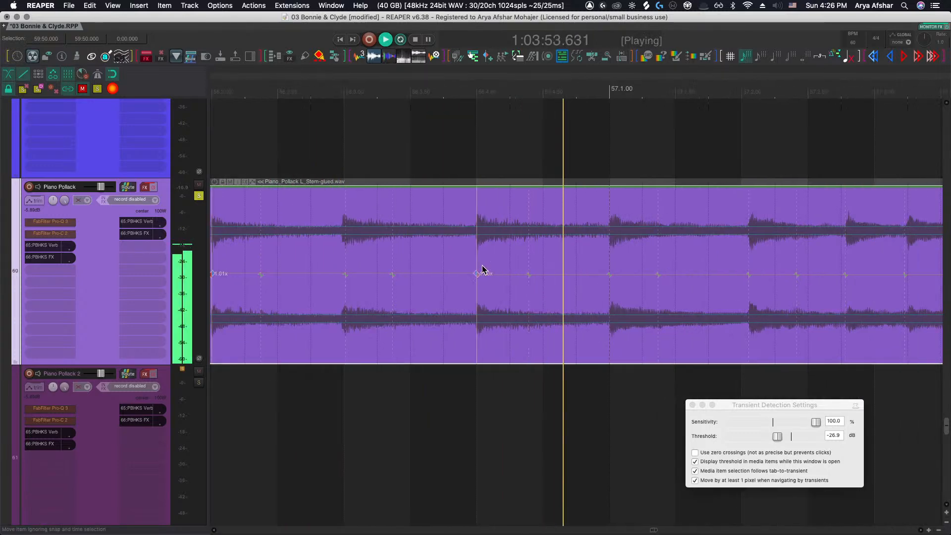
Drag the stretch markers across bar 57 onto their beat lines while auditioning the passage
scroll(515, 274, "right", 5)
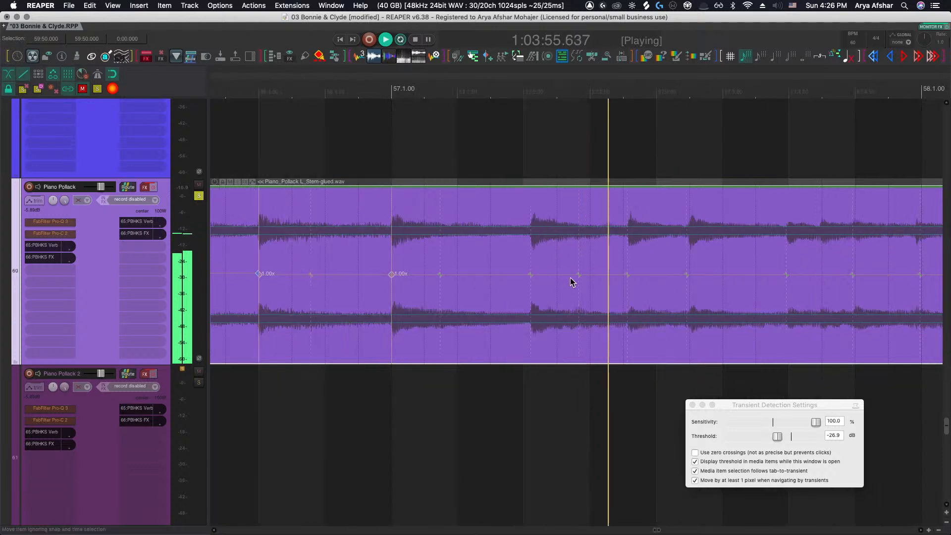
left_click_drag(530, 275, 526, 274)
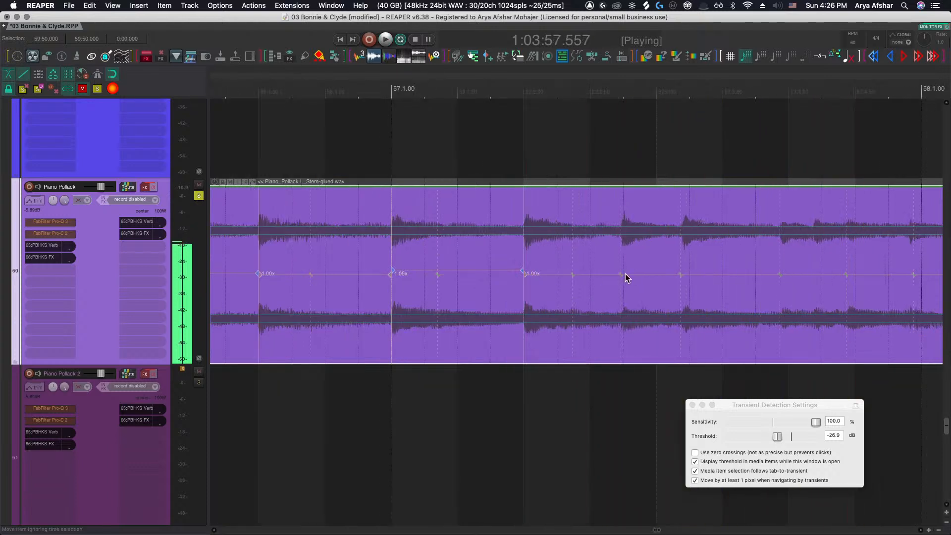
left_click_drag(625, 274, 627, 274)
left_click(327, 99)
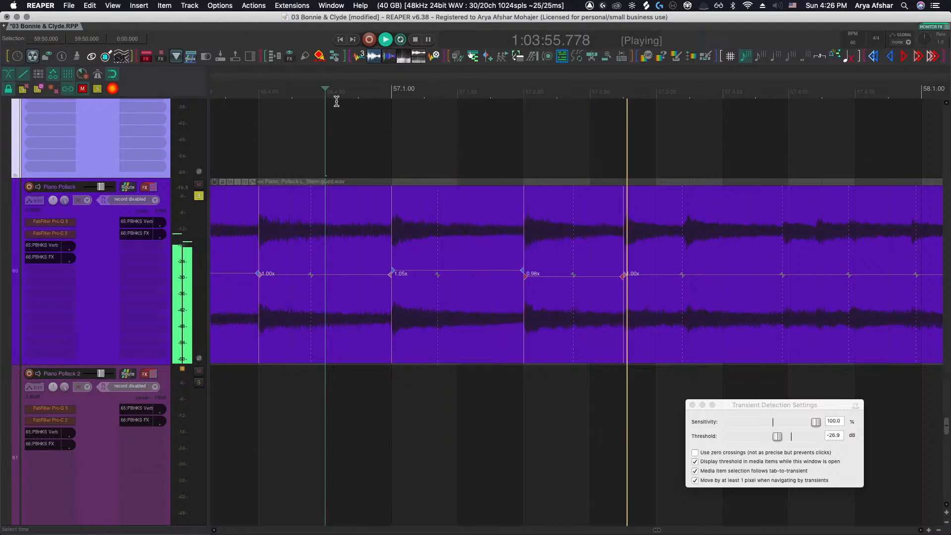
left_click_drag(681, 274, 689, 274)
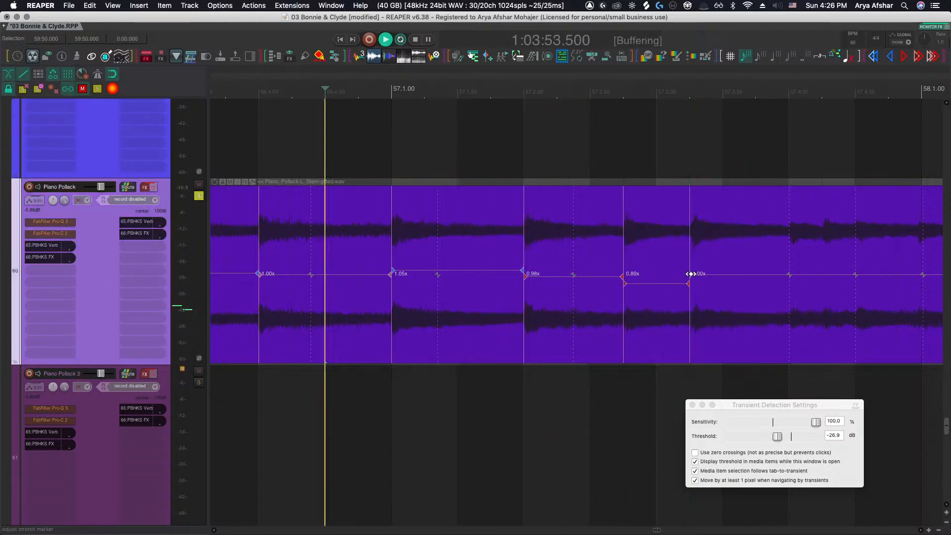
key("space")
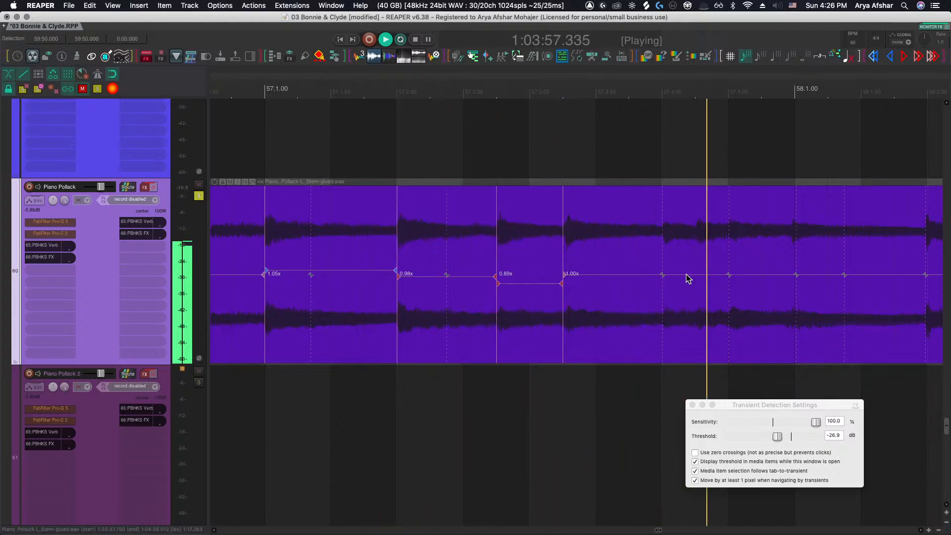
key("space")
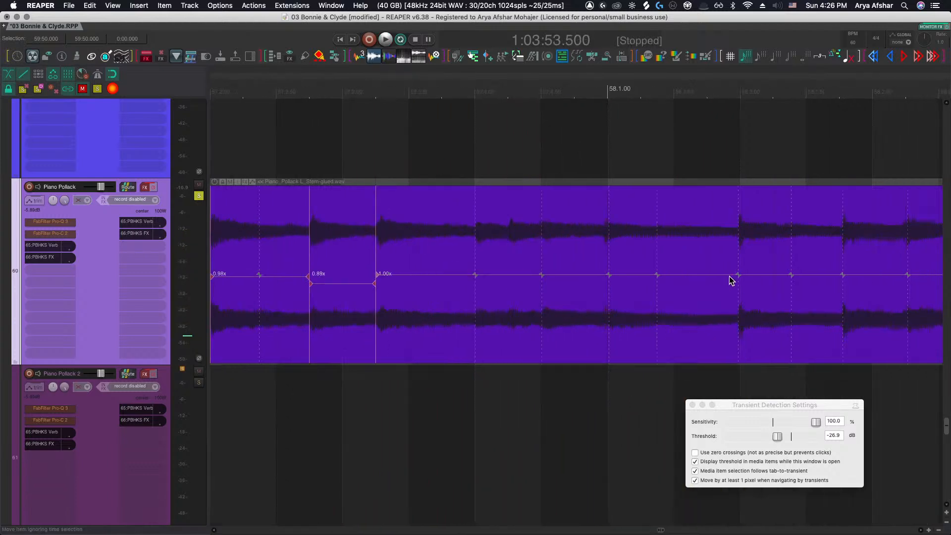
Align the stretch markers around bar 58 with the grid and play back from bar 57
left_click_drag(738, 275, 742, 276)
scroll(745, 277, "right", 1)
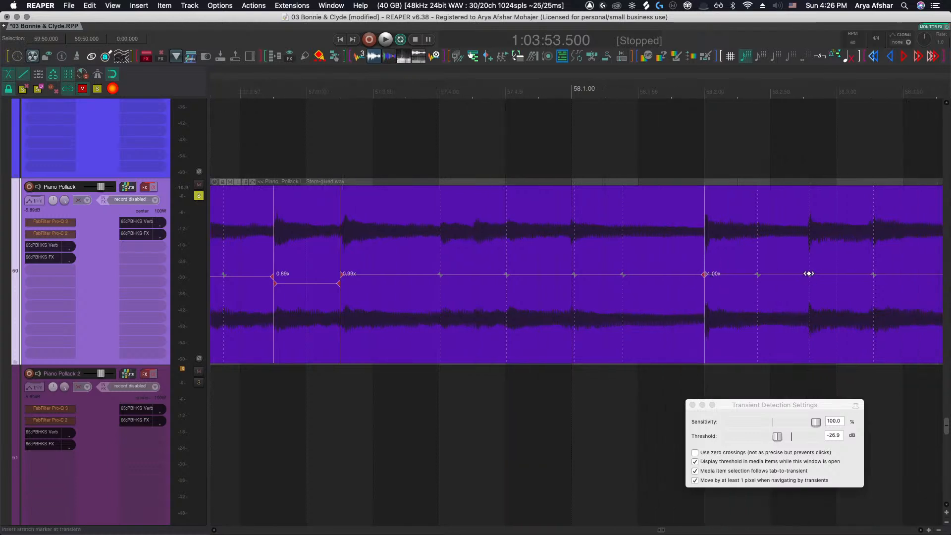
left_click_drag(809, 273, 803, 273)
scroll(376, 122, "left", 4)
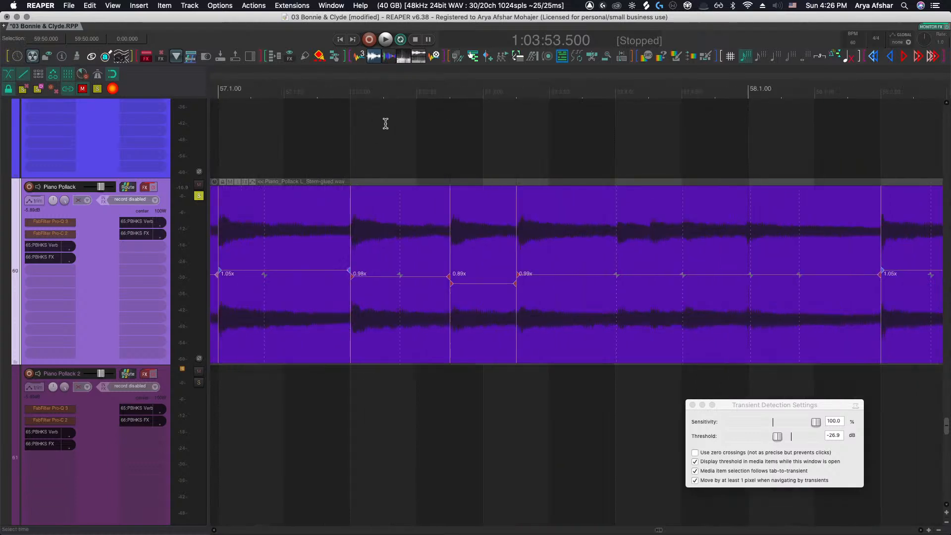
left_click(302, 101)
key("space")
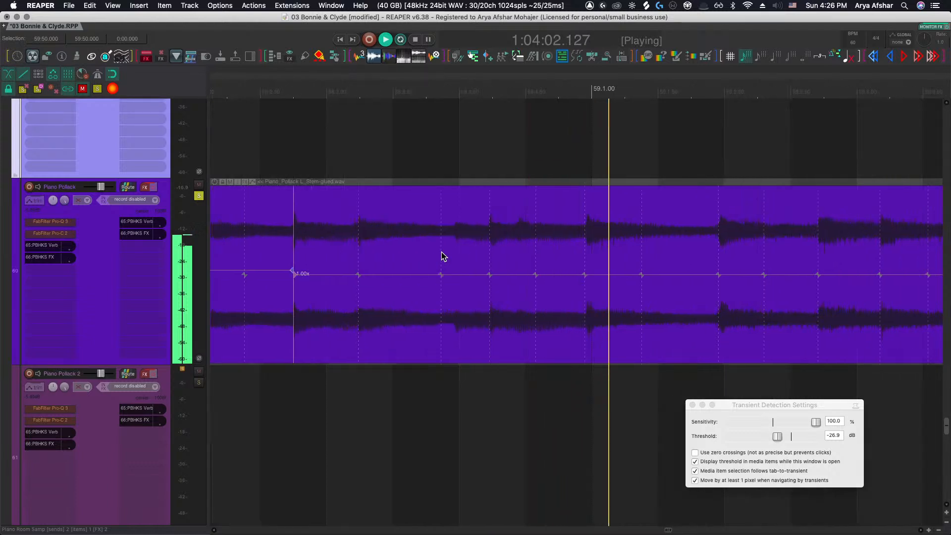
Align the stretch markers in bar 59 with their beat lines while auditioning
left_click_drag(584, 276, 585, 276)
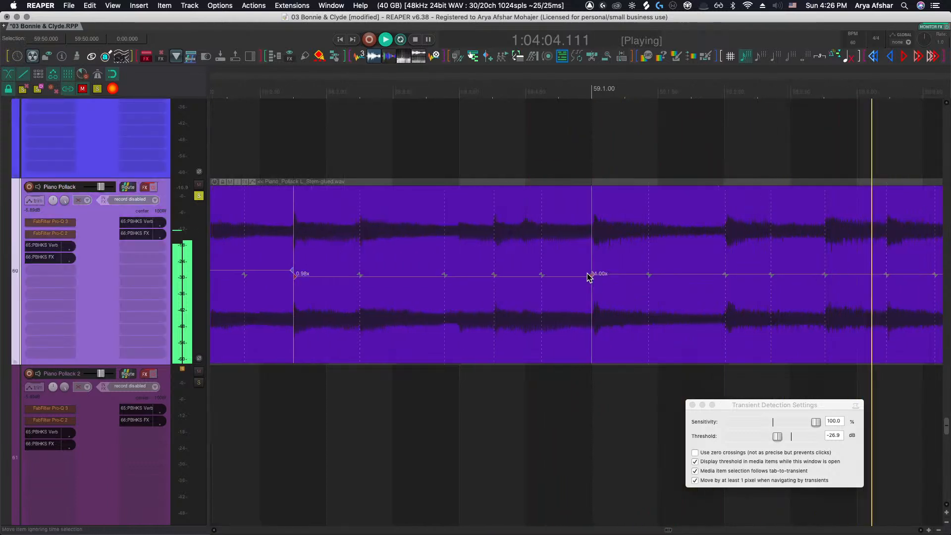
key("space")
left_click(382, 122)
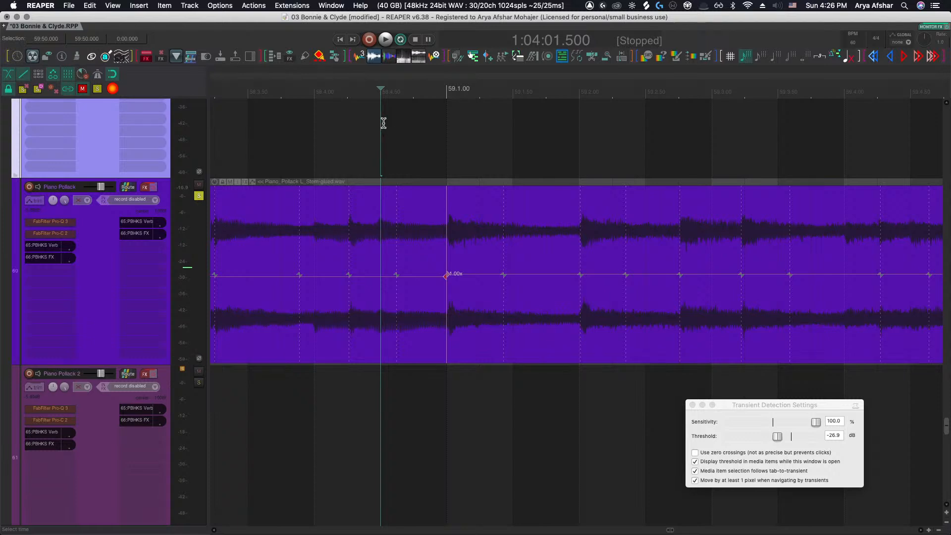
key("space")
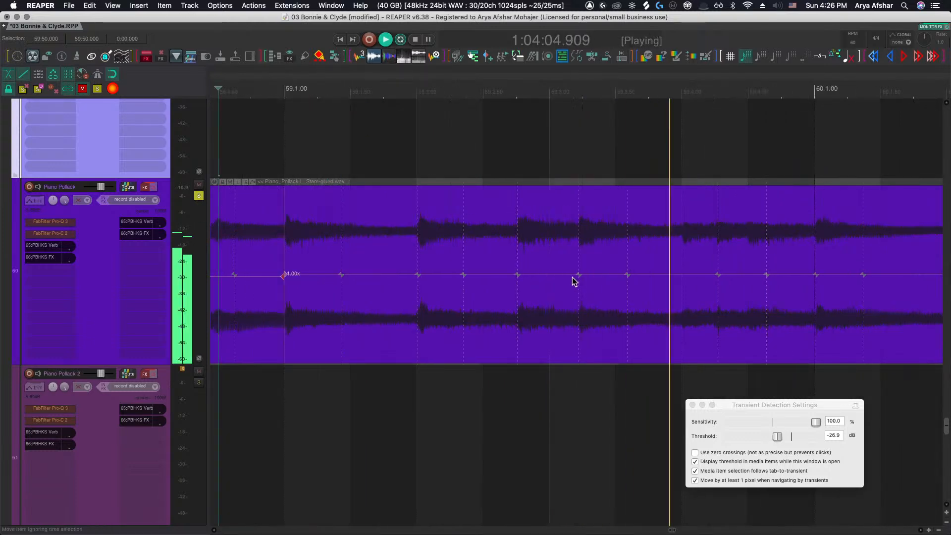
left_click_drag(579, 275, 582, 276)
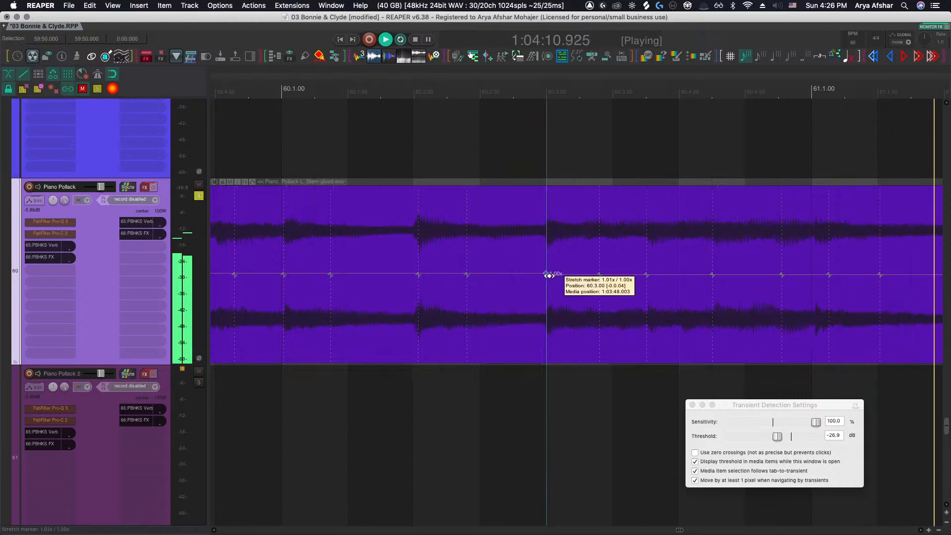
Add stretch markers at the transients around bar 61 and play from late bar 60
left_click(549, 275)
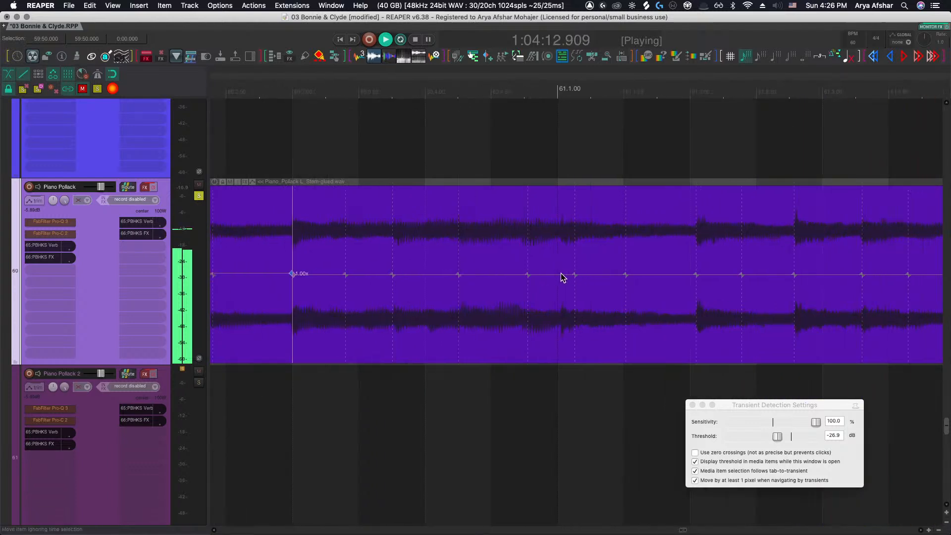
left_click(561, 276)
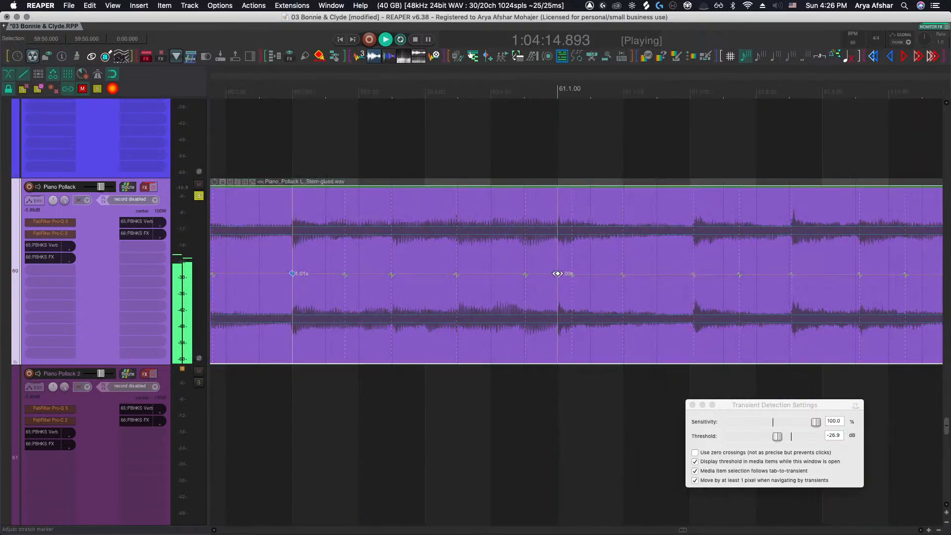
left_click(658, 274)
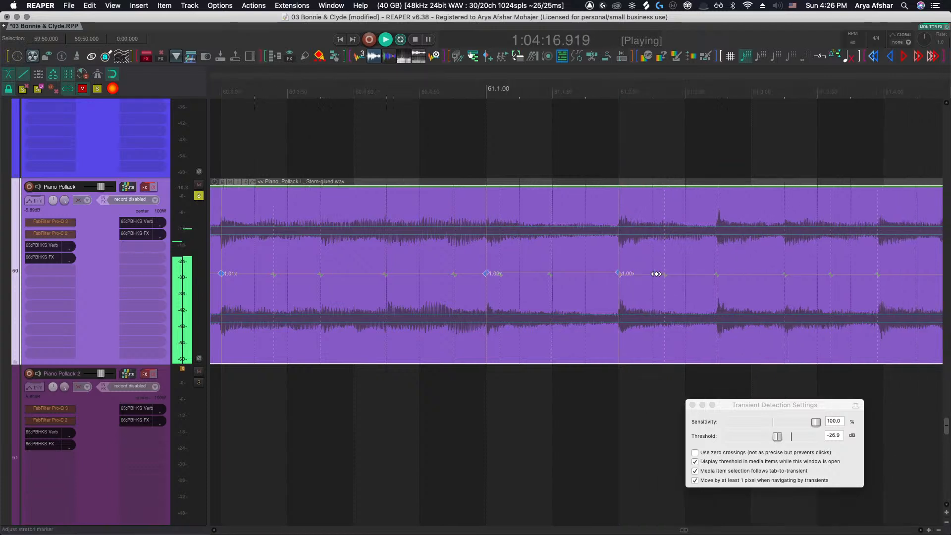
left_click(430, 142)
key("space")
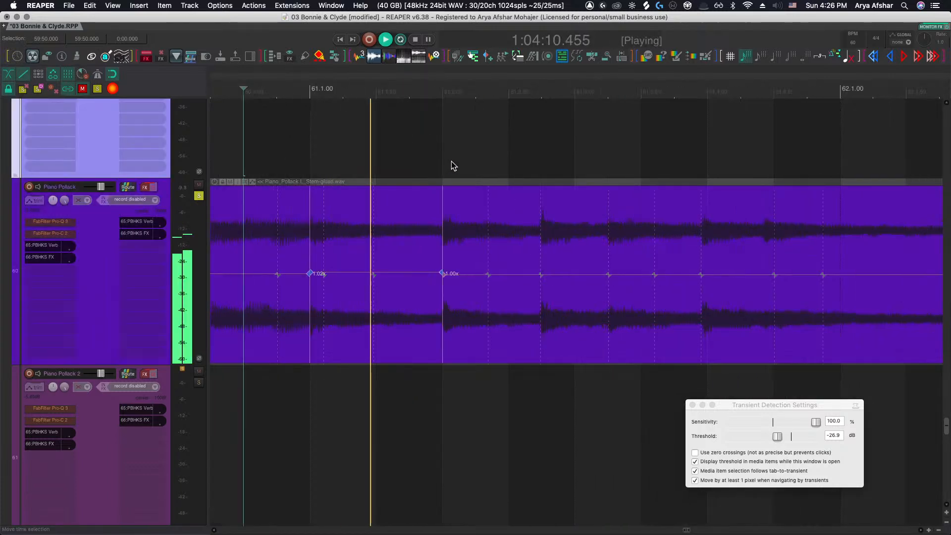
Insert further stretch markers on the bar 61 transients and audition from the start of bar 61
left_click(540, 273)
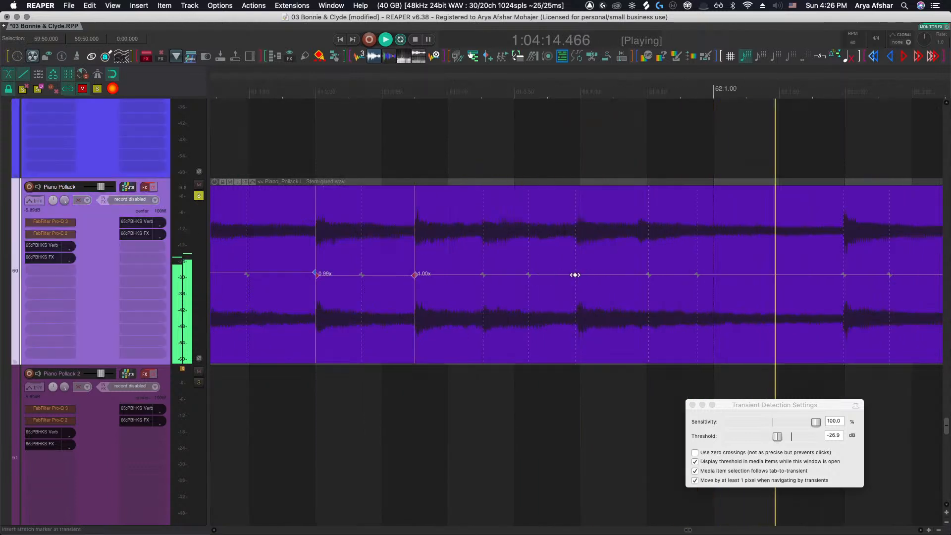
left_click(575, 275)
scroll(651, 240, "up", 1)
key("space")
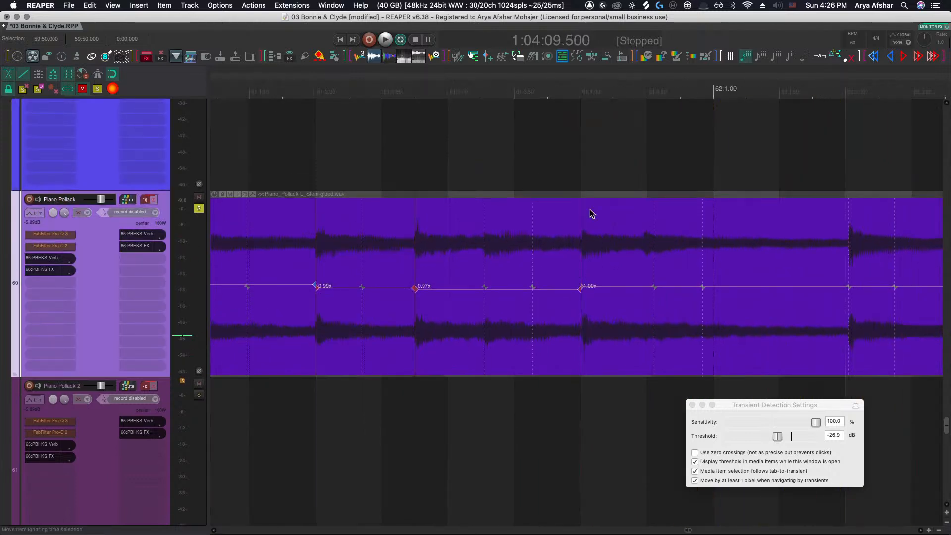
left_click(286, 142)
key("space")
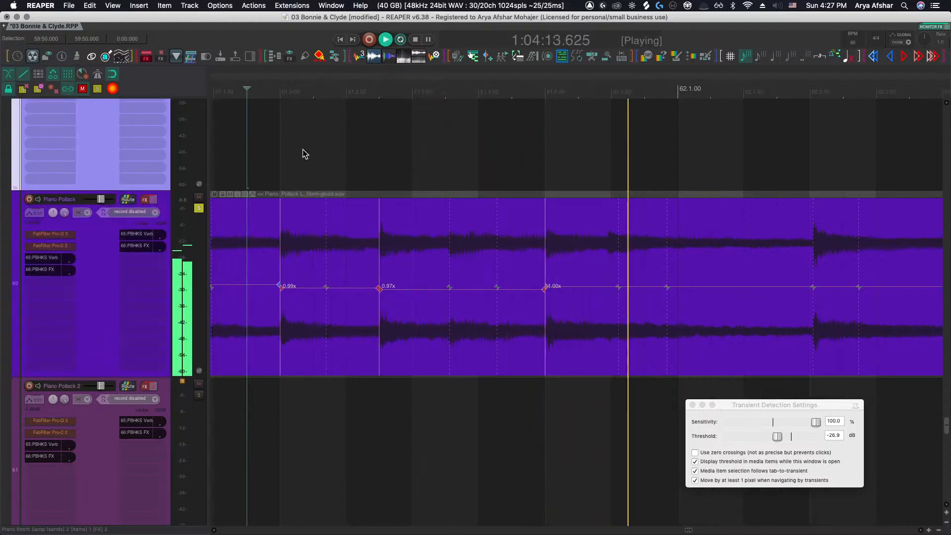
Insert and nudge a stretch marker on bar 61's last beat, then play from mid bar 61
left_click(609, 250)
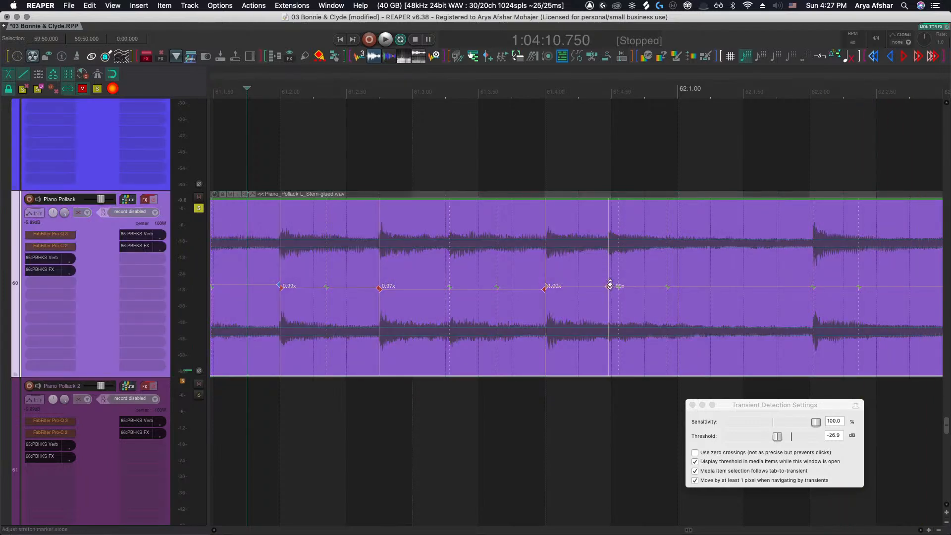
left_click_drag(608, 287, 610, 287)
scroll(648, 255, "right", 2)
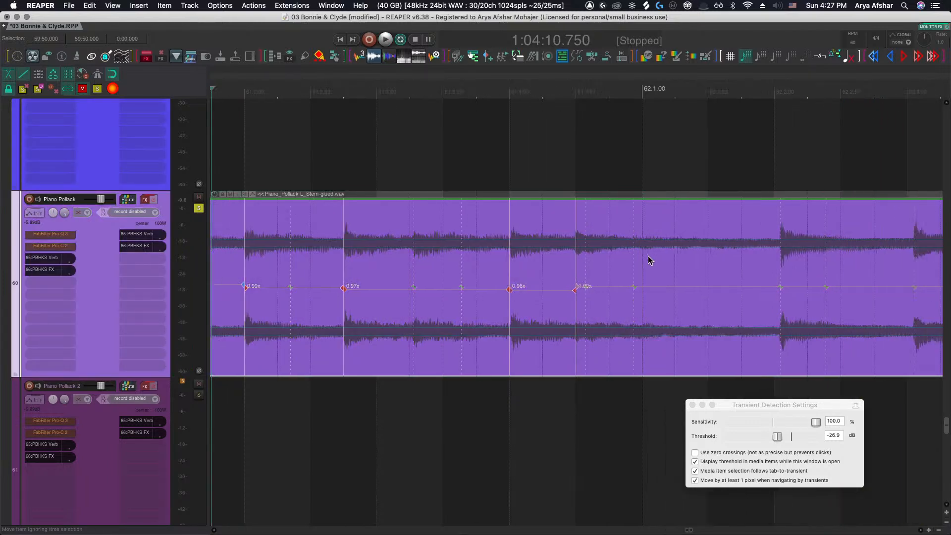
scroll(724, 316, "right", 7)
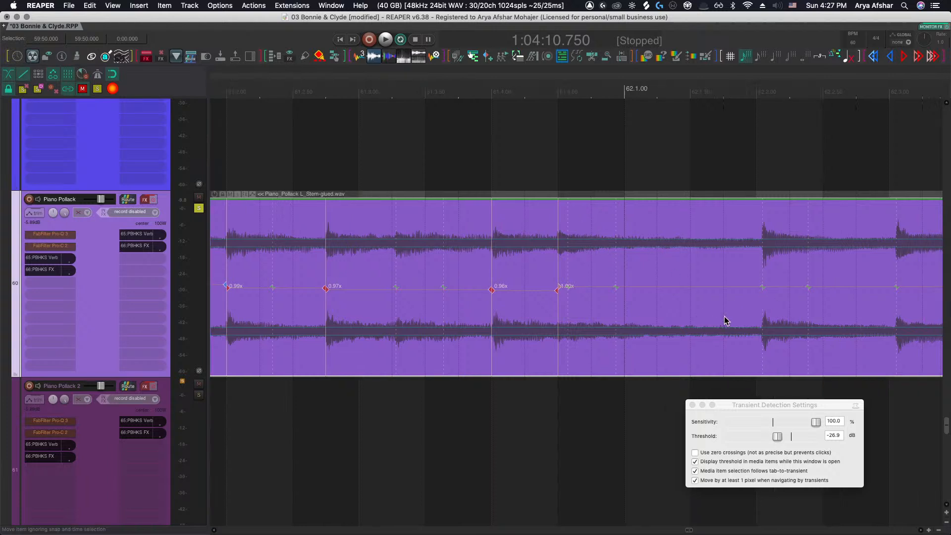
left_click(321, 151)
key("space")
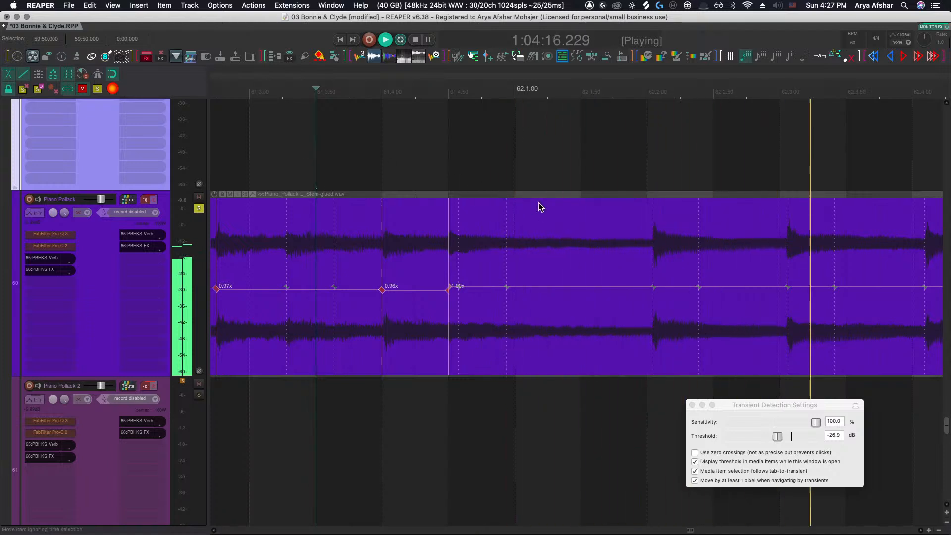
Stop playback and split the Piano Pollack item at the transient just before bar 63
scroll(544, 201, "down", 2)
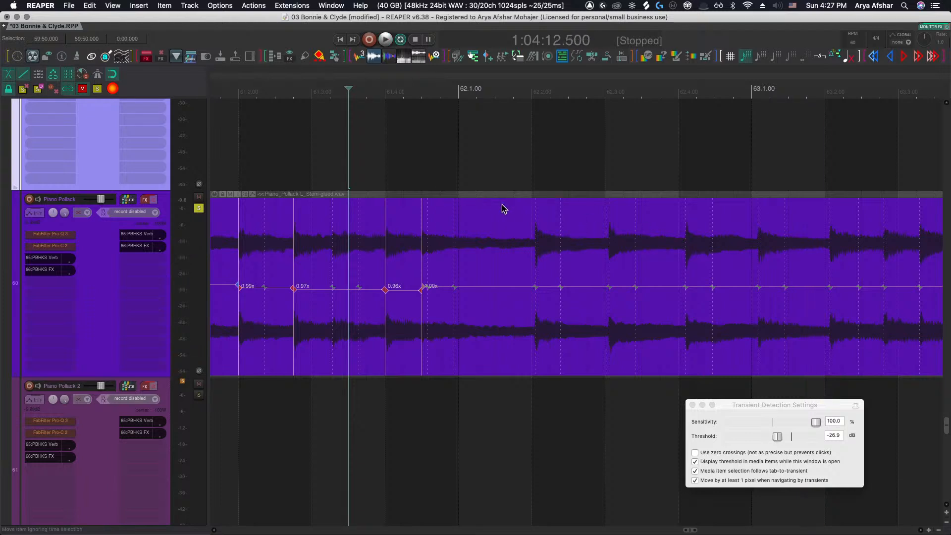
scroll(503, 204, "right", 3)
key("space")
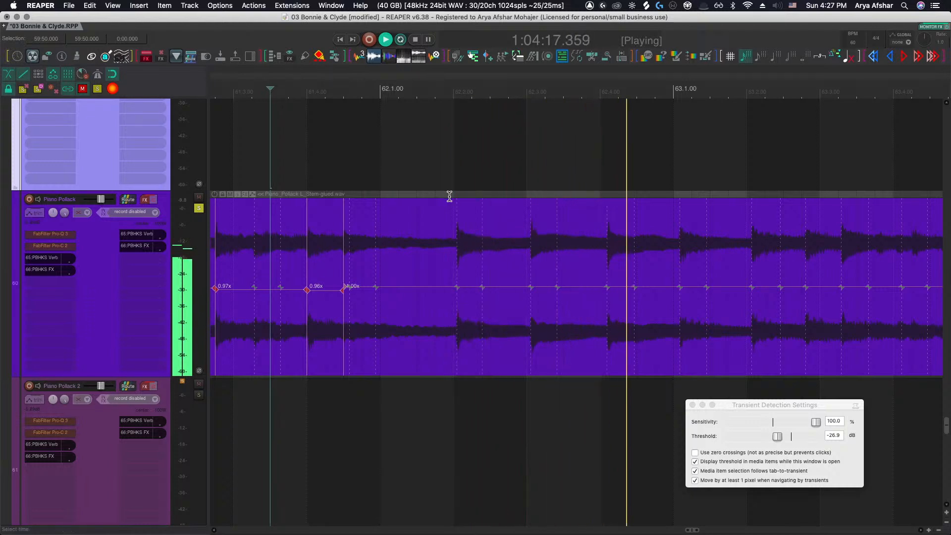
scroll(682, 256, "up", 5)
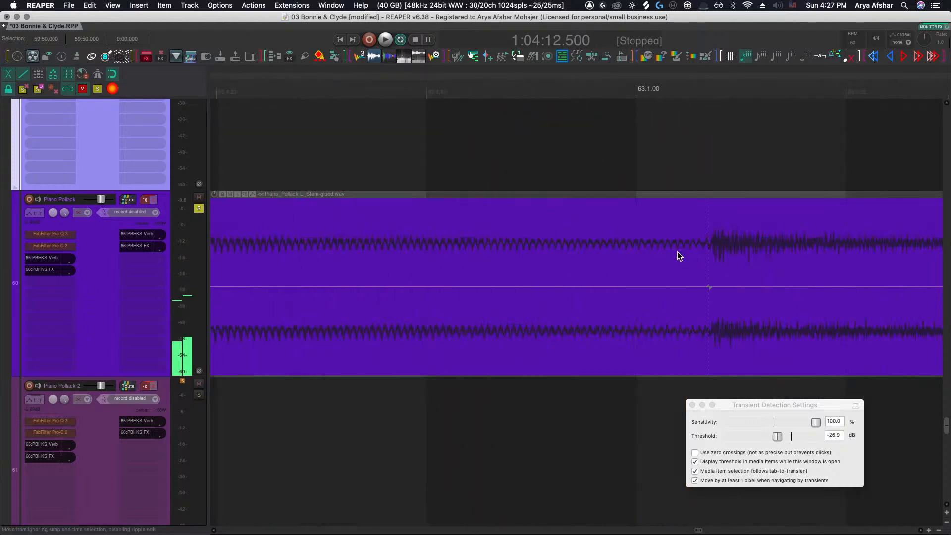
left_click(630, 260)
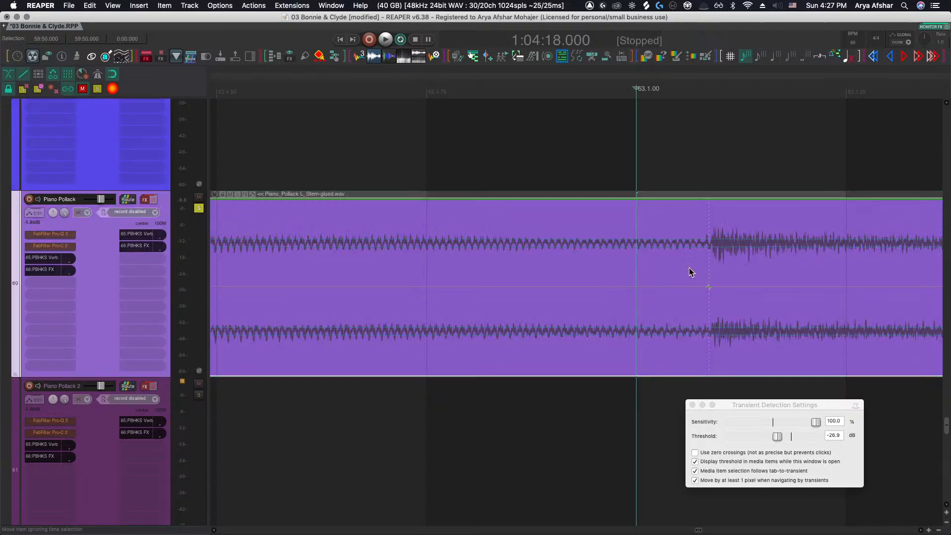
key("alt+s")
left_click(703, 266)
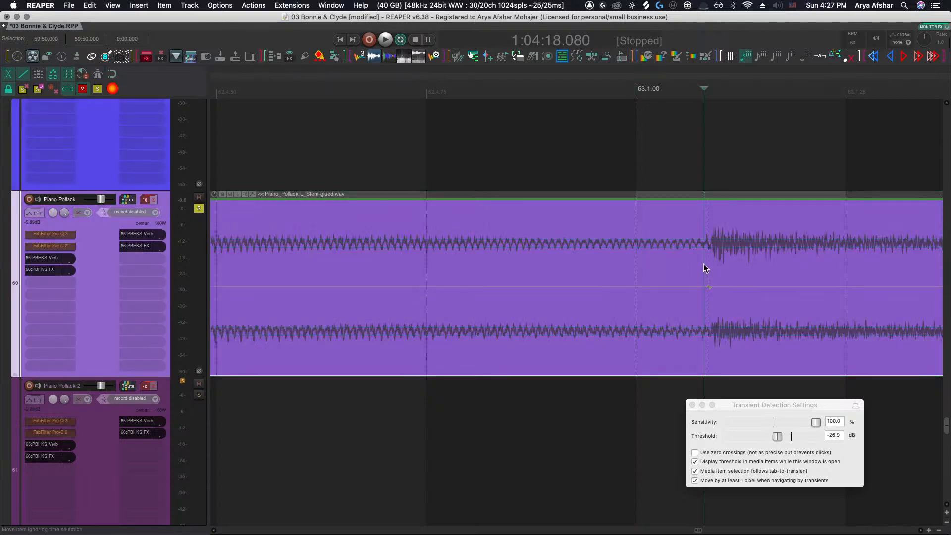
key("s")
Split the Piano Pollack item at the start of bar 62
scroll(704, 264, "down", 5)
scroll(704, 264, "left", 5)
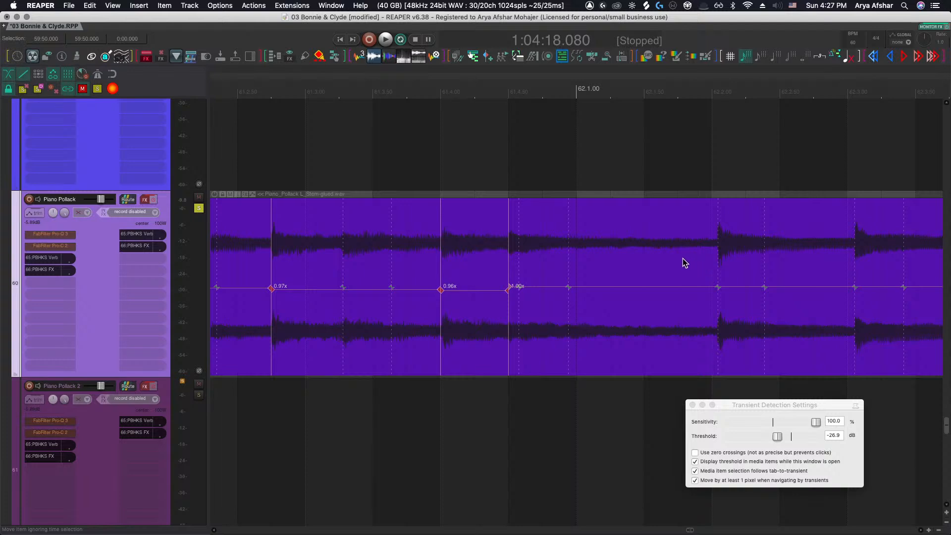
scroll(586, 268, "up", 2)
left_click(575, 252)
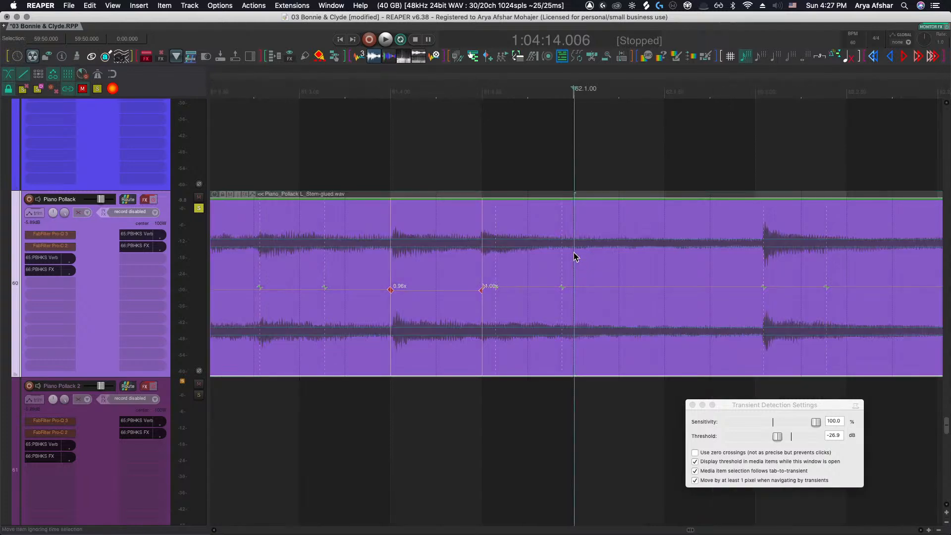
key("s")
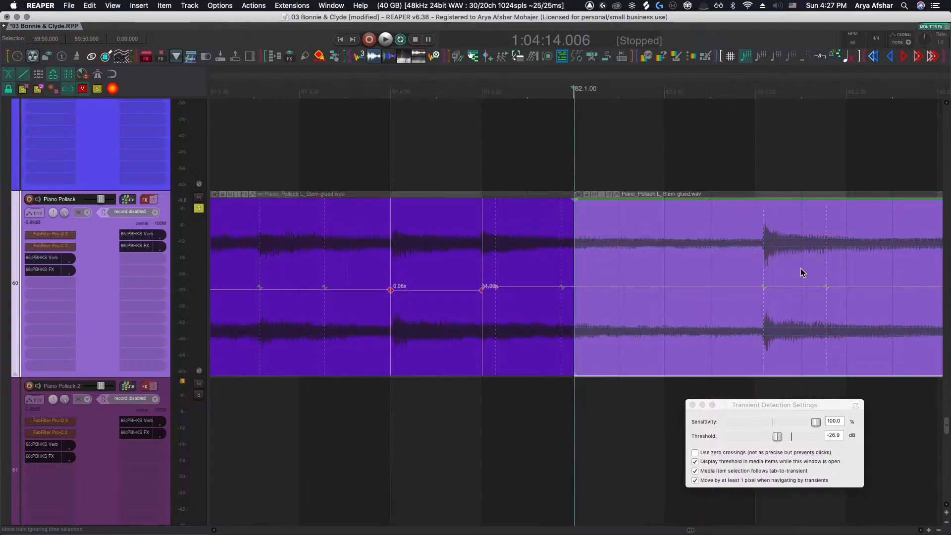
Shorten the bar 62 item by trimming its end back, leaving a gap before bar 63
left_click(752, 258)
key("a")
left_click_drag(824, 259, 566, 253)
scroll(650, 253, "up", 2)
scroll(540, 289, "down", 5)
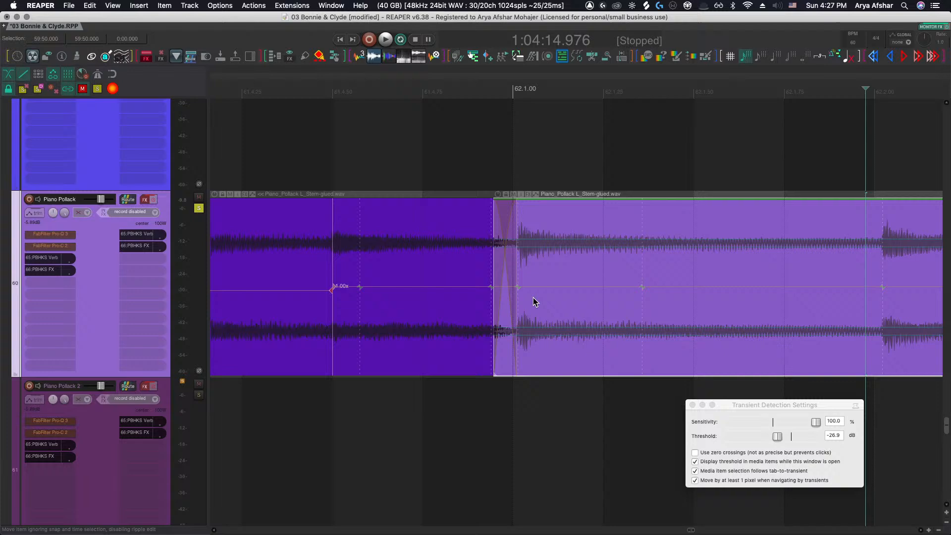
Audition the edited passage from late bar 61 into bar 62
left_click(434, 427)
key("space")
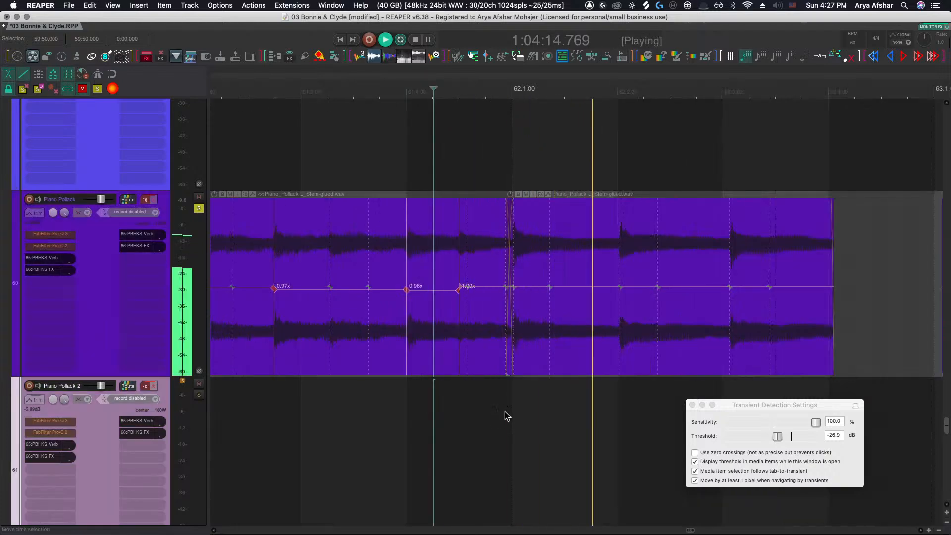
scroll(504, 411, "right", 3)
key("space")
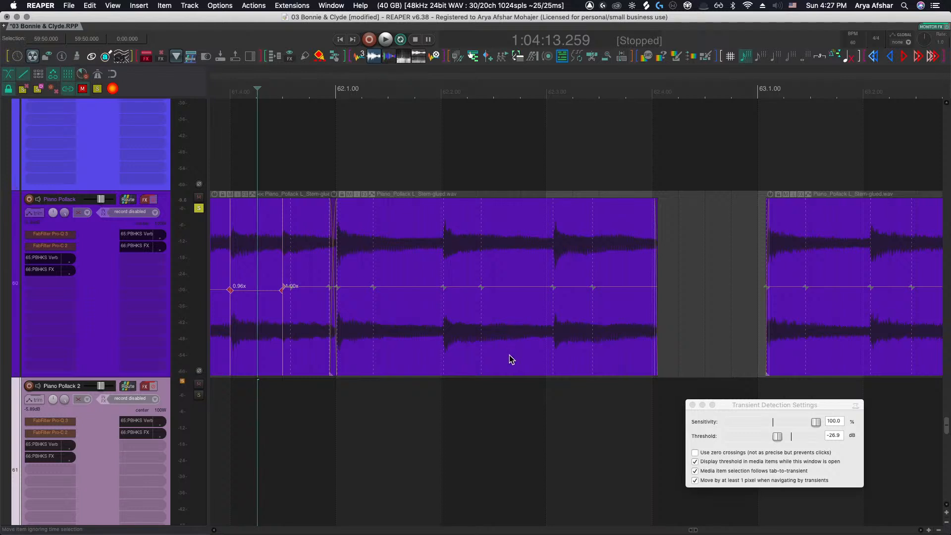
key("space")
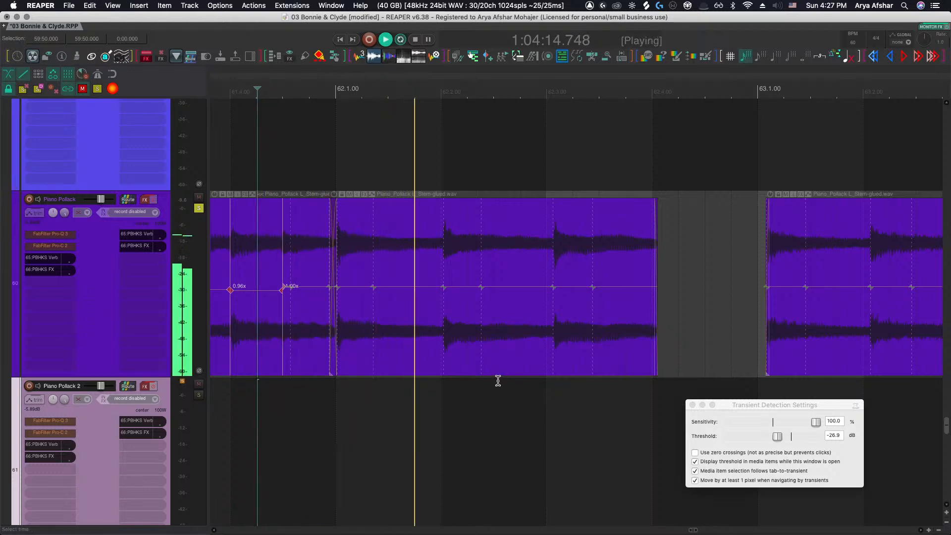
key("space")
Split the bar 62 item twice around its second beat and delete the segment between the splits
scroll(527, 331, "up", 3)
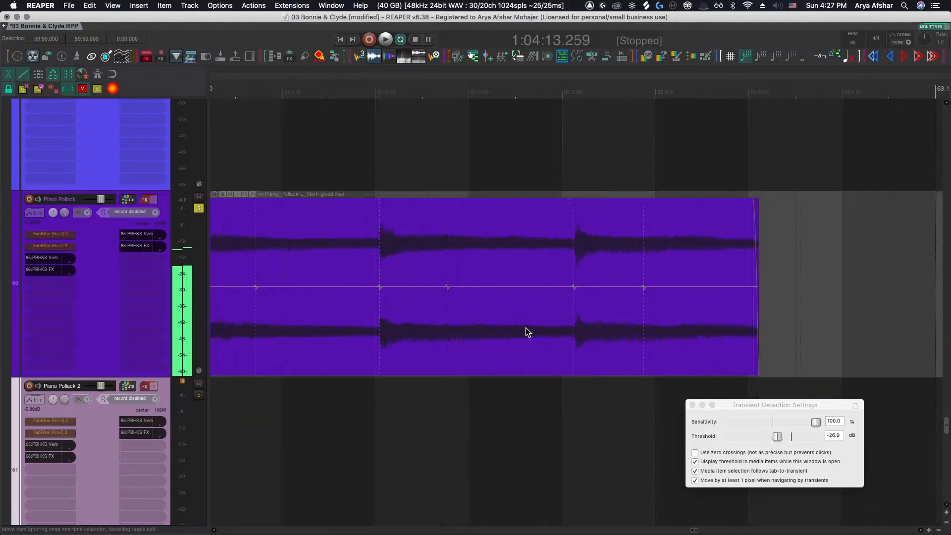
scroll(525, 327, "up", 3)
left_click(504, 325)
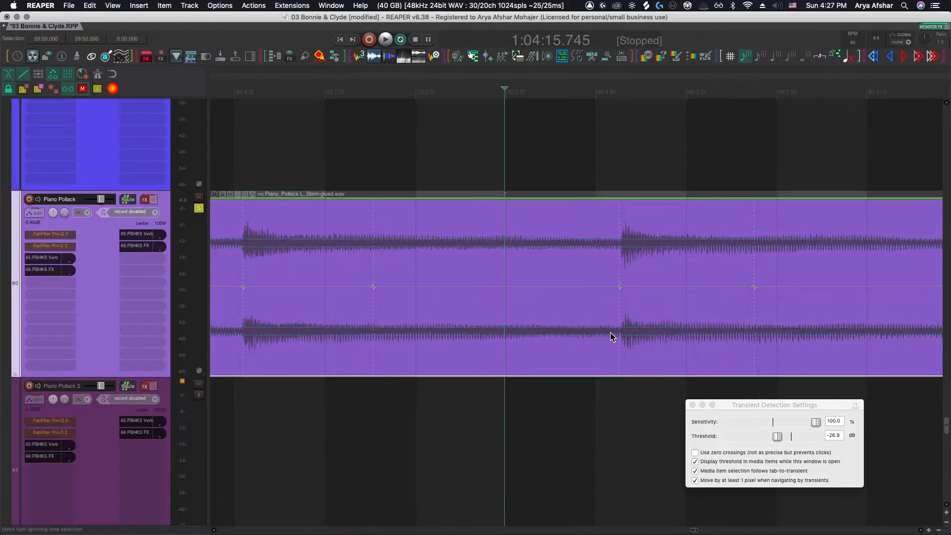
key("s")
left_click(506, 323)
key("s")
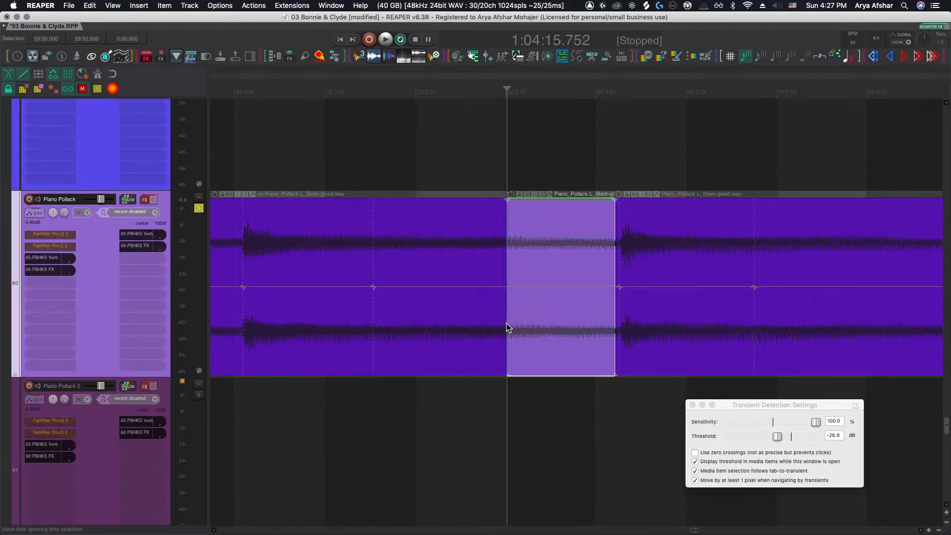
key("Delete")
Move the following segment left to close the deleted gap and audition the result
left_click_drag(661, 317, 551, 317)
scroll(528, 333, "down", 4)
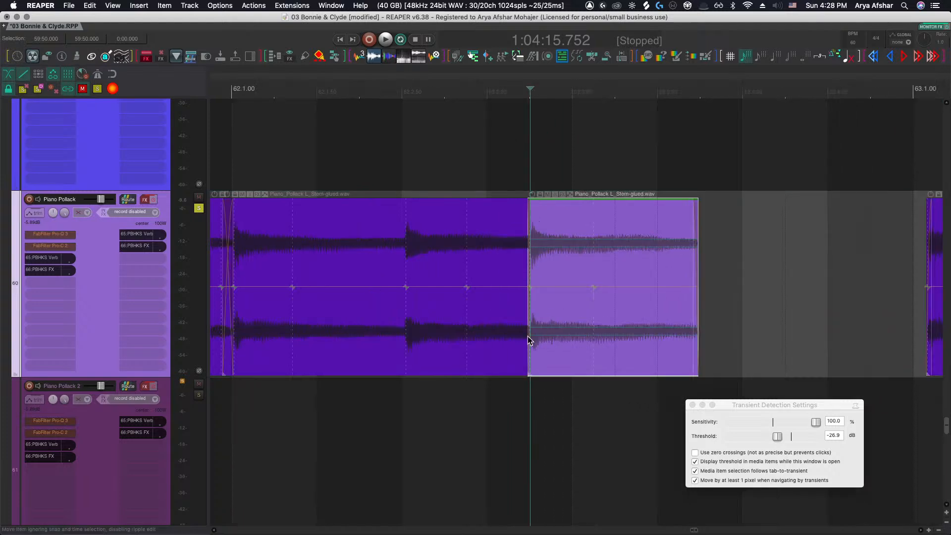
left_click(330, 387)
key("space")
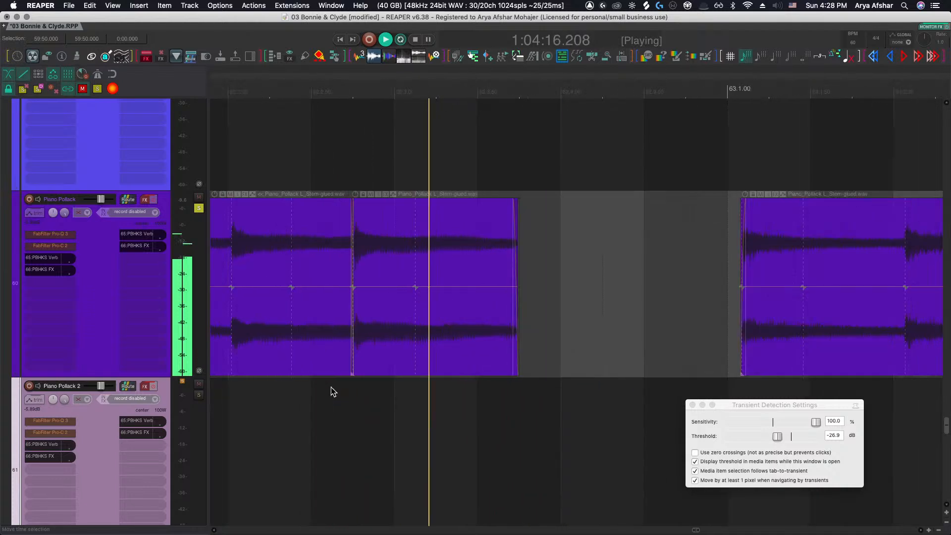
key("space")
Reposition the bar 62 segment and shorten the crossfade at its start
left_click_drag(380, 327, 476, 326)
left_click_drag(516, 223, 443, 243)
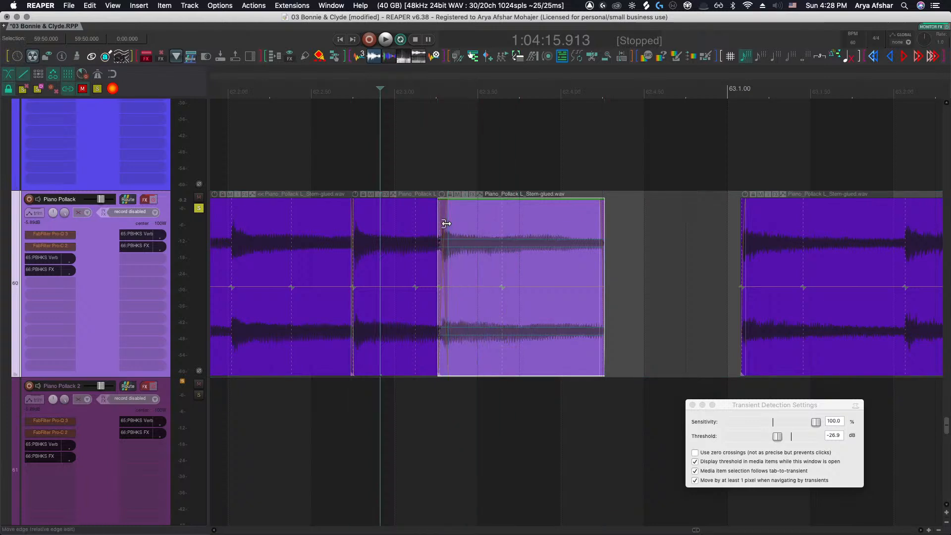
scroll(446, 228, "up", 6)
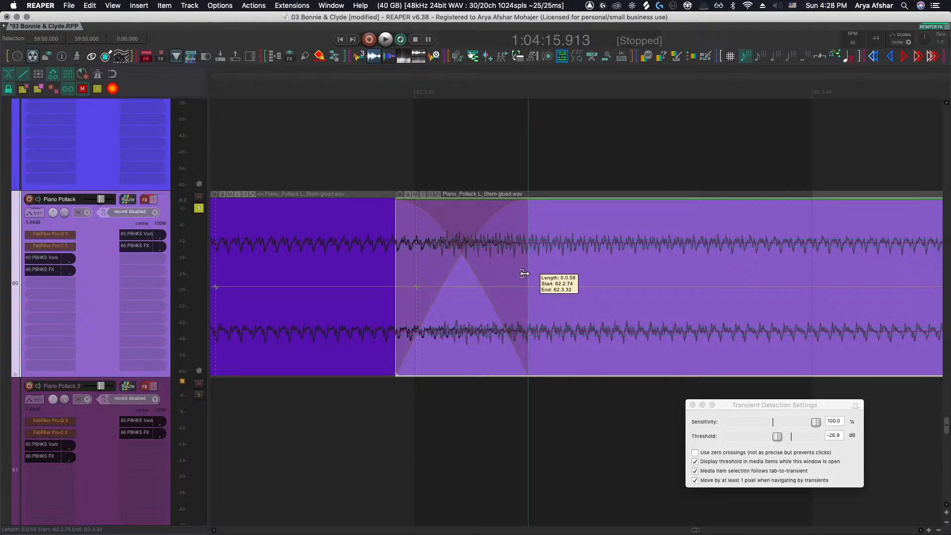
left_click_drag(524, 274, 408, 272)
scroll(473, 272, "down", 5)
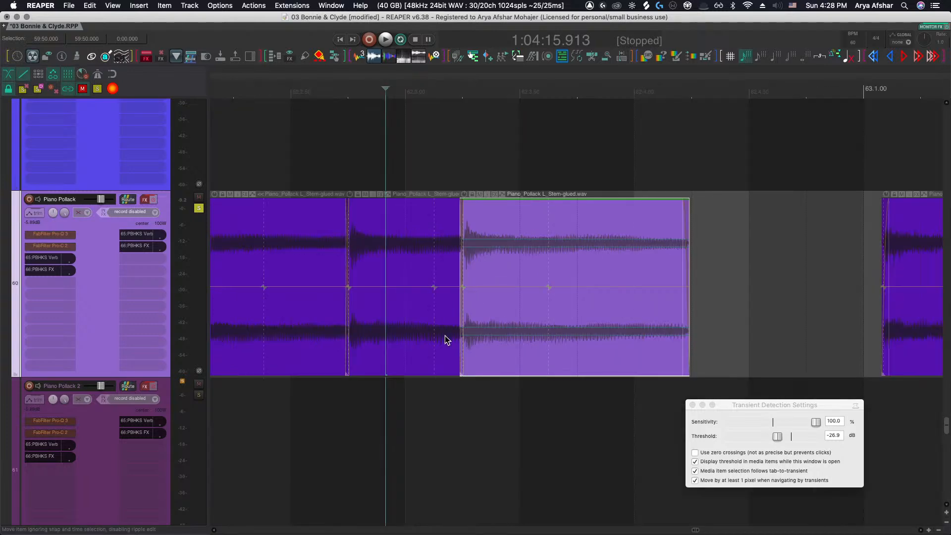
scroll(447, 340, "down", 5)
Audition the edited bar 62 from several start points
left_click(345, 387)
key("space")
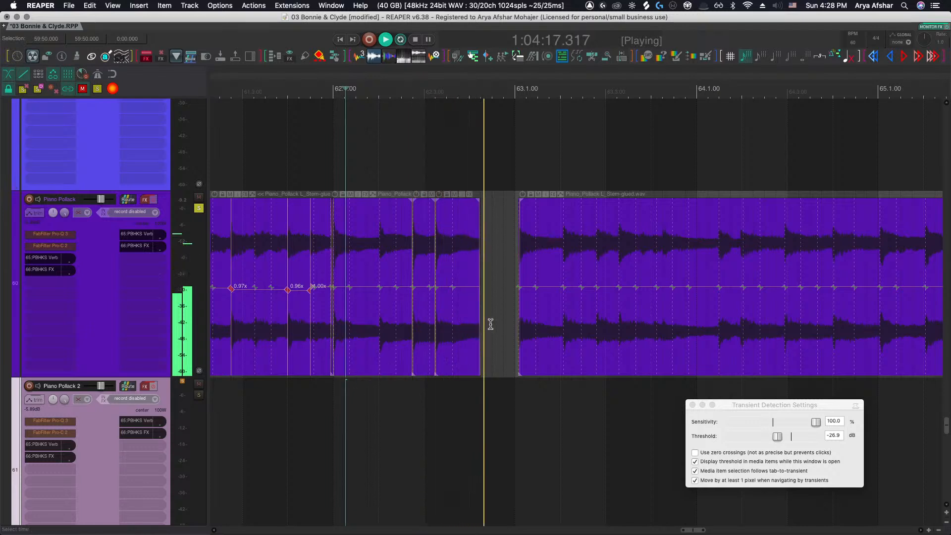
key("space")
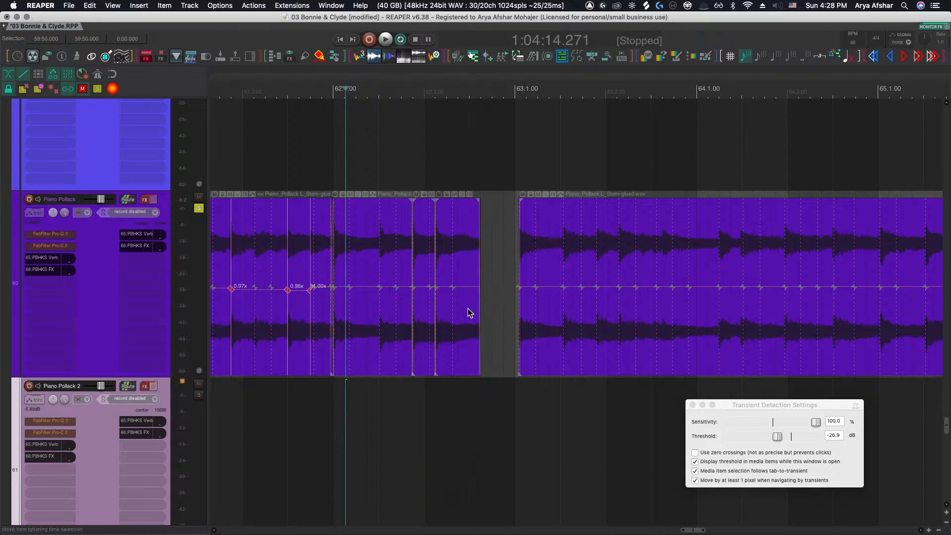
left_click(507, 224)
key("space")
key("space")
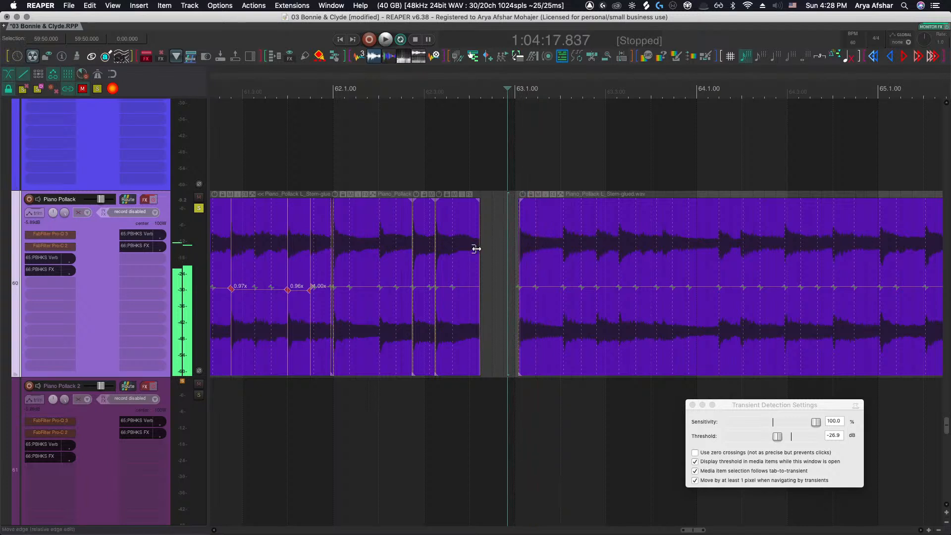
scroll(471, 248, "up", 4)
left_click(299, 427)
key("space")
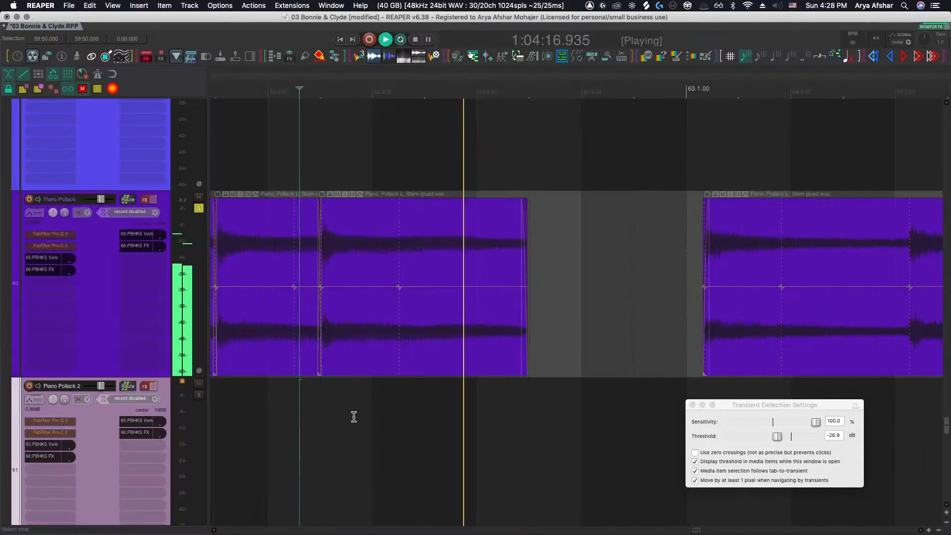
Play back from late bar 61 to check the new splits in bar 62
key("space")
scroll(471, 345, "left", 1)
scroll(471, 346, "left", 9)
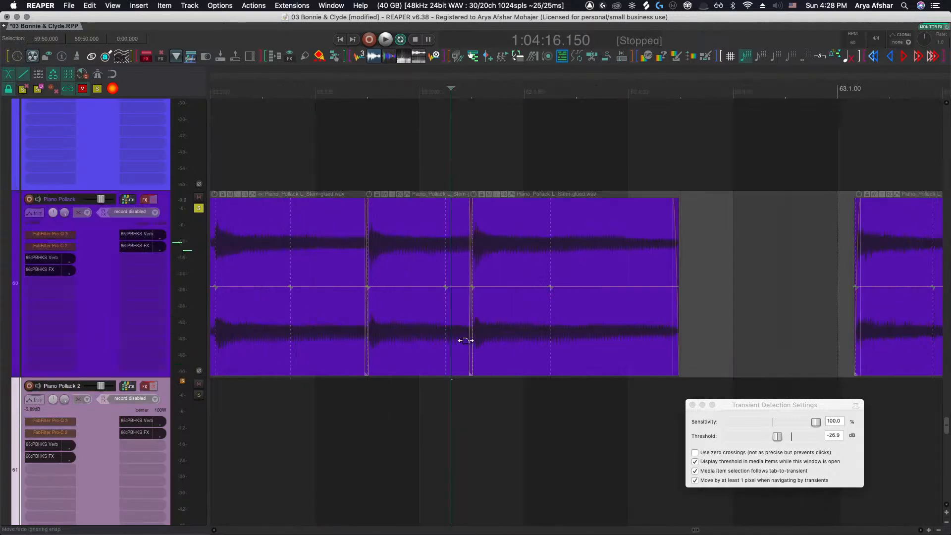
scroll(463, 340, "down", 3)
left_click(341, 392)
key("space")
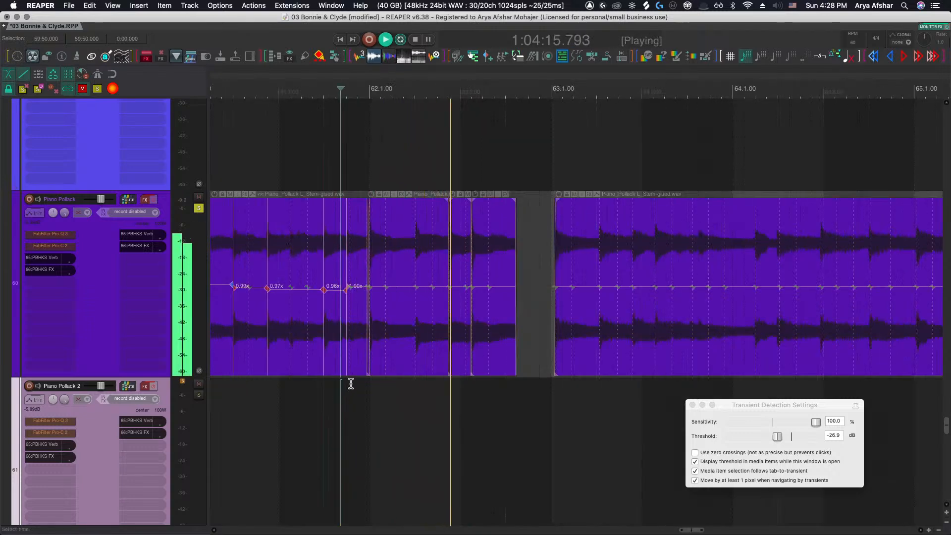
key("space")
Nudge the second bar 62 segment later to line its transient up with the beat
scroll(470, 341, "up", 3)
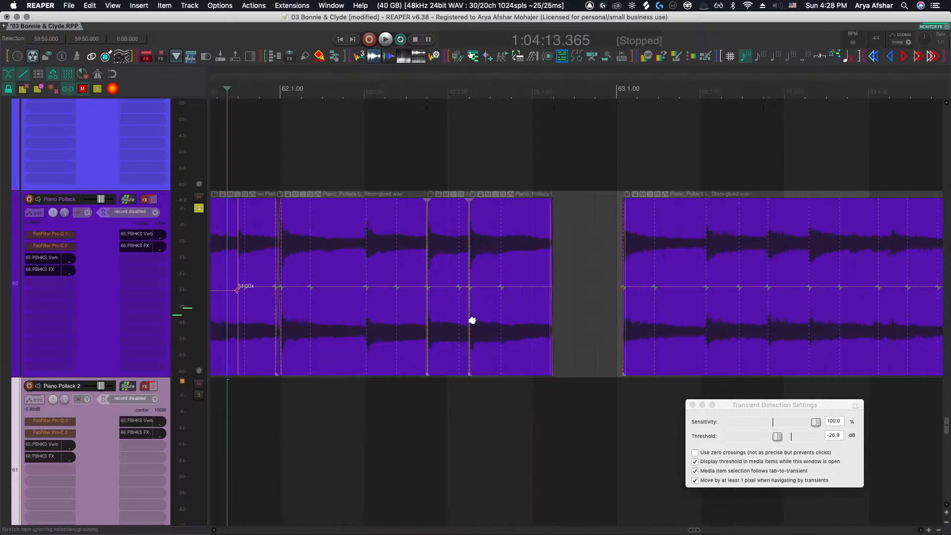
left_click(447, 331)
left_click_drag(447, 332, 502, 325)
scroll(572, 326, "up", 5)
scroll(511, 325, "up", 3)
scroll(502, 325, "down", 3)
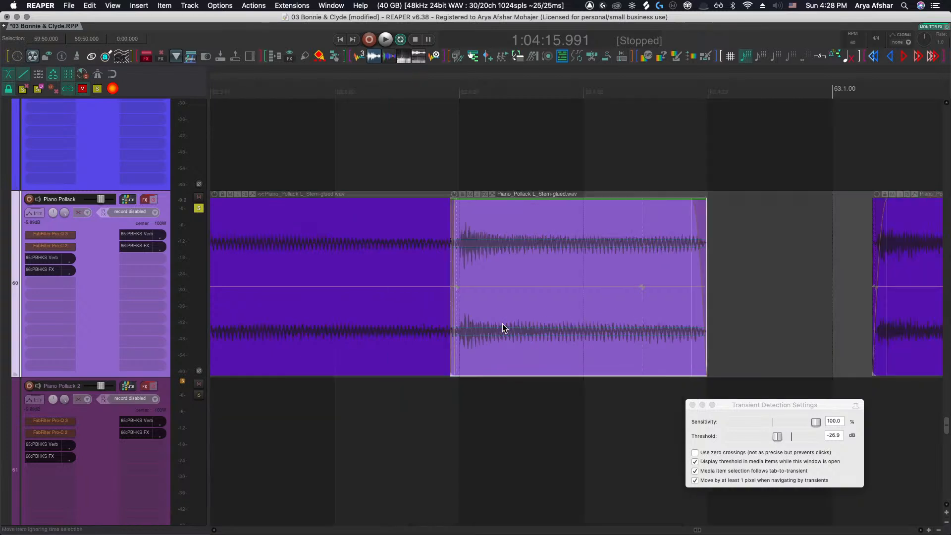
Adjust the segment edges leading into bar 63 to close the gap before the downbeat
scroll(502, 325, "right", 2)
left_click_drag(648, 356, 766, 336)
scroll(614, 340, "right", 5)
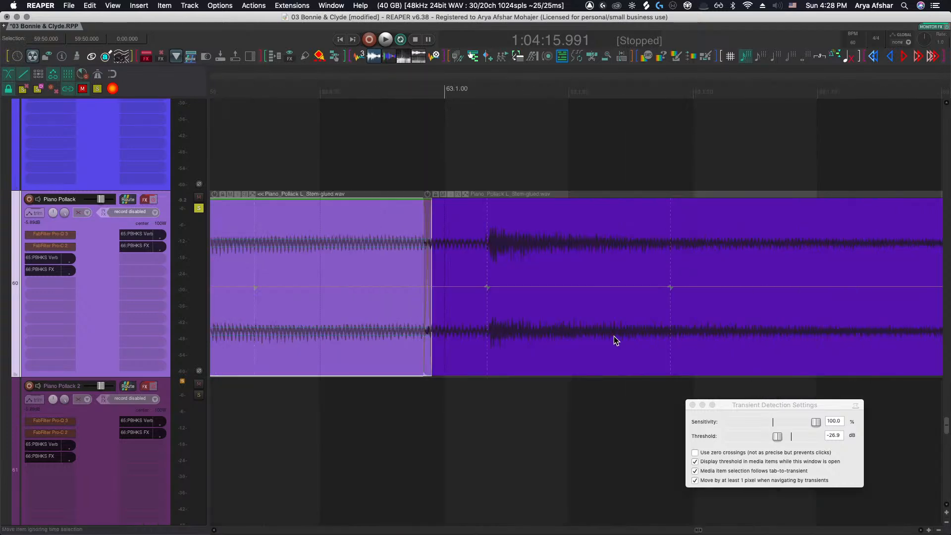
mouse_move(487, 285)
left_mouse_down()
mouse_move(435, 284)
mouse_move(487, 286)
left_mouse_up()
left_click_drag(429, 265, 443, 311)
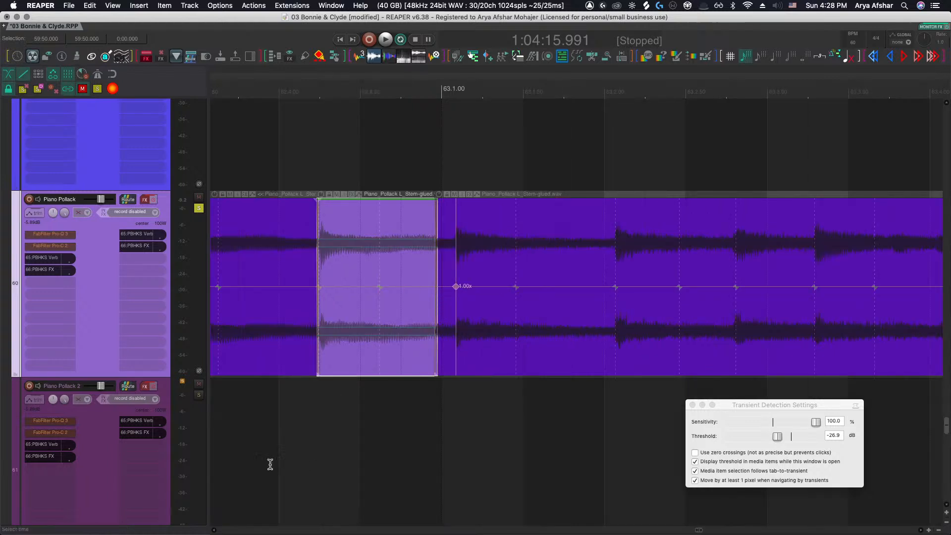
Play back from late bar 62 to check the join into bar 63
left_click(269, 426)
key("space")
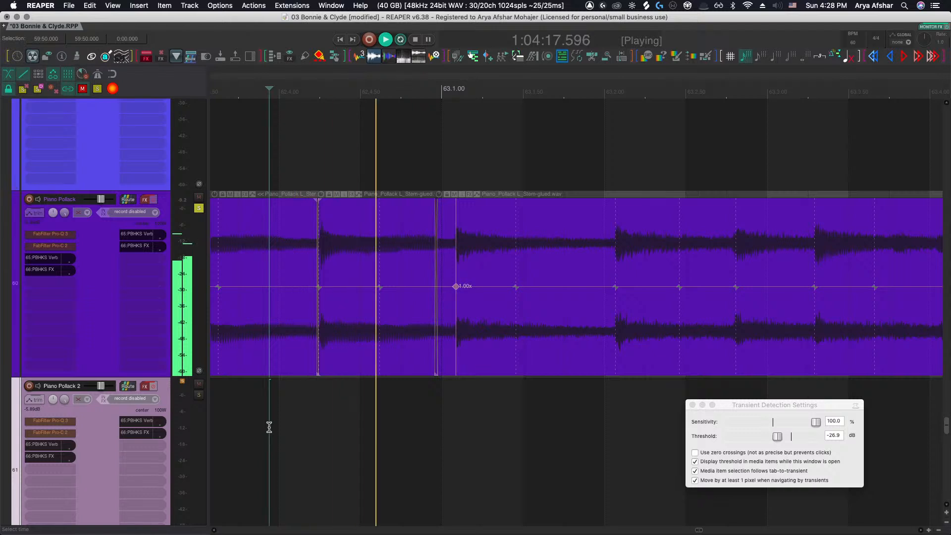
key("space")
scroll(414, 349, "up", 5)
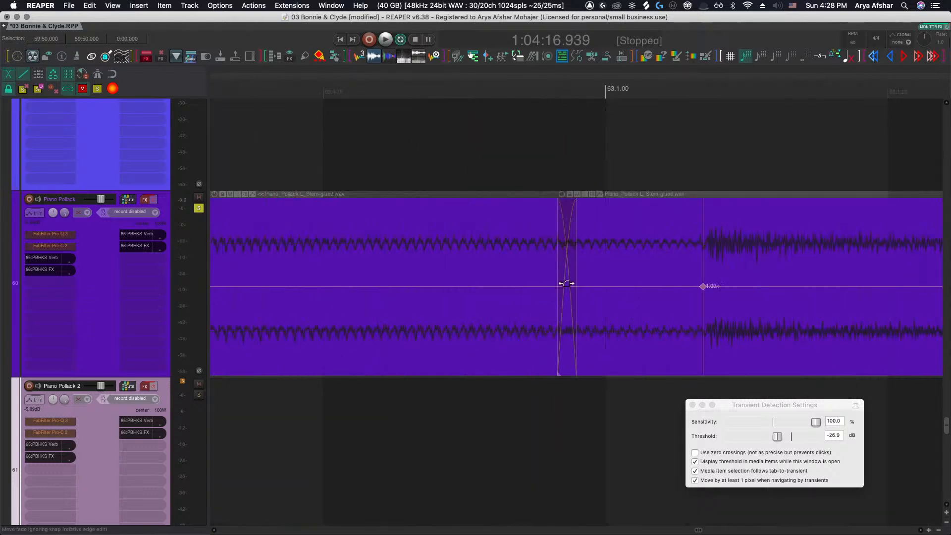
scroll(567, 283, "down", 5)
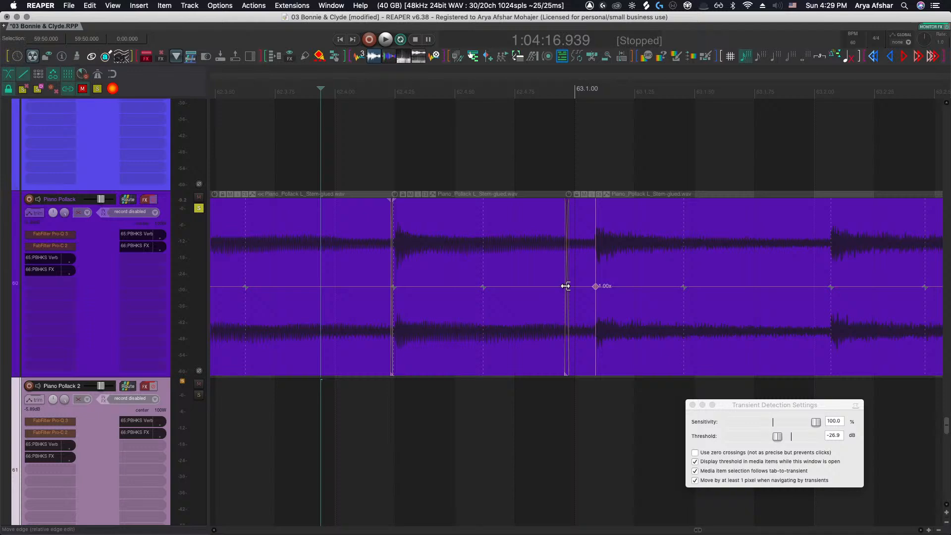
Split the item after bar 63's first beat and shift the following segment slightly earlier
left_click(665, 309)
key("s")
left_click(548, 308)
left_click_drag(548, 308, 523, 301)
scroll(425, 309, "up", 8)
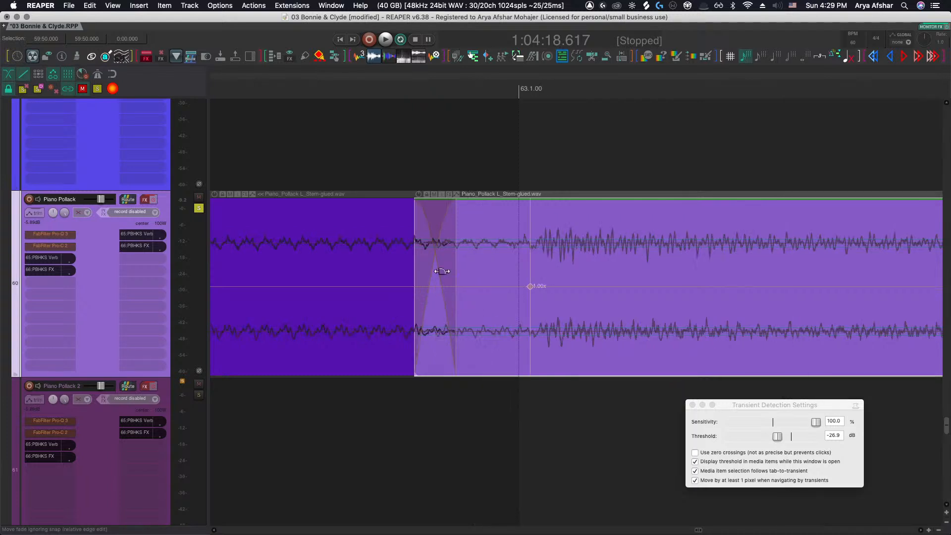
Adjust the crossfade at the start of the bar 63 segment
left_click_drag(432, 243, 443, 244)
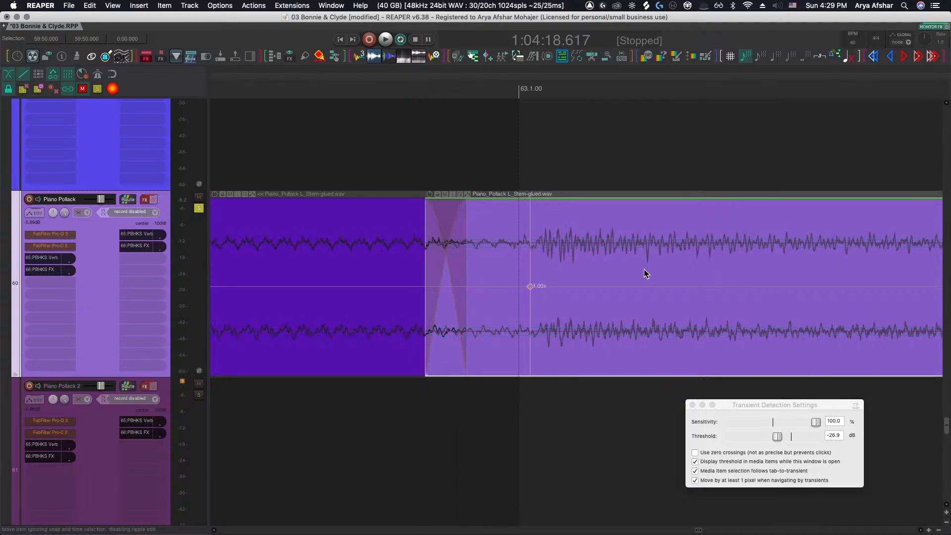
left_click_drag(644, 269, 629, 269)
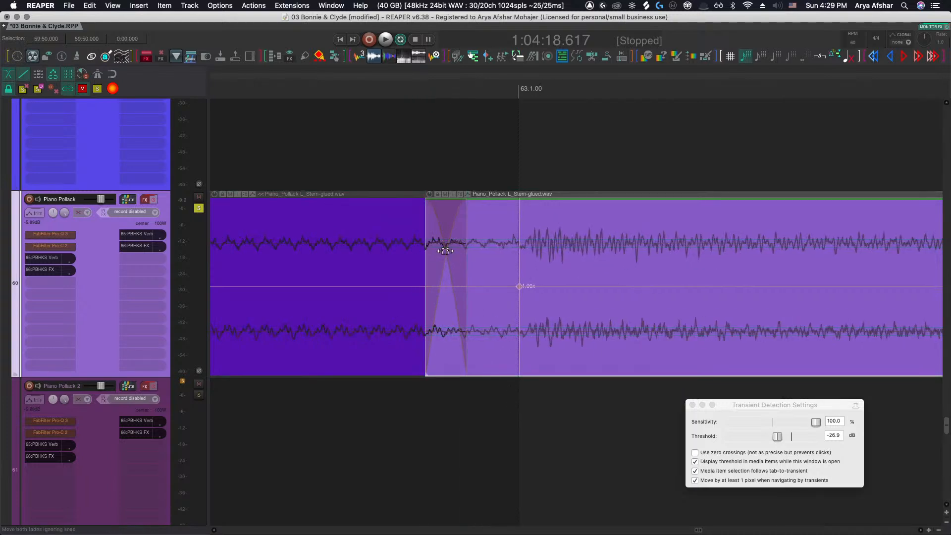
left_click_drag(445, 251, 485, 277)
scroll(423, 364, "down", 6)
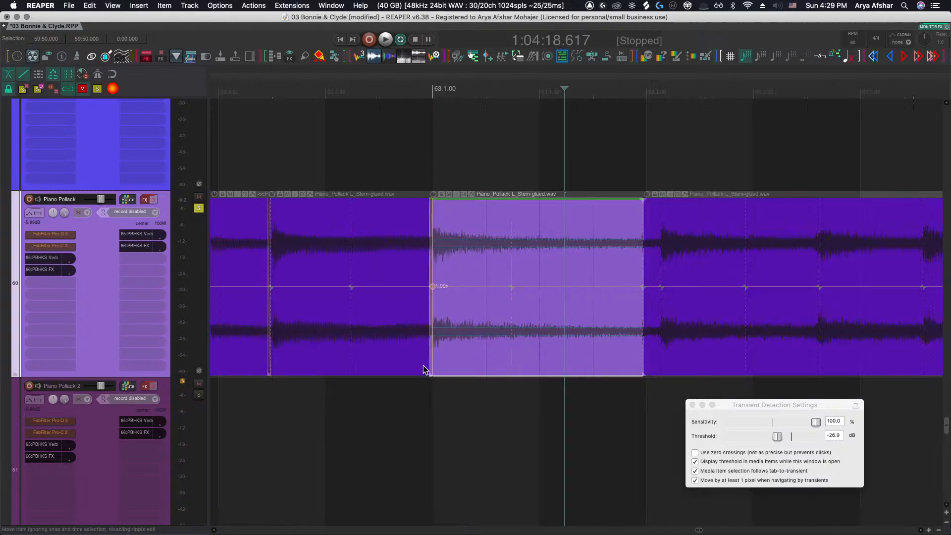
Narrow the crossfade just before bar 62 and shift the following segment slightly earlier
scroll(423, 365, "left", 5)
scroll(442, 361, "up", 6)
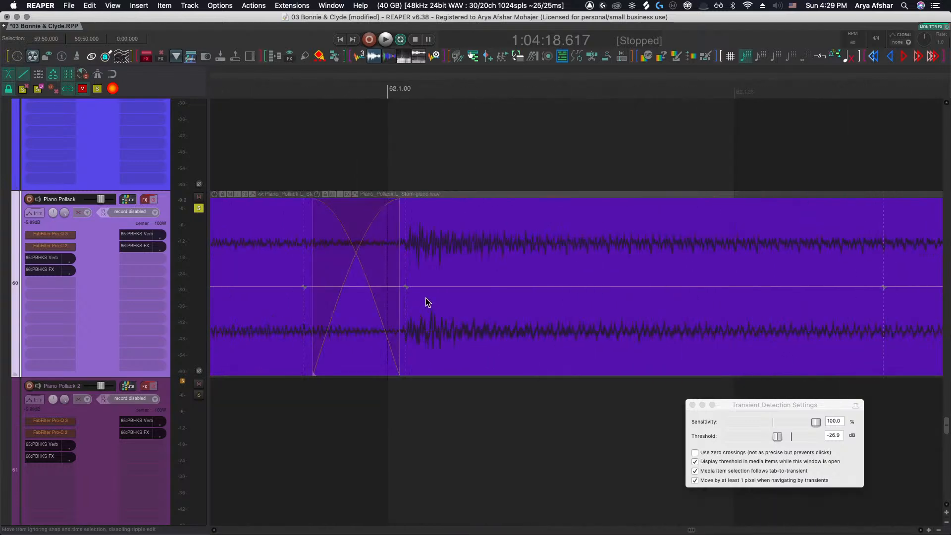
left_click_drag(357, 249, 329, 256)
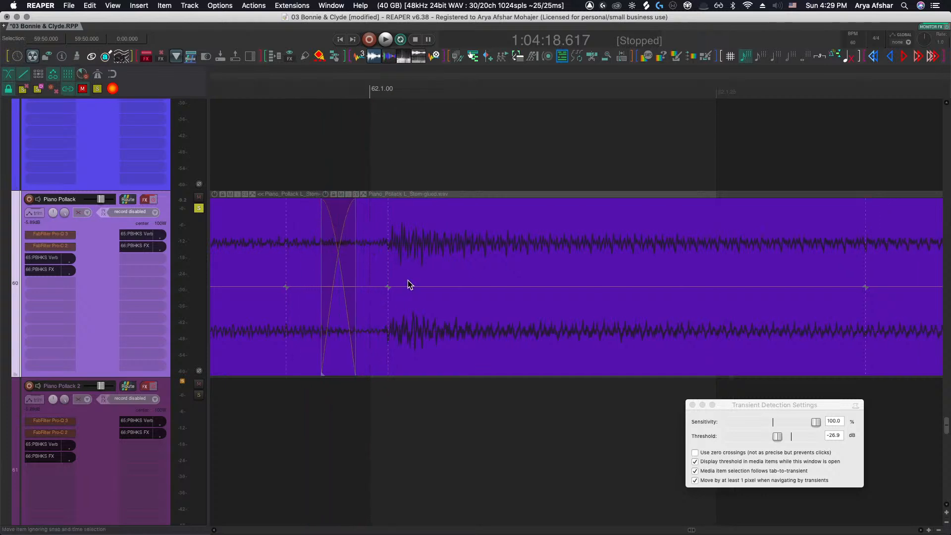
left_click(441, 271)
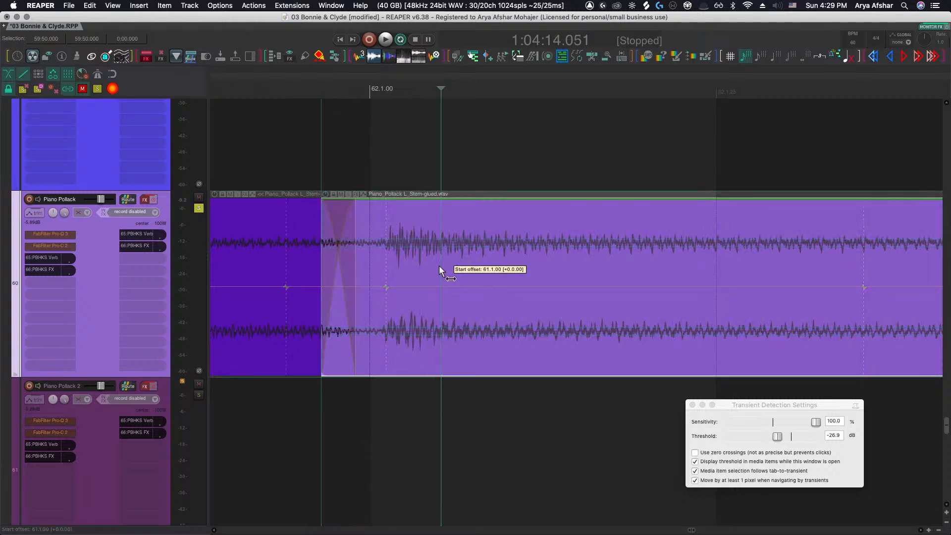
left_click_drag(439, 268, 425, 266)
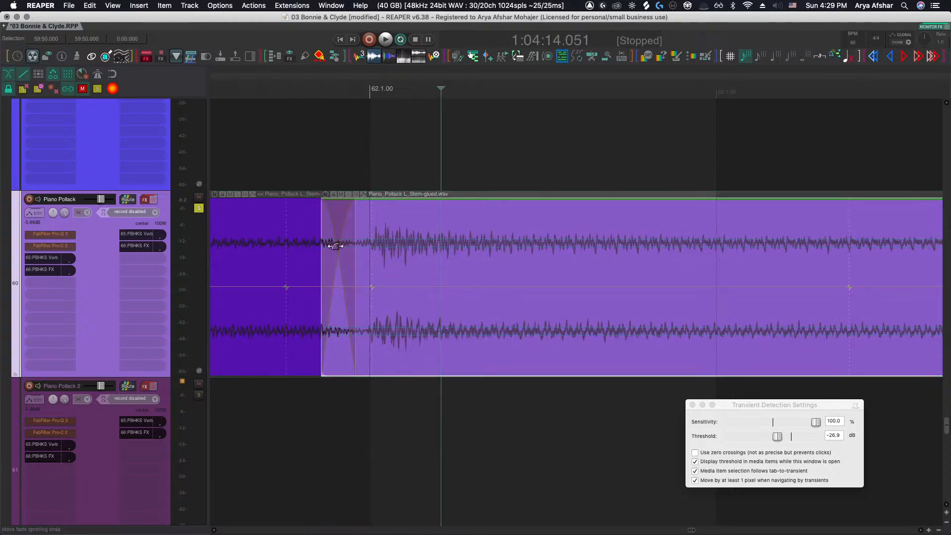
Play back from late bar 61 into bar 62 to check the crossfade and segment shift
scroll(348, 348, "down", 3)
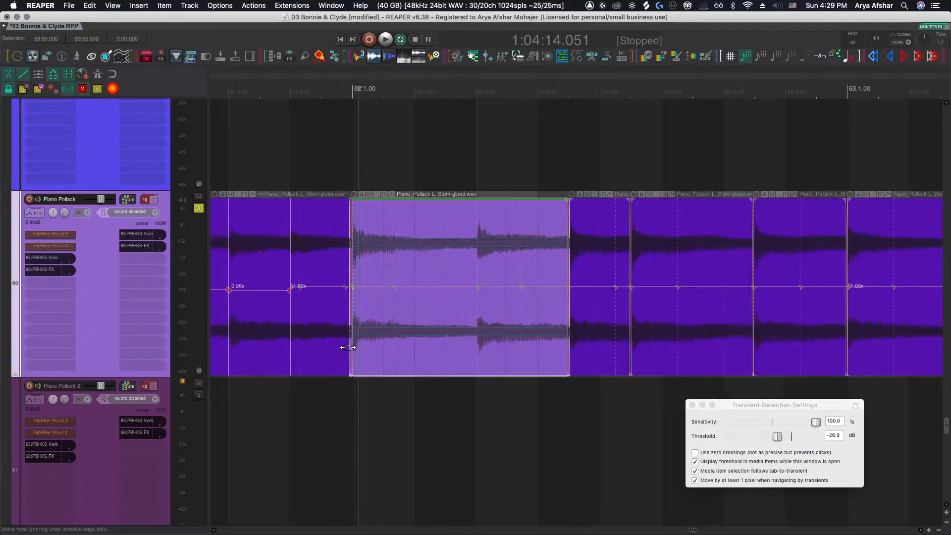
left_click(264, 398)
key("space")
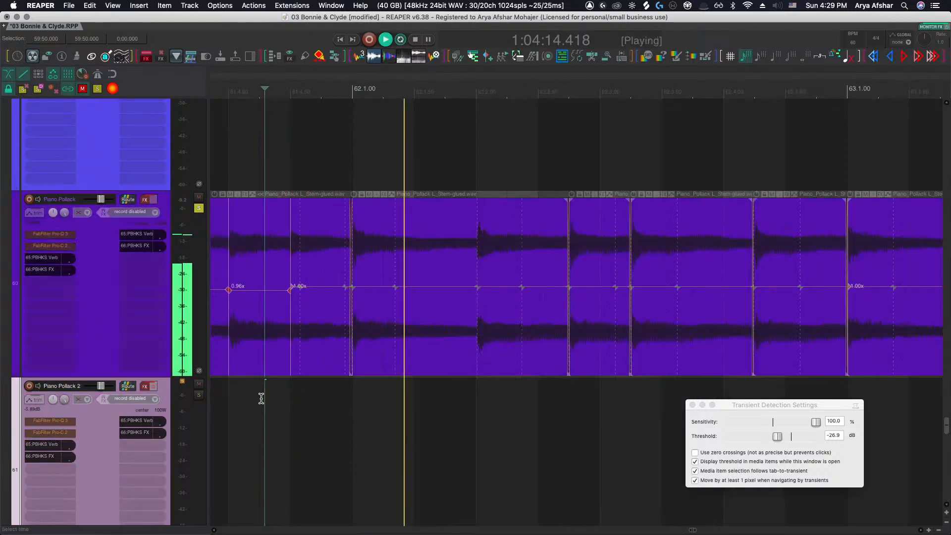
scroll(261, 398, "right", 5)
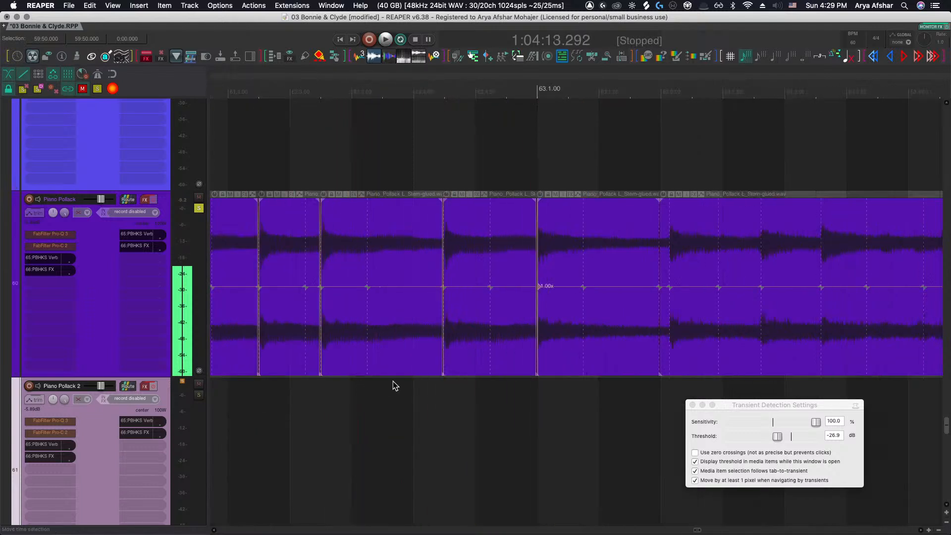
scroll(395, 385, "left", 1)
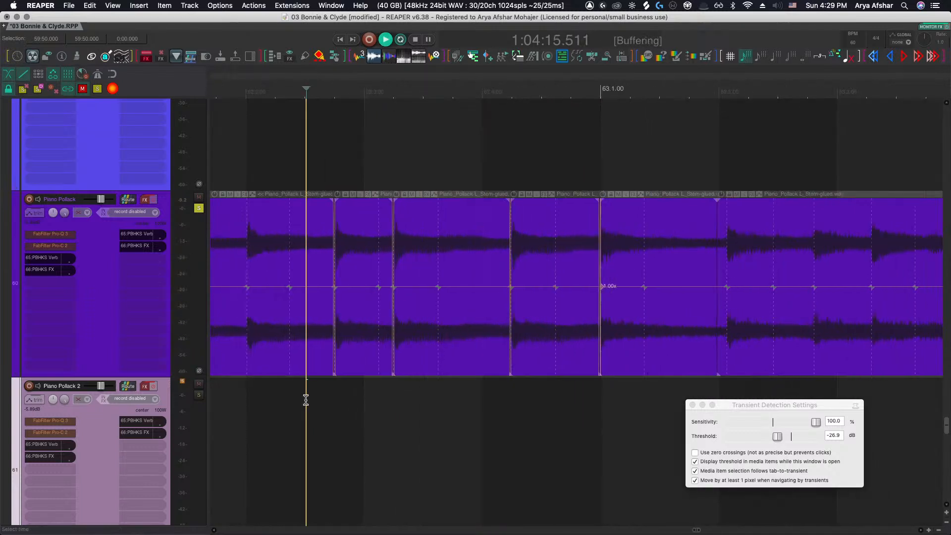
key("space")
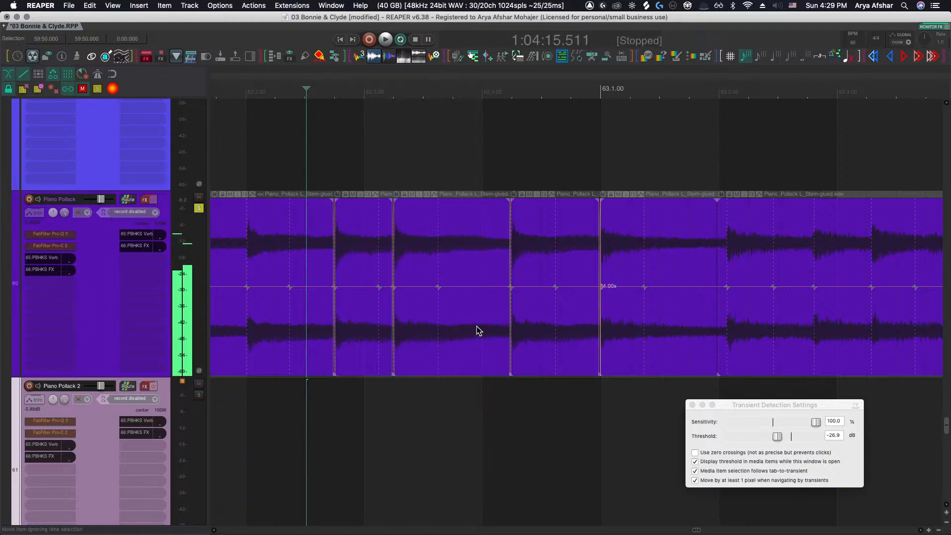
Extend the segment ahead of bar 63 to start earlier and slide its audio earlier to tighten the hit
scroll(500, 298, "up", 1)
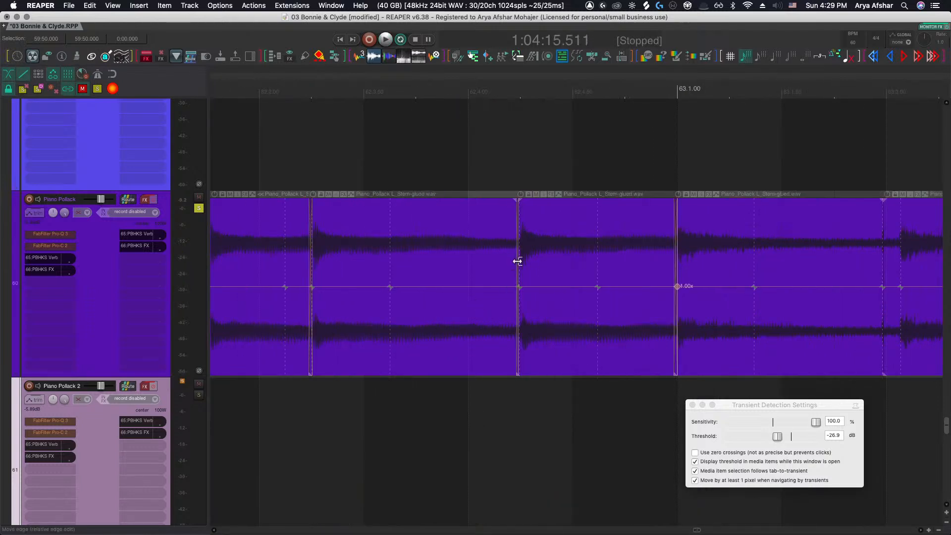
left_click_drag(515, 235, 468, 233)
left_click(541, 261)
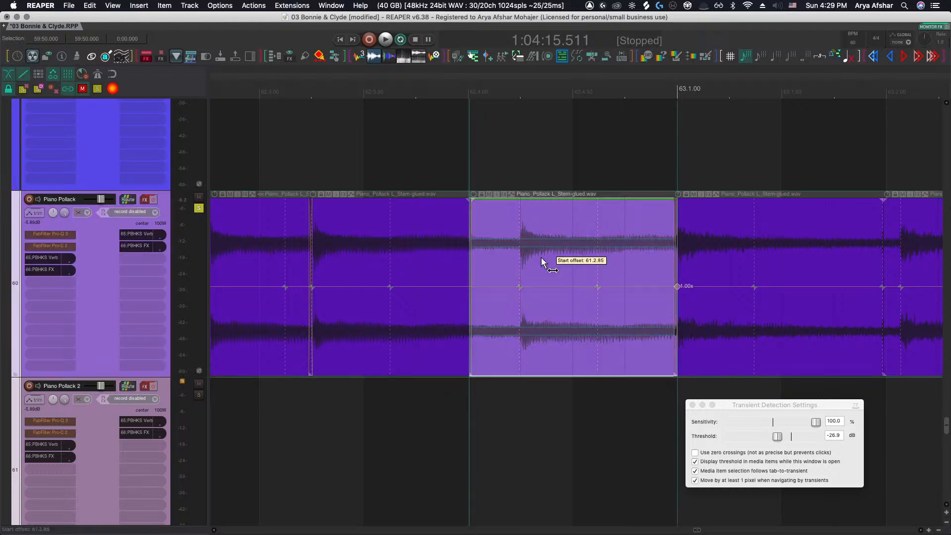
left_click_drag(542, 261, 490, 256)
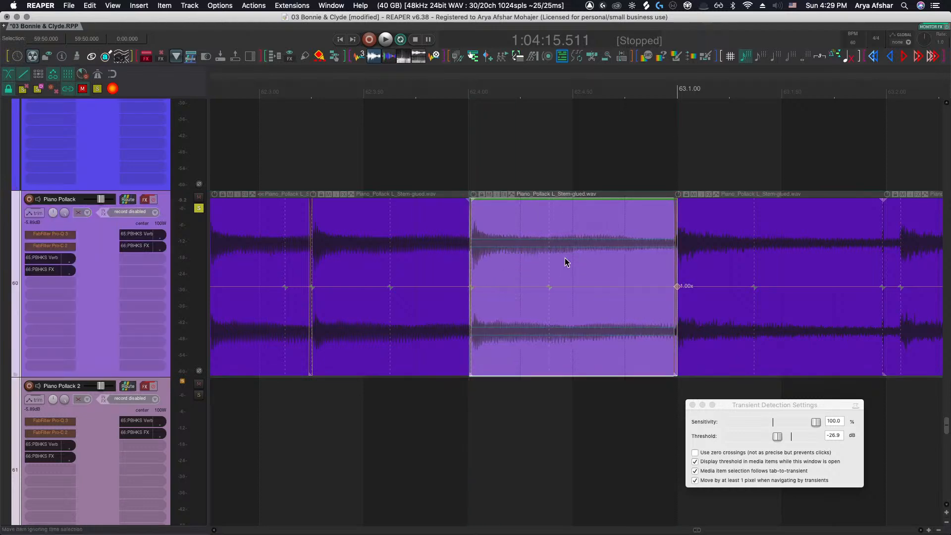
Shorten the crossfade at the join into bar 63
scroll(700, 261, "up", 6)
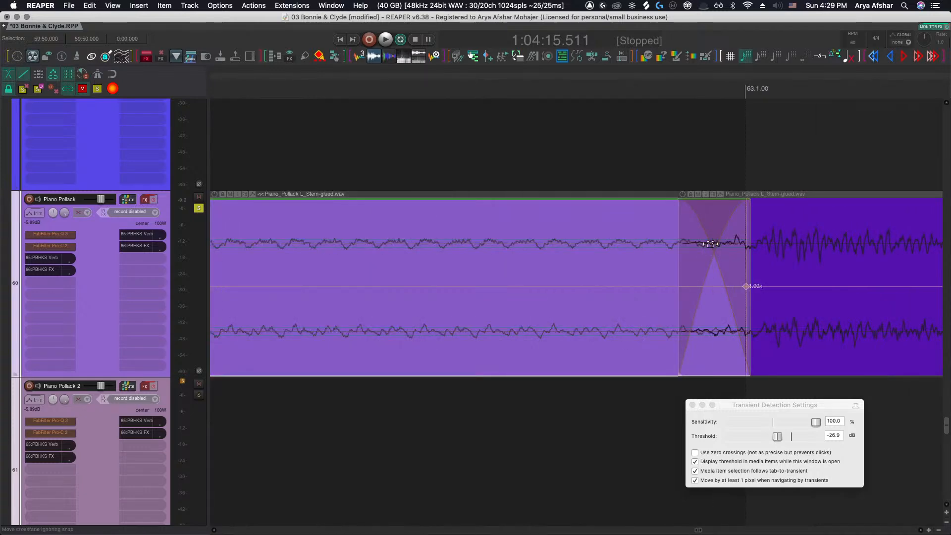
left_click_drag(712, 250, 684, 249)
scroll(488, 384, "down", 6)
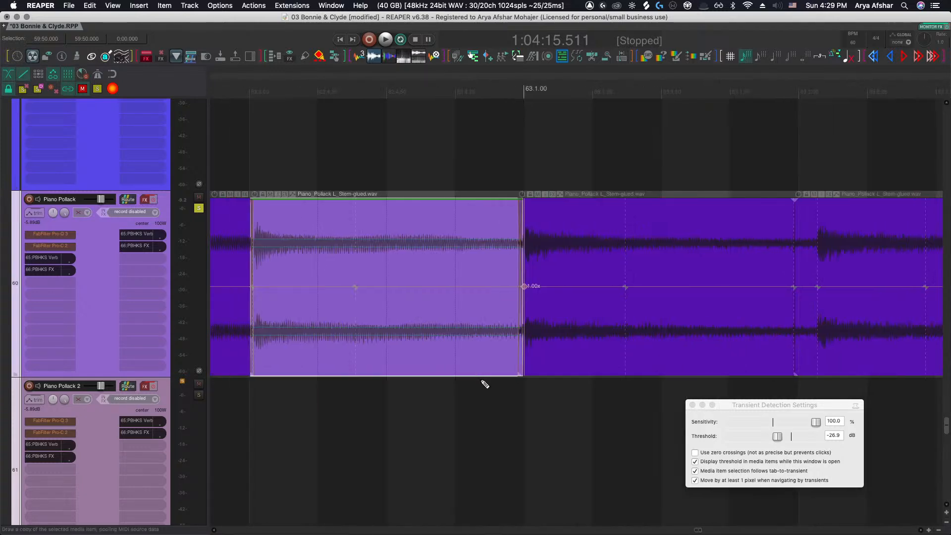
scroll(480, 382, "down", 6)
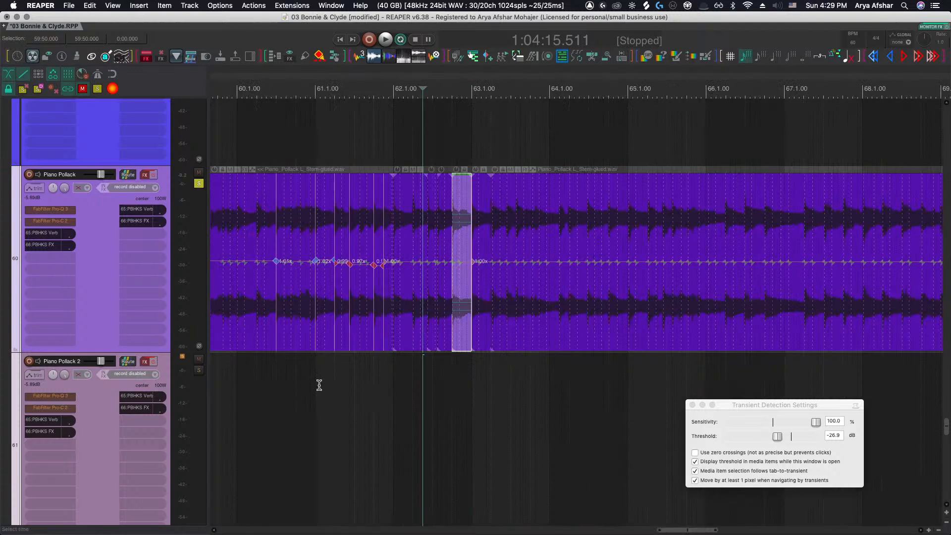
Play back from the start of bar 61 to review the timing through bar 62
left_click(317, 386)
key("space")
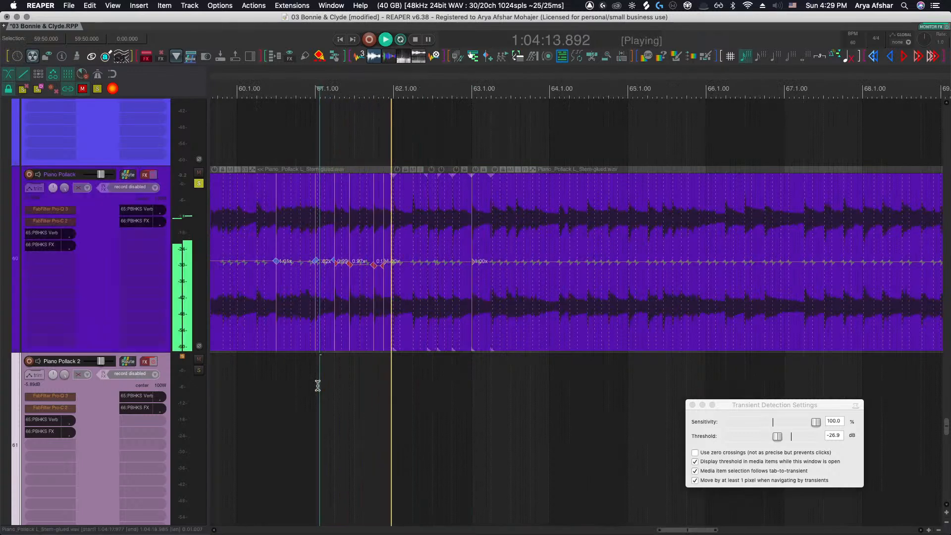
key("space")
key("space")
scroll(314, 373, "up", 8)
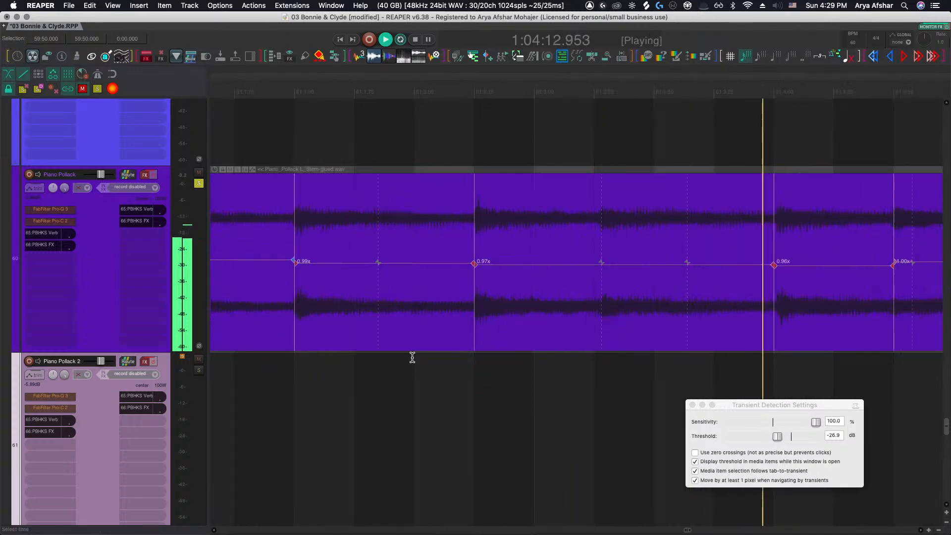
scroll(412, 358, "down", 3)
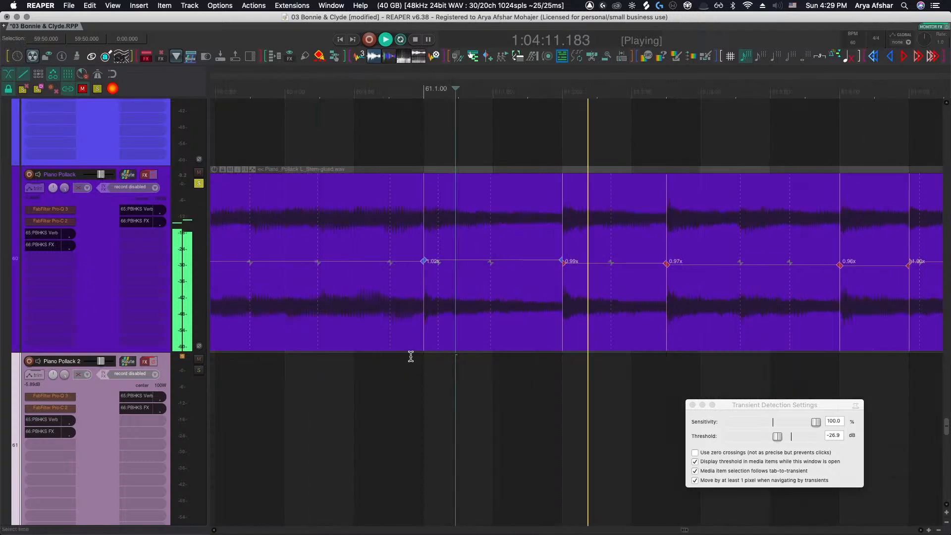
Nudge a stretch marker in the middle of bar 61 slightly earlier while listening back
left_click(324, 373)
key("space")
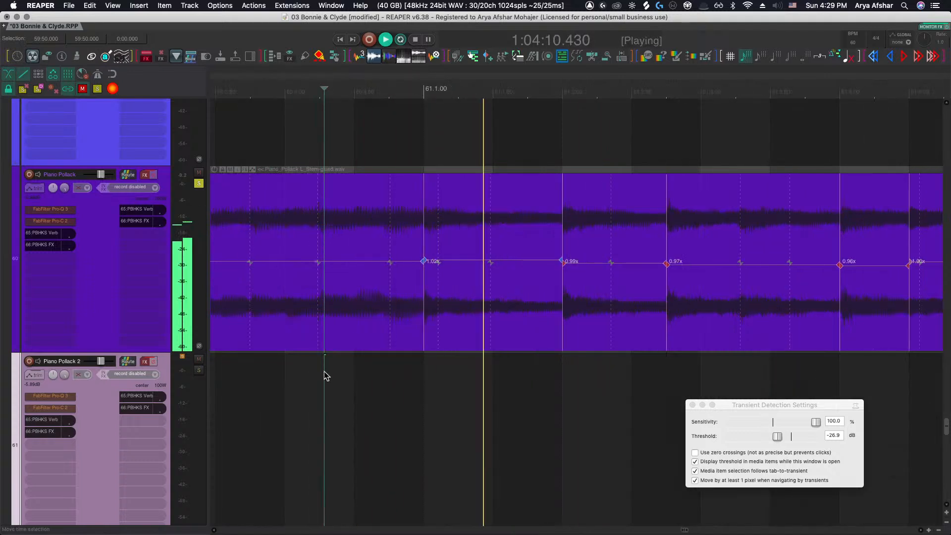
scroll(324, 376, "right", 5)
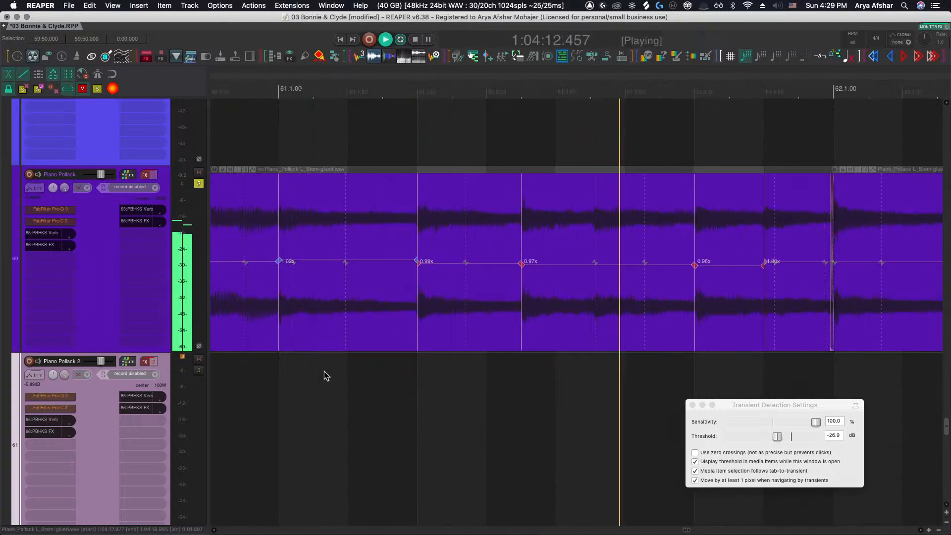
mouse_move(593, 262)
left_mouse_down()
mouse_move(605, 263)
mouse_move(588, 261)
left_mouse_up()
key("space")
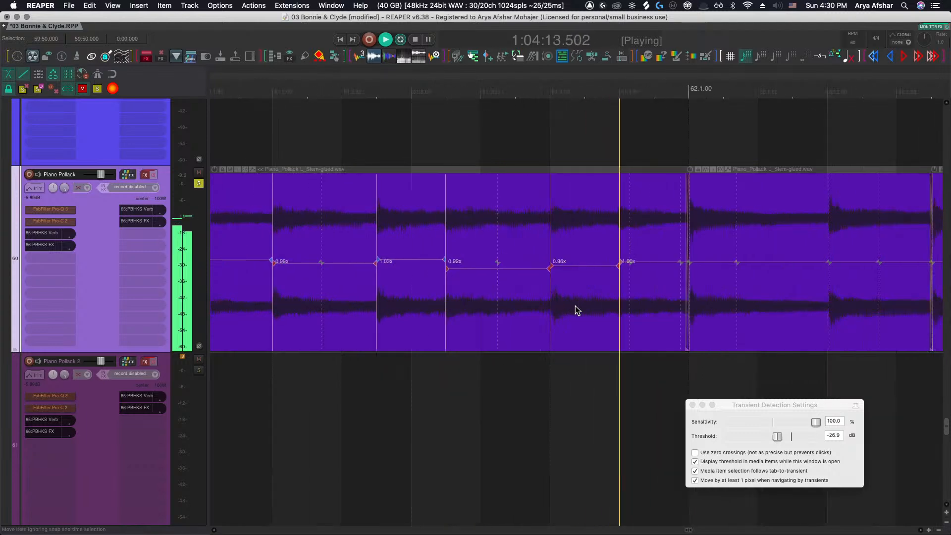
scroll(569, 316, "down", 4)
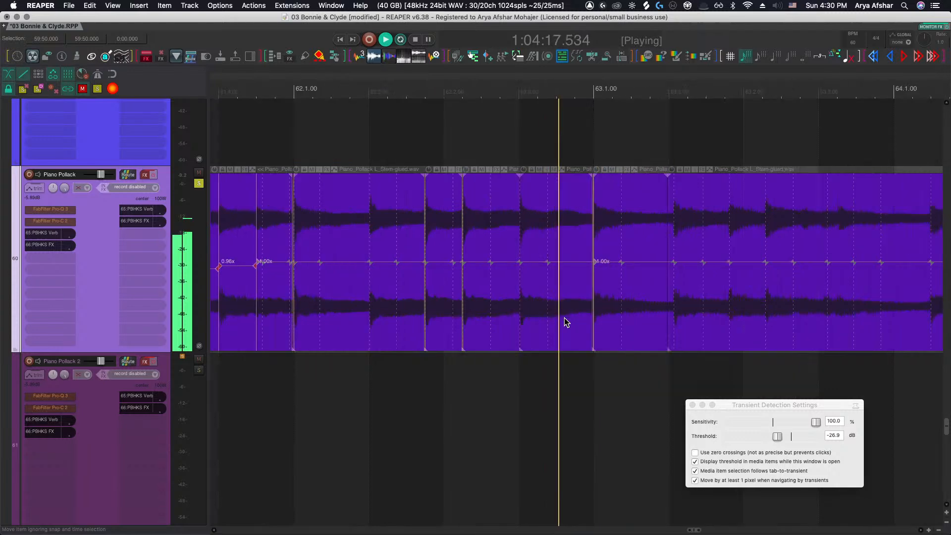
key("space")
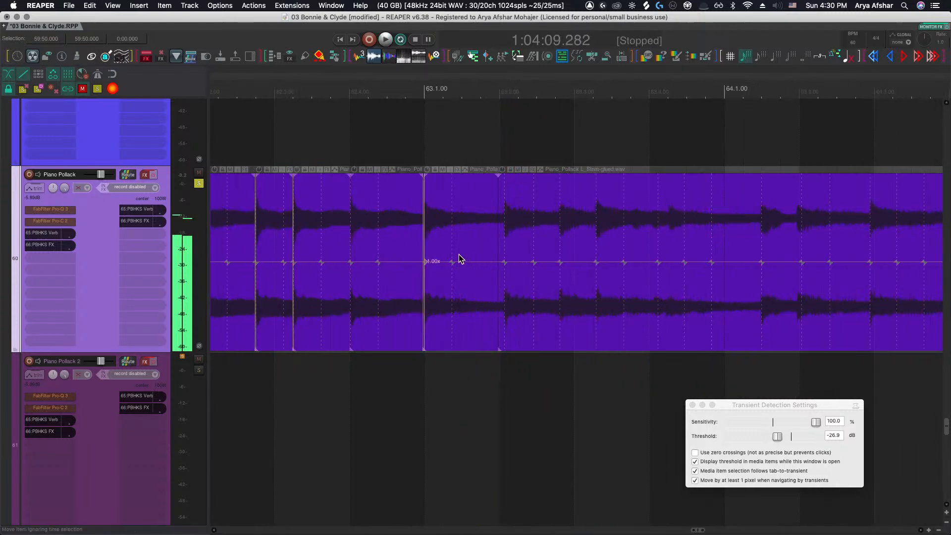
Move the segment starting on bar 63's second beat further earlier
scroll(503, 279, "up", 4)
scroll(515, 271, "up", 3)
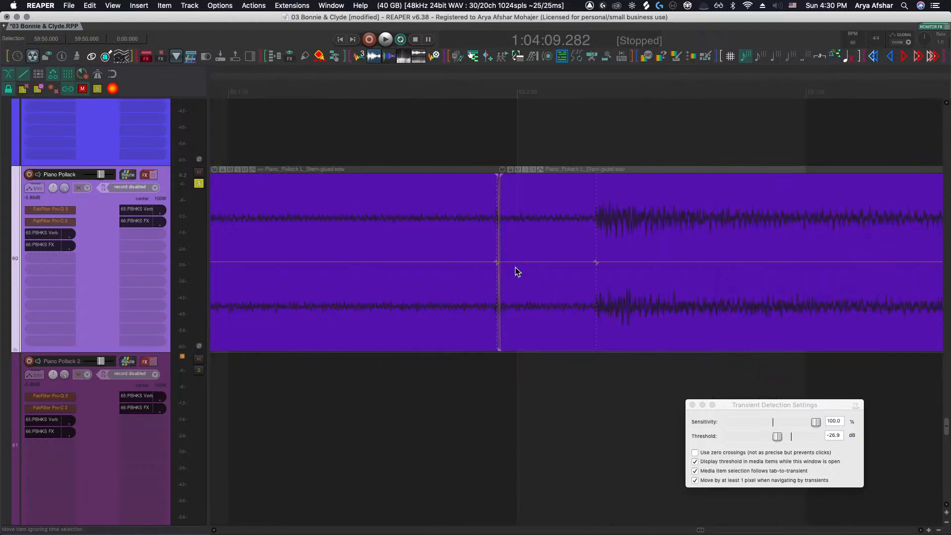
left_click(559, 276)
left_click_drag(602, 283, 479, 295)
Play back repeatedly across bar 63 to check the moved segment's timing
left_click(365, 418)
key("space")
scroll(327, 396, "down", 4)
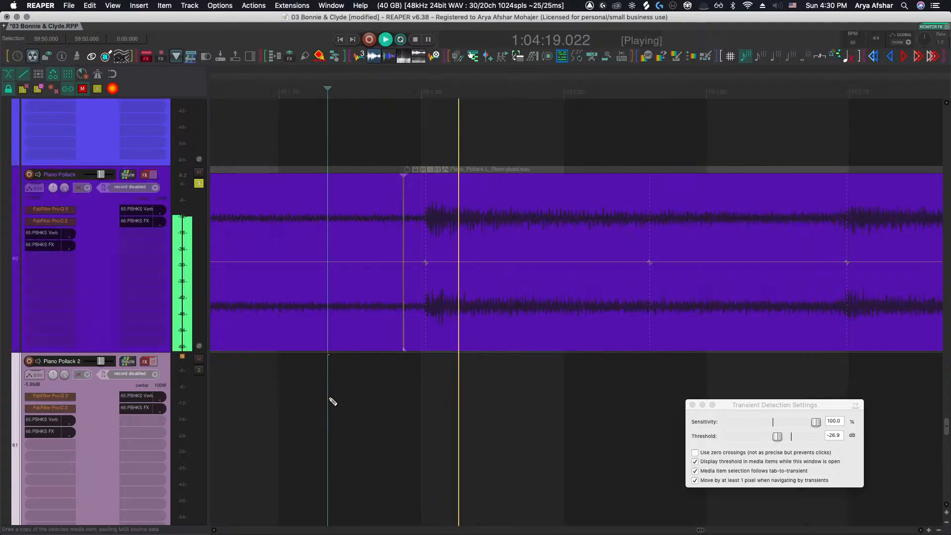
key("space")
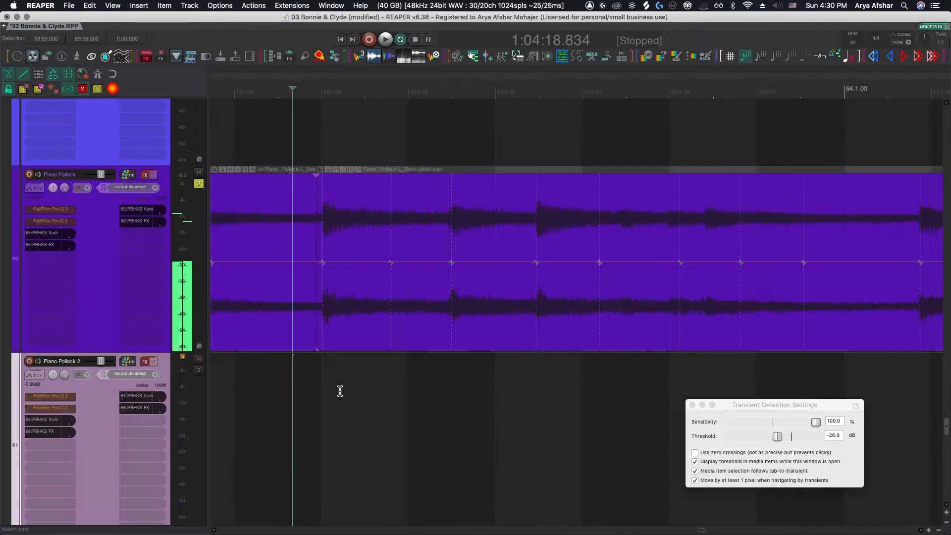
key("space")
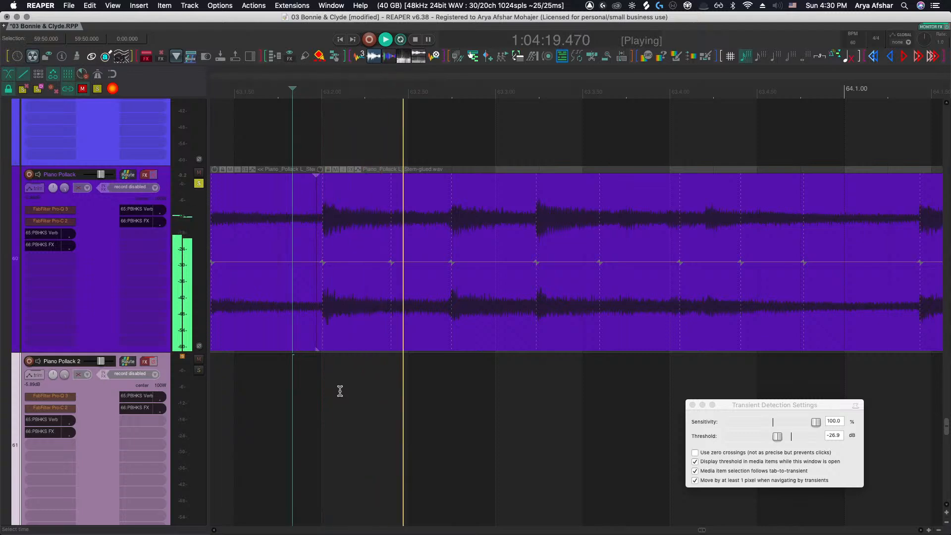
scroll(342, 388, "right", 3)
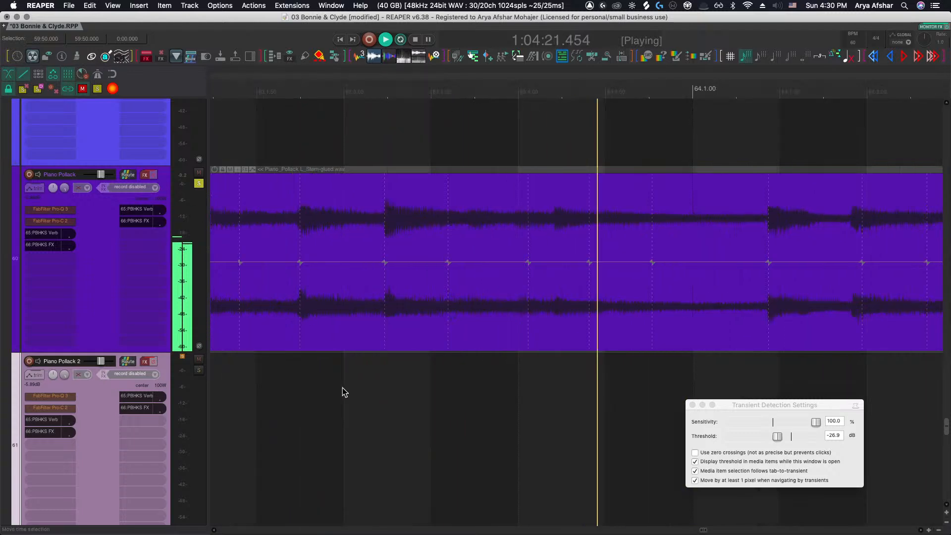
scroll(344, 389, "right", 3)
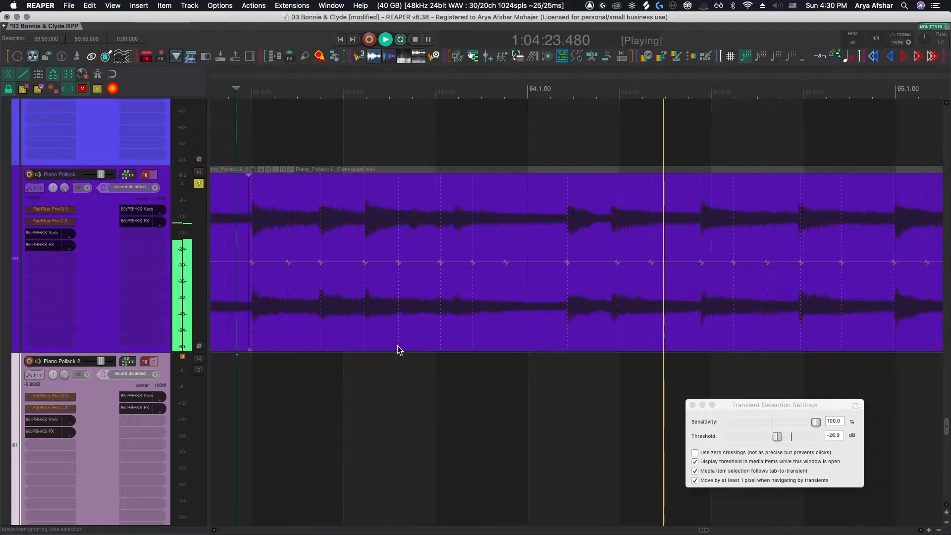
key("space")
scroll(397, 343, "up", 5)
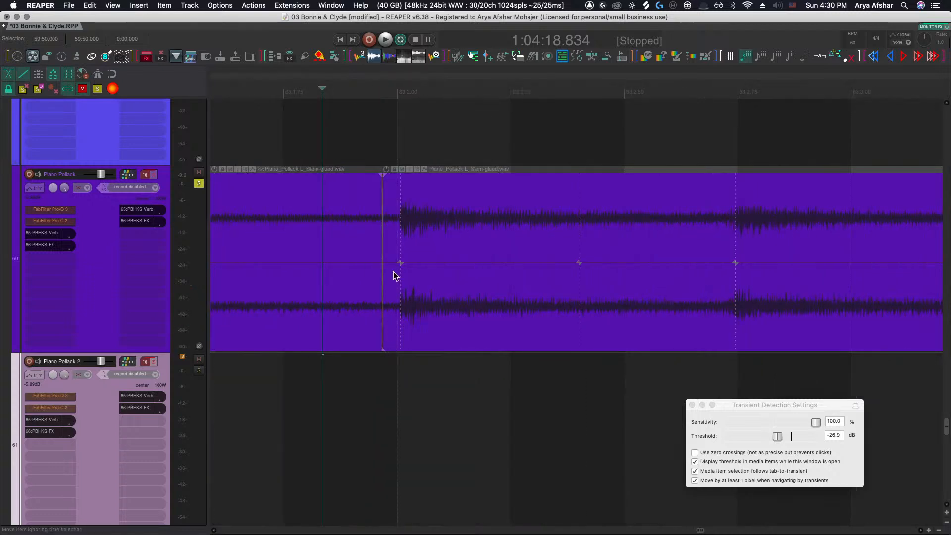
key("space")
scroll(383, 344, "down", 2)
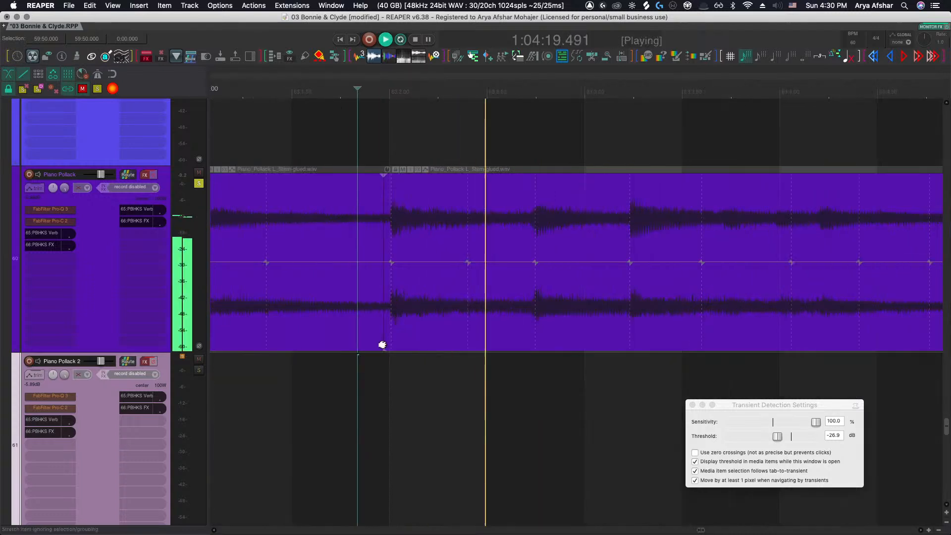
key("space")
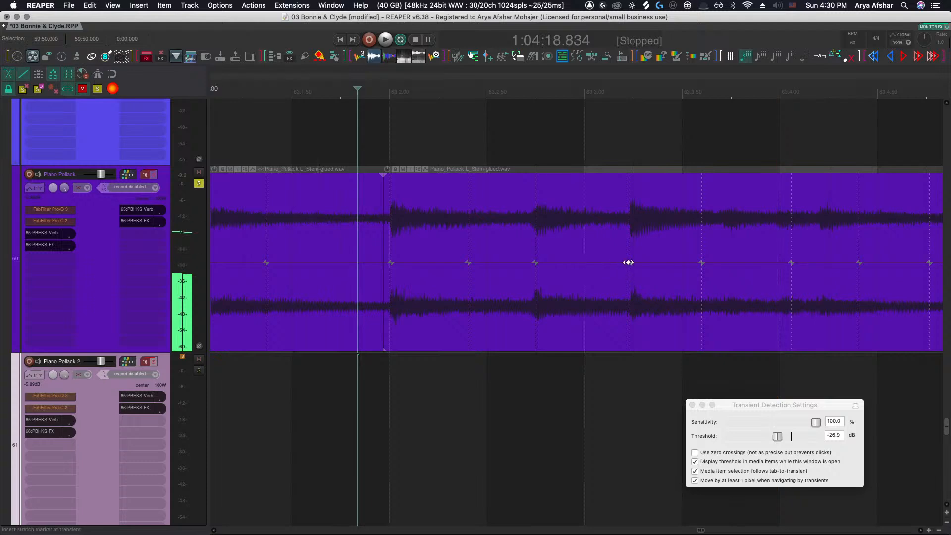
Add a stretch marker at a transient in bar 63 and nudge it slightly later
left_click_drag(629, 263, 630, 263)
key("space")
key("alt+s")
Play through bars 63 to 65 and nudge a stretch marker near the end of bar 64 slightly later
scroll(546, 309, "right", 3)
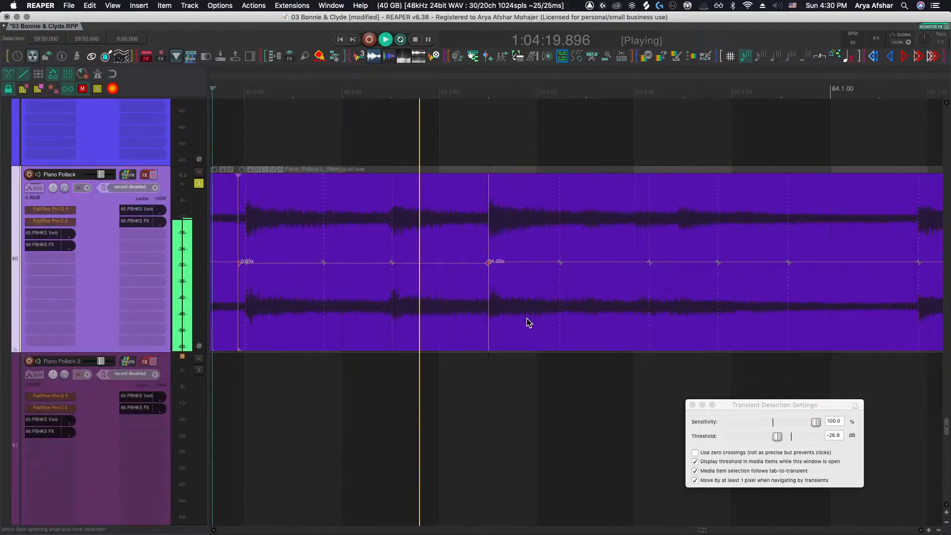
scroll(526, 318, "right", 3)
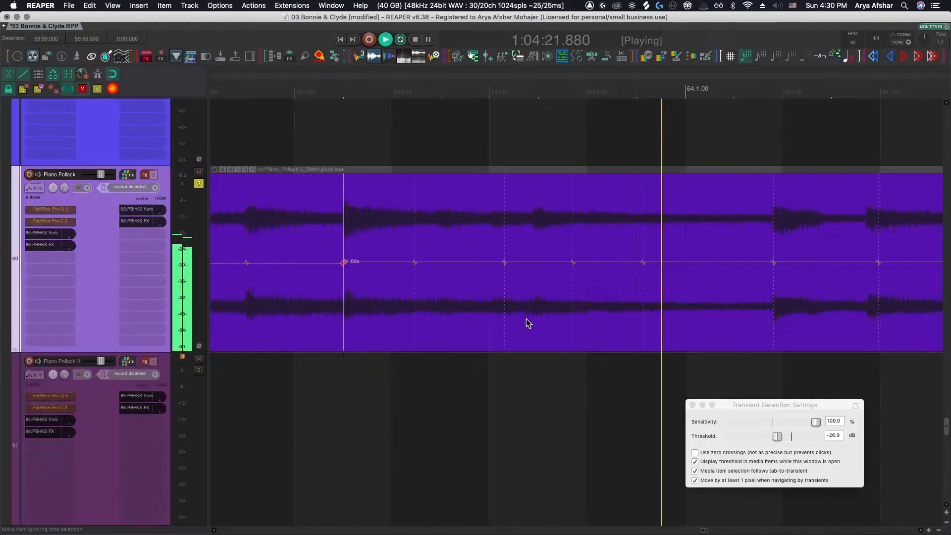
scroll(718, 295, "right", 3)
scroll(714, 295, "down", 3)
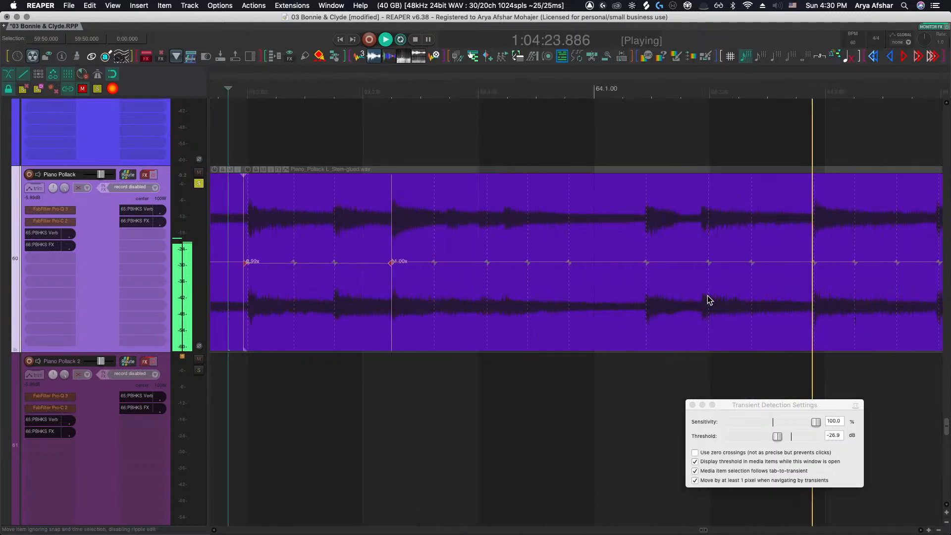
scroll(699, 295, "right", 5)
scroll(694, 298, "right", 2)
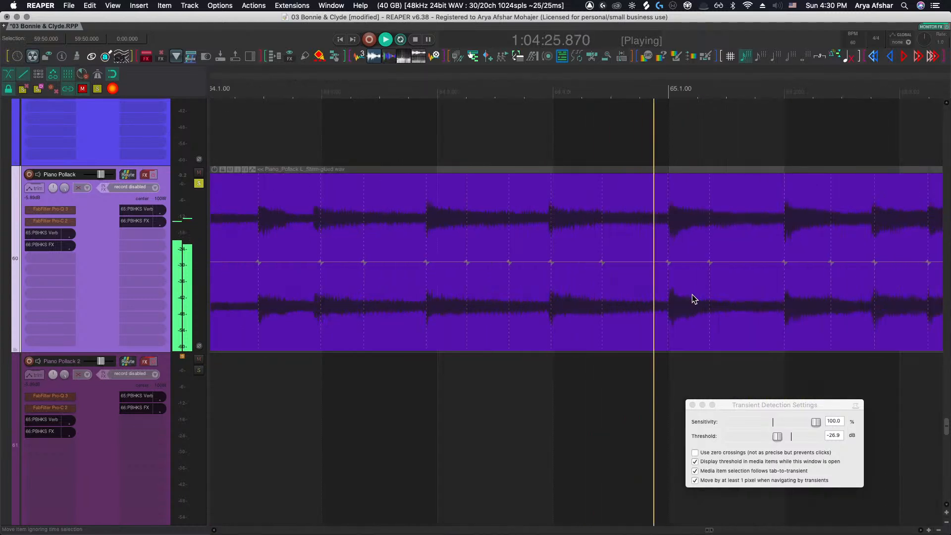
scroll(691, 297, "right", 2)
left_click_drag(590, 261, 591, 261)
scroll(591, 262, "right", 5)
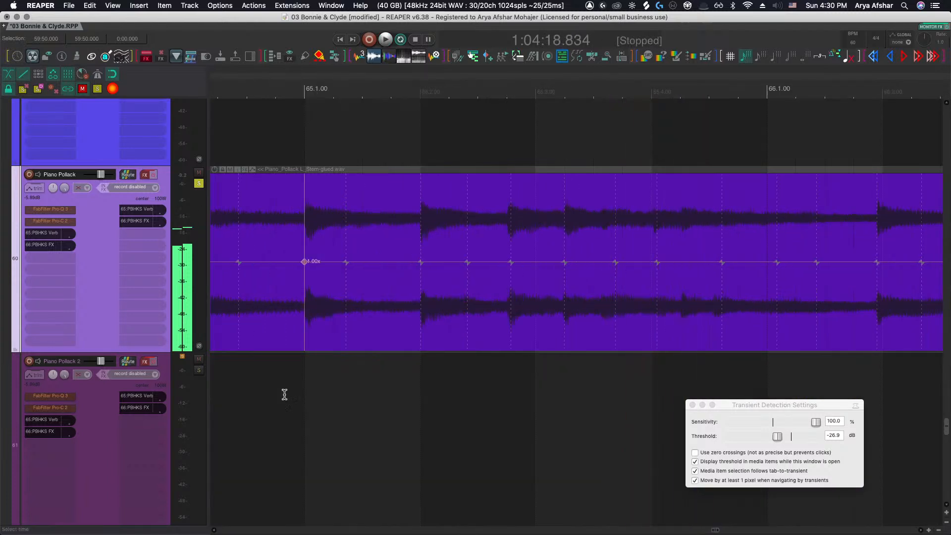
Nudge the stretch marker on bar 65's second beat slightly earlier and play back across it
left_click(257, 388)
key("space")
left_click_drag(420, 261, 418, 263)
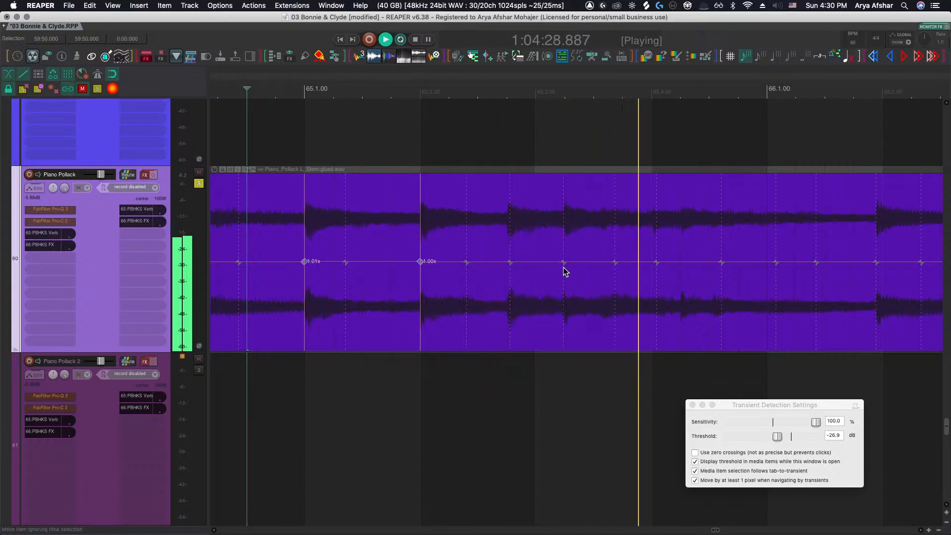
left_click(441, 361)
key("space")
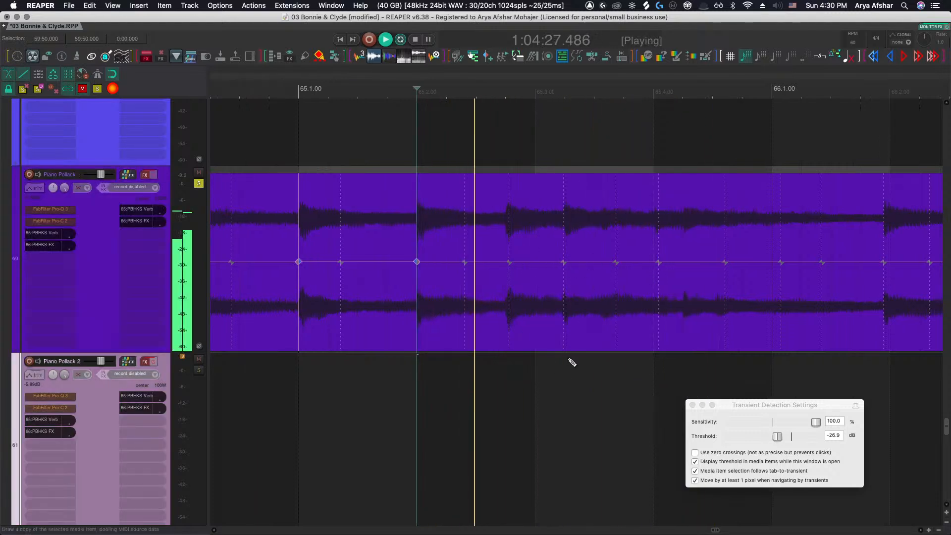
Zoom into bar 65 and drag the stretch marker after the transient earlier to tighten the following note
scroll(569, 361, "up", 3)
scroll(570, 362, "right", 1)
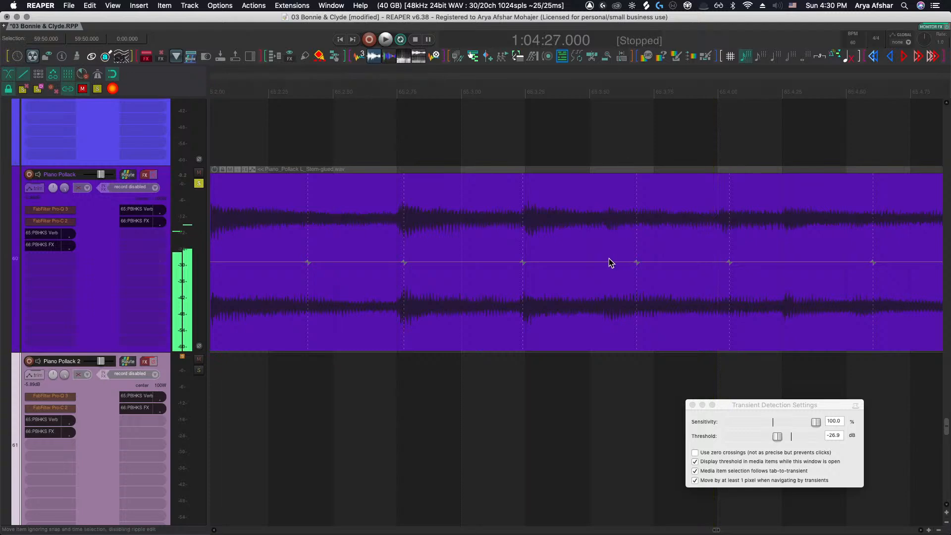
left_click(526, 263)
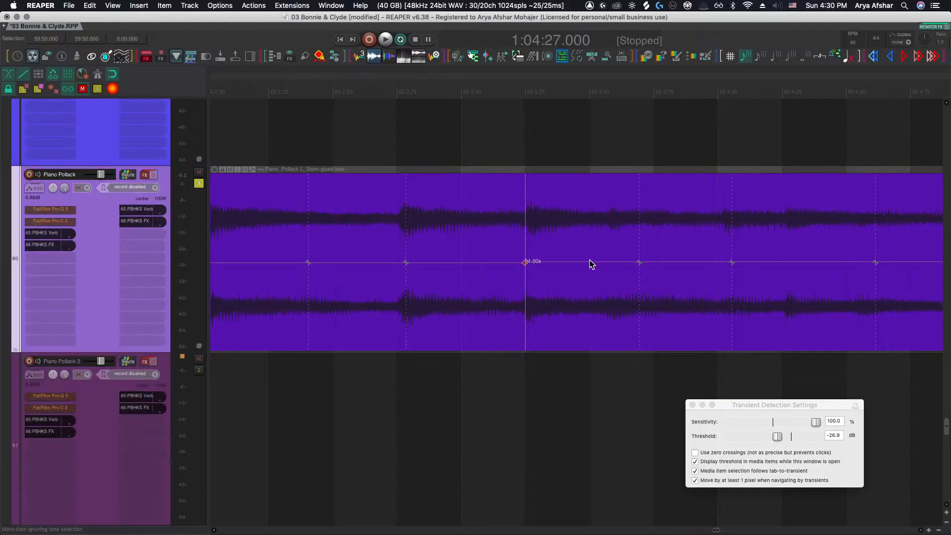
left_click(610, 268)
left_click_drag(610, 262, 595, 262)
key("space")
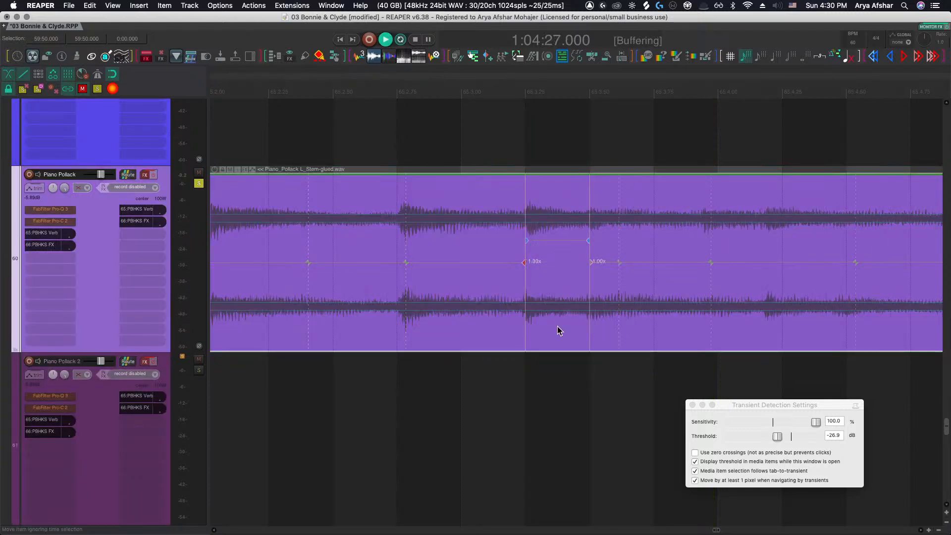
Nudge the stretch marker near the end of bar 65 slightly earlier and play back to check it
scroll(508, 384, "down", 2)
scroll(505, 384, "right", 4)
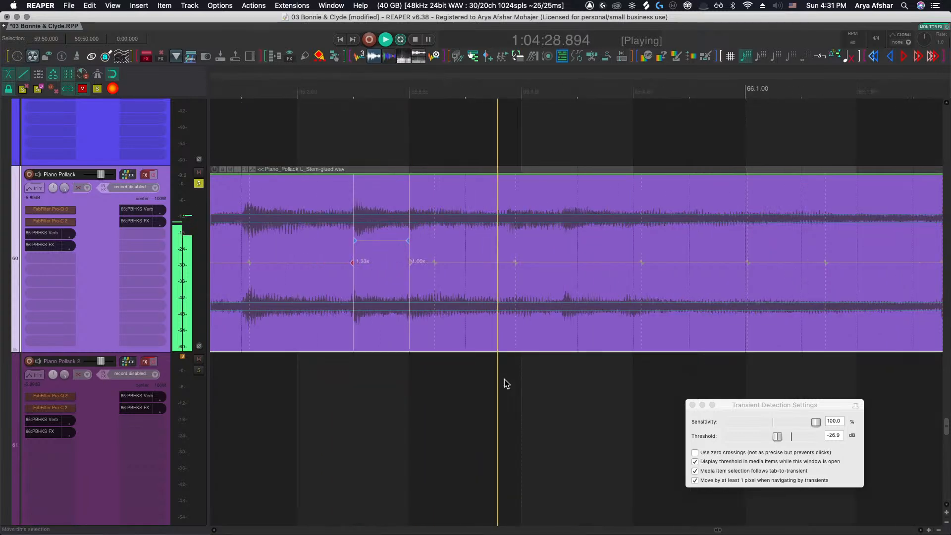
left_click_drag(641, 262, 633, 261)
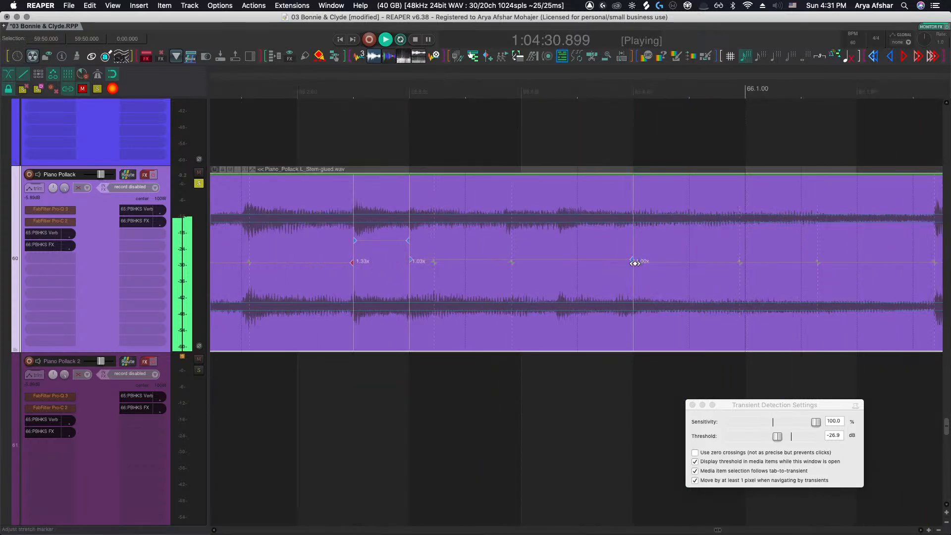
scroll(623, 287, "right", 3)
left_click(533, 382)
key("space")
Drag the stretch marker on bar 66's second-beat transient earlier
scroll(533, 383, "right", 3)
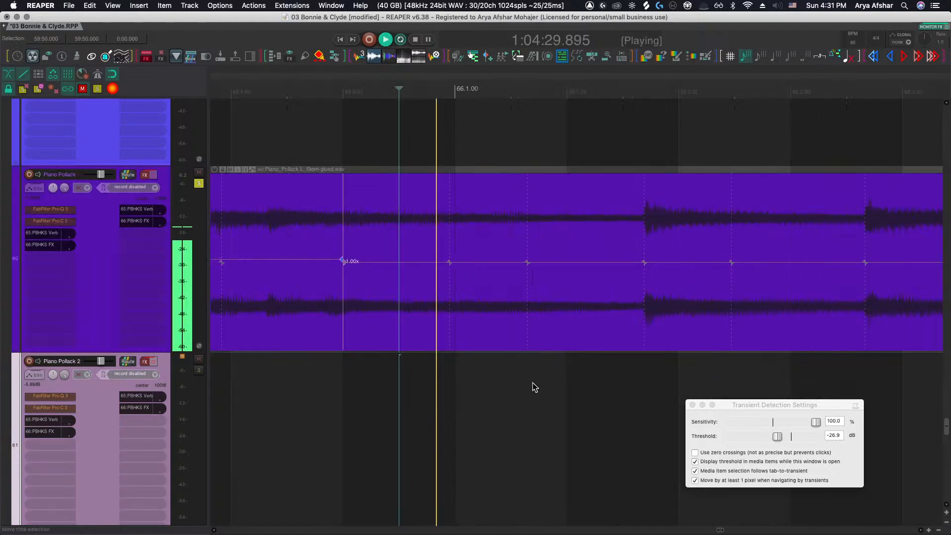
left_click(645, 266)
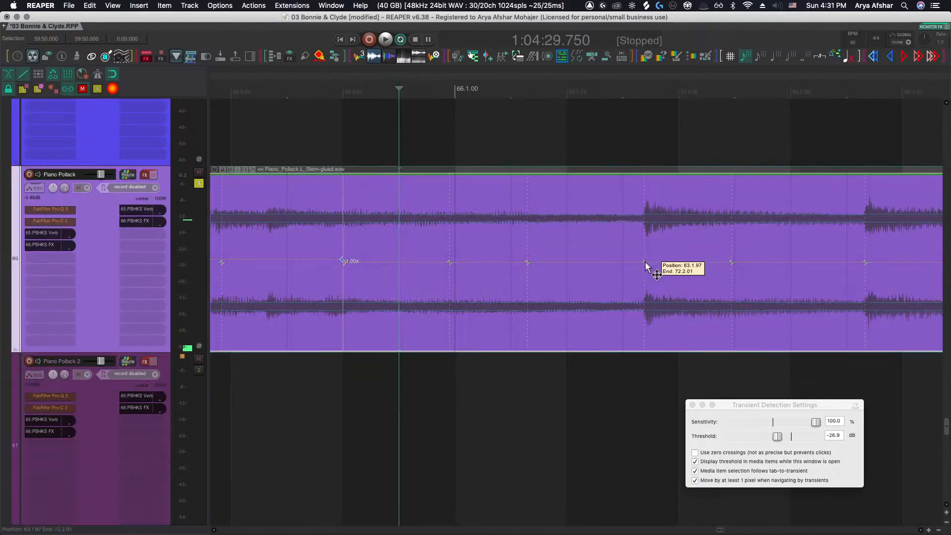
left_click_drag(643, 261, 623, 261)
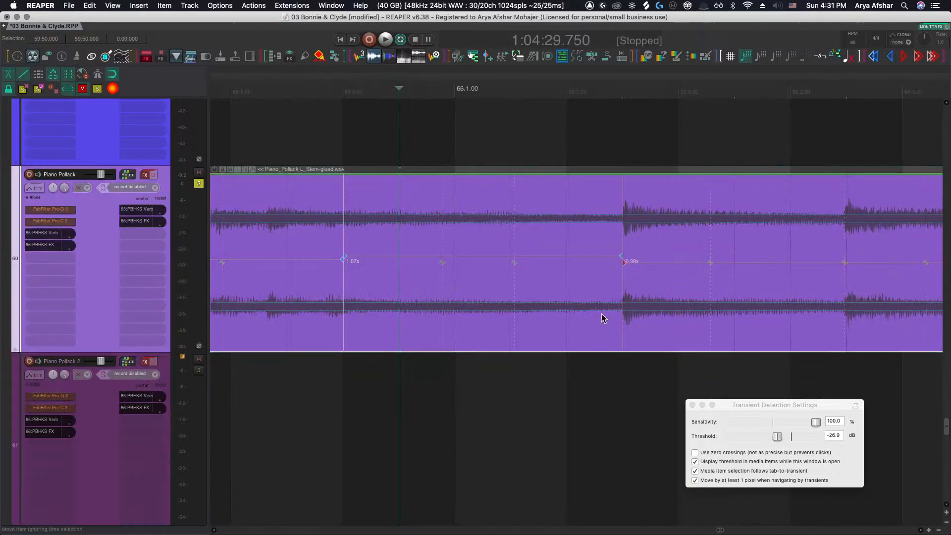
Play back repeatedly across bars 65 to 67 to check the adjusted stretch markers
left_click(281, 404)
key("space")
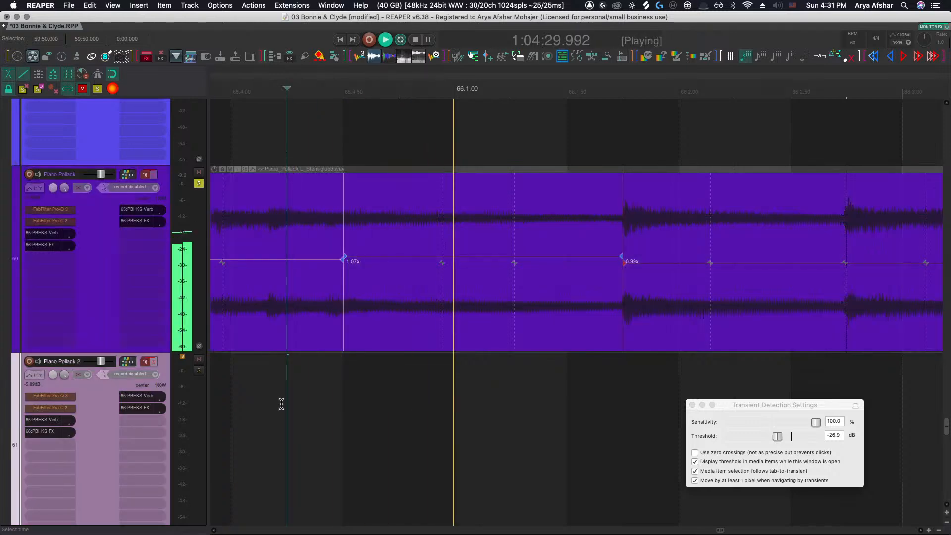
scroll(295, 403, "down", 2)
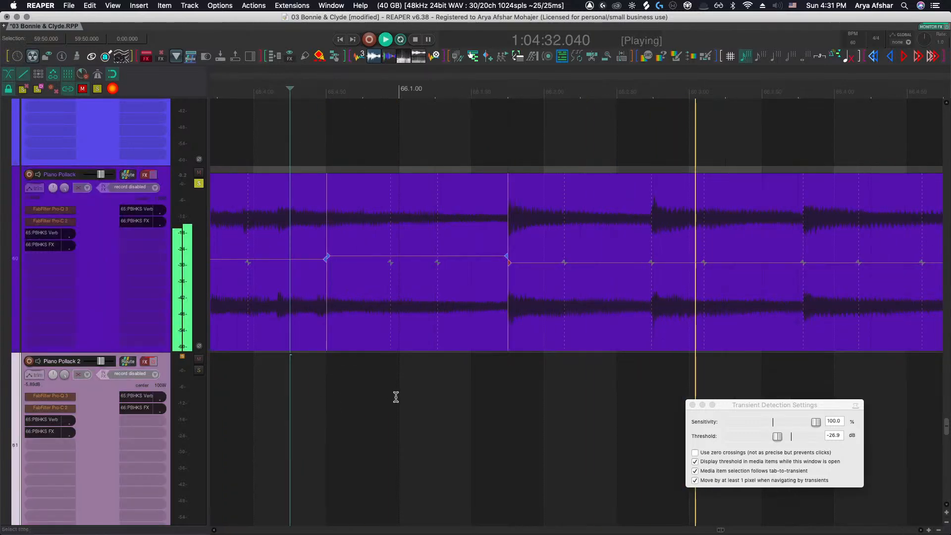
scroll(396, 398, "right", 4)
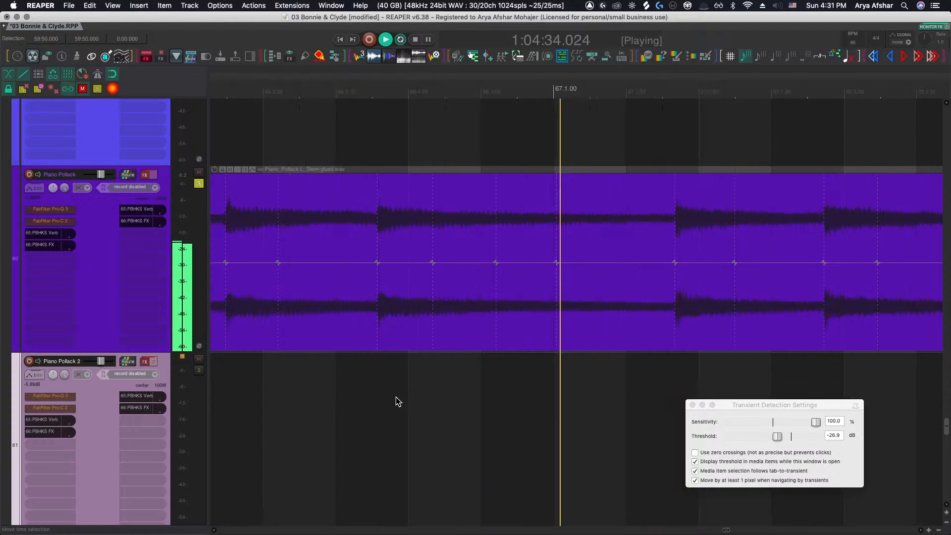
scroll(399, 400, "down", 5)
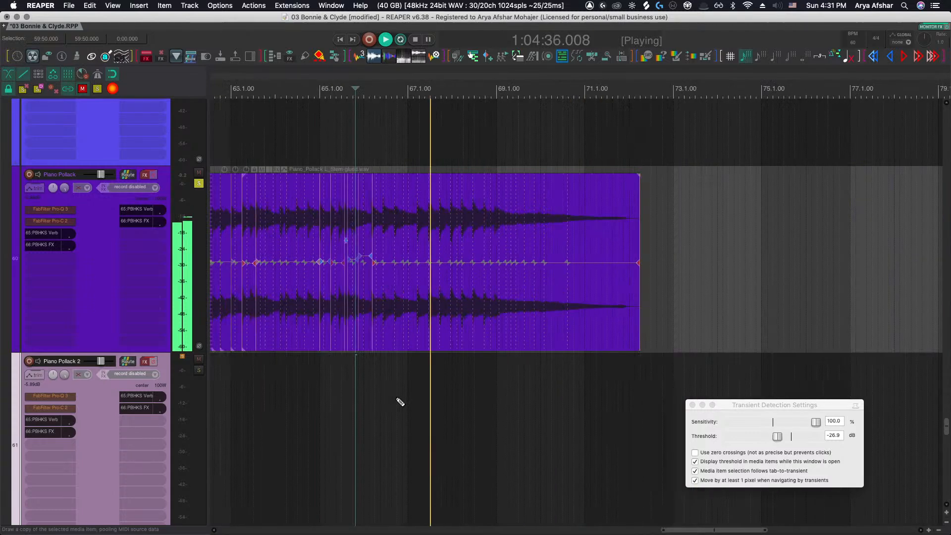
scroll(397, 391, "up", 3)
key("space")
key("space")
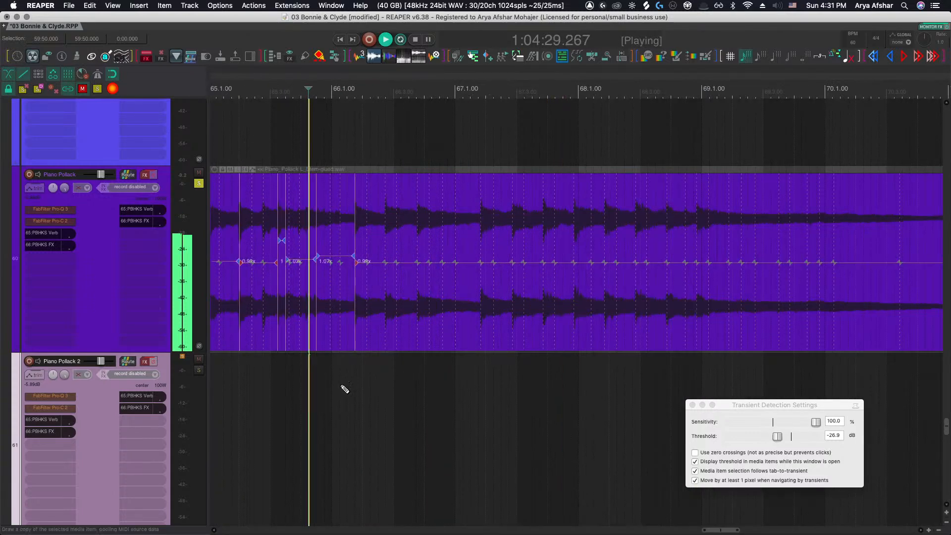
scroll(328, 390, "up", 3)
key("space")
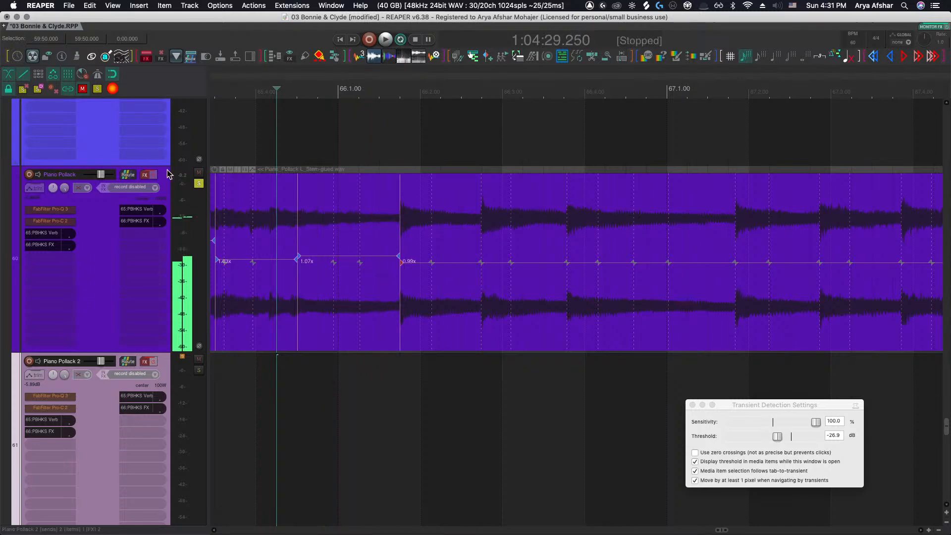
Unsolo the Piano Pollack track and play the song from the start of its item
left_click(198, 184)
scroll(468, 438, "down", 8)
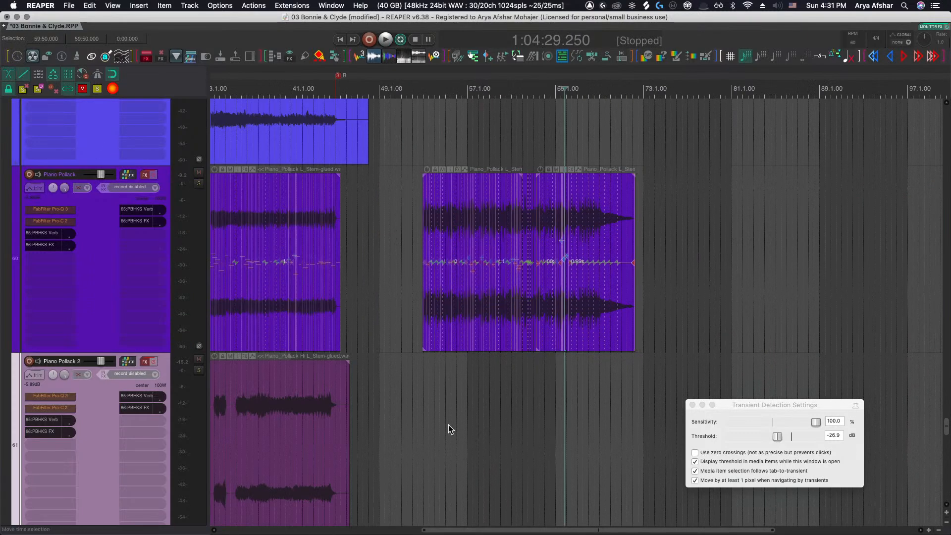
scroll(650, 291, "left", 4)
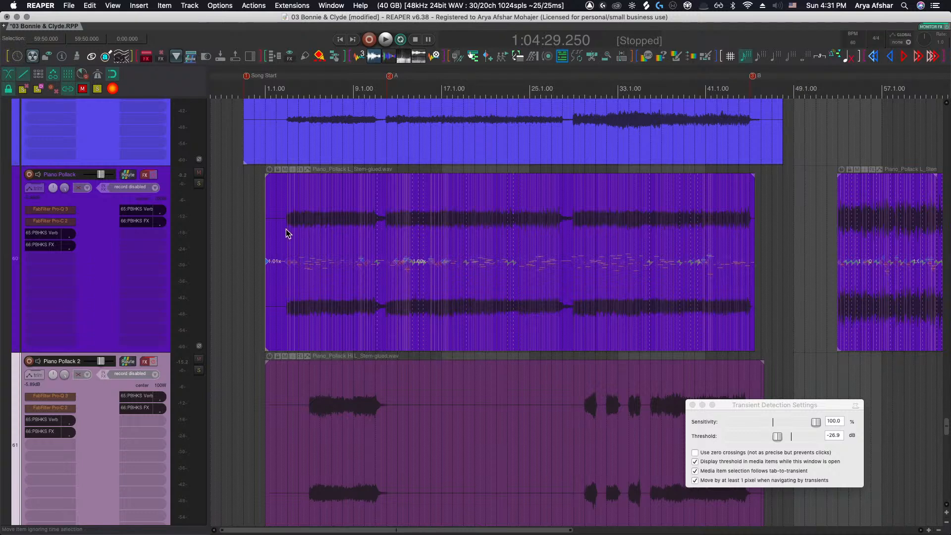
left_click(250, 205)
key("Tab")
key("space")
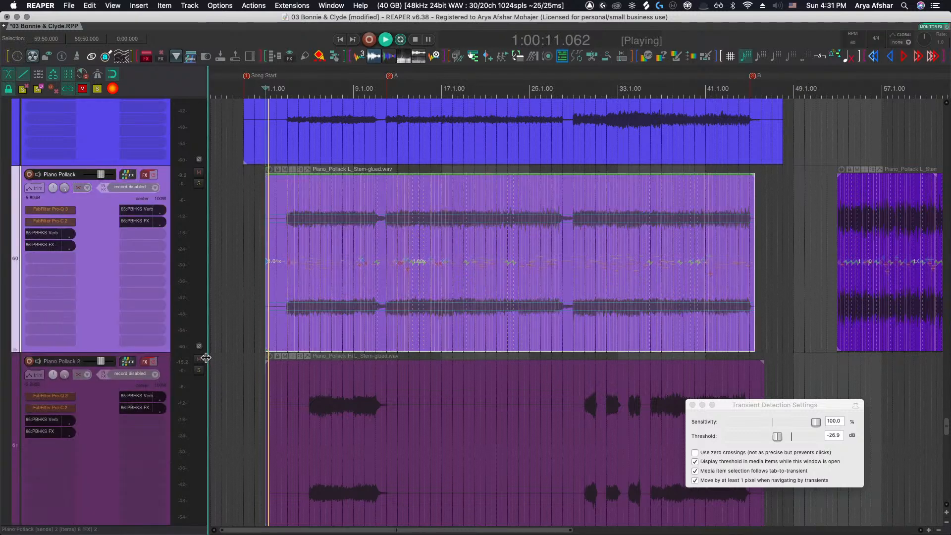
scroll(213, 367, "down", 10)
scroll(220, 348, "up", 12)
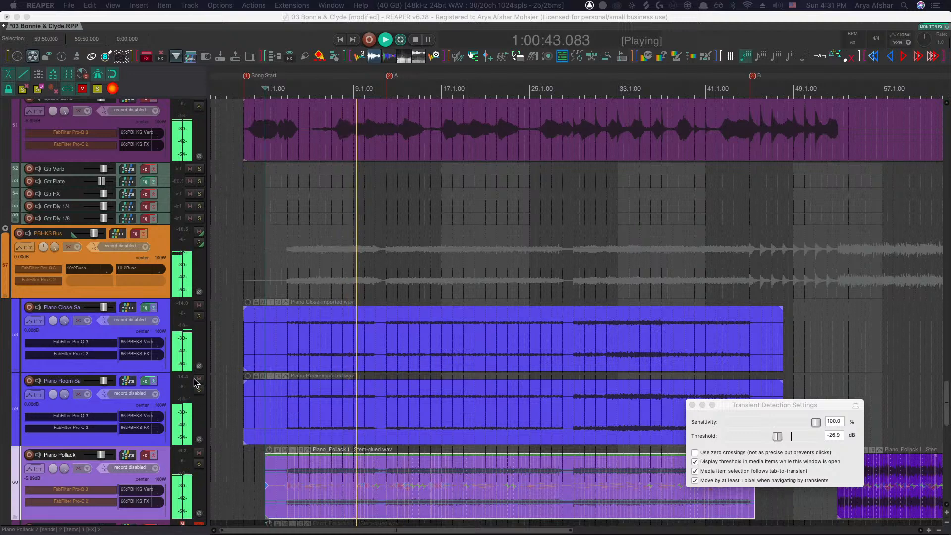
Mute the Piano Close Sa and Piano Room Sa tracks
scroll(387, 468, "down", 1)
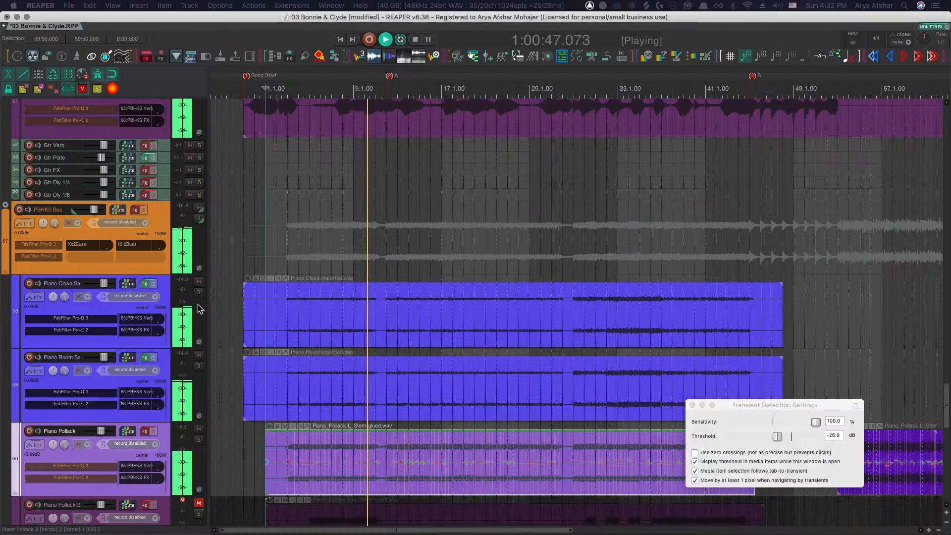
left_click(199, 280)
left_click(199, 354)
Close the Transient Detection Settings window
scroll(358, 480, "up", 3)
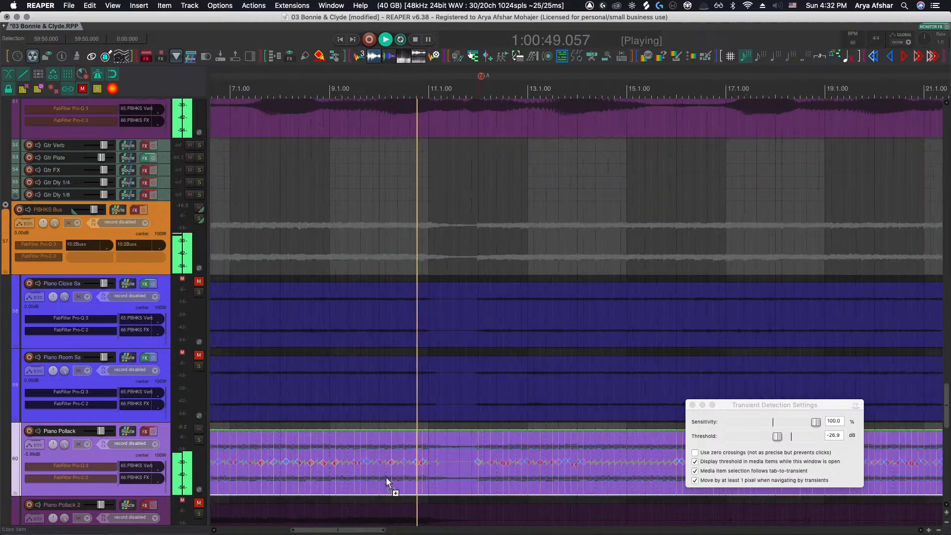
scroll(388, 476, "right", 1)
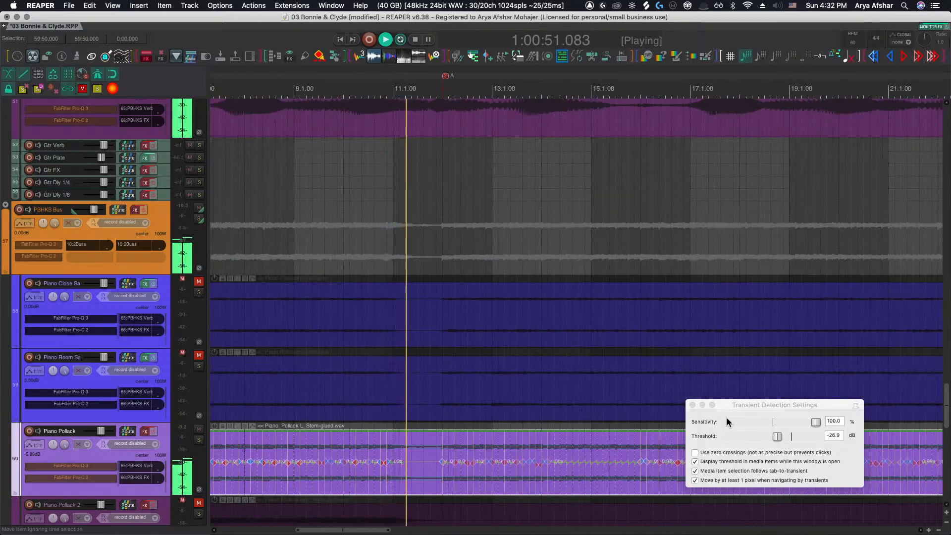
left_click(693, 404)
scroll(611, 442, "down", 4)
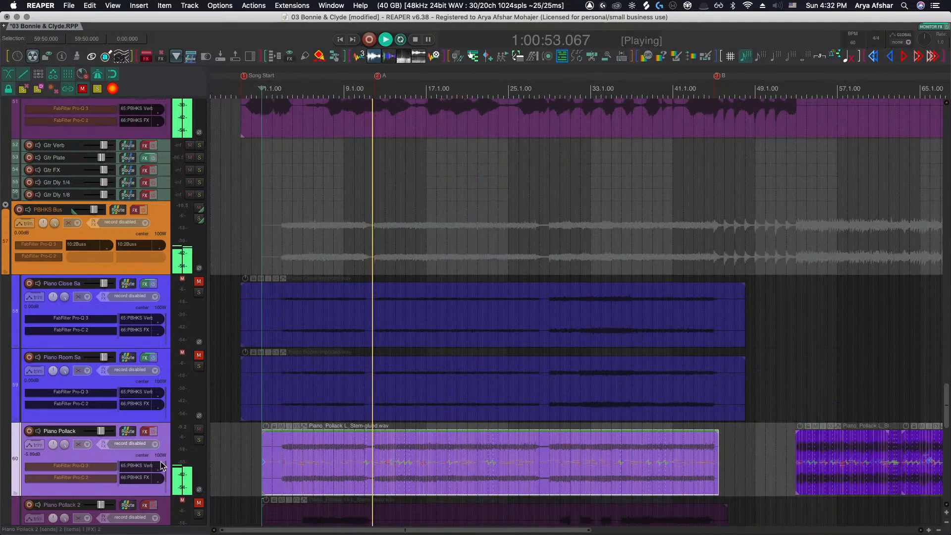
mouse_move(102, 433)
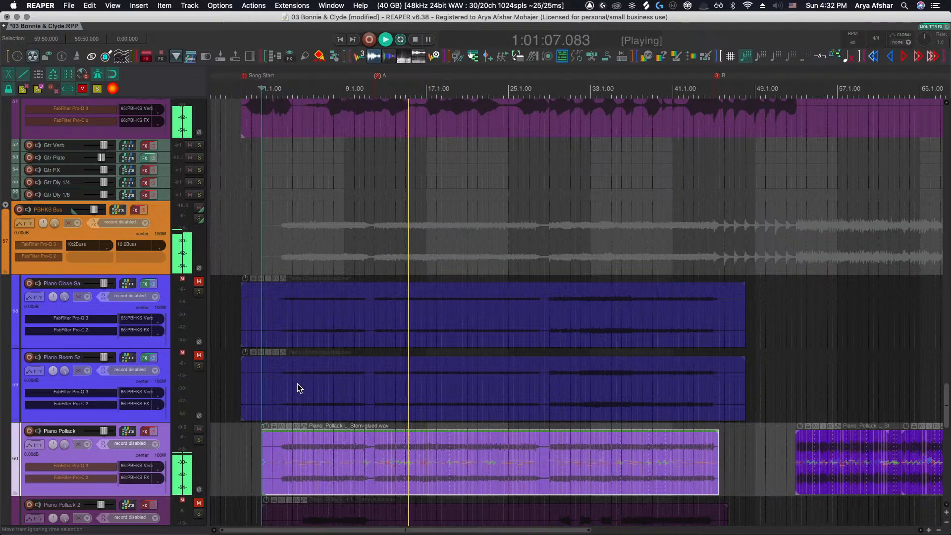
Scroll through the project's tracks while the mix plays
scroll(297, 383, "up", 20)
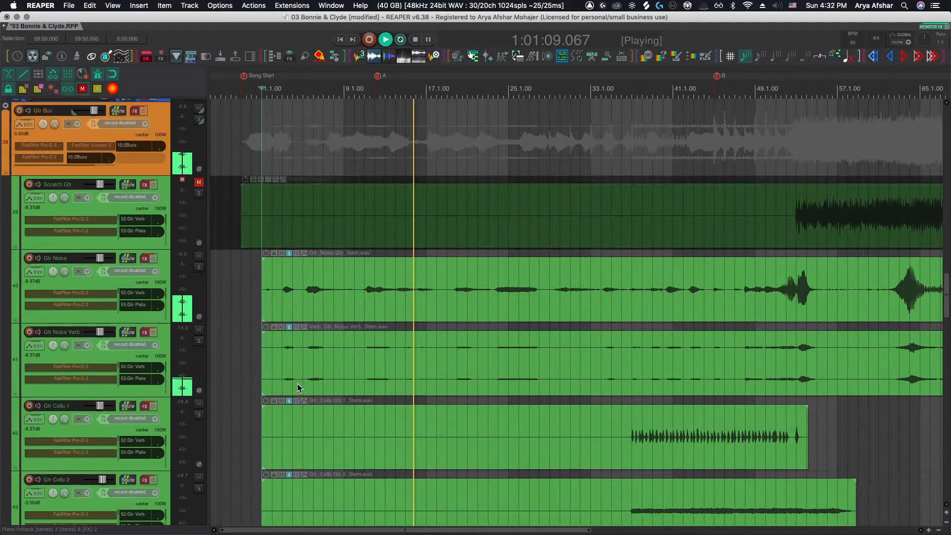
scroll(297, 383, "up", 10)
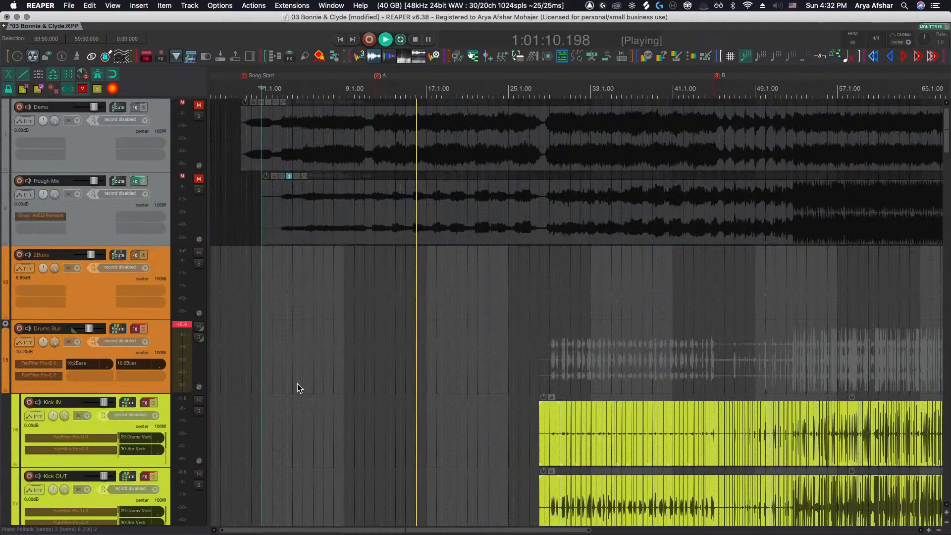
key("grave")
scroll(298, 382, "down", 3)
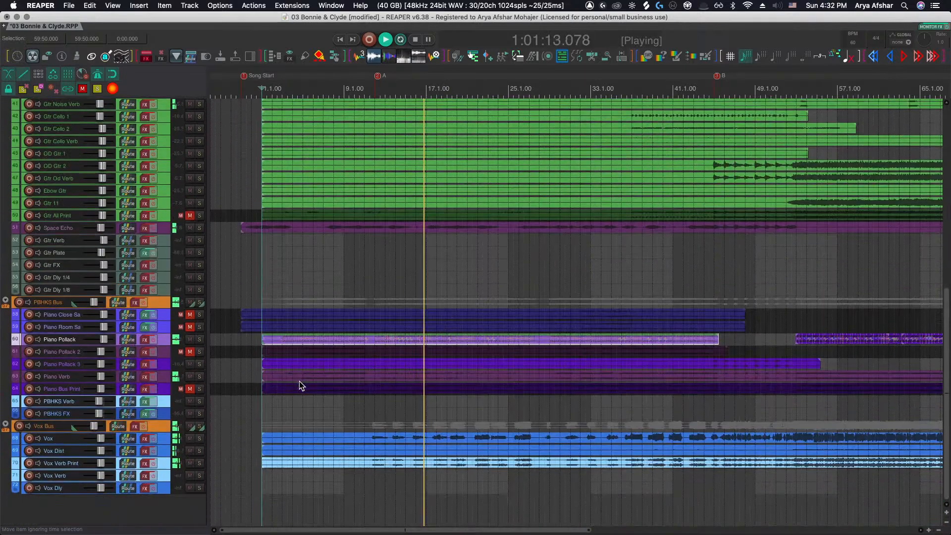
key("grave")
scroll(344, 393, "down", 5)
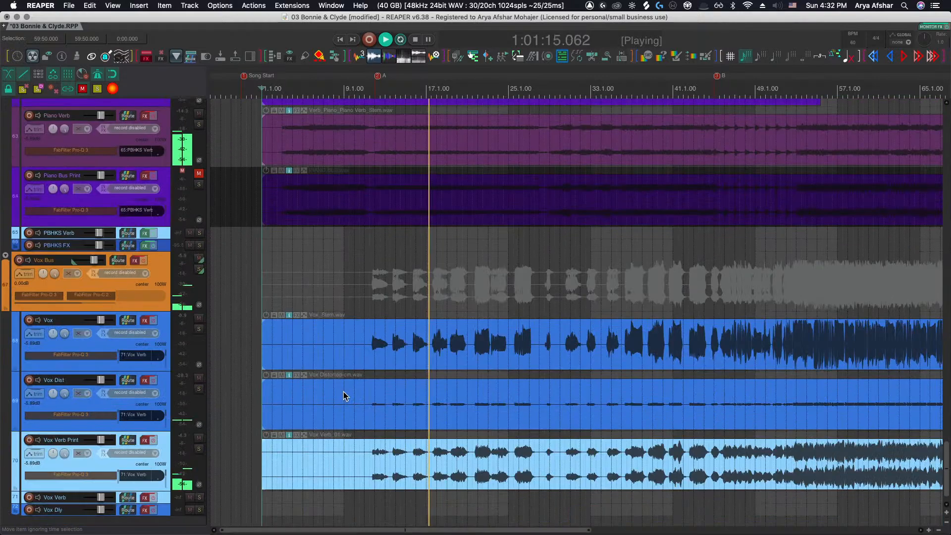
scroll(346, 395, "up", 5)
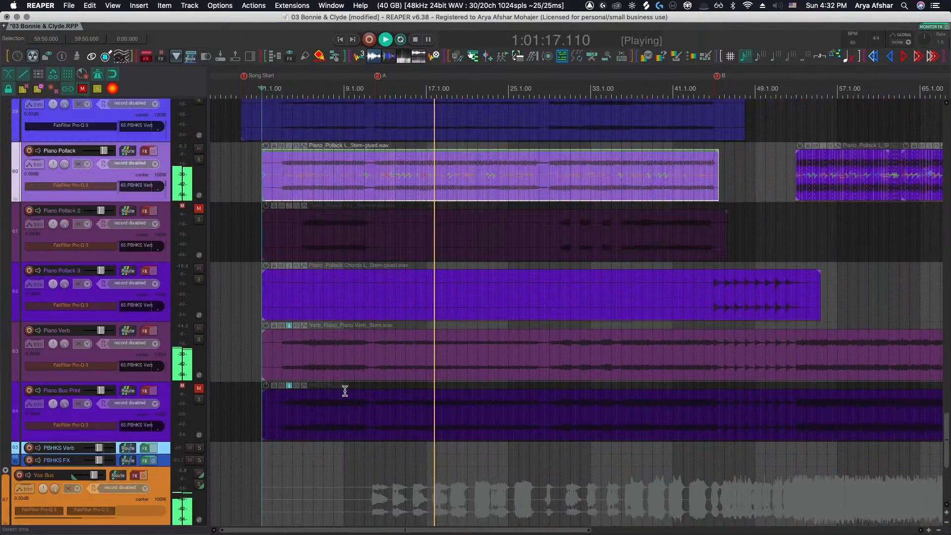
scroll(433, 305, "up", 4)
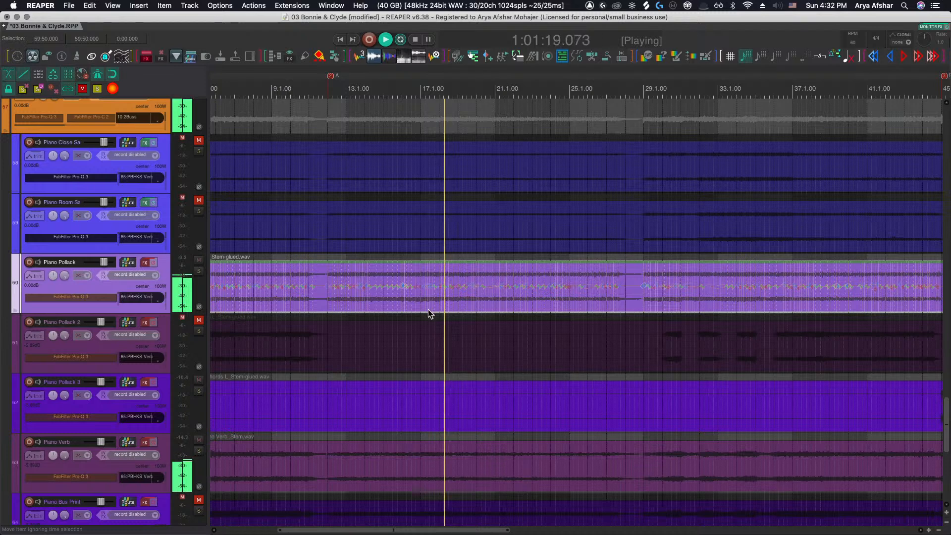
Play the mix from bar 14 to hear the edited piano in context
key("space")
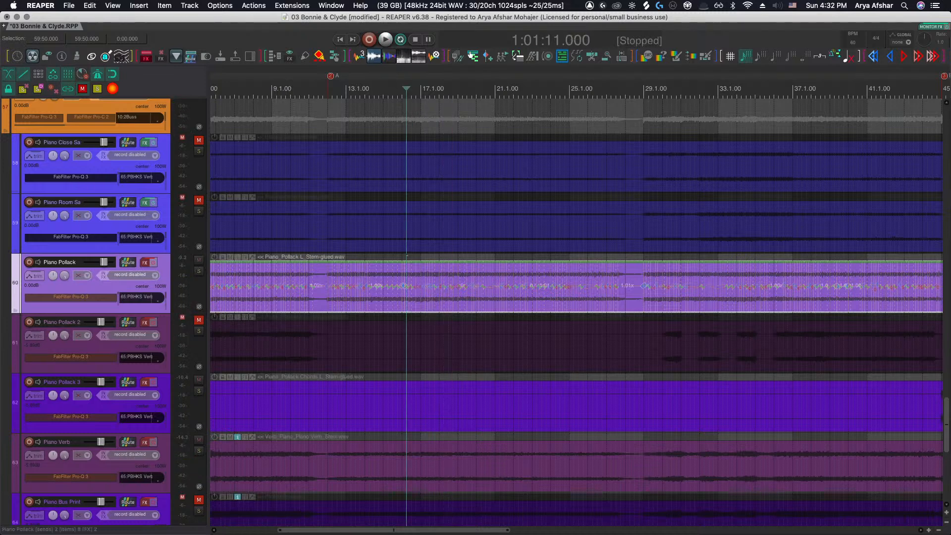
key("super+Tab")
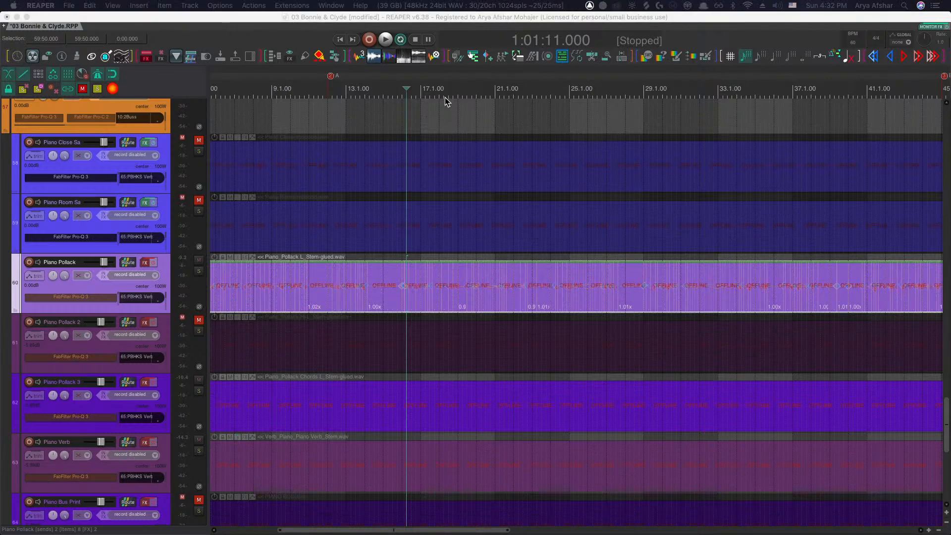
left_click(378, 92)
key("space")
scroll(399, 163, "up", 2)
scroll(385, 370, "down", 5)
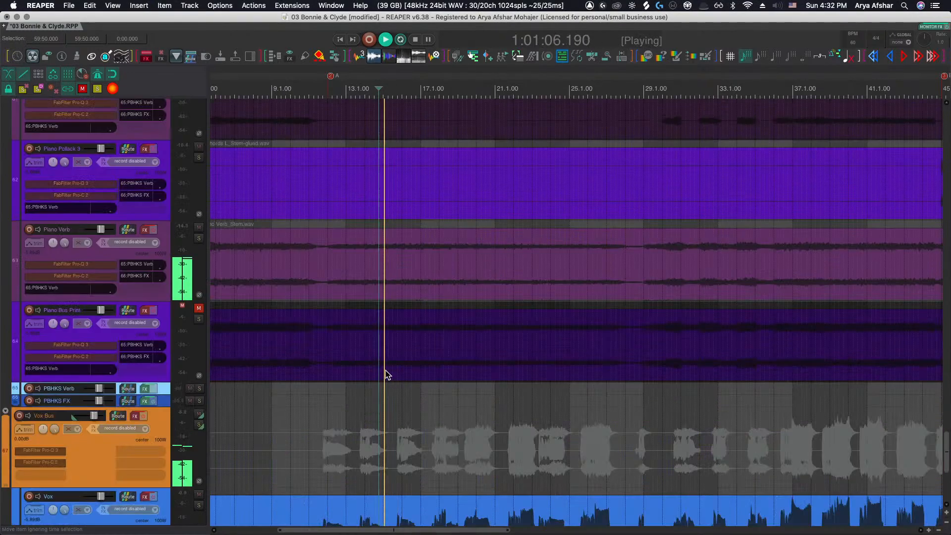
scroll(386, 370, "down", 1)
scroll(498, 294, "up", 3)
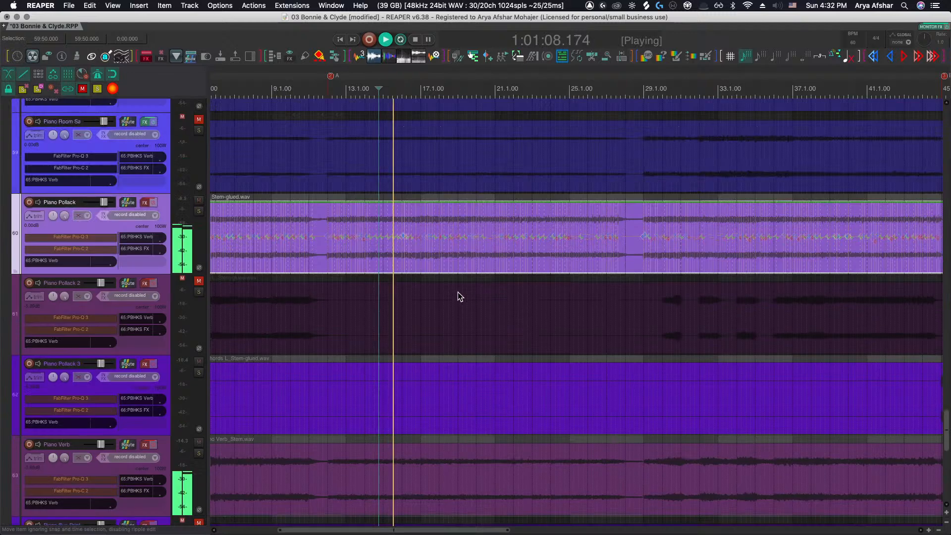
Nudge the stretch marker near bar 17.3 of the Piano Pollack item slightly later and resume playback
scroll(458, 293, "up", 3)
scroll(366, 284, "up", 3)
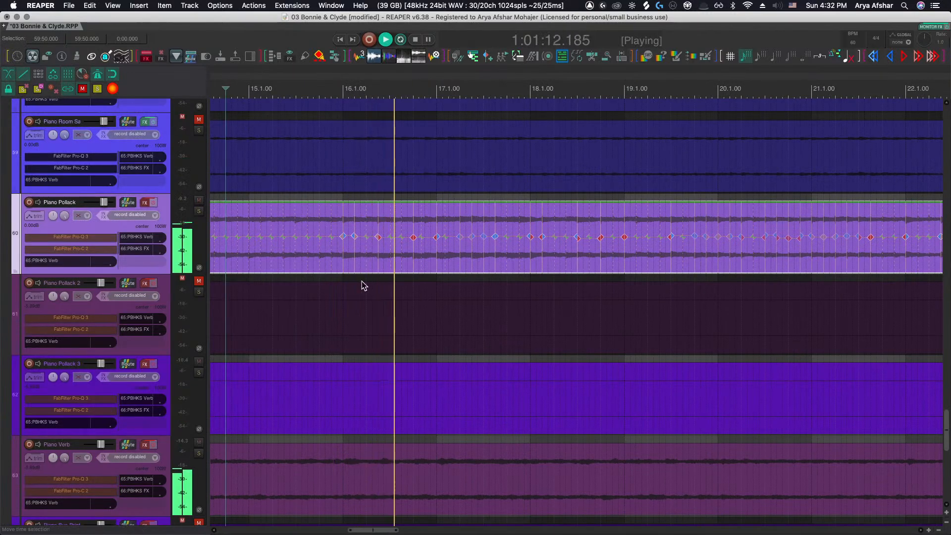
scroll(396, 286, "up", 3)
scroll(402, 283, "right", 1)
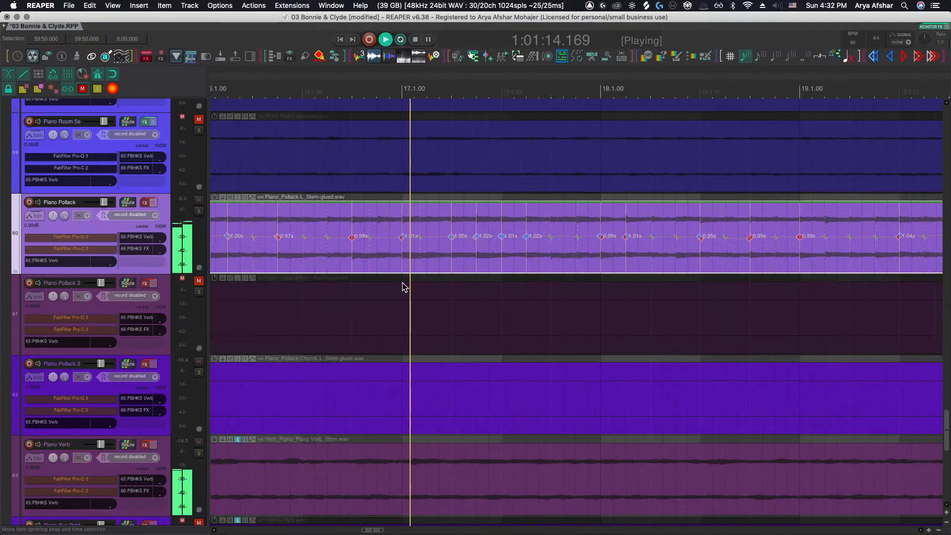
scroll(404, 286, "right", 4)
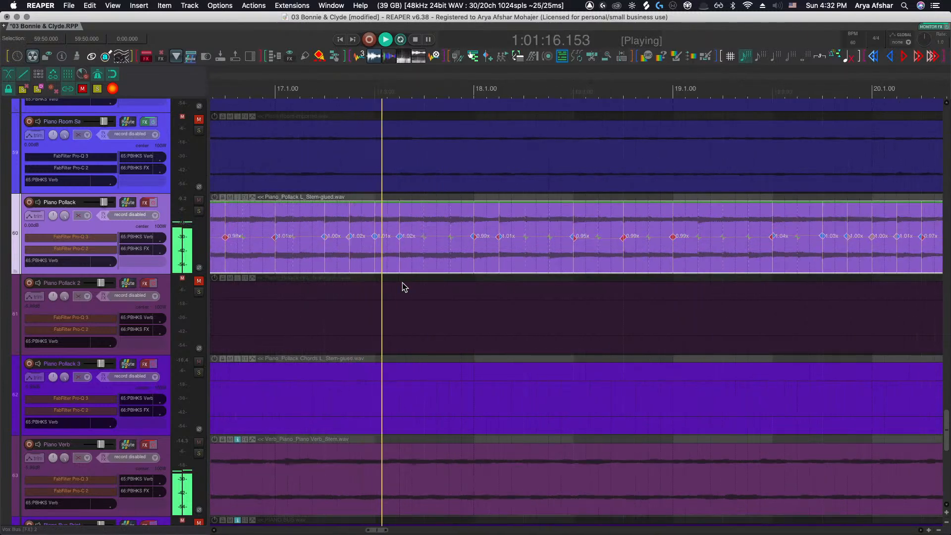
scroll(401, 251, "up", 2)
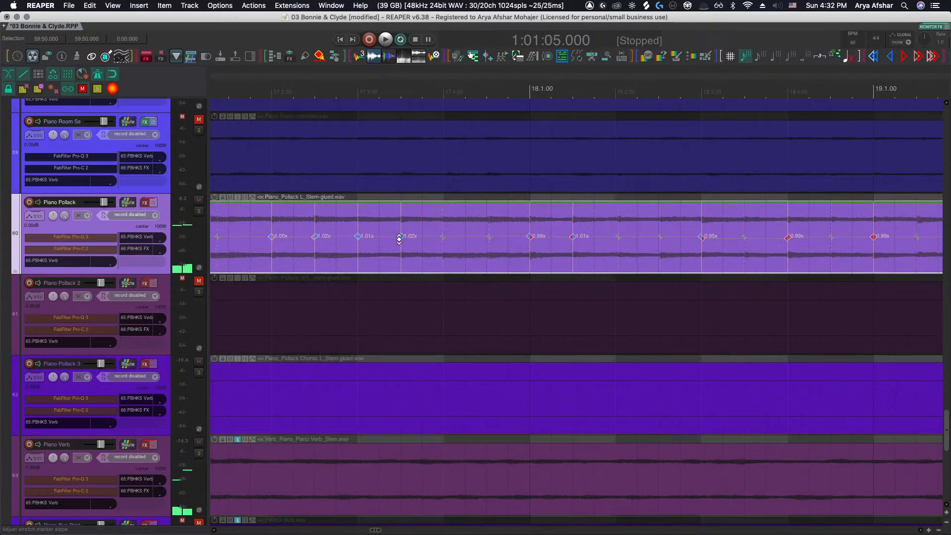
left_click_drag(401, 237, 403, 237)
key("space")
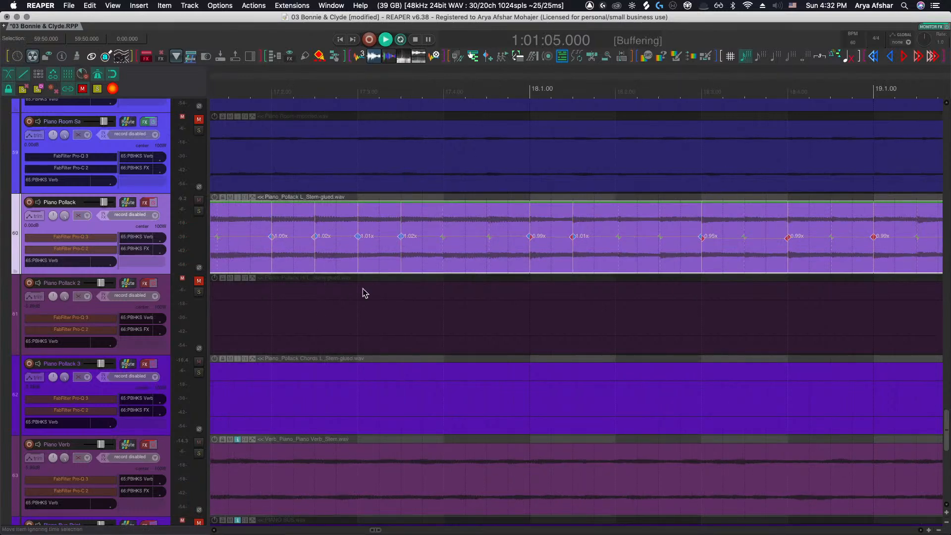
Follow the Piano Pollack item's stretch markers from bar 17 to bar 23 while listening, then stop playback
scroll(387, 286, "down", 2)
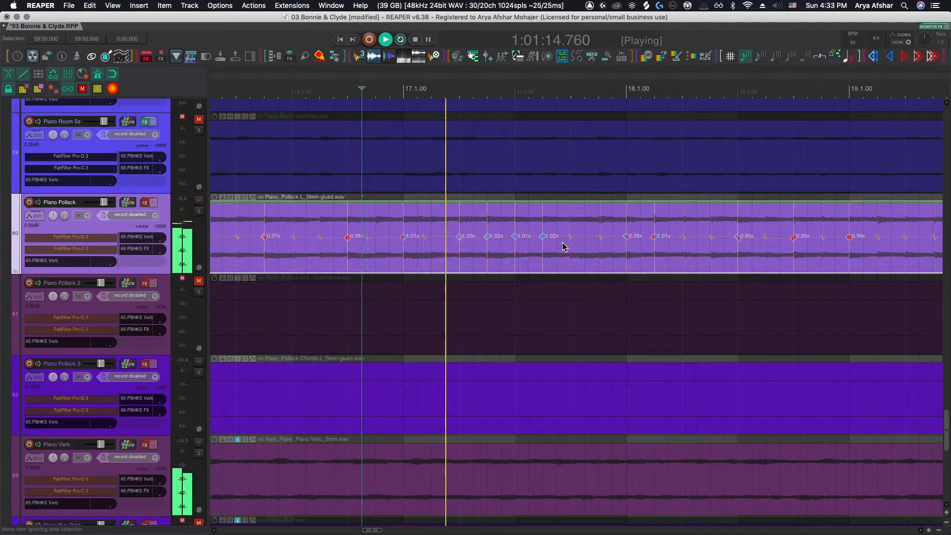
scroll(565, 247, "right", 1)
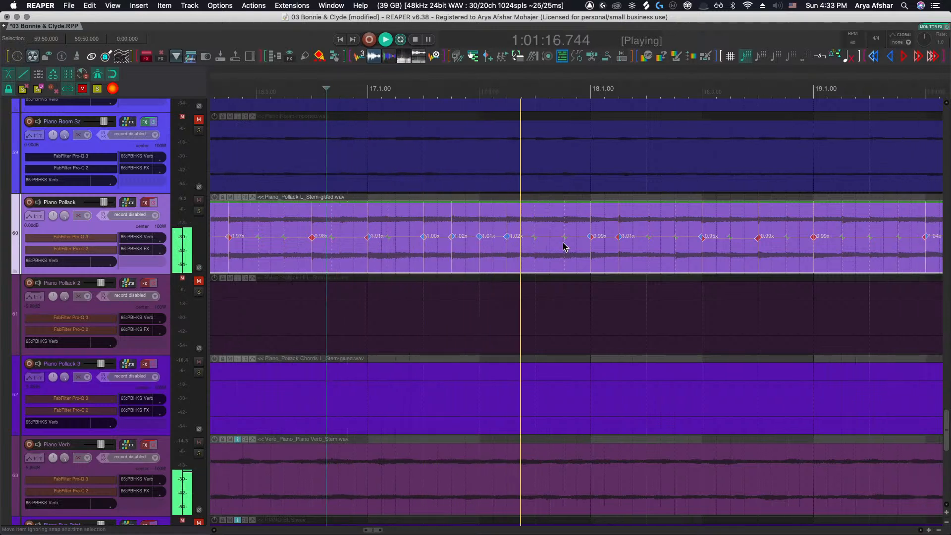
scroll(563, 244, "right", 2)
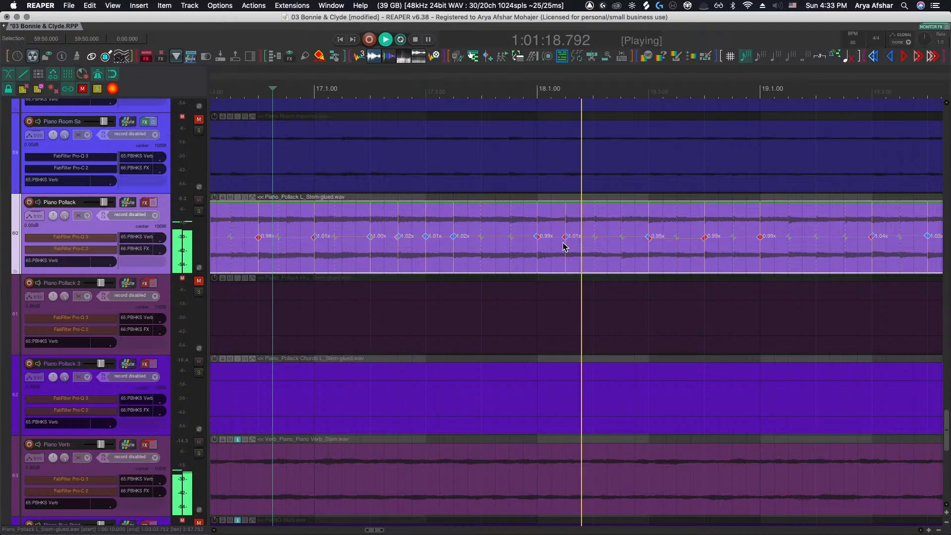
scroll(563, 244, "right", 1)
scroll(564, 244, "right", 2)
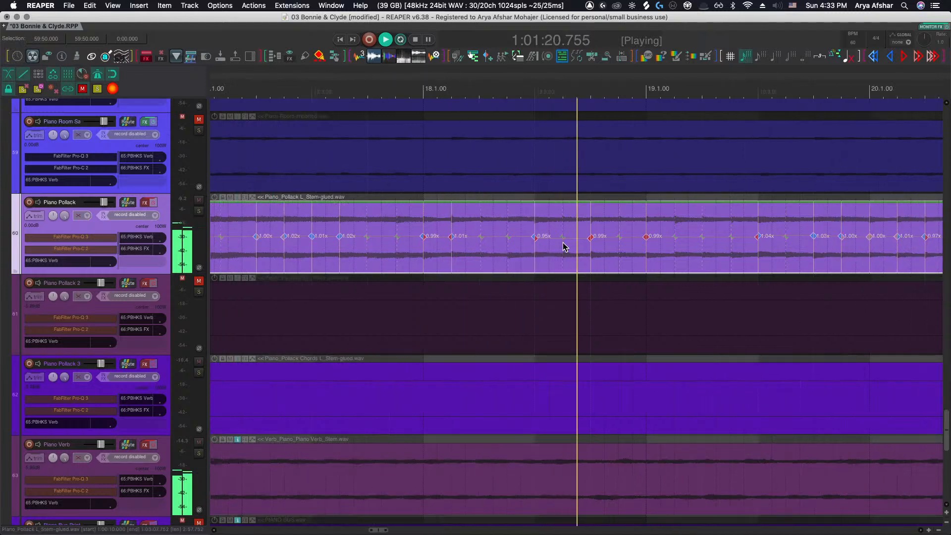
scroll(563, 243, "right", 2)
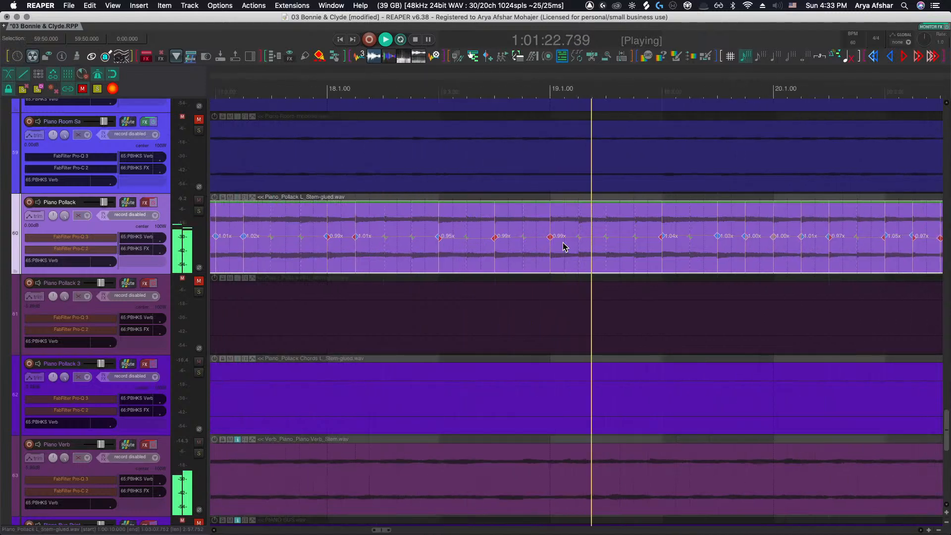
scroll(563, 244, "right", 2)
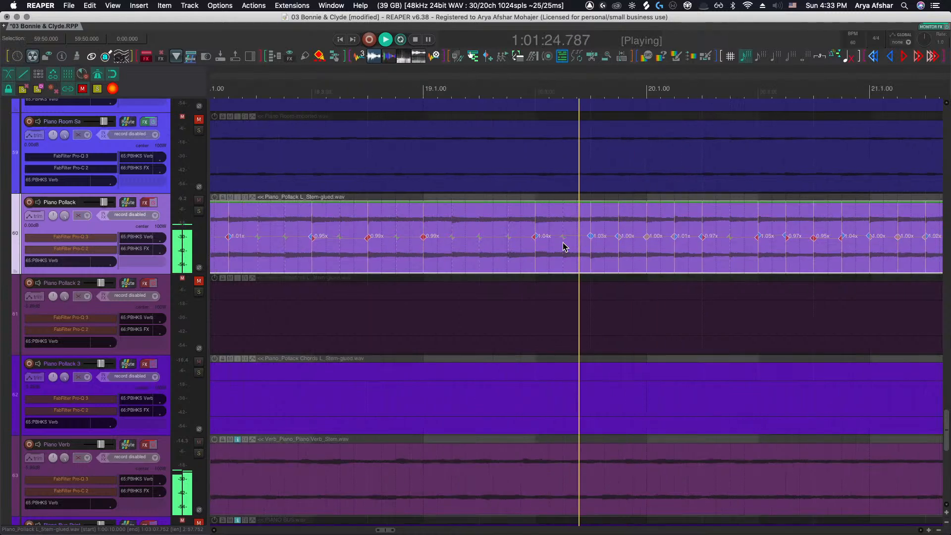
scroll(563, 246, "right", 2)
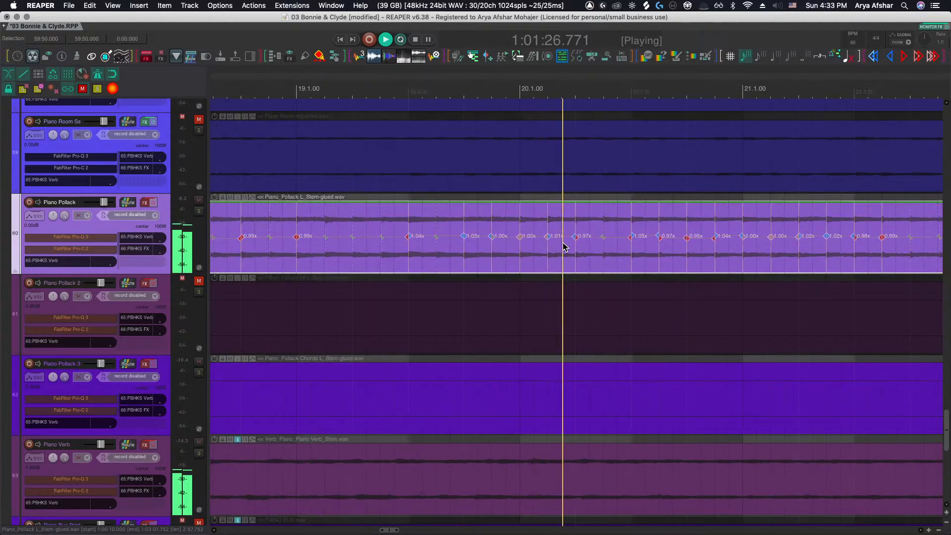
scroll(562, 243, "right", 1)
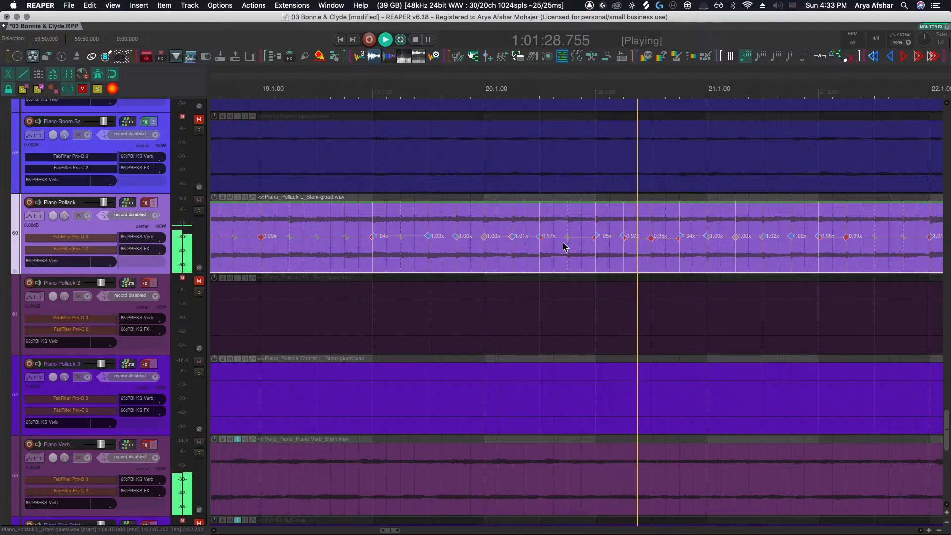
scroll(562, 243, "right", 1)
scroll(562, 246, "right", 2)
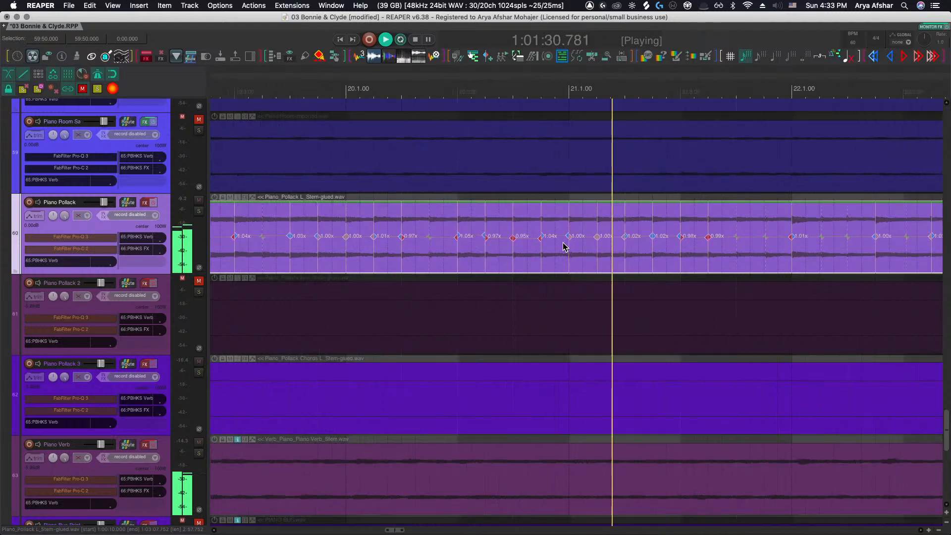
scroll(563, 246, "right", 2)
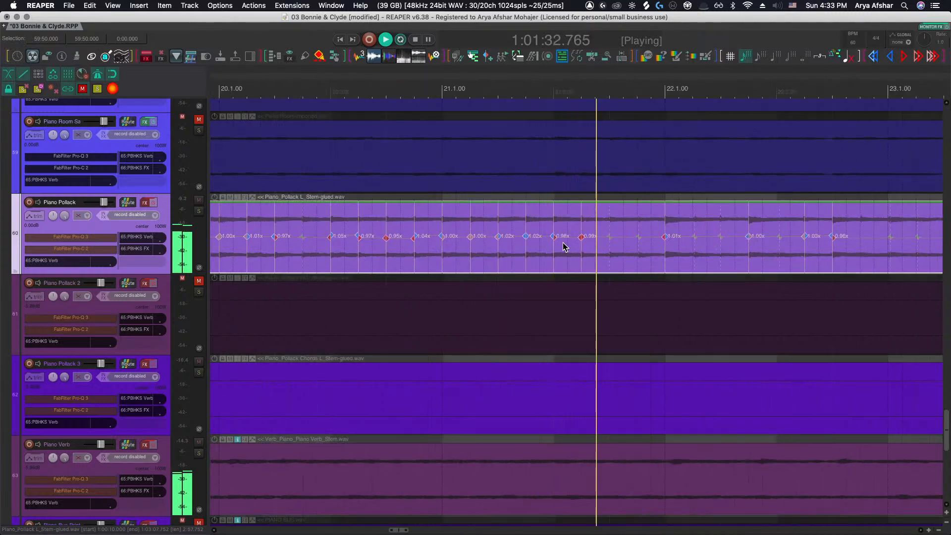
scroll(563, 246, "right", 1)
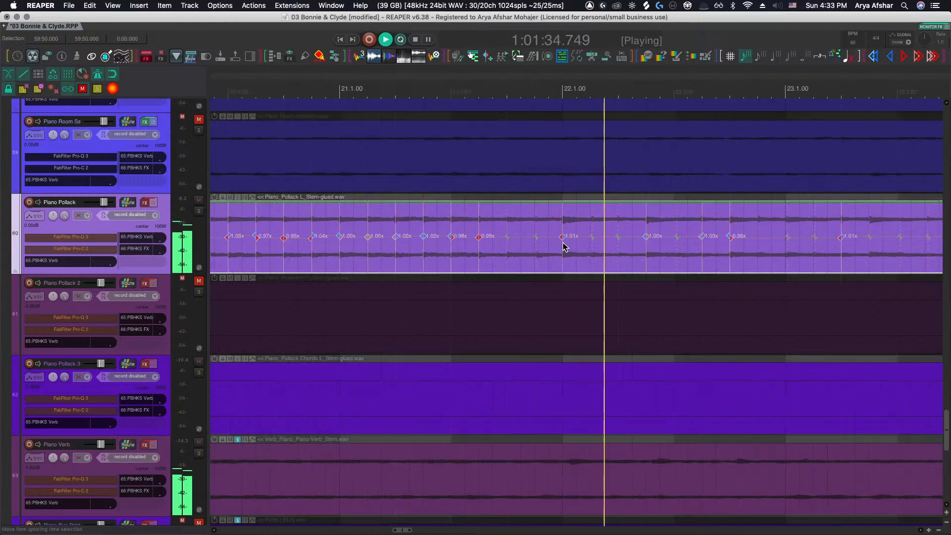
key("space")
Nudge the stretch marker at bar 22.1.50 of the Piano Pollack item slightly earlier and resume playback
scroll(565, 240, "up", 4)
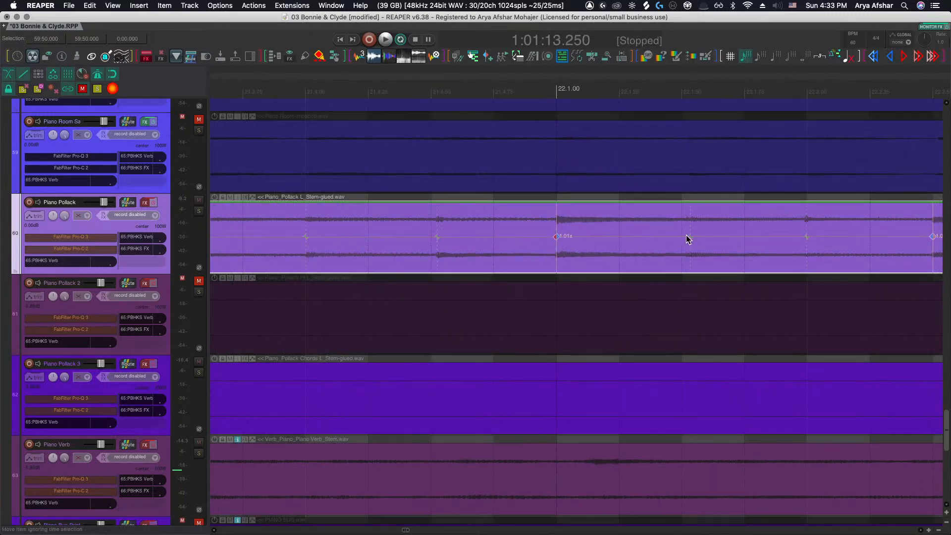
left_click_drag(688, 241, 682, 237)
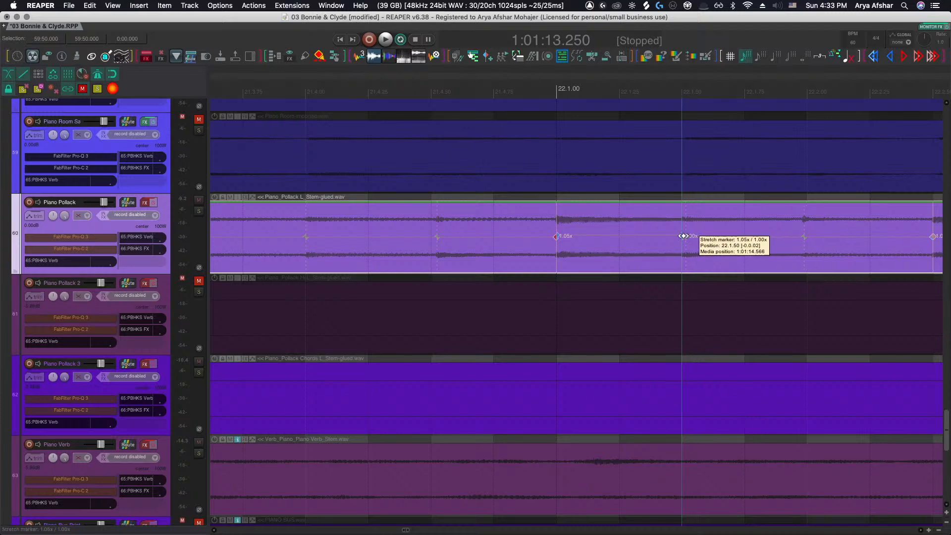
left_click(487, 303)
key("space")
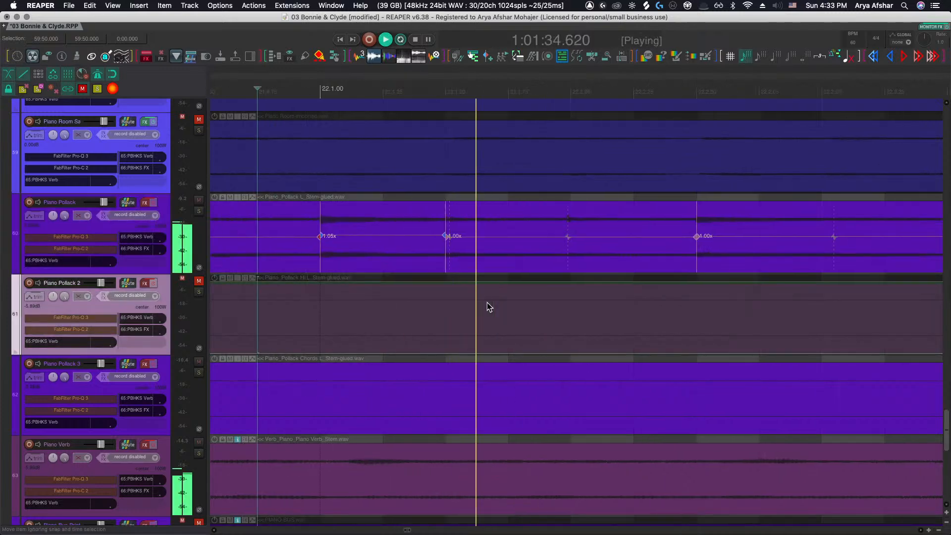
Adjust the stretch marker at bar 23.1 of the Piano Pollack item during playback
scroll(486, 302, "down", 3)
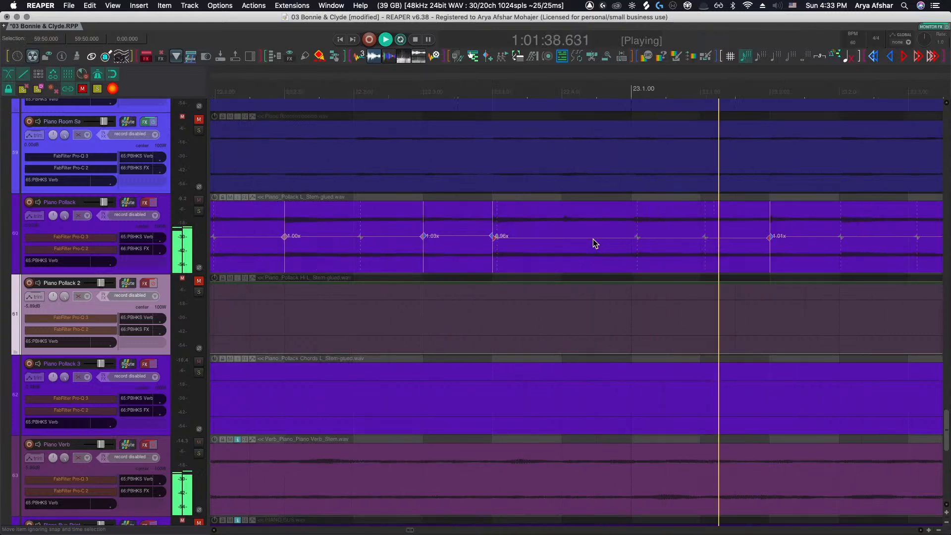
scroll(632, 237, "up", 3)
left_click(632, 237)
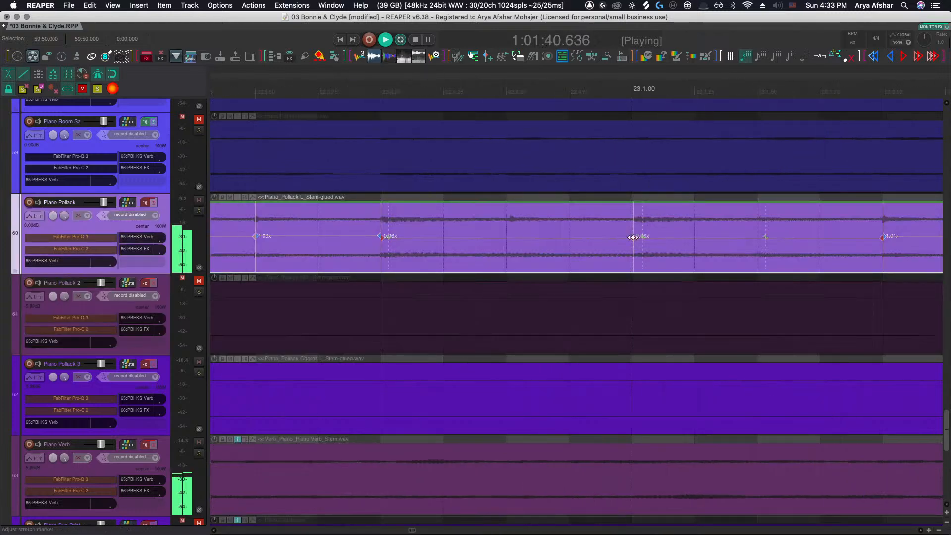
scroll(629, 237, "down", 5)
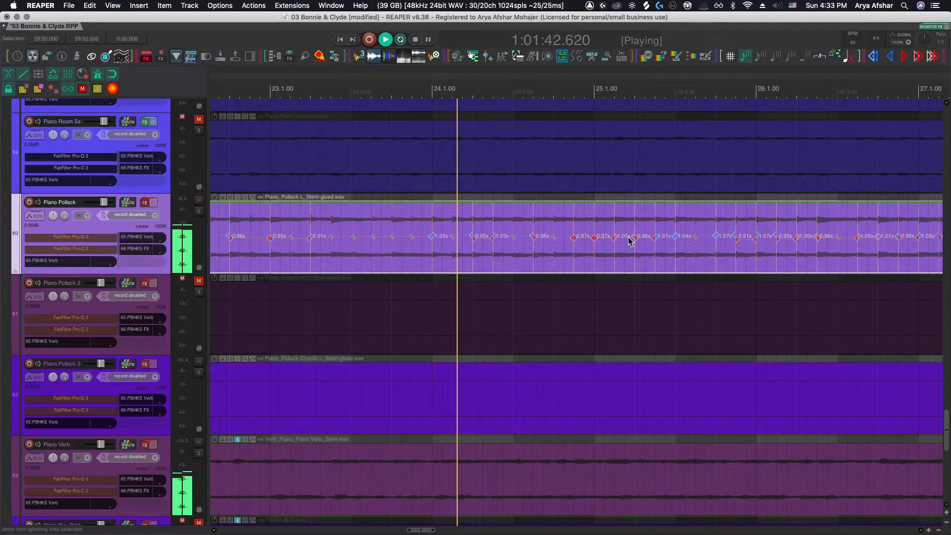
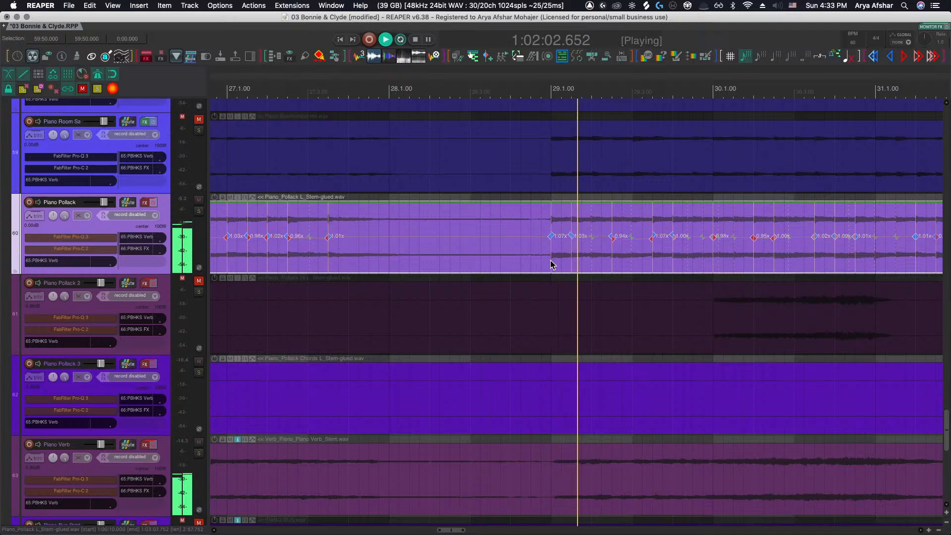
Scroll through the session's tracks during playback to return to the Piano Pollack track
scroll(402, 239, "up", 10)
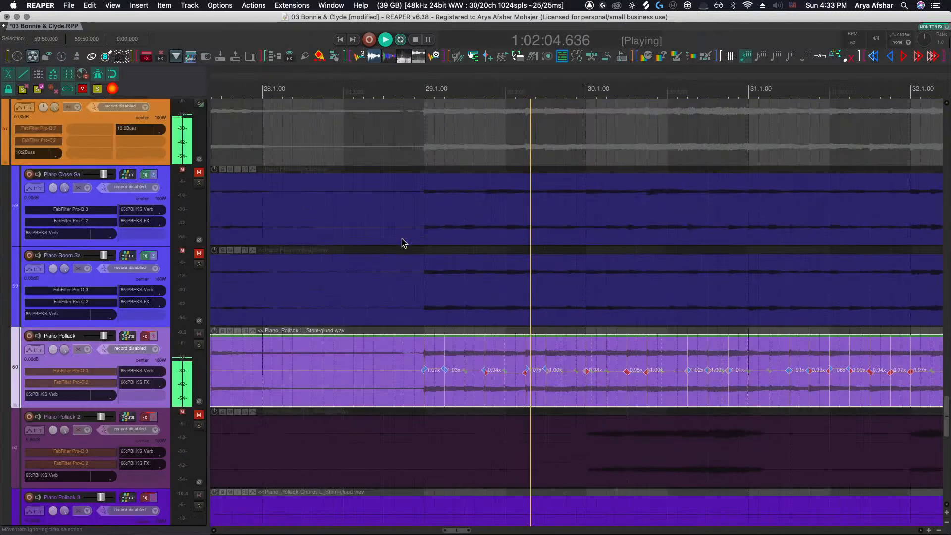
scroll(402, 243, "up", 15)
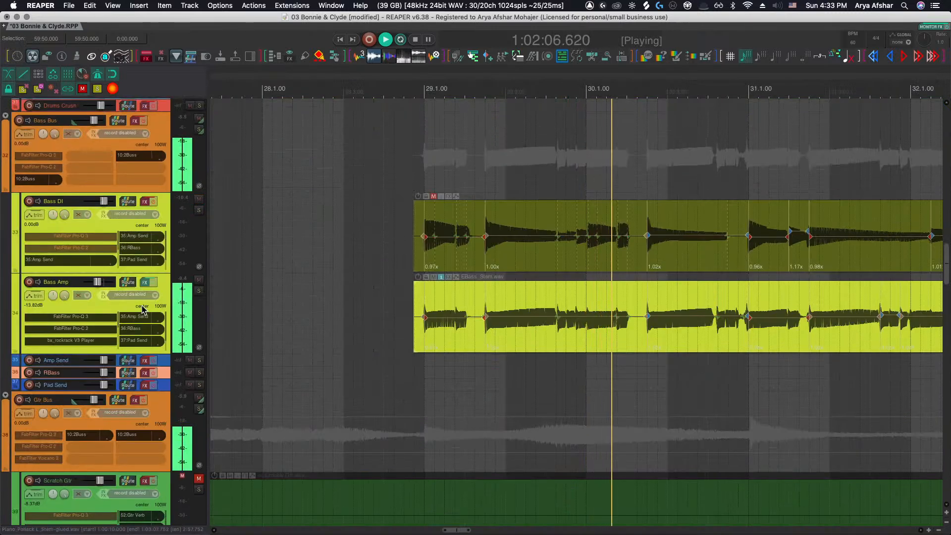
scroll(102, 283, "down", 4)
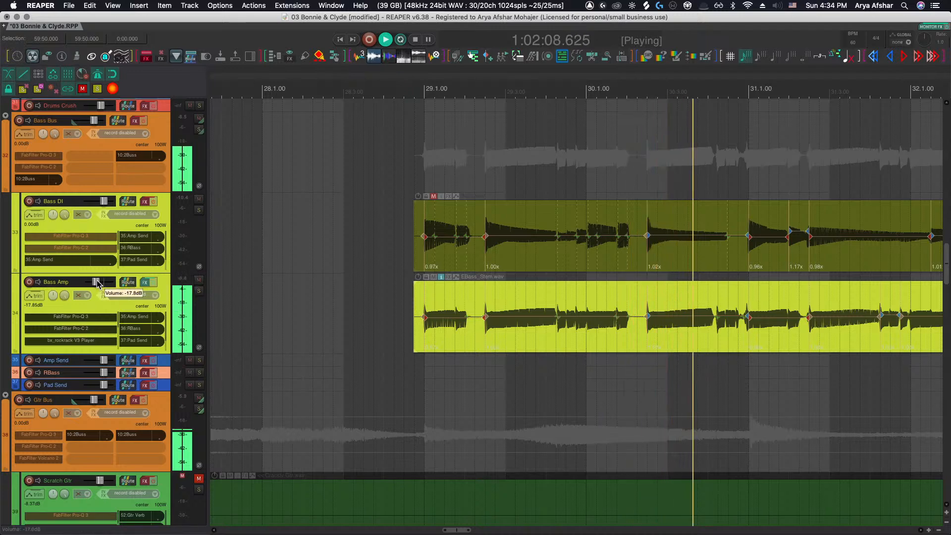
scroll(387, 289, "down", 20)
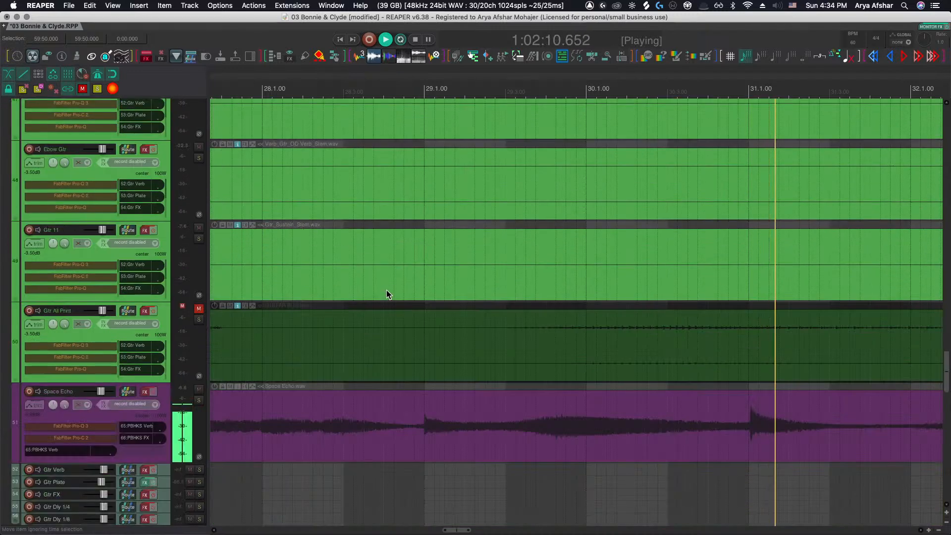
scroll(387, 289, "down", 12)
scroll(388, 289, "down", 5)
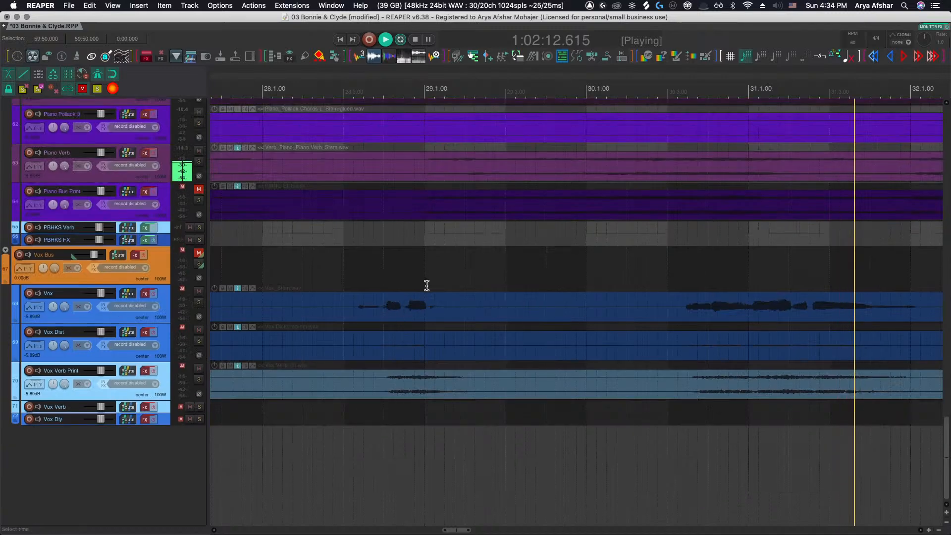
scroll(436, 286, "up", 6)
scroll(438, 286, "up", 3)
scroll(438, 287, "right", 5)
scroll(438, 287, "down", 3)
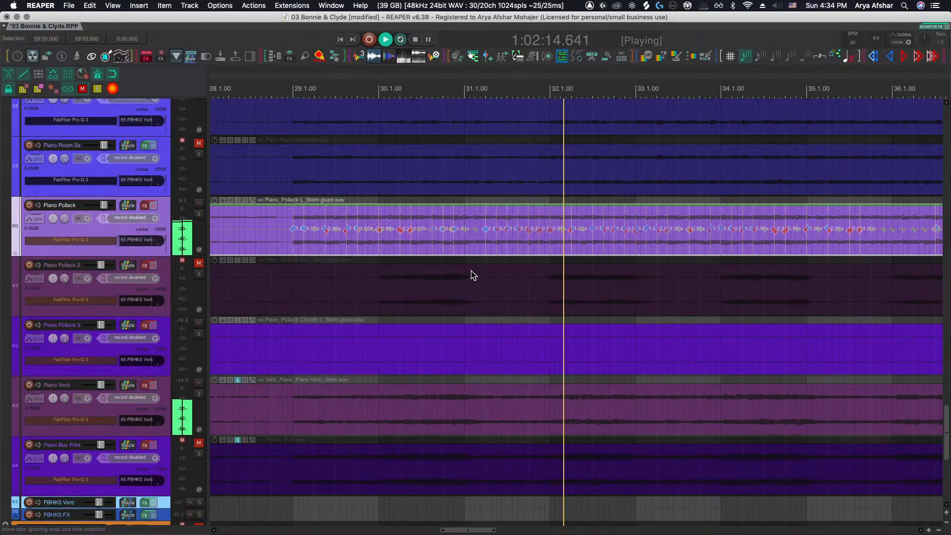
scroll(475, 269, "right", 1)
scroll(551, 253, "up", 8)
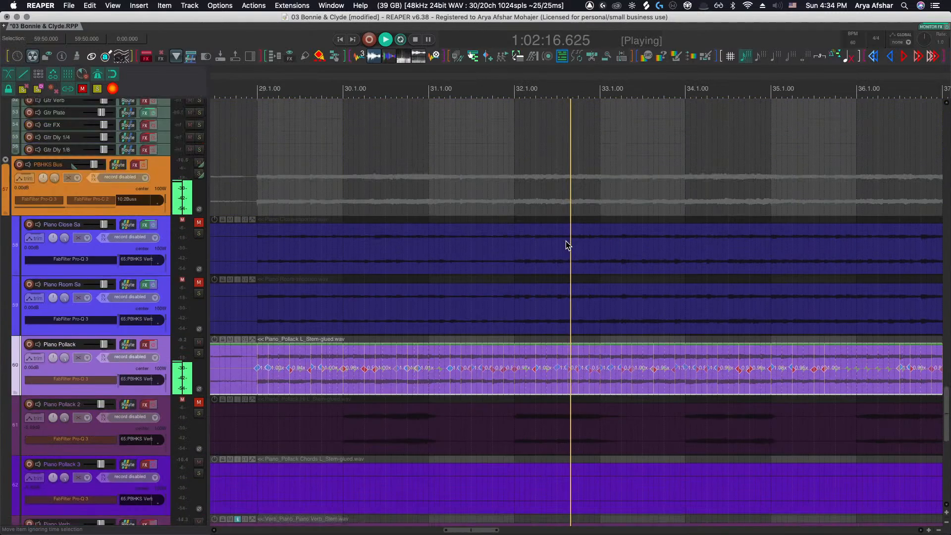
left_click(515, 361)
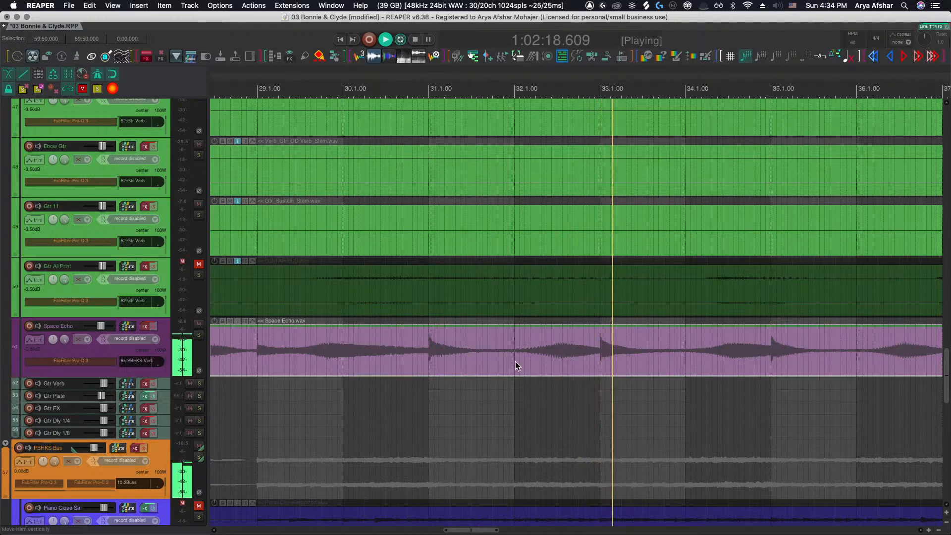
Follow the Piano Pollack item's stretch markers from bar 33 to bar 39 while listening
scroll(517, 359, "down", 8)
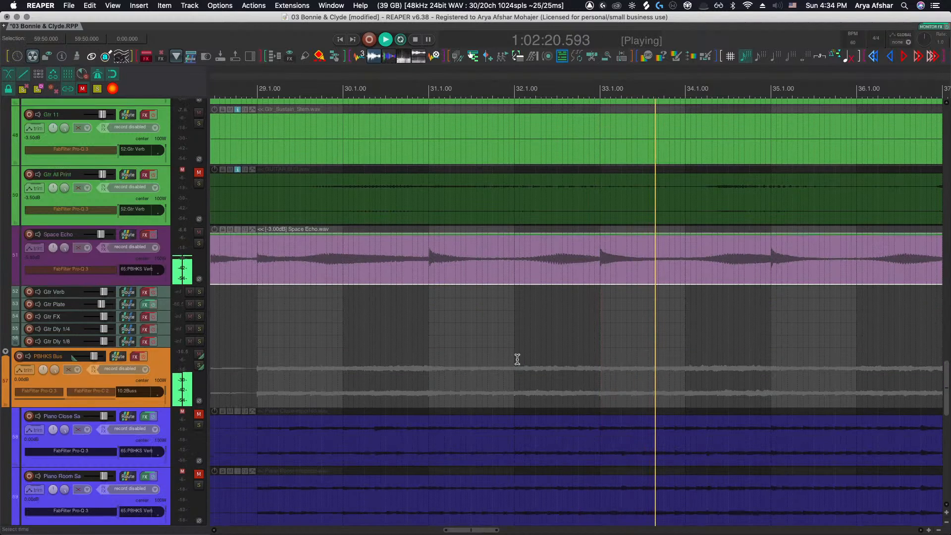
scroll(510, 353, "right", 4)
scroll(540, 287, "up", 3)
scroll(535, 276, "up", 3)
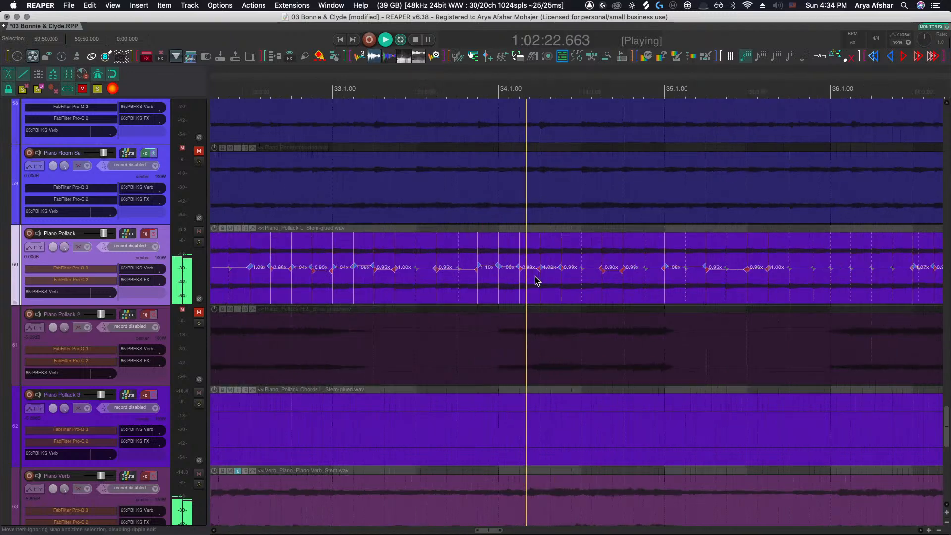
scroll(535, 277, "right", 1)
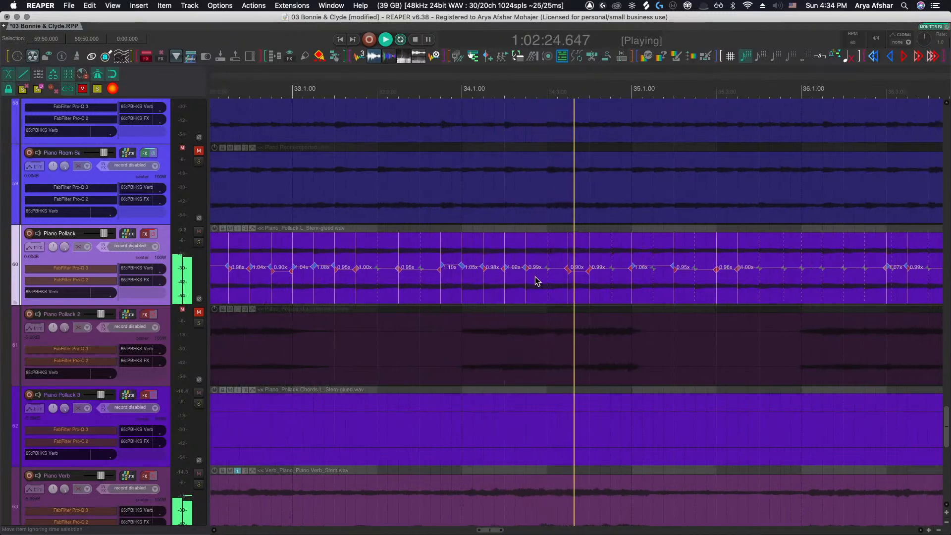
scroll(535, 277, "right", 4)
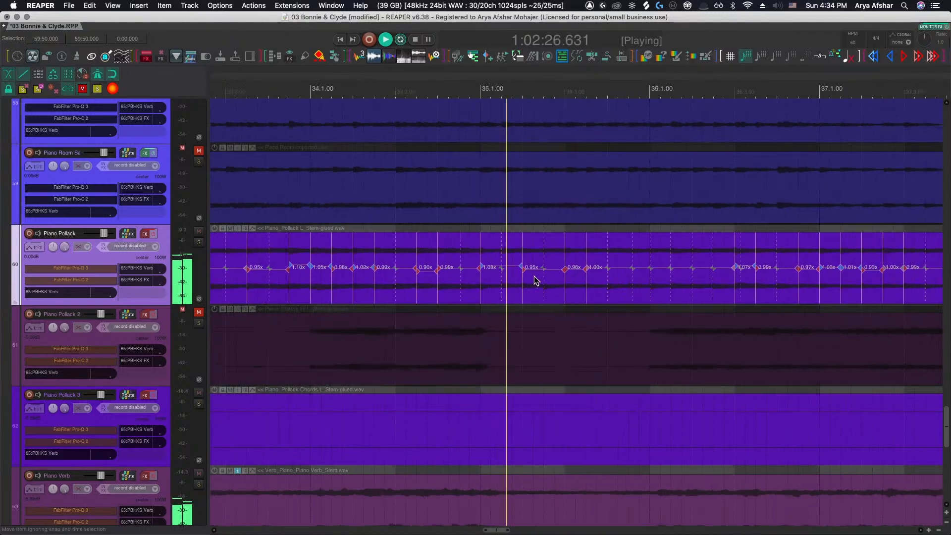
scroll(534, 279, "right", 3)
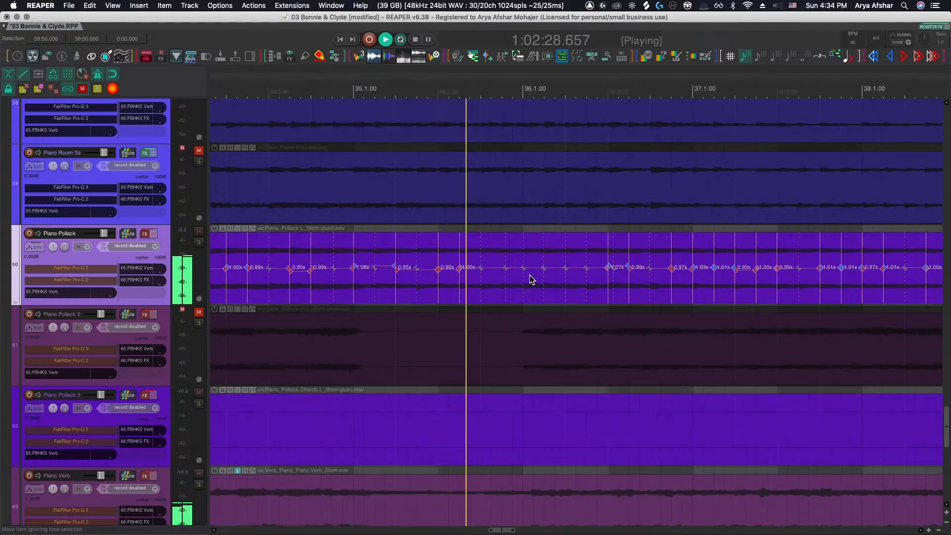
scroll(530, 274, "up", 4)
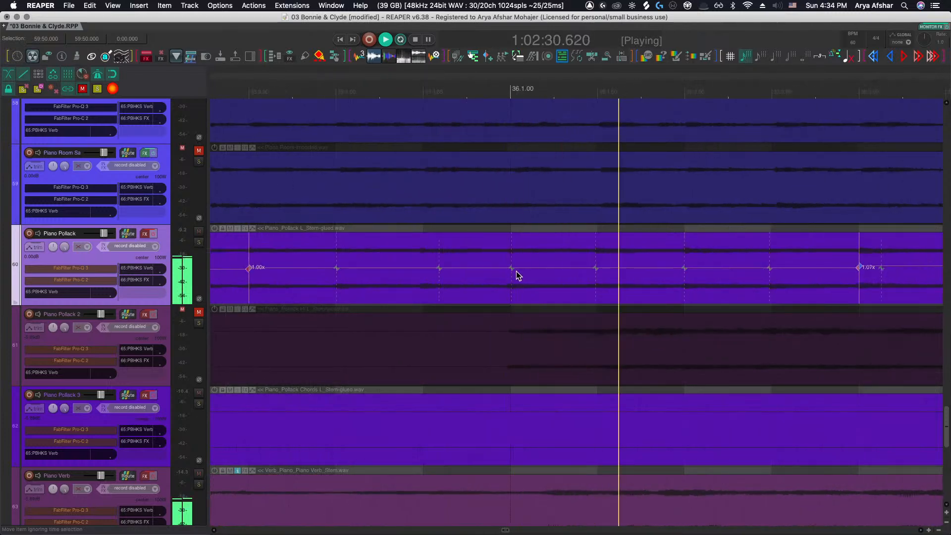
scroll(516, 273, "right", 9)
scroll(516, 276, "right", 3)
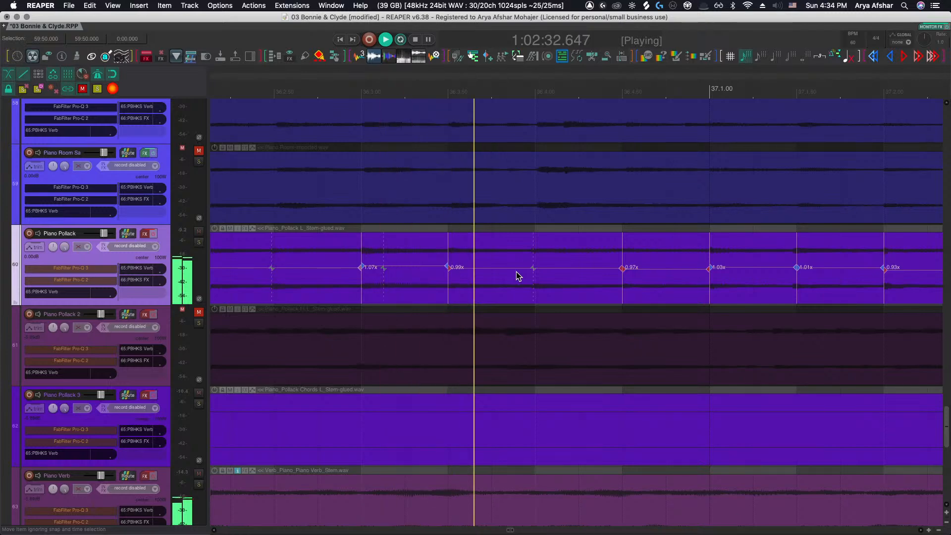
scroll(516, 276, "right", 3)
scroll(515, 271, "right", 6)
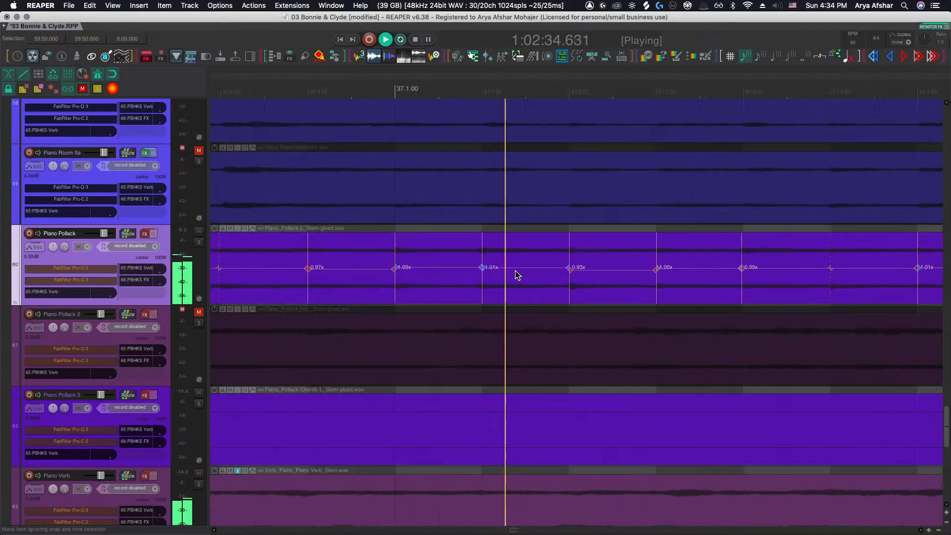
scroll(515, 271, "right", 4)
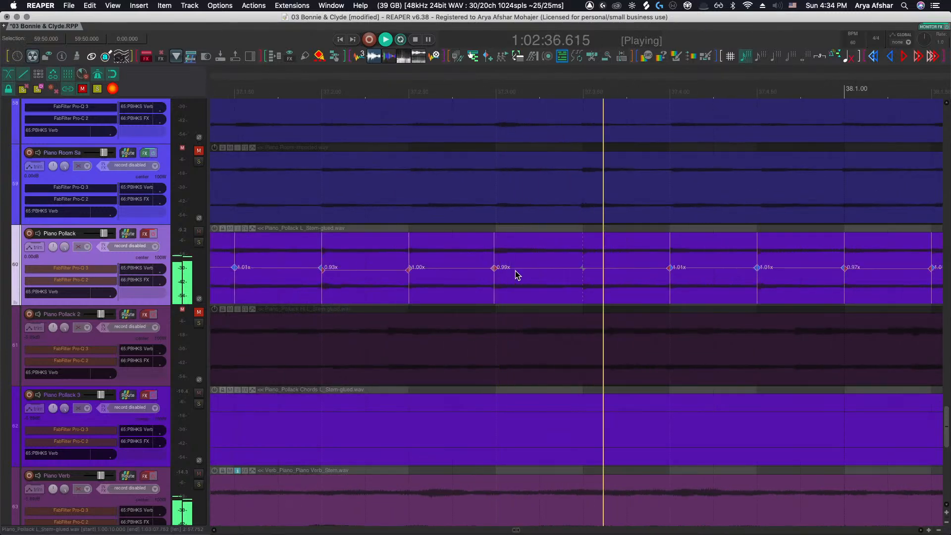
scroll(515, 271, "right", 5)
scroll(515, 272, "right", 5)
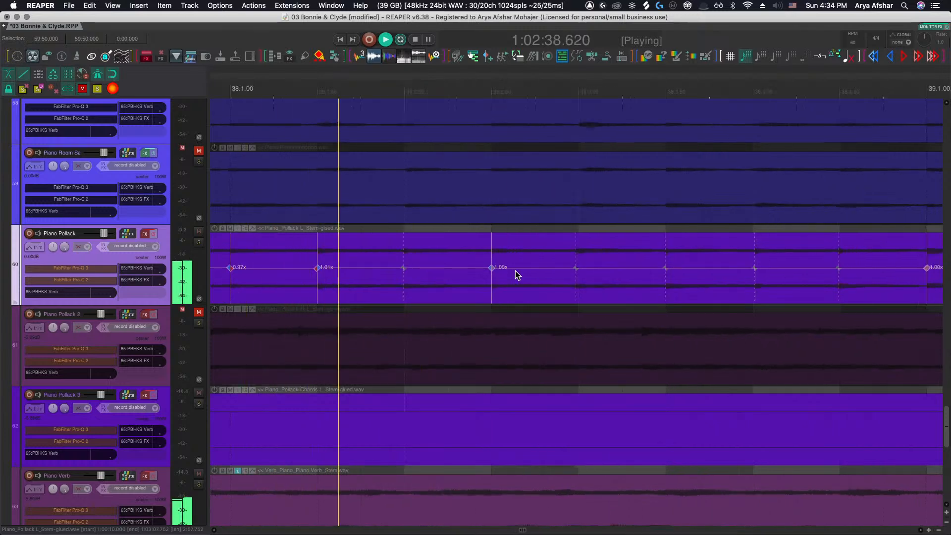
scroll(515, 272, "right", 3)
scroll(515, 271, "right", 4)
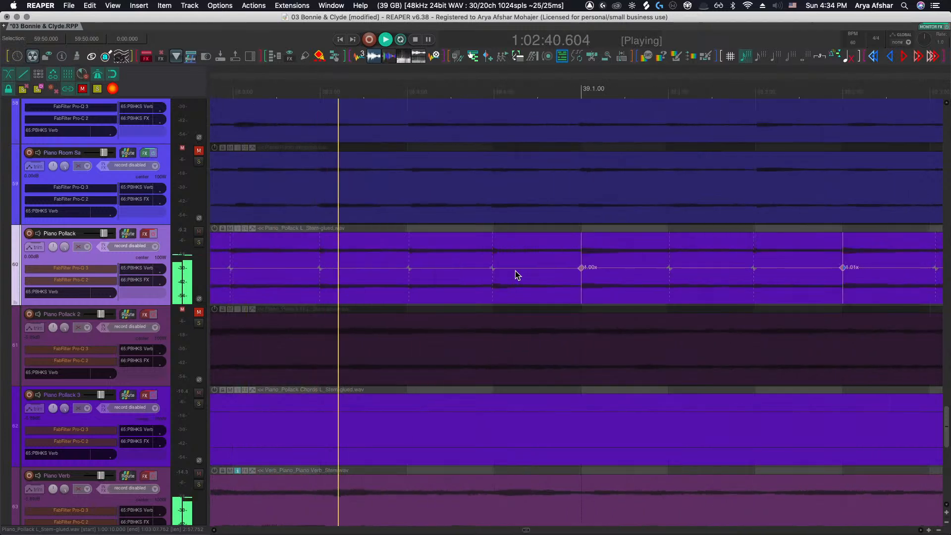
scroll(515, 271, "right", 3)
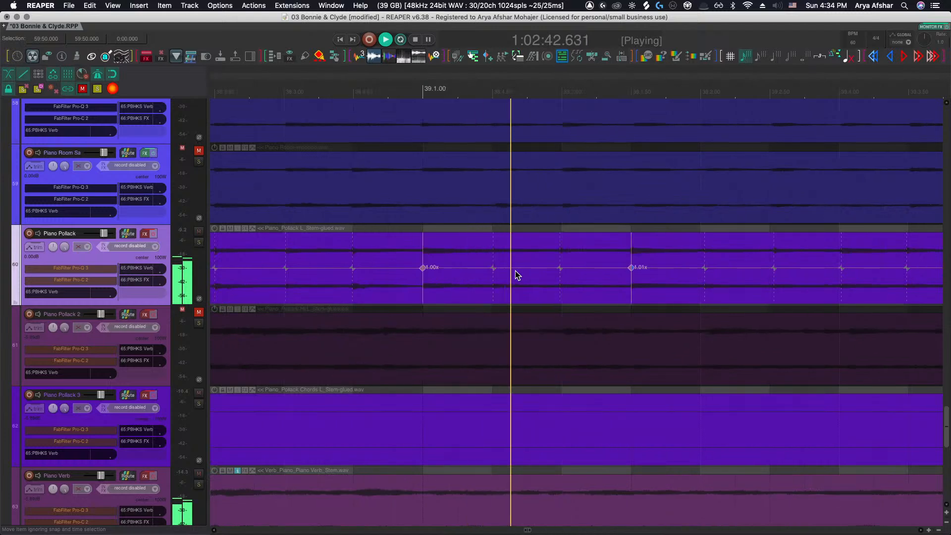
scroll(515, 271, "right", 4)
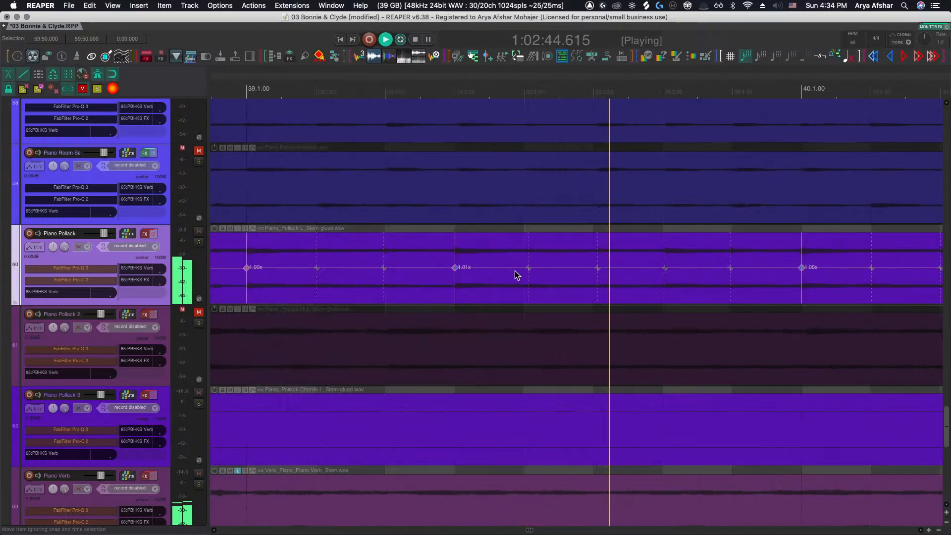
Stop playback and nudge the stretch marker near bar 39.3 of the Piano Pollack item slightly earlier
key("space")
left_click_drag(597, 267, 594, 266)
scroll(430, 118, "right", 3)
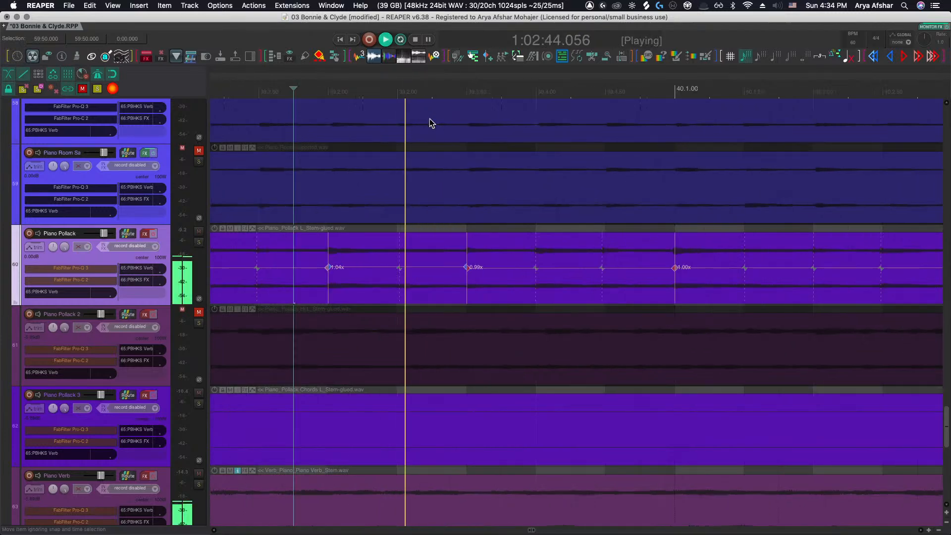
Solo the Piano Pollack track while playback continues
scroll(430, 118, "right", 5)
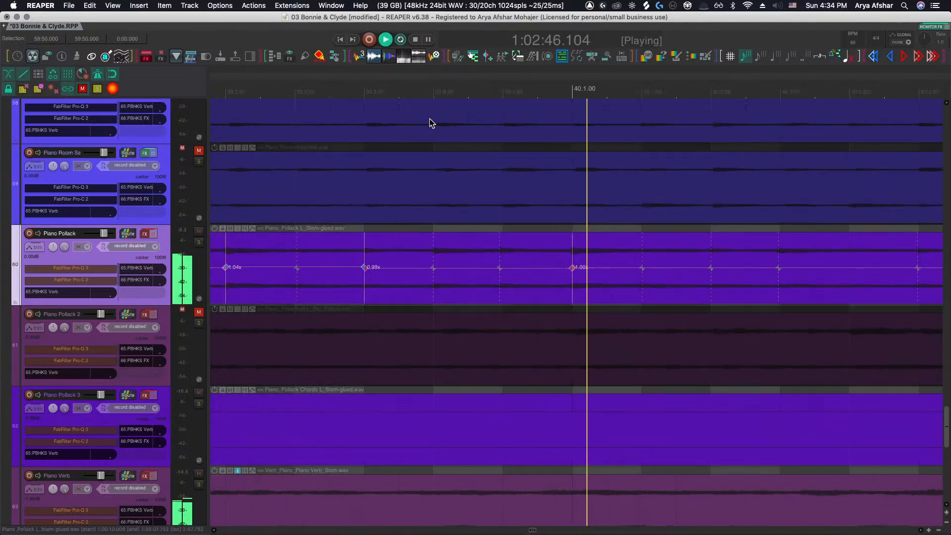
scroll(430, 118, "right", 4)
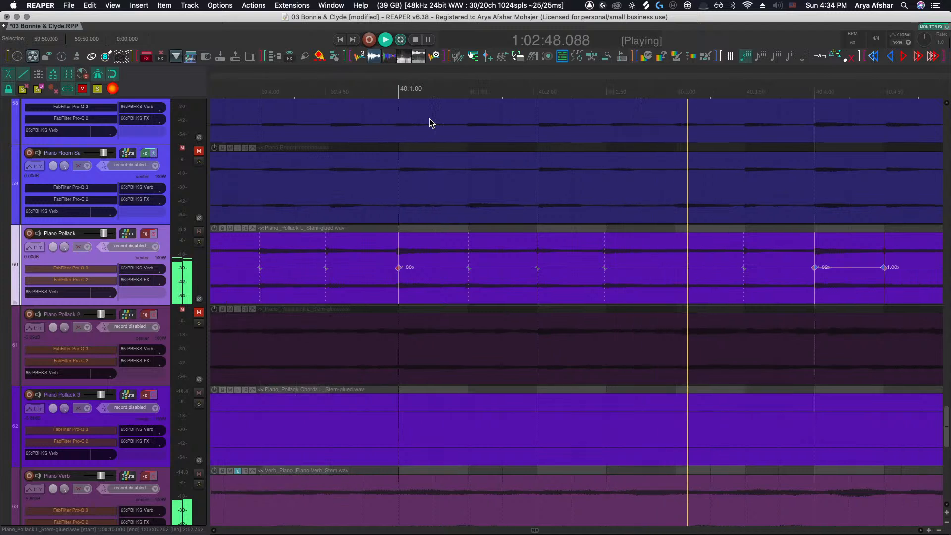
scroll(429, 119, "right", 3)
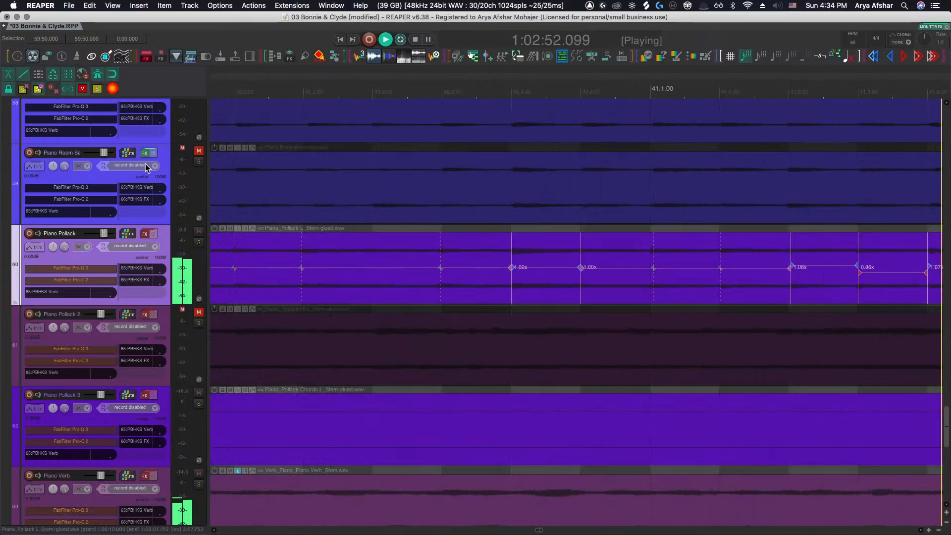
left_click(199, 243)
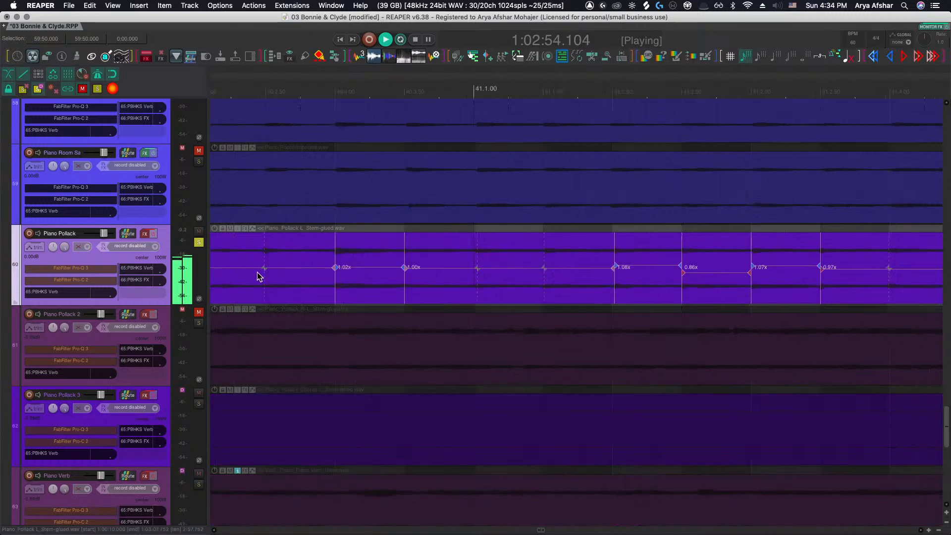
Follow the soloed Piano Pollack item's stretch markers from bar 41 to the item's end while listening
scroll(462, 280, "right", 7)
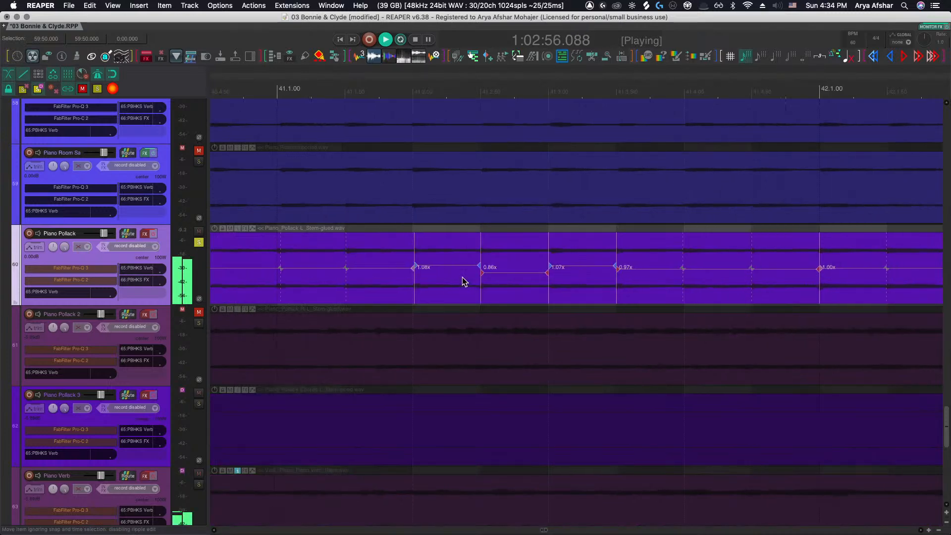
scroll(462, 279, "down", 5)
scroll(515, 278, "up", 3)
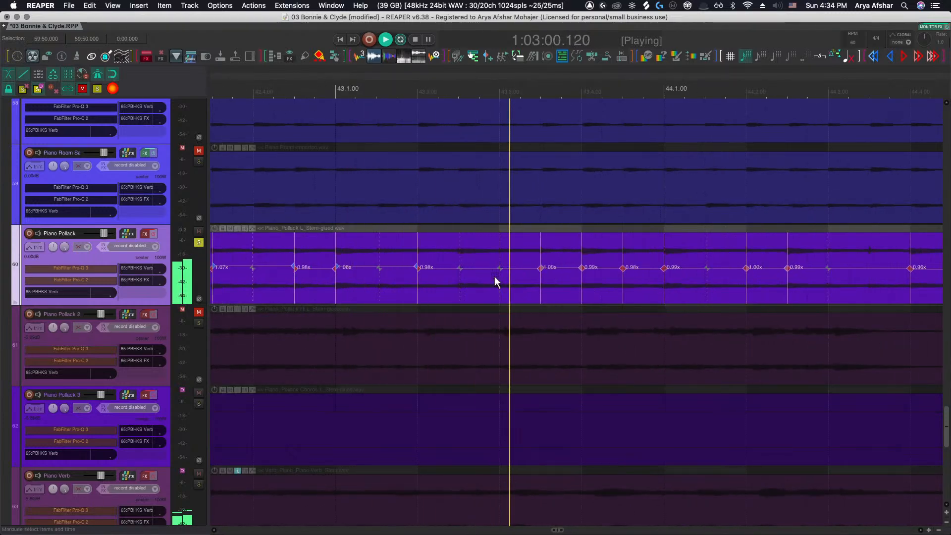
scroll(494, 276, "right", 3)
scroll(495, 276, "right", 1)
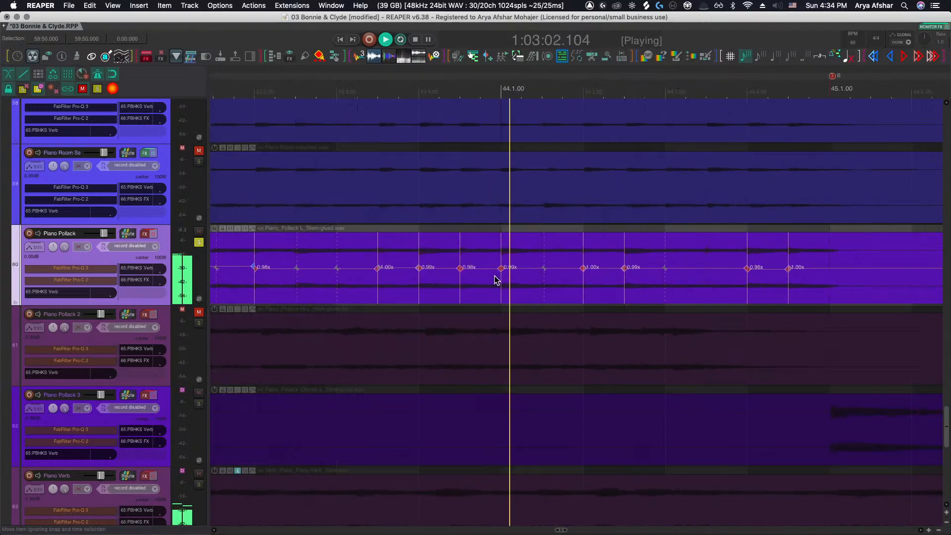
scroll(494, 275, "right", 3)
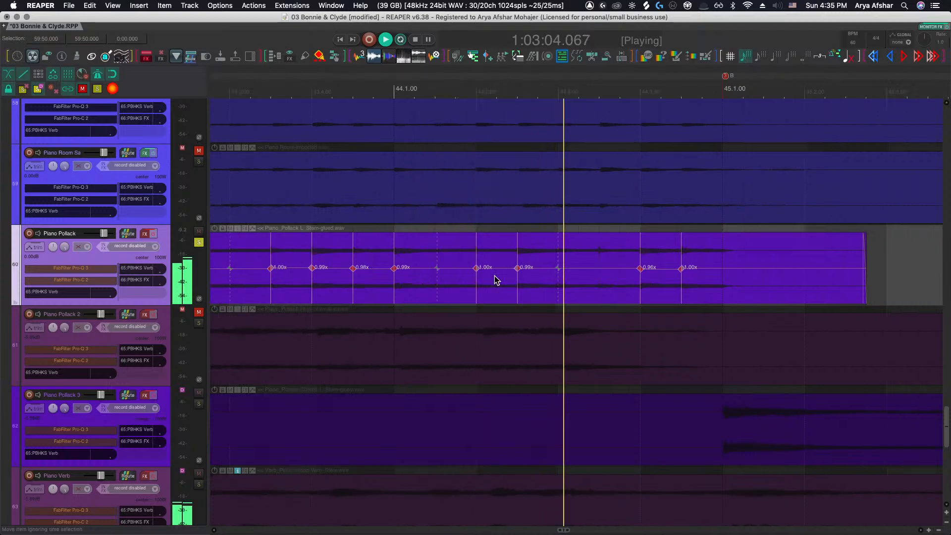
scroll(494, 275, "right", 2)
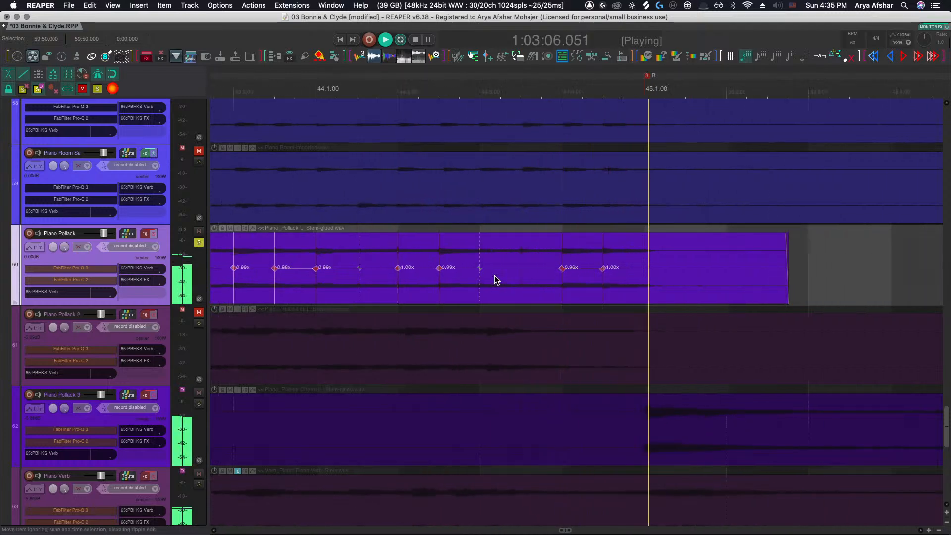
scroll(494, 275, "down", 5)
scroll(494, 276, "right", 4)
Jump playback to the next Piano Pollack item starting at bar 53 and resume listening
key("space")
left_click(515, 266)
key("super+Right")
key("space")
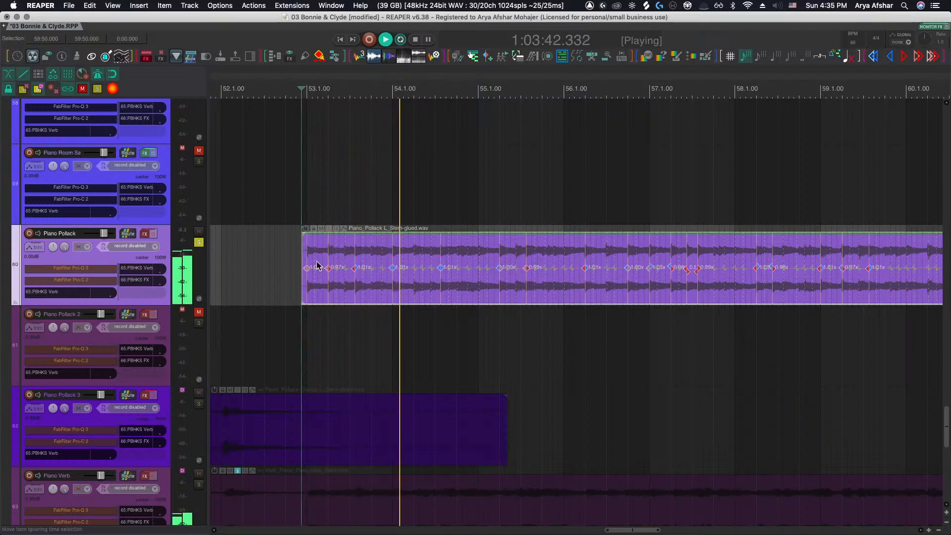
Nudge the stretch marker just after bar 55.1 of the second Piano Pollack item slightly earlier during playback
scroll(347, 267, "up", 5)
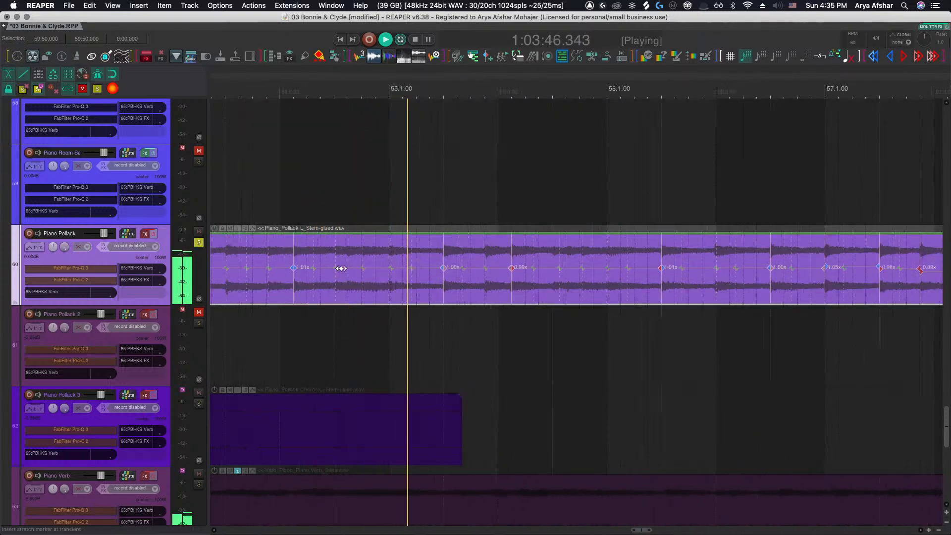
scroll(381, 271, "up", 3)
left_click_drag(424, 270, 418, 267)
scroll(418, 268, "down", 5)
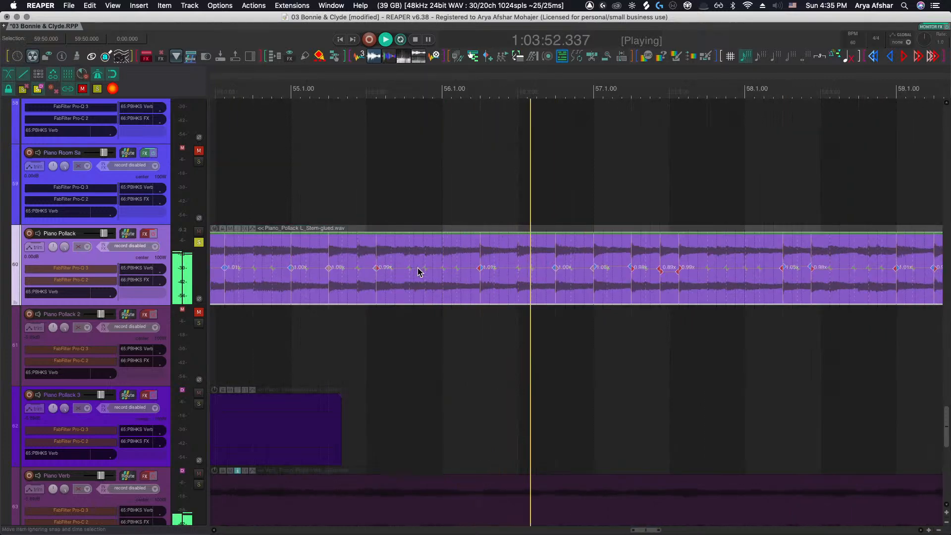
scroll(418, 268, "right", 4)
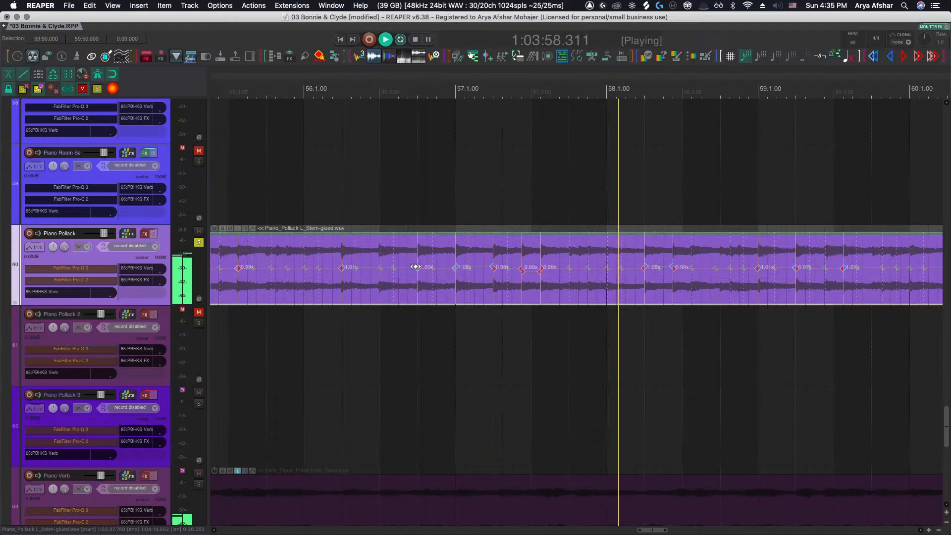
Follow playback of the Piano Pollack item from bar 57 to bar 65 while listening to its timing
scroll(415, 267, "right", 4)
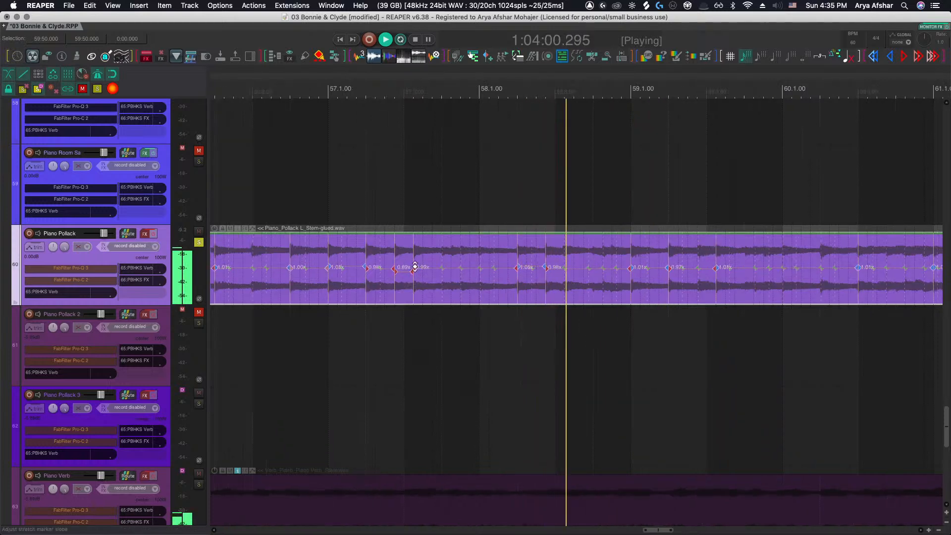
scroll(415, 266, "right", 5)
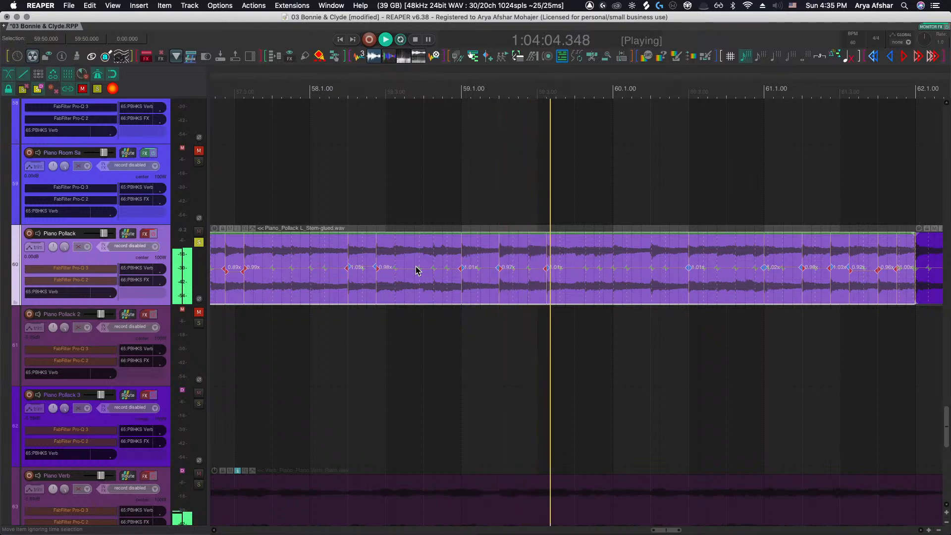
scroll(415, 266, "right", 6)
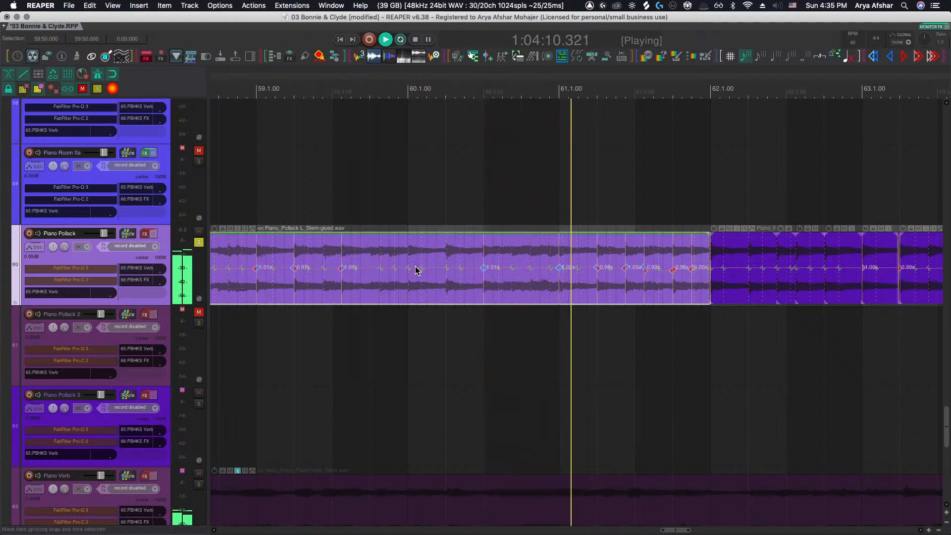
scroll(415, 267, "right", 5)
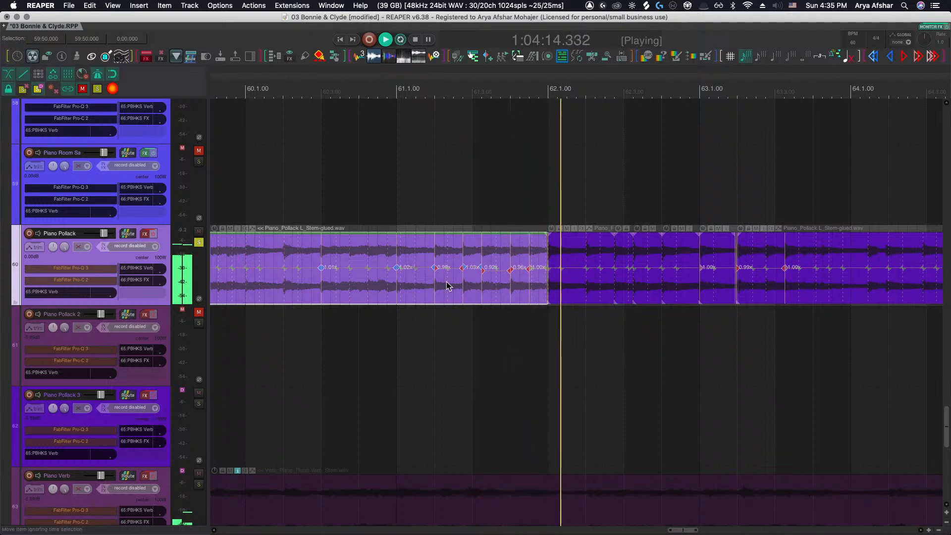
scroll(507, 327, "right", 8)
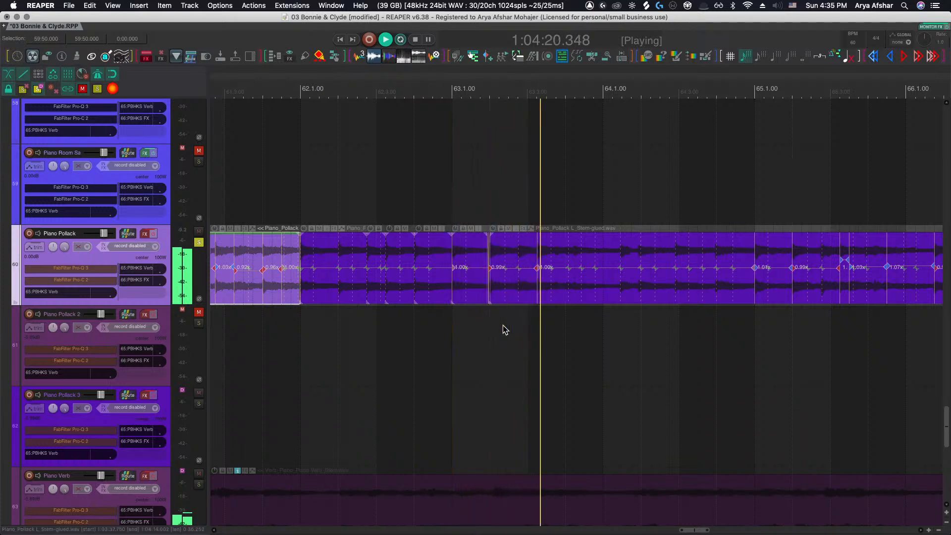
scroll(504, 329, "right", 2)
scroll(503, 325, "right", 3)
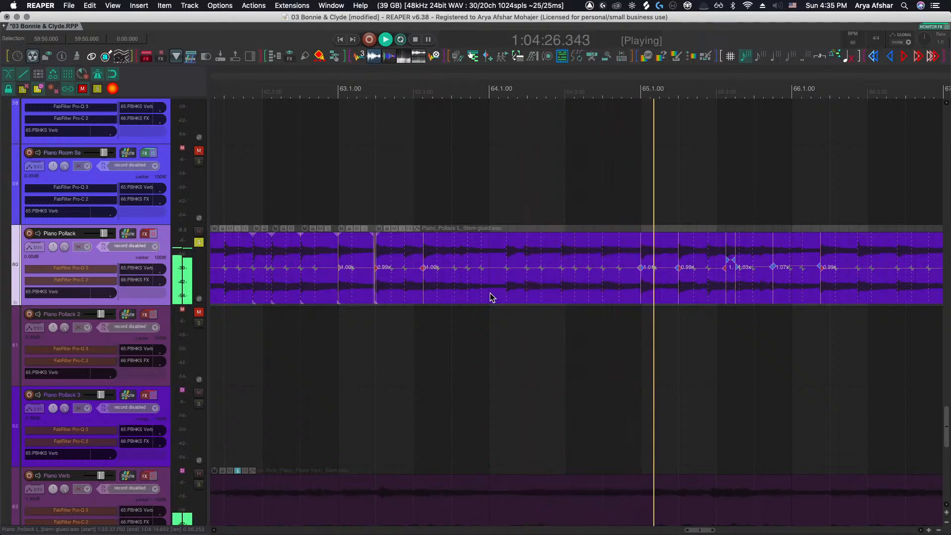
Restart playback and split the Piano Pollack item at bar 64.1
key("space")
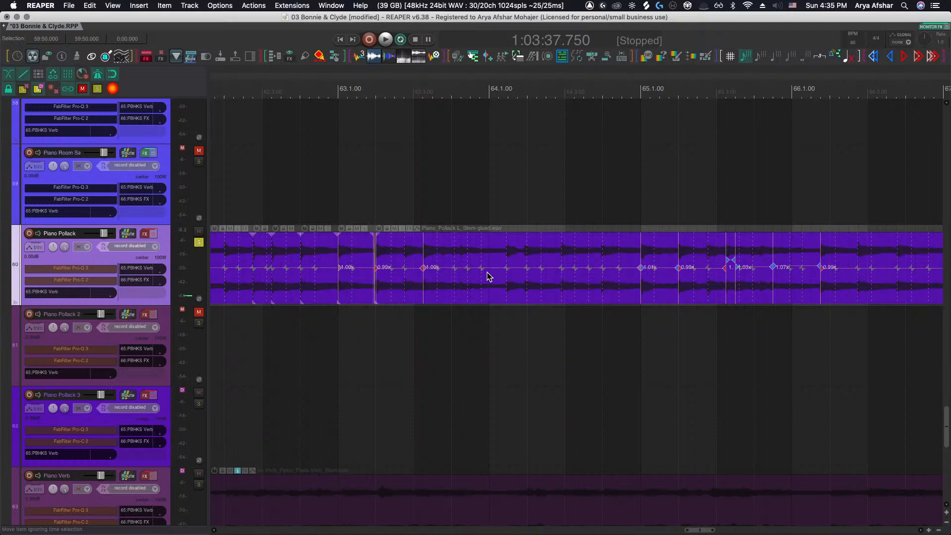
left_click(467, 323)
key("space")
scroll(500, 292, "up", 3)
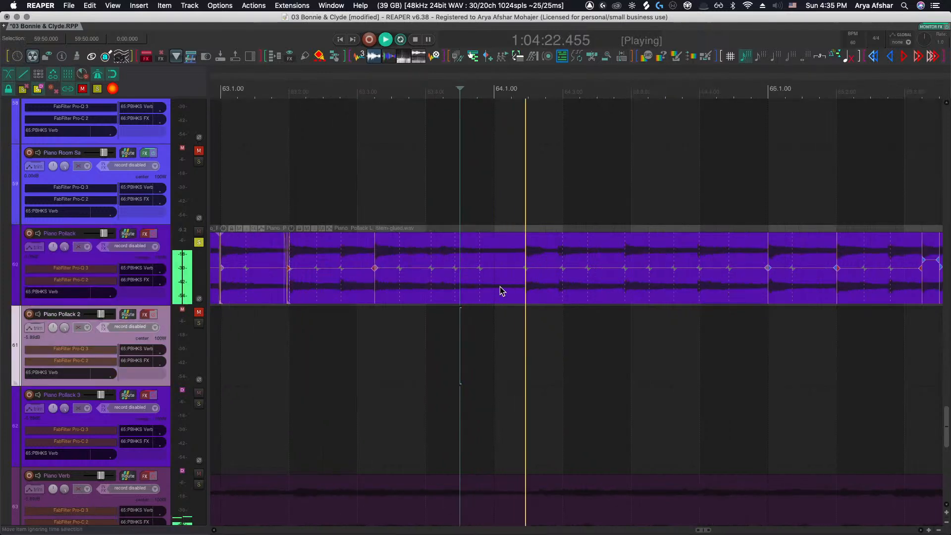
left_click(494, 259)
key("s")
scroll(494, 260, "right", 1)
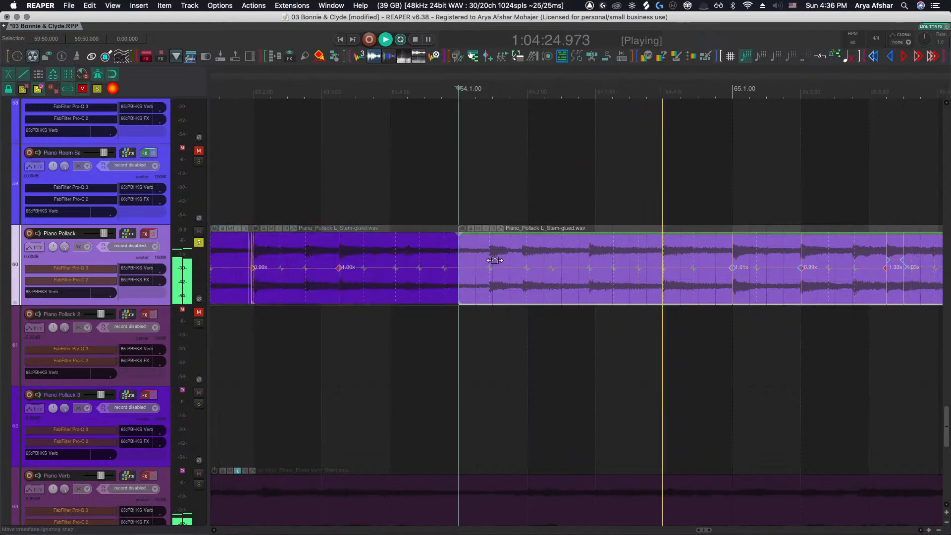
Trim the split-off part so it starts at bar 65.1, then restart playback to audition the gap
left_click(722, 281)
key("a")
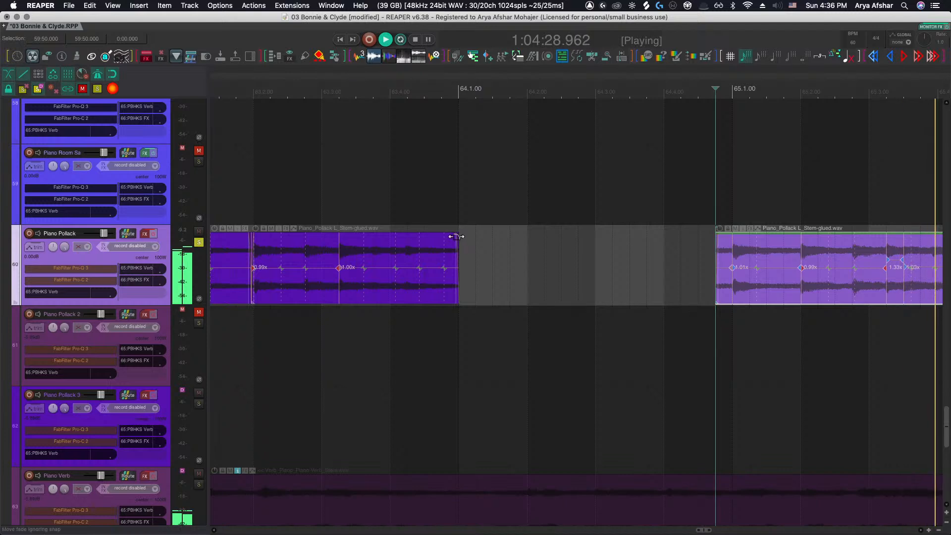
left_click(280, 328)
key("space")
key("space")
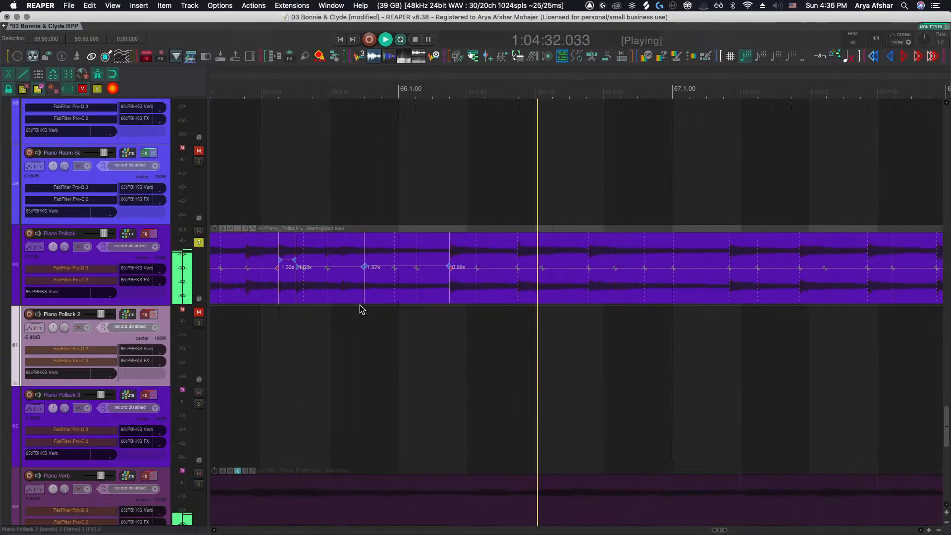
Stop playback and delete the Piano Pollack item that starts at bar 65.1
scroll(360, 304, "down", 6)
scroll(360, 304, "up", 6)
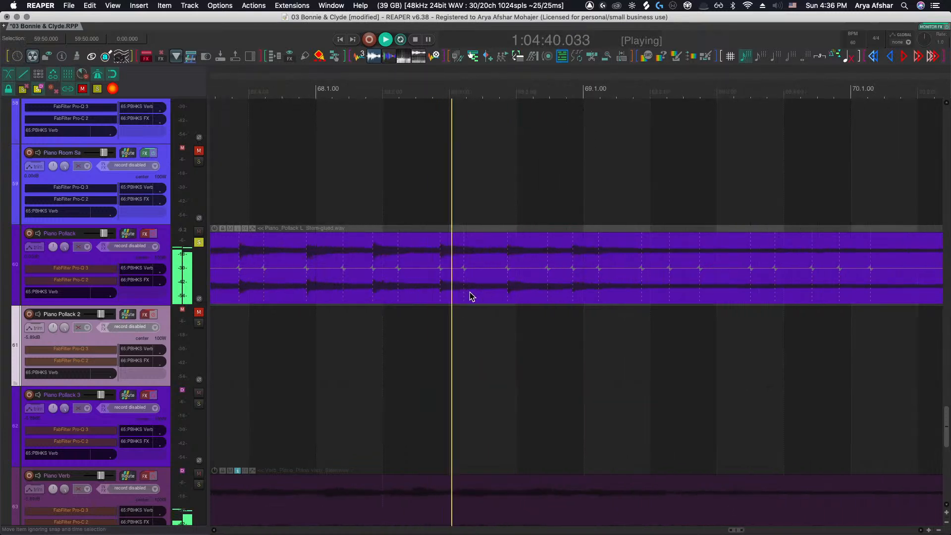
scroll(472, 296, "down", 3)
scroll(472, 295, "down", 3)
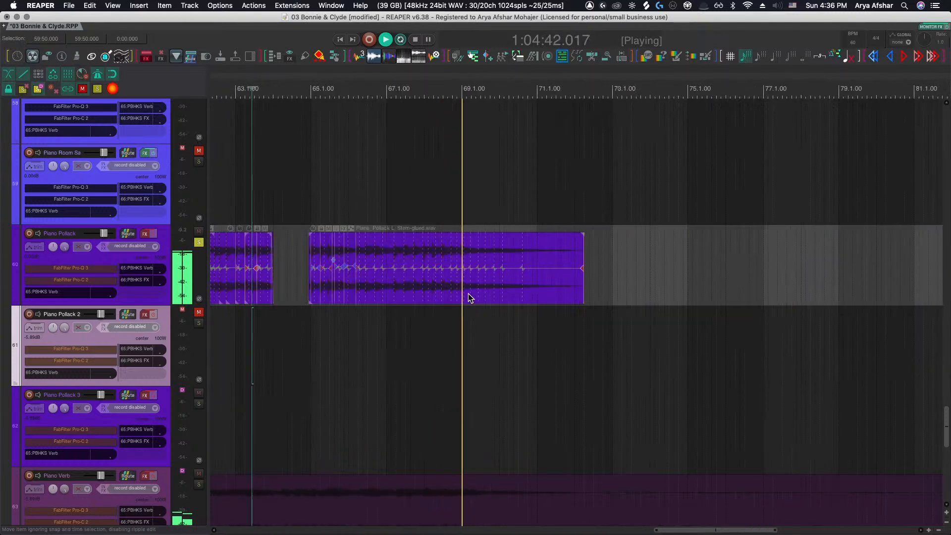
key("space")
left_click(343, 290)
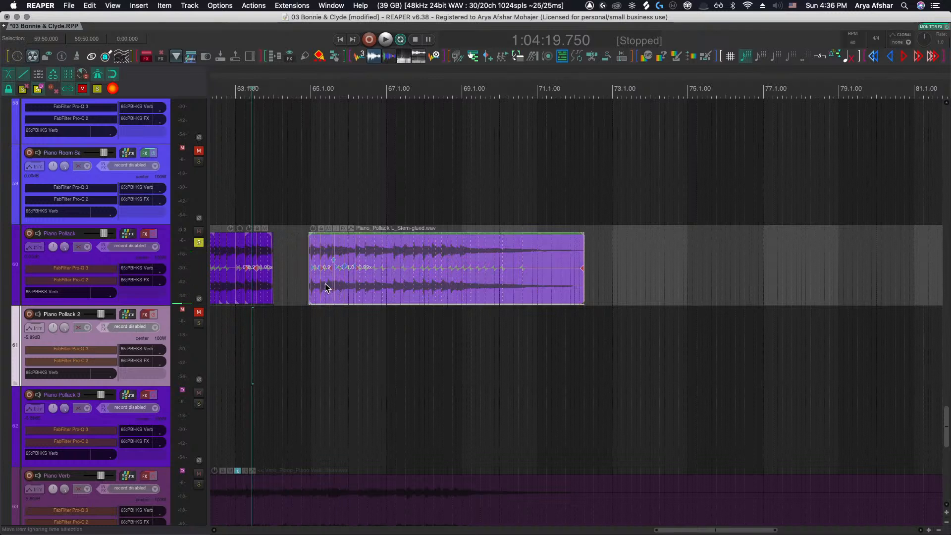
key("Delete")
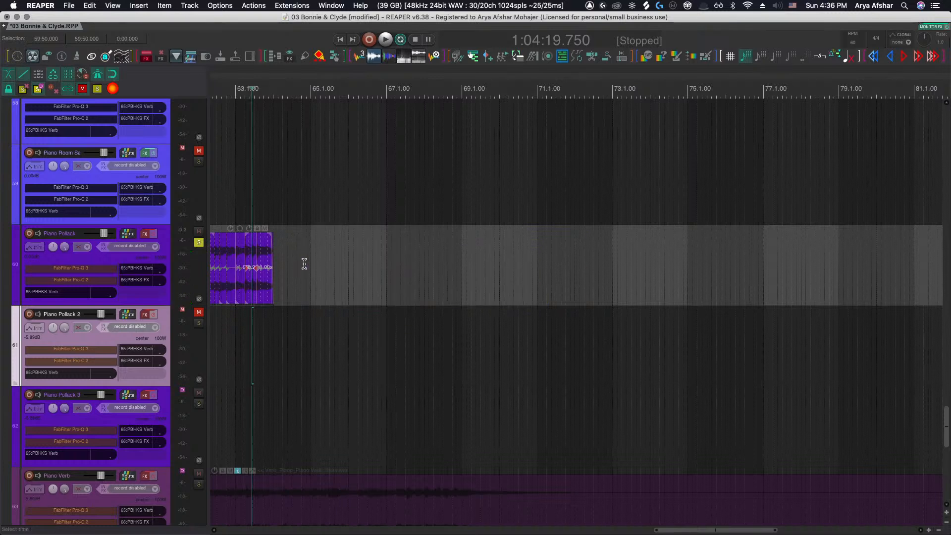
Extend the remaining Piano Pollack item and cut it so it ends exactly at bar 64.1
left_click_drag(273, 282, 587, 286)
key("space")
scroll(261, 314, "up", 4)
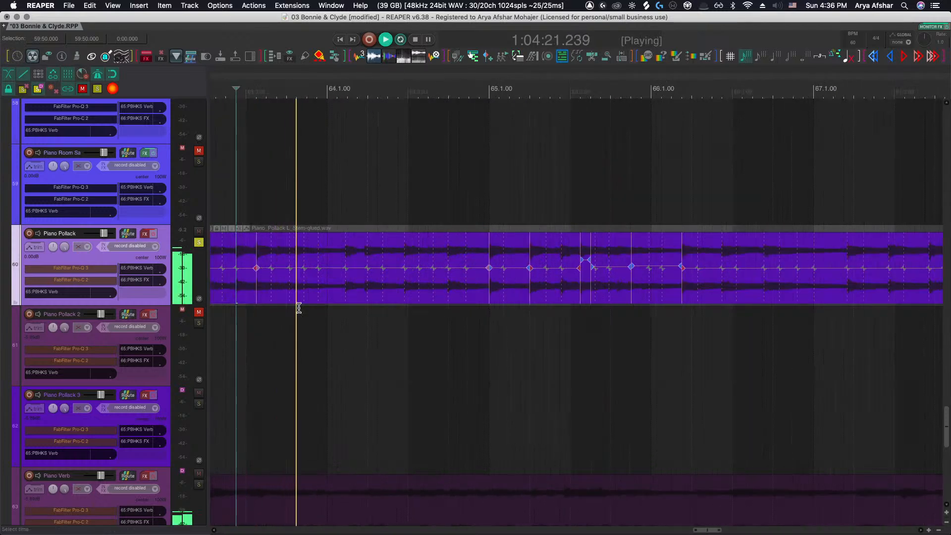
left_click(333, 280)
key("s")
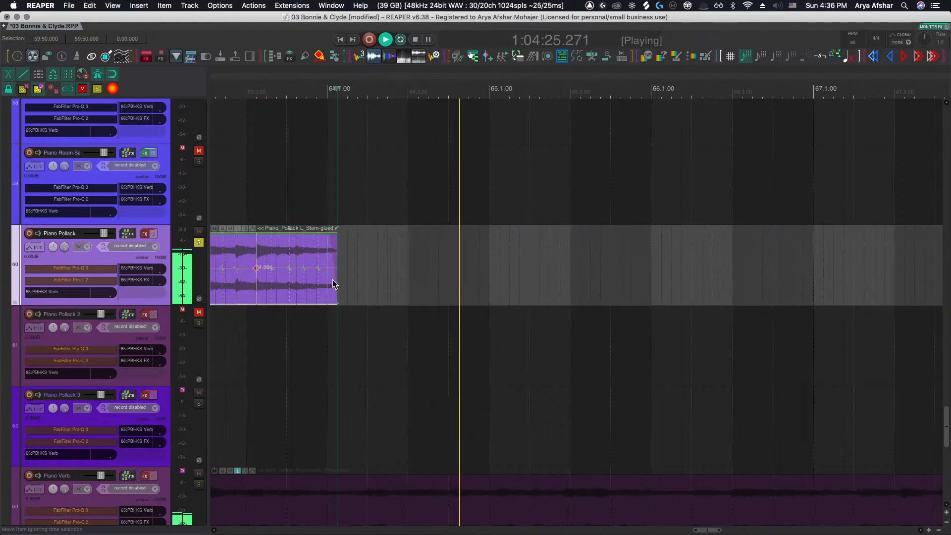
key("space")
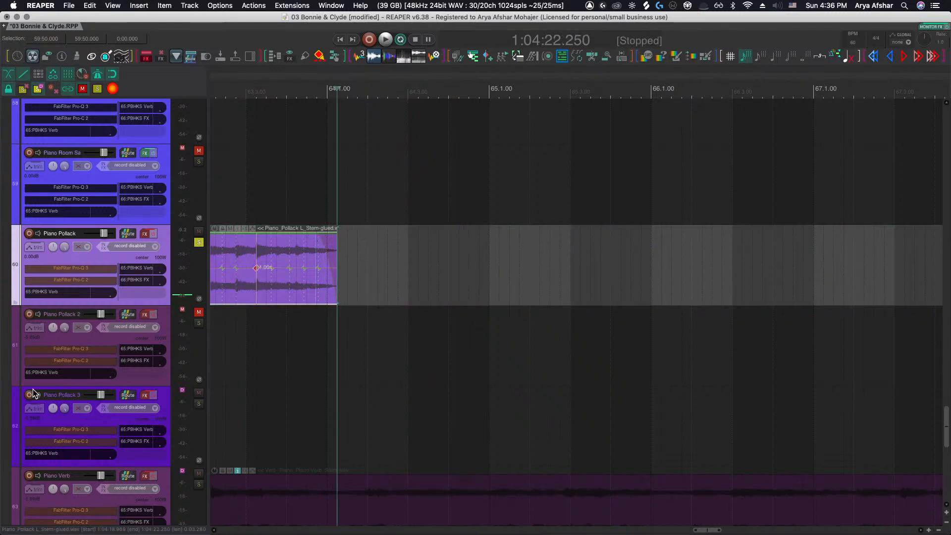
Solo the Piano Pollack 2 track as well and select its item
scroll(377, 380, "down", 8)
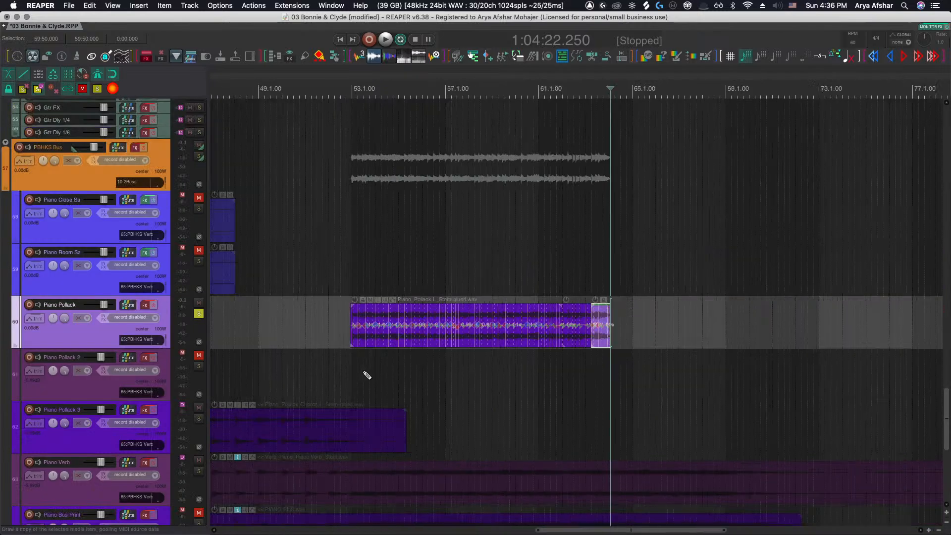
scroll(357, 369, "down", 5)
scroll(354, 367, "down", 1)
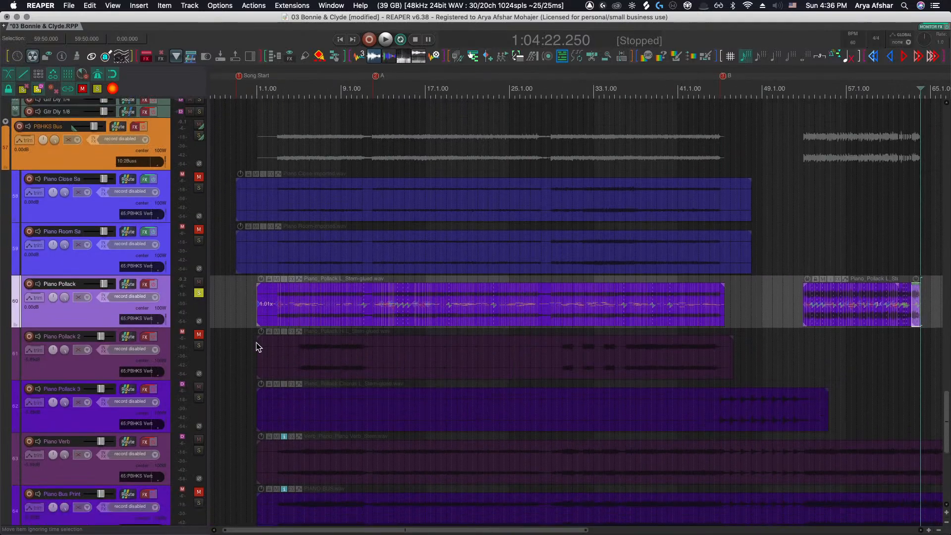
left_click(198, 346)
left_click(295, 346)
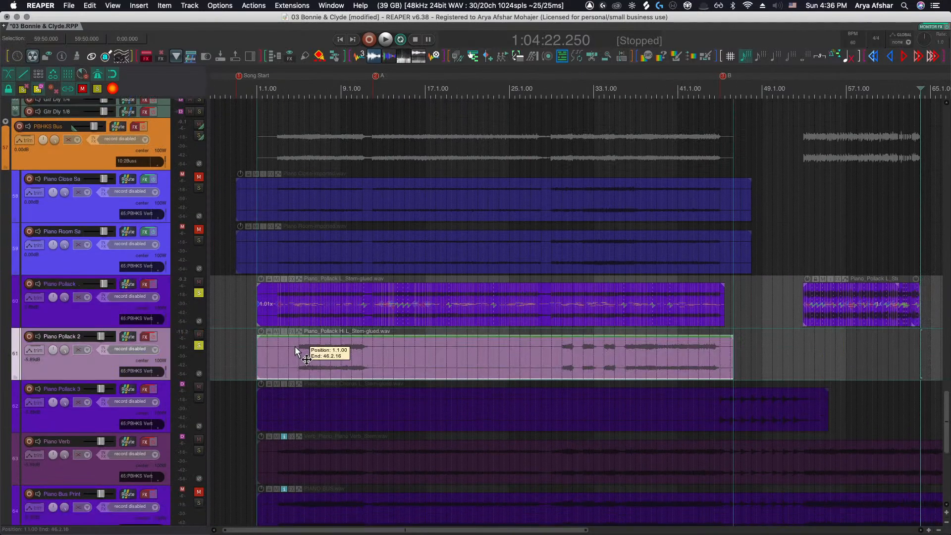
Play the soloed Piano Pollack 2 part from bar 5 and follow it while listening
scroll(295, 346, "up", 1)
scroll(295, 345, "up", 12)
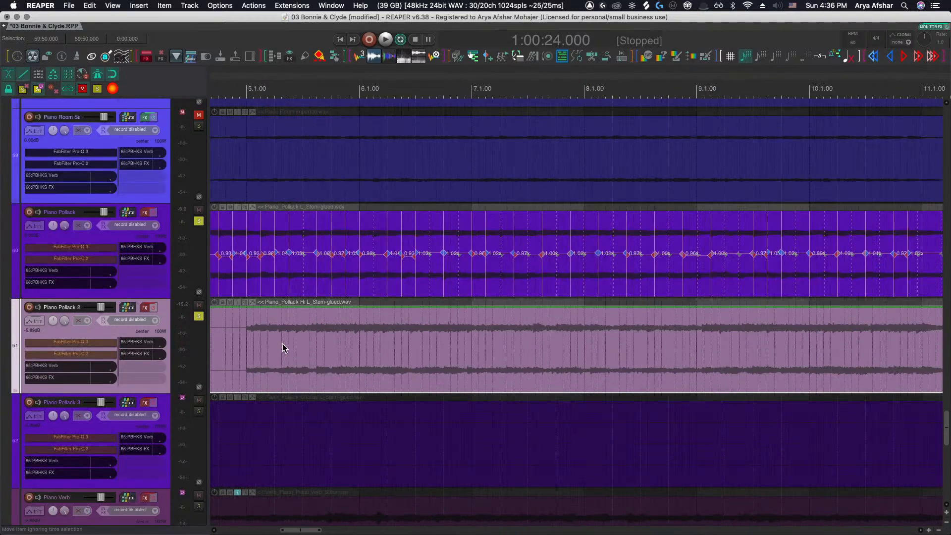
left_click(422, 342)
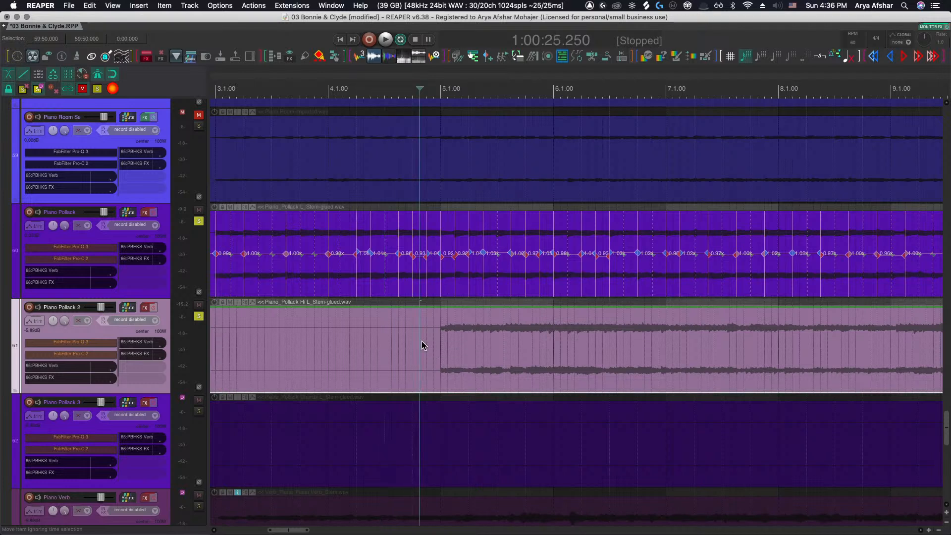
key("space")
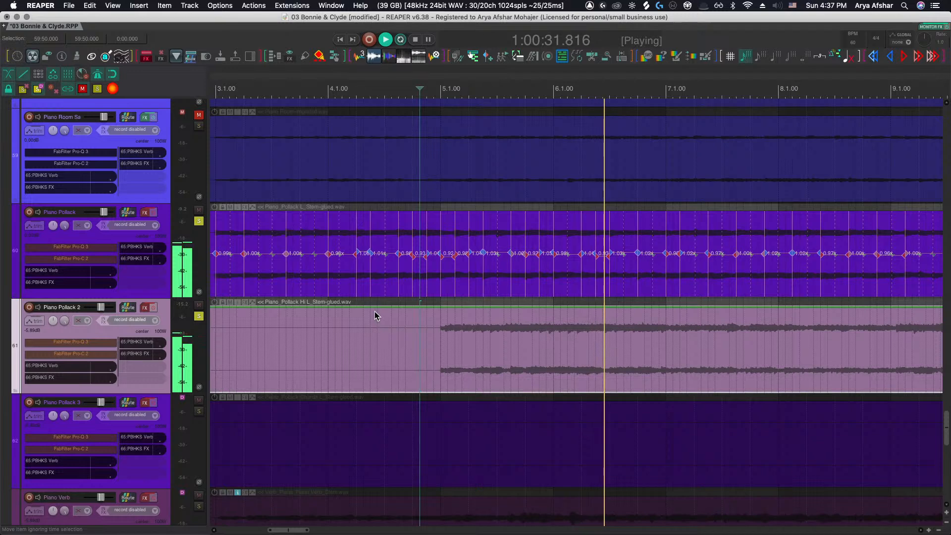
scroll(374, 311, "right", 1)
scroll(374, 315, "right", 5)
scroll(375, 316, "right", 2)
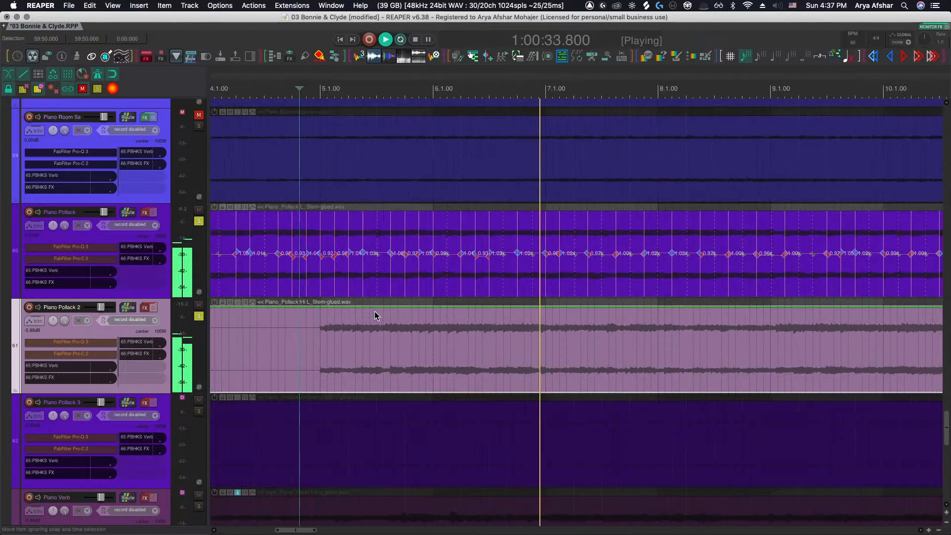
scroll(374, 315, "right", 9)
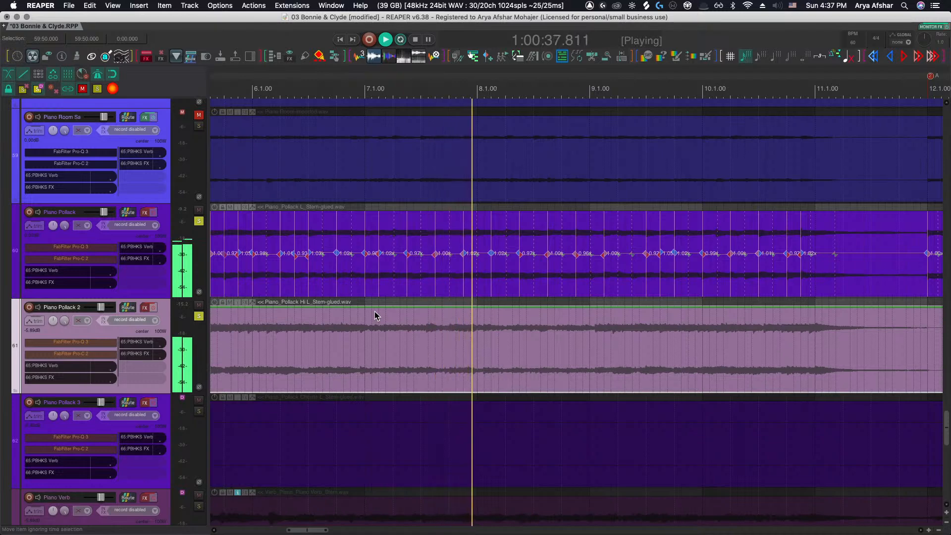
scroll(374, 315, "right", 2)
scroll(375, 315, "down", 8)
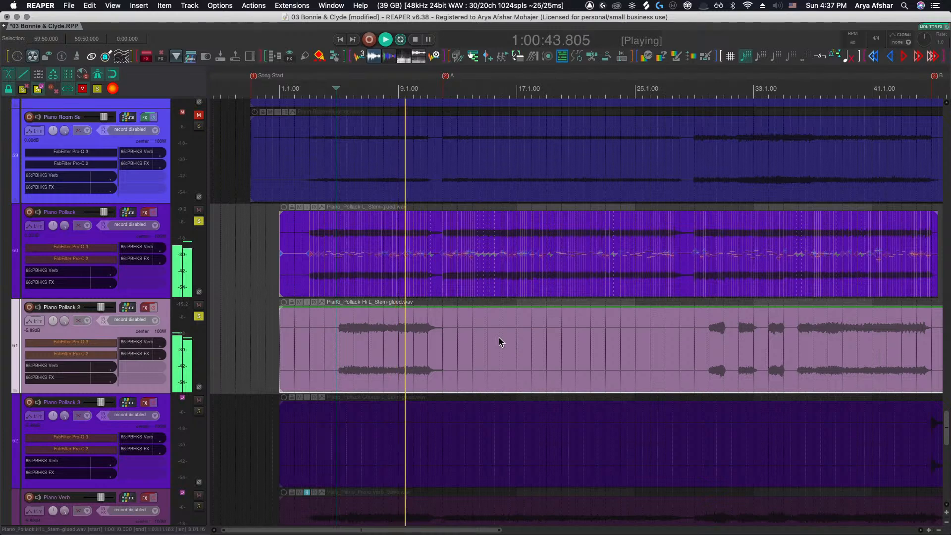
key("space")
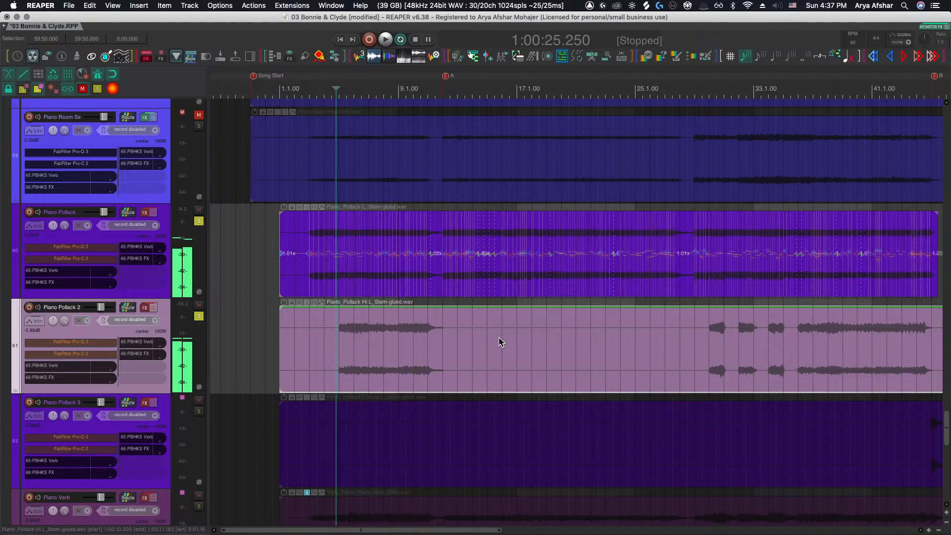
Restart playback of both soloed piano tracks from the start of the song
key("super+Tab")
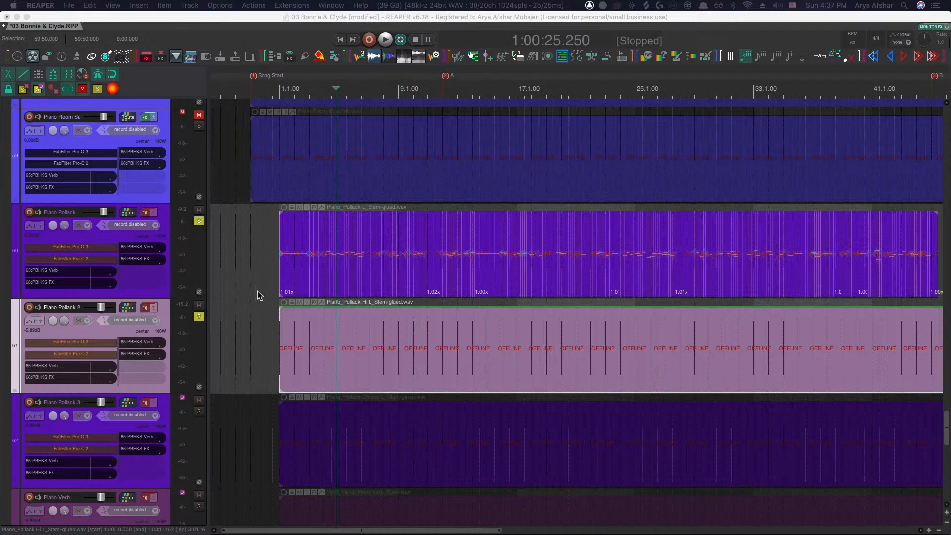
left_click(246, 324)
left_click(352, 326)
key("space")
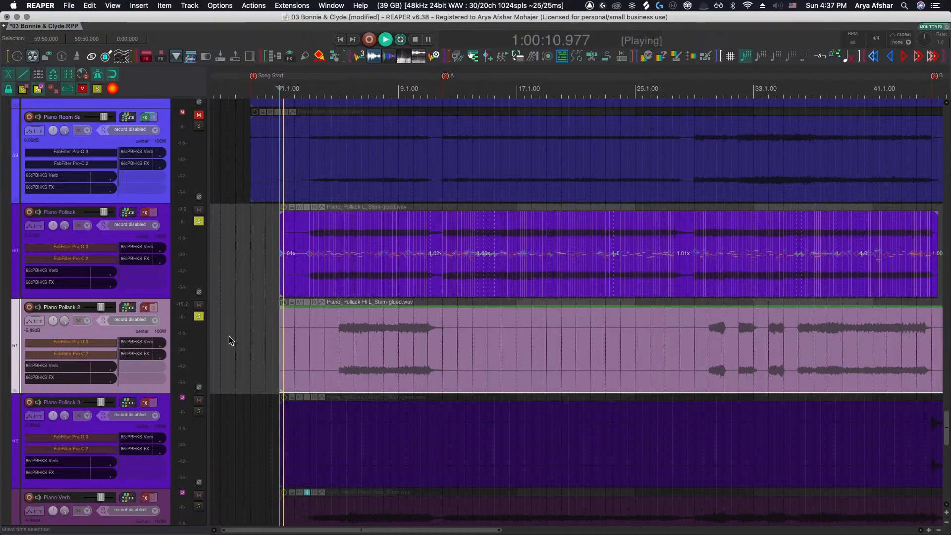
Compare the Piano Pollack and Piano Pollack 2 parts over the opening bars, jumping playback back to bar 5
scroll(228, 335, "right", 2)
scroll(264, 338, "down", 2)
scroll(266, 338, "right", 2)
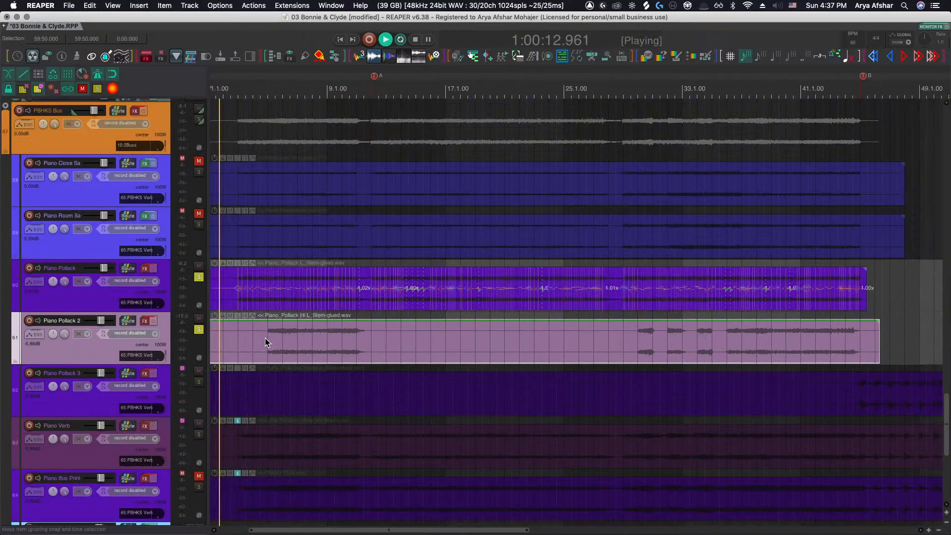
scroll(265, 338, "left", 2)
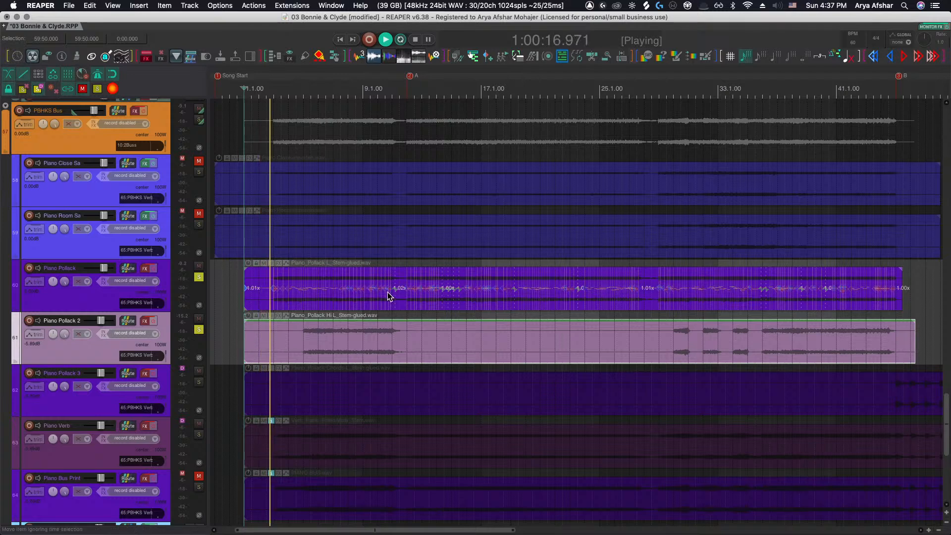
scroll(267, 327, "up", 6)
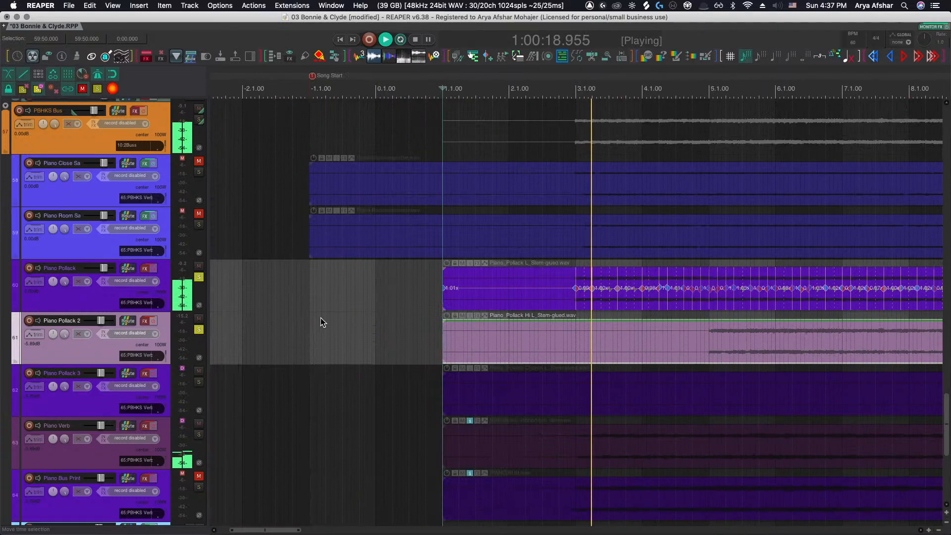
scroll(323, 319, "right", 10)
scroll(358, 306, "right", 3)
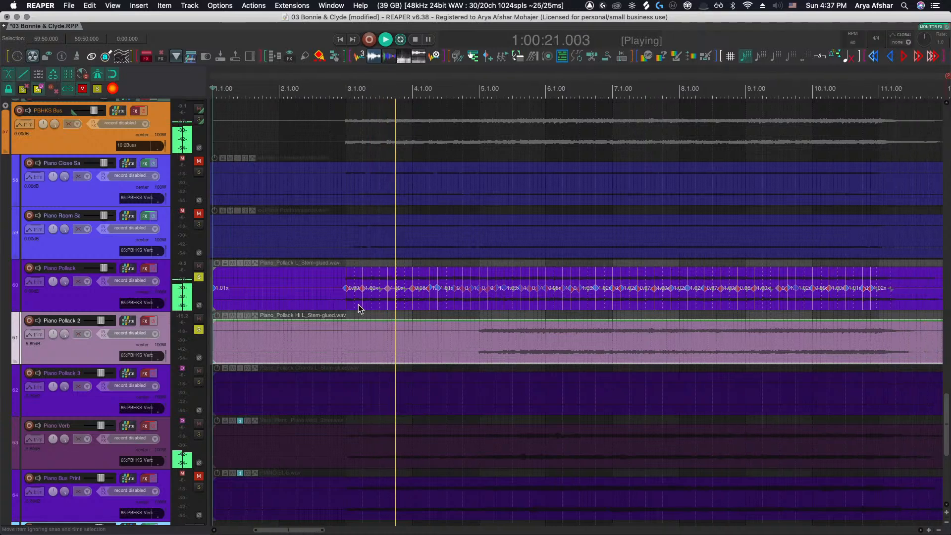
scroll(358, 304, "right", 3)
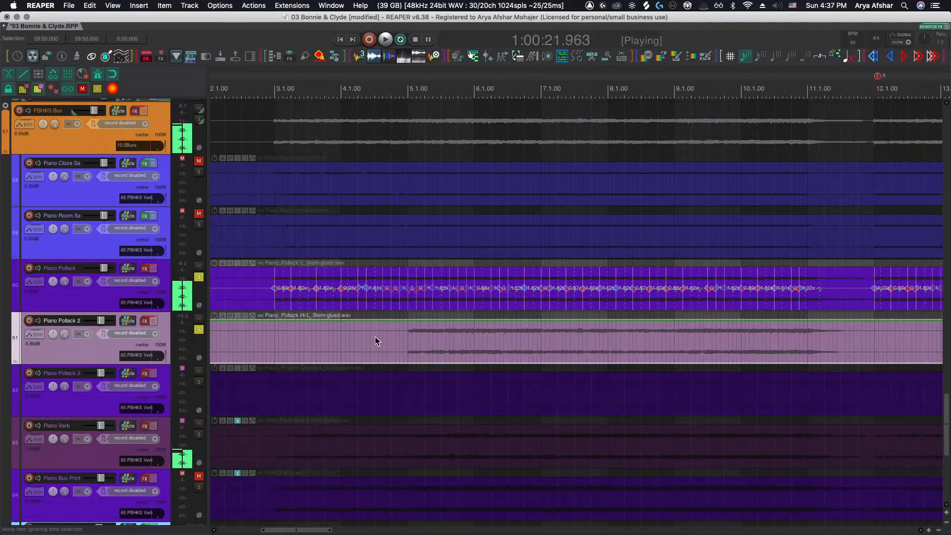
left_click(391, 335)
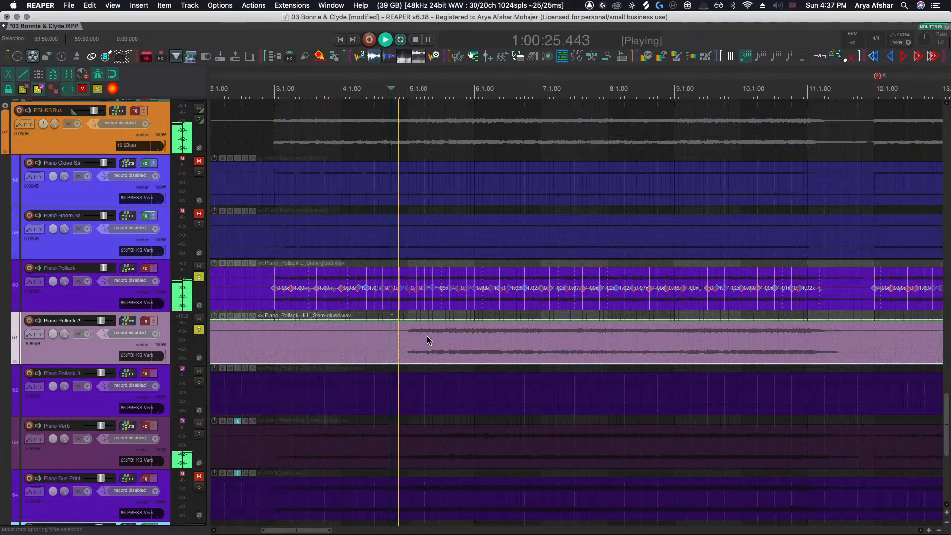
Stop playback and trim the start of the Piano Pollack 2 item to bar 5
key("space")
scroll(411, 337, "up", 1)
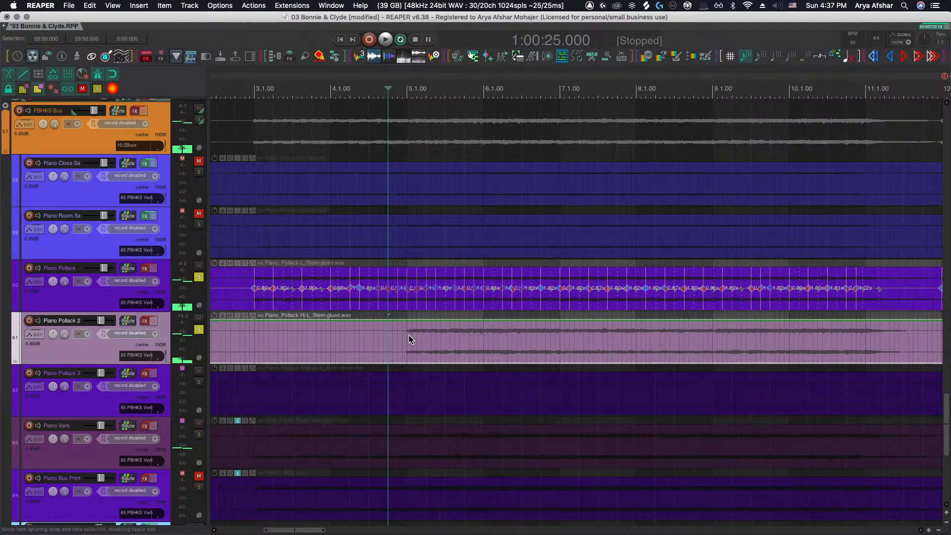
scroll(409, 339, "up", 3)
scroll(409, 337, "up", 2)
left_click(401, 339)
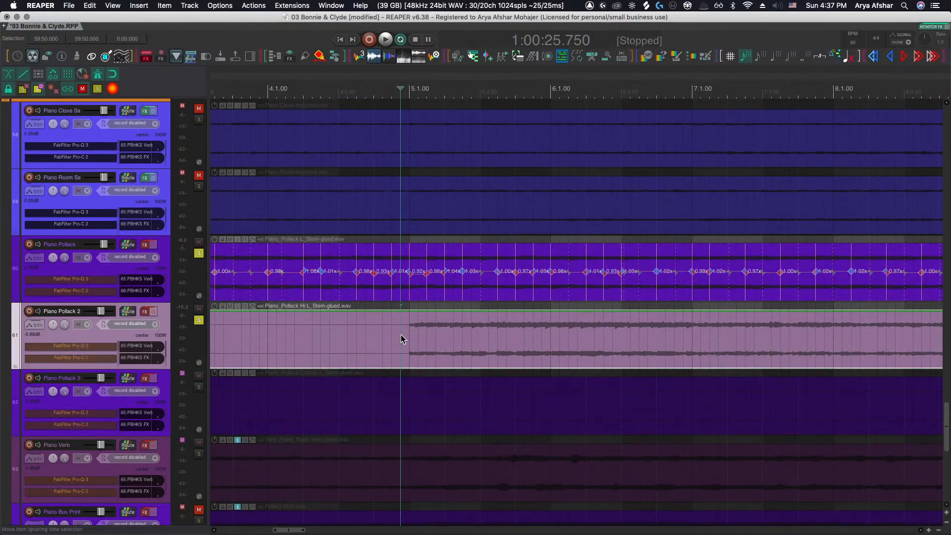
key("a")
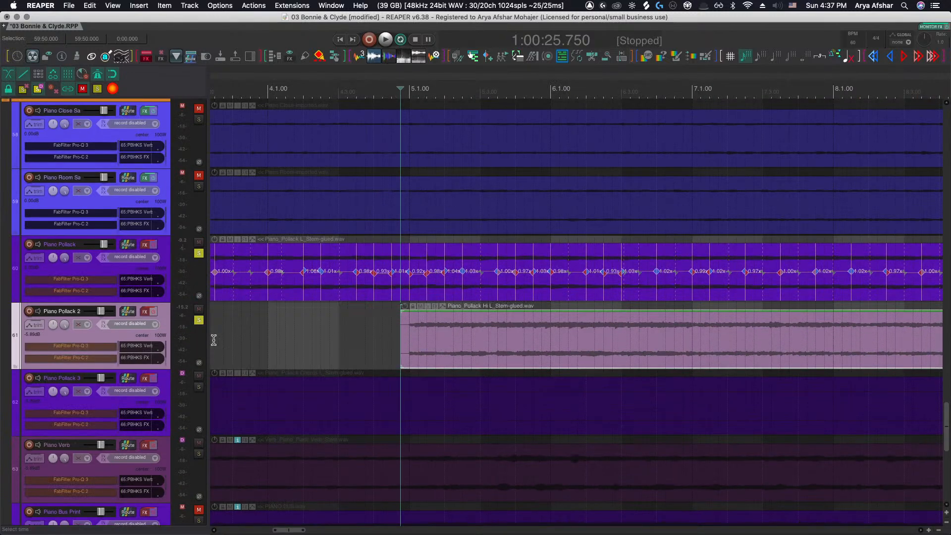
Re-enable the Piano Pollack 2 track's effects and add iZotope DDLY Dynamic Delay as the first plugin in its chain
left_click(153, 313)
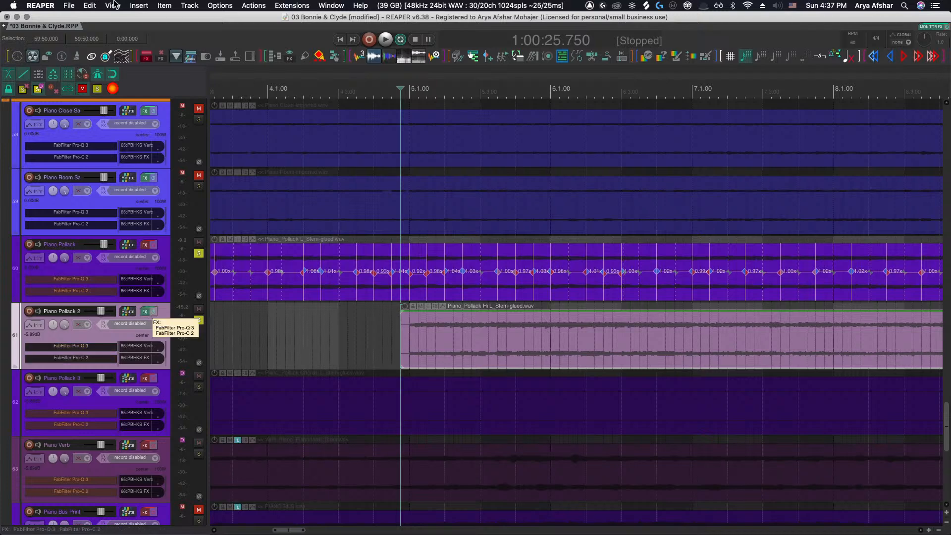
left_click(144, 311)
left_click(30, 57)
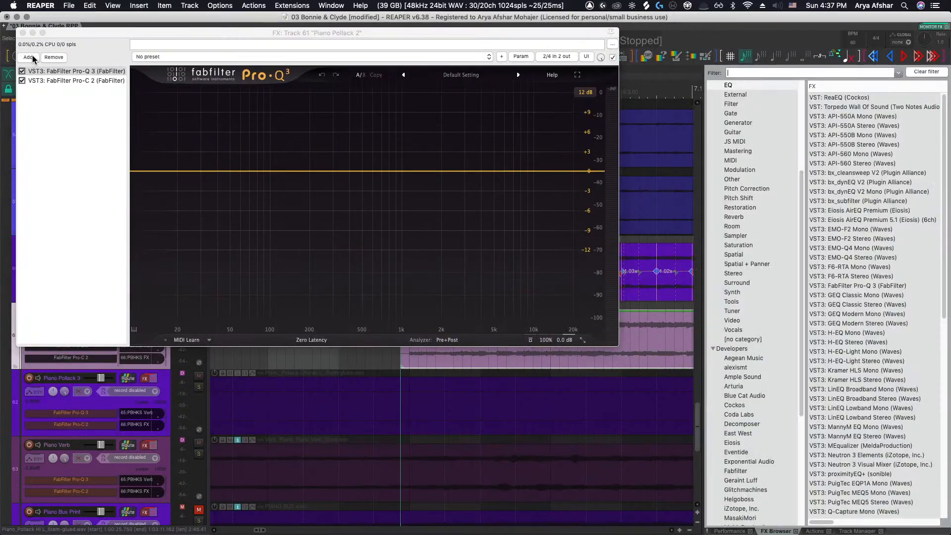
scroll(753, 233, "up", 5)
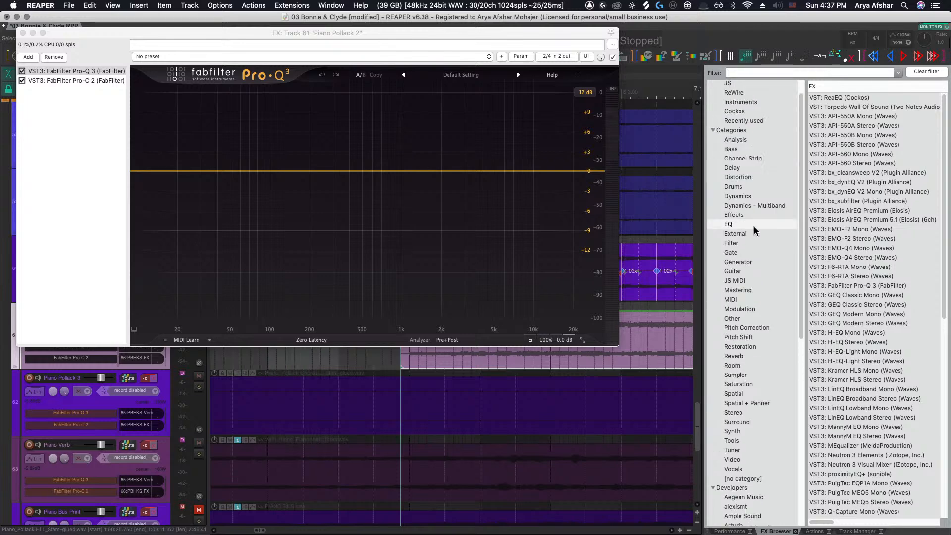
left_click(740, 168)
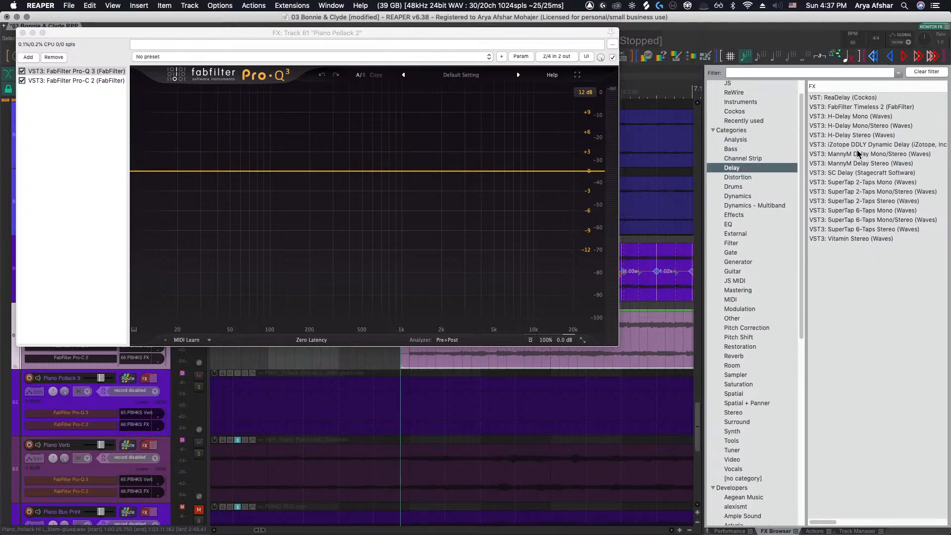
left_click_drag(858, 147, 137, 114)
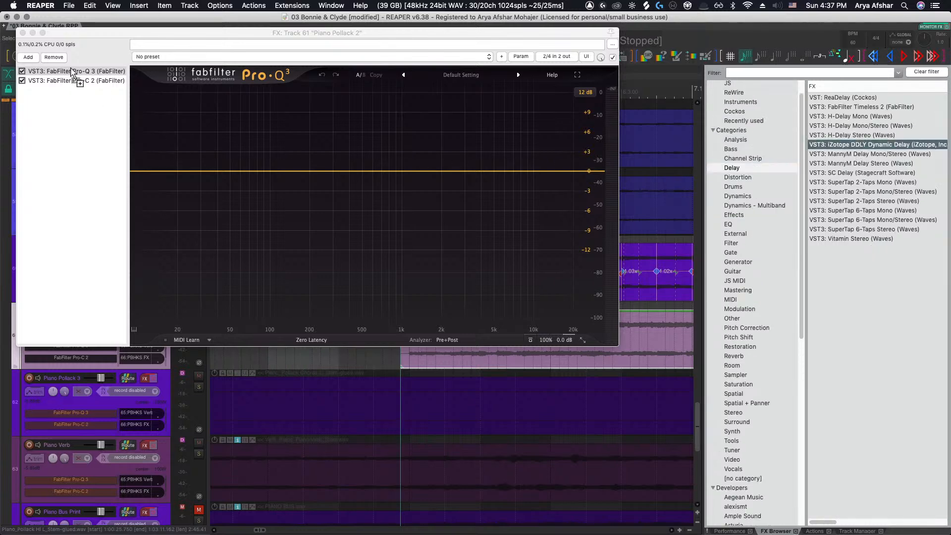
left_click_drag(71, 71, 70, 70)
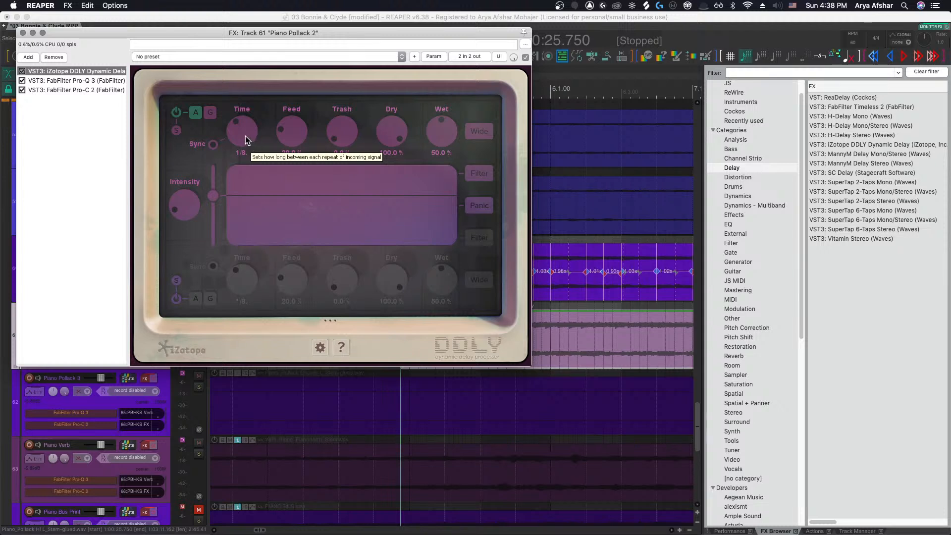
Set the delay's Time to 1/4 and briefly audition the delayed piano part
left_click_drag(245, 136, 245, 134)
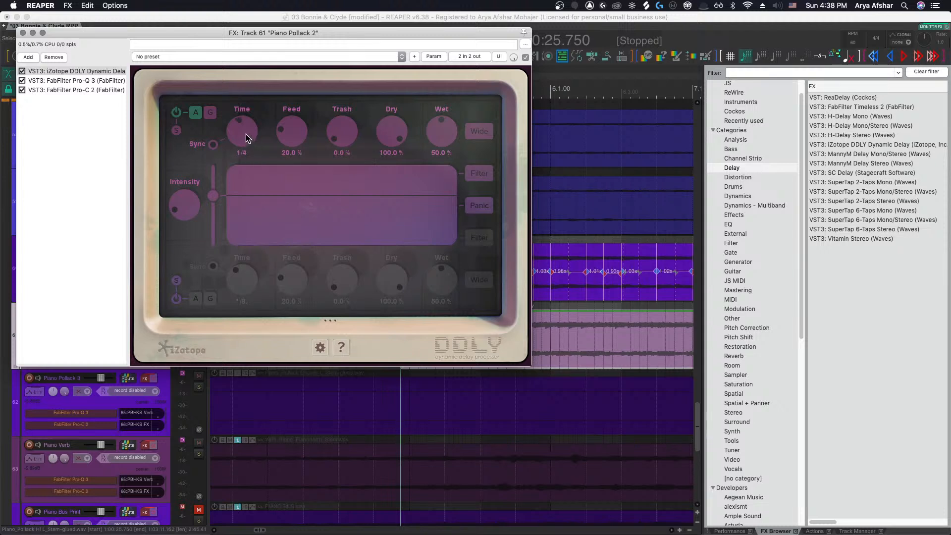
left_click_drag(224, 33, 618, 86)
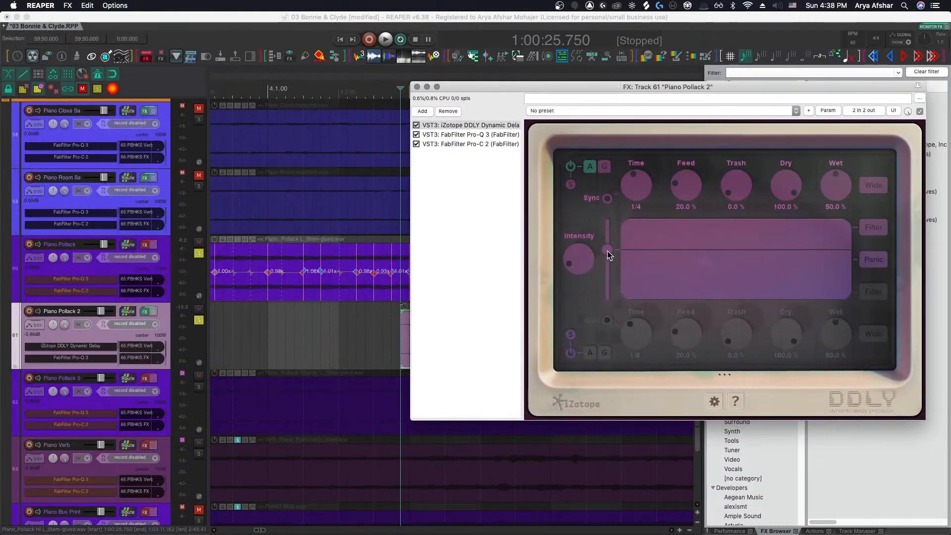
scroll(386, 355, "right", 5)
key("space")
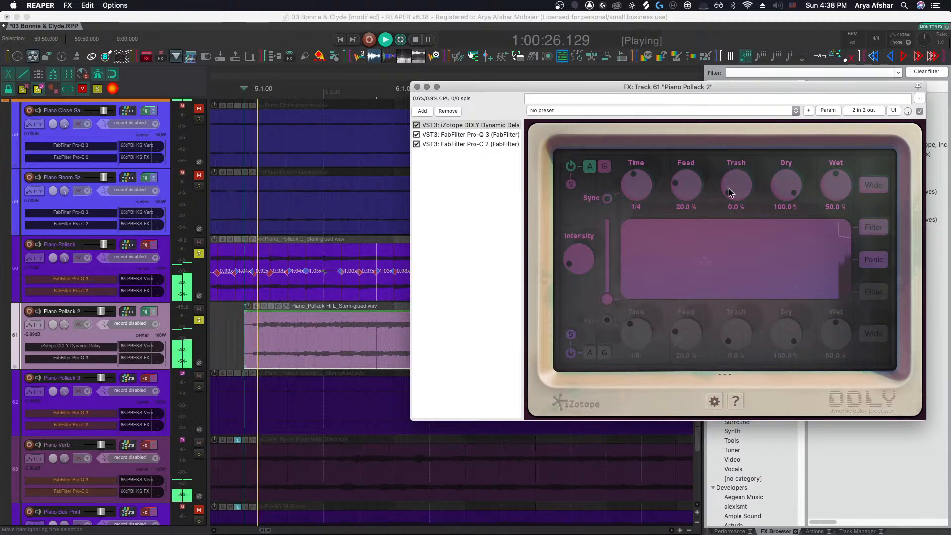
key("space")
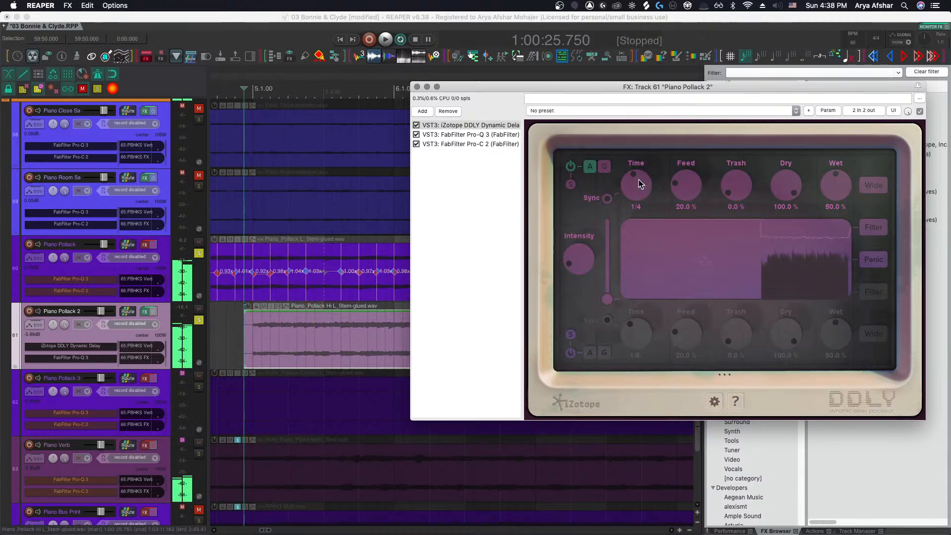
Switch the delay Time to milliseconds at about 6.5 ms and start playback
left_click_drag(636, 188, 640, 217)
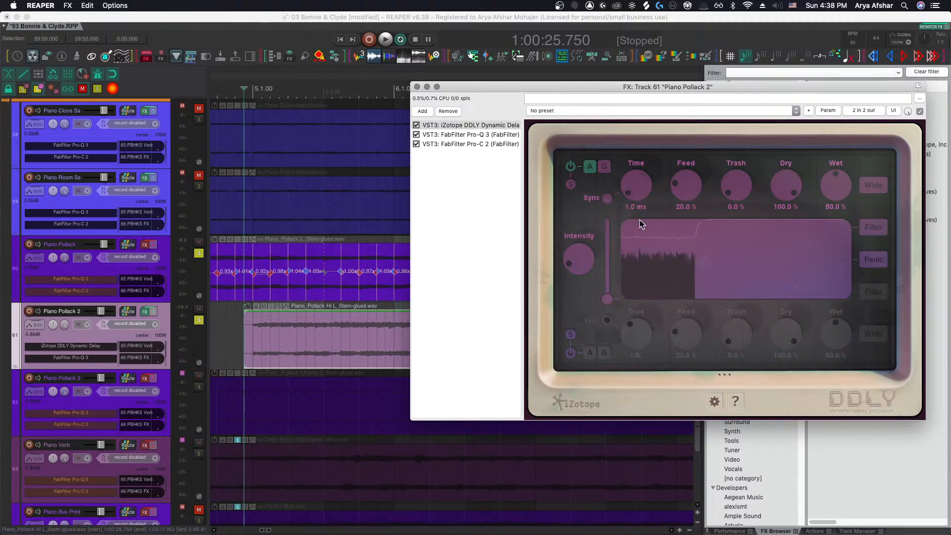
left_click_drag(638, 220, 639, 209)
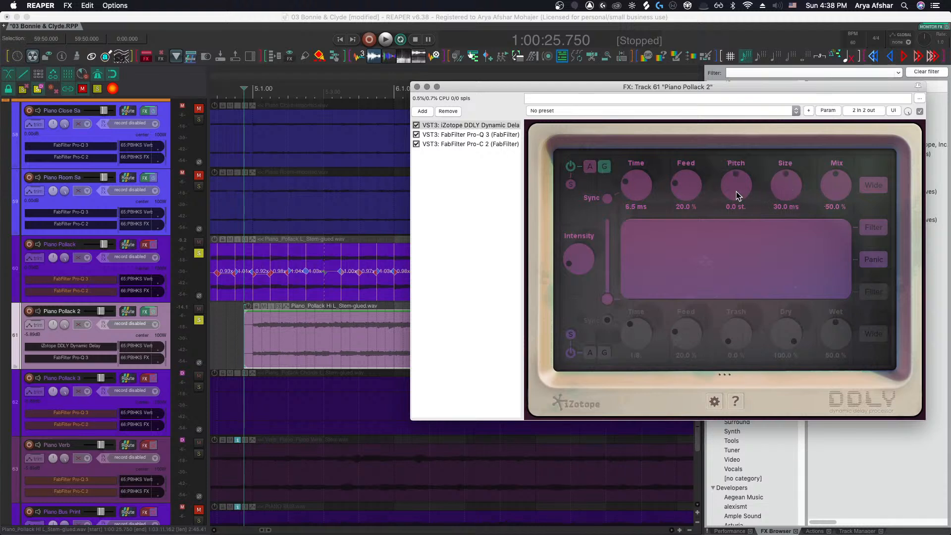
key("space")
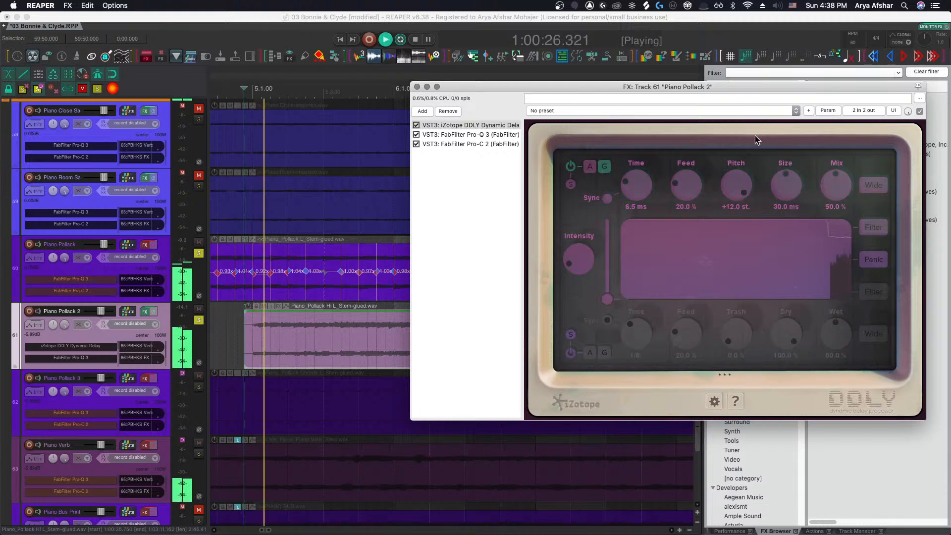
Raise the delay's Size to 1000 ms while listening, then stop playback
left_click_drag(792, 188, 789, 165)
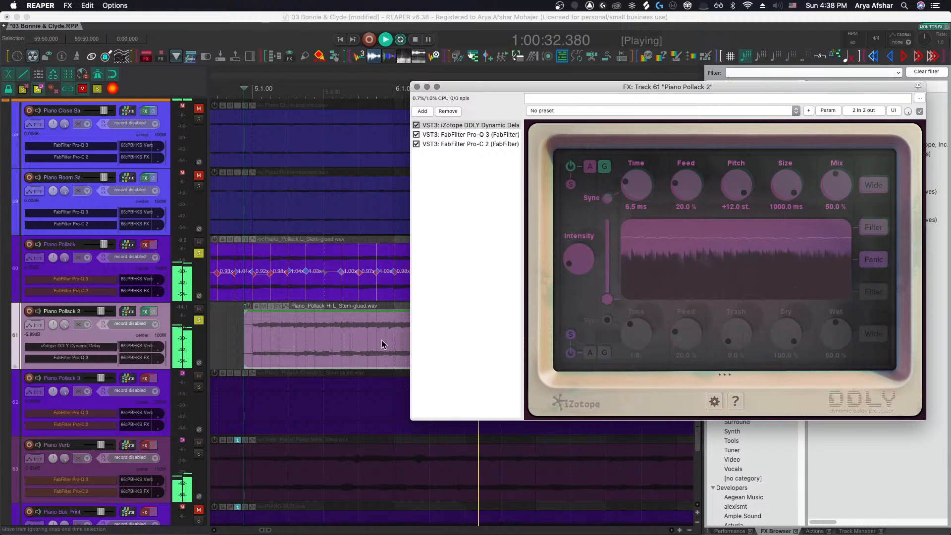
scroll(349, 344, "down", 2)
scroll(349, 344, "right", 1)
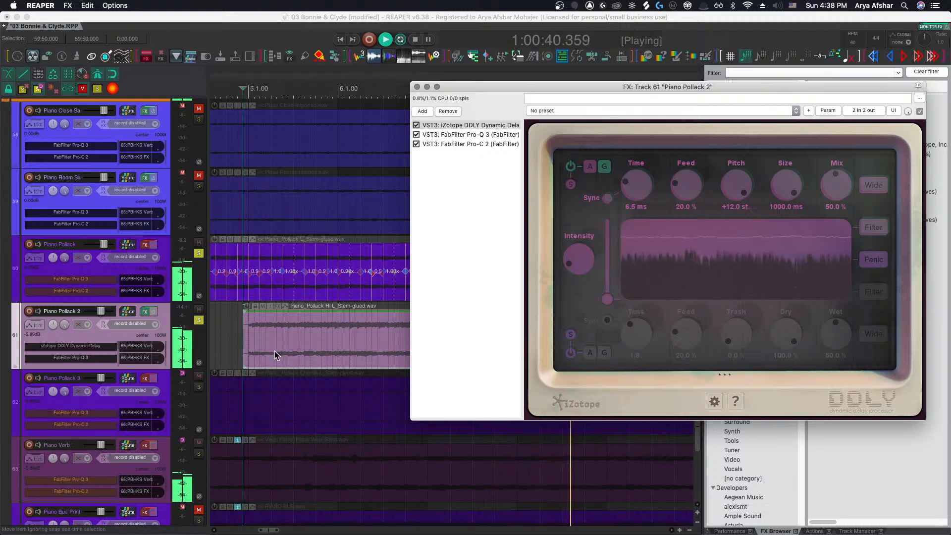
scroll(274, 350, "down", 3)
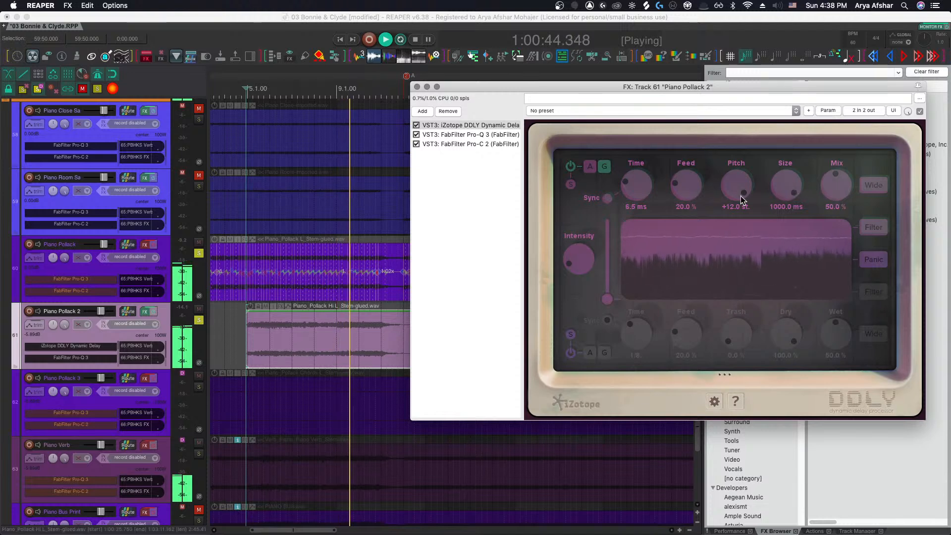
key("space")
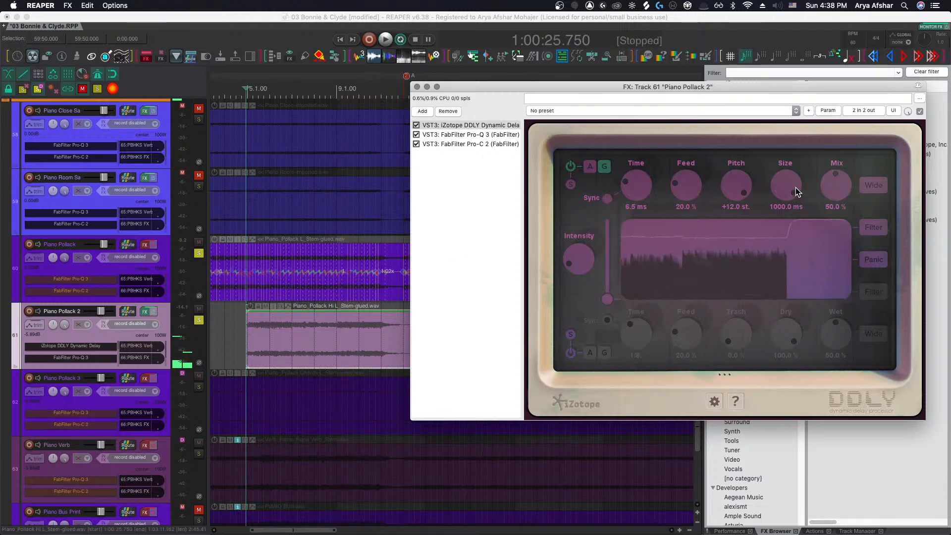
Set the delay's Size to 500 ms
double_click(793, 188)
left_click(789, 206)
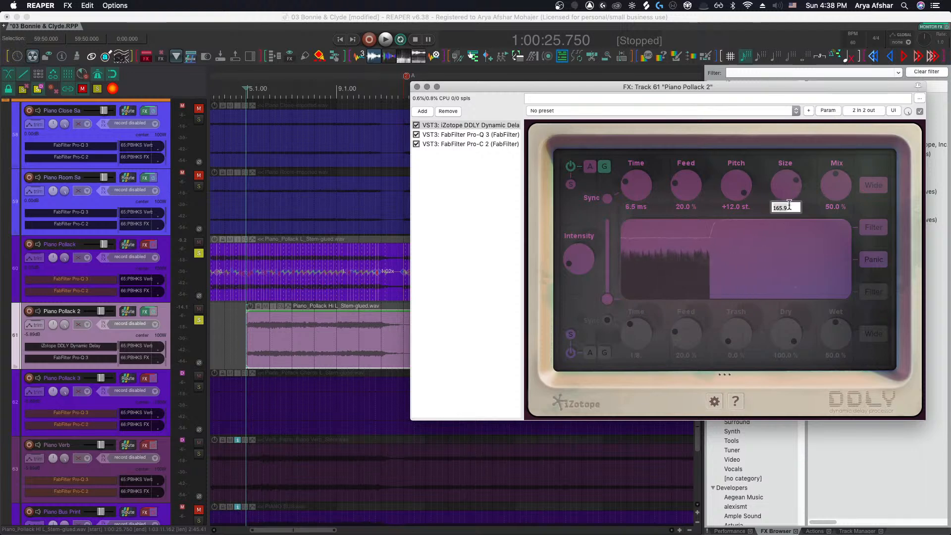
type("500")
key("Return")
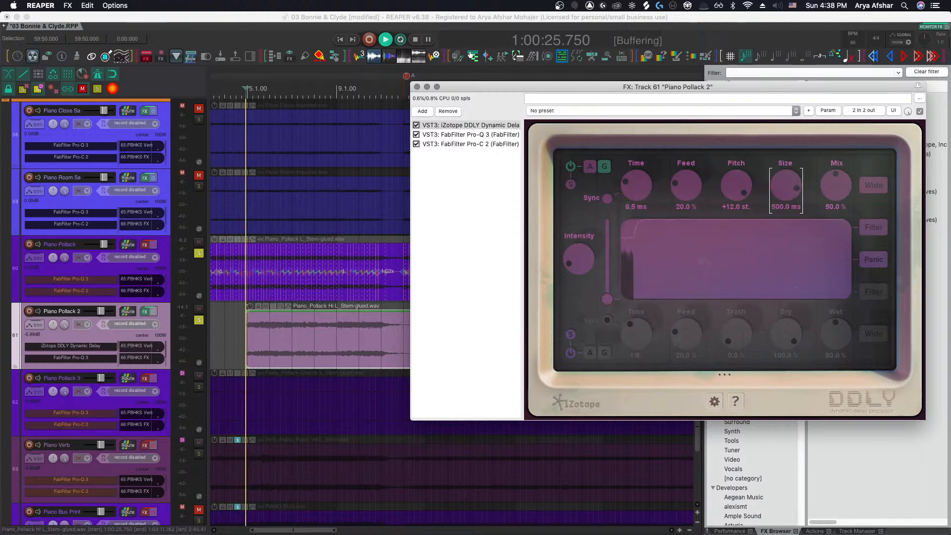
Set the delay's Time to 10 ms and play the piano part back
key("space")
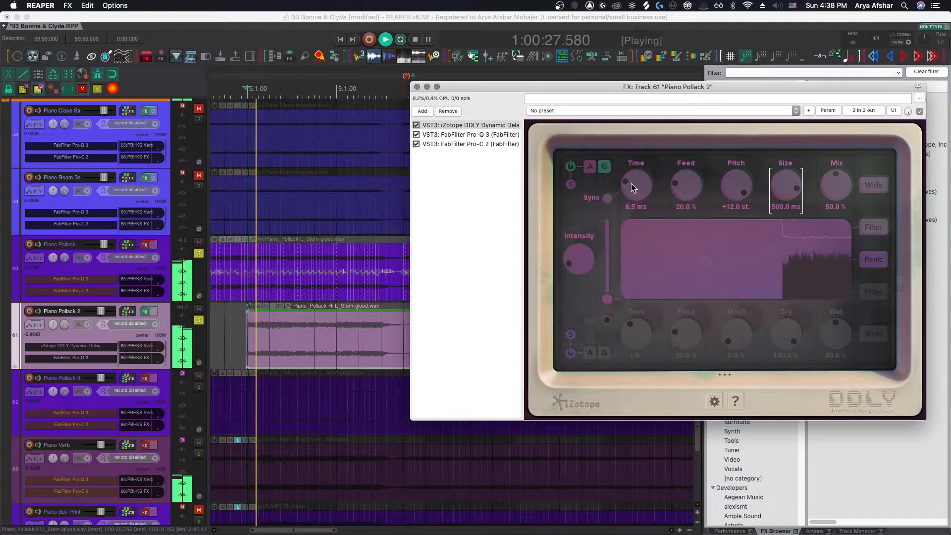
key("space")
left_click(634, 206)
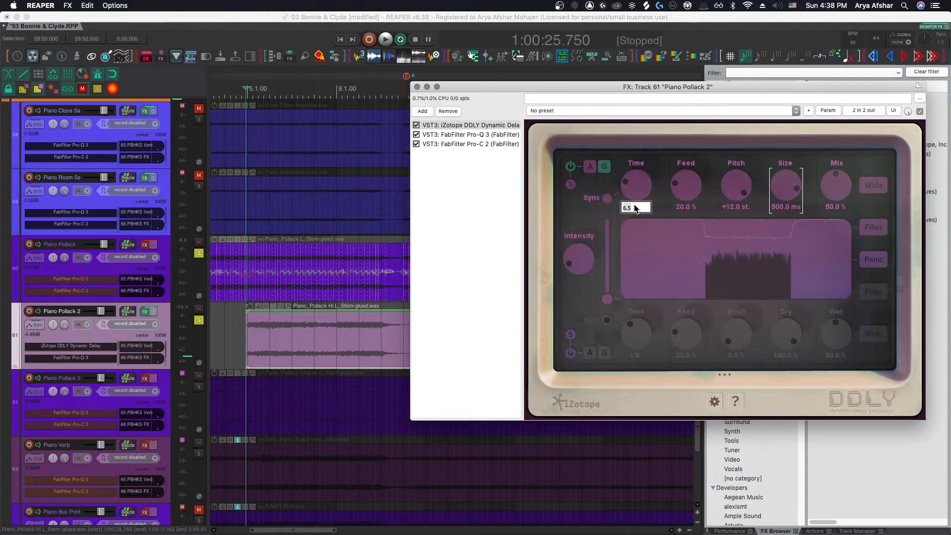
type("10")
key("Return")
key("space")
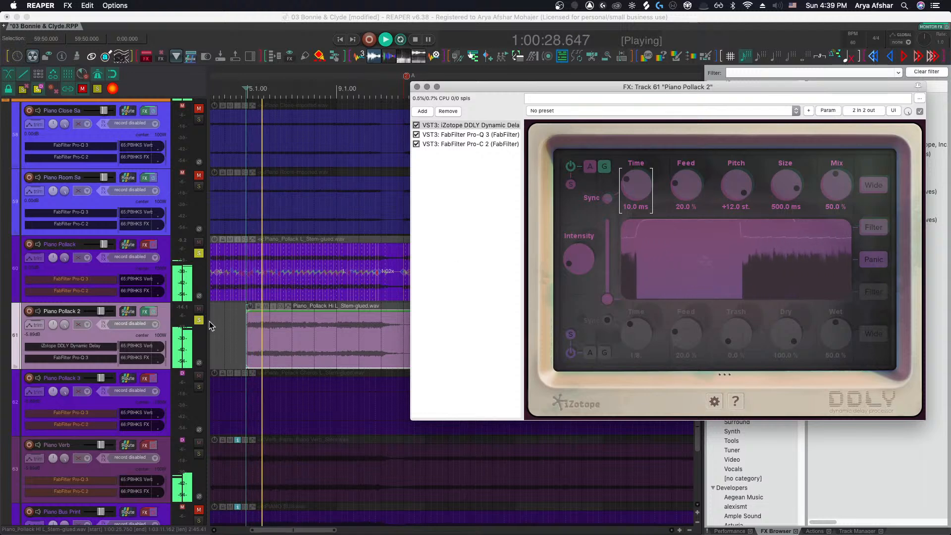
Listen to the delayed piano over the following bars, then stop playback
scroll(272, 325, "up", 3)
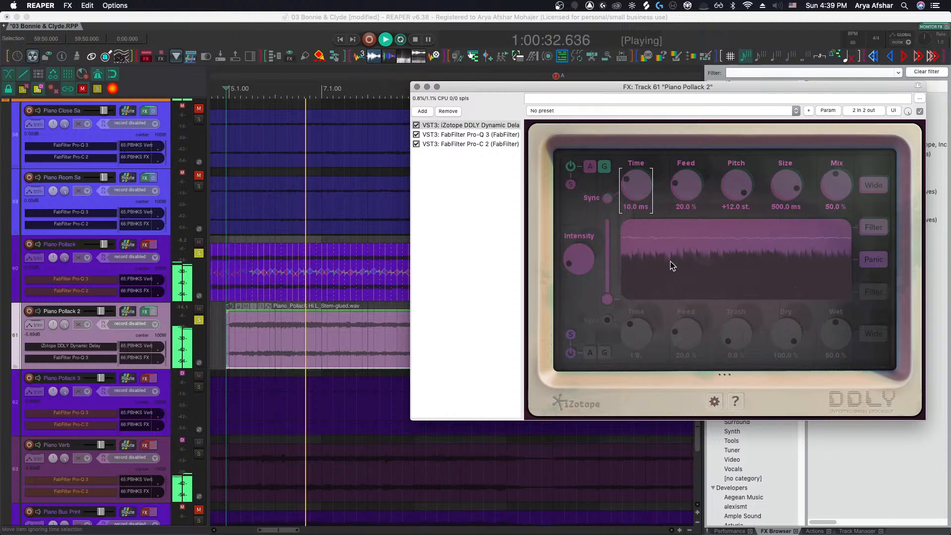
scroll(339, 345, "up", 3)
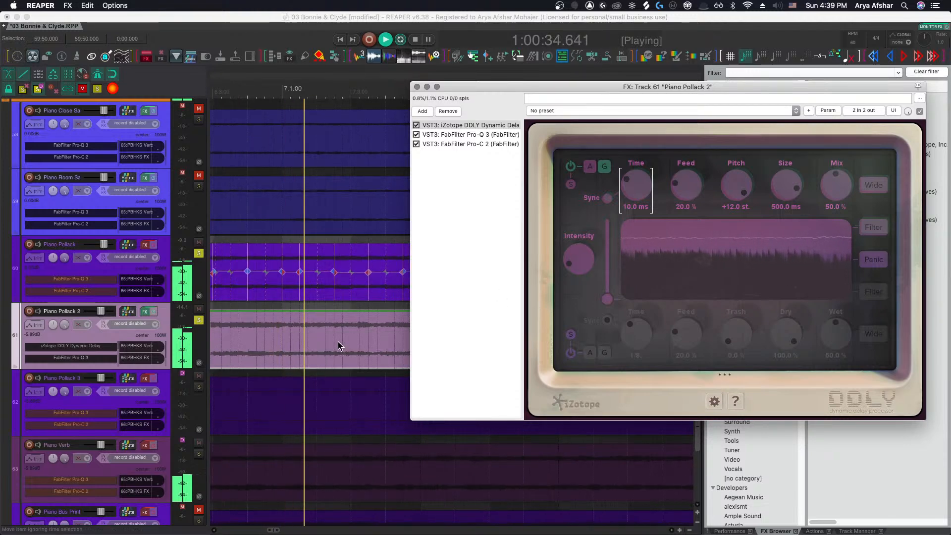
scroll(339, 343, "left", 7)
key("space")
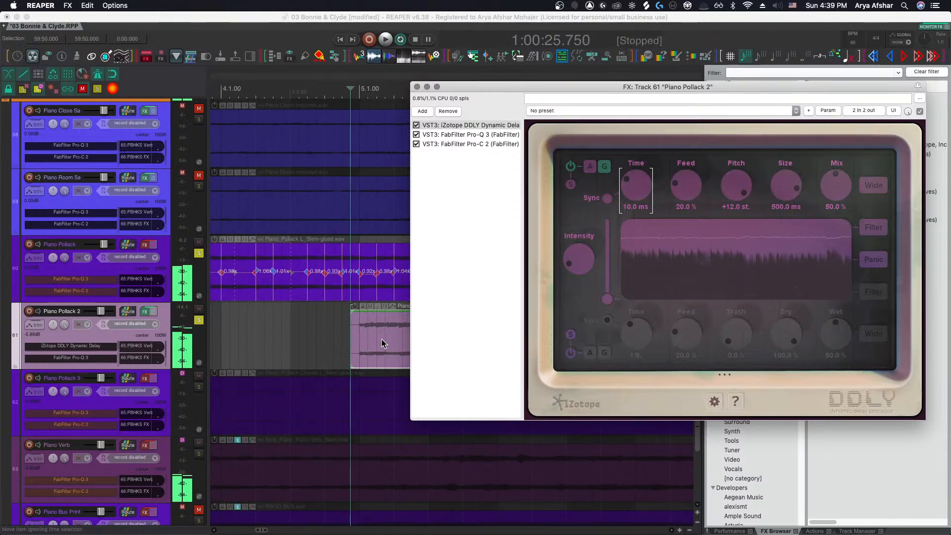
Shift the Piano Pollack 2 item slightly earlier and play it back from just before bar 5
left_click_drag(381, 341, 371, 340)
left_click(304, 329)
key("space")
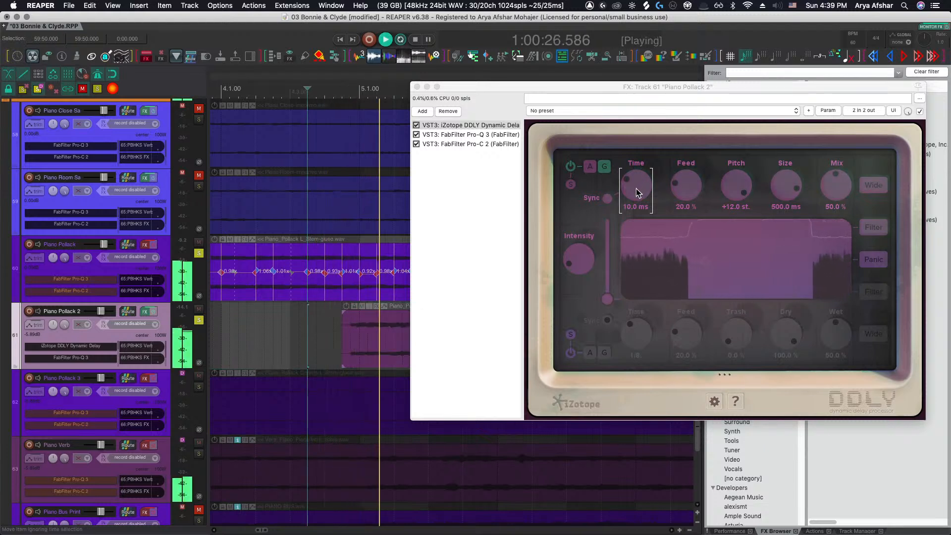
key("space")
Raise the delay's Time to about 107 ms and its Size to 1000 ms while listening to playback
left_click_drag(636, 190, 640, 180)
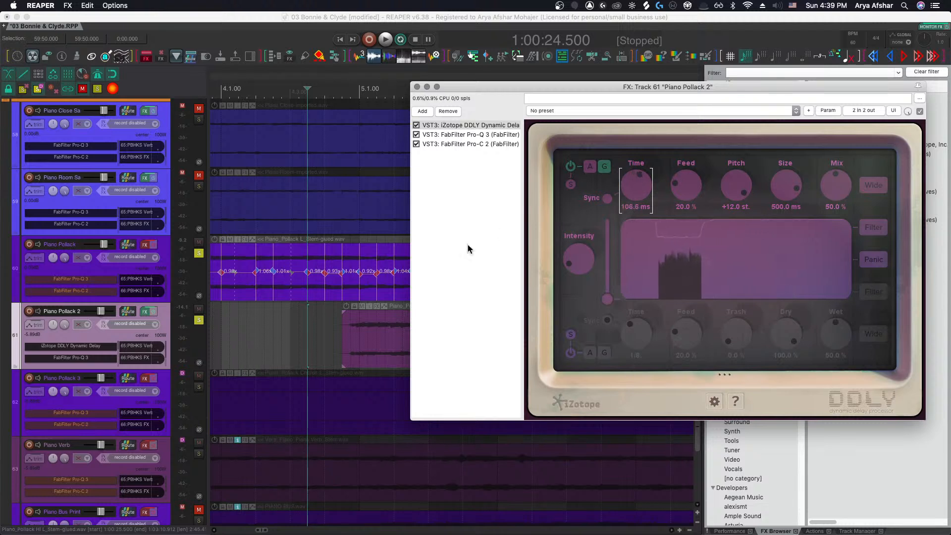
scroll(361, 308, "down", 3)
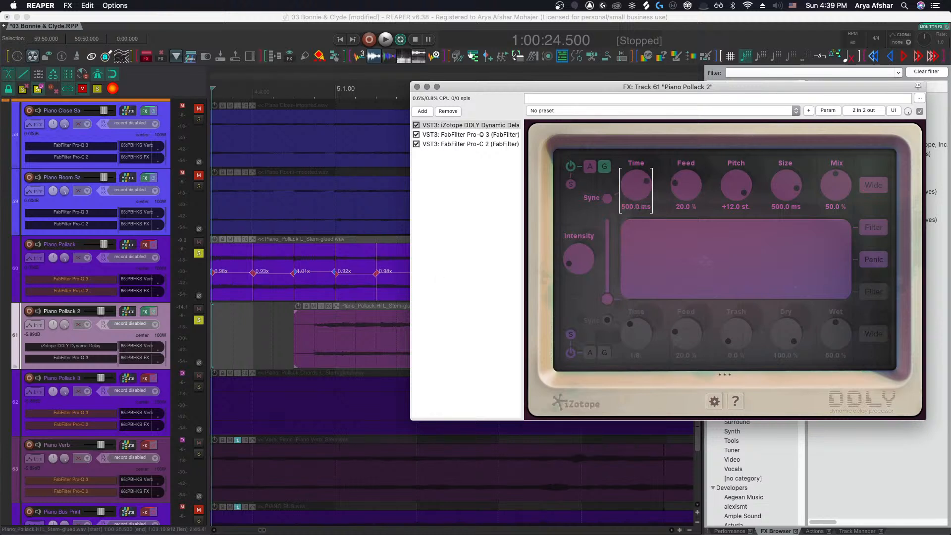
key("space")
key("space")
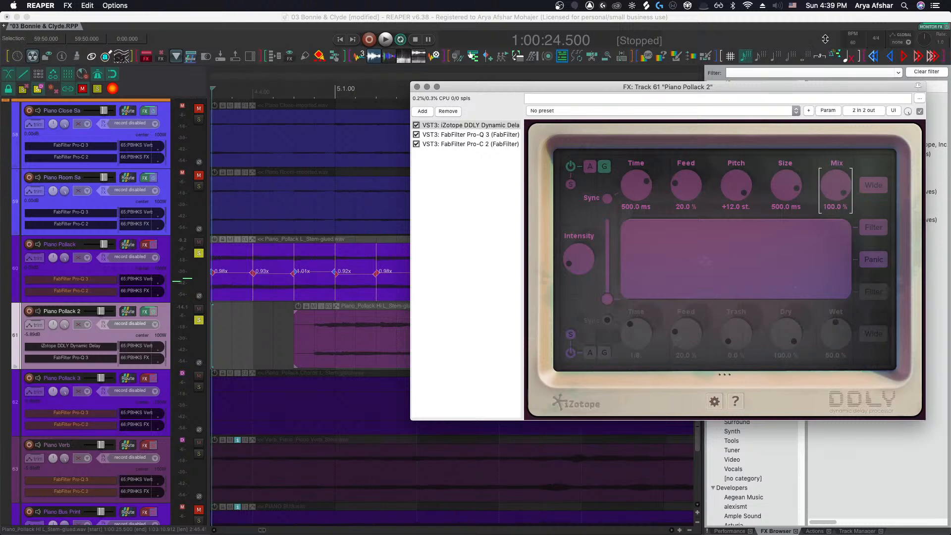
key("space")
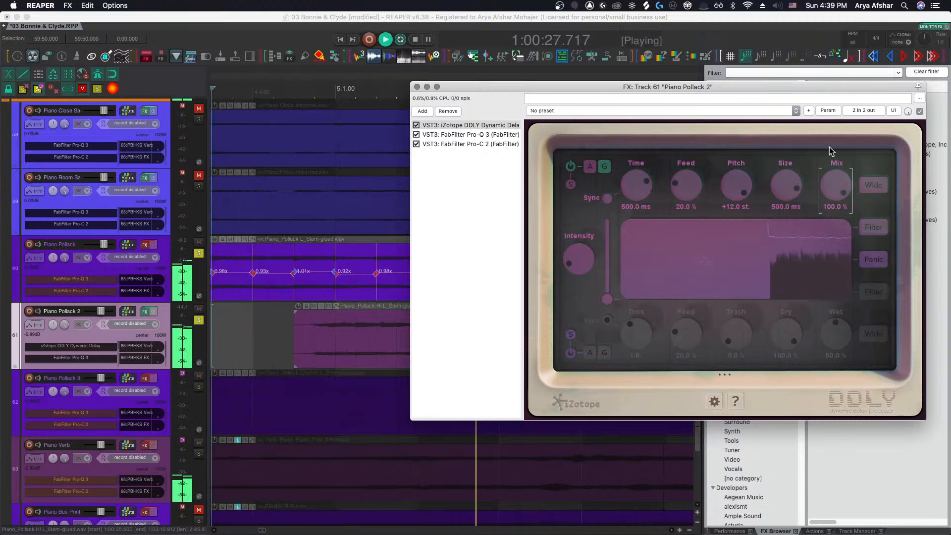
scroll(322, 387, "down", 2)
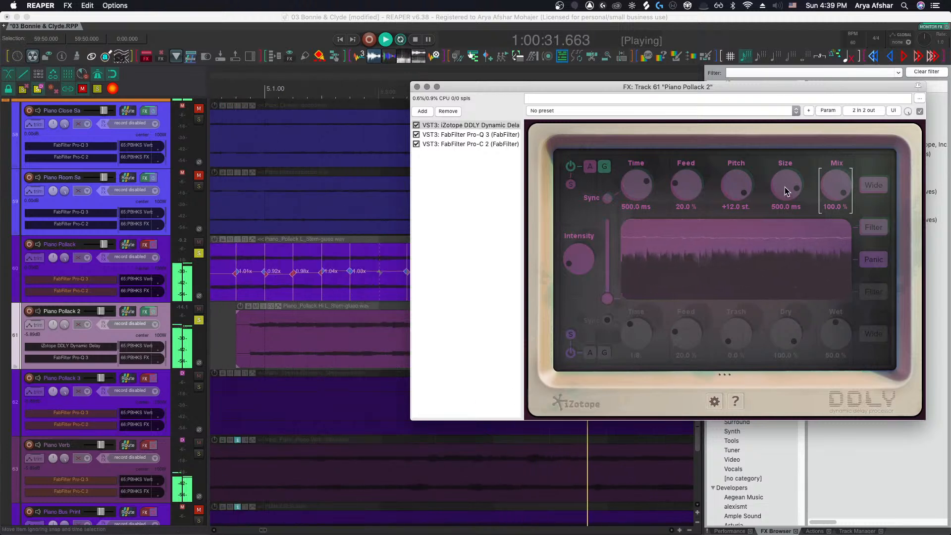
left_click_drag(785, 186, 795, 169)
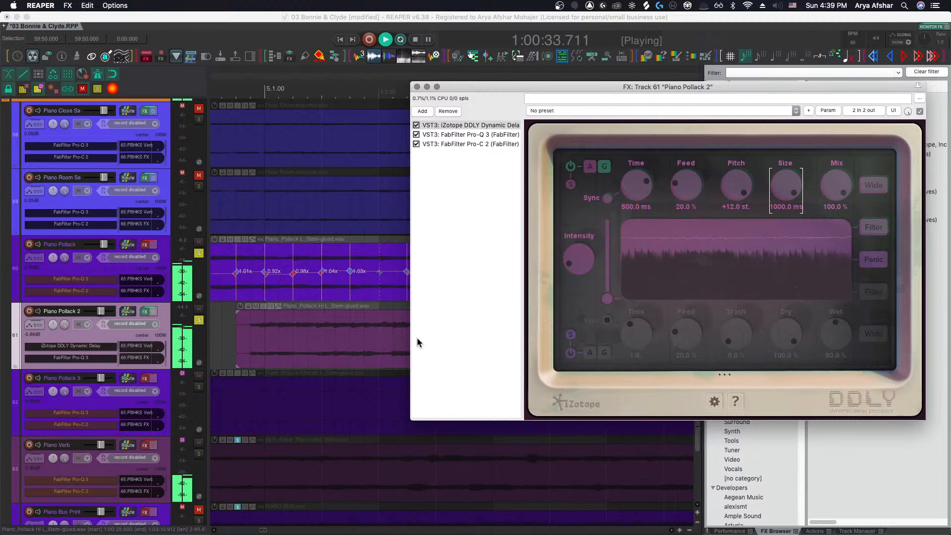
Open a new Chrome window and search Google for novatribe nostalgia, browsing the results
scroll(296, 350, "down", 2)
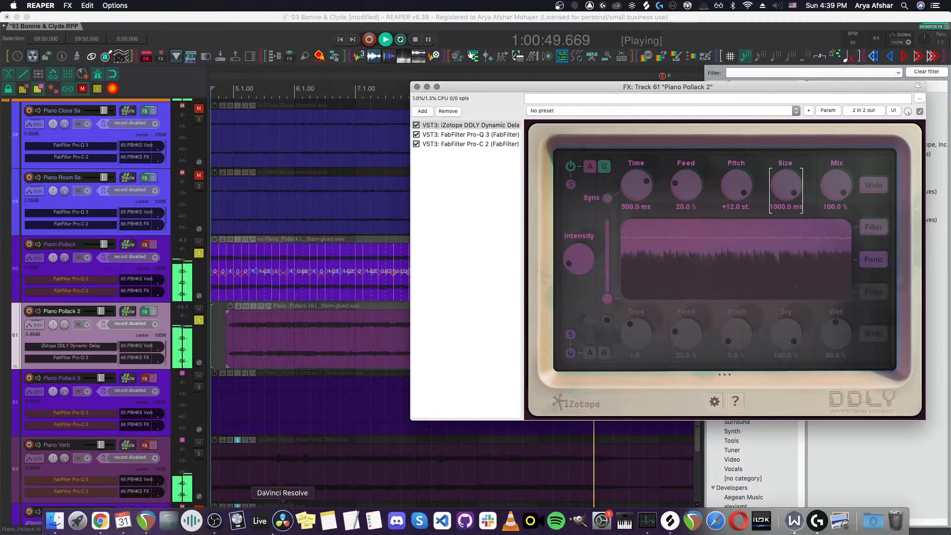
right_click(100, 520)
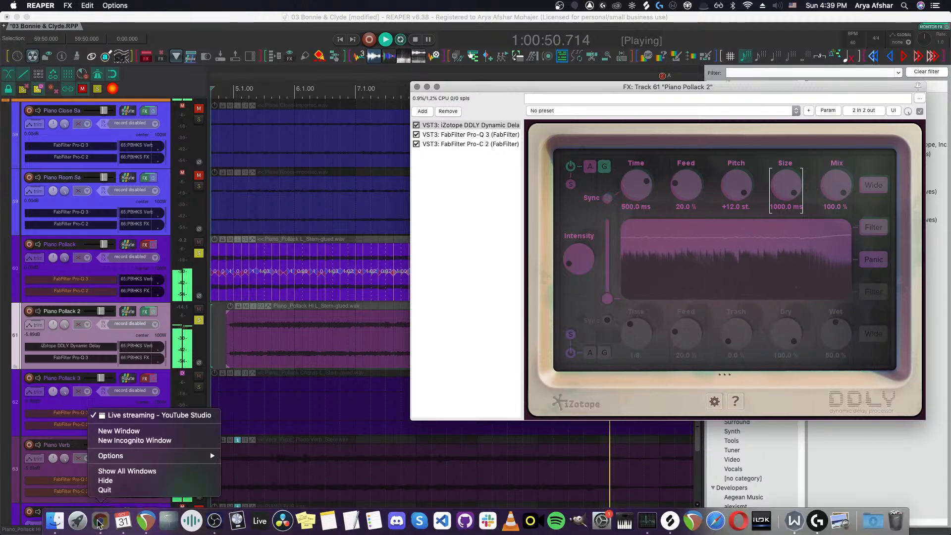
left_click(128, 432)
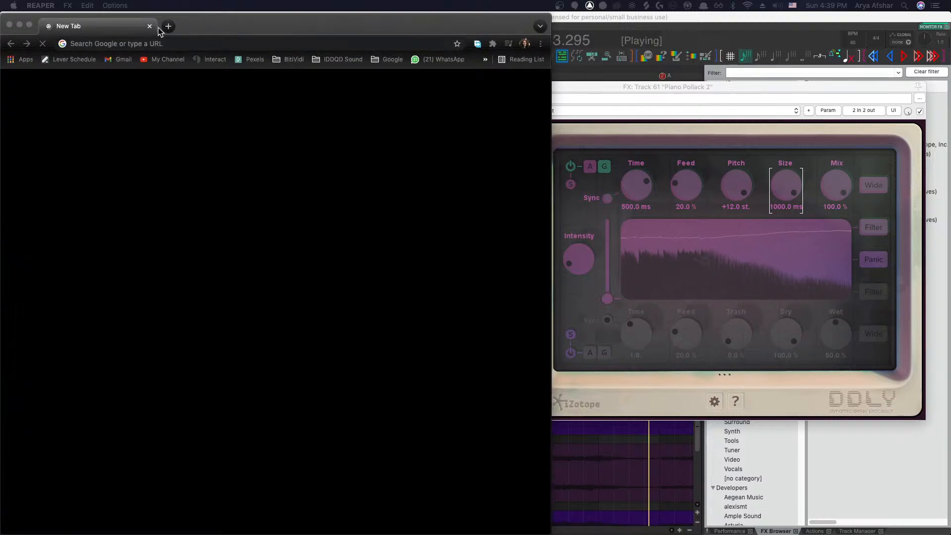
left_click(157, 42)
type("nov")
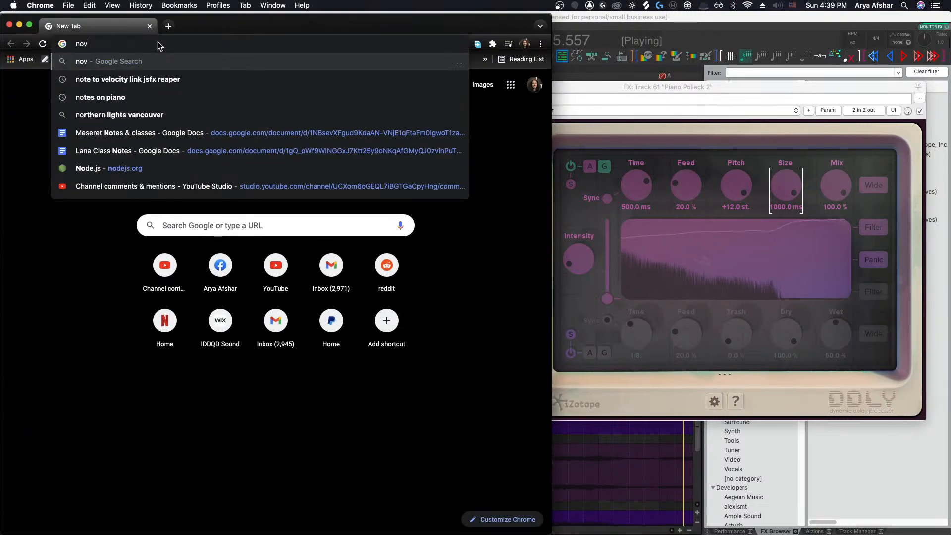
type("atribe nostal")
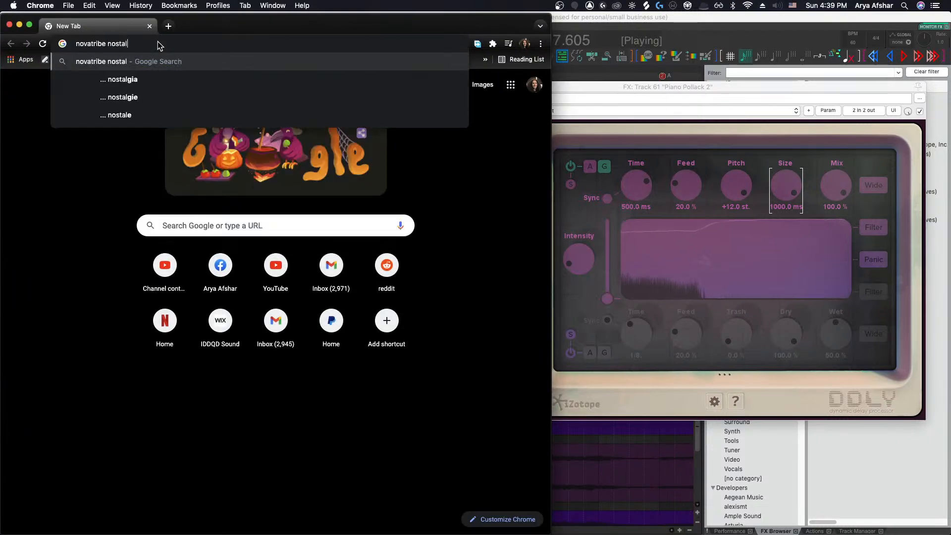
type("gia")
key("Return")
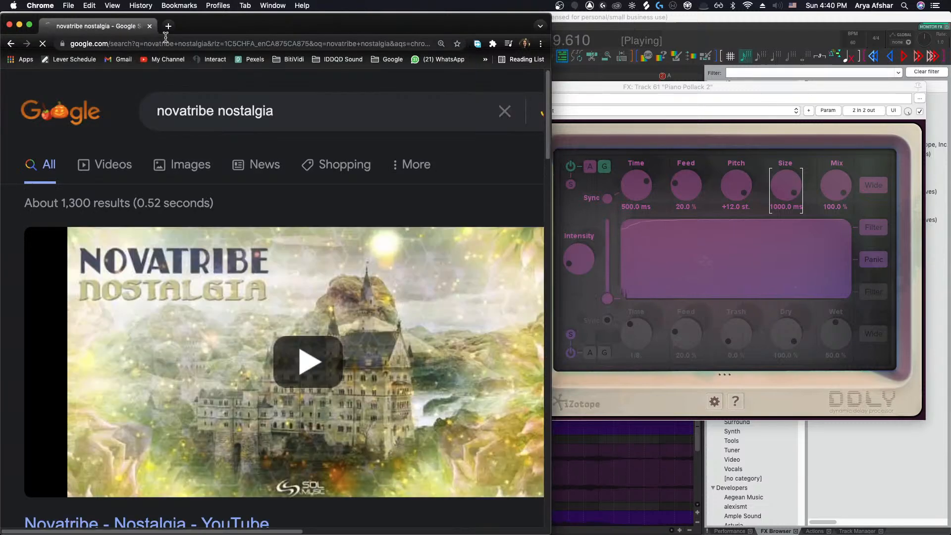
scroll(369, 197, "down", 3)
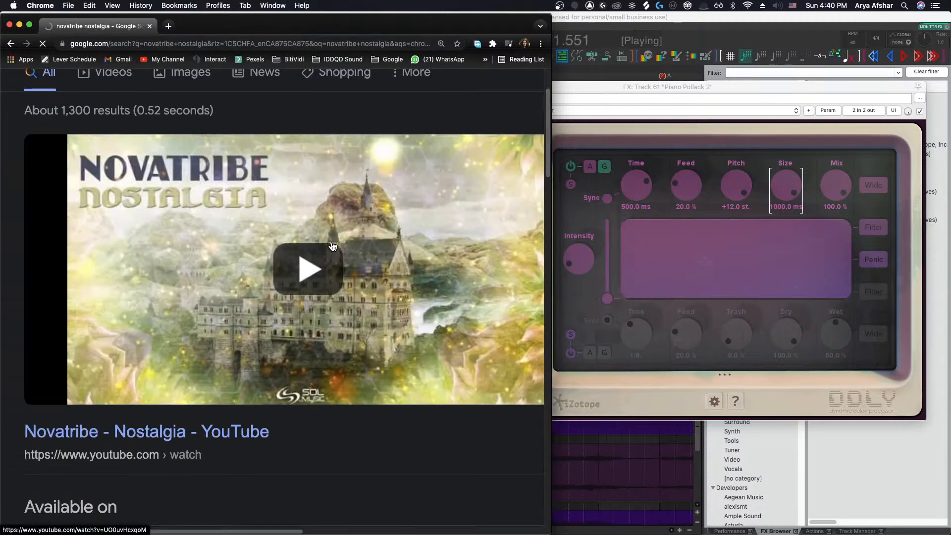
scroll(333, 246, "down", 3)
scroll(332, 246, "up", 4)
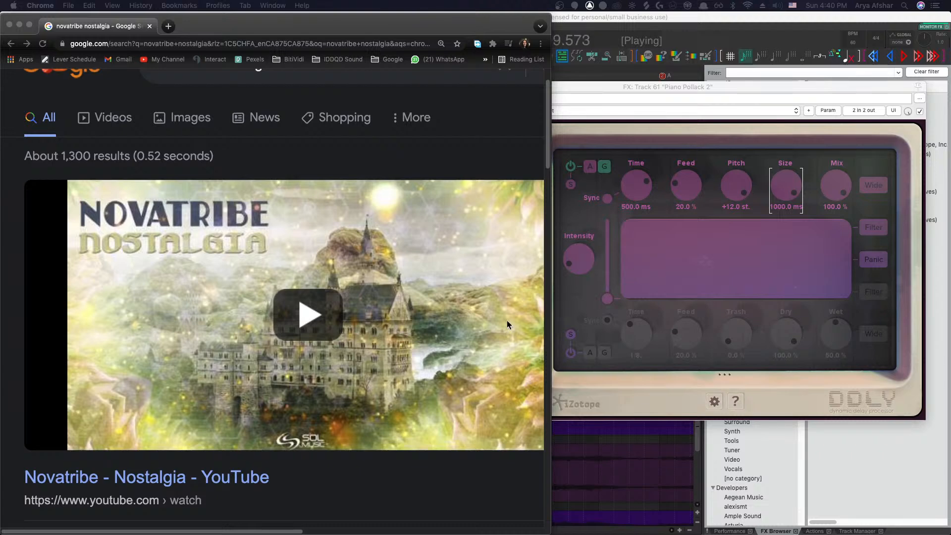
scroll(425, 371, "down", 5)
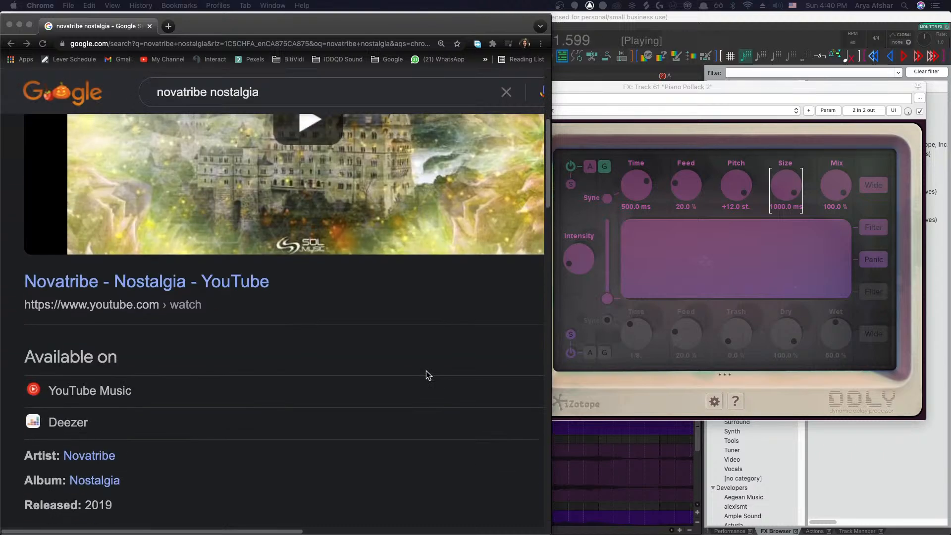
scroll(426, 375, "down", 1)
scroll(426, 375, "up", 4)
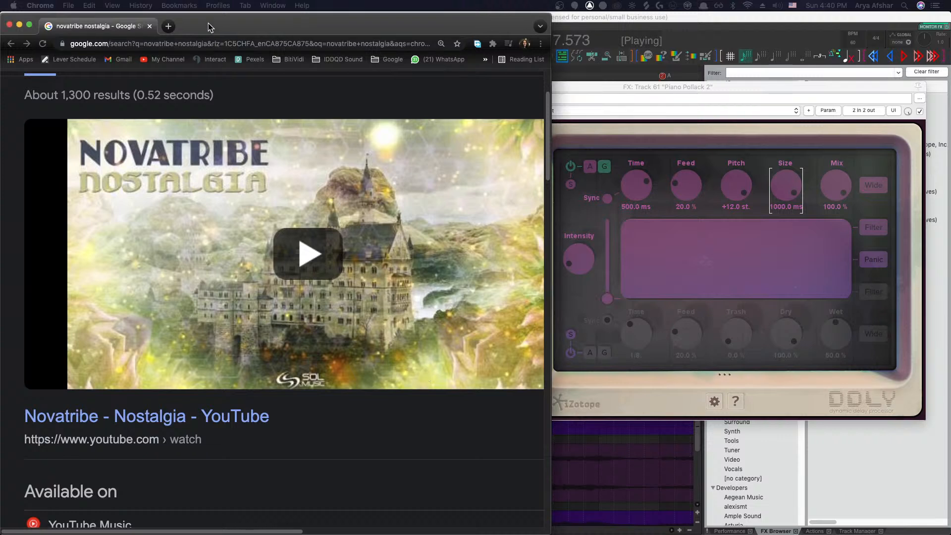
left_click_drag(211, 28, 240, 28)
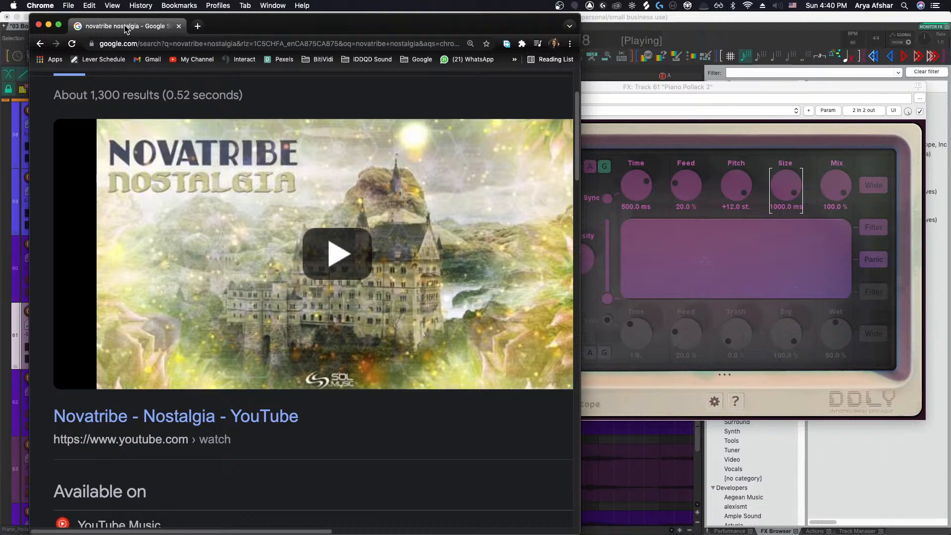
left_click_drag(126, 29, 0, 207)
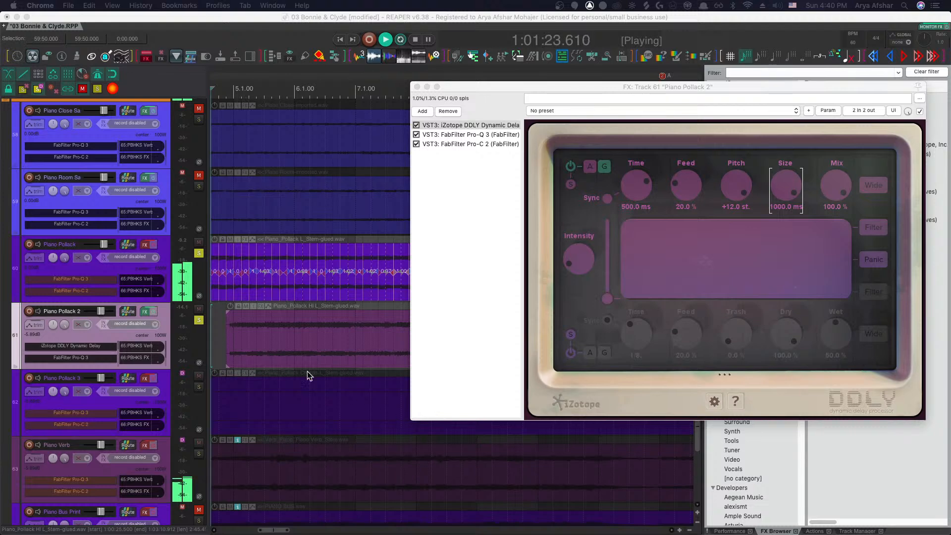
Play the Piano Pollack 2 item back from its start to audition the delay
left_click(216, 330)
key("space")
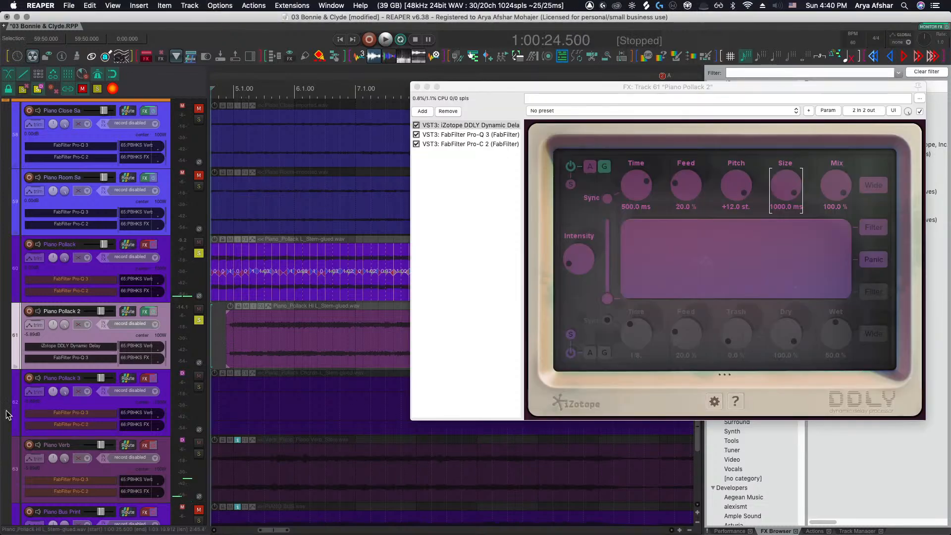
left_click_drag(567, 93, 549, 94)
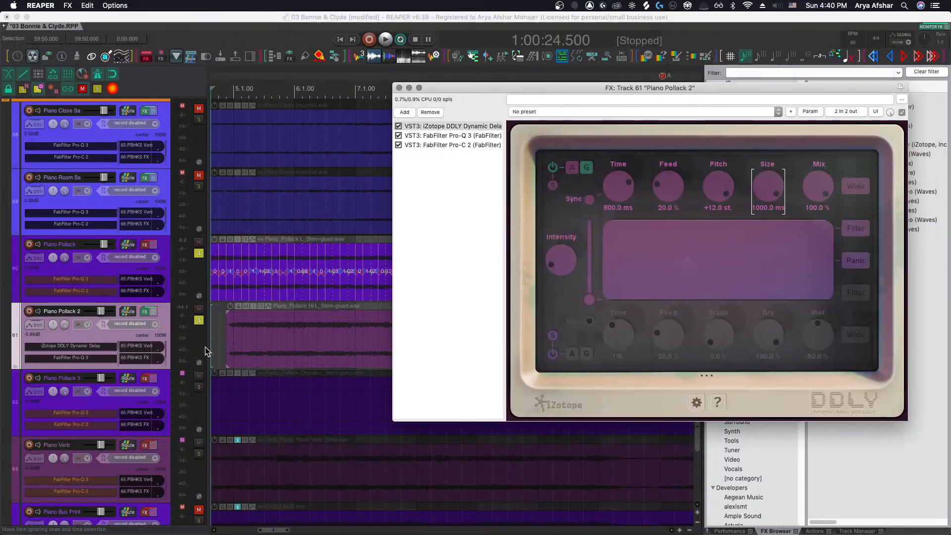
scroll(280, 346, "left", 5)
scroll(280, 346, "right", 5)
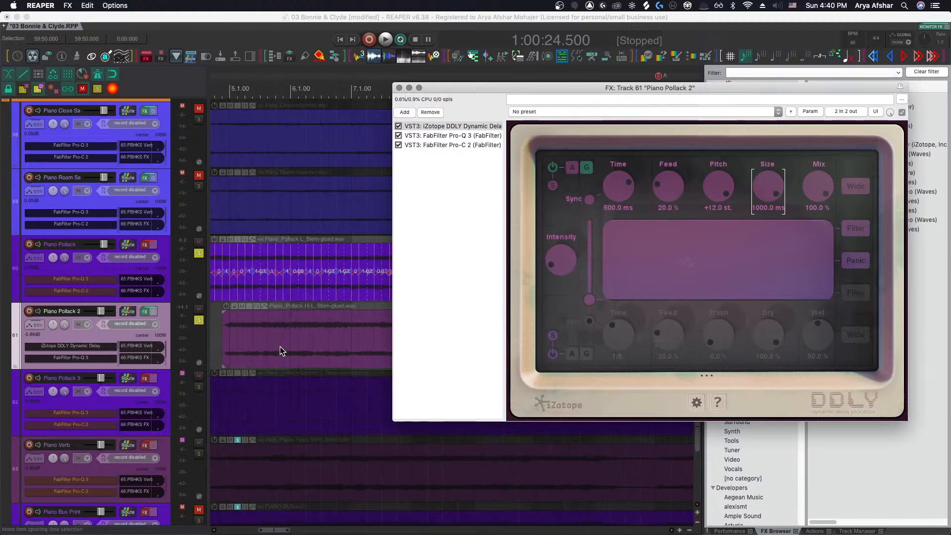
left_click(216, 329)
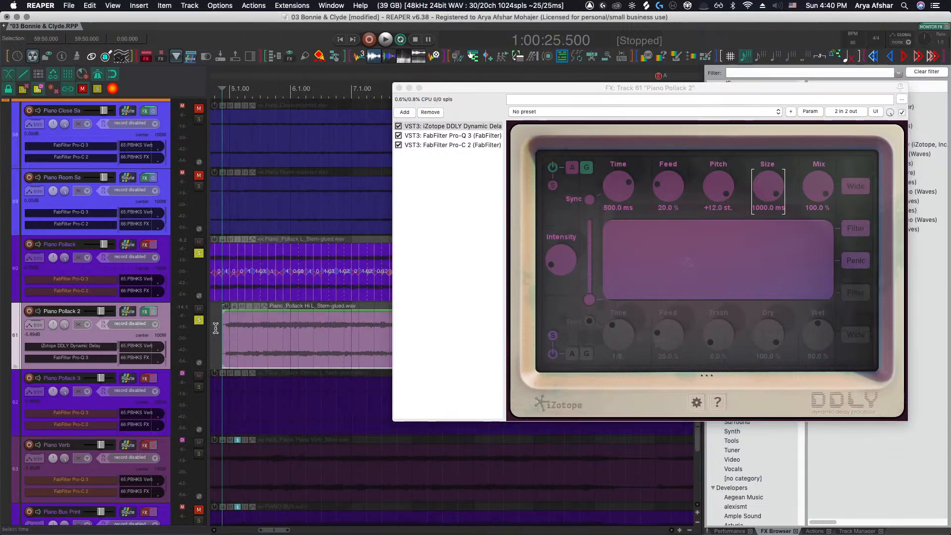
key("space")
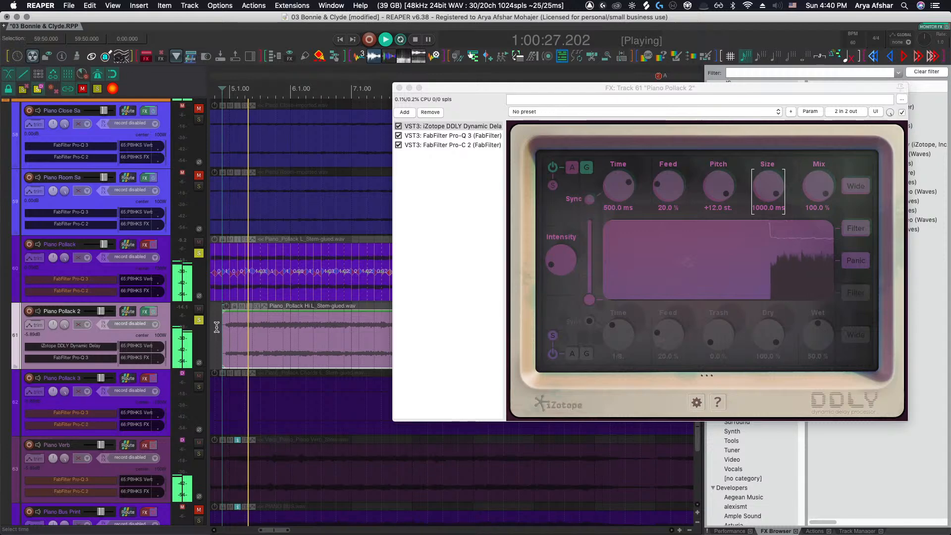
key("space")
key("space")
Move the Piano Pollack 2 item slightly earlier and play it back from just before it
scroll(212, 331, "up", 4)
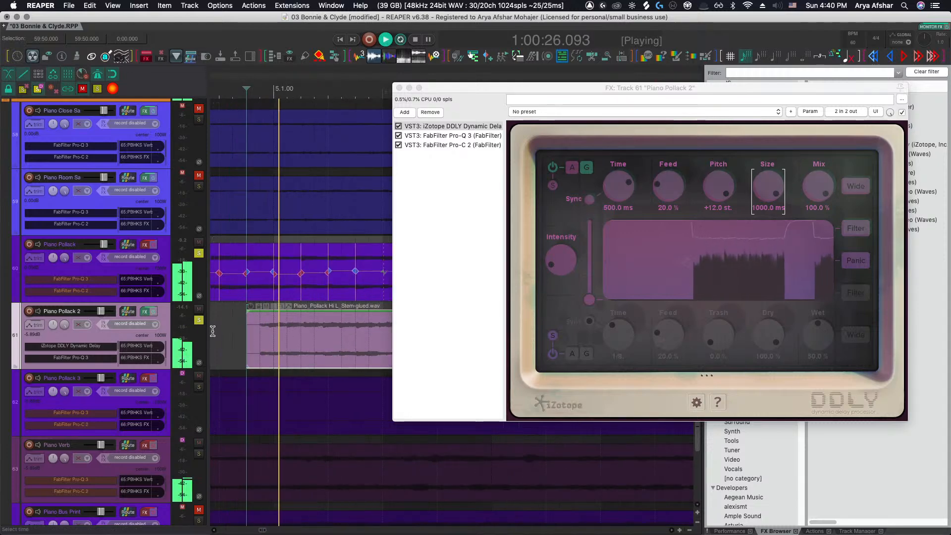
scroll(272, 344, "left", 1)
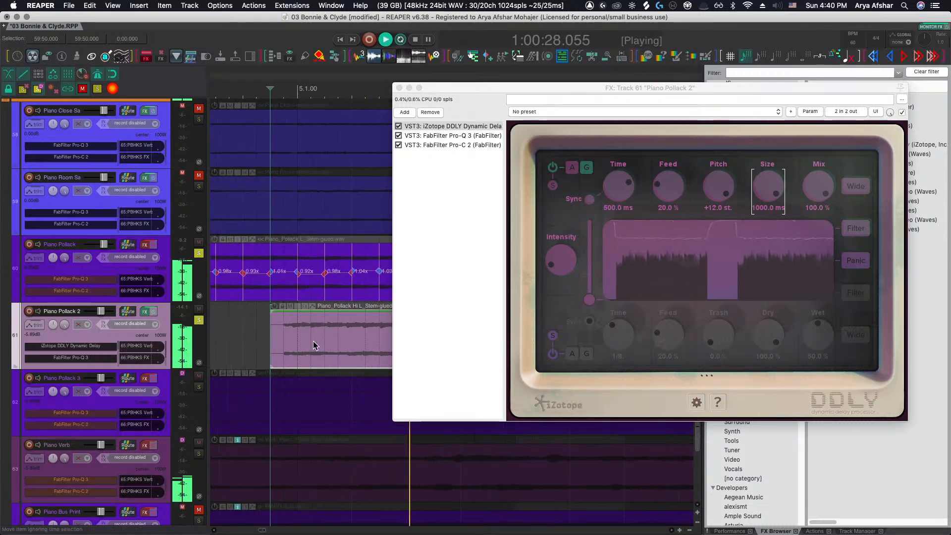
key("space")
left_click_drag(313, 345, 299, 346)
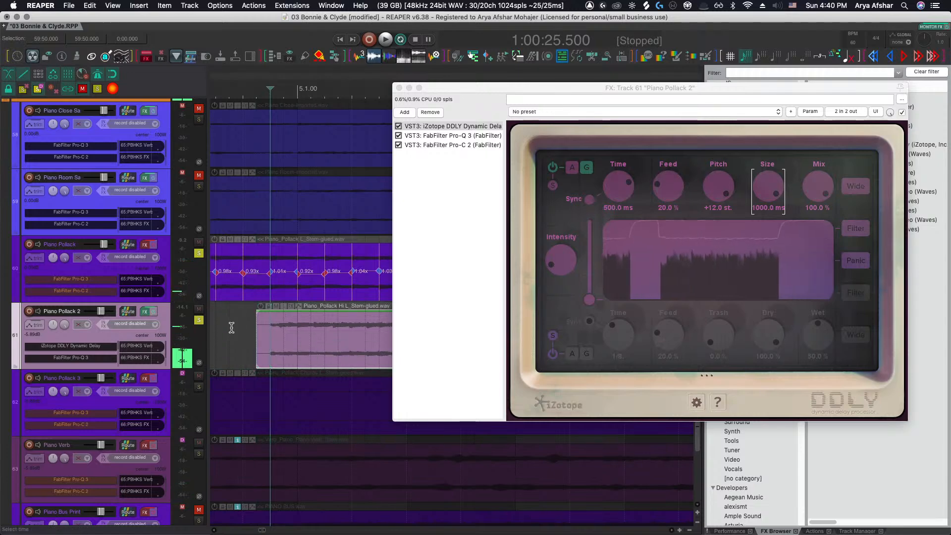
left_click(232, 327)
key("space")
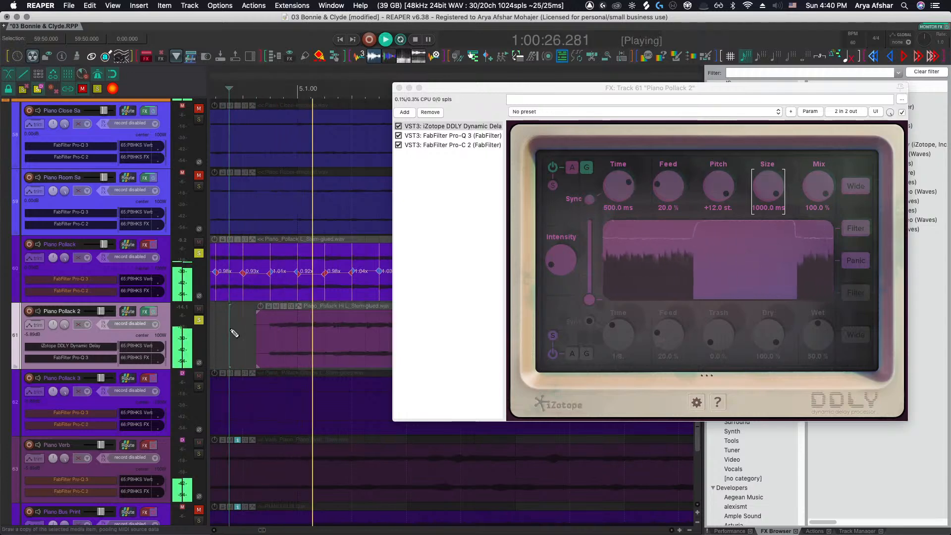
scroll(234, 334, "down", 3)
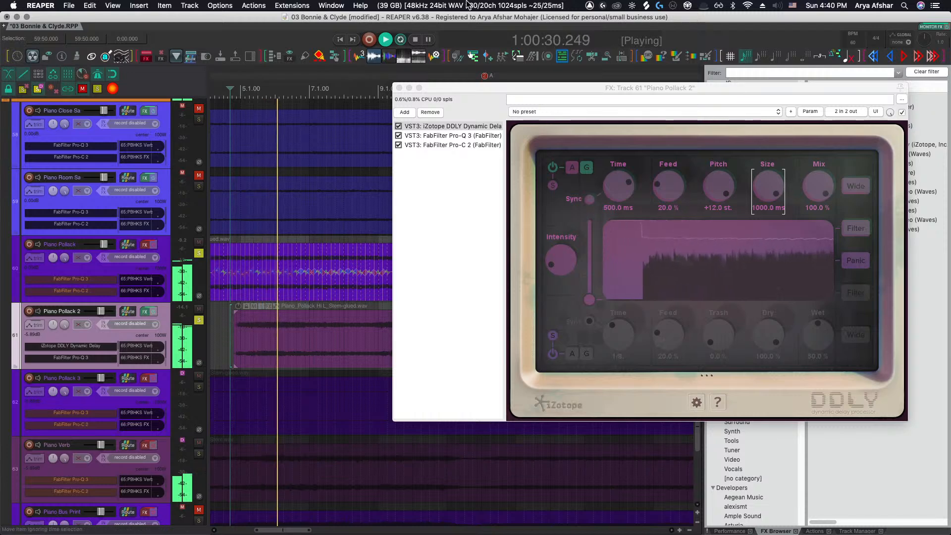
In the track's Pro-Q 3, add a high-cut band and lower its frequency slightly
left_click(438, 135)
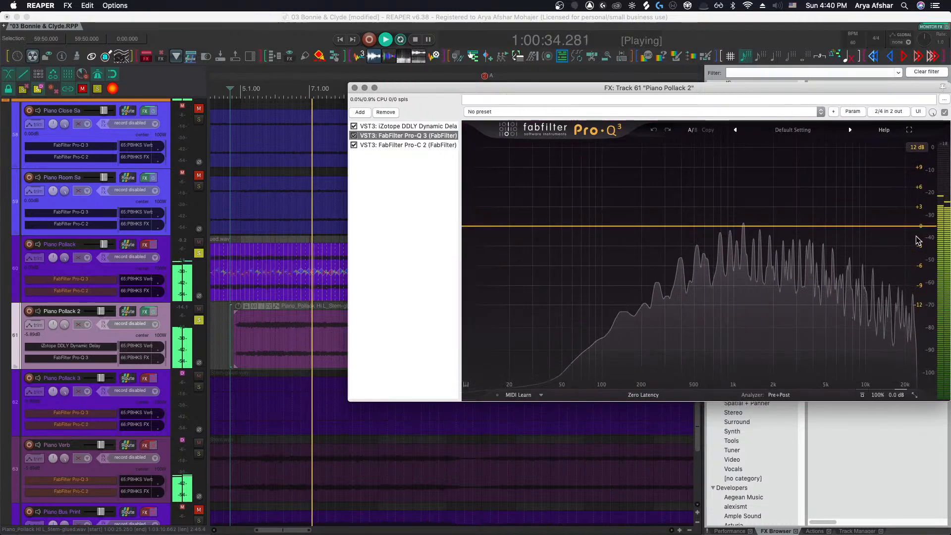
left_click(907, 226)
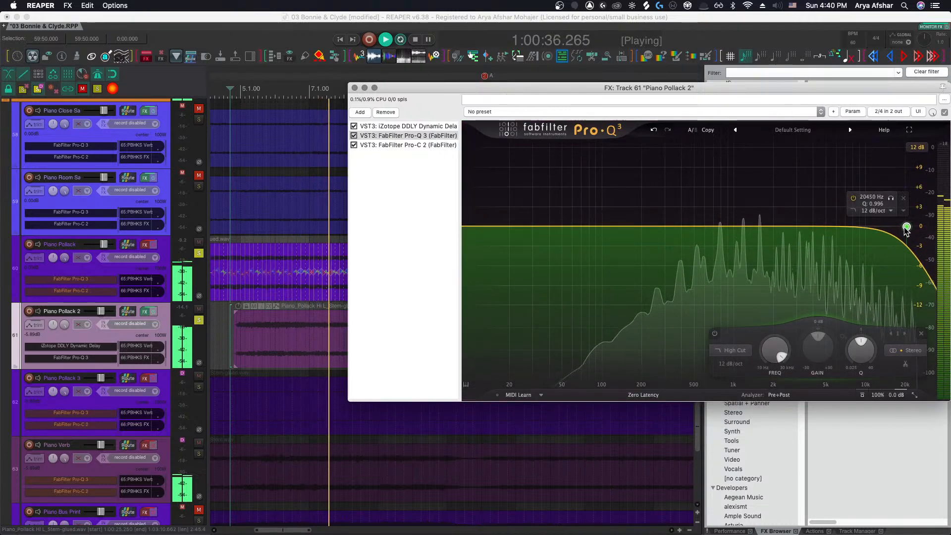
left_click_drag(907, 228, 884, 228)
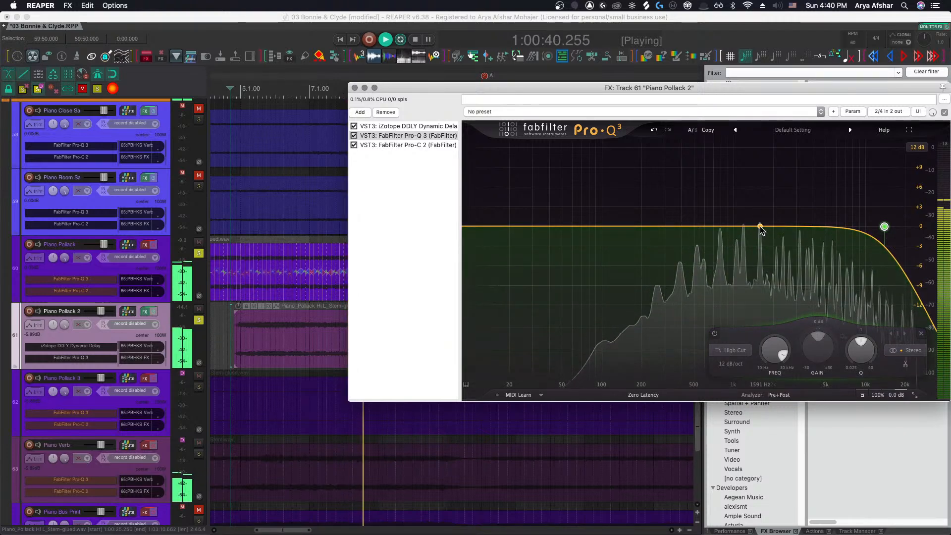
Play Piano Pollack 2 from around bar 29 and listen to the later delayed piano phrases
left_click(273, 344)
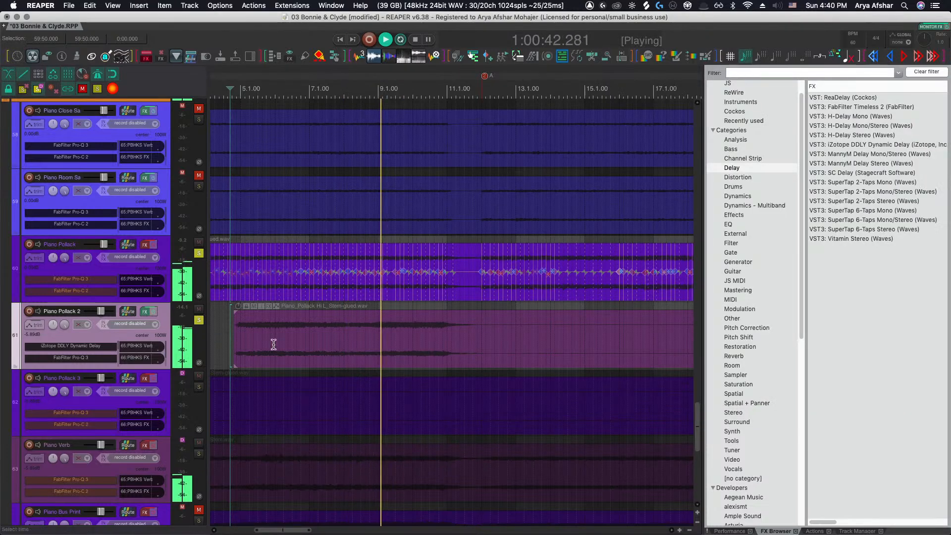
scroll(304, 367, "down", 3)
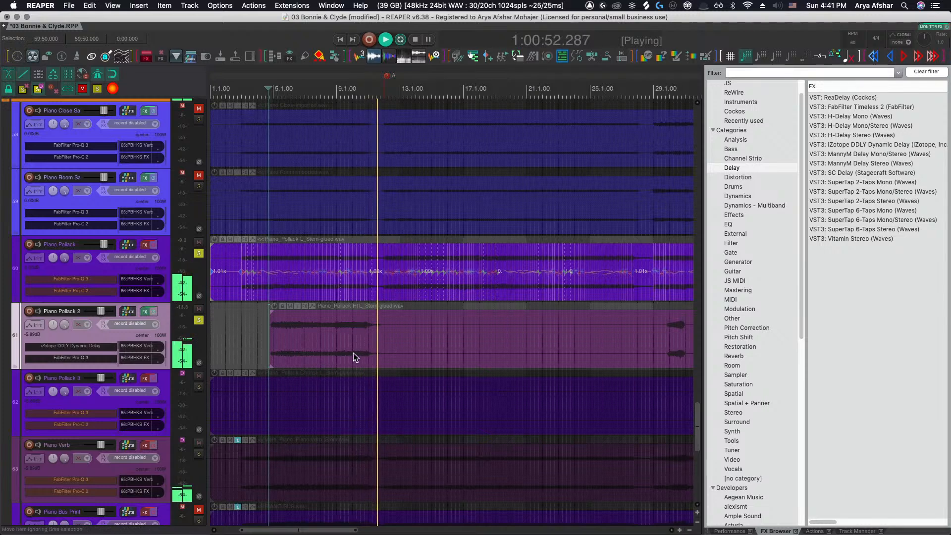
scroll(358, 351, "right", 10)
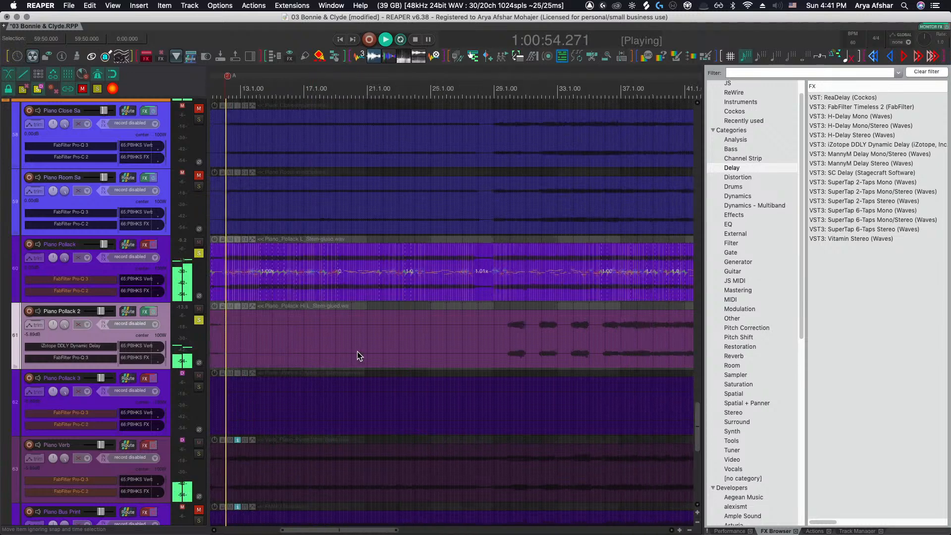
left_click(495, 338)
scroll(498, 340, "up", 5)
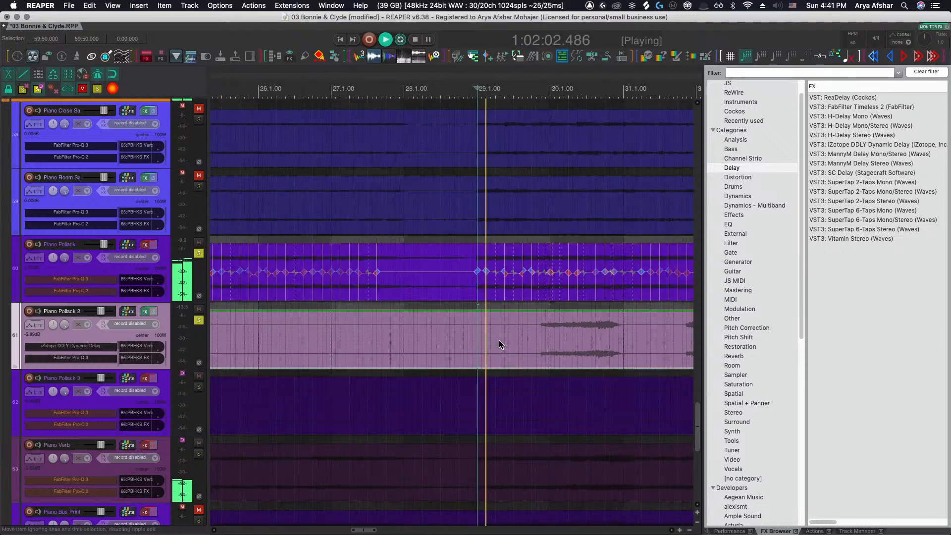
scroll(500, 341, "up", 3)
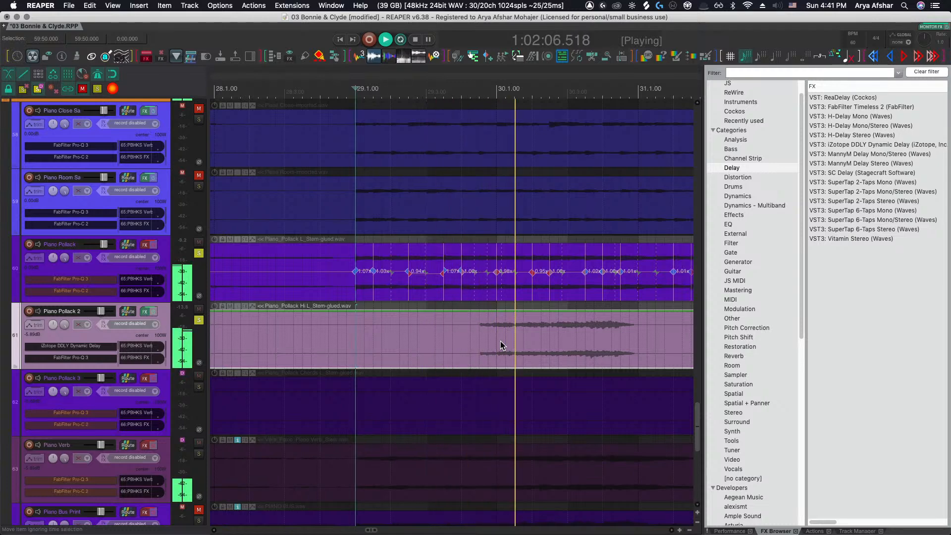
scroll(500, 346, "right", 3)
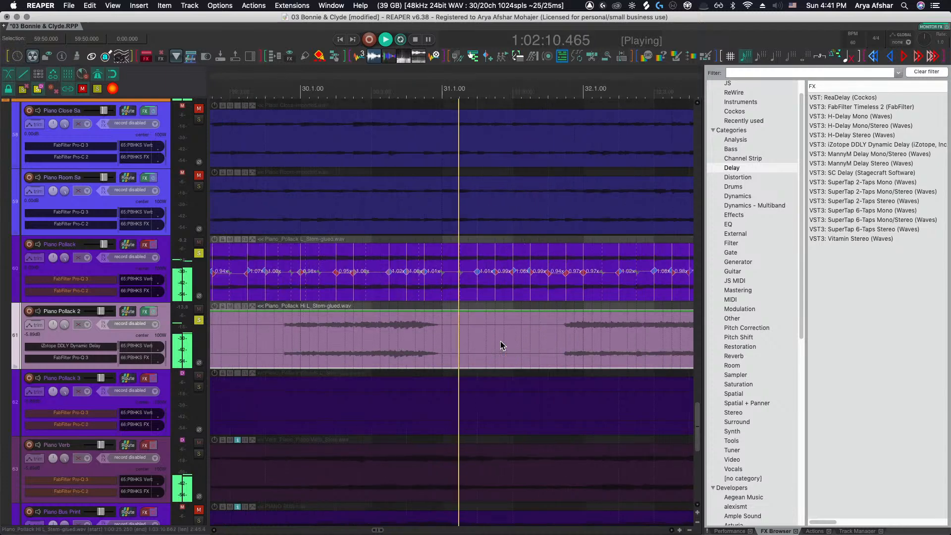
scroll(500, 341, "right", 3)
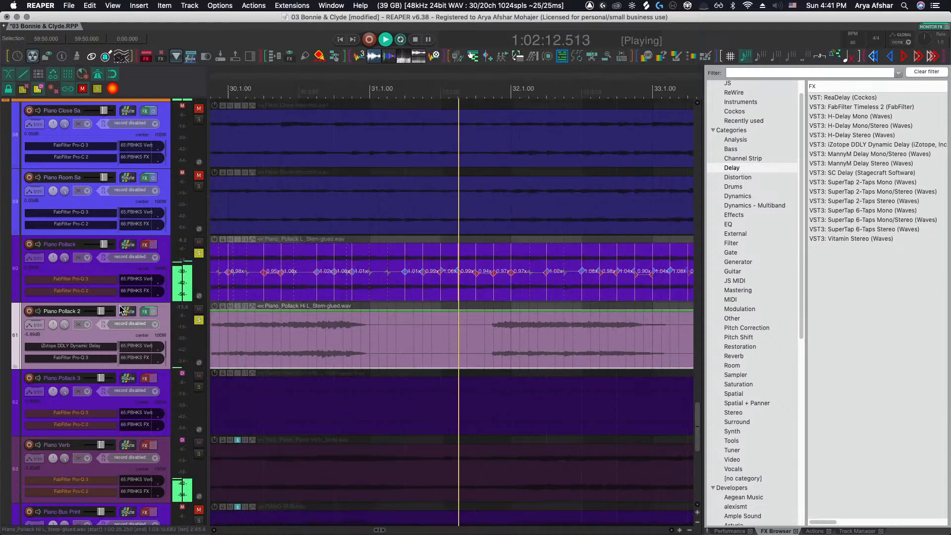
Reopen the Piano Pollack 2 DDLY delay and raise its Feed to 27%
left_click(144, 311)
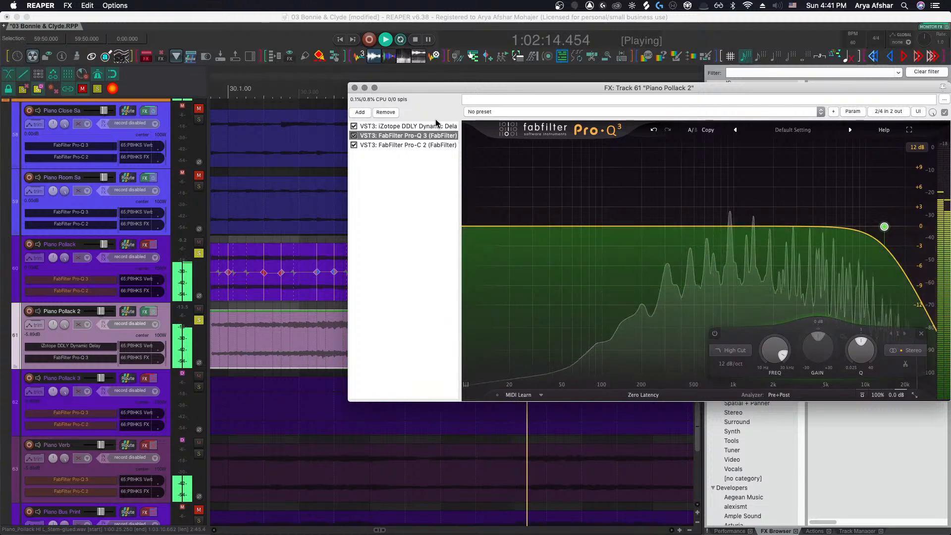
left_click(421, 128)
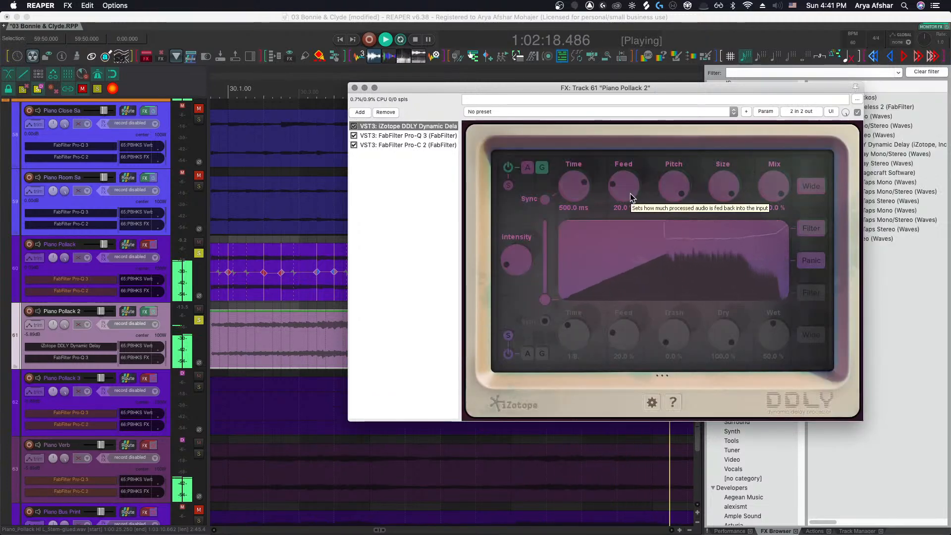
left_click_drag(630, 193, 627, 184)
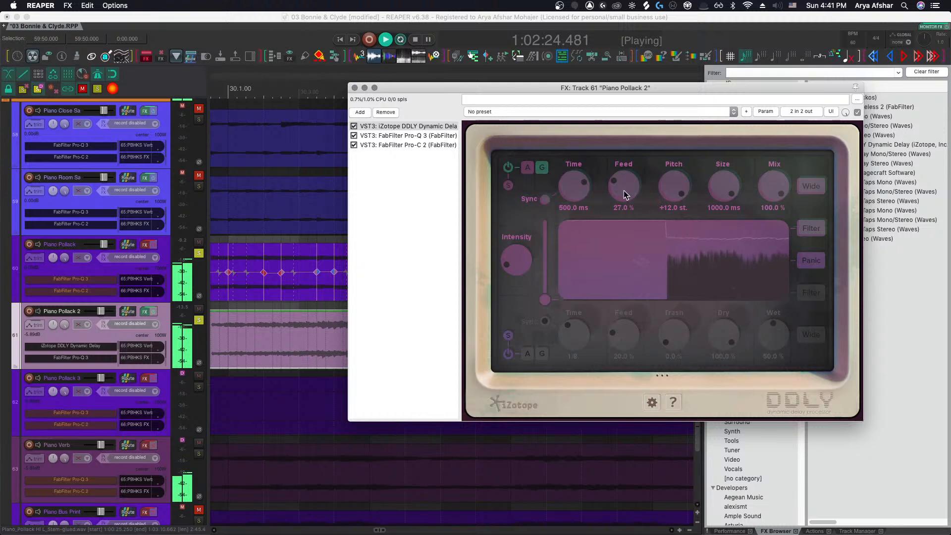
In the Piano Pollack 2 DDLY, enable the second delay line and set its Time to 1/32
left_click_drag(551, 293, 549, 289)
left_click(509, 354)
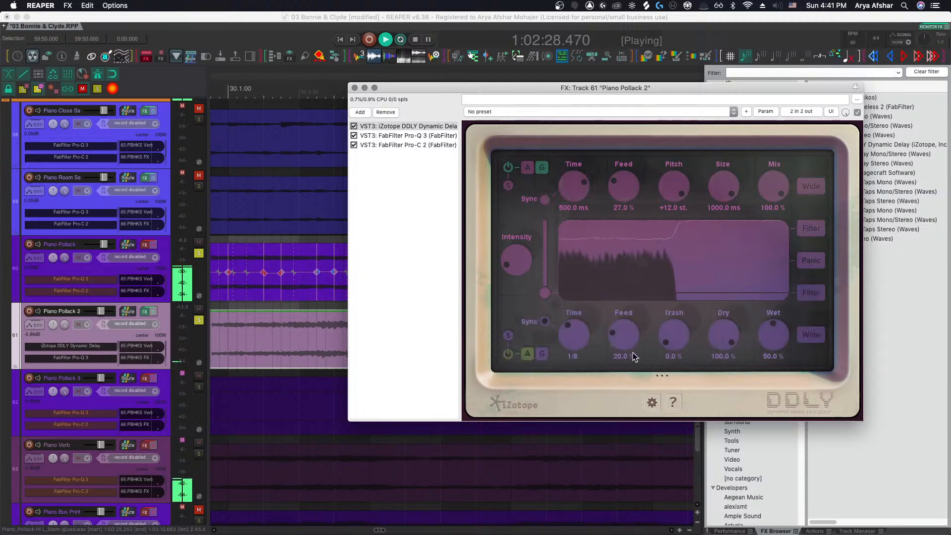
left_click_drag(591, 339, 579, 358)
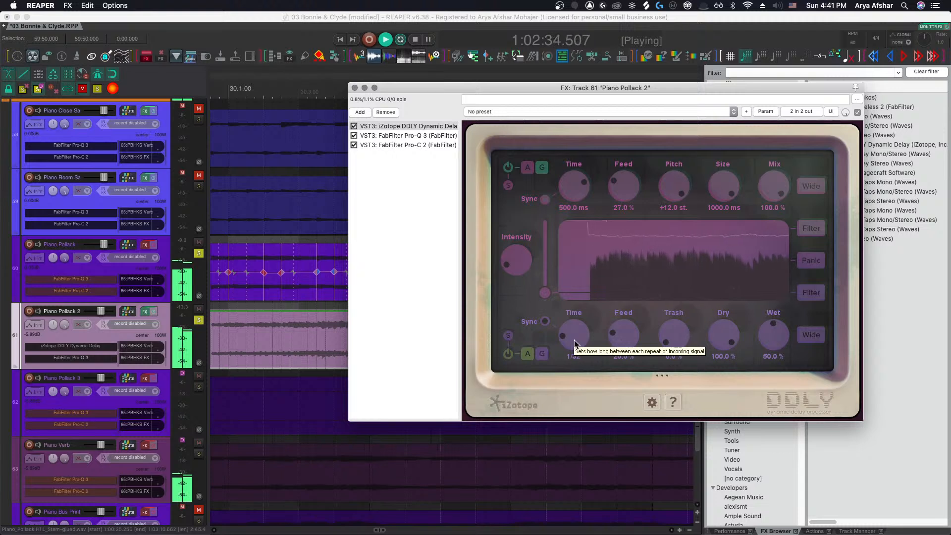
left_click_drag(574, 340, 574, 343)
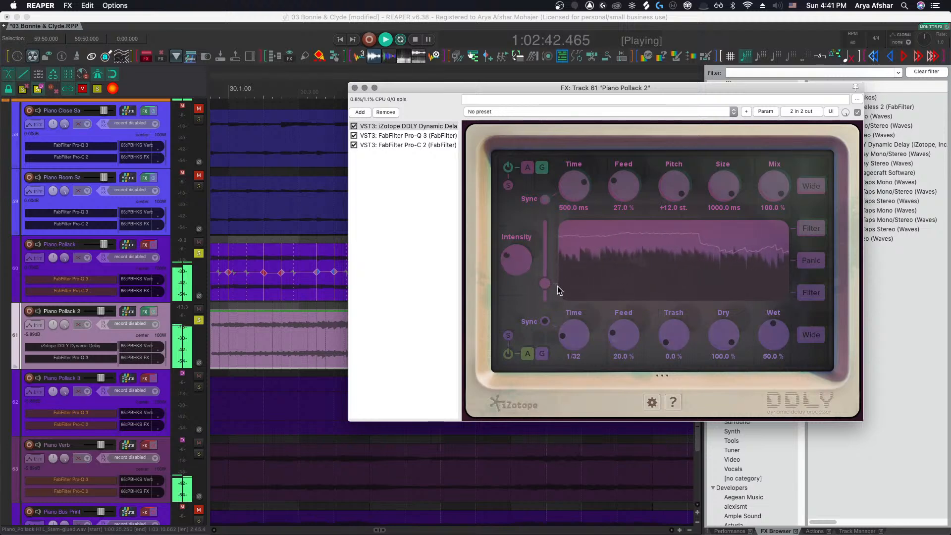
scroll(297, 337, "down", 3)
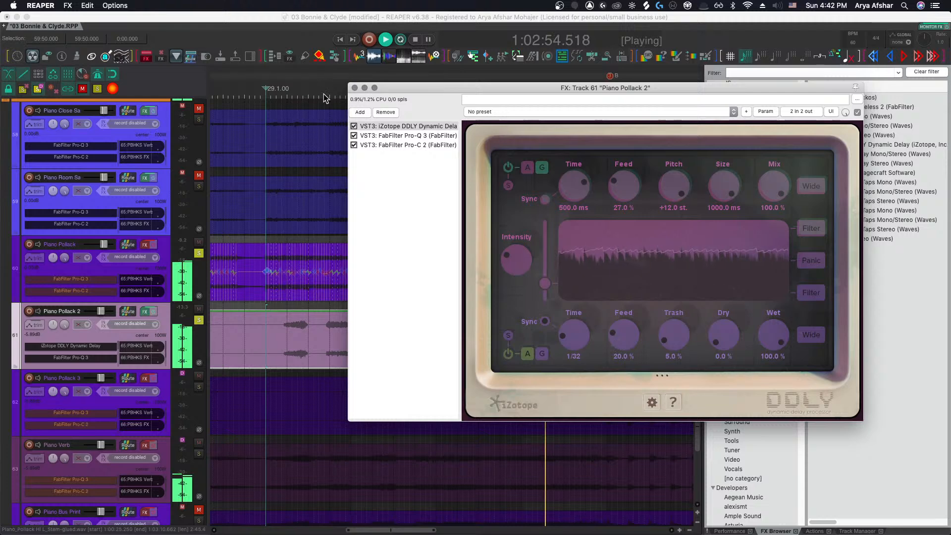
Close the FX window, solo the Piano Pollack 3 track and play back its item
left_click(354, 88)
scroll(344, 275, "right", 2)
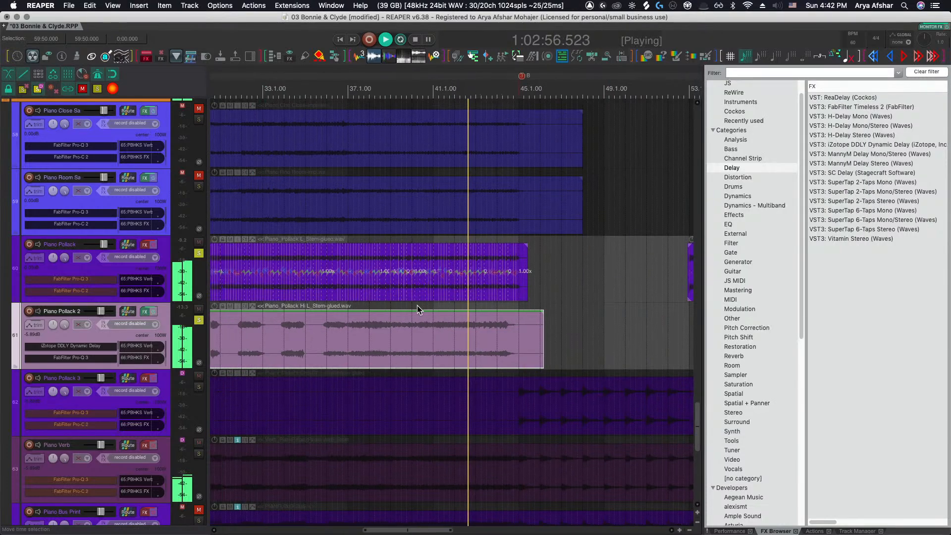
scroll(436, 312, "down", 4)
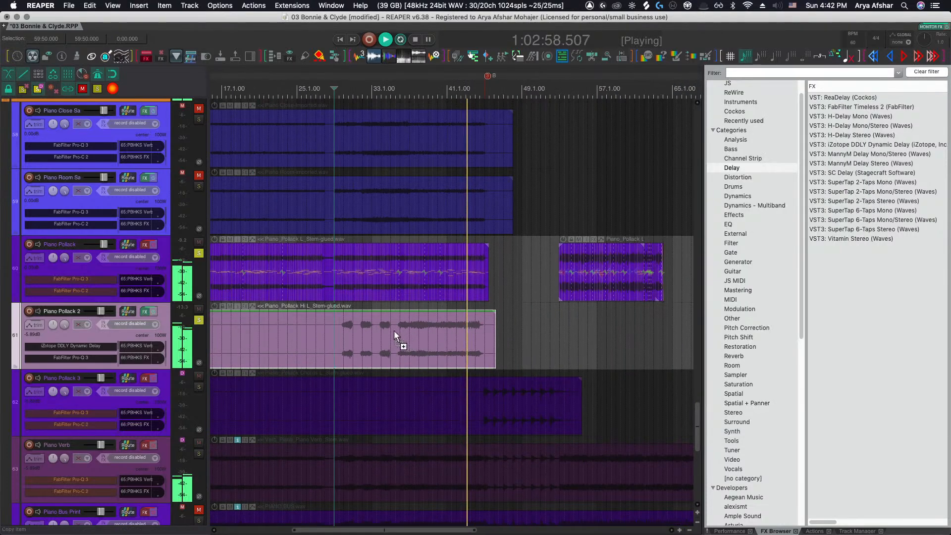
scroll(390, 330, "down", 2)
scroll(389, 329, "left", 4)
key("space")
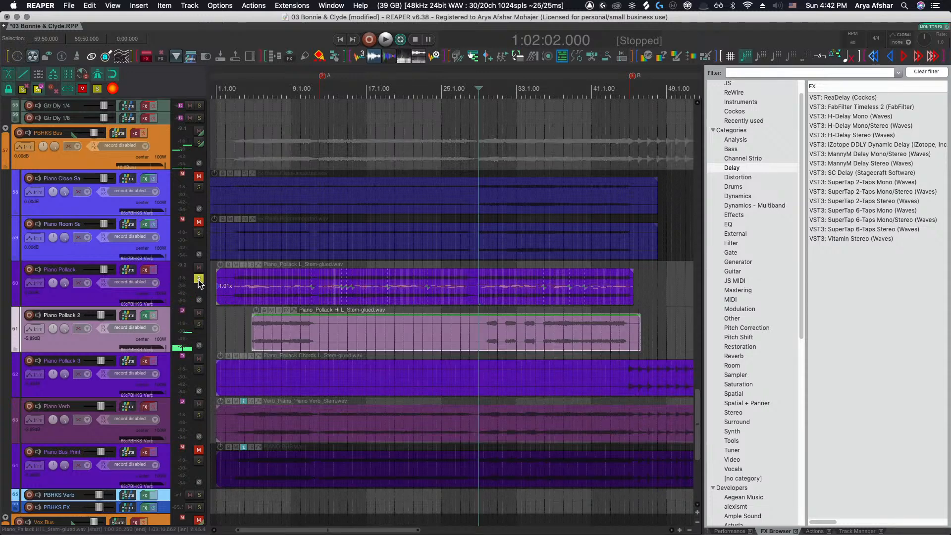
scroll(307, 304, "left", 2)
scroll(303, 305, "up", 1)
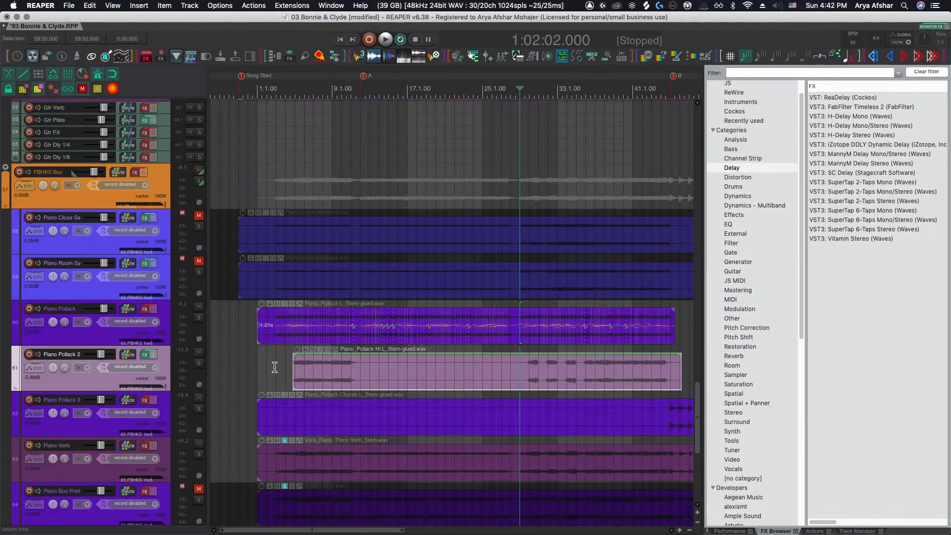
scroll(274, 367, "right", 5)
left_click(558, 411)
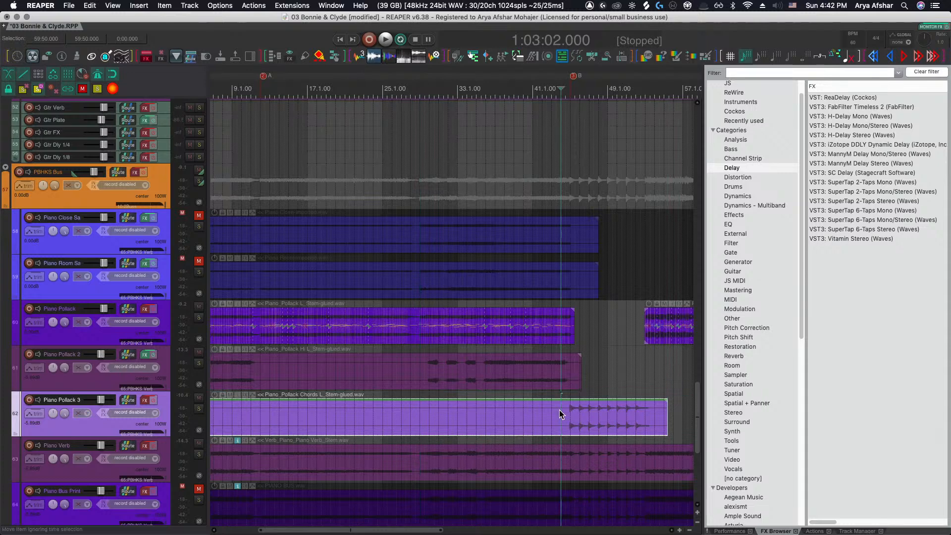
key("space")
left_click(198, 410)
Split the Piano Pollack 3 item at bar 45 and delete the part before the split
scroll(431, 418, "up", 5)
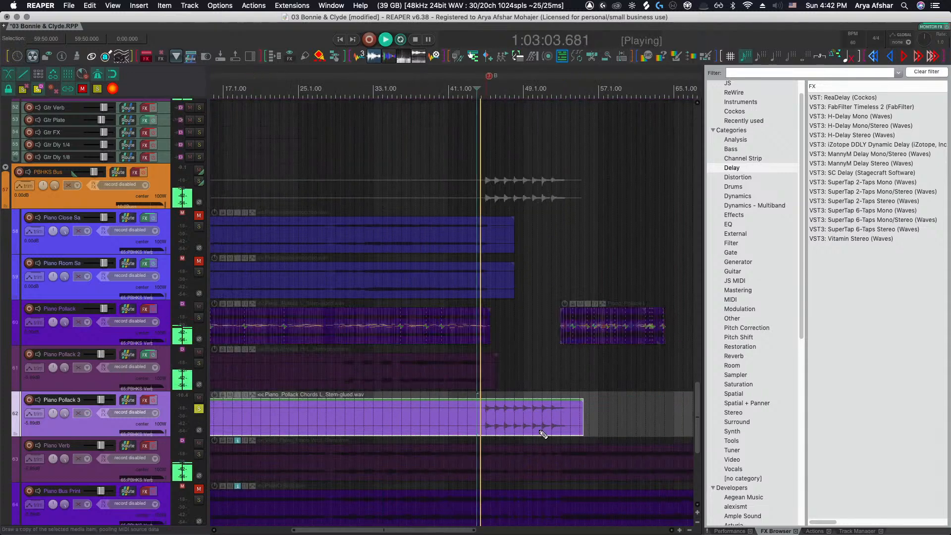
scroll(498, 421, "up", 3)
scroll(505, 426, "up", 3)
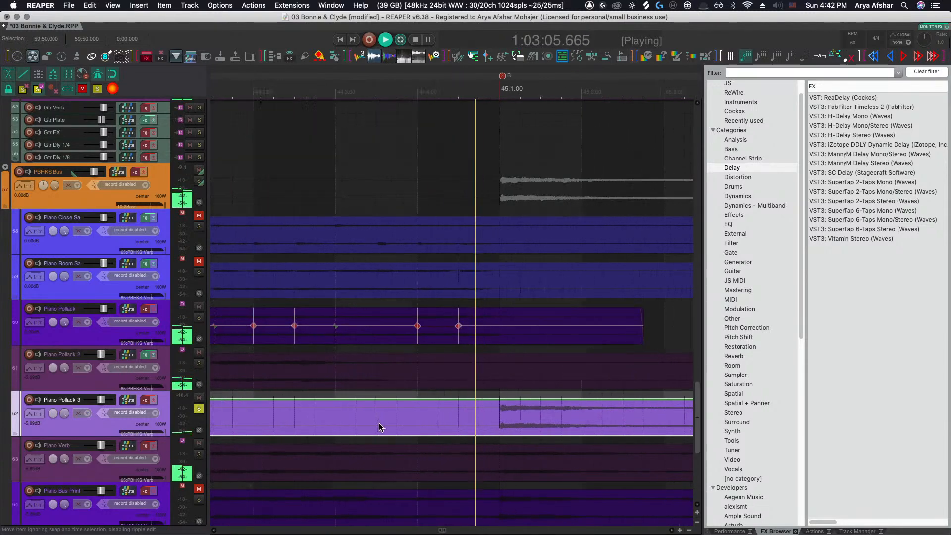
scroll(470, 421, "up", 5)
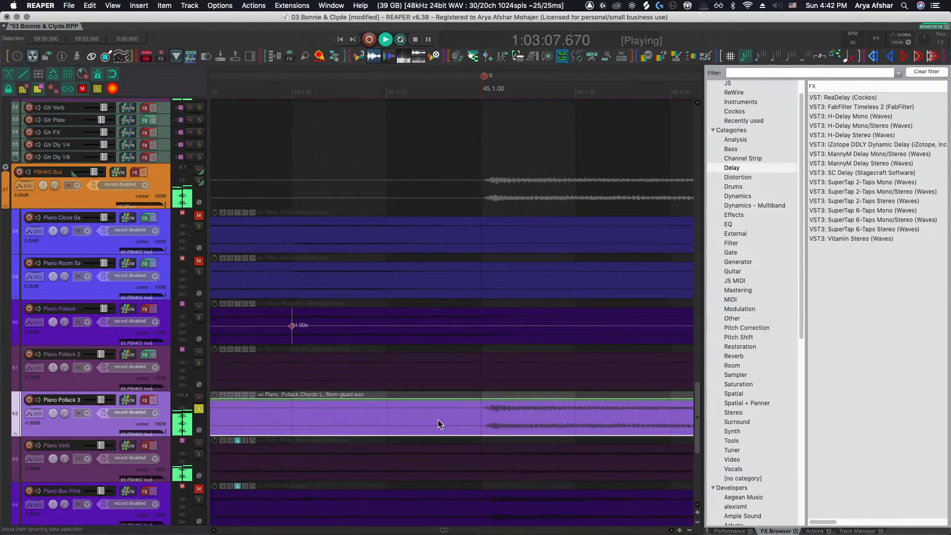
key("s")
left_click(302, 416)
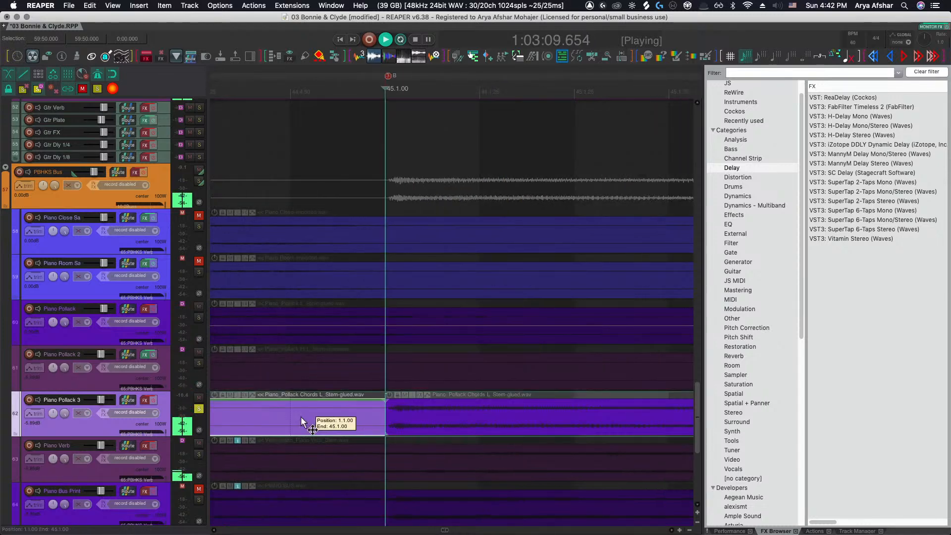
scroll(322, 420, "down", 5)
scroll(345, 423, "down", 10)
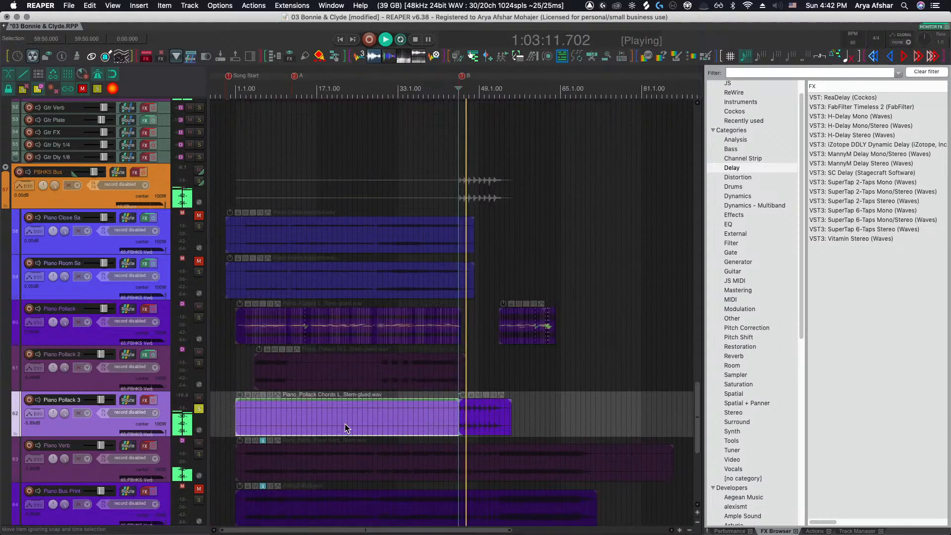
key("Delete")
Extend the start of the remaining Piano Pollack 3 item slightly before bar 45 and replay it
scroll(467, 420, "up", 10)
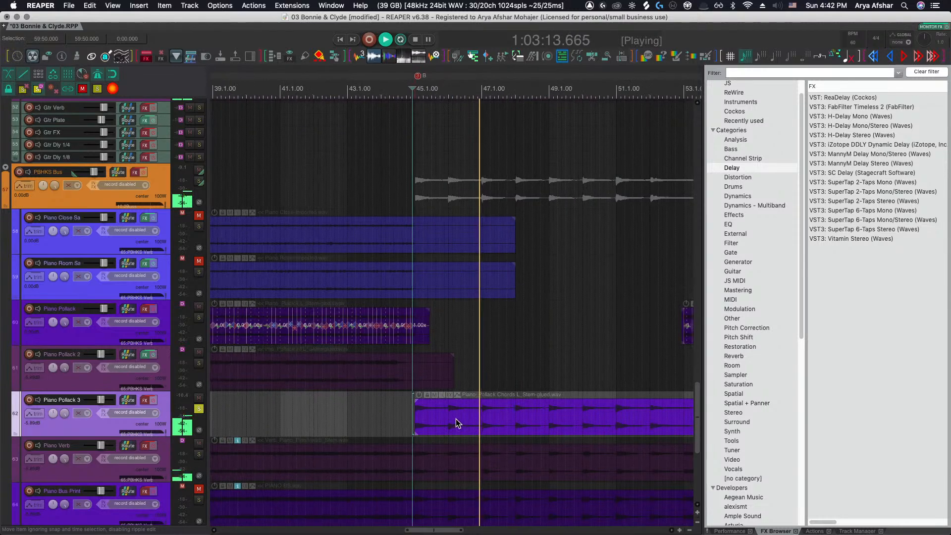
left_click_drag(410, 418, 406, 419)
scroll(412, 420, "up", 7)
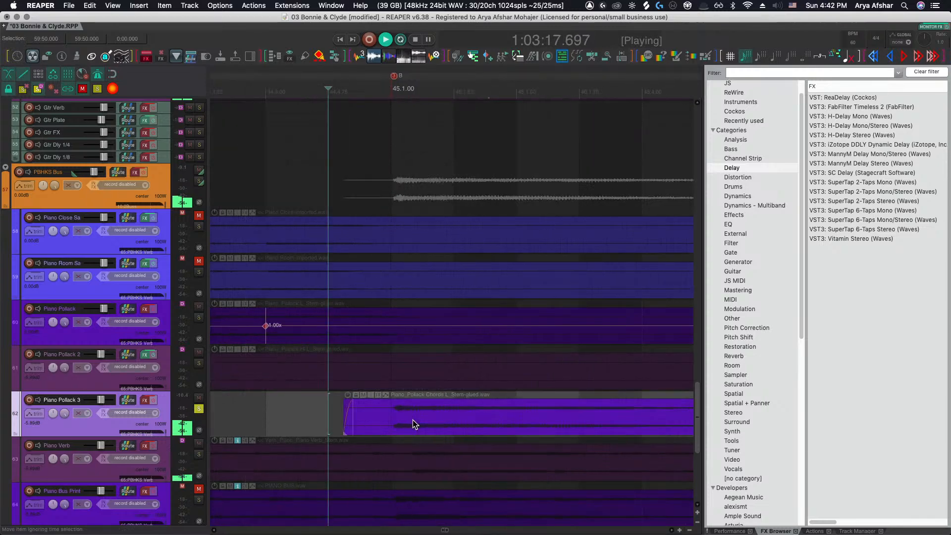
left_click_drag(412, 420, 393, 419)
key("space")
key("space")
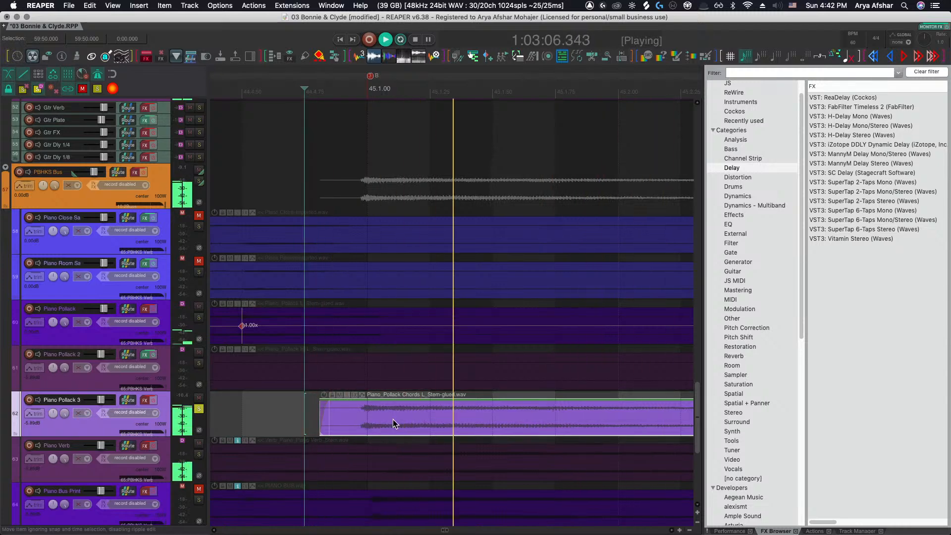
Follow playback of the Piano Pollack 3 item through bars 45 to 51 and listen
scroll(394, 419, "down", 3)
scroll(393, 419, "right", 3)
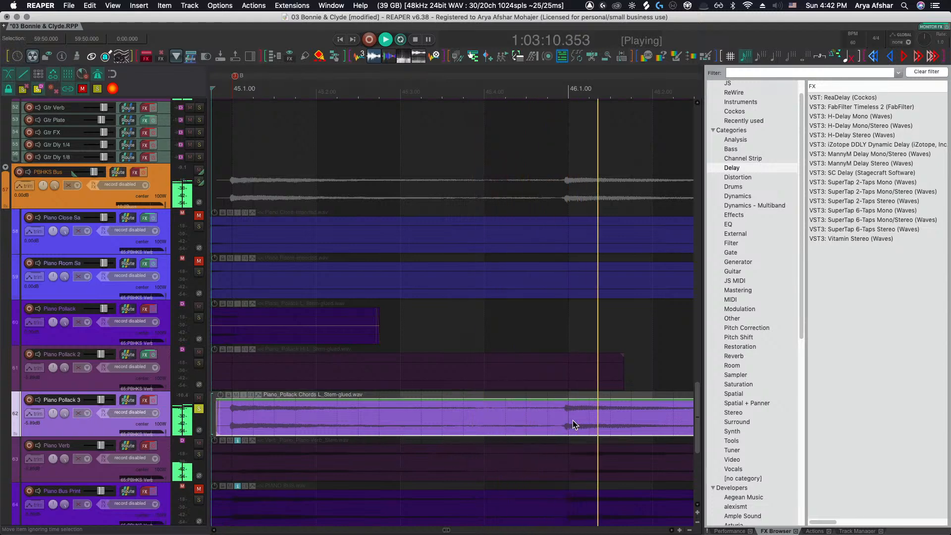
scroll(569, 420, "right", 1)
scroll(434, 421, "left", 6)
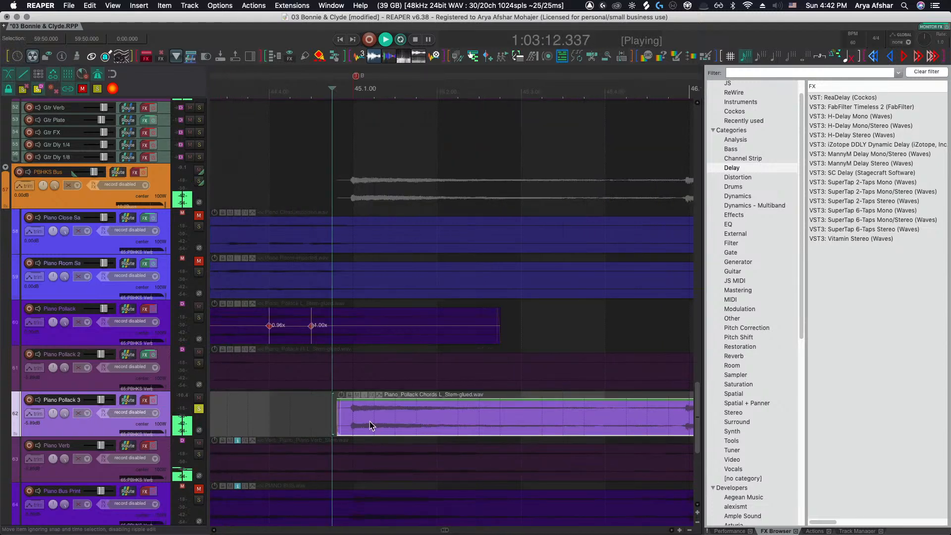
left_click_drag(356, 422, 359, 422)
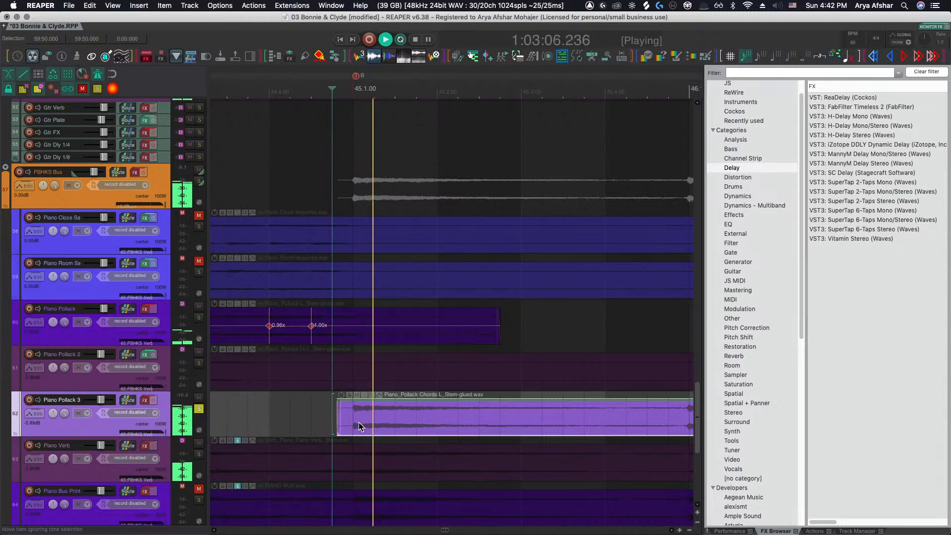
scroll(359, 422, "right", 3)
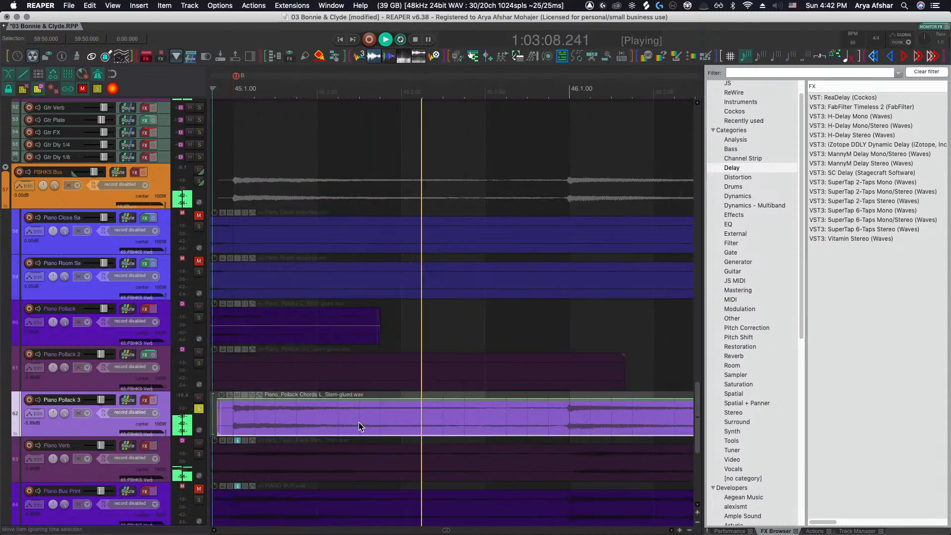
scroll(358, 422, "right", 5)
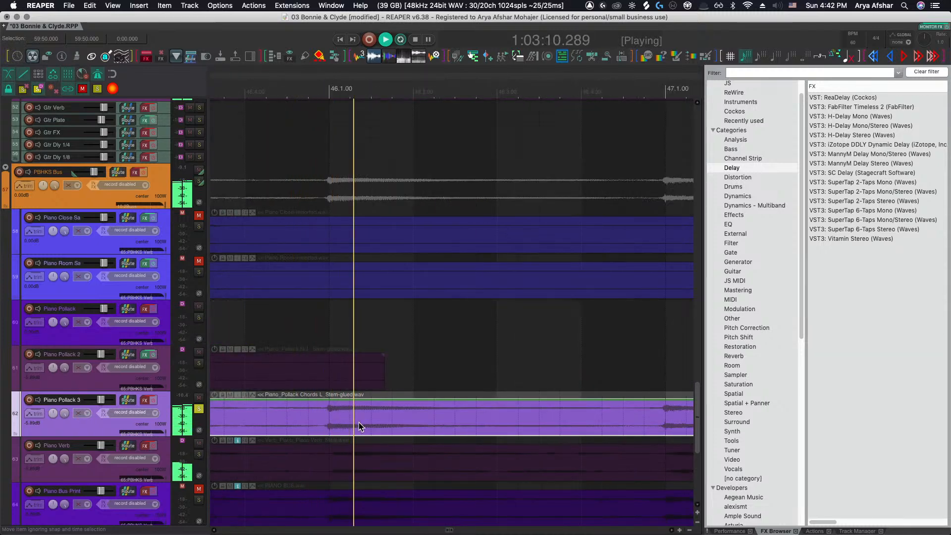
scroll(358, 422, "right", 5)
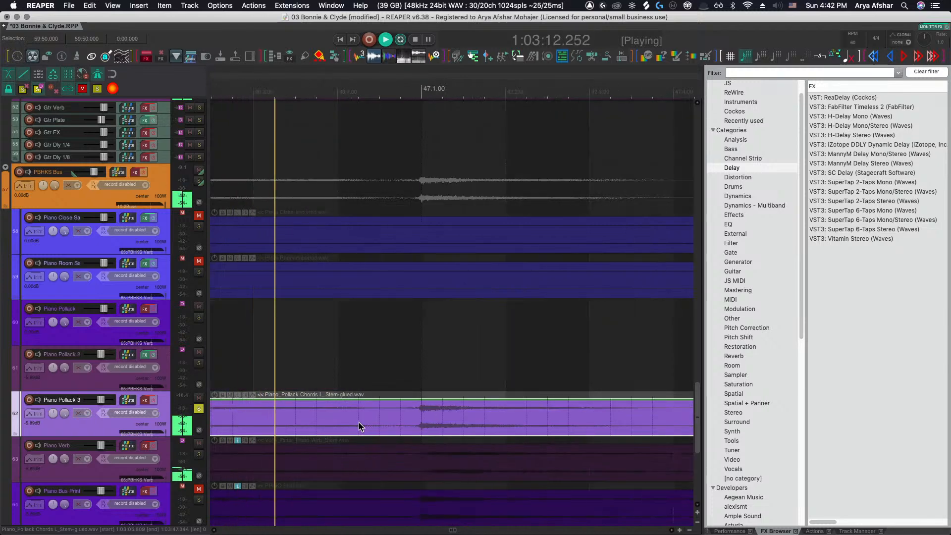
scroll(432, 423, "right", 1)
scroll(432, 423, "down", 4)
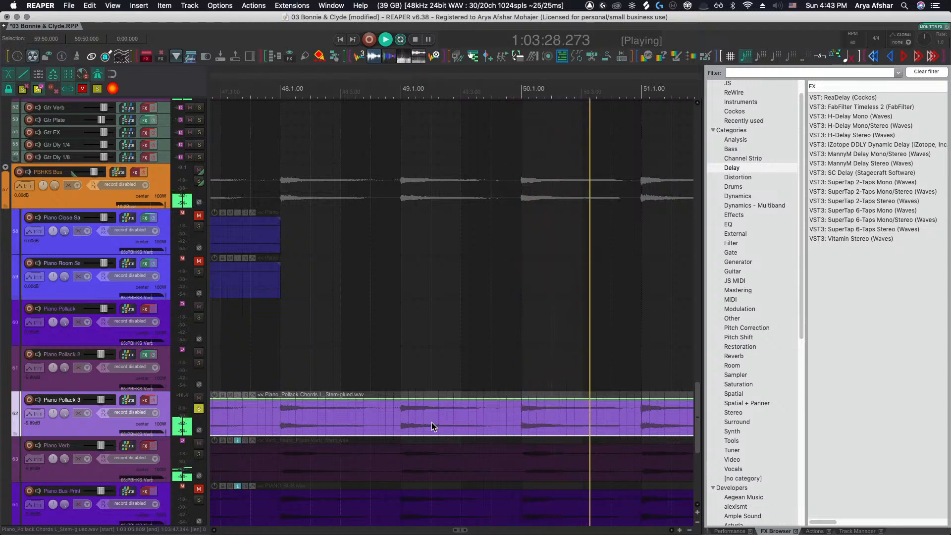
scroll(477, 423, "right", 1)
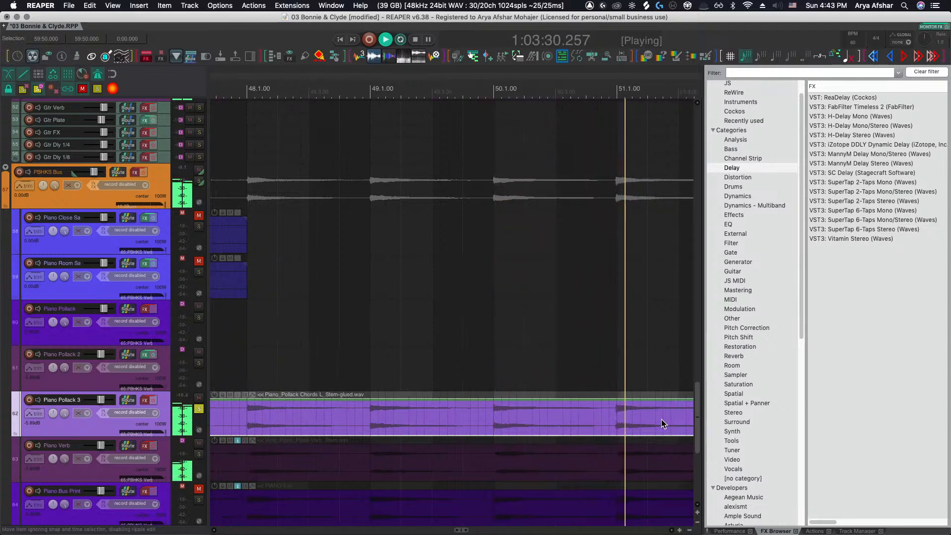
scroll(661, 419, "up", 5)
Split the Piano Pollack 3 item near bars 51 and 52 and nudge the edges of the split pieces
left_click(539, 420)
key("s")
scroll(569, 426, "right", 8)
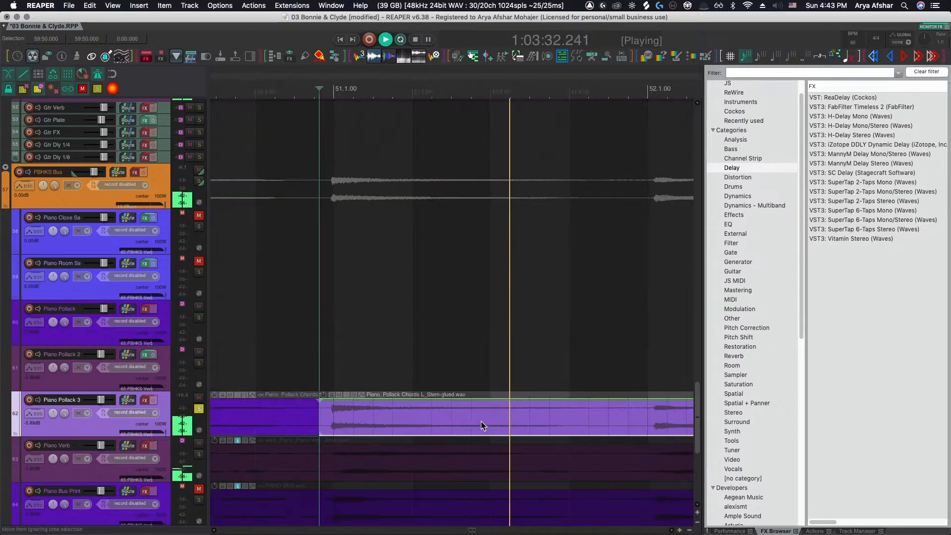
left_click_drag(387, 415, 377, 415)
scroll(378, 416, "right", 5)
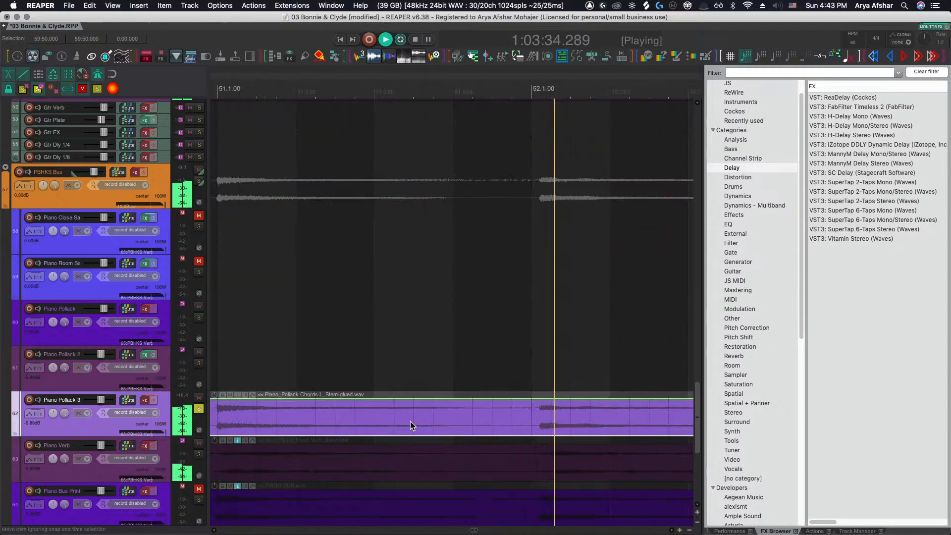
left_click(516, 425)
key("s")
left_click_drag(576, 424, 567, 423)
left_click(413, 421)
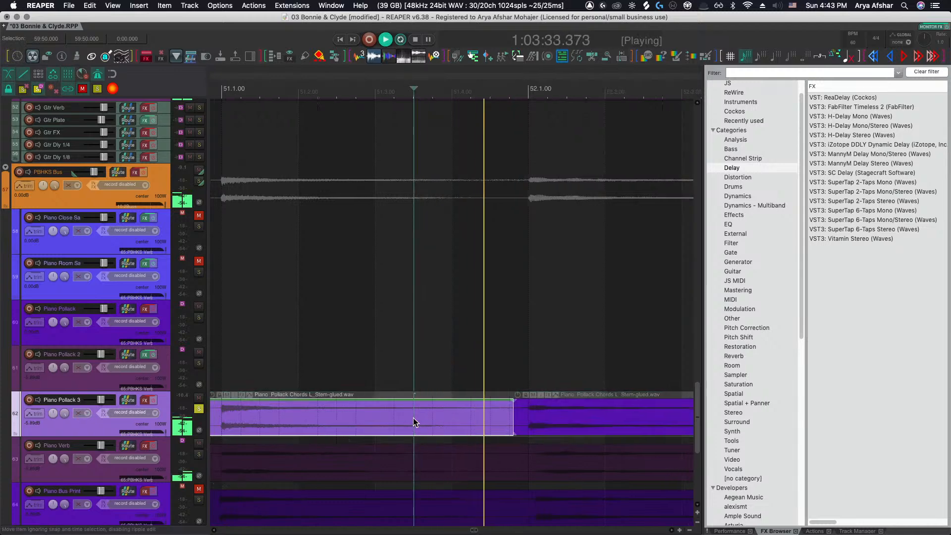
Split the Piano Pollack 3 item at bar 53 and pull back the end edge of the piece before it
scroll(413, 418, "down", 4)
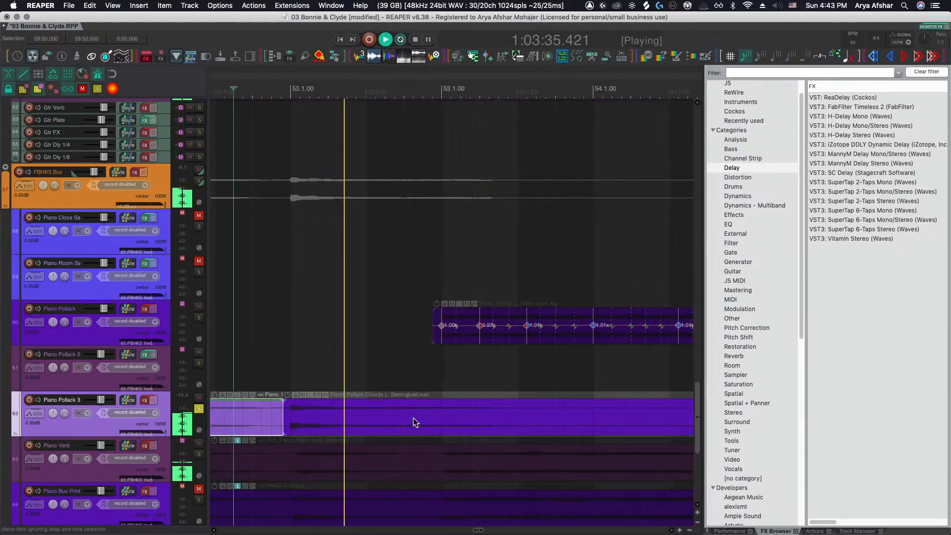
scroll(413, 418, "down", 6)
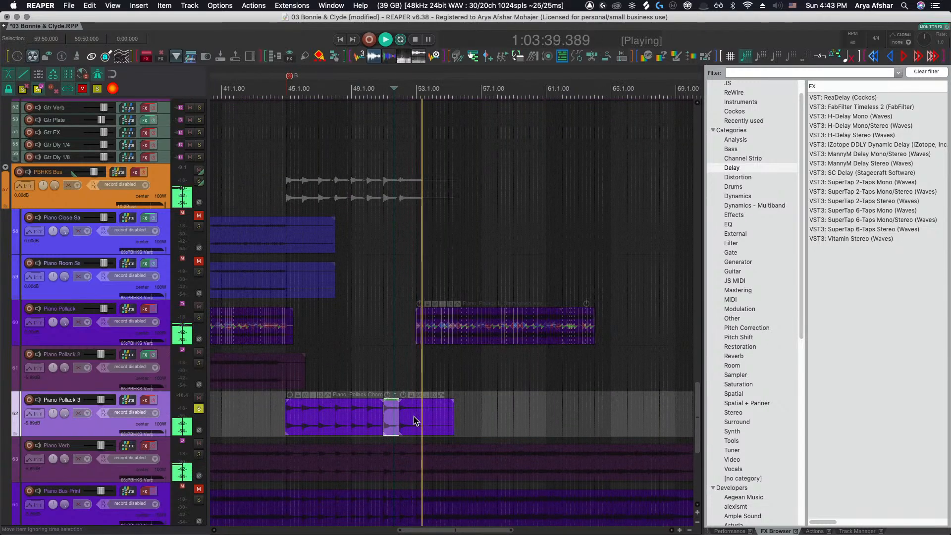
scroll(414, 416, "up", 6)
left_click(456, 416)
key("s")
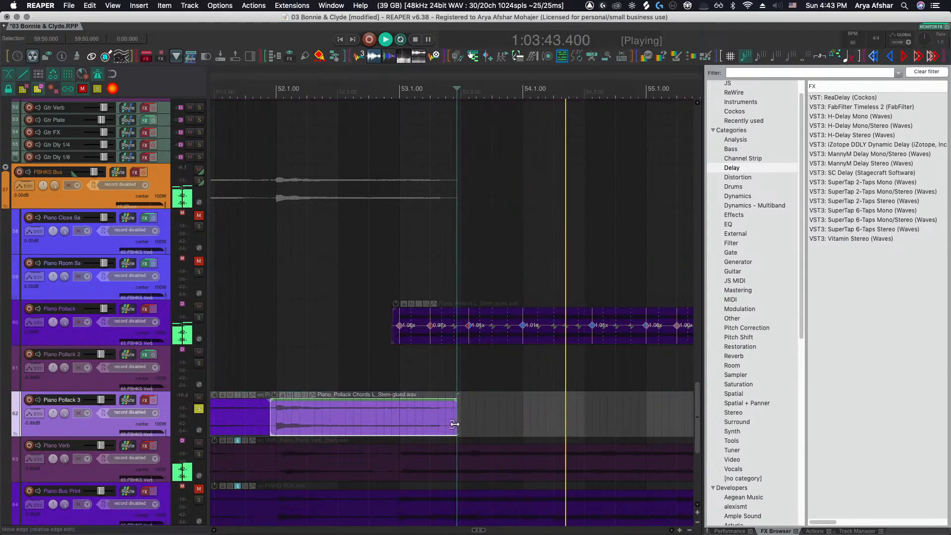
mouse_move(455, 422)
left_mouse_down()
mouse_move(415, 422)
mouse_move(395, 399)
left_mouse_up()
Stop playback and unsolo the Piano Pollack 3 track
left_click(377, 361)
key("space")
left_click(198, 409)
Zoom out over the arrangement and select the Piano Verb track
scroll(348, 411, "down", 4)
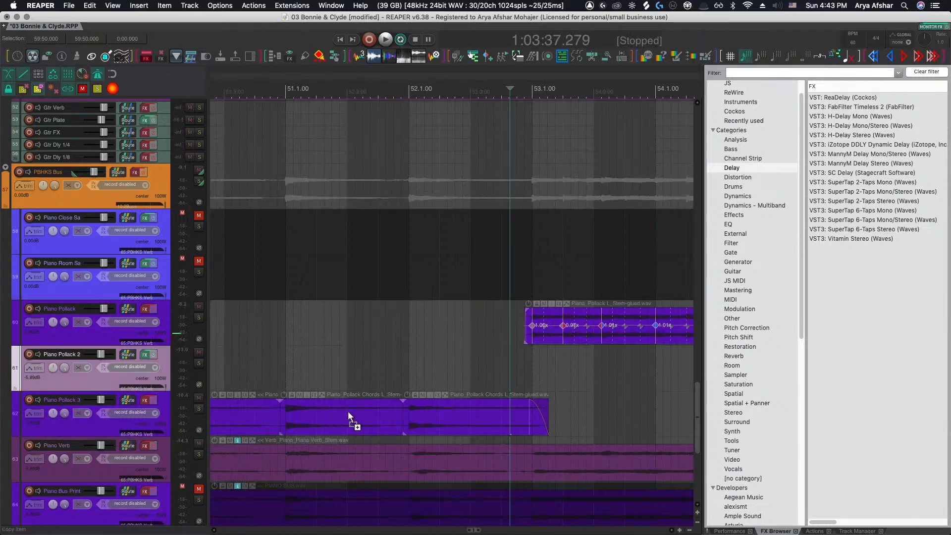
scroll(353, 411, "down", 5)
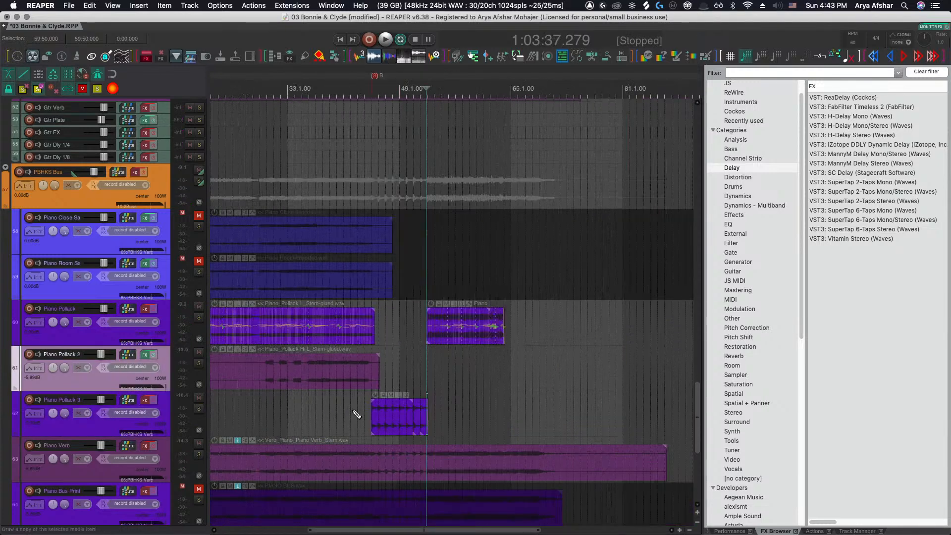
scroll(352, 407, "down", 5)
scroll(351, 406, "left", 4)
scroll(351, 406, "up", 5)
scroll(351, 406, "down", 1)
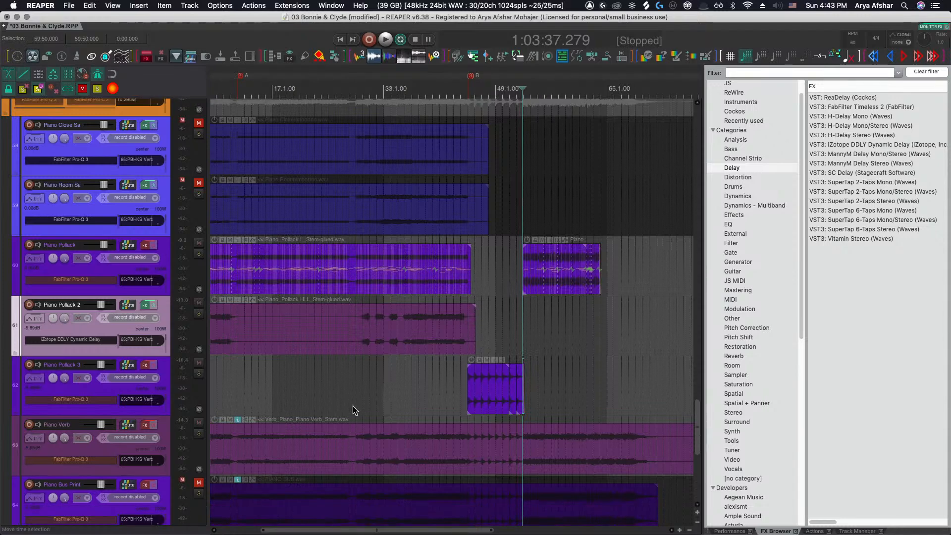
scroll(352, 406, "left", 3)
left_click(229, 437)
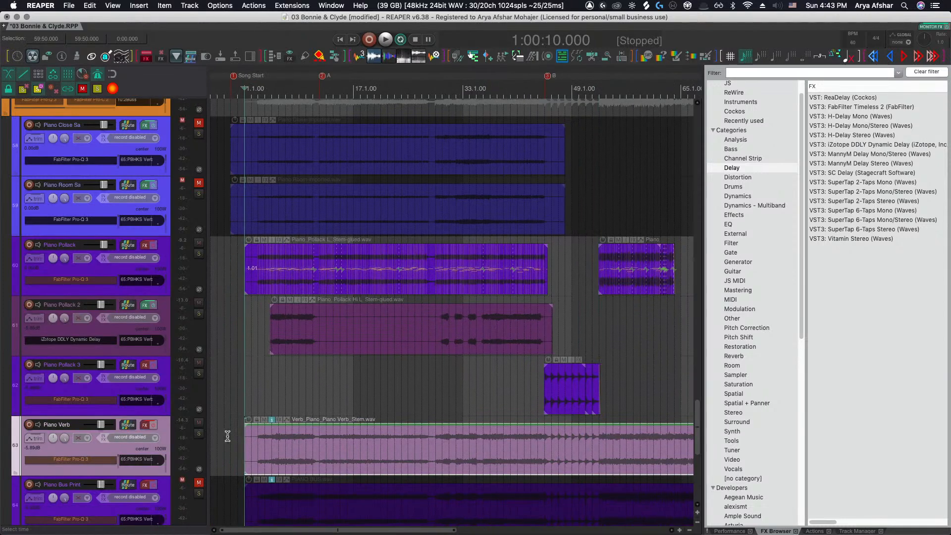
Audition the Piano Verb track soloed, then unsolo it and mute its item
left_click(199, 434)
left_click(258, 405)
key("space")
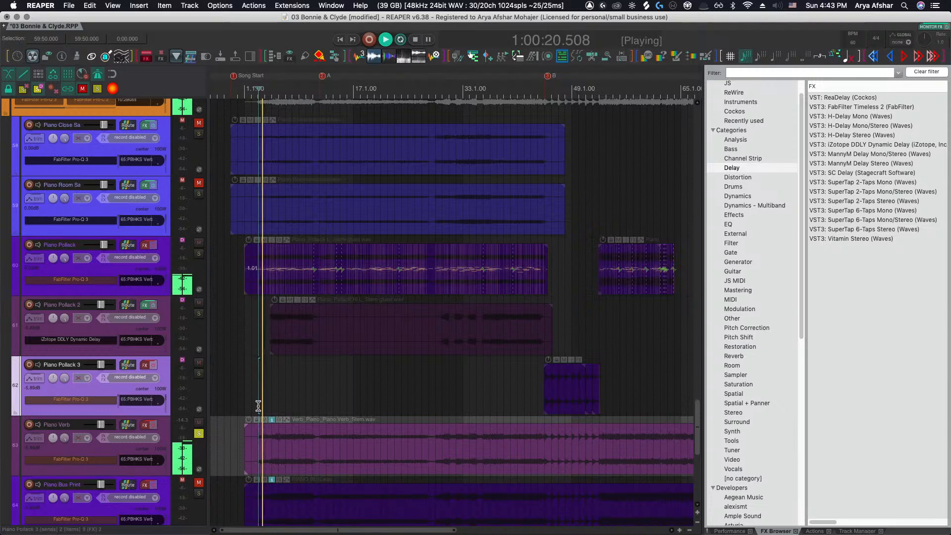
key("space")
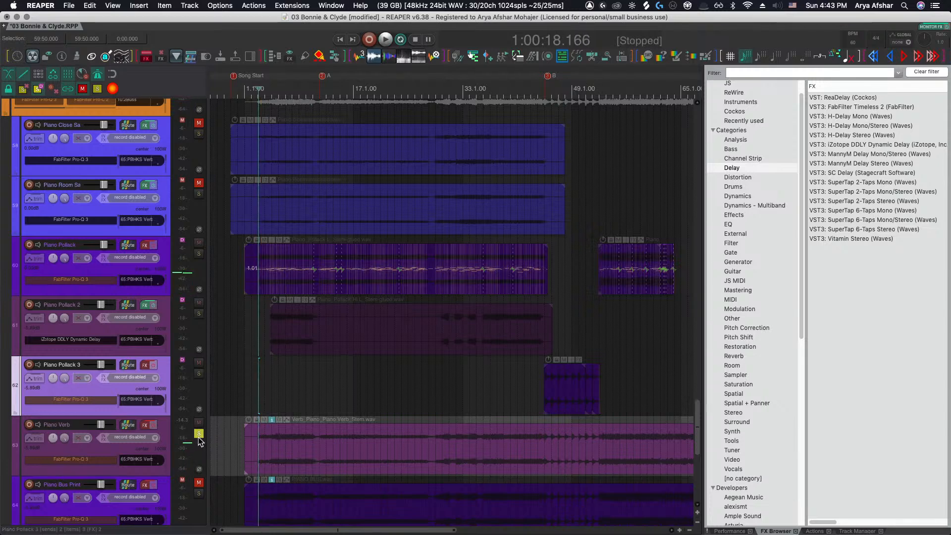
left_click(199, 436)
left_click(263, 419)
Mute the Piano Bus Print item
scroll(272, 414, "down", 3)
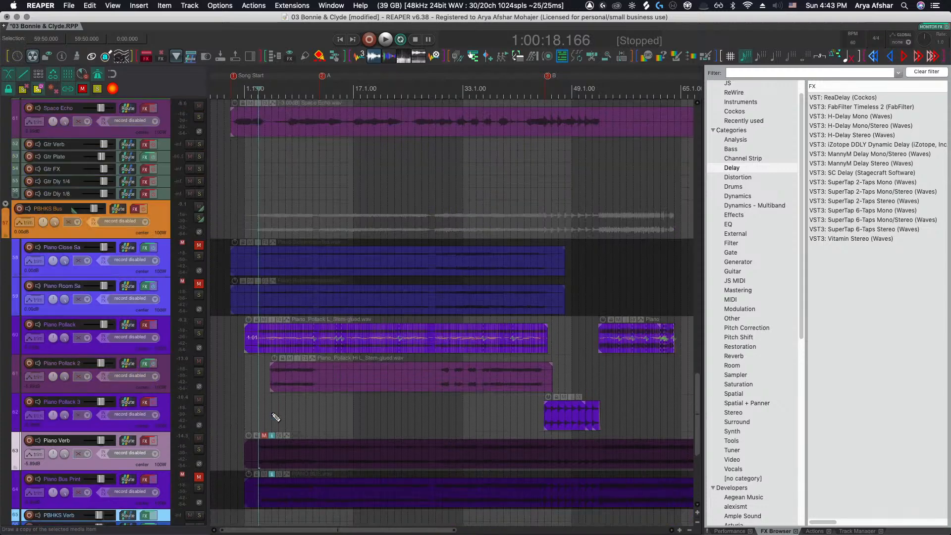
scroll(269, 415, "down", 3)
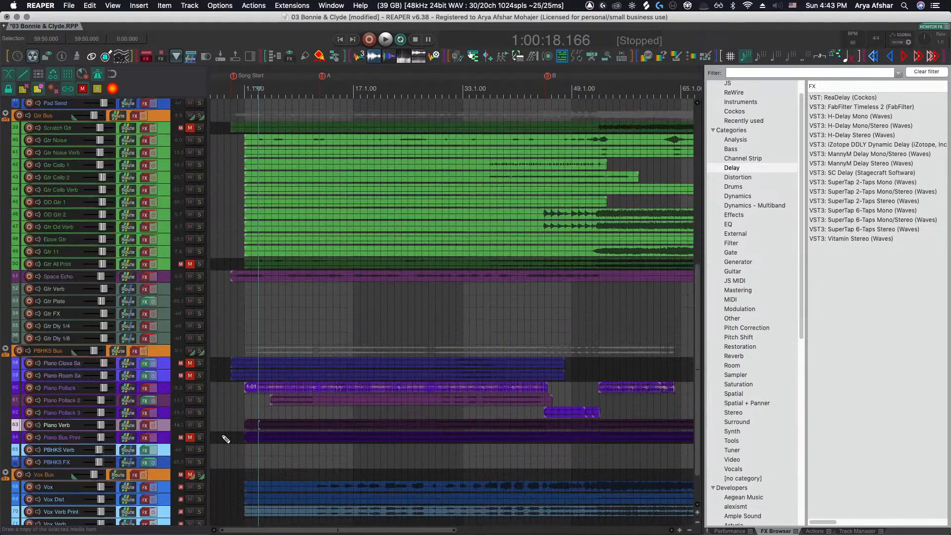
scroll(226, 439, "up", 5)
left_click(264, 412)
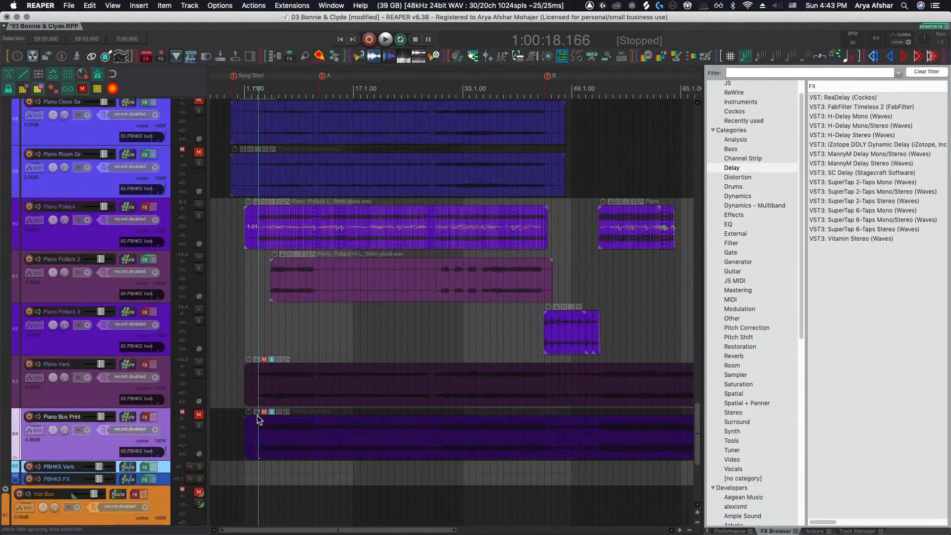
Unmute the Piano Close Sa and Piano Room Sa tracks and start playback
scroll(269, 394, "up", 3)
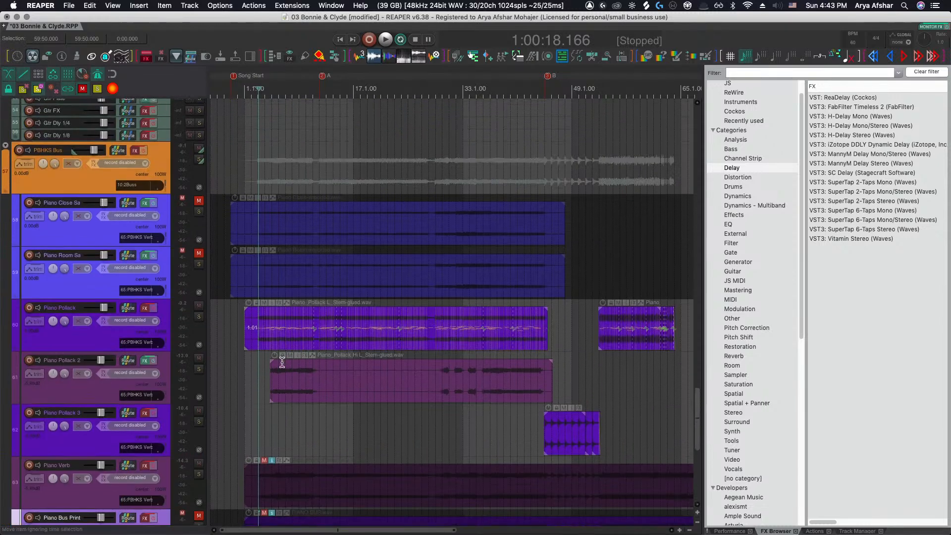
left_click(198, 203)
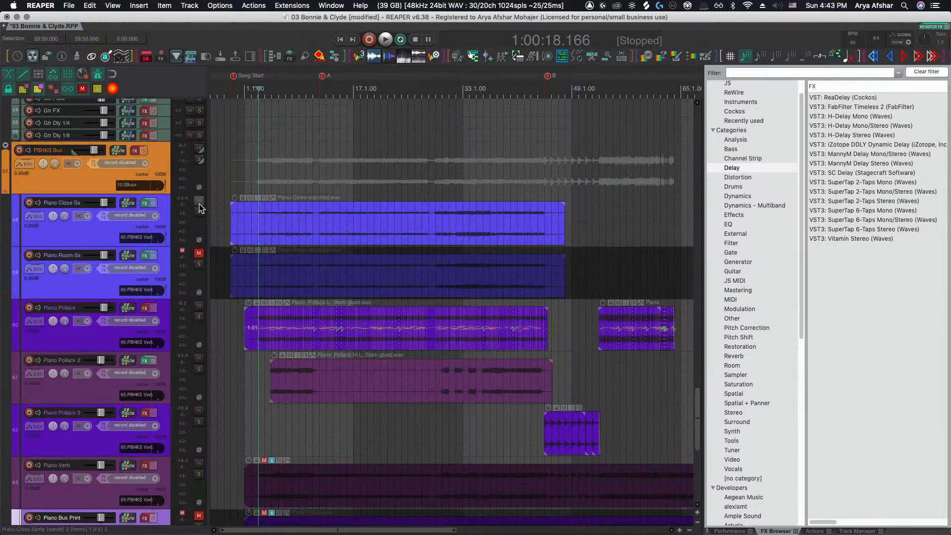
left_click(199, 254)
key("space")
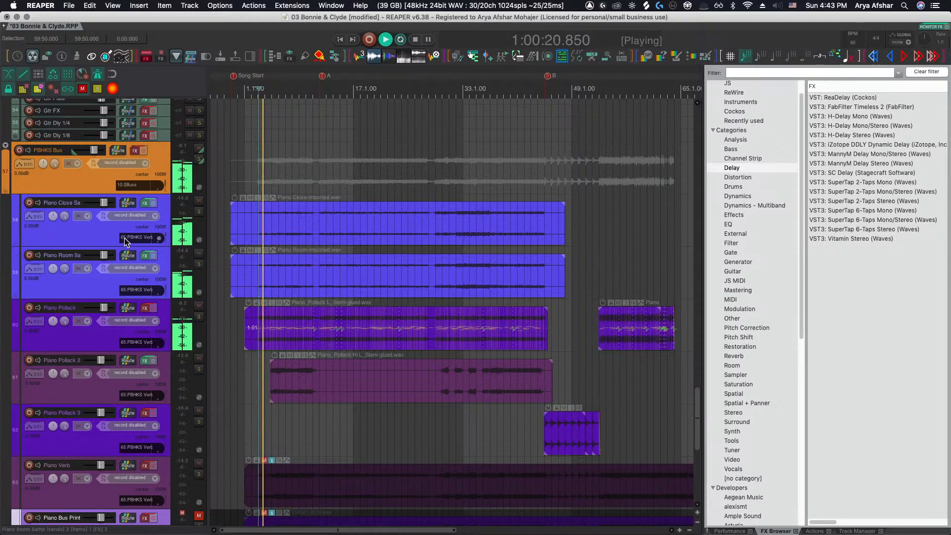
Select the Piano Close Sa and Piano Room Sa tracks and lower both volumes to -4.87 dB
left_click(103, 236)
left_click(102, 283, "shift")
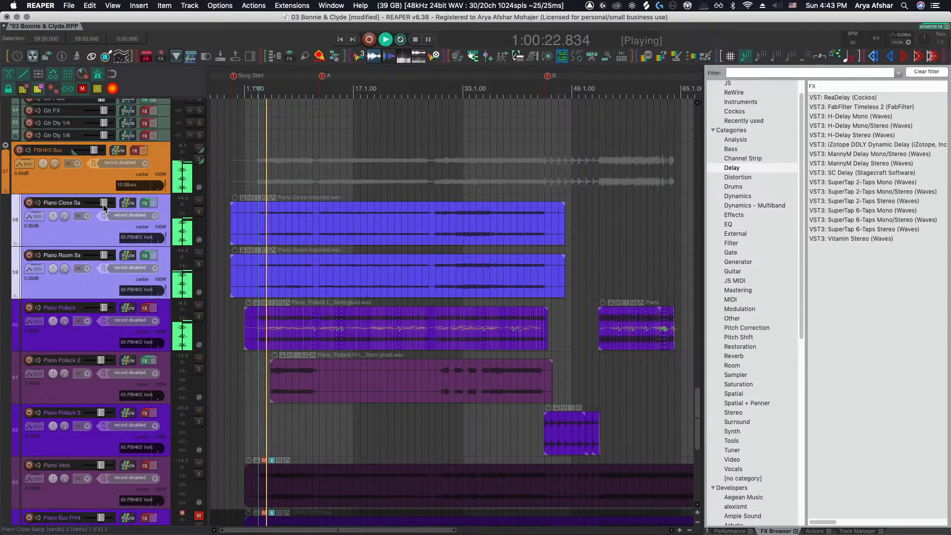
left_click_drag(103, 203, 101, 206)
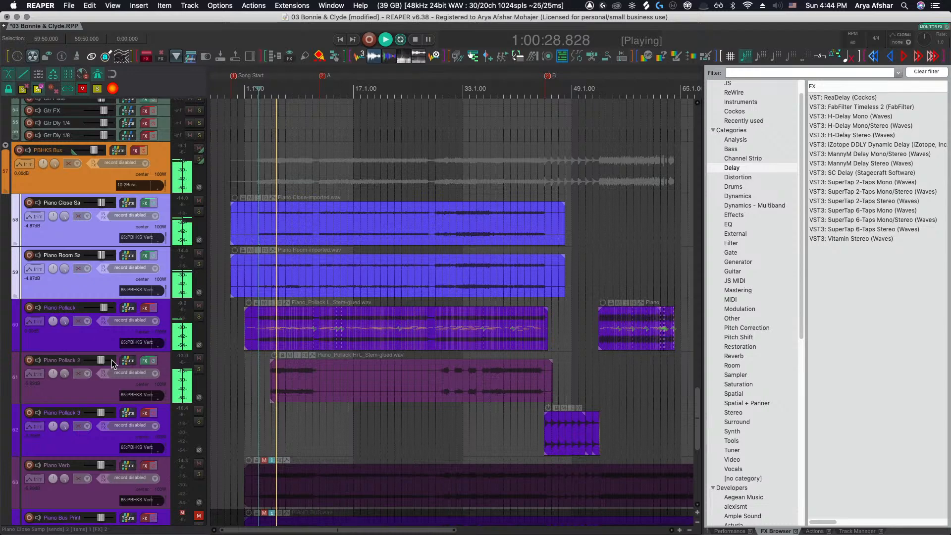
Lower the Piano Pollack 2 track volume to about -11.3 dB, stop playback, and open its FX chain window
left_click_drag(112, 360, 98, 361)
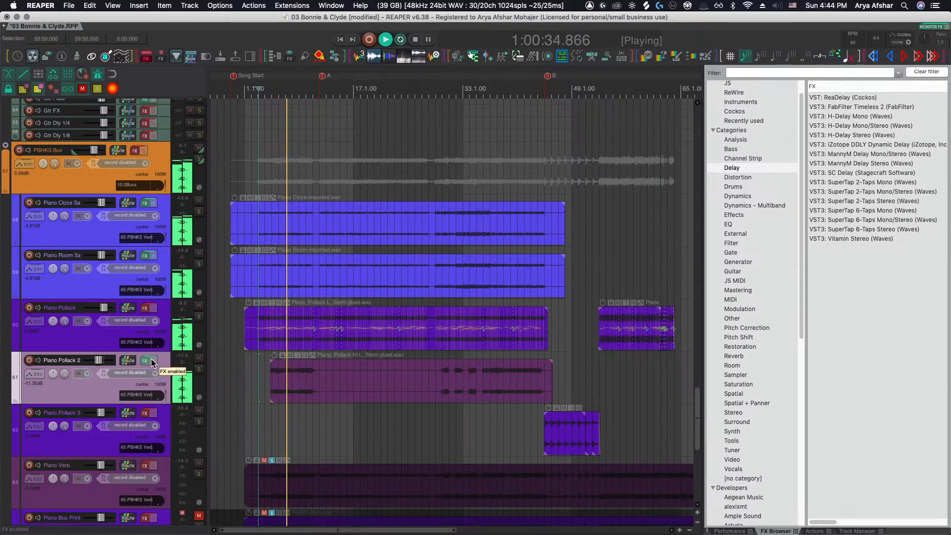
key("space")
left_click(144, 360)
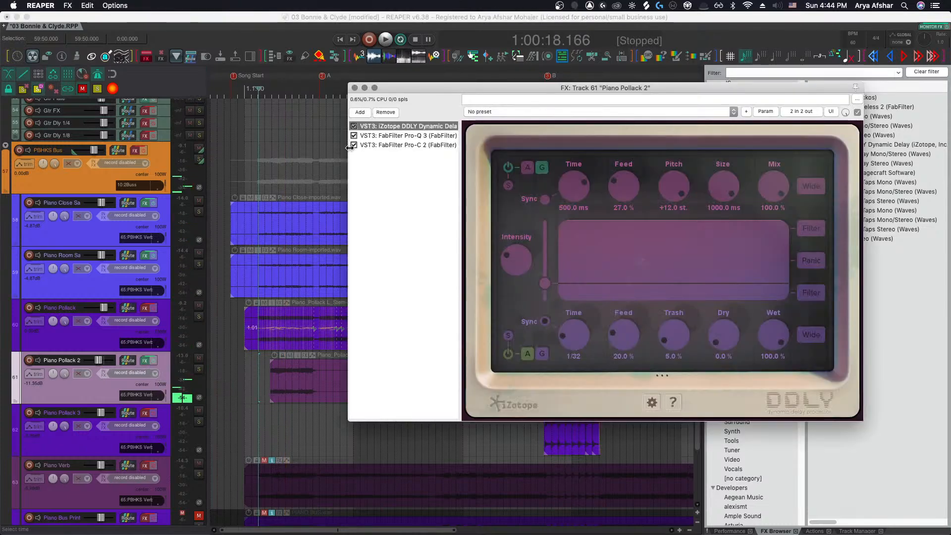
left_click_drag(442, 89, 317, 85)
left_click(165, 378)
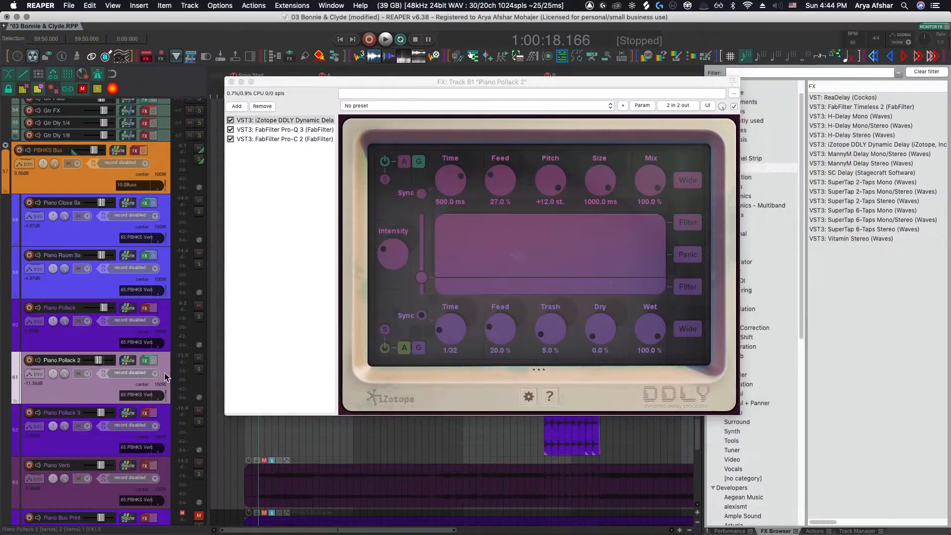
left_click_drag(570, 84, 513, 88)
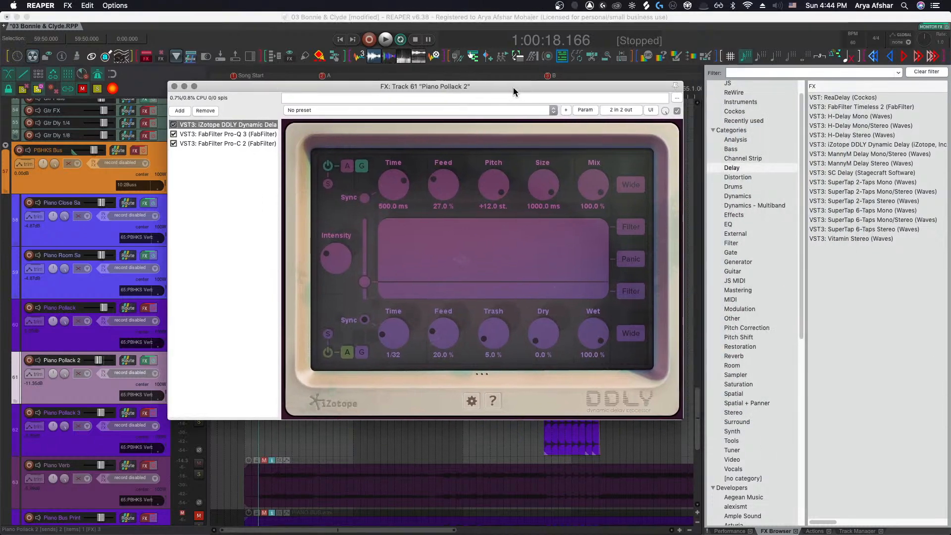
Add the Eventide Blackhole reverb from the Reverb category to Piano Pollack 2's chain after DDLY
left_click(734, 358)
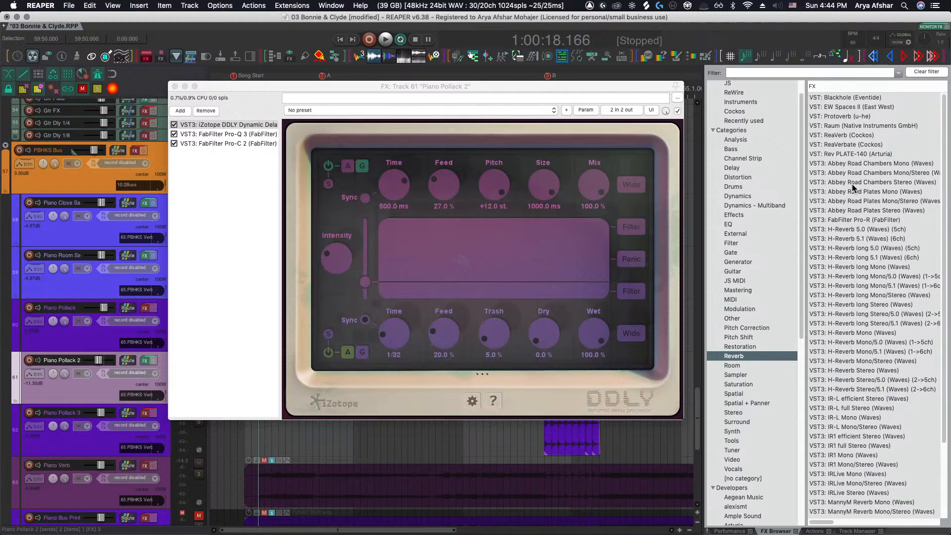
scroll(854, 189, "down", 5)
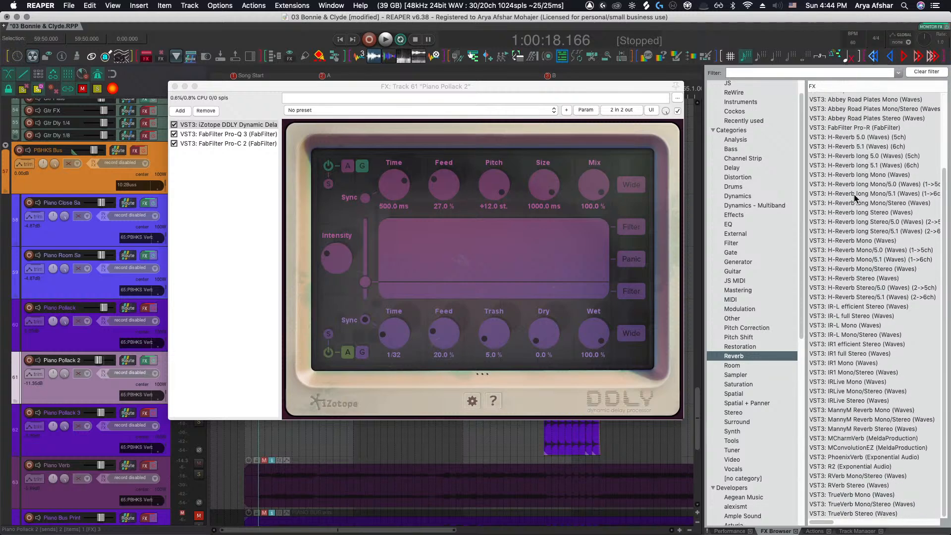
scroll(852, 197, "up", 5)
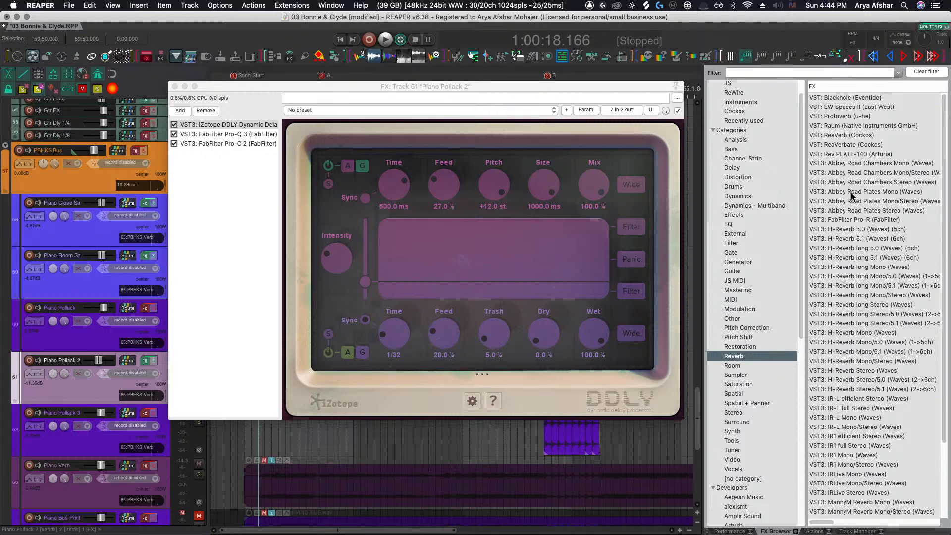
left_click(841, 98)
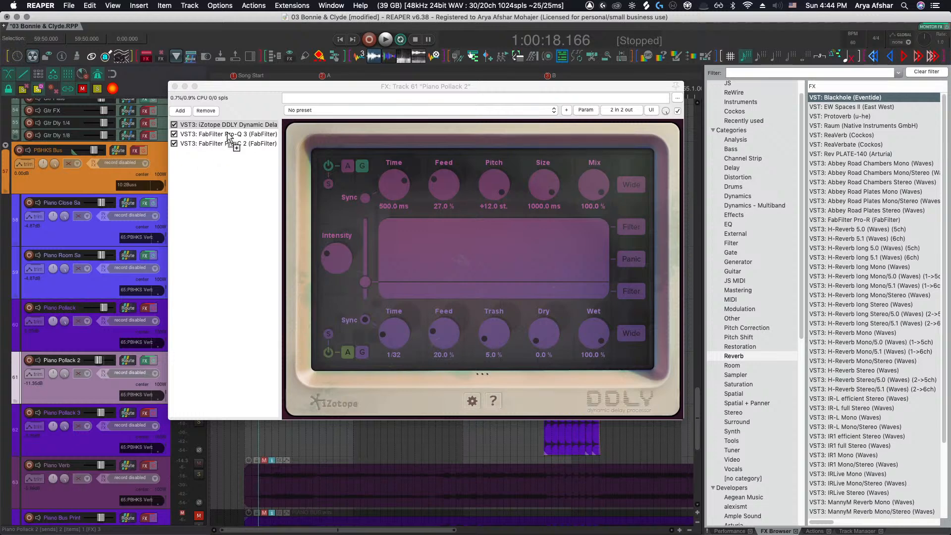
left_click_drag(229, 135, 229, 135)
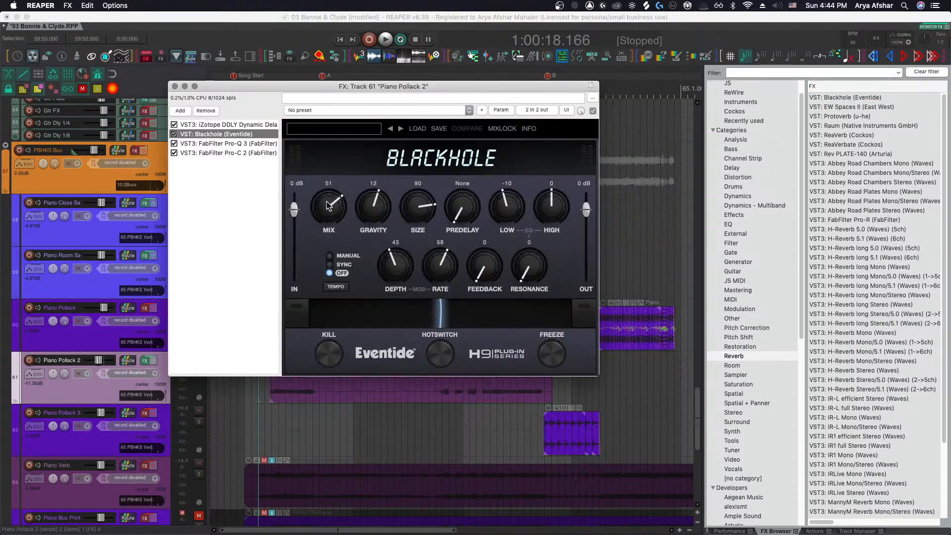
Set the Blackhole mix to 100 and size to 86 while playing back Piano Pollack 3's section
left_click_drag(327, 206, 322, 121)
key("space")
left_click(283, 423)
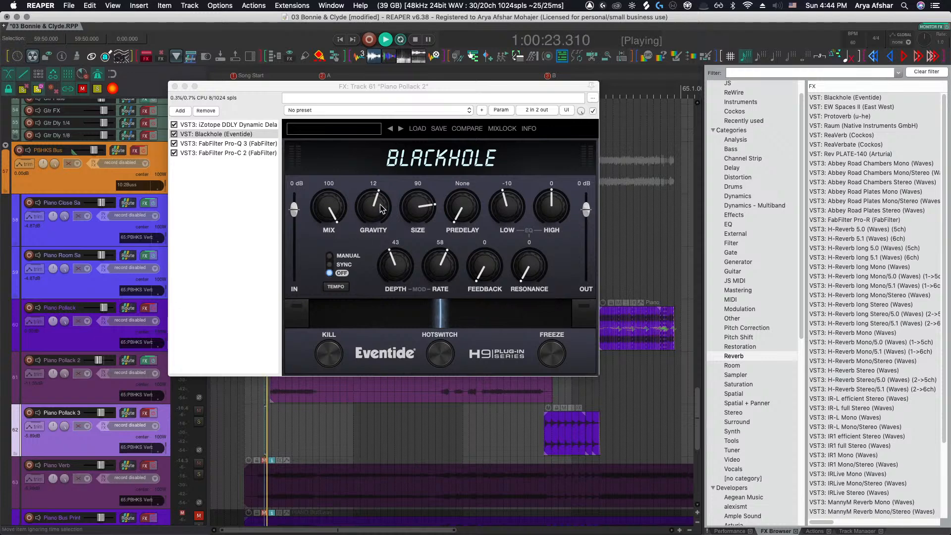
left_click_drag(424, 209, 427, 214)
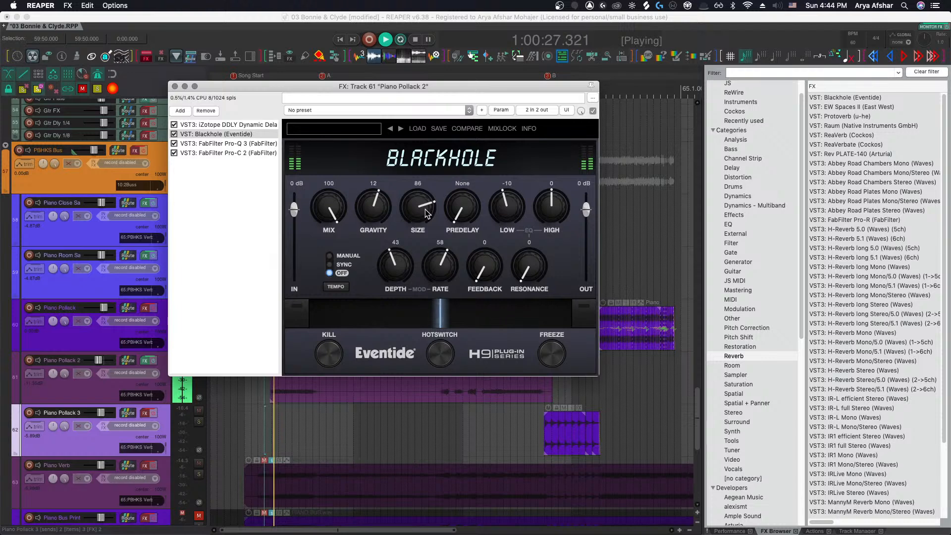
Restart playback and lower the Blackhole mix to 30
left_click(97, 356)
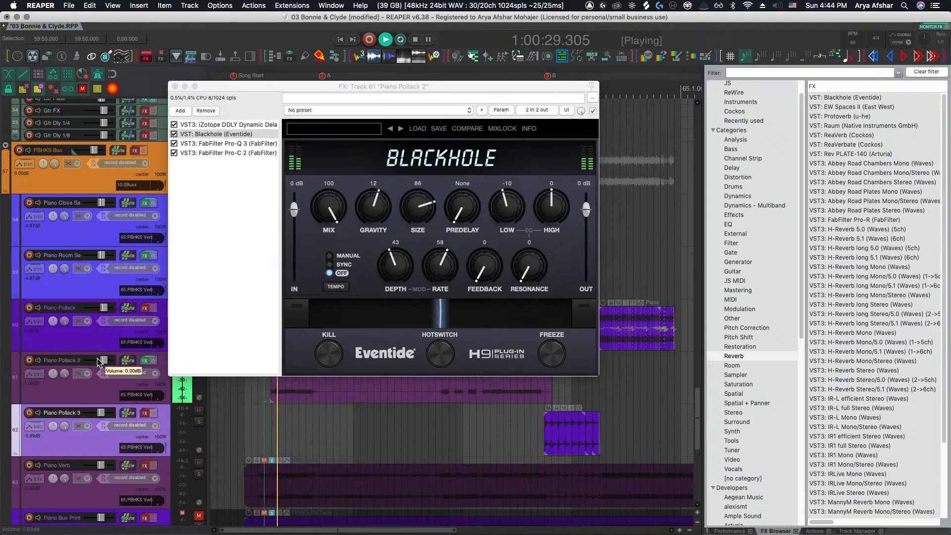
key("space")
key("space")
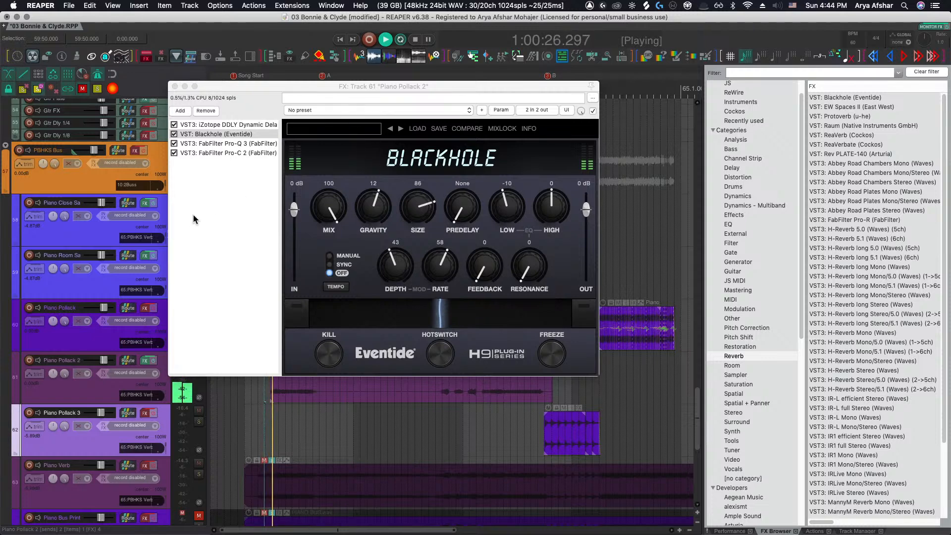
left_click_drag(320, 213, 325, 229)
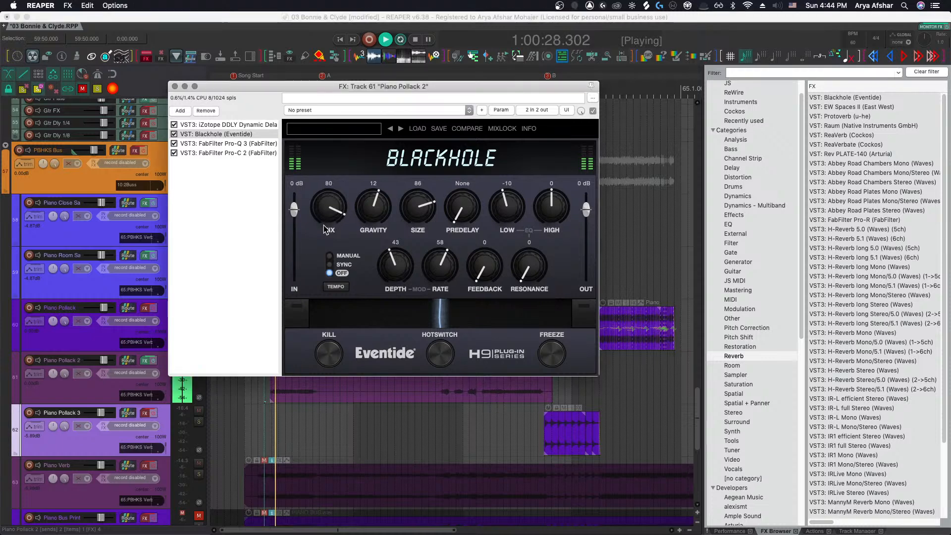
left_click_drag(333, 273, 332, 263)
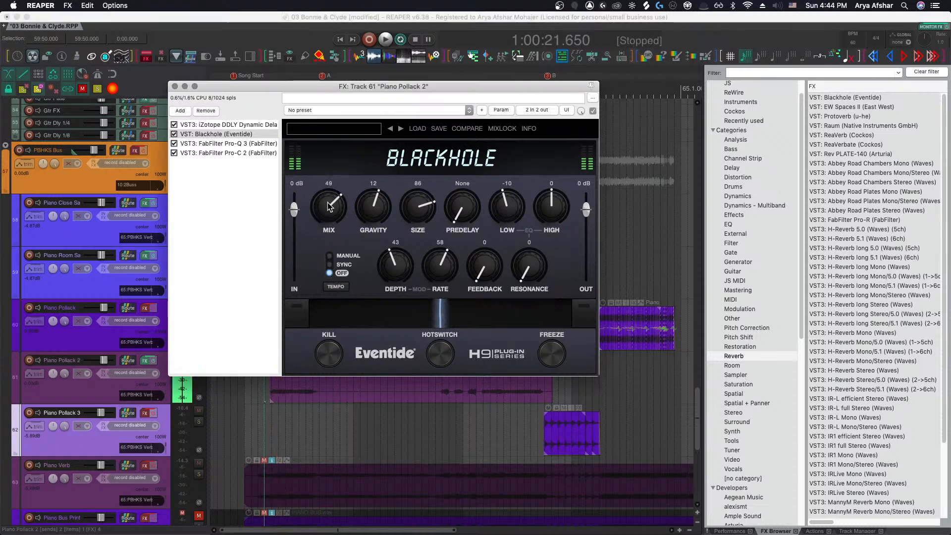
left_click_drag(330, 207, 329, 222)
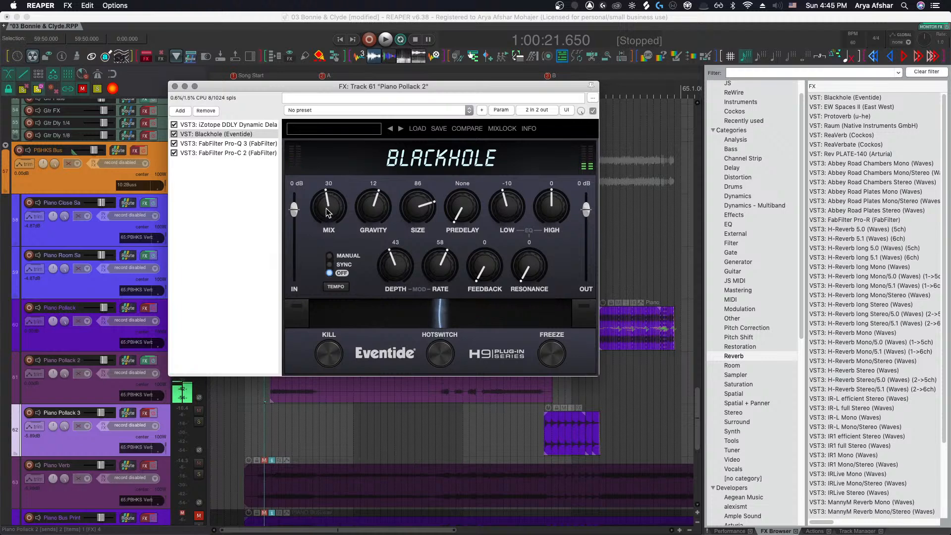
key("space")
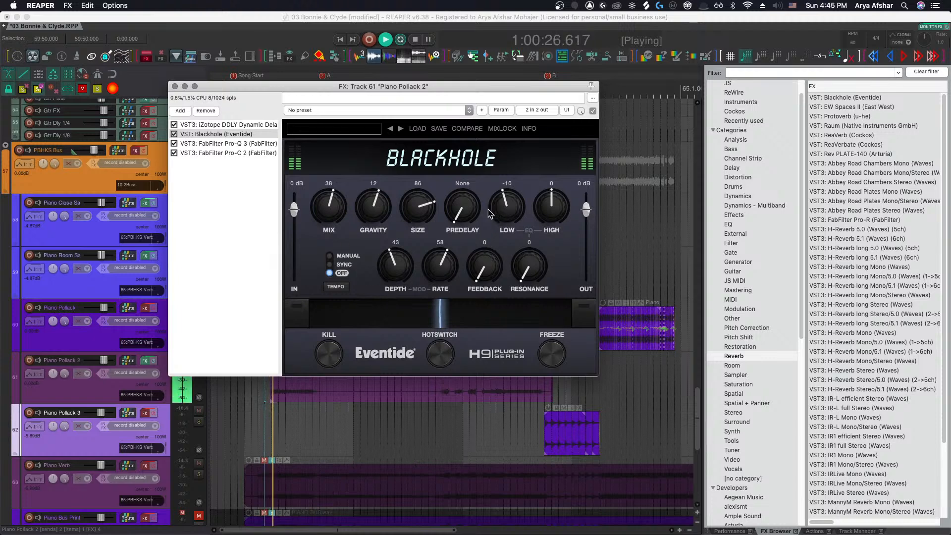
Set the Blackhole gravity to 38, rate to 16, depth to 40, size to 34 and mix to 100
left_click_drag(336, 205, 381, 187)
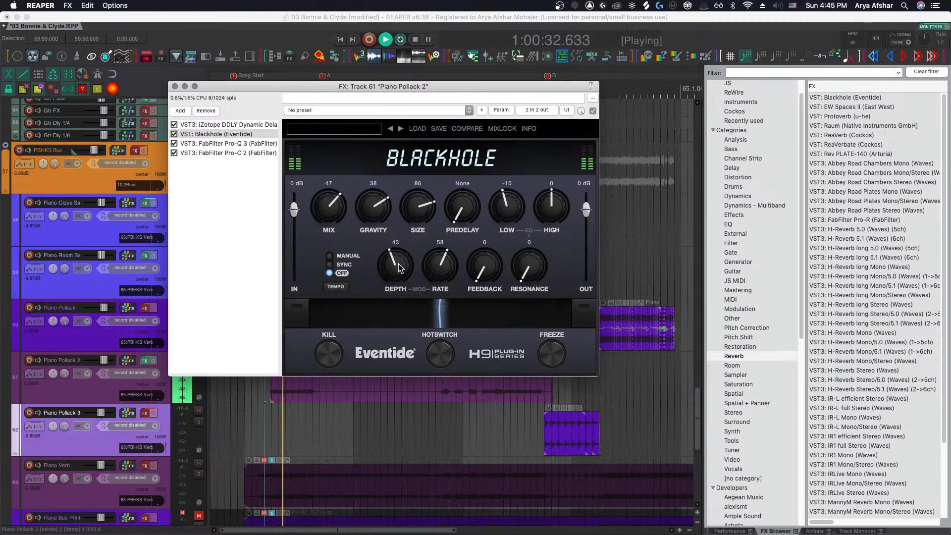
left_click_drag(442, 268, 401, 330)
left_click_drag(337, 215, 357, 153)
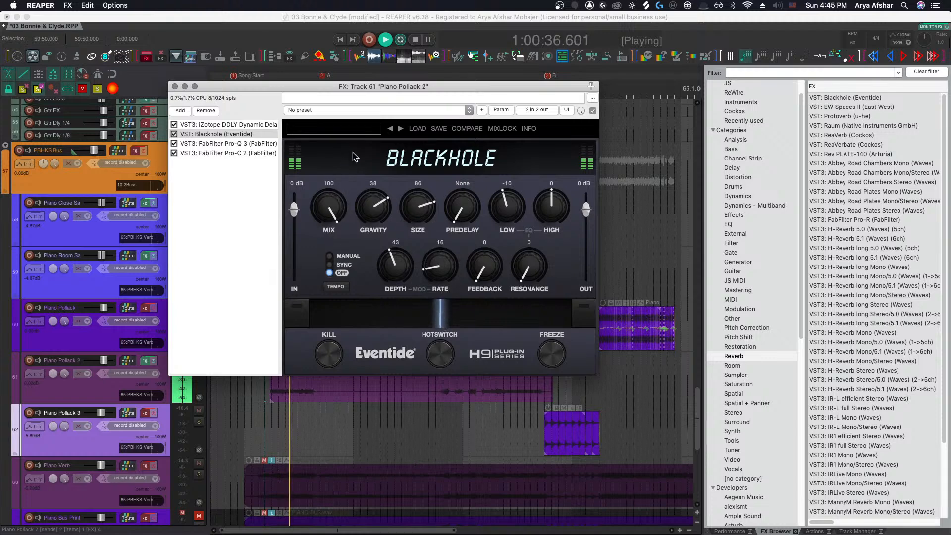
left_click_drag(400, 273, 399, 280)
left_click_drag(419, 205, 429, 274)
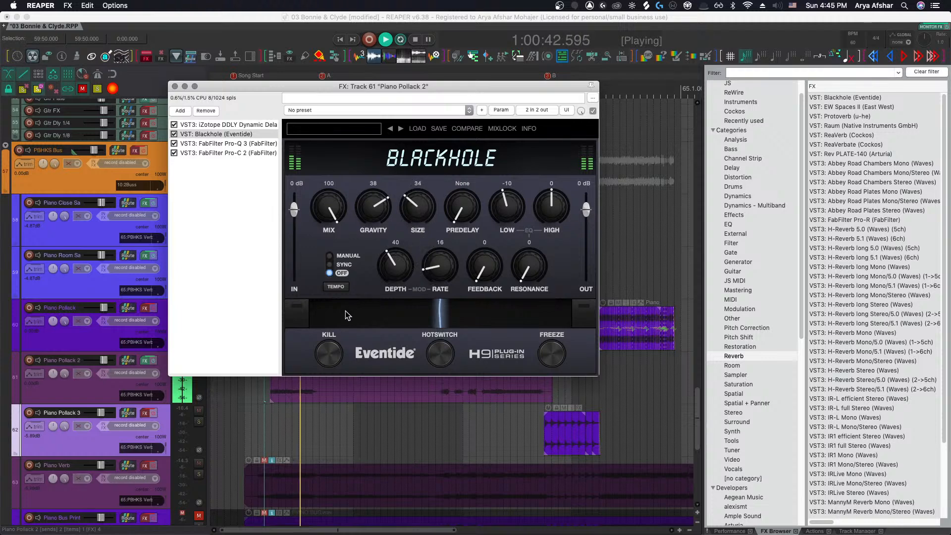
Set the Blackhole high EQ to -7, low EQ to -28, feedback to 1 and predelay to 10 ms
left_click(267, 407)
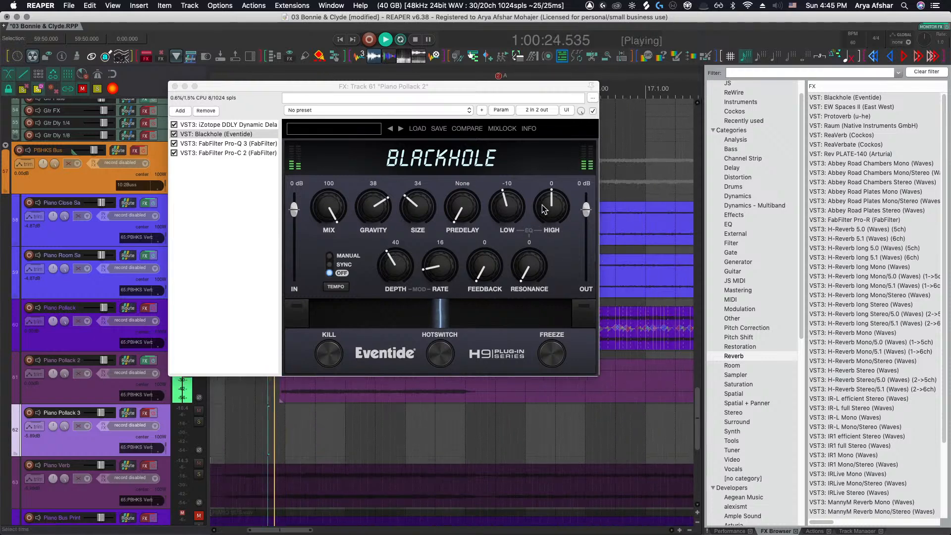
left_click_drag(543, 205, 505, 218)
left_click_drag(484, 269, 484, 268)
left_click_drag(470, 212, 471, 207)
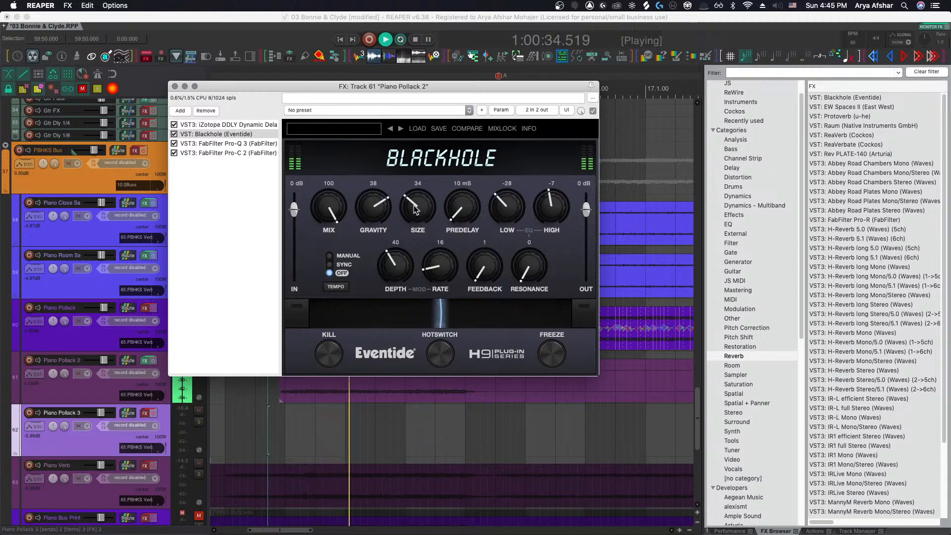
Set the Blackhole gravity to 14, replay the section, and set the mix to 57
left_click_drag(370, 206, 375, 266)
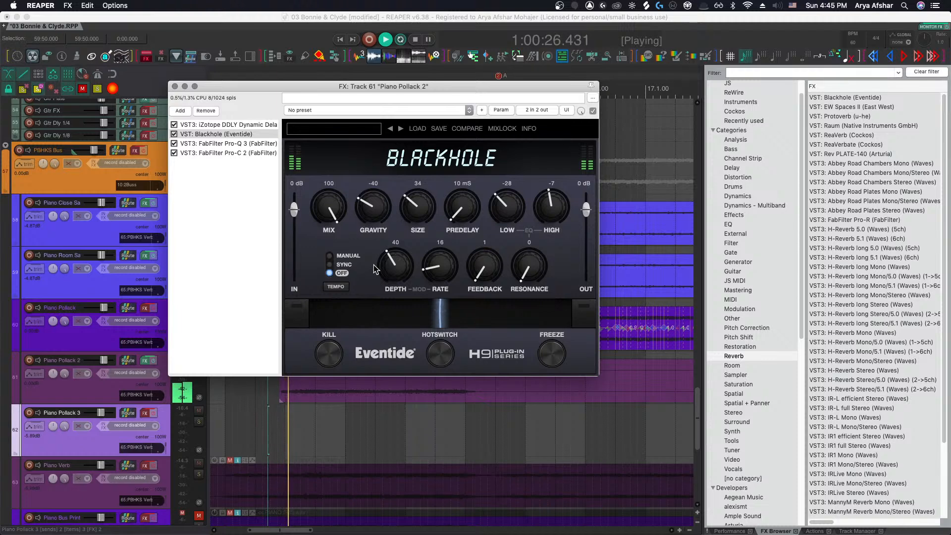
left_click_drag(375, 207, 384, 167)
key("space")
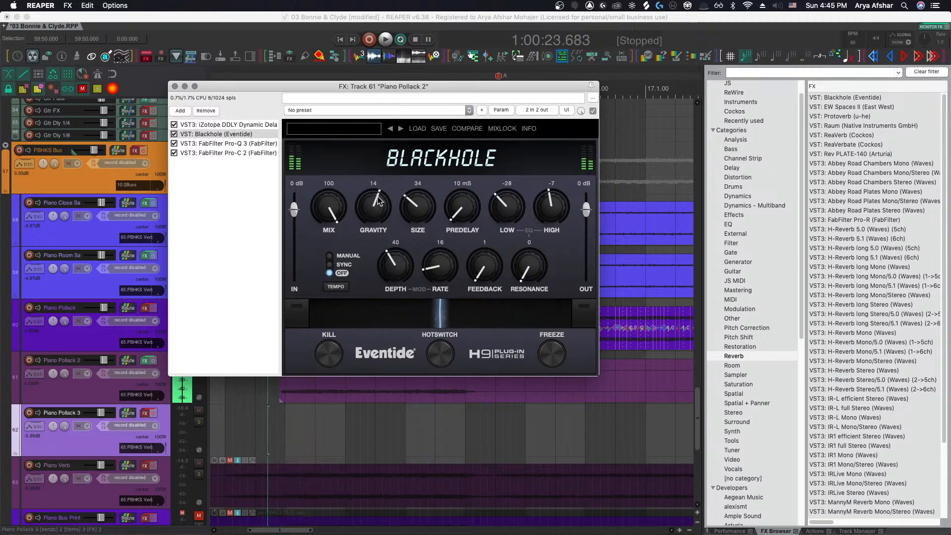
key("space")
left_click_drag(321, 214, 317, 248)
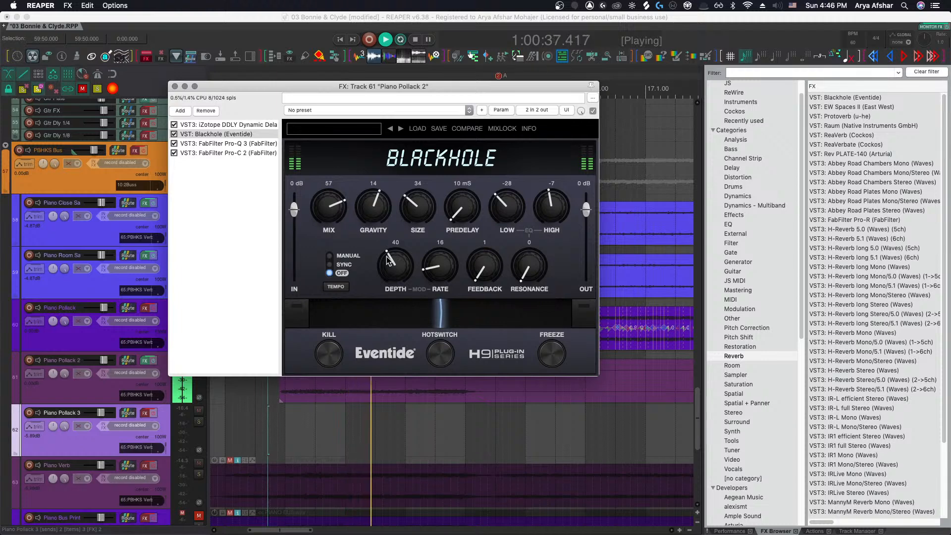
Set the Blackhole high EQ to -8, feedback to 14 and resonance to 27
left_click_drag(552, 206, 554, 207)
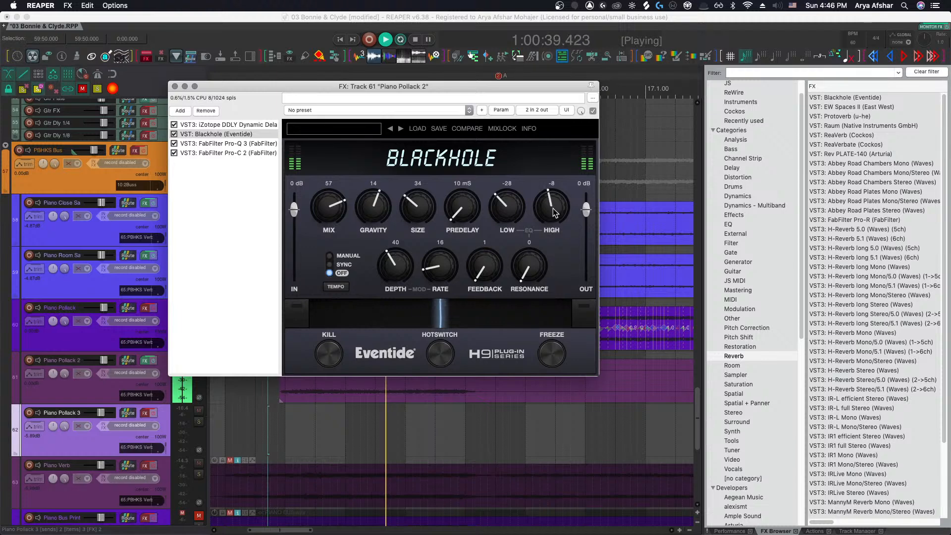
left_click_drag(528, 258, 495, 246)
left_click_drag(531, 273, 530, 240)
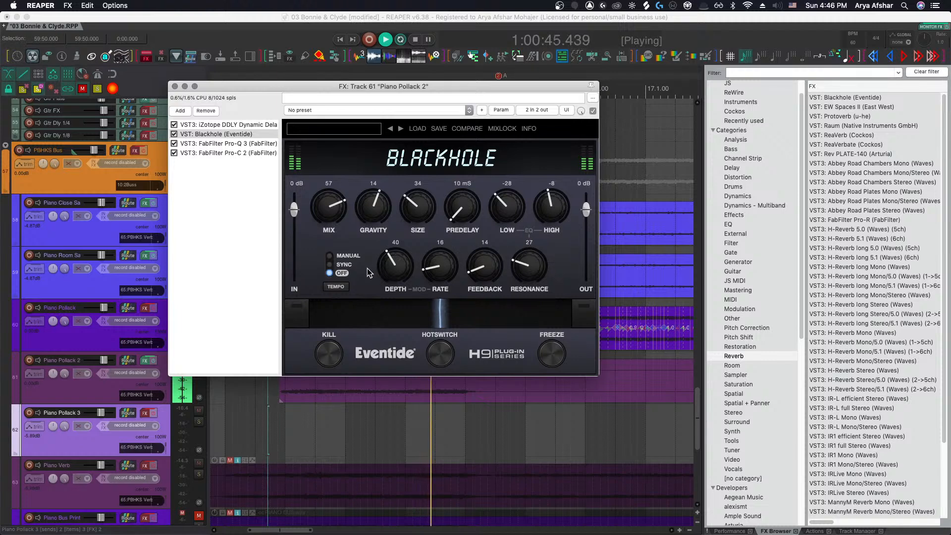
Switch the Blackhole modulation to tempo sync and set the size to 55 while replaying the section
left_click(345, 286)
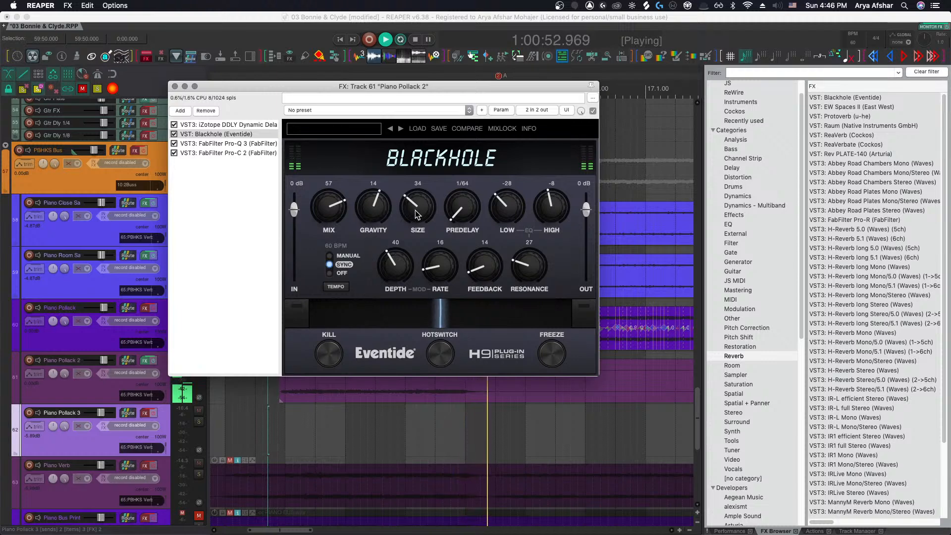
key("space")
left_click_drag(415, 209, 419, 186)
key("space")
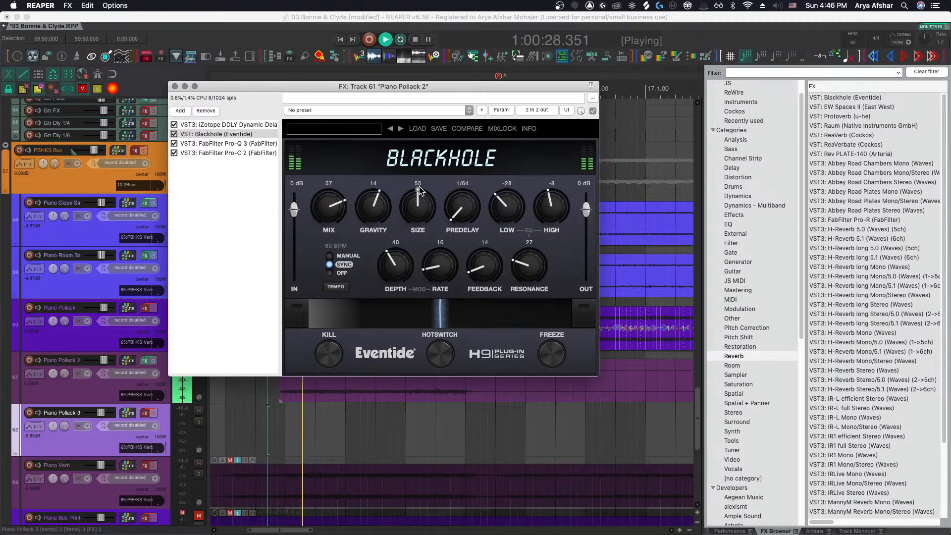
Open Pro-Q 3 on Piano Pollack 2 and lower the high-cut frequency to about 11 kHz
left_click(210, 143)
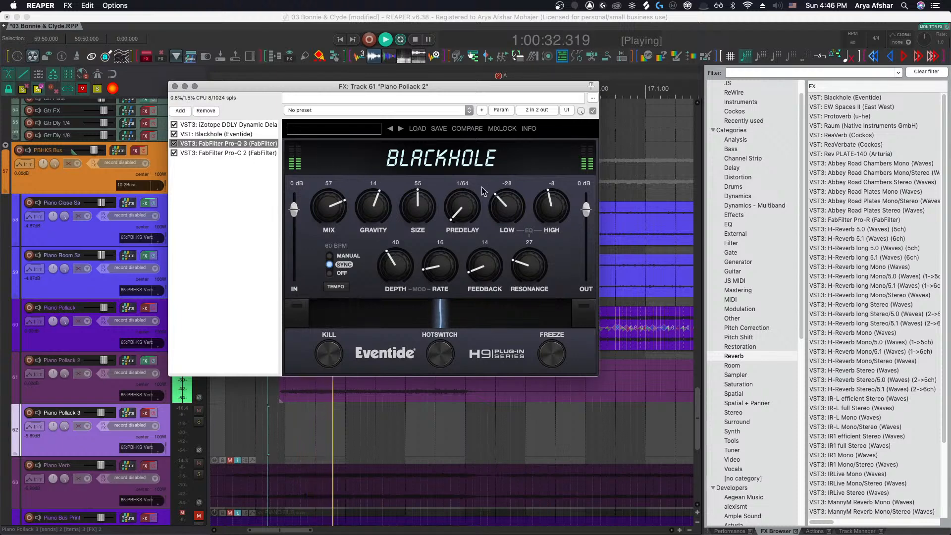
left_click_drag(715, 232, 691, 234)
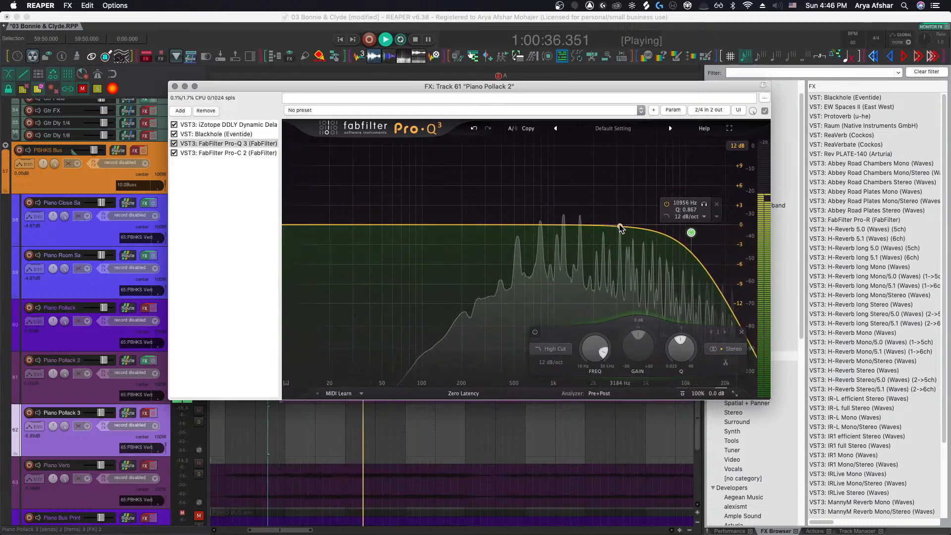
key("space")
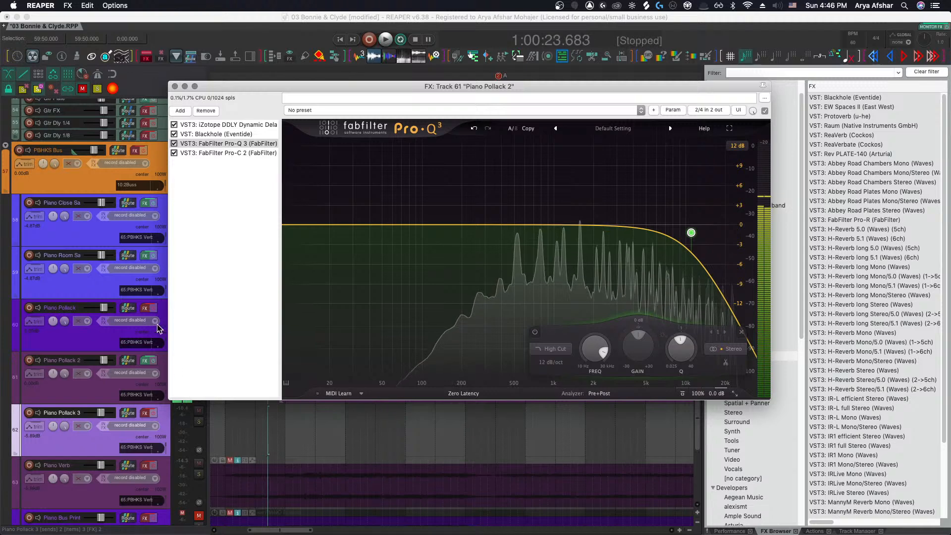
Solo the Piano Pollack track, select Piano Pollack 2 and restart playback
left_click_drag(249, 88, 337, 84)
left_click(199, 317)
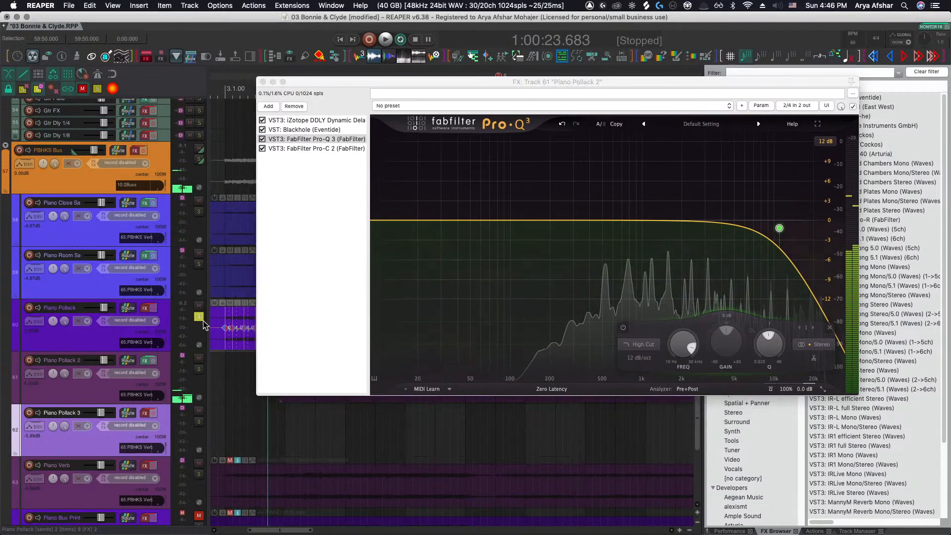
left_click(224, 367)
key("space")
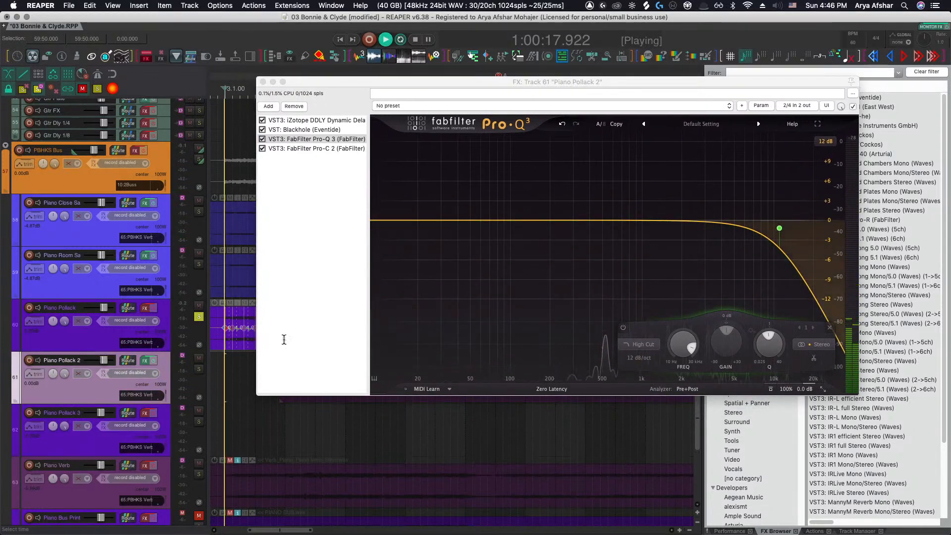
Add a Pro-Q 3 bell band and move it to about 927 Hz
left_click(653, 220)
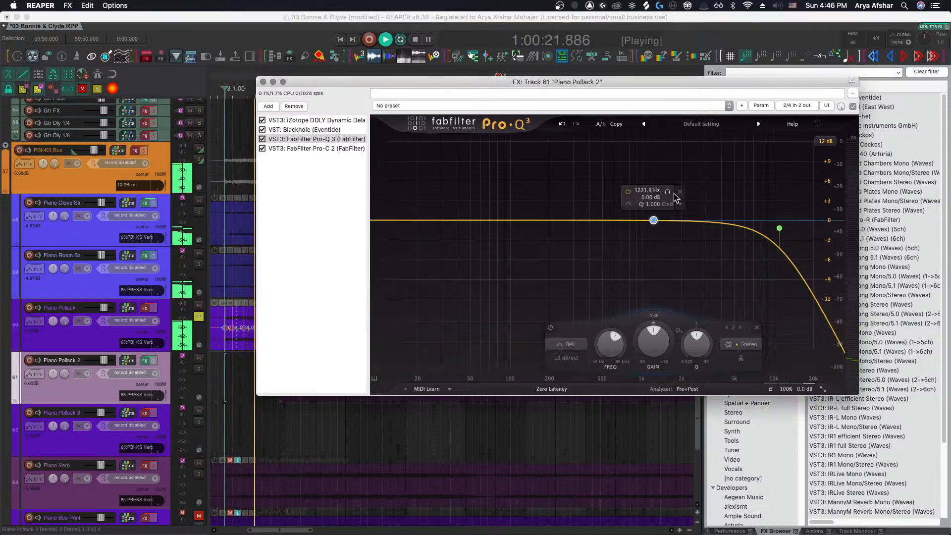
left_click_drag(667, 193, 652, 192)
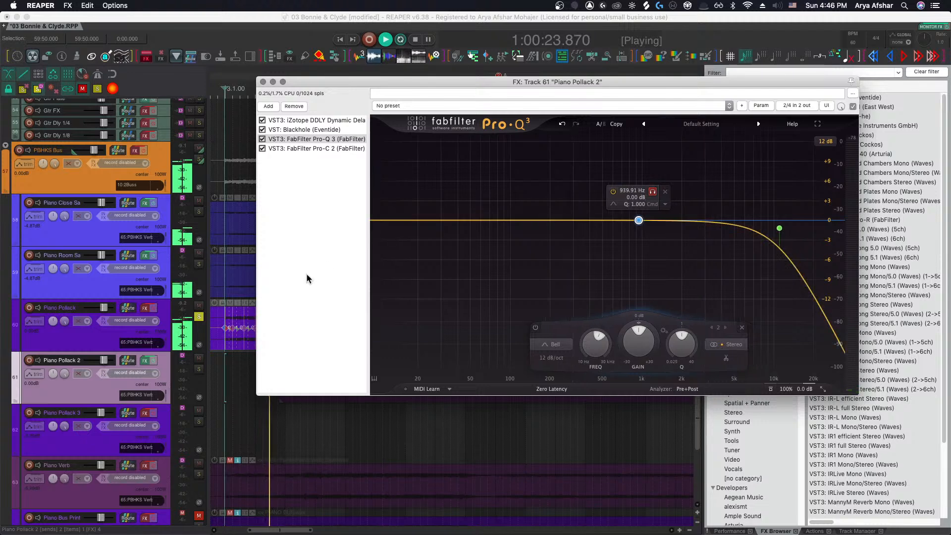
left_click(40, 90)
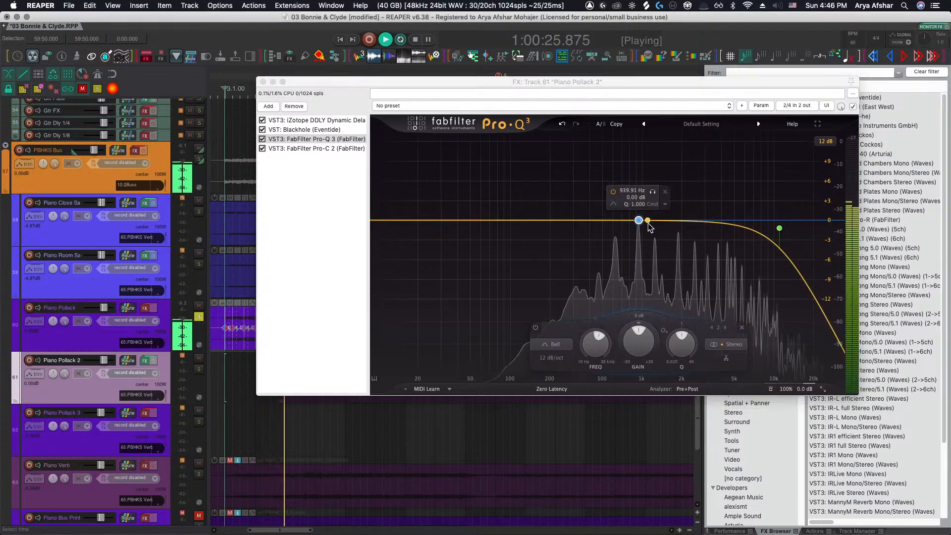
left_click_drag(654, 193, 653, 193)
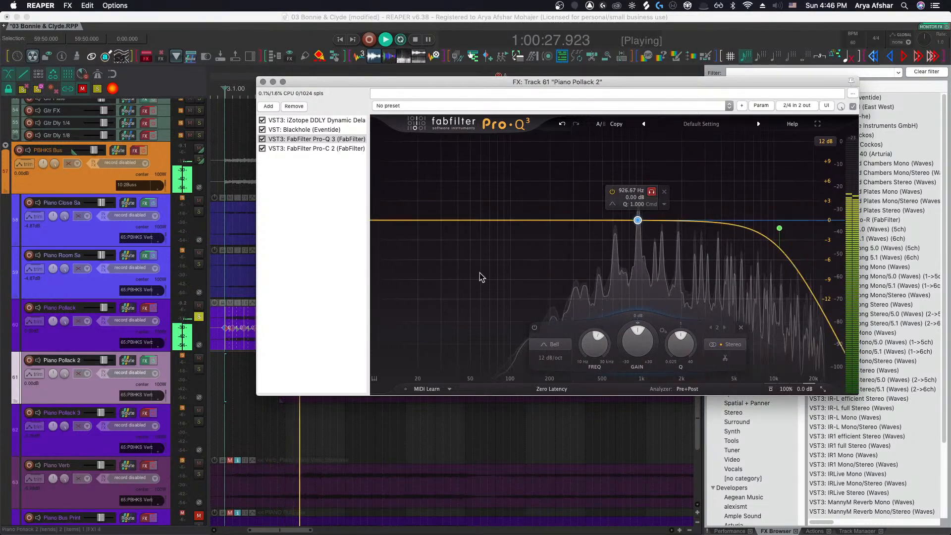
Solo Piano Pollack 2 instead and restart playback
key("space")
scroll(277, 417, "down", 3)
left_click(199, 369, "alt+super")
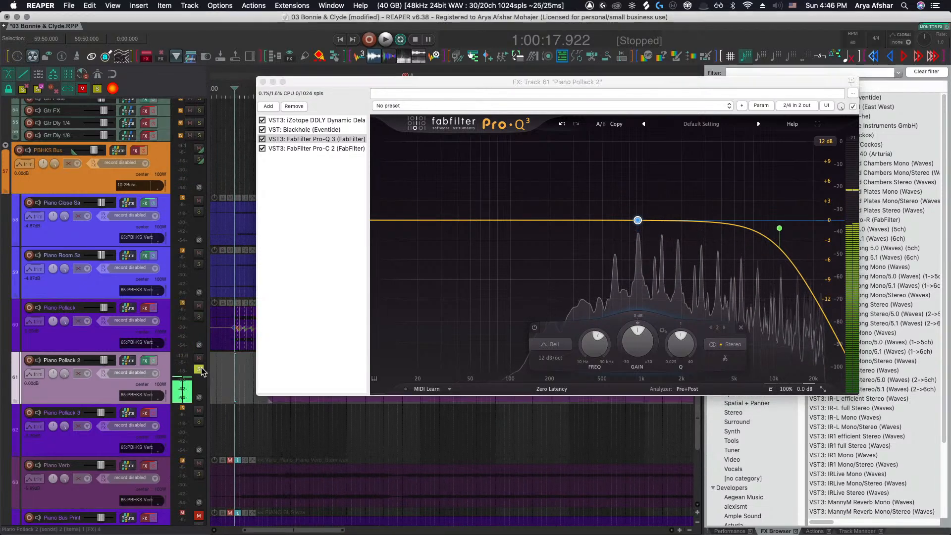
key("space")
Move the bell band to about 759 Hz and cut its gain slightly
mouse_move(637, 220)
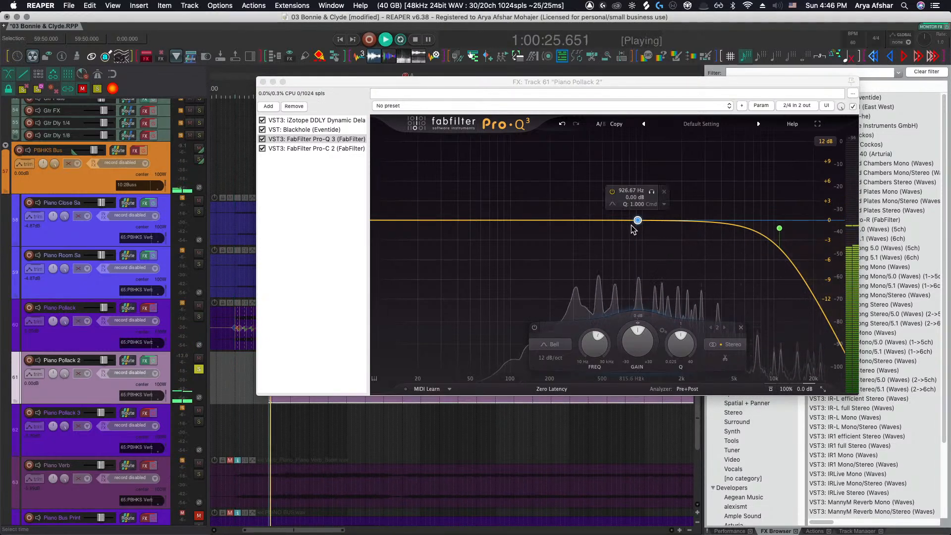
left_click(652, 193)
mouse_move(651, 194)
left_mouse_down()
mouse_move(614, 195)
mouse_move(640, 196)
left_mouse_up()
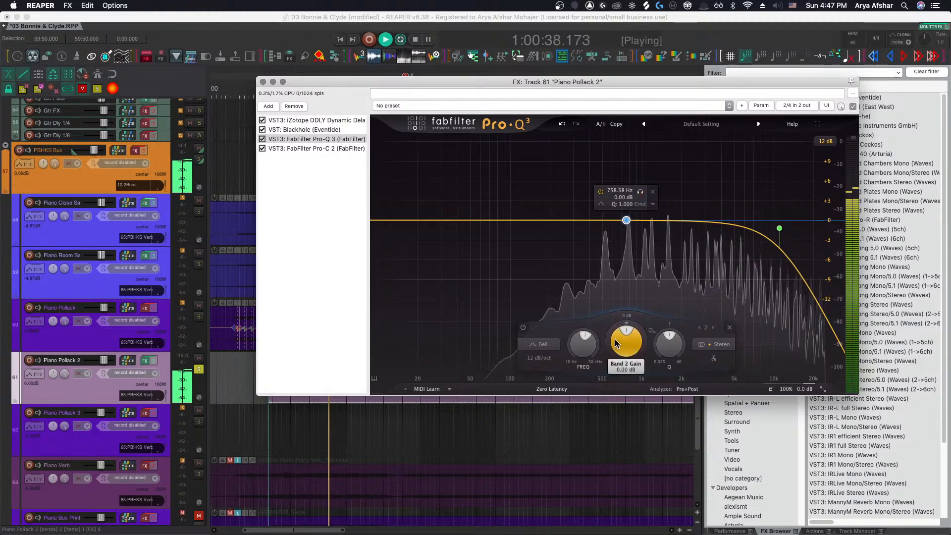
left_click_drag(614, 336, 612, 357)
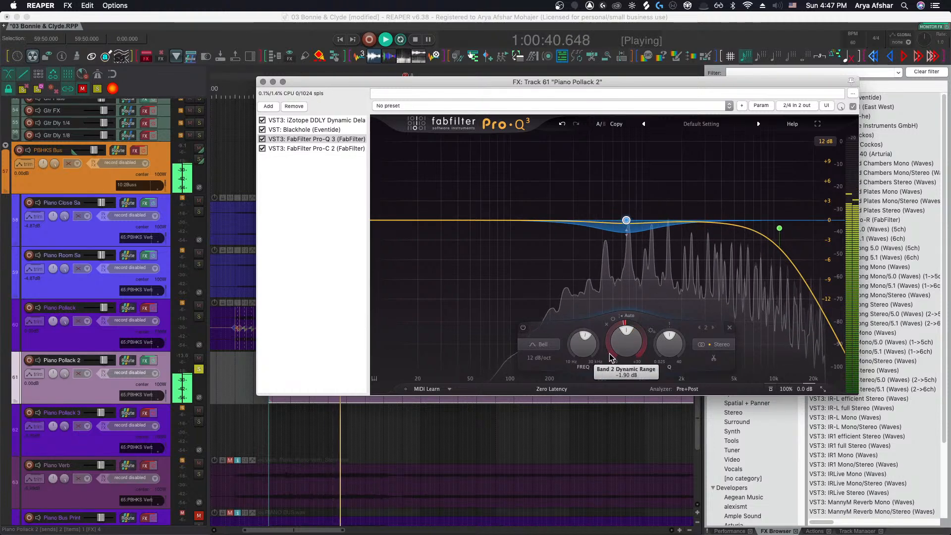
Set the selected band's slope to 36 dB/oct and stop playback
left_click(539, 358)
left_click(548, 389)
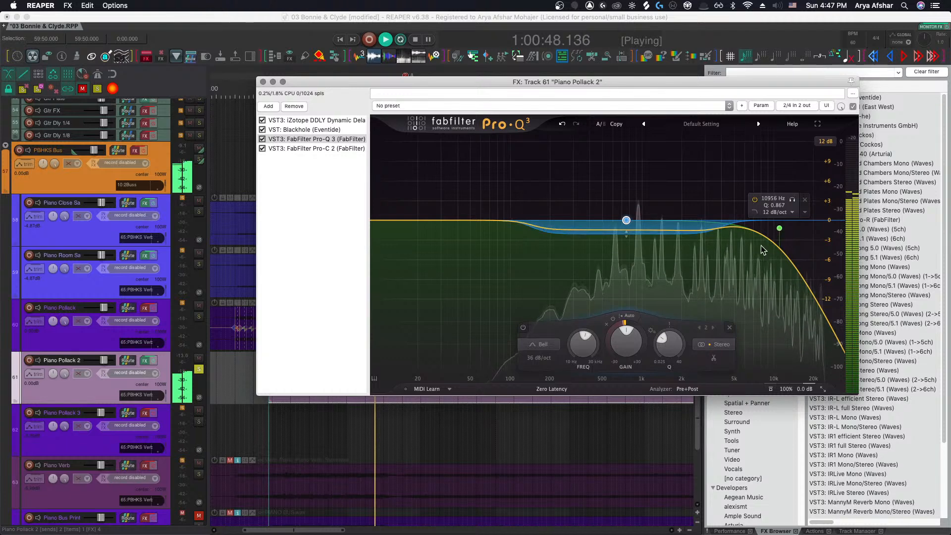
key("space")
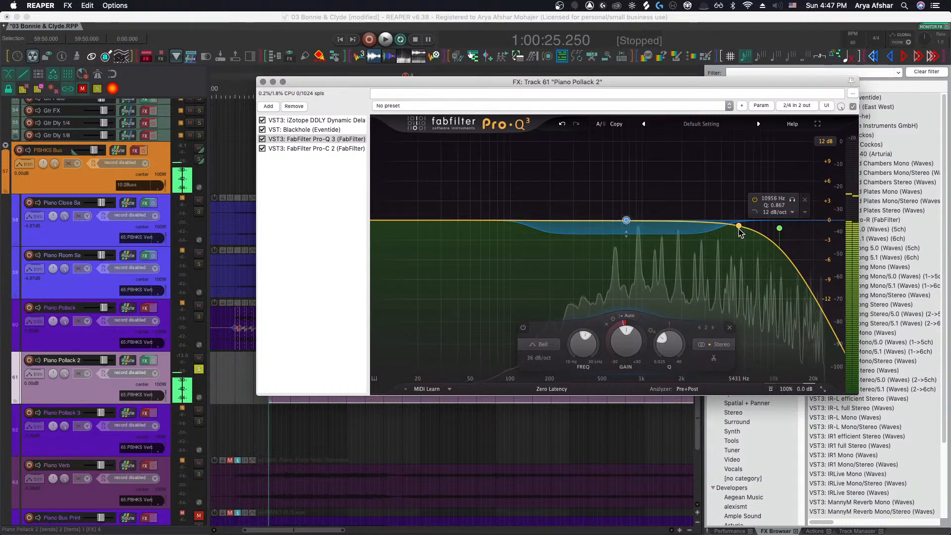
Add a second bell band near 5.4 kHz and move it to about 4.86 kHz with a +2.5 dB boost
double_click(739, 229)
left_click(753, 246)
key("space")
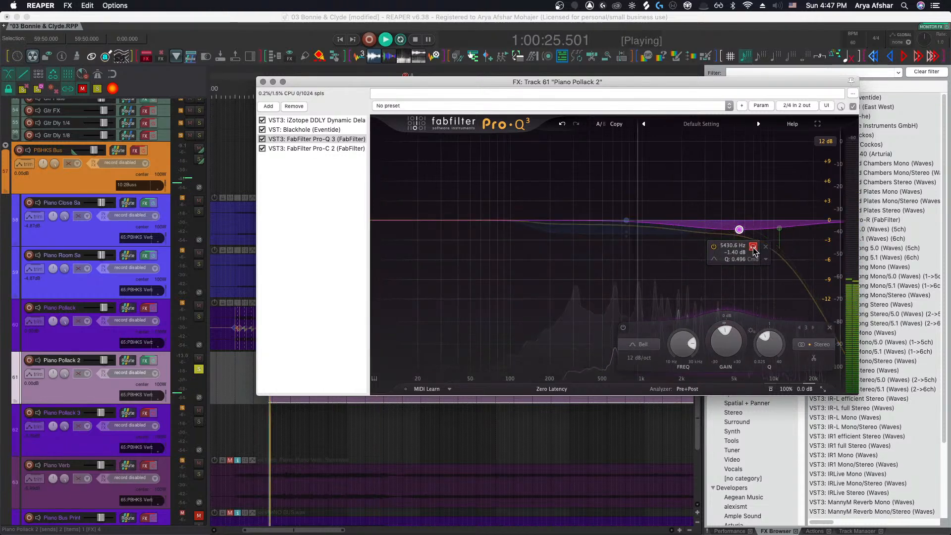
scroll(754, 251, "up", 10)
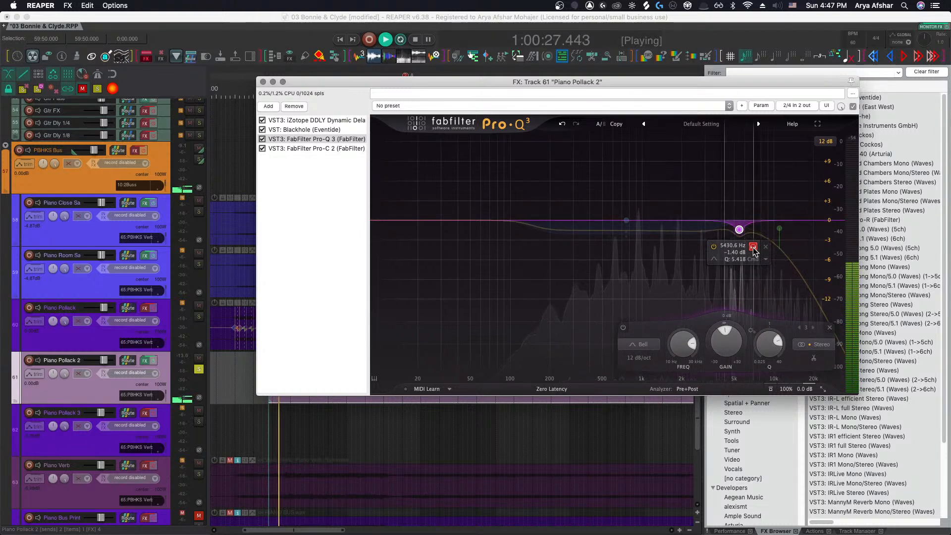
scroll(754, 251, "down", 5)
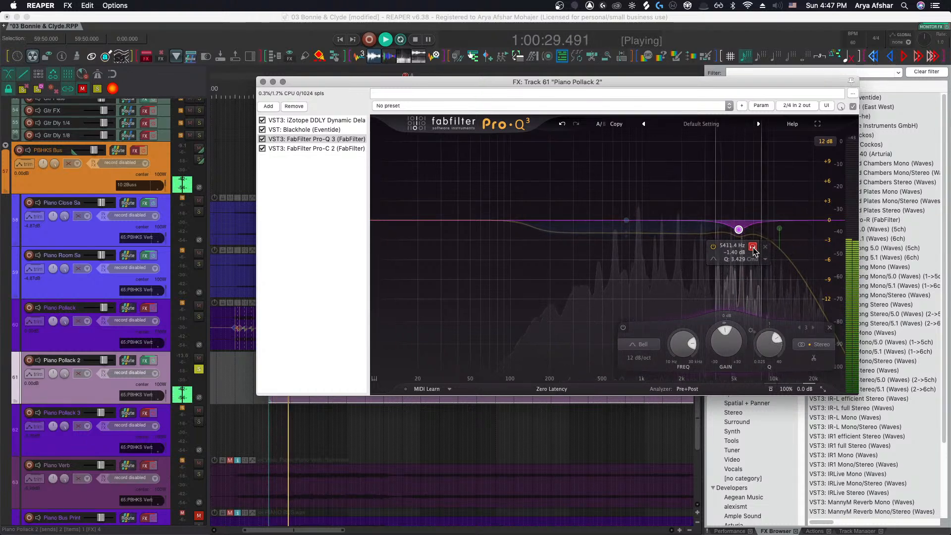
scroll(754, 247, "down", 2)
left_click_drag(753, 248, 733, 205)
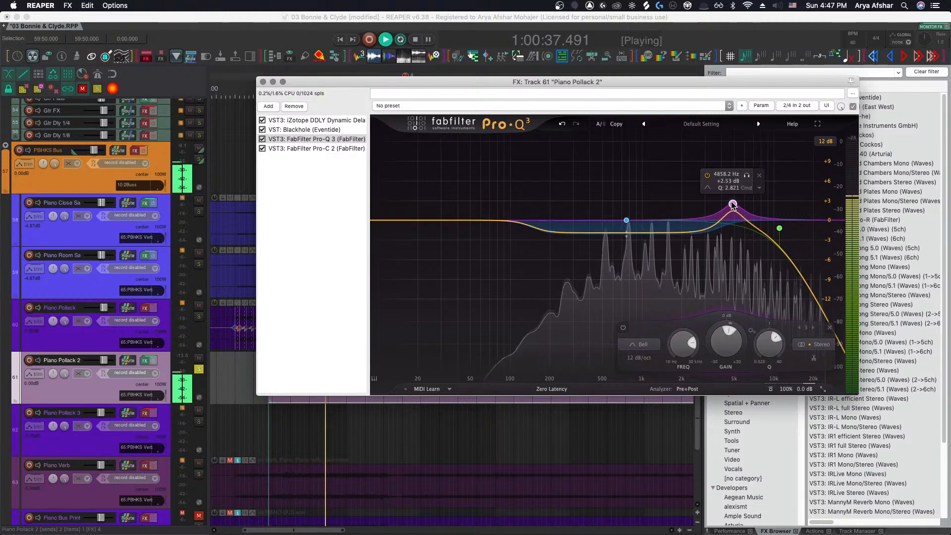
Set the upper band's Q to about 2.07, adjust its gain, and close the FX window
scroll(734, 205, "down", 6)
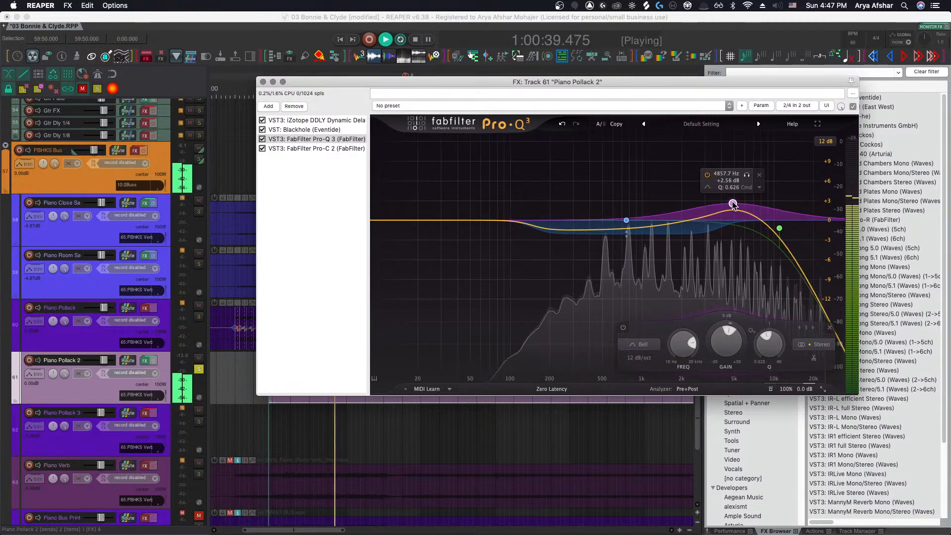
scroll(734, 205, "up", 4)
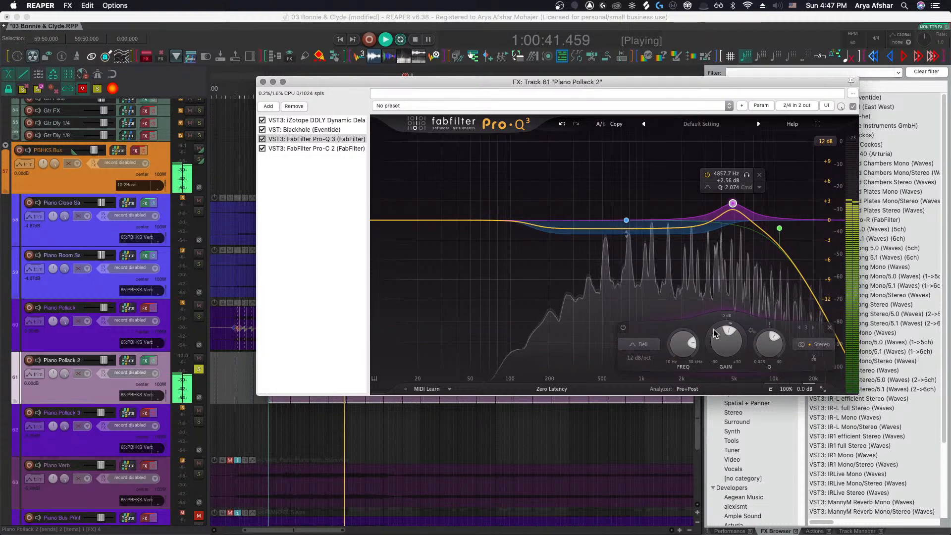
left_click_drag(718, 331, 715, 381)
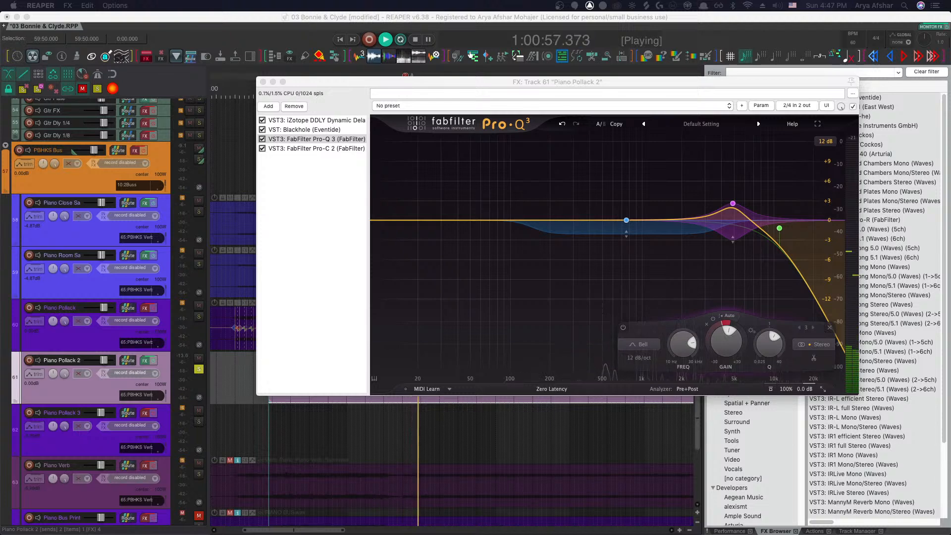
left_click(263, 82)
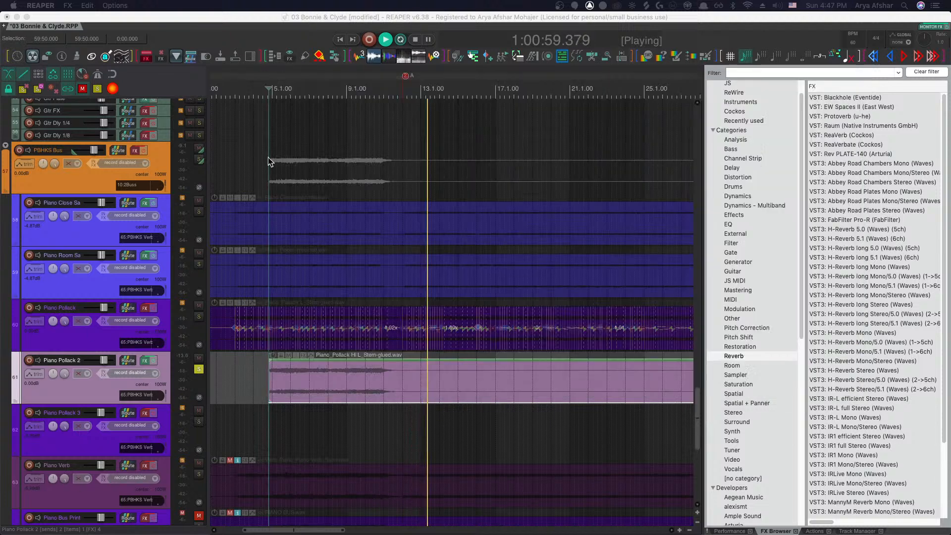
Stop playback and unsolo Piano Pollack 2
left_click(241, 381)
key("space")
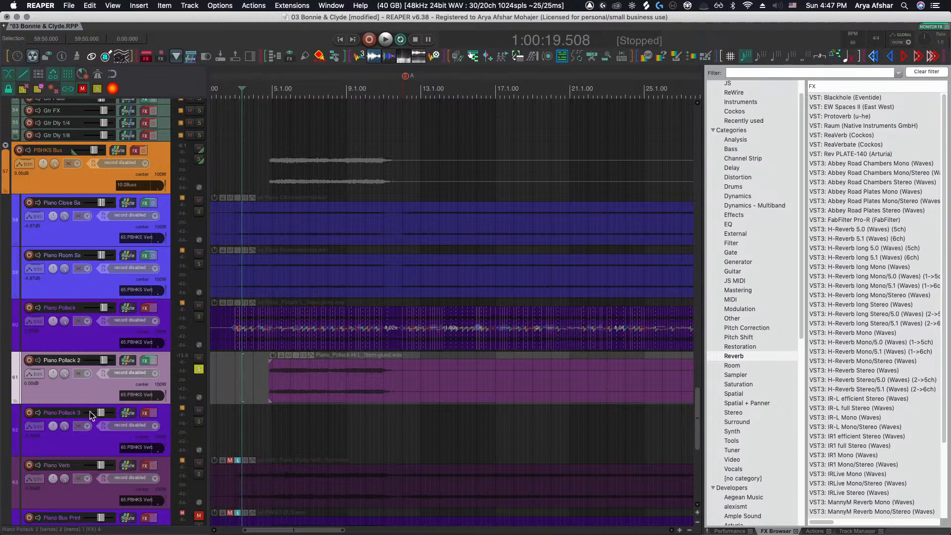
left_click(198, 371)
Open the item properties of the Space Echo item
scroll(239, 346, "up", 5)
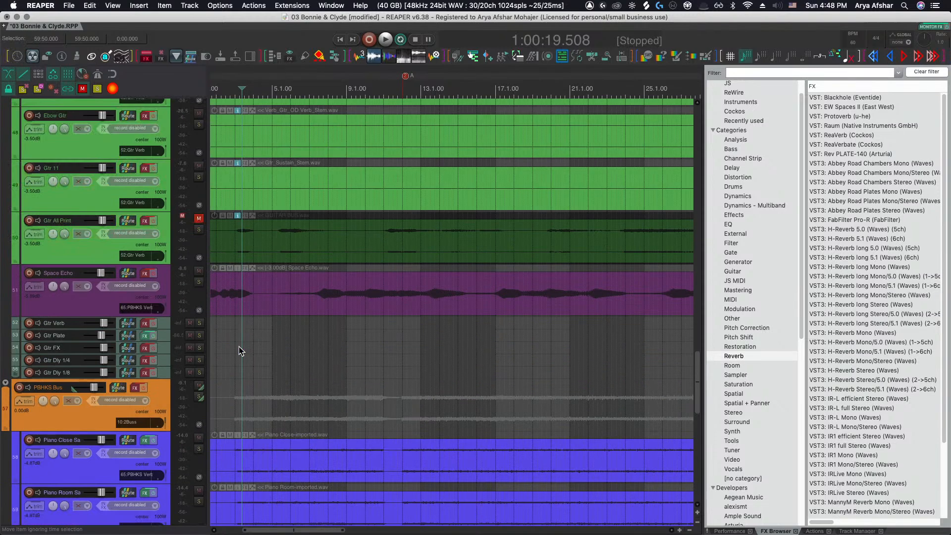
scroll(238, 346, "left", 4)
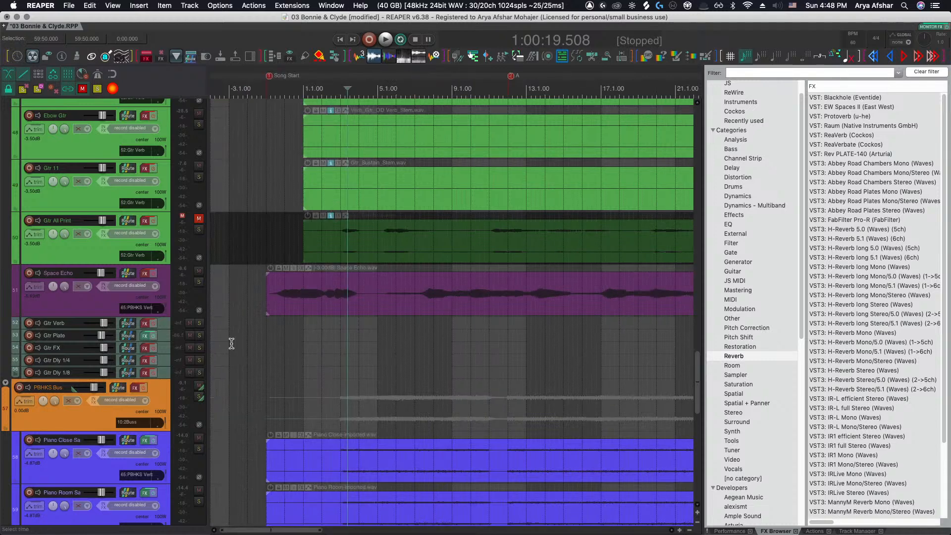
scroll(231, 346, "right", 1)
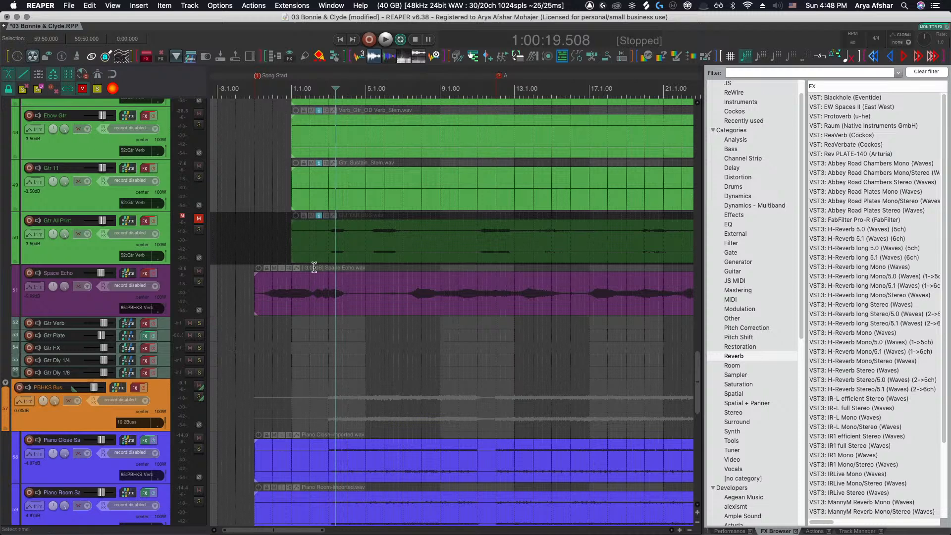
left_click(297, 305)
double_click(297, 305)
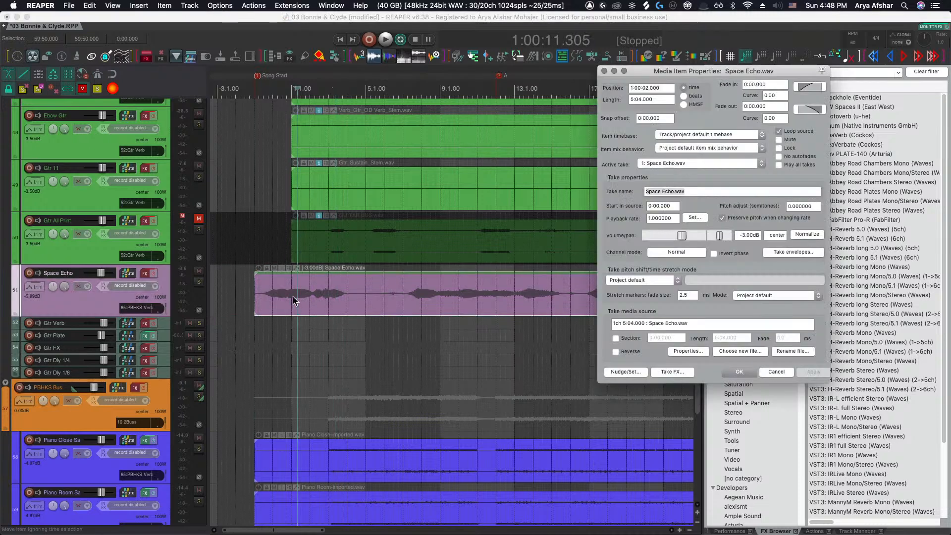
Try setting the Space Echo take's pitch shift mode to élastique 3.3.3 Soloist, Monophonic, and review the stretch marker modes
left_click(669, 281)
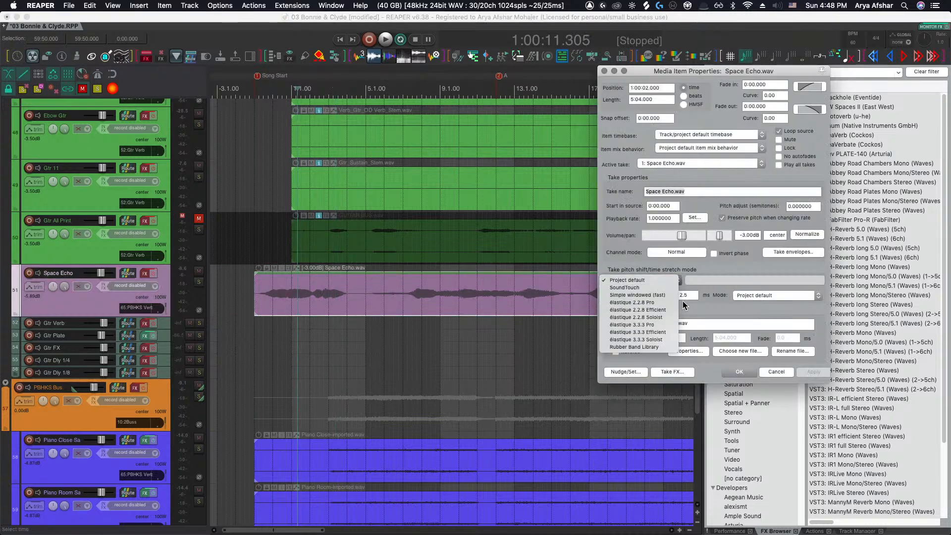
left_click(662, 340)
left_click(718, 280)
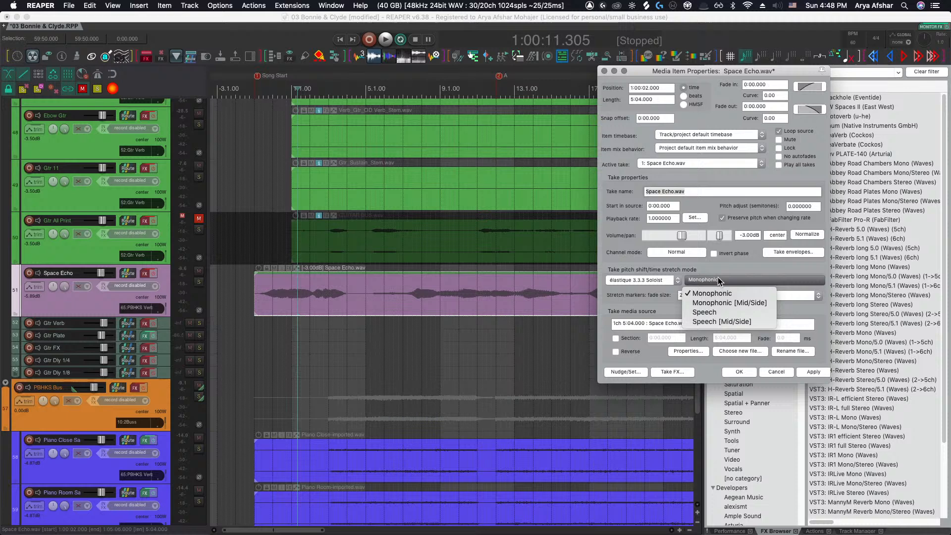
left_click(738, 259)
left_click(768, 296)
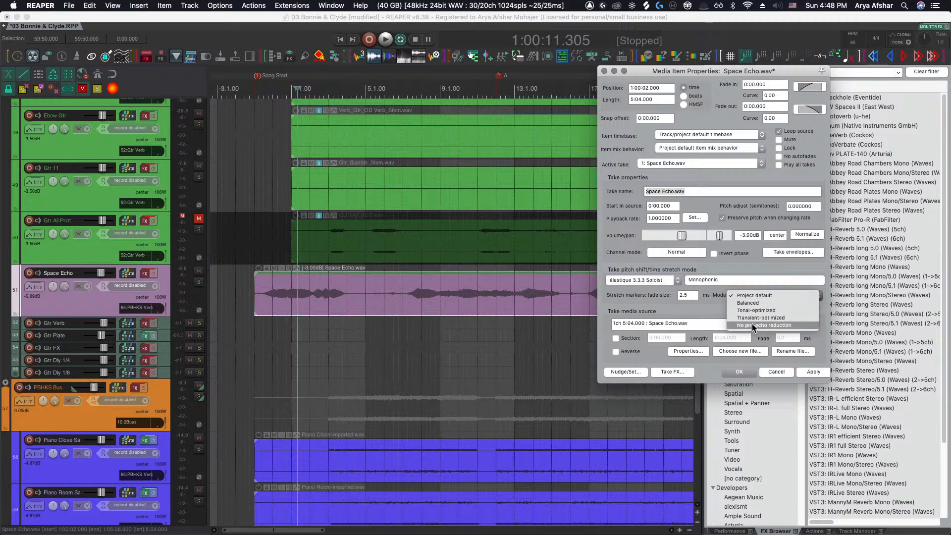
left_click(715, 308)
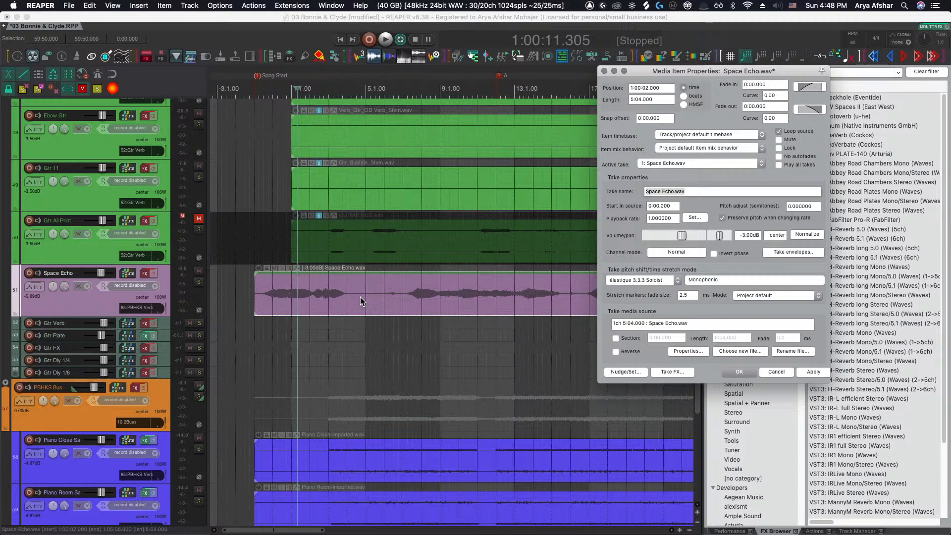
Split the Space Echo item near the 4.1 mark and undo the split
scroll(361, 300, "up", 5)
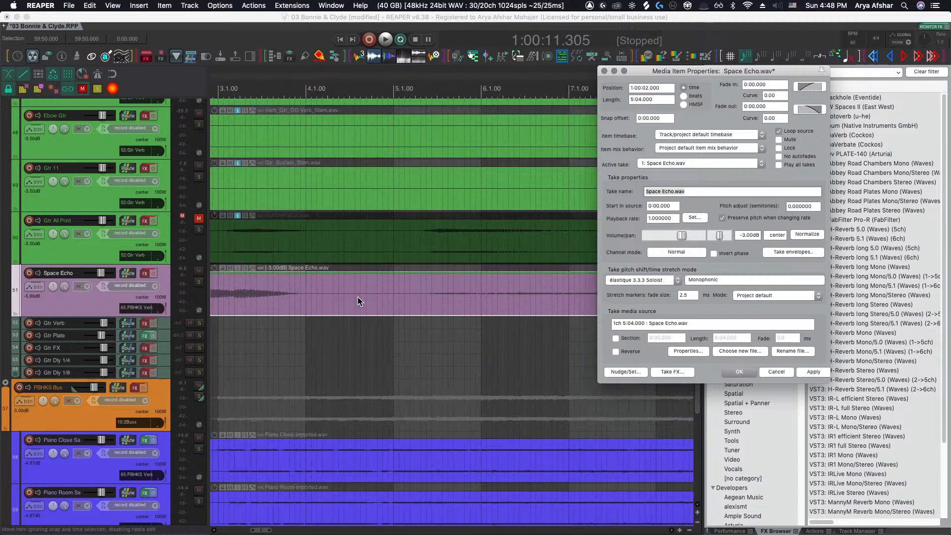
left_click(331, 304)
key("s")
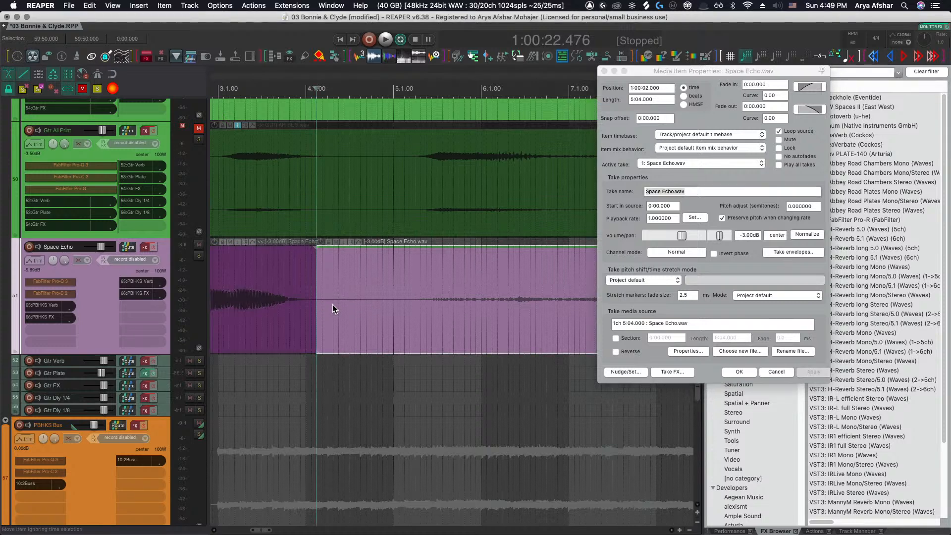
left_click(322, 302)
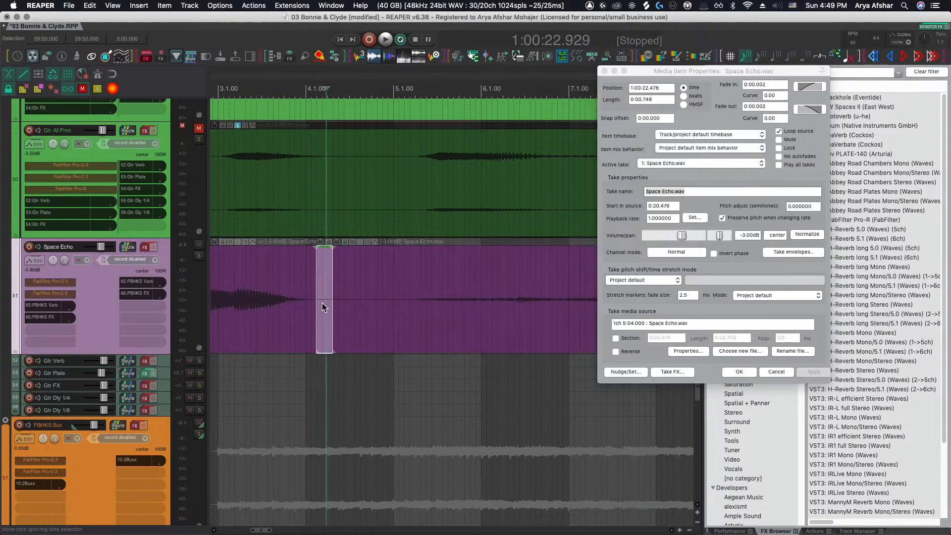
key("super+z")
key("super+z")
key("super+z")
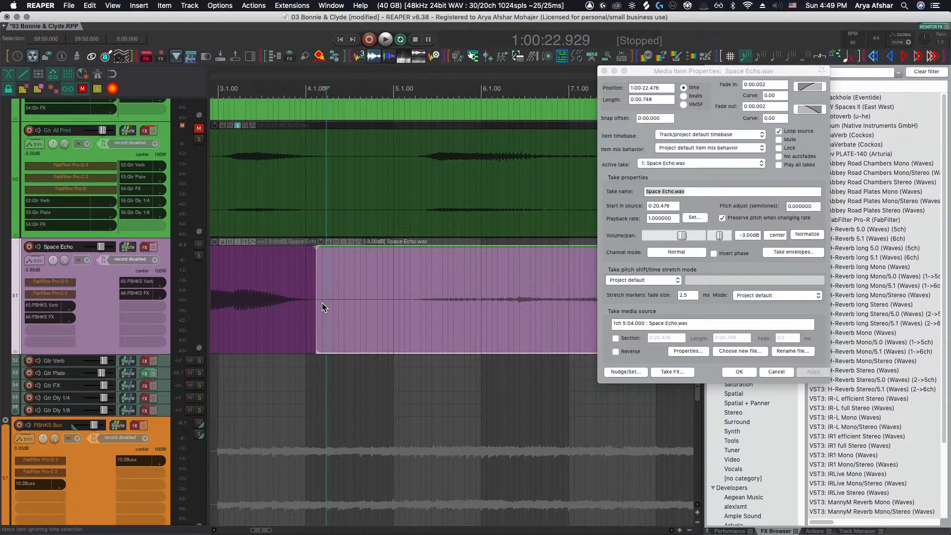
Select the Piano Pollack 2 item to show its item properties
scroll(322, 302, "down", 5)
scroll(322, 302, "down", 4)
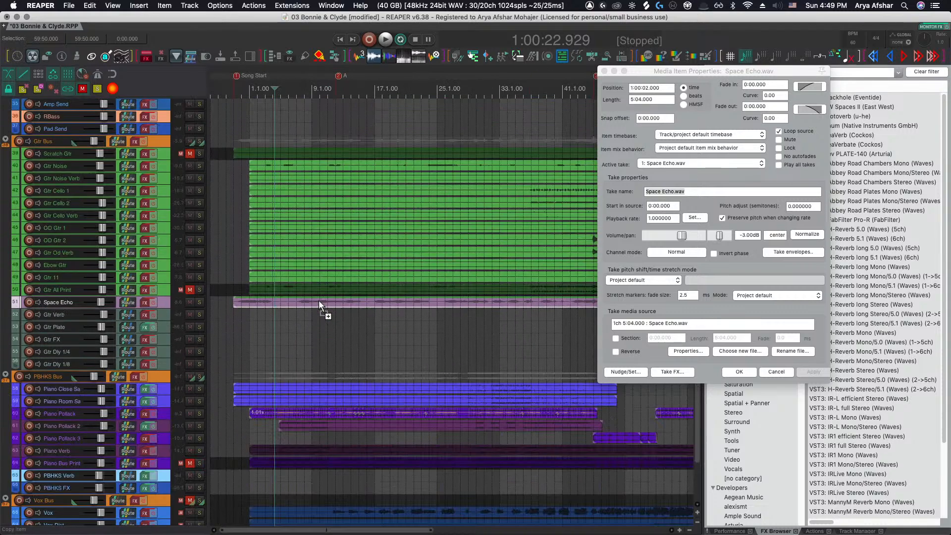
scroll(248, 360, "up", 4)
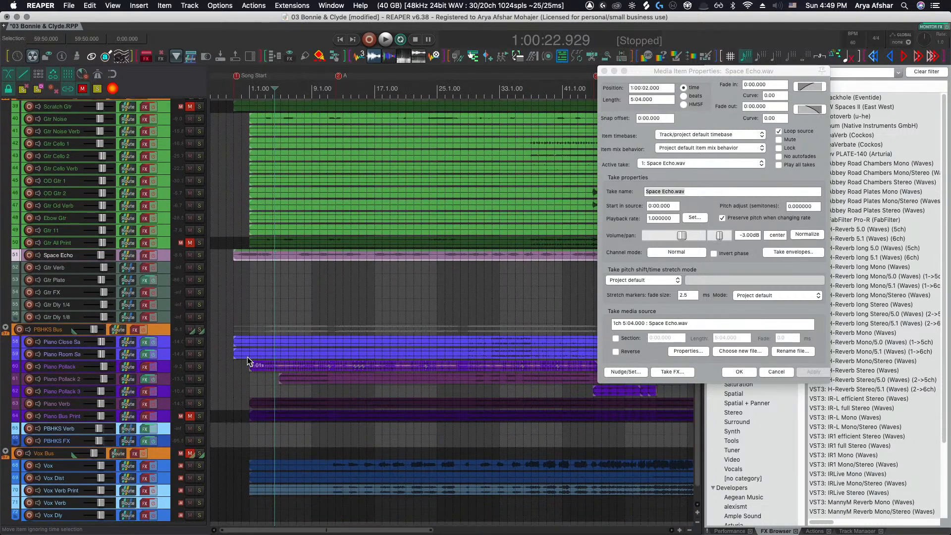
scroll(248, 357, "up", 4)
scroll(247, 357, "down", 2)
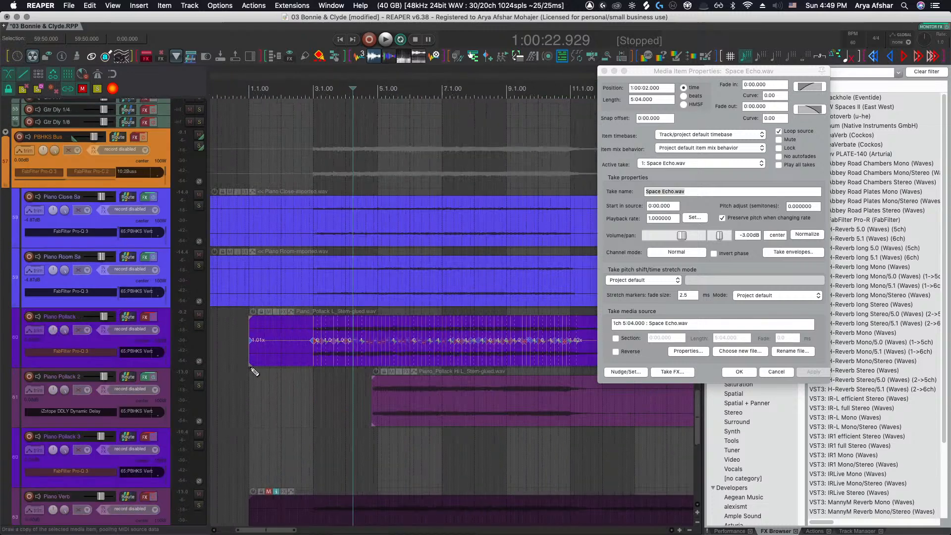
left_click(302, 374)
scroll(301, 373, "right", 3)
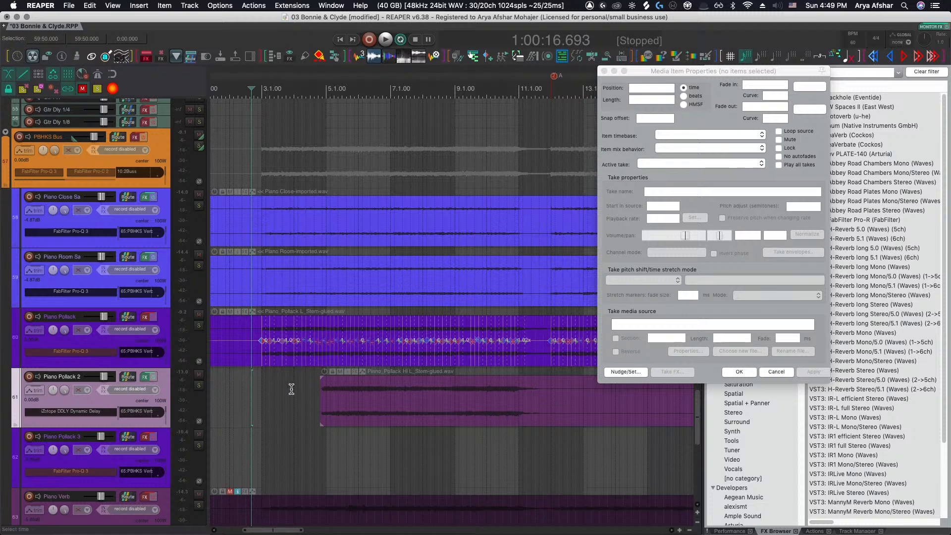
left_click(304, 395)
key("super+Right")
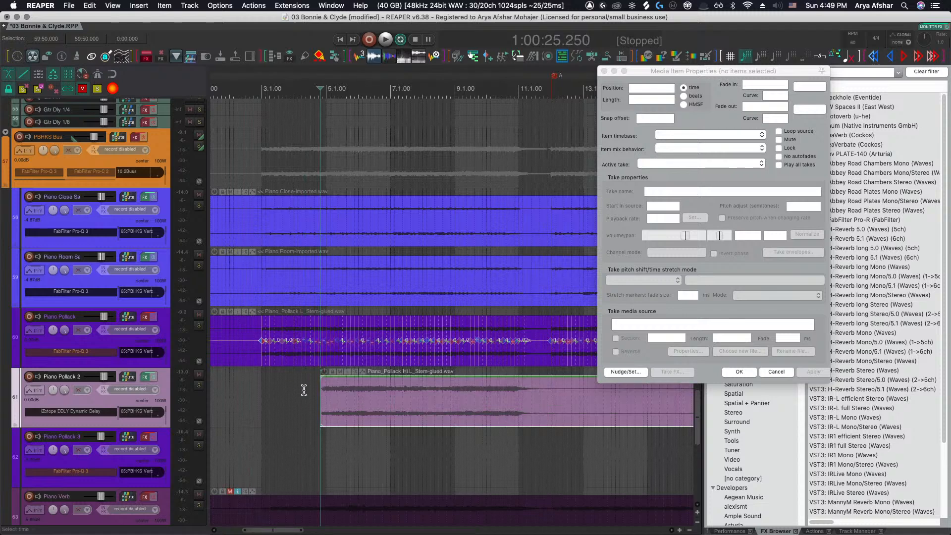
scroll(304, 390, "down", 3)
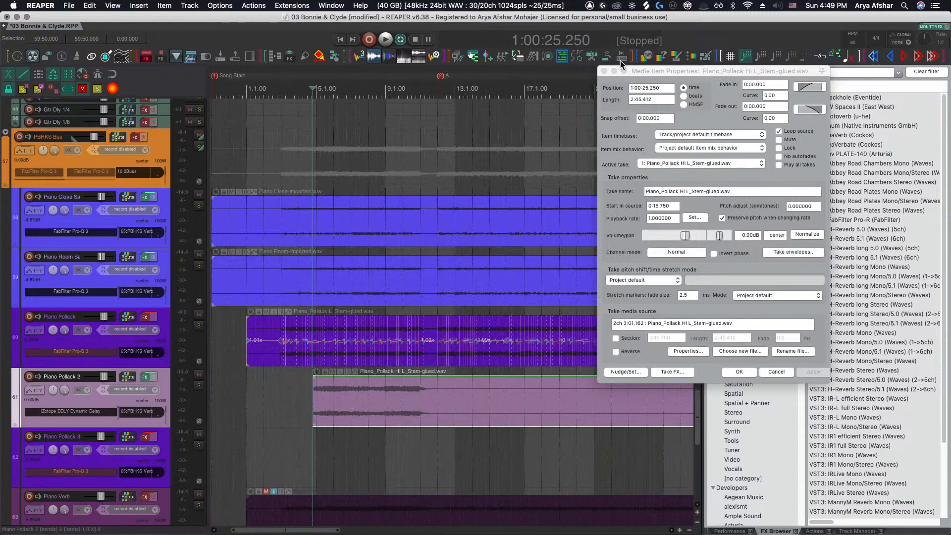
Close the media item properties window and switch to another application
left_click(604, 71)
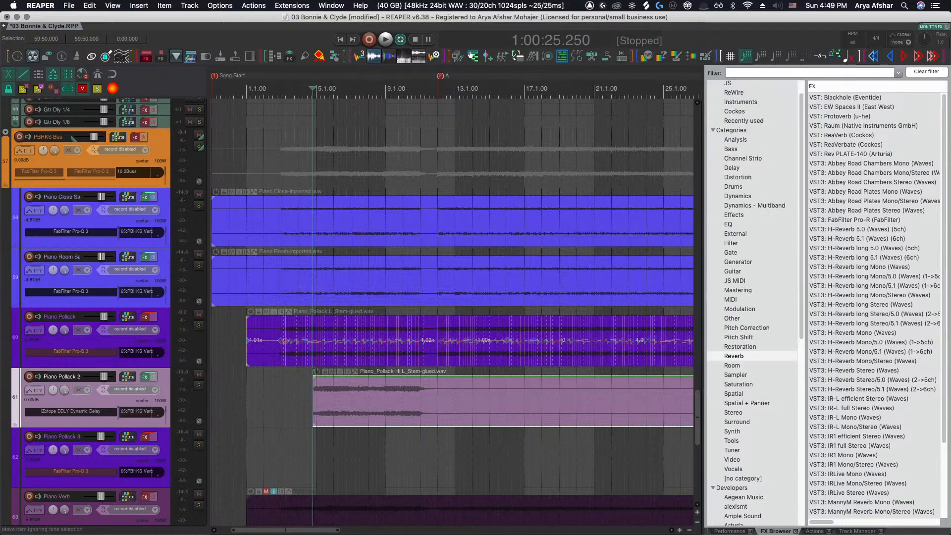
key("super+Tab")
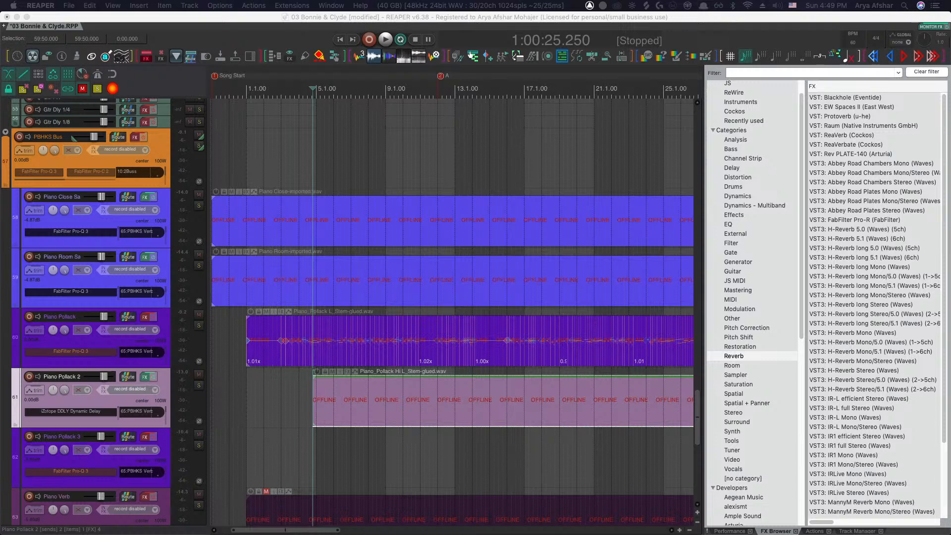
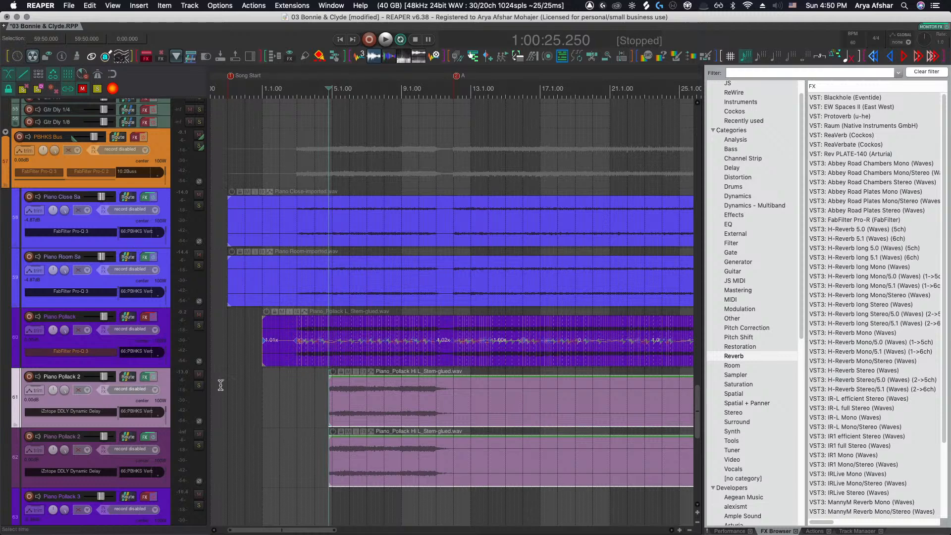
Delete the duplicate Piano Pollack 2 track
left_click(199, 375)
key("Delete")
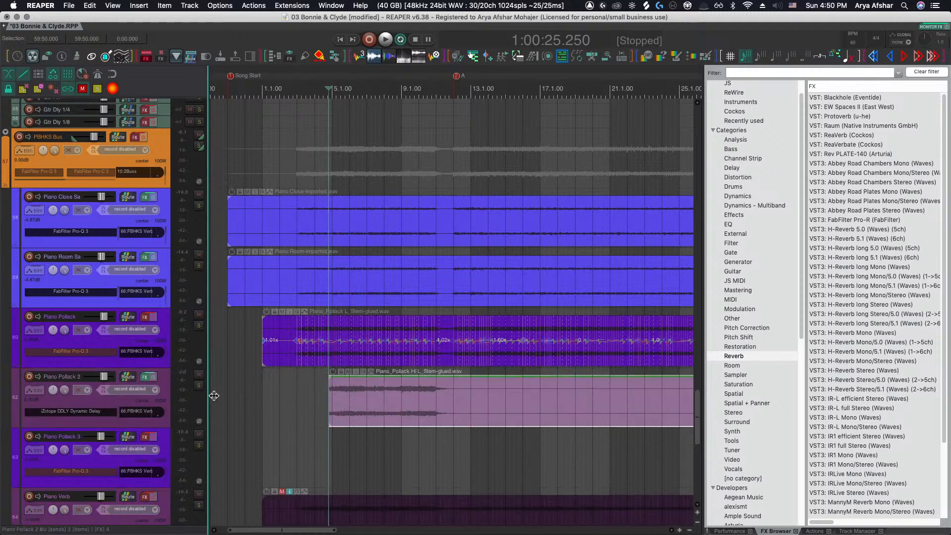
Start playback, open the Piano Pollack 2 FX chain and bypass the Pro-C 2 compressor
left_click(311, 399)
key("space")
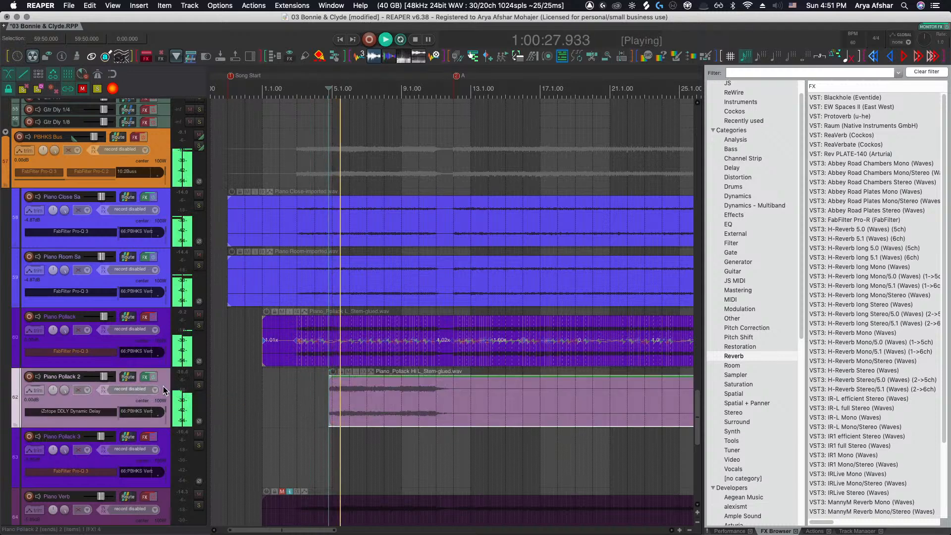
left_click(199, 385)
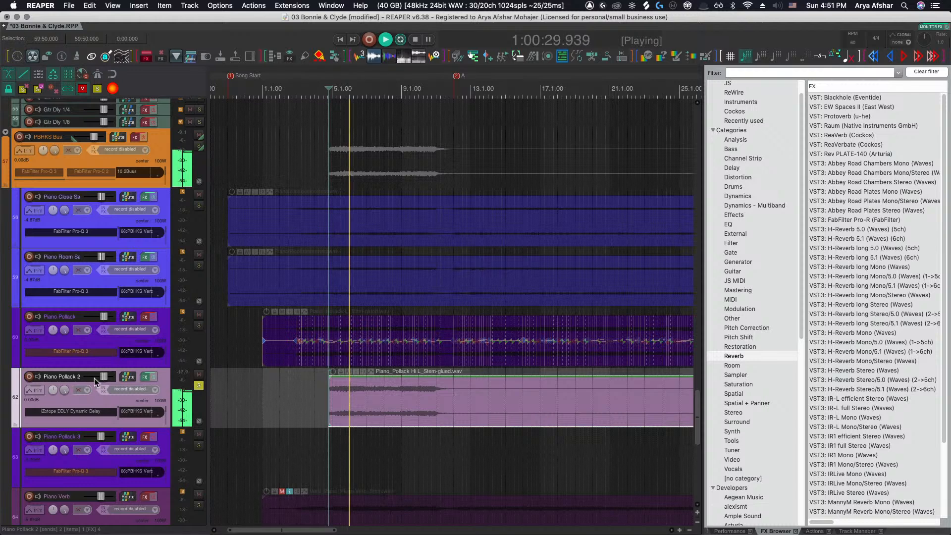
left_click(145, 377)
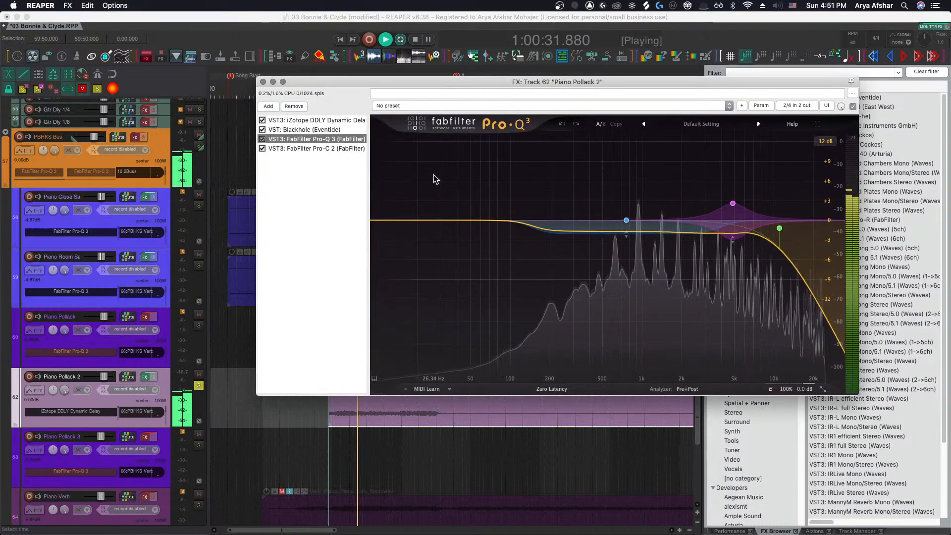
left_click(262, 148)
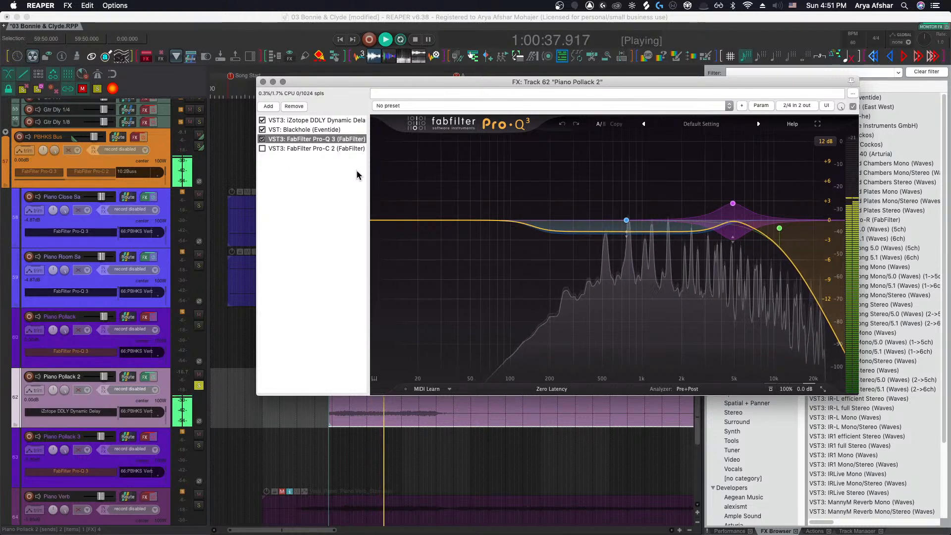
Set the Pro-Q 3 high-cut band's slope to 24 dB/oct after toggling the band to compare
key("space")
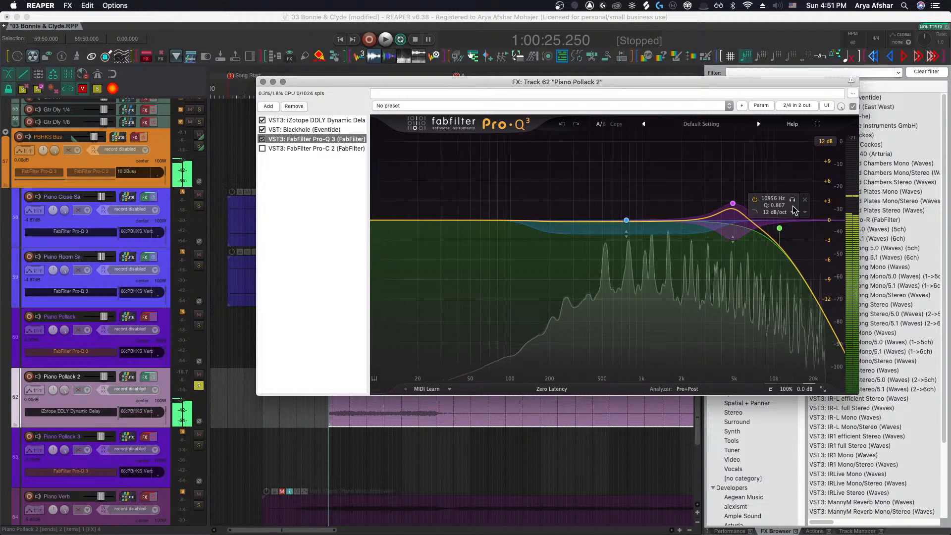
left_click(793, 200)
key("space")
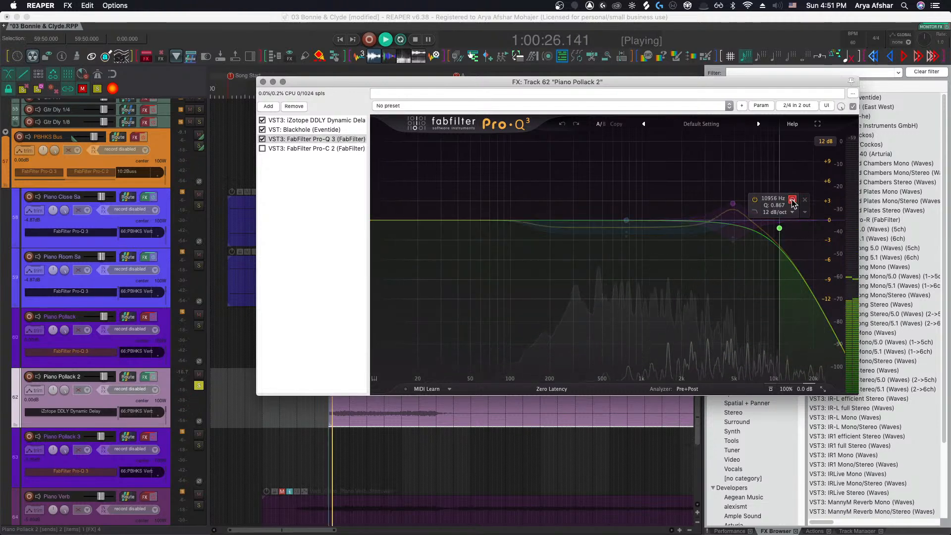
left_click_drag(792, 202, 799, 204)
left_click(639, 357)
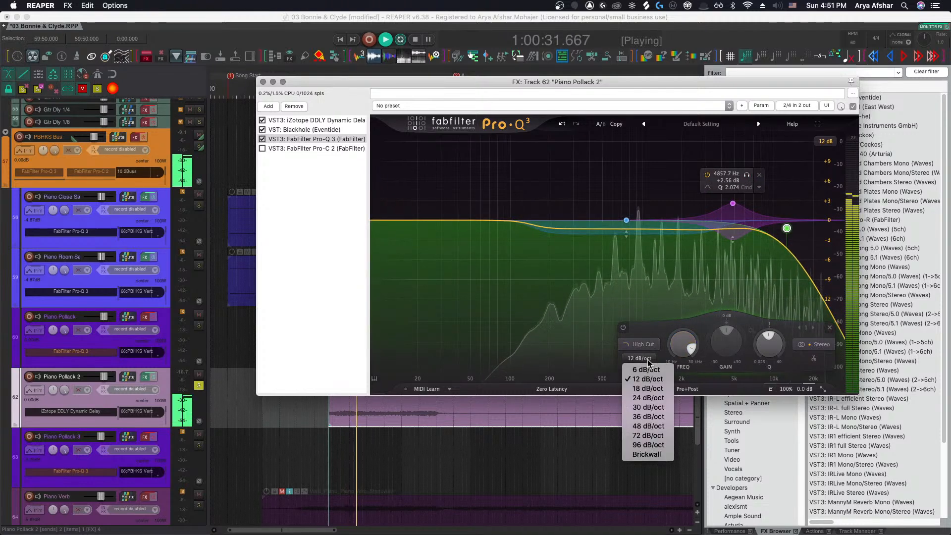
left_click(648, 398)
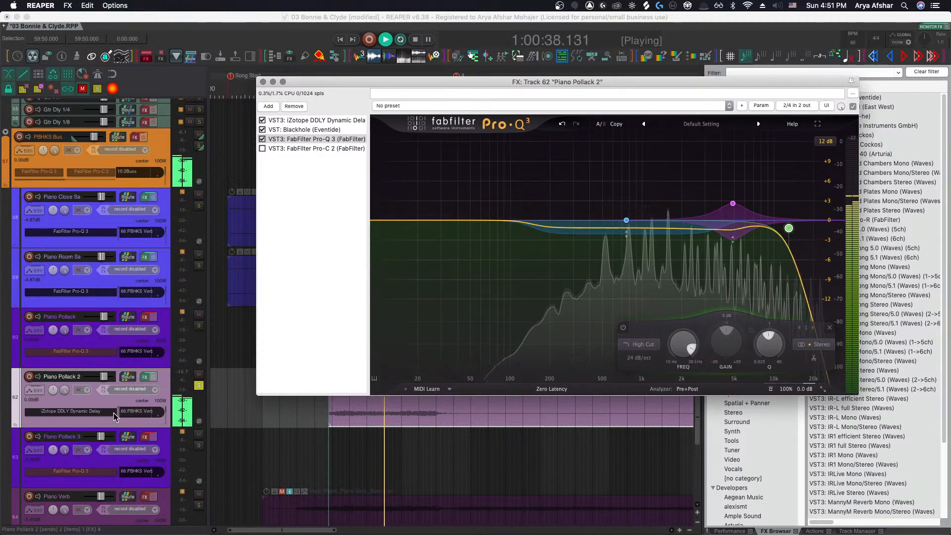
Reopen the Piano Pollack 2 FX chain, select Blackhole and raise its Mix to 100
left_click(263, 82)
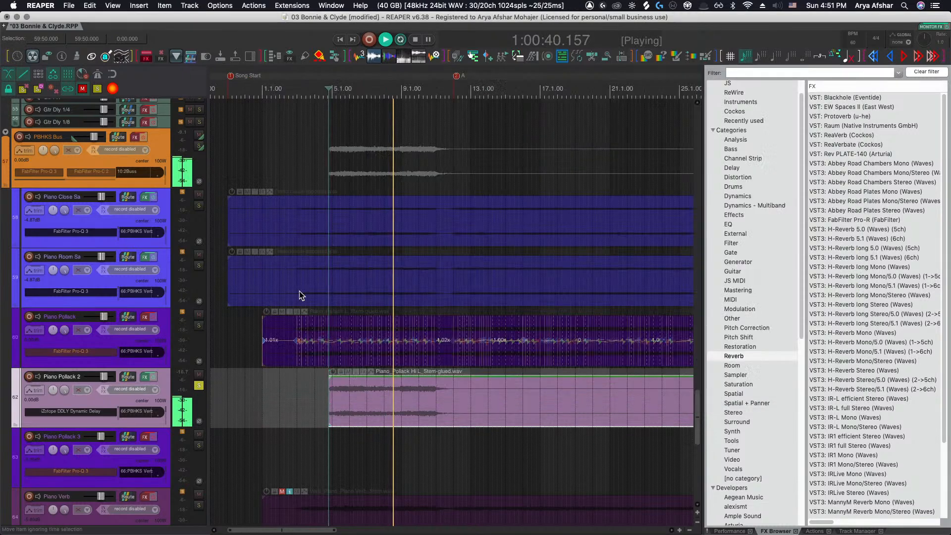
key("space")
left_click(144, 379)
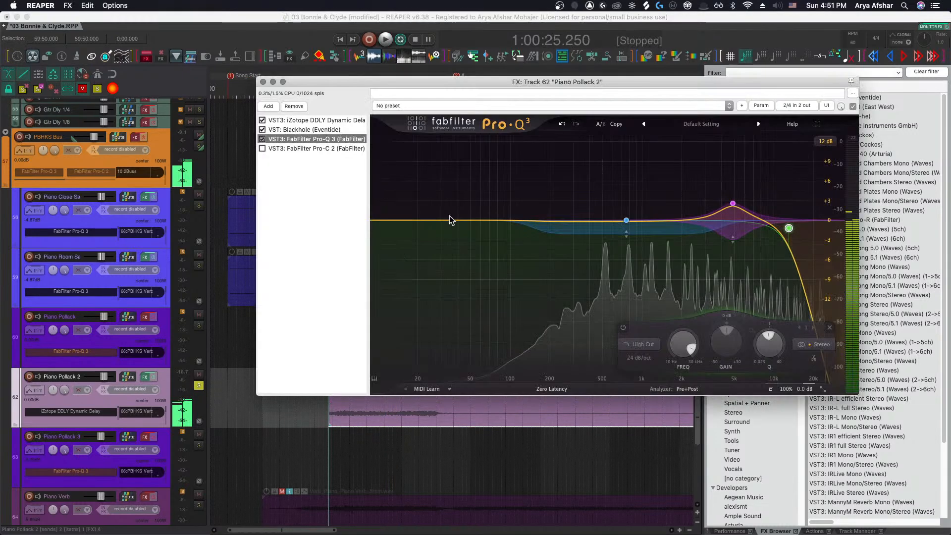
left_click(297, 130)
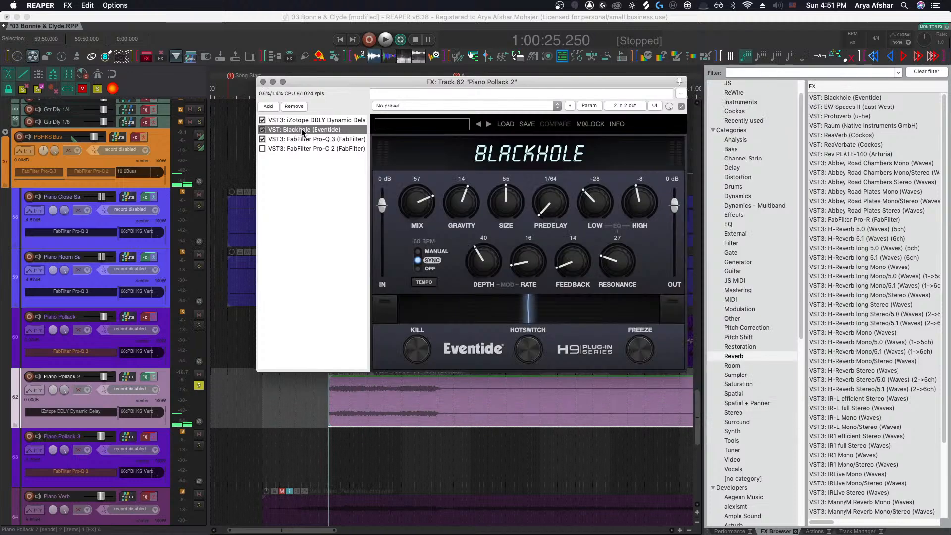
left_click_drag(414, 201, 414, 167)
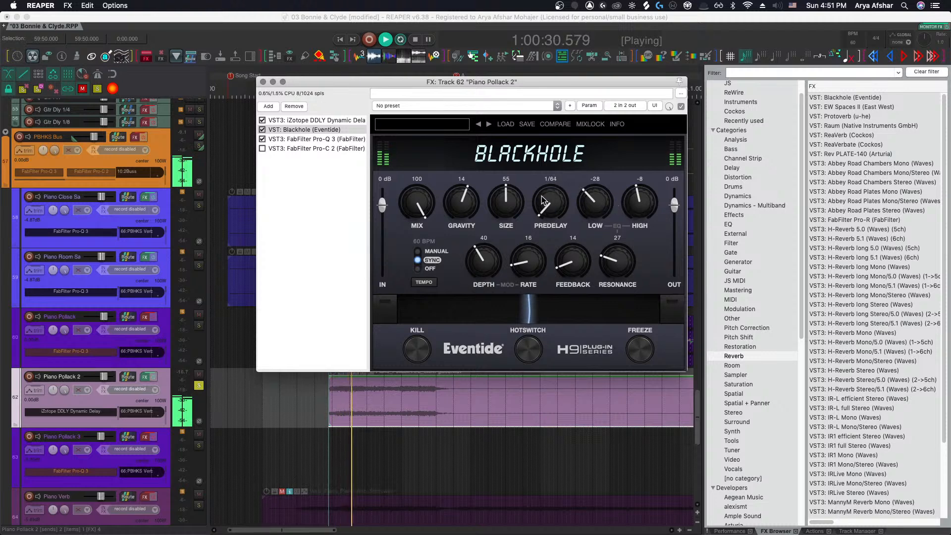
Step through Blackhole presets Vortexing, Transfigured and StarCrafter, toggling the plugin's bypass to compare each
left_click(478, 125)
left_click(478, 125)
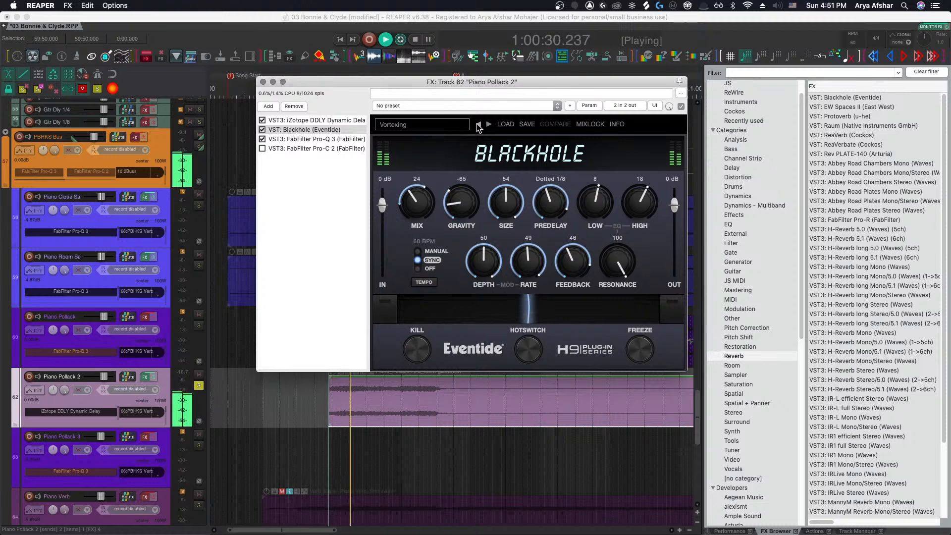
left_click(262, 130)
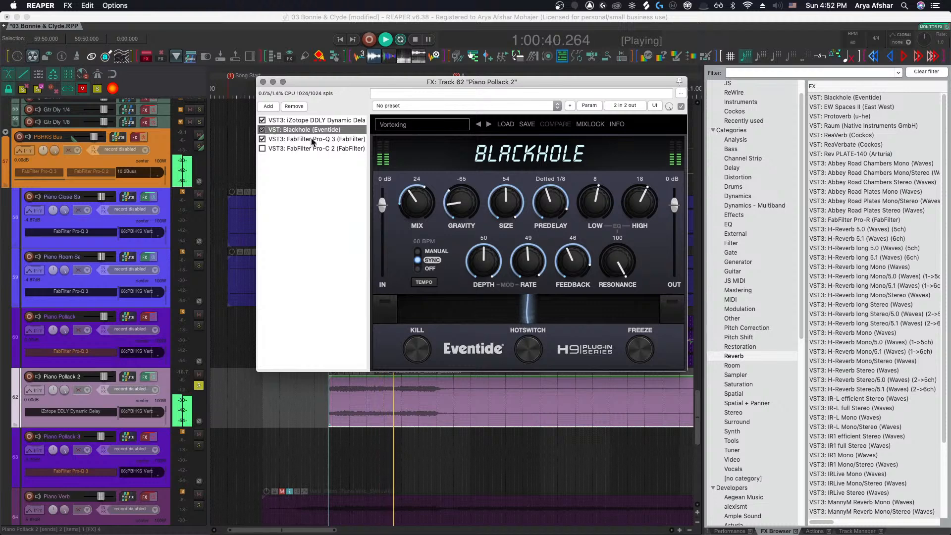
left_click(479, 125)
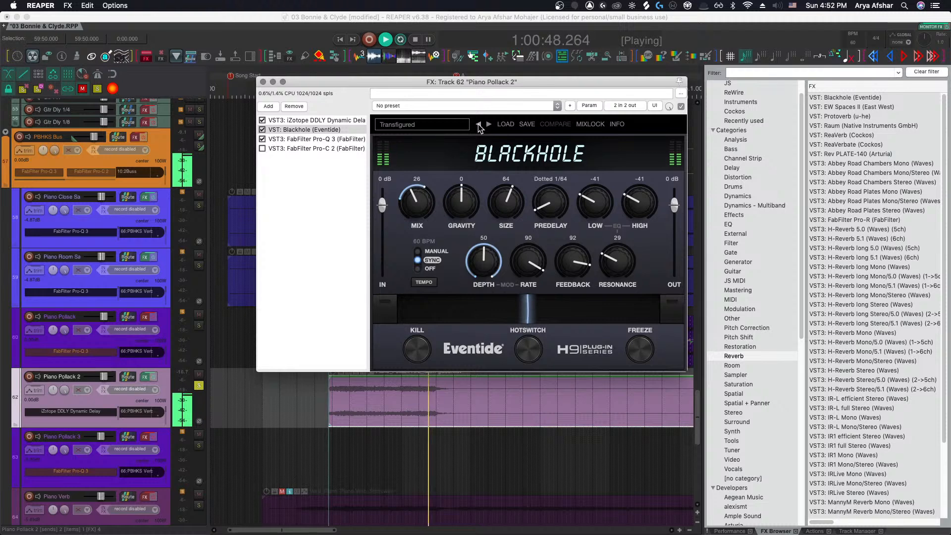
left_click(263, 130)
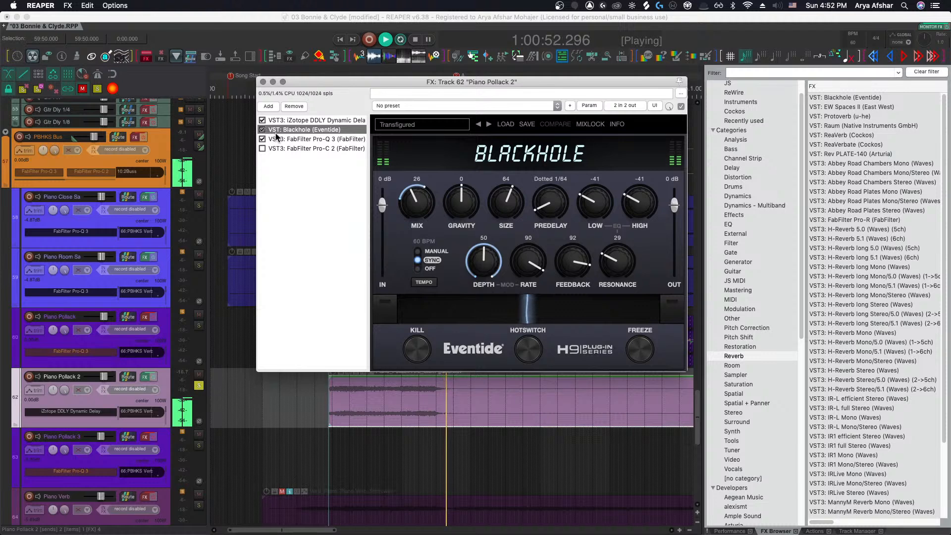
left_click(479, 124)
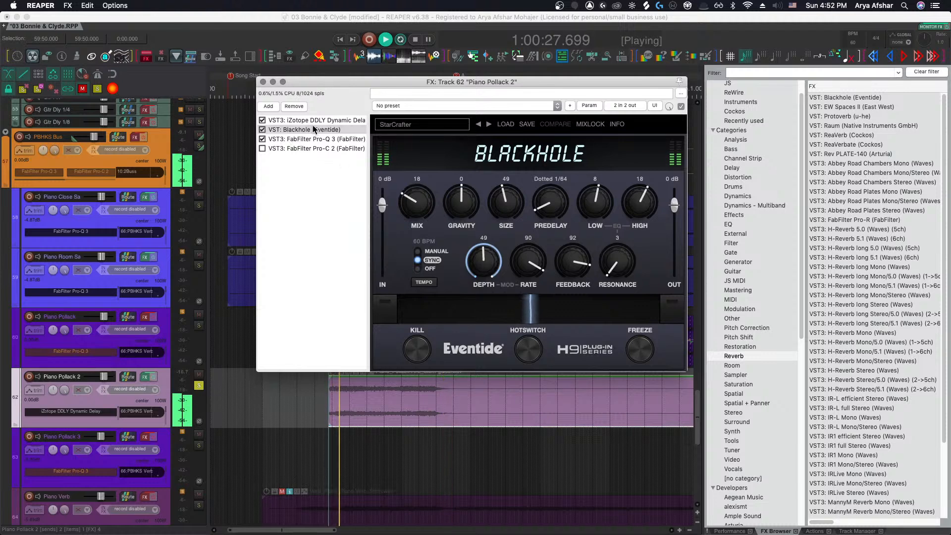
left_click(262, 130)
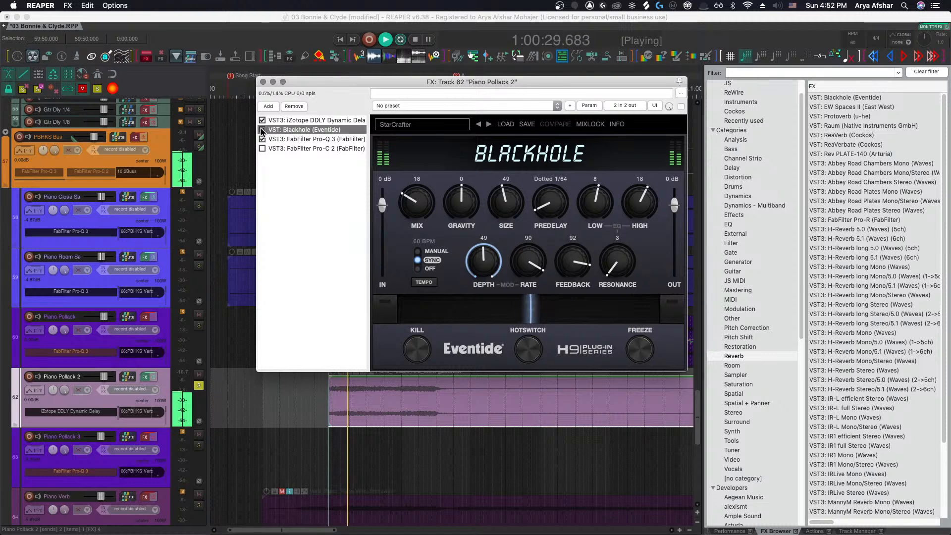
Audition the DogStar, Centaurus, VoraxDecay and Varse presets with bypass comparison, then return to Vortexing
left_click(479, 125)
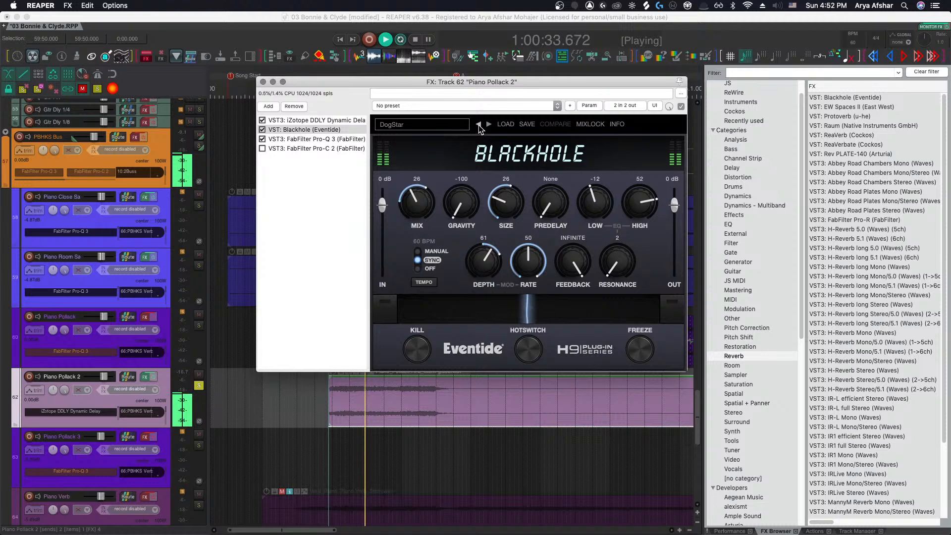
left_click(479, 125)
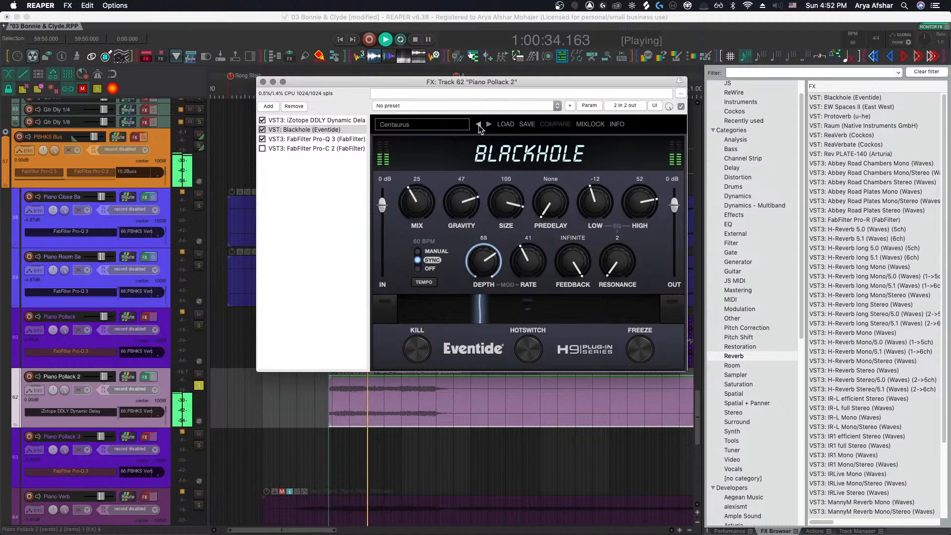
left_click(263, 131)
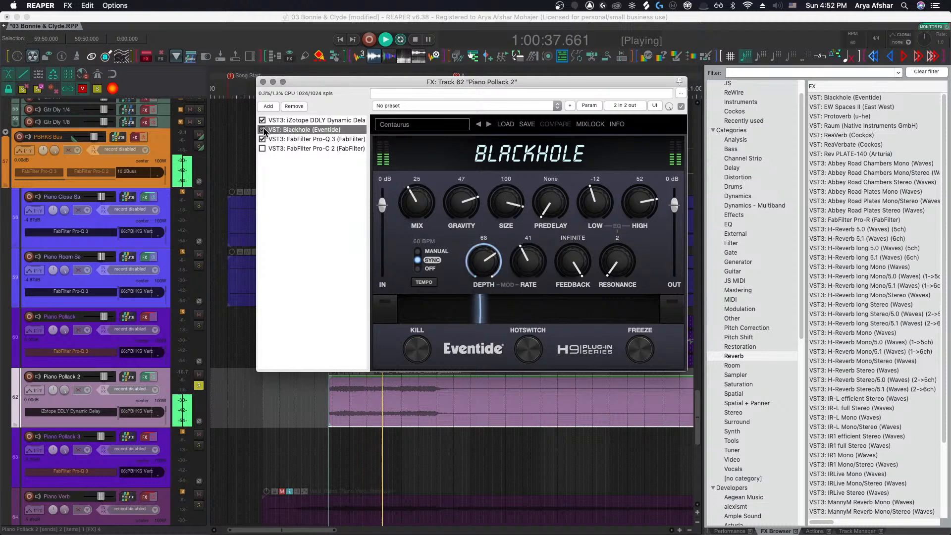
left_click(479, 124)
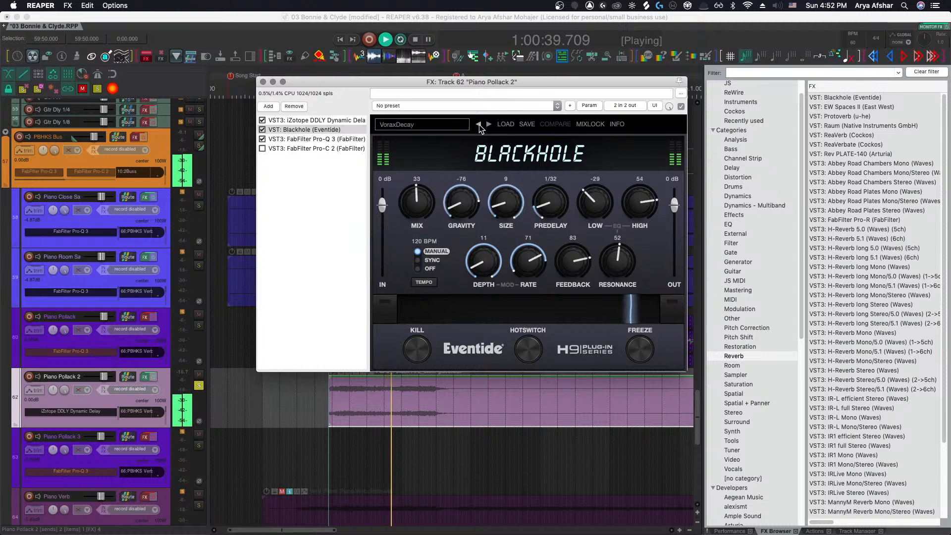
left_click(479, 125)
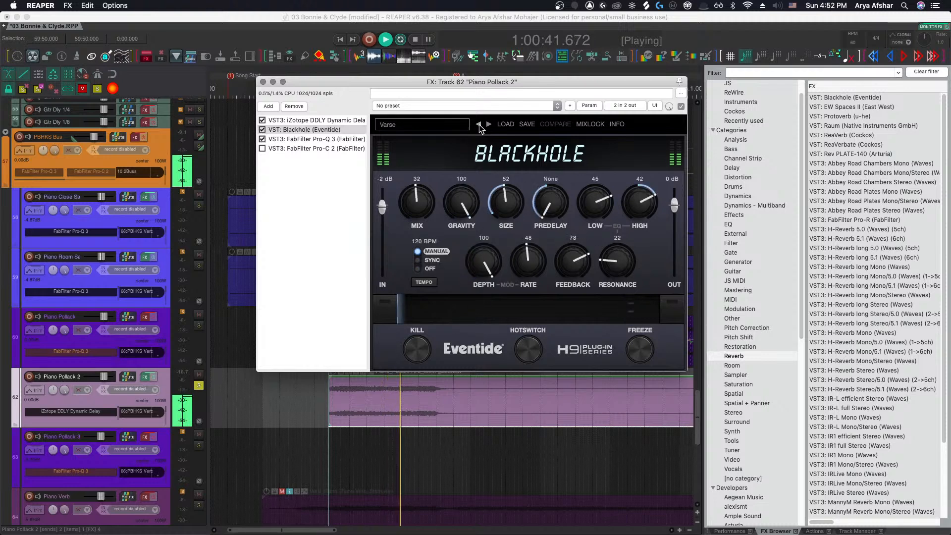
left_click(488, 124)
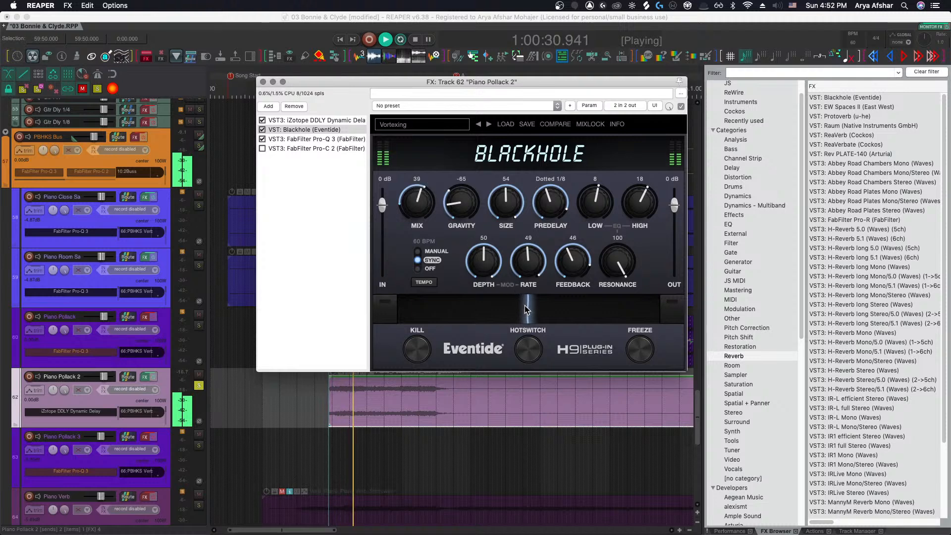
Sweep the Blackhole ribbon controller back and forth during playback, then stop
left_click_drag(524, 305, 673, 313)
left_click_drag(614, 314, 758, 306)
left_click_drag(654, 307, 412, 301)
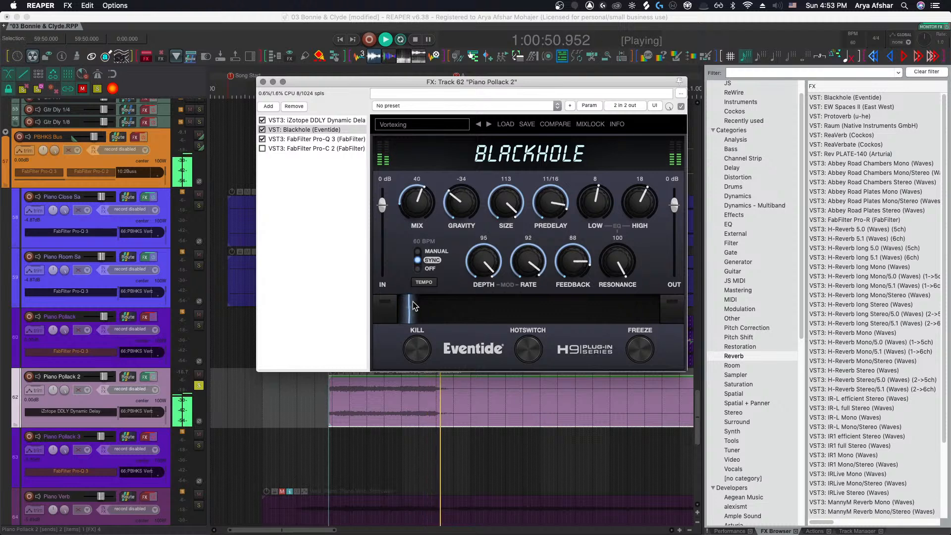
left_click_drag(413, 303, 600, 312)
left_click(422, 310)
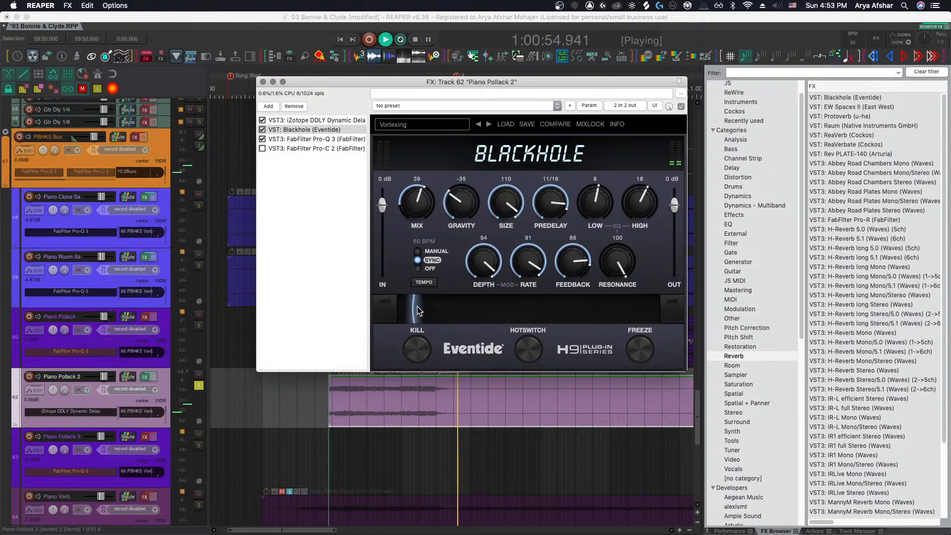
key("space")
left_click_drag(416, 306, 424, 304)
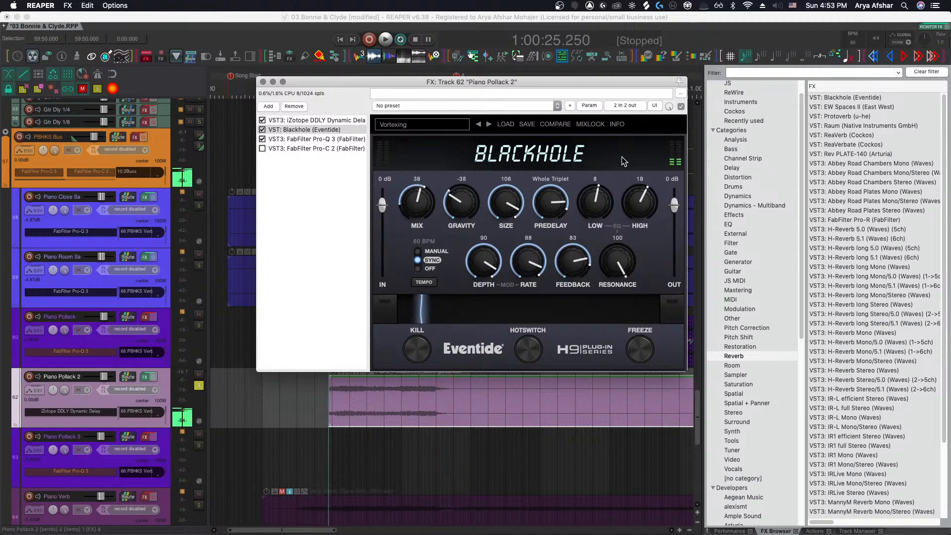
Show the last-touched Ribbon Controller parameter in the track controls and close the FX window
left_click(592, 106)
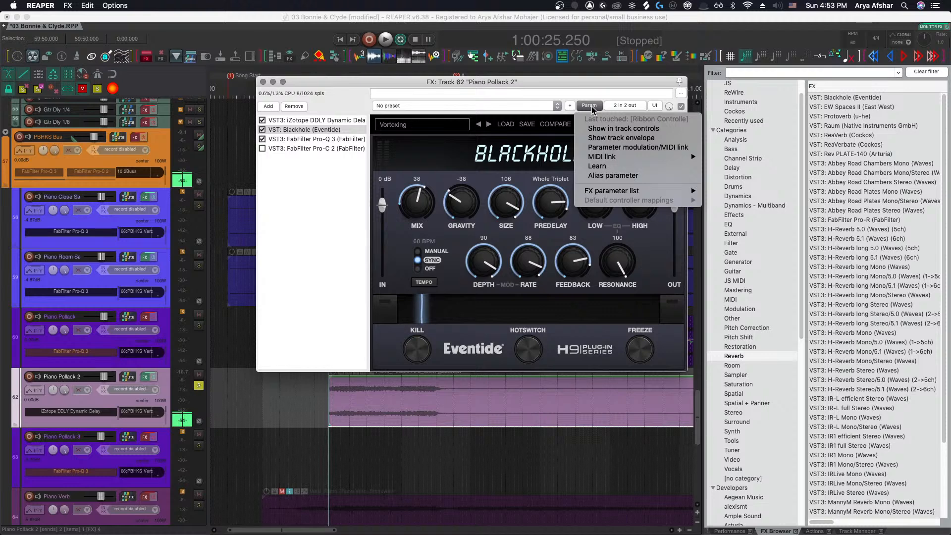
left_click(609, 129)
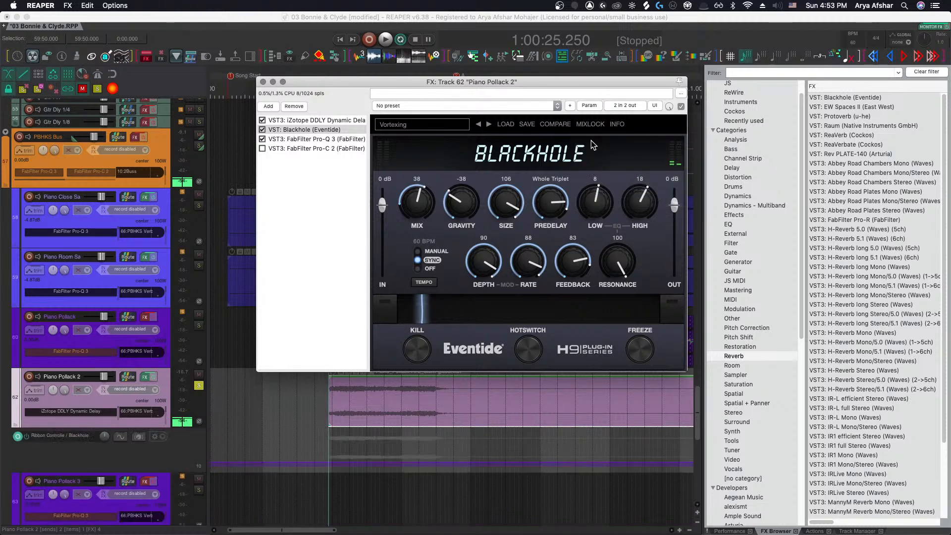
left_click(263, 83)
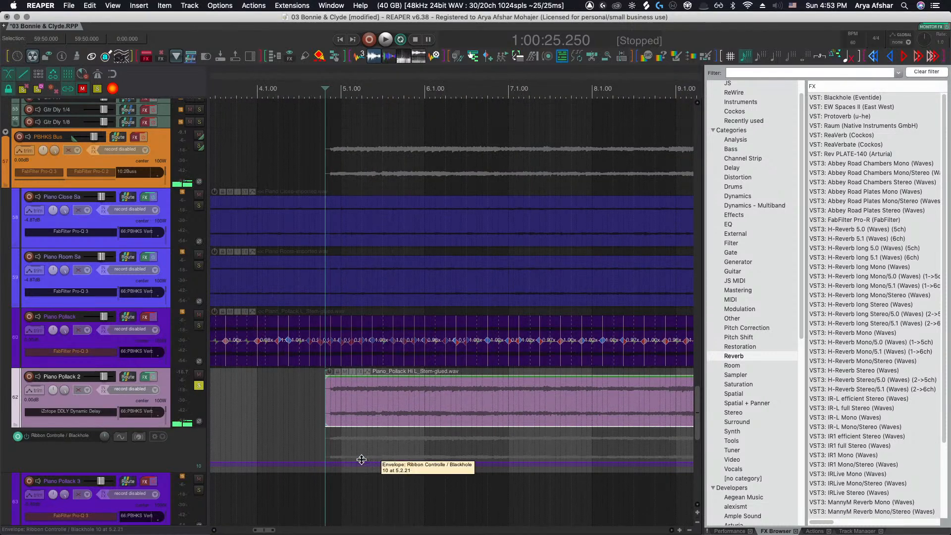
Draw a Ribbon Controller envelope on Piano Pollack 2 that ramps down from the item's start
scroll(340, 464, "down", 3)
left_click_drag(447, 468, 308, 389)
scroll(342, 438, "up", 3)
left_click(357, 446)
scroll(341, 434, "up", 1)
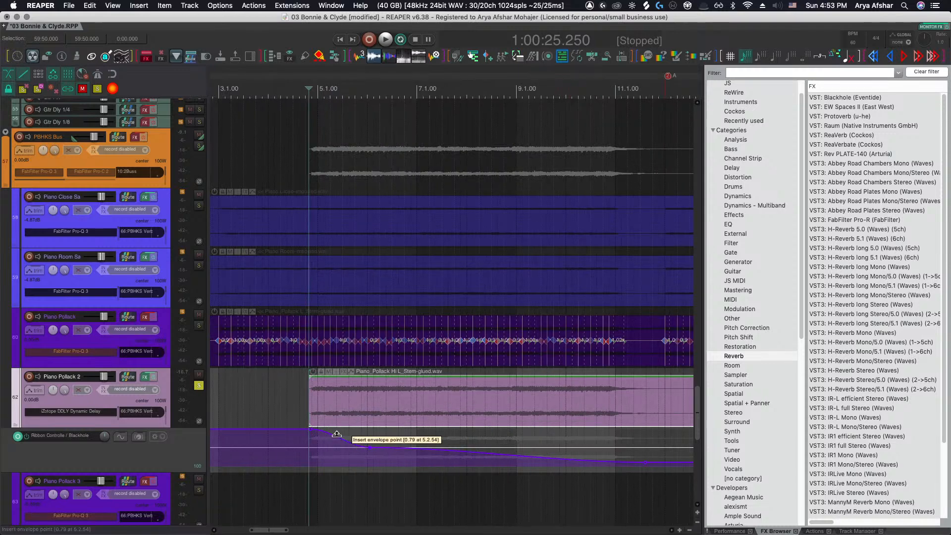
scroll(344, 436, "up", 2)
Play back from just before the Piano Pollack 2 item to hear the envelope
left_click(287, 392)
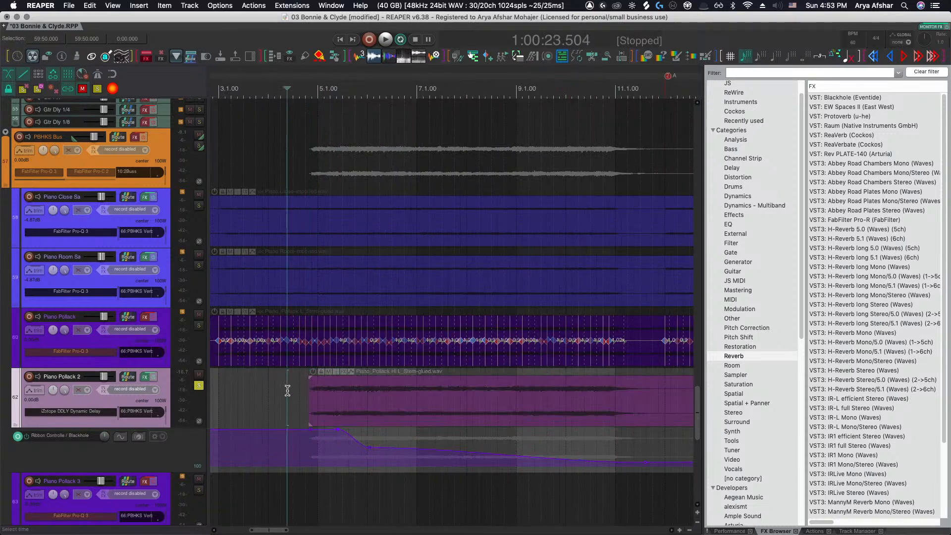
key("space")
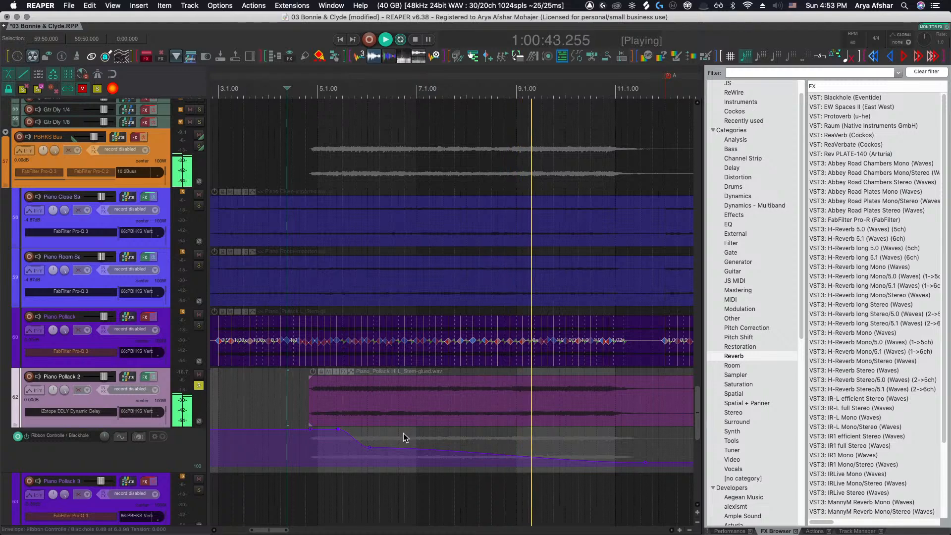
scroll(534, 450, "right", 1)
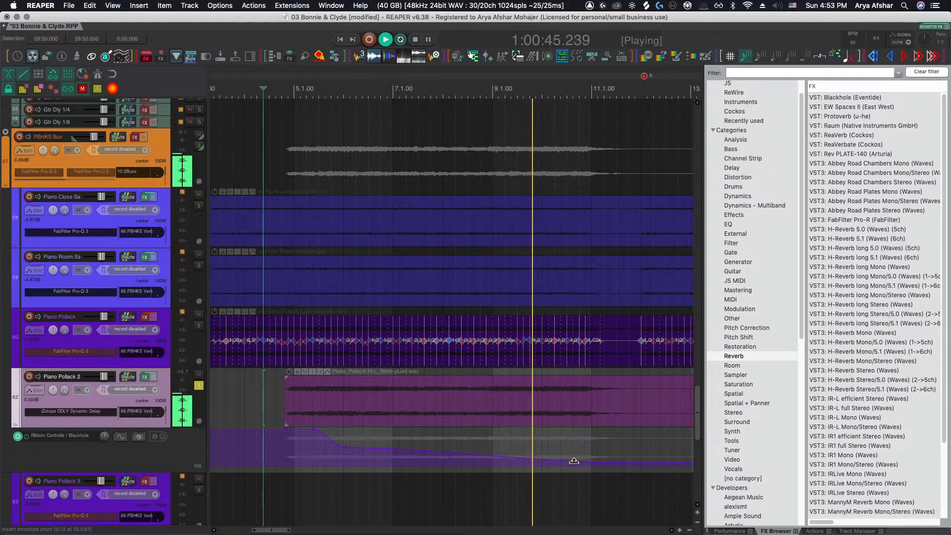
Add Ribbon Controller envelope points that ramp back up toward the item's end, then play back from there
left_click(571, 460, "shift")
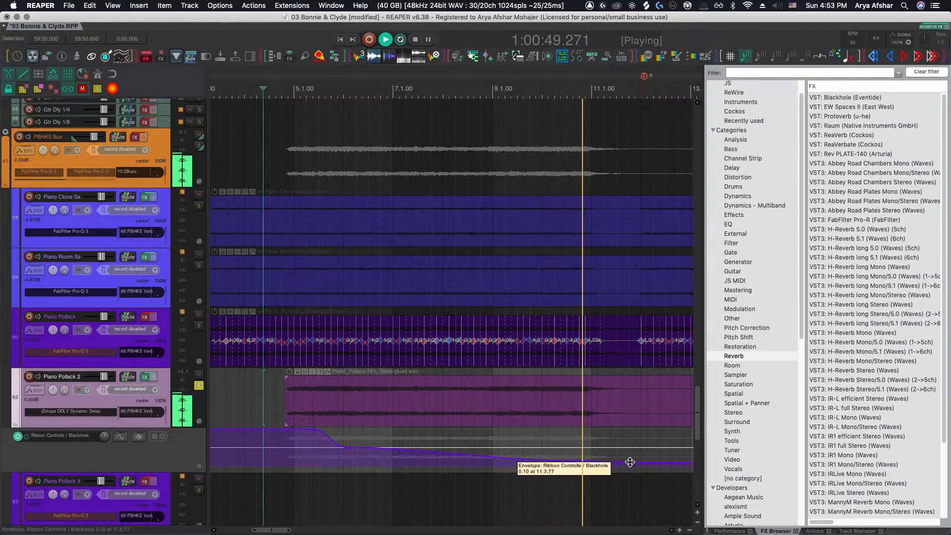
left_click_drag(622, 462, 641, 350)
key("space")
scroll(639, 429, "right", 1)
mouse_move(613, 429)
left_mouse_down()
mouse_move(631, 426)
mouse_move(597, 431)
mouse_move(616, 426)
left_mouse_up()
left_click(540, 480)
key("space")
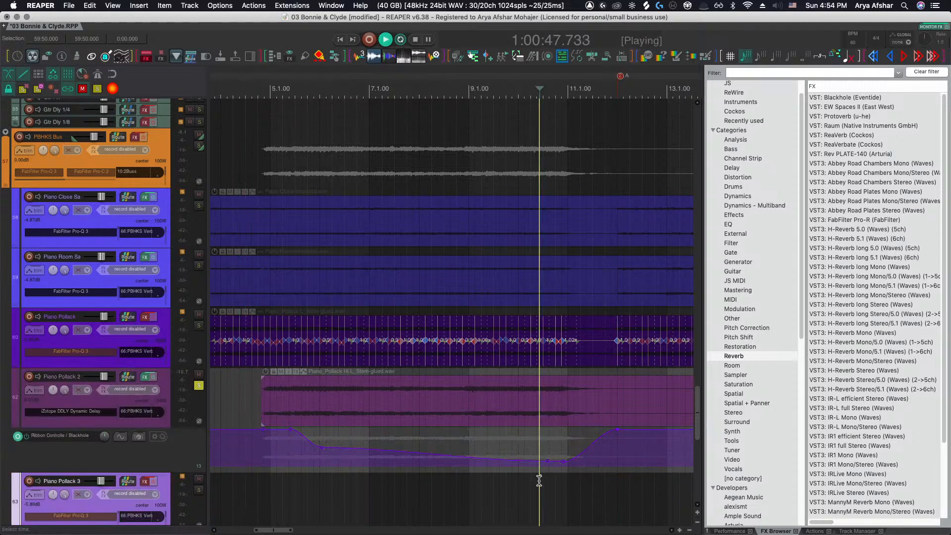
Adjust a Ribbon Controller envelope point near the end of the ramp and audition the change
key("space")
left_click_drag(560, 461, 560, 420)
key("space")
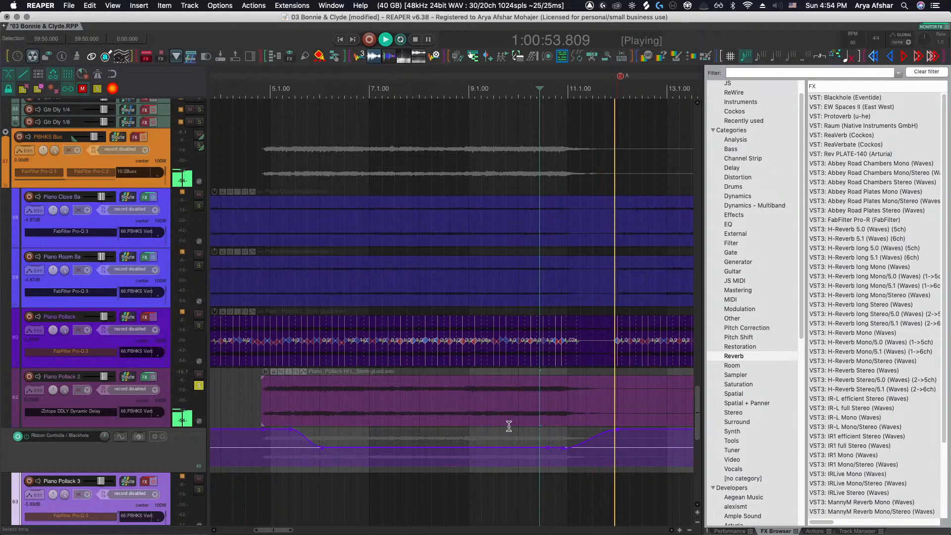
key("space")
Play from the start of the Piano Pollack 2 item and unsolo the Piano Pollack 2 track
left_click(249, 400)
key("space")
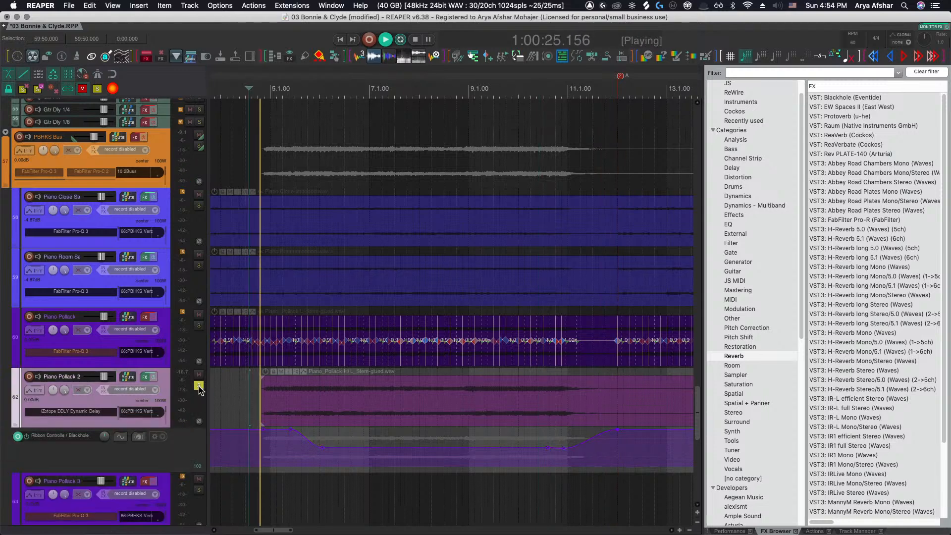
left_click(198, 387)
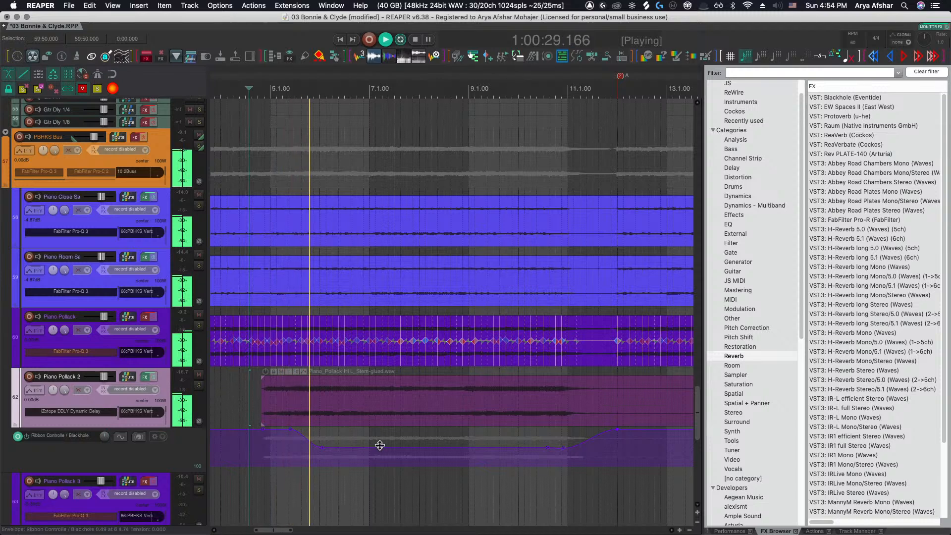
Reshape the Ribbon Controller envelope with a mid-section bump and pull its final point down to the minimum
left_click_drag(459, 449, 414, 475)
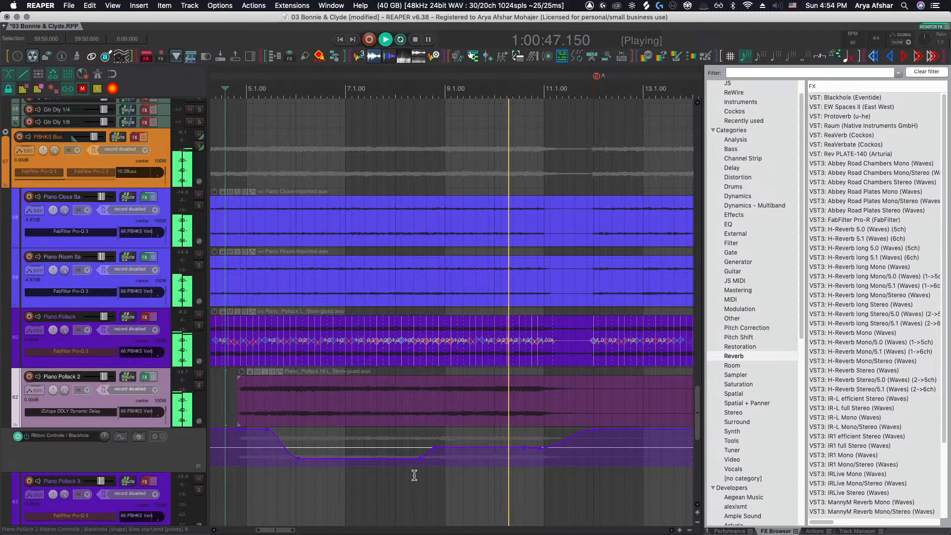
scroll(538, 480, "right", 2)
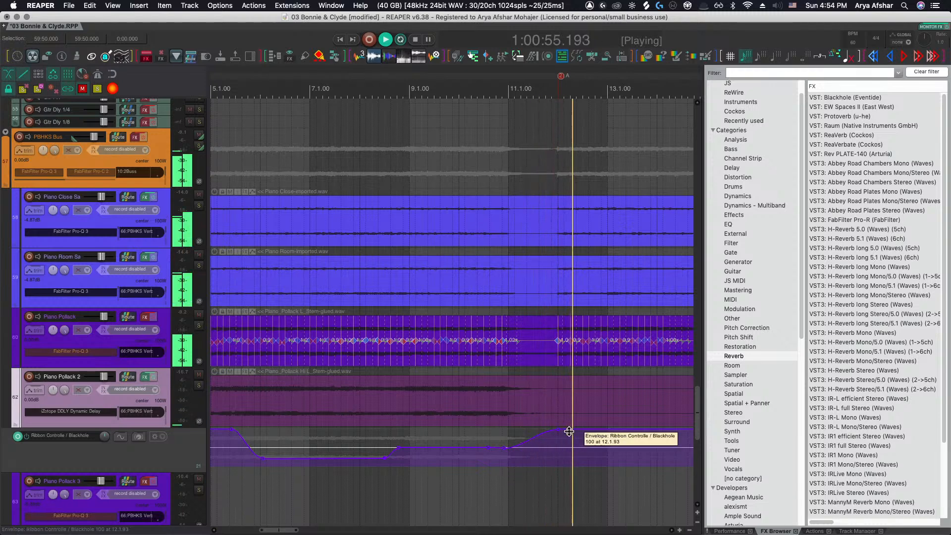
key("space")
left_click_drag(568, 431, 569, 511)
left_click(479, 484)
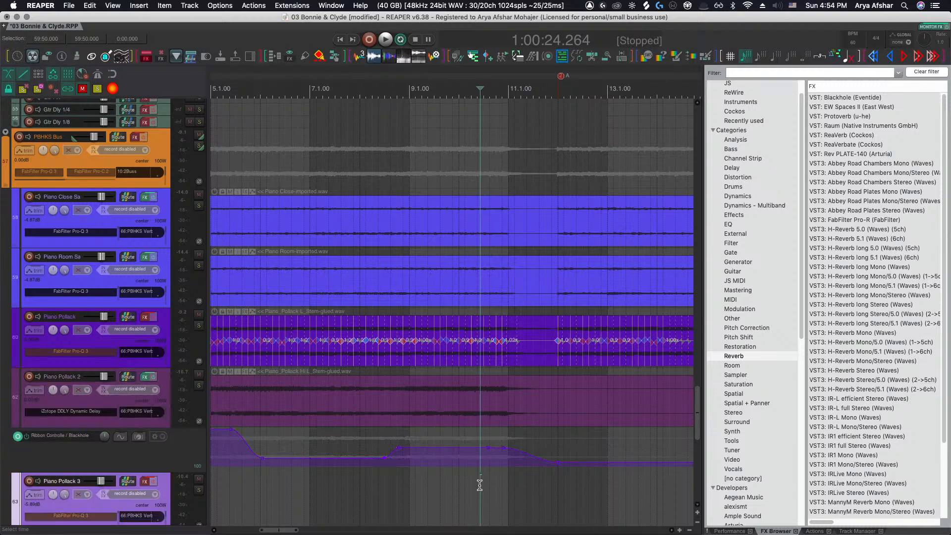
Play back the envelope section from around bar 8 to hear the Ribbon Controller changes
key("space")
key("space")
left_click(390, 482)
key("space")
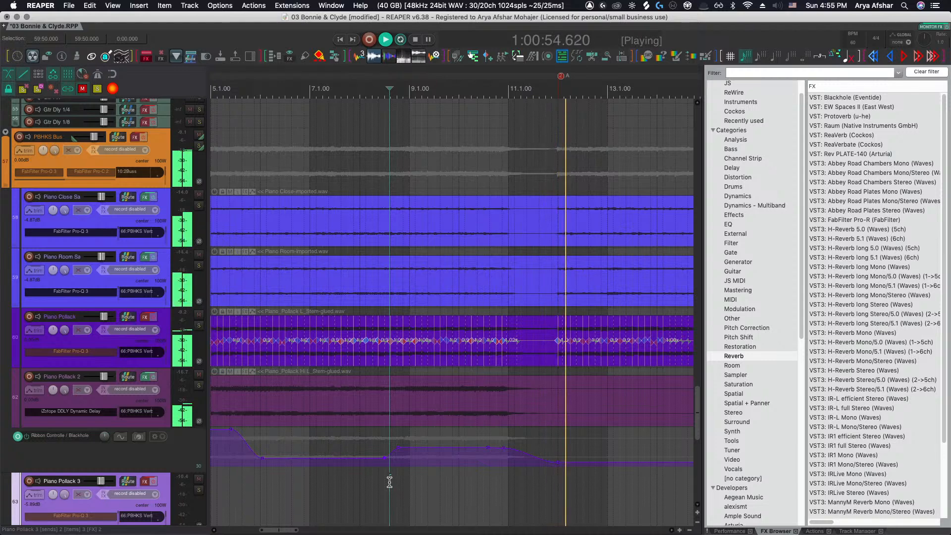
key("space")
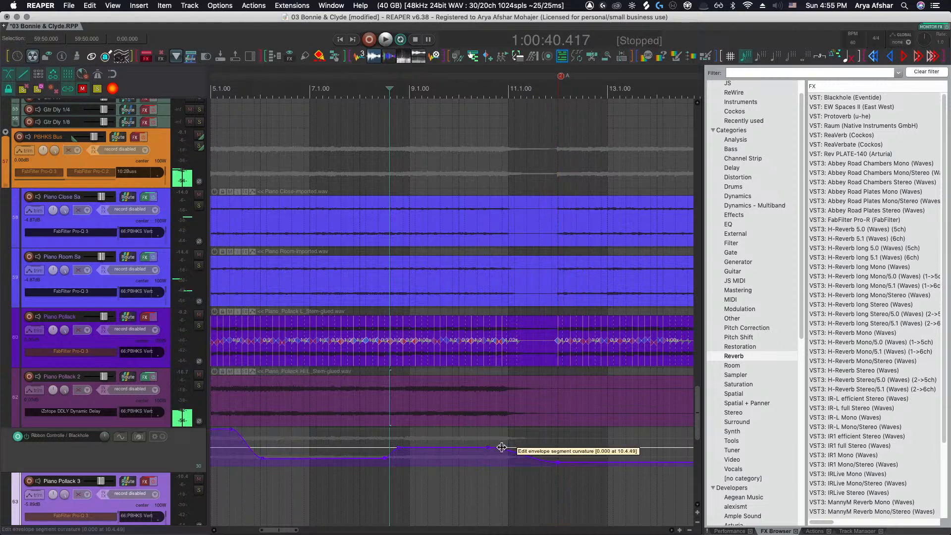
Add a dip in the Ribbon Controller envelope around bar 11 and play it back
scroll(505, 450, "right", 2)
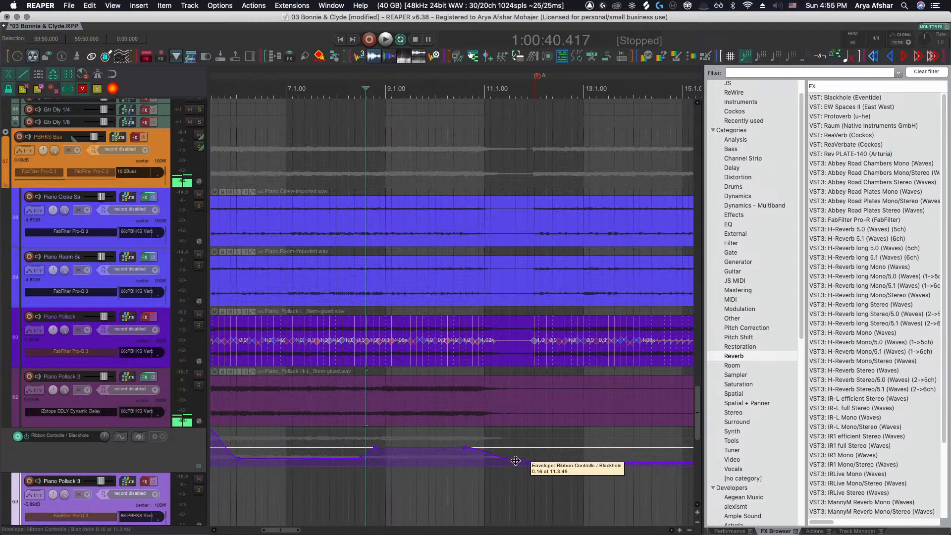
left_click_drag(515, 460, 548, 430)
key("space")
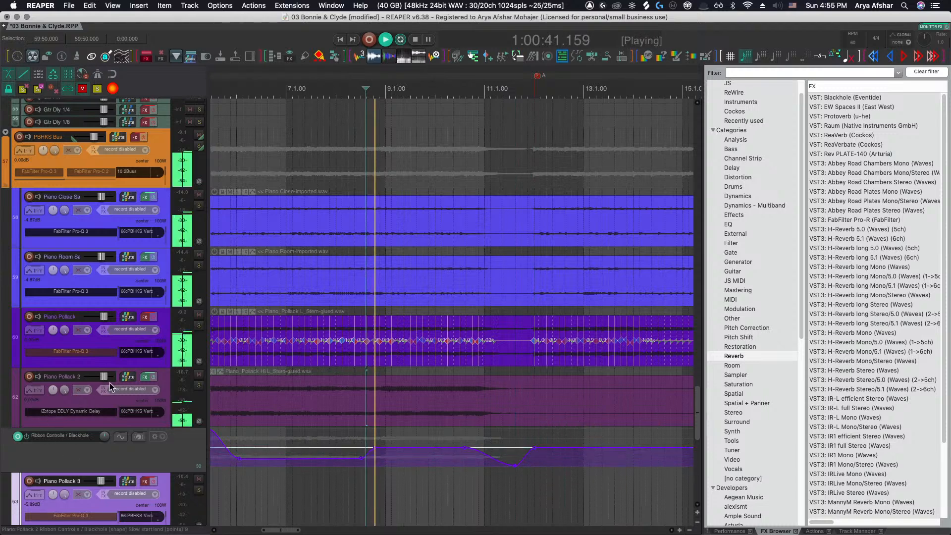
Show the iZotope DDLY Feed Amt parameter in the track controls and as a track envelope, then close the FX window
left_click(146, 376)
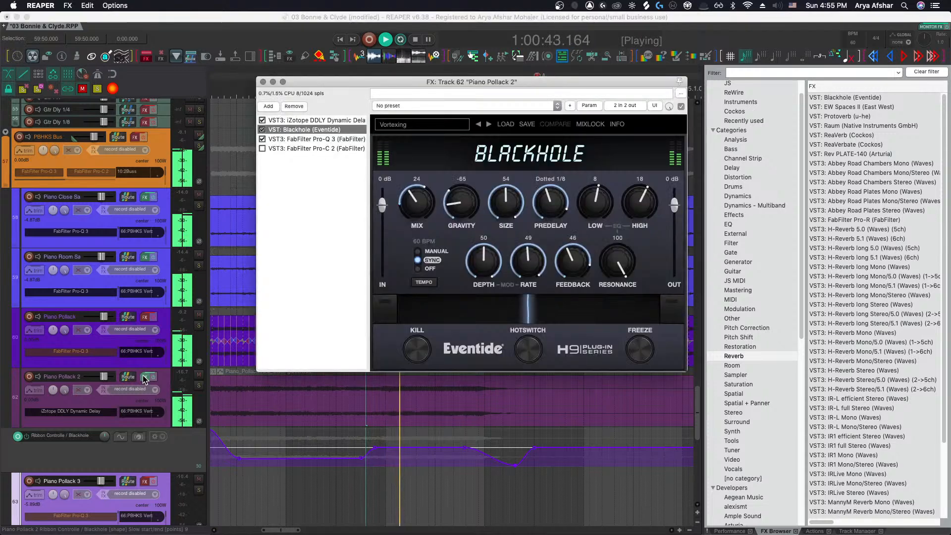
left_click(308, 120)
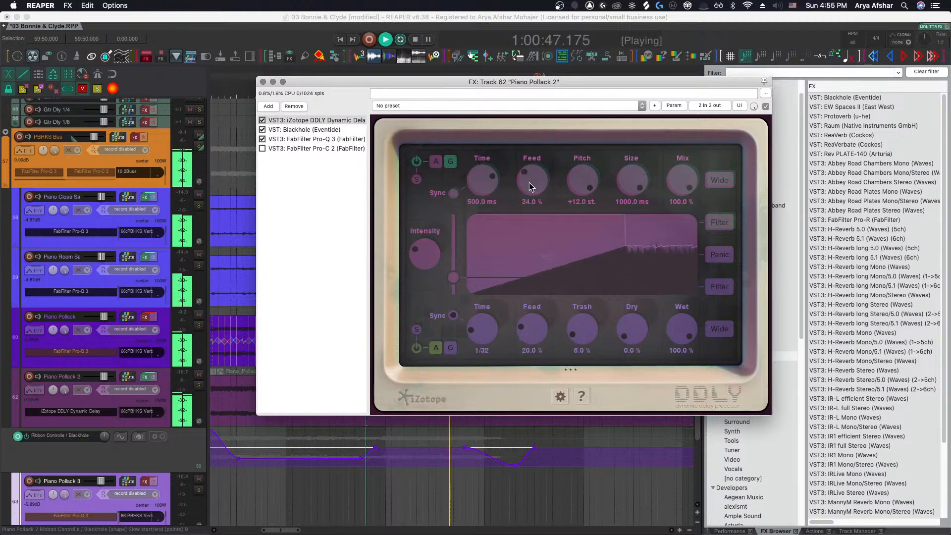
left_click(676, 106)
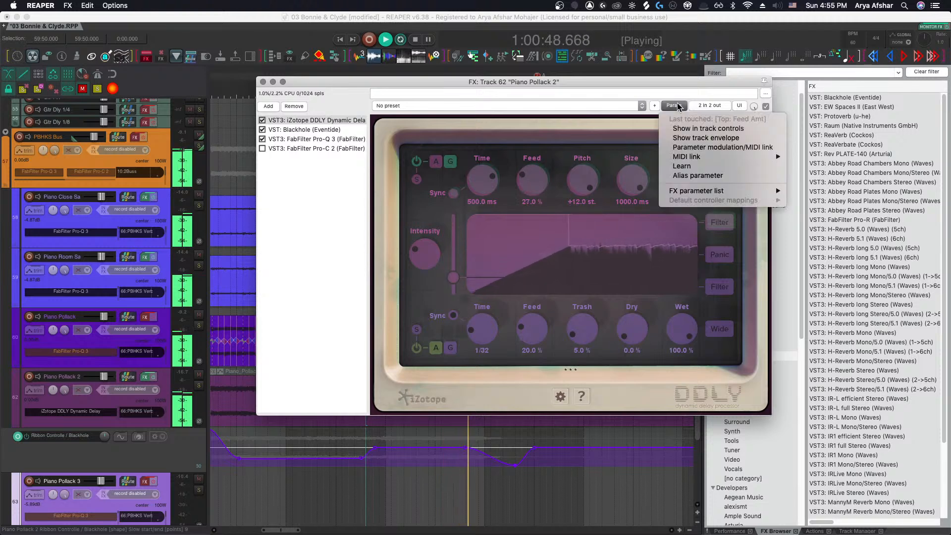
left_click(700, 129)
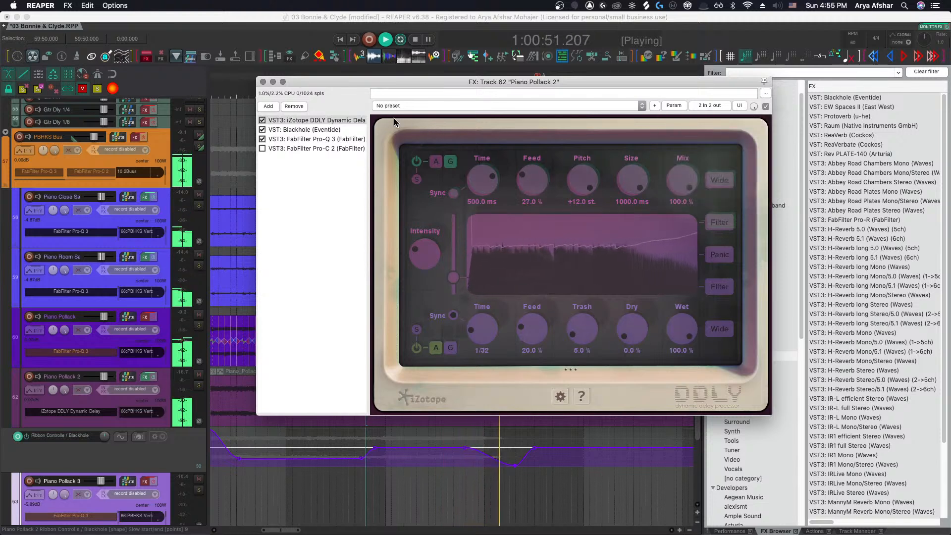
left_click(681, 108)
left_click(679, 139)
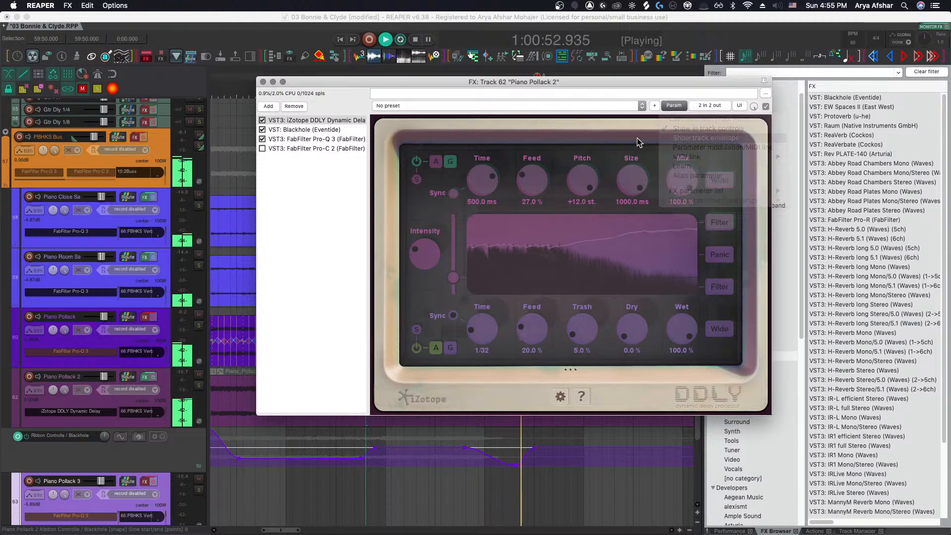
left_click(262, 81)
key("space")
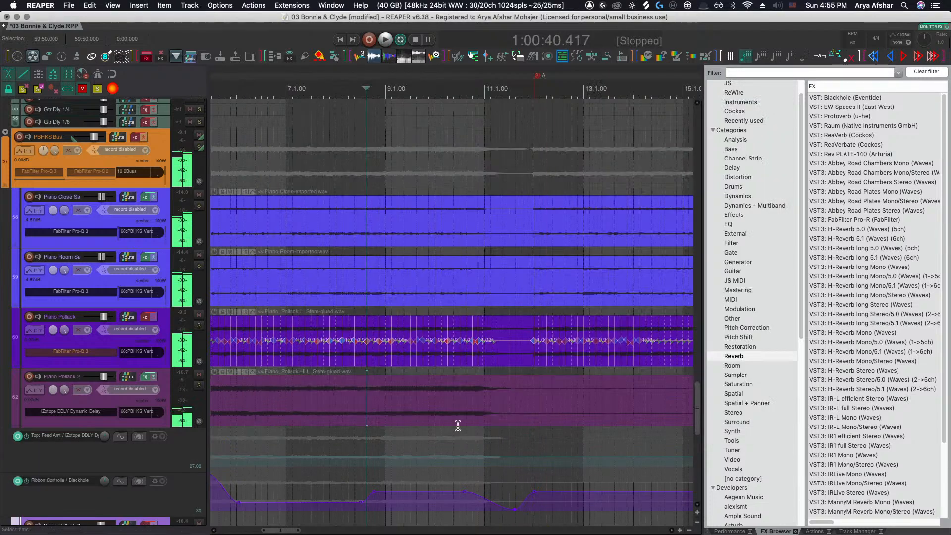
Draw a Feed Amt envelope bump between bars 10 and 12, raising its peak to about 66
left_click(477, 456, "shift")
left_click(550, 455, "shift")
left_click(565, 455, "shift")
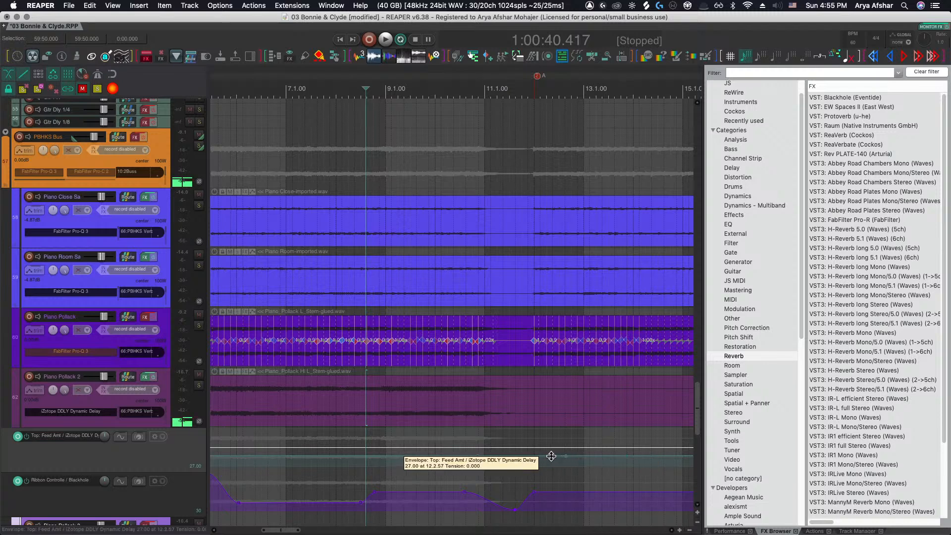
left_click_drag(538, 456, 516, 418)
left_click(466, 94)
key("space")
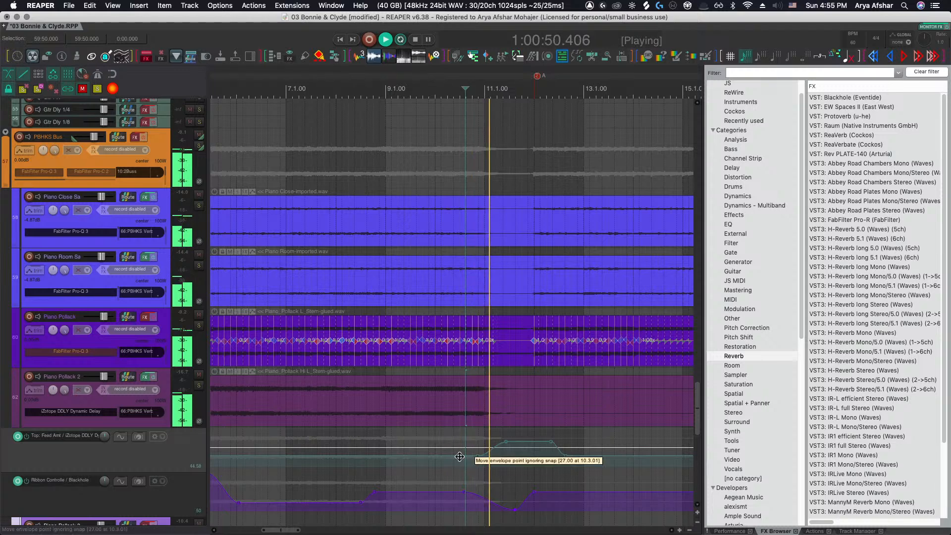
left_click(477, 456, "alt")
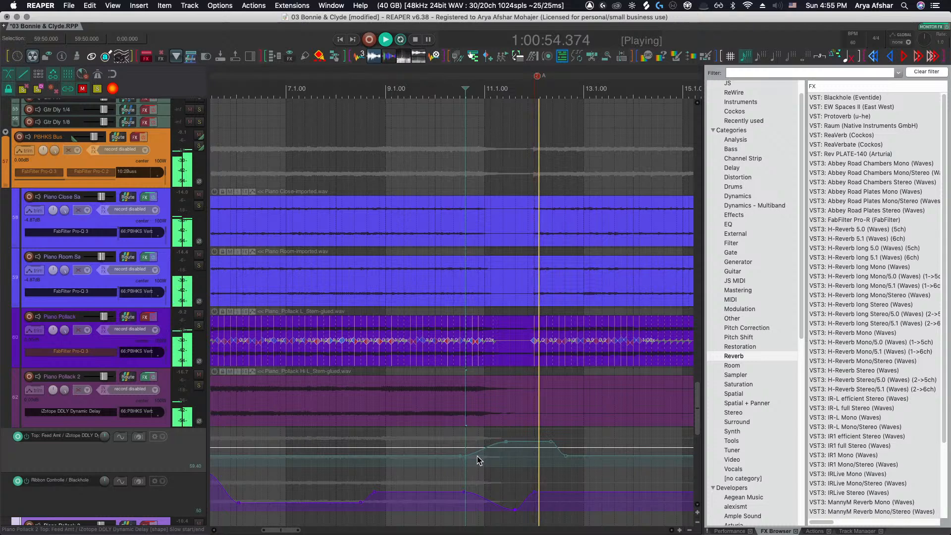
left_click(533, 441)
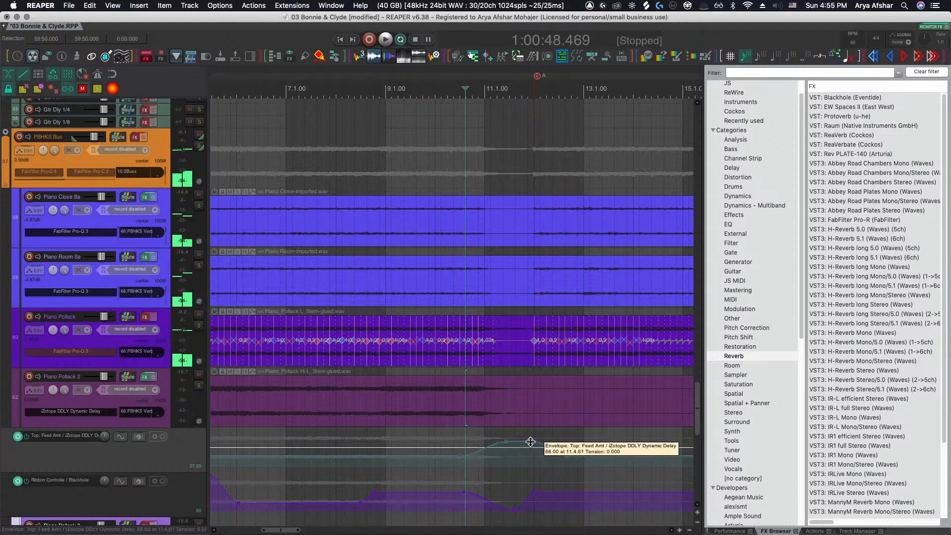
left_click_drag(533, 441, 526, 441)
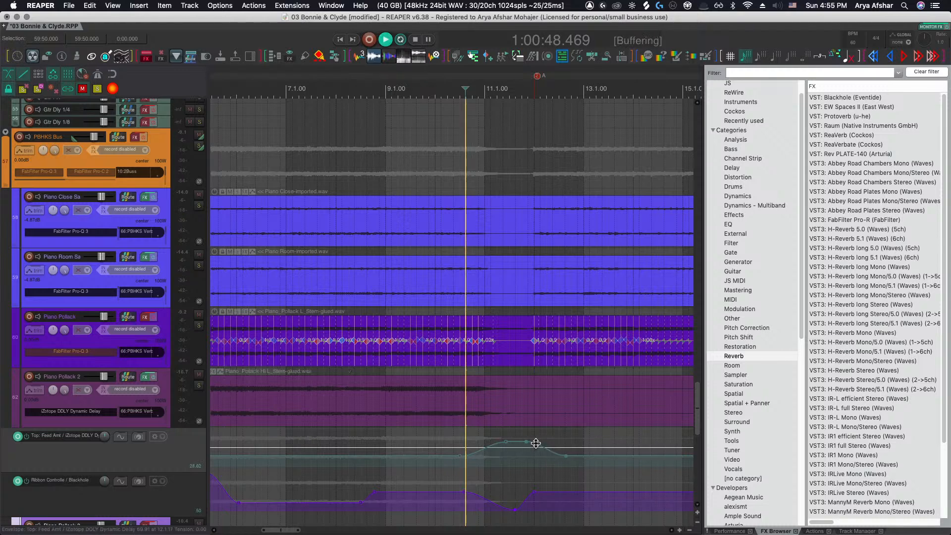
key("space")
Add a short fade-in at the start of the Piano Pollack 2 item
scroll(495, 453, "down", 5)
key("space")
left_click(272, 405)
key("space")
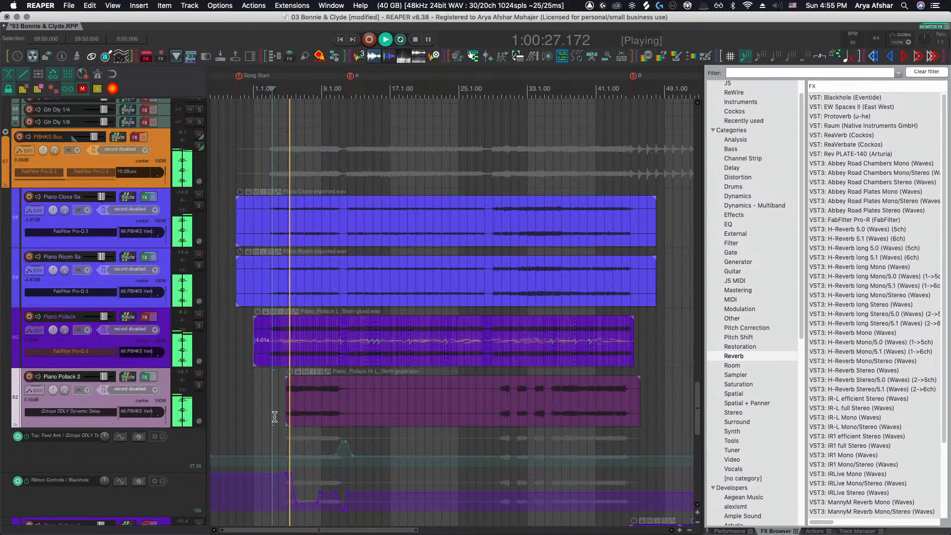
scroll(274, 417, "up", 5)
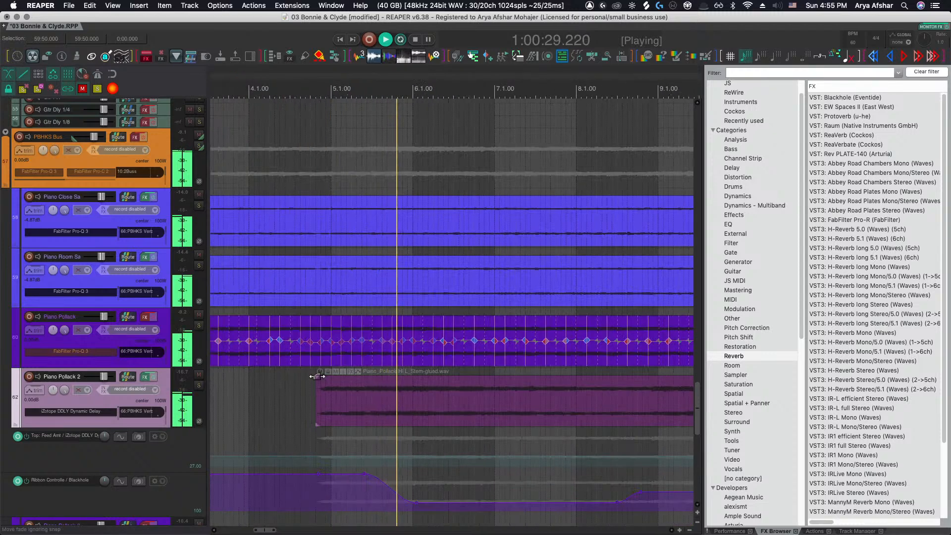
left_click_drag(317, 377, 333, 401)
Review the Pro-Q 3 high-cut band slope and the Blackhole settings on Piano Pollack 2, then close the FX window
scroll(311, 411, "right", 1)
scroll(277, 402, "down", 1)
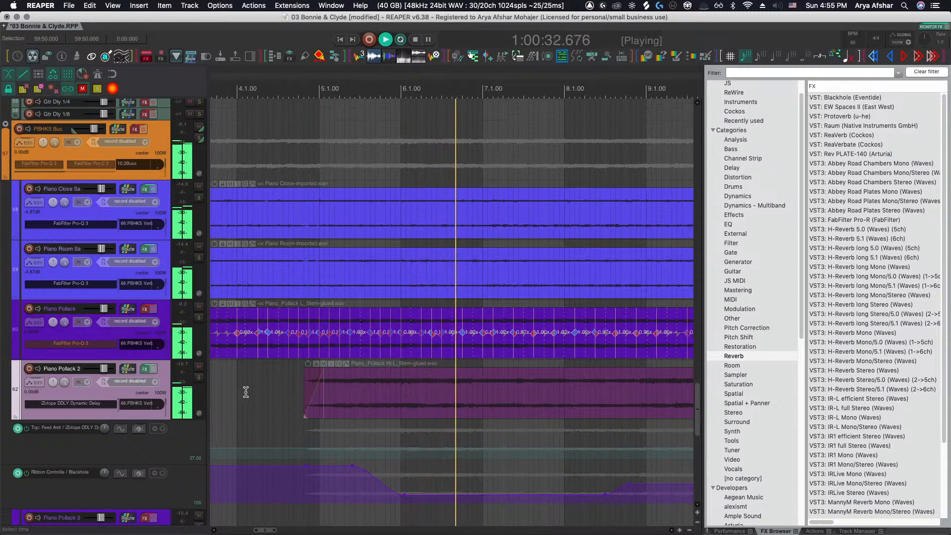
left_click(144, 369)
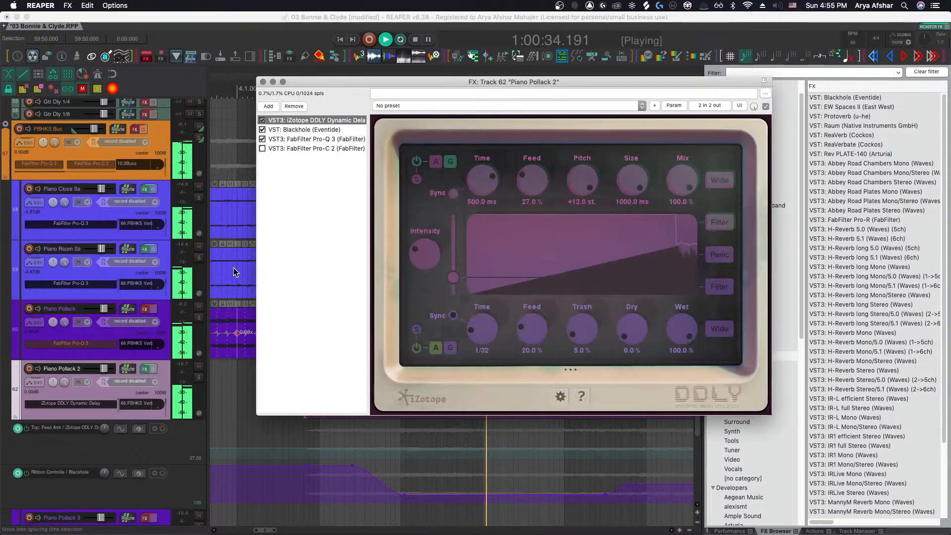
left_click(304, 139)
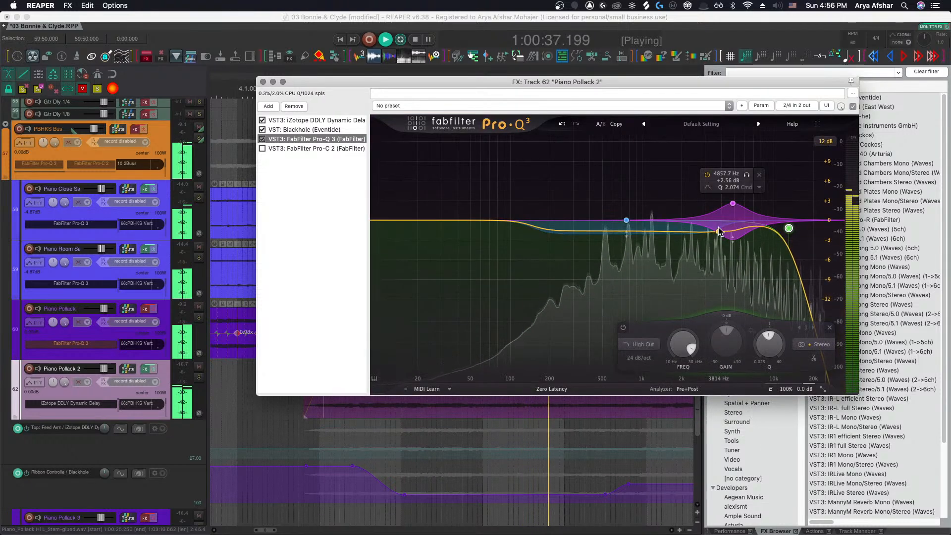
left_click(781, 212)
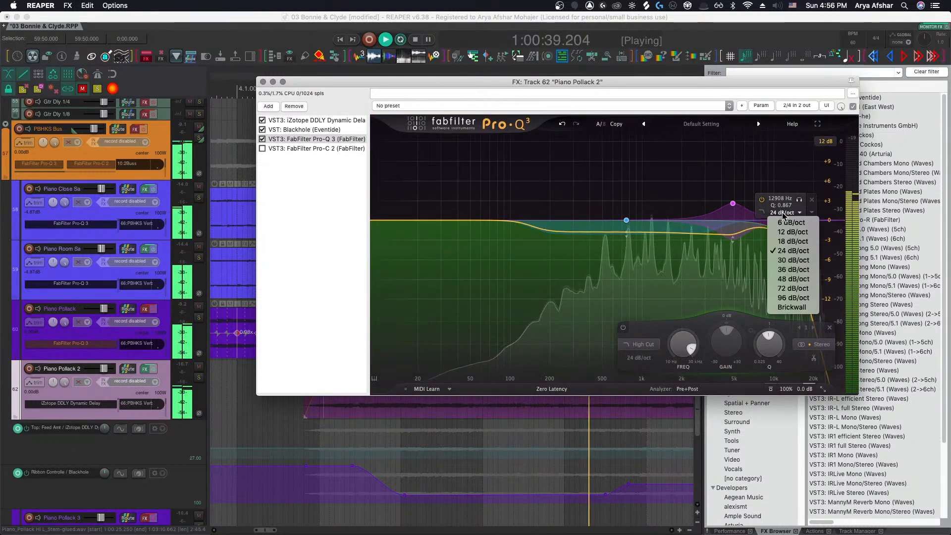
left_click(789, 170)
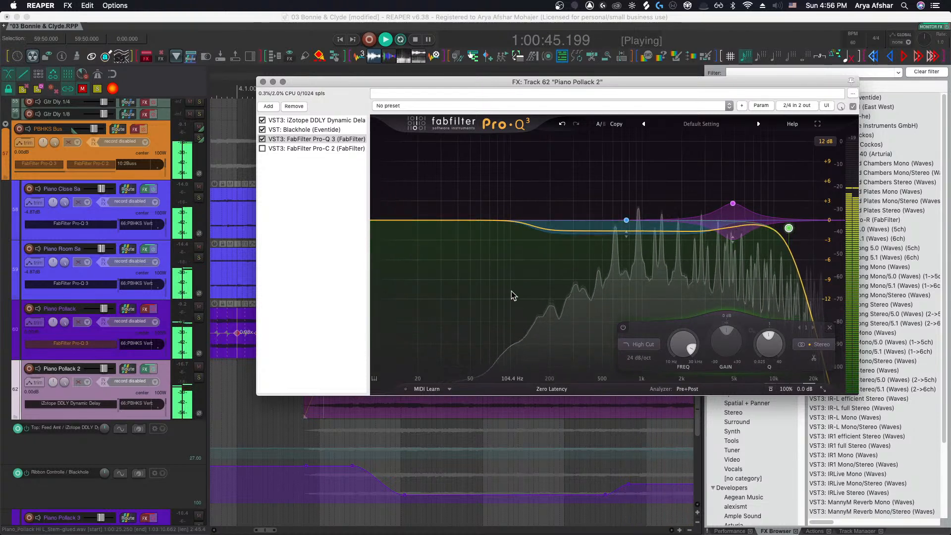
left_click(293, 129)
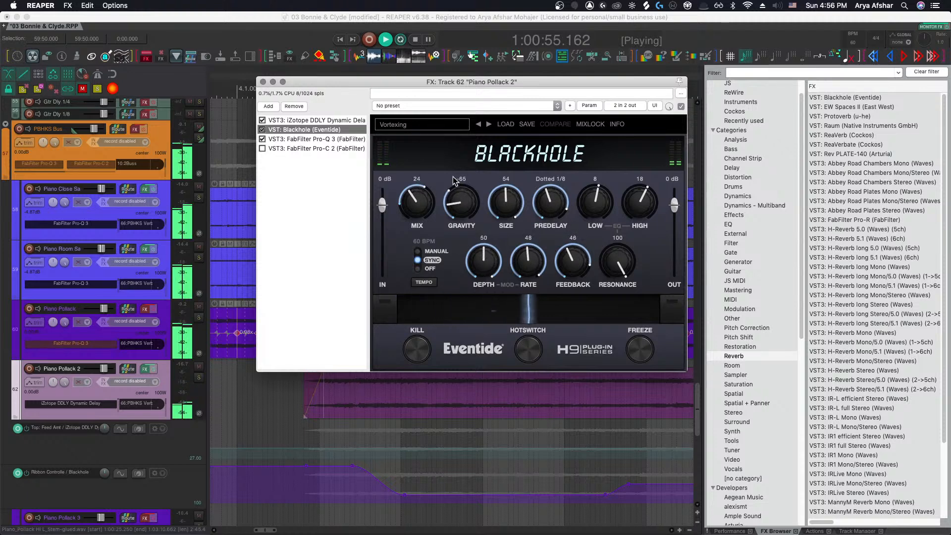
left_click(263, 82)
key("space")
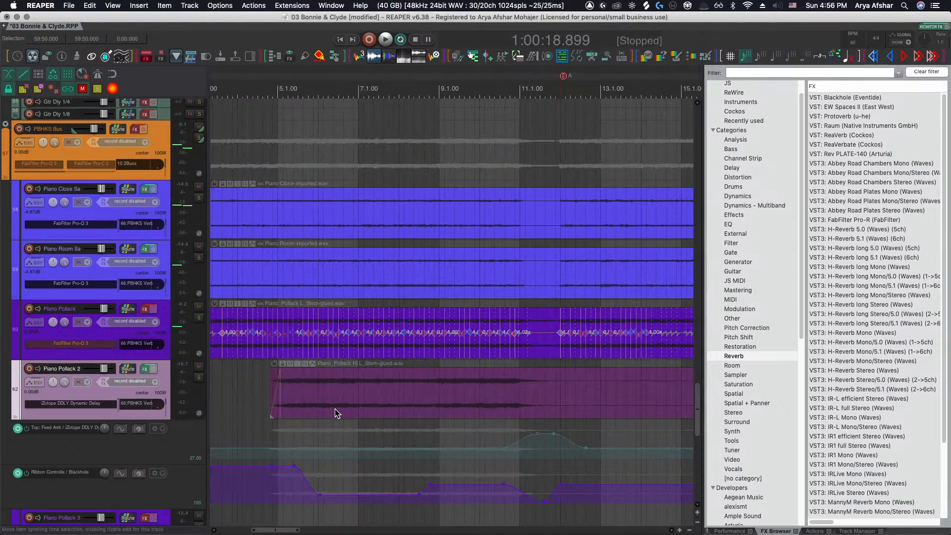
Split the Piano Pollack 2 item at about bar 29
scroll(334, 407, "right", 10)
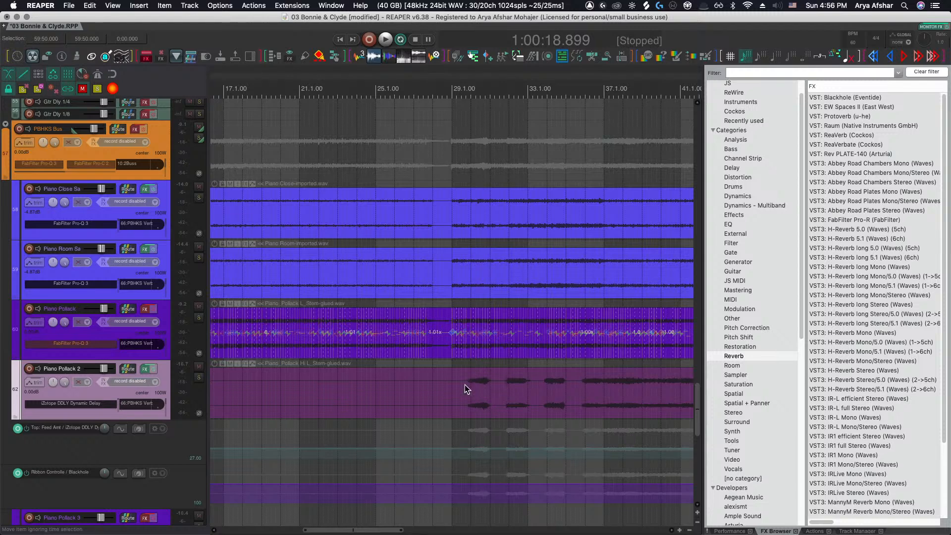
left_click(449, 382)
key("space")
key("s")
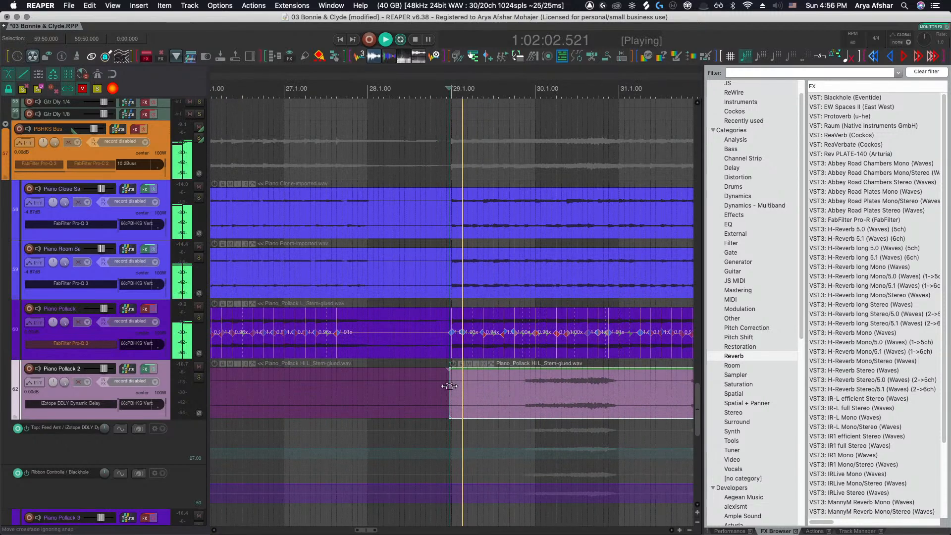
scroll(449, 385, "up", 5)
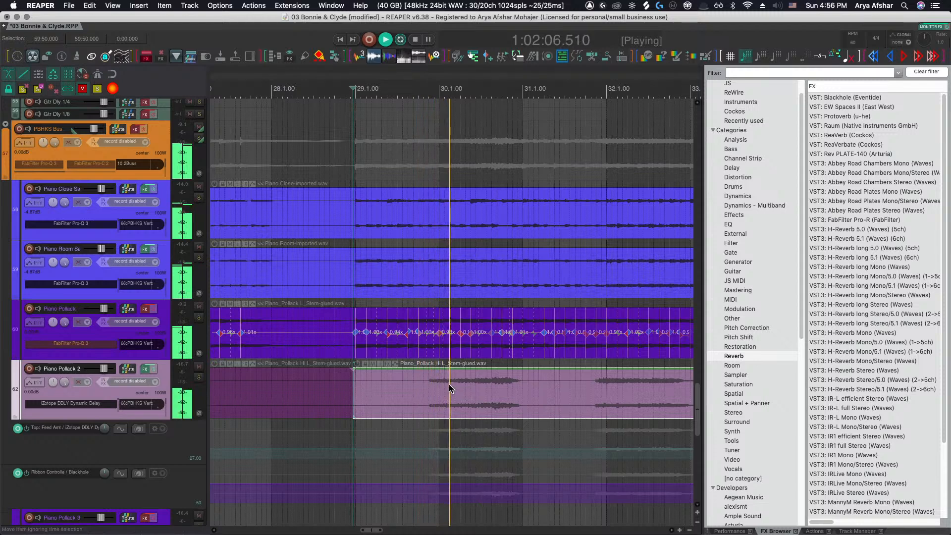
Trim the start of the second Piano Pollack 2 piece to about bar 29.3 and give it a fade-in
left_click(426, 390)
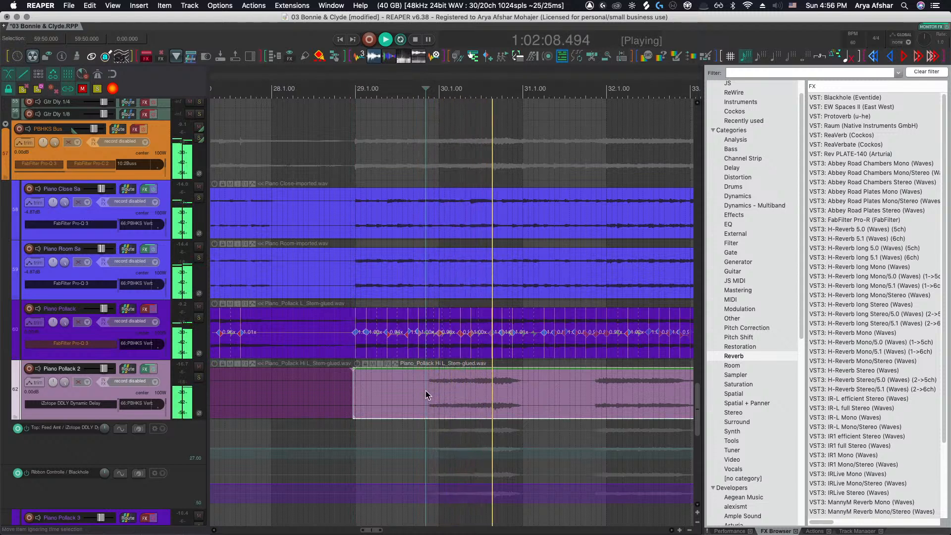
key("a")
left_click_drag(427, 373, 495, 372)
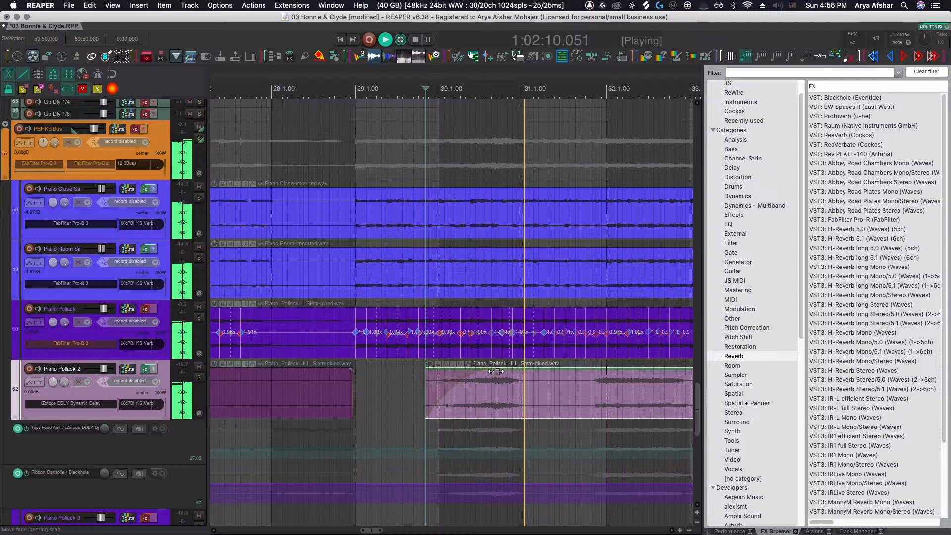
Split the Piano Pollack 2 item near bar 31.3 and trim the following piece's start to about bar 31.8
left_click(545, 389)
key("s")
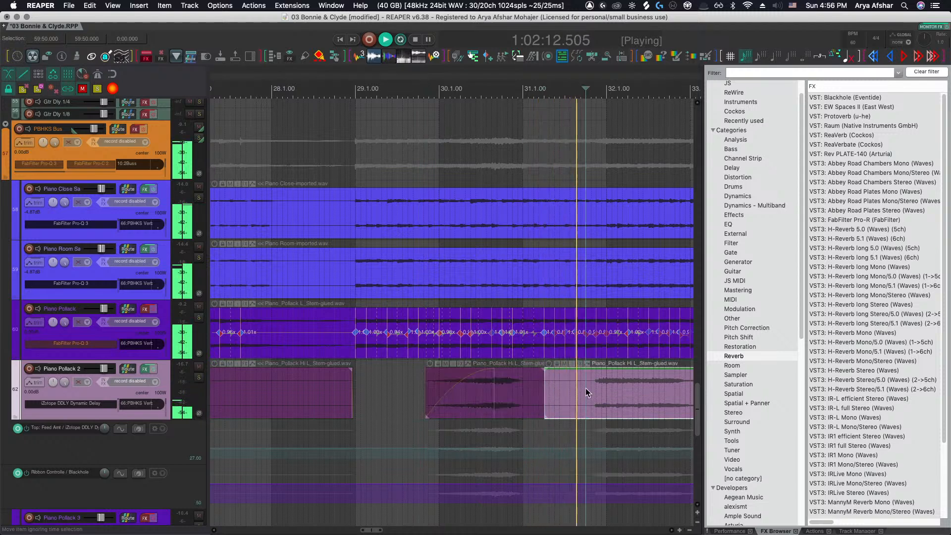
left_click(585, 388)
key("a")
Add a fade-in to the piece starting near bar 31.8 and adjust its start edge
scroll(578, 381, "right", 4)
left_click_drag(474, 371, 533, 374)
left_click_drag(473, 403, 481, 403)
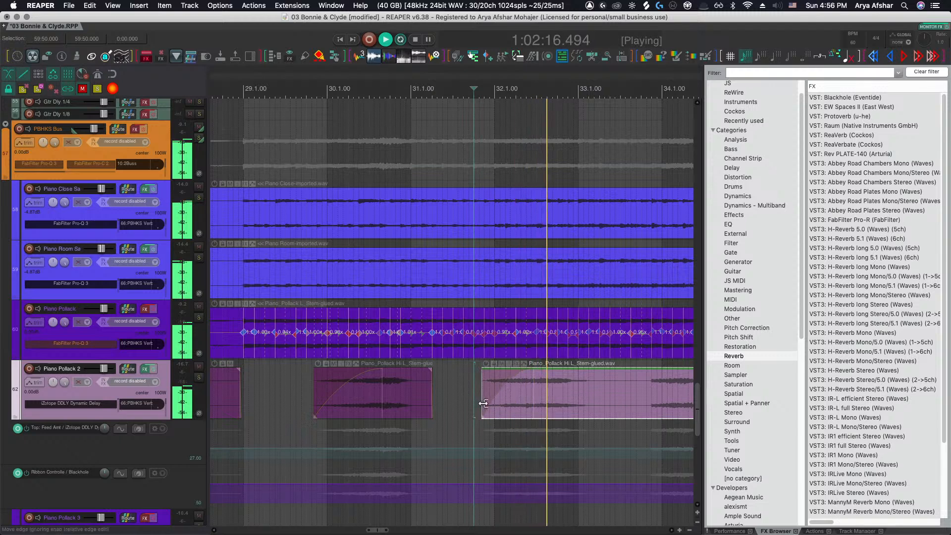
Split the Piano Pollack 2 item near bar 33.1 and trim the following piece's start to about bar 33.8
scroll(510, 401, "right", 3)
left_click(510, 393)
key("s")
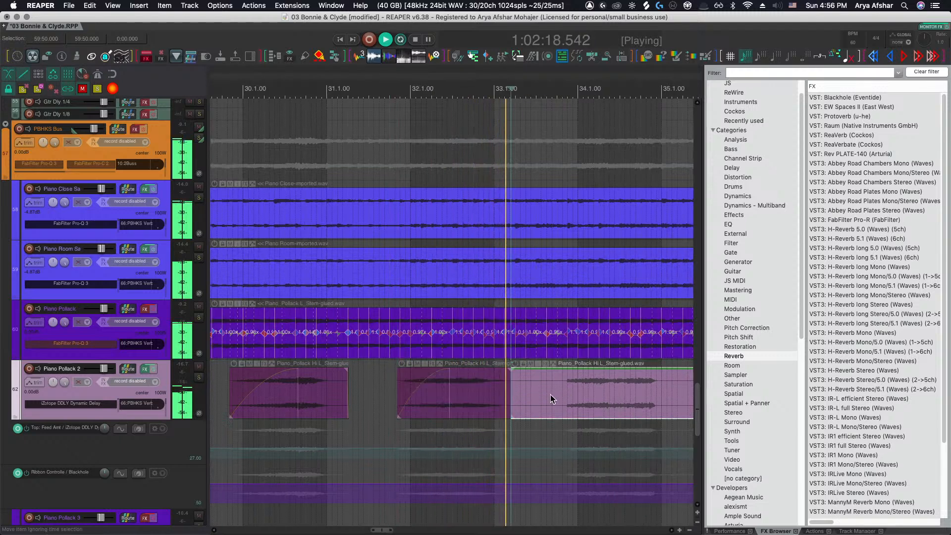
left_click(560, 394)
key("a")
Fade in the piece starting near bar 33.8 and tweak the neighbouring item edge
left_click_drag(563, 374, 599, 375)
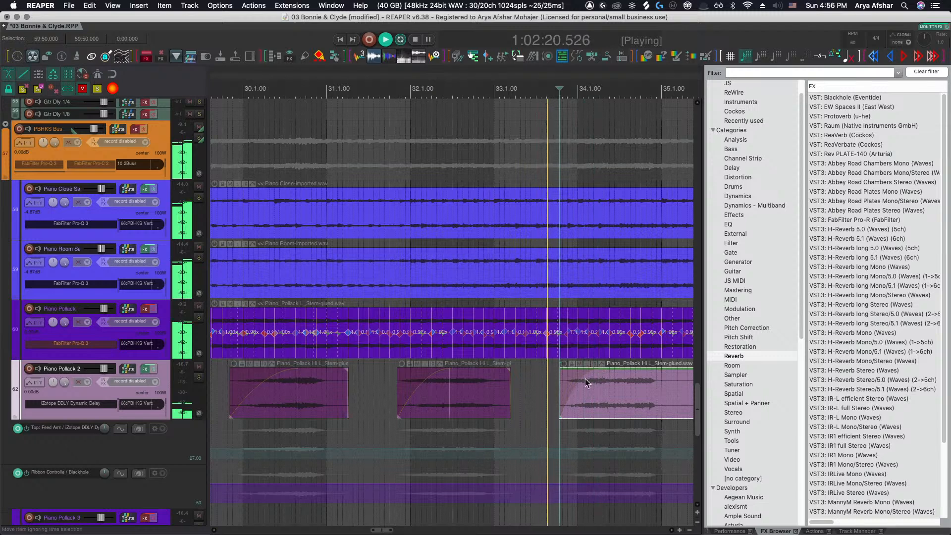
left_click_drag(509, 371, 490, 371)
scroll(495, 381, "right", 5)
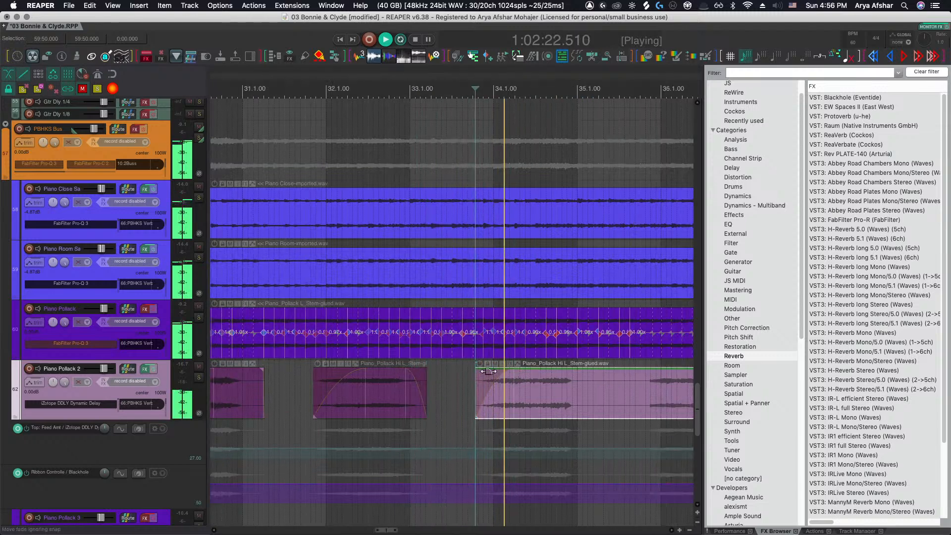
scroll(437, 387, "right", 2)
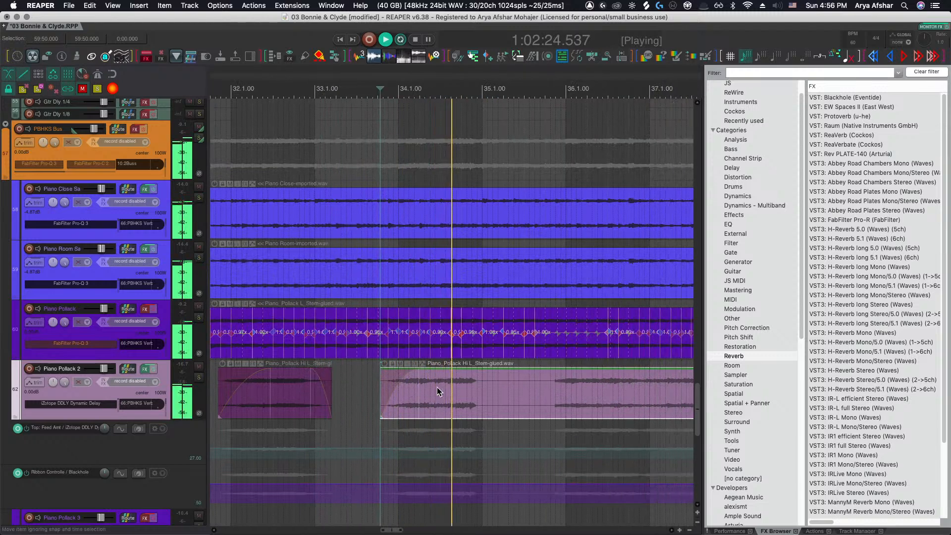
Draw a longer fade-in on the Piano Pollack 2 piece starting near bar 34
left_click_drag(421, 374, 548, 386)
key("s")
scroll(484, 388, "right", 3)
scroll(502, 396, "right", 3)
scroll(502, 396, "down", 4)
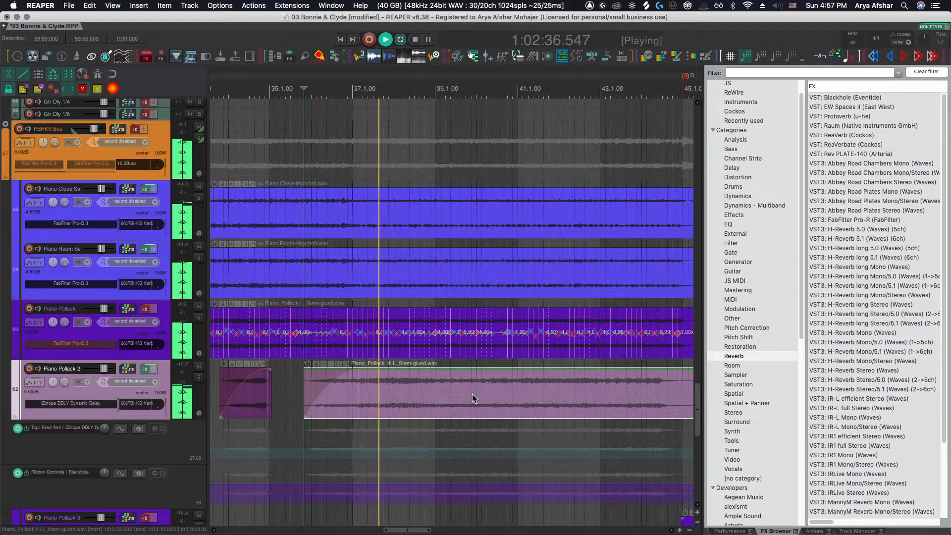
Split the early Piano Pollack 2 item near bar 13 and remove the section after the split
scroll(397, 406, "down", 3)
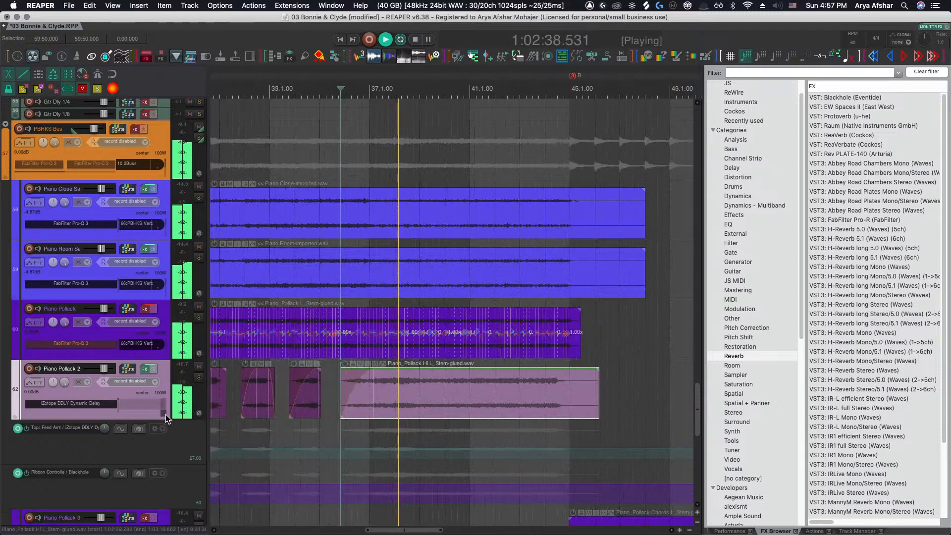
scroll(378, 420, "down", 9)
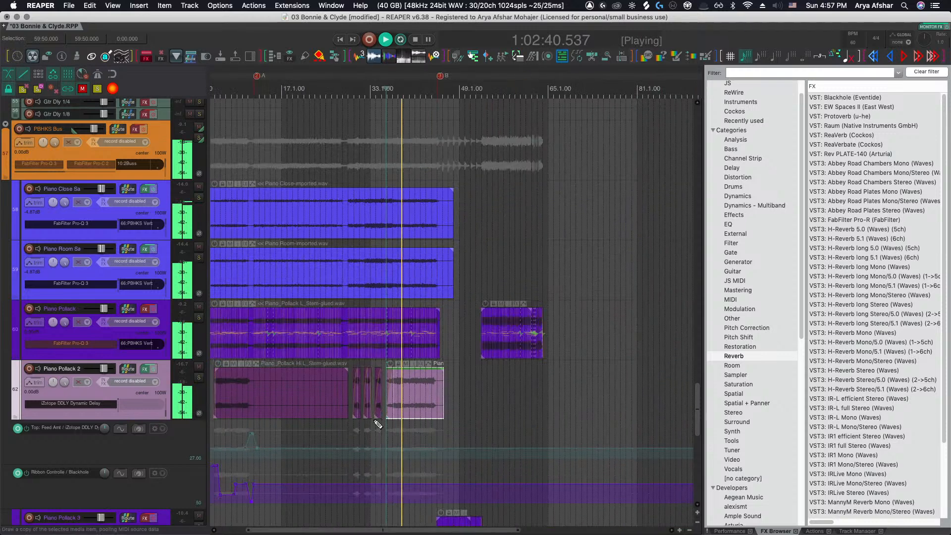
scroll(303, 398, "left", 2)
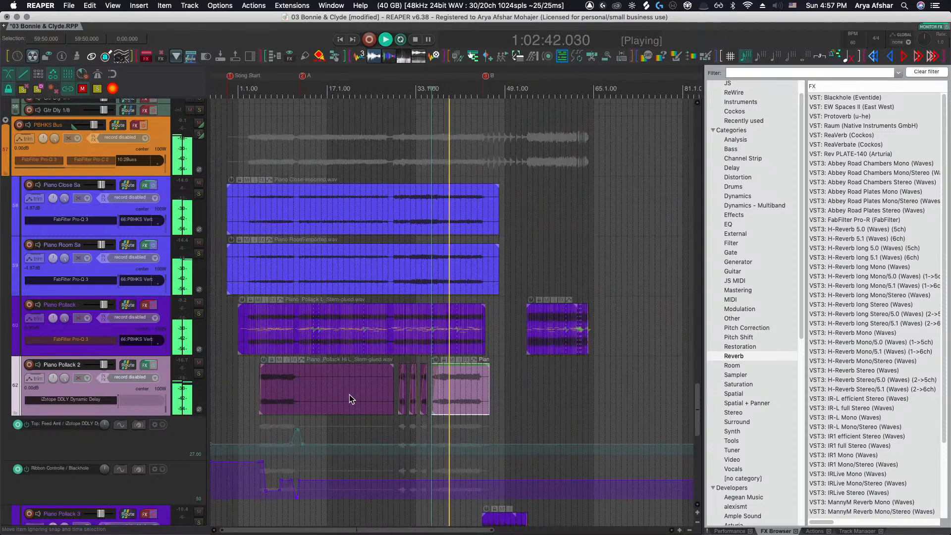
left_click(314, 390)
key("s")
left_click_drag(365, 387, 521, 392)
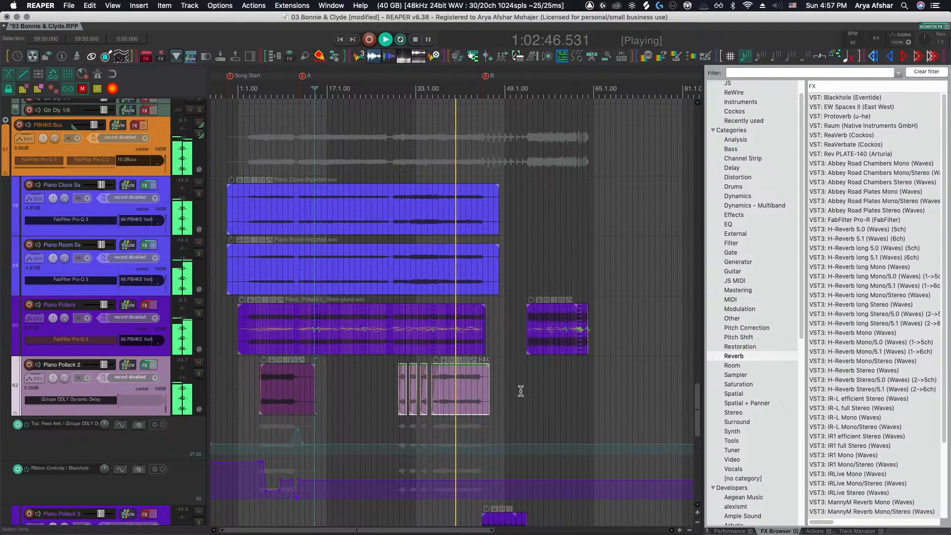
Toggle the Vox Bus mute and restart playback from around bar 9
key("grave")
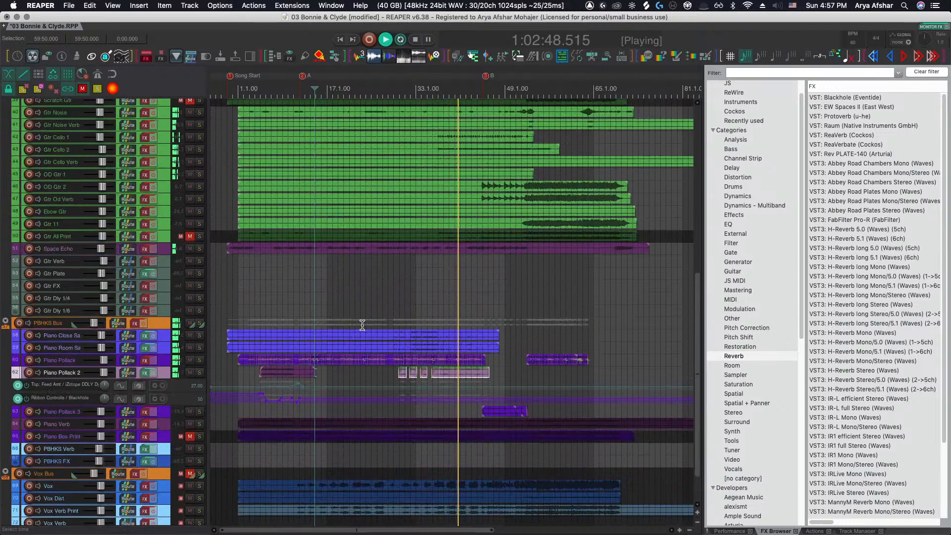
scroll(362, 325, "up", 3)
scroll(362, 325, "down", 3)
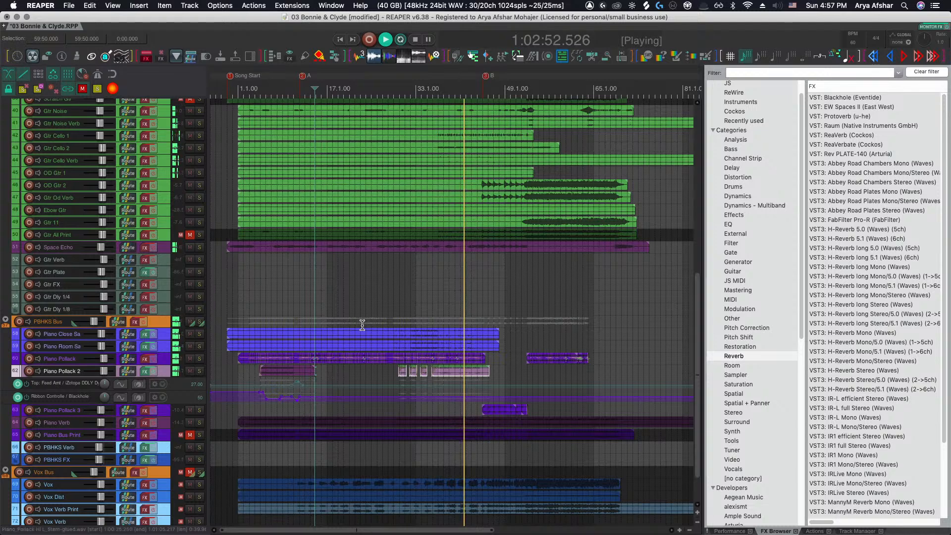
key("space")
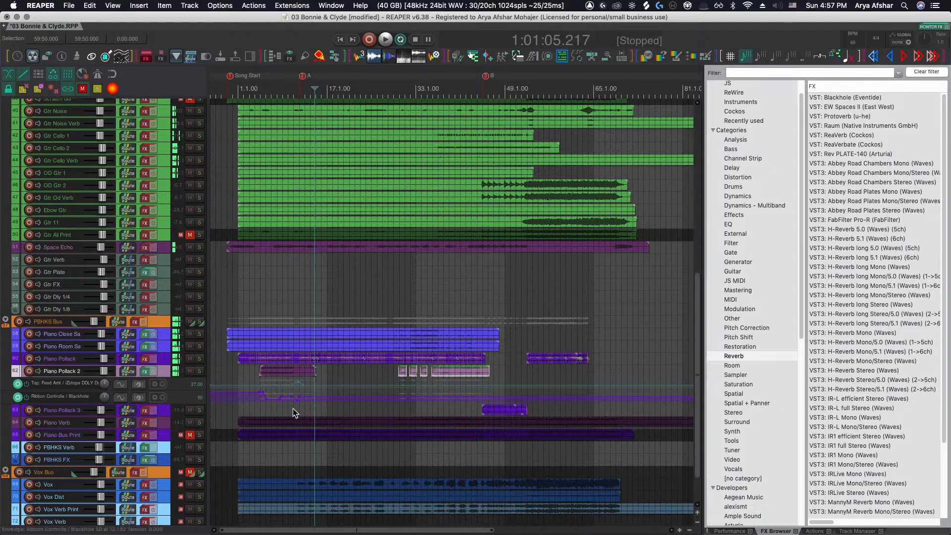
left_click(191, 472)
left_click(294, 464)
key("space")
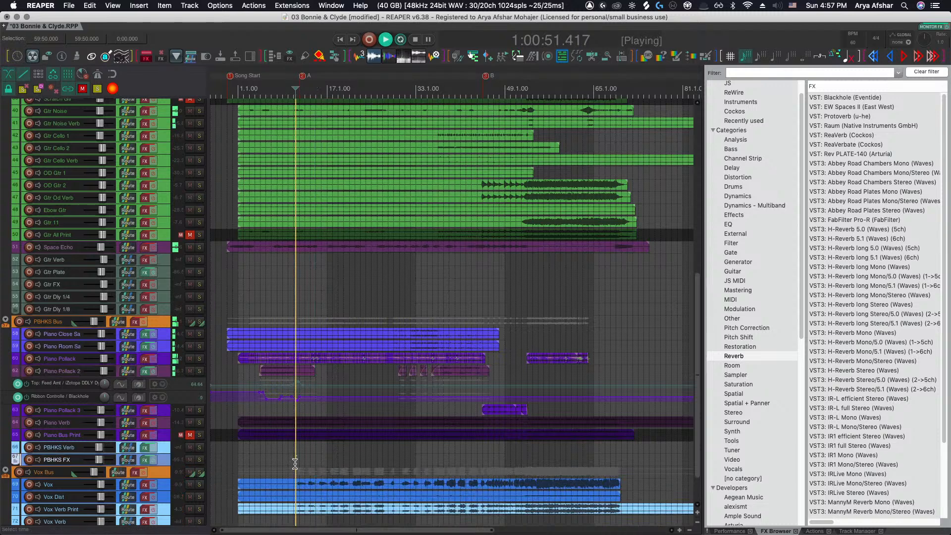
Restart playback from the beginning of the song
scroll(290, 452, "down", 1)
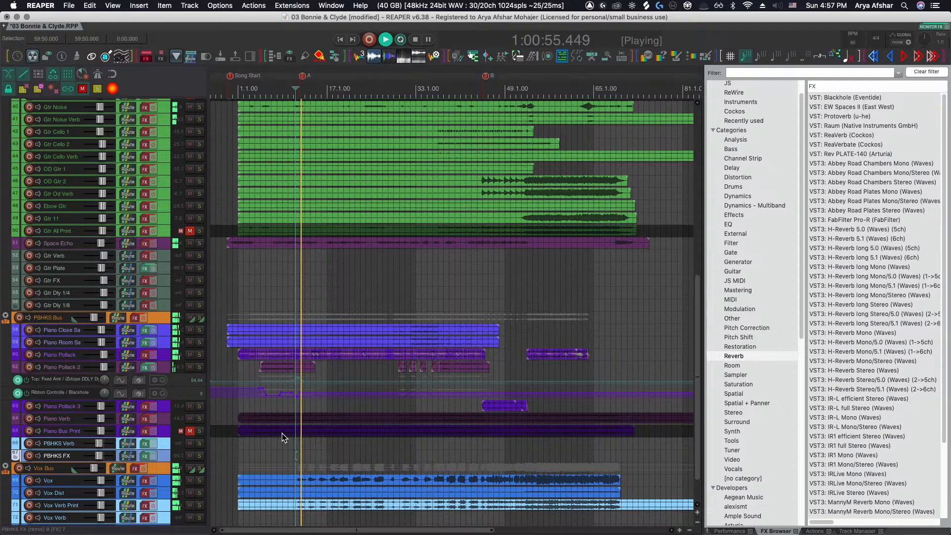
key("space")
left_click(245, 460)
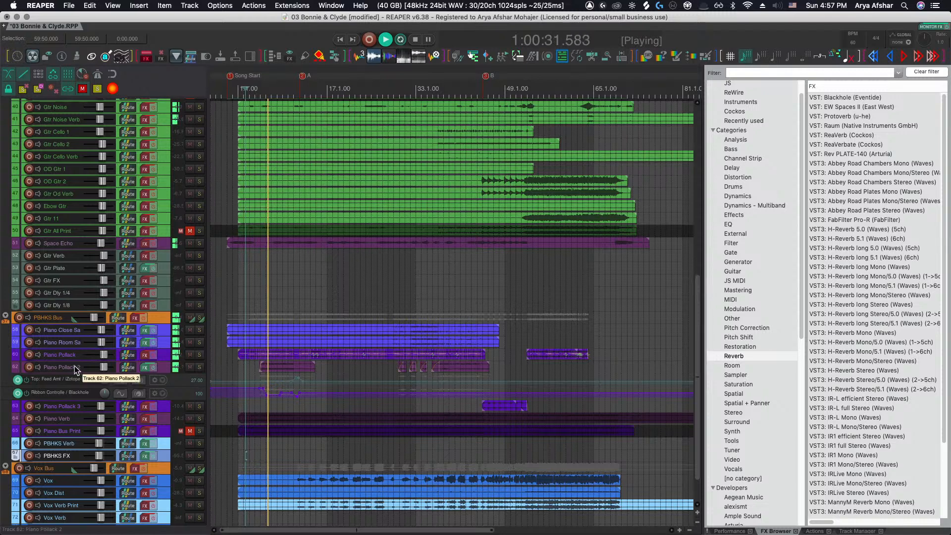
Open the Piano Pollack 2 FX chain and enable the FabFilter Pro-C 2 compressor
scroll(74, 365, "up", 5)
scroll(178, 349, "up", 3)
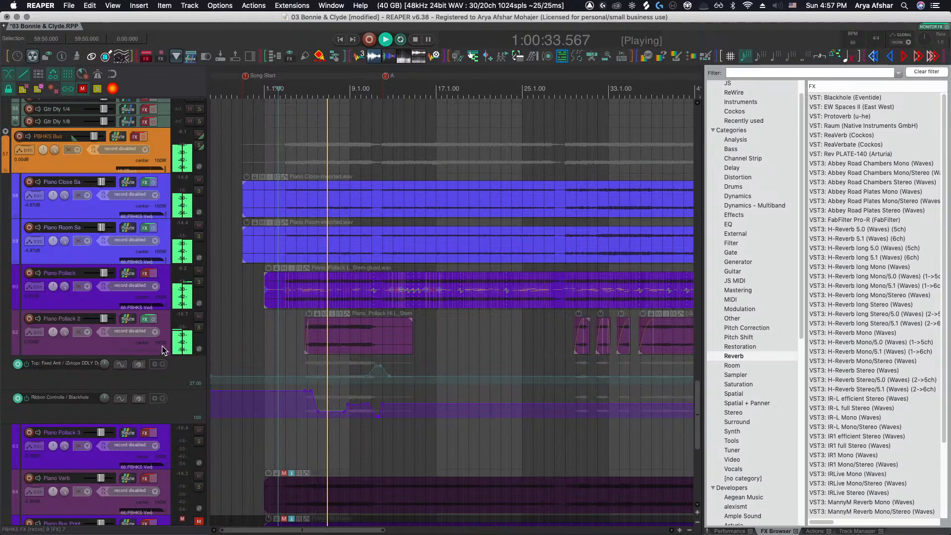
left_click(133, 346)
key("space")
left_click(145, 319)
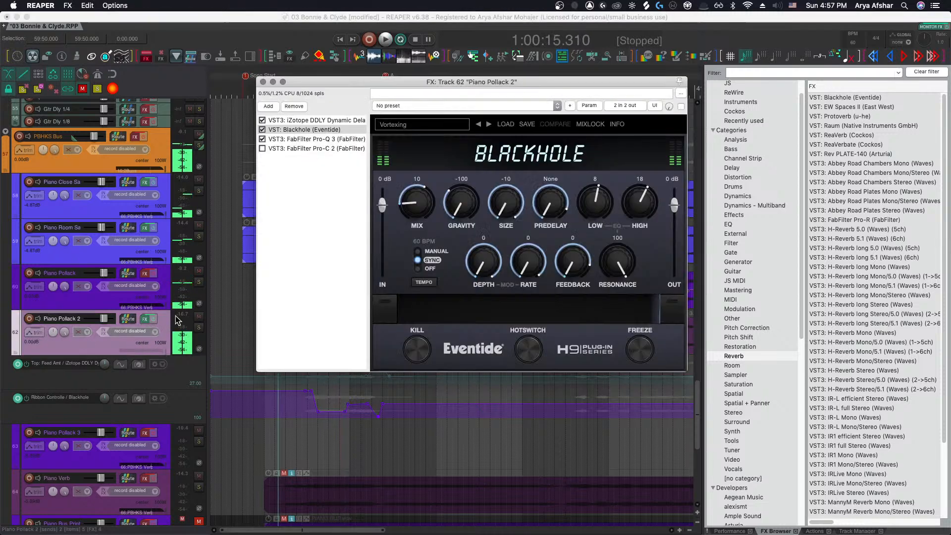
left_click(318, 149)
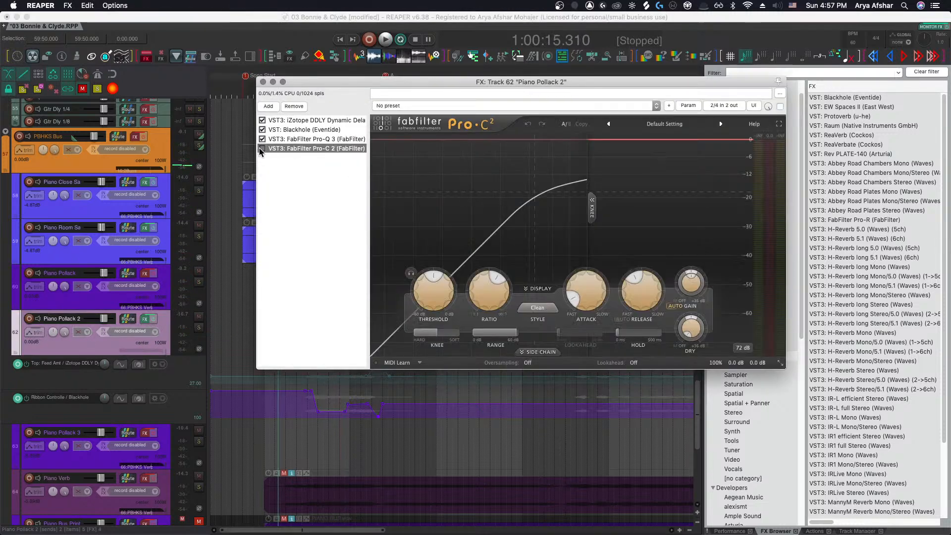
Turn on Pro-C 2 lookahead, lower the threshold and raise the ratio slightly while listening
left_click(433, 294)
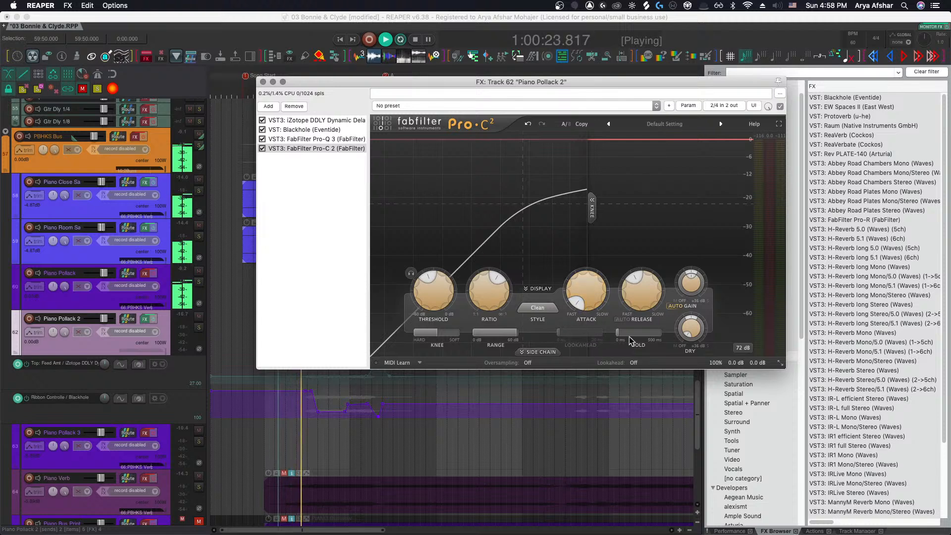
left_click(642, 383)
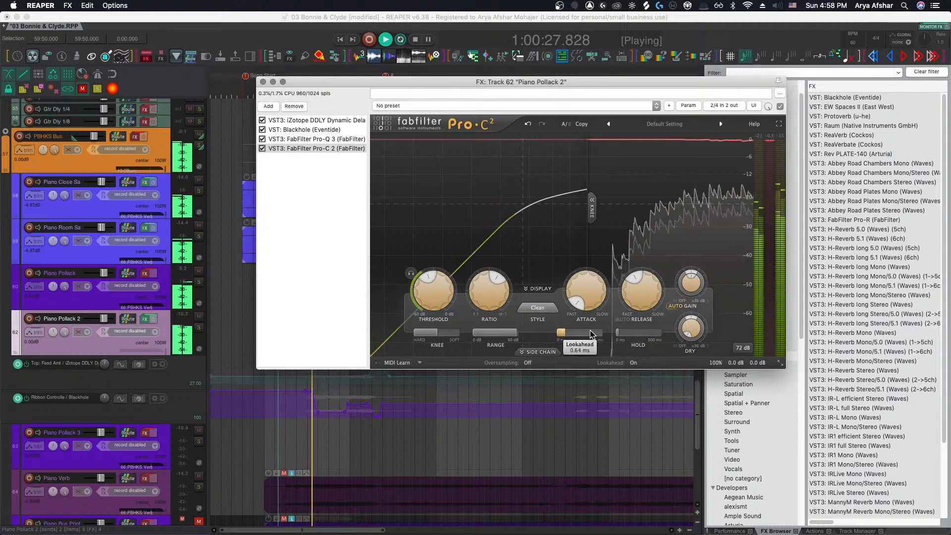
left_click_drag(442, 302, 442, 321)
key("space")
left_click_drag(490, 291, 490, 286)
key("space")
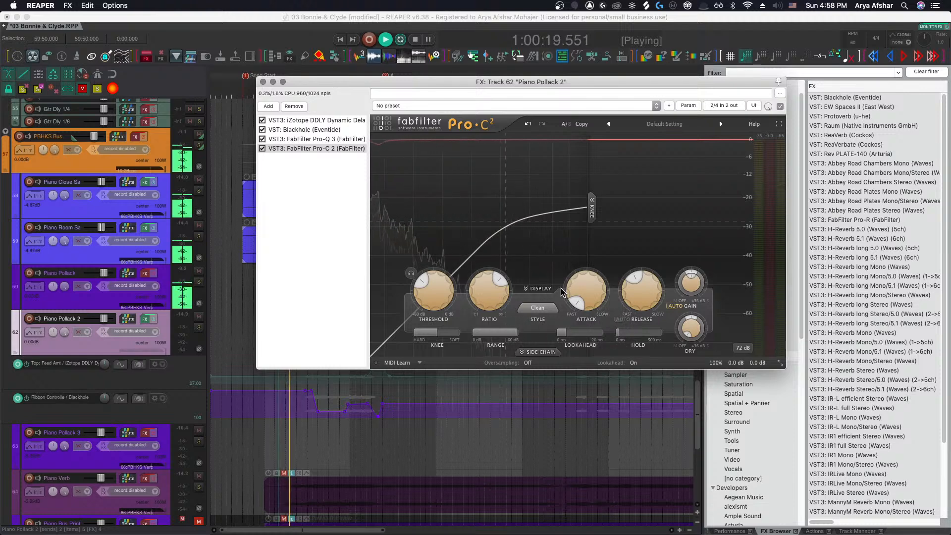
Move the FX window aside and inspect the Piano Pollack send to Piano Pollack 2, then close it
mouse_move(530, 293)
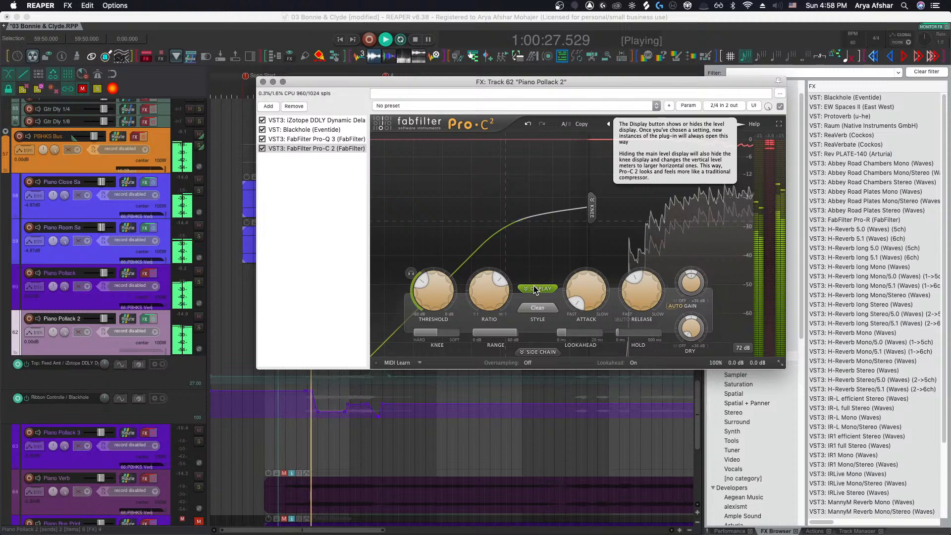
key("space")
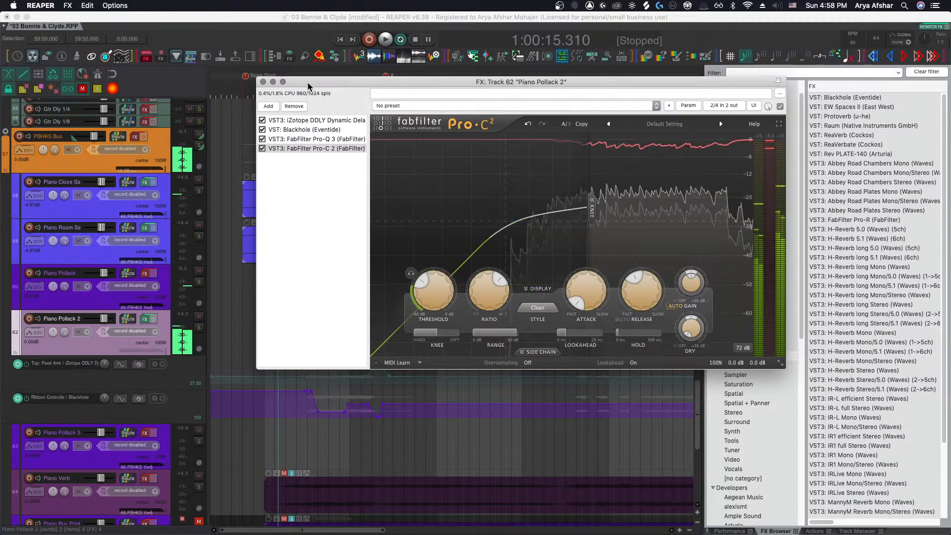
left_click_drag(308, 83, 468, 73)
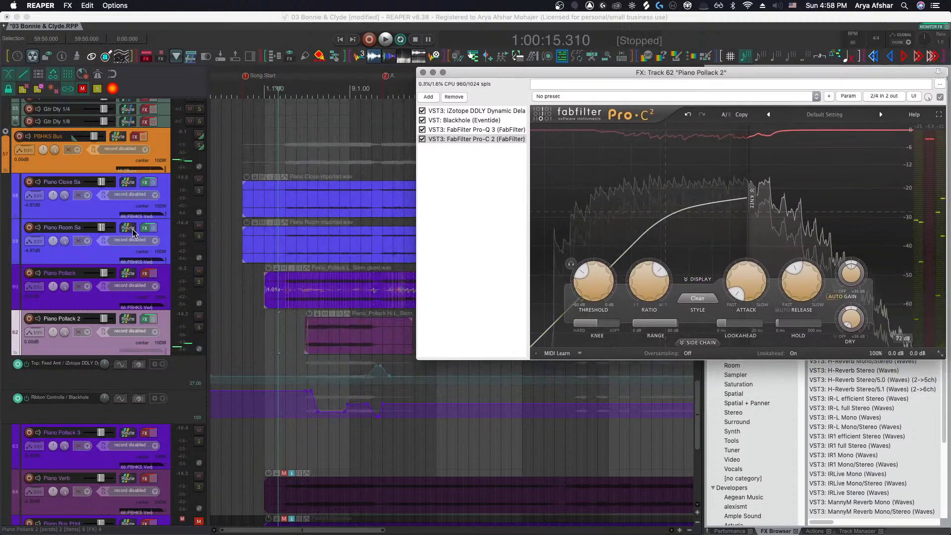
left_click(313, 247)
left_click_drag(788, 201, 782, 202)
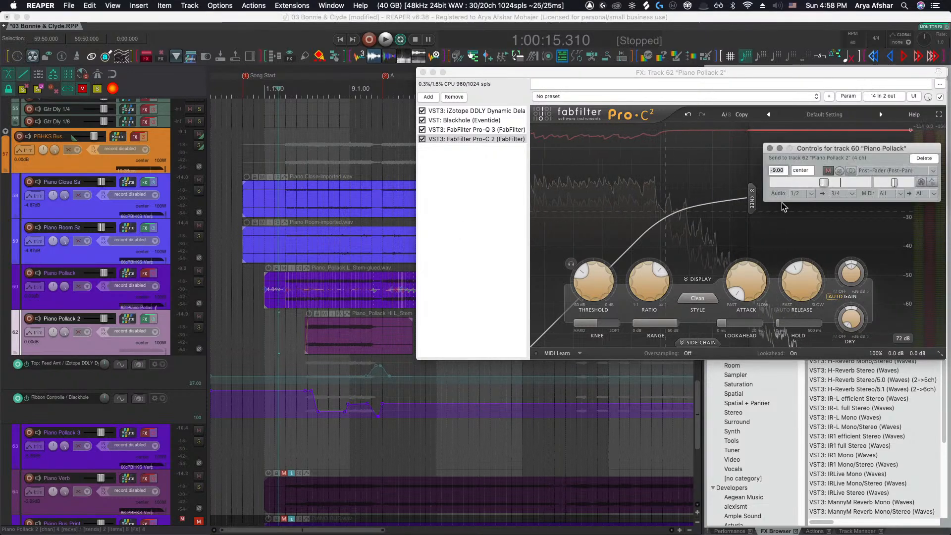
left_click(769, 148)
Expand the Pro-C 2 side-chain section, switch lookahead off and lower the threshold further
left_click(694, 343)
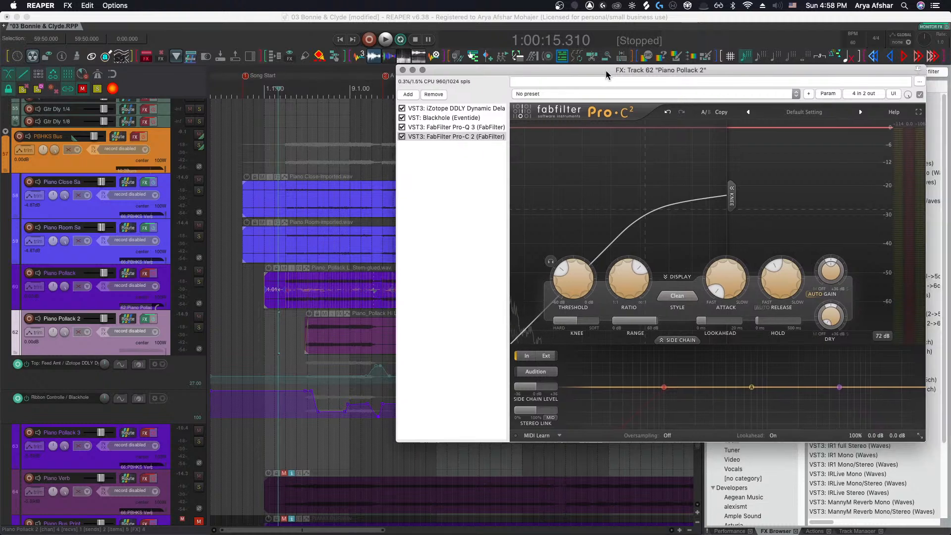
key("space")
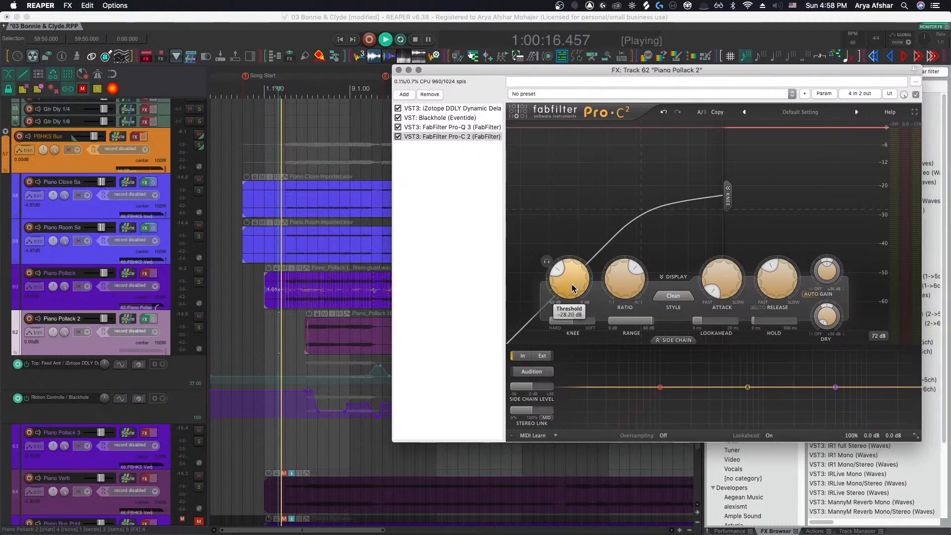
left_click_drag(574, 287, 574, 281)
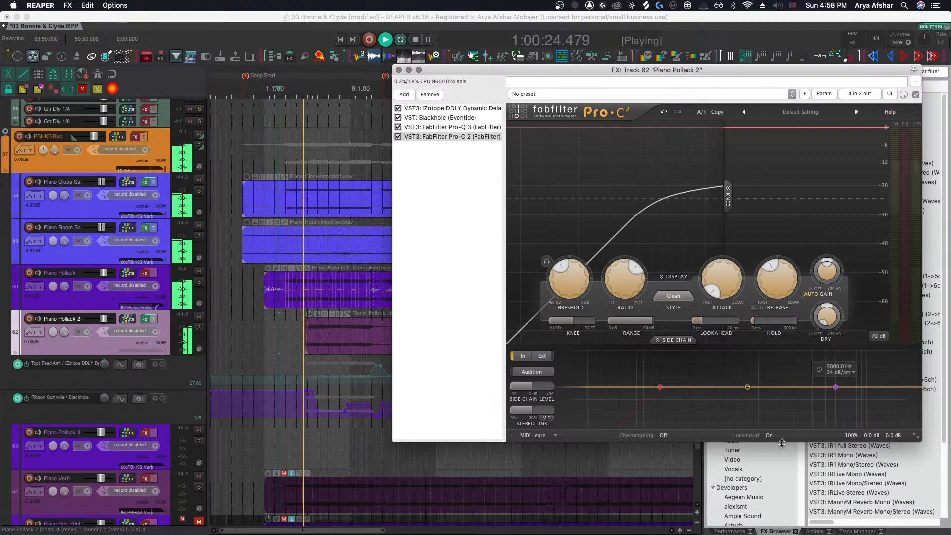
left_click(767, 437)
left_click(774, 453)
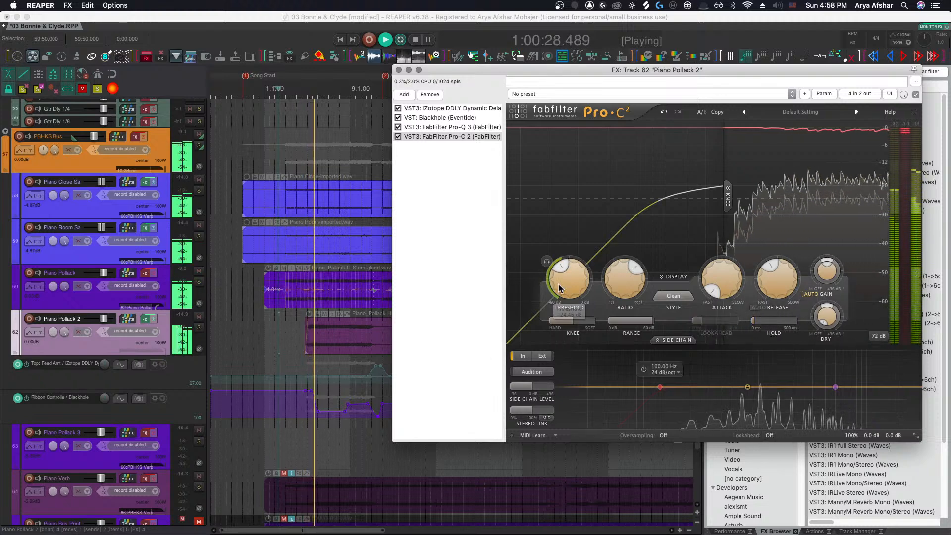
left_click_drag(559, 277, 564, 308)
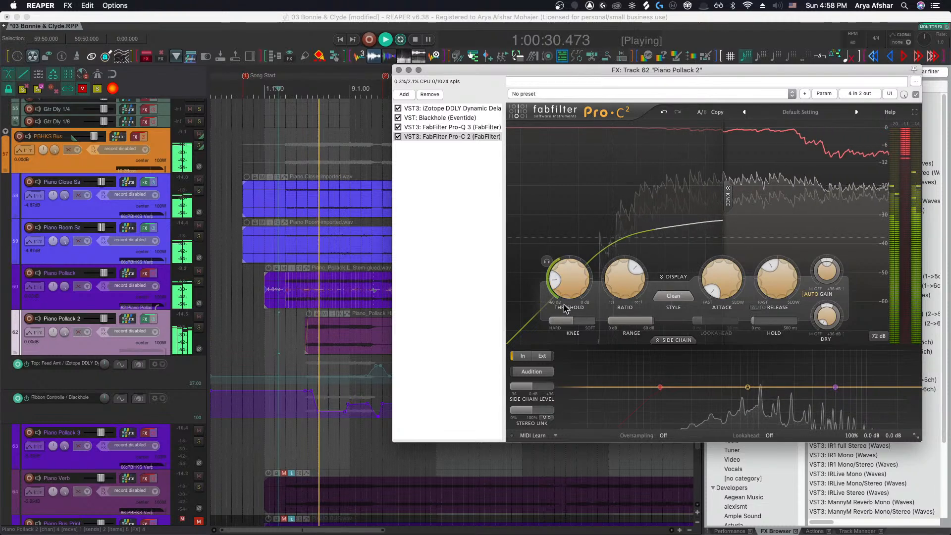
left_click(279, 320)
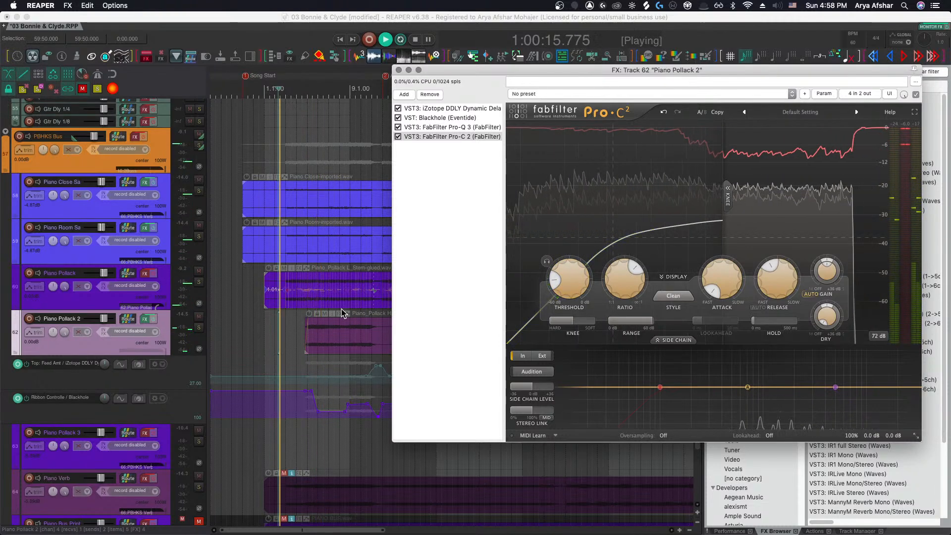
Listen to the Pro-C 2 compression on Piano Pollack 2 during playback, then stop playback
scroll(284, 317, "up", 2)
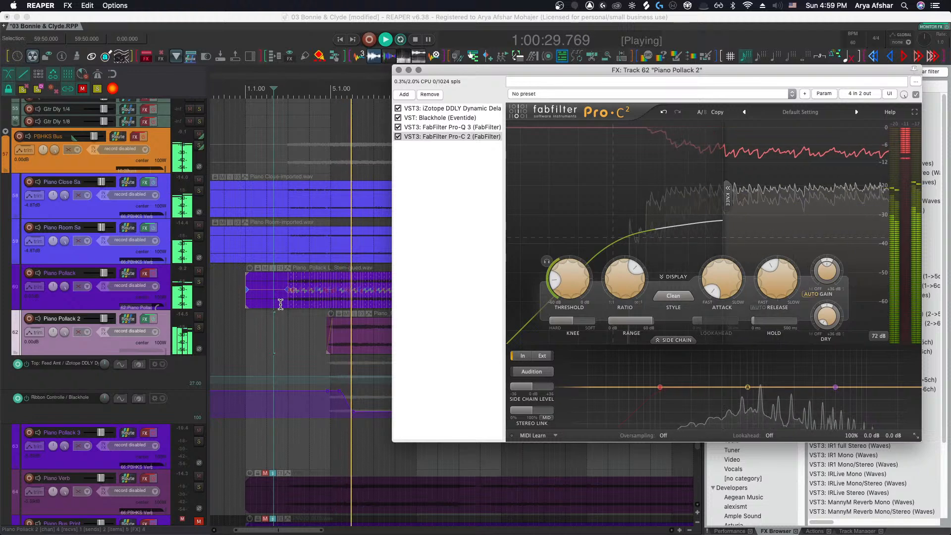
mouse_move(746, 391)
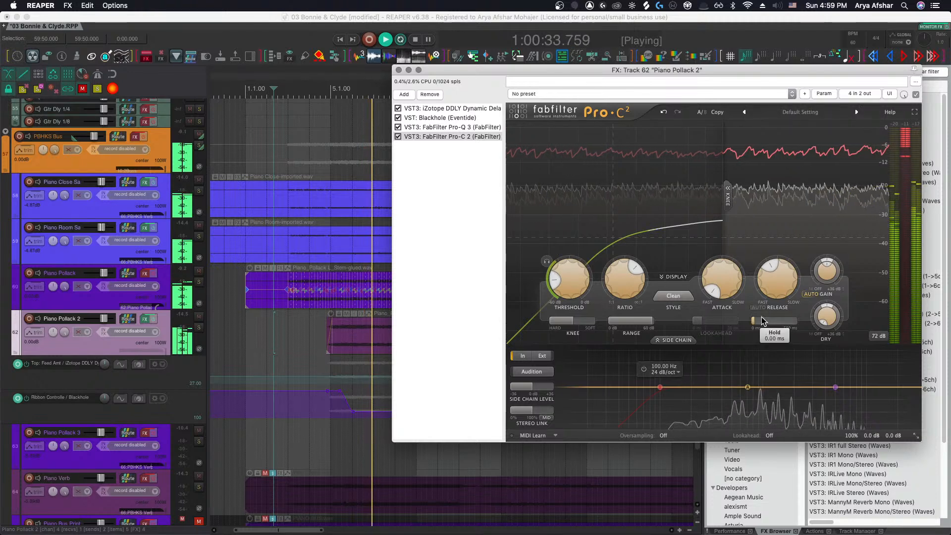
mouse_move(784, 289)
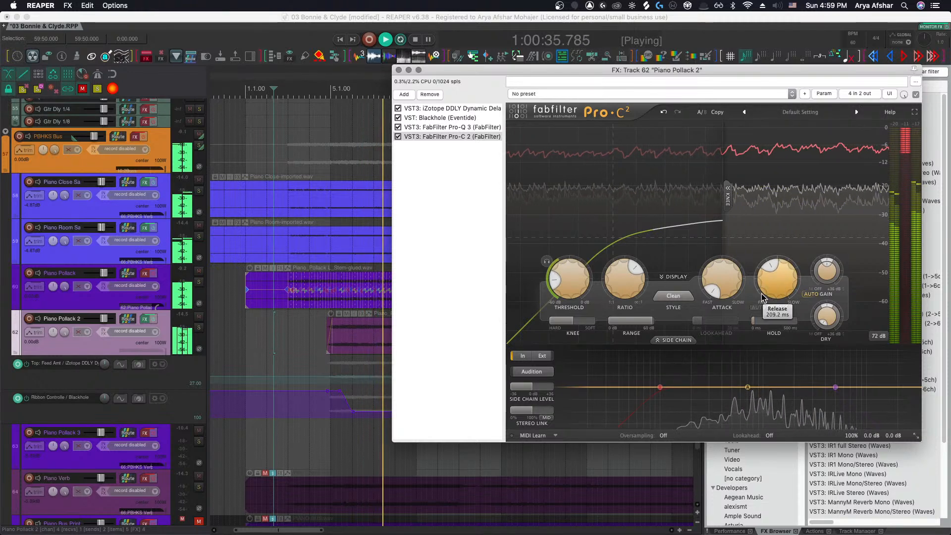
mouse_move(701, 292)
key("space")
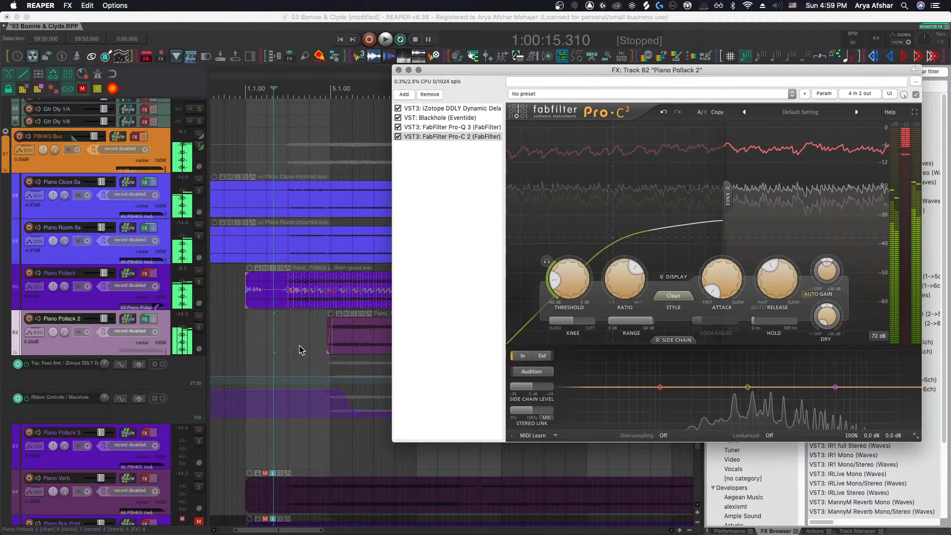
Route the track's extra channels to the Pro-C 2 side-chain inputs in the plug-in pin connector
scroll(283, 344, "right", 2)
scroll(281, 343, "left", 2)
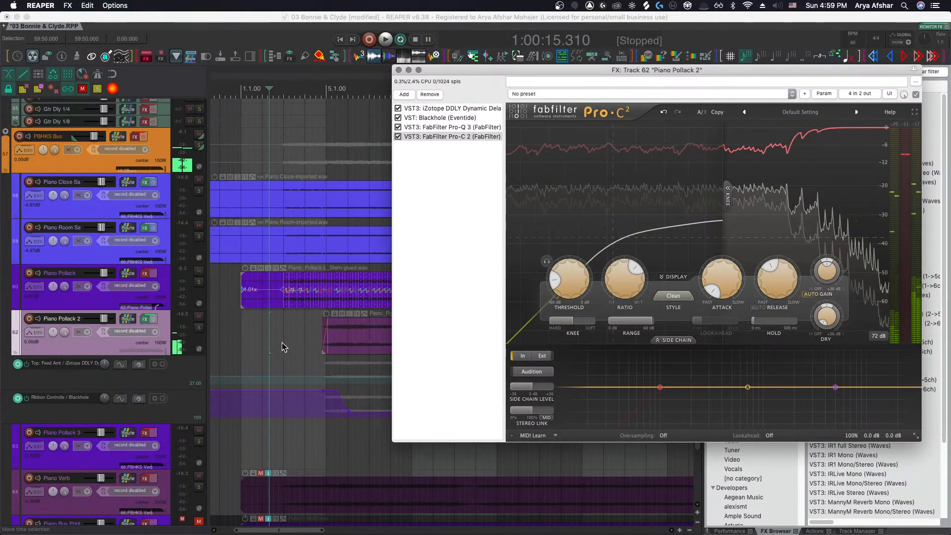
left_click(860, 94)
left_click(871, 188)
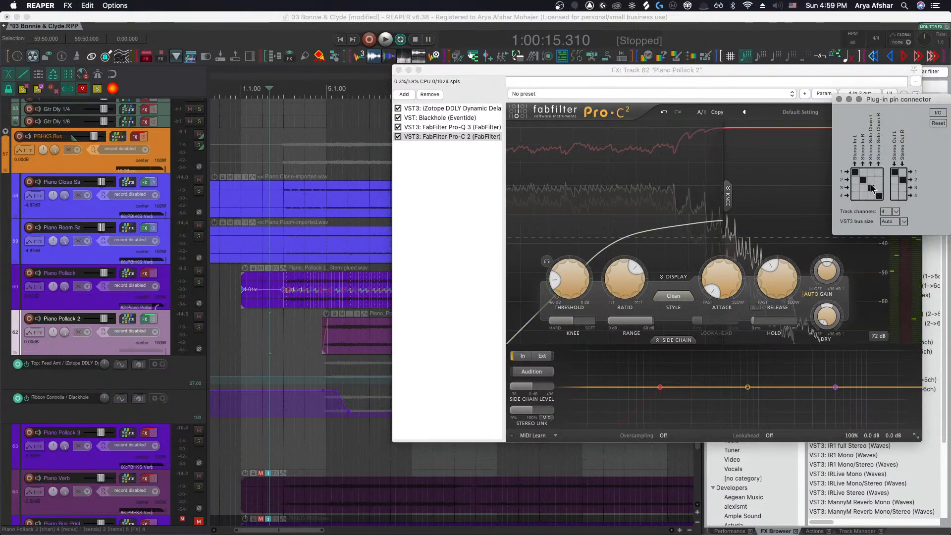
left_click(879, 196)
left_click(838, 99)
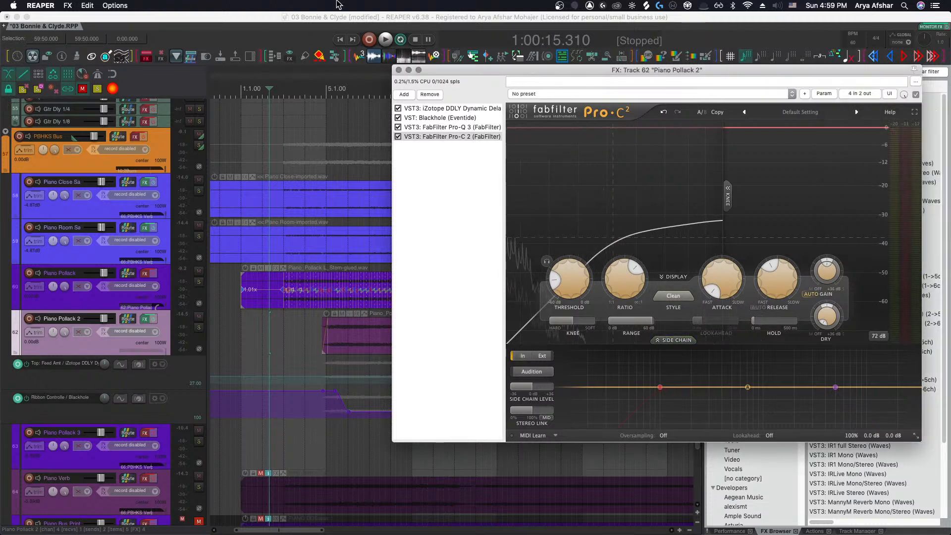
Close the FX window and play back from the Piano Pollack 3 item
left_click(398, 70)
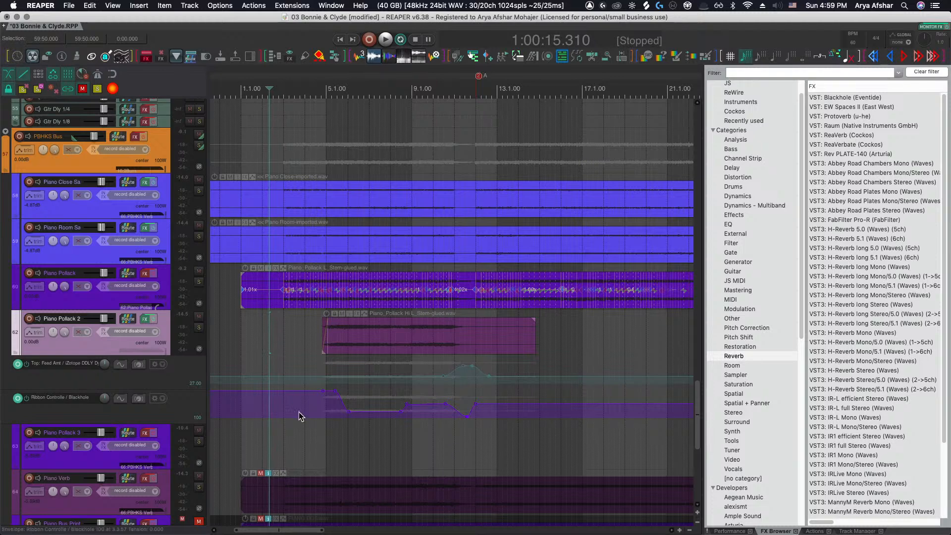
scroll(296, 389, "left", 3)
scroll(296, 385, "down", 5)
scroll(296, 384, "right", 4)
scroll(296, 385, "up", 3)
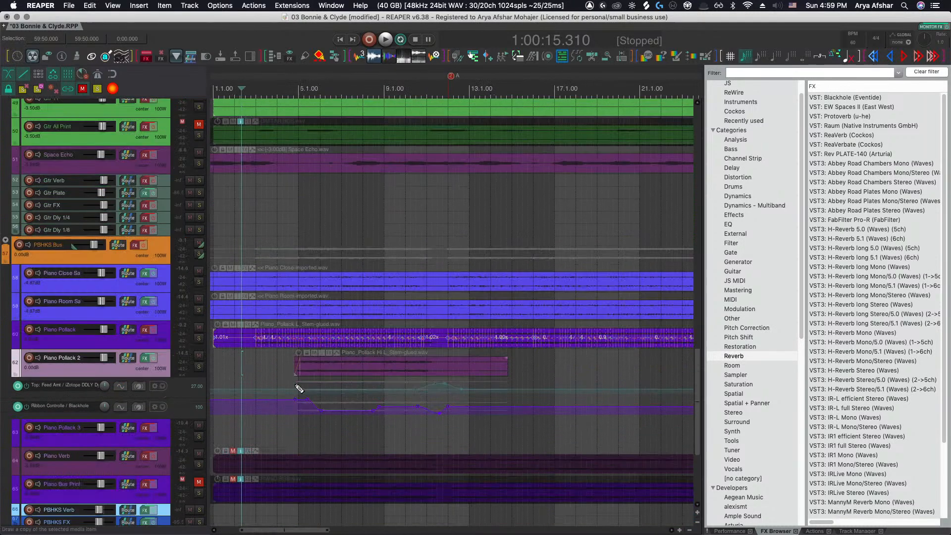
scroll(283, 376, "left", 1)
scroll(282, 375, "left", 3)
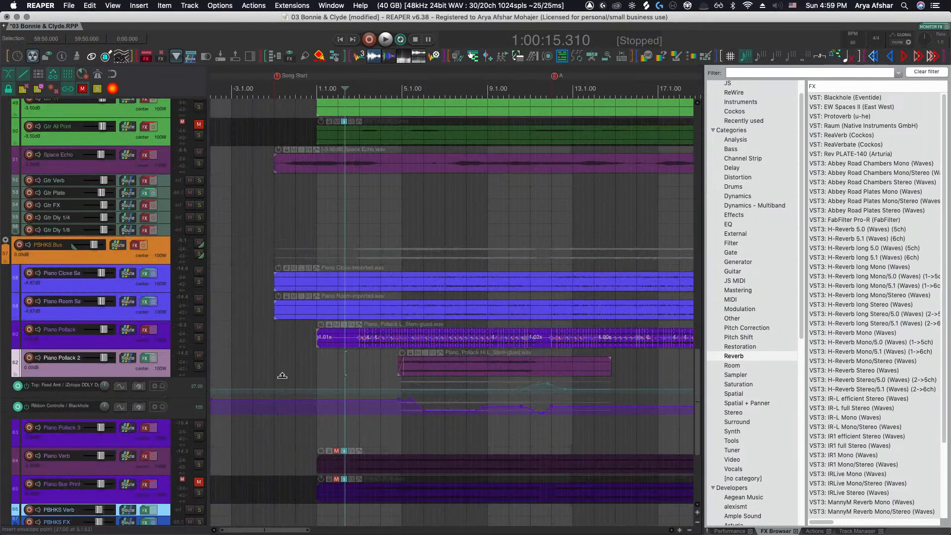
scroll(283, 376, "down", 3)
scroll(280, 375, "down", 3)
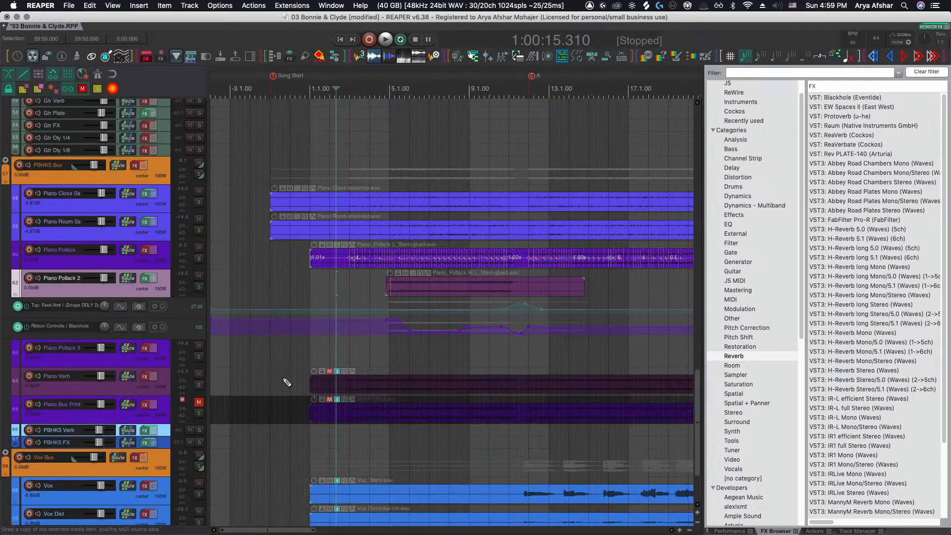
scroll(280, 373, "down", 3)
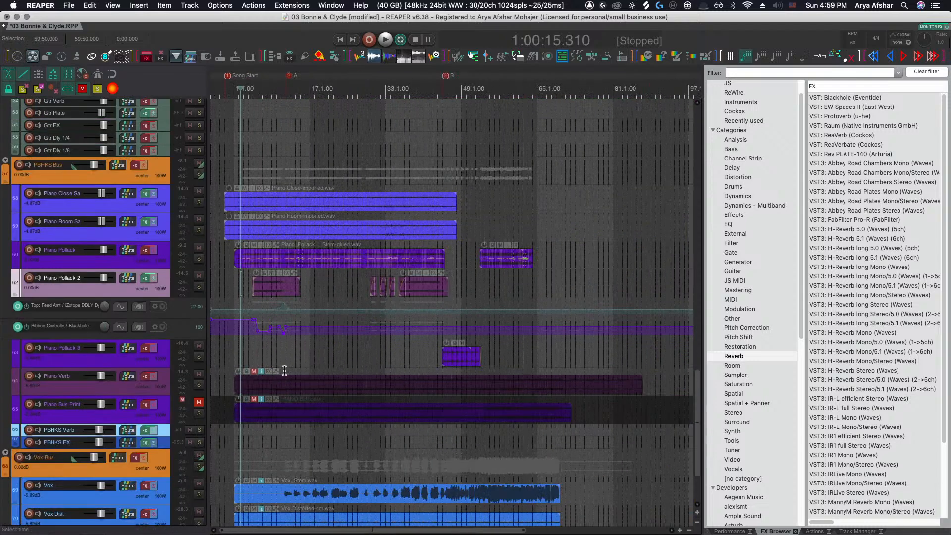
left_click(432, 354)
key("space")
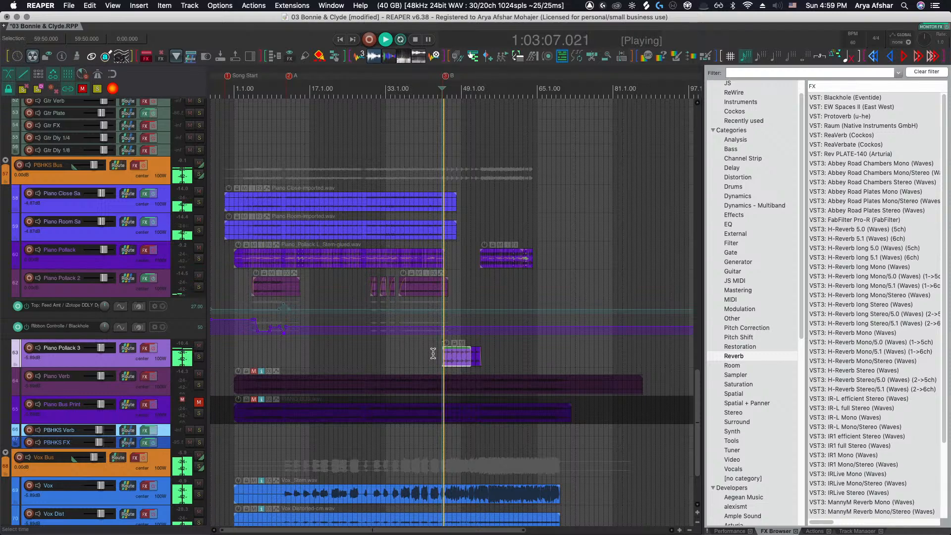
Move the Ebow Gtr track up so it sits above the OD Gtr 2 track
scroll(434, 354, "up", 3)
scroll(421, 364, "up", 5)
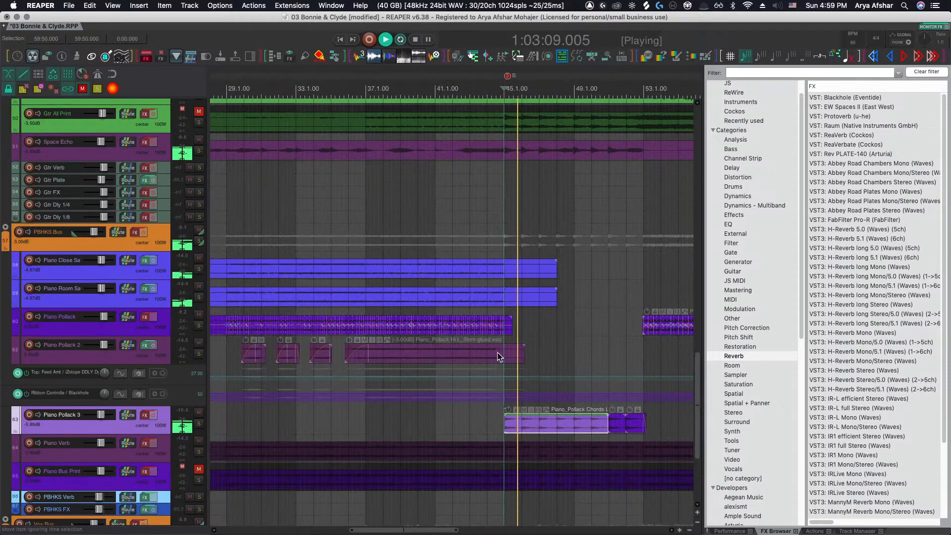
scroll(497, 352, "up", 3)
scroll(496, 353, "up", 3)
scroll(496, 352, "up", 3)
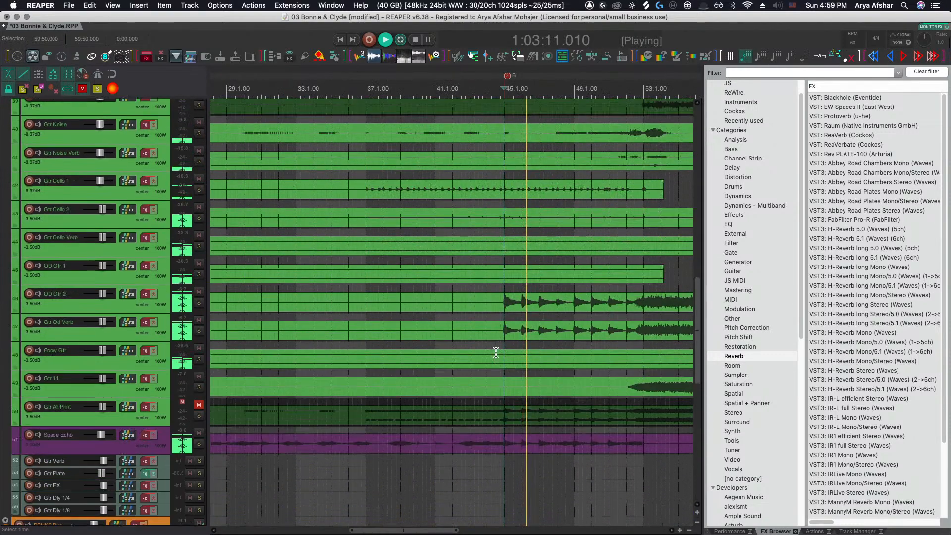
scroll(494, 353, "down", 5)
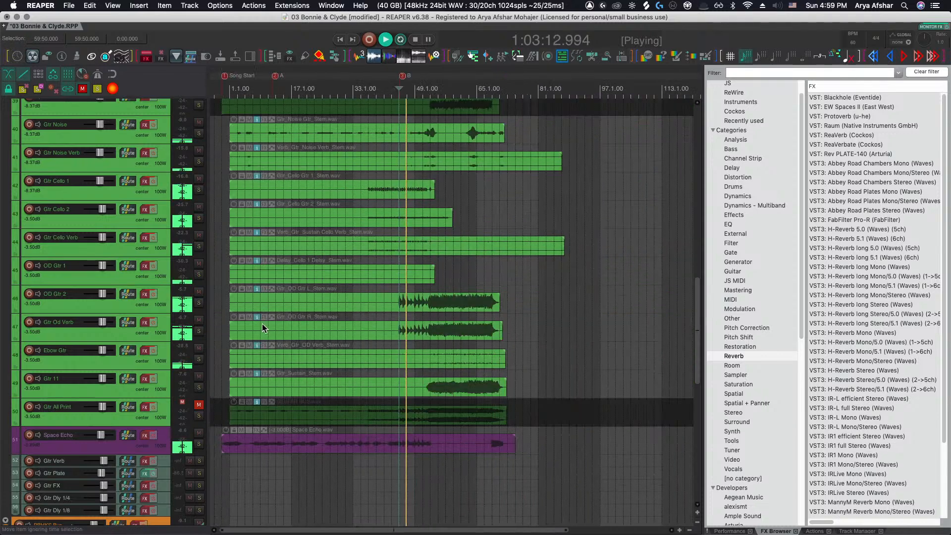
scroll(262, 323, "up", 3)
left_click(88, 286)
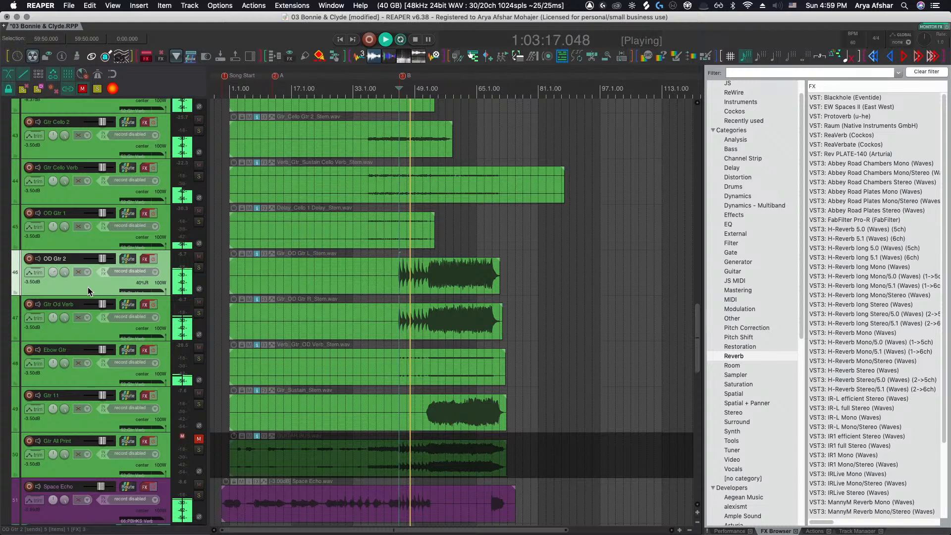
left_click(93, 333)
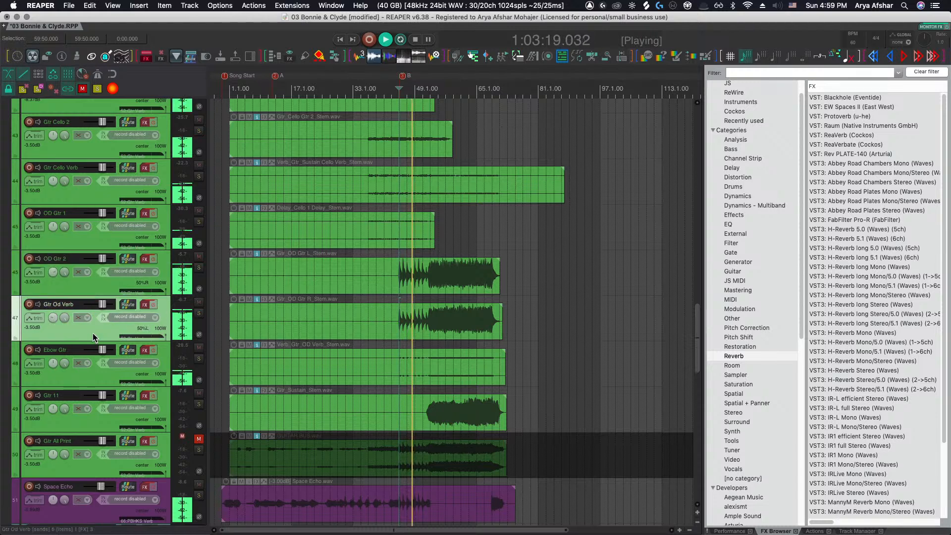
scroll(399, 317, "up", 5)
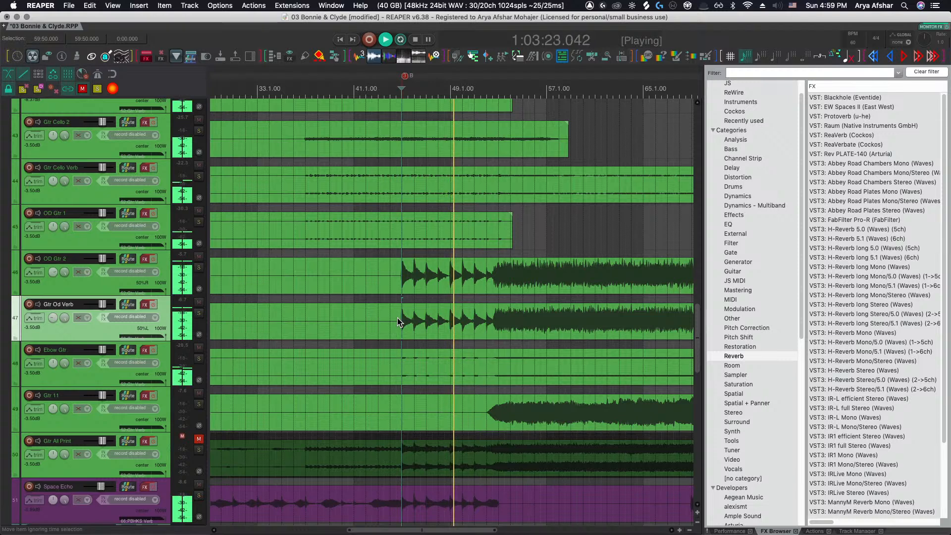
scroll(397, 317, "up", 1)
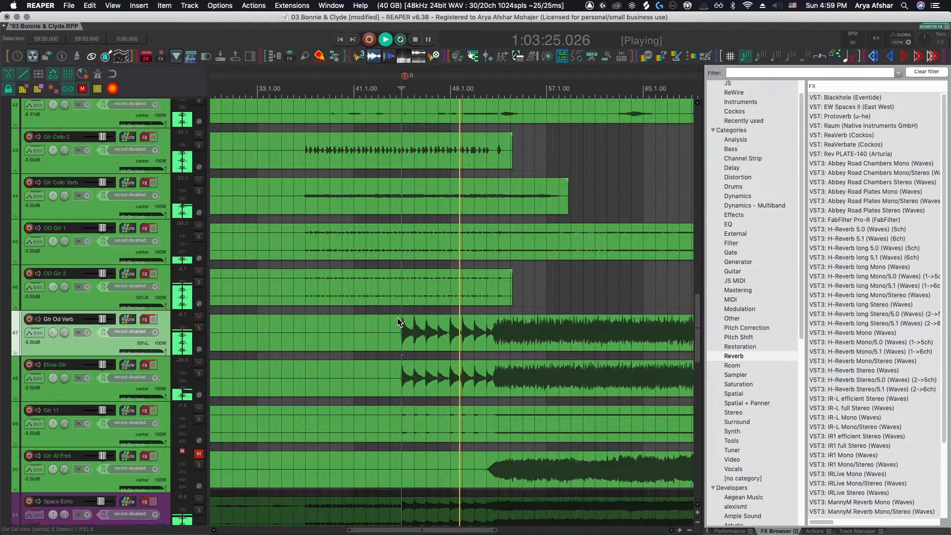
scroll(397, 317, "up", 2)
scroll(397, 317, "right", 1)
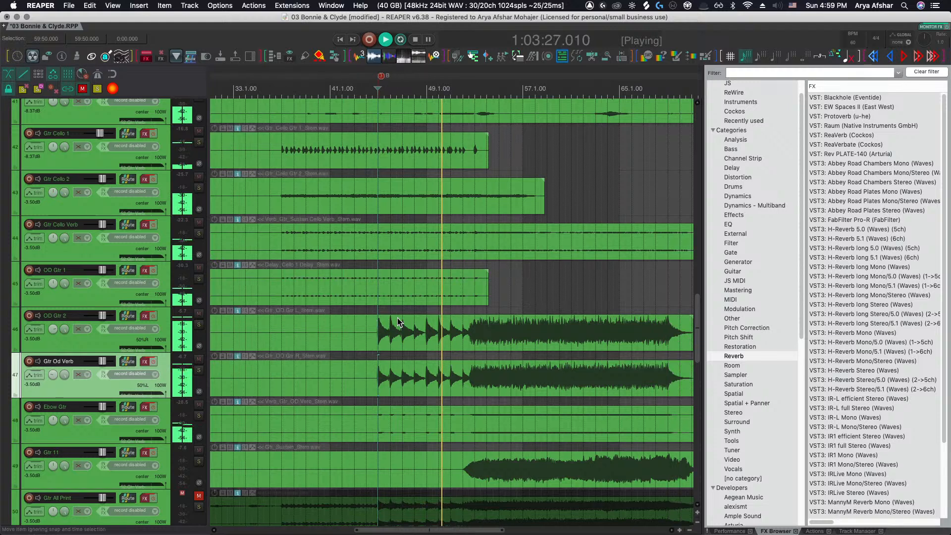
scroll(399, 321, "right", 1)
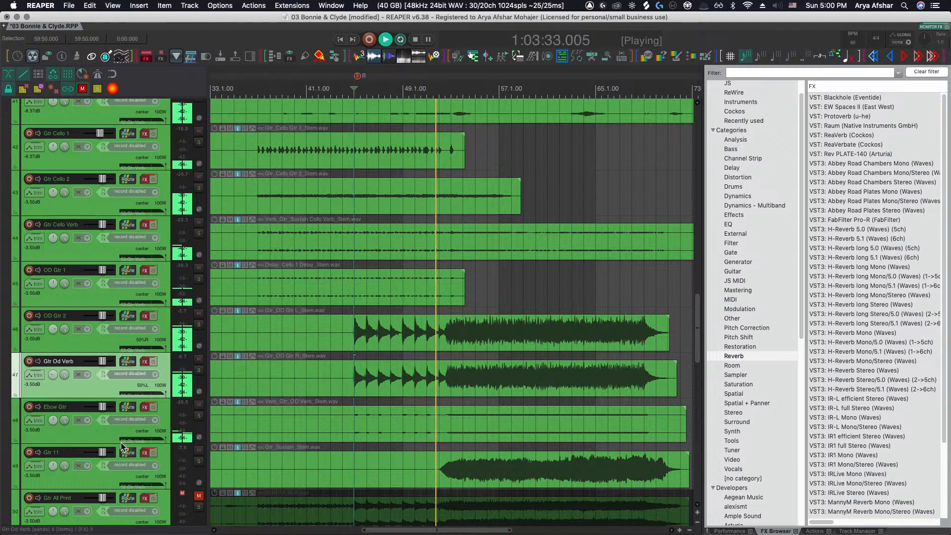
left_click_drag(80, 439, 71, 304)
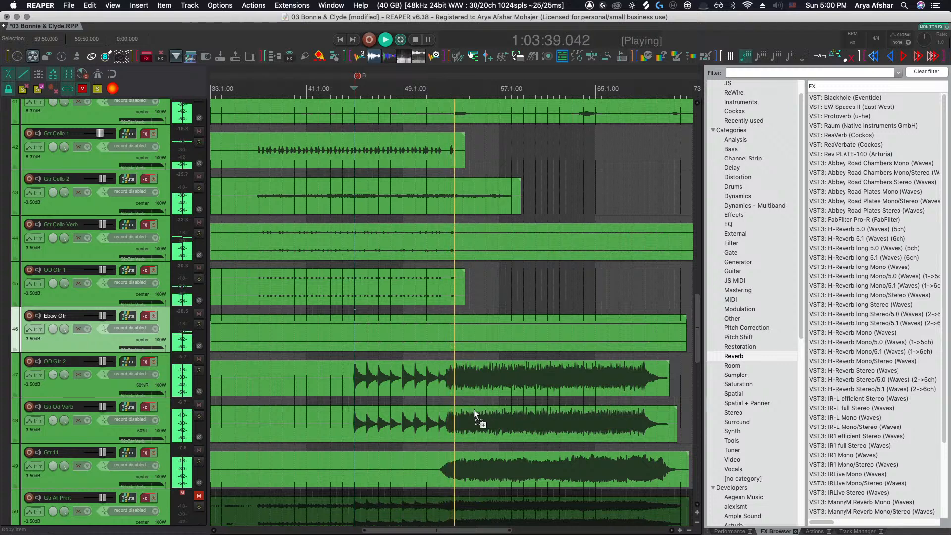
Select the OD Gtr 2 and Gtr Od Verb items and lower their item volume to -3 dB
scroll(474, 413, "down", 5)
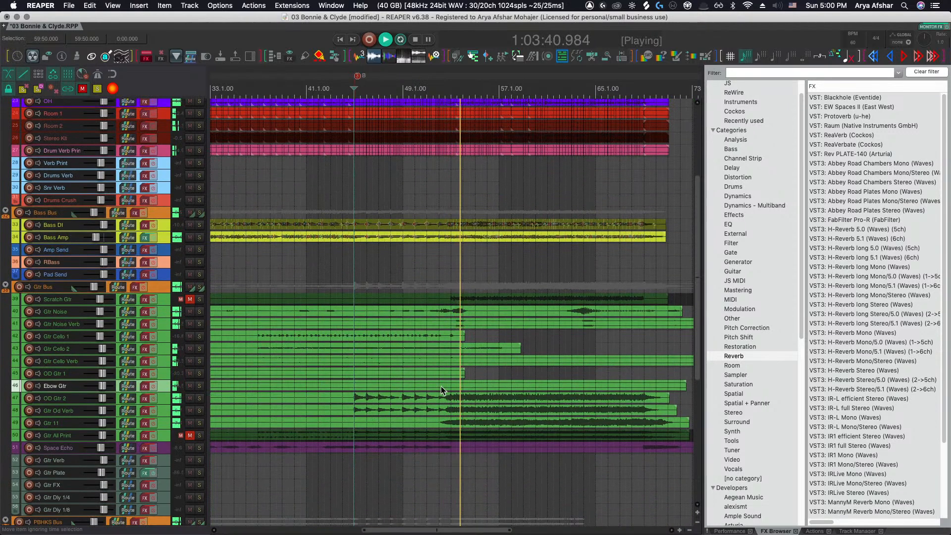
left_click_drag(361, 409, 371, 413)
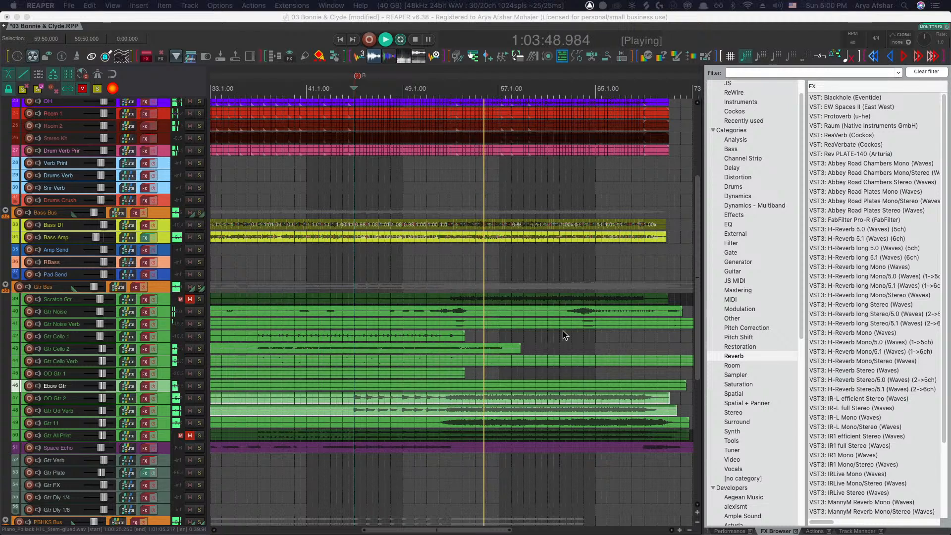
scroll(513, 382, "up", 5)
scroll(467, 392, "right", 3)
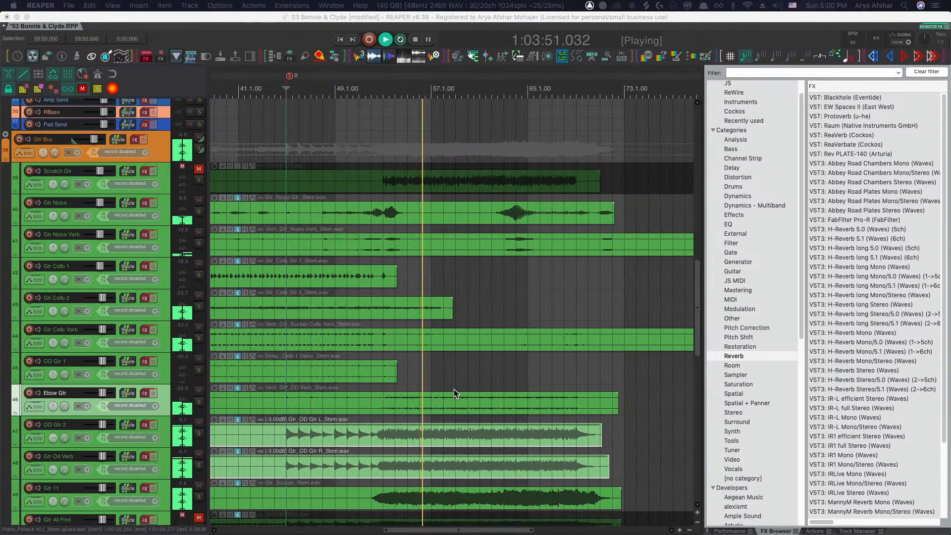
scroll(453, 389, "up", 4)
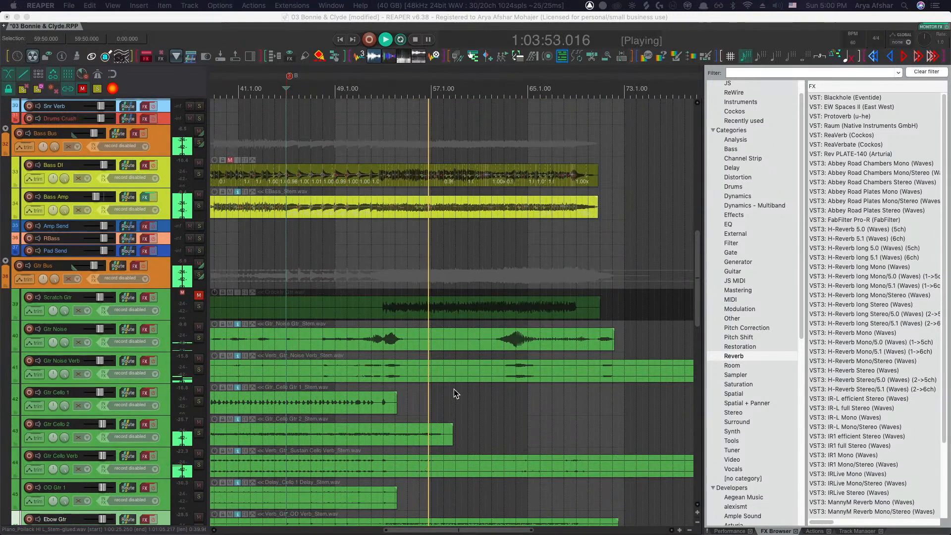
scroll(454, 388, "down", 6)
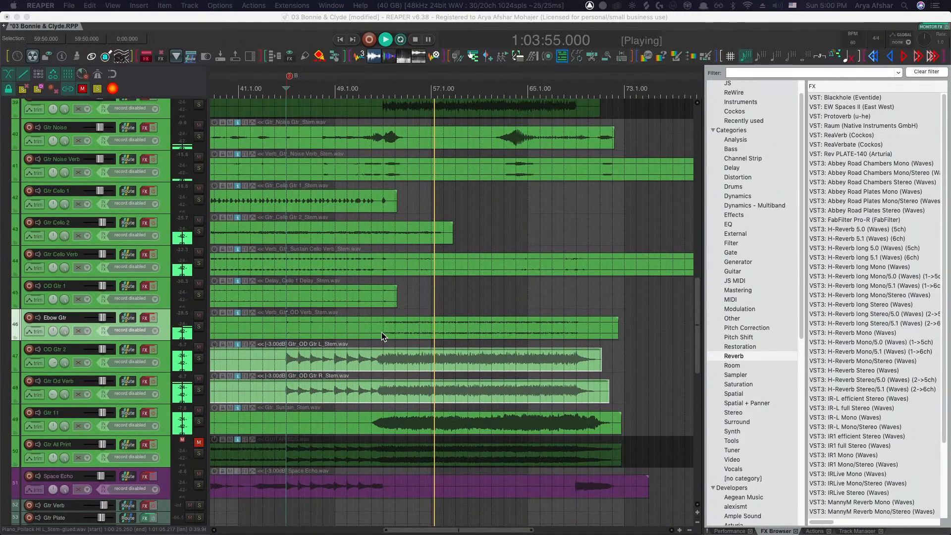
scroll(382, 334, "right", 1)
Solo Gtr 11, lower its Gtr_Sustain item volume to -2 dB, and unsolo the track
left_click(199, 421)
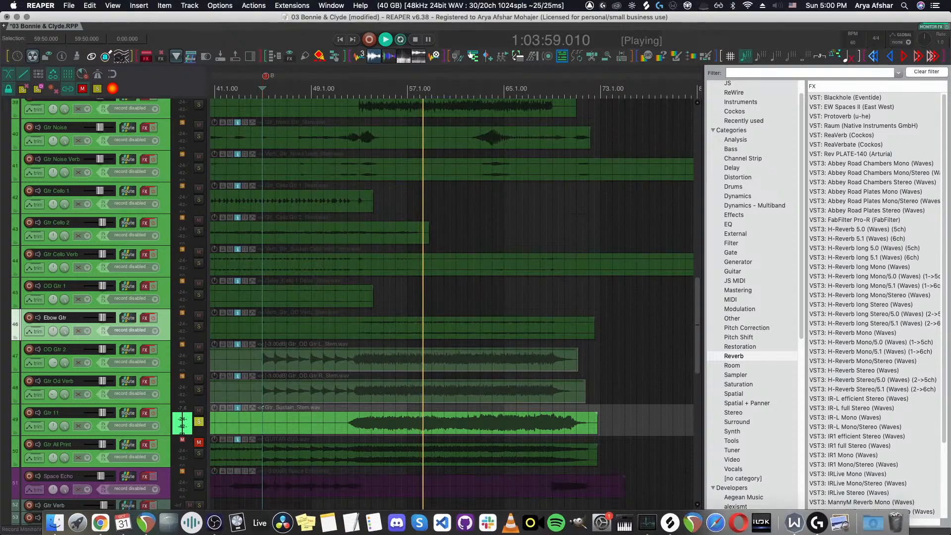
key("super+Tab")
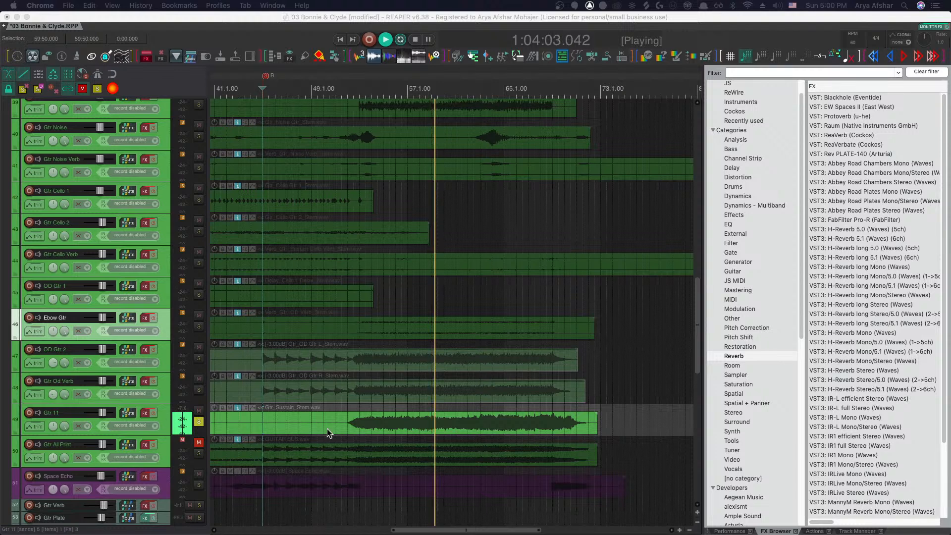
left_click(347, 421)
key("space")
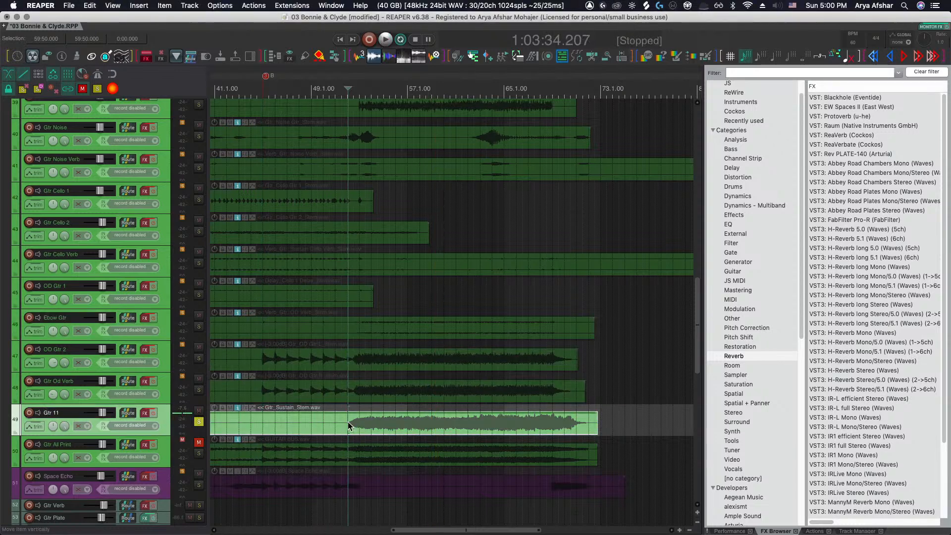
key("shift+Down")
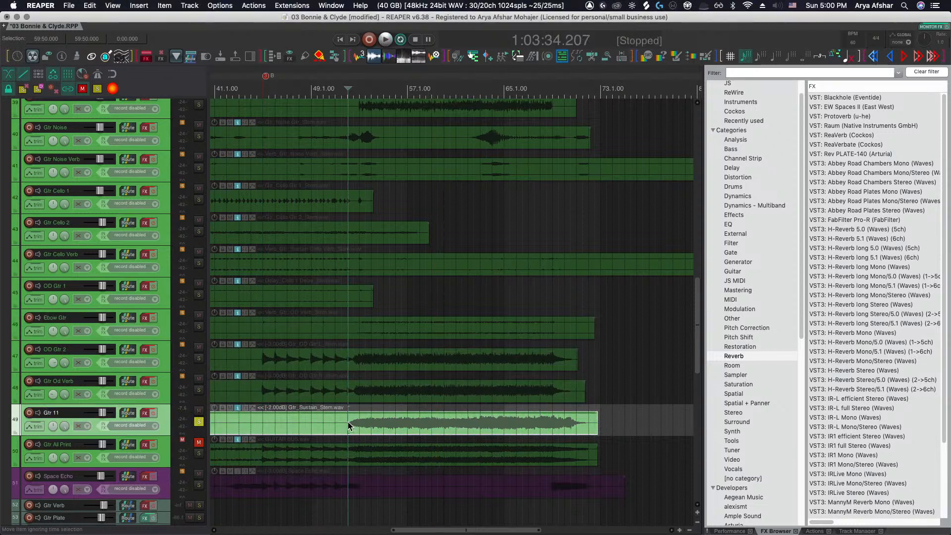
left_click(199, 422)
key("space")
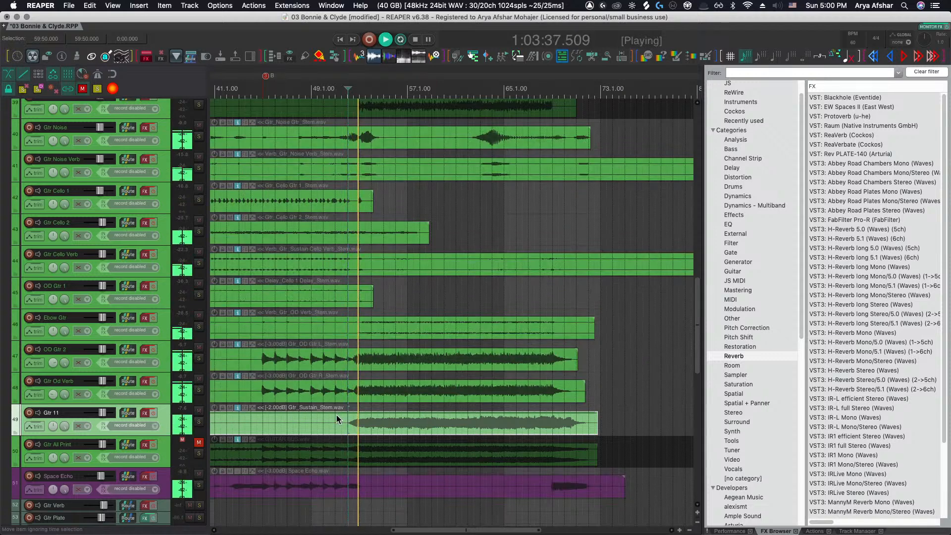
scroll(337, 415, "left", 5)
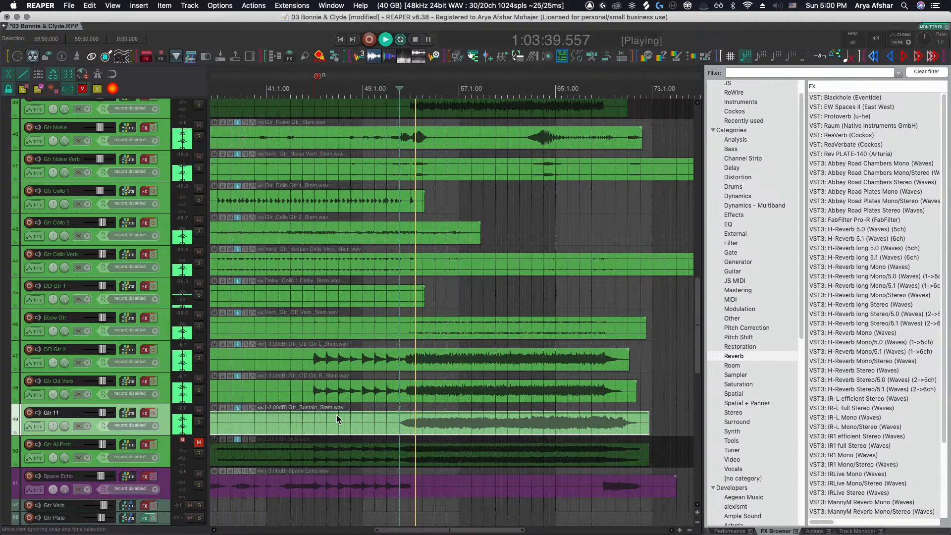
scroll(337, 418, "right", 5)
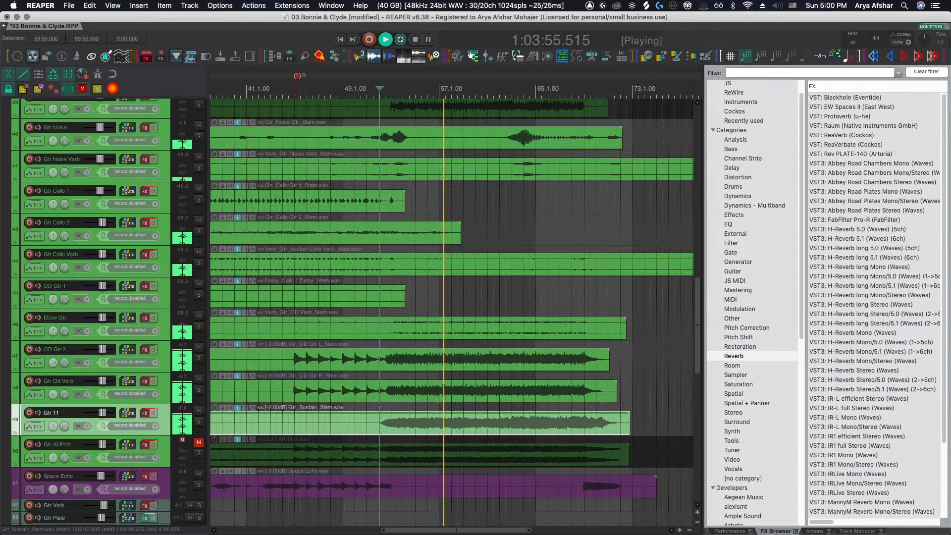
Review the guitar and piano tracks across the arrangement while playback continues
key("super+Tab")
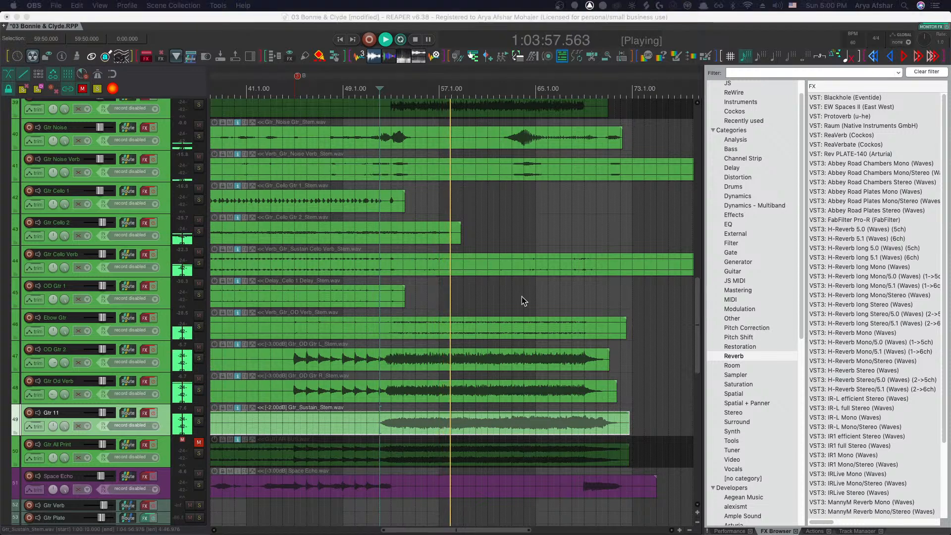
left_click(446, 91)
scroll(400, 112, "right", 4)
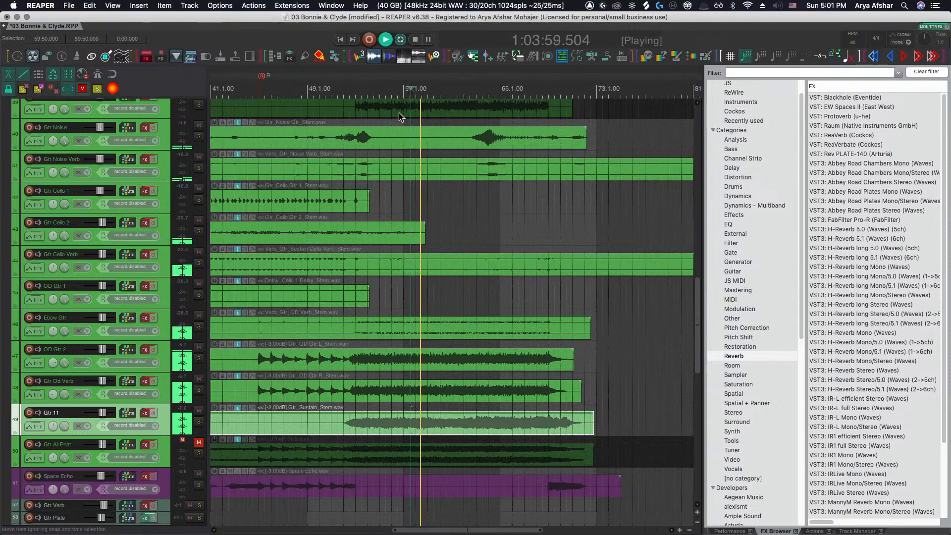
scroll(399, 111, "right", 1)
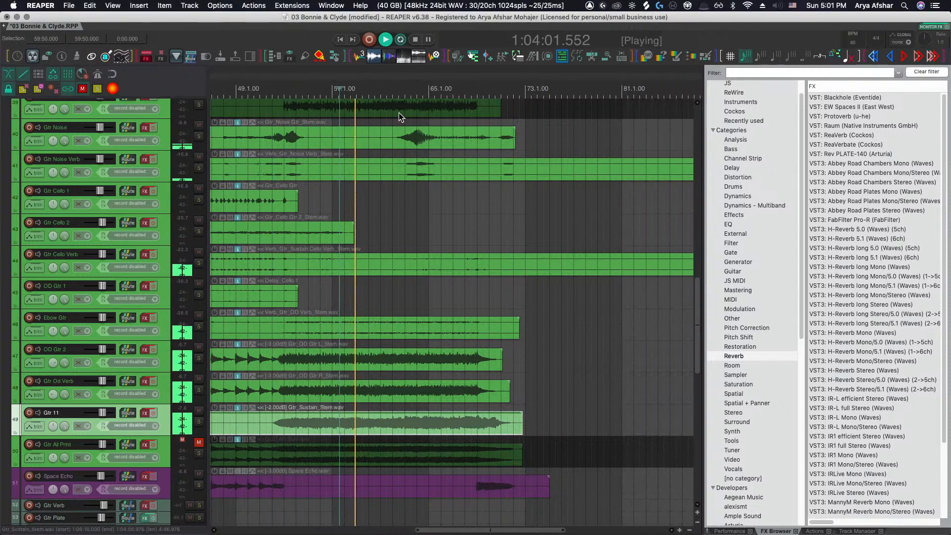
scroll(428, 267, "down", 3)
scroll(426, 266, "down", 8)
scroll(427, 265, "left", 5)
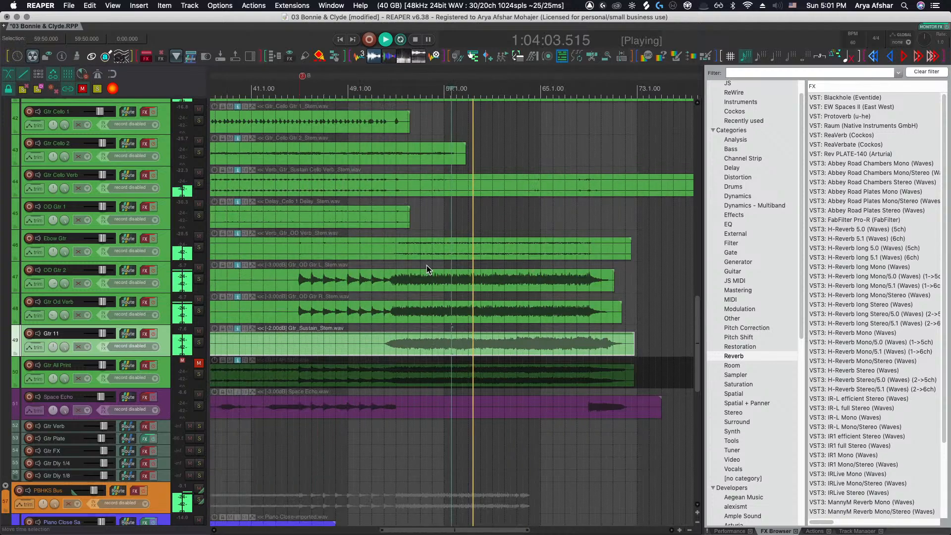
scroll(426, 265, "down", 4)
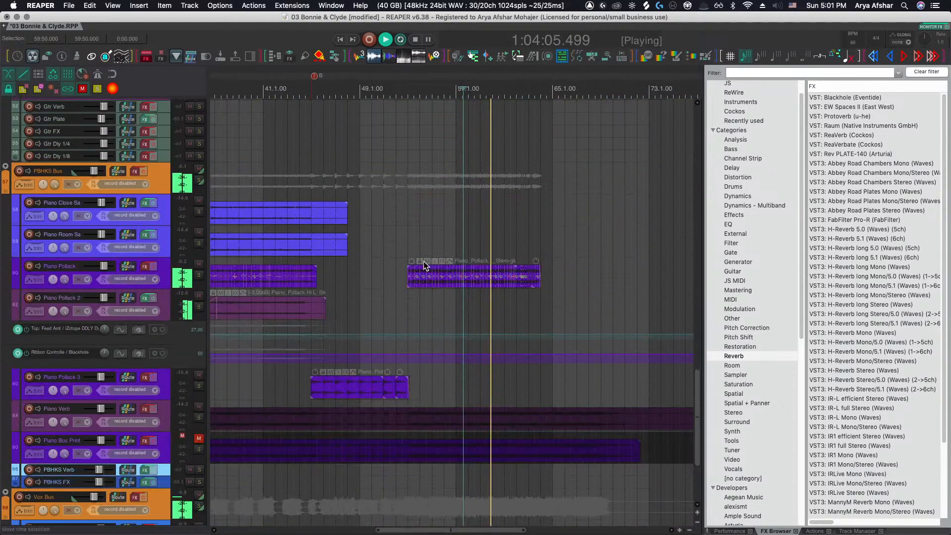
scroll(418, 260, "right", 4)
scroll(386, 254, "down", 5)
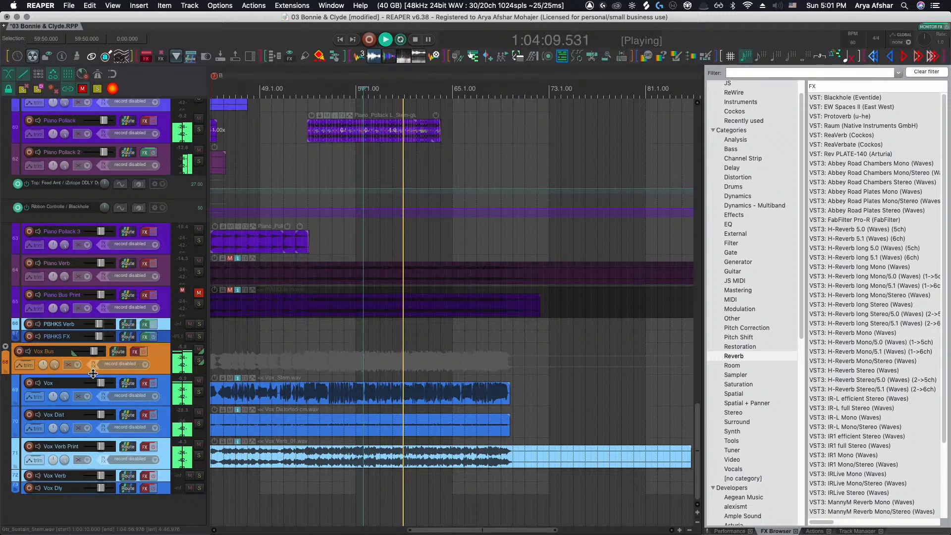
Reset the Vox Verb Print track's volume fader to its default level
mouse_move(101, 386)
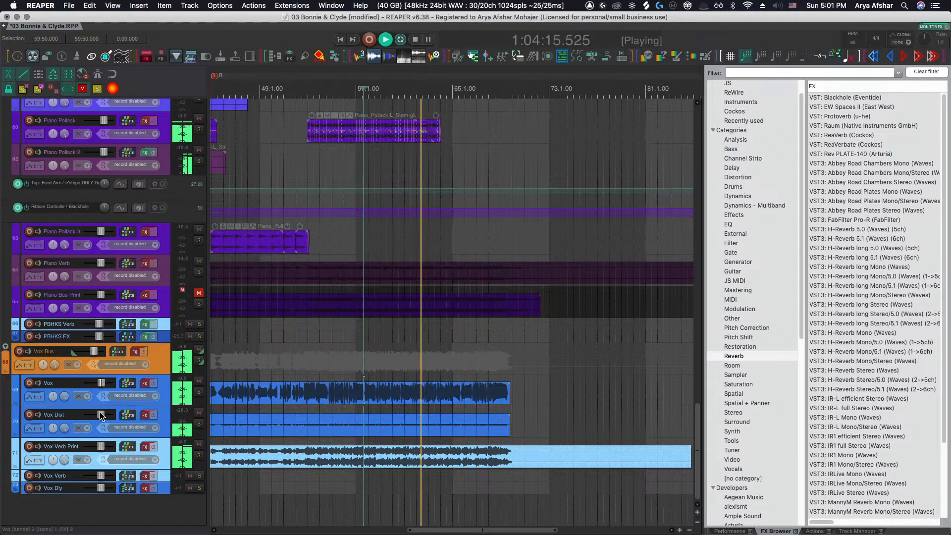
mouse_move(105, 415)
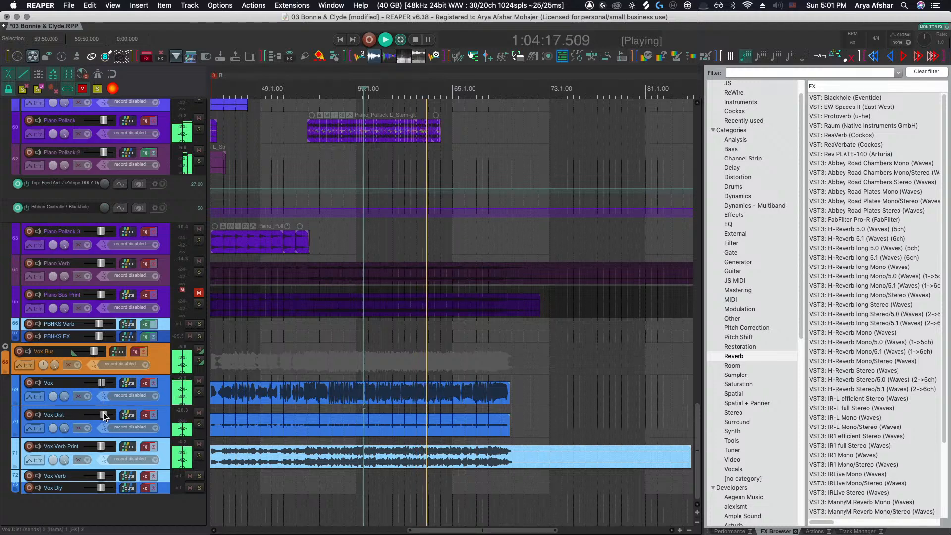
mouse_move(102, 448)
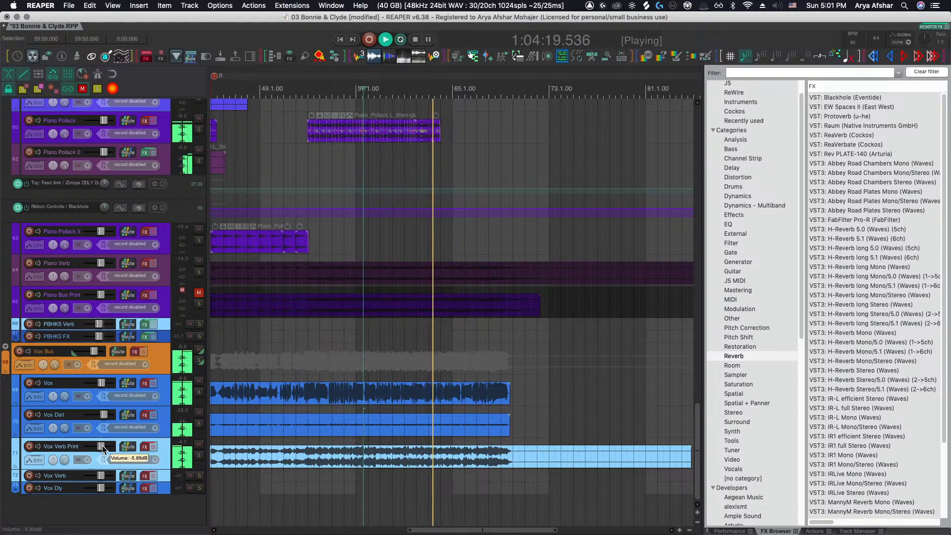
double_click(103, 448)
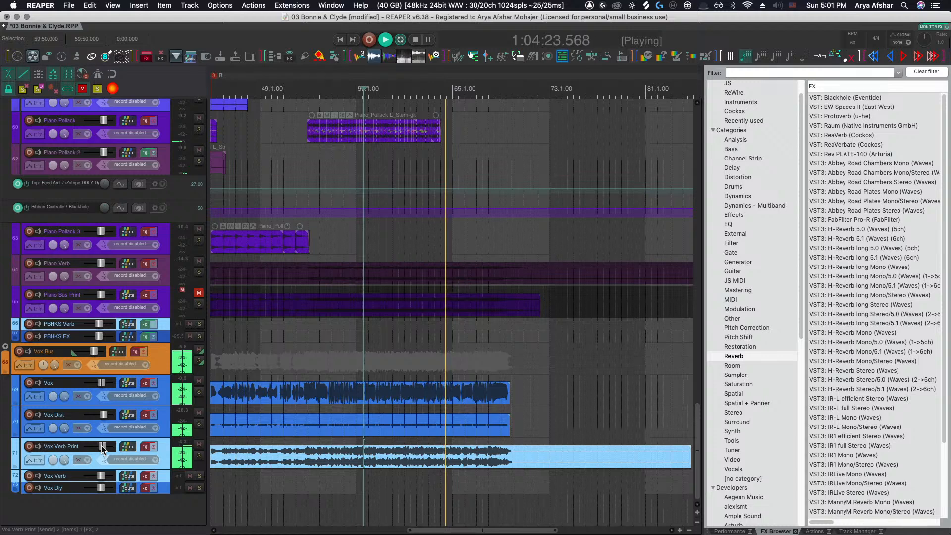
Scroll through the drum, bass and guitar tracks to inspect the arrangement, then stop playback
scroll(103, 448, "down", 4)
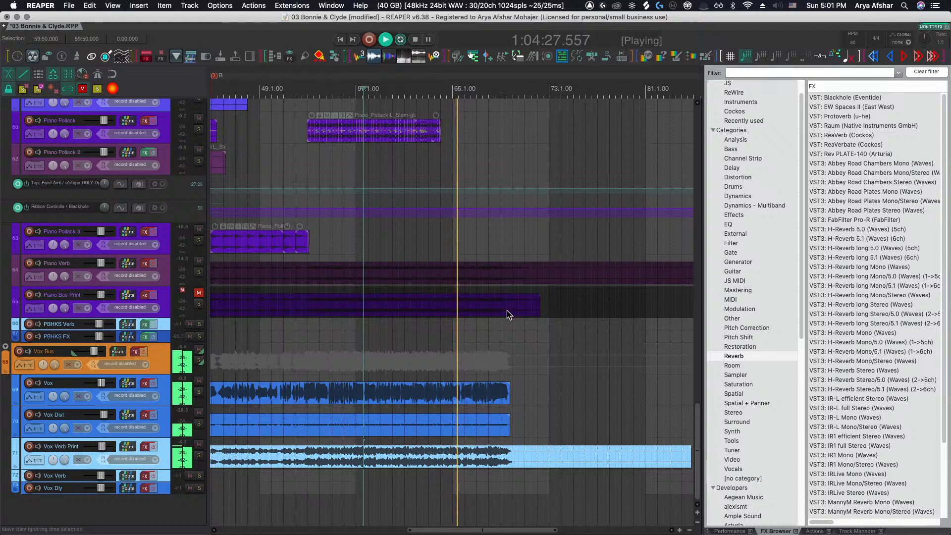
scroll(503, 313, "up", 10)
scroll(503, 315, "up", 16)
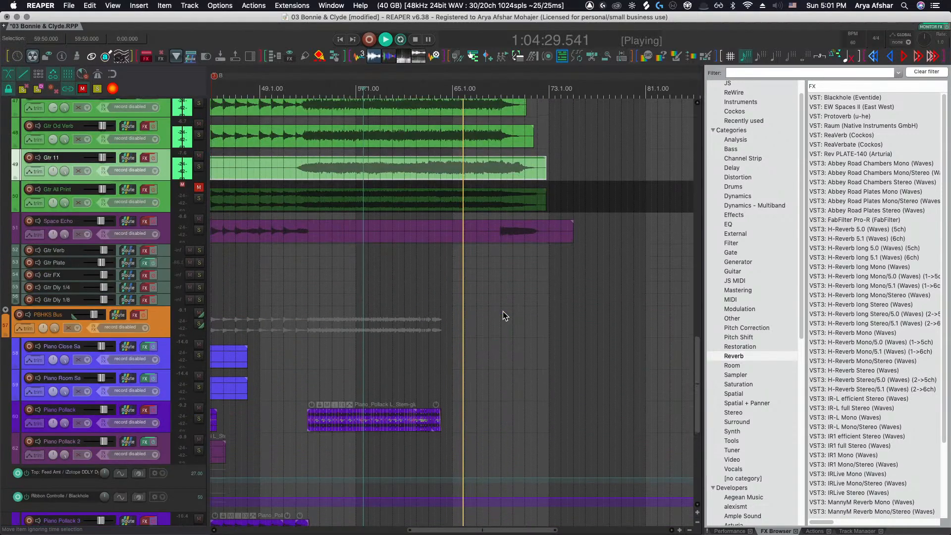
scroll(503, 315, "up", 12)
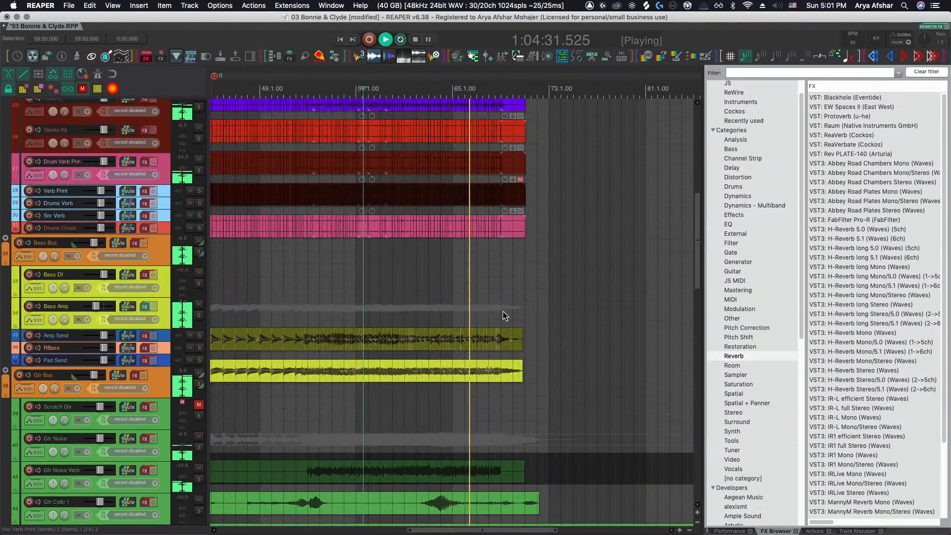
scroll(496, 311, "down", 4)
scroll(476, 303, "down", 4)
scroll(427, 295, "left", 5)
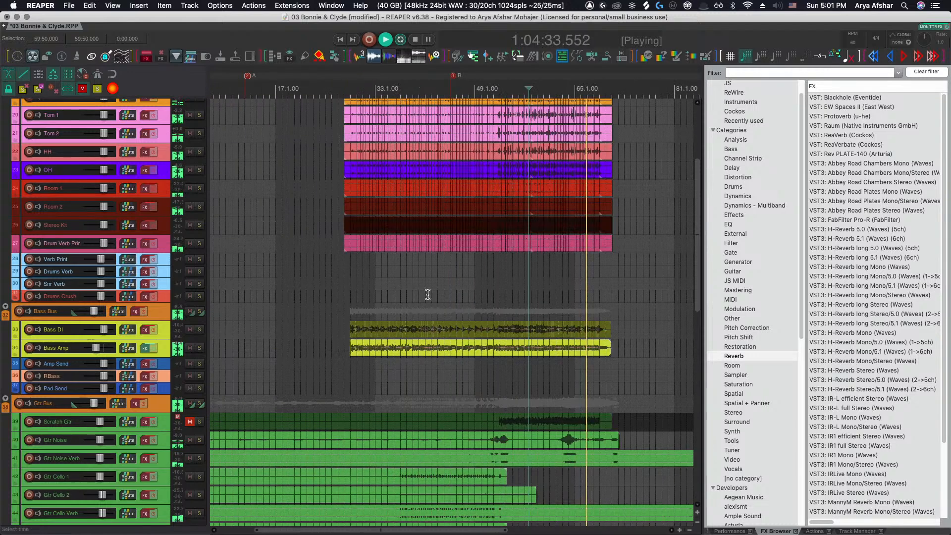
scroll(427, 294, "right", 3)
scroll(427, 295, "up", 2)
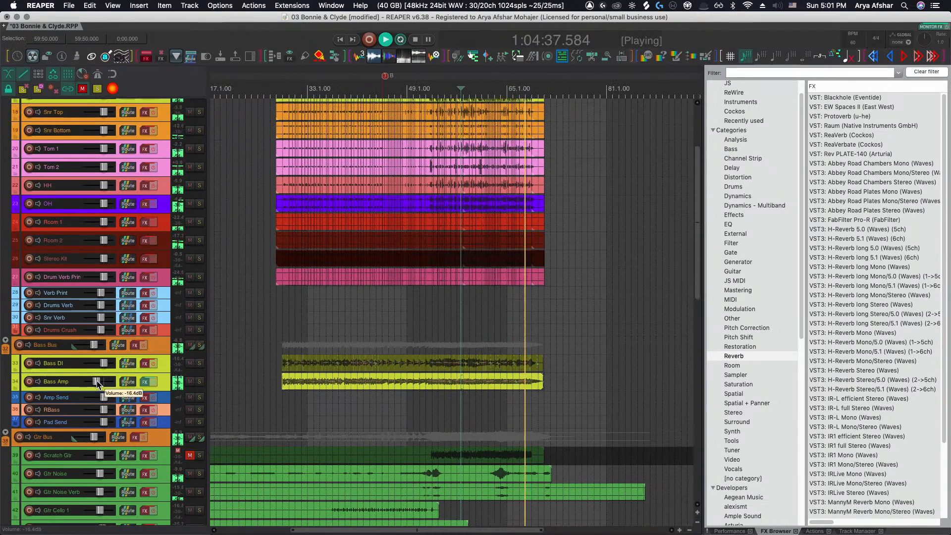
scroll(406, 358, "up", 3)
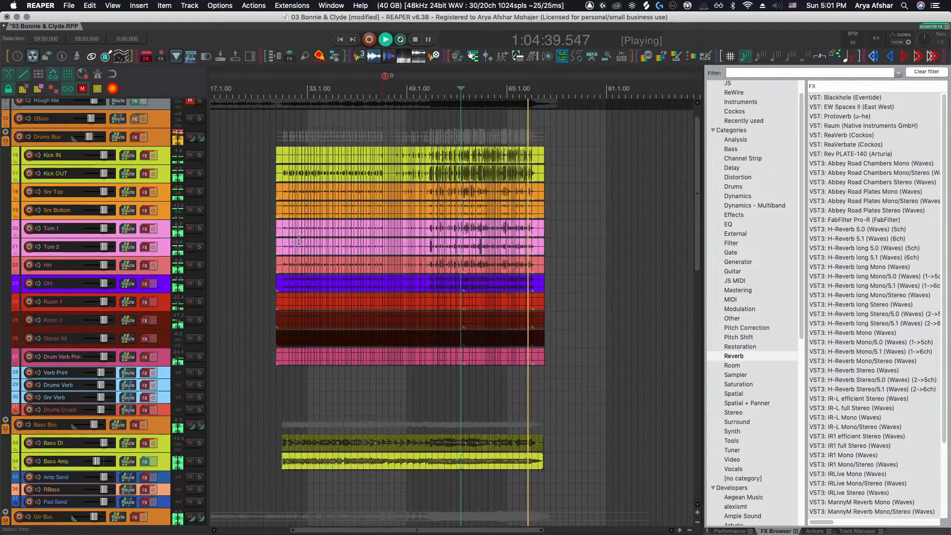
scroll(204, 246, "up", 1)
scroll(206, 247, "down", 2)
scroll(218, 246, "up", 2)
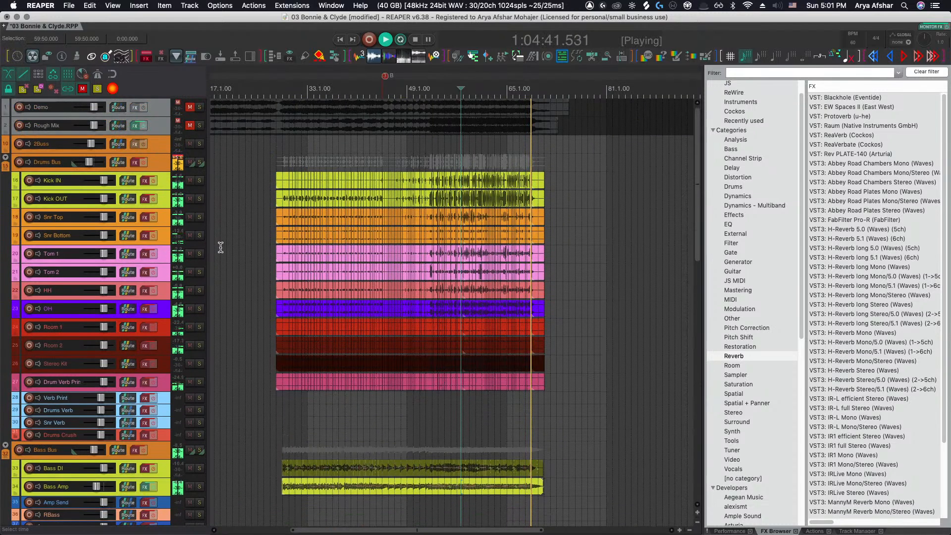
key("space")
Show the mixer and zoom the arrangement out to display the whole song
scroll(220, 247, "down", 3)
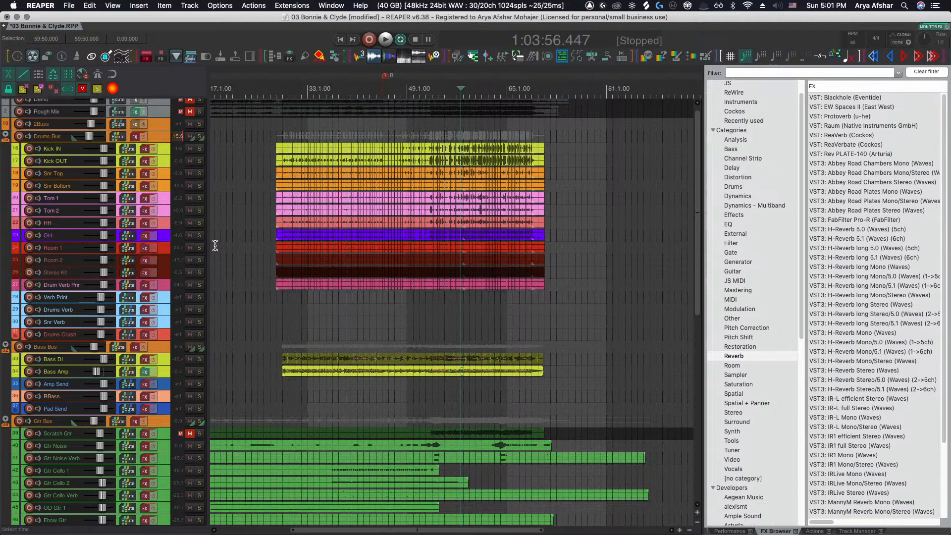
key("super+m")
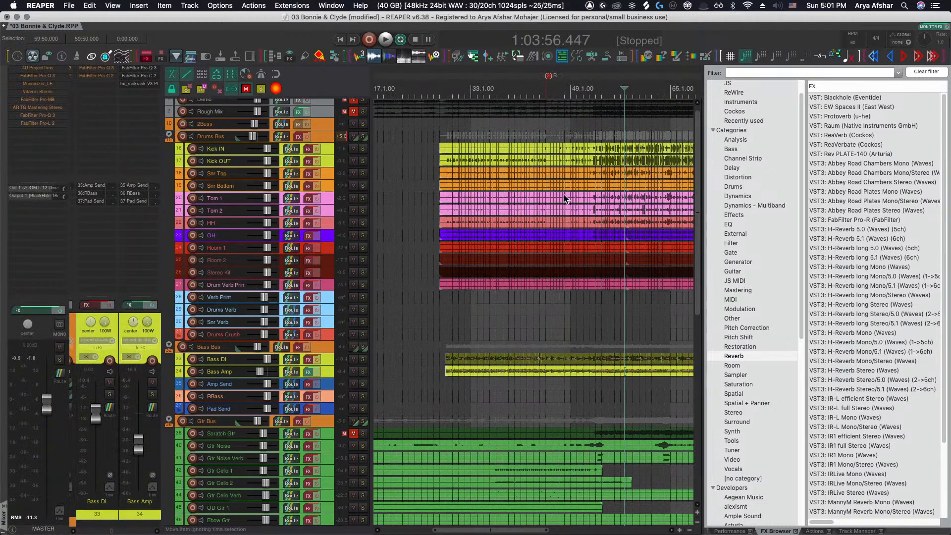
scroll(495, 430, "down", 3)
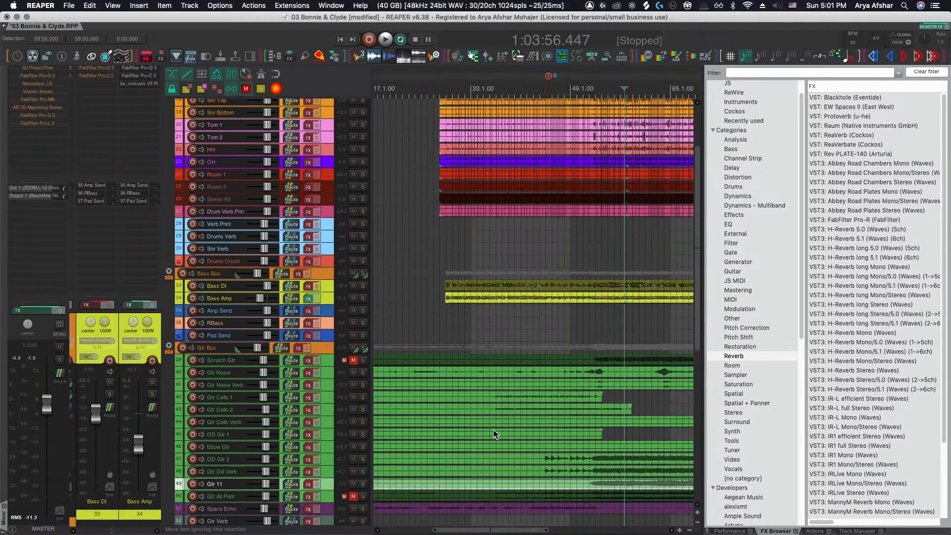
scroll(493, 426, "down", 3)
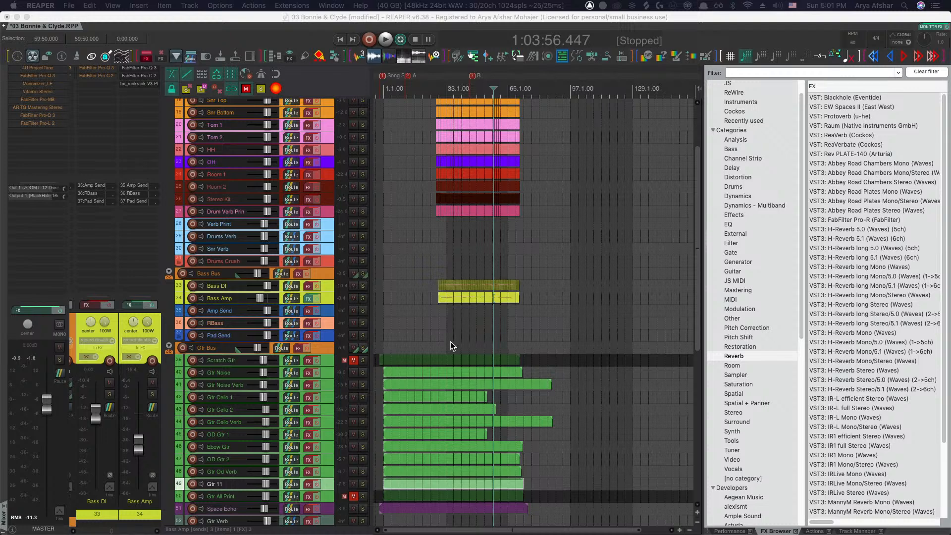
Select the RBass track and scroll down through the guitar and piano tracks
left_click(425, 328)
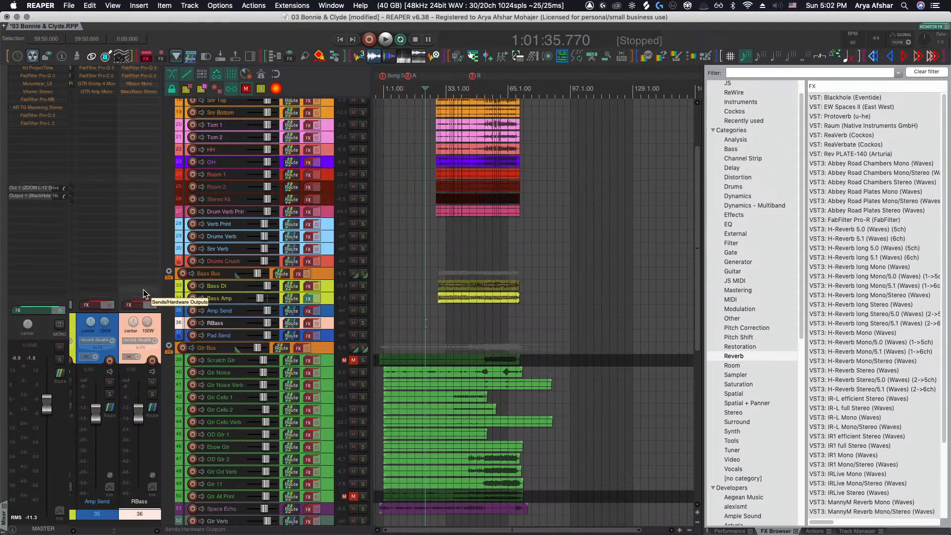
scroll(409, 216, "up", 3)
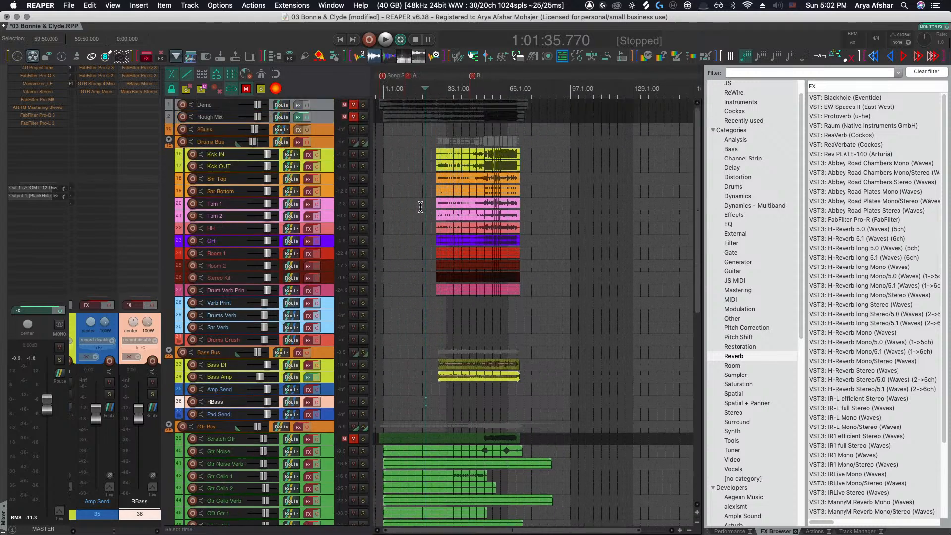
scroll(424, 213, "down", 9)
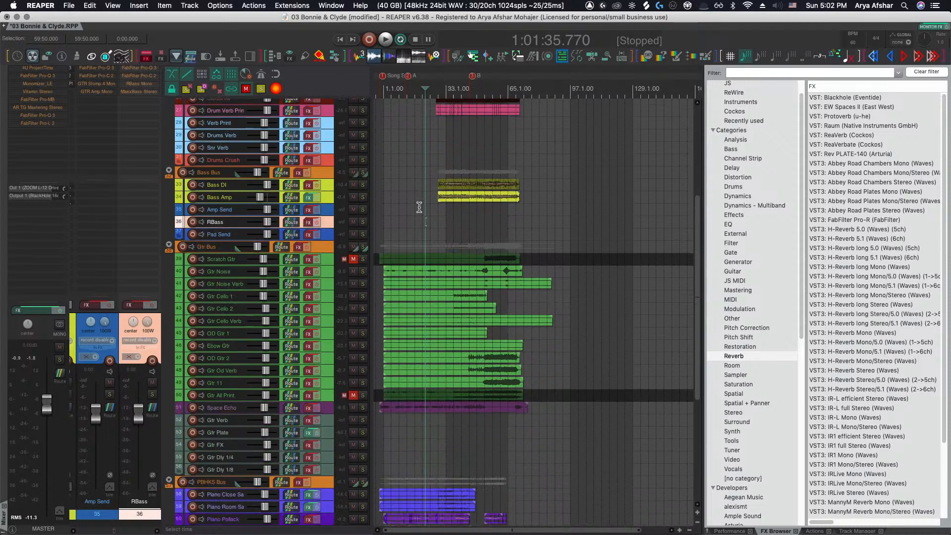
scroll(419, 207, "down", 3)
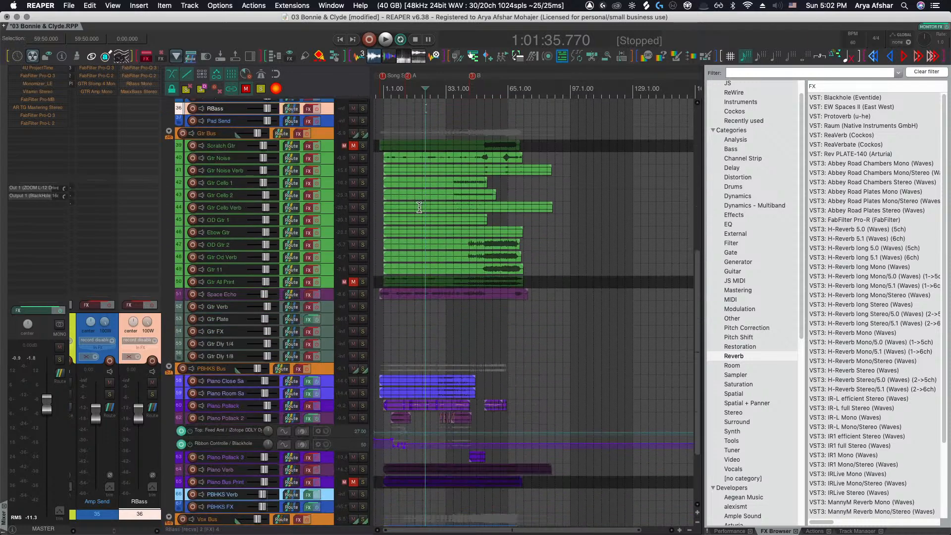